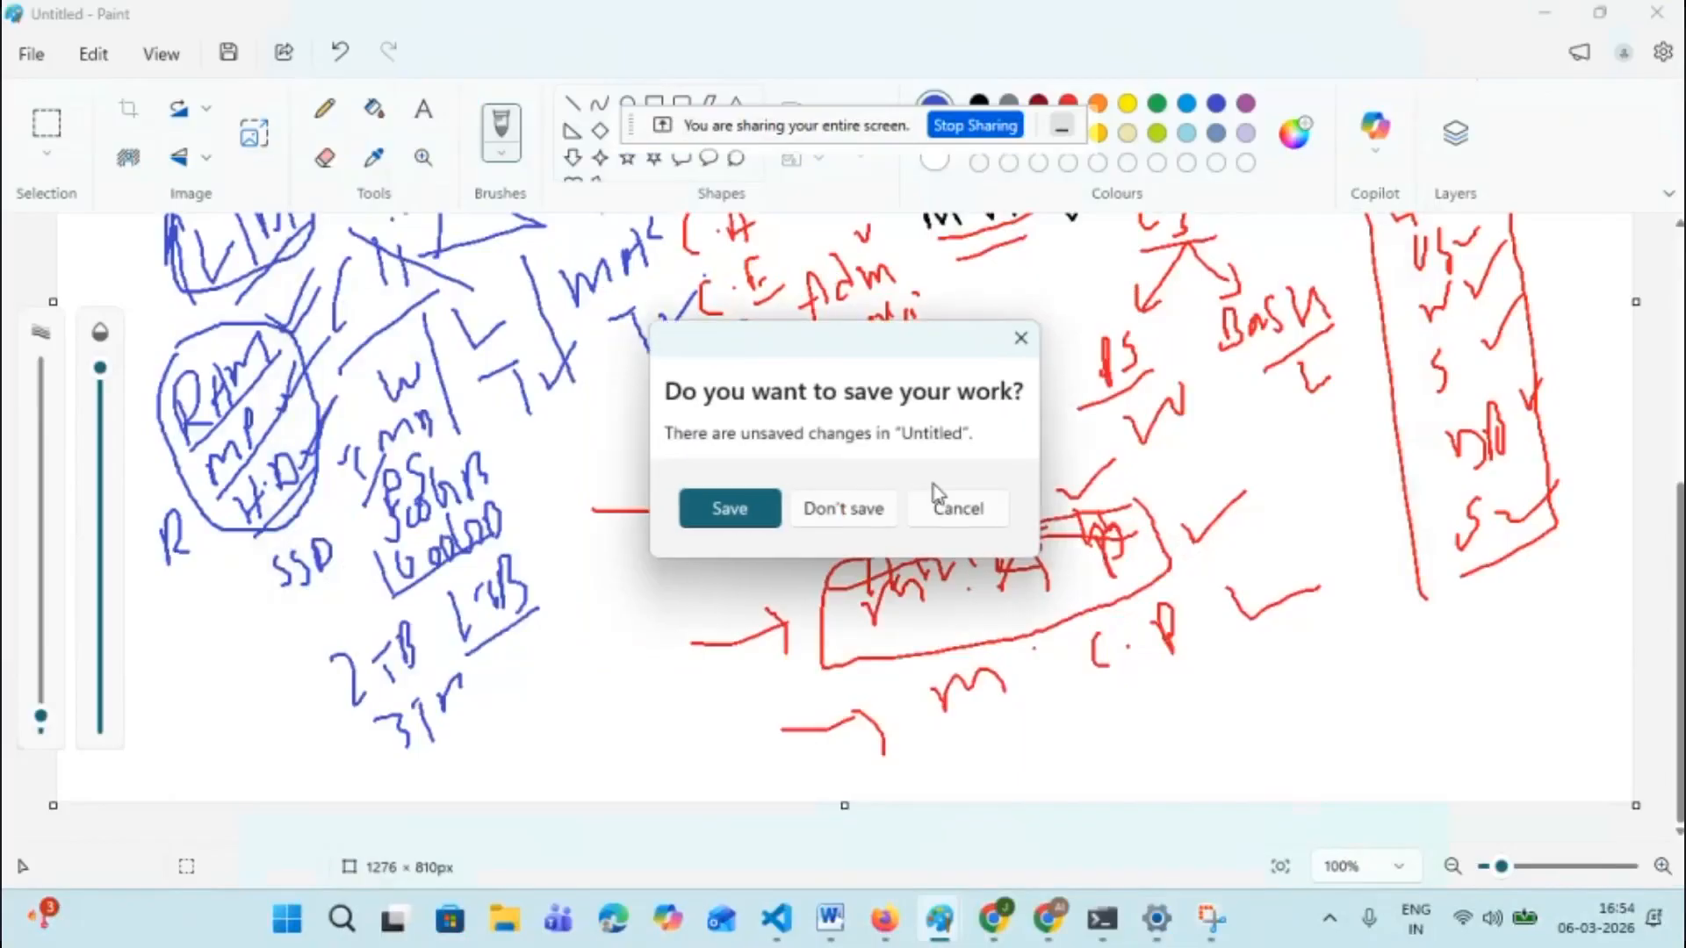
# - Discard the unsaved Paint drawing and close every browser tab except the AWS Console Home
pyautogui.click(864, 511)
pyautogui.scroll(4, 905, 529)
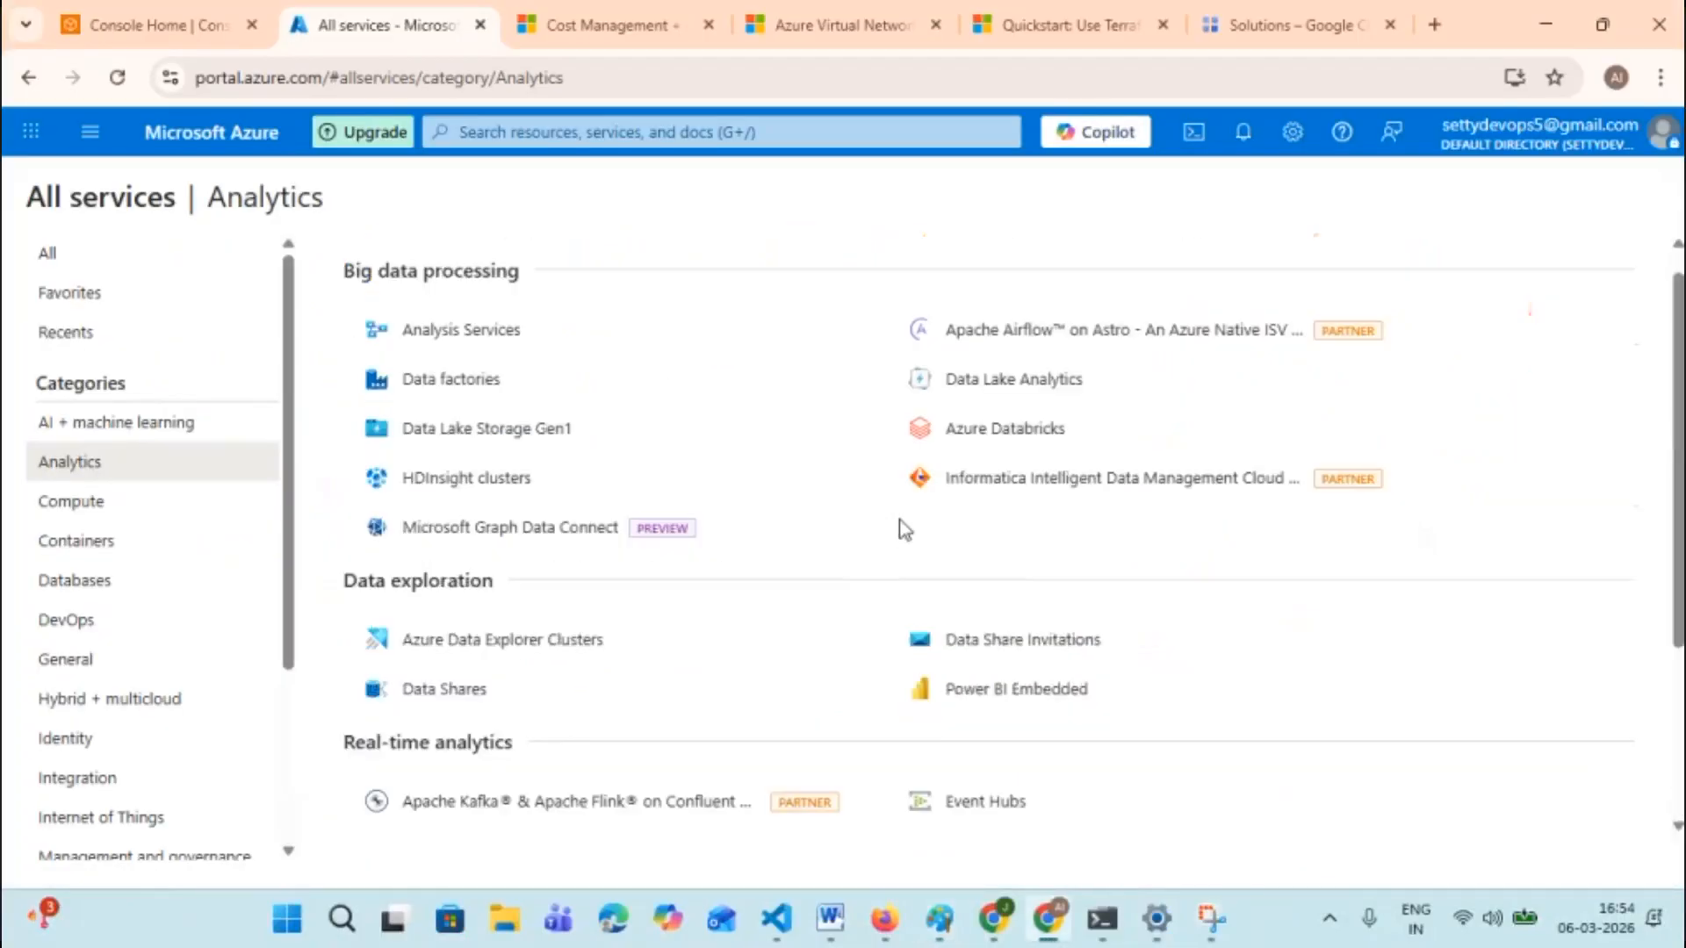
pyautogui.click(842, 26)
pyautogui.click(1019, 7)
pyautogui.click(1287, 25)
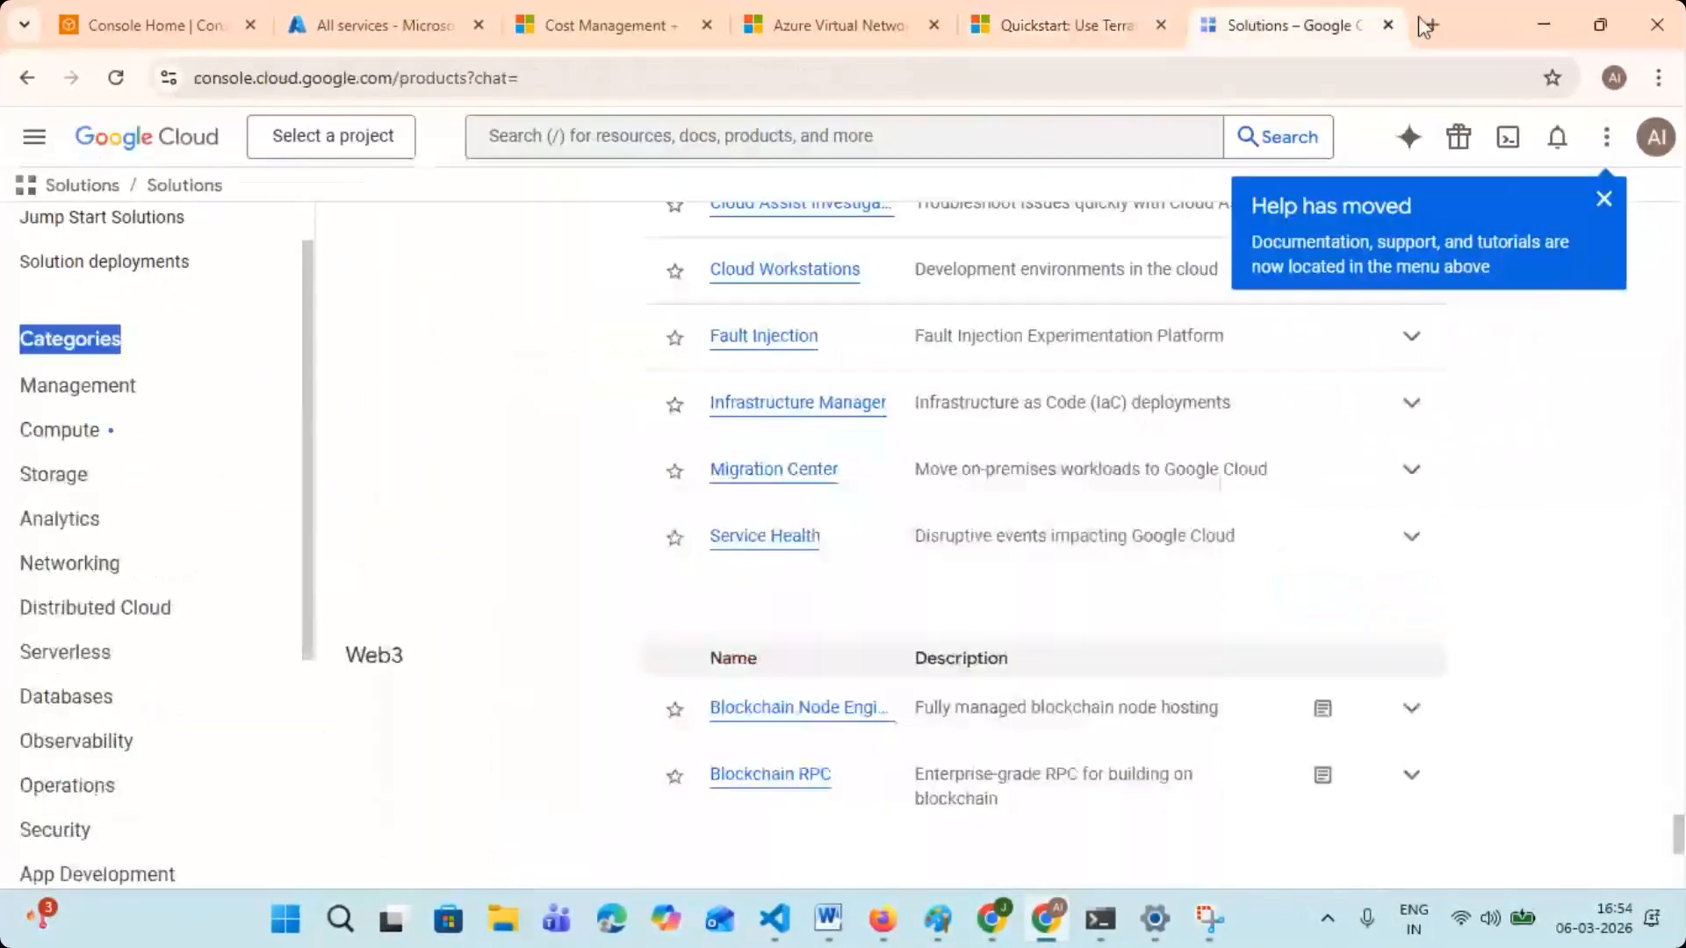
pyautogui.click(1390, 25)
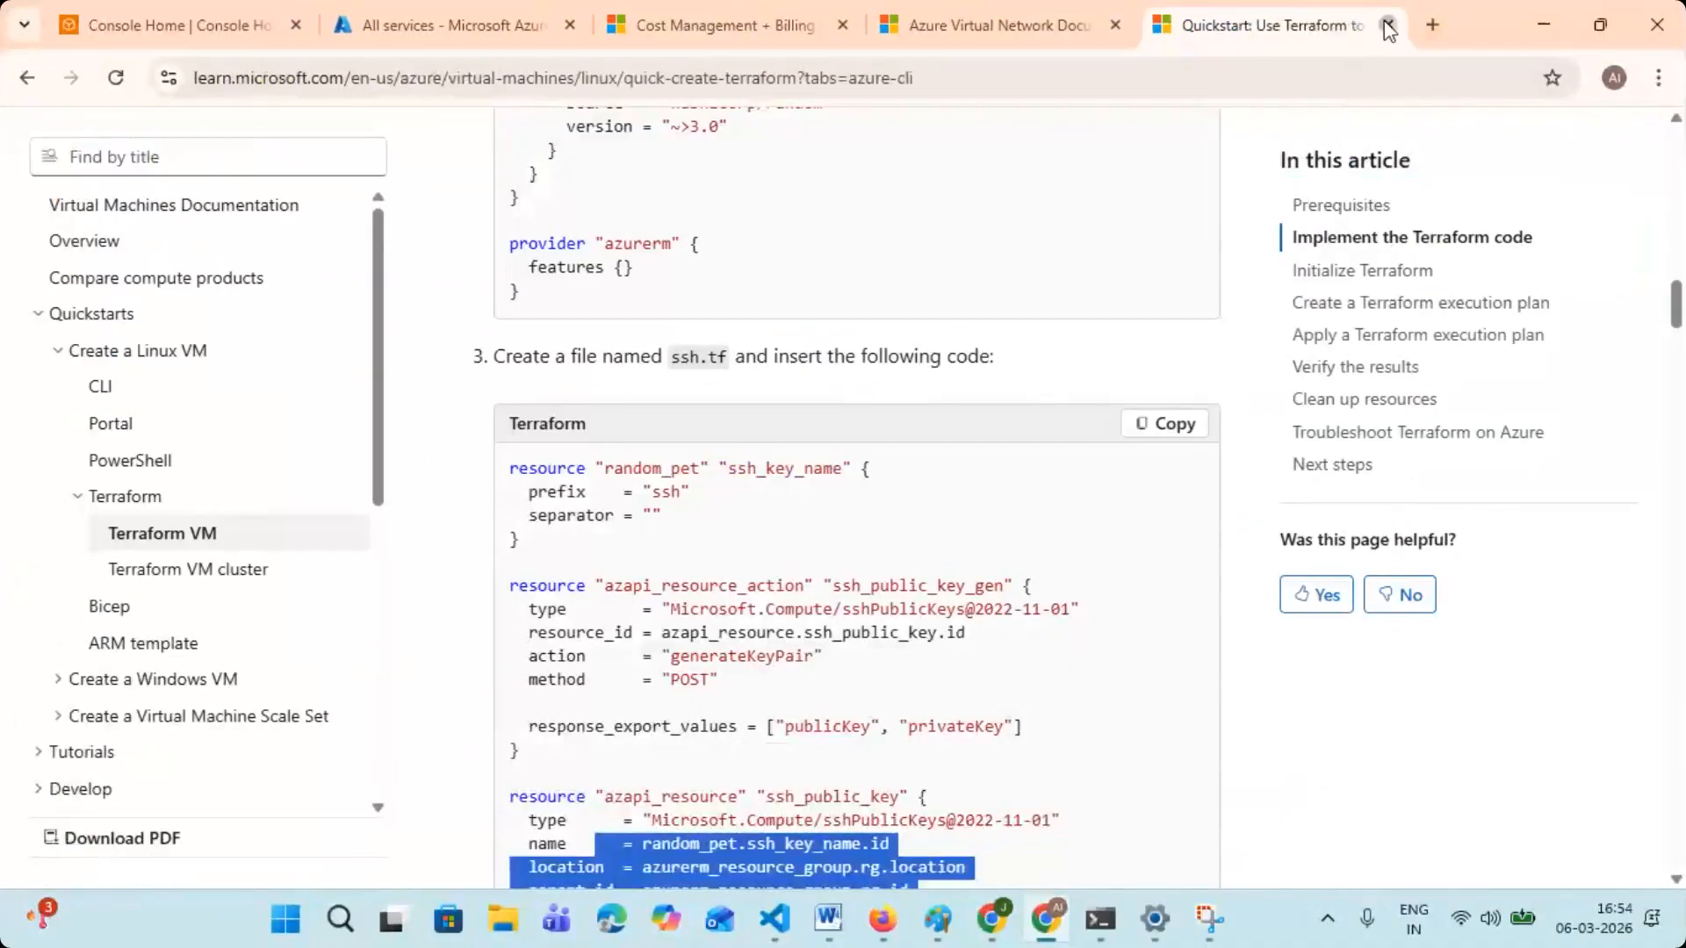
pyautogui.click(1359, 25)
pyautogui.click(1204, 25)
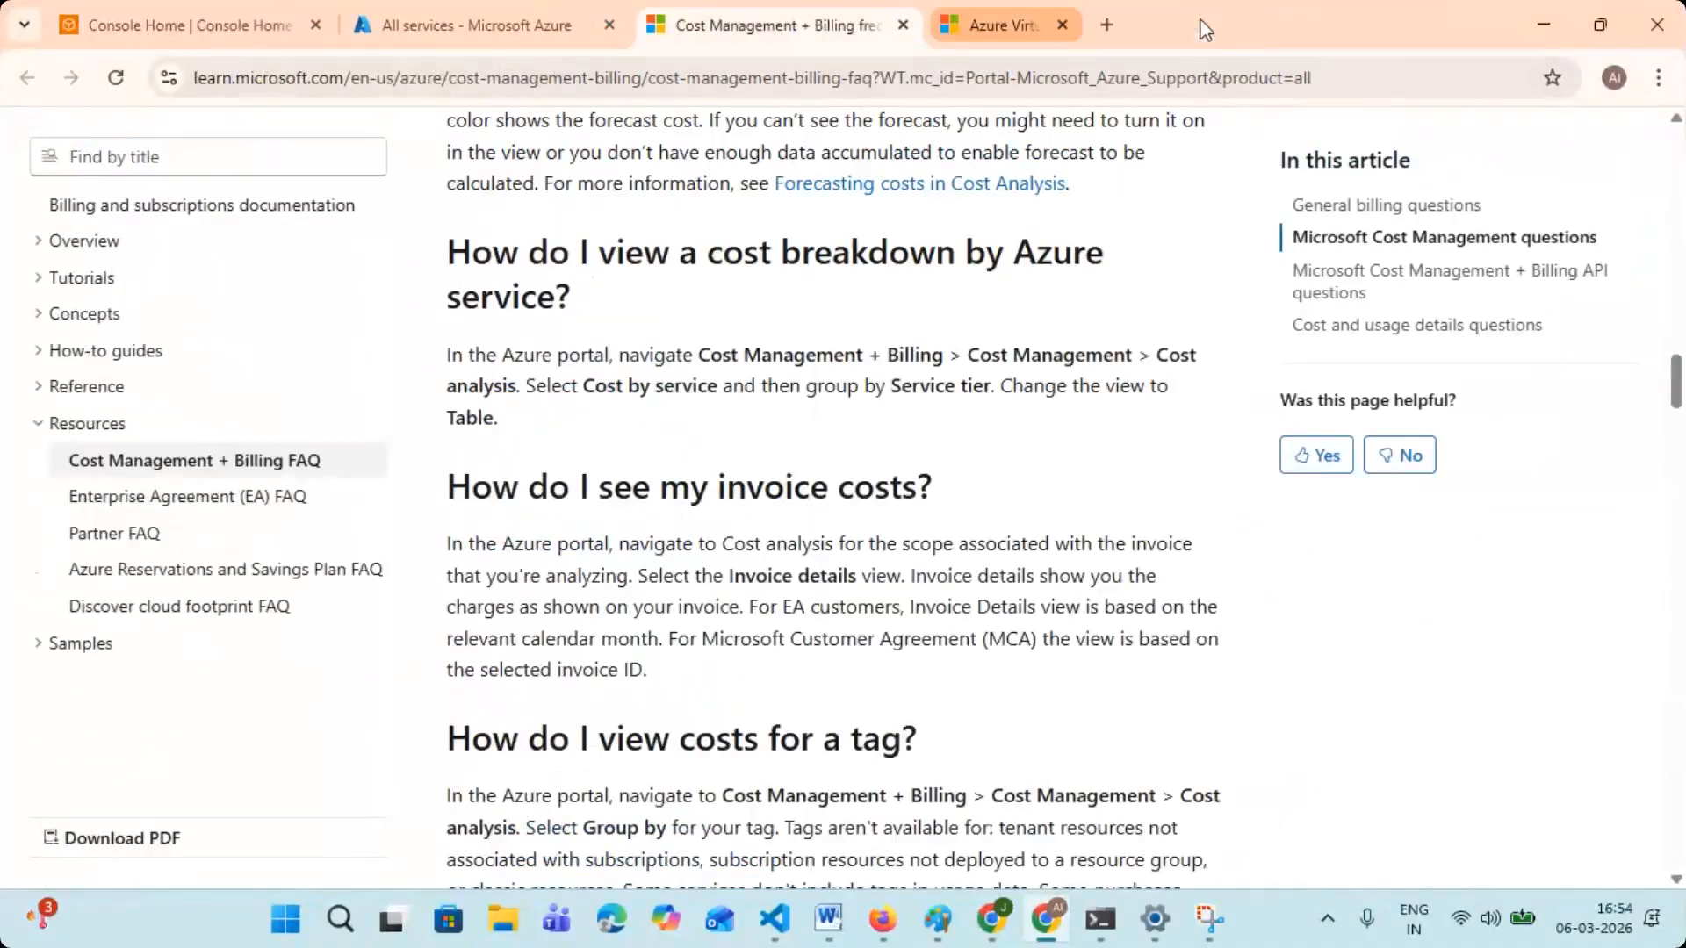
pyautogui.click(904, 24)
pyautogui.click(609, 25)
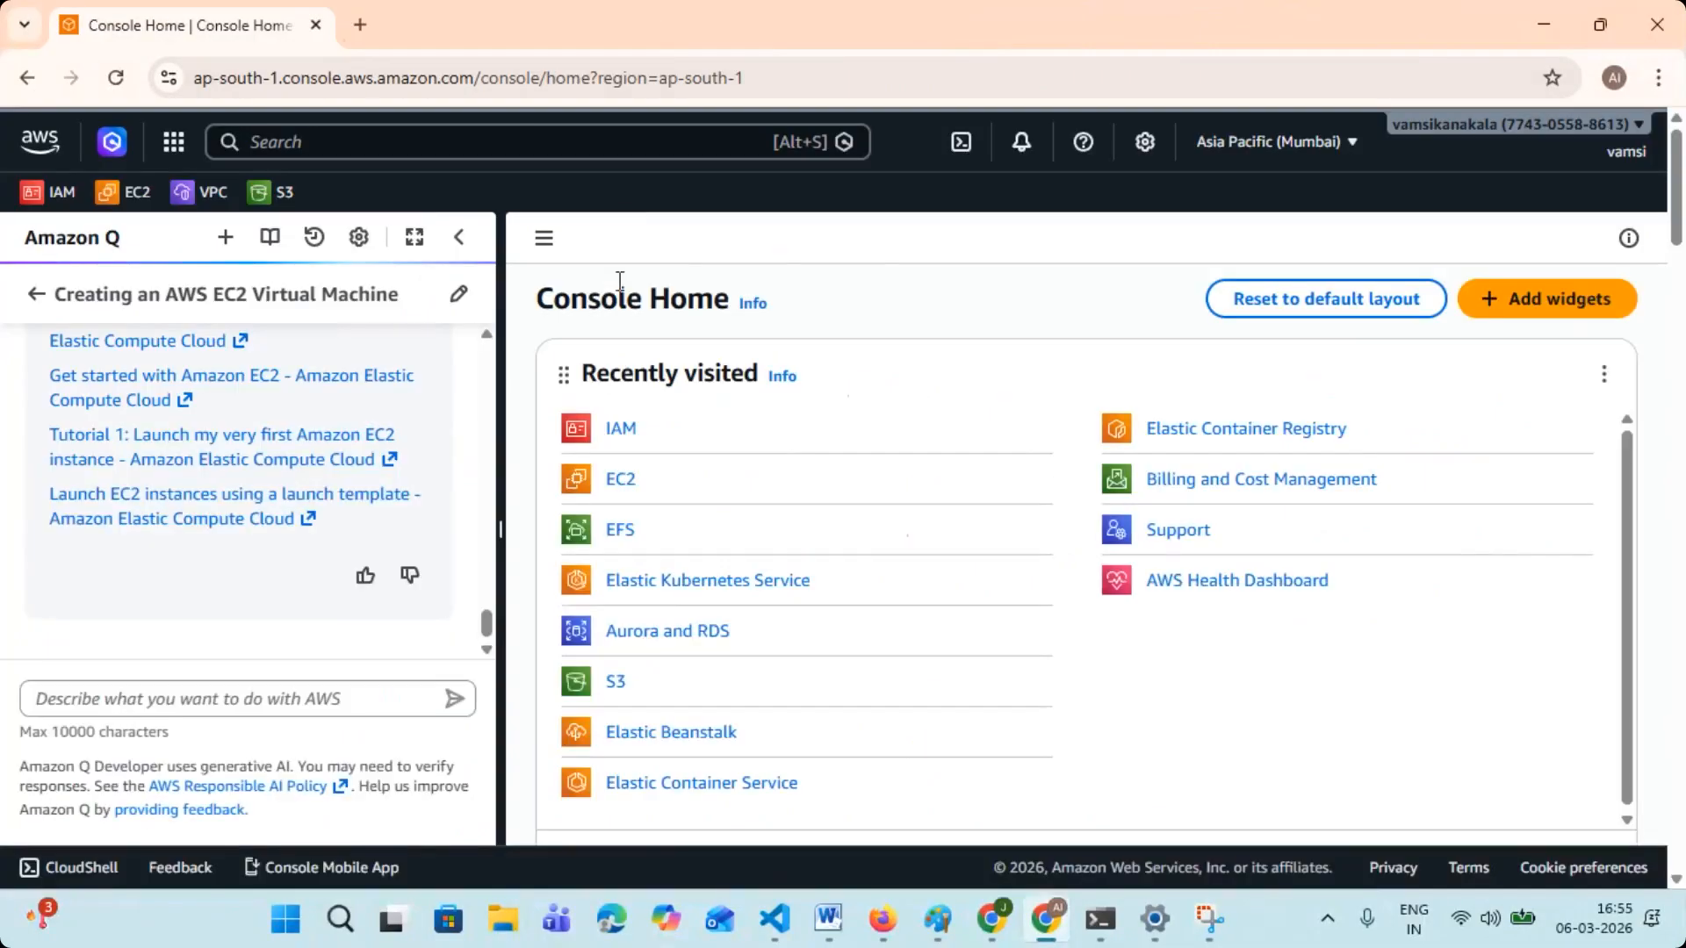
# - Close the open Settings and Snipping Tool windows
pyautogui.click(1154, 919)
pyautogui.click(1657, 15)
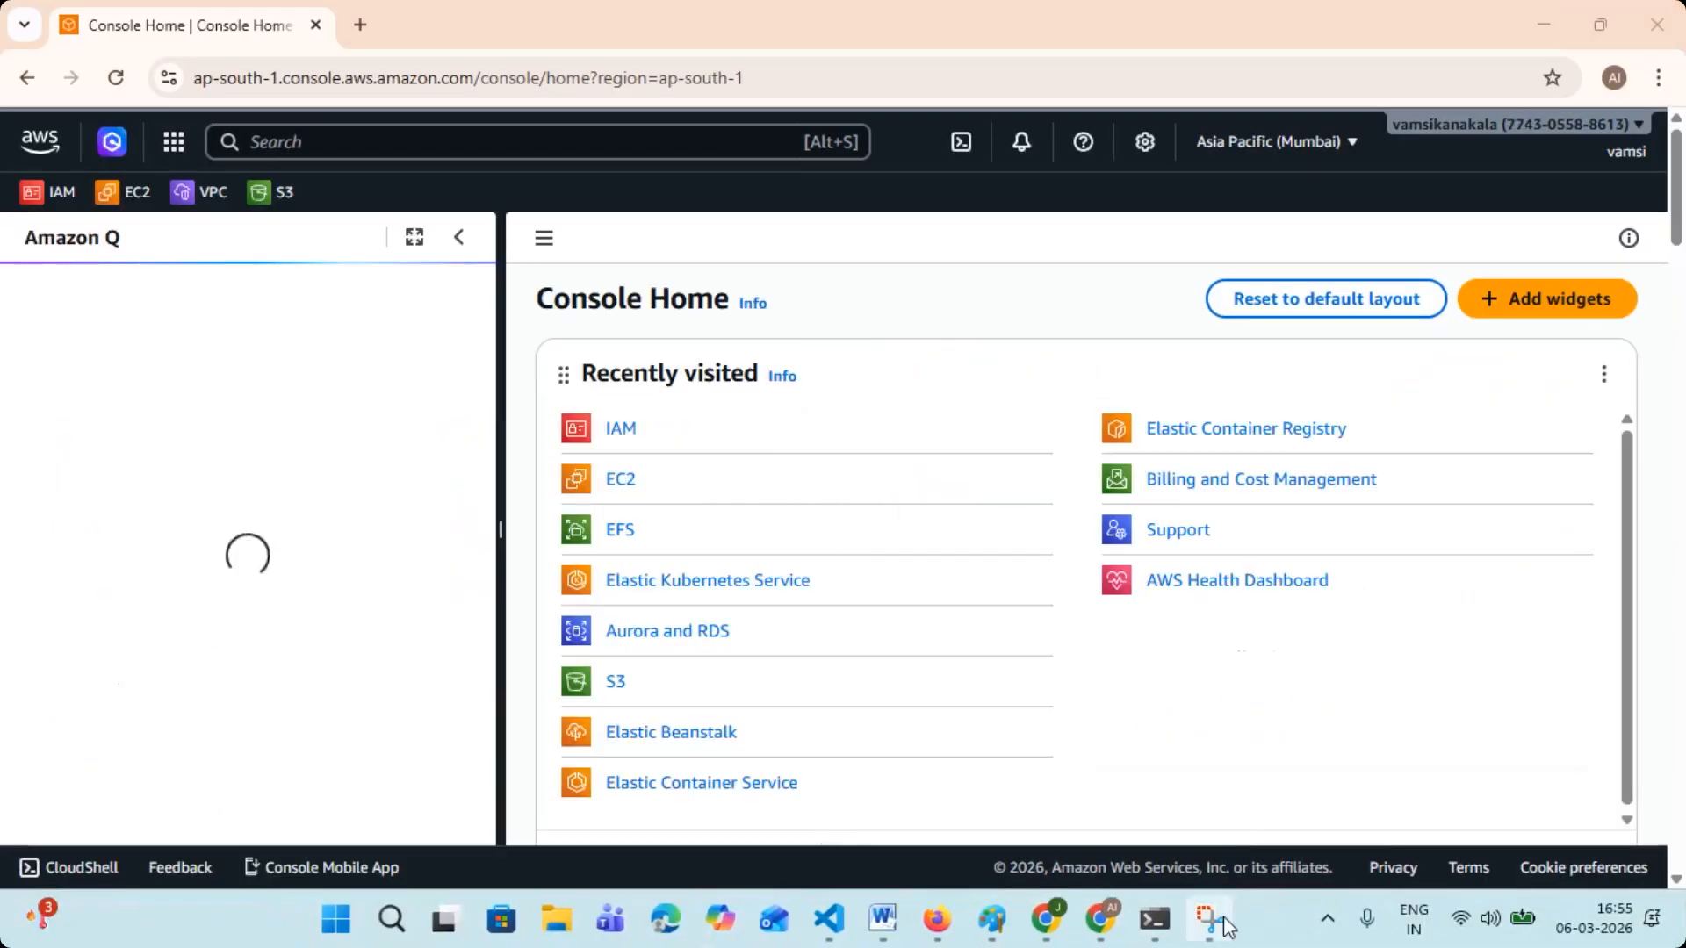
pyautogui.click(1209, 920)
pyautogui.click(1437, 22)
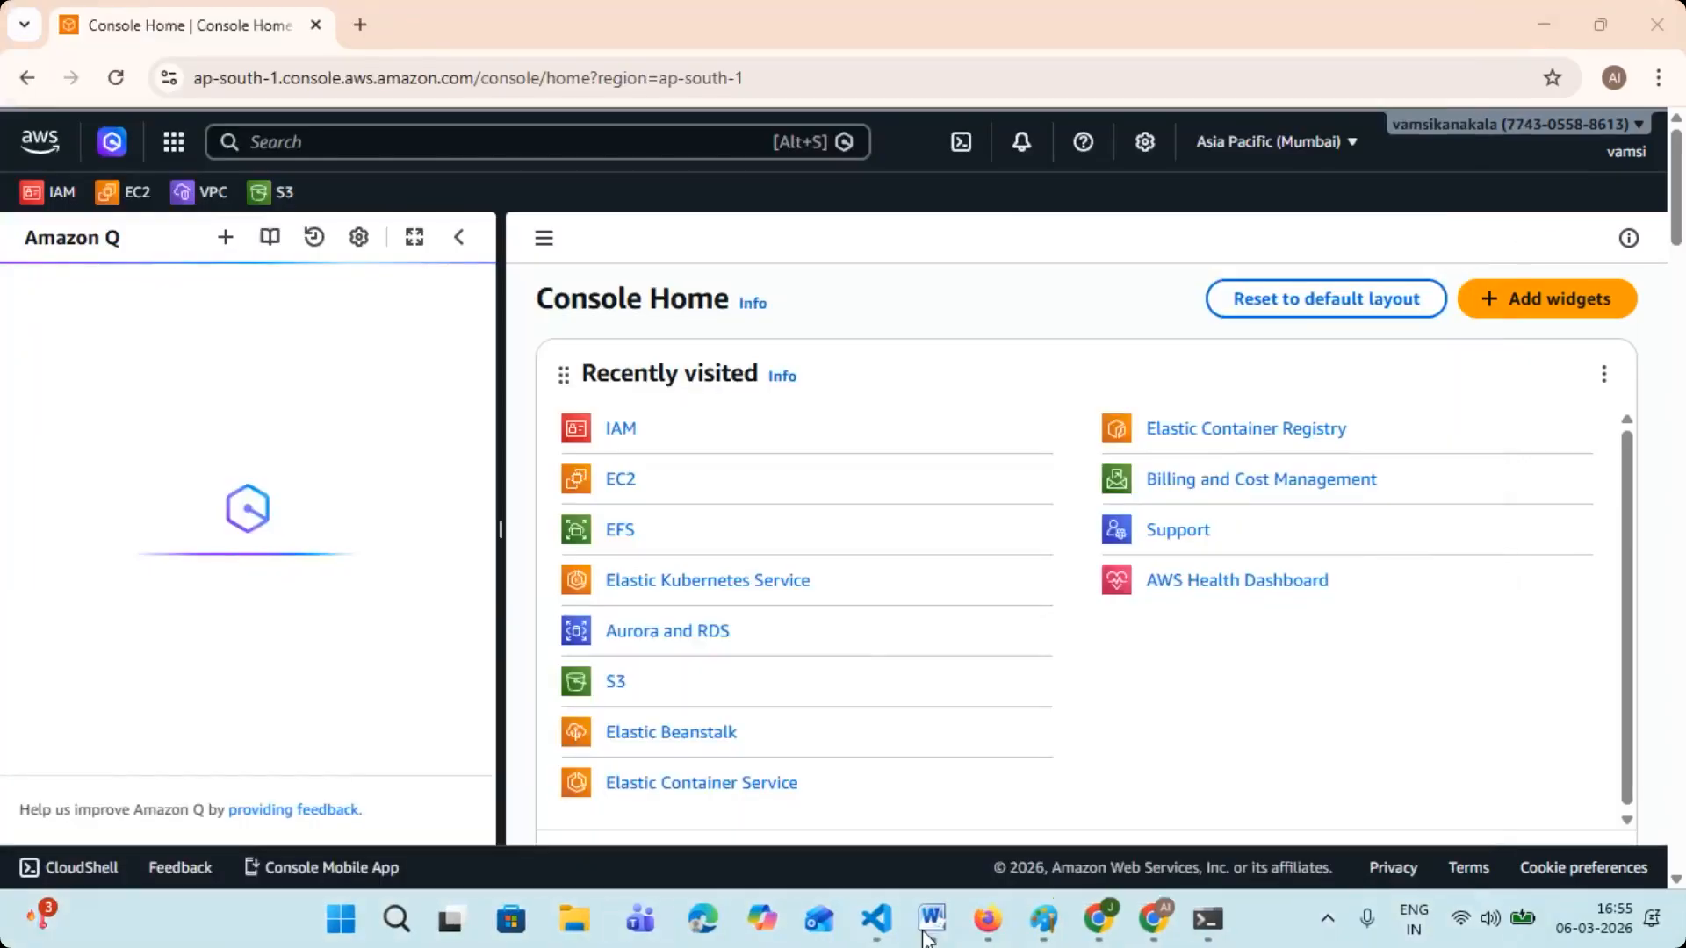
# - Close the Azure-Devops, Azure-Data-Engineer and cloud computing Word documents, and bring up the AWS-DEVOPS document
pyautogui.moveTo(936, 919)
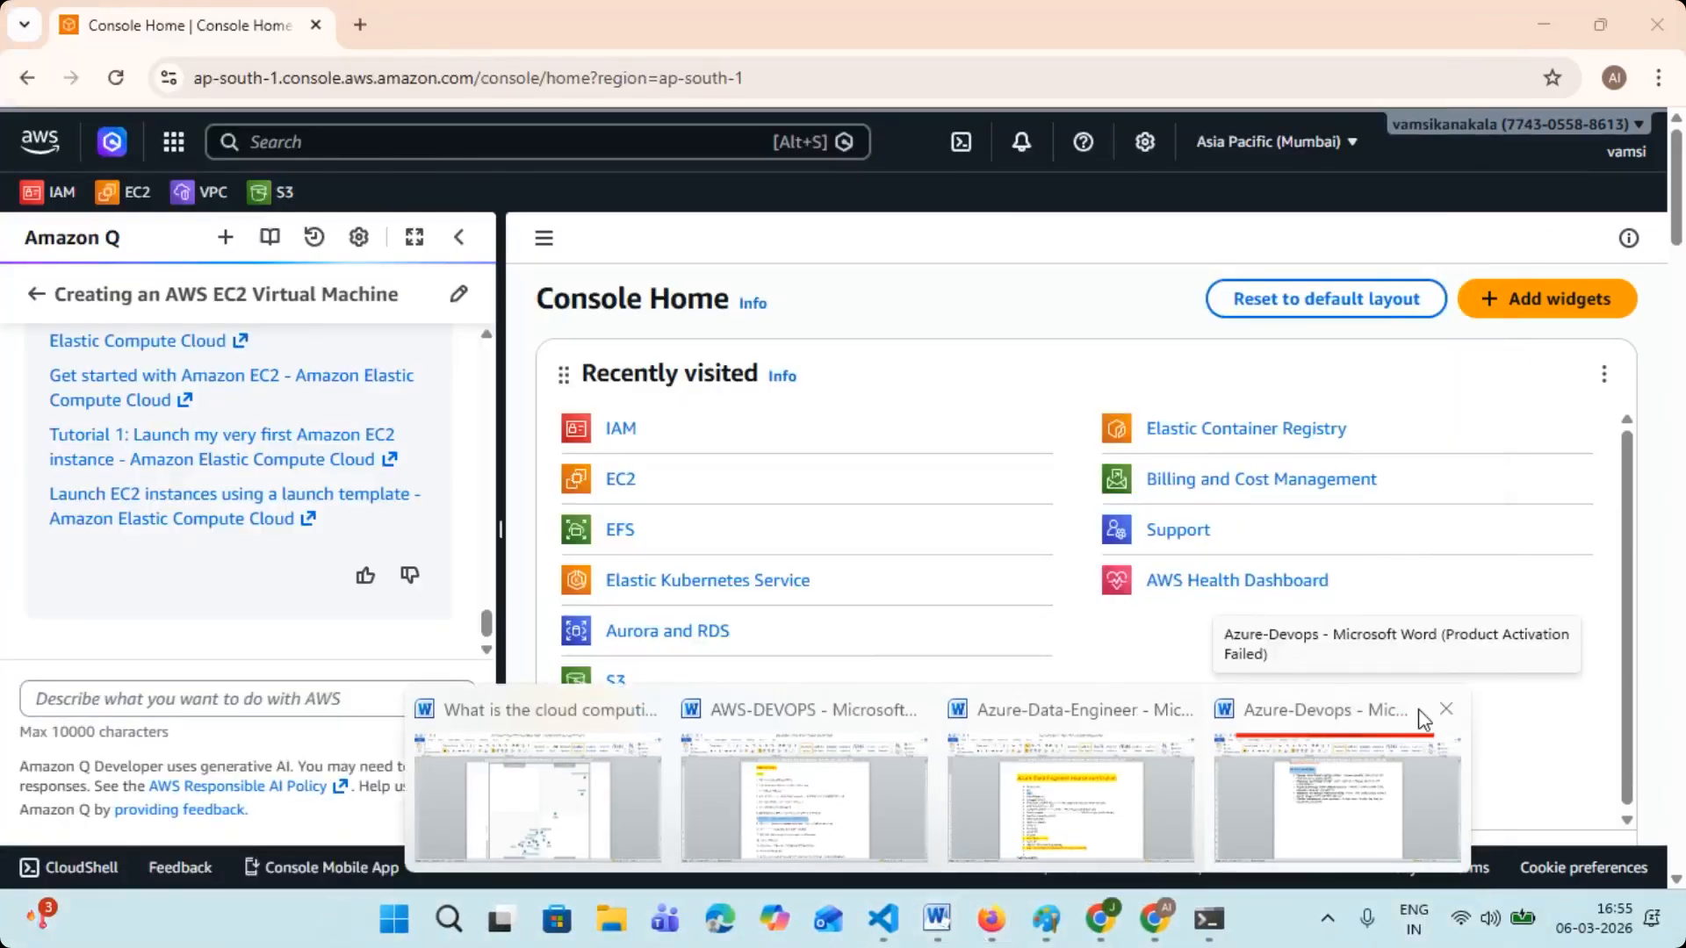
pyautogui.click(1450, 716)
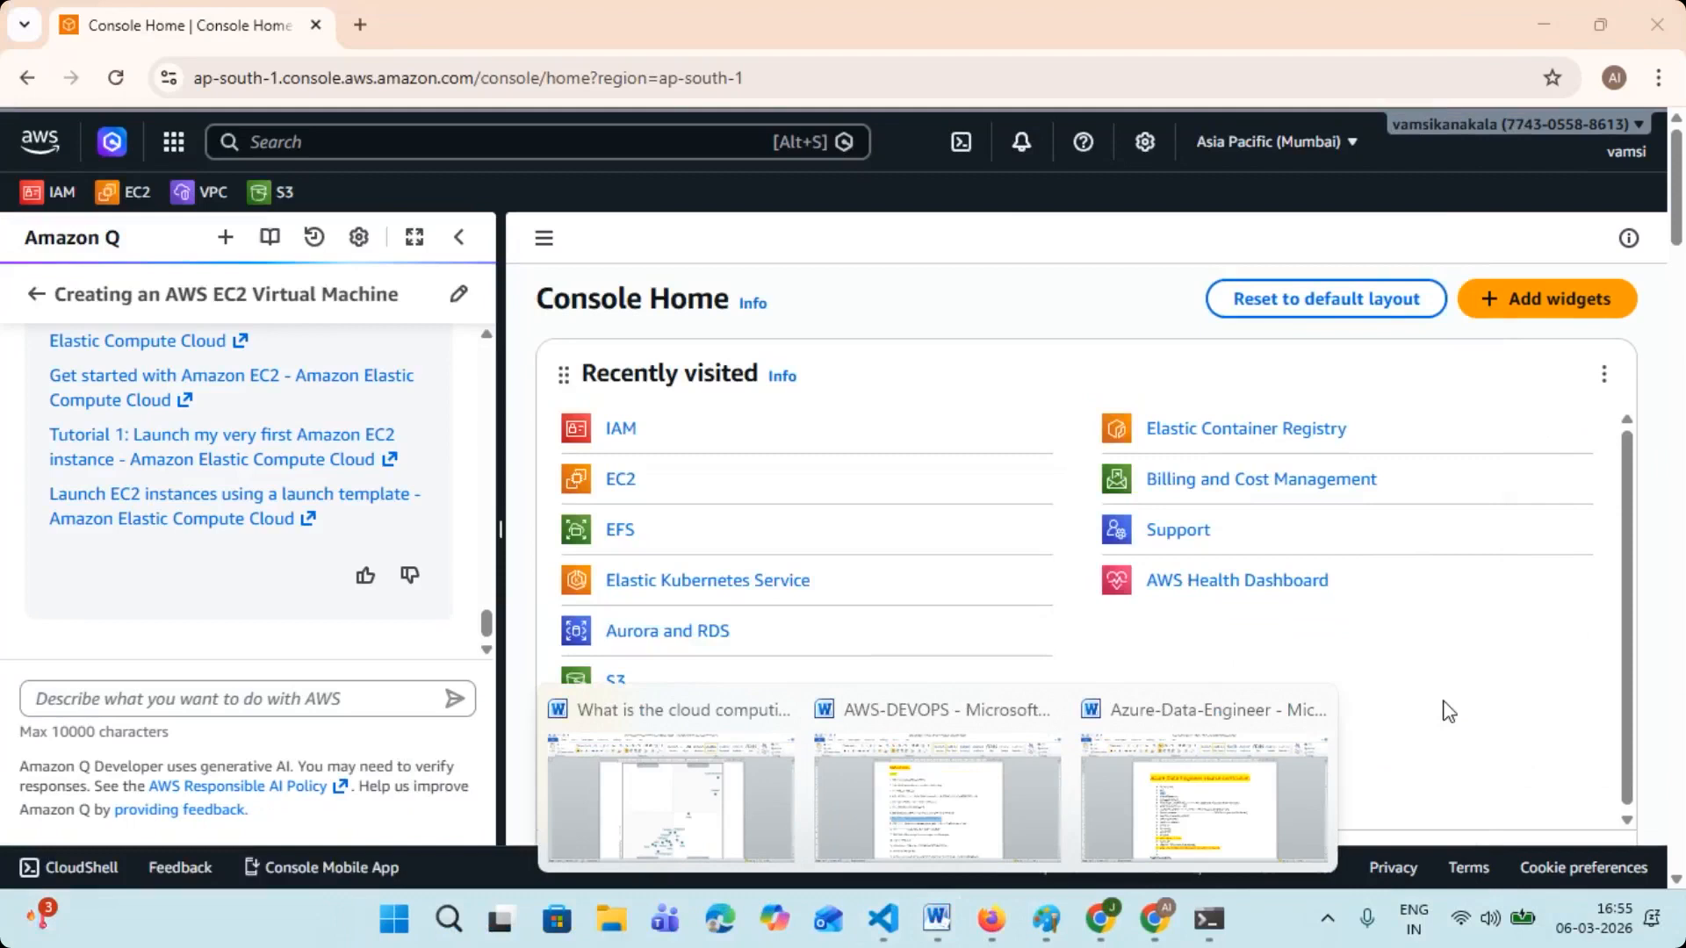
pyautogui.click(1314, 710)
pyautogui.click(913, 710)
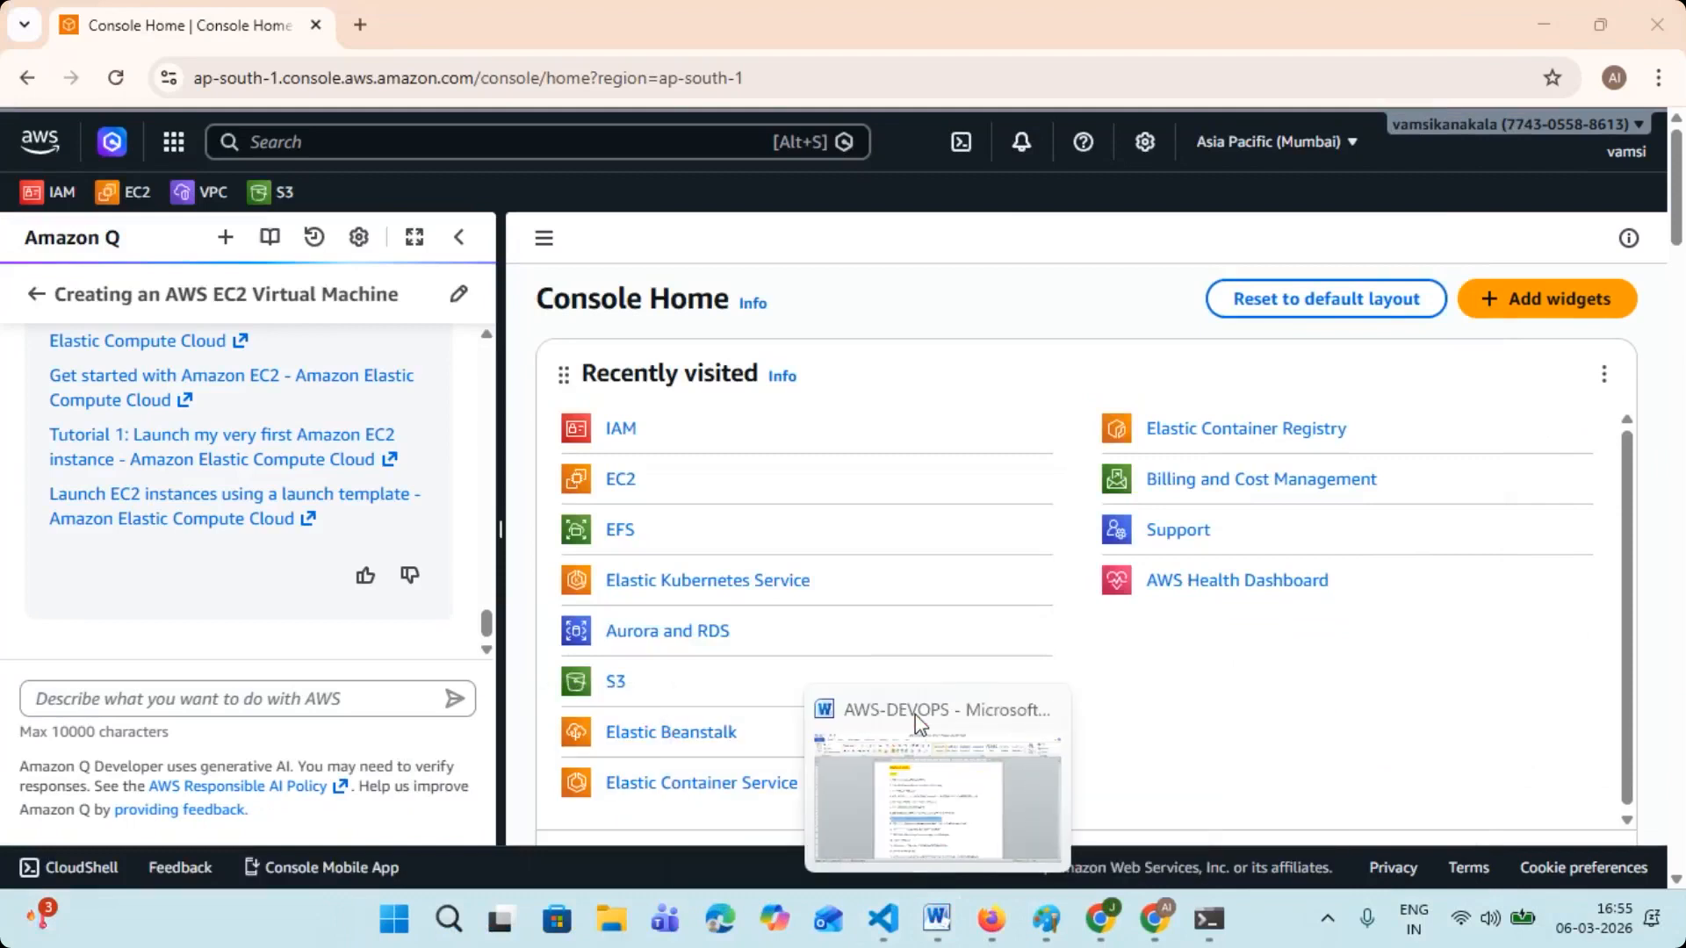
pyautogui.click(944, 784)
# - Review the Part-1 topics, selecting the EIP, EBS and EFS lines and the whole range of topics 1 to 8
pyautogui.scroll(-2, 1002, 648)
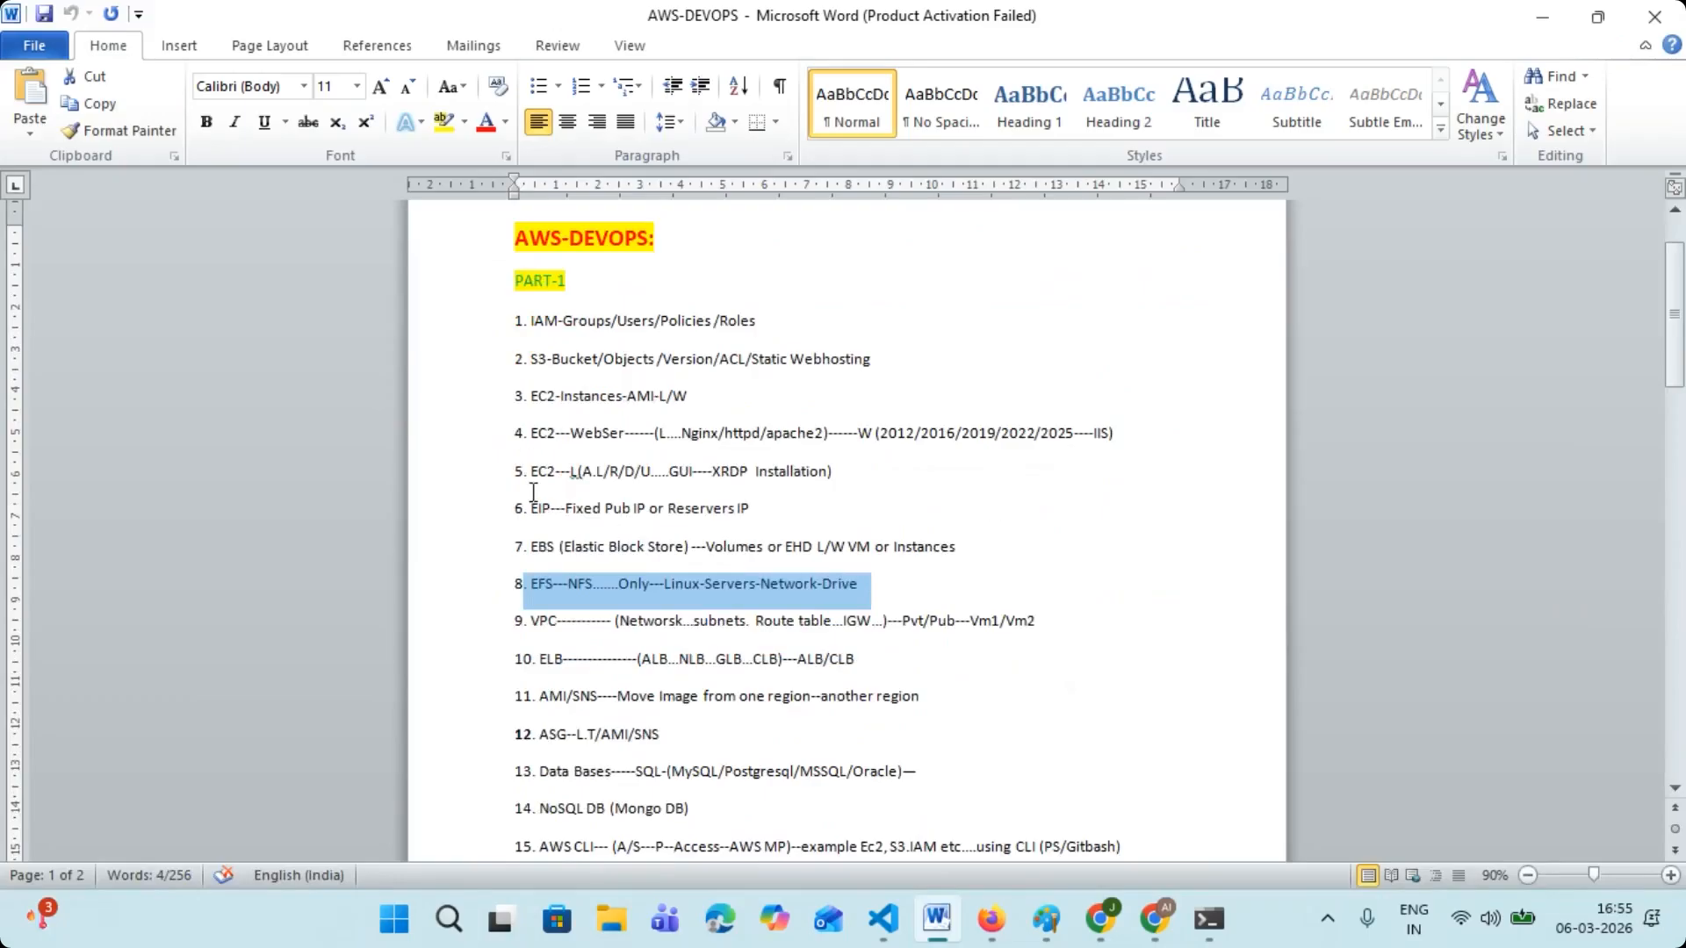
pyautogui.moveTo(532, 506); pyautogui.dragTo(645, 555)
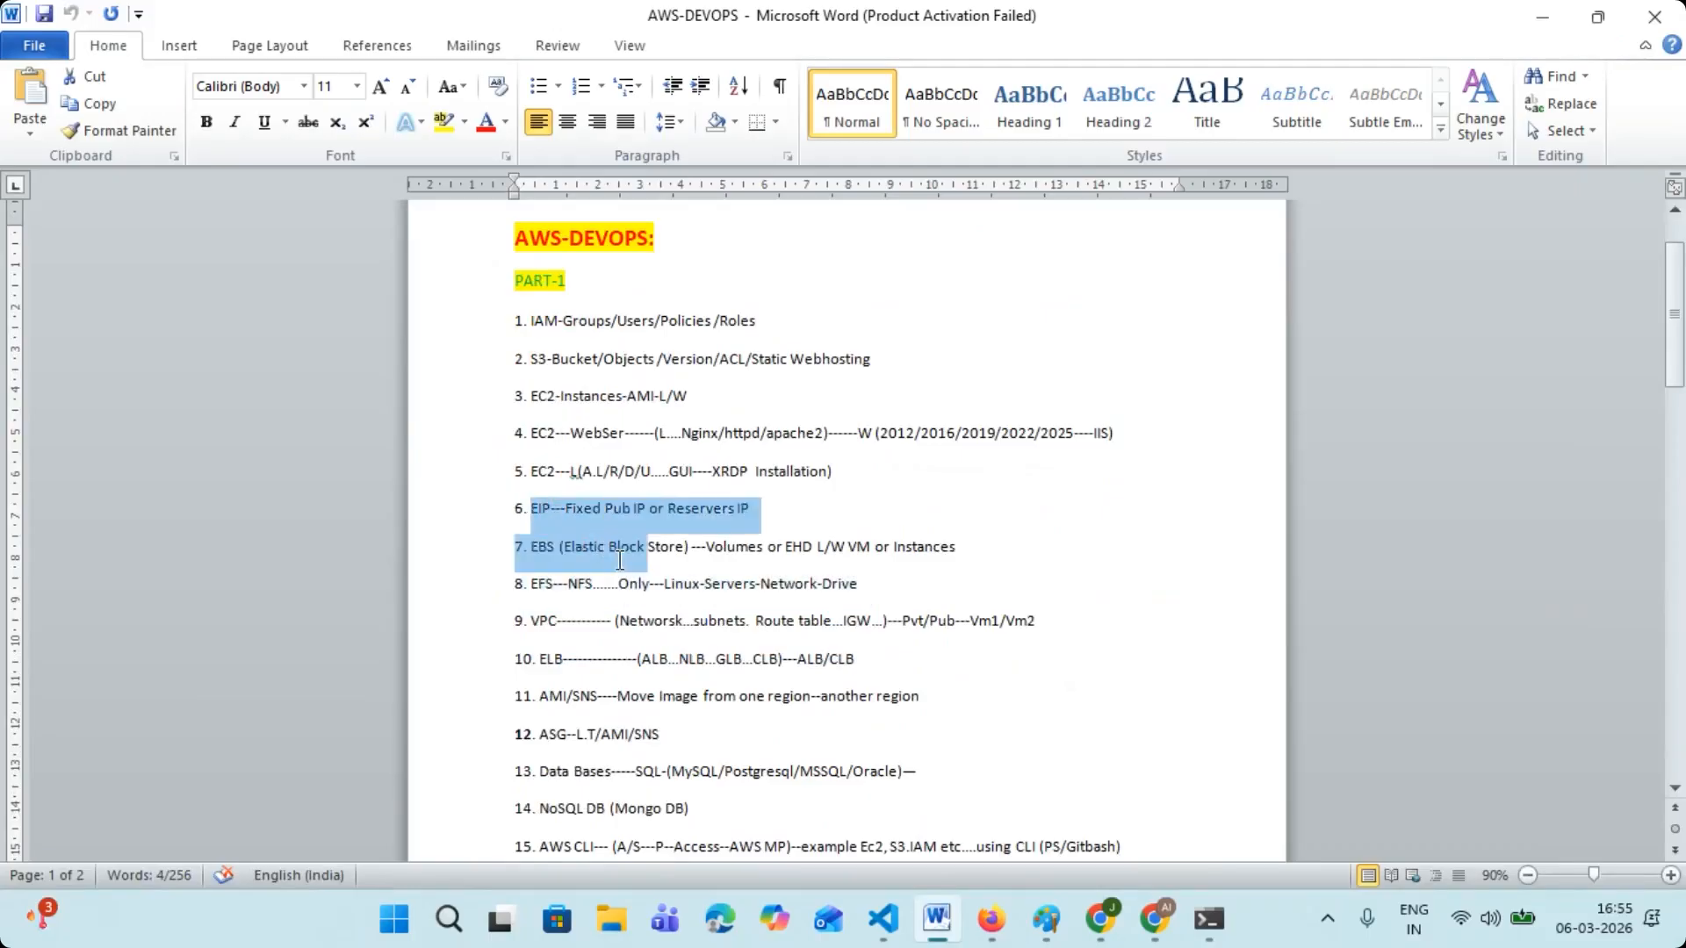
pyautogui.moveTo(915, 586); pyautogui.dragTo(493, 521)
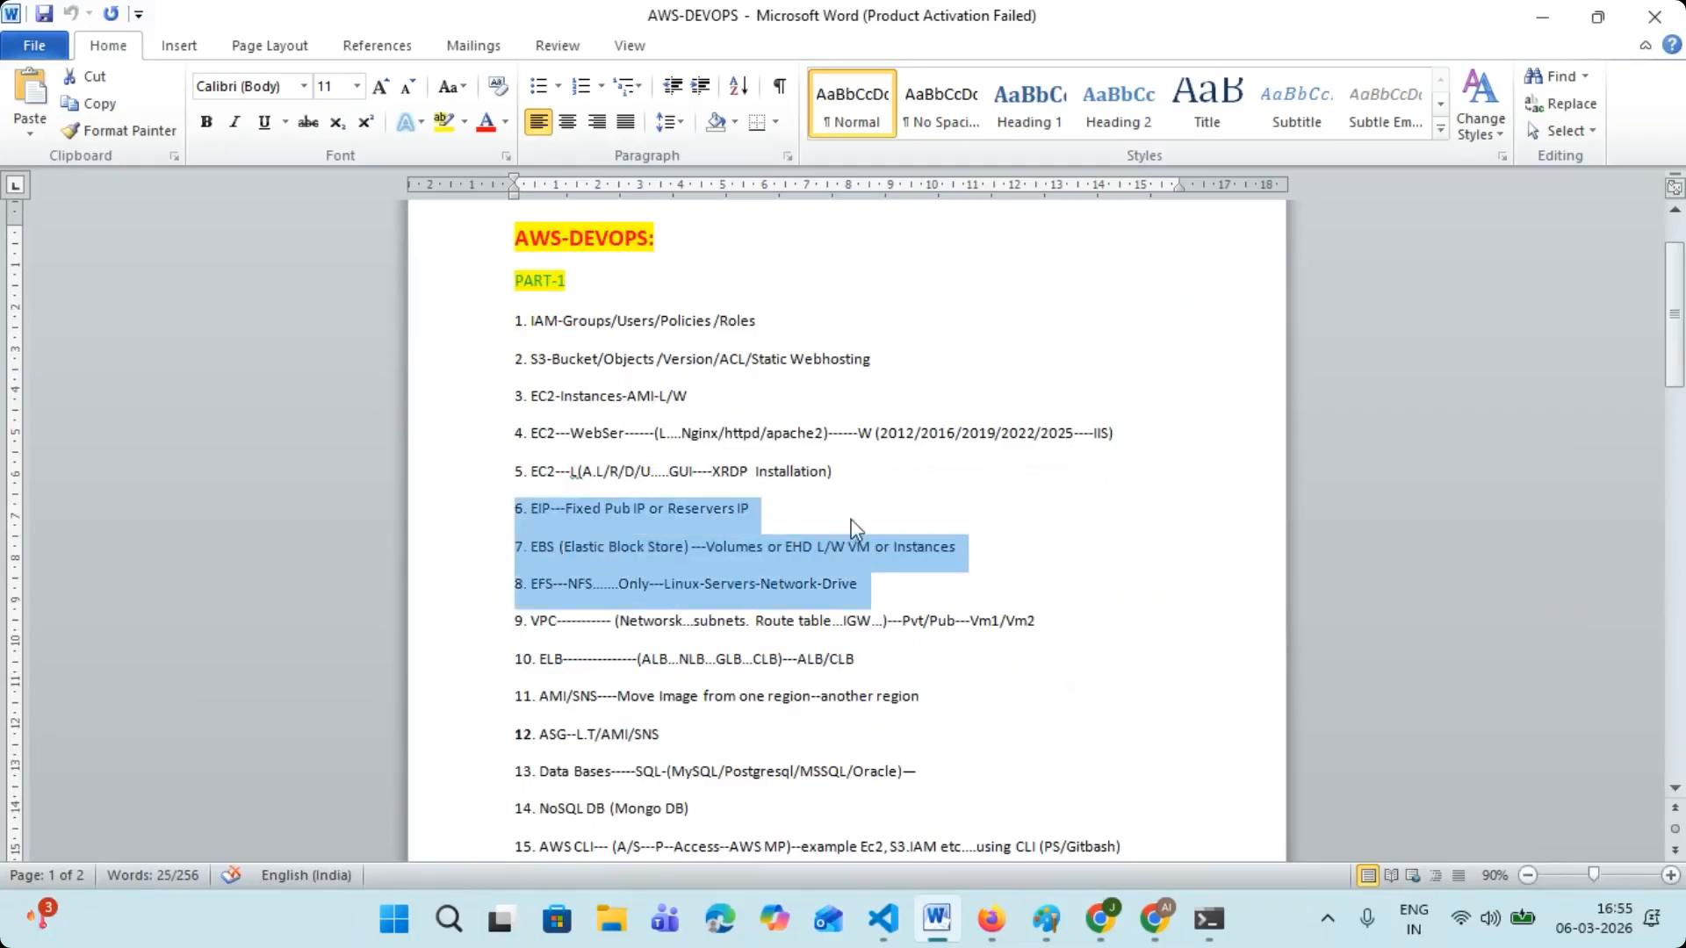
pyautogui.scroll(-1, 874, 513)
pyautogui.click(876, 514)
pyautogui.moveTo(866, 533); pyautogui.dragTo(503, 271)
pyautogui.scroll(-1, 590, 451)
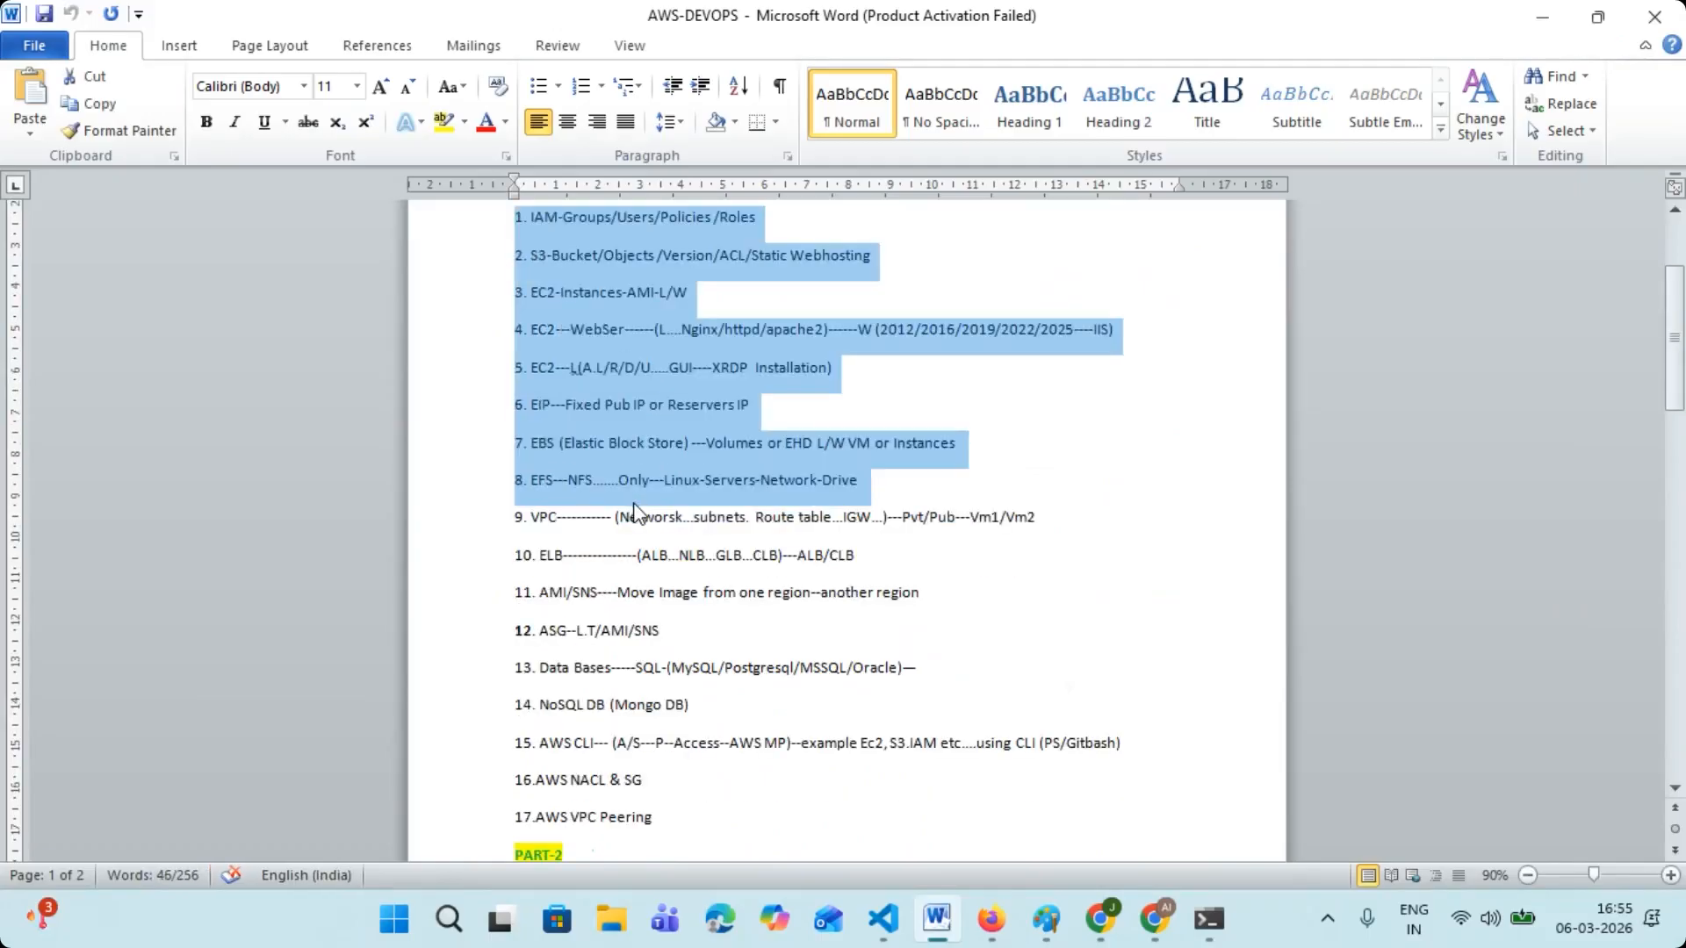
# - Point out the VPC and ELB topics 9 and 10 by selecting them, and reselect topics 1 to 8
pyautogui.moveTo(550, 516); pyautogui.dragTo(1072, 508)
pyautogui.scroll(-1, 974, 562)
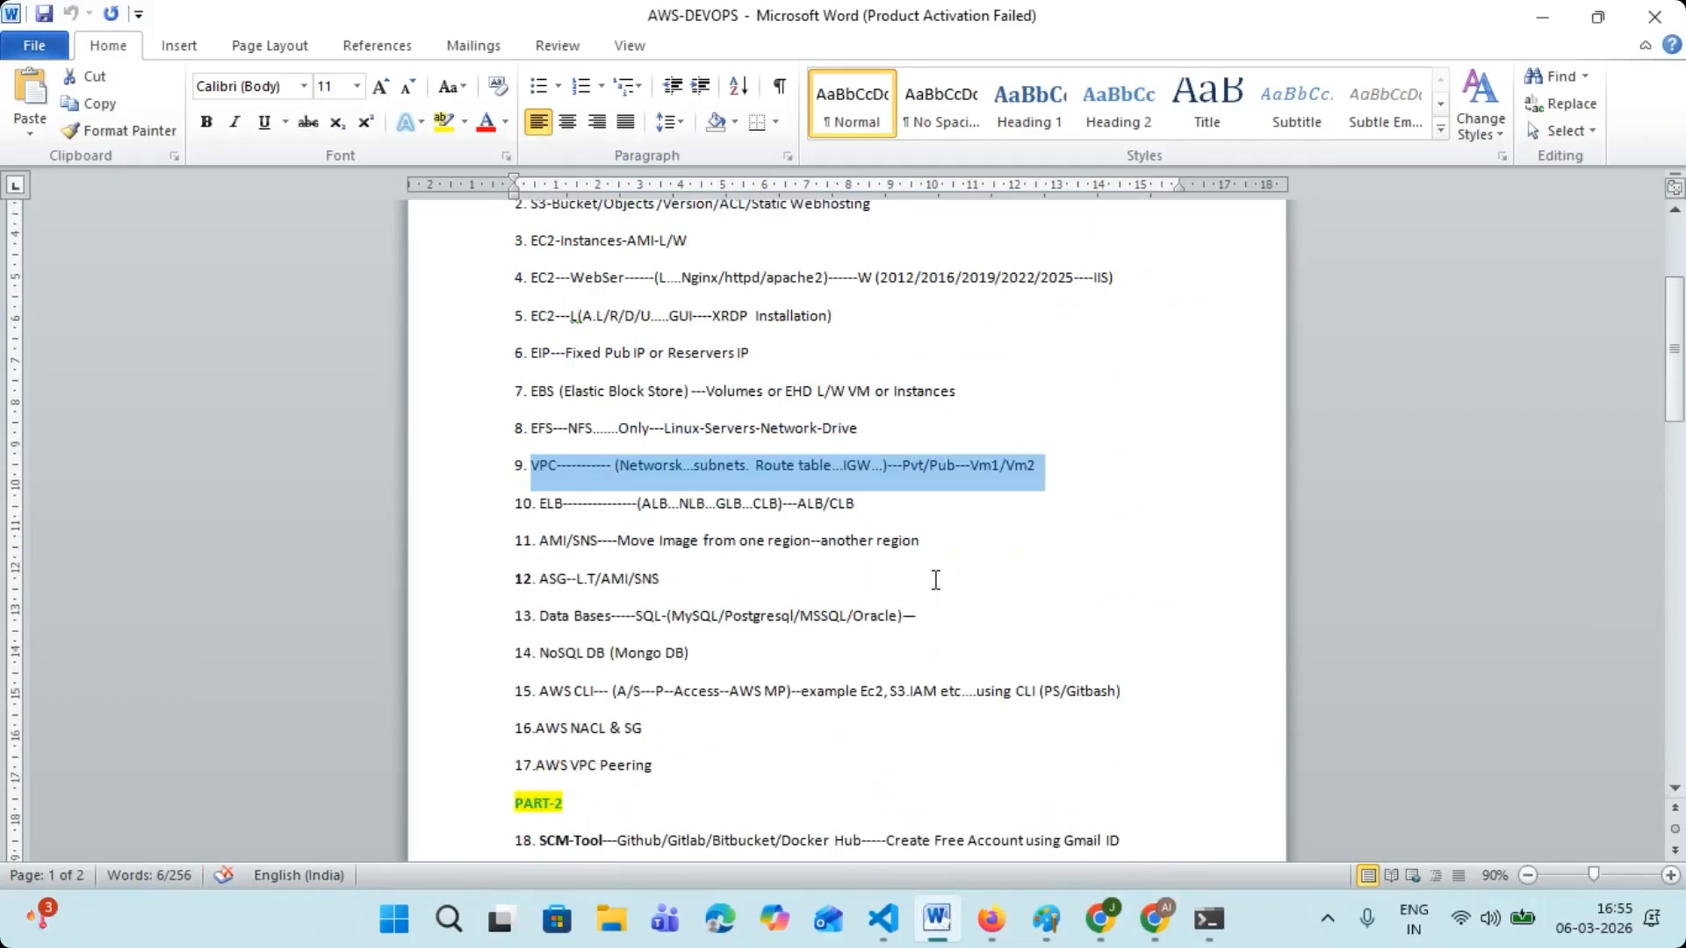
pyautogui.moveTo(895, 505); pyautogui.dragTo(453, 461)
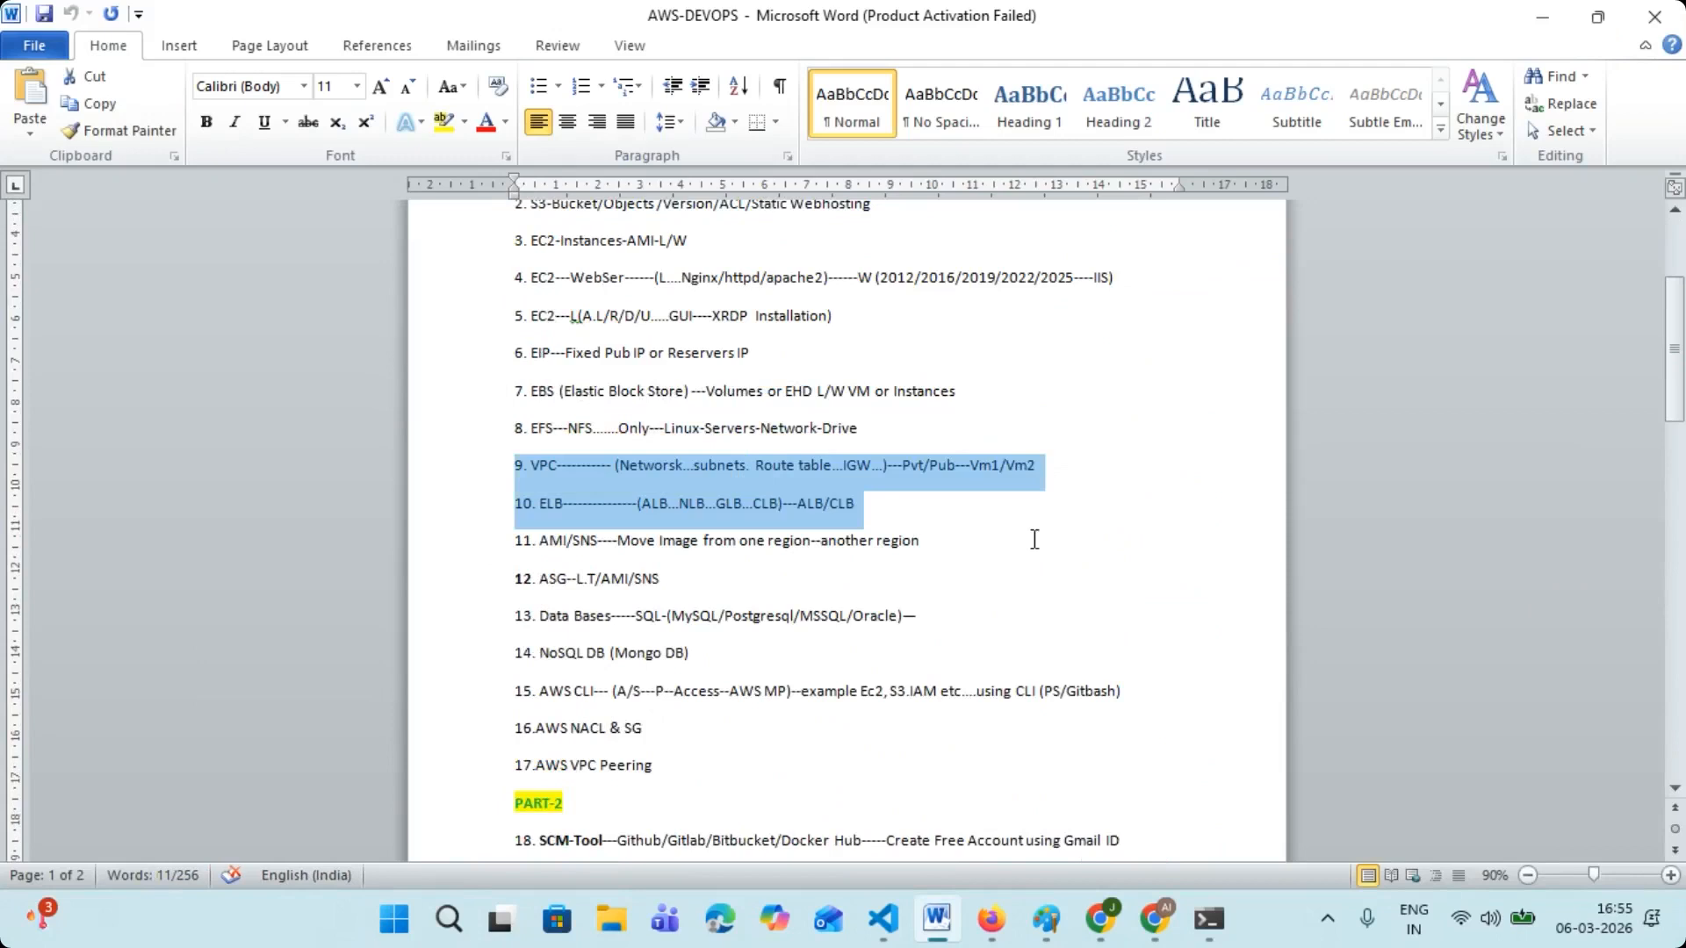
pyautogui.moveTo(869, 428); pyautogui.dragTo(508, 321)
pyautogui.scroll(1, 575, 351)
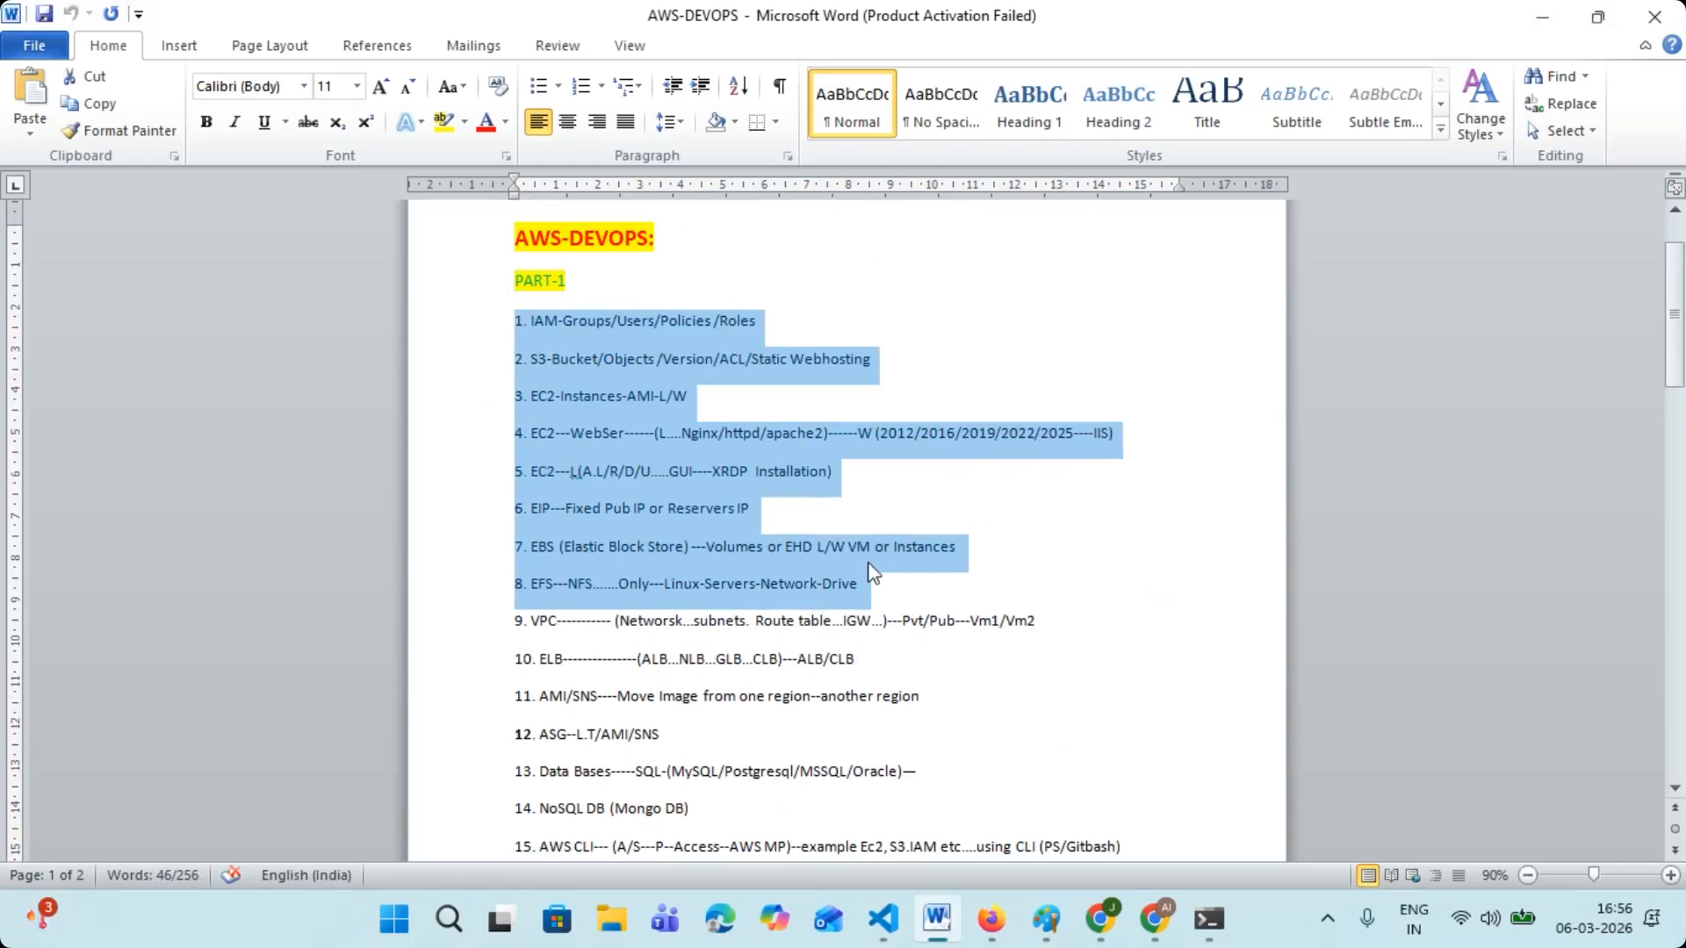
# - Point out "AWS CLI" in topic 15 and the VPC line of topic 9 by selecting their text
pyautogui.scroll(-3, 869, 571)
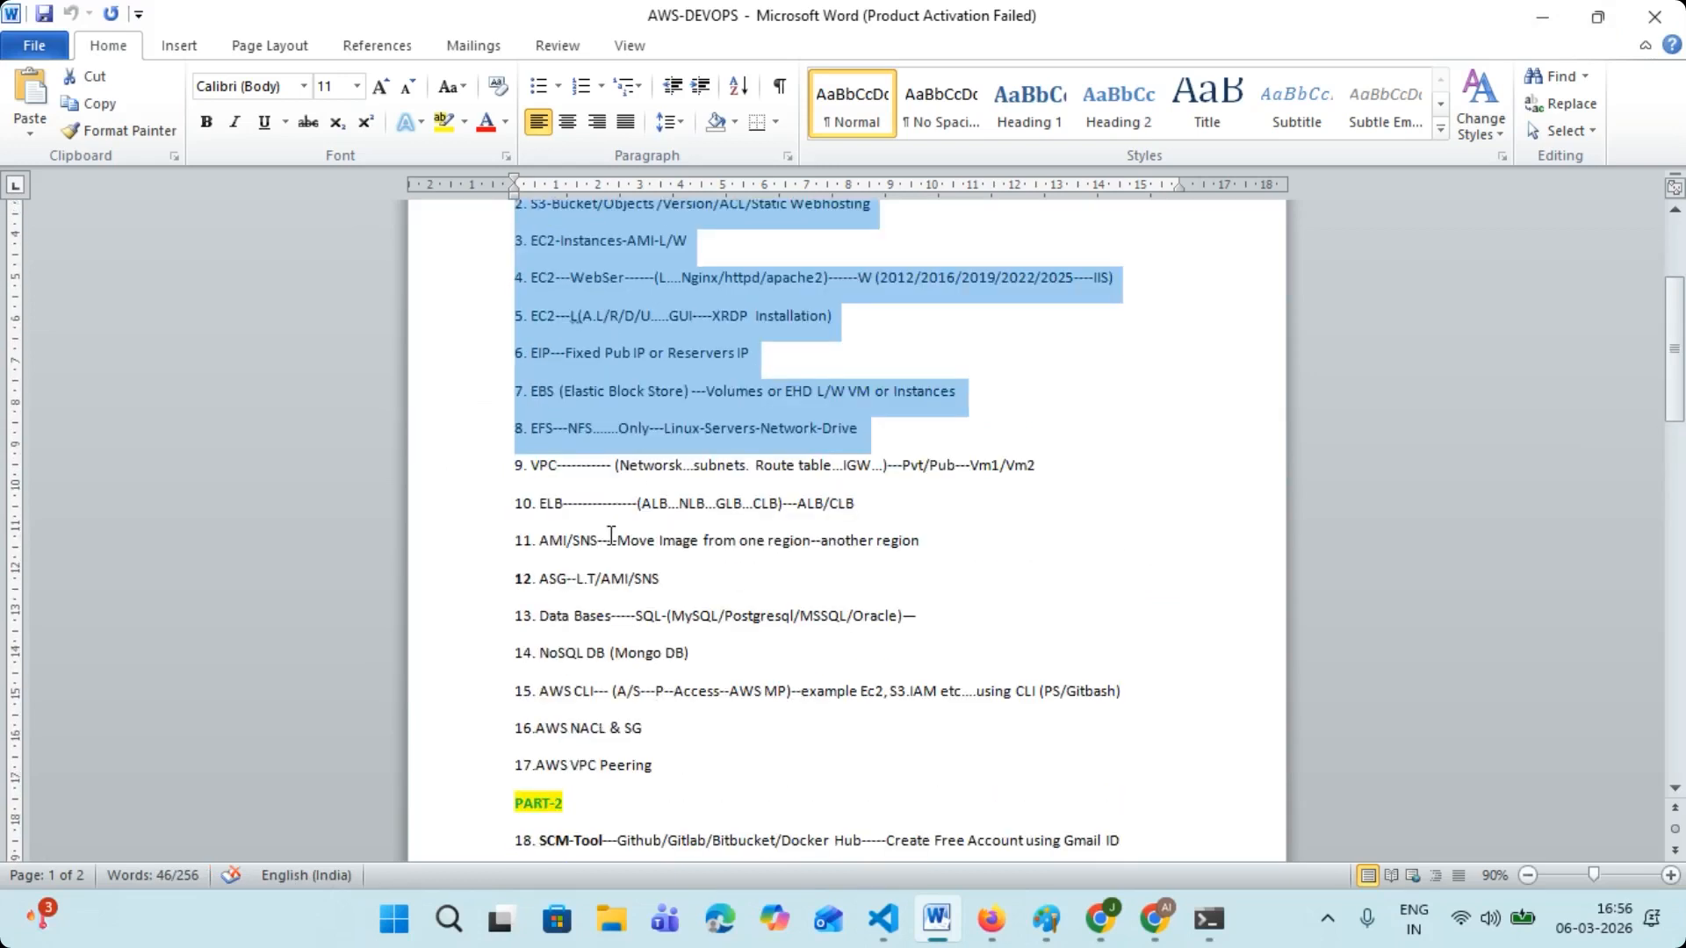
pyautogui.click(541, 690)
pyautogui.moveTo(542, 690); pyautogui.dragTo(612, 691)
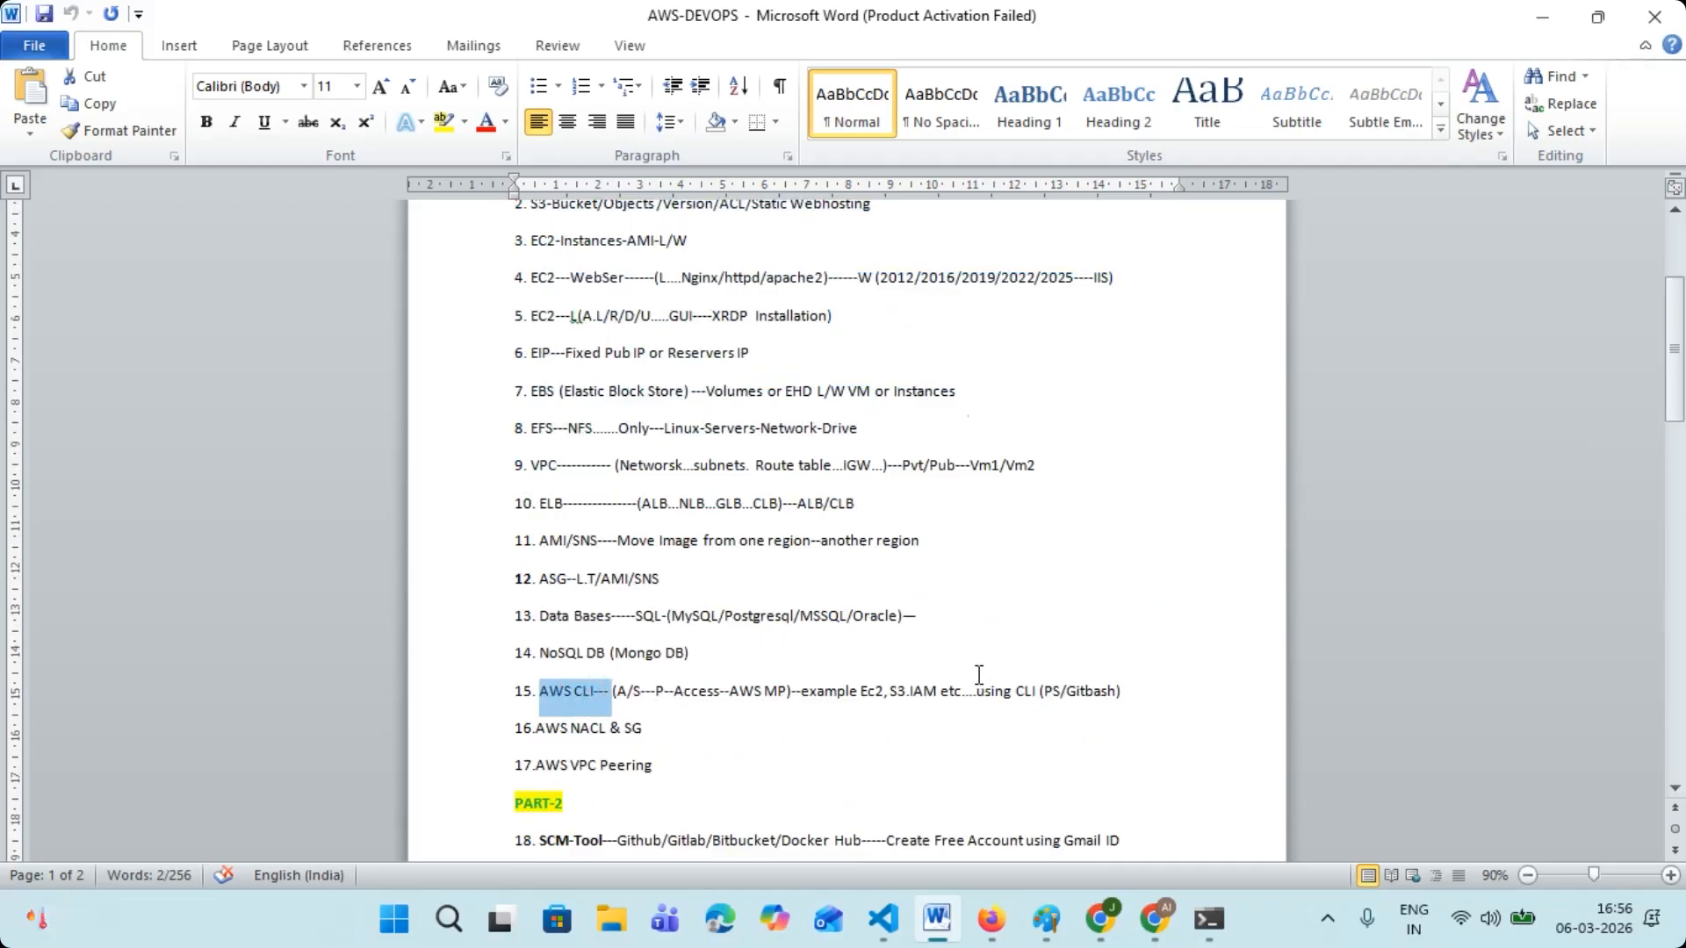
pyautogui.click(591, 695)
pyautogui.moveTo(598, 688); pyautogui.dragTo(535, 685)
pyautogui.click(594, 690)
pyautogui.moveTo(593, 690); pyautogui.dragTo(556, 683)
pyautogui.scroll(1, 715, 575)
pyautogui.moveTo(532, 518); pyautogui.dragTo(1037, 515)
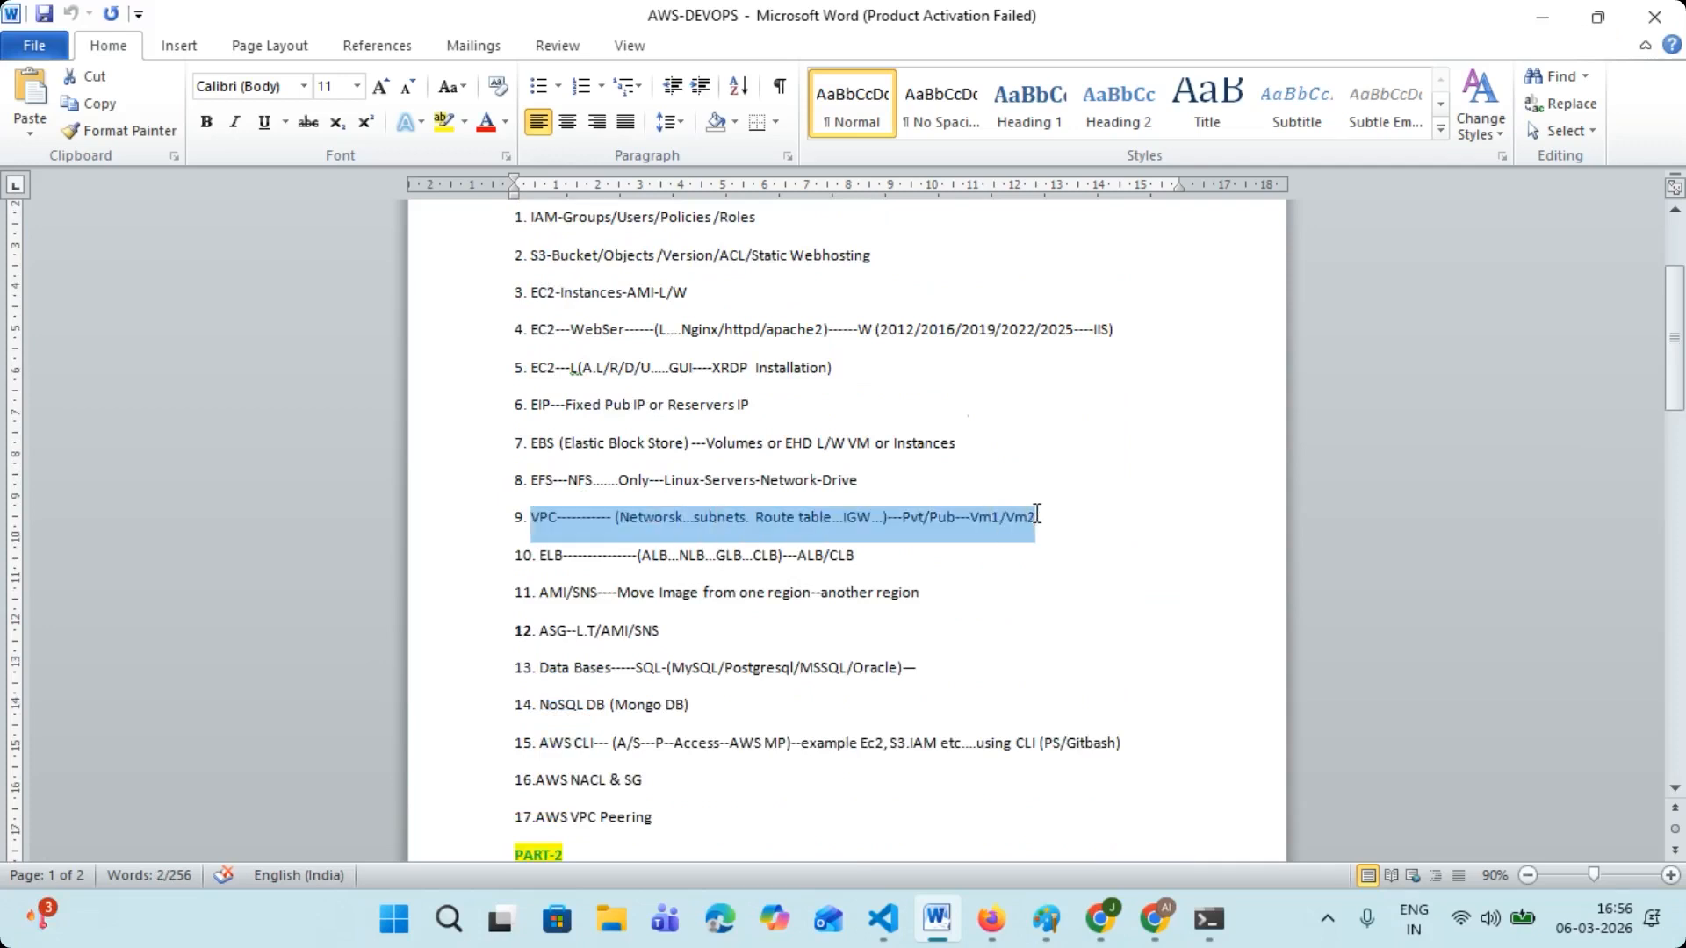
# - Switch to Chrome, reload the AWS Console Home, and close the Command Prompt and the Chrome window with the other Azure portal
pyautogui.click(1542, 16)
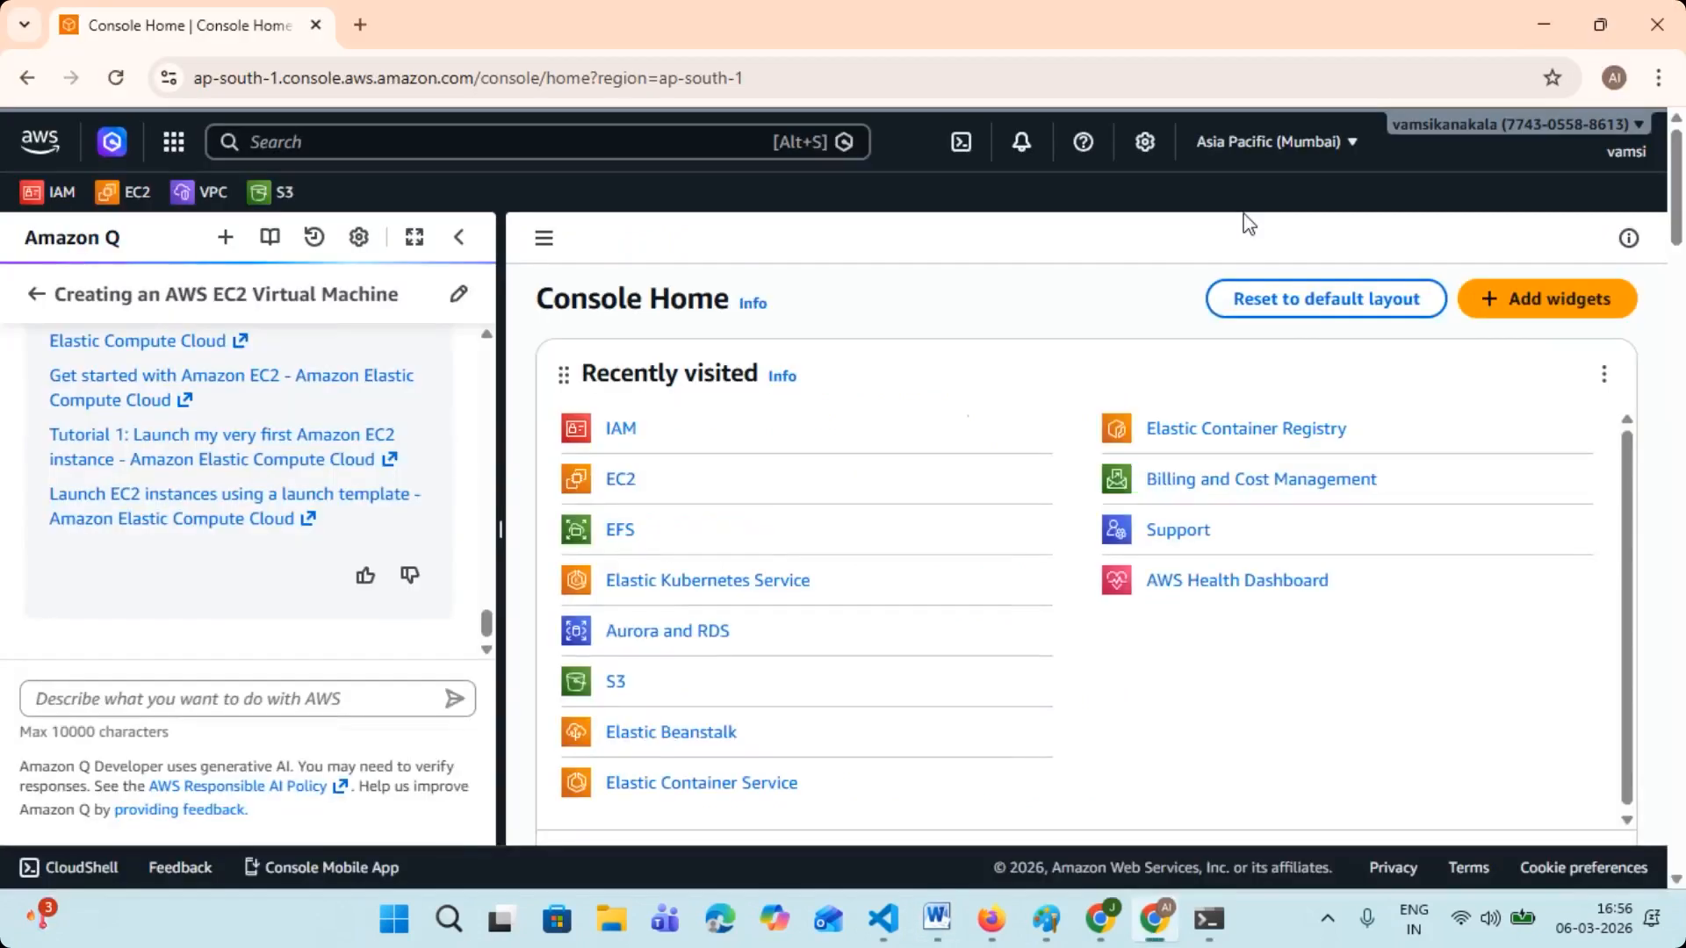
pyautogui.click(40, 144)
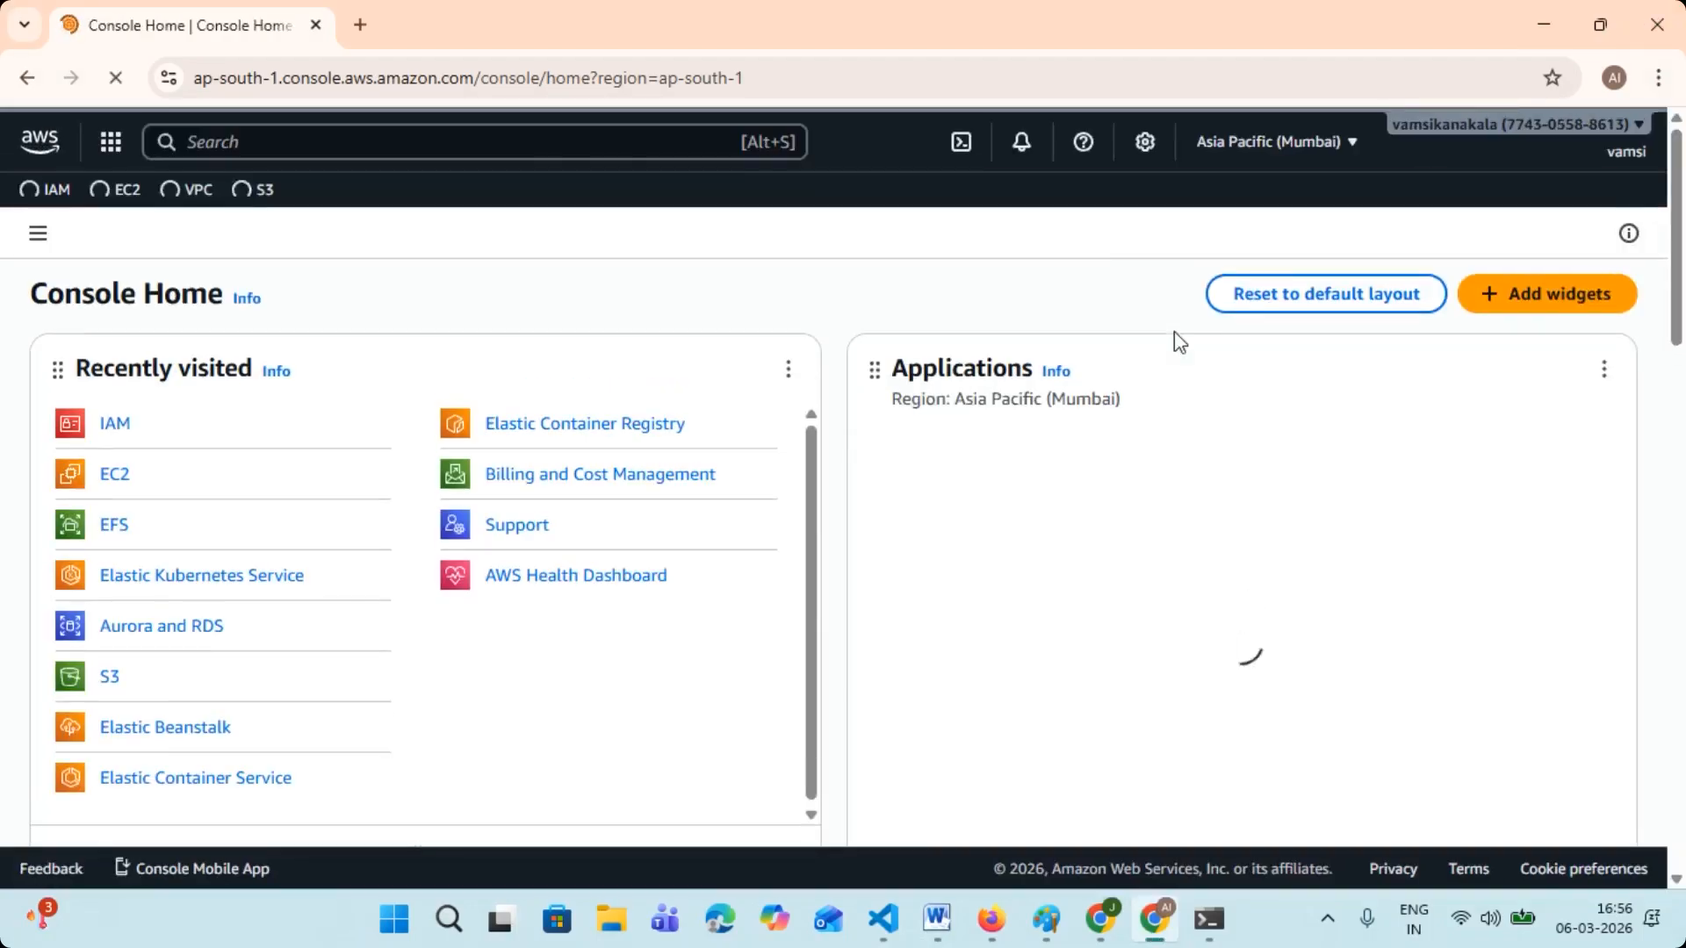
pyautogui.click(1209, 918)
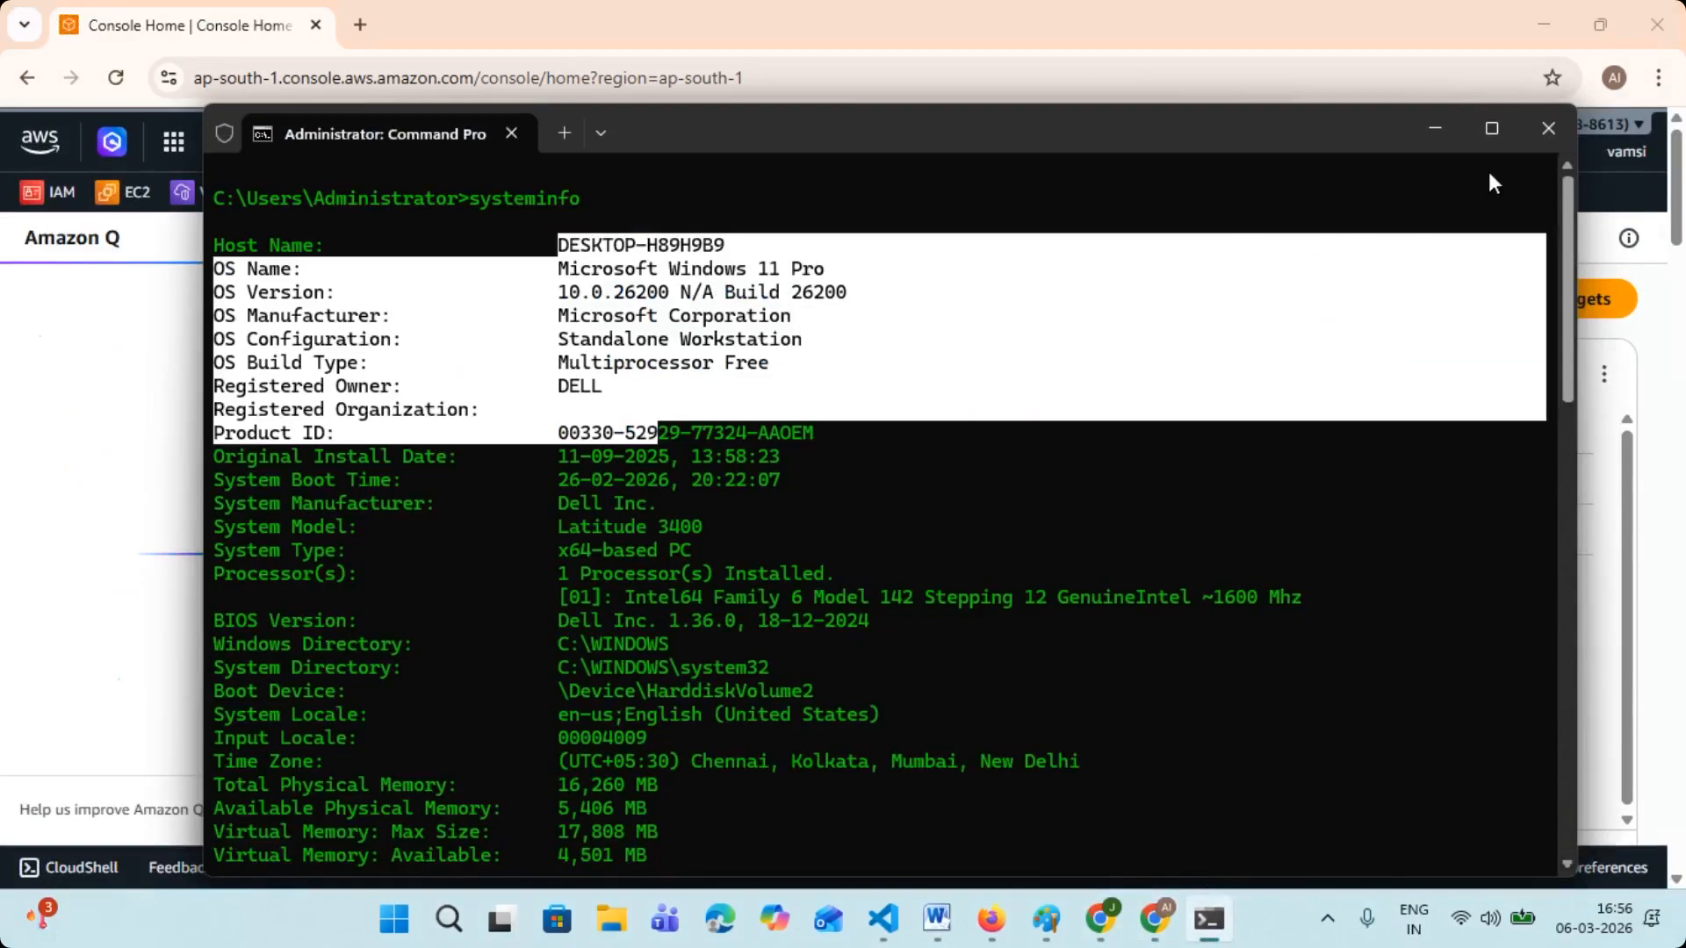
pyautogui.click(1547, 132)
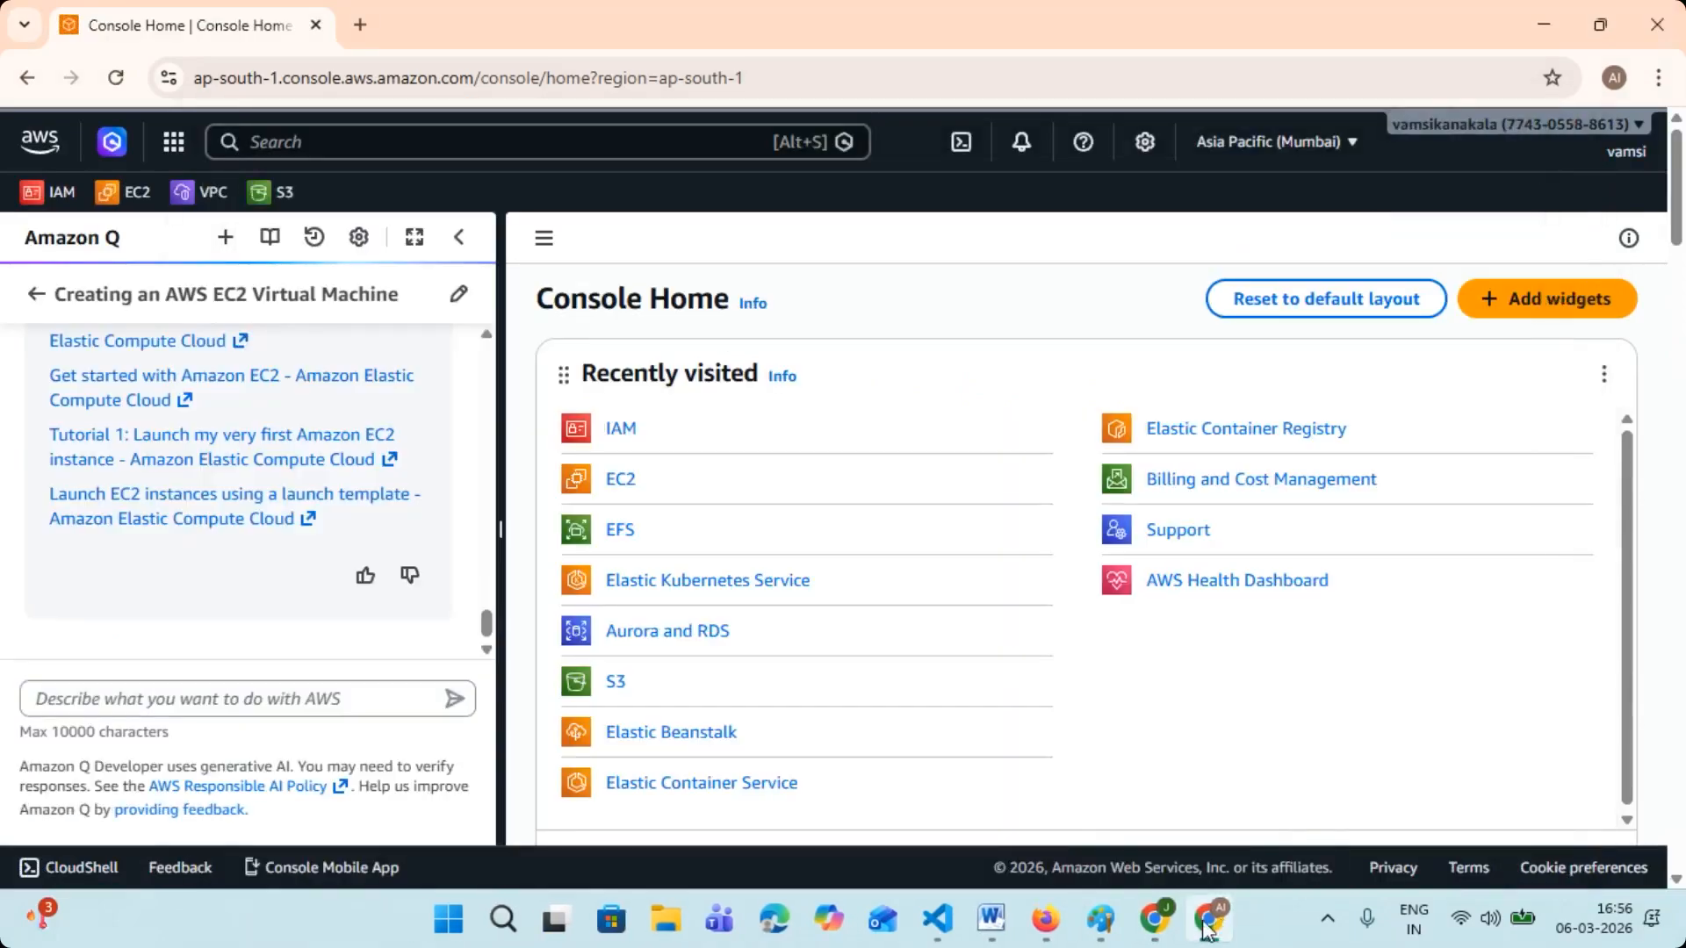
pyautogui.click(1149, 920)
pyautogui.click(1658, 23)
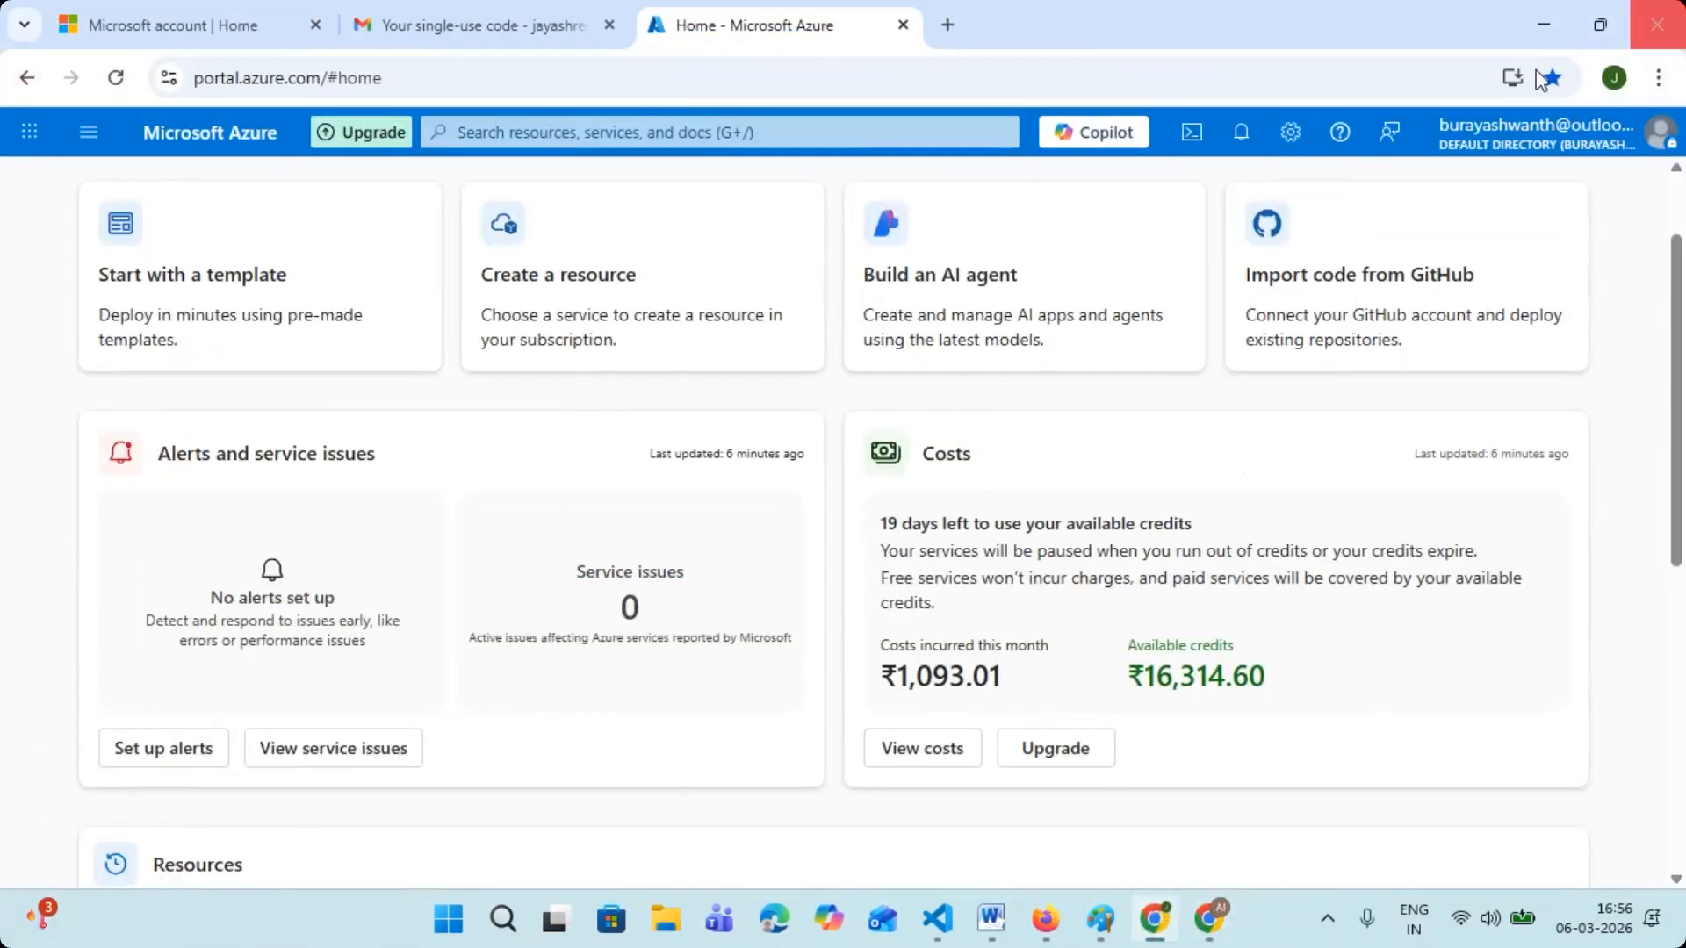
pyautogui.scroll(-7, 1226, 375)
pyautogui.scroll(7, 1114, 662)
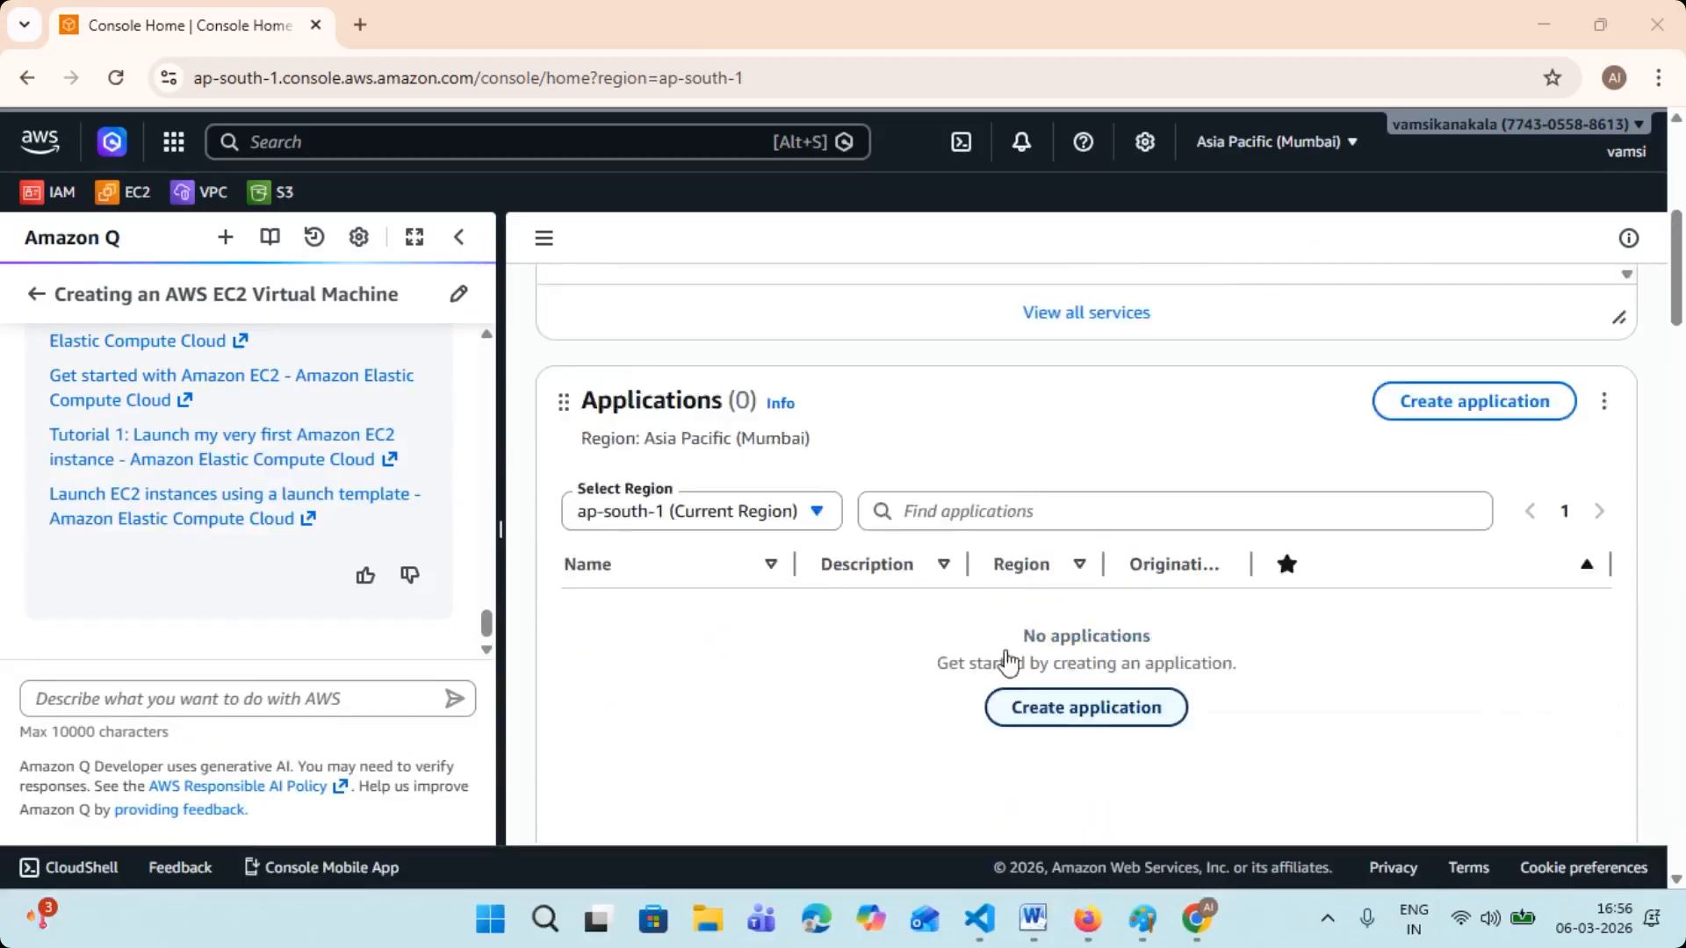
# - Open a new Paint canvas and handwrite "IP" with an arrow to "0" in black near the canvas's upper middle
pyautogui.click(544, 918)
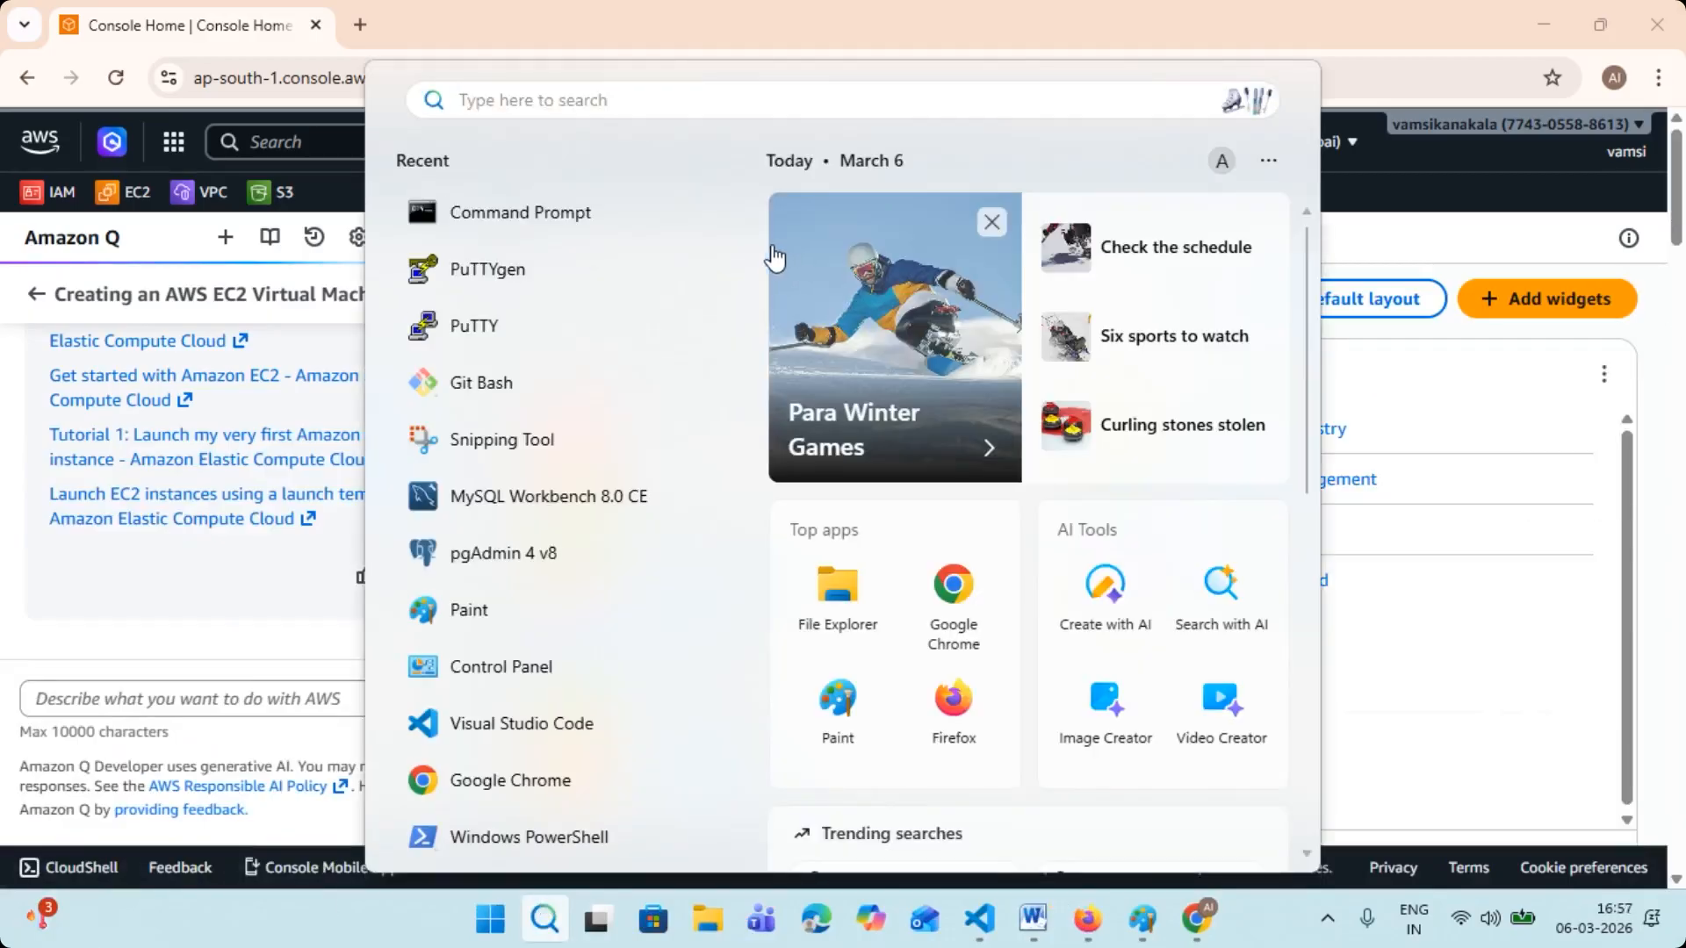
pyautogui.click(483, 616)
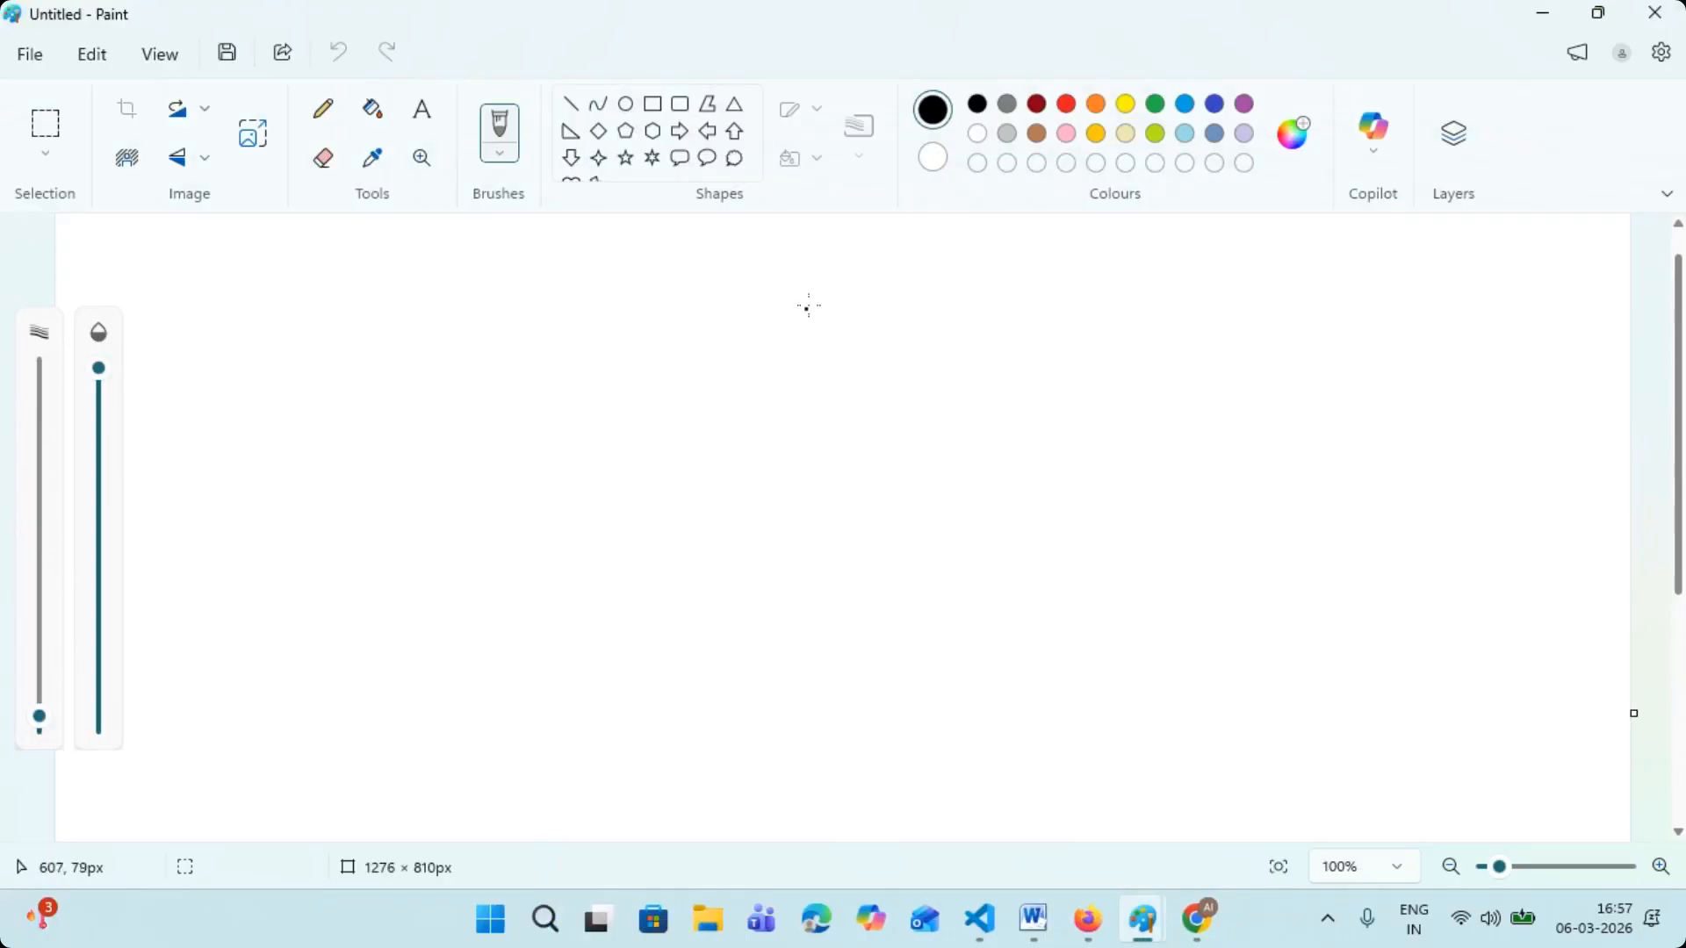
pyautogui.moveTo(771, 272)
pyautogui.mouseDown()
pyautogui.moveTo(830, 267)
pyautogui.moveTo(850, 306)
pyautogui.moveTo(867, 263)
pyautogui.moveTo(861, 286)
pyautogui.moveTo(997, 281)
pyautogui.moveTo(975, 297)
pyautogui.moveTo(1041, 282)
pyautogui.mouseUp()
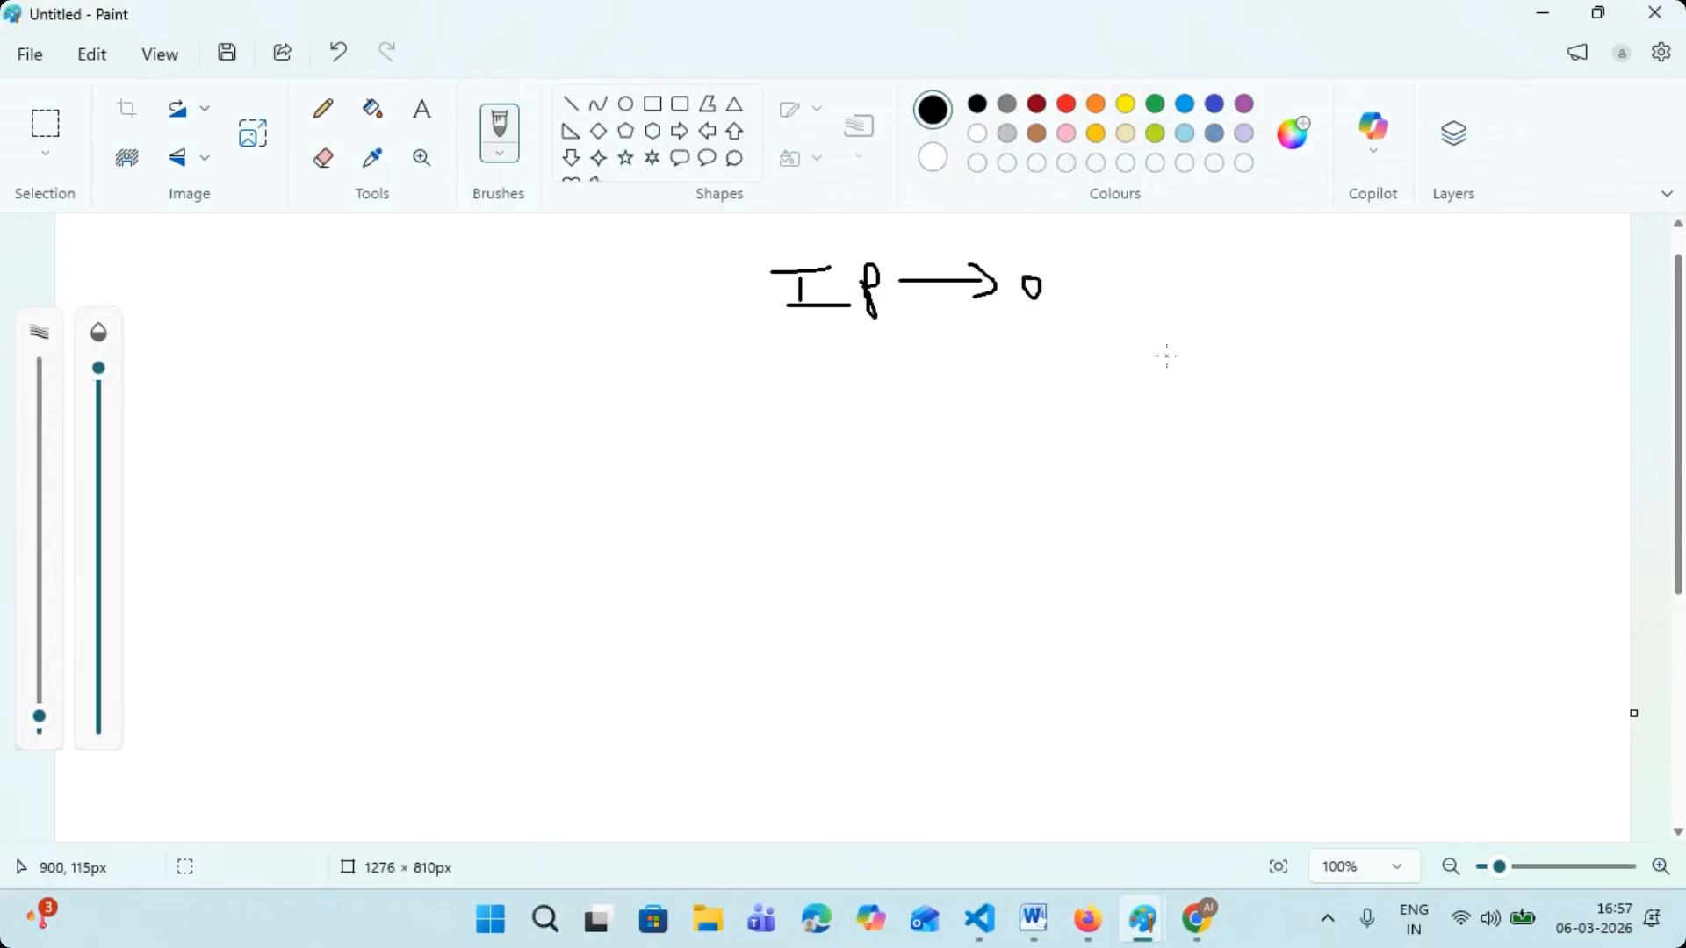
# - Draw two red arrows branching downward from beneath the "IP" text
pyautogui.click(1066, 104)
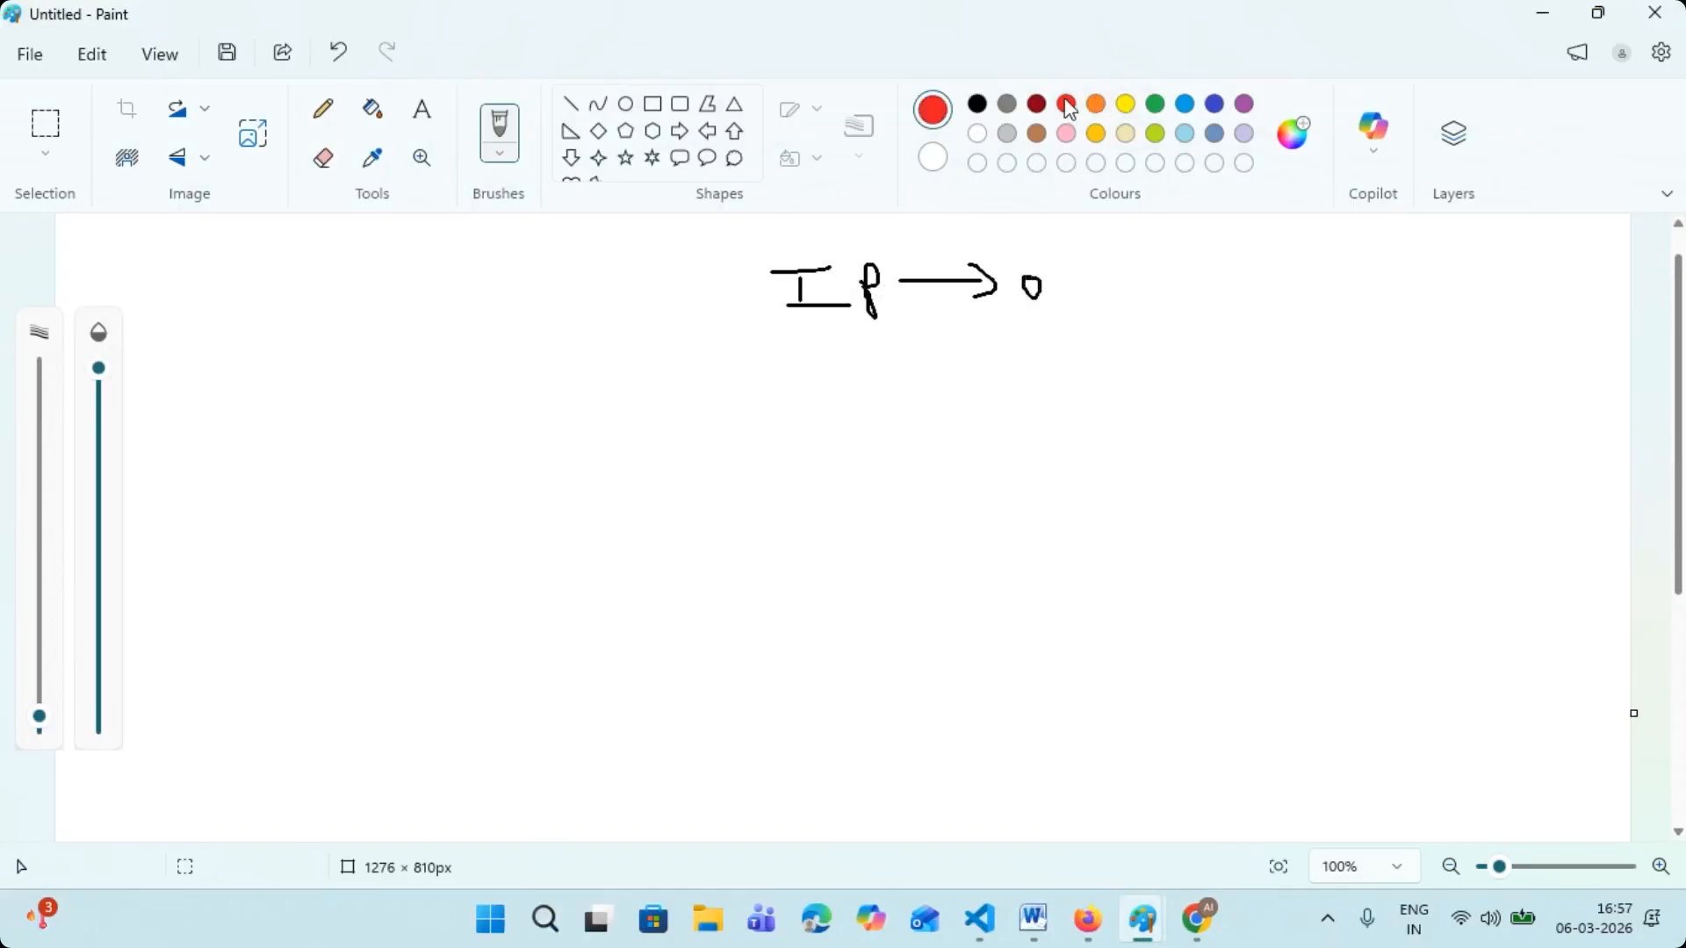
pyautogui.moveTo(829, 307)
pyautogui.mouseDown()
pyautogui.moveTo(762, 385)
pyautogui.moveTo(779, 399)
pyautogui.mouseUp()
pyautogui.moveTo(829, 309)
pyautogui.mouseDown()
pyautogui.moveTo(966, 384)
pyautogui.moveTo(893, 402)
pyautogui.mouseUp()
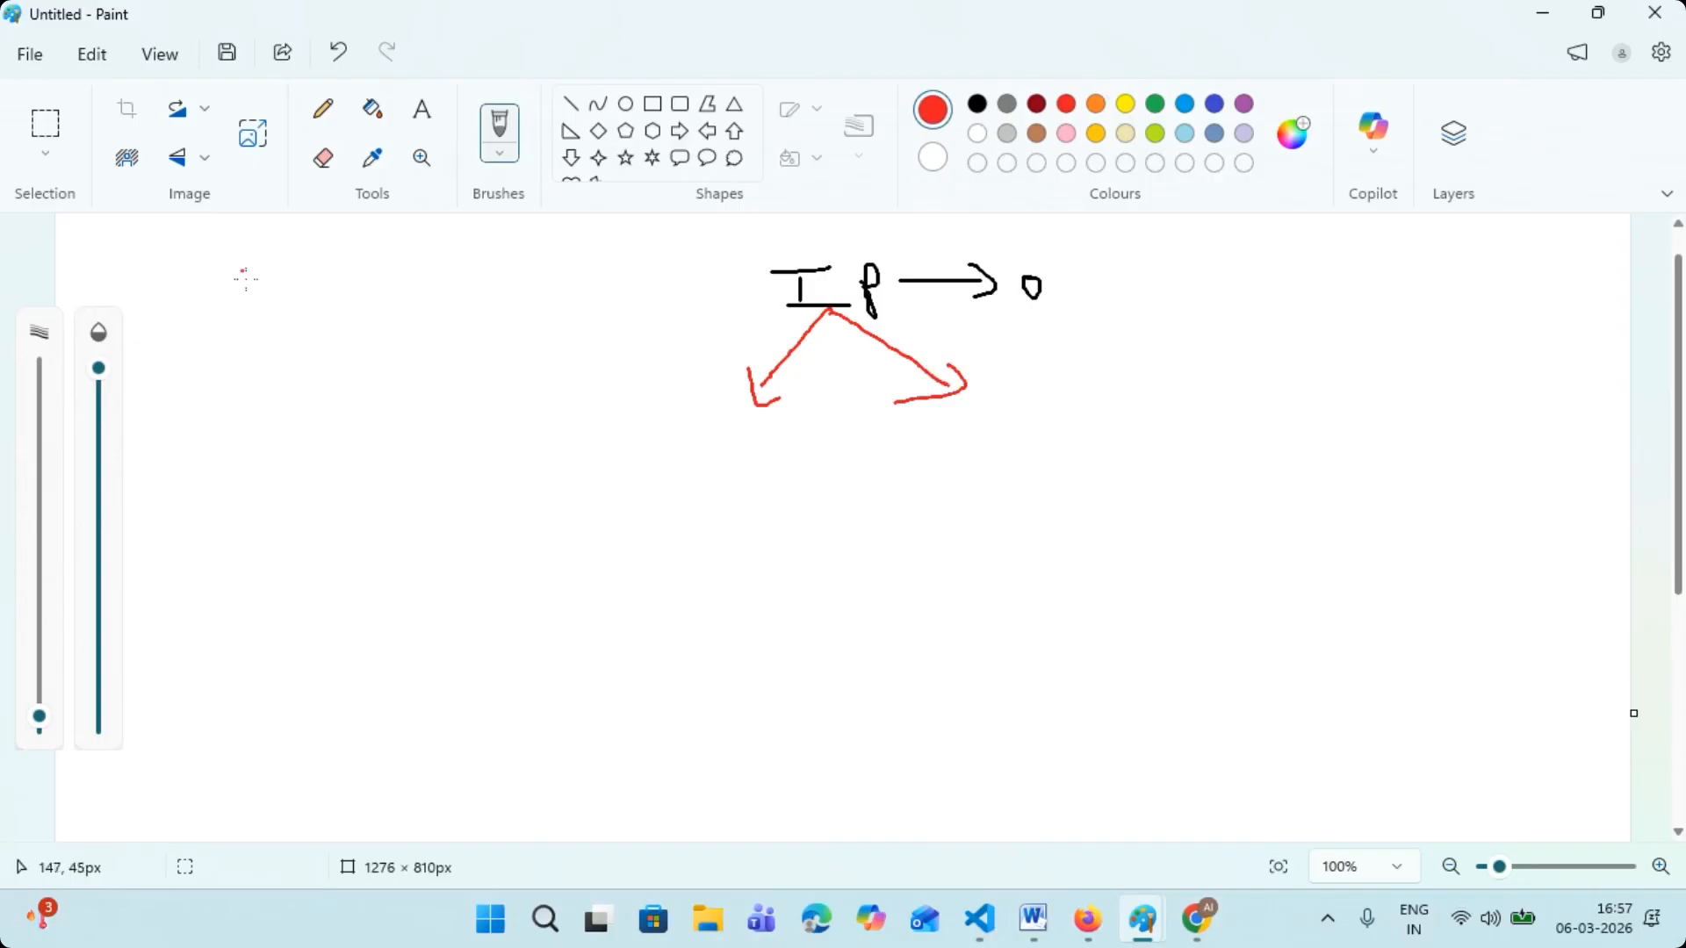
# - Handwrite "W.A", "L.A" and "N.A" in red, one below another, near the canvas's upper left corner
pyautogui.moveTo(258, 274)
pyautogui.mouseDown()
pyautogui.moveTo(271, 299)
pyautogui.moveTo(342, 260)
pyautogui.mouseUp()
pyautogui.click(301, 286)
pyautogui.moveTo(274, 325)
pyautogui.mouseDown()
pyautogui.moveTo(307, 337)
pyautogui.moveTo(325, 318)
pyautogui.mouseUp()
pyautogui.moveTo(334, 327)
pyautogui.mouseDown()
pyautogui.moveTo(341, 290)
pyautogui.moveTo(348, 316)
pyautogui.moveTo(353, 303)
pyautogui.mouseUp()
pyautogui.moveTo(305, 389)
pyautogui.mouseDown()
pyautogui.moveTo(341, 348)
pyautogui.moveTo(365, 377)
pyautogui.moveTo(359, 332)
pyautogui.mouseUp()
# - Bracket the "W.A", "L.A" and "N.A" list on both sides and draw a red arrow from it to "IP"
pyautogui.moveTo(350, 234); pyautogui.dragTo(389, 348)
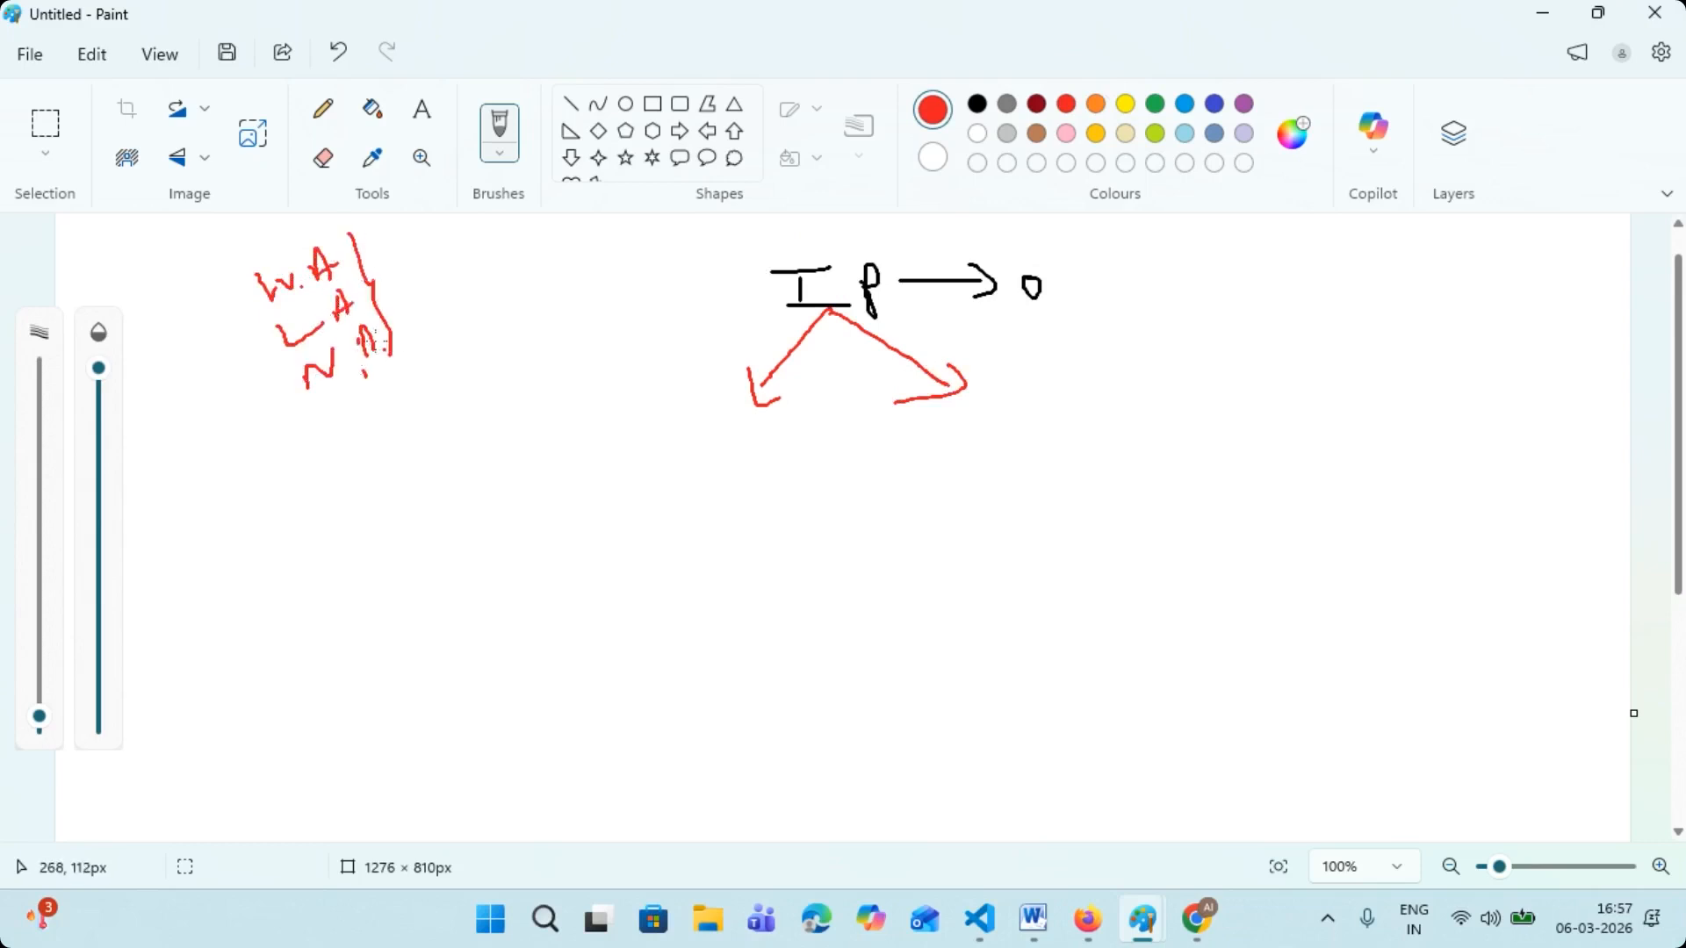
pyautogui.moveTo(215, 289); pyautogui.dragTo(287, 417)
pyautogui.moveTo(369, 290)
pyautogui.mouseDown()
pyautogui.moveTo(395, 265)
pyautogui.moveTo(755, 235)
pyautogui.moveTo(784, 257)
pyautogui.moveTo(770, 264)
pyautogui.mouseUp()
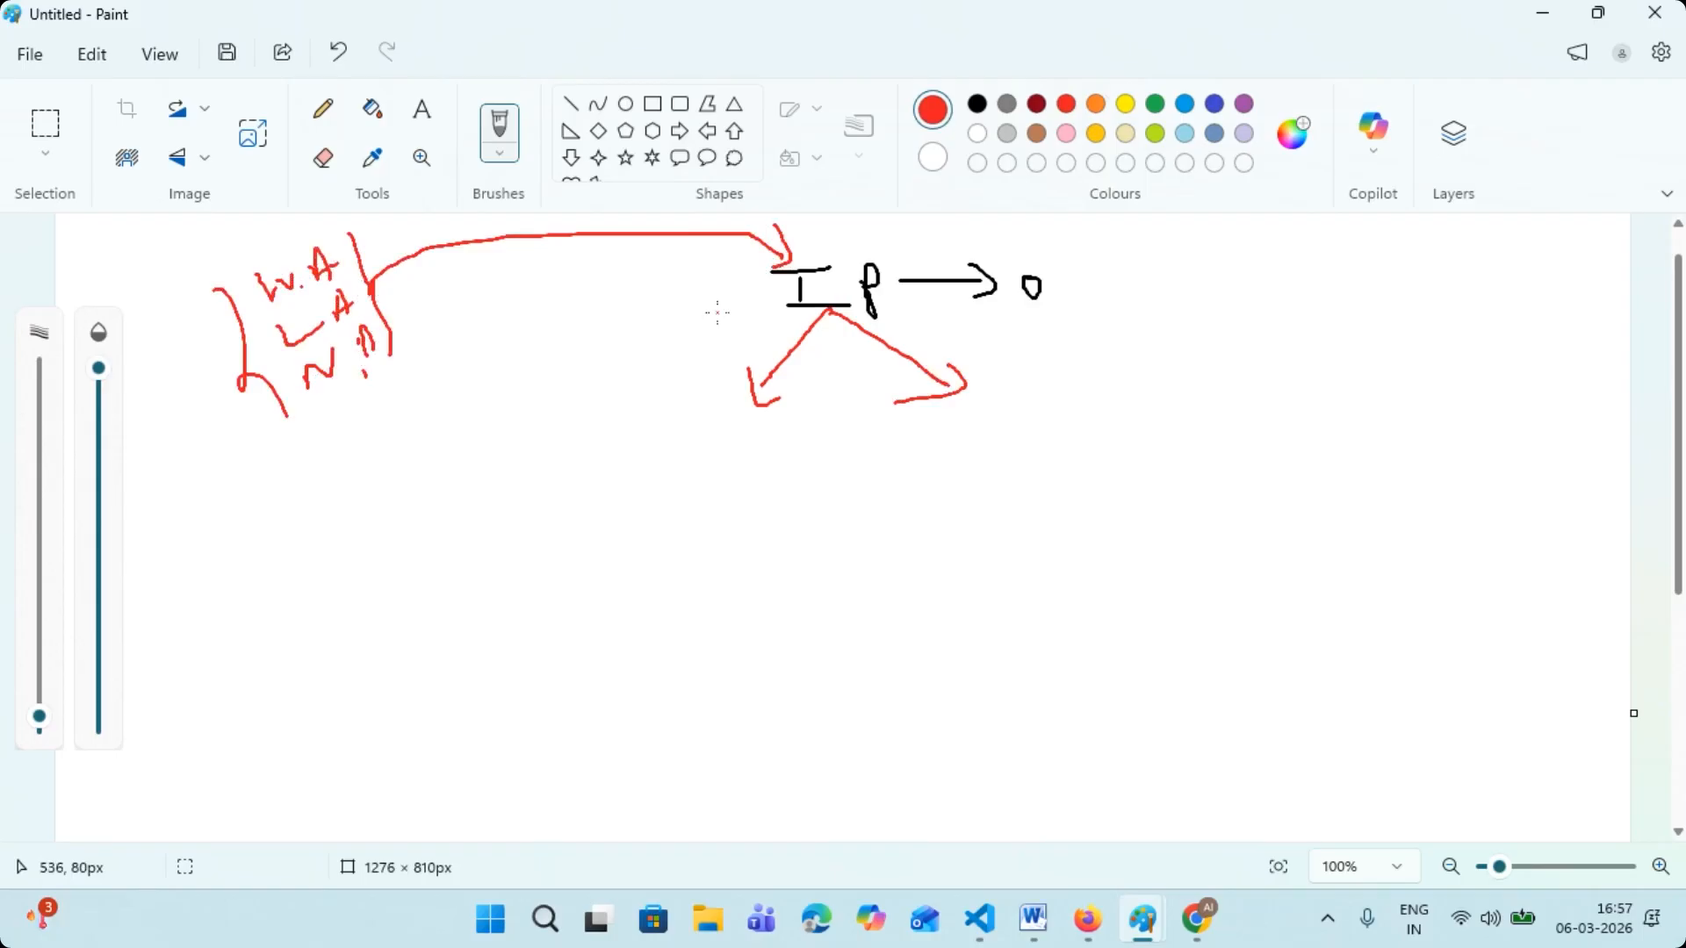
# - Underline the "W.A", "L.A", "N.A" list and handwrite "C. E", "C. A" and an underlined "Arc_Admi" in red near the canvas's upper right corner
pyautogui.moveTo(425, 325); pyautogui.dragTo(294, 426)
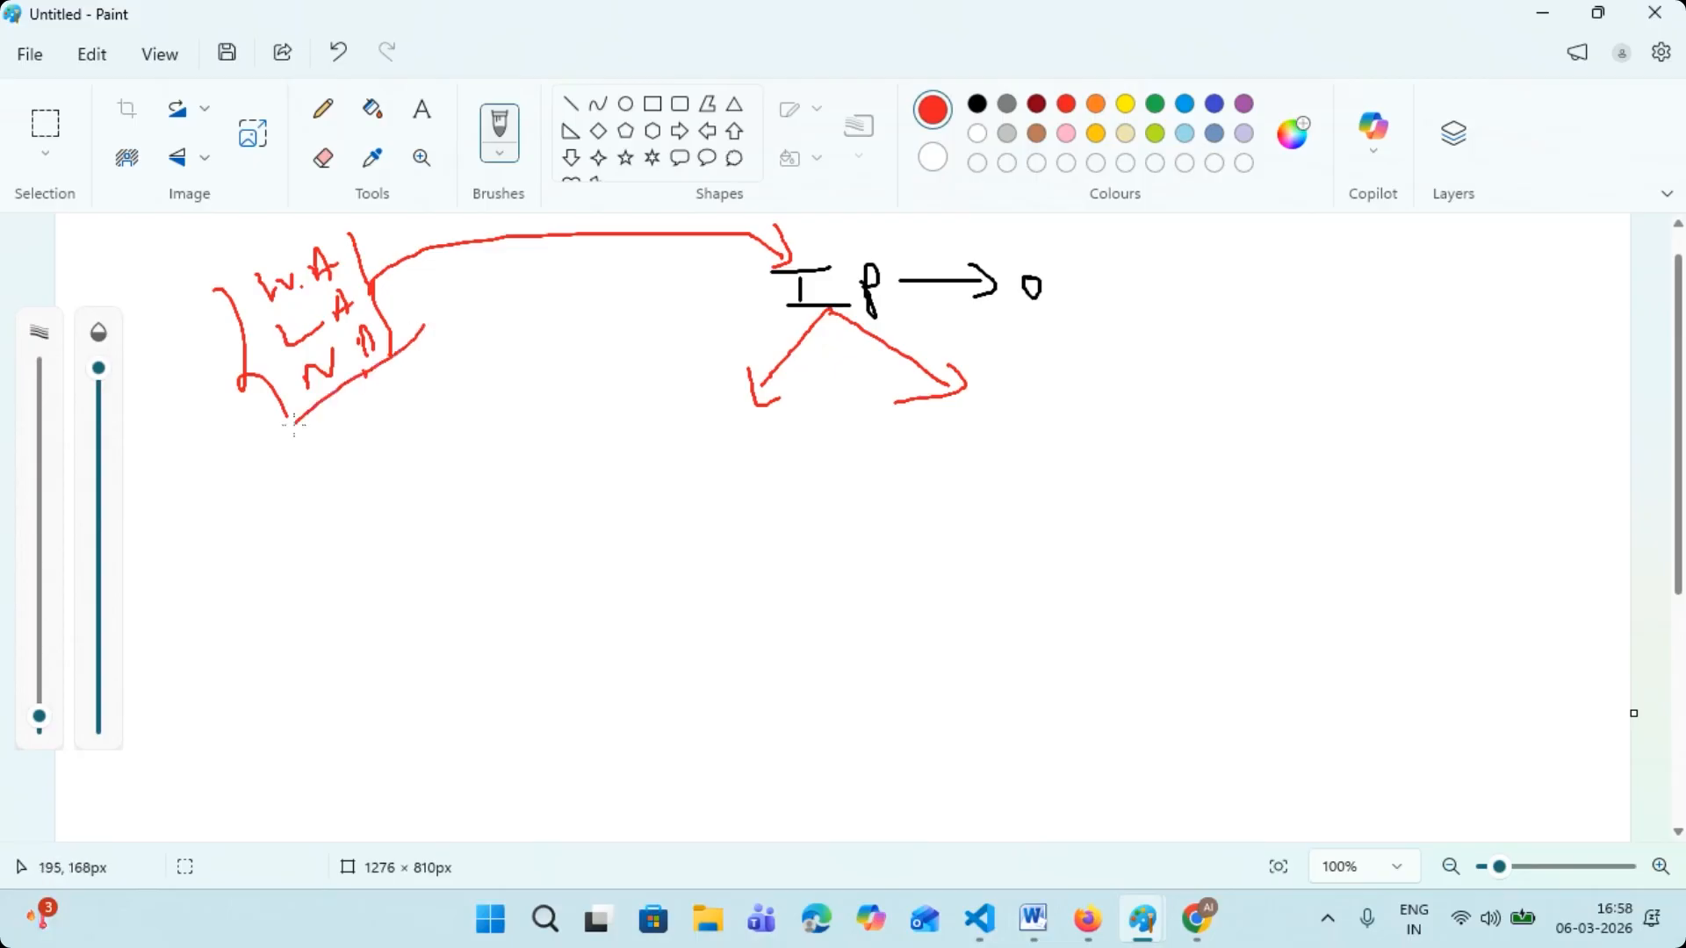
pyautogui.moveTo(1291, 255)
pyautogui.mouseDown()
pyautogui.moveTo(1282, 295)
pyautogui.moveTo(1380, 259)
pyautogui.mouseUp()
pyautogui.moveTo(1363, 277); pyautogui.dragTo(1396, 290)
pyautogui.click(1310, 349)
pyautogui.moveTo(1288, 340)
pyautogui.mouseDown()
pyautogui.moveTo(1286, 367)
pyautogui.moveTo(1411, 354)
pyautogui.mouseUp()
pyautogui.moveTo(1289, 388)
pyautogui.mouseDown()
pyautogui.moveTo(1273, 432)
pyautogui.moveTo(1314, 437)
pyautogui.mouseUp()
pyautogui.moveTo(1335, 411)
pyautogui.mouseDown()
pyautogui.moveTo(1342, 427)
pyautogui.moveTo(1370, 397)
pyautogui.moveTo(1410, 444)
pyautogui.moveTo(1433, 414)
pyautogui.mouseUp()
pyautogui.moveTo(1453, 409)
pyautogui.mouseDown()
pyautogui.moveTo(1472, 355)
pyautogui.moveTo(1483, 404)
pyautogui.mouseUp()
pyautogui.moveTo(1464, 387)
pyautogui.mouseDown()
pyautogui.moveTo(1497, 373)
pyautogui.moveTo(1517, 397)
pyautogui.mouseUp()
pyautogui.moveTo(1556, 373); pyautogui.dragTo(1572, 353)
pyautogui.click(1562, 325)
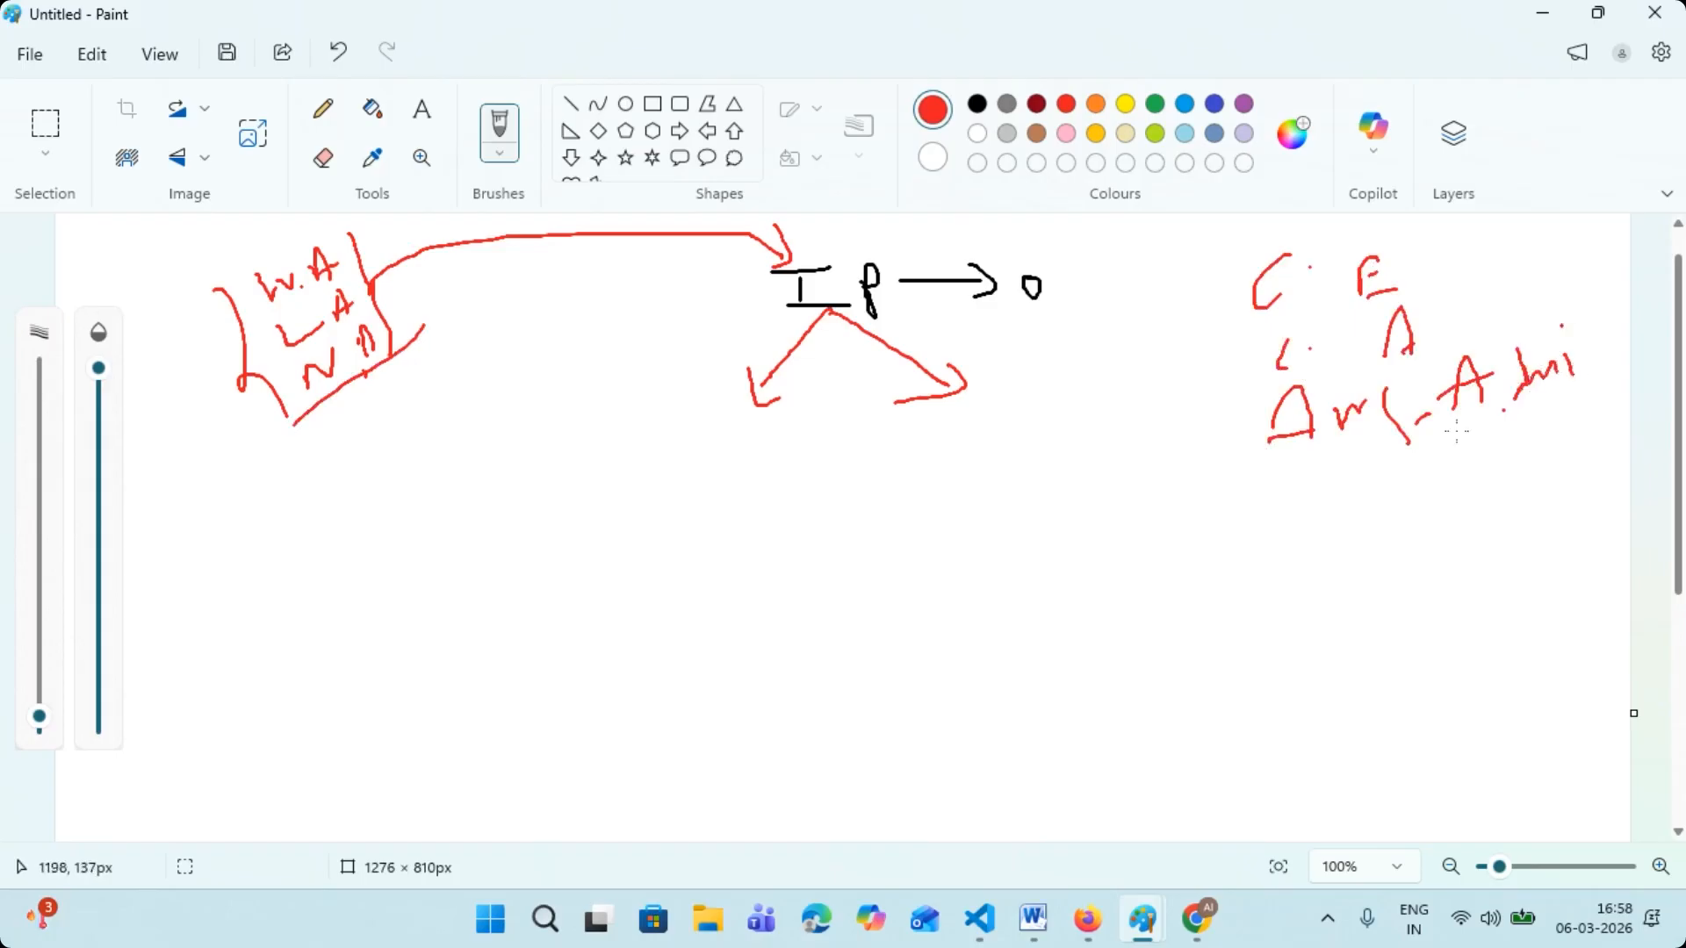
pyautogui.moveTo(1367, 457); pyautogui.dragTo(1480, 417)
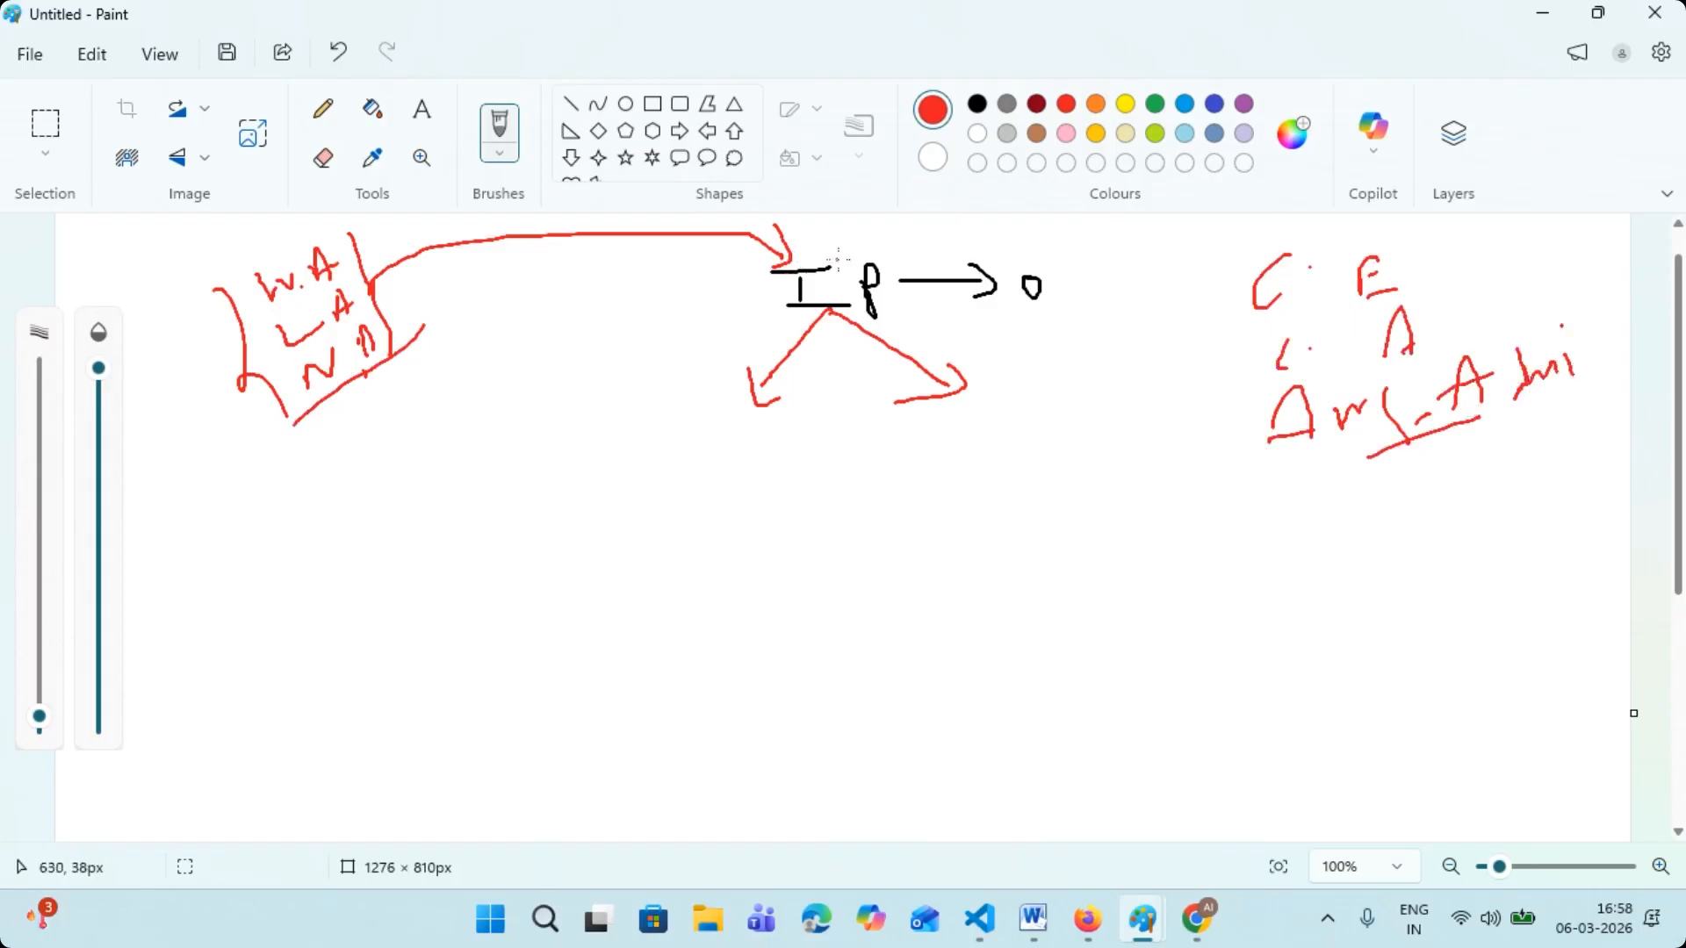
# - Box "IP" in red and handwrite ticked "IPv4" and "IPv6" labels in purple beneath its two branching arrows
pyautogui.moveTo(840, 253)
pyautogui.mouseDown()
pyautogui.moveTo(762, 277)
pyautogui.moveTo(765, 308)
pyautogui.moveTo(844, 319)
pyautogui.moveTo(905, 301)
pyautogui.moveTo(851, 245)
pyautogui.moveTo(831, 248)
pyautogui.mouseUp()
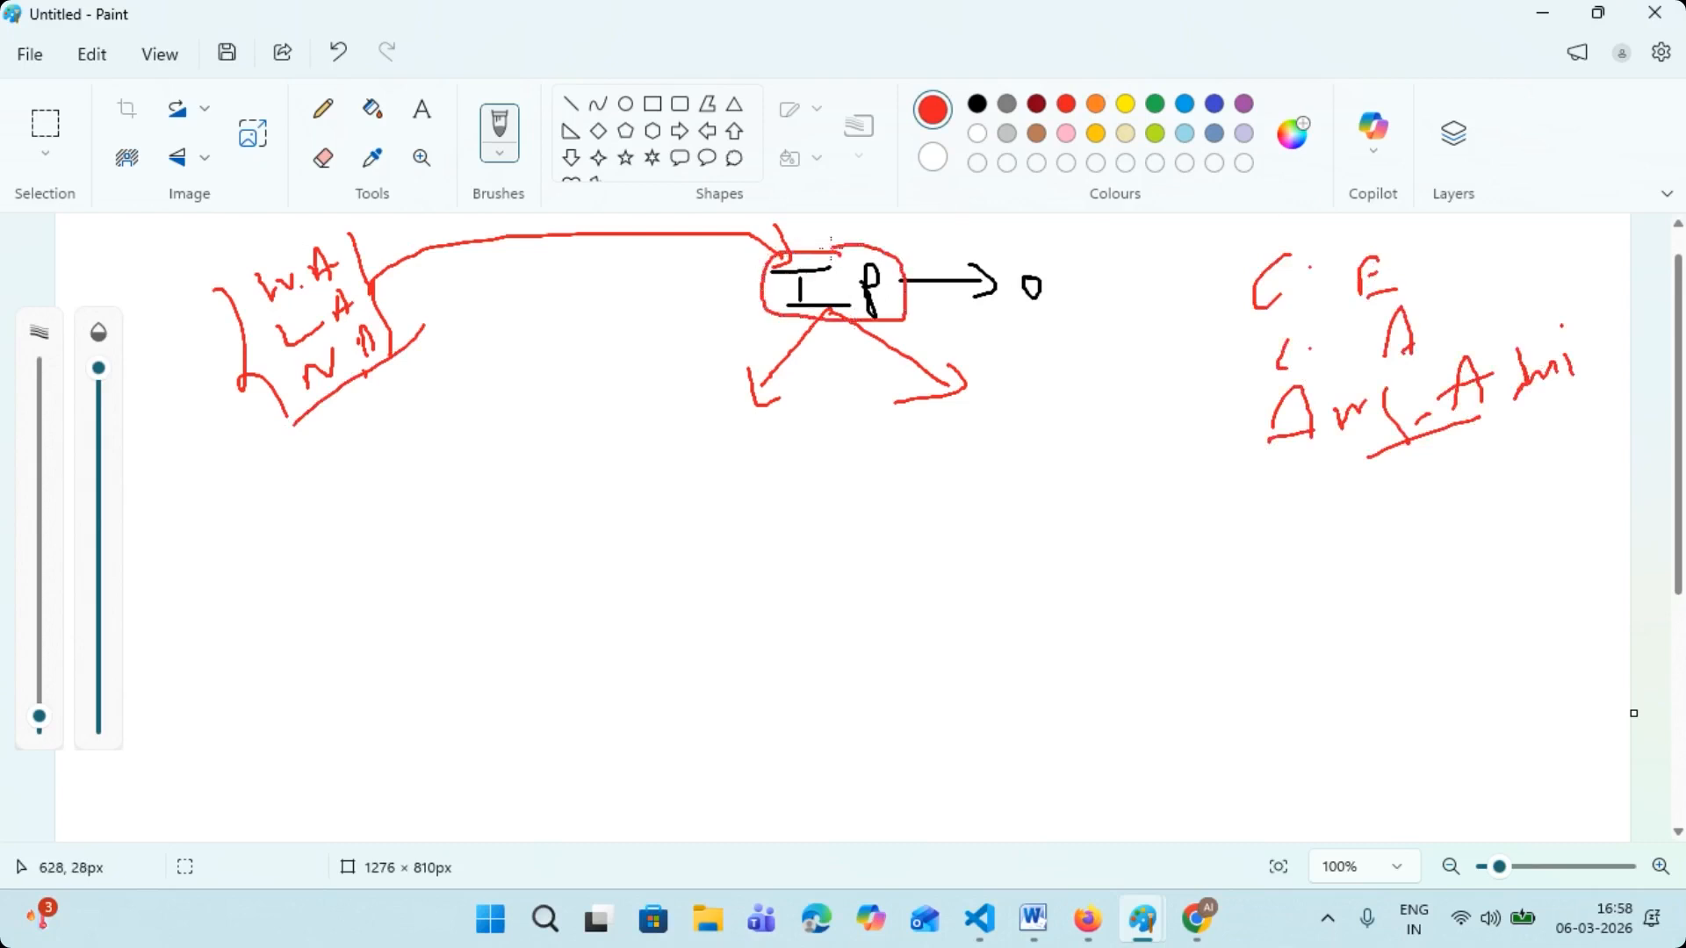
pyautogui.click(1247, 103)
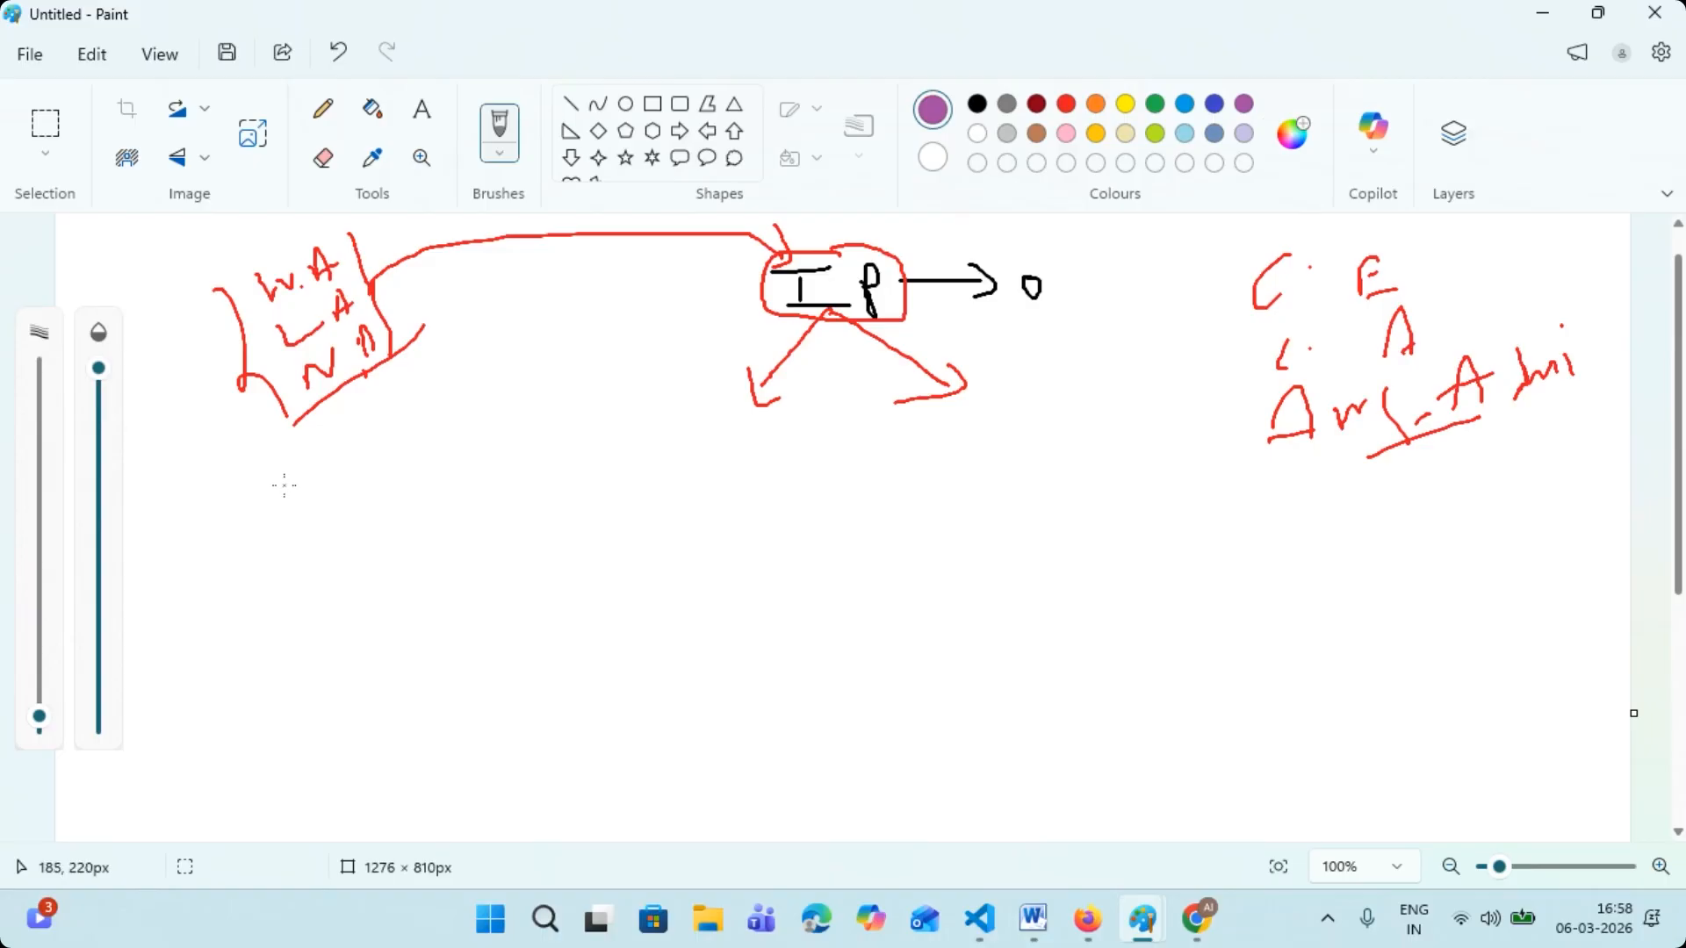
pyautogui.scroll(1, 284, 486)
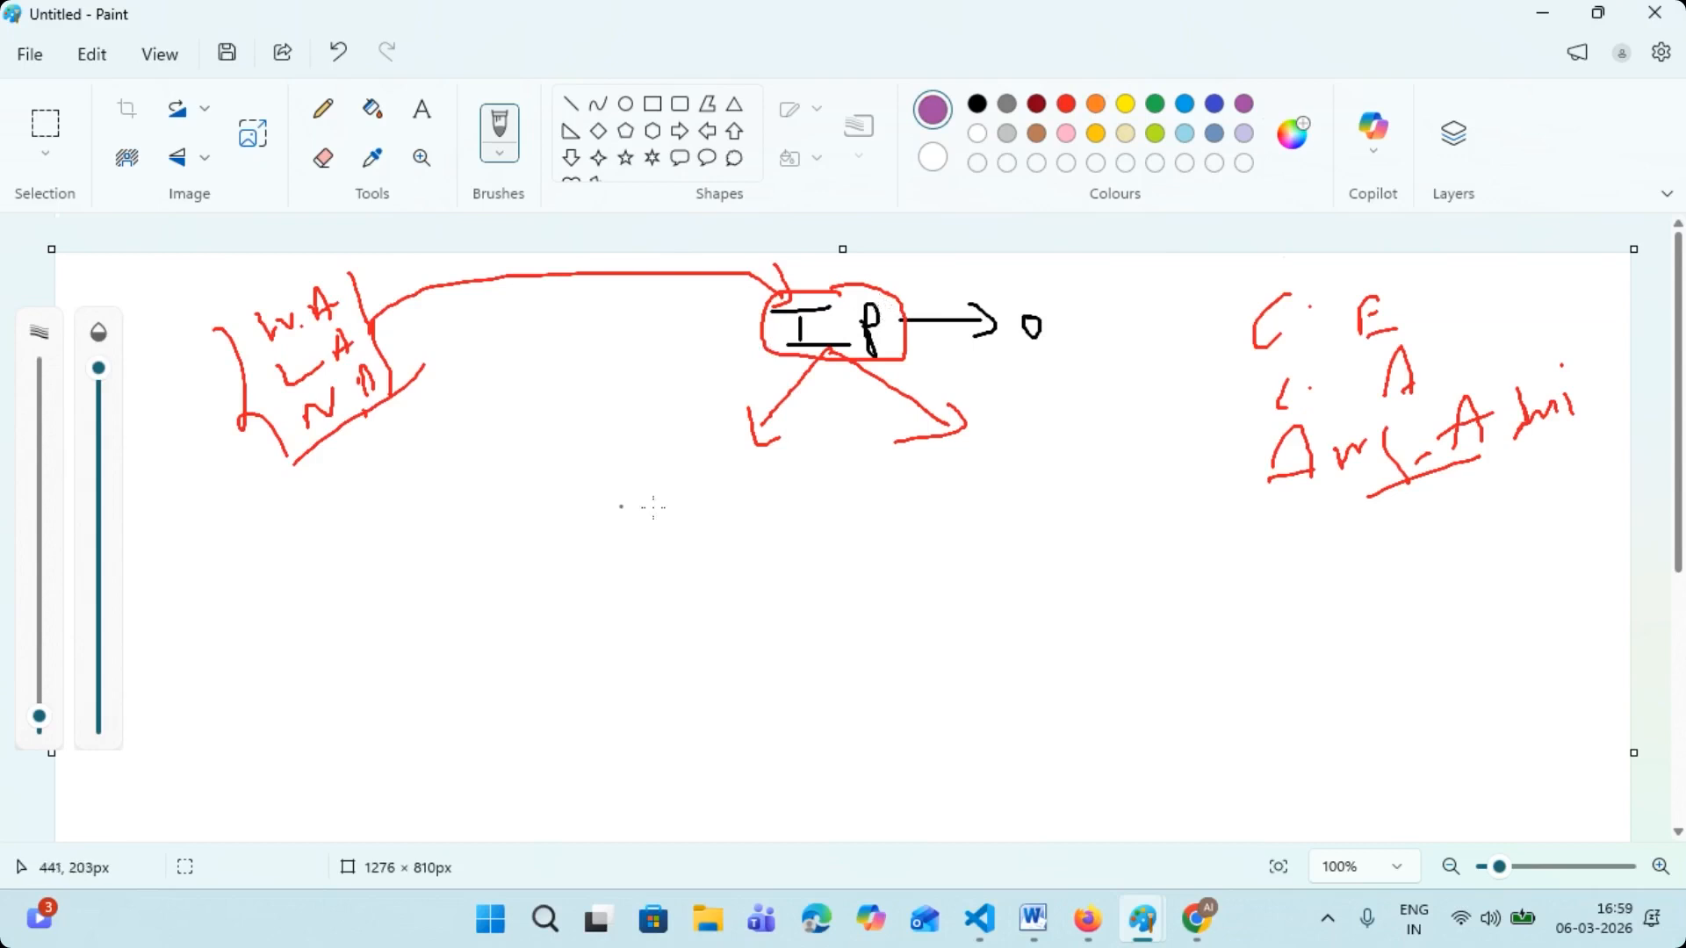
pyautogui.moveTo(657, 478)
pyautogui.mouseDown()
pyautogui.moveTo(663, 508)
pyautogui.moveTo(673, 459)
pyautogui.moveTo(652, 518)
pyautogui.mouseUp()
pyautogui.moveTo(678, 481)
pyautogui.mouseDown()
pyautogui.moveTo(694, 517)
pyautogui.moveTo(713, 472)
pyautogui.moveTo(748, 493)
pyautogui.mouseUp()
pyautogui.moveTo(749, 476); pyautogui.dragTo(764, 521)
pyautogui.moveTo(966, 450); pyautogui.dragTo(988, 441)
pyautogui.moveTo(978, 447)
pyautogui.mouseDown()
pyautogui.moveTo(992, 499)
pyautogui.moveTo(1057, 410)
pyautogui.moveTo(1064, 439)
pyautogui.mouseUp()
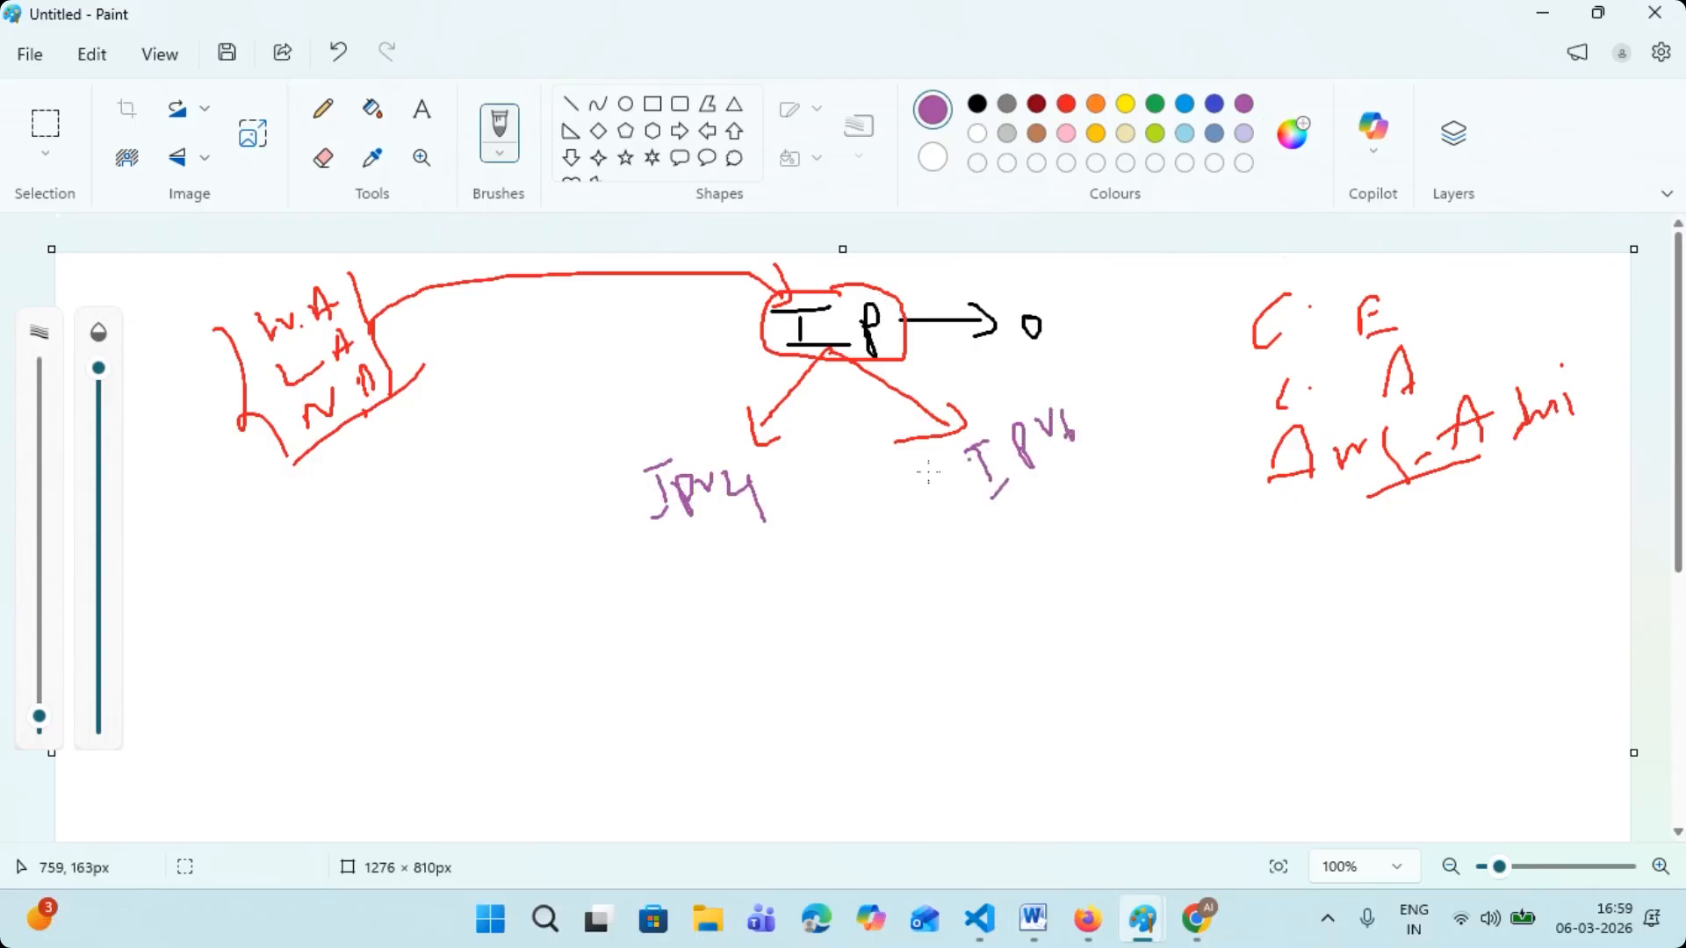
pyautogui.moveTo(642, 427); pyautogui.dragTo(684, 405)
pyautogui.moveTo(1043, 379); pyautogui.dragTo(1073, 361)
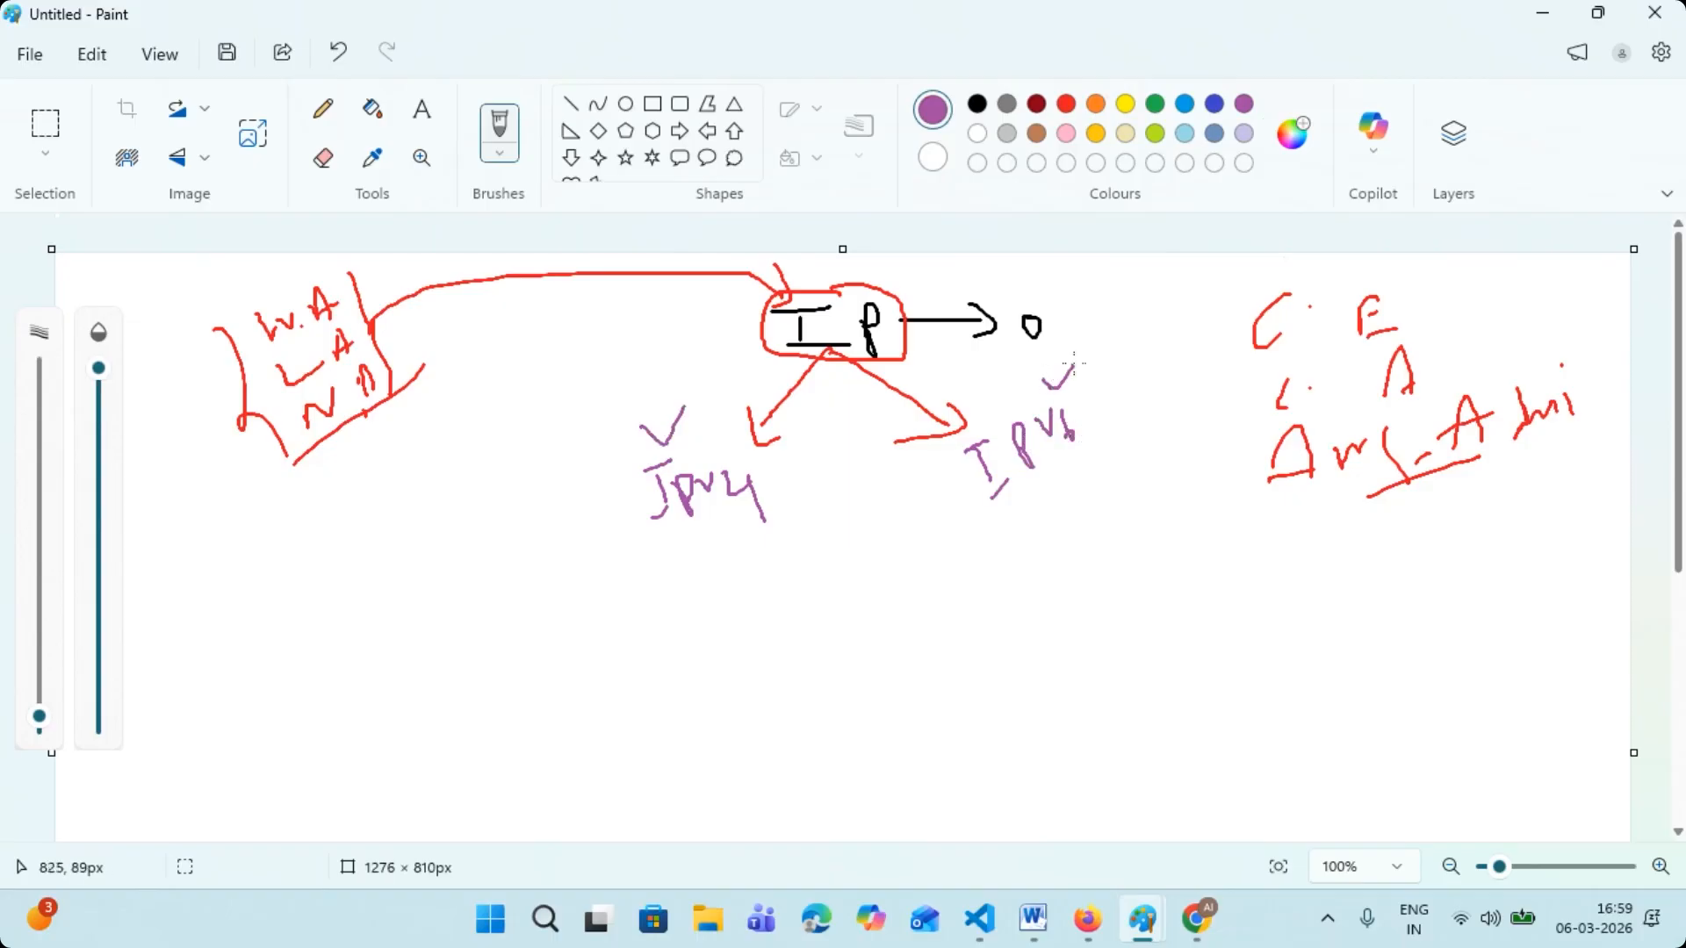
# - Underline "IPv4", handwrite an underlined "32bit" below it, and add a "B" beneath in purple
pyautogui.moveTo(616, 540); pyautogui.dragTo(787, 528)
pyautogui.moveTo(681, 562)
pyautogui.mouseDown()
pyautogui.moveTo(713, 567)
pyautogui.moveTo(709, 594)
pyautogui.moveTo(810, 564)
pyautogui.mouseUp()
pyautogui.moveTo(640, 637); pyautogui.dragTo(854, 589)
pyautogui.moveTo(591, 666)
pyautogui.mouseDown()
pyautogui.moveTo(585, 682)
pyautogui.moveTo(628, 677)
pyautogui.moveTo(604, 705)
pyautogui.mouseUp()
# - Underline "IPv6", handwrite an underlined "128bit" below it, and add an "H" beneath in purple
pyautogui.moveTo(940, 547); pyautogui.dragTo(1119, 454)
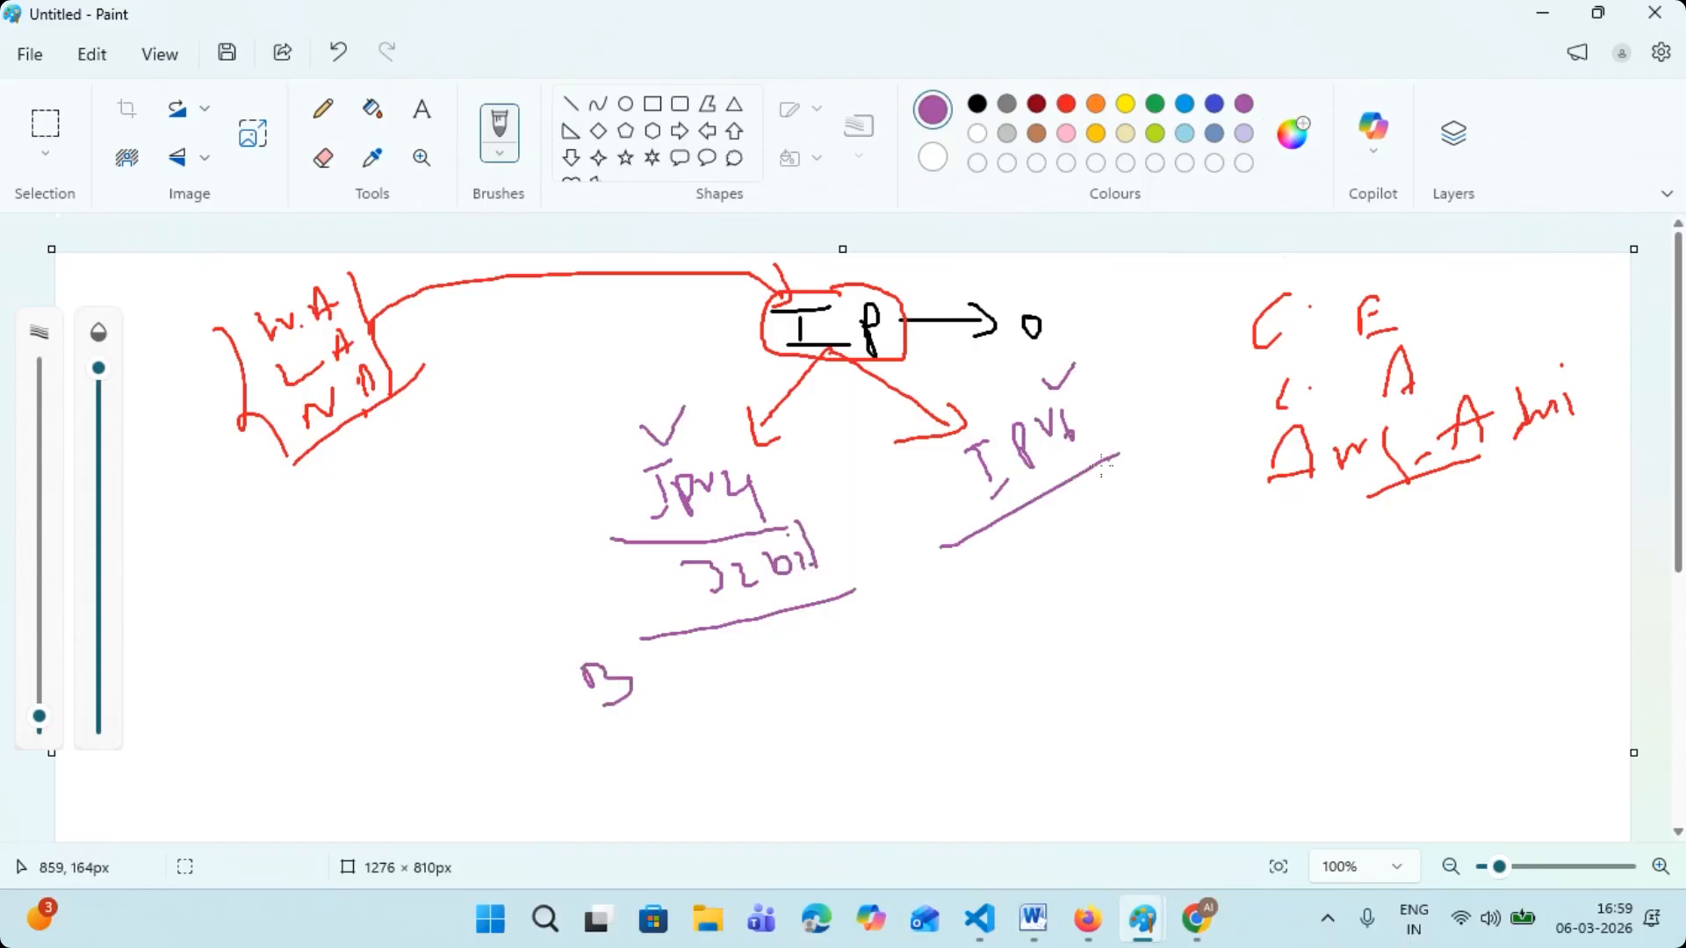
pyautogui.moveTo(1037, 512)
pyautogui.mouseDown()
pyautogui.moveTo(1039, 542)
pyautogui.moveTo(1050, 525)
pyautogui.moveTo(1088, 532)
pyautogui.moveTo(1188, 453)
pyautogui.mouseUp()
pyautogui.moveTo(1102, 579); pyautogui.dragTo(1174, 513)
pyautogui.moveTo(1134, 576); pyautogui.dragTo(1161, 604)
pyautogui.moveTo(1157, 555); pyautogui.dragTo(1181, 610)
pyautogui.moveTo(1149, 605); pyautogui.dragTo(1211, 570)
pyautogui.scroll(-2, 1183, 572)
pyautogui.scroll(2, 1184, 573)
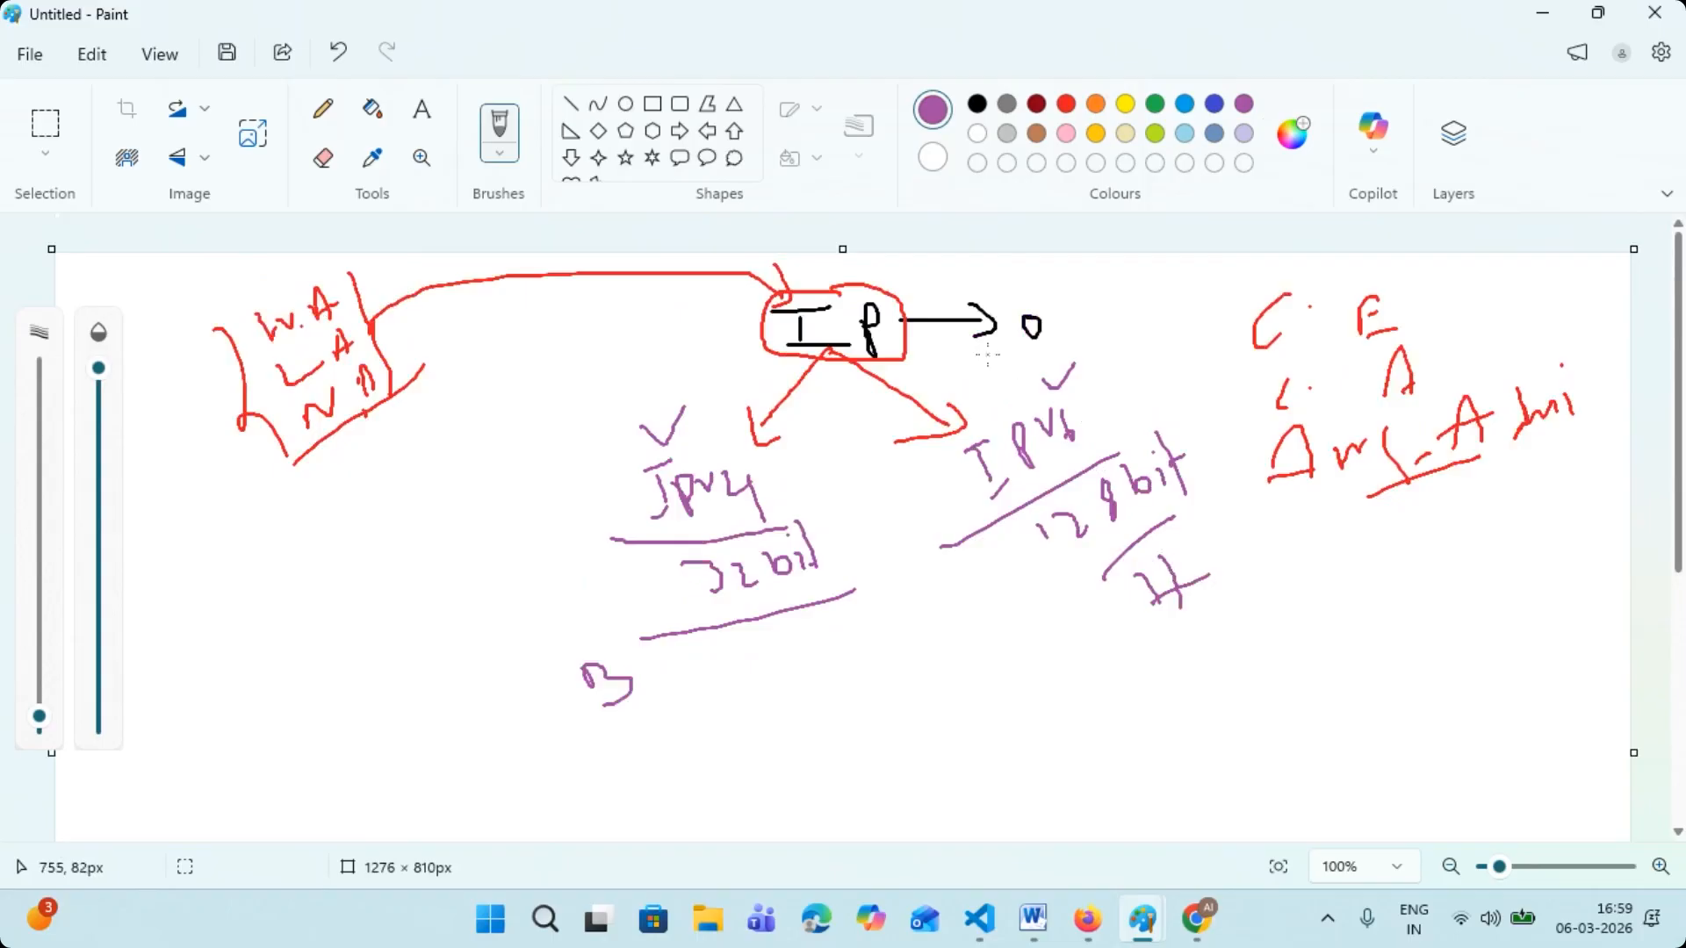
# - Handwrite "D", "B" and "H" in light blue below the "W.A" list and draw an arrow from "D" to "(0, 9)/10"
pyautogui.click(1185, 104)
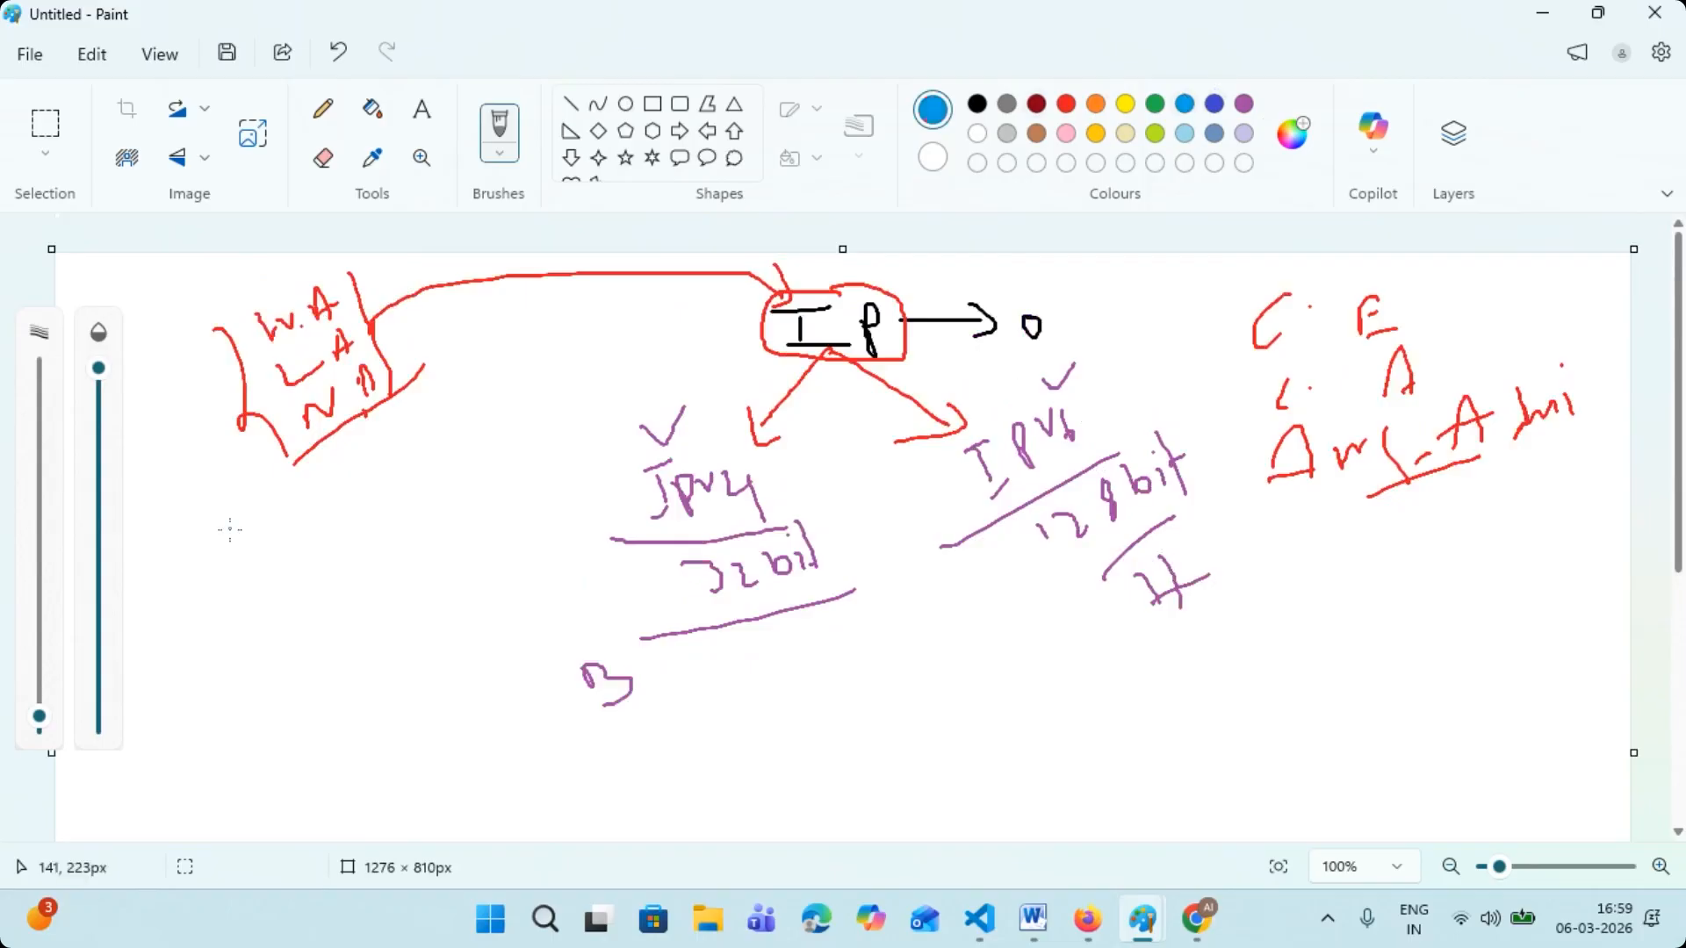
pyautogui.moveTo(232, 566)
pyautogui.mouseDown()
pyautogui.moveTo(266, 578)
pyautogui.moveTo(250, 583)
pyautogui.moveTo(285, 639)
pyautogui.moveTo(267, 643)
pyautogui.moveTo(292, 695)
pyautogui.moveTo(310, 694)
pyautogui.mouseUp()
pyautogui.moveTo(282, 699); pyautogui.dragTo(345, 674)
pyautogui.moveTo(279, 561)
pyautogui.mouseDown()
pyautogui.moveTo(341, 528)
pyautogui.moveTo(338, 545)
pyautogui.mouseUp()
pyautogui.moveTo(355, 488)
pyautogui.mouseDown()
pyautogui.moveTo(349, 536)
pyautogui.moveTo(380, 481)
pyautogui.moveTo(395, 510)
pyautogui.mouseUp()
pyautogui.moveTo(429, 448); pyautogui.dragTo(426, 479)
pyautogui.moveTo(433, 425)
pyautogui.mouseDown()
pyautogui.moveTo(453, 497)
pyautogui.moveTo(464, 476)
pyautogui.mouseUp()
pyautogui.moveTo(480, 452); pyautogui.dragTo(476, 454)
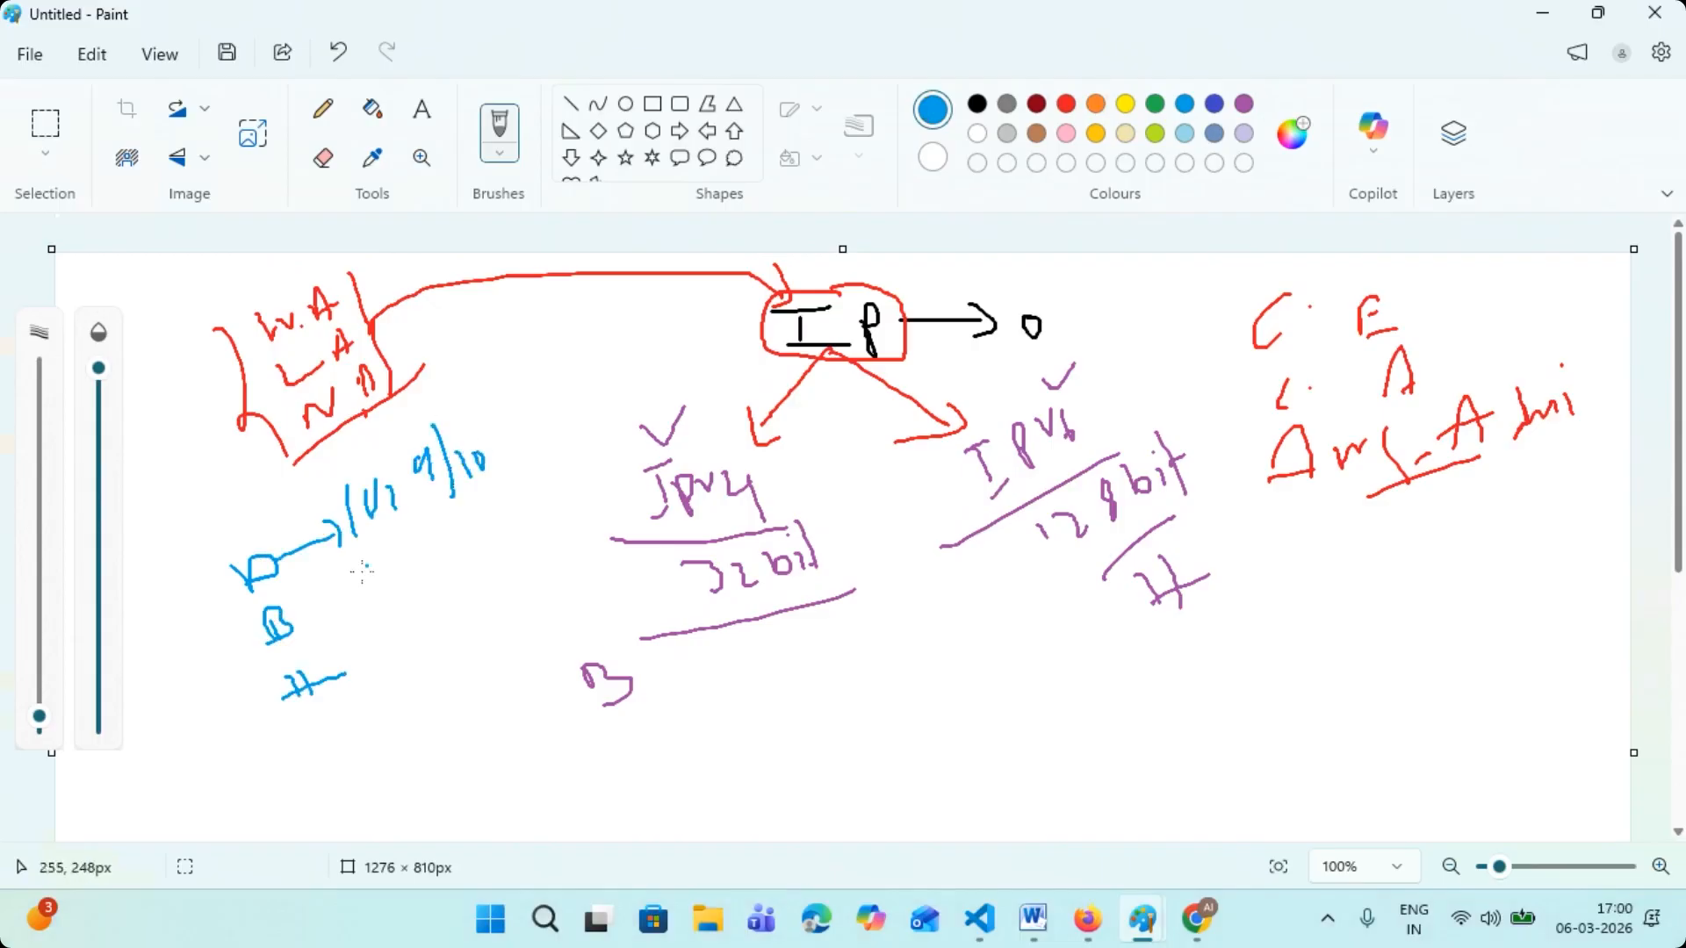
# - Draw light blue arrows from "B" to a handwritten "(0,1) 2" and from "H" to a handwritten "(0-9A-H"
pyautogui.moveTo(297, 613); pyautogui.dragTo(358, 580)
pyautogui.moveTo(352, 571)
pyautogui.mouseDown()
pyautogui.moveTo(367, 602)
pyautogui.moveTo(410, 546)
pyautogui.mouseUp()
pyautogui.moveTo(423, 548)
pyautogui.mouseDown()
pyautogui.moveTo(427, 572)
pyautogui.moveTo(444, 546)
pyautogui.moveTo(452, 564)
pyautogui.moveTo(404, 591)
pyautogui.mouseUp()
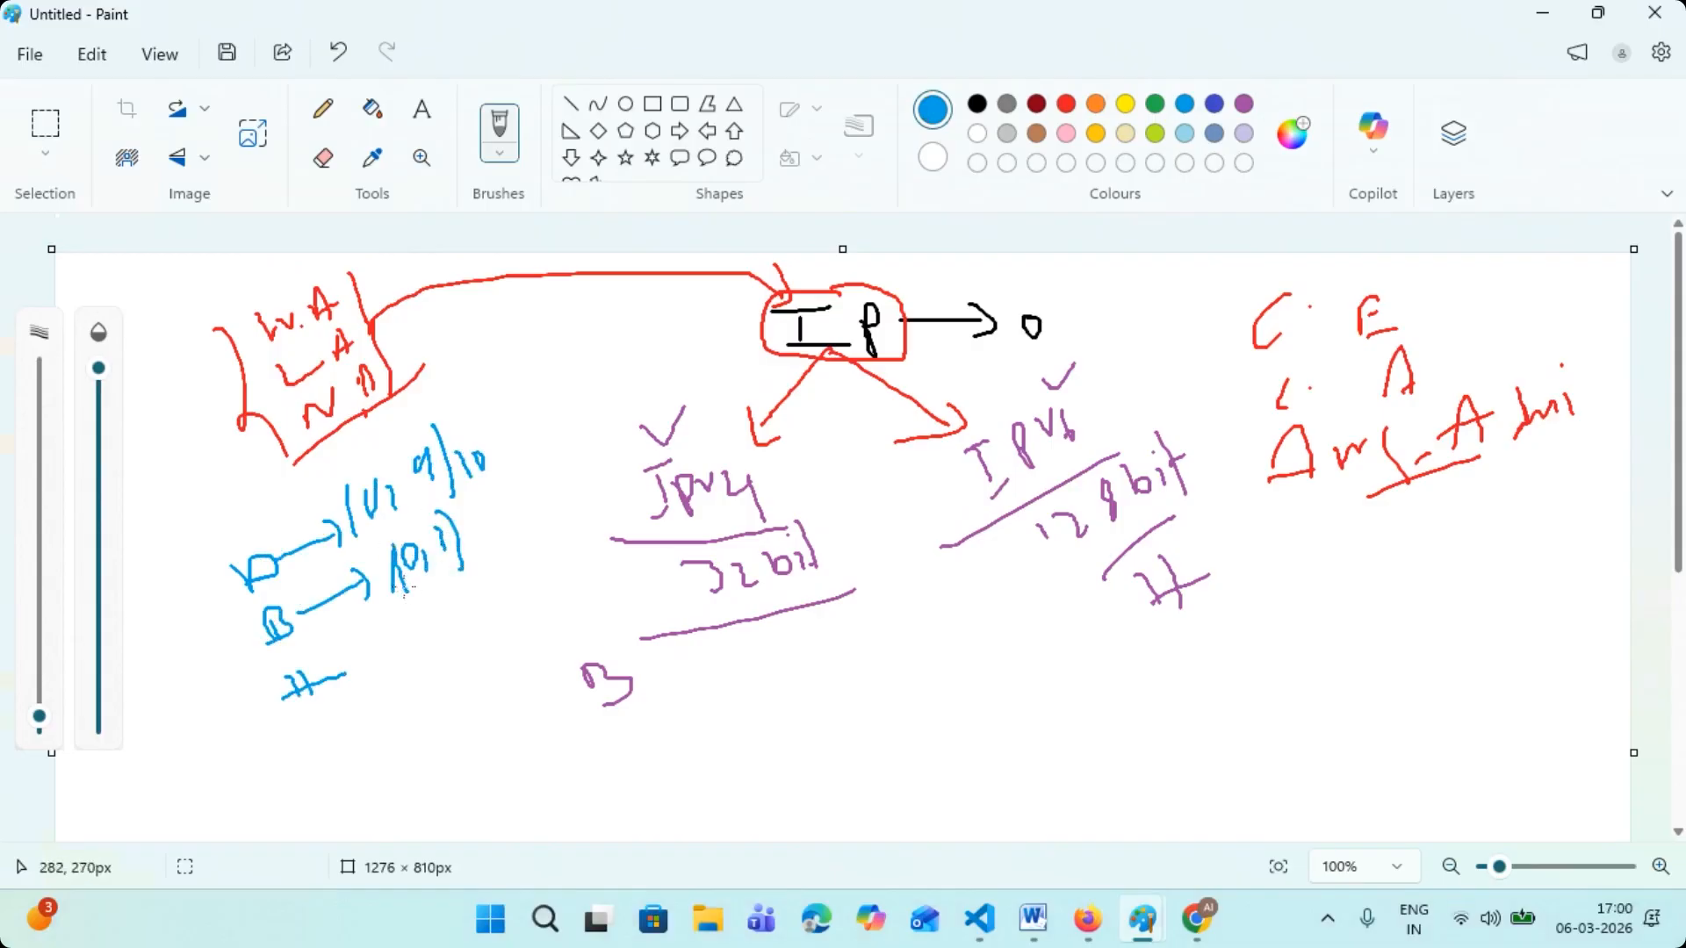
pyautogui.moveTo(474, 544); pyautogui.dragTo(529, 551)
pyautogui.moveTo(334, 671)
pyautogui.mouseDown()
pyautogui.moveTo(365, 667)
pyautogui.moveTo(365, 688)
pyautogui.mouseUp()
pyautogui.moveTo(379, 629); pyautogui.dragTo(387, 683)
pyautogui.moveTo(405, 632)
pyautogui.mouseDown()
pyautogui.moveTo(398, 657)
pyautogui.moveTo(504, 579)
pyautogui.moveTo(555, 567)
pyautogui.moveTo(565, 534)
pyautogui.moveTo(593, 589)
pyautogui.mouseUp()
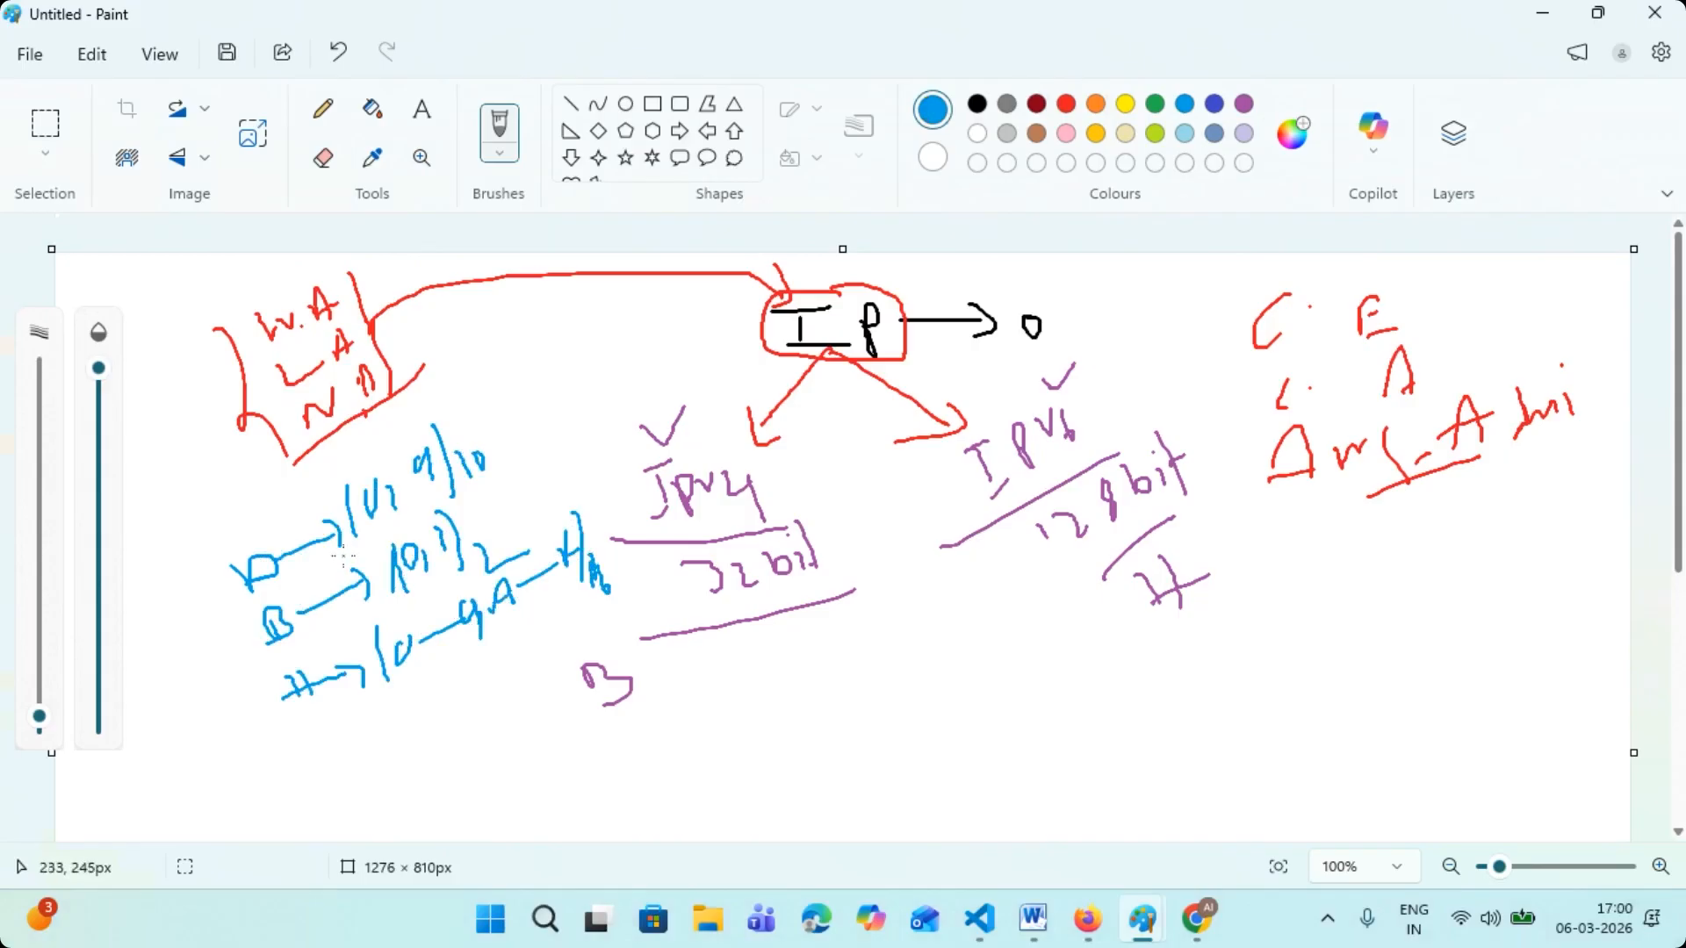
# - Add a light blue "H" and side notes with curved marks around the "D", "B", "H" list and circle its "B"
pyautogui.moveTo(201, 507)
pyautogui.mouseDown()
pyautogui.moveTo(231, 549)
pyautogui.moveTo(234, 531)
pyautogui.mouseUp()
pyautogui.moveTo(224, 527)
pyautogui.mouseDown()
pyautogui.moveTo(259, 511)
pyautogui.moveTo(262, 478)
pyautogui.moveTo(267, 555)
pyautogui.moveTo(292, 545)
pyautogui.mouseUp()
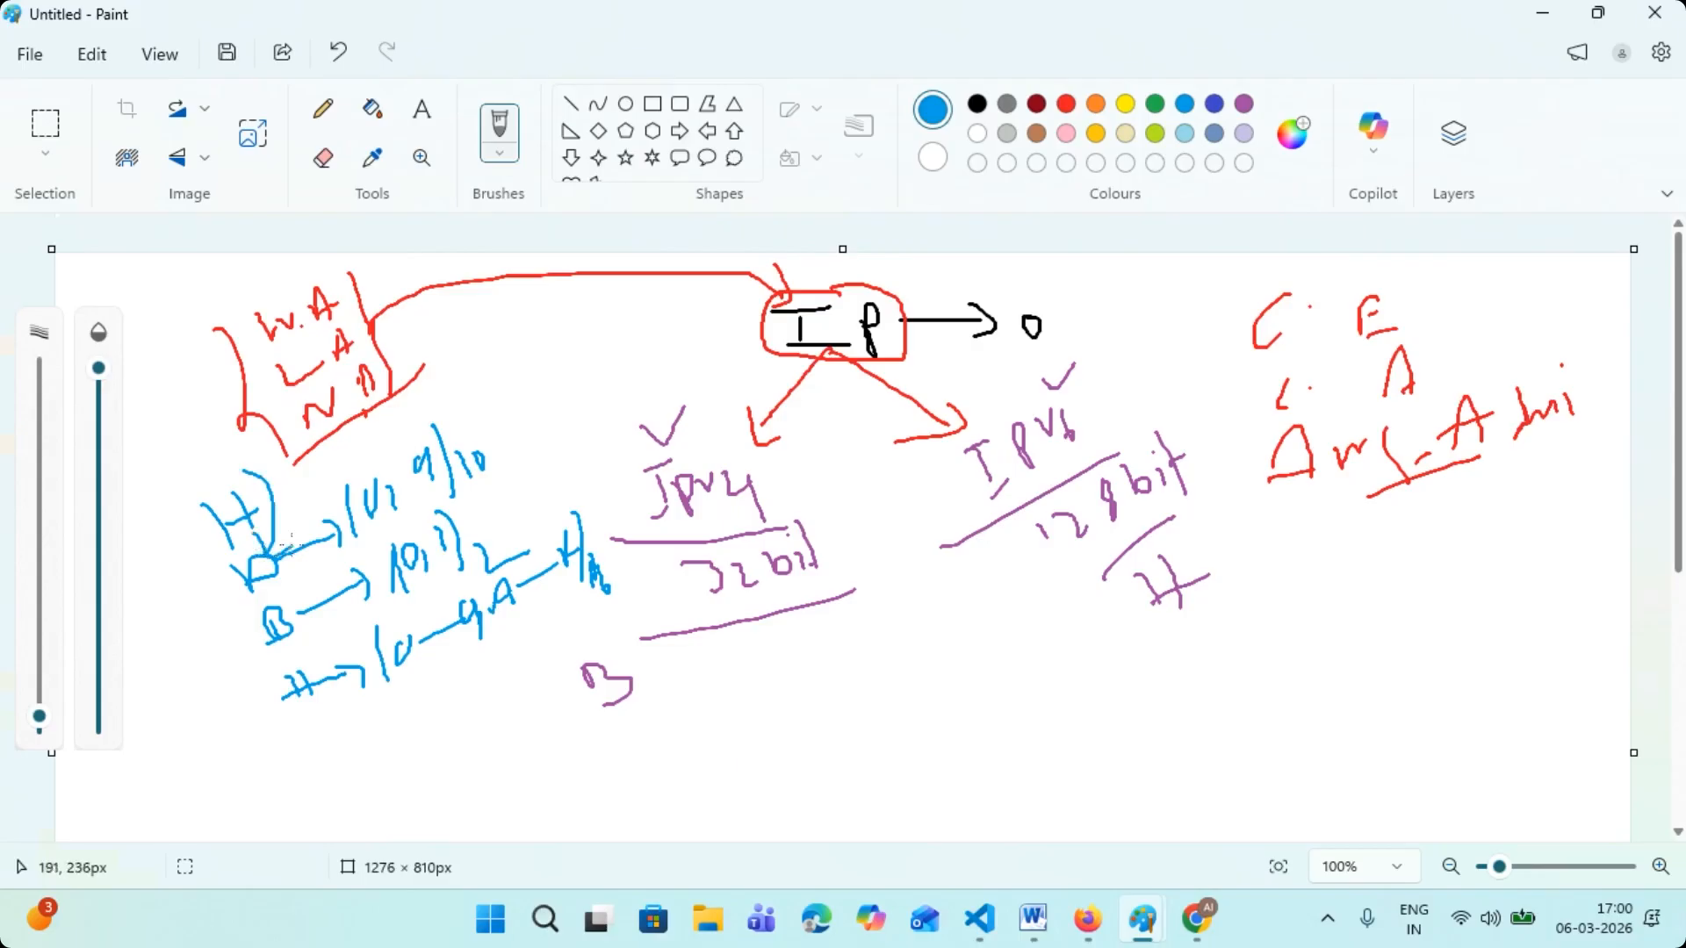
pyautogui.moveTo(166, 690)
pyautogui.mouseDown()
pyautogui.moveTo(249, 656)
pyautogui.moveTo(282, 706)
pyautogui.mouseUp()
pyautogui.moveTo(517, 488); pyautogui.dragTo(579, 538)
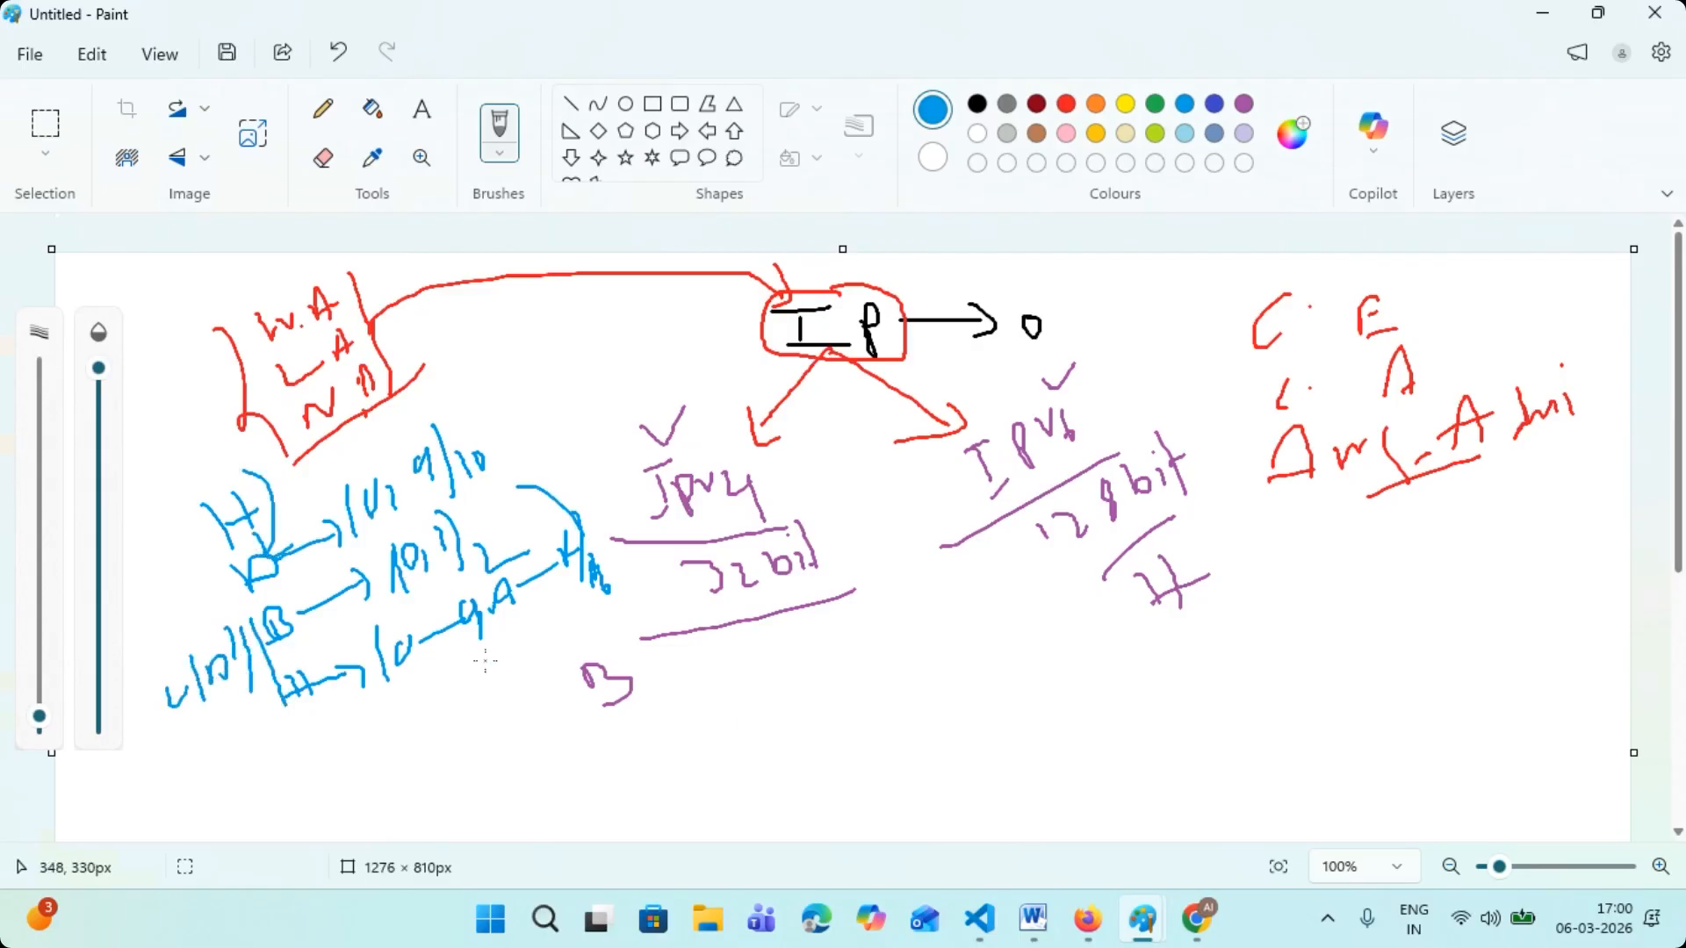
pyautogui.moveTo(264, 588)
pyautogui.mouseDown()
pyautogui.moveTo(277, 638)
pyautogui.moveTo(266, 602)
pyautogui.moveTo(255, 627)
pyautogui.mouseUp()
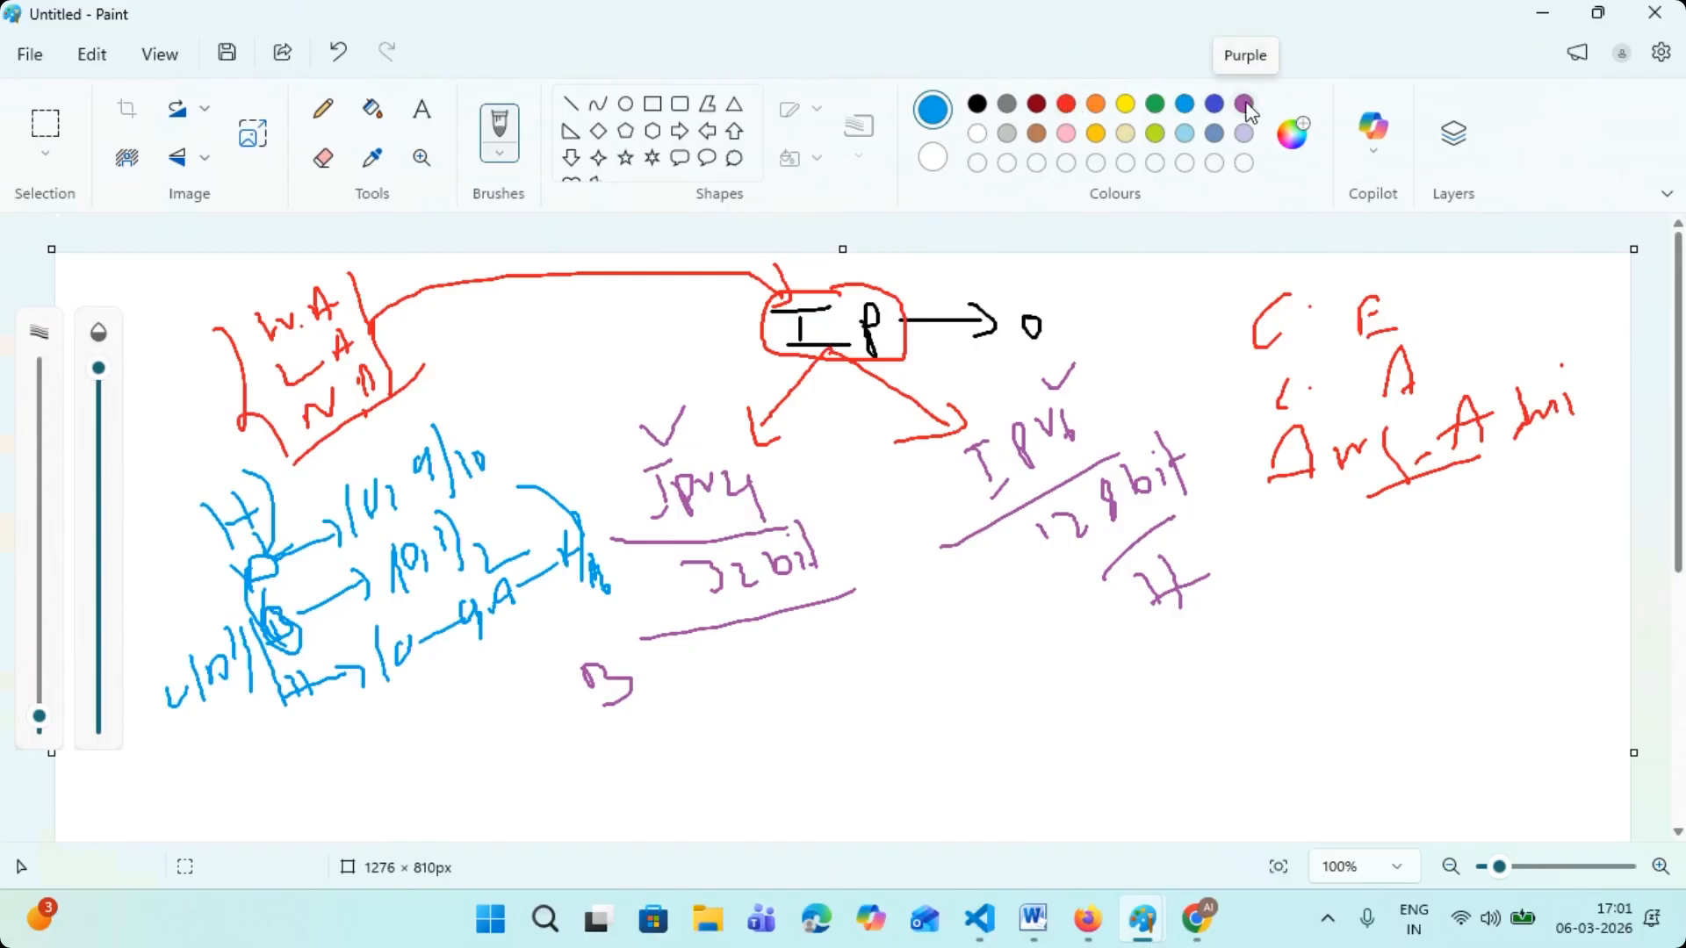
# - Enclose the "IPv4" and "IPv6" labels between curved dark blue brackets
pyautogui.click(1215, 103)
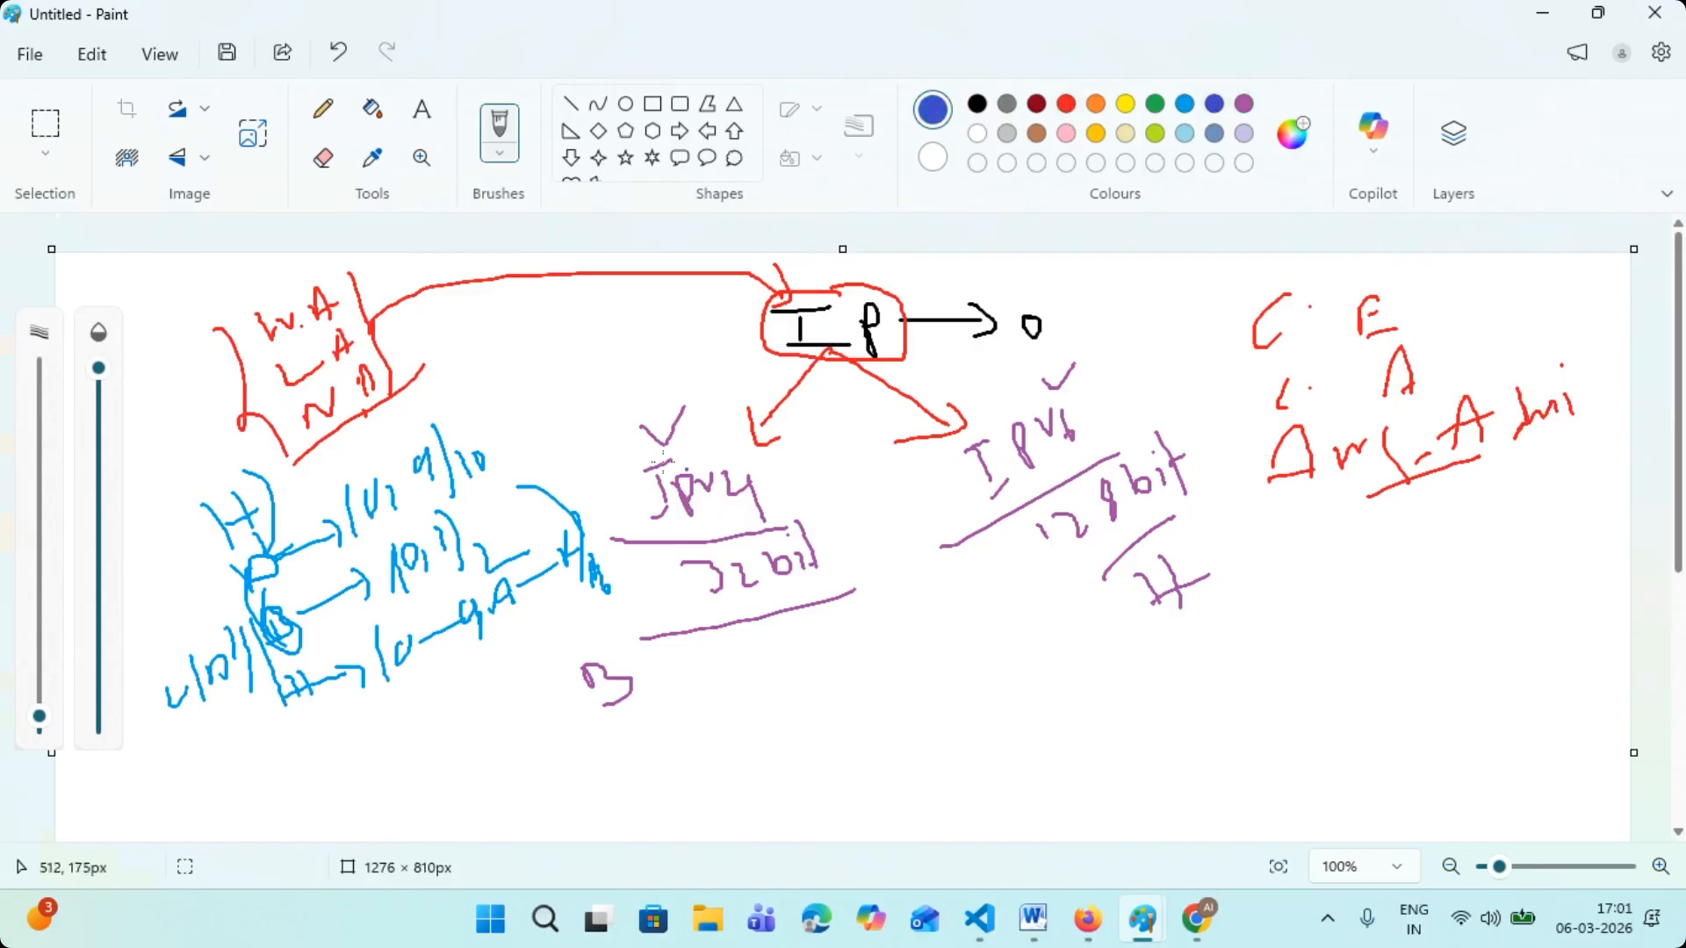
pyautogui.moveTo(638, 429); pyautogui.dragTo(681, 557)
pyautogui.moveTo(712, 397); pyautogui.dragTo(787, 529)
pyautogui.moveTo(931, 418); pyautogui.dragTo(984, 529)
pyautogui.moveTo(1071, 366); pyautogui.dragTo(1108, 454)
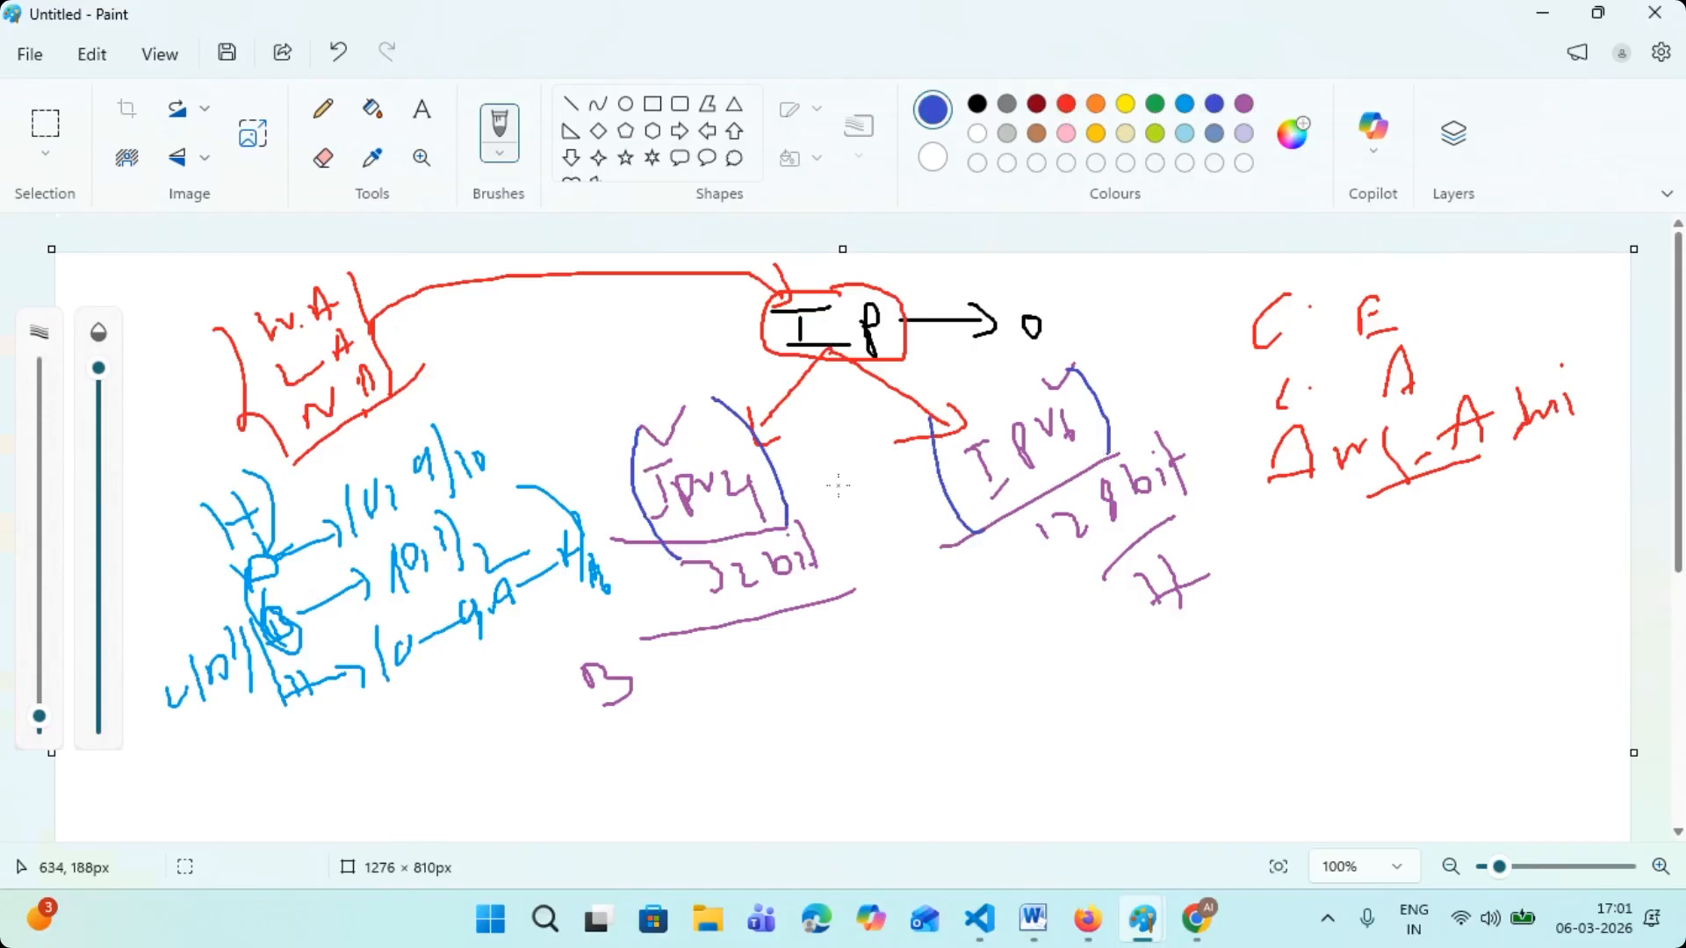
# - Handwrite an underlined "MN/" with "LAN/WAN" below it in dark blue and draw an arrow to it from the "32bit" underline
pyautogui.moveTo(897, 655)
pyautogui.mouseDown()
pyautogui.moveTo(959, 618)
pyautogui.moveTo(984, 647)
pyautogui.mouseUp()
pyautogui.moveTo(918, 679); pyautogui.dragTo(1015, 650)
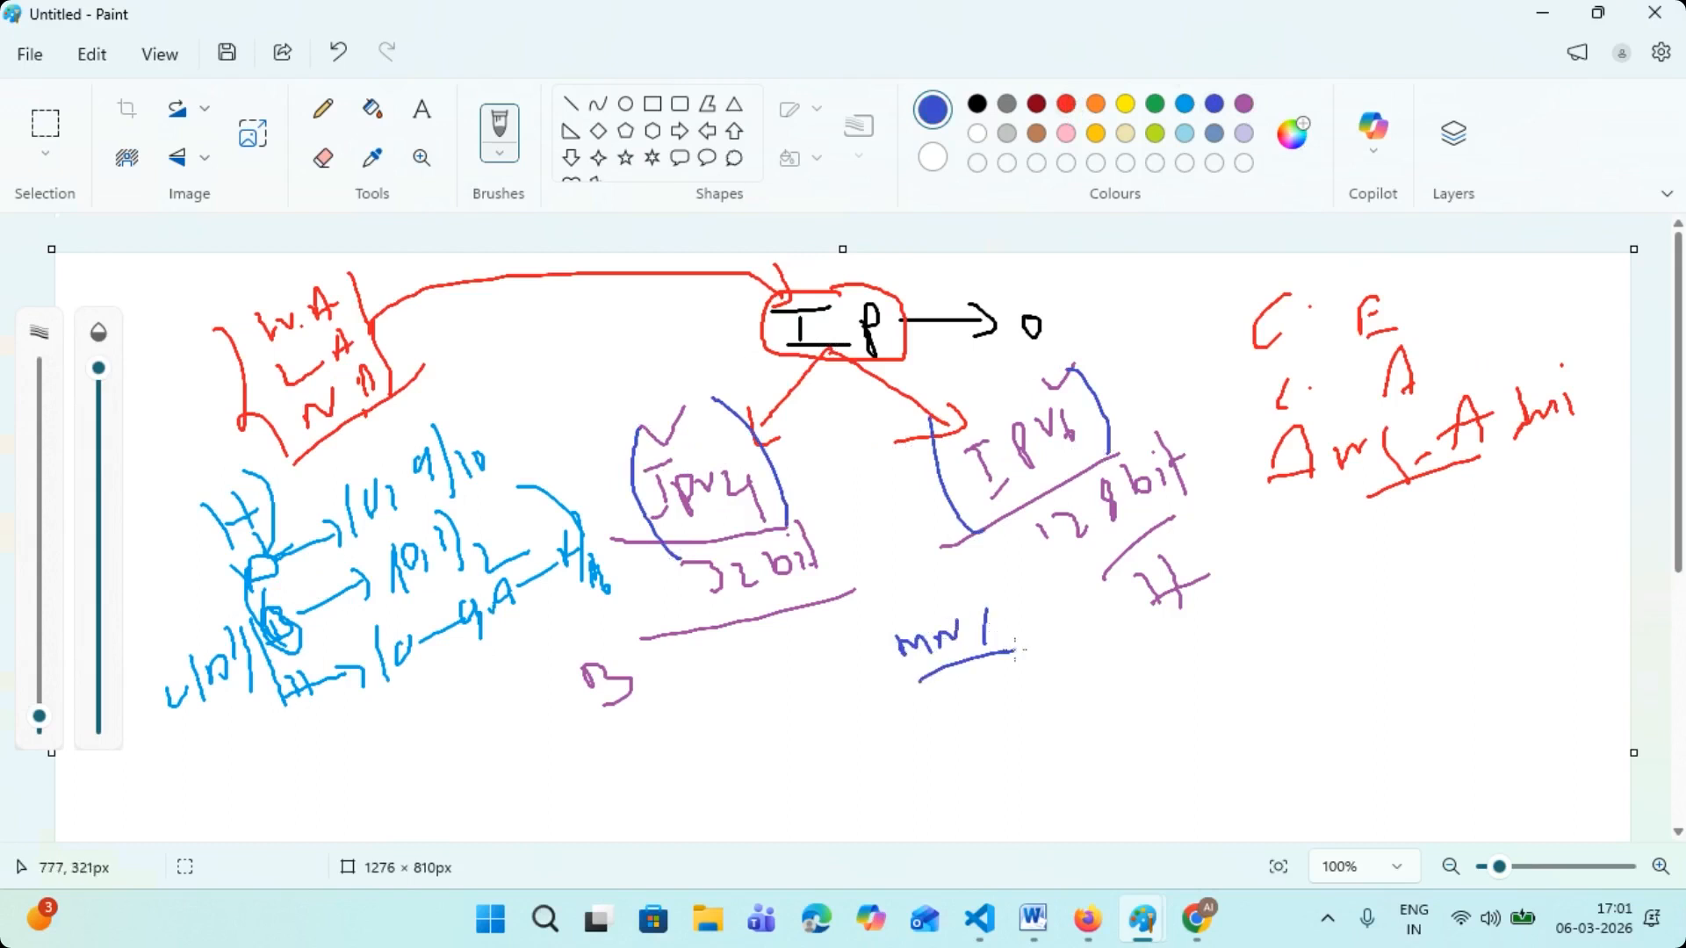
pyautogui.scroll(-1, 996, 626)
pyautogui.moveTo(922, 602)
pyautogui.mouseDown()
pyautogui.moveTo(929, 626)
pyautogui.moveTo(971, 612)
pyautogui.mouseUp()
pyautogui.moveTo(977, 629); pyautogui.dragTo(1141, 534)
pyautogui.scroll(1, 924, 562)
pyautogui.moveTo(784, 605); pyautogui.dragTo(885, 626)
pyautogui.moveTo(876, 612); pyautogui.dragTo(886, 634)
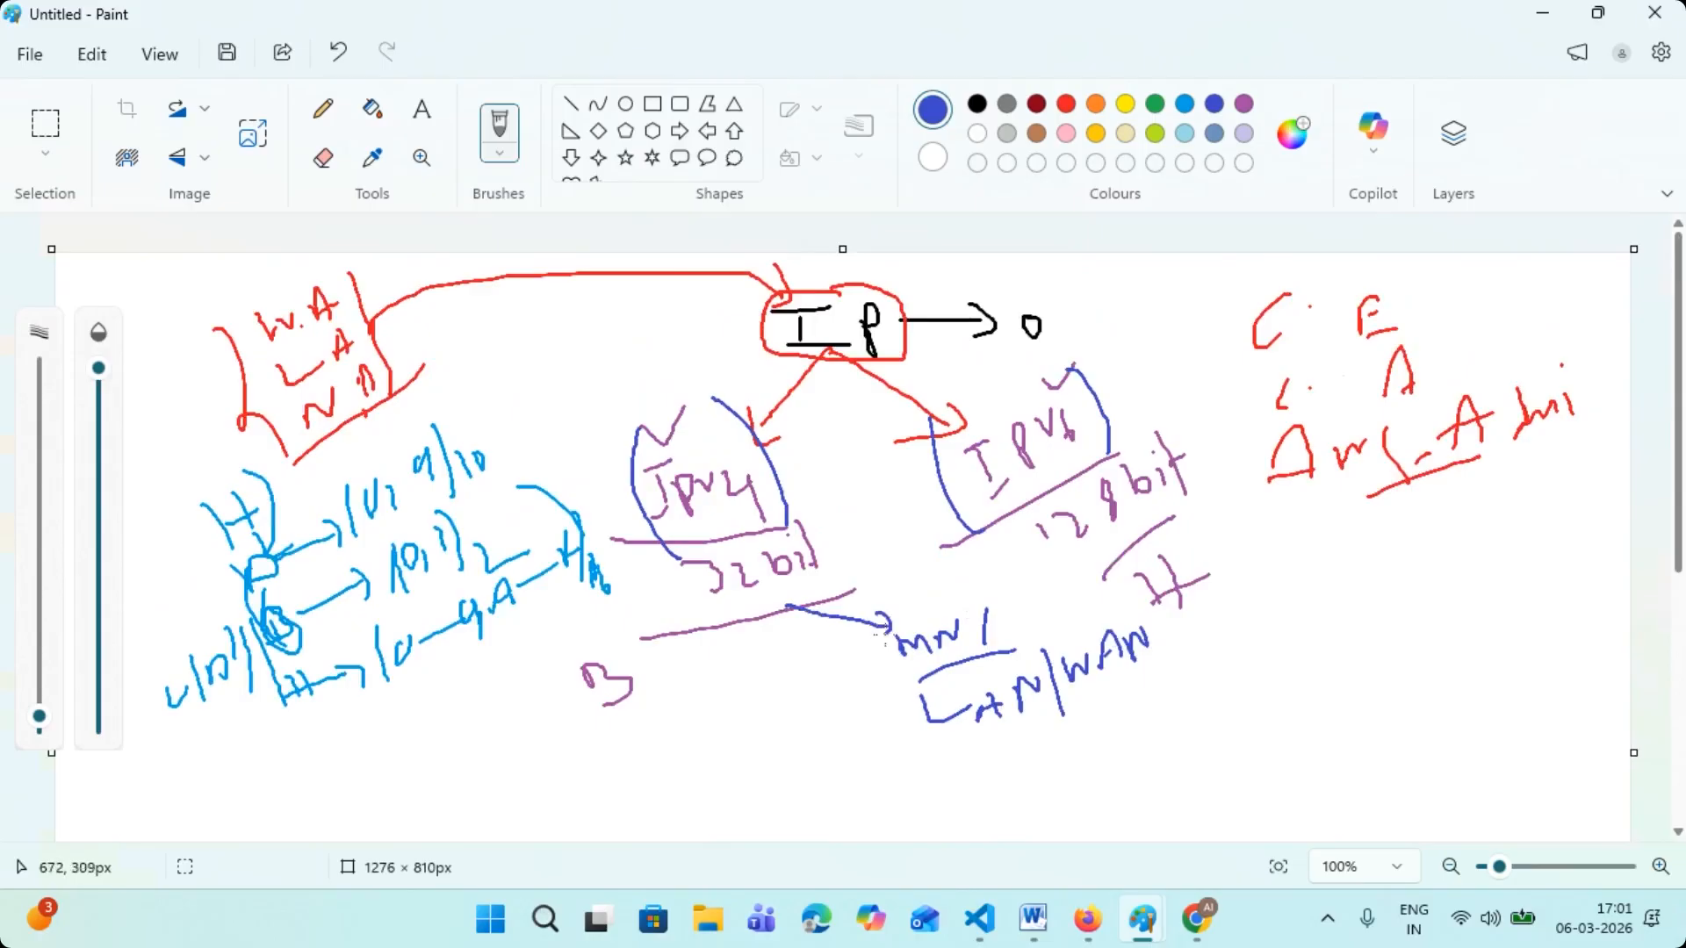
# - Draw an arrow from "IPv6" to "MN/" and handwrite "R|S|F|N/W" and an underlined "pub/pvt" beside "LAN/WAN" in dark blue
pyautogui.moveTo(1008, 518)
pyautogui.mouseDown()
pyautogui.moveTo(982, 594)
pyautogui.moveTo(881, 654)
pyautogui.moveTo(899, 677)
pyautogui.mouseUp()
pyautogui.scroll(-1, 973, 597)
pyautogui.scroll(-2, 973, 595)
pyautogui.moveTo(946, 694); pyautogui.dragTo(970, 645)
pyautogui.moveTo(983, 640)
pyautogui.mouseDown()
pyautogui.moveTo(985, 681)
pyautogui.moveTo(1036, 633)
pyautogui.moveTo(1096, 633)
pyautogui.moveTo(1148, 606)
pyautogui.mouseUp()
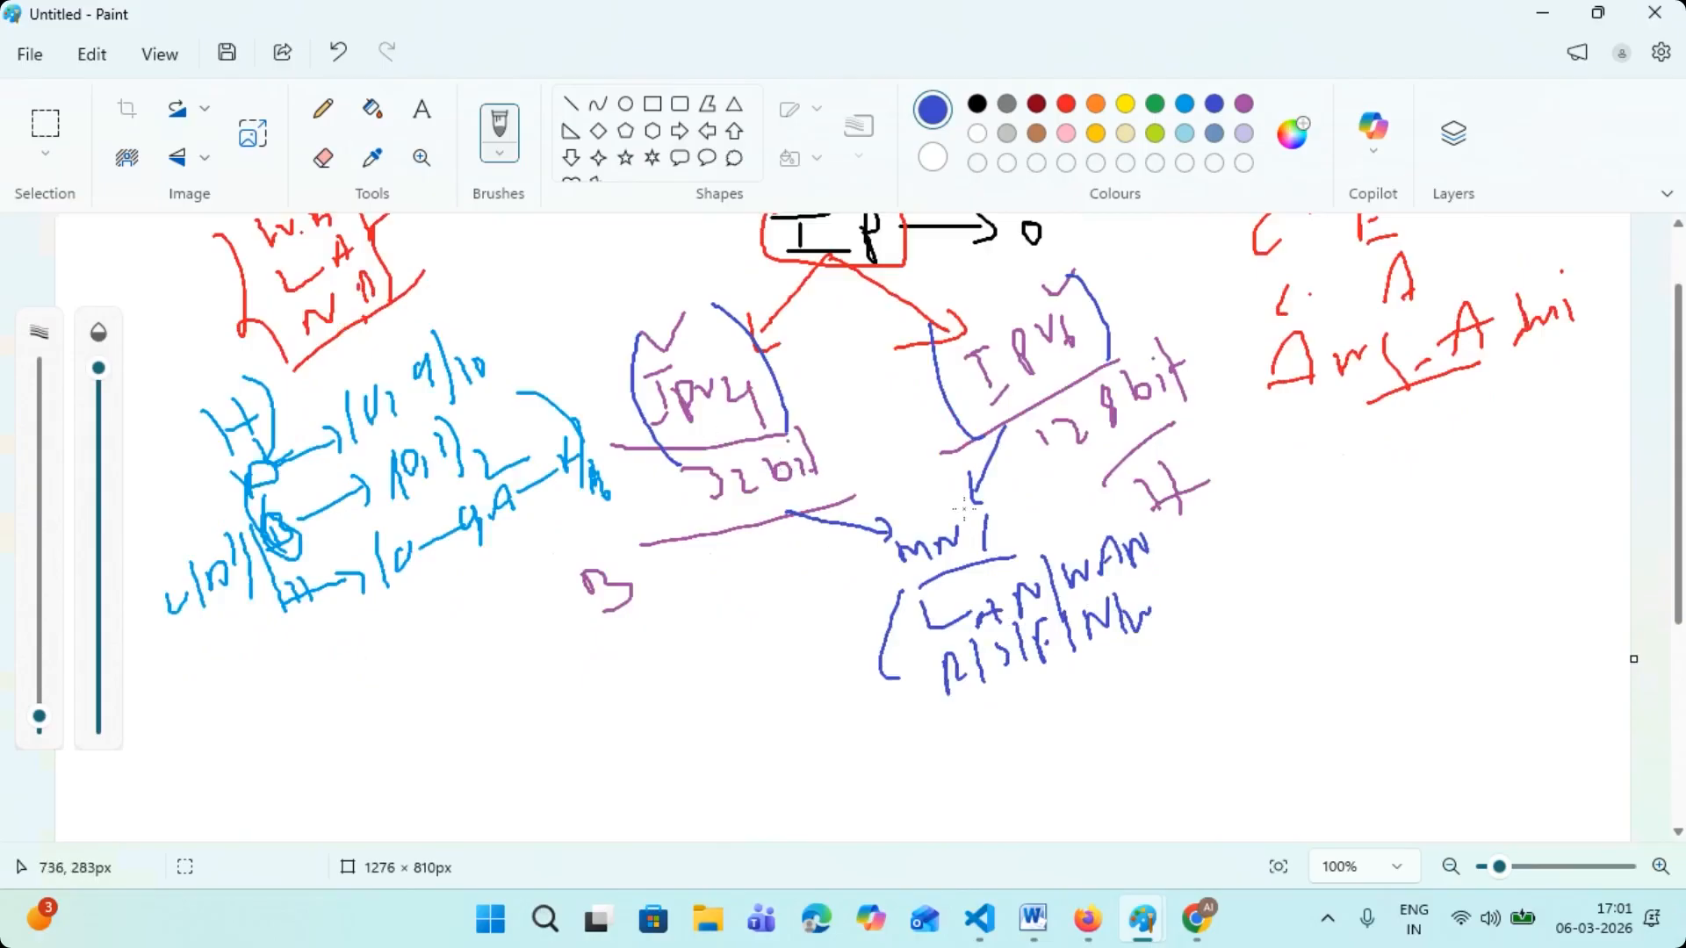
pyautogui.moveTo(812, 738)
pyautogui.mouseDown()
pyautogui.moveTo(817, 693)
pyautogui.moveTo(881, 615)
pyautogui.moveTo(931, 587)
pyautogui.mouseUp()
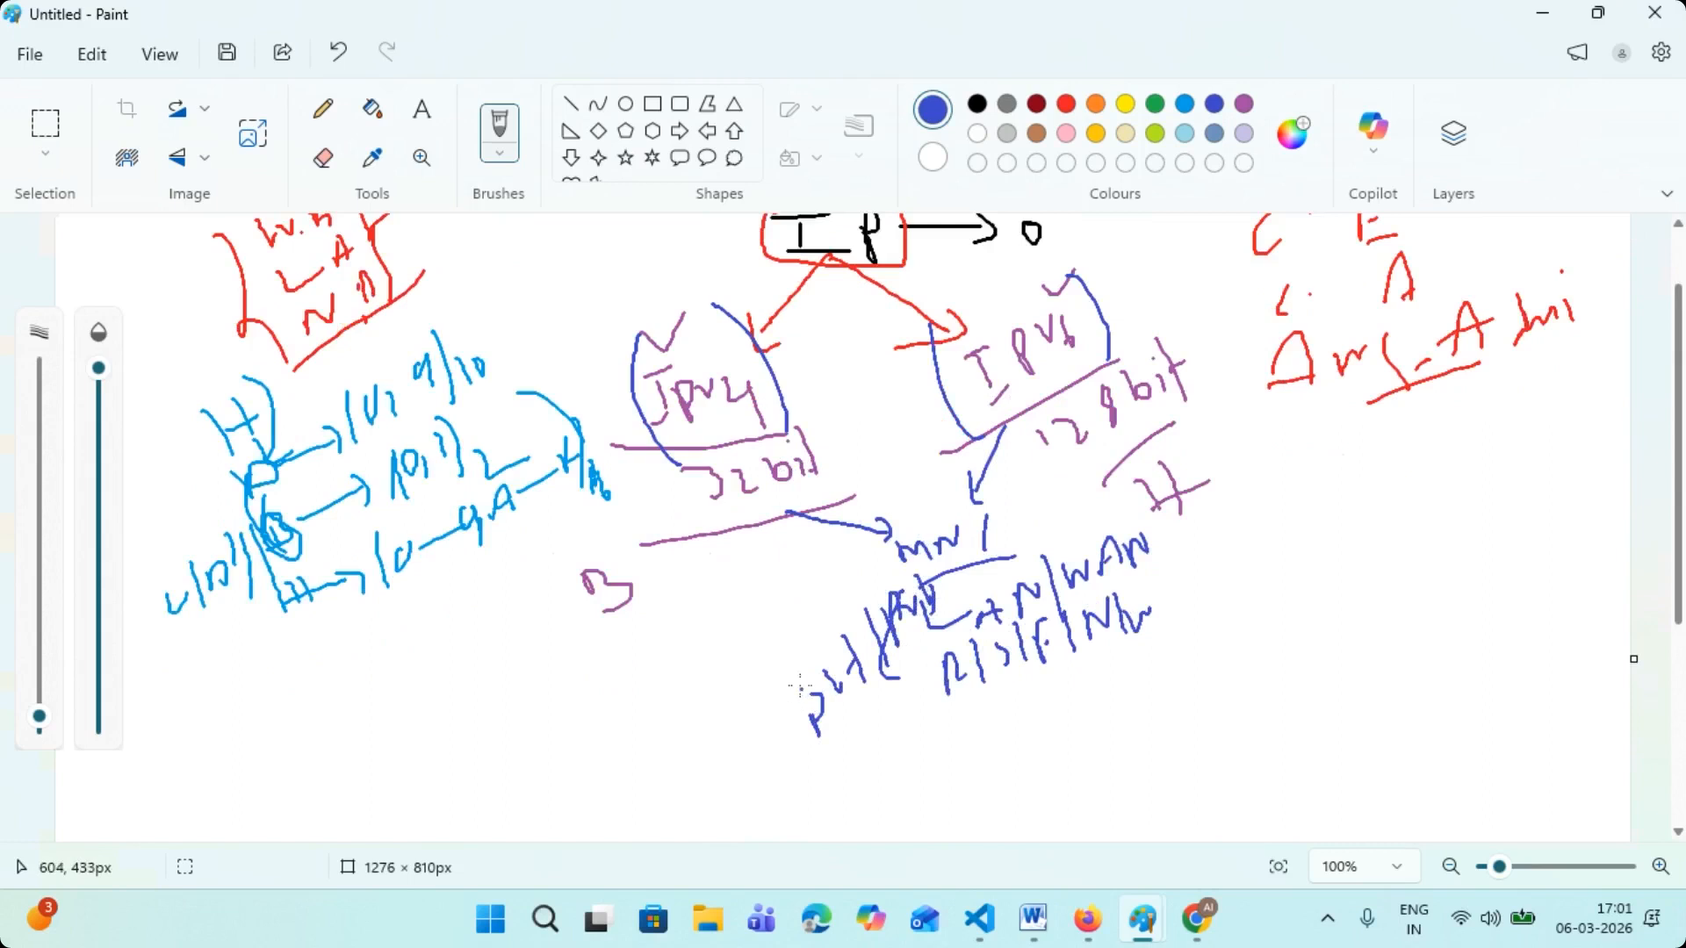
pyautogui.moveTo(815, 740); pyautogui.dragTo(866, 703)
# - Draw a dark blue arrow to a handwritten diagonal list "A", "B", "C", "D", "E" below the number notes, and circle "MN/"
pyautogui.scroll(2, 867, 707)
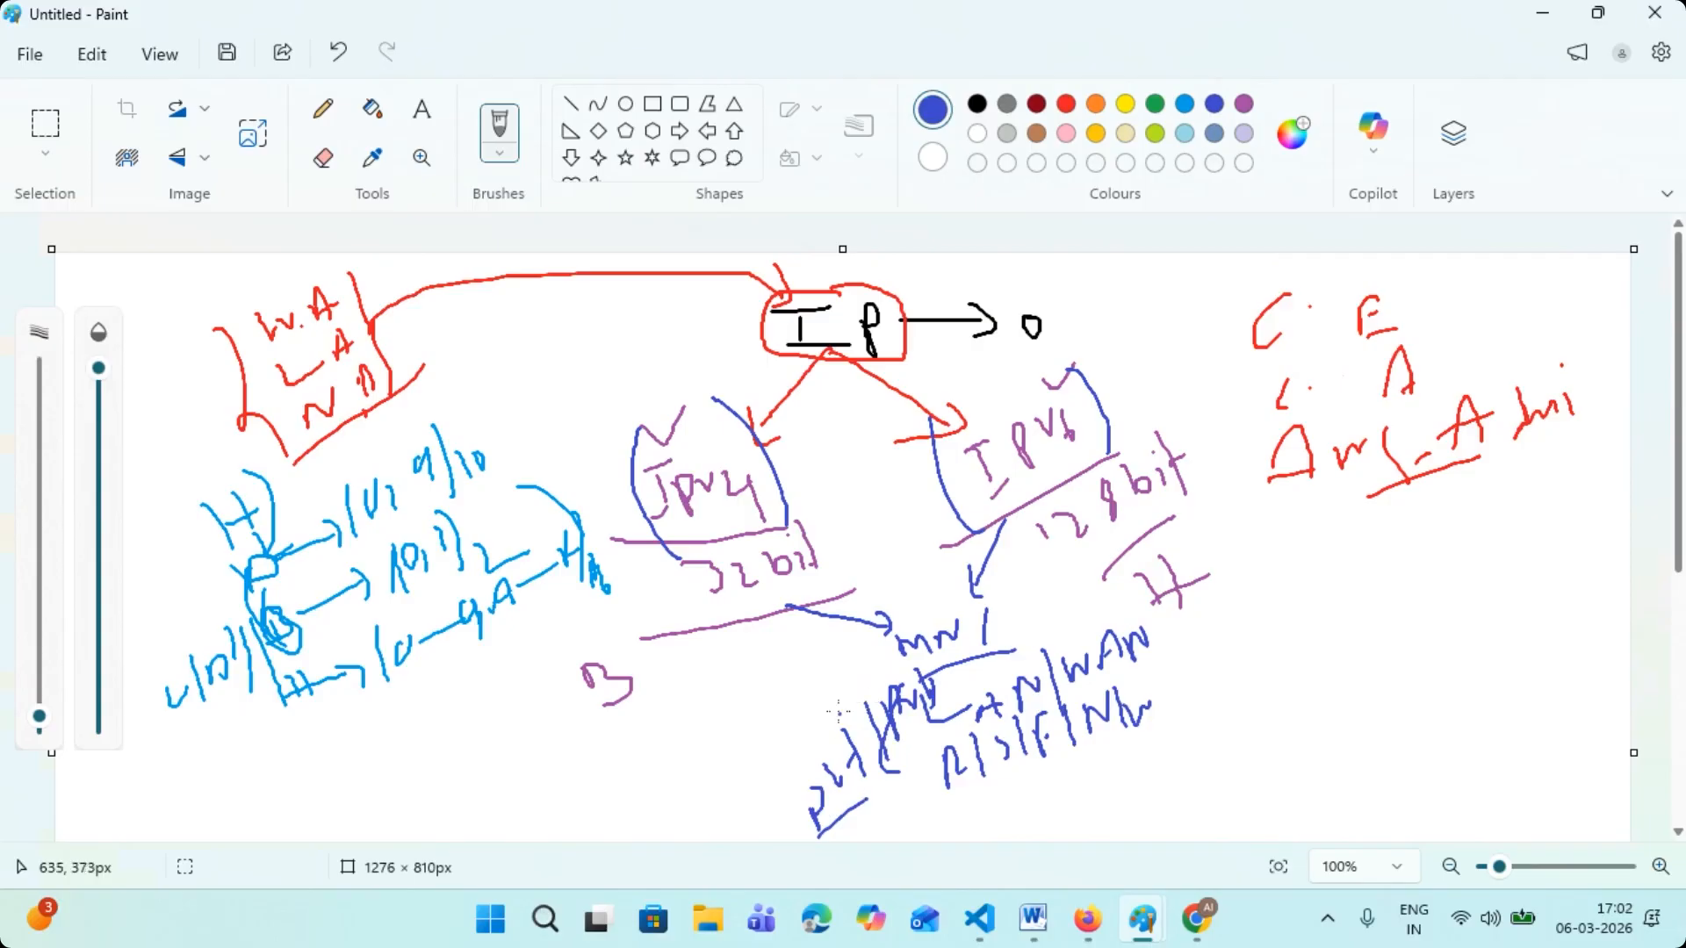
pyautogui.scroll(-3, 834, 684)
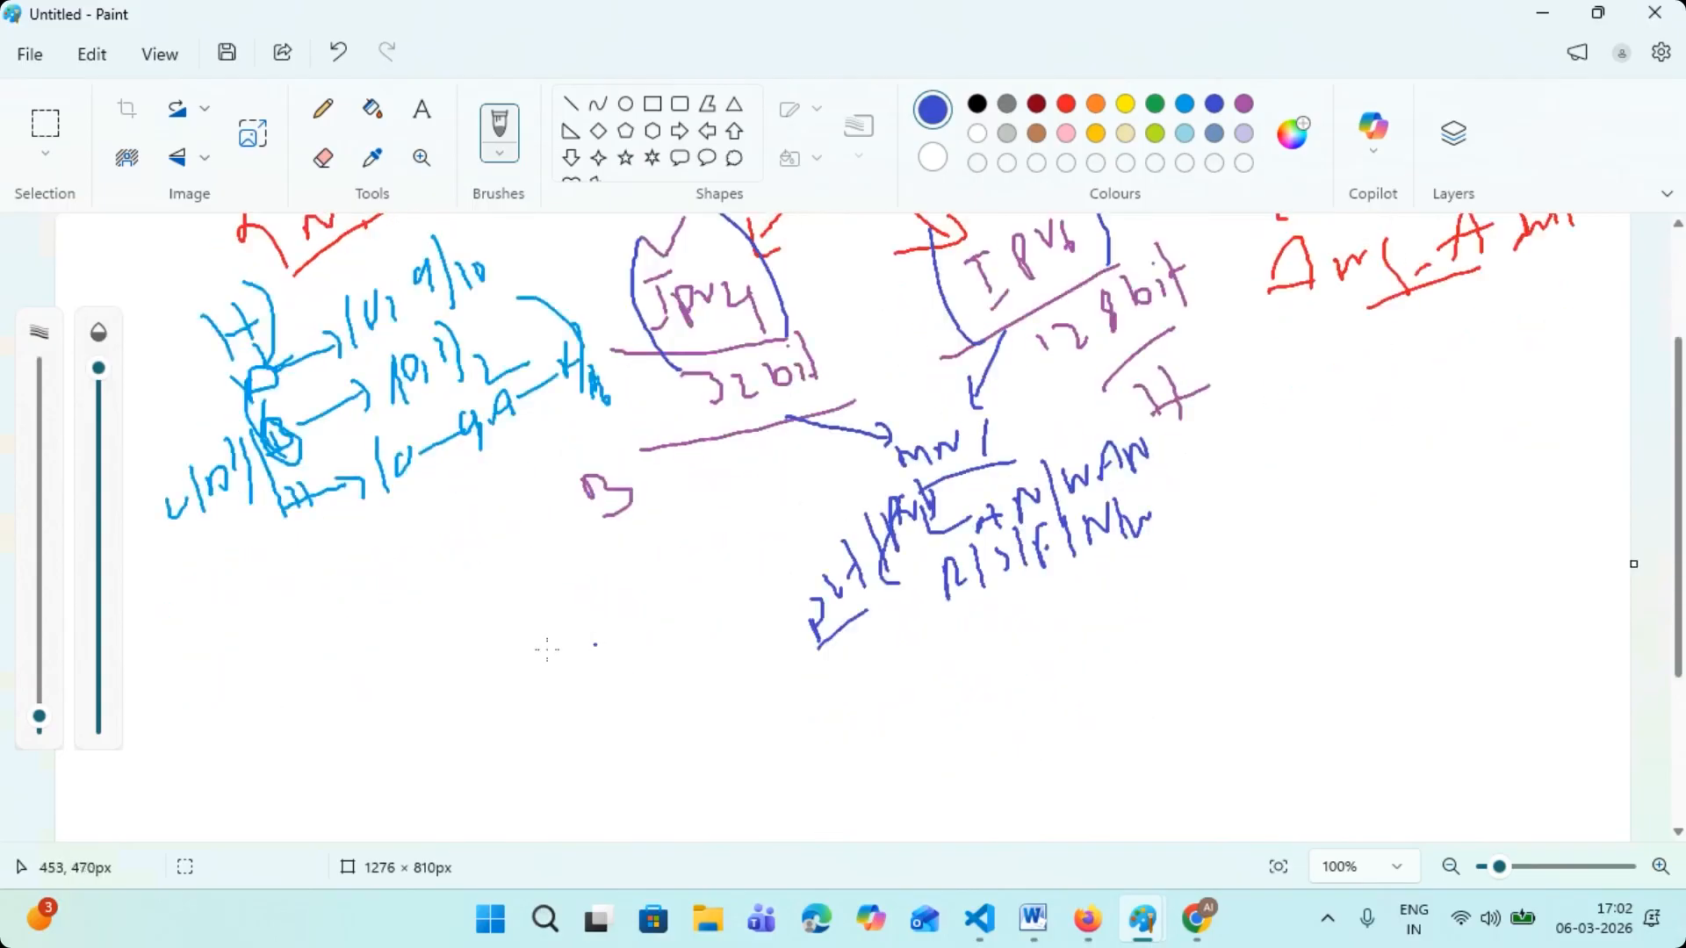
pyautogui.moveTo(304, 627); pyautogui.dragTo(399, 659)
pyautogui.moveTo(463, 593)
pyautogui.mouseDown()
pyautogui.moveTo(488, 568)
pyautogui.moveTo(577, 586)
pyautogui.mouseUp()
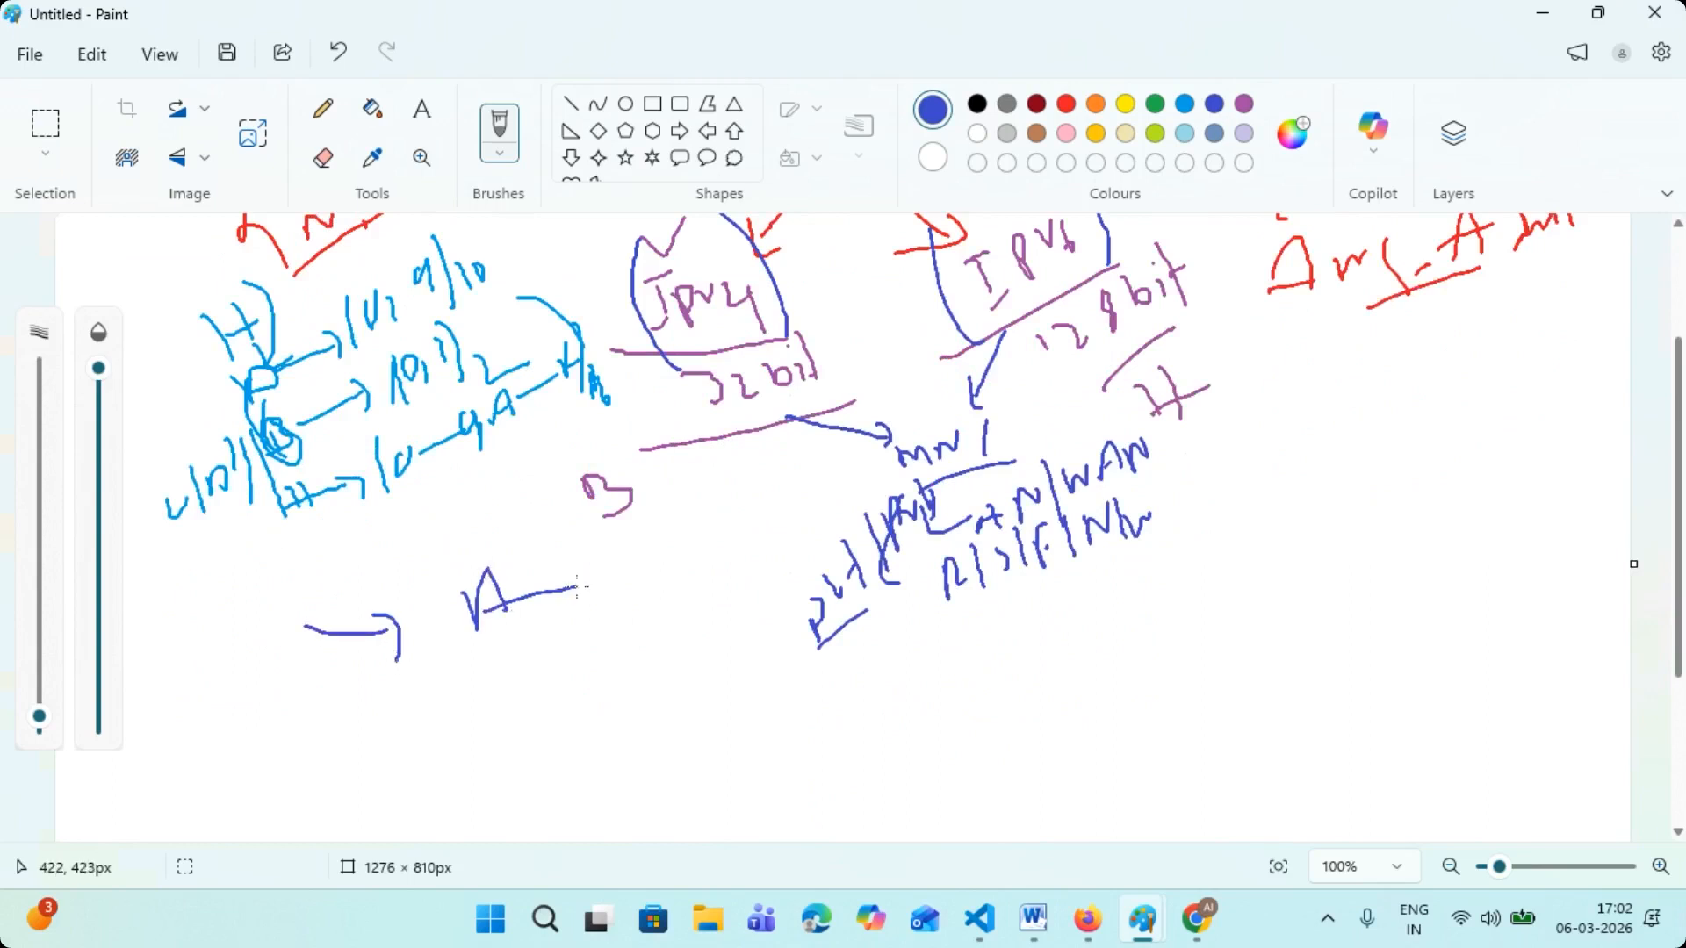
pyautogui.moveTo(502, 648); pyautogui.dragTo(505, 687)
pyautogui.moveTo(501, 648)
pyautogui.mouseDown()
pyautogui.moveTo(540, 671)
pyautogui.moveTo(492, 699)
pyautogui.moveTo(637, 799)
pyautogui.mouseUp()
pyautogui.moveTo(654, 743)
pyautogui.mouseDown()
pyautogui.moveTo(634, 801)
pyautogui.moveTo(653, 770)
pyautogui.mouseUp()
pyautogui.moveTo(645, 803); pyautogui.dragTo(674, 792)
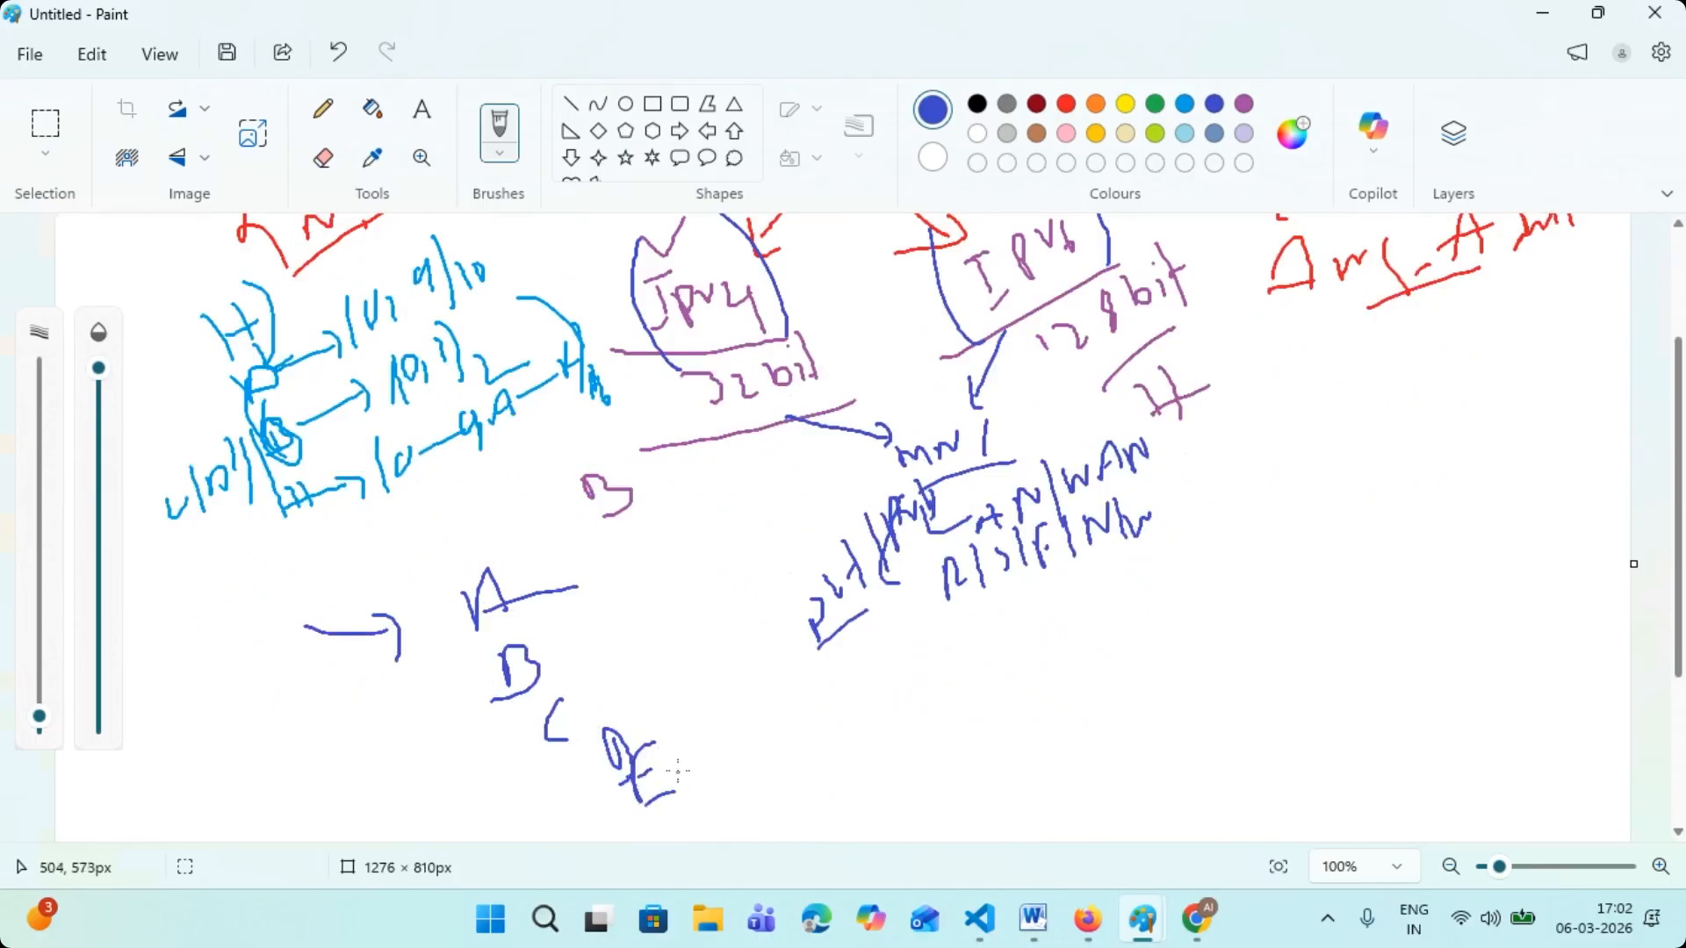
pyautogui.moveTo(1007, 405)
pyautogui.mouseDown()
pyautogui.moveTo(855, 461)
pyautogui.moveTo(1014, 414)
pyautogui.mouseUp()
# - Tick "A", "B" and "C" in red and draw a red circle around them
pyautogui.click(1066, 104)
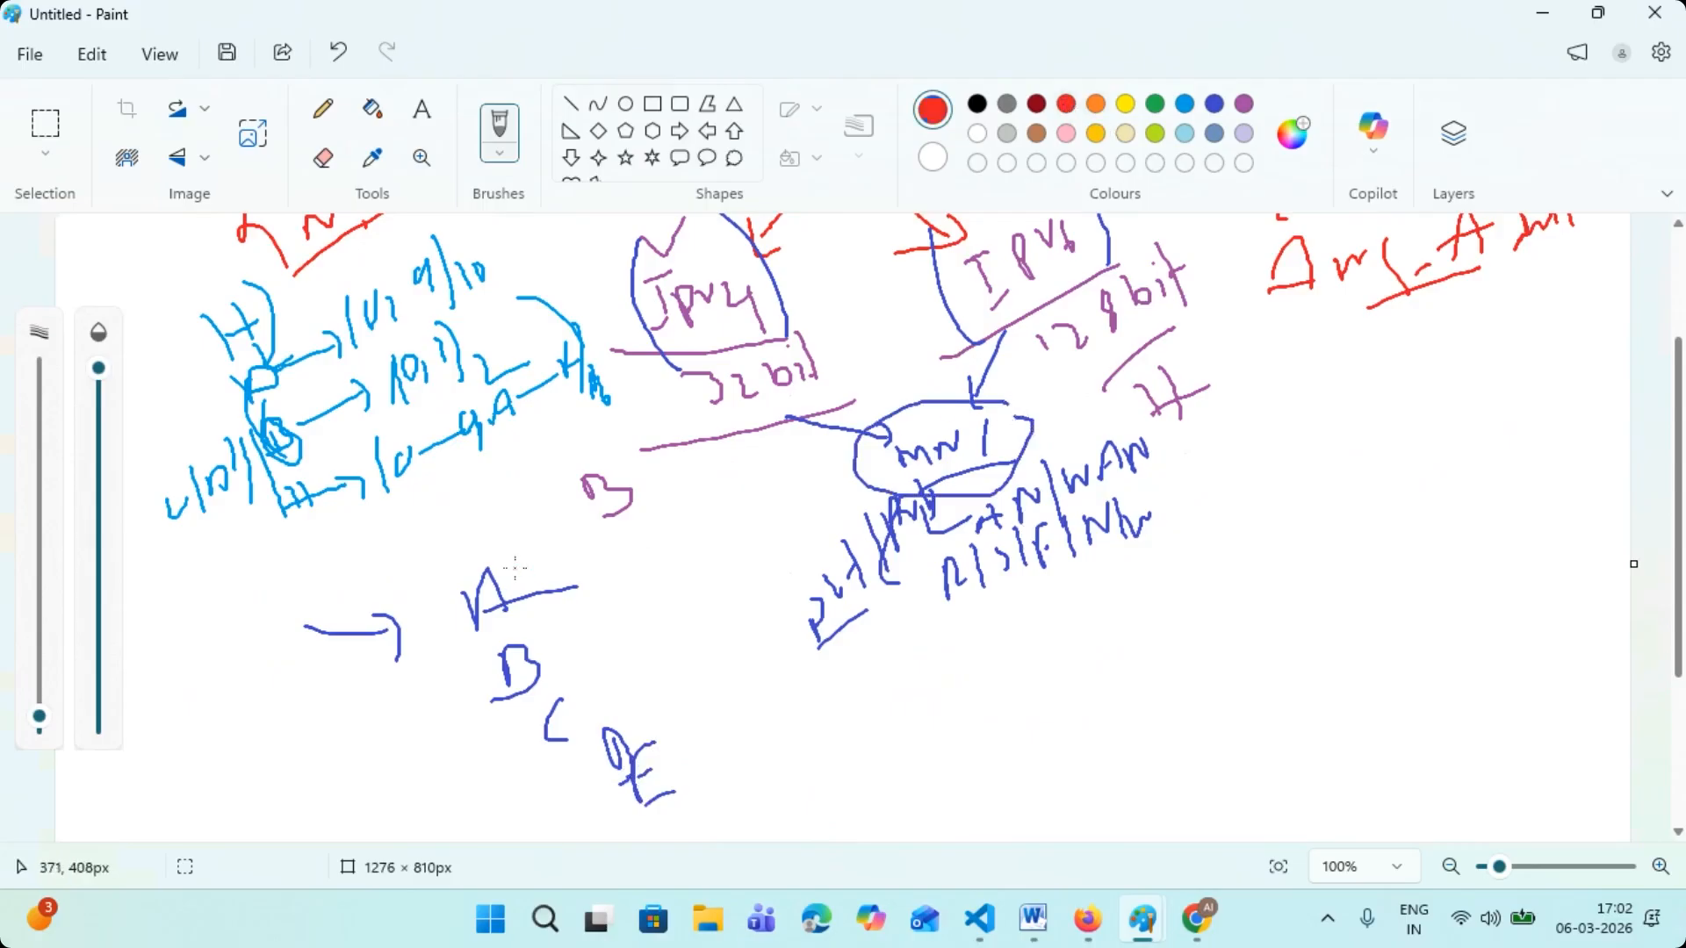
pyautogui.moveTo(516, 568)
pyautogui.mouseDown()
pyautogui.moveTo(528, 577)
pyautogui.moveTo(551, 535)
pyautogui.mouseUp()
pyautogui.moveTo(562, 633); pyautogui.dragTo(602, 583)
pyautogui.moveTo(602, 691); pyautogui.dragTo(654, 643)
pyautogui.moveTo(580, 524)
pyautogui.mouseDown()
pyautogui.moveTo(558, 518)
pyautogui.moveTo(419, 597)
pyautogui.moveTo(456, 731)
pyautogui.moveTo(562, 731)
pyautogui.moveTo(648, 683)
pyautogui.moveTo(562, 514)
pyautogui.mouseUp()
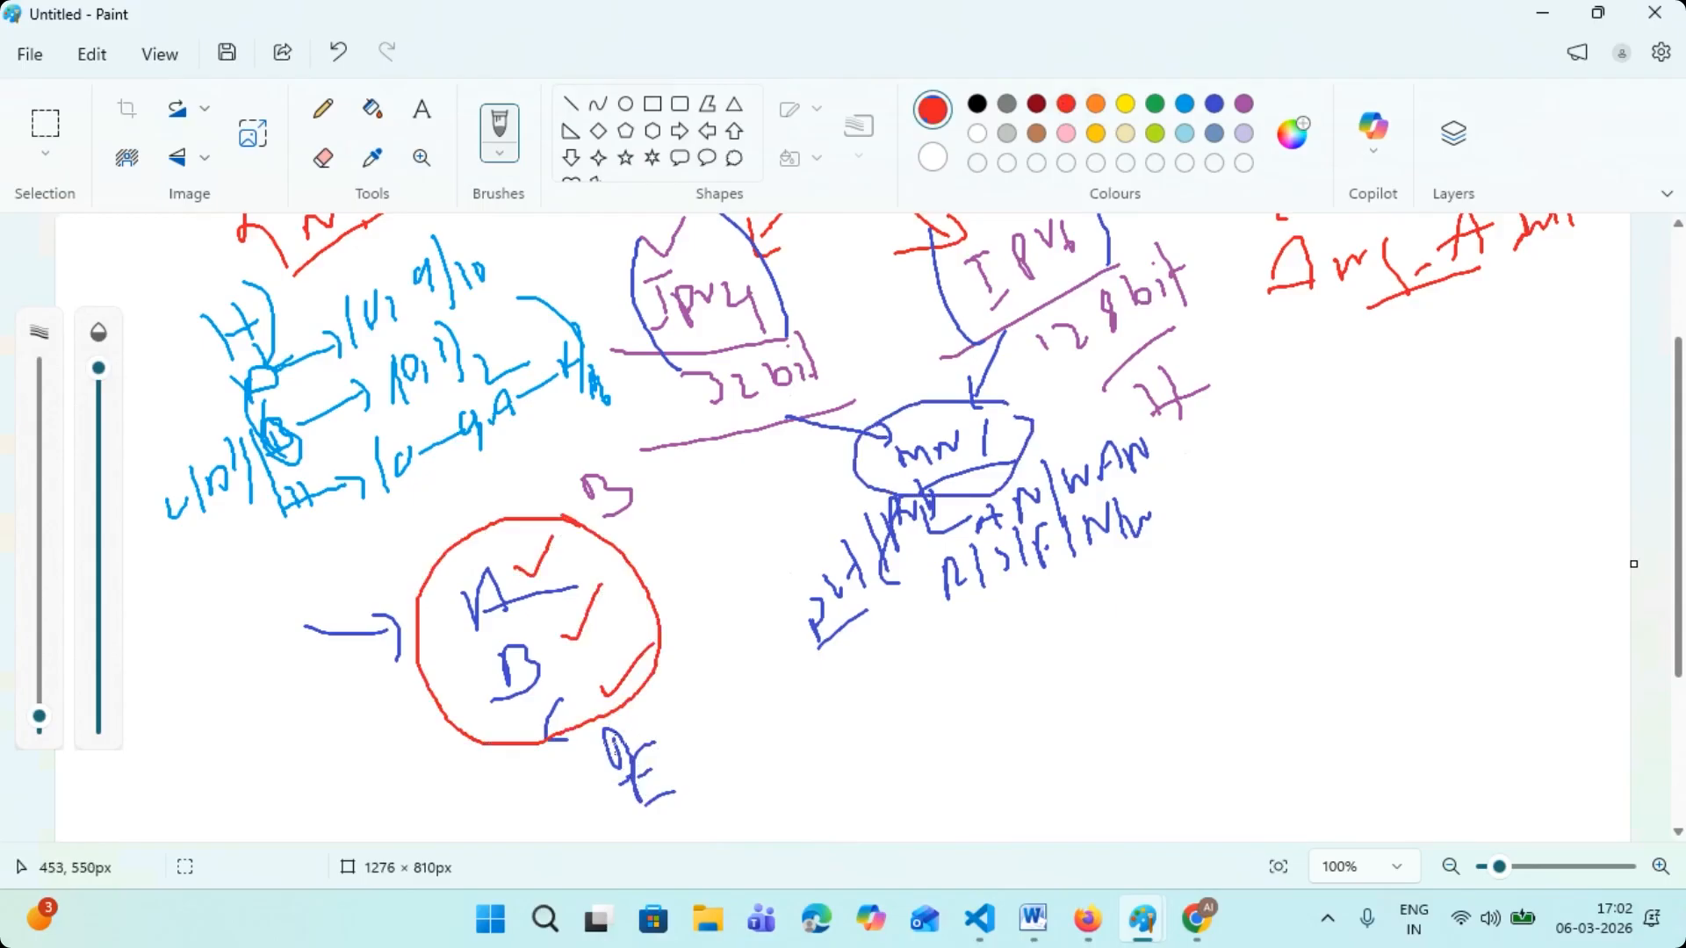
# - Bracket "D" and "E" in red and draw an arrow from them to a handwritten, underlined "R|U"
pyautogui.moveTo(657, 698); pyautogui.dragTo(702, 781)
pyautogui.moveTo(567, 760); pyautogui.dragTo(604, 801)
pyautogui.moveTo(689, 725)
pyautogui.mouseDown()
pyautogui.moveTo(742, 720)
pyautogui.moveTo(760, 745)
pyautogui.moveTo(806, 690)
pyautogui.moveTo(874, 707)
pyautogui.mouseUp()
pyautogui.moveTo(898, 634); pyautogui.dragTo(918, 688)
pyautogui.moveTo(846, 748); pyautogui.dragTo(931, 717)
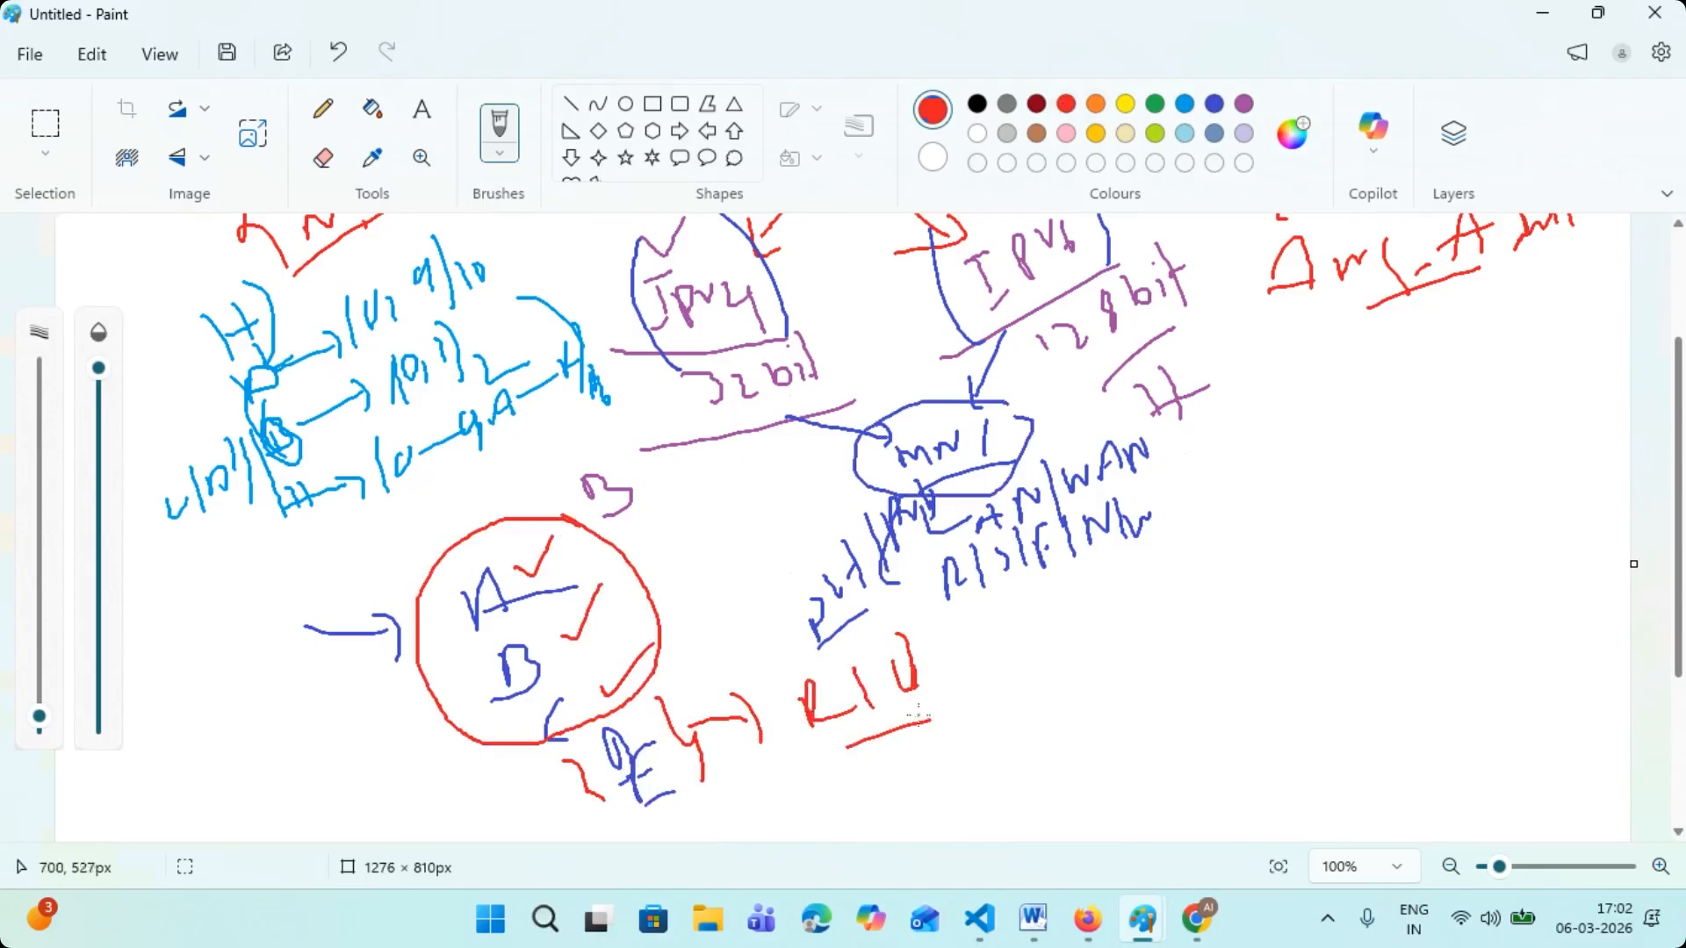
# - Underline "A" and "B" inside the circle in red
pyautogui.scroll(-2, 588, 629)
pyautogui.moveTo(453, 559); pyautogui.dragTo(573, 485)
pyautogui.moveTo(506, 606); pyautogui.dragTo(583, 565)
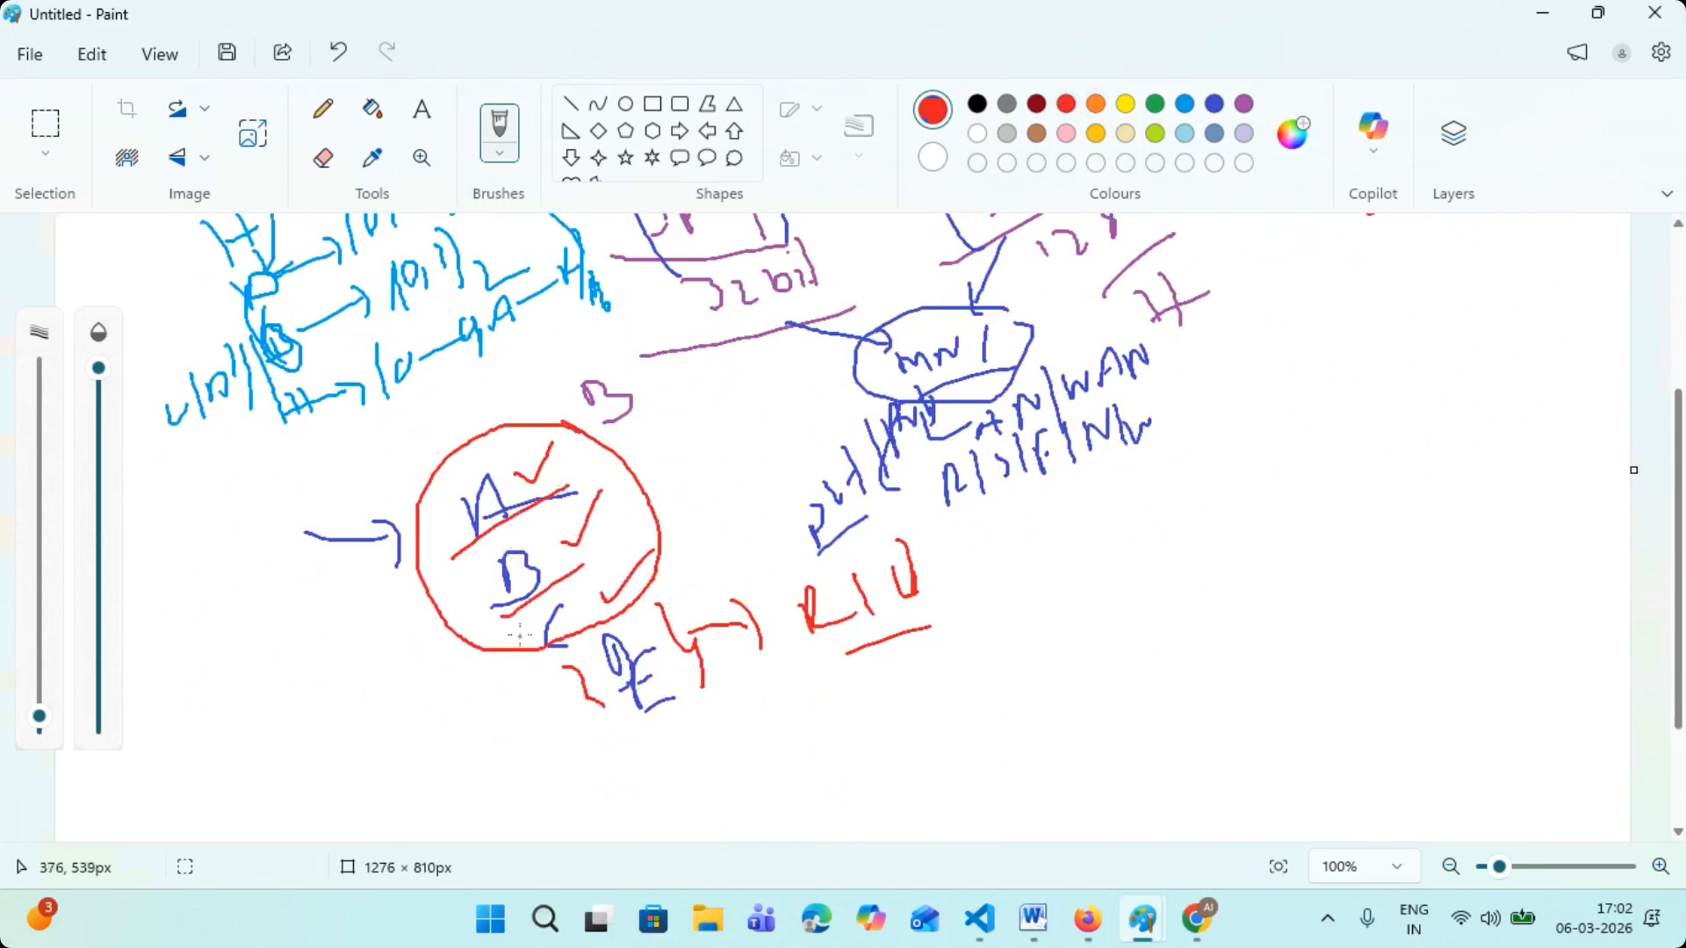
pyautogui.scroll(2, 520, 634)
pyautogui.scroll(4, 520, 634)
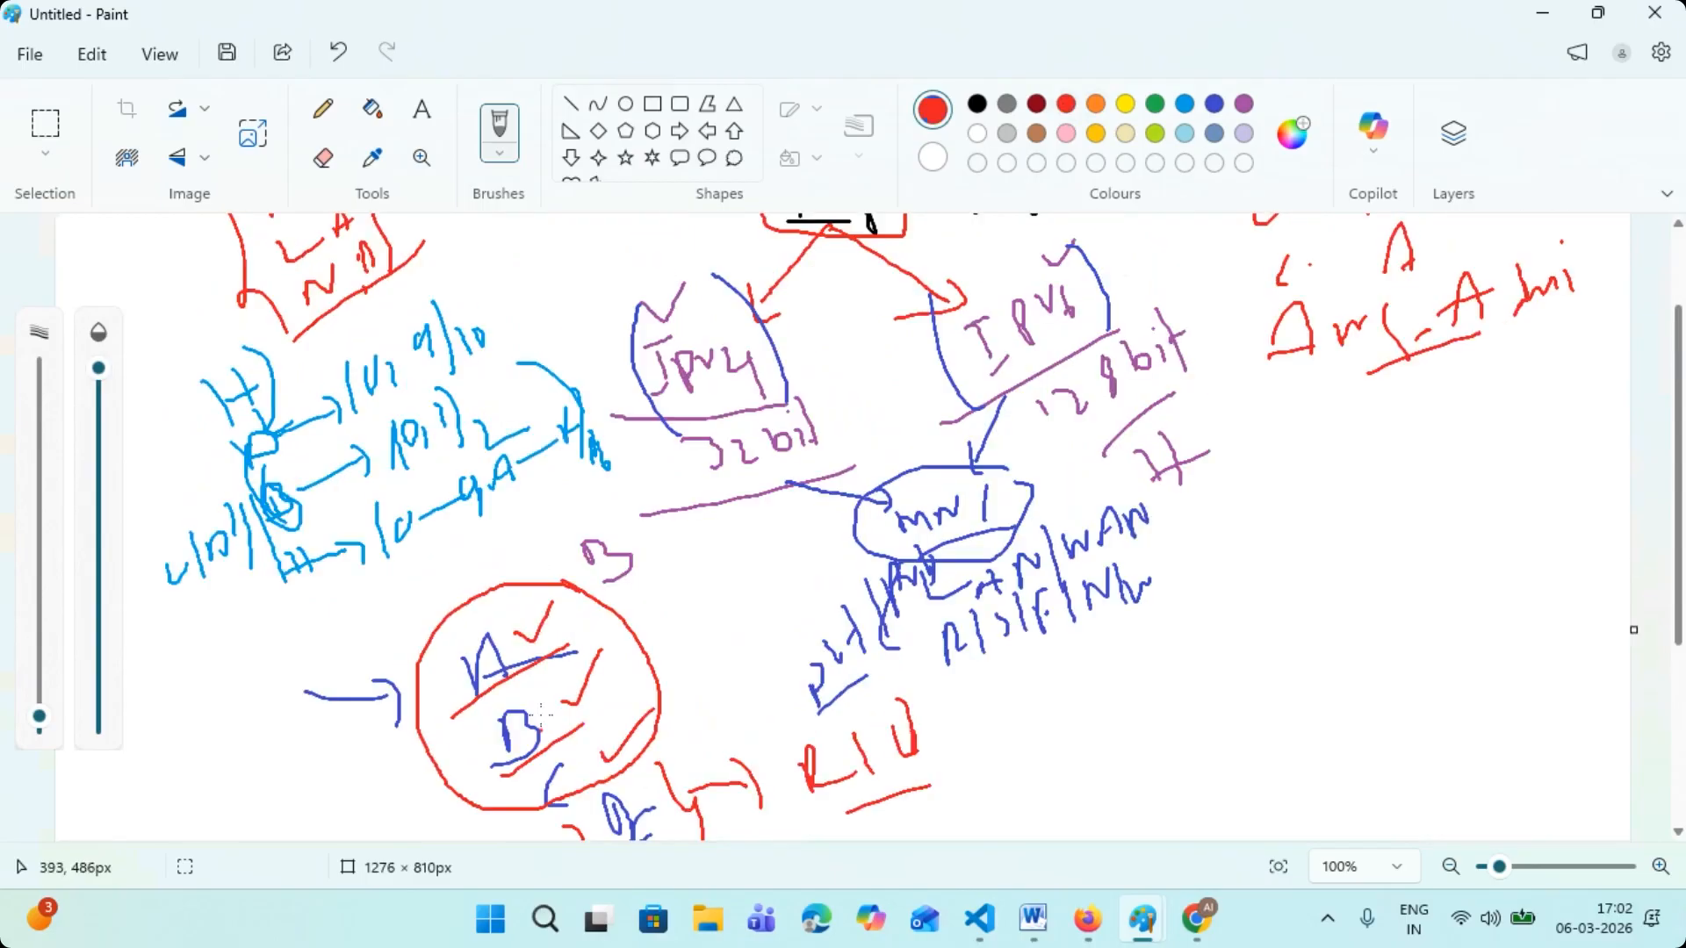
# - Switch to Chrome and search Google for "ipv4 private address" in a new tab
pyautogui.click(1539, 15)
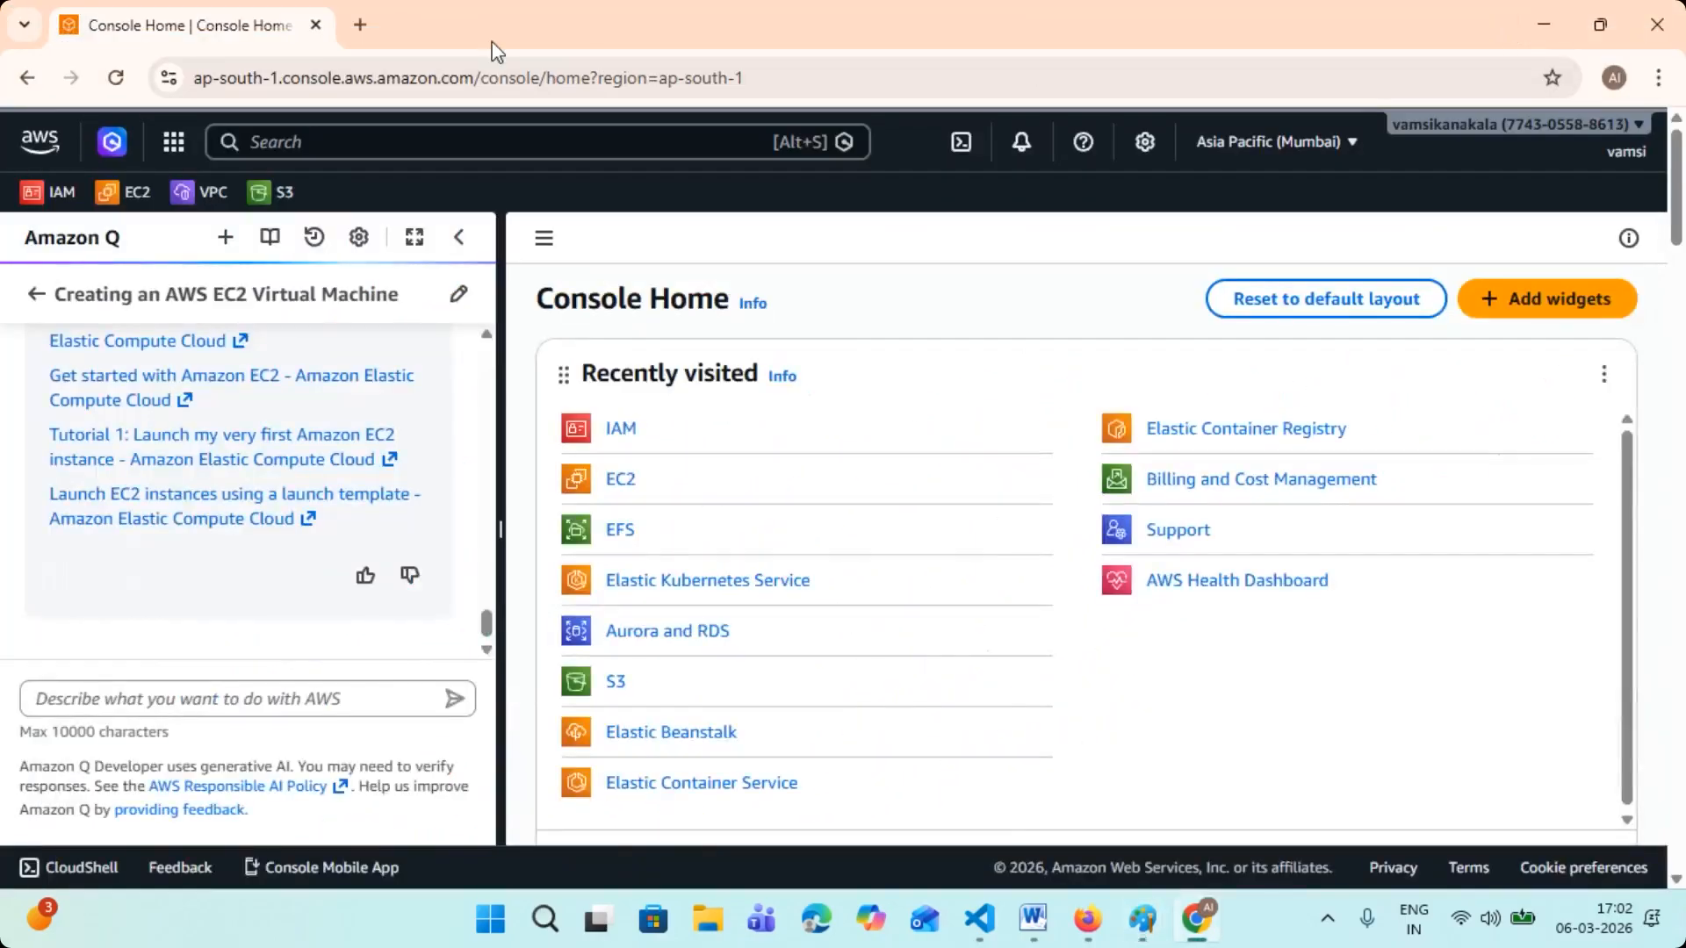
pyautogui.click(358, 24)
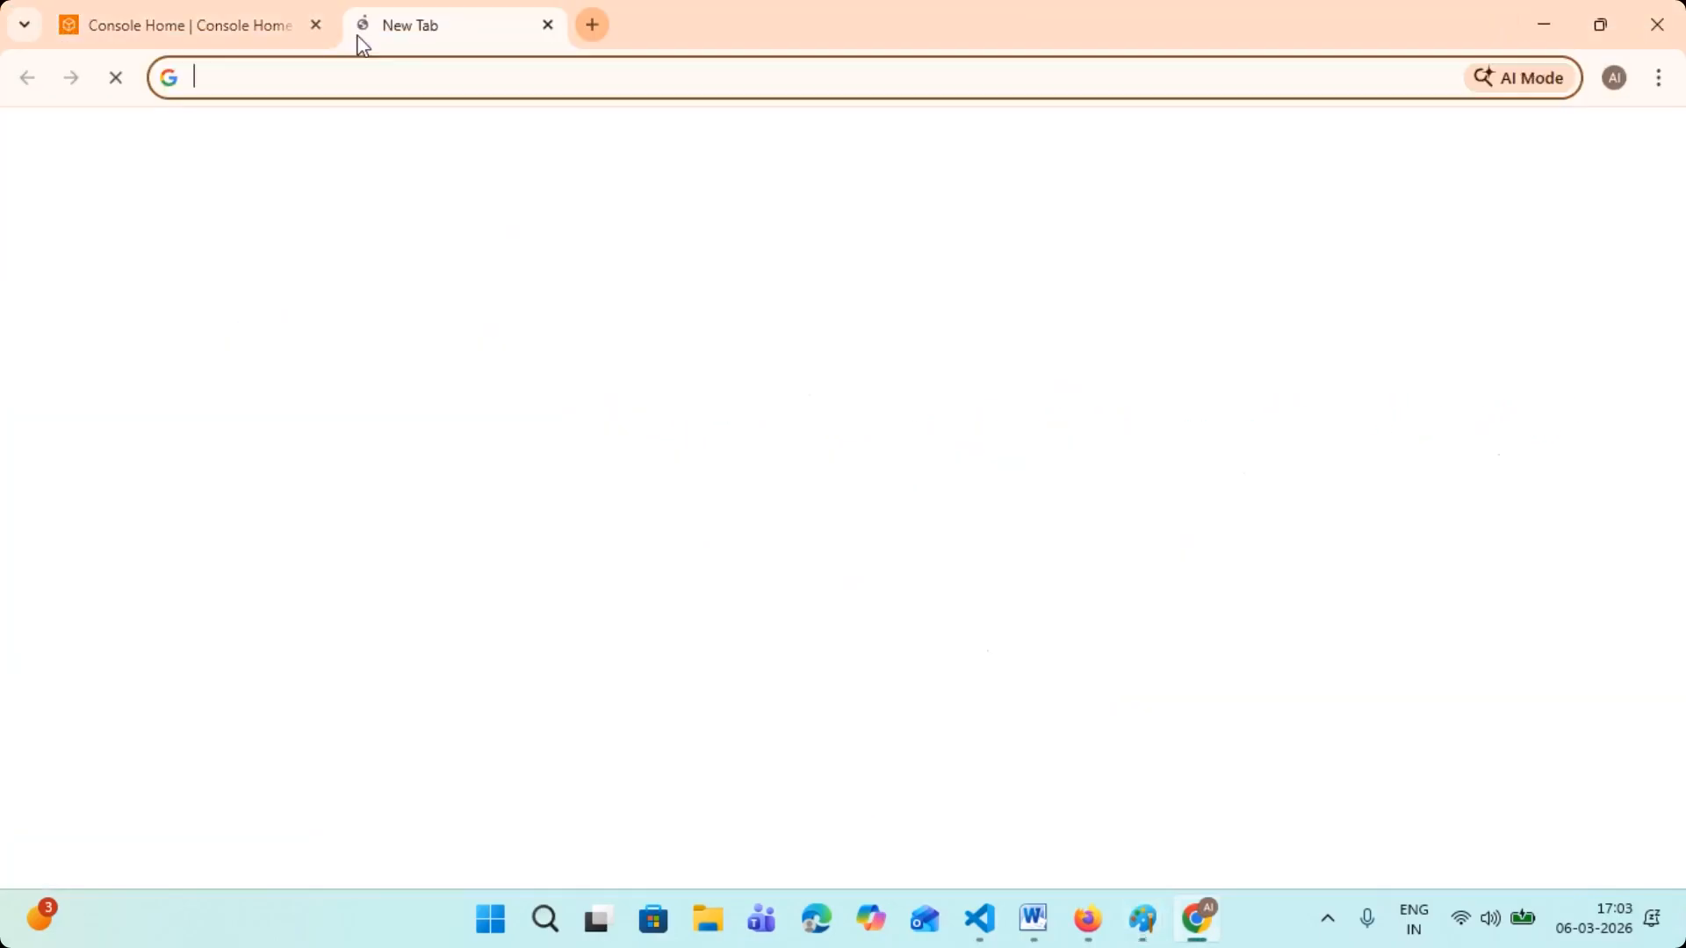
pyautogui.write('ipv')
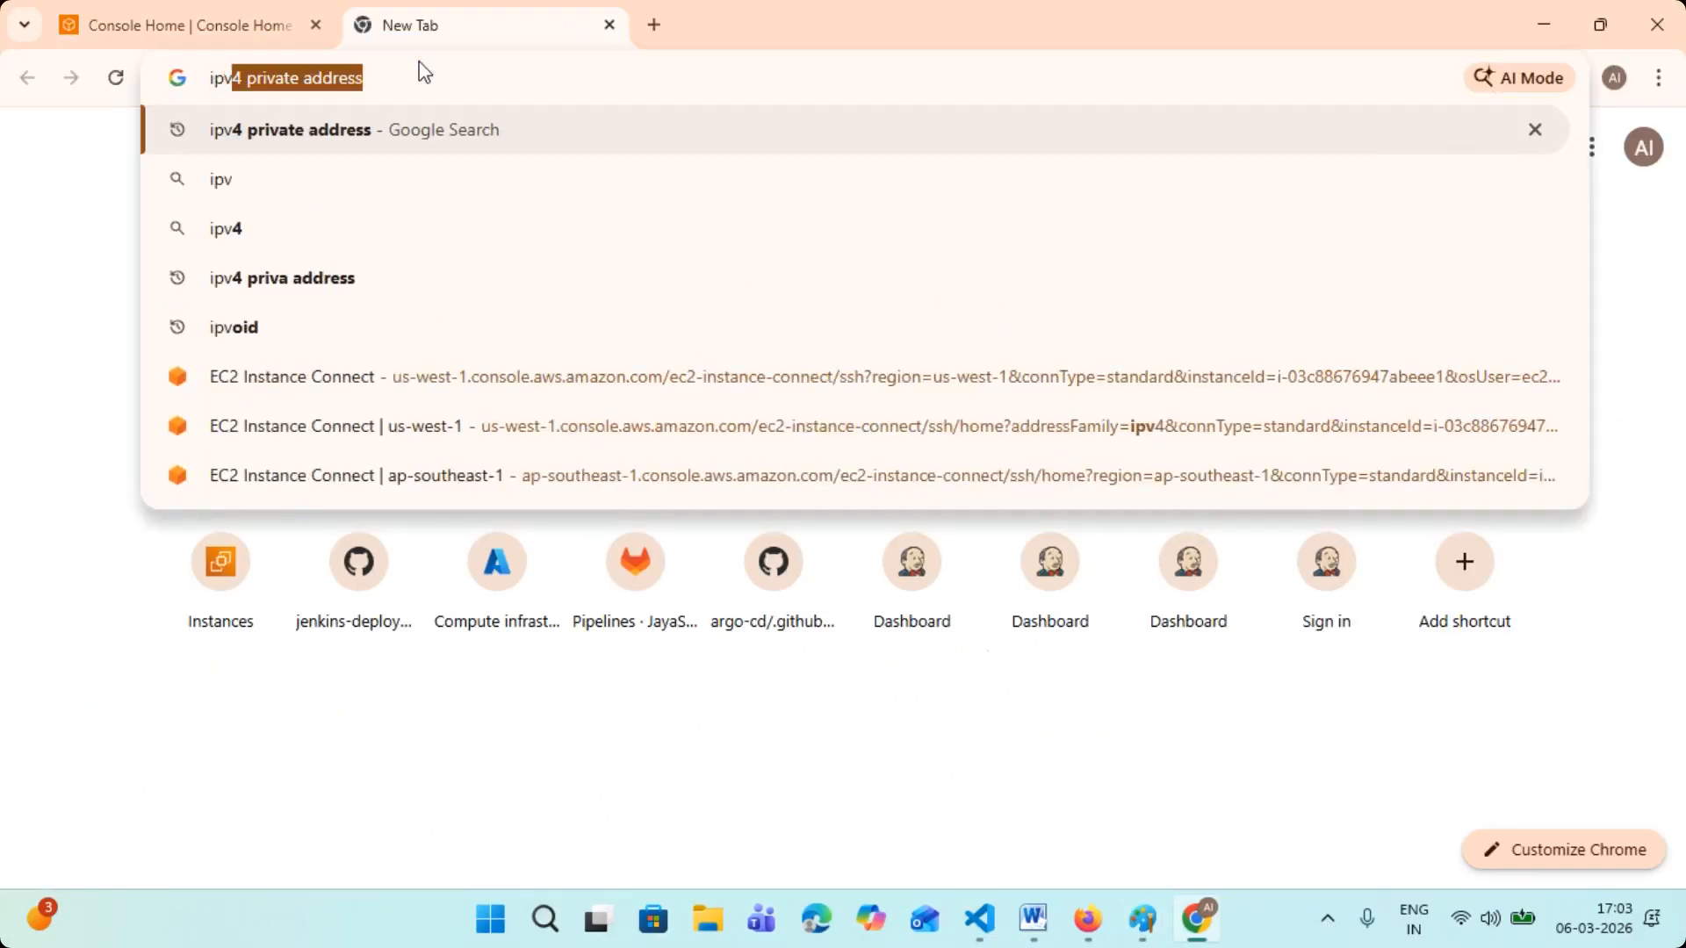
pyautogui.press('Return')
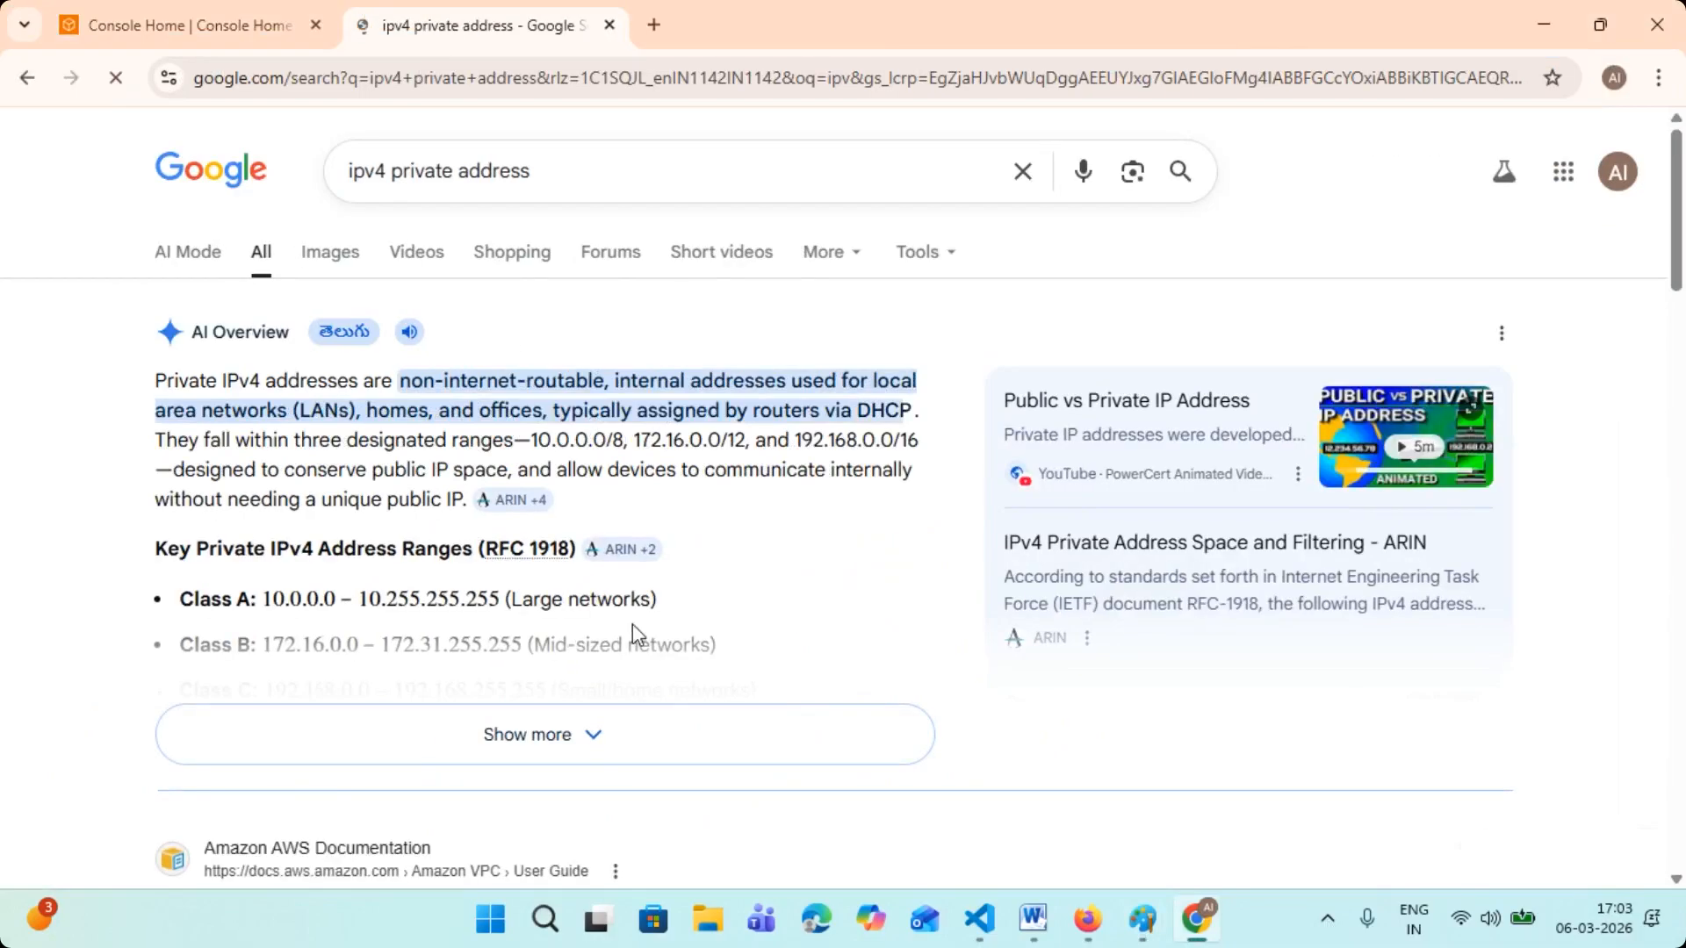
# - Expand the AI Overview and examine the Class A, Class B and Class C private IPv4 address ranges
pyautogui.click(575, 748)
pyautogui.scroll(-1, 553, 591)
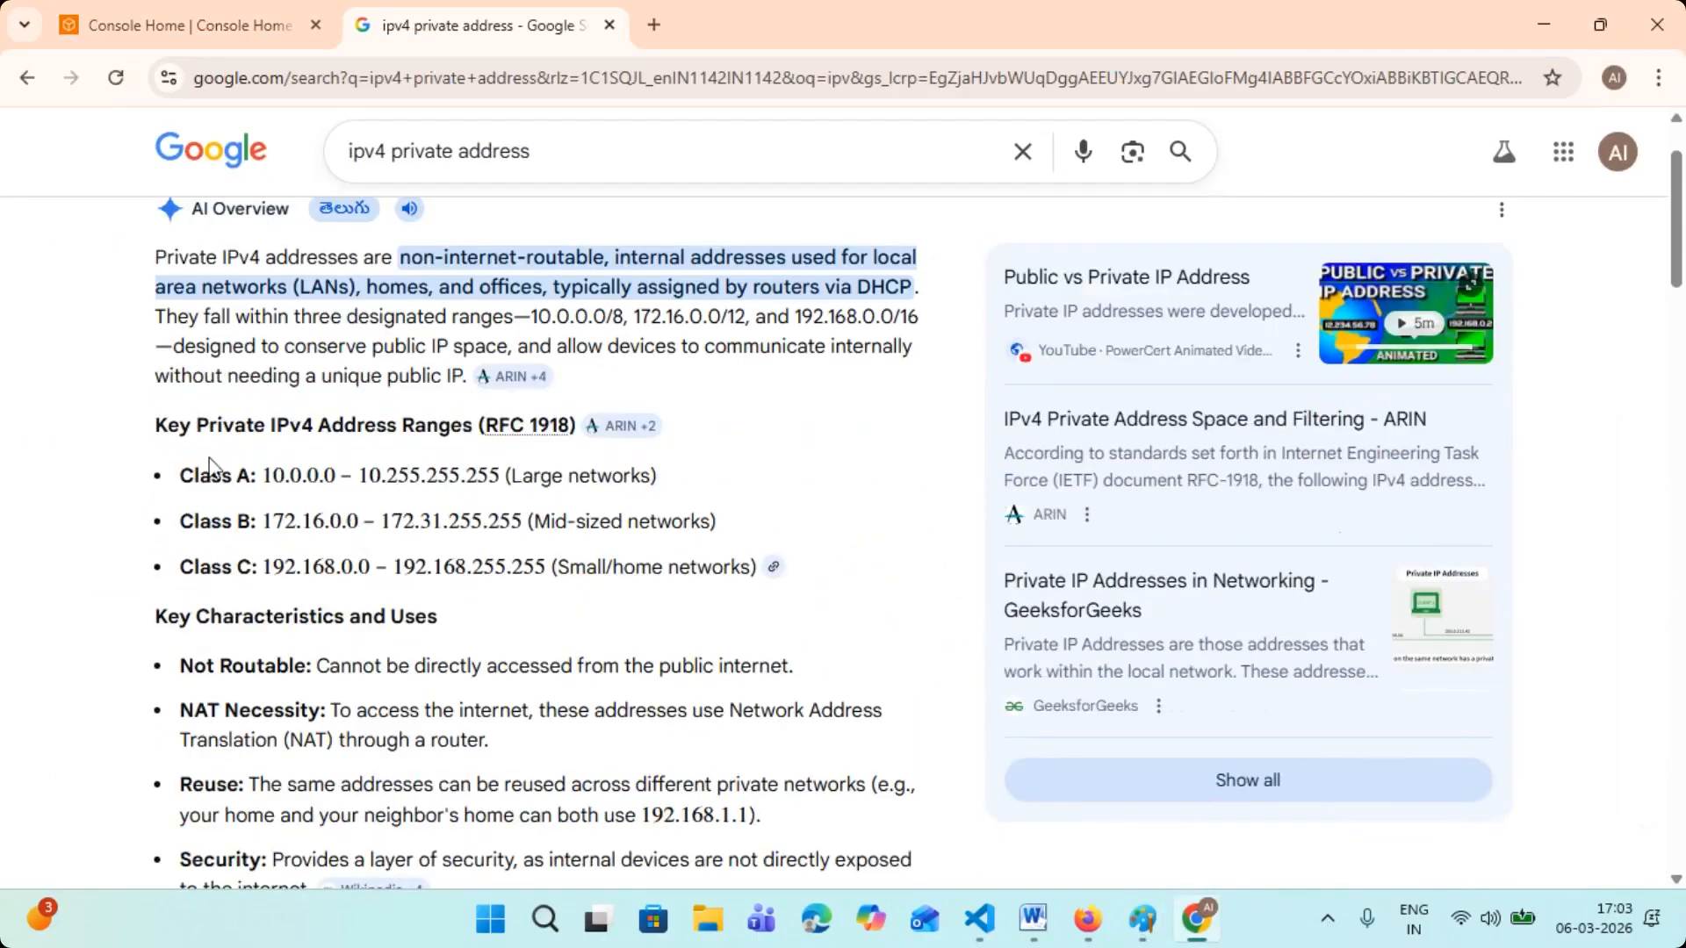
pyautogui.moveTo(200, 428); pyautogui.dragTo(472, 428)
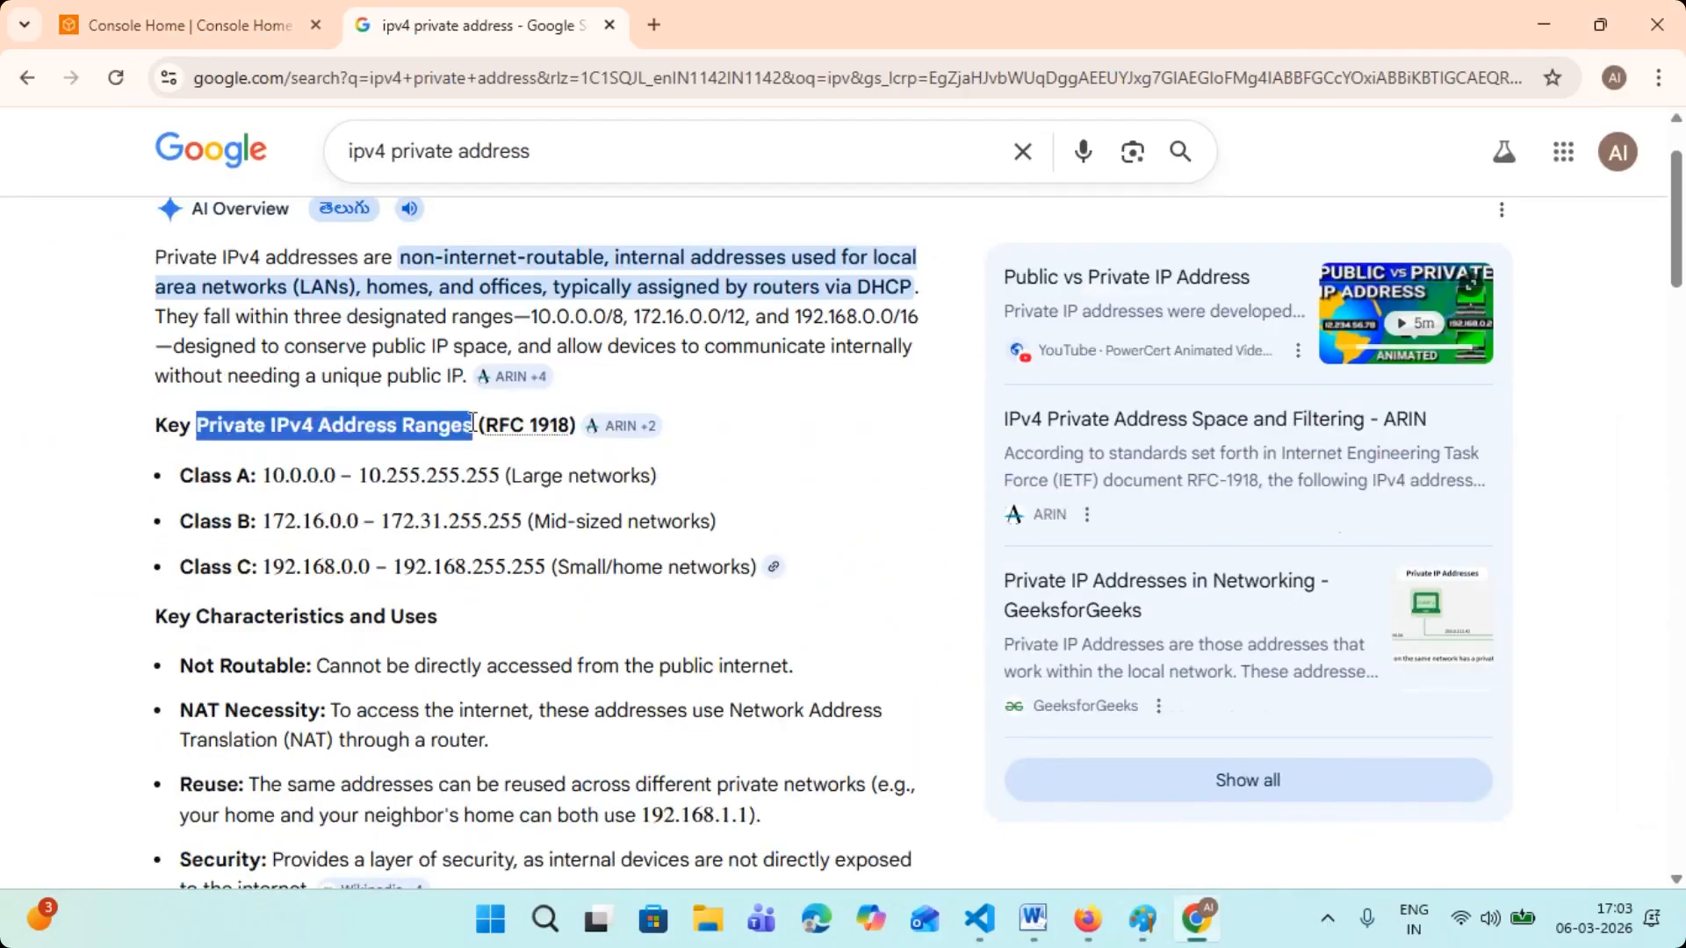
pyautogui.moveTo(195, 476); pyautogui.dragTo(264, 481)
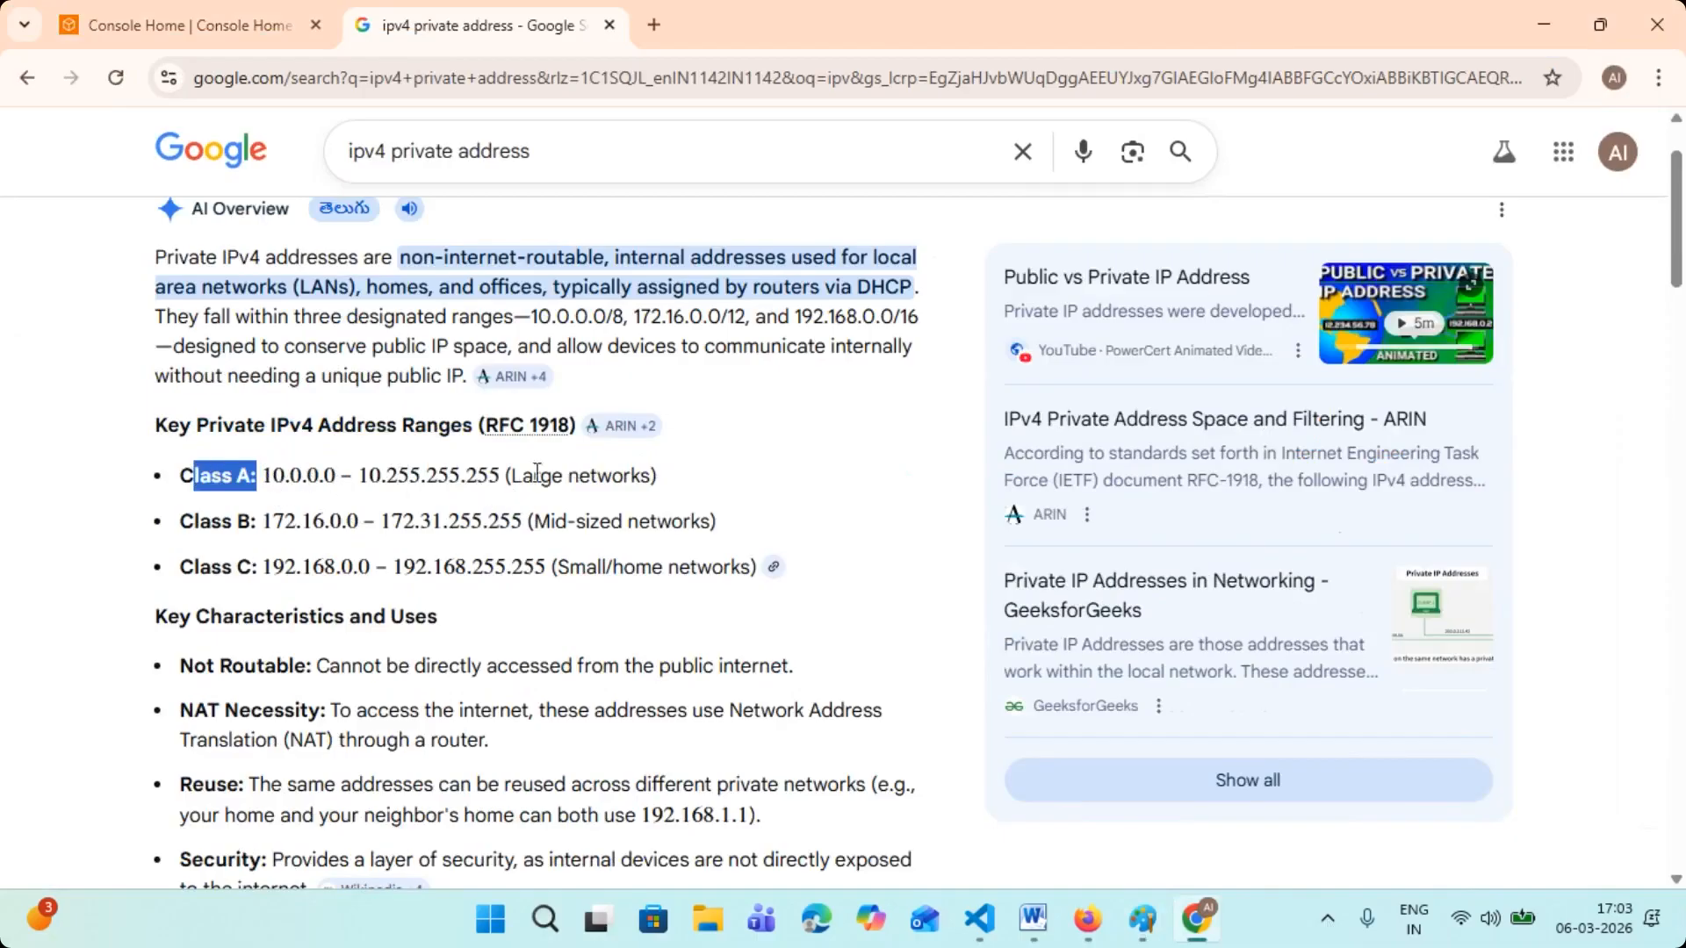
pyautogui.moveTo(512, 475); pyautogui.dragTo(660, 475)
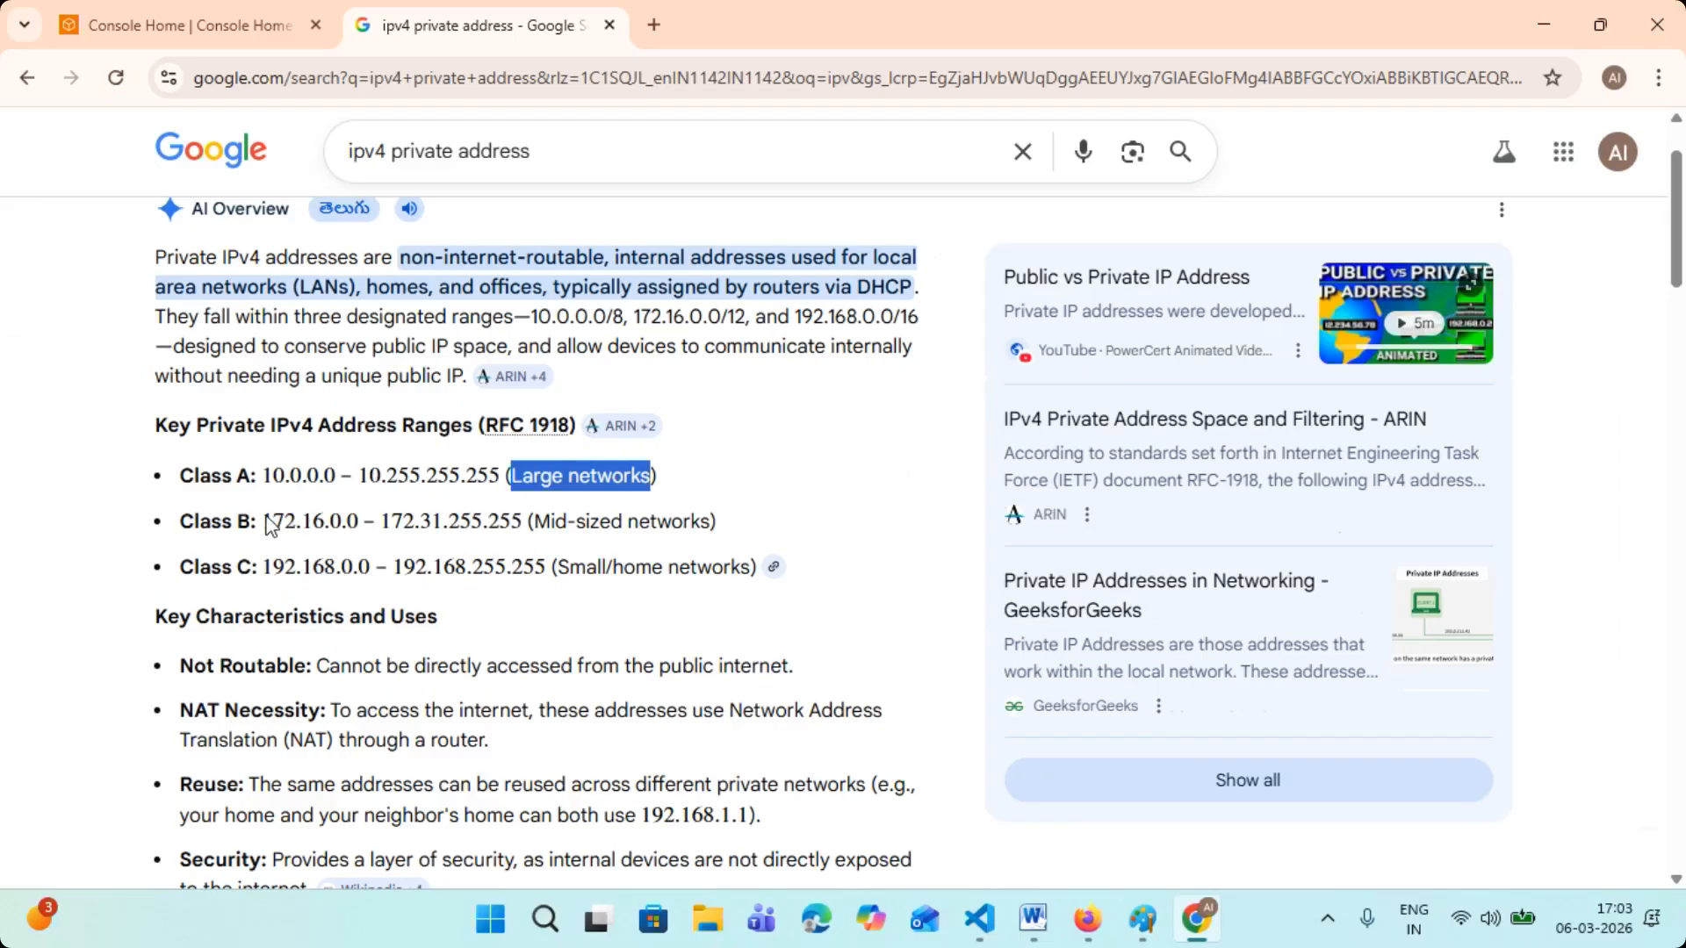
pyautogui.moveTo(251, 524); pyautogui.dragTo(416, 586)
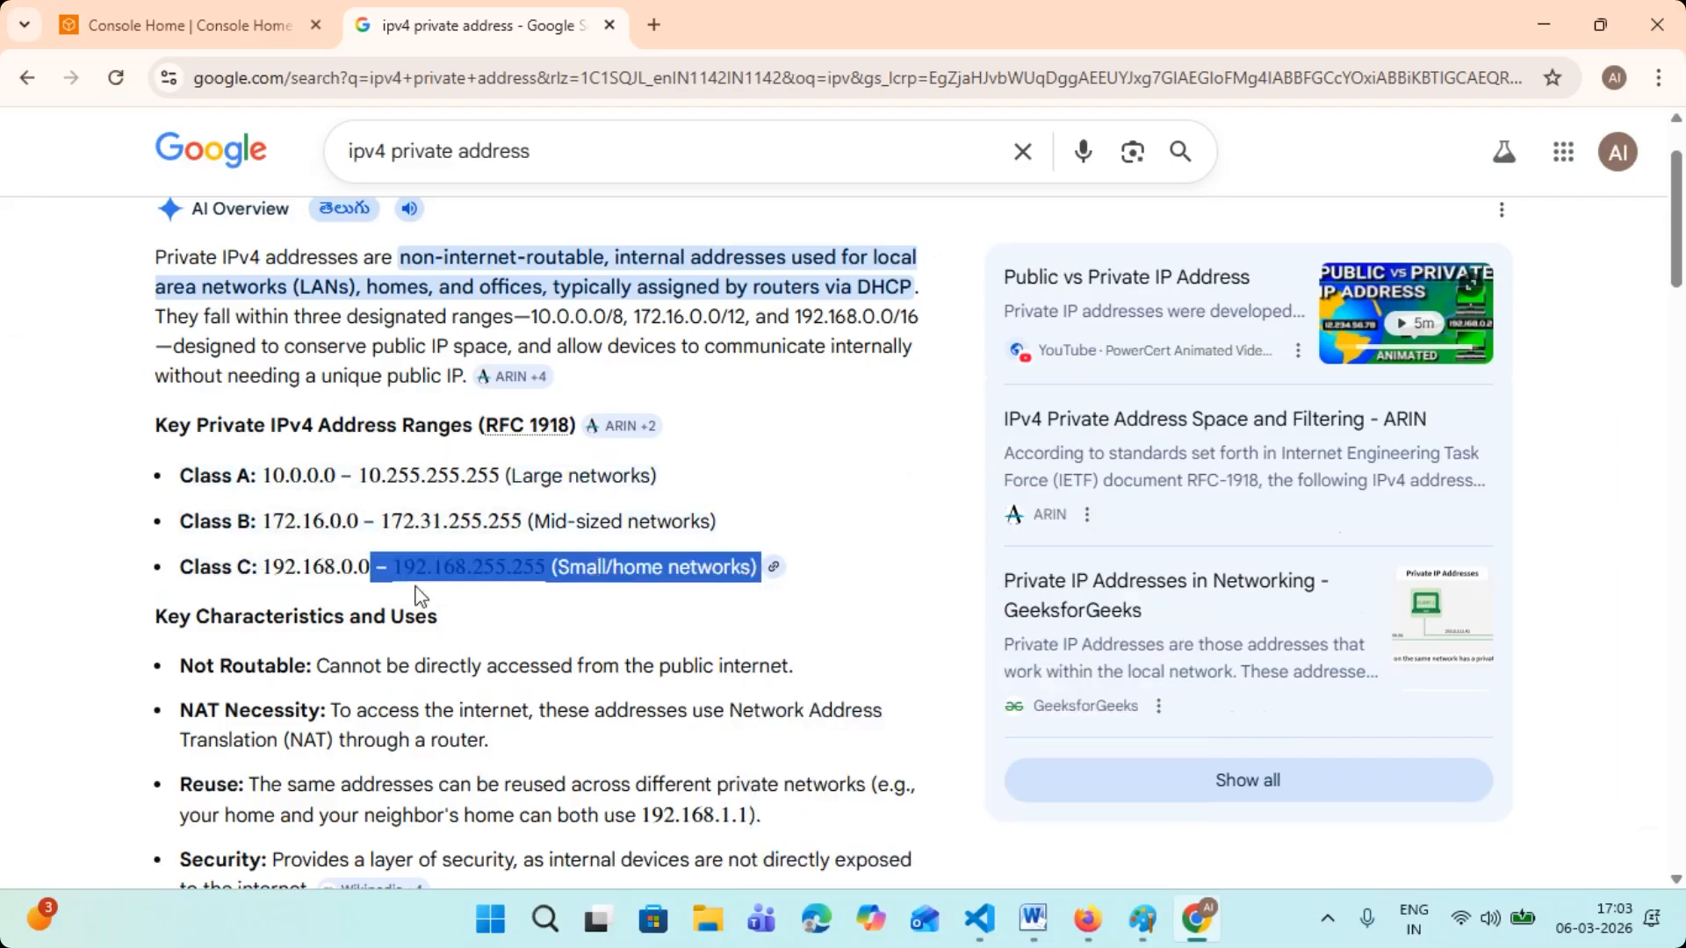
pyautogui.click(423, 588)
pyautogui.moveTo(183, 564); pyautogui.dragTo(545, 579)
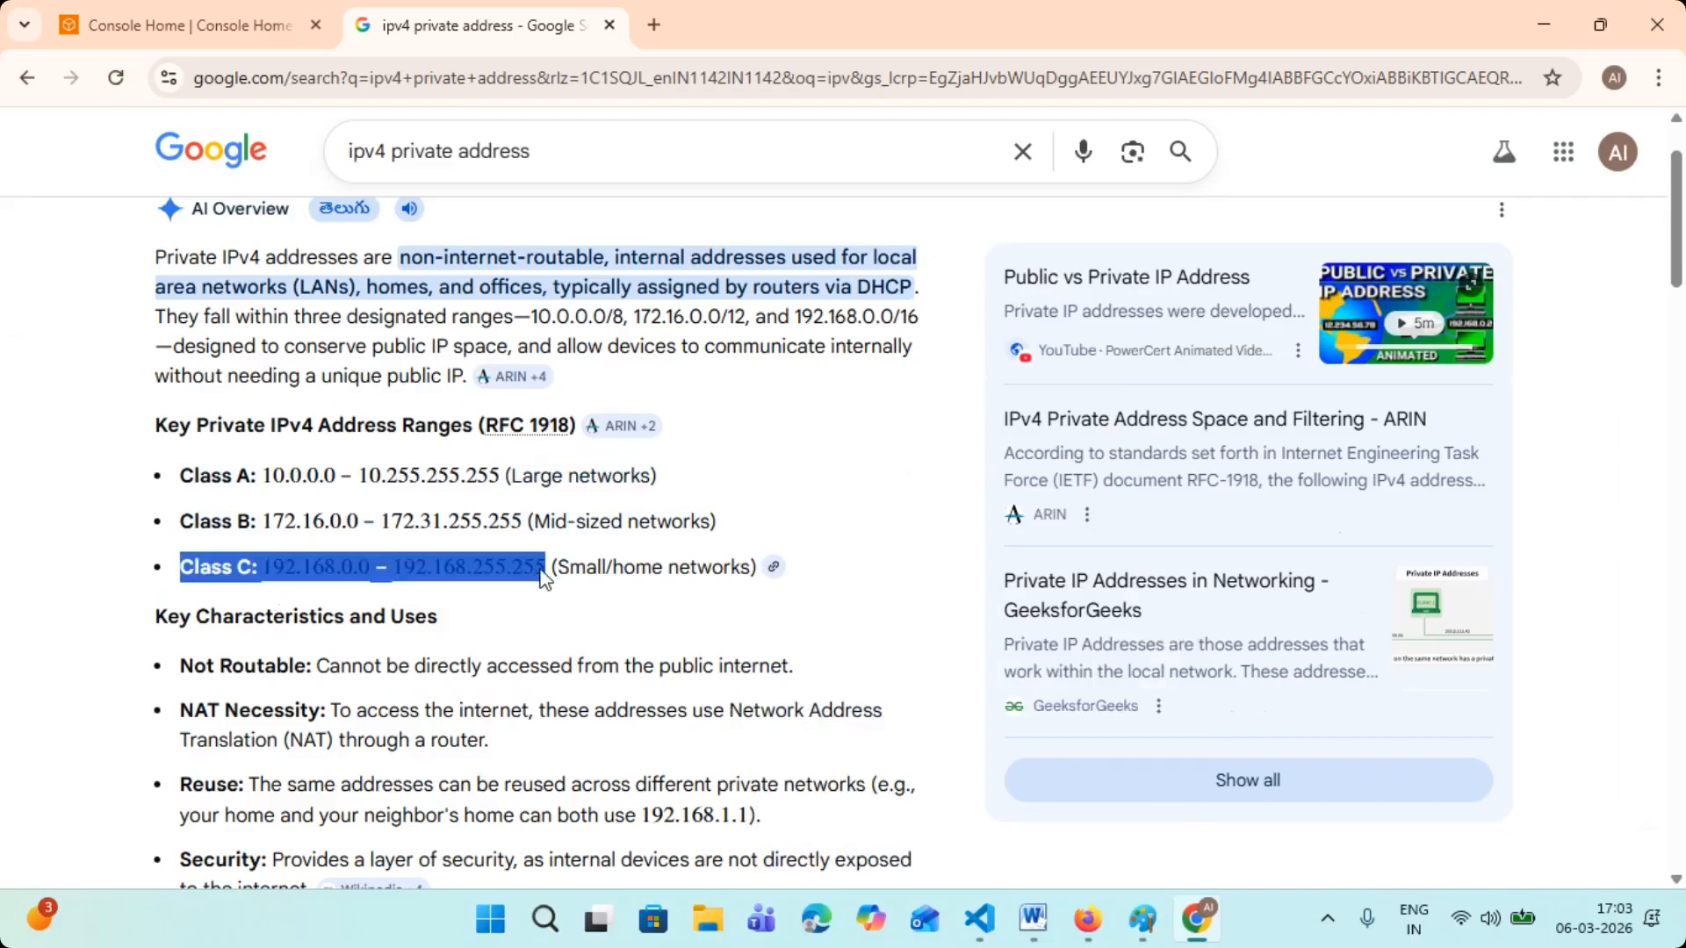
pyautogui.click(548, 614)
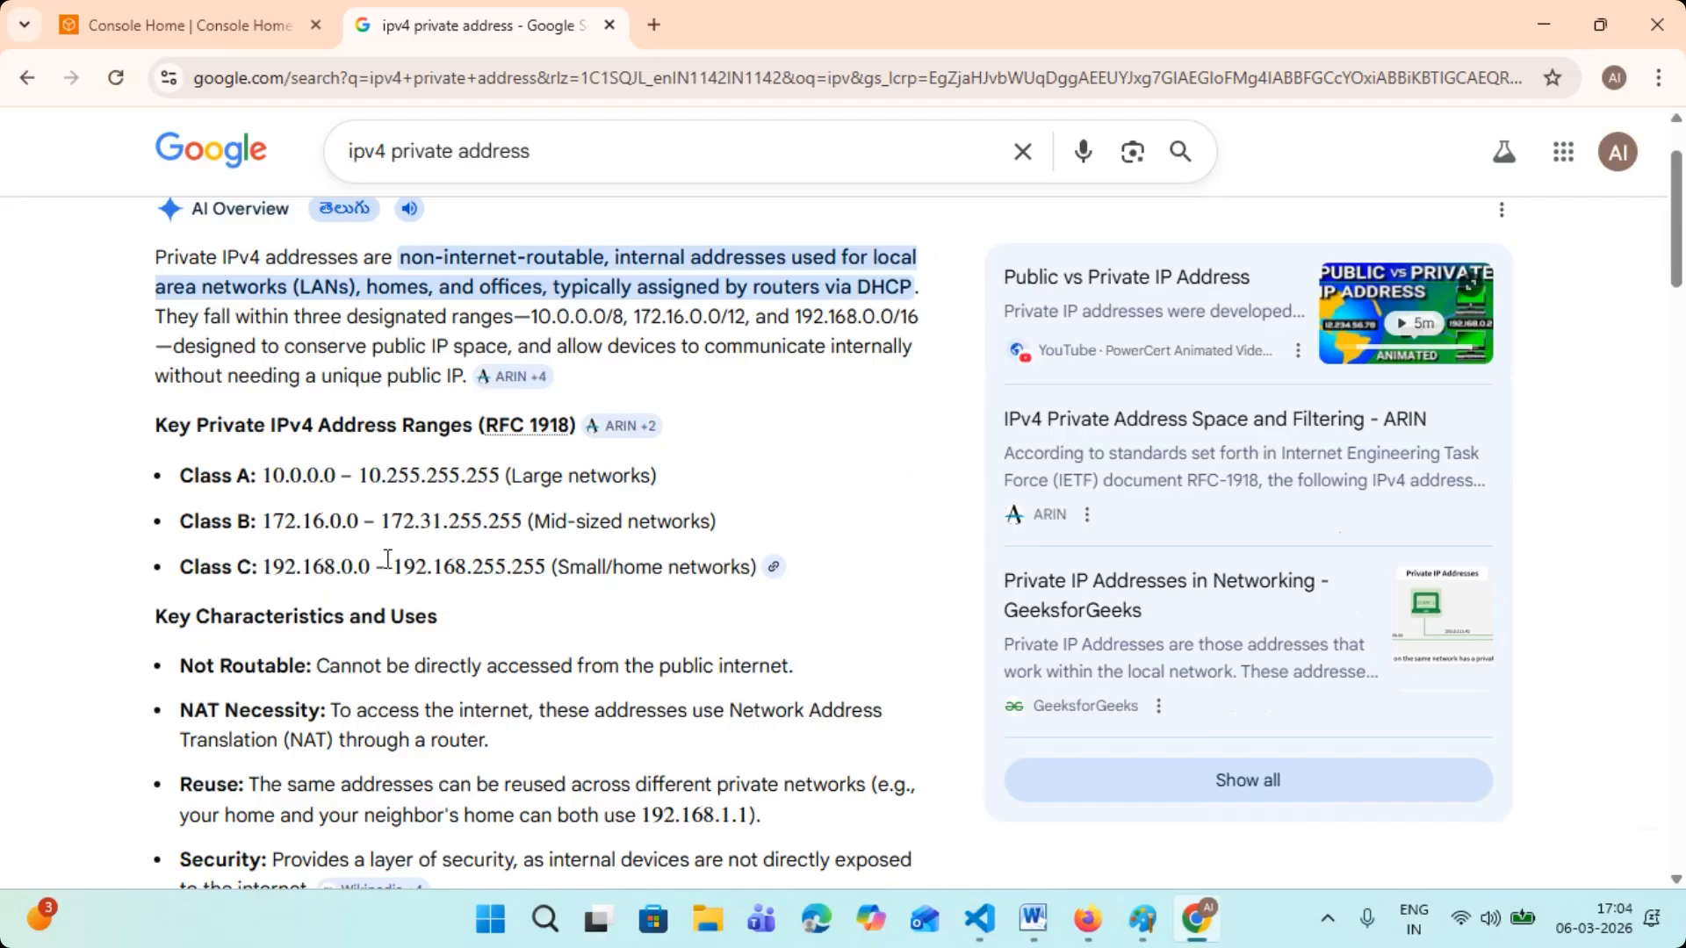
# - Copy the three-line list of Class A, B and C private IPv4 ranges from the AI Overview
pyautogui.scroll(-3, 387, 559)
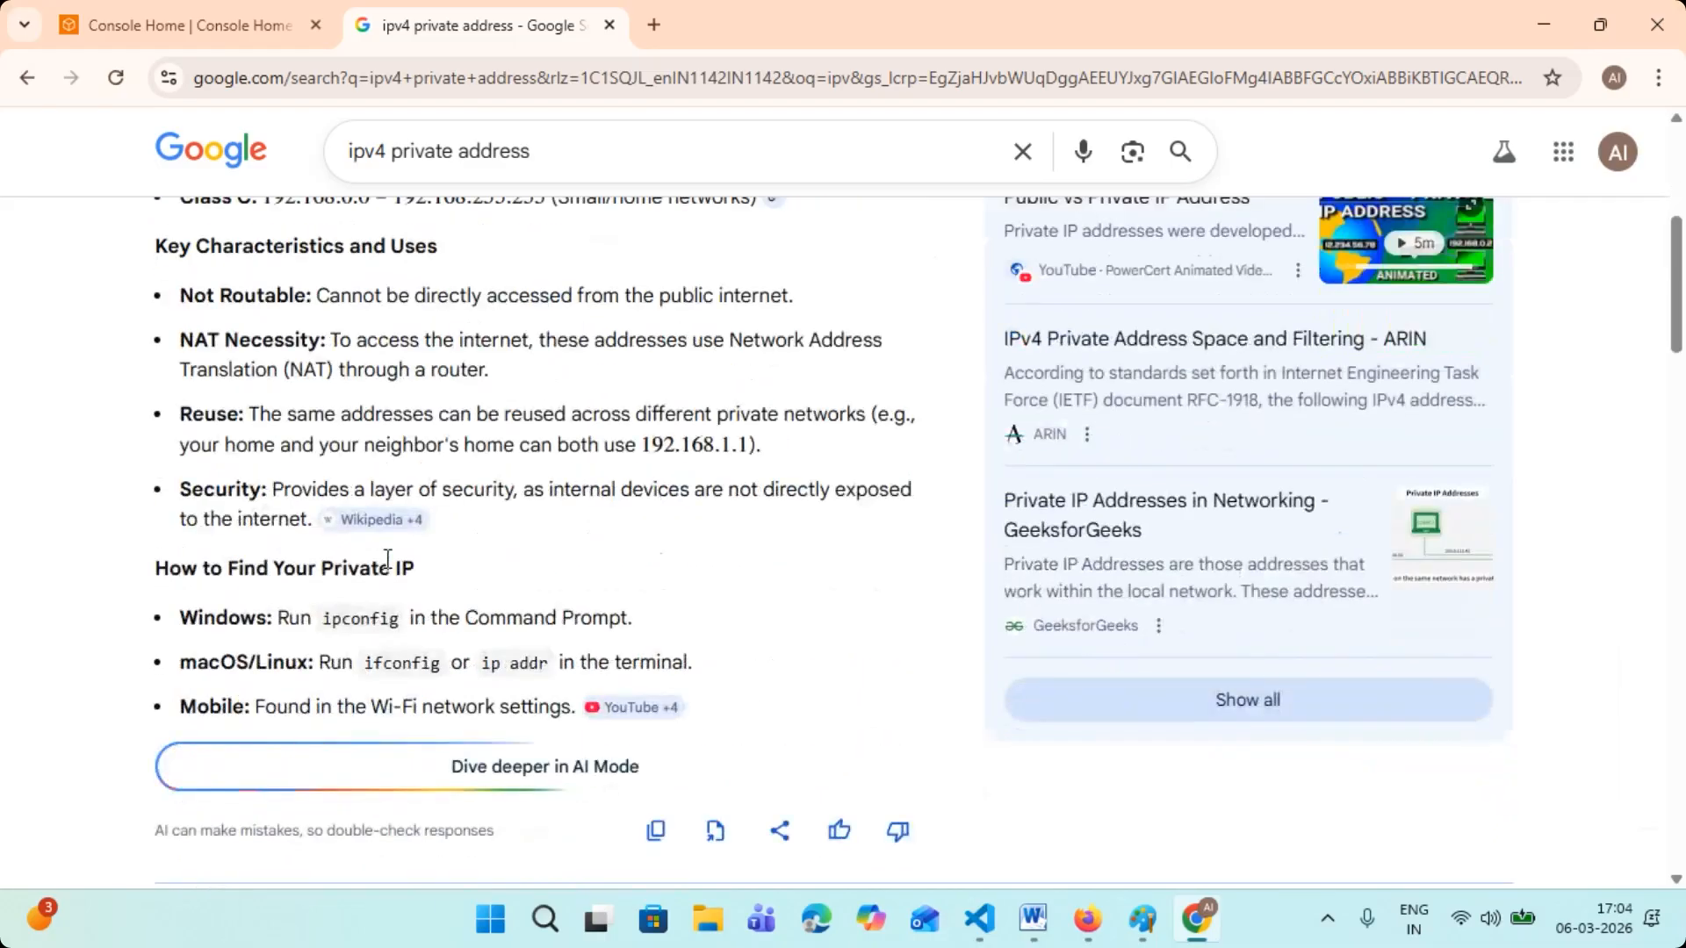
pyautogui.scroll(2, 387, 559)
pyautogui.moveTo(182, 351); pyautogui.dragTo(755, 444)
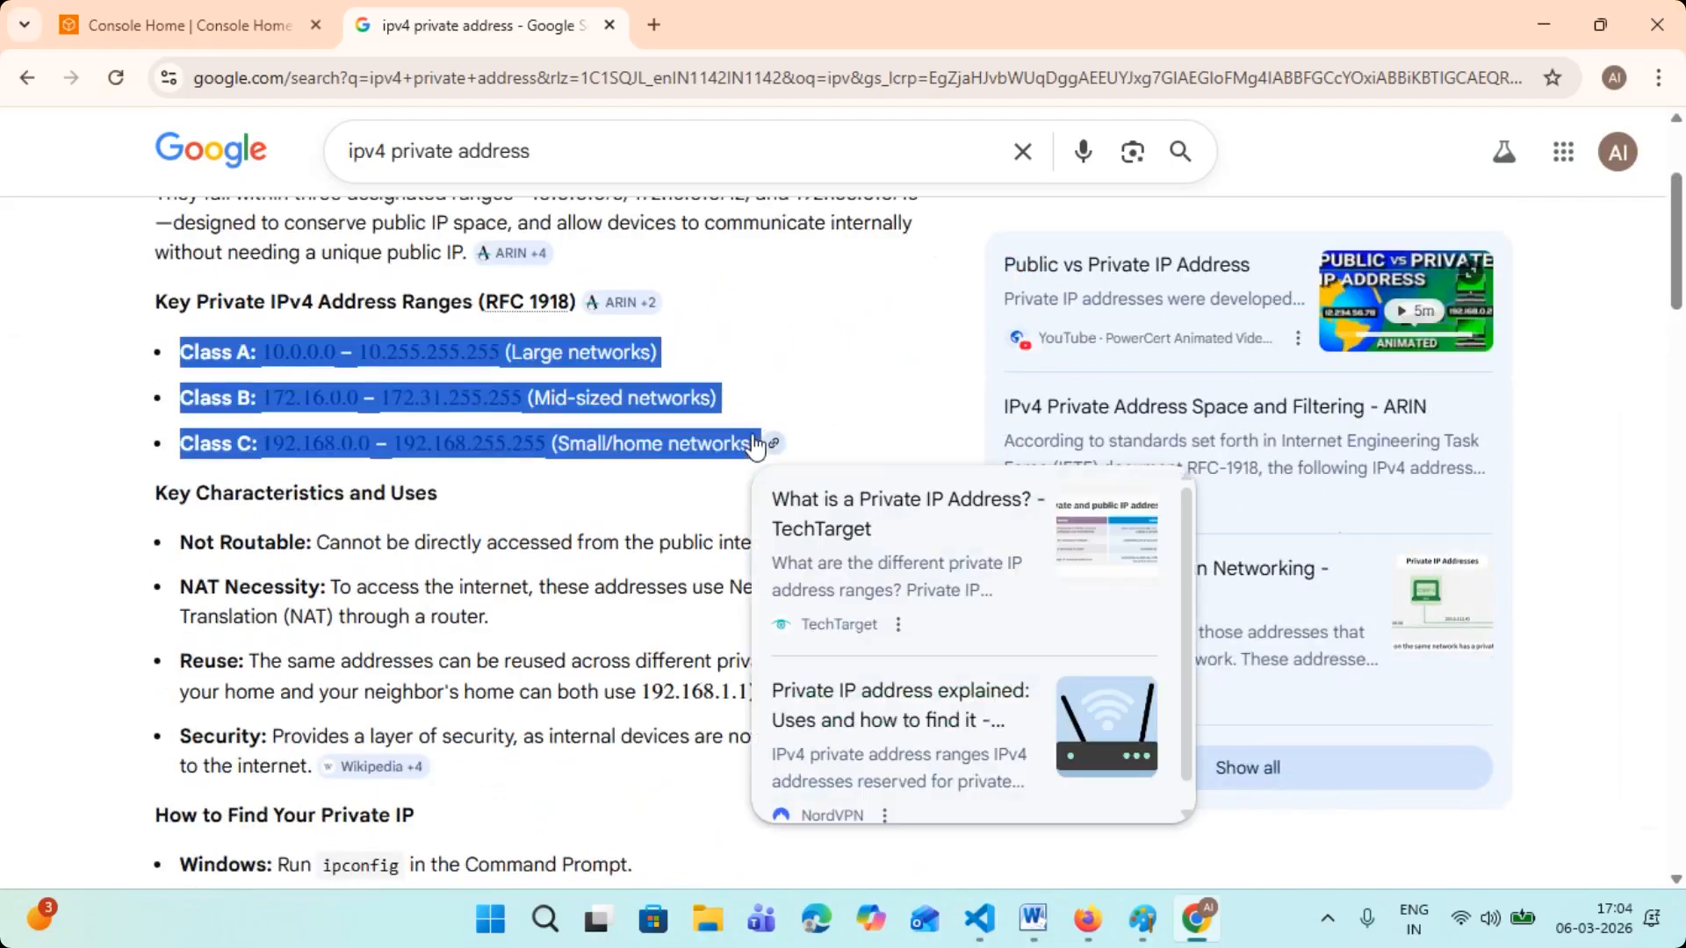
pyautogui.rightClick(303, 356)
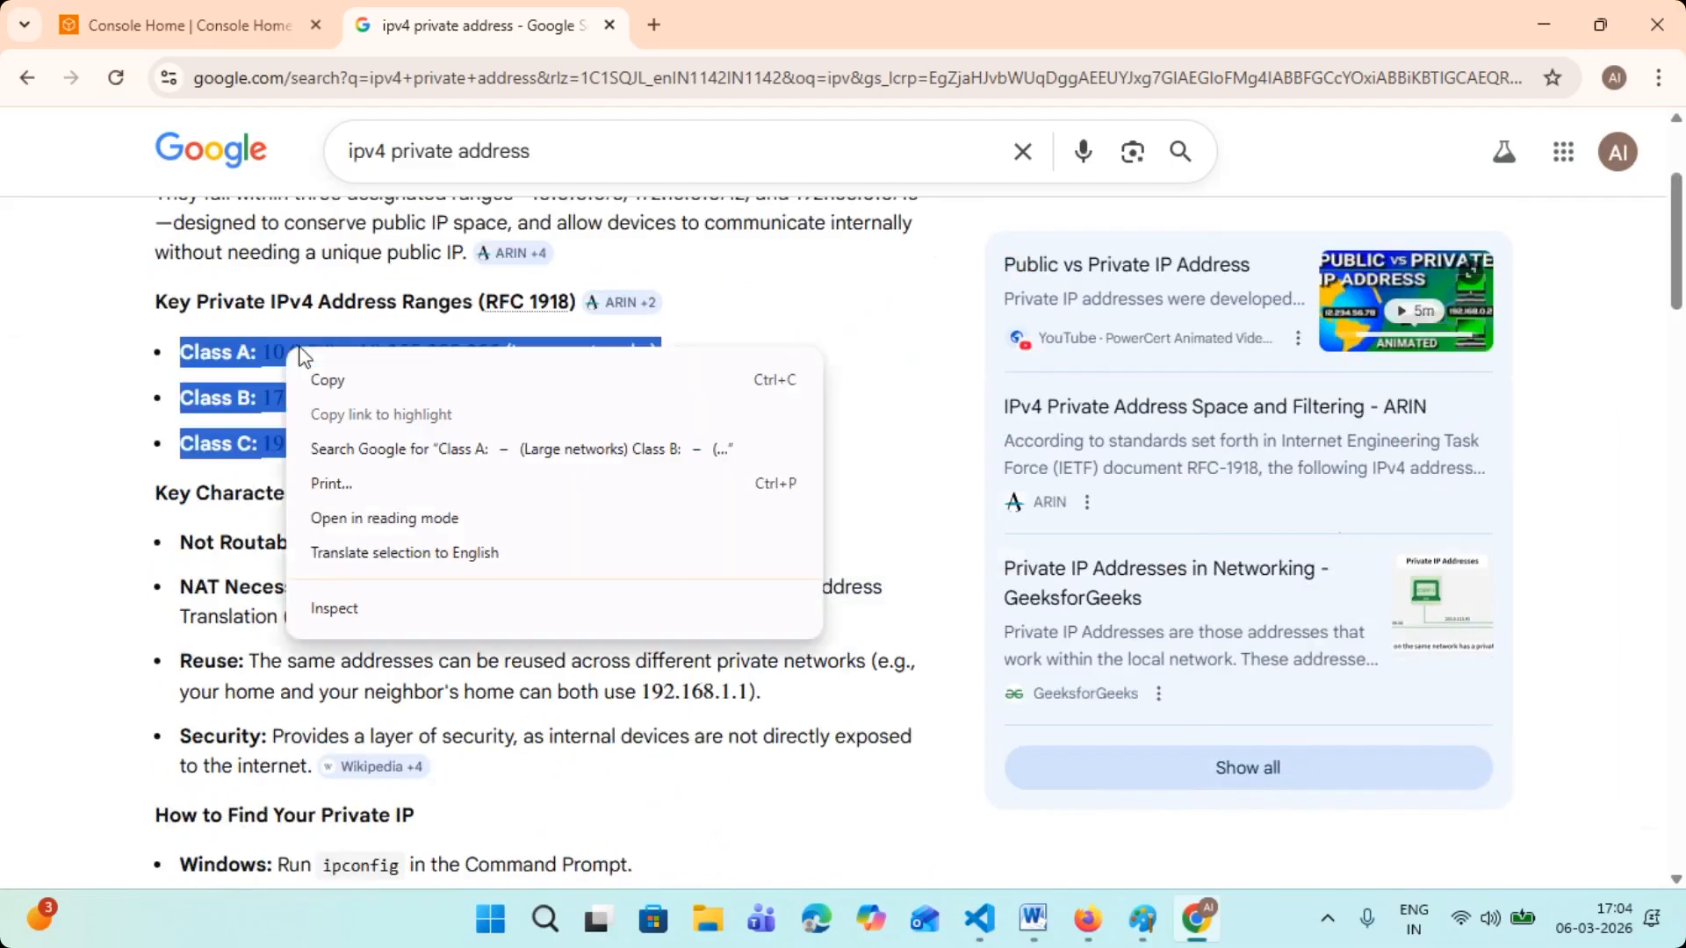
pyautogui.click(331, 377)
pyautogui.click(794, 324)
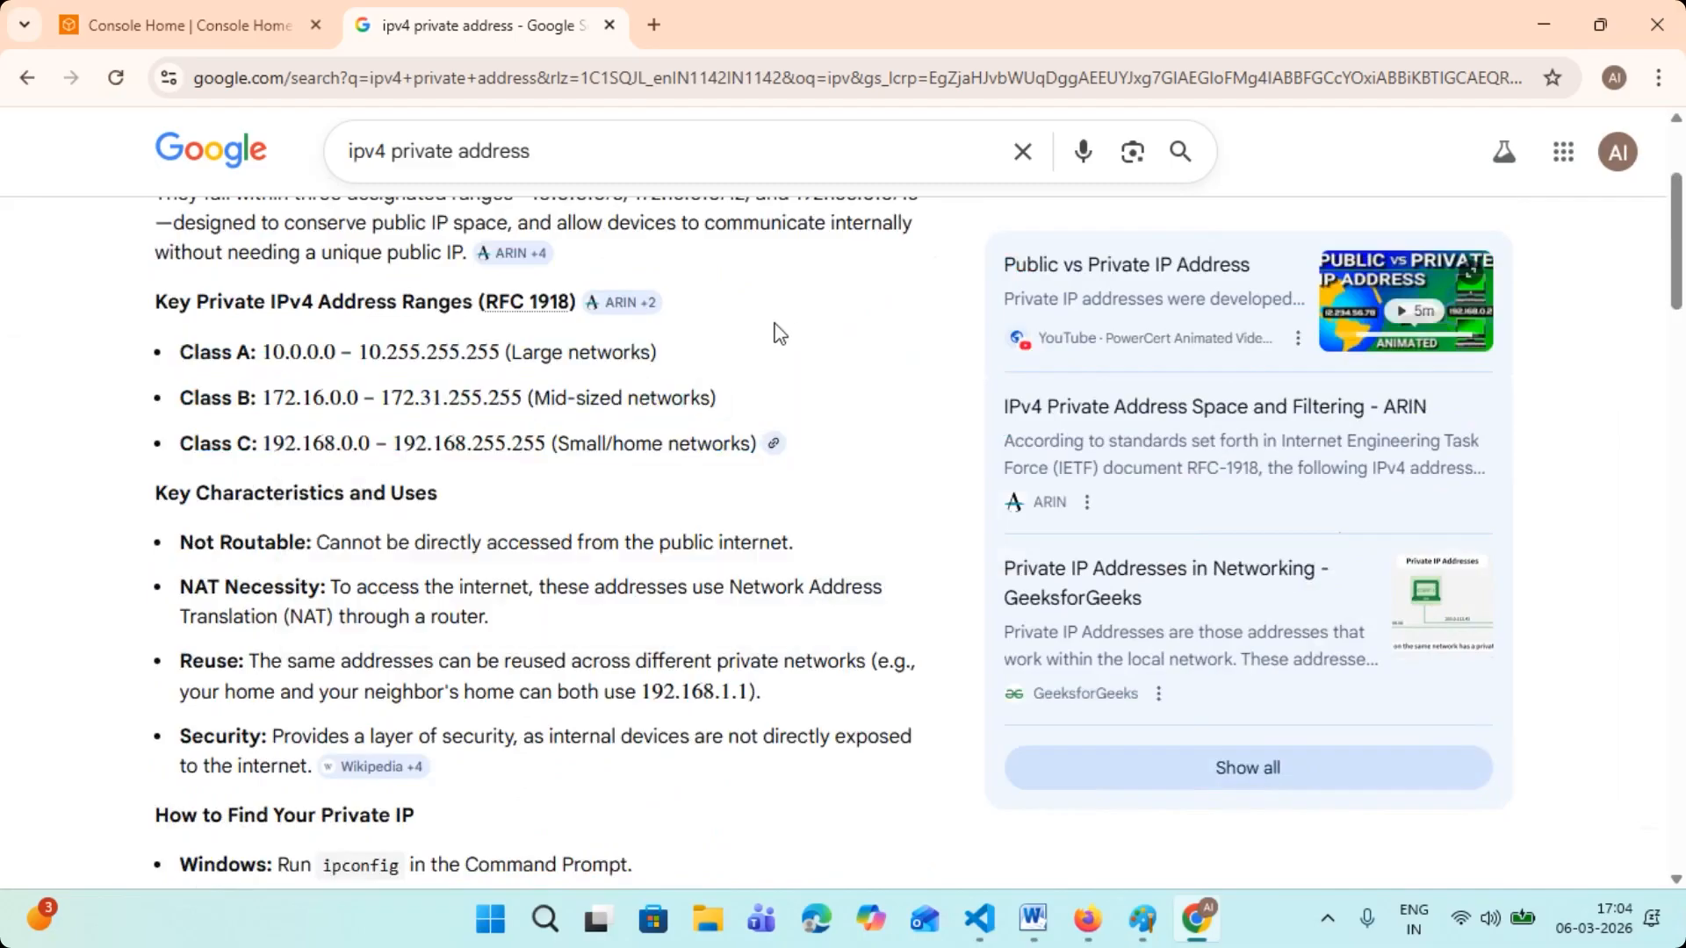
# - Switch to the AWS Console Home tab, leave the open Amazon Q conversation and close the Amazon Q pane
pyautogui.click(245, 34)
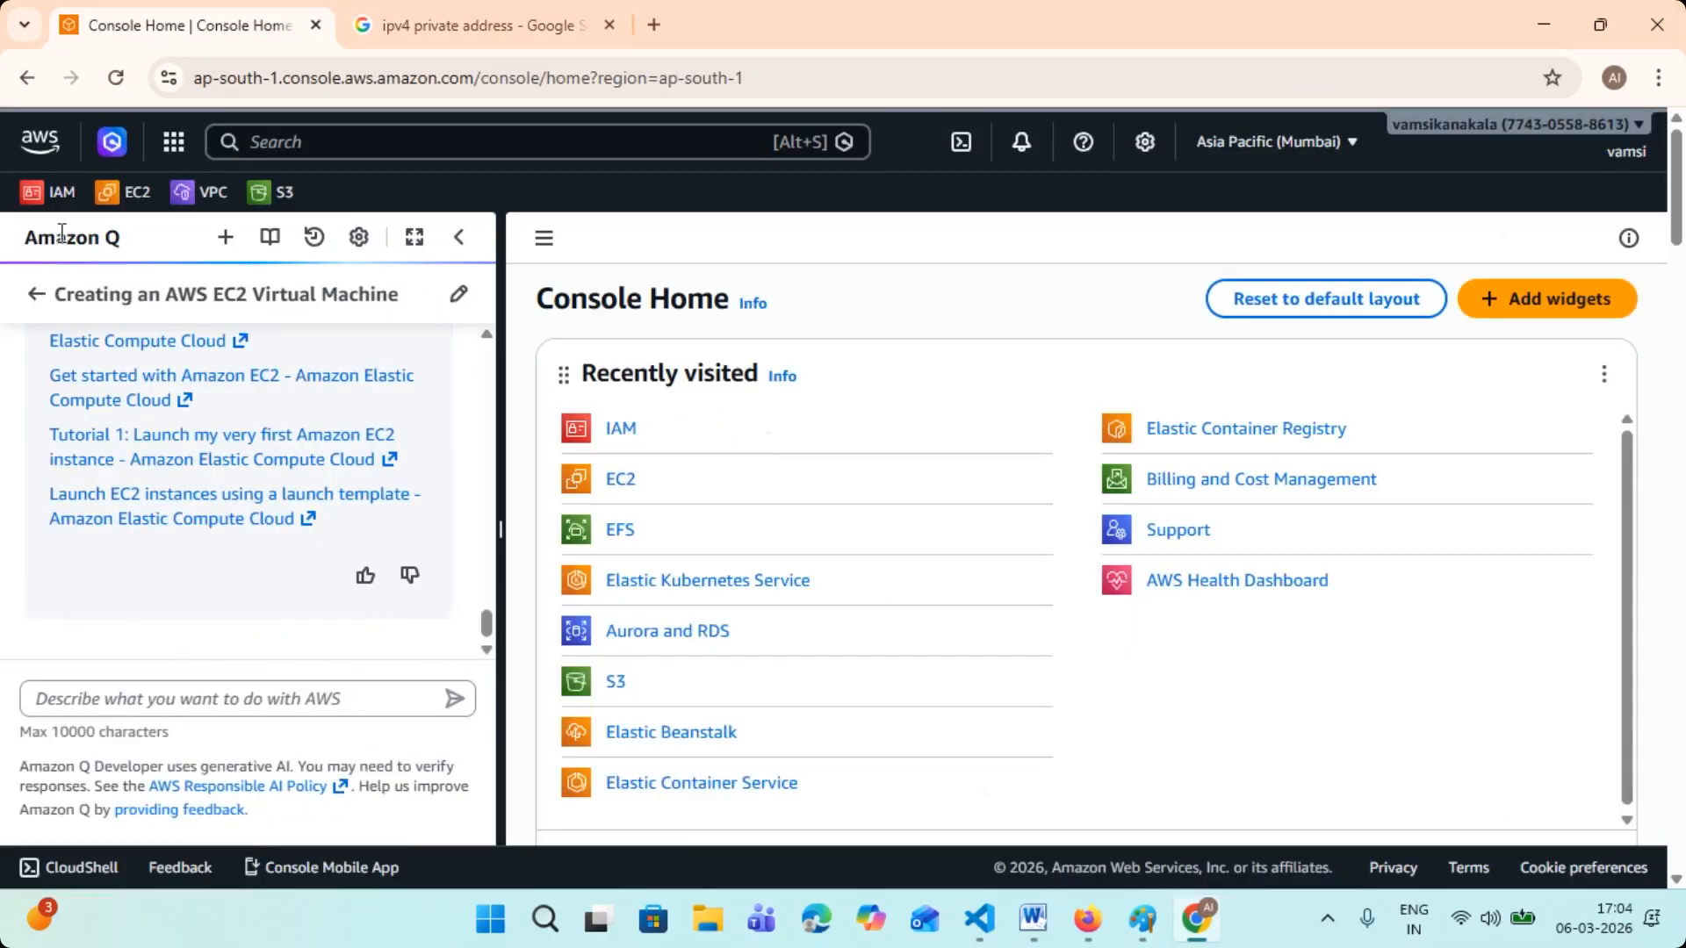
pyautogui.click(33, 298)
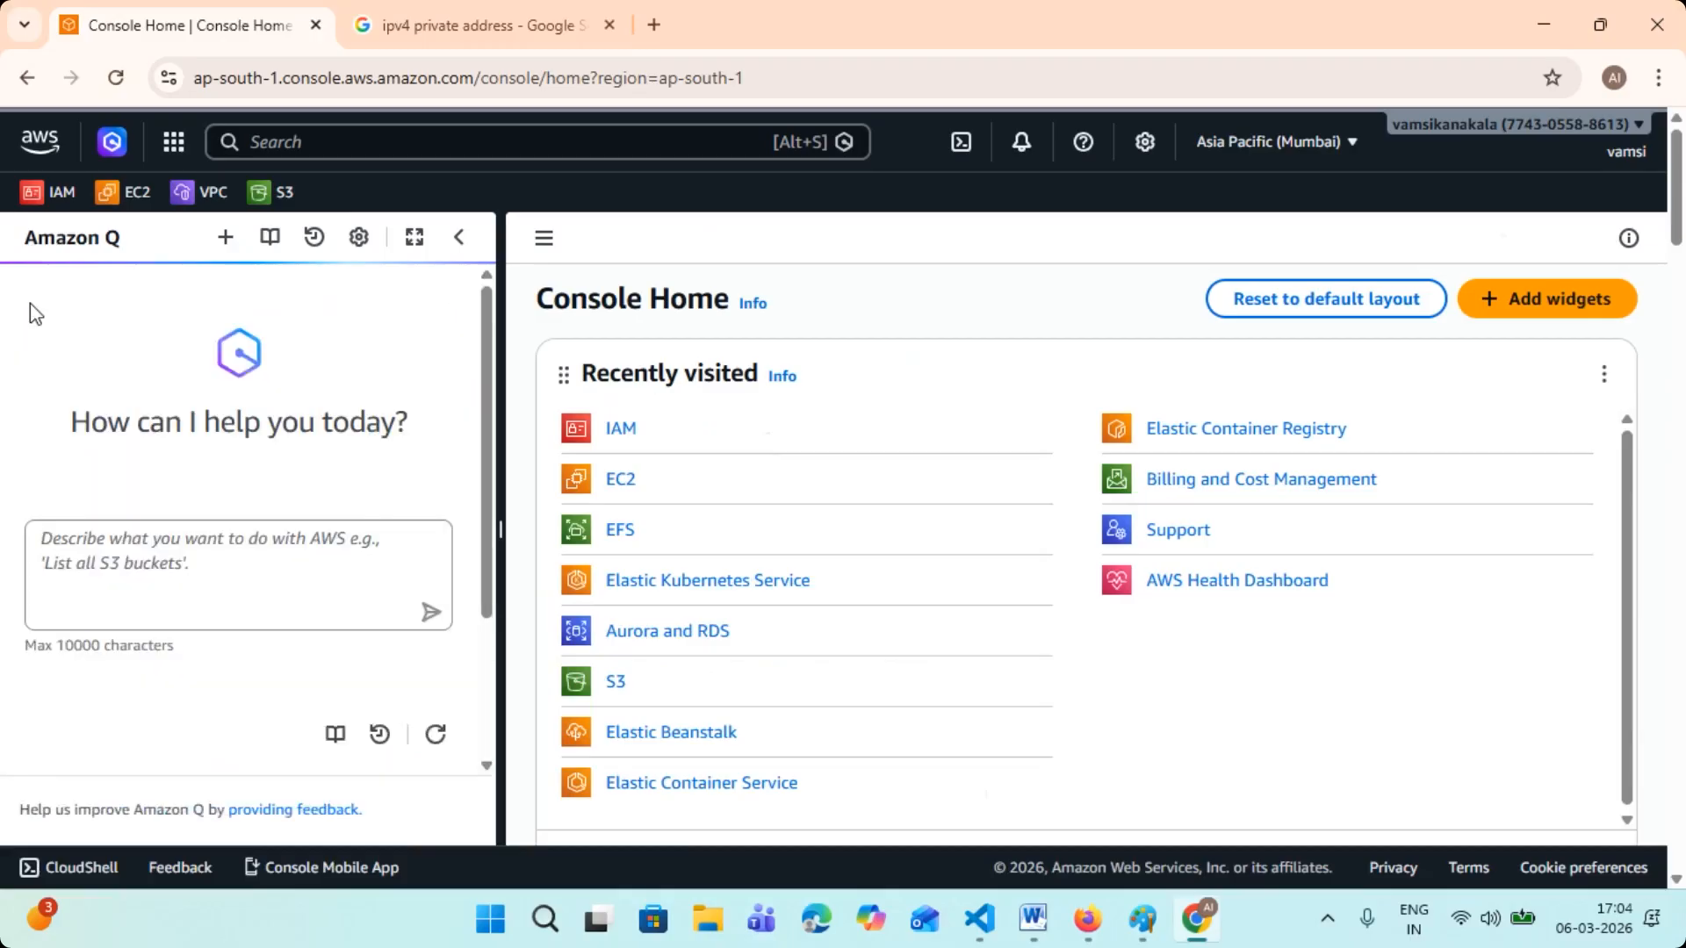
pyautogui.click(459, 239)
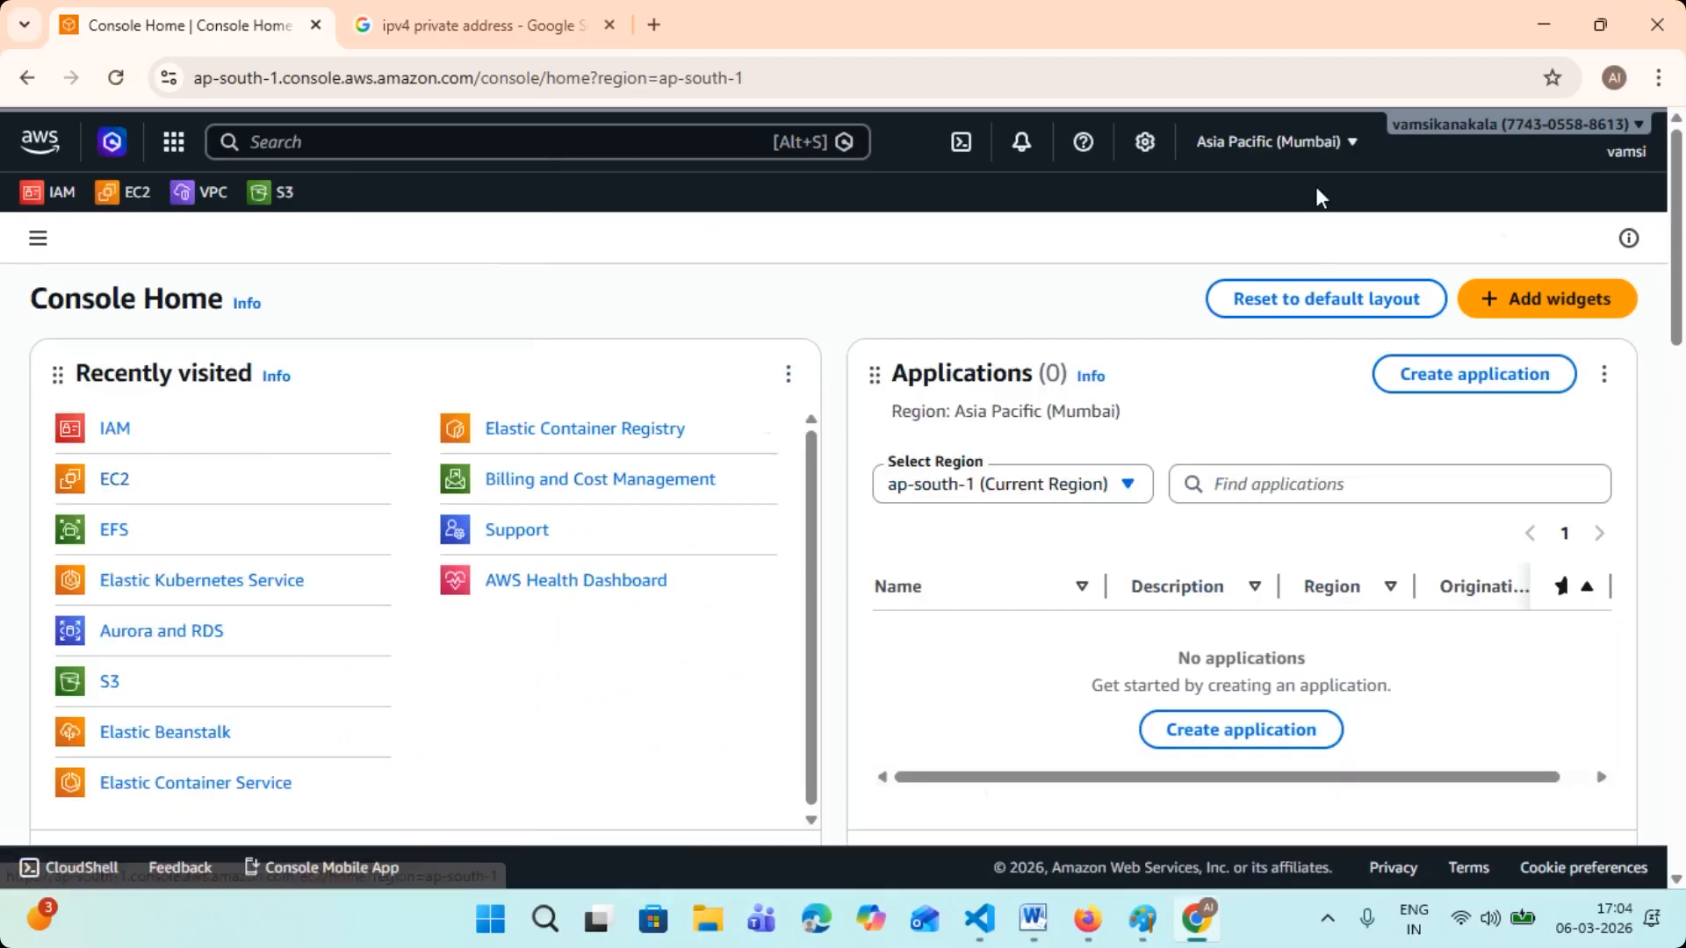
# - Look through the list of available AWS regions, from the United States to South America
pyautogui.click(1343, 146)
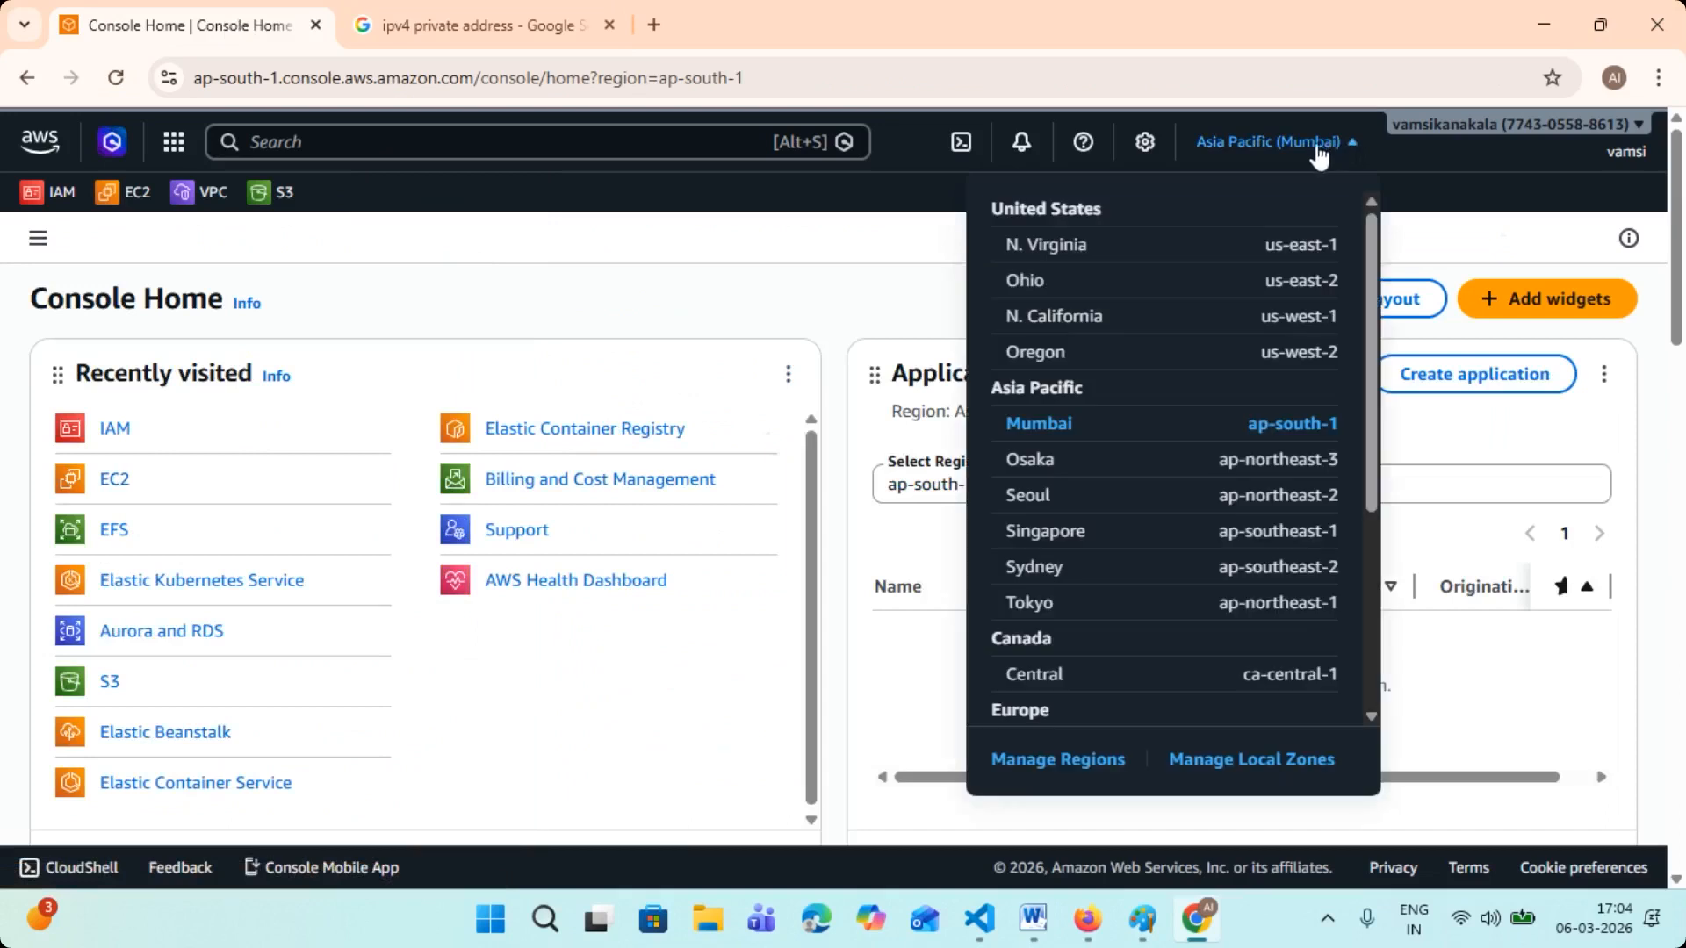
pyautogui.scroll(-4, 1122, 258)
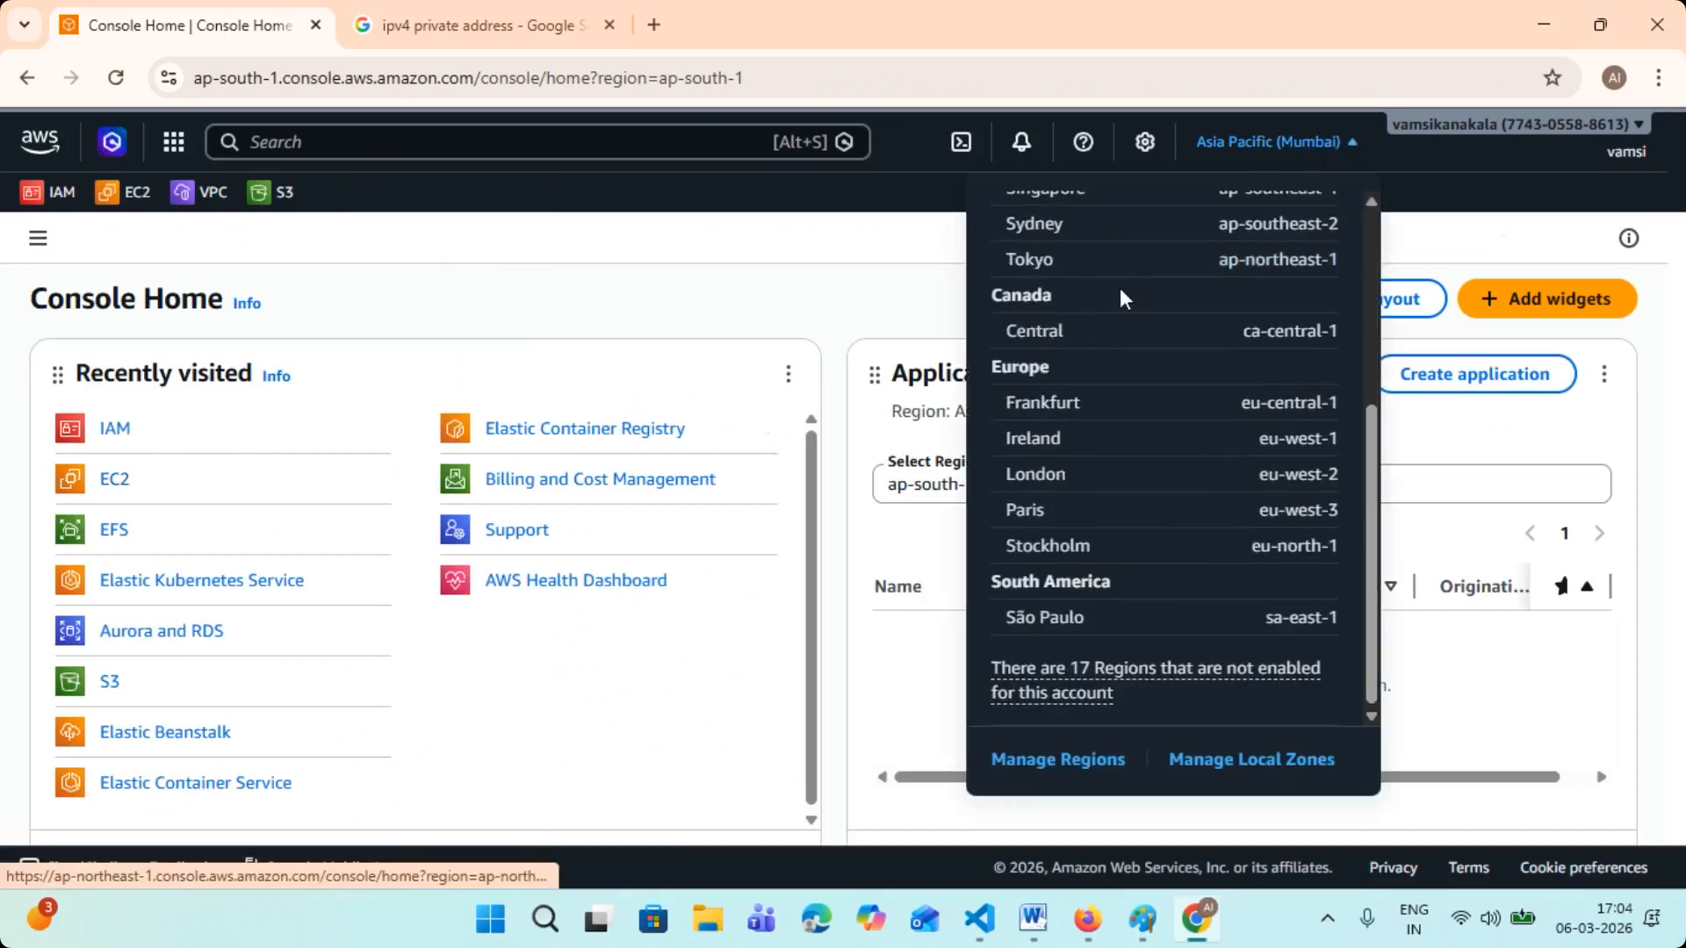
pyautogui.scroll(5, 1078, 626)
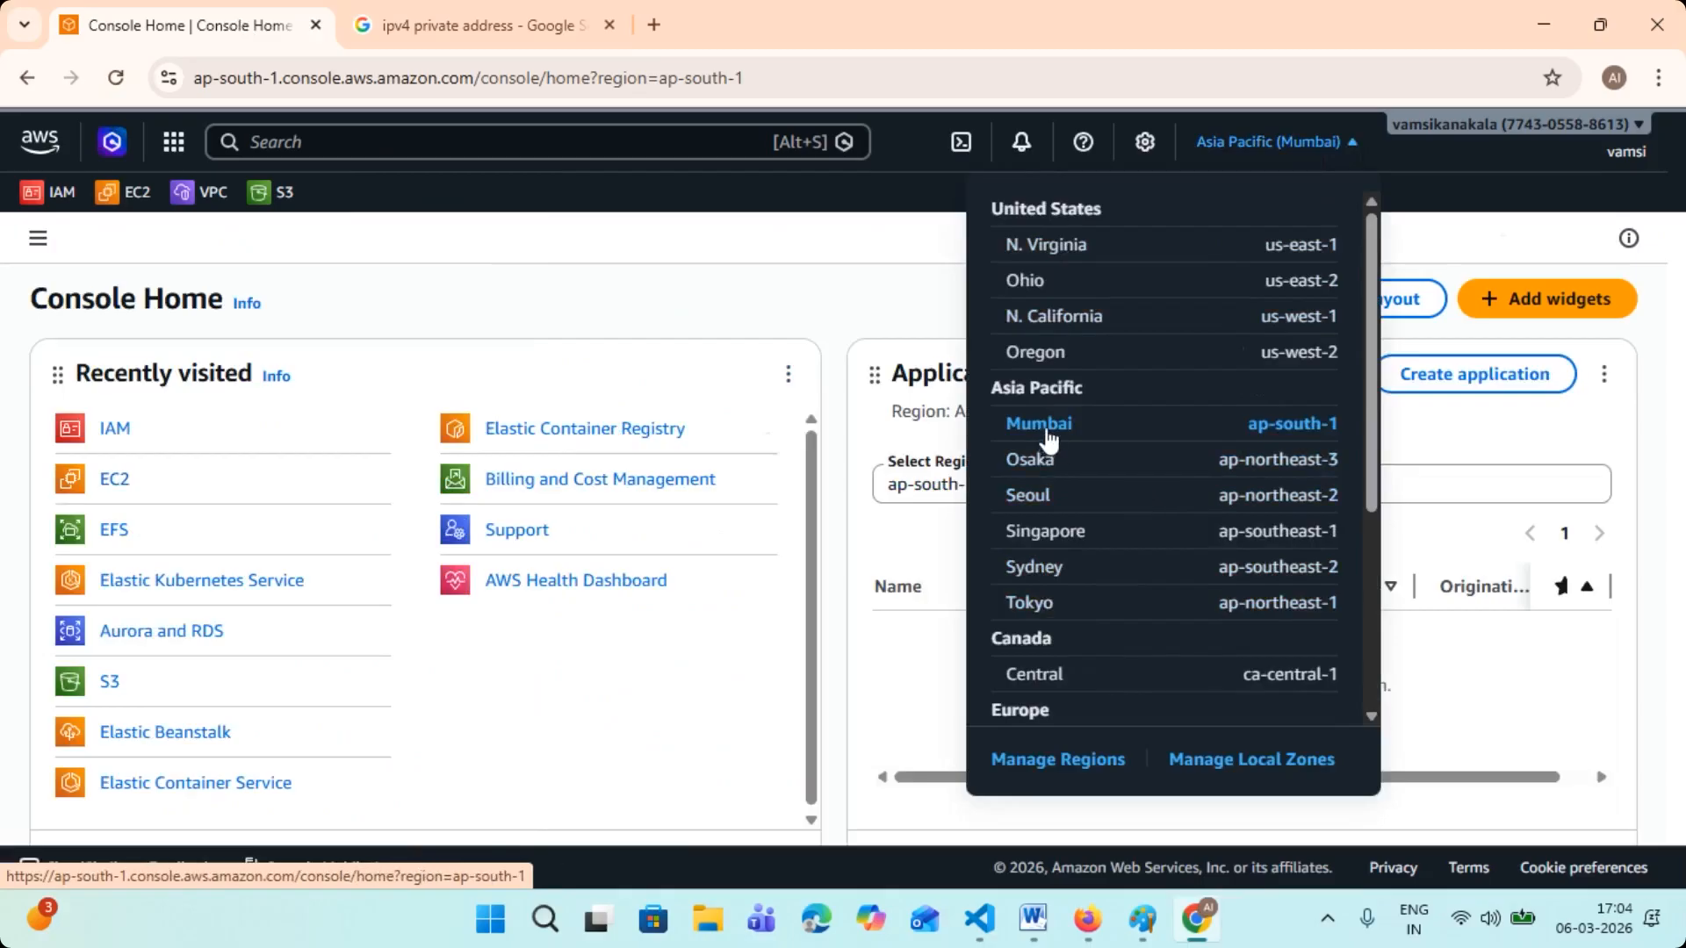
# - Search the AWS services for "VPC", open the VPC service and show the Your VPCs list
pyautogui.click(421, 142)
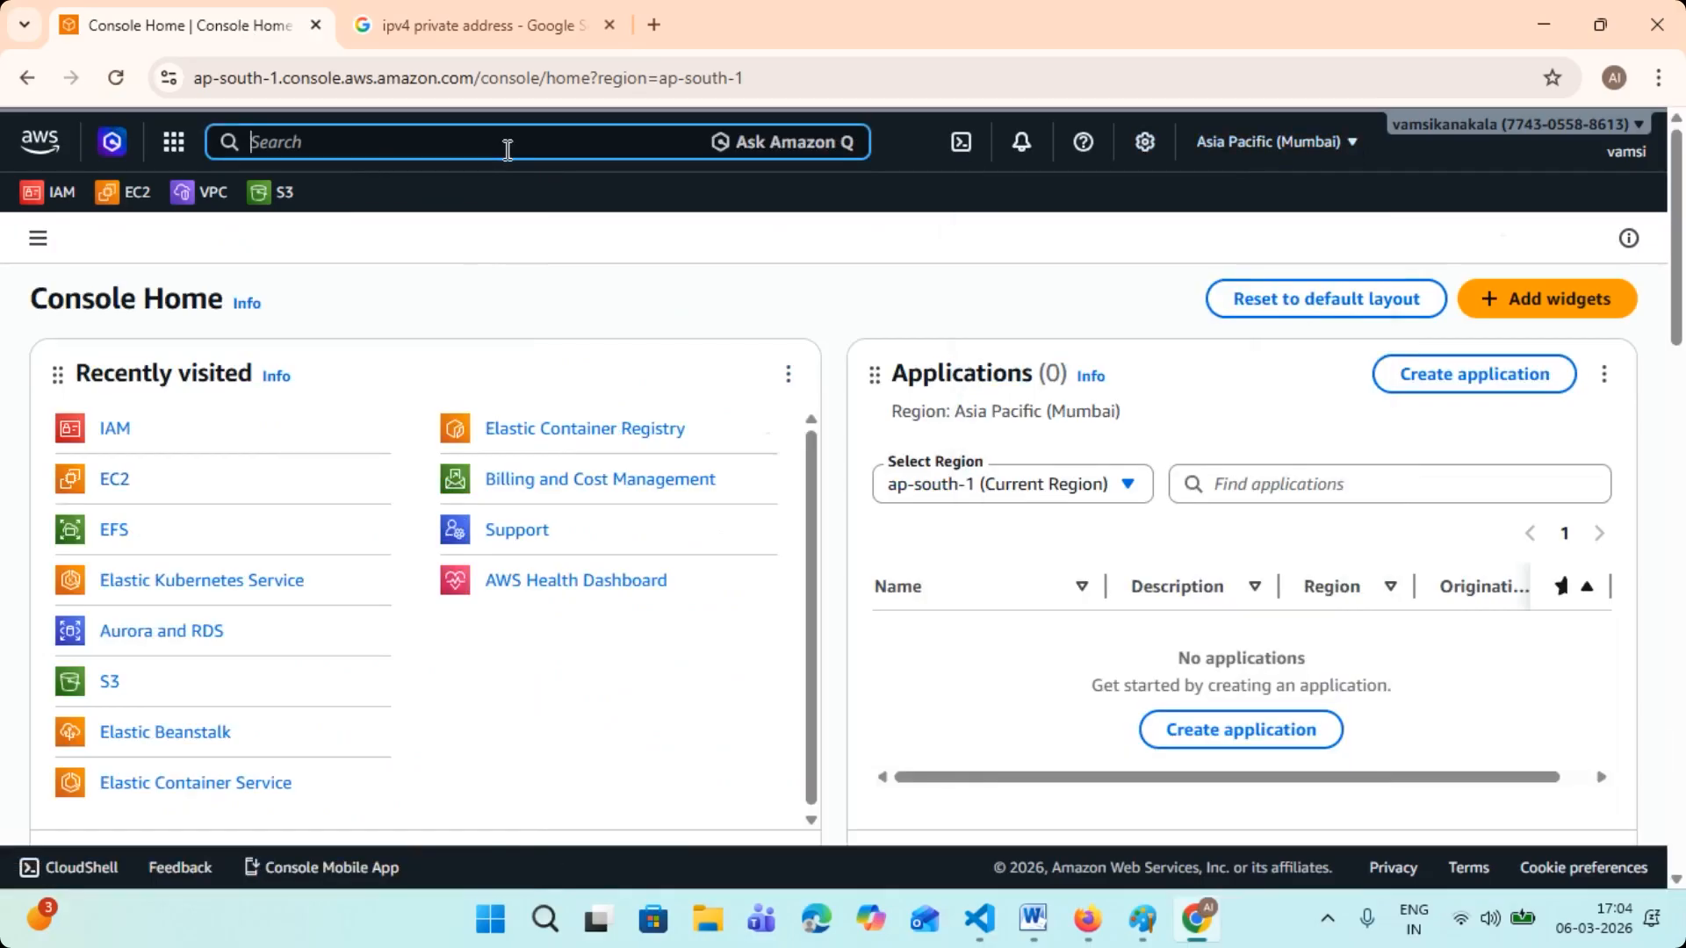
pyautogui.write('VPC')
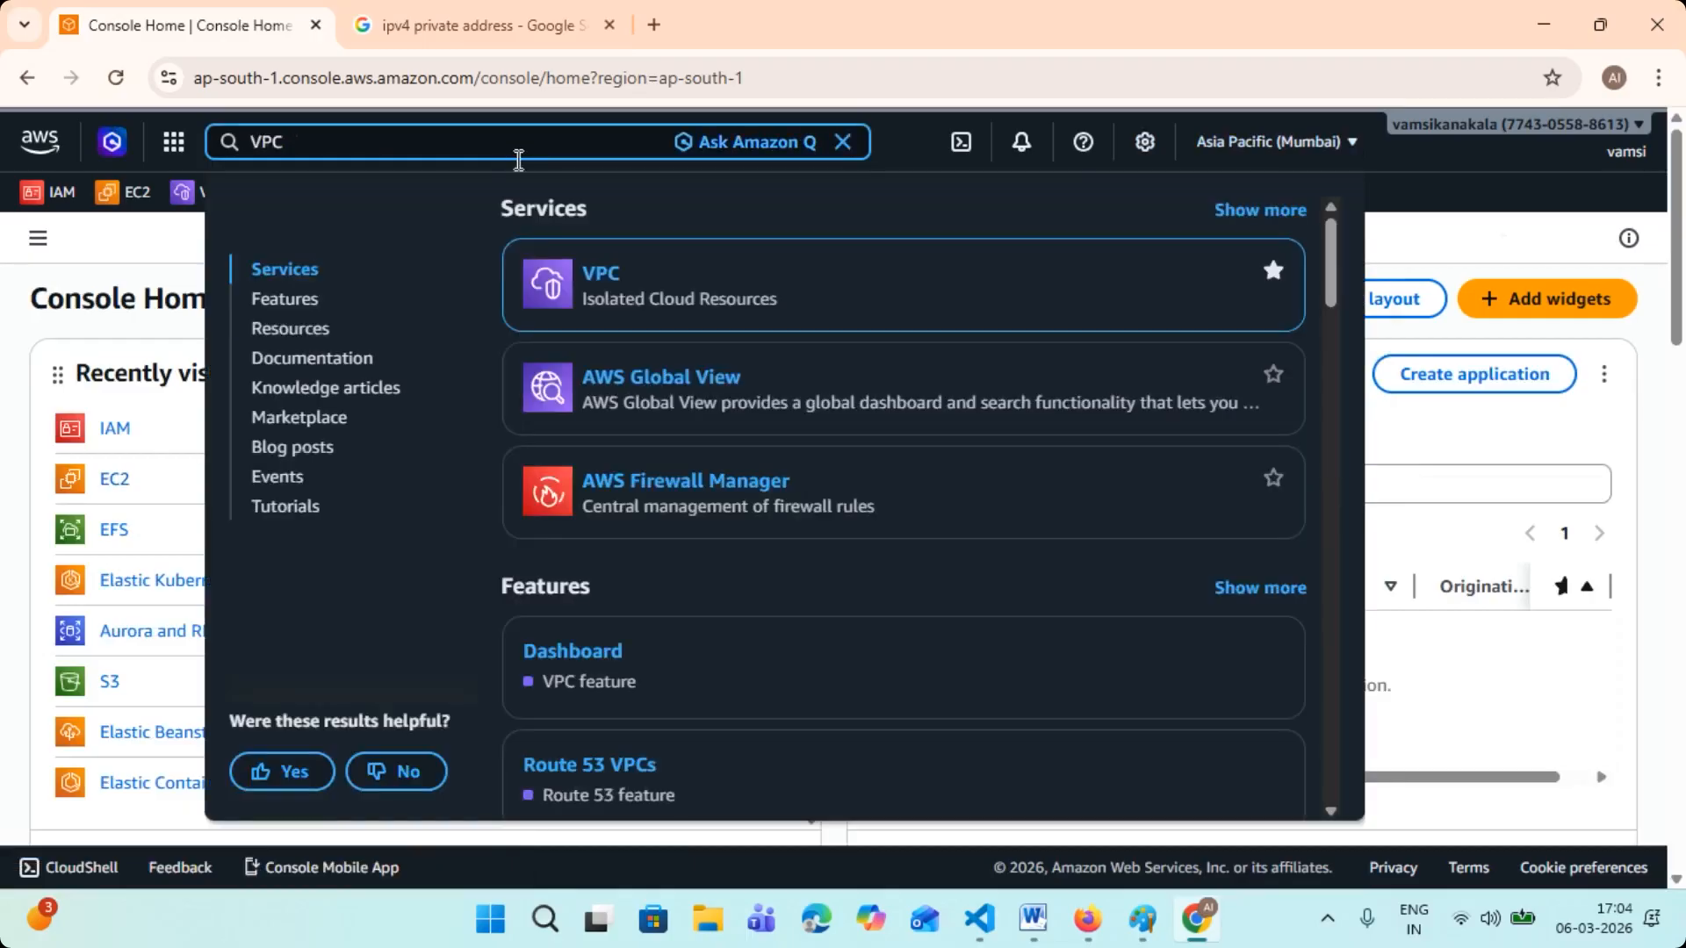
pyautogui.click(605, 281)
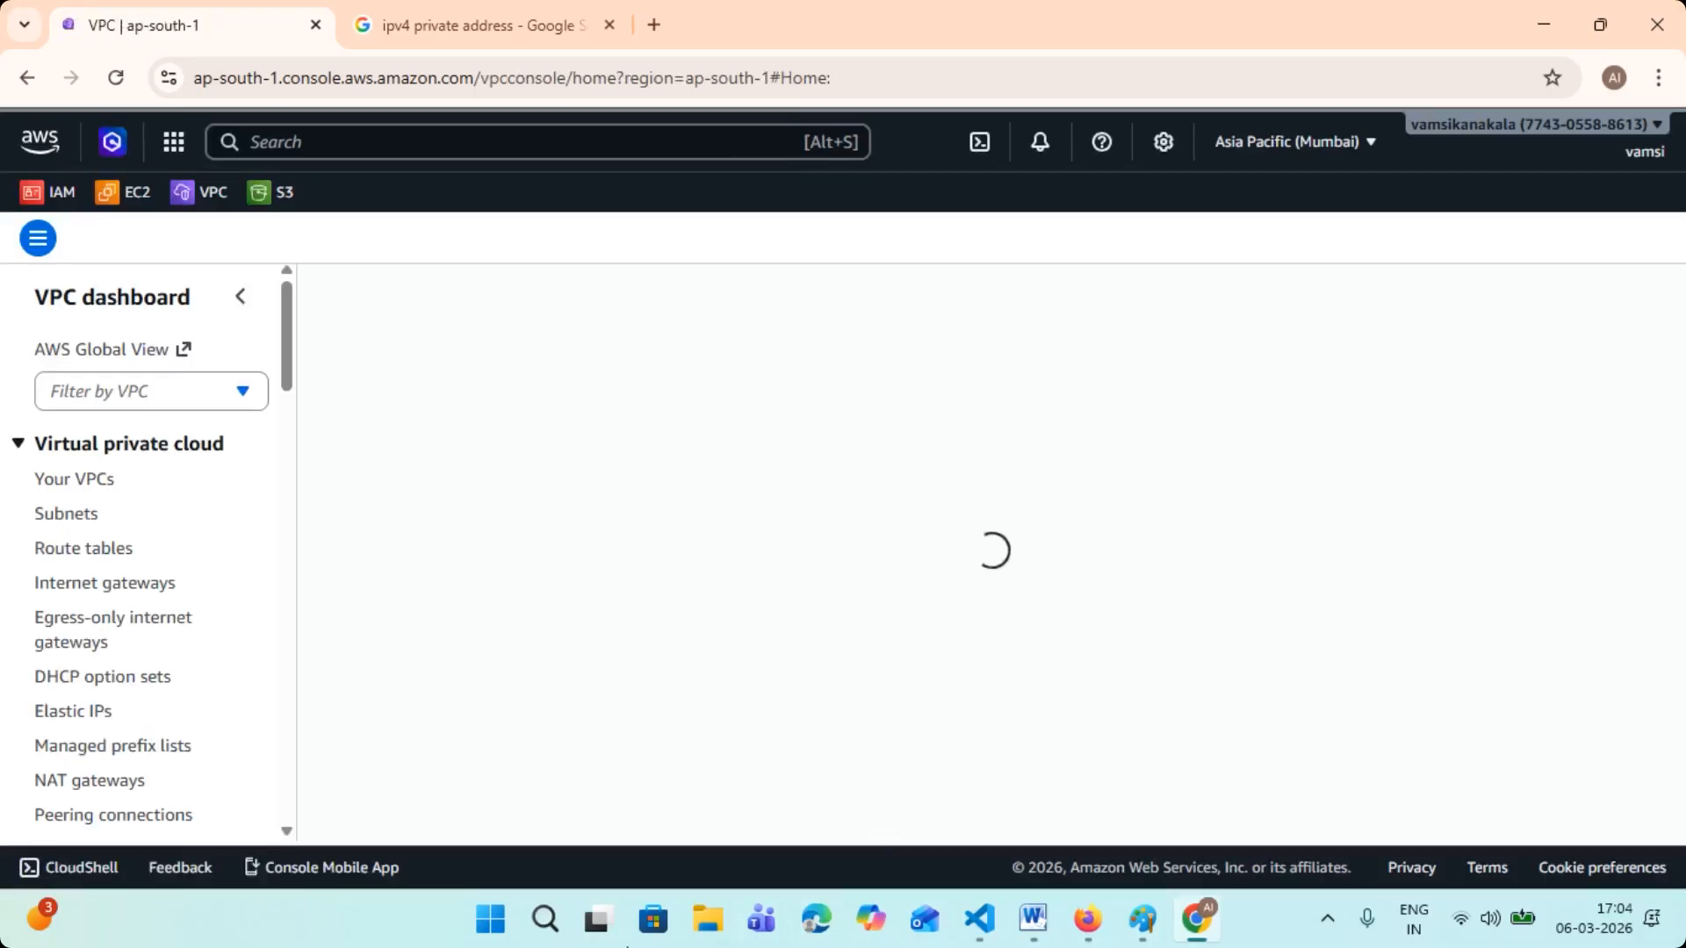
pyautogui.click(69, 485)
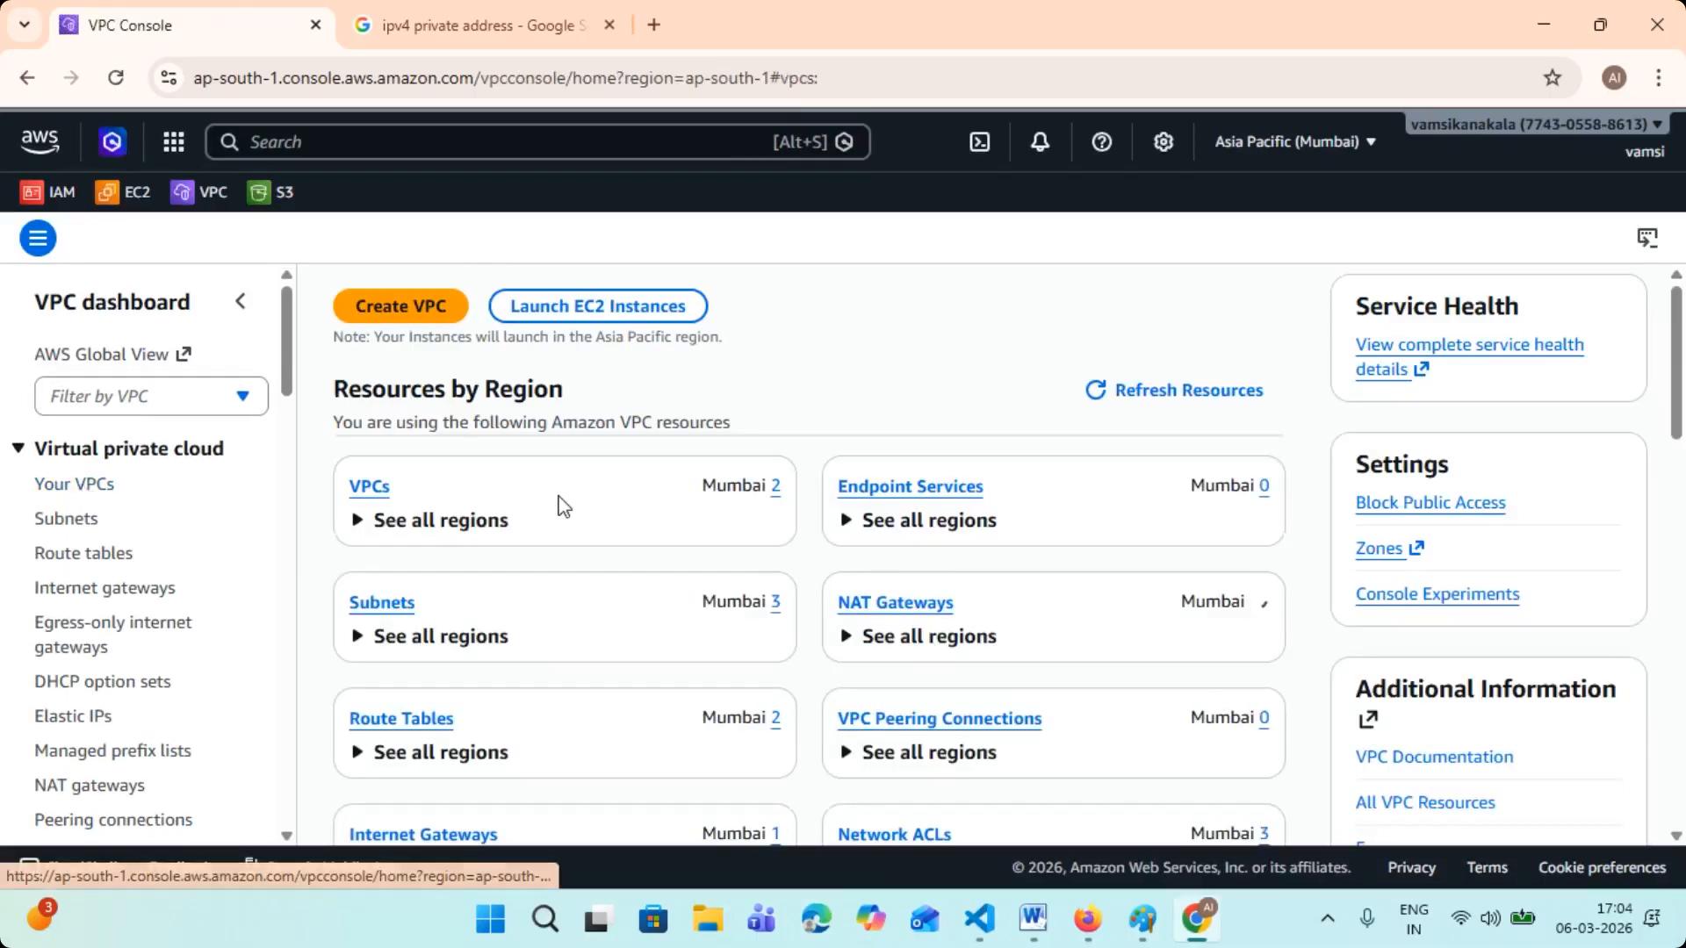
# - Select the unnamed VPC, sort the list by Default VPC and check which VPC is the default
pyautogui.scroll(-1, 546, 555)
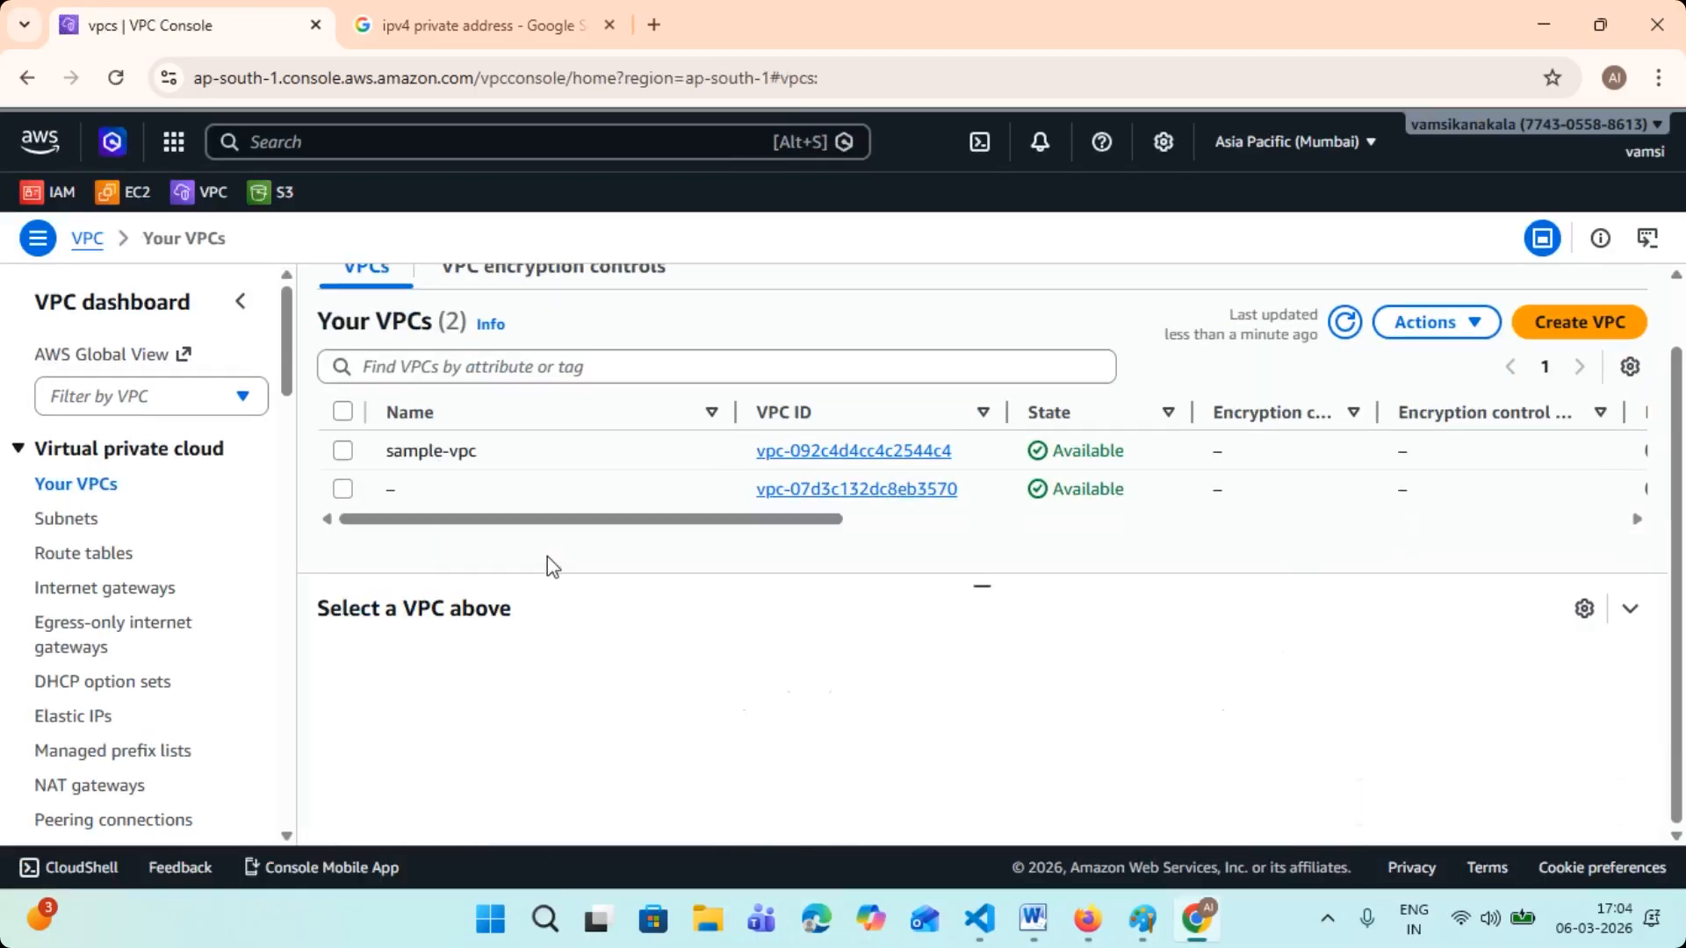
pyautogui.moveTo(846, 539); pyautogui.dragTo(1196, 538)
pyautogui.moveTo(805, 492); pyautogui.dragTo(1404, 523)
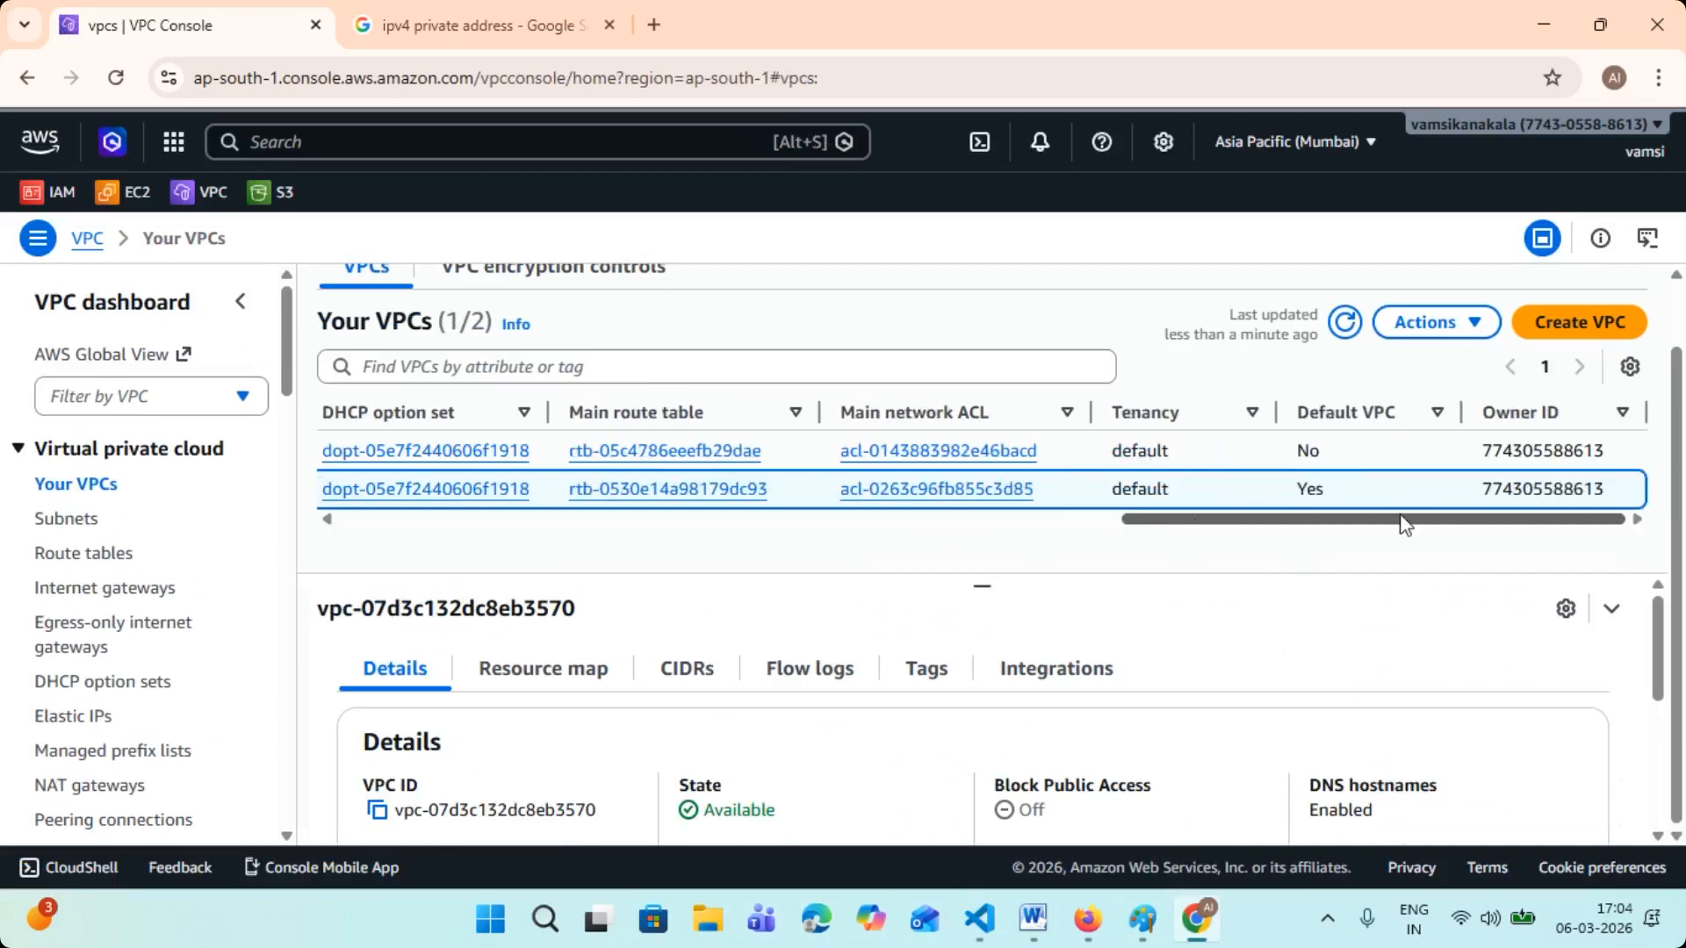
pyautogui.doubleClick(1308, 489)
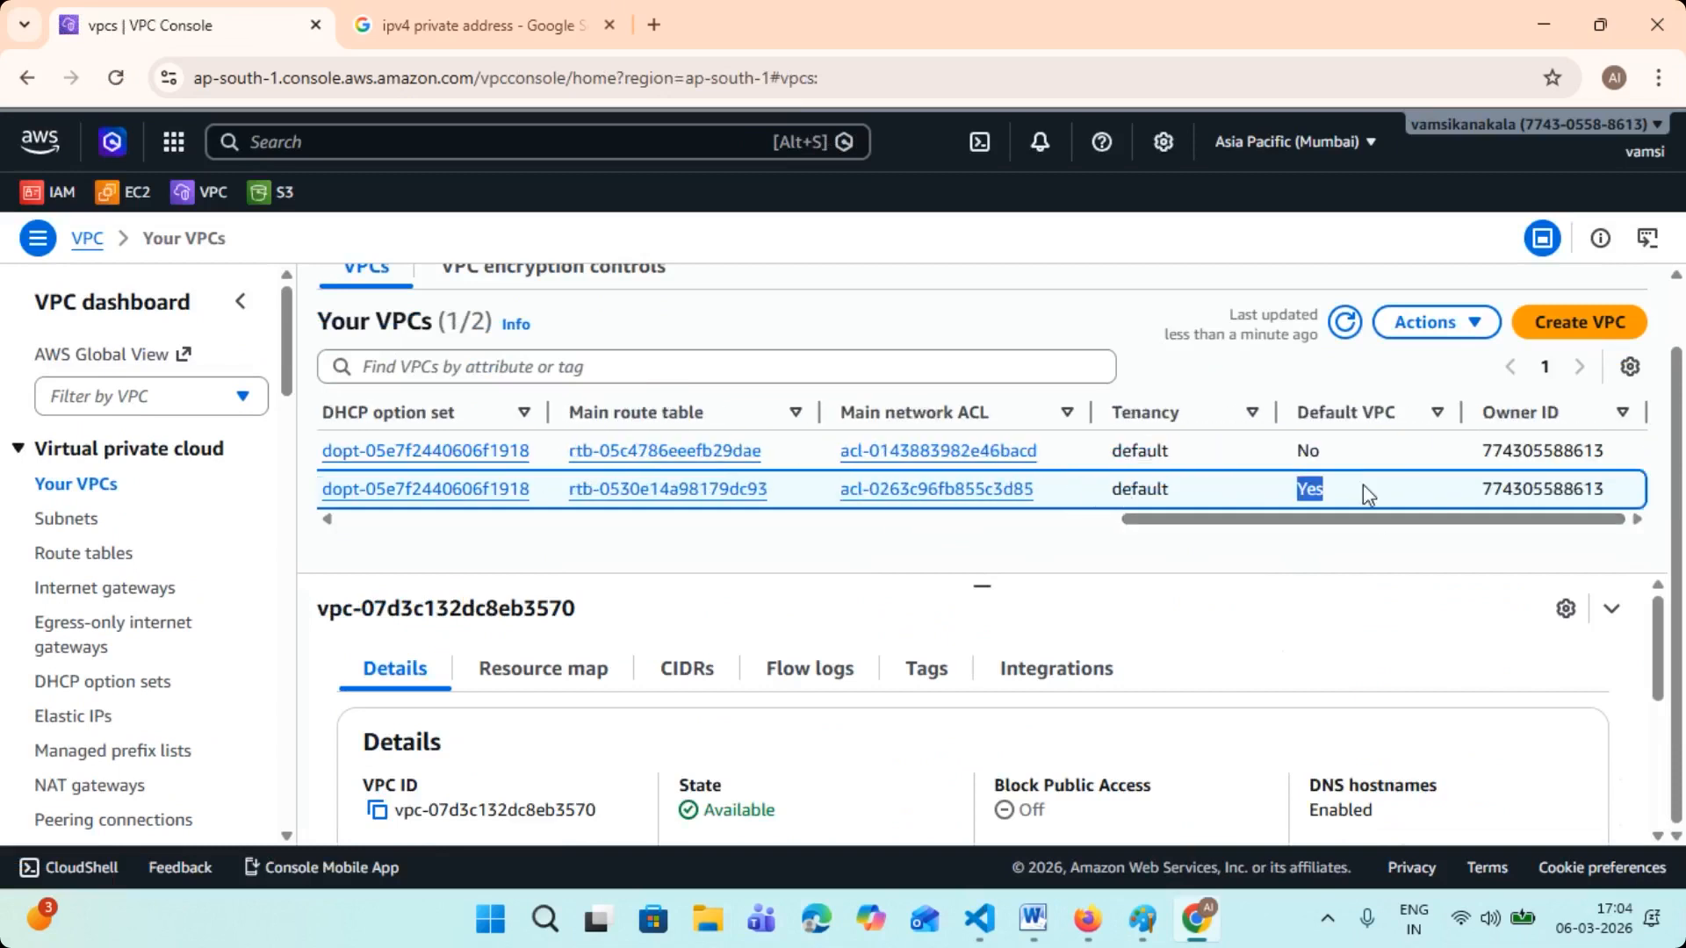
pyautogui.click(1309, 414)
pyautogui.doubleClick(1308, 489)
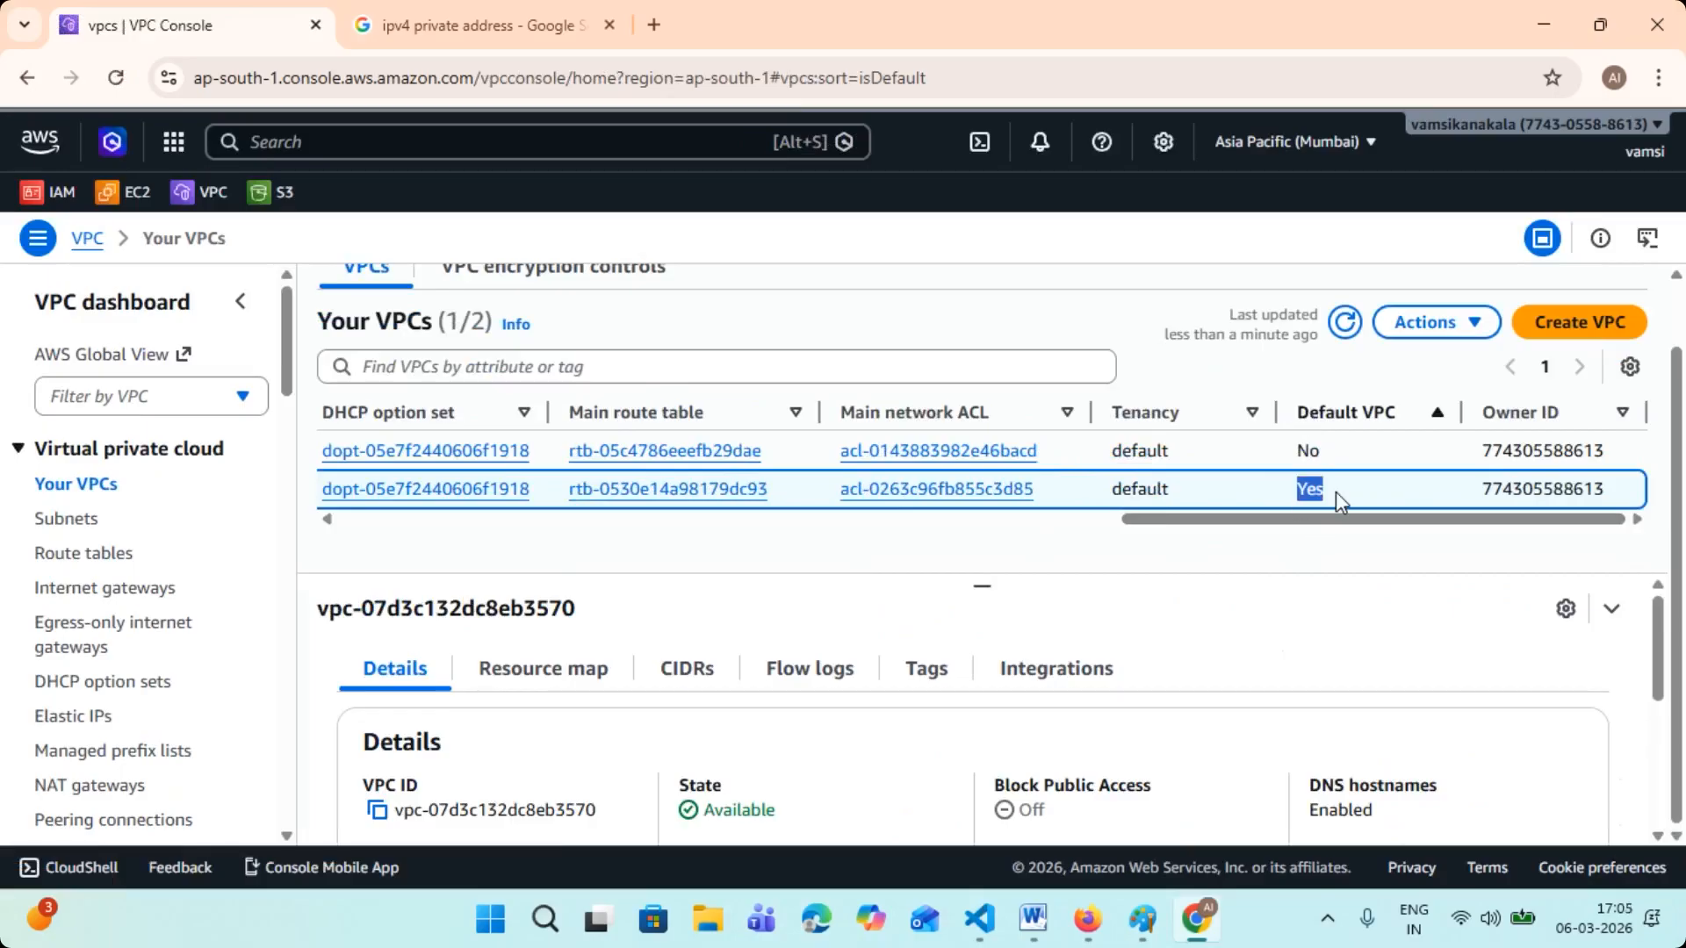
# - Switch the region to Tokyo (ap-northeast-1), search for "VPC" again and open that region's Your VPCs list
pyautogui.click(1299, 142)
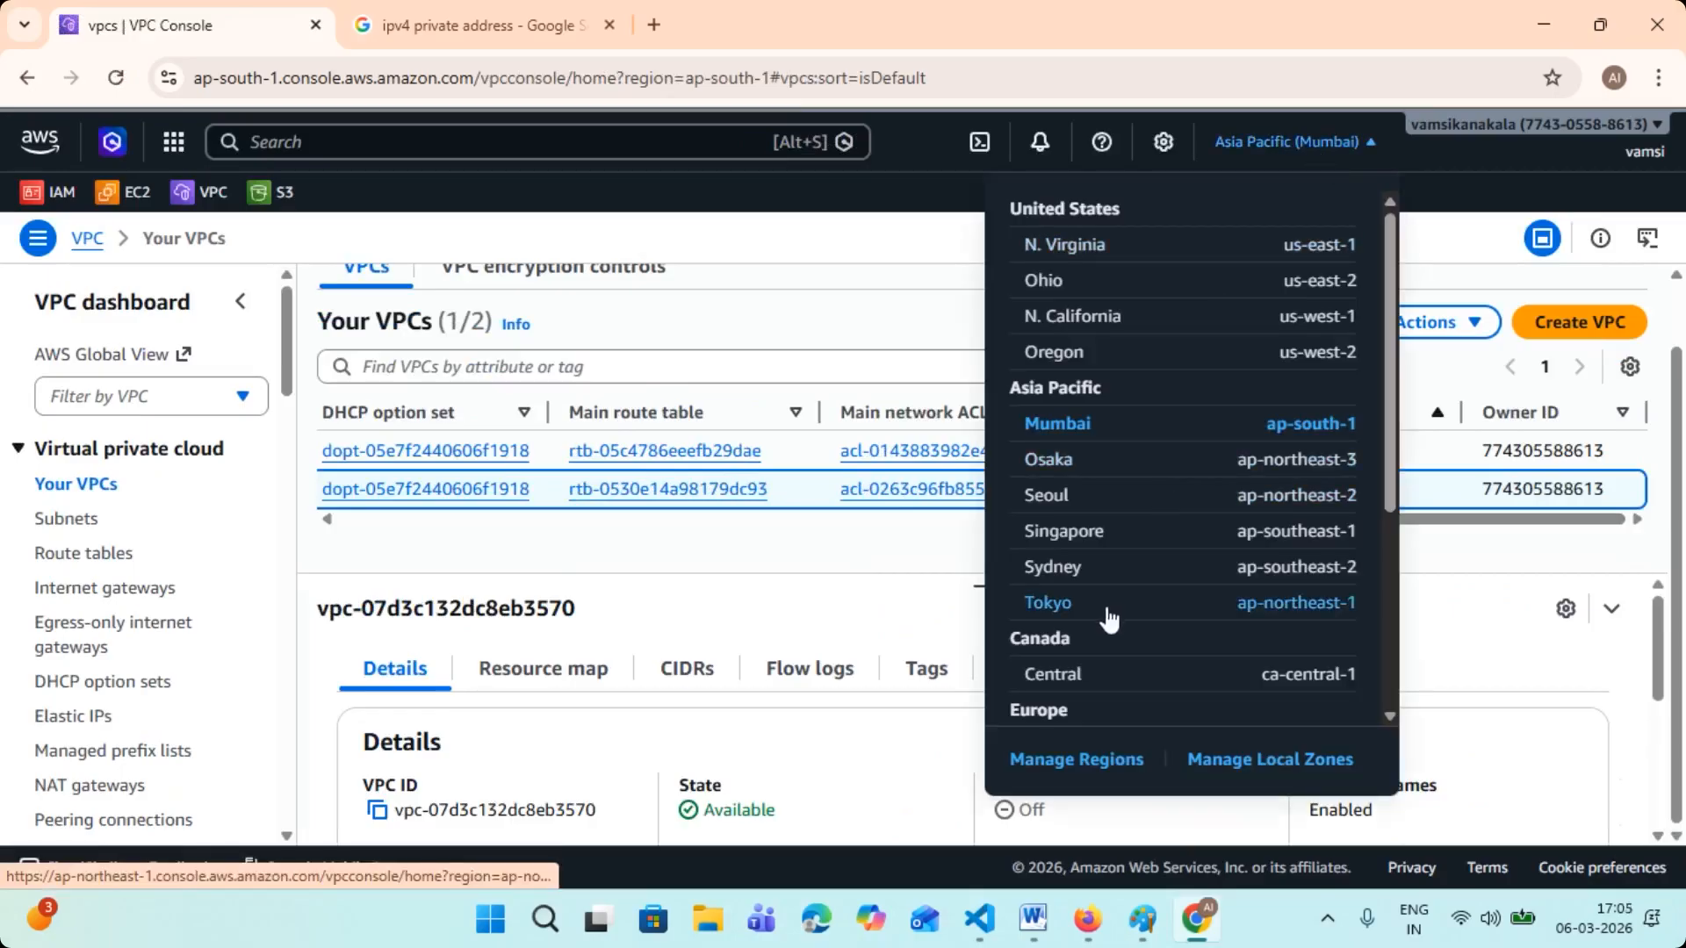
pyautogui.click(1131, 606)
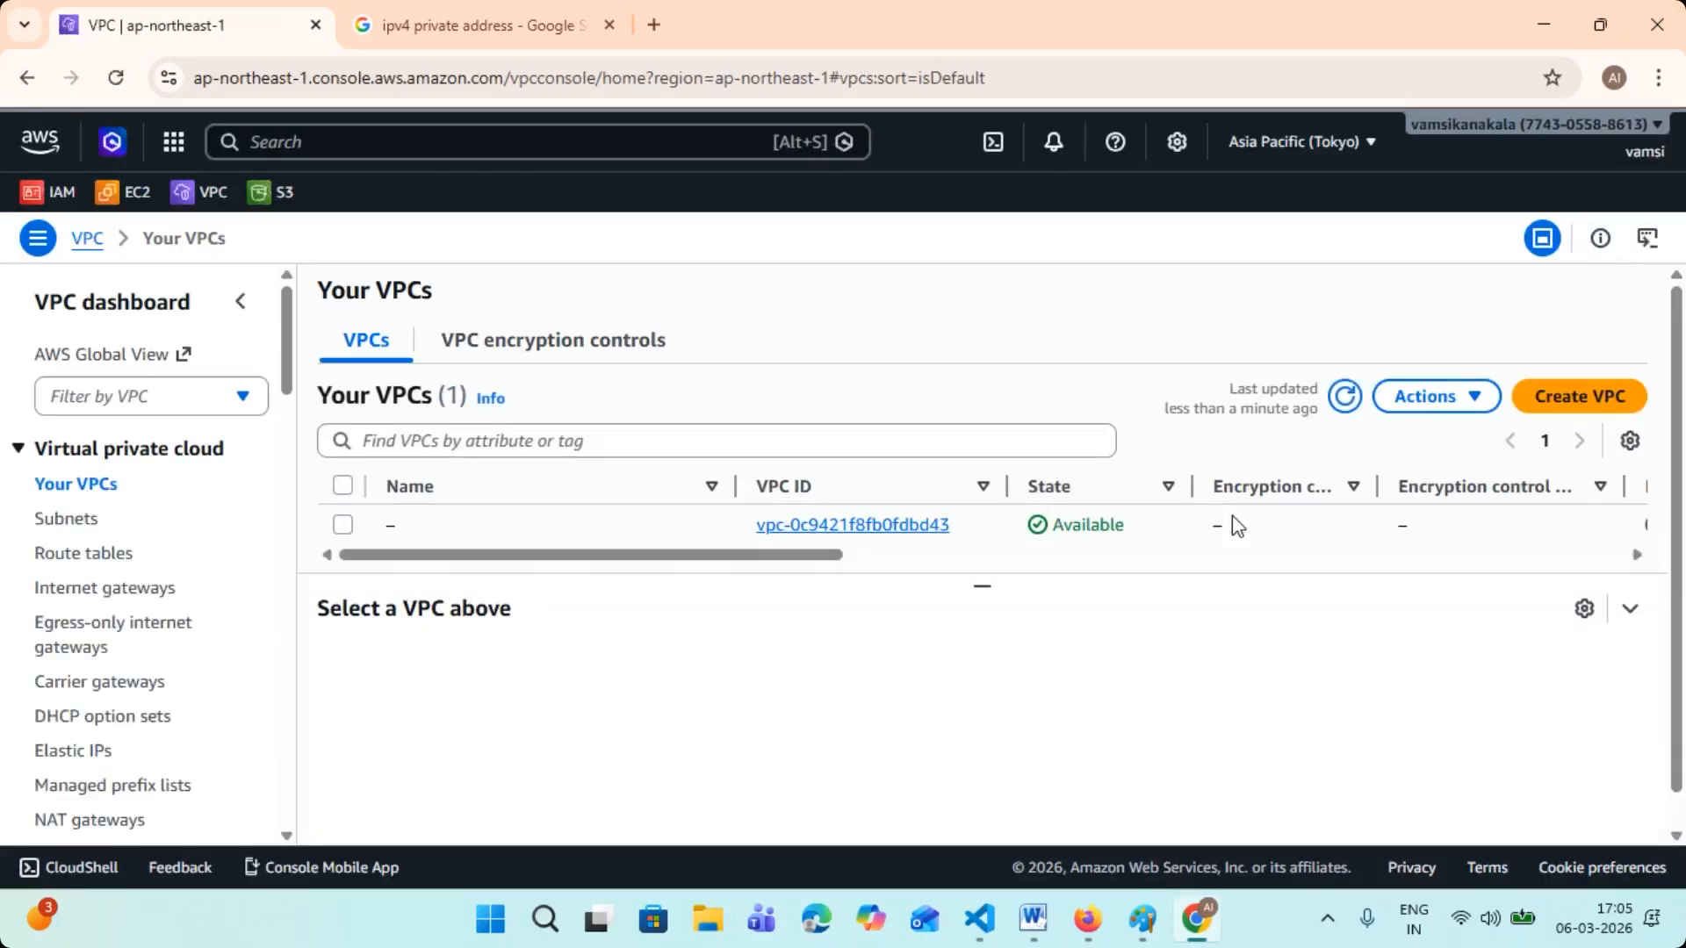
pyautogui.click(337, 140)
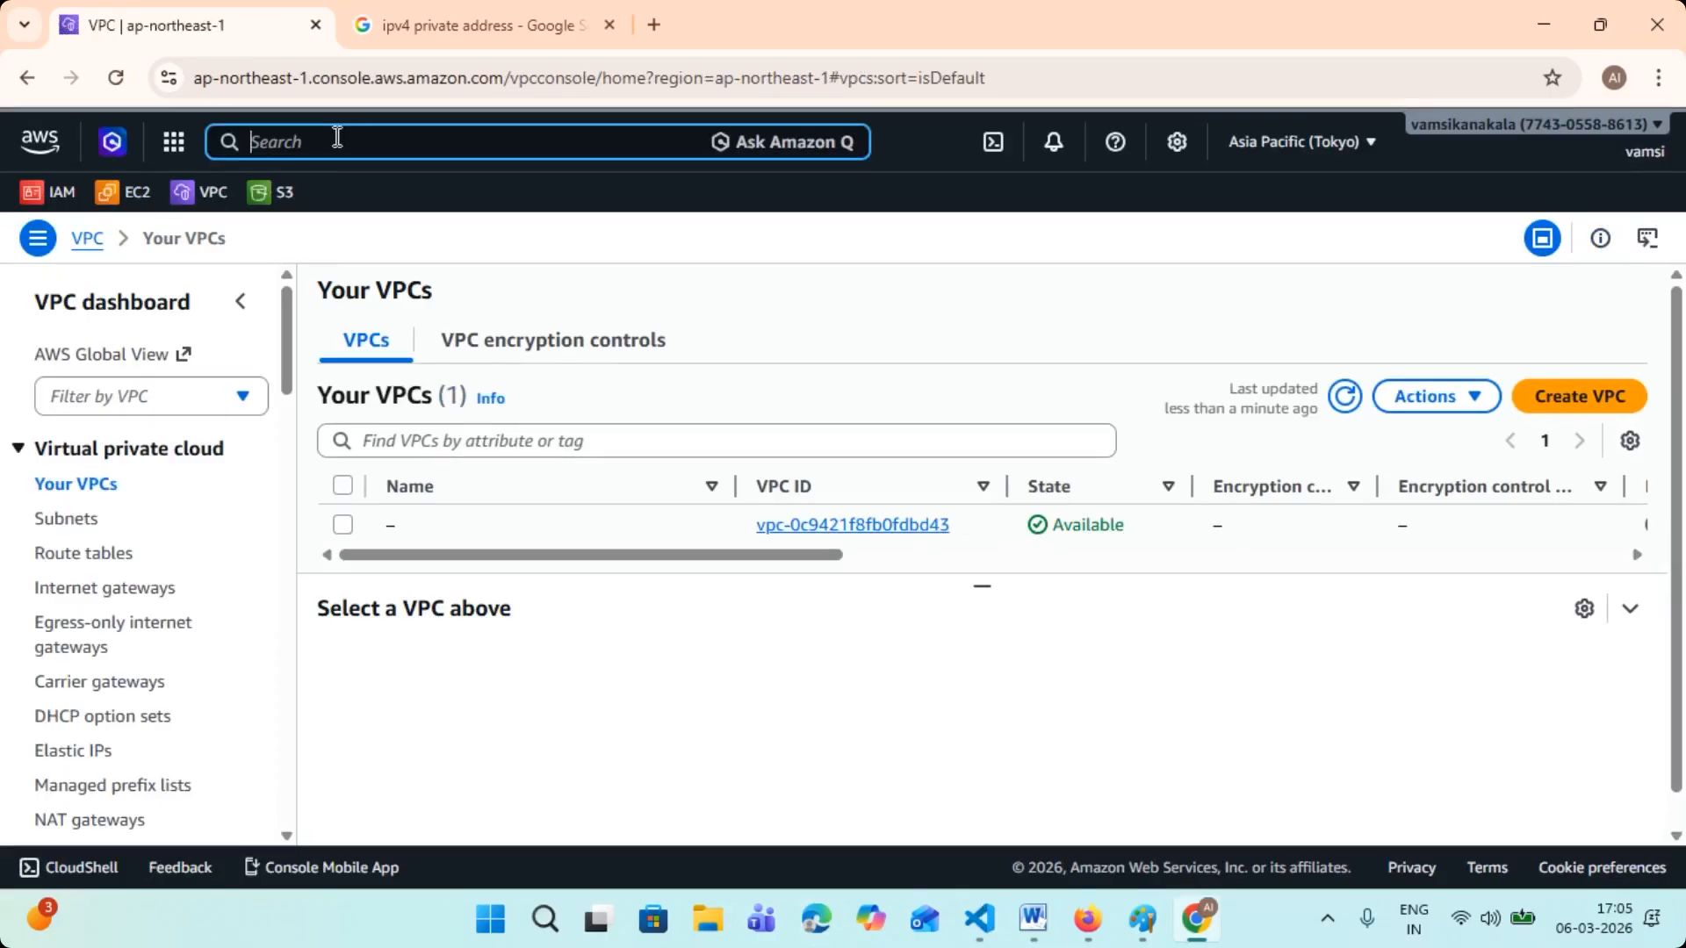
pyautogui.write('VPC')
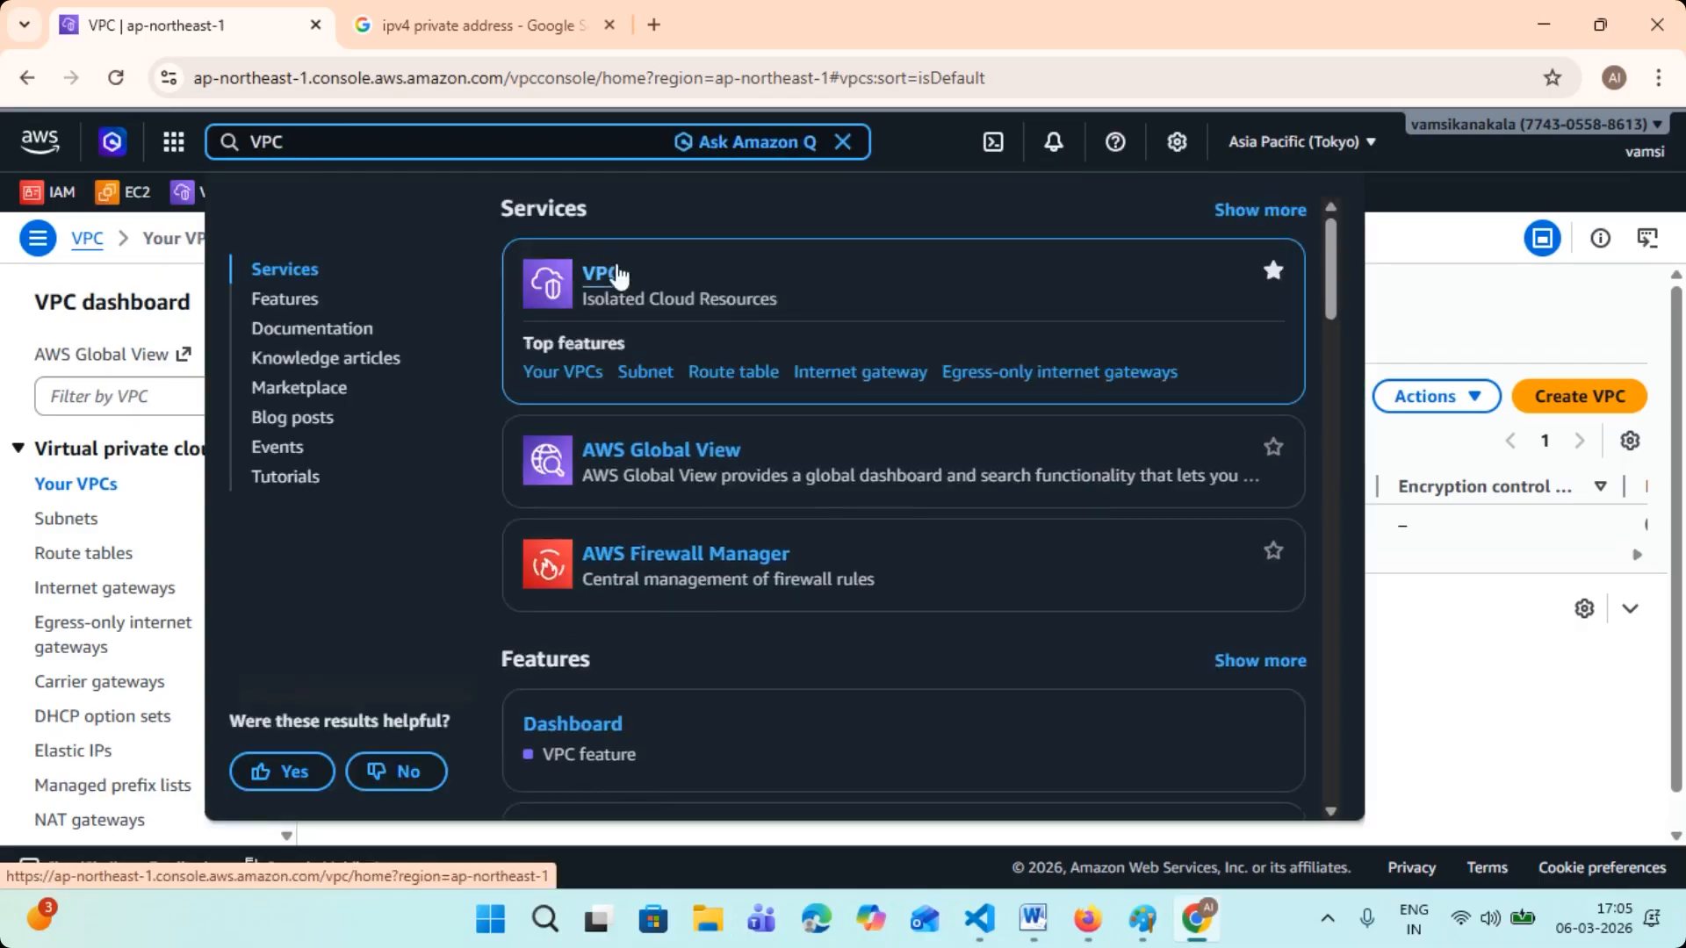
pyautogui.click(617, 277)
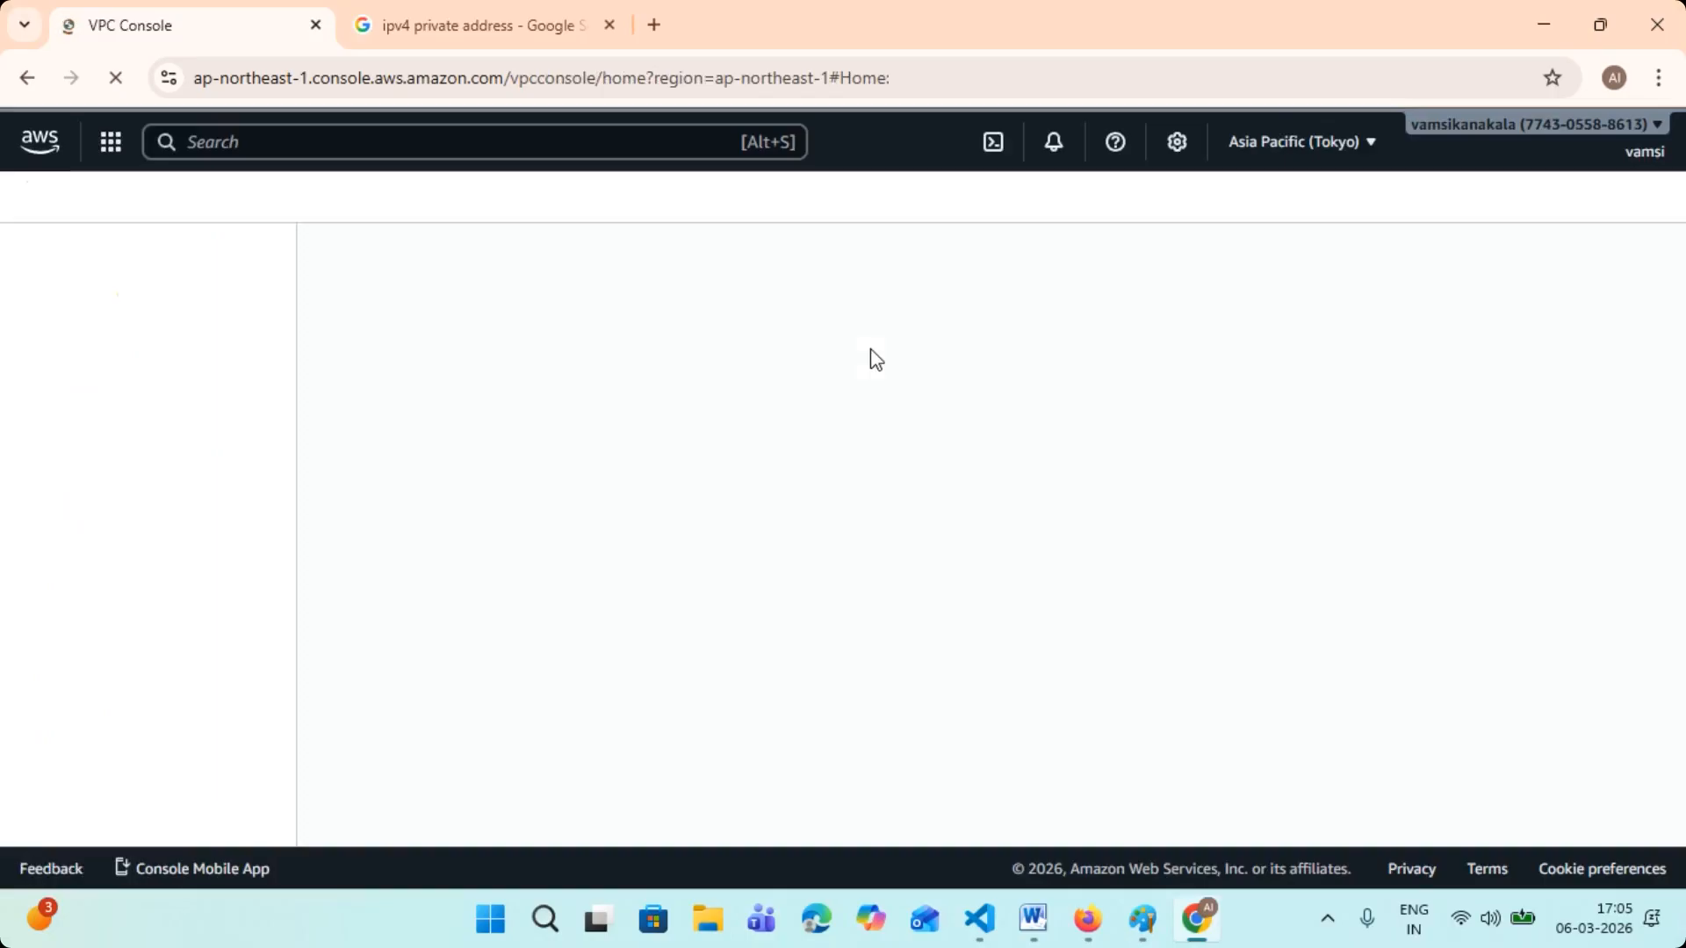
pyautogui.click(79, 486)
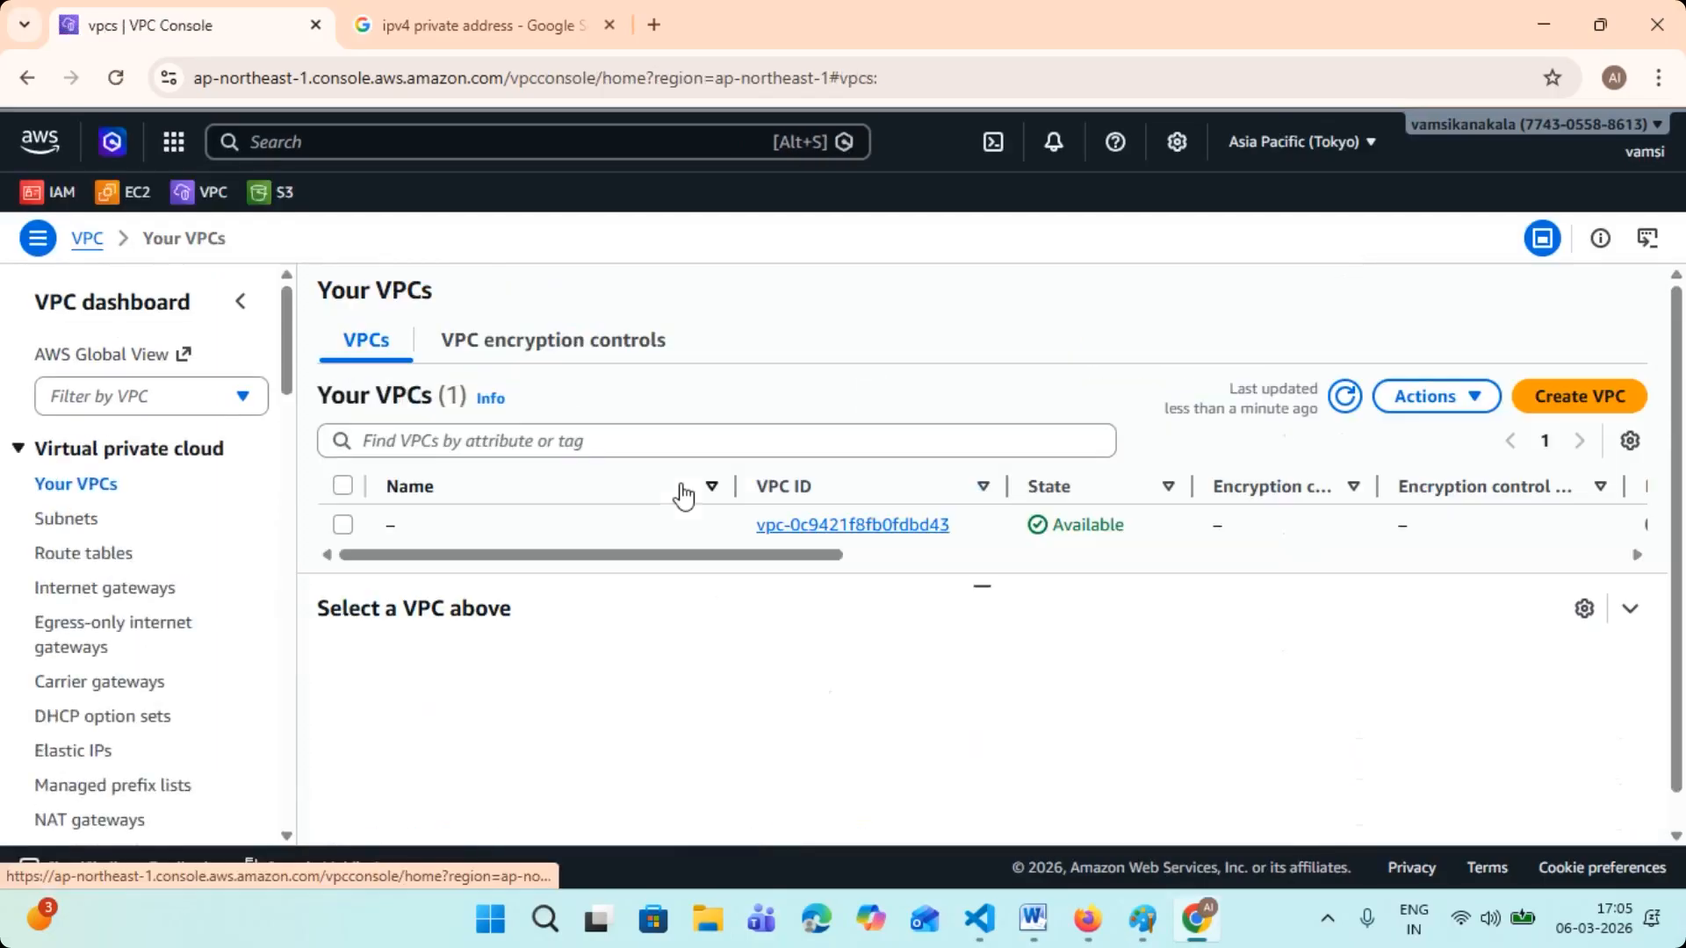
# - Select the Tokyo region's VPC and examine its IPv4 CIDR and Default VPC values
pyautogui.moveTo(793, 557); pyautogui.dragTo(1097, 629)
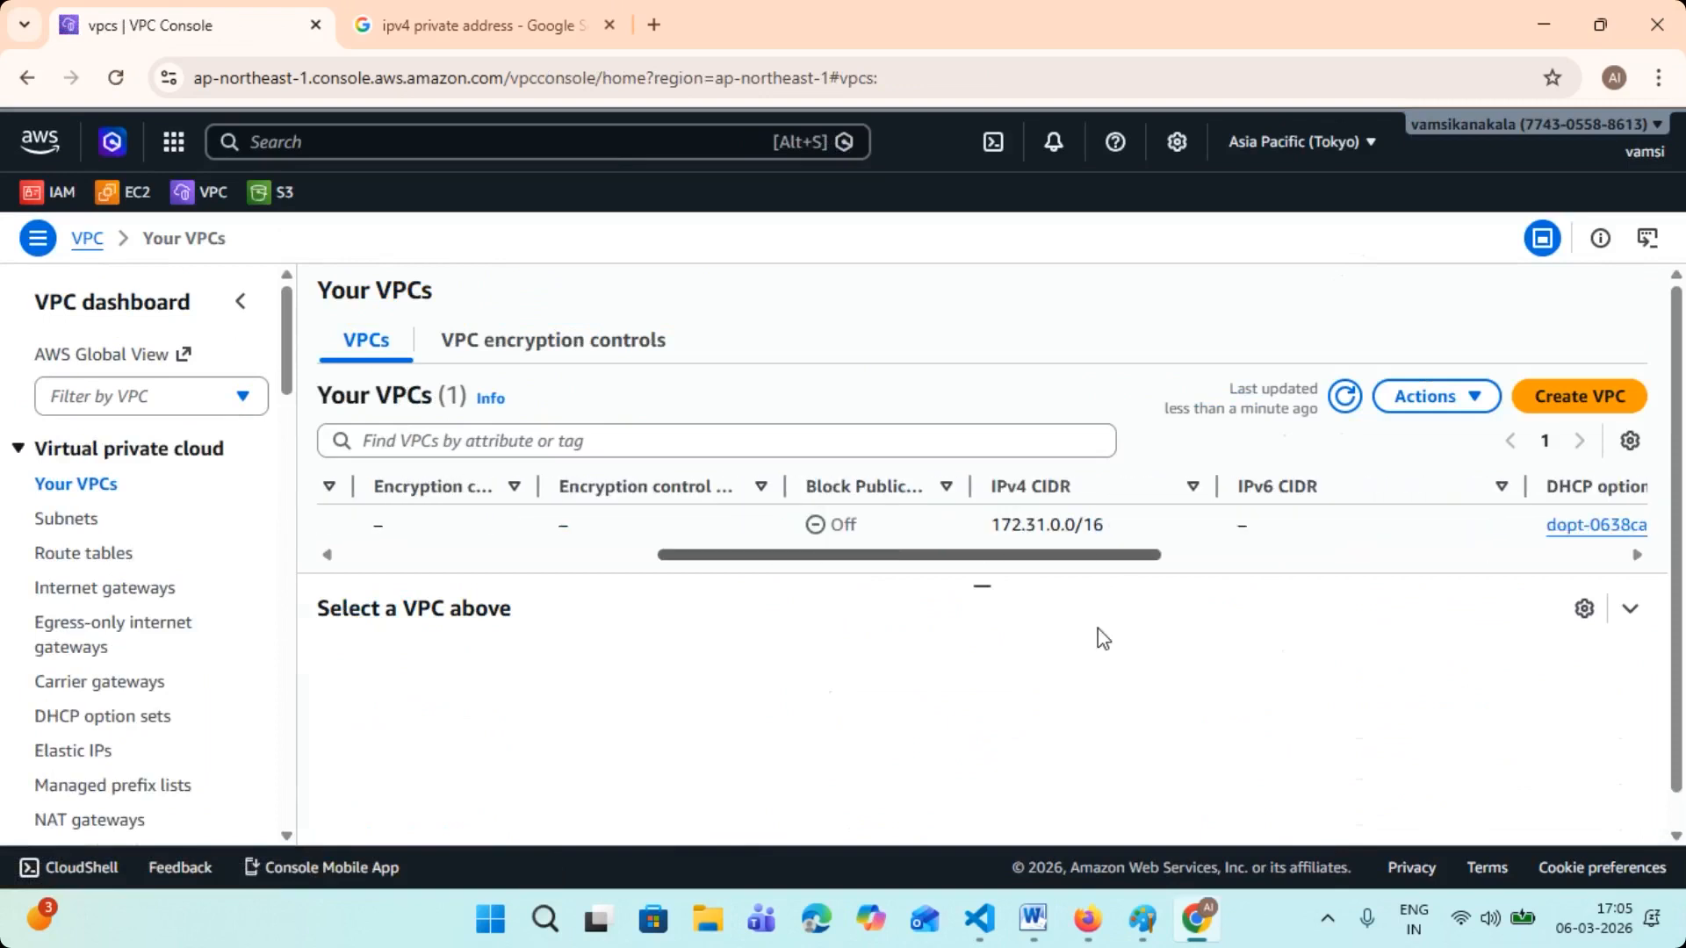
pyautogui.moveTo(1000, 524); pyautogui.dragTo(1129, 521)
pyautogui.moveTo(1043, 561); pyautogui.dragTo(1475, 583)
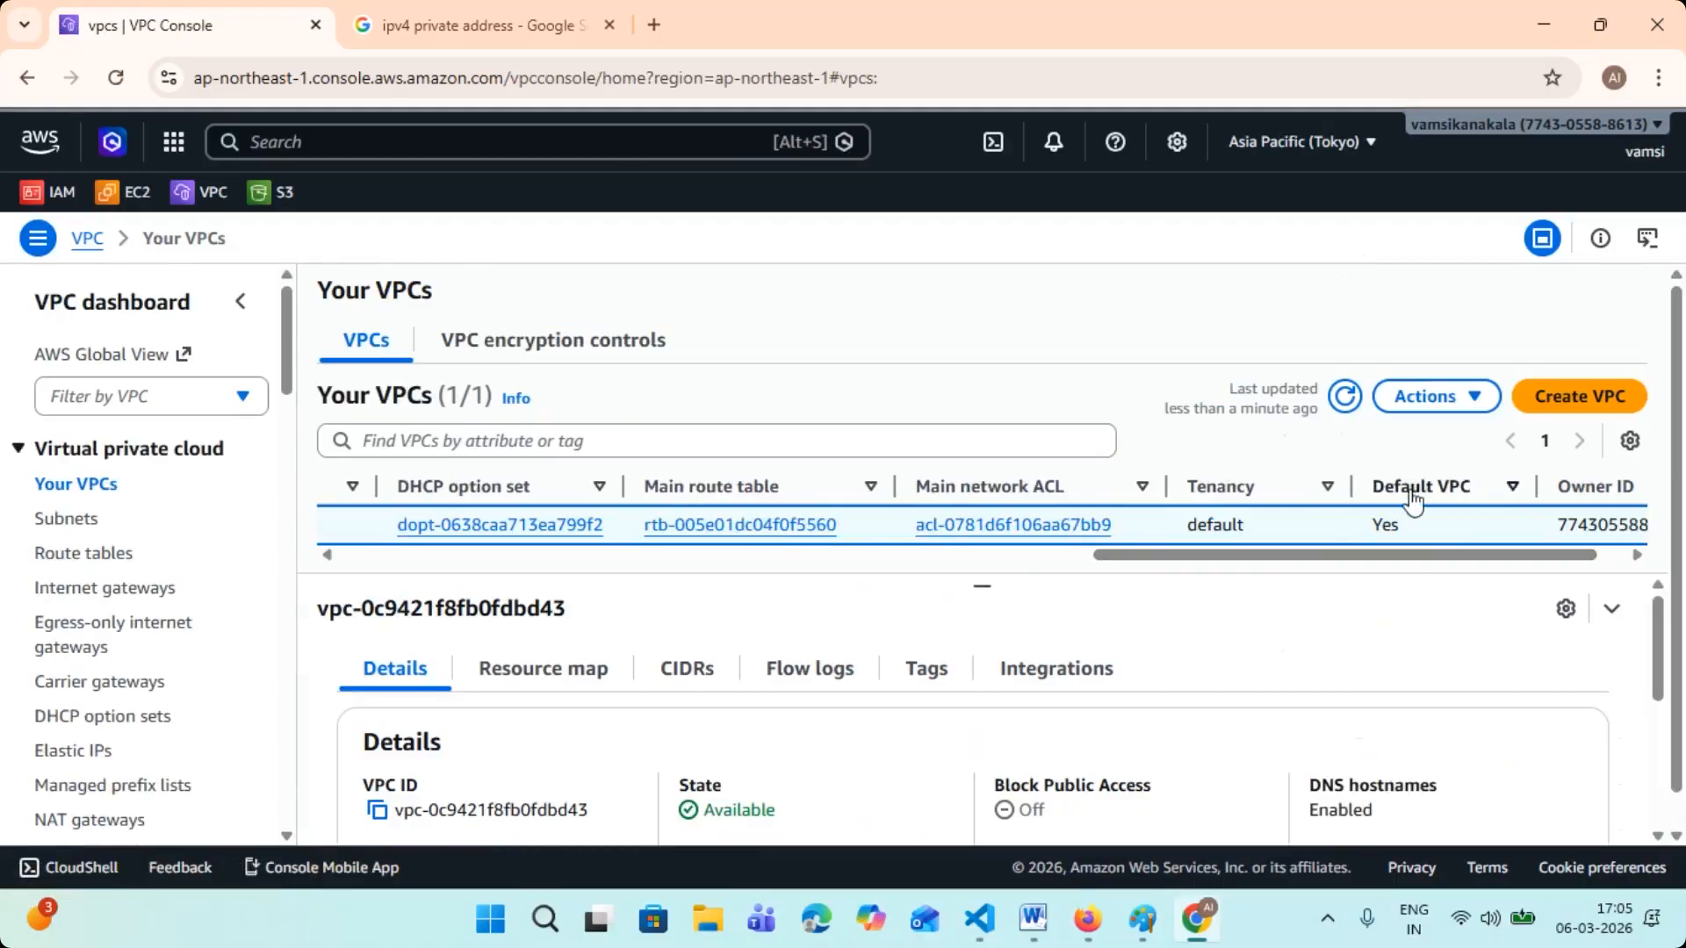
pyautogui.moveTo(1327, 555); pyautogui.dragTo(832, 562)
# - Open the Tokyo region's Subnets list and examine the IPv4 CIDR of each subnet
pyautogui.click(54, 521)
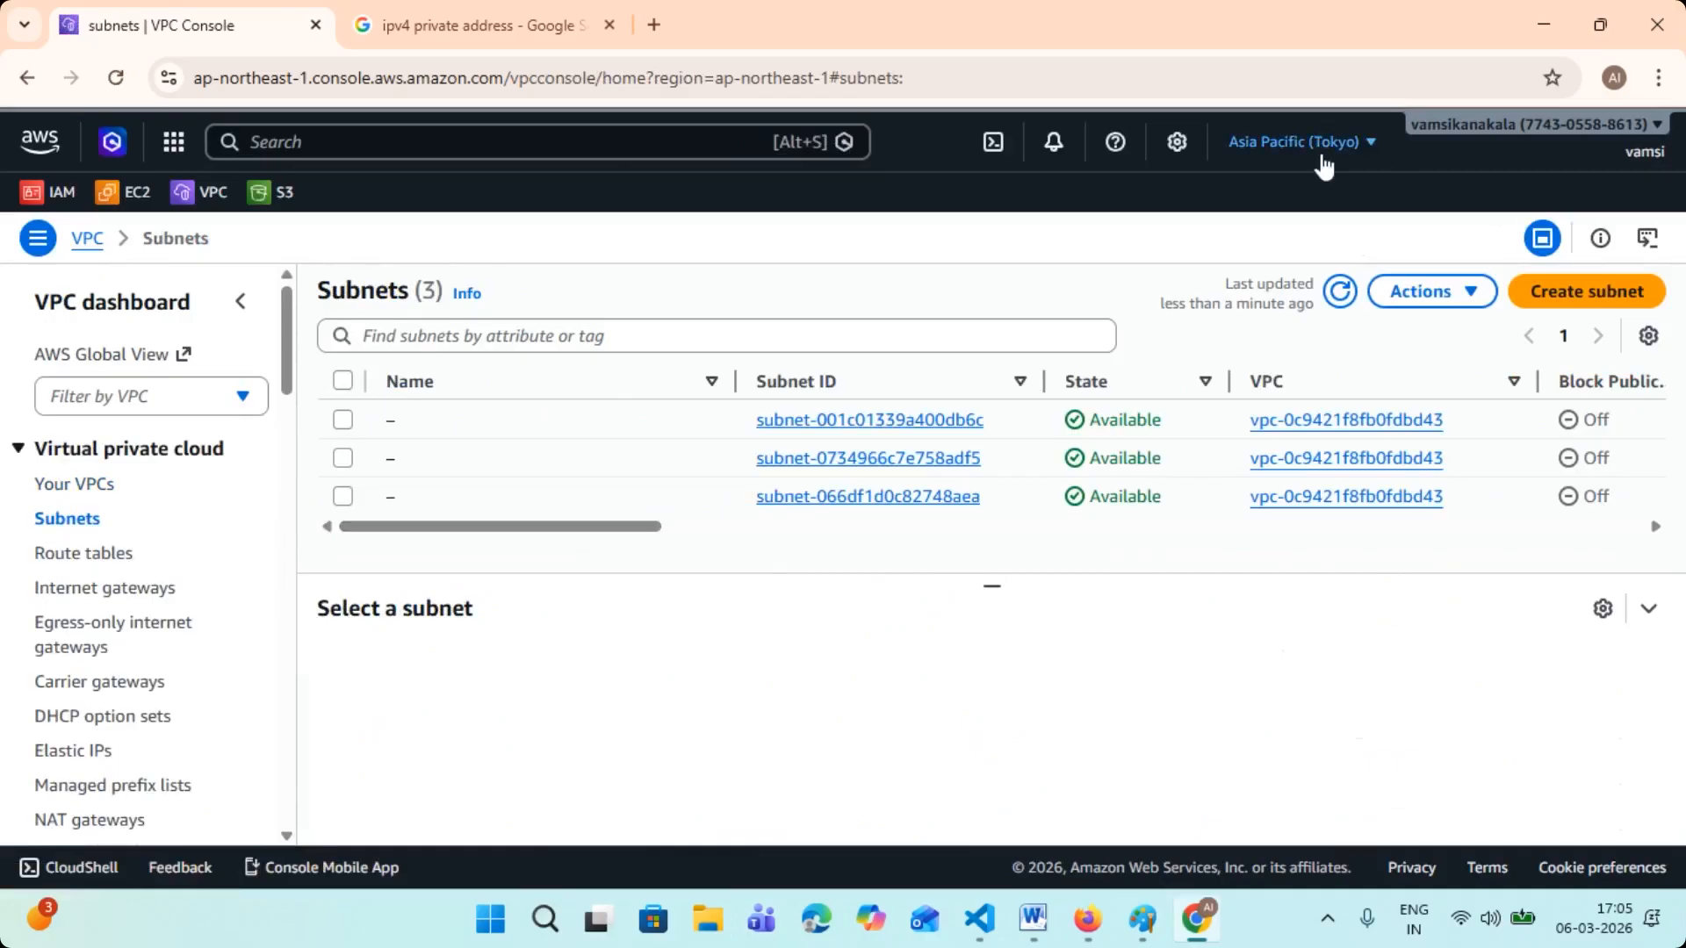
pyautogui.moveTo(587, 546); pyautogui.dragTo(779, 549)
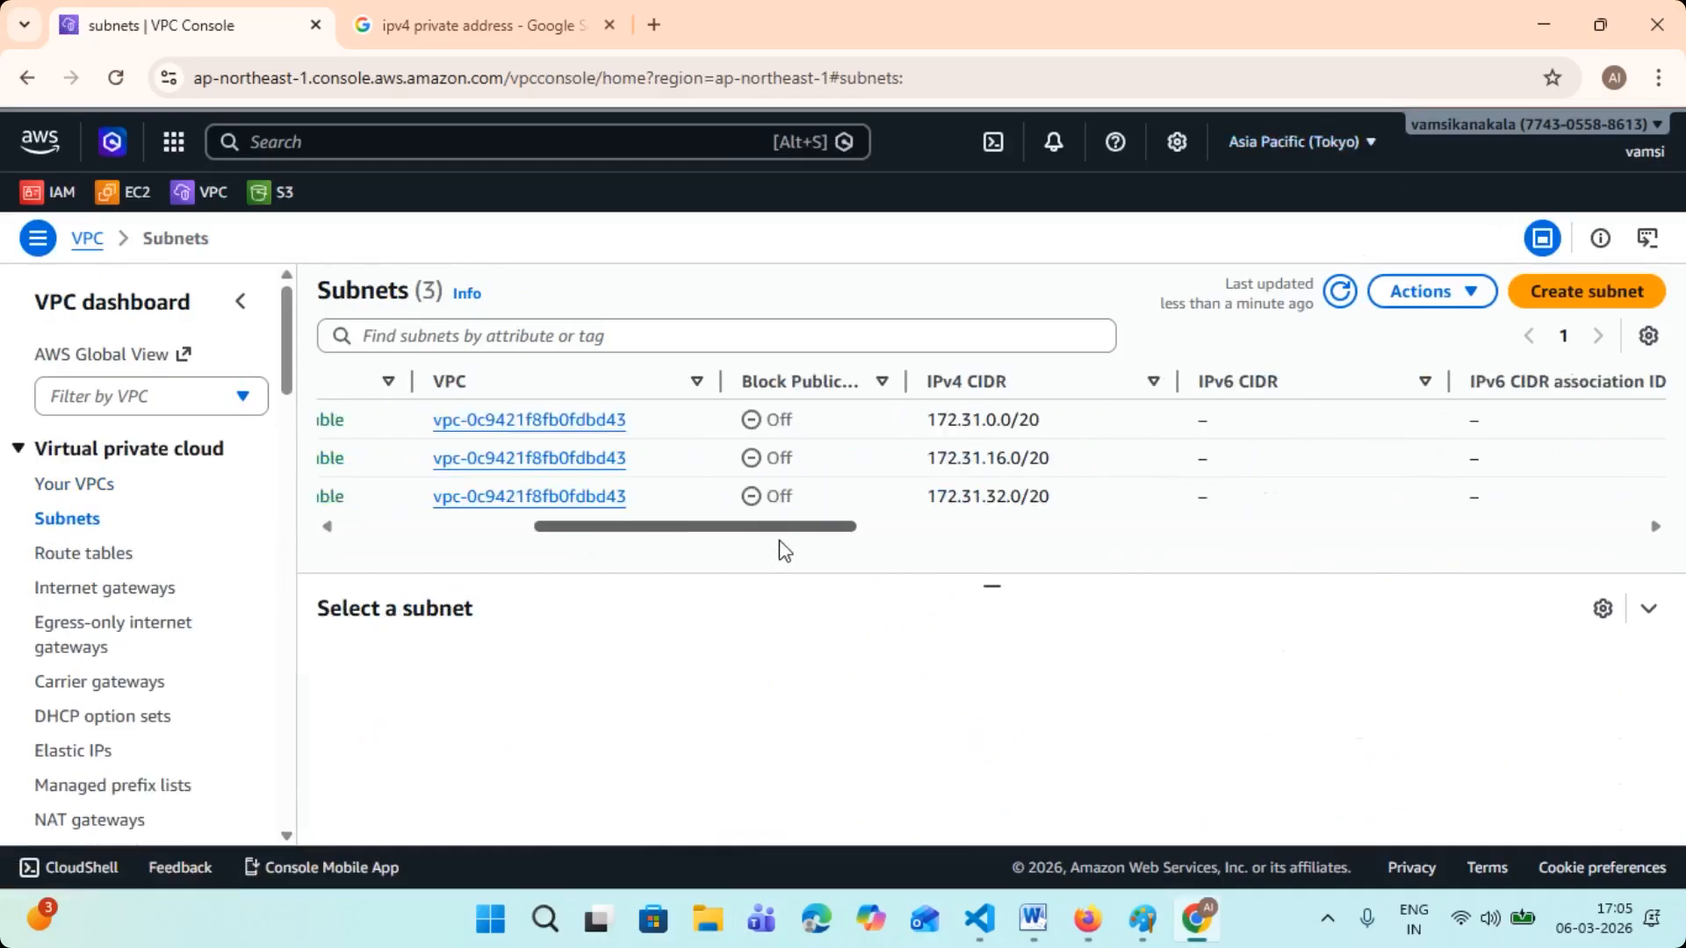
# - Highlight the IPv4 CIDR values of the listed Tokyo subnets one after another
pyautogui.moveTo(914, 427); pyautogui.dragTo(1080, 430)
pyautogui.moveTo(925, 459); pyautogui.dragTo(1057, 461)
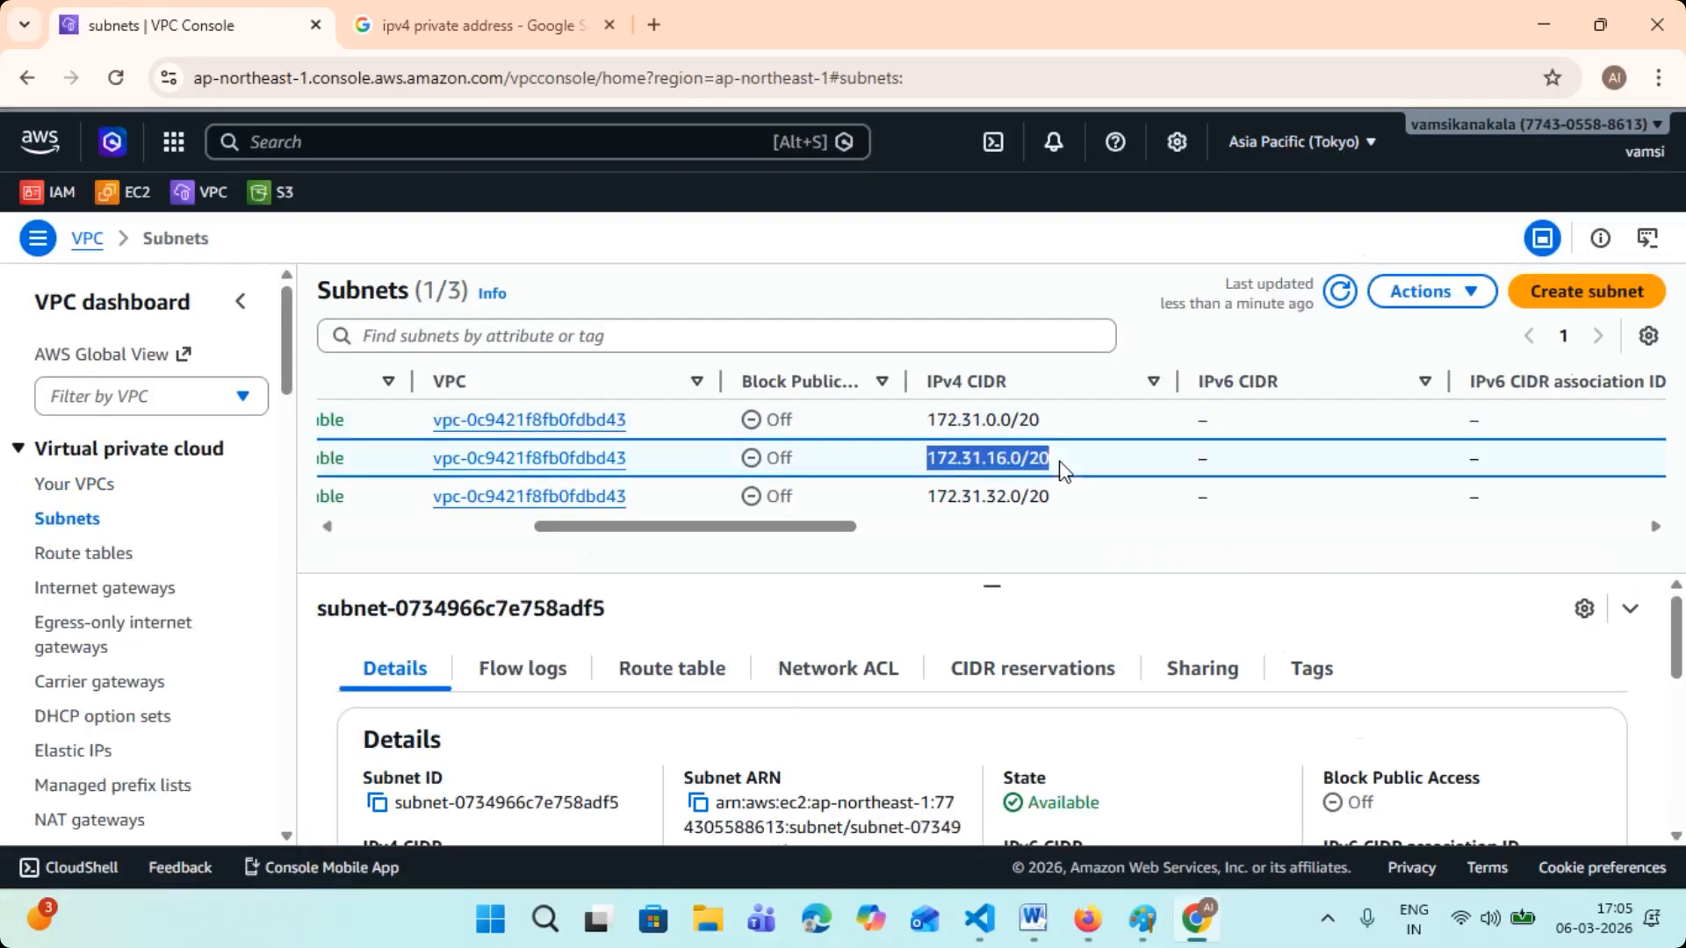
pyautogui.moveTo(931, 500); pyautogui.dragTo(1069, 499)
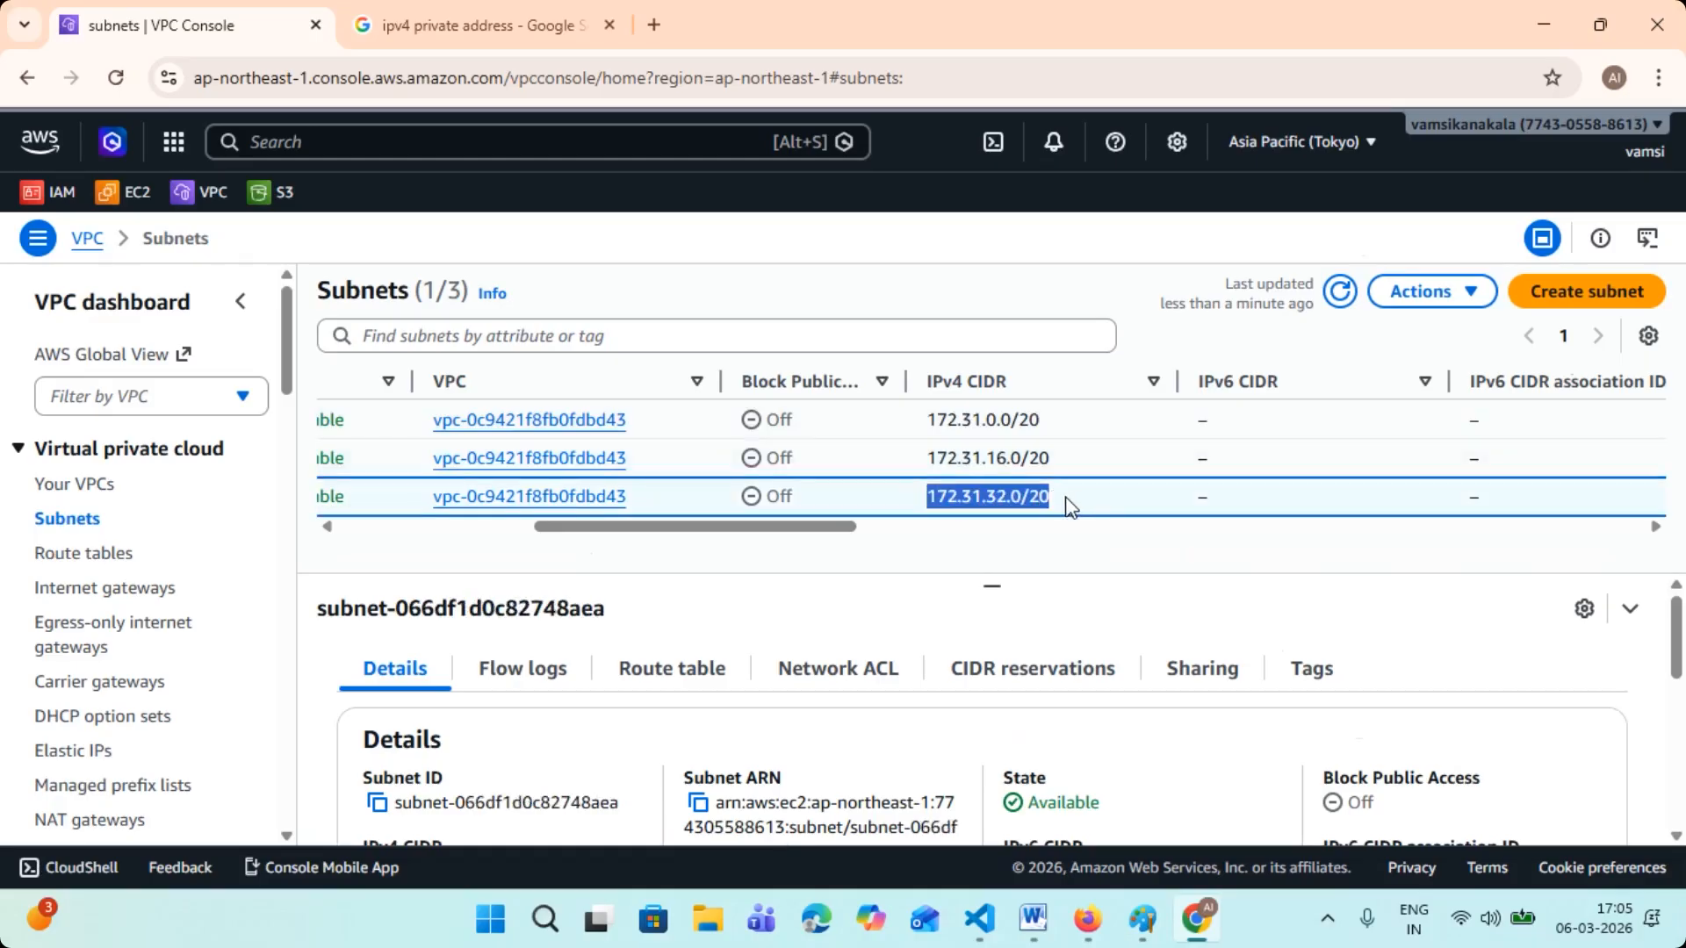
# - Look through the Tokyo region's Route tables, Internet gateways, Your VPCs and Subnets lists, returning to Your VPCs
pyautogui.click(120, 553)
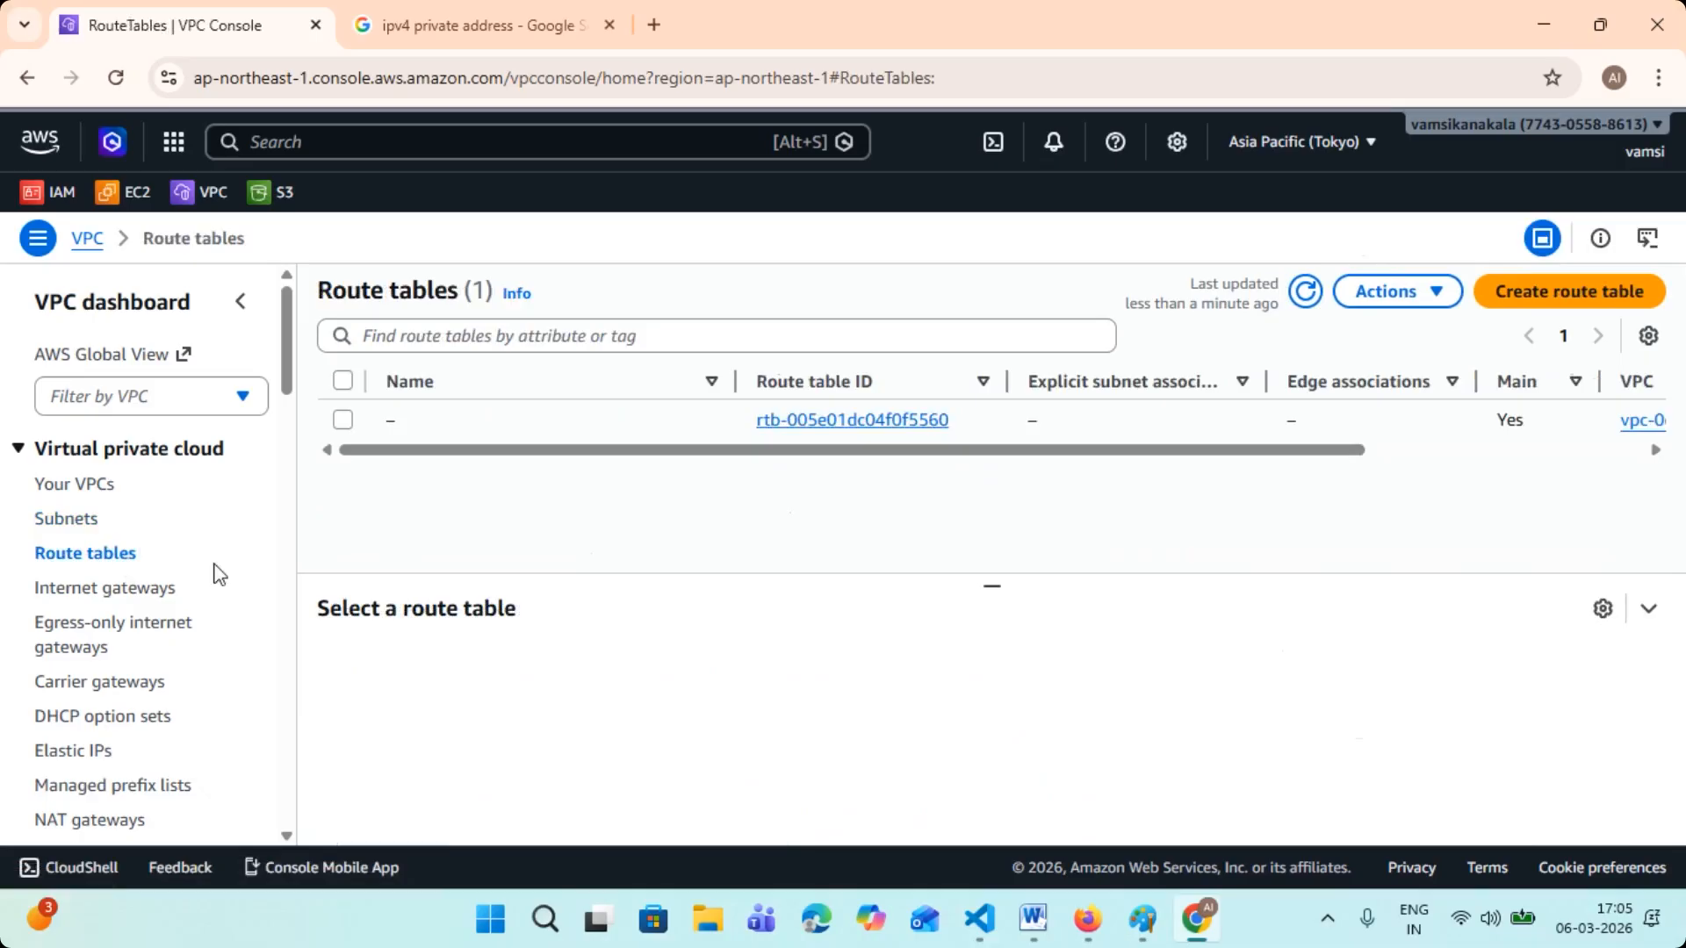
pyautogui.click(176, 591)
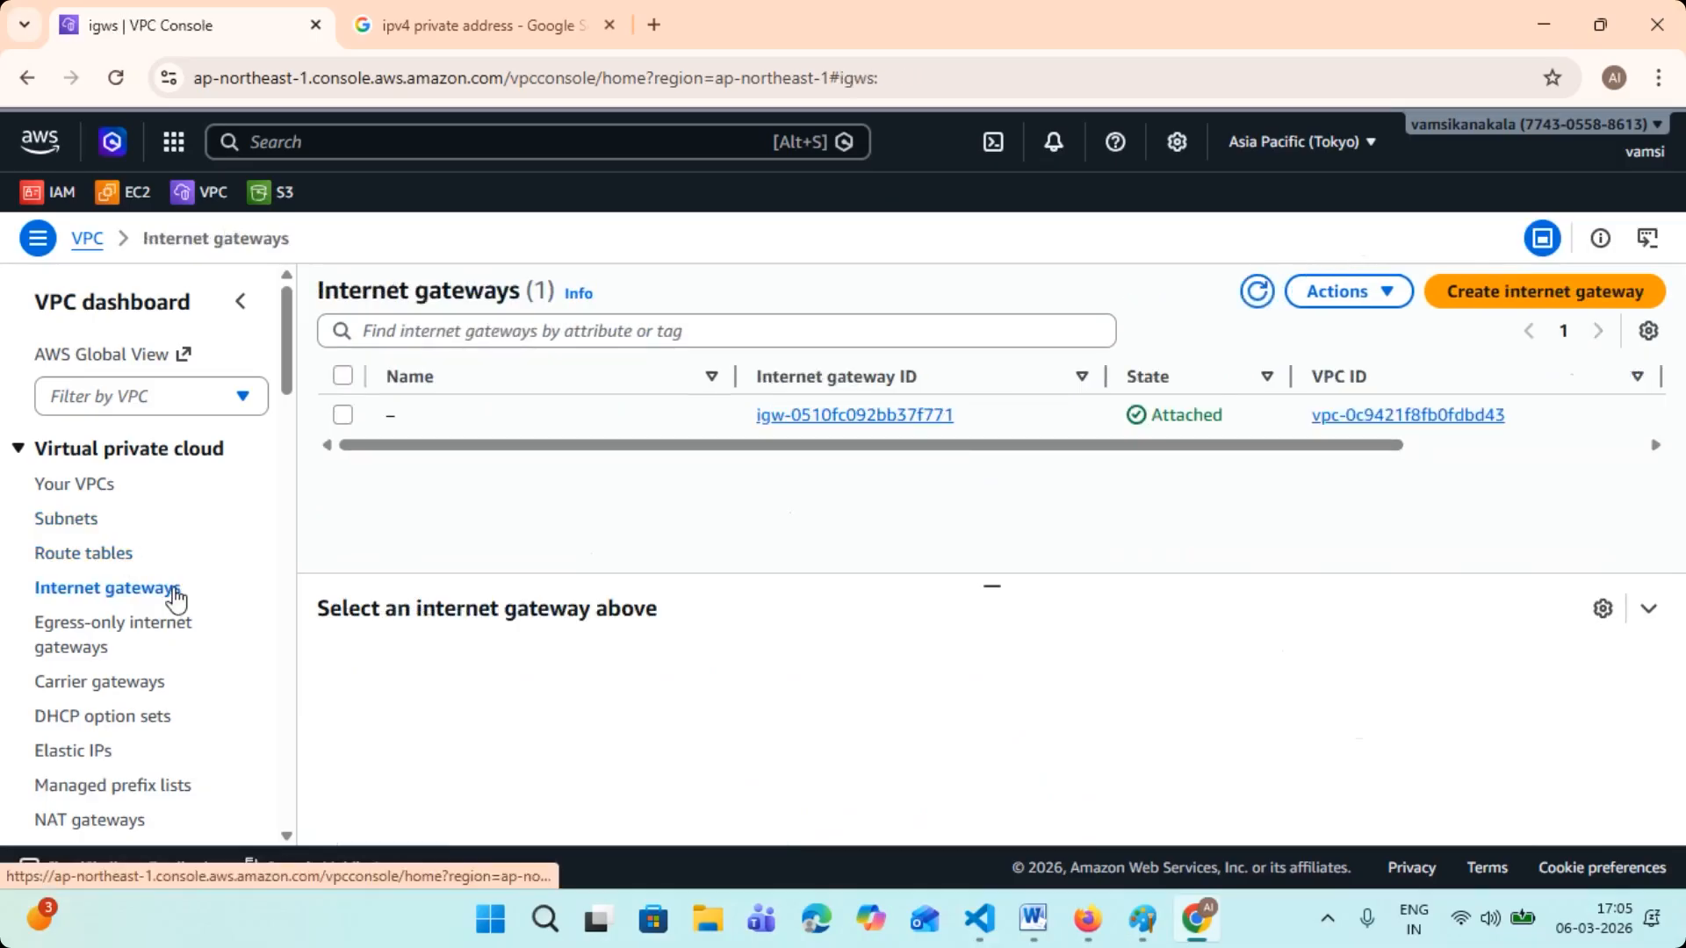
pyautogui.click(97, 497)
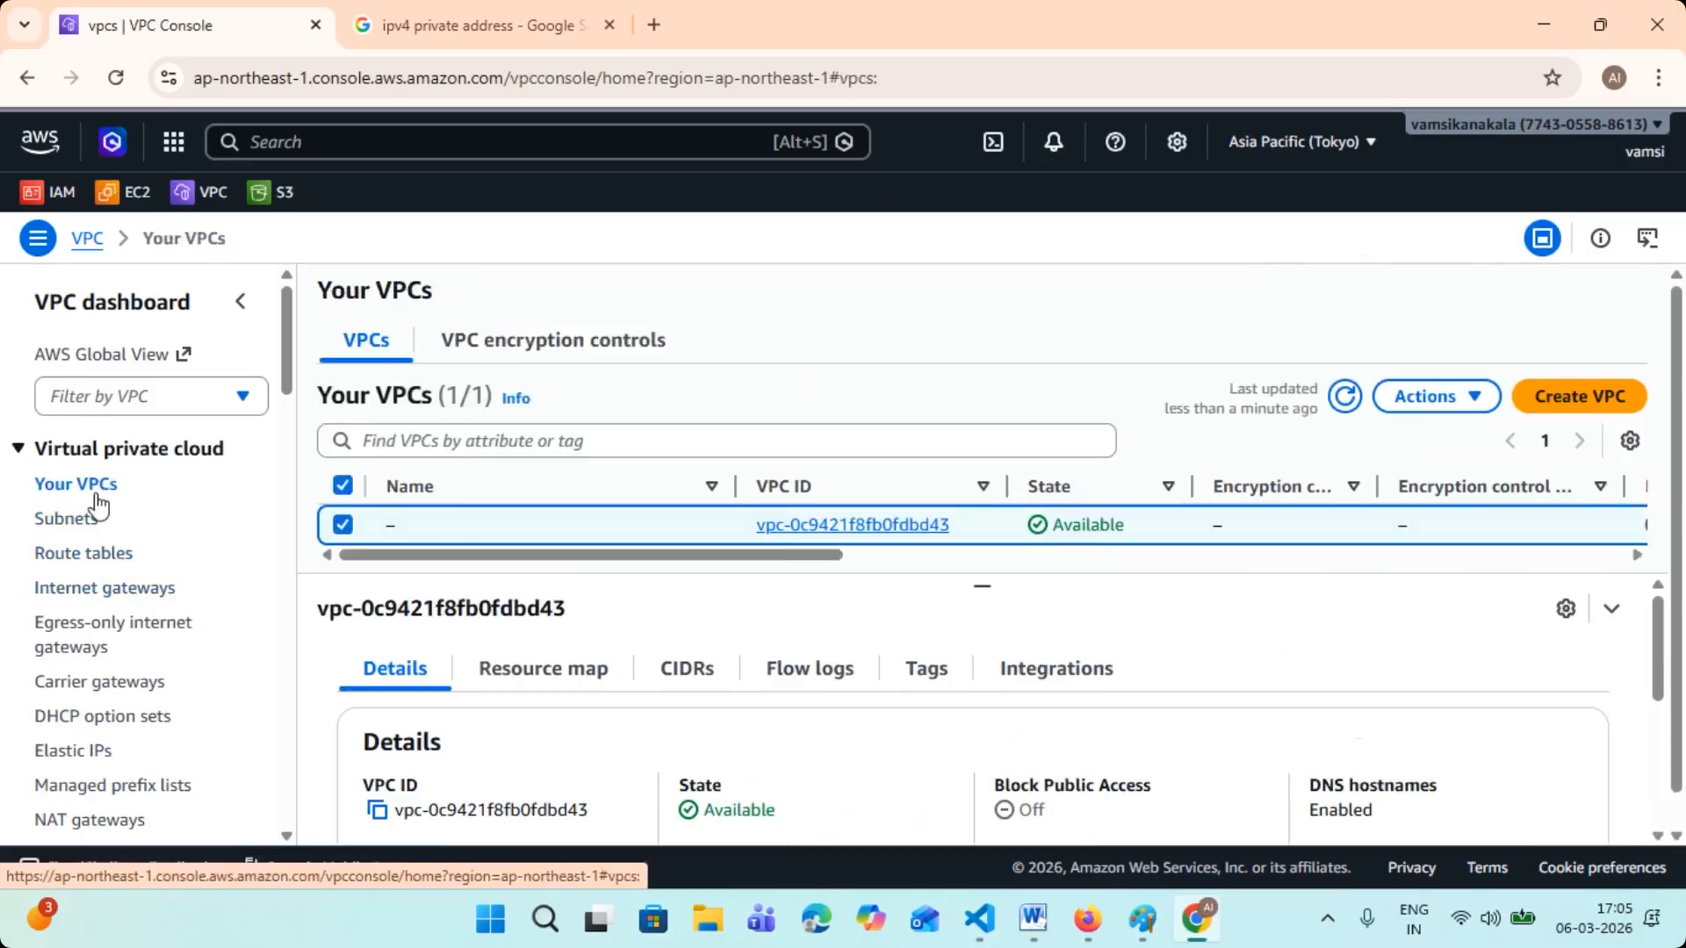
pyautogui.click(79, 525)
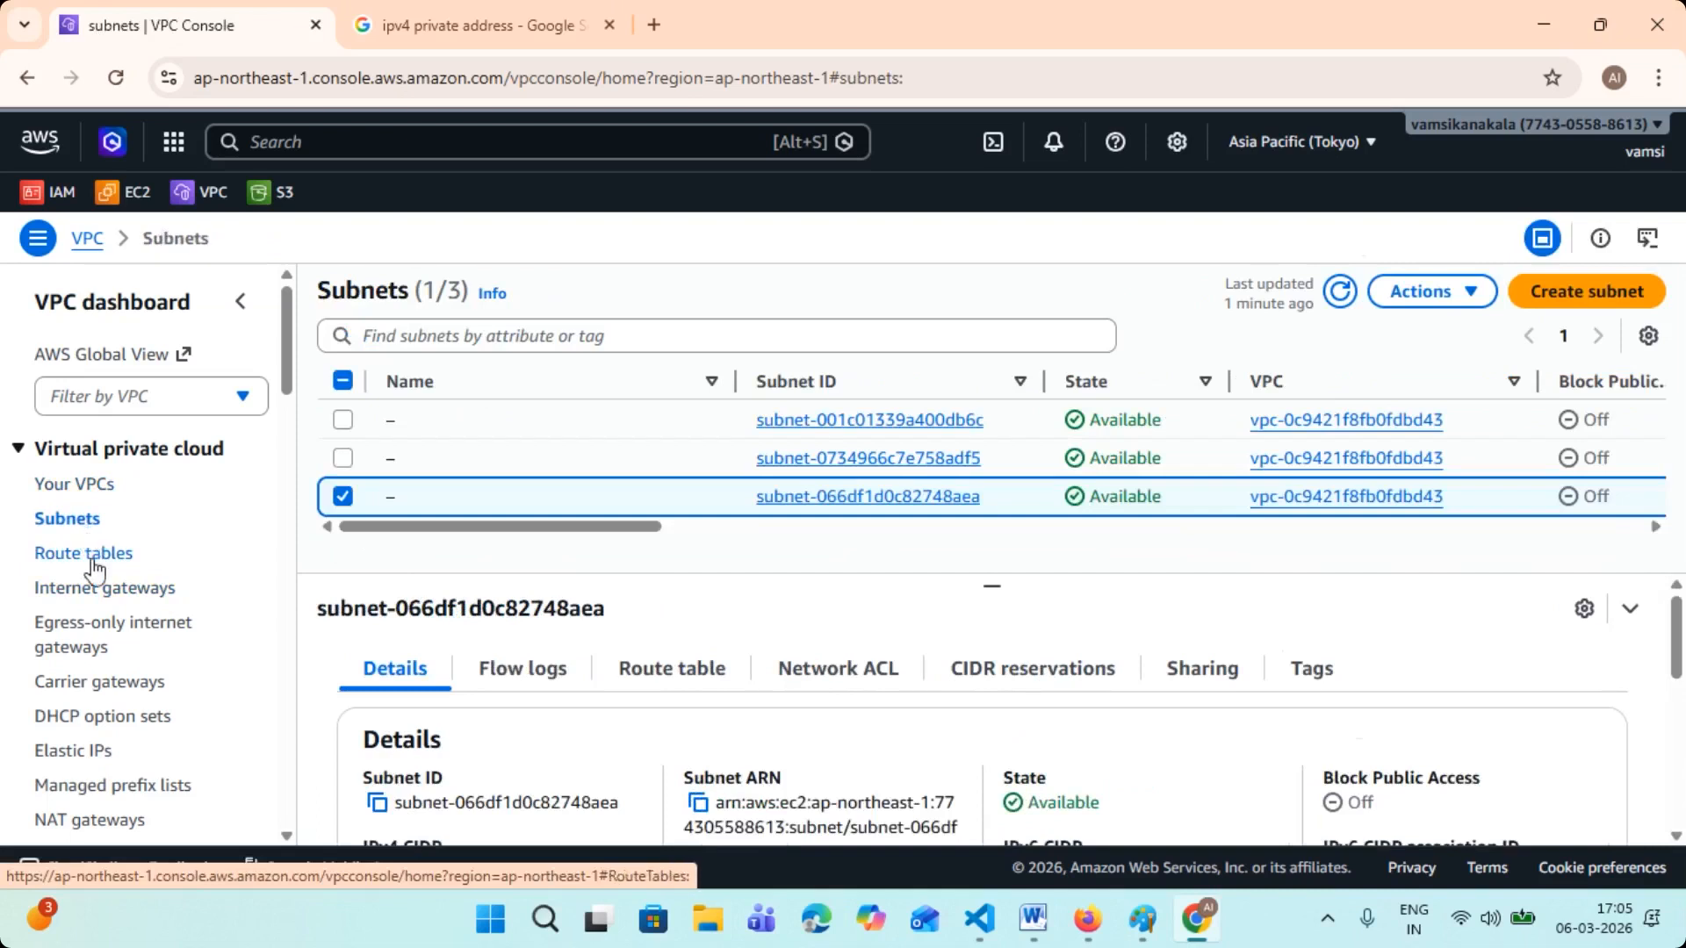
pyautogui.click(95, 555)
pyautogui.click(113, 590)
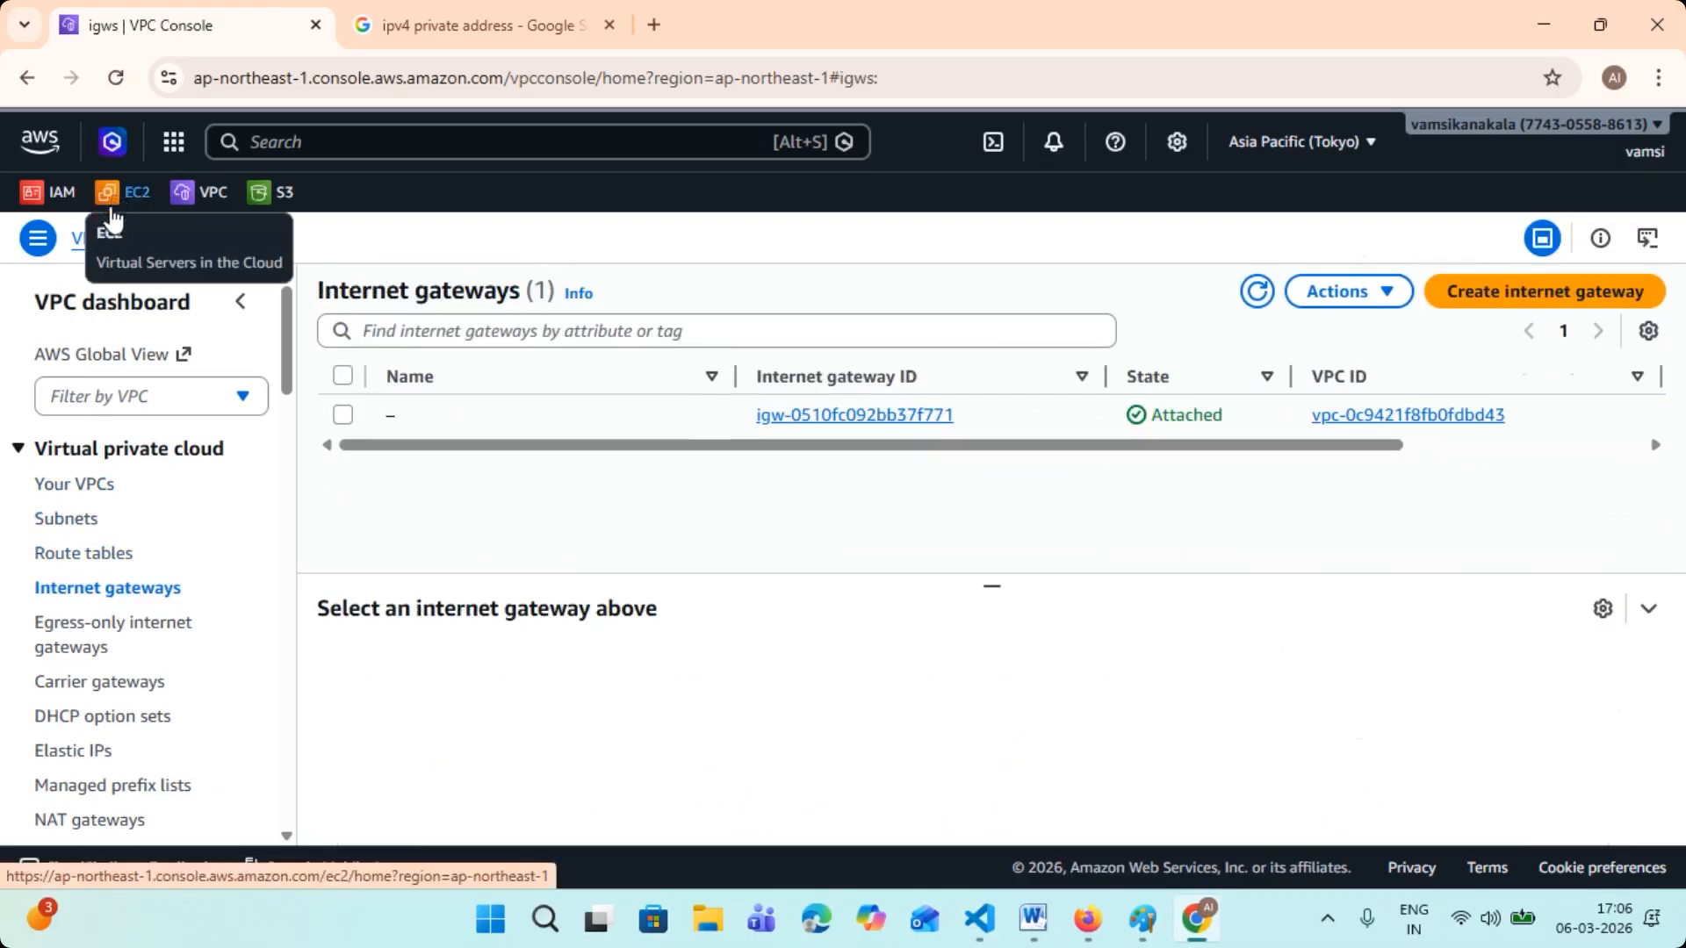
pyautogui.click(69, 486)
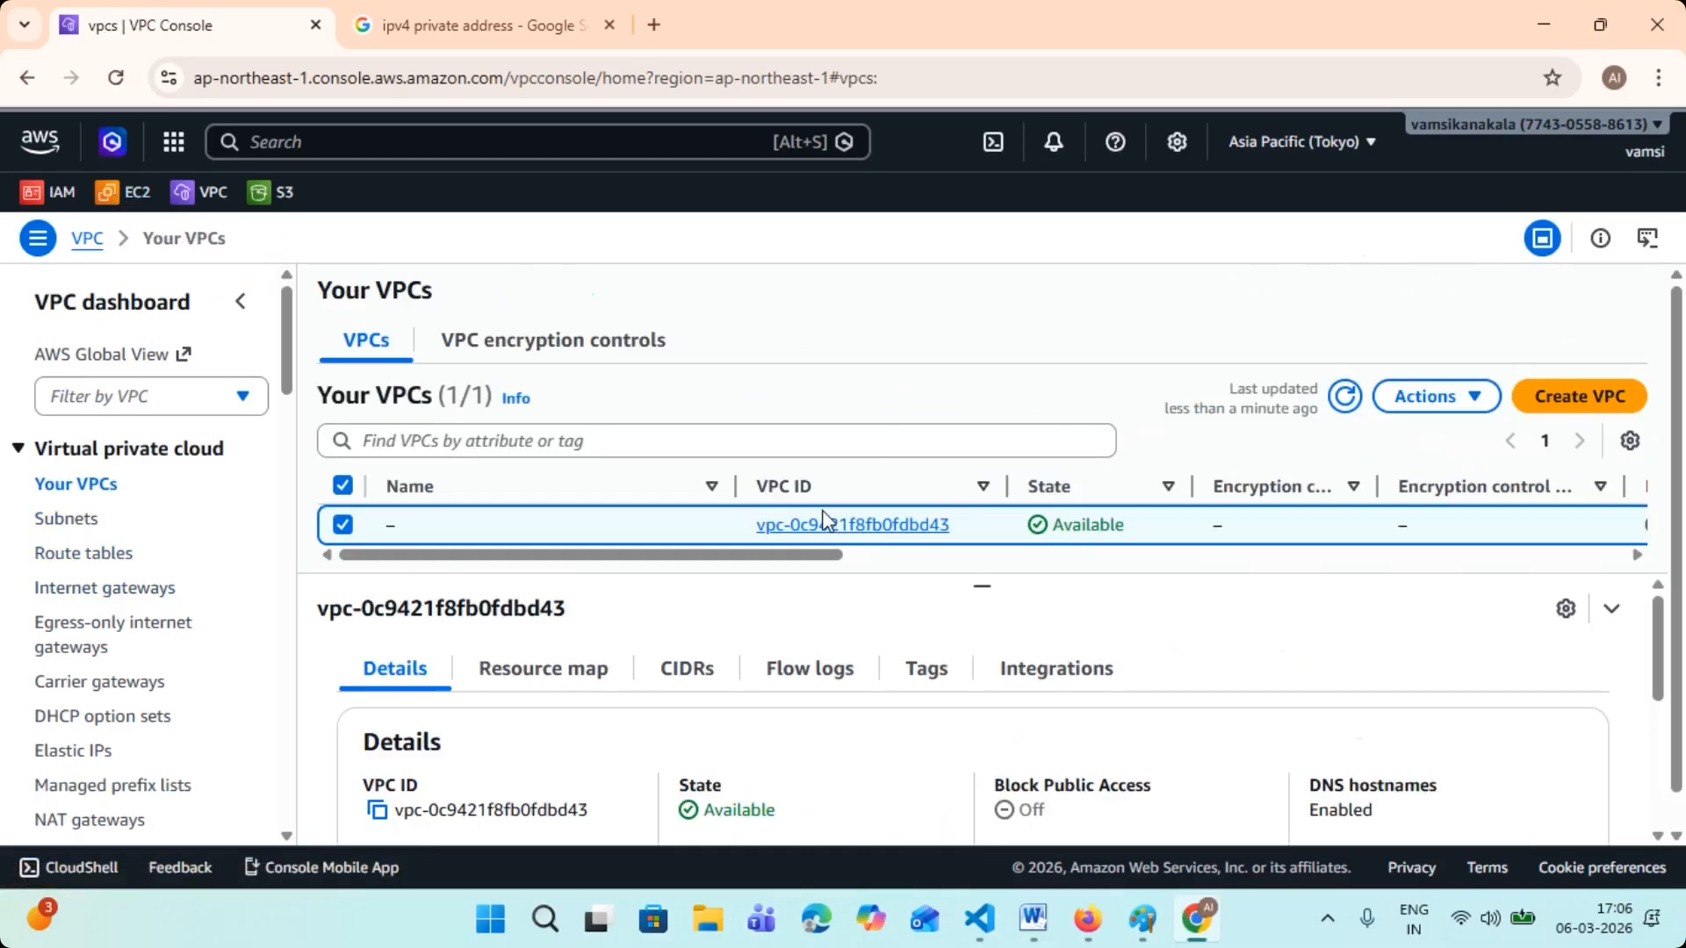
# - Close one of the three untitled Paint drawings and discard its unsaved changes
pyautogui.moveTo(1144, 919)
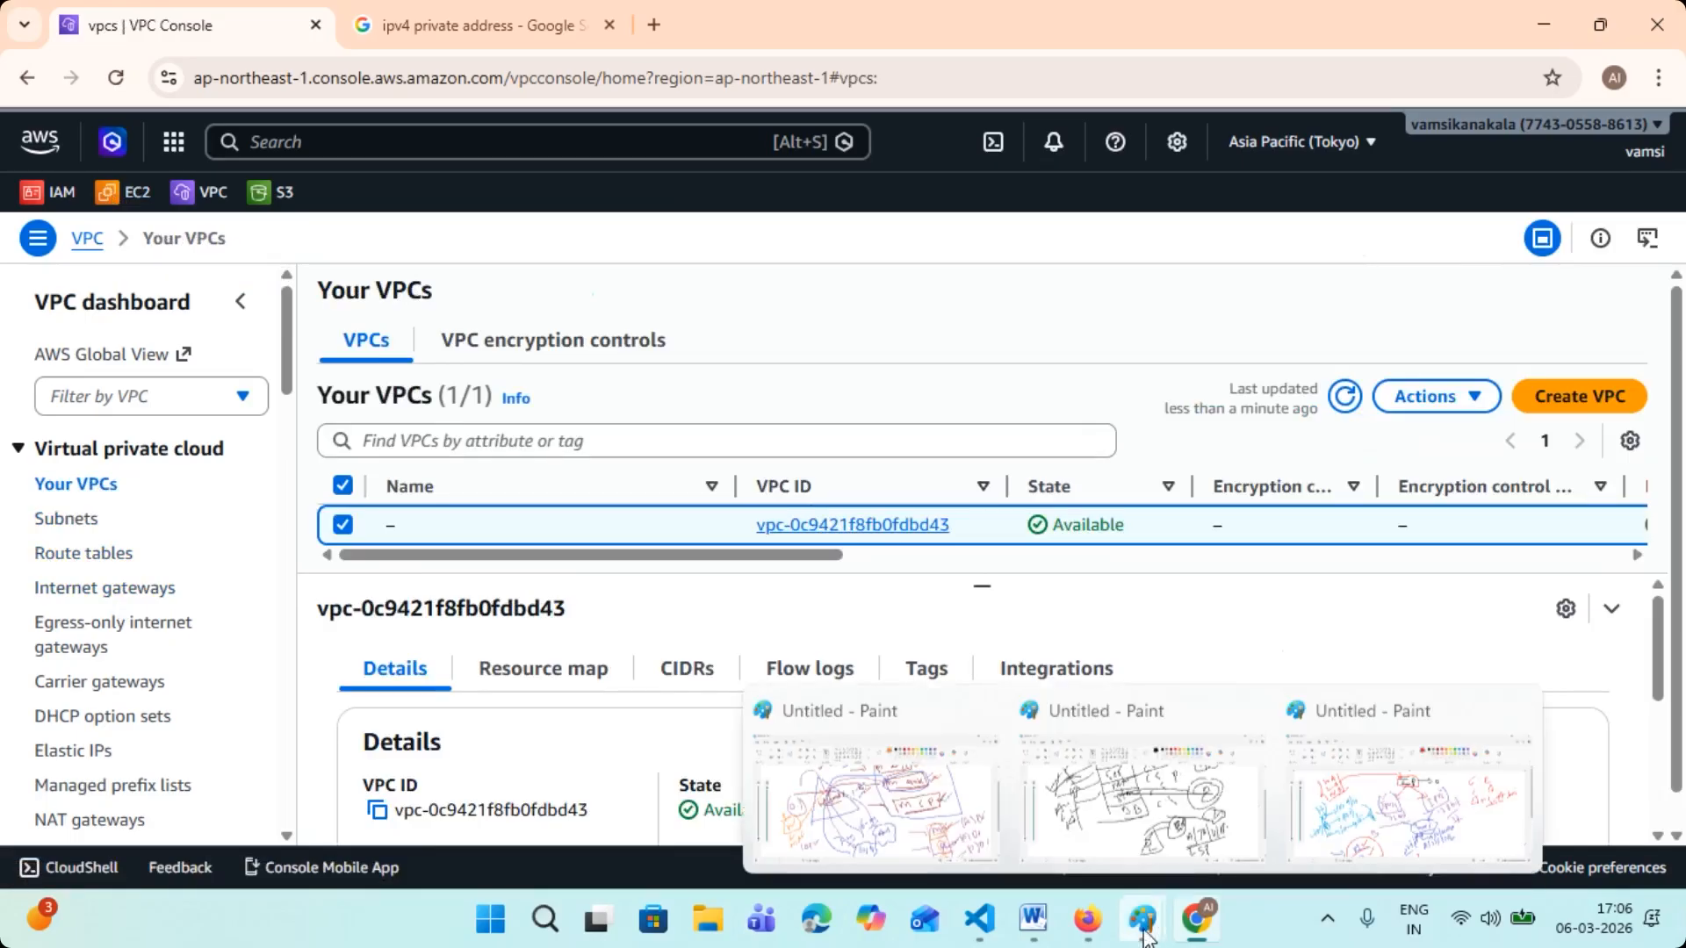
pyautogui.click(1512, 709)
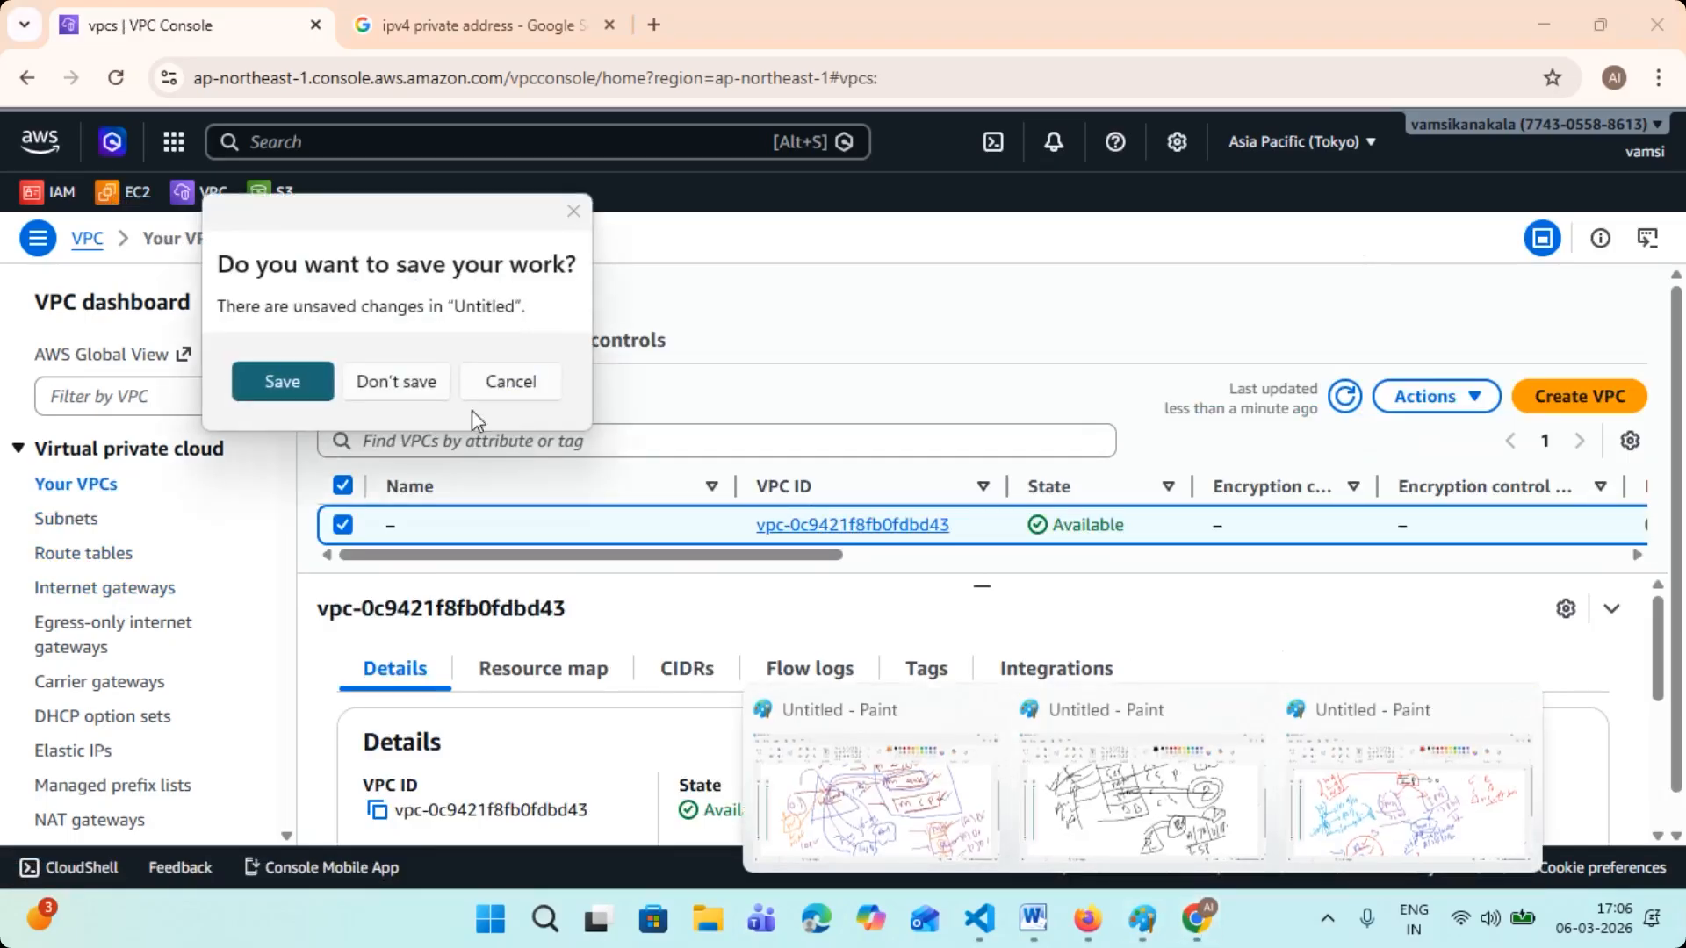
pyautogui.click(397, 382)
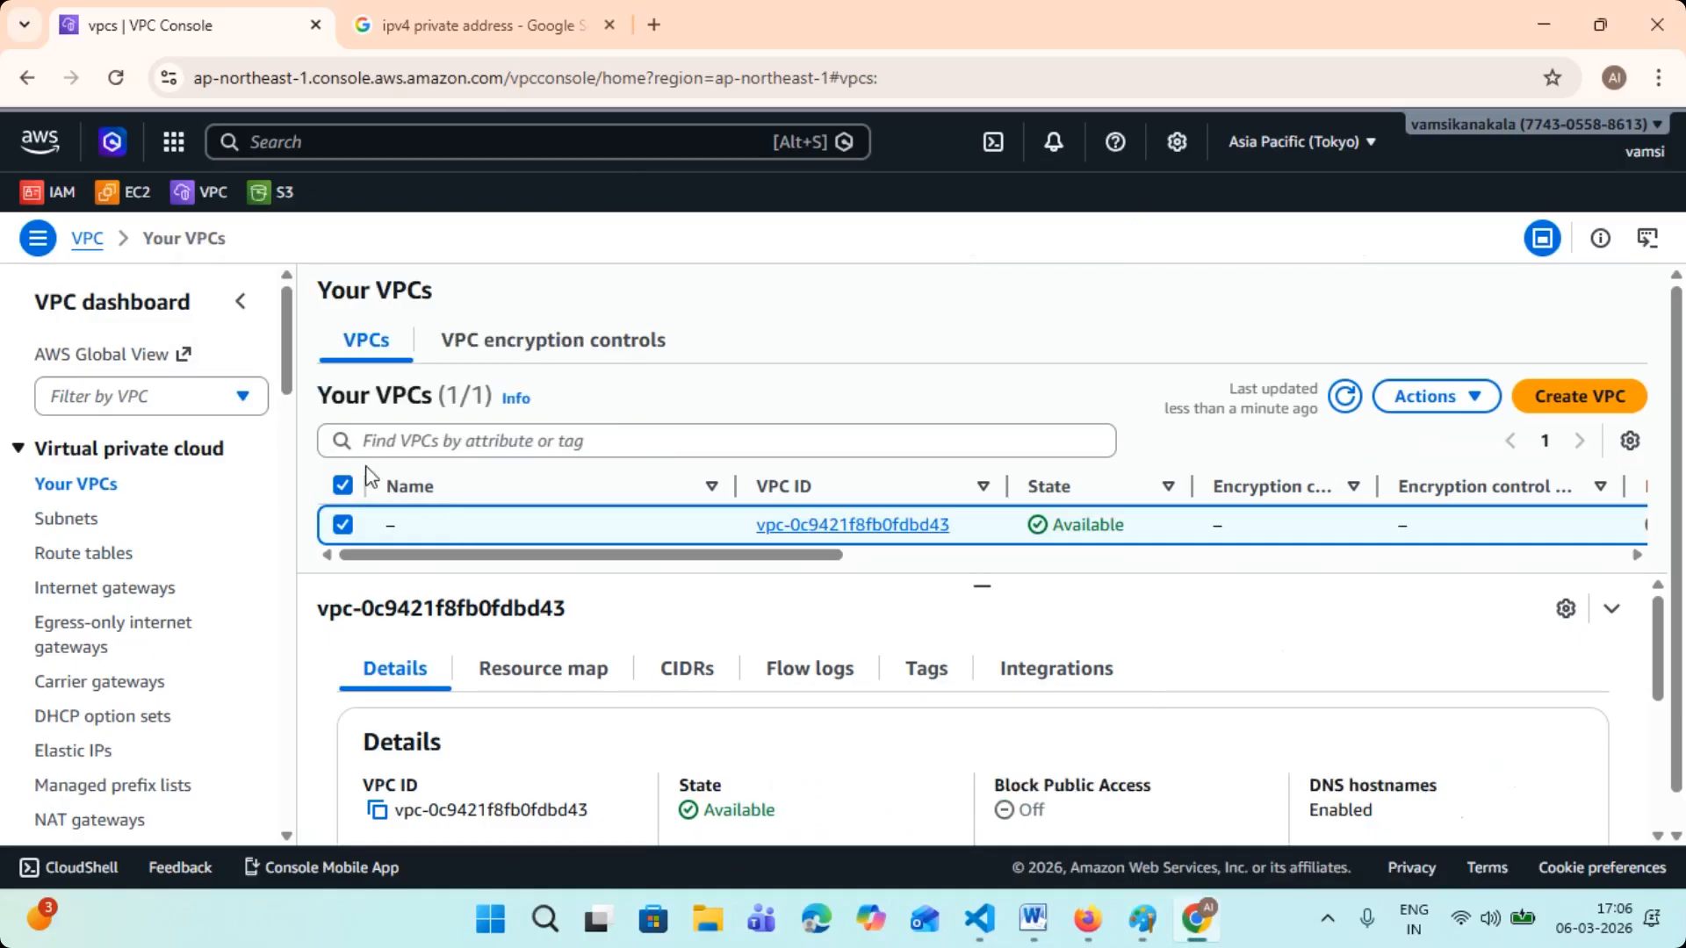
# - Review the Subnets, Route tables and Internet gateways lists again and examine the VPC's IPv4 CIDR in Your VPCs
pyautogui.click(86, 524)
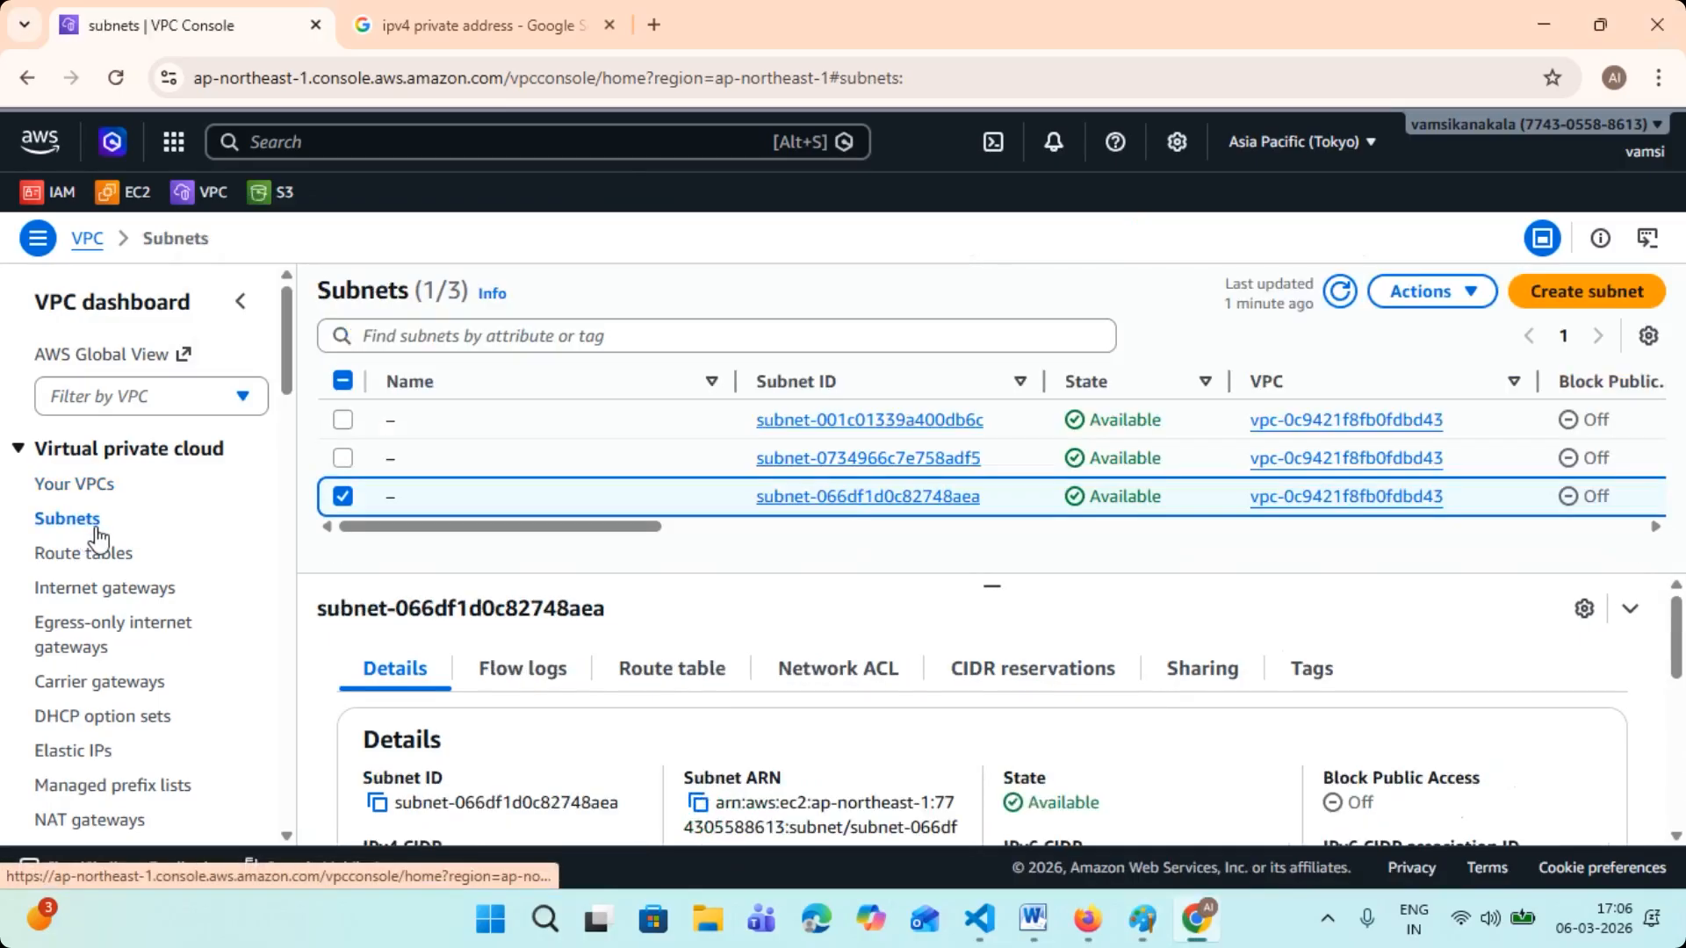
pyautogui.click(81, 555)
pyautogui.click(138, 590)
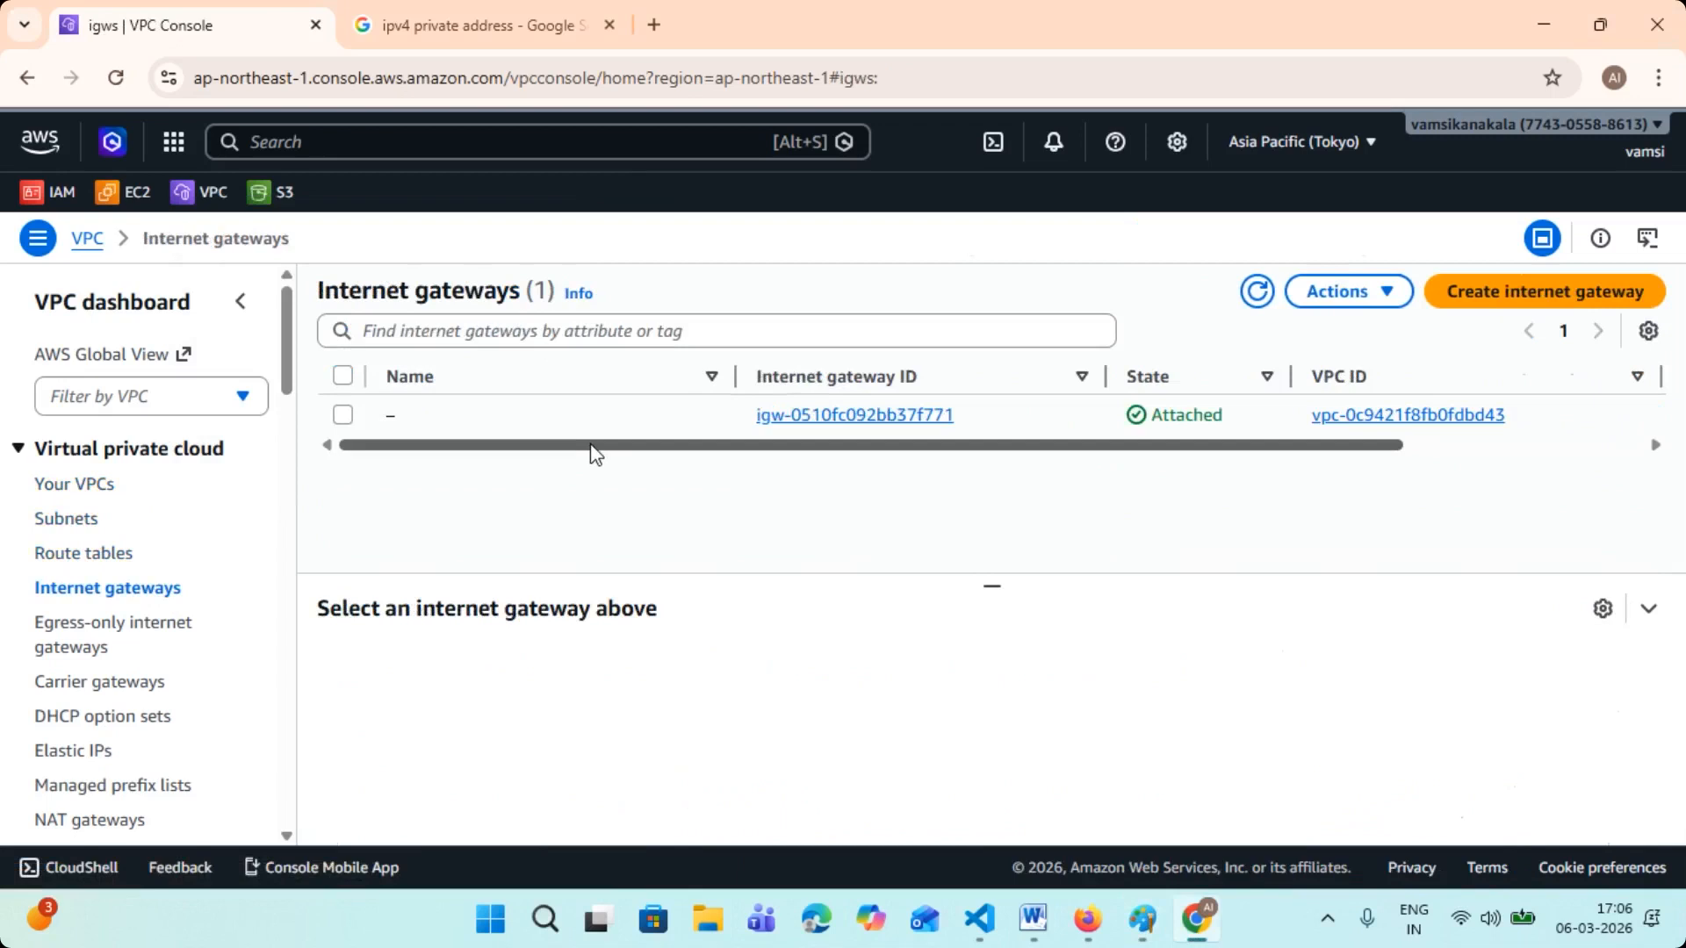
pyautogui.click(82, 488)
pyautogui.moveTo(651, 559); pyautogui.dragTo(1140, 549)
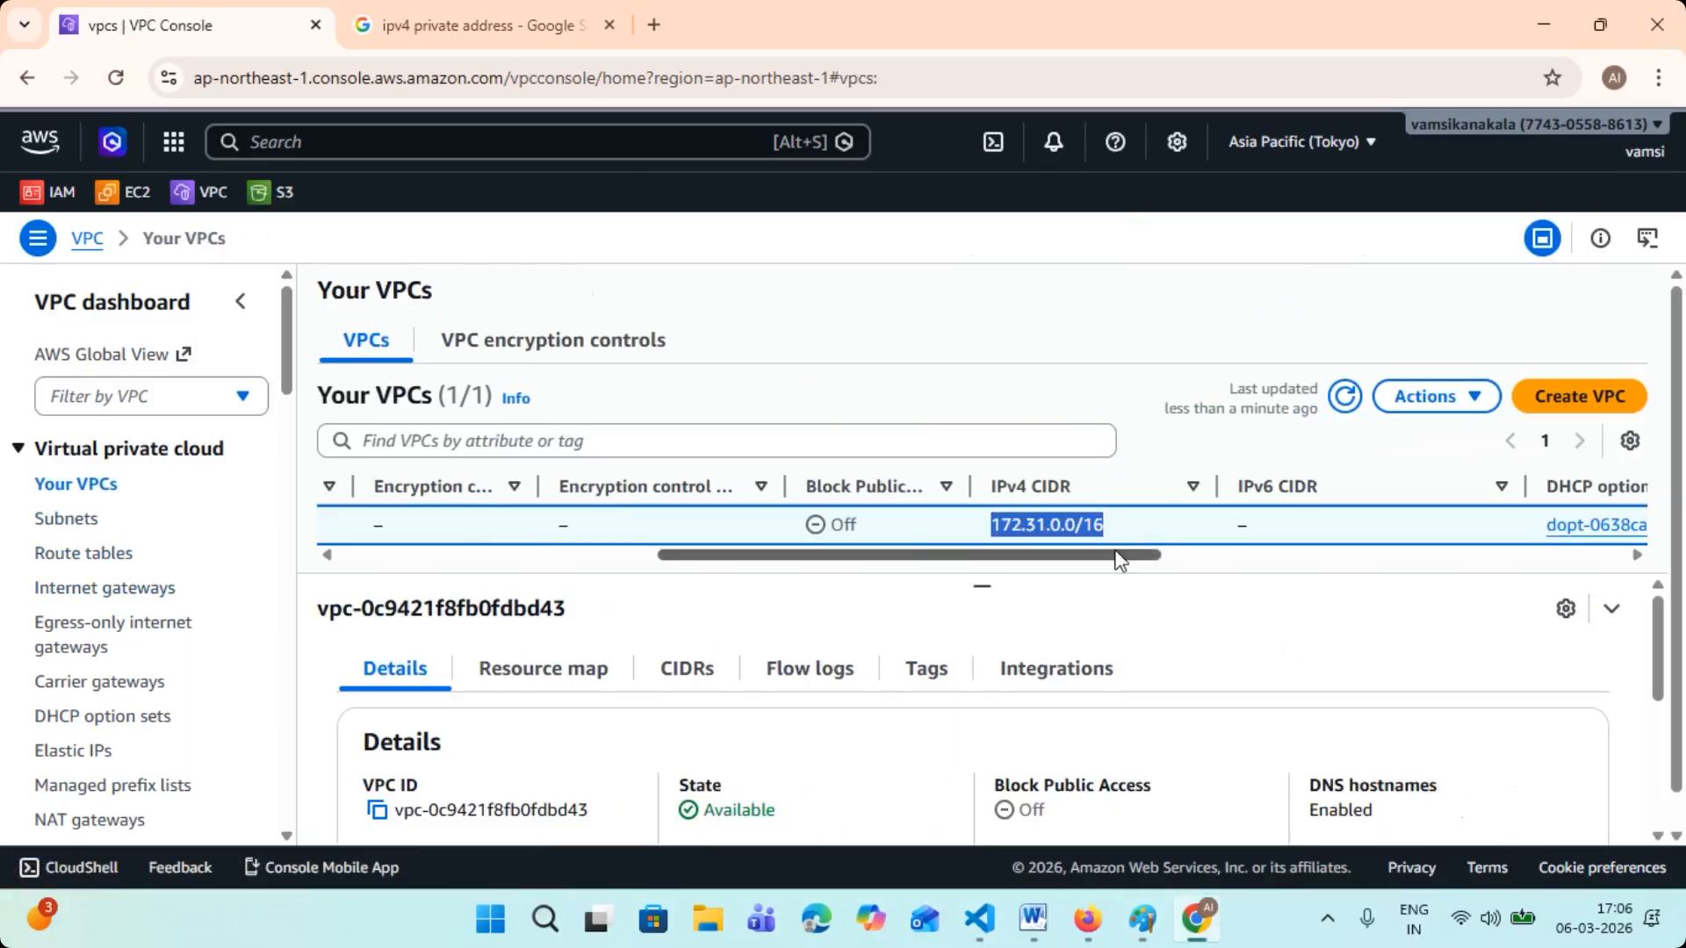
# - Close the two remaining untitled Paint drawings without saving their changes
pyautogui.click(1143, 919)
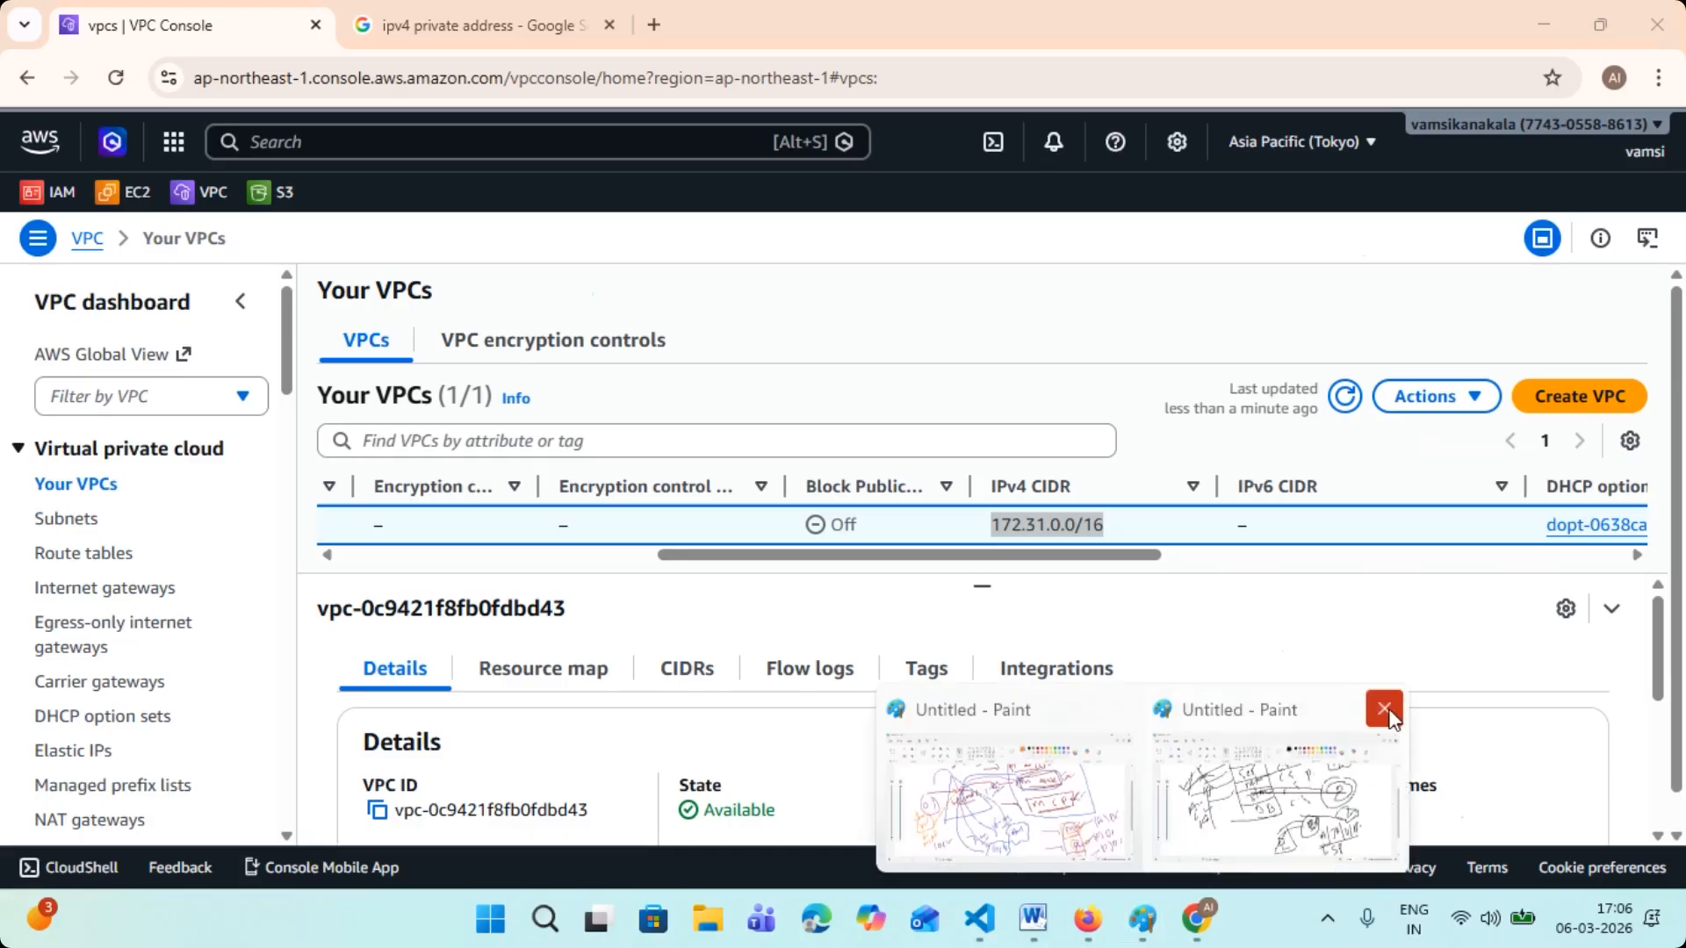
pyautogui.click(1384, 710)
pyautogui.click(248, 220)
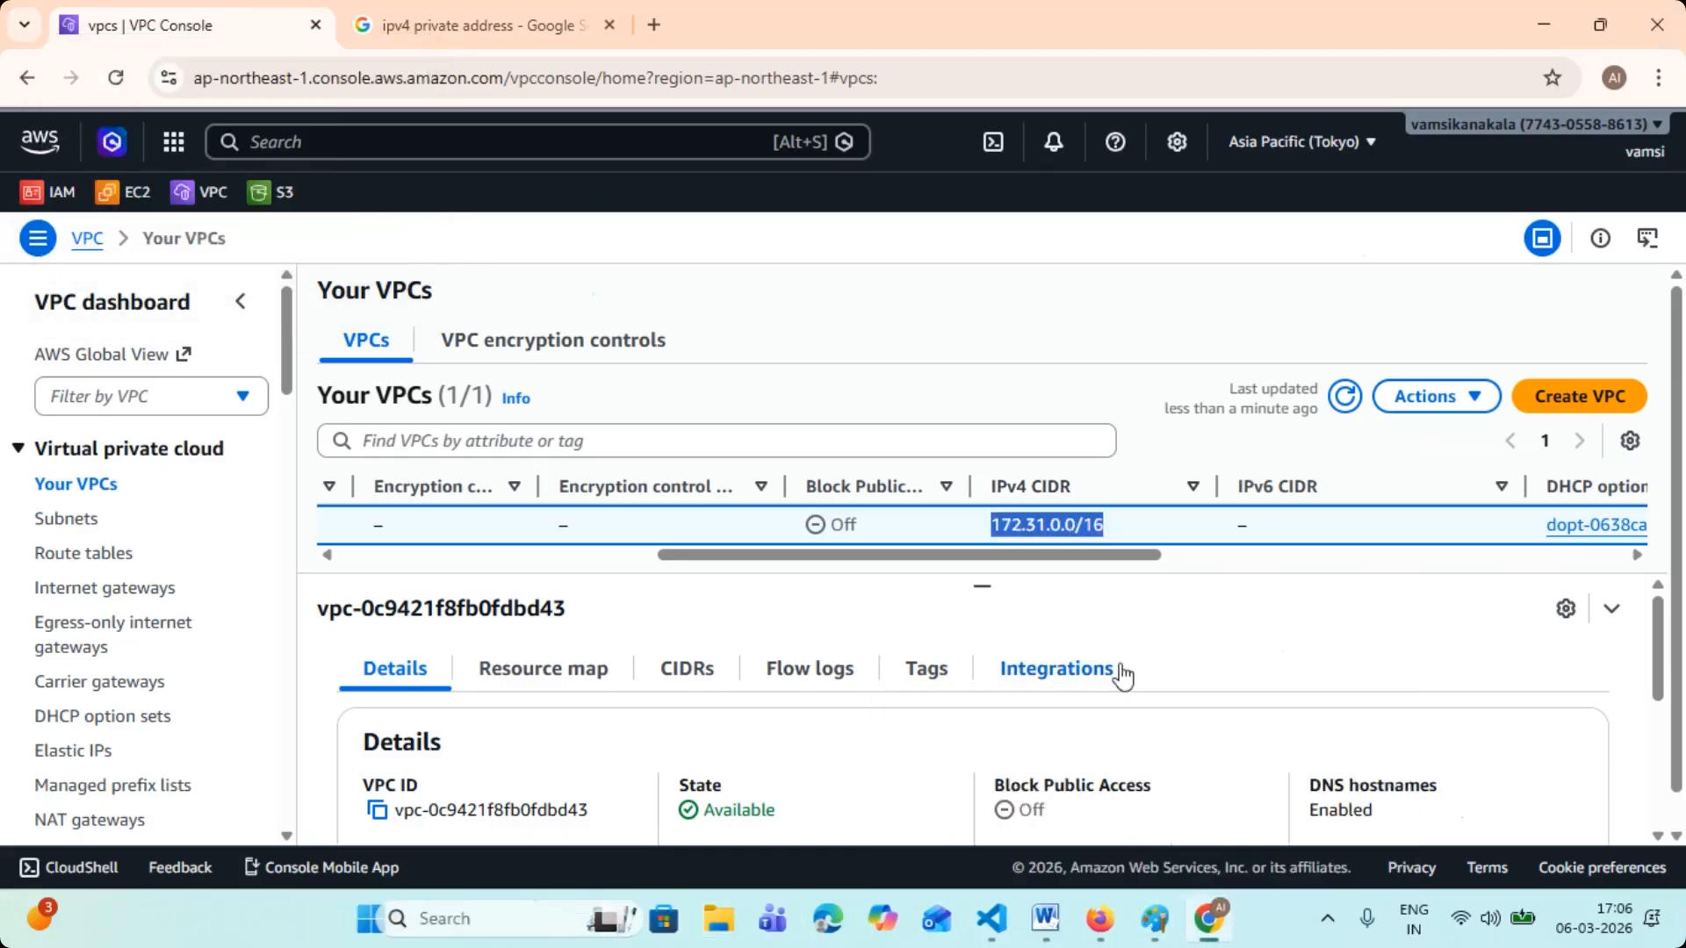
pyautogui.click(1155, 919)
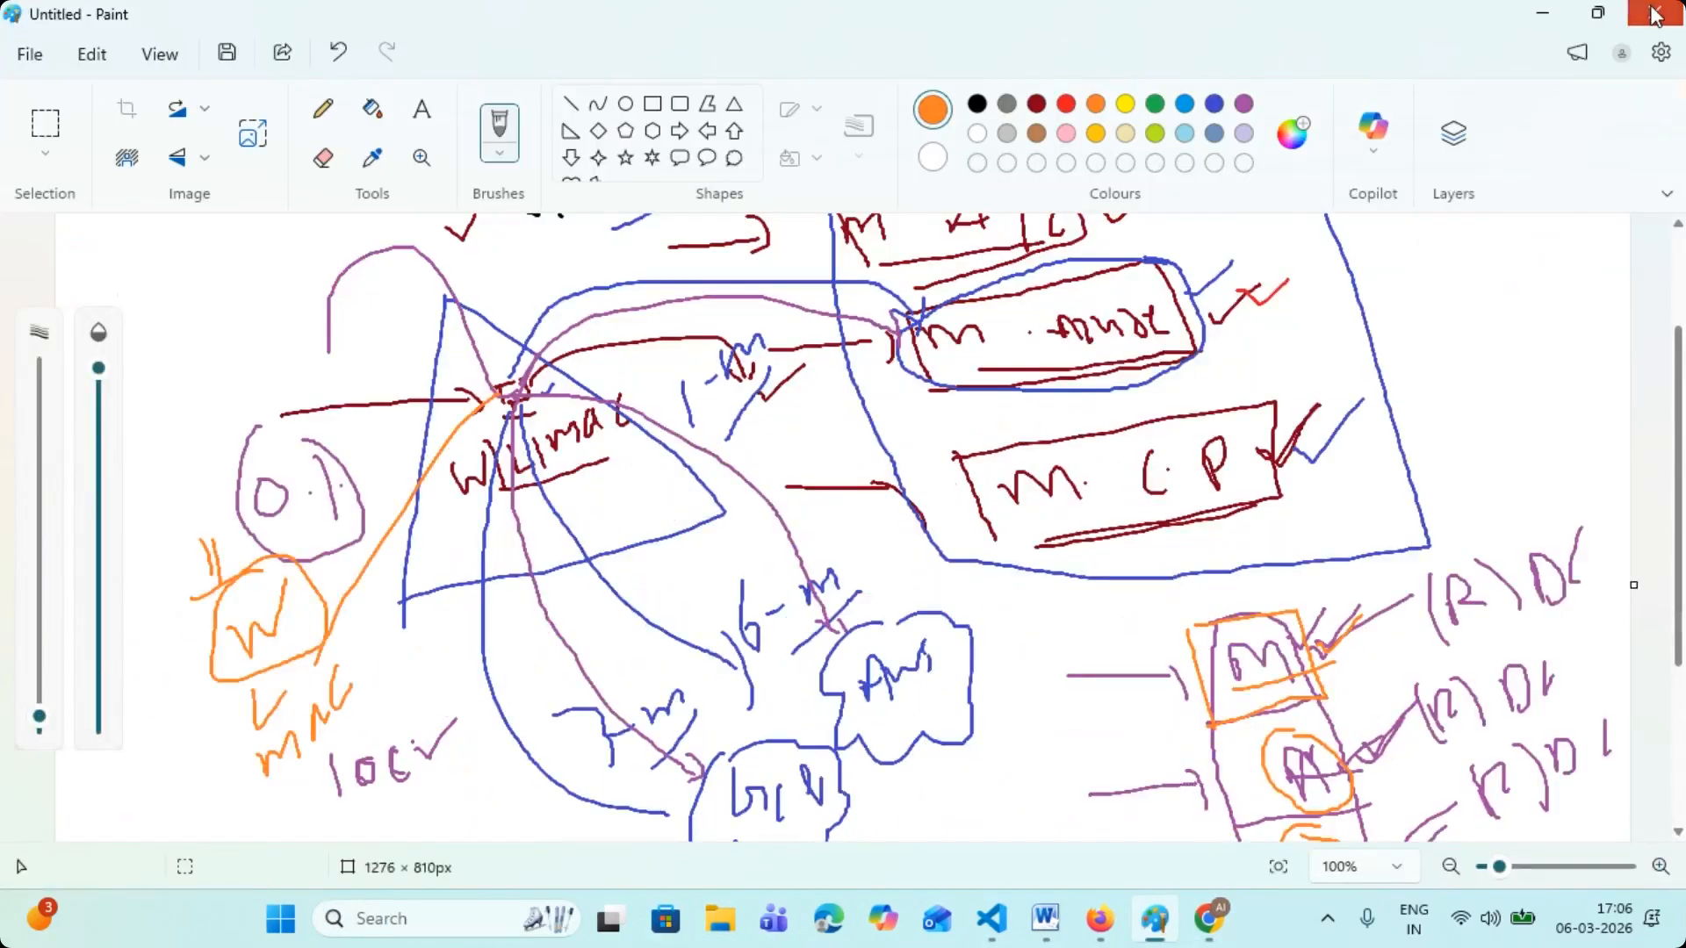
pyautogui.click(1654, 12)
pyautogui.click(859, 509)
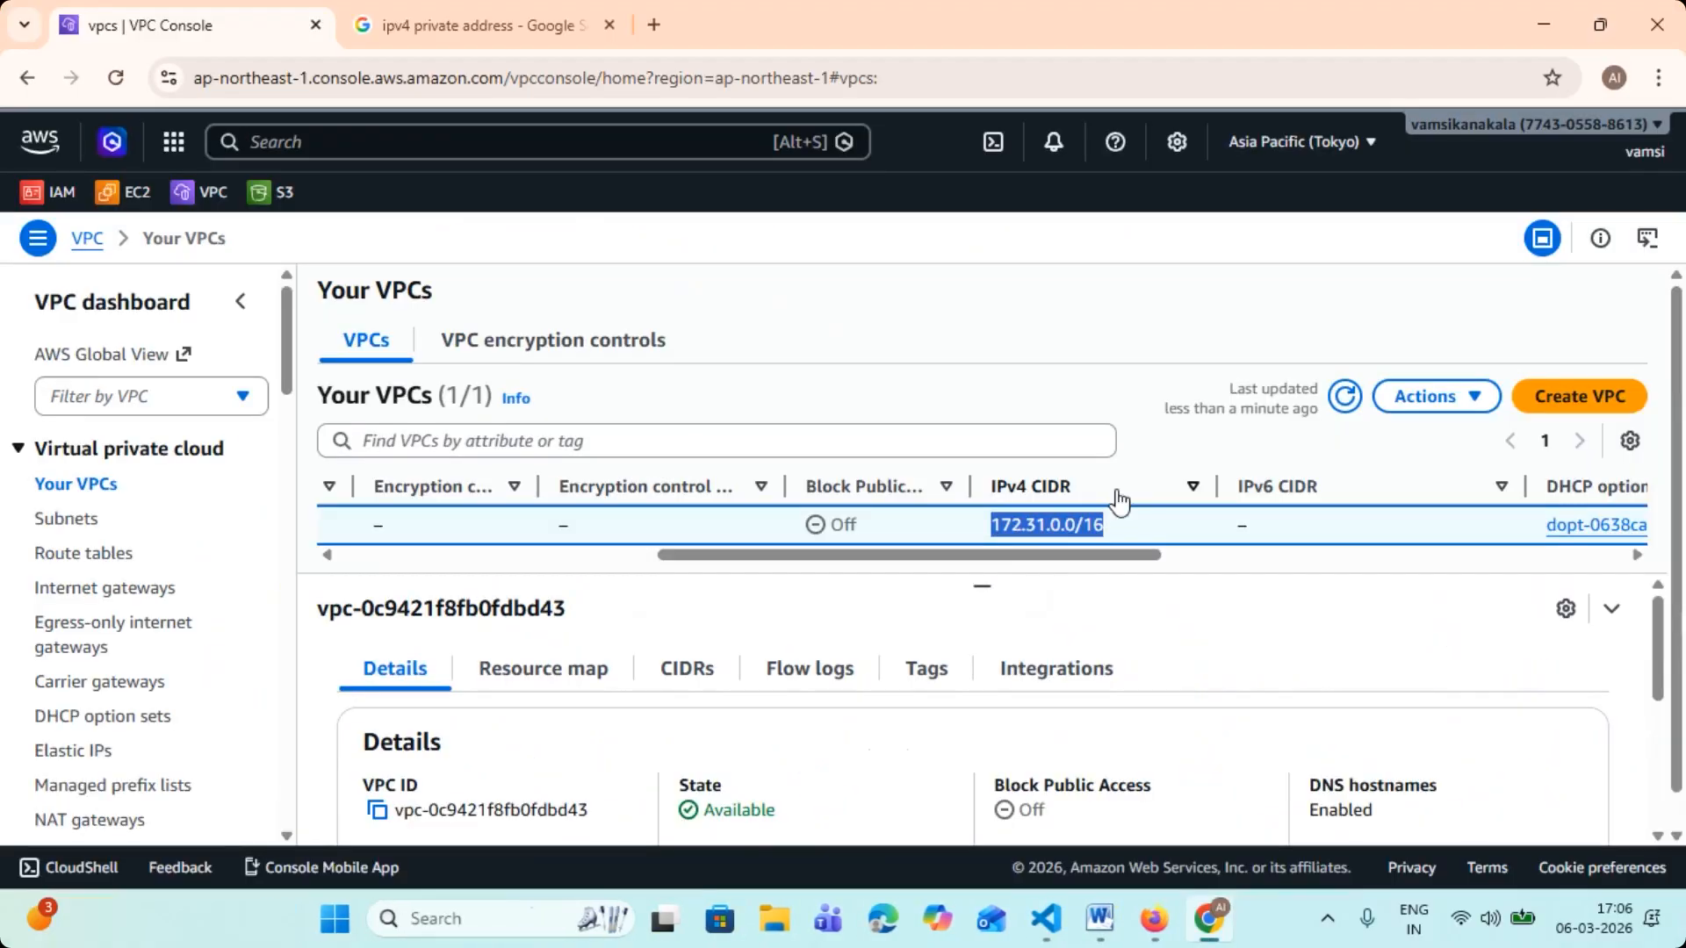
# - Open a new Paint drawing and draw a large dark red triangle in the canvas's upper-left area
pyautogui.moveTo(996, 557); pyautogui.dragTo(321, 523)
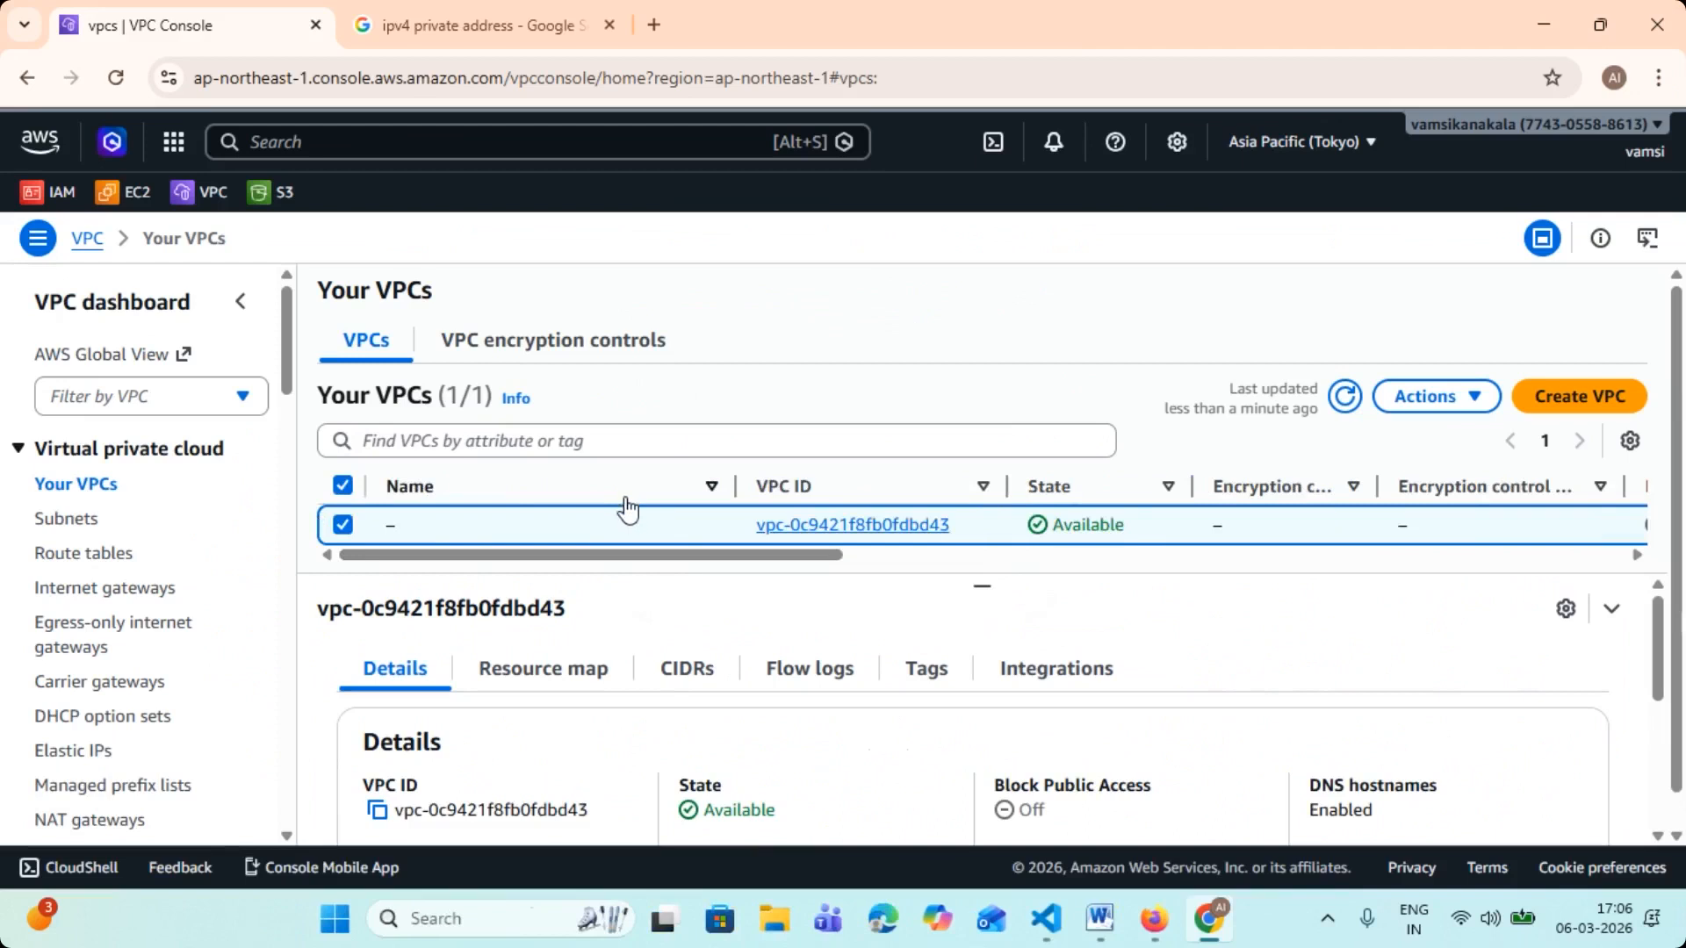
pyautogui.click(489, 919)
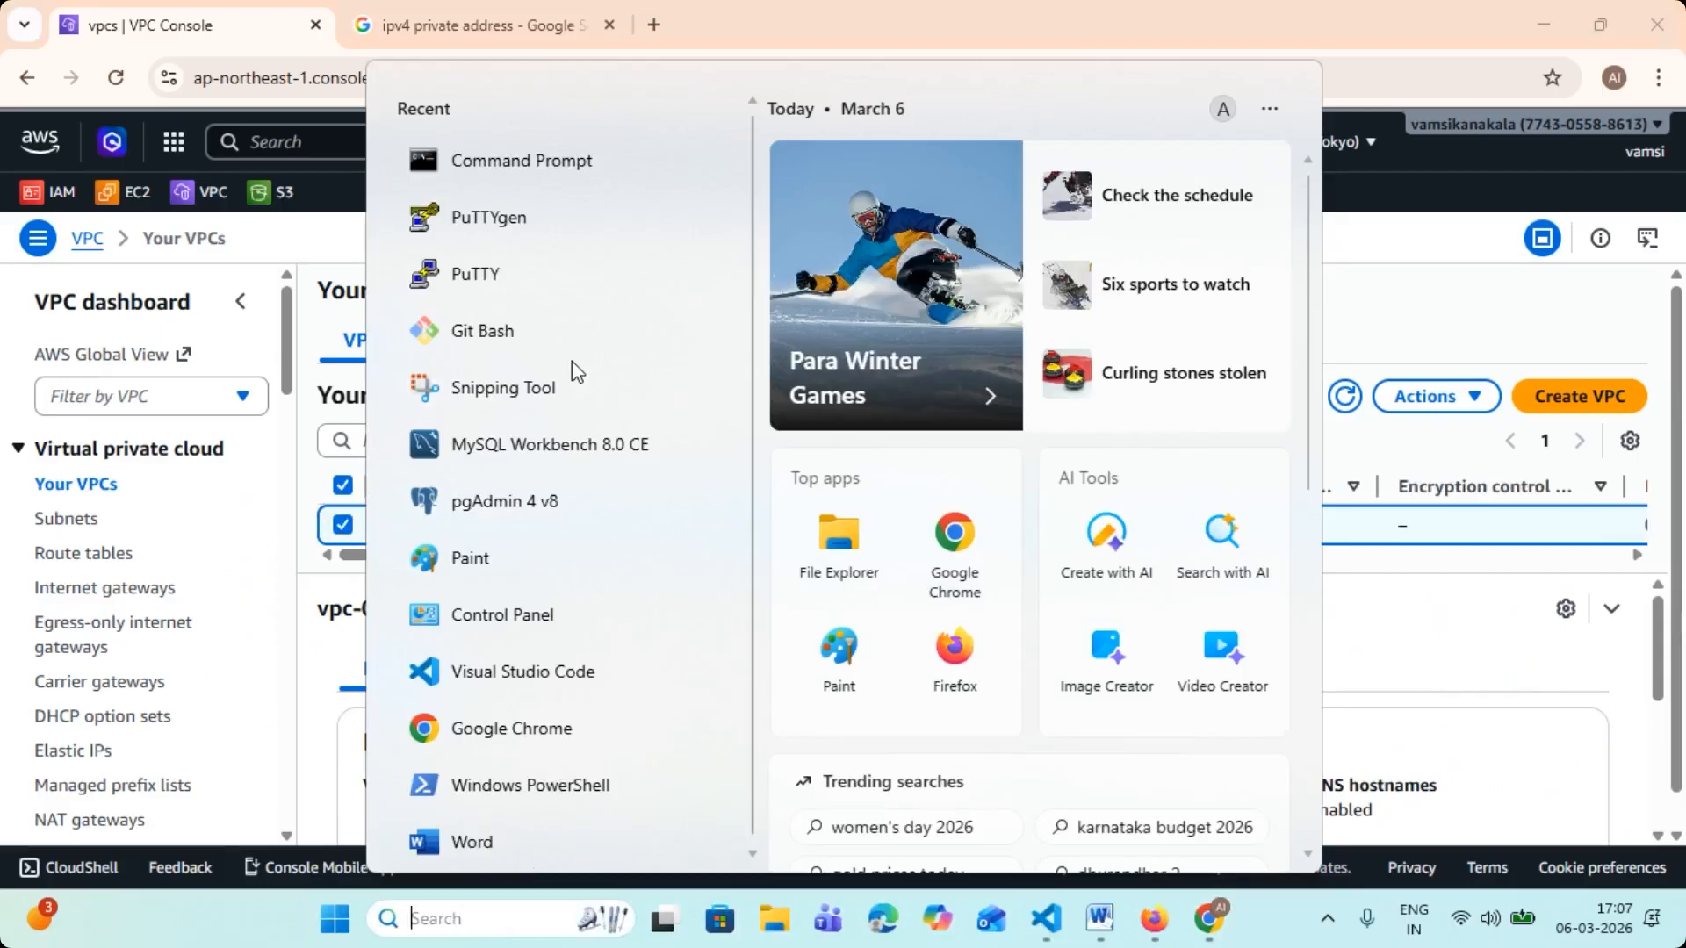
pyautogui.click(477, 560)
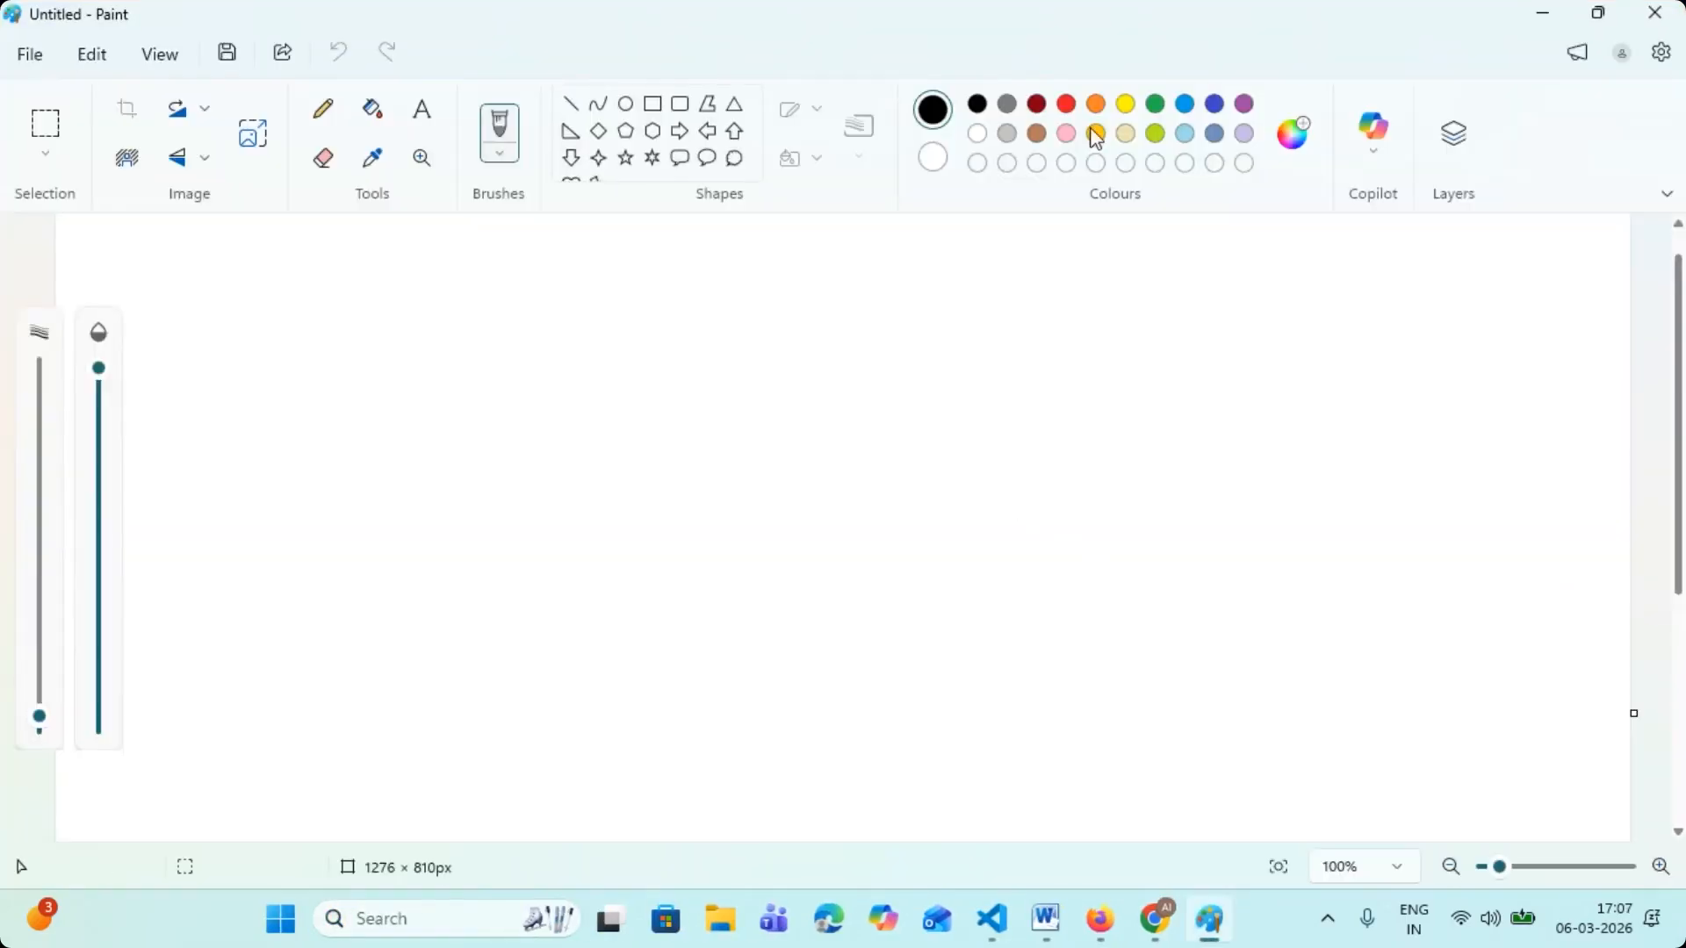
pyautogui.click(1037, 105)
pyautogui.moveTo(443, 312); pyautogui.dragTo(348, 530)
pyautogui.click(402, 440)
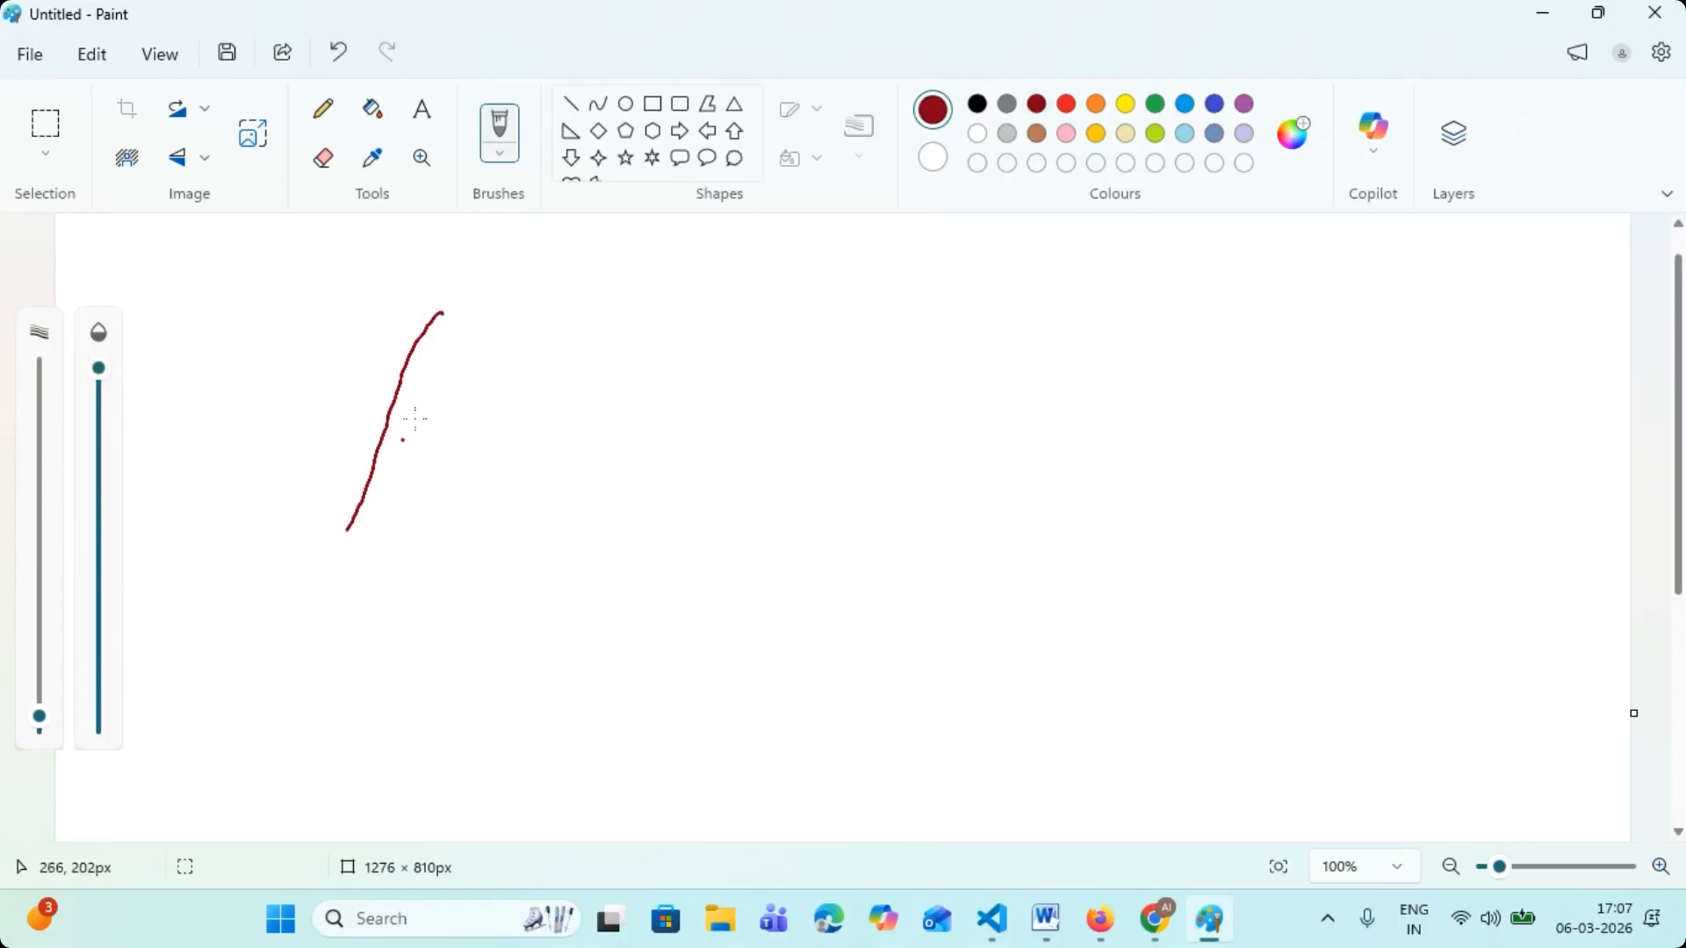
pyautogui.moveTo(443, 317)
pyautogui.mouseDown()
pyautogui.moveTo(556, 507)
pyautogui.moveTo(348, 521)
pyautogui.mouseUp()
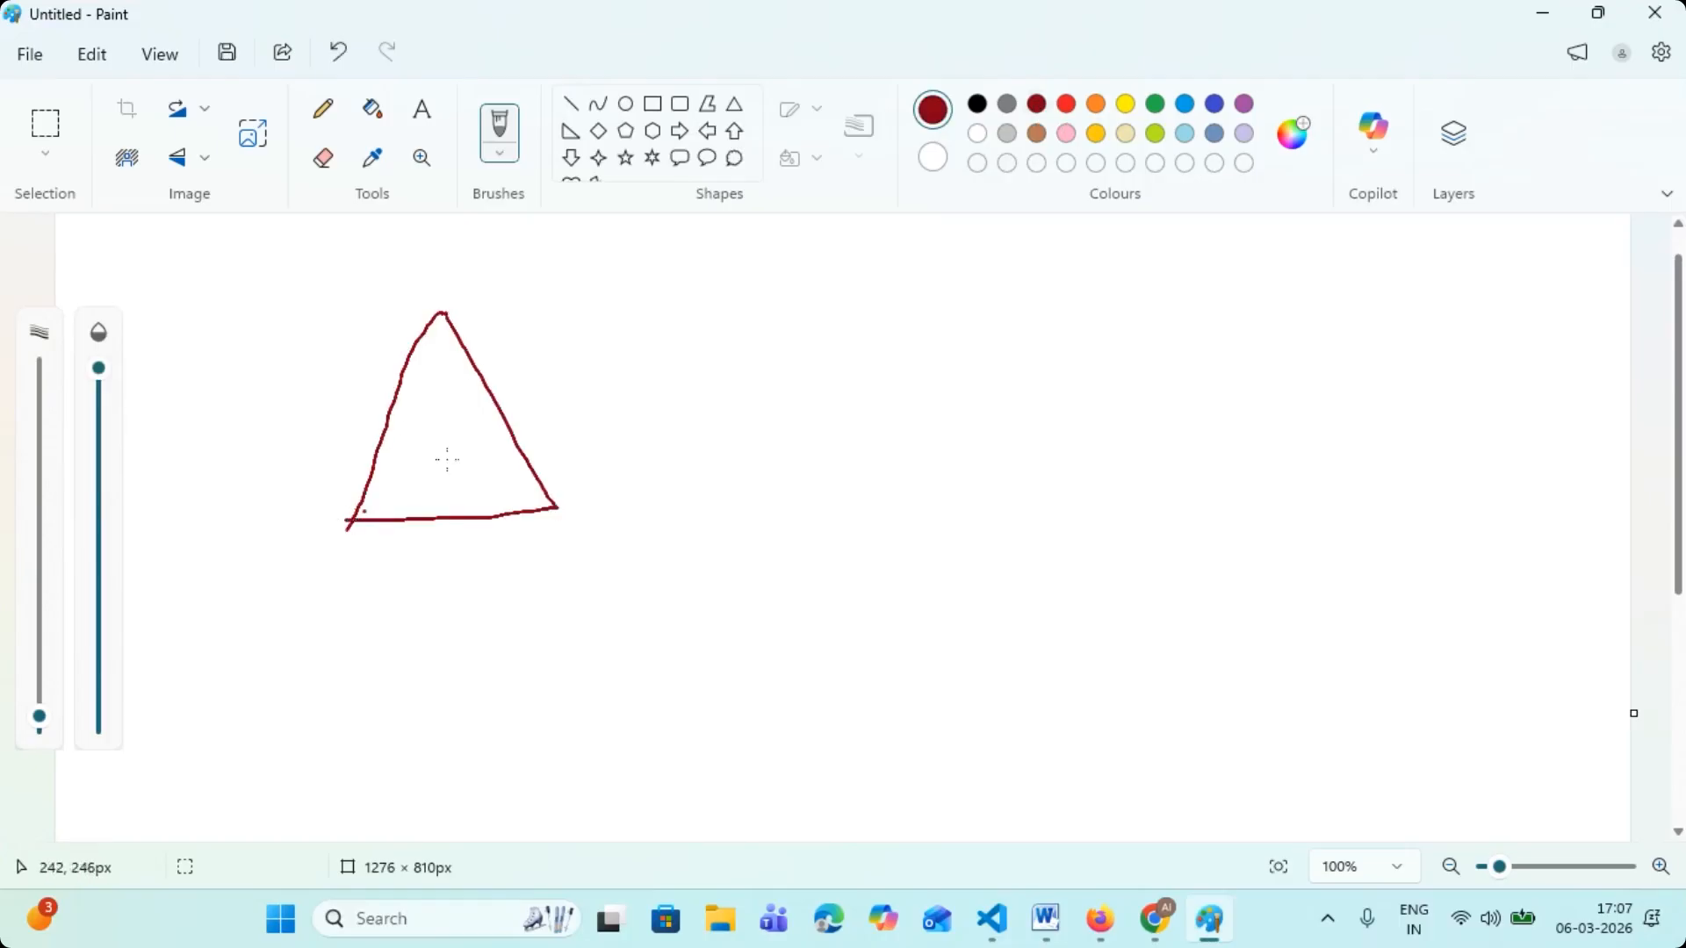
# - Sketch a small underlined computer inside the triangle, handwrite "AWS-Admin" below it and link the label to the computer with a curve
pyautogui.moveTo(446, 453); pyautogui.dragTo(401, 464)
pyautogui.moveTo(429, 456); pyautogui.dragTo(441, 473)
pyautogui.moveTo(421, 486); pyautogui.dragTo(484, 468)
pyautogui.moveTo(388, 603)
pyautogui.mouseDown()
pyautogui.moveTo(511, 538)
pyautogui.moveTo(589, 549)
pyautogui.mouseUp()
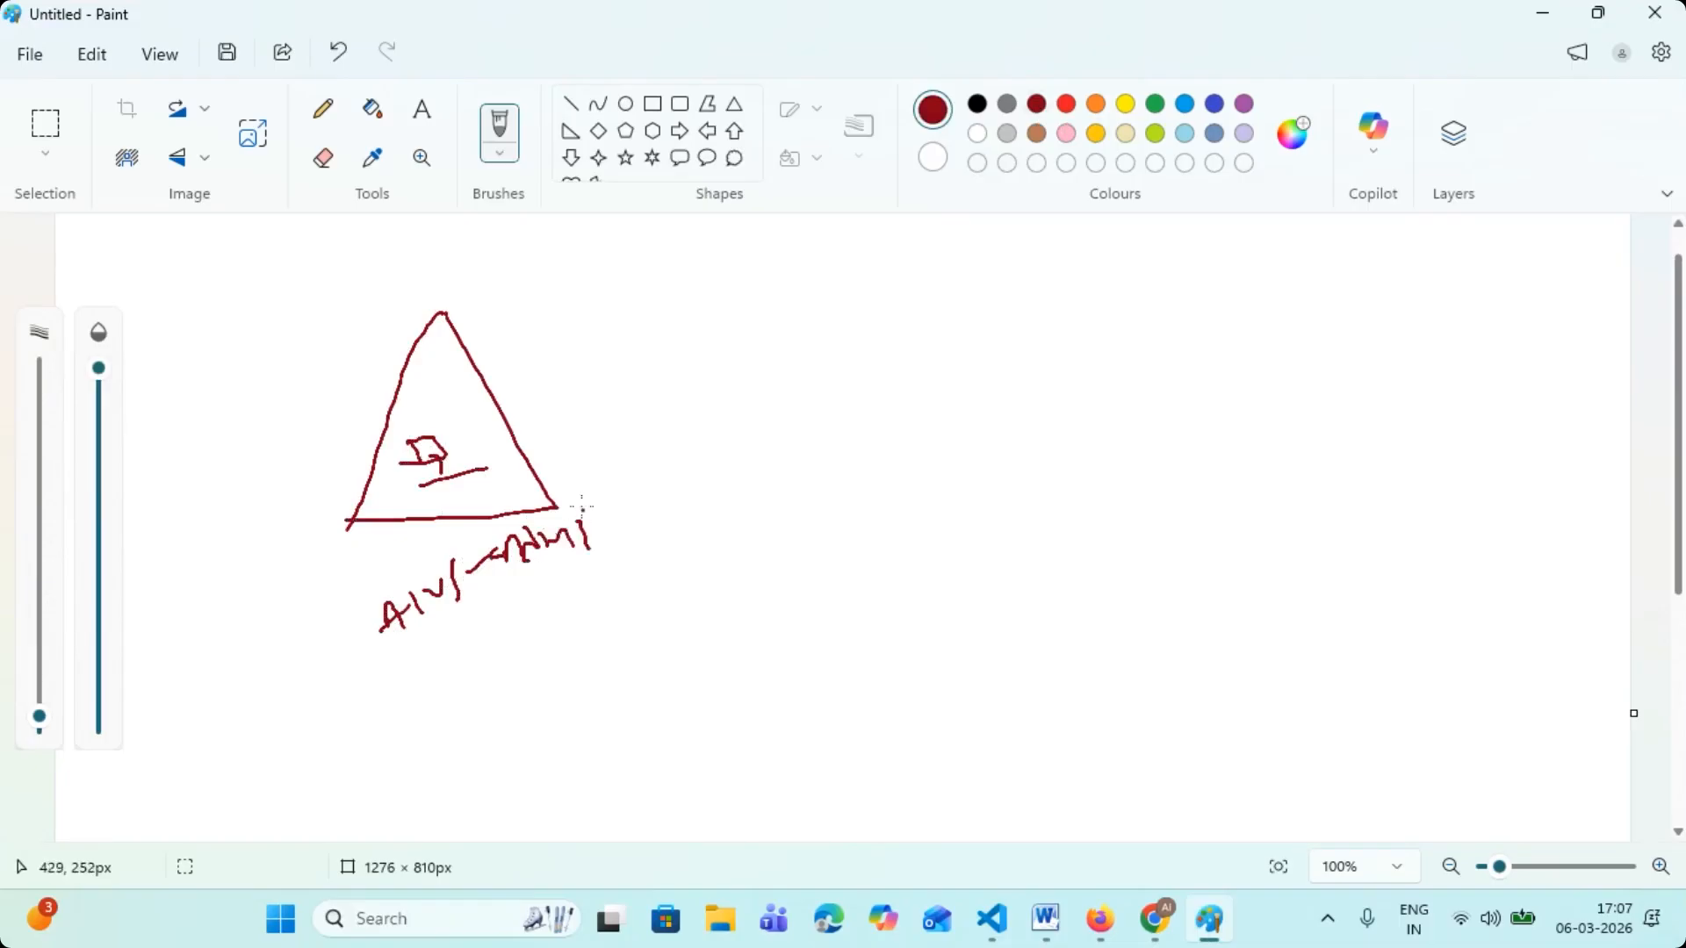
pyautogui.moveTo(398, 632)
pyautogui.mouseDown()
pyautogui.moveTo(306, 555)
pyautogui.moveTo(414, 455)
pyautogui.moveTo(408, 483)
pyautogui.mouseUp()
# - Draw a green curved arrow from the computer to a large cloud outline and handwrite "AWS - cloud" beside the cloud
pyautogui.click(1154, 104)
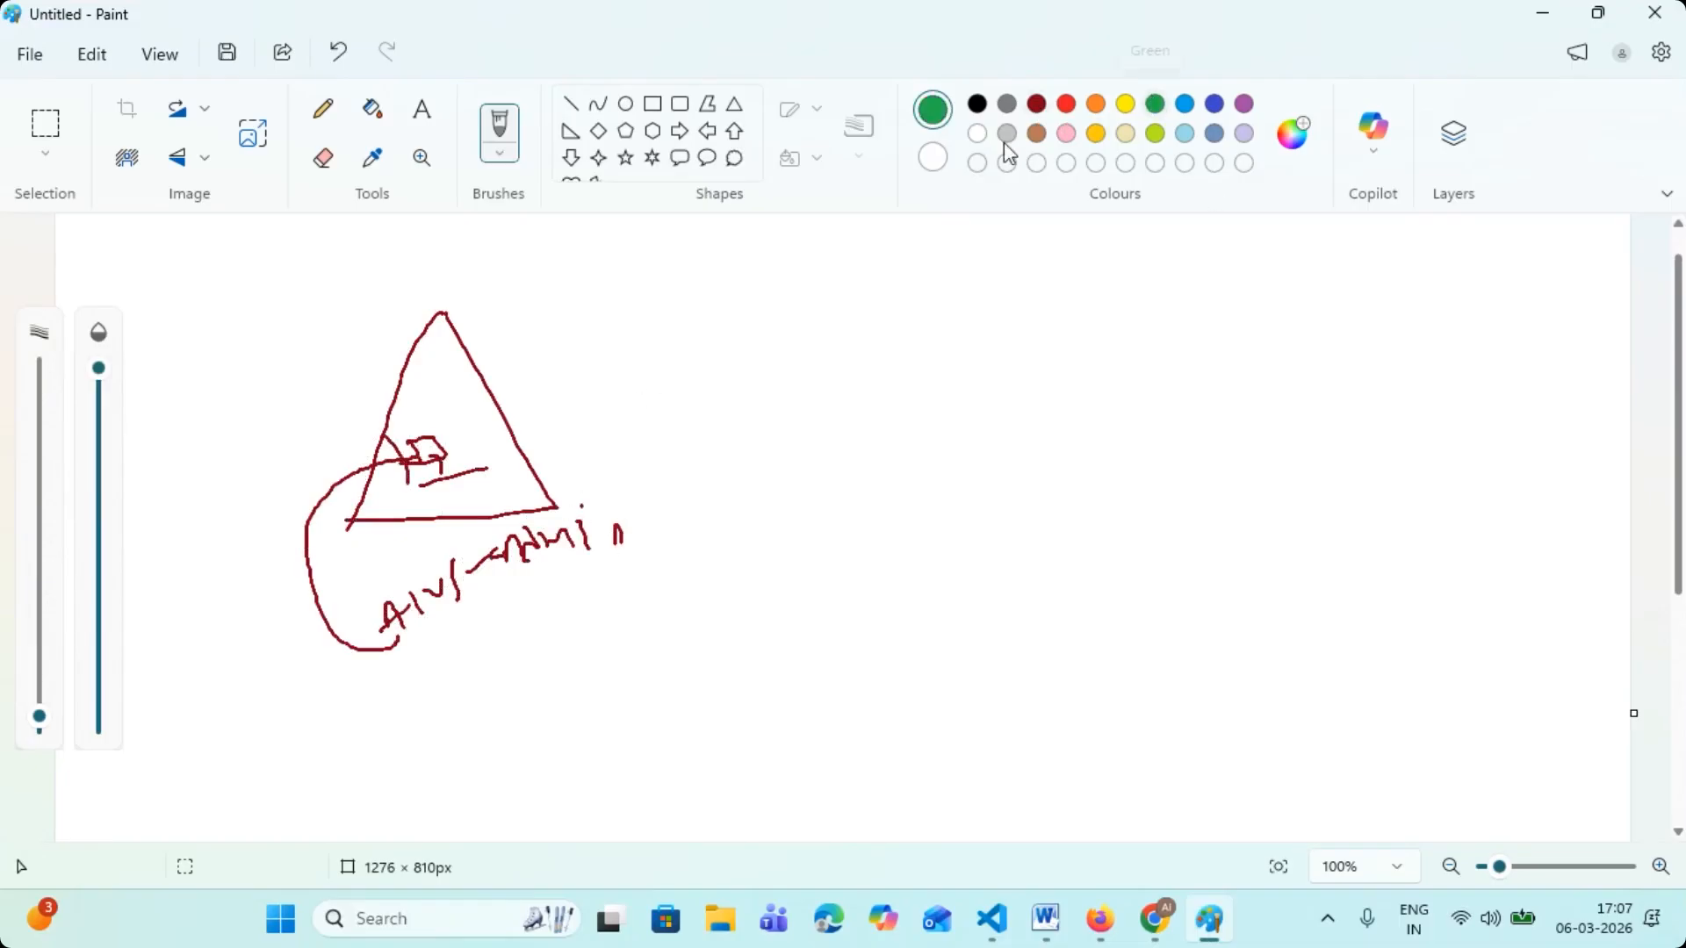
pyautogui.moveTo(451, 424)
pyautogui.mouseDown()
pyautogui.moveTo(954, 327)
pyautogui.moveTo(959, 348)
pyautogui.moveTo(1057, 289)
pyautogui.moveTo(960, 455)
pyautogui.moveTo(1220, 532)
pyautogui.moveTo(1278, 377)
pyautogui.moveTo(1073, 299)
pyautogui.mouseUp()
pyautogui.moveTo(1409, 377); pyautogui.dragTo(1458, 377)
pyautogui.moveTo(1404, 369); pyautogui.dragTo(1526, 317)
pyautogui.moveTo(1543, 291); pyautogui.dragTo(1535, 353)
pyautogui.moveTo(1410, 441)
pyautogui.mouseDown()
pyautogui.moveTo(1512, 369)
pyautogui.moveTo(1602, 407)
pyautogui.mouseUp()
pyautogui.moveTo(1591, 397); pyautogui.dragTo(1589, 409)
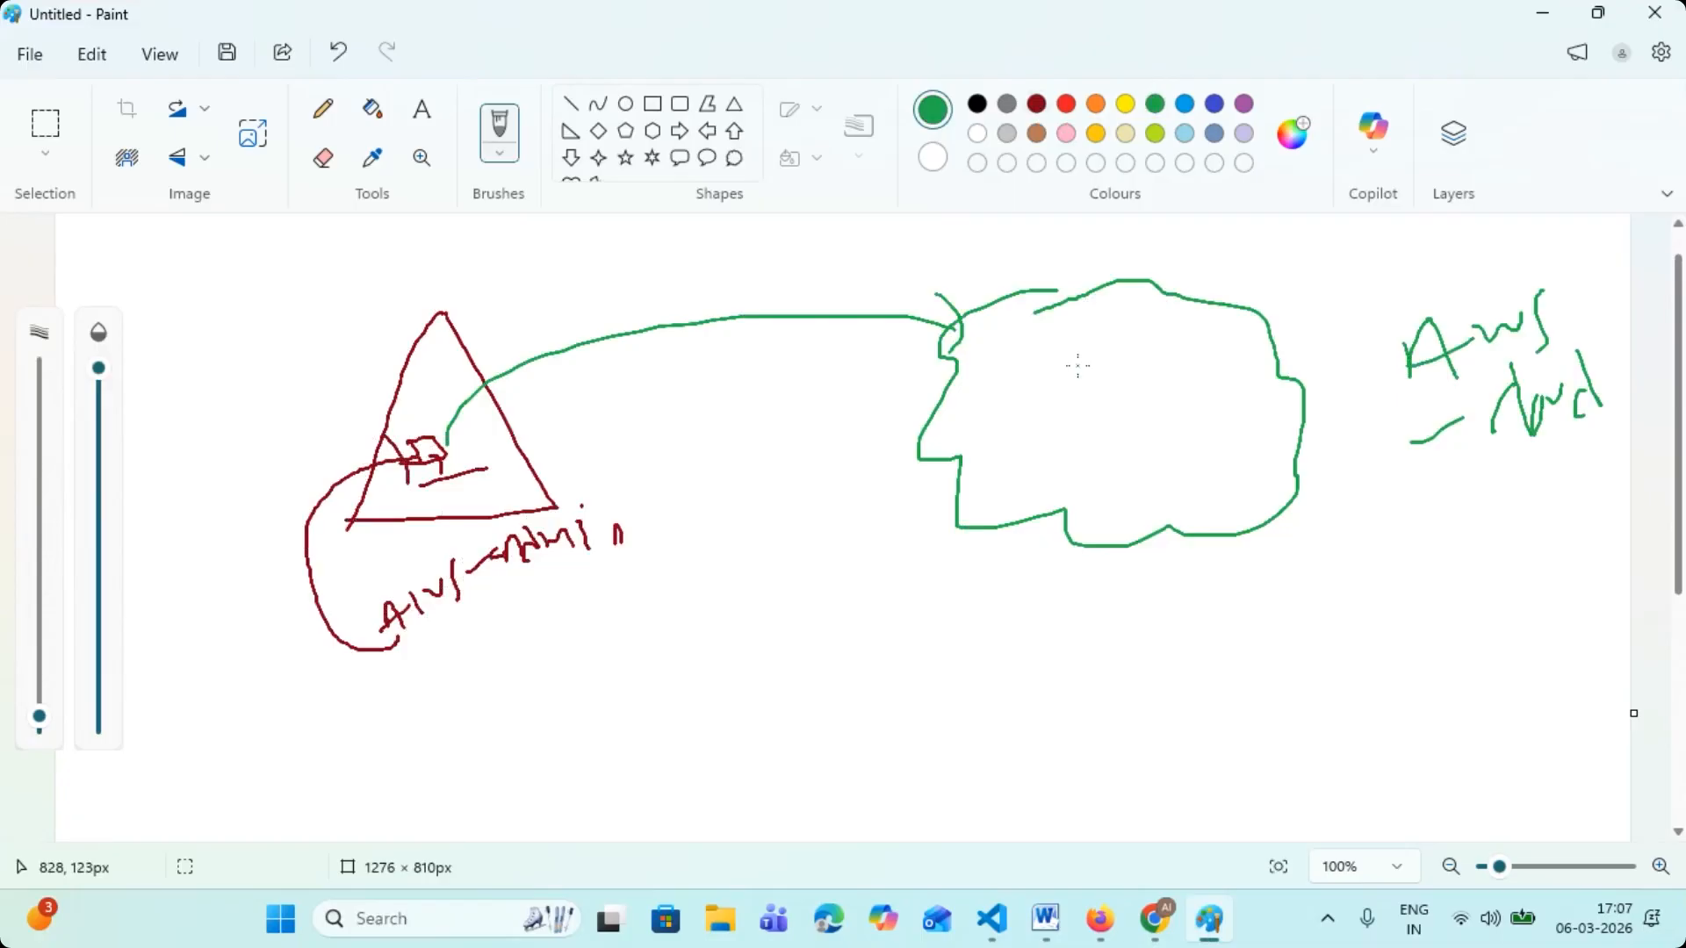
# - Handwrite the heading "TASK" in blue below the AWS-Admin label and underline it
pyautogui.click(1214, 103)
pyautogui.moveTo(469, 638)
pyautogui.mouseDown()
pyautogui.moveTo(530, 609)
pyautogui.moveTo(554, 643)
pyautogui.moveTo(583, 627)
pyautogui.moveTo(562, 639)
pyautogui.mouseUp()
pyautogui.moveTo(606, 581)
pyautogui.mouseDown()
pyautogui.moveTo(608, 619)
pyautogui.moveTo(639, 598)
pyautogui.mouseUp()
pyautogui.moveTo(494, 698); pyautogui.dragTo(657, 628)
# - Add a blue arrow below the TASK heading and handwrite "VM" with "W-S | L-S" beside it
pyautogui.scroll(-2, 660, 629)
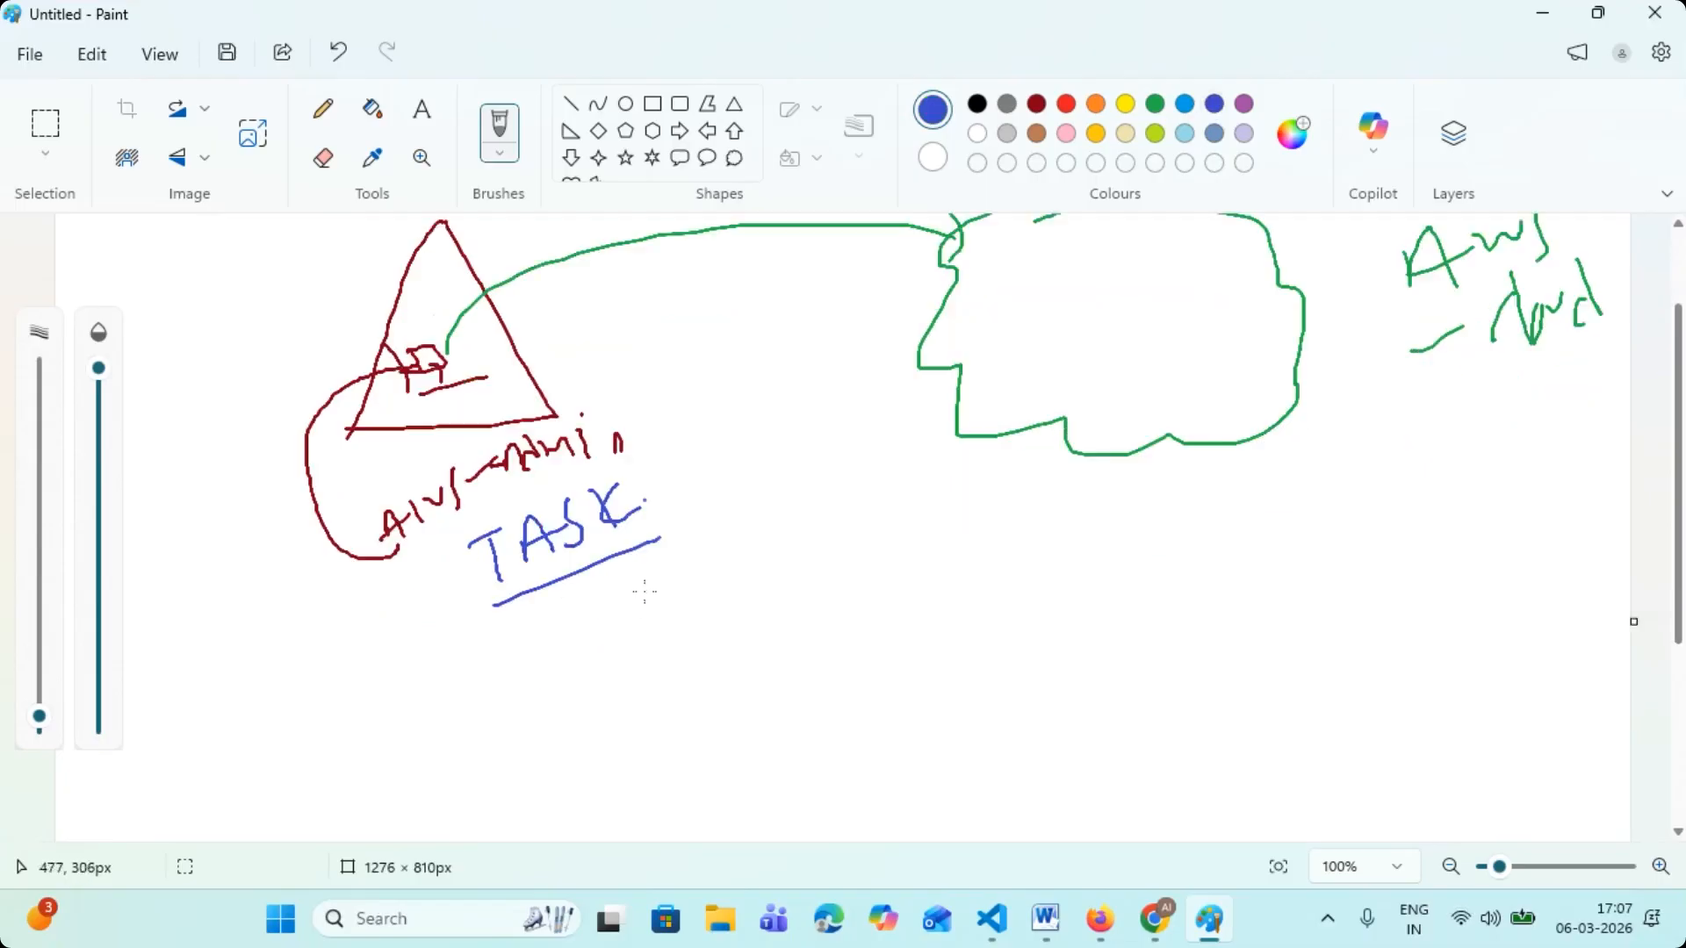
pyautogui.moveTo(475, 666); pyautogui.dragTo(608, 676)
pyautogui.moveTo(626, 615); pyautogui.dragTo(637, 586)
pyautogui.moveTo(648, 578); pyautogui.dragTo(660, 615)
pyautogui.moveTo(467, 668)
pyautogui.mouseDown()
pyautogui.moveTo(587, 646)
pyautogui.moveTo(678, 659)
pyautogui.moveTo(710, 634)
pyautogui.mouseUp()
pyautogui.moveTo(720, 606); pyautogui.dragTo(731, 640)
pyautogui.moveTo(736, 581)
pyautogui.mouseDown()
pyautogui.moveTo(774, 669)
pyautogui.moveTo(835, 600)
pyautogui.mouseUp()
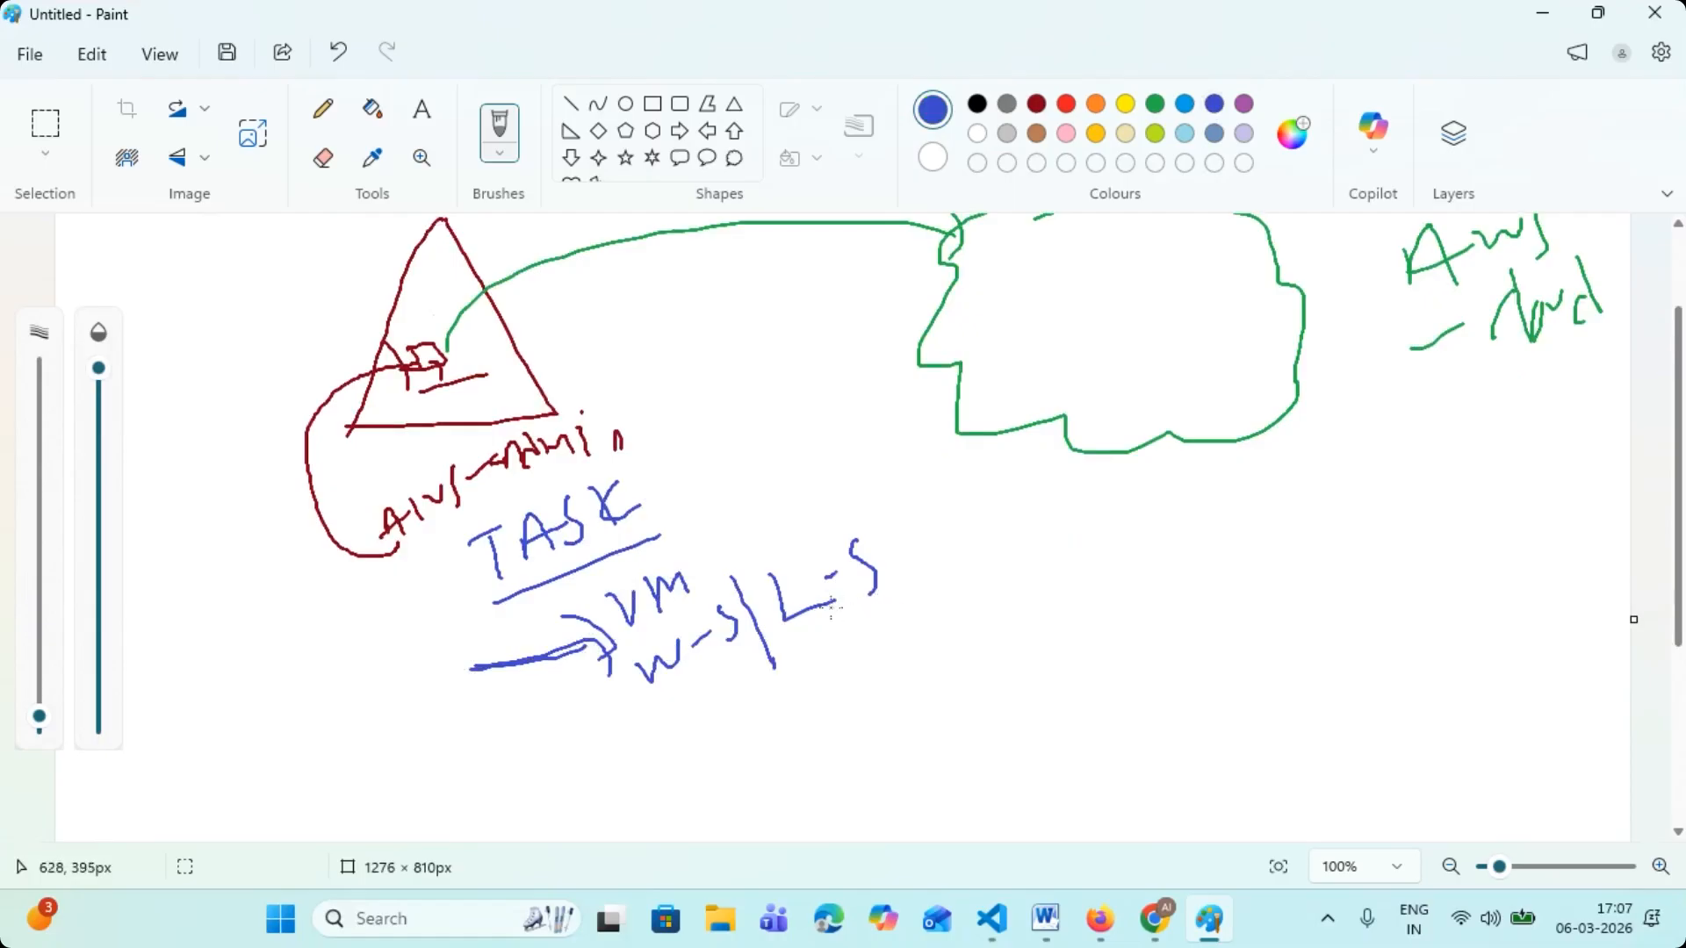
# - Add a second blue arrow to the task list and handwrite "C-N/W" beside it
pyautogui.scroll(-2, 830, 606)
pyautogui.moveTo(549, 715); pyautogui.dragTo(641, 670)
pyautogui.moveTo(617, 654); pyautogui.dragTo(642, 694)
pyautogui.moveTo(684, 624); pyautogui.dragTo(688, 681)
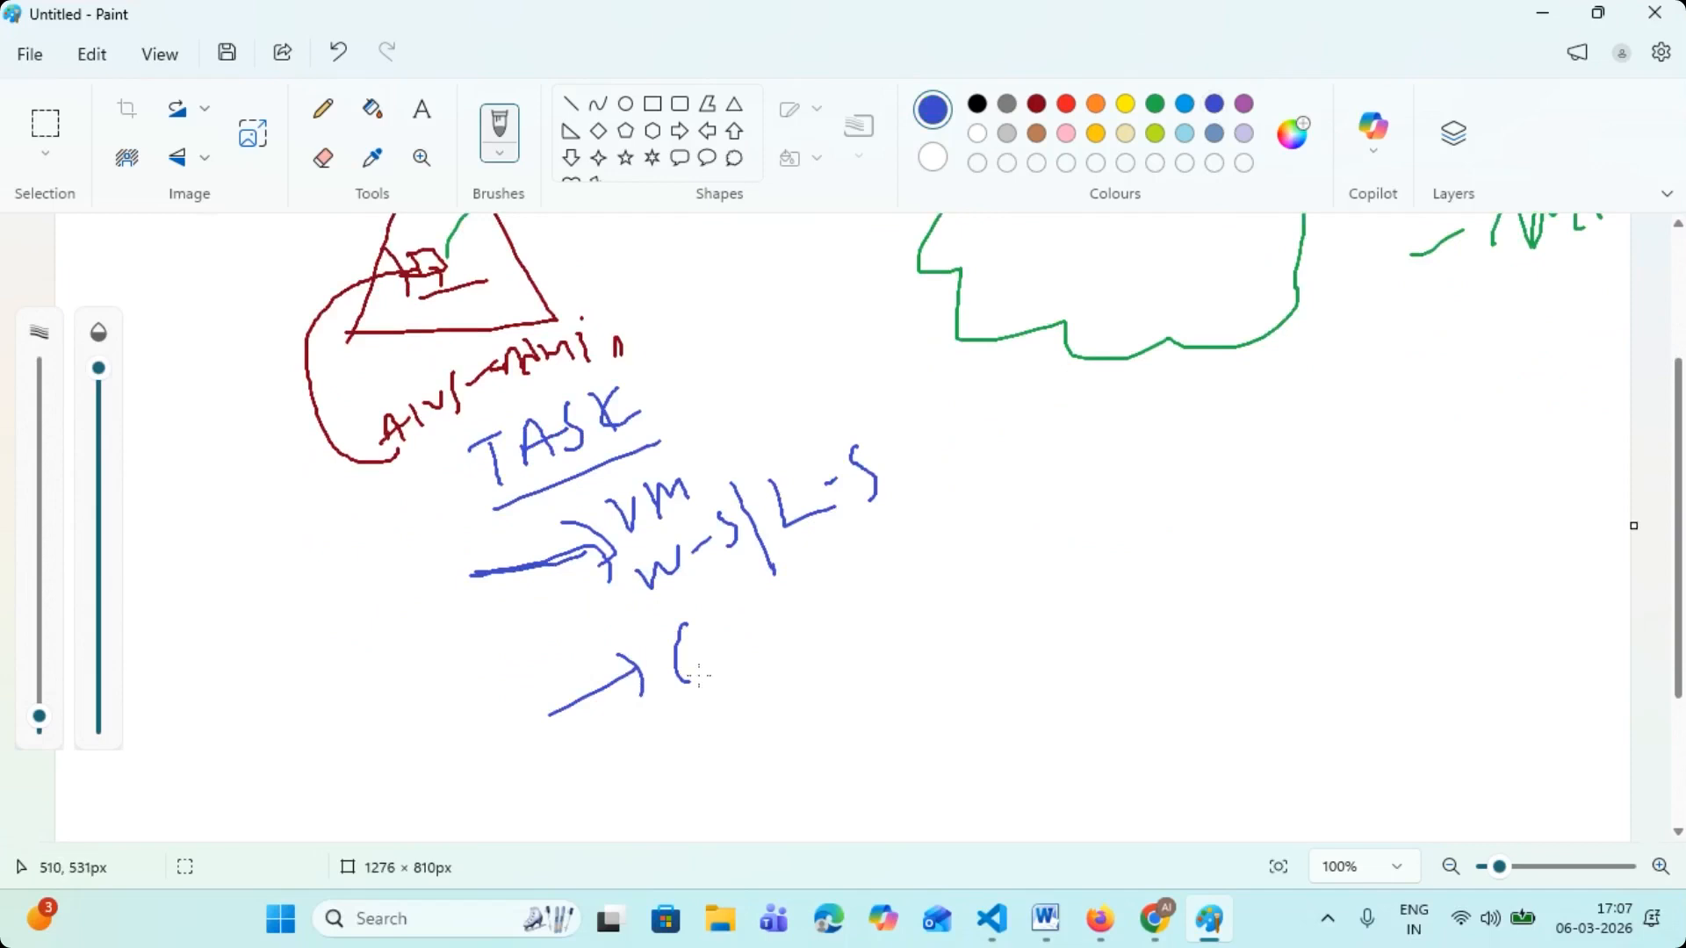
pyautogui.moveTo(752, 624); pyautogui.dragTo(776, 613)
pyautogui.moveTo(779, 579); pyautogui.dragTo(792, 674)
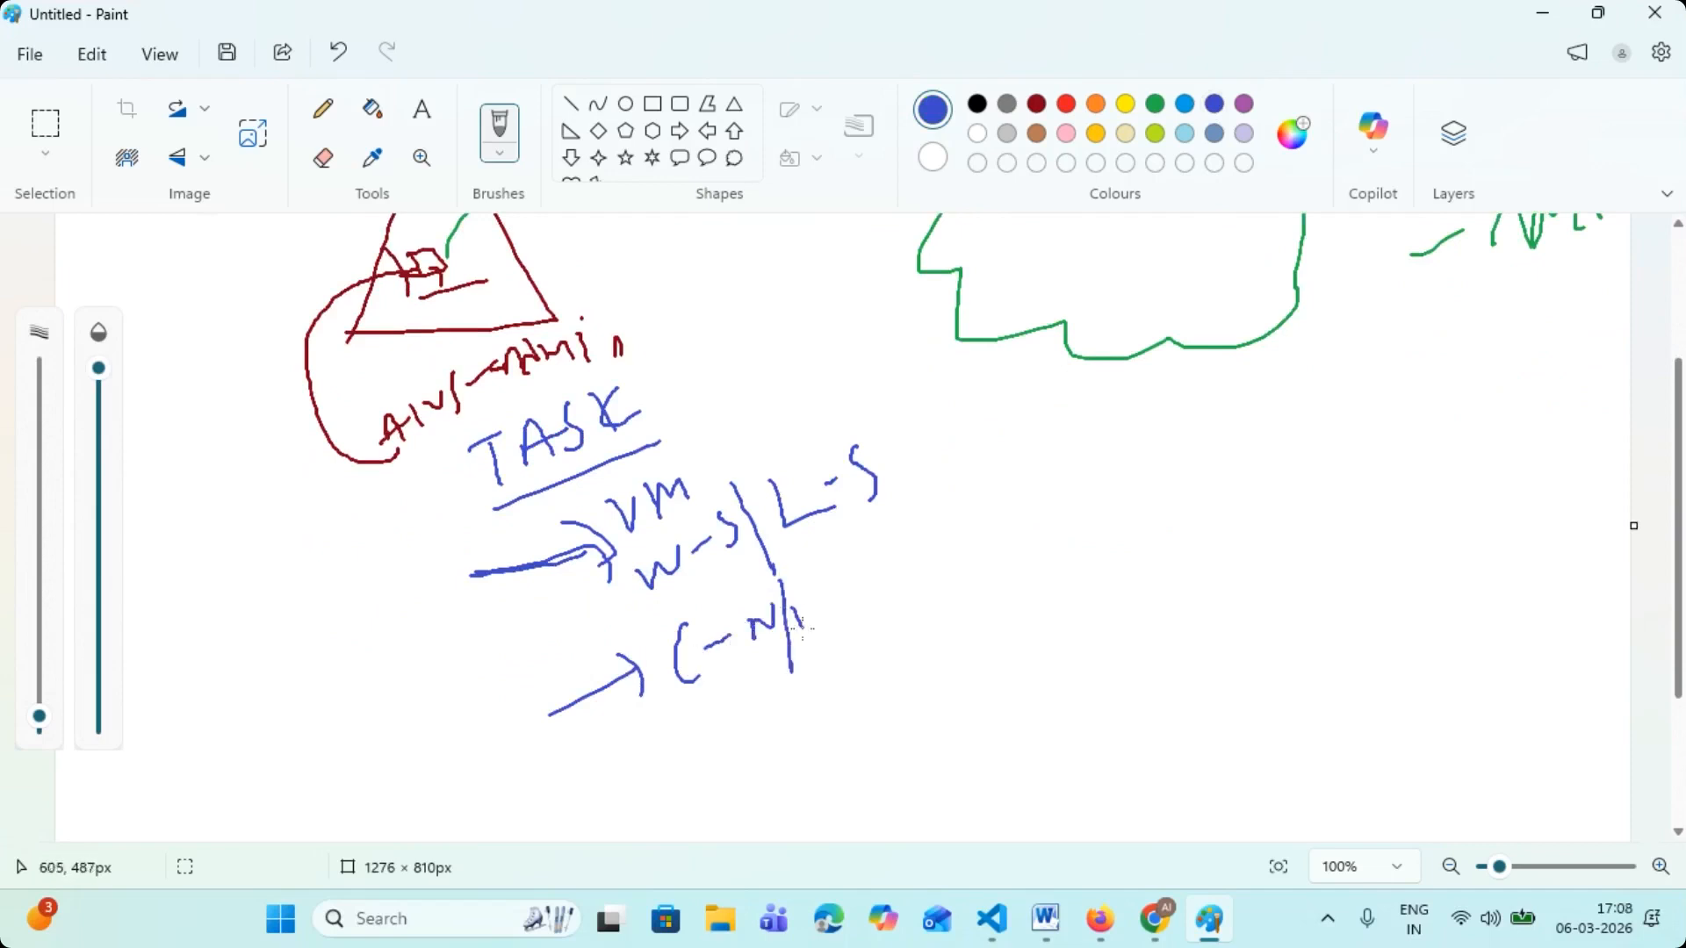
# - Add a third blue arrow with its handwritten item below "C-N/W" in the task list
pyautogui.scroll(-4, 798, 594)
pyautogui.moveTo(600, 663); pyautogui.dragTo(678, 608)
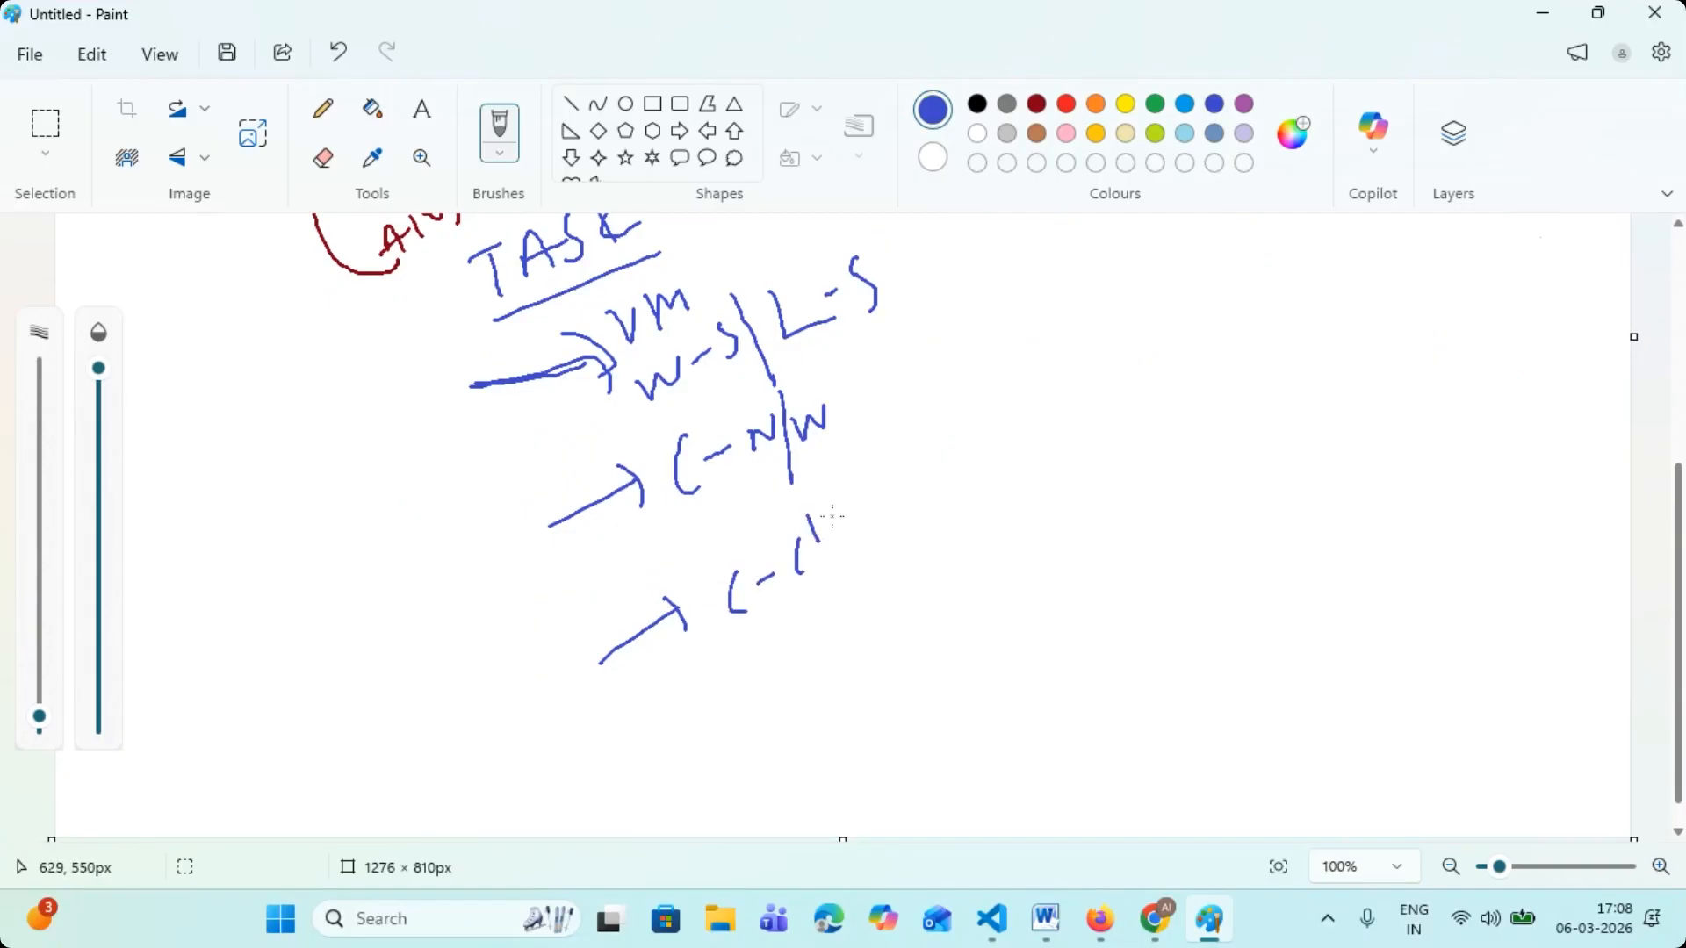
pyautogui.moveTo(844, 525); pyautogui.dragTo(862, 513)
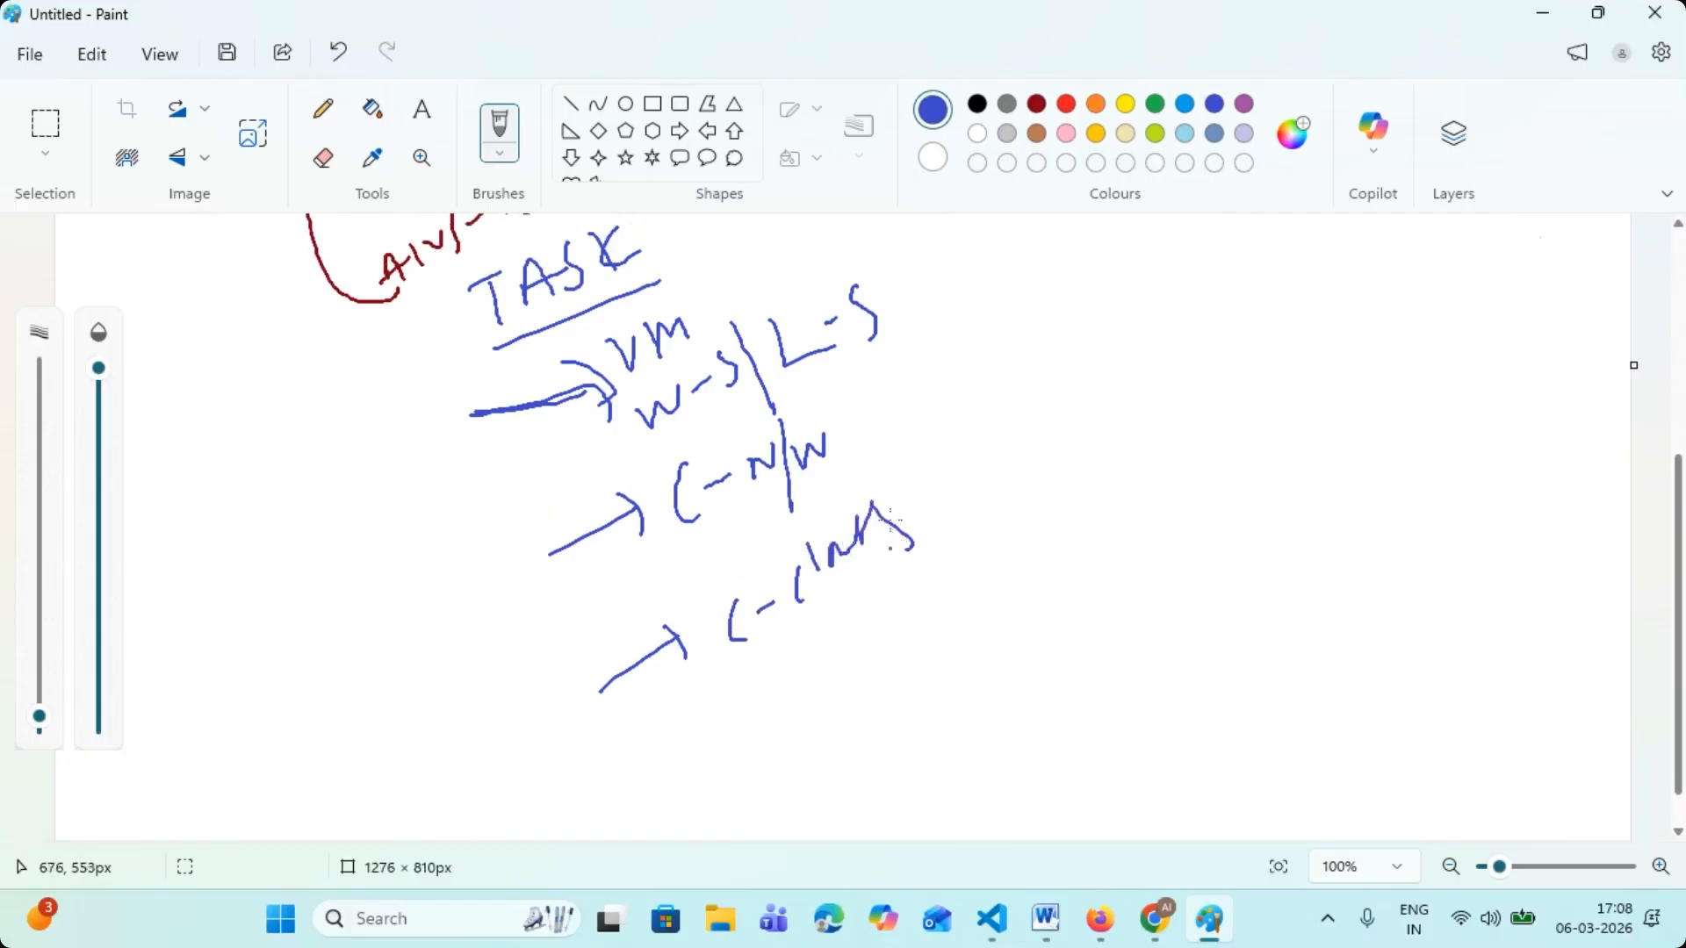
# - Draw a blue curved bracket line on each side of the handwritten task list
pyautogui.scroll(2, 895, 522)
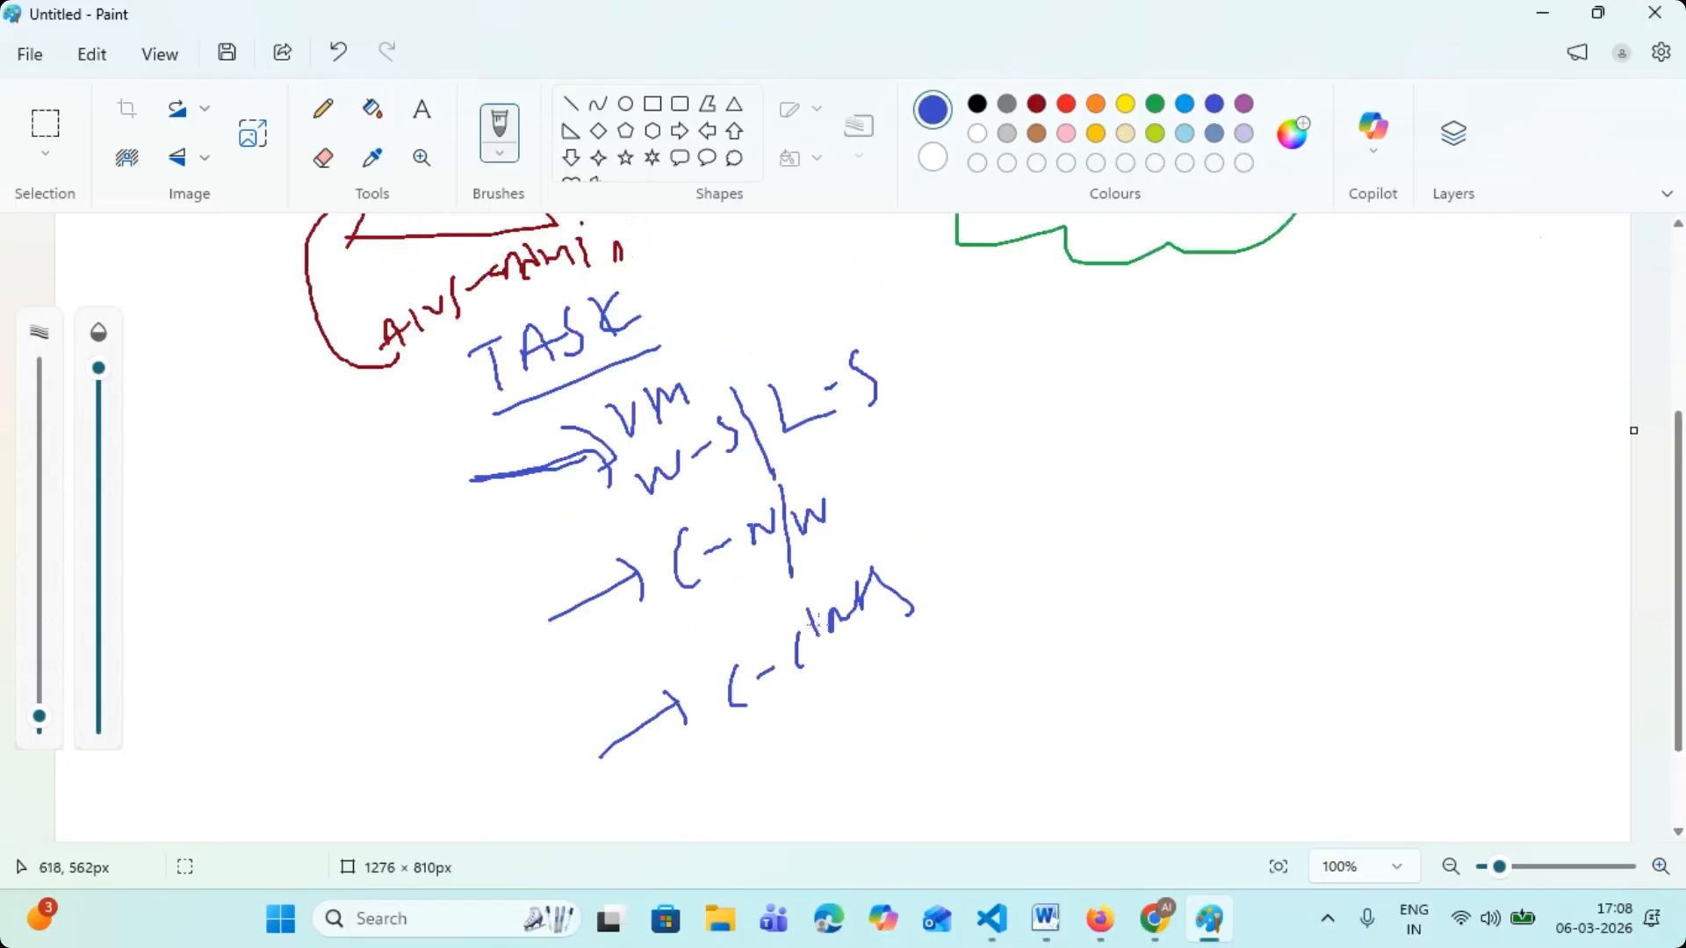
pyautogui.scroll(2, 819, 626)
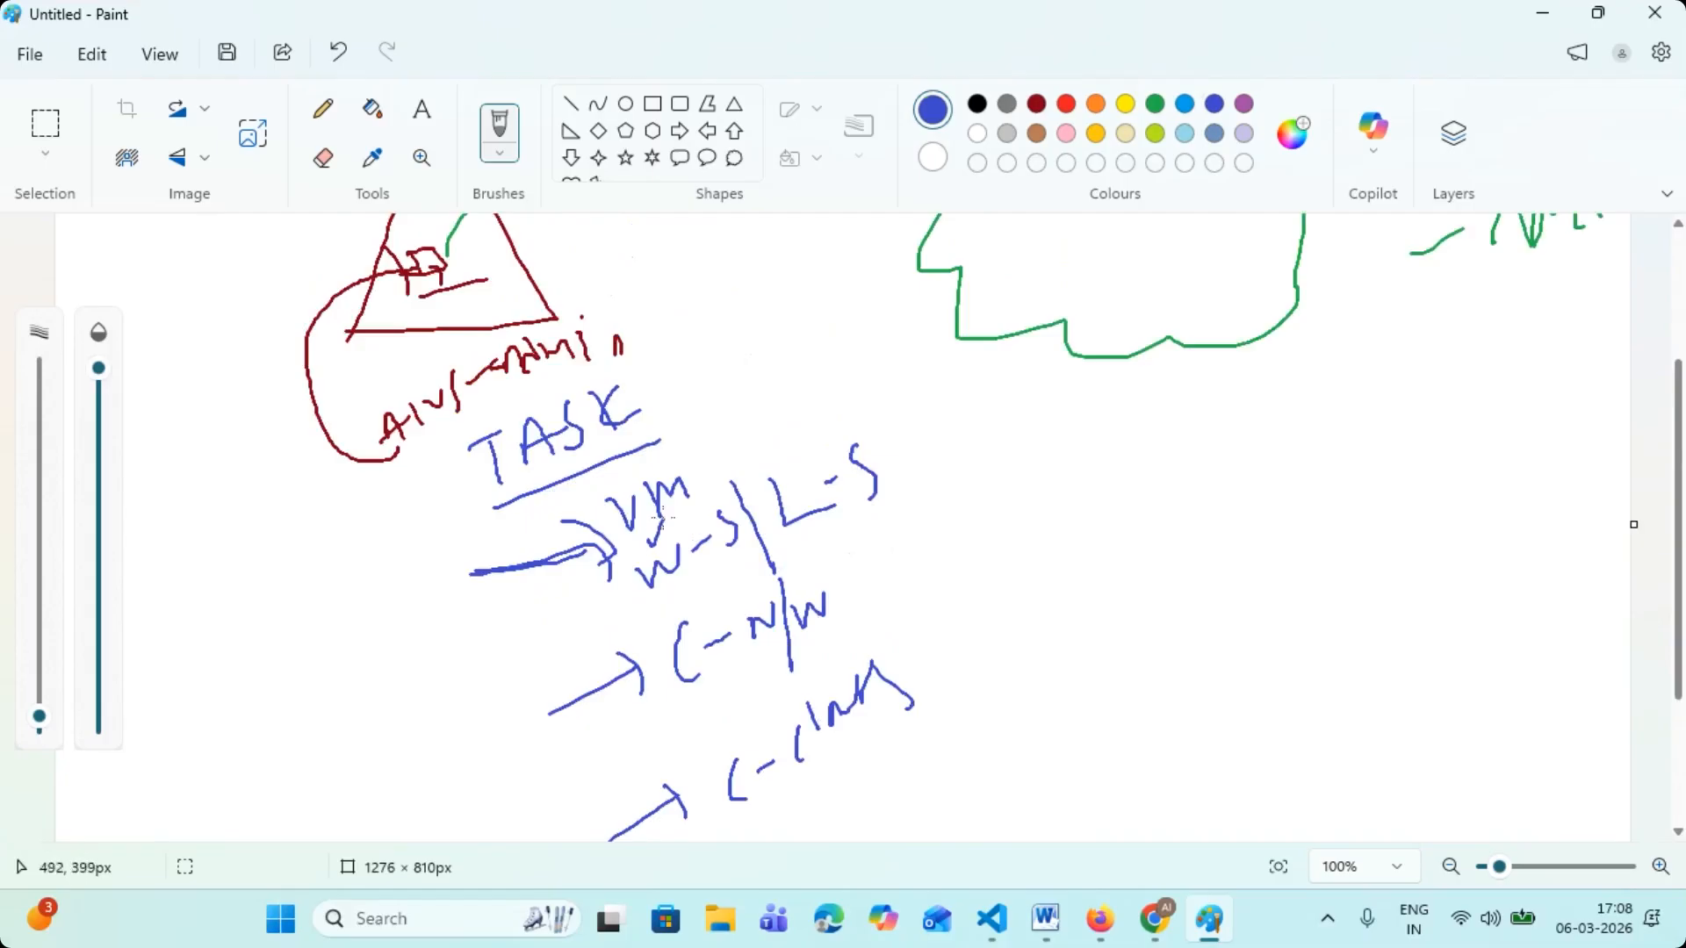
pyautogui.moveTo(841, 401); pyautogui.dragTo(942, 639)
pyautogui.moveTo(404, 588)
pyautogui.mouseDown()
pyautogui.moveTo(439, 622)
pyautogui.moveTo(500, 813)
pyautogui.mouseUp()
pyautogui.scroll(3, 846, 518)
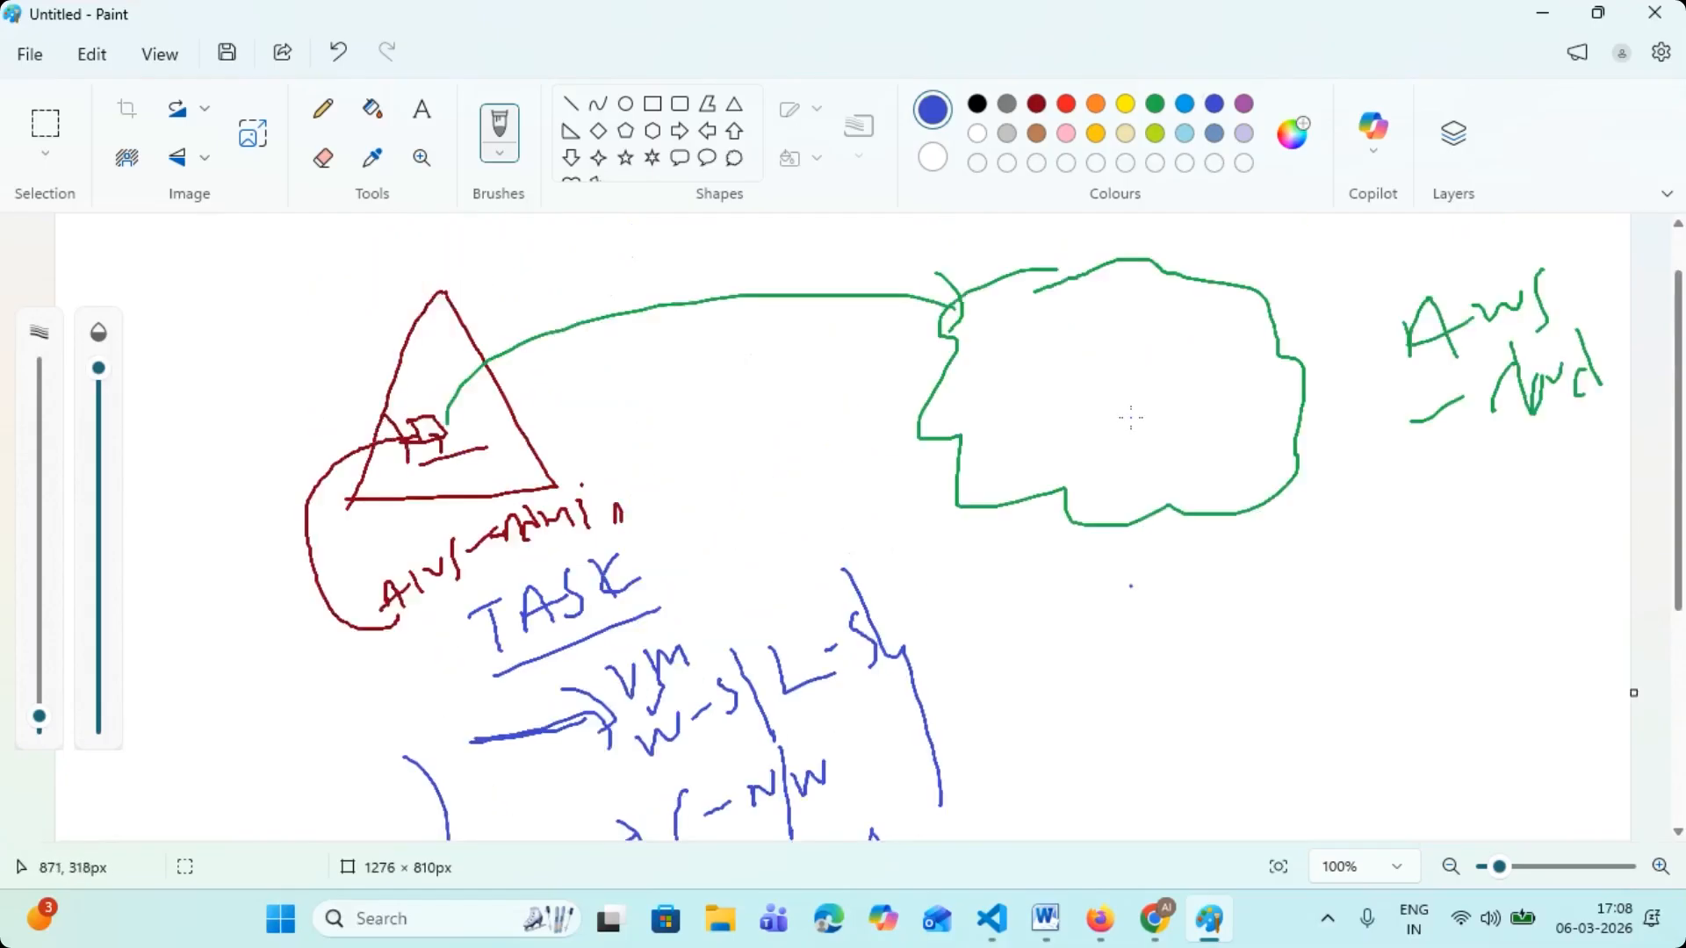
# - In dark red, handwrite "TCS" beside the triangle and a bracketed "(M)" with a hooked stroke below it
pyautogui.click(1036, 104)
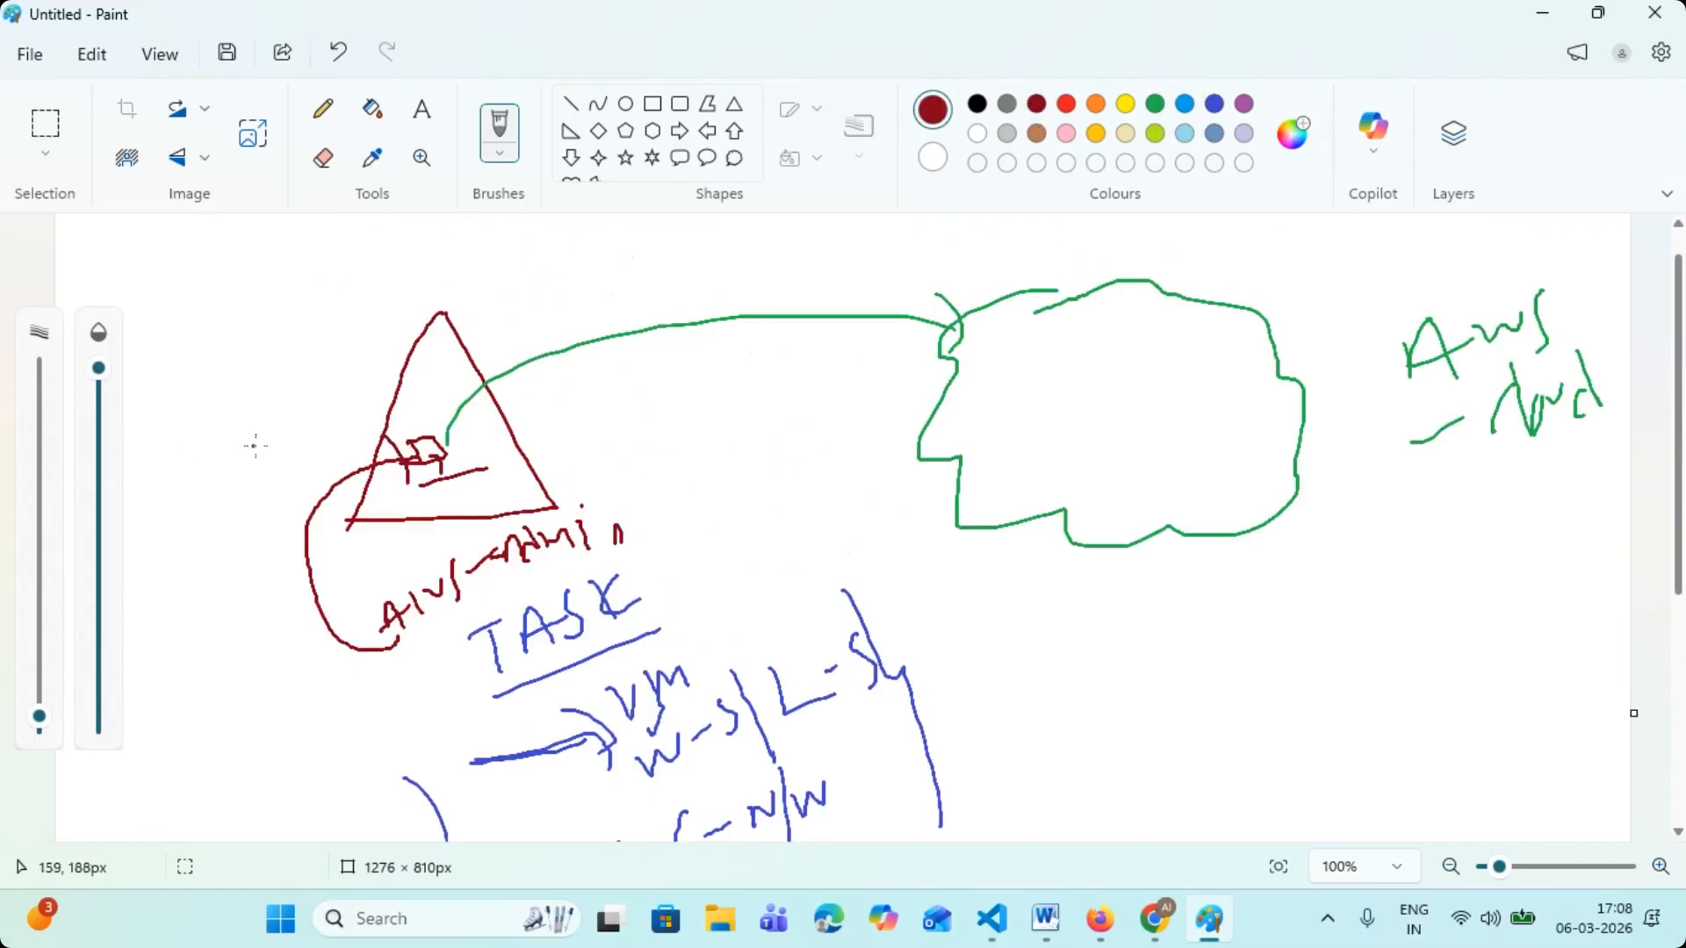
pyautogui.moveTo(270, 411)
pyautogui.mouseDown()
pyautogui.moveTo(304, 387)
pyautogui.moveTo(306, 447)
pyautogui.mouseUp()
pyautogui.moveTo(330, 379); pyautogui.dragTo(343, 409)
pyautogui.moveTo(376, 353); pyautogui.dragTo(373, 407)
pyautogui.moveTo(190, 594)
pyautogui.mouseDown()
pyautogui.moveTo(230, 525)
pyautogui.moveTo(187, 615)
pyautogui.moveTo(203, 621)
pyautogui.mouseUp()
pyautogui.moveTo(228, 518); pyautogui.dragTo(316, 672)
# - Underline "W-S" in the handwritten task list with a dark red stroke
pyautogui.scroll(-1, 309, 606)
pyautogui.scroll(-1, 673, 599)
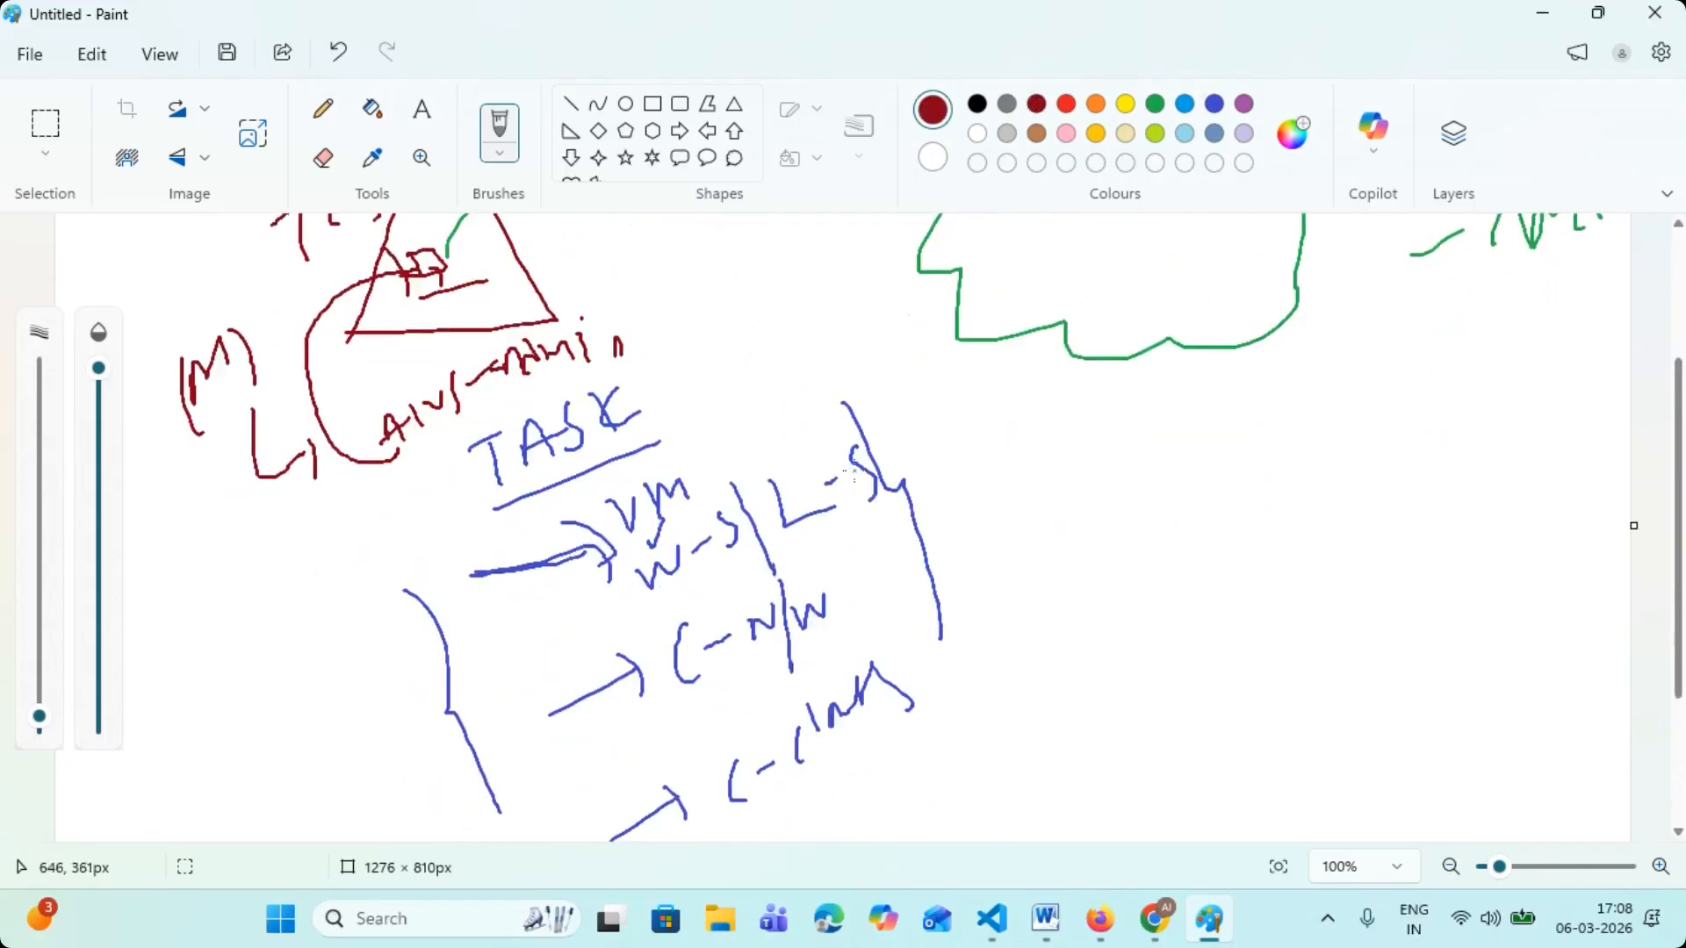
pyautogui.moveTo(748, 551); pyautogui.dragTo(687, 581)
# - Handwrite "C-VPC", "C-S", "C-R" and "C-IGW" in dark red inside the green cloud and enclose them in a loop
pyautogui.scroll(2, 856, 529)
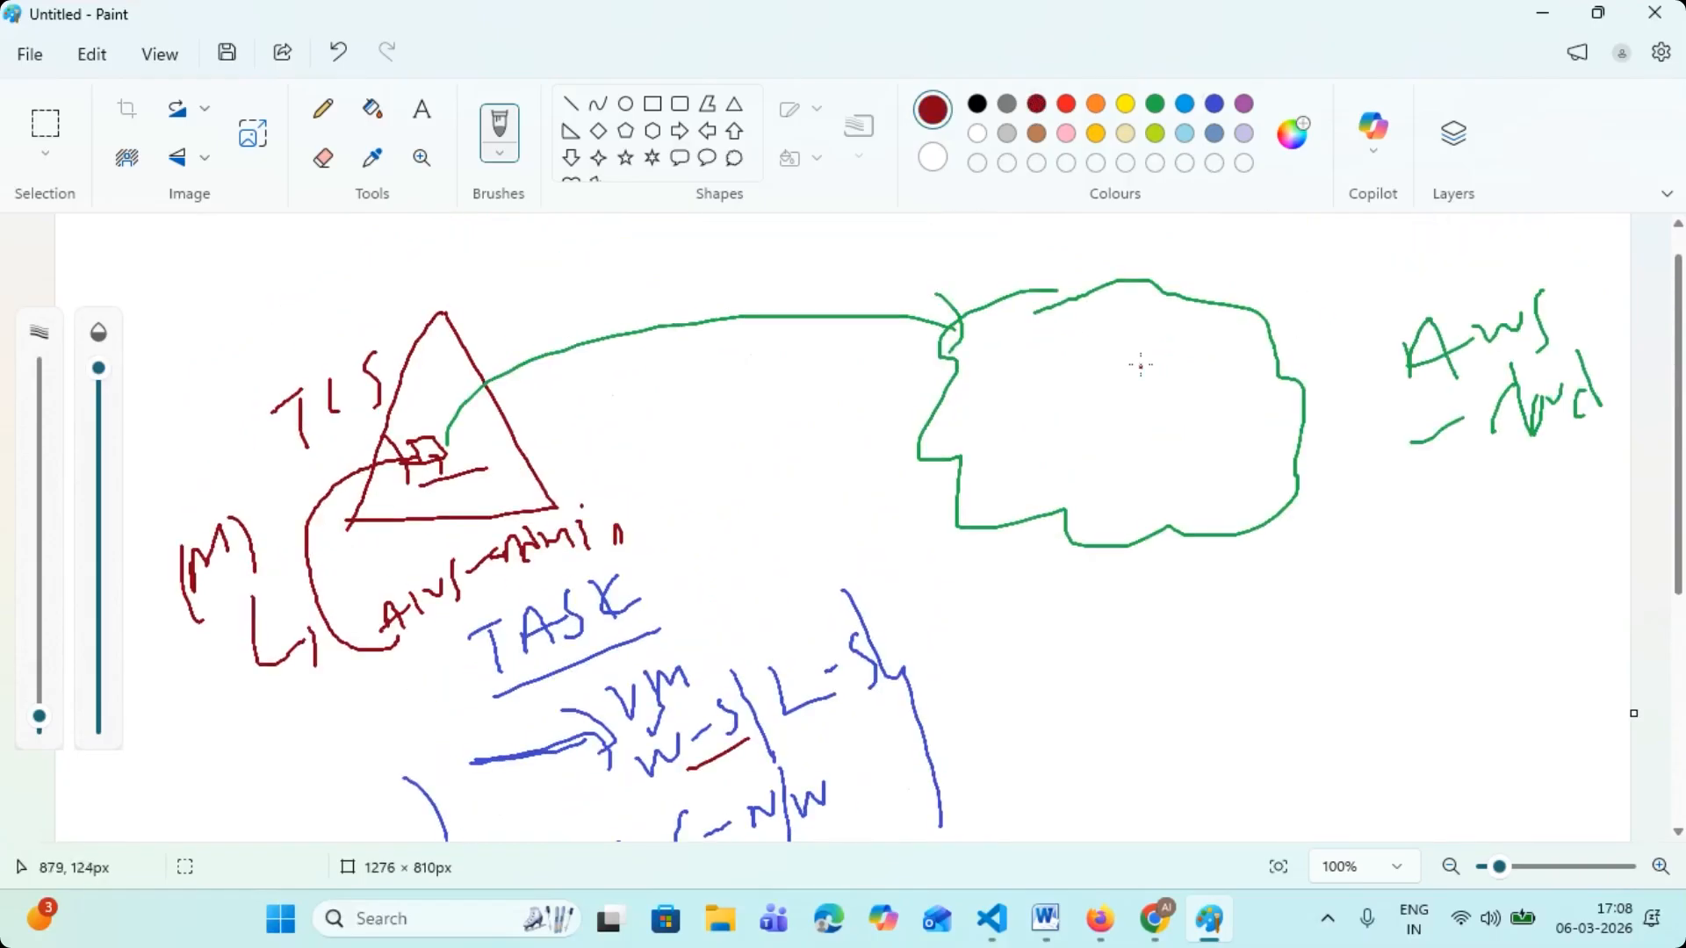
pyautogui.scroll(-1, 840, 520)
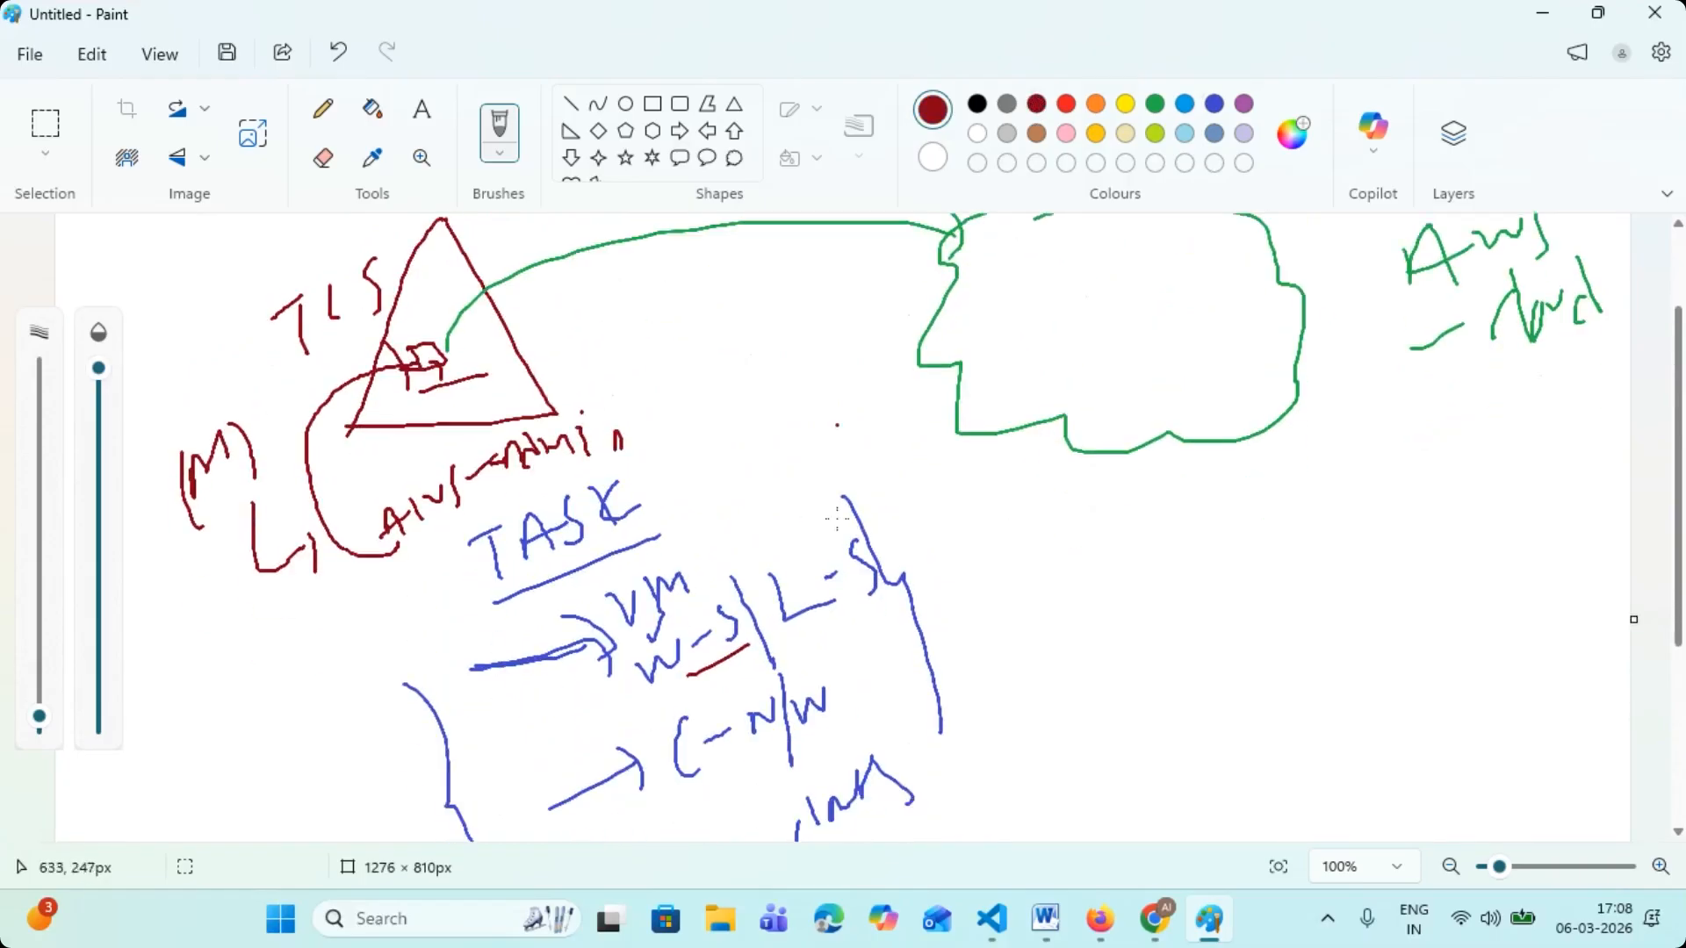
pyautogui.scroll(1, 1107, 342)
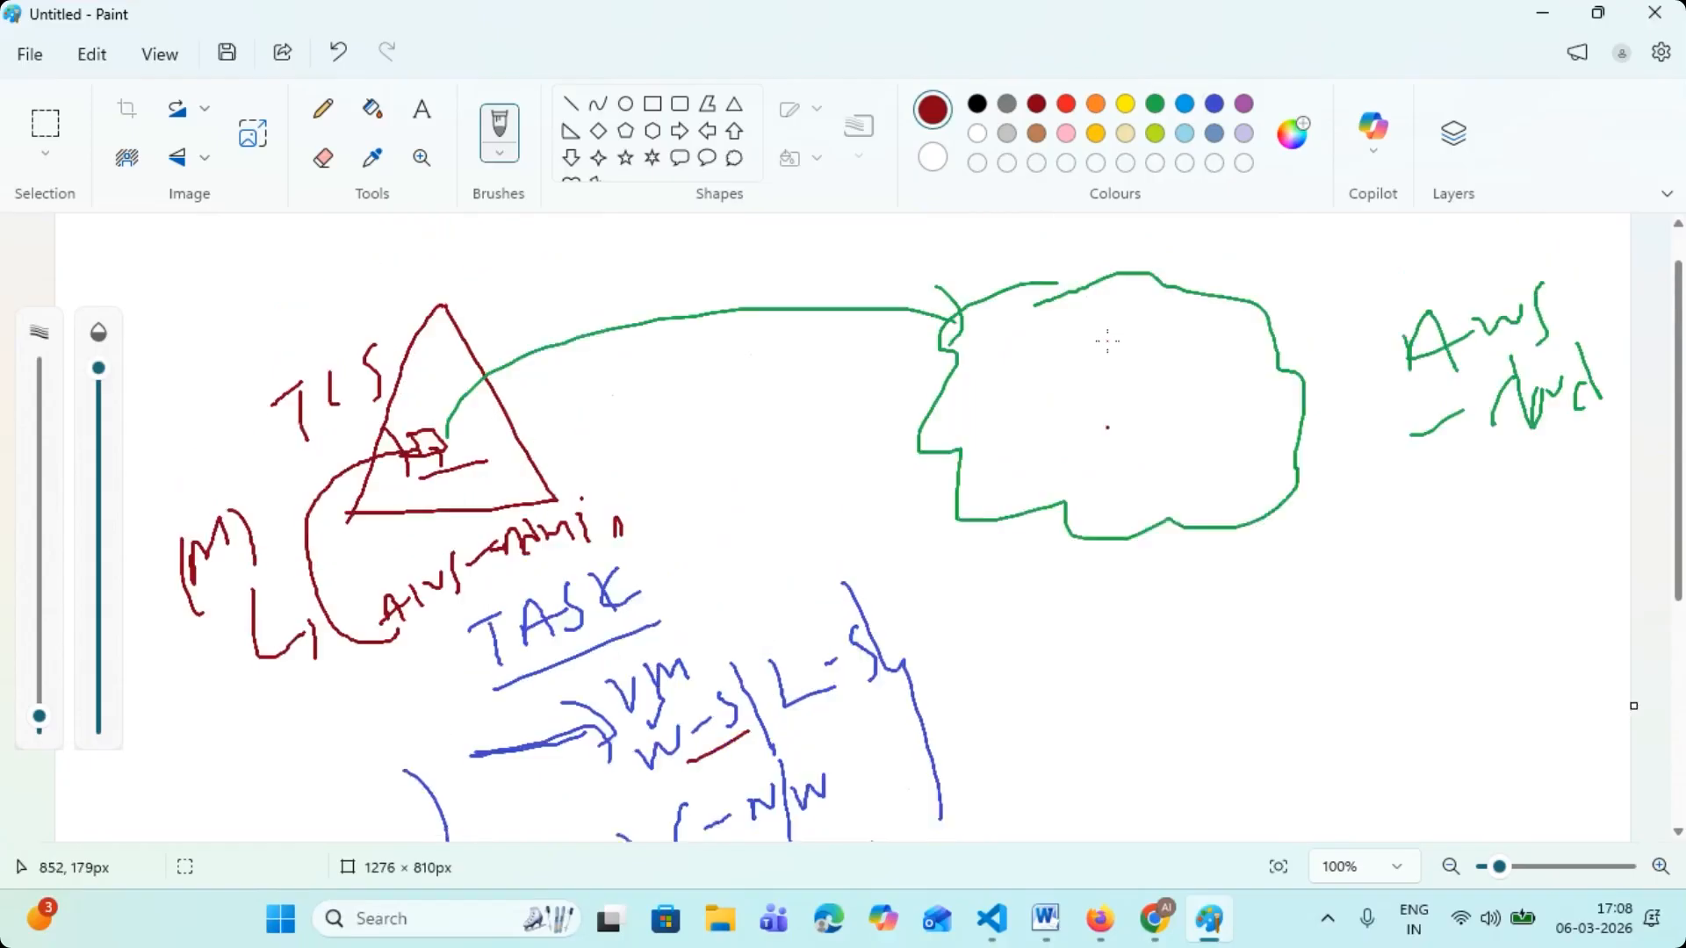
pyautogui.moveTo(1080, 351)
pyautogui.mouseDown()
pyautogui.moveTo(1093, 378)
pyautogui.moveTo(1105, 349)
pyautogui.mouseUp()
pyautogui.moveTo(1118, 356)
pyautogui.mouseDown()
pyautogui.moveTo(1119, 383)
pyautogui.moveTo(1130, 364)
pyautogui.moveTo(1163, 385)
pyautogui.mouseUp()
pyautogui.moveTo(1024, 358)
pyautogui.mouseDown()
pyautogui.moveTo(1039, 386)
pyautogui.moveTo(1057, 378)
pyautogui.moveTo(1028, 442)
pyautogui.moveTo(1060, 441)
pyautogui.mouseUp()
pyautogui.moveTo(1069, 424)
pyautogui.mouseDown()
pyautogui.moveTo(1127, 420)
pyautogui.moveTo(1040, 485)
pyautogui.mouseUp()
pyautogui.moveTo(1064, 468)
pyautogui.mouseDown()
pyautogui.moveTo(1113, 458)
pyautogui.moveTo(1111, 509)
pyautogui.moveTo(1157, 481)
pyautogui.moveTo(1185, 489)
pyautogui.moveTo(1201, 453)
pyautogui.moveTo(1191, 499)
pyautogui.mouseUp()
pyautogui.moveTo(1203, 446)
pyautogui.mouseDown()
pyautogui.moveTo(1209, 483)
pyautogui.moveTo(1264, 439)
pyautogui.mouseUp()
pyautogui.moveTo(1168, 319)
pyautogui.mouseDown()
pyautogui.moveTo(1045, 326)
pyautogui.moveTo(994, 383)
pyautogui.moveTo(1001, 470)
pyautogui.moveTo(1076, 527)
pyautogui.moveTo(1198, 531)
pyautogui.moveTo(1277, 423)
pyautogui.moveTo(1225, 331)
pyautogui.moveTo(1139, 318)
pyautogui.mouseUp()
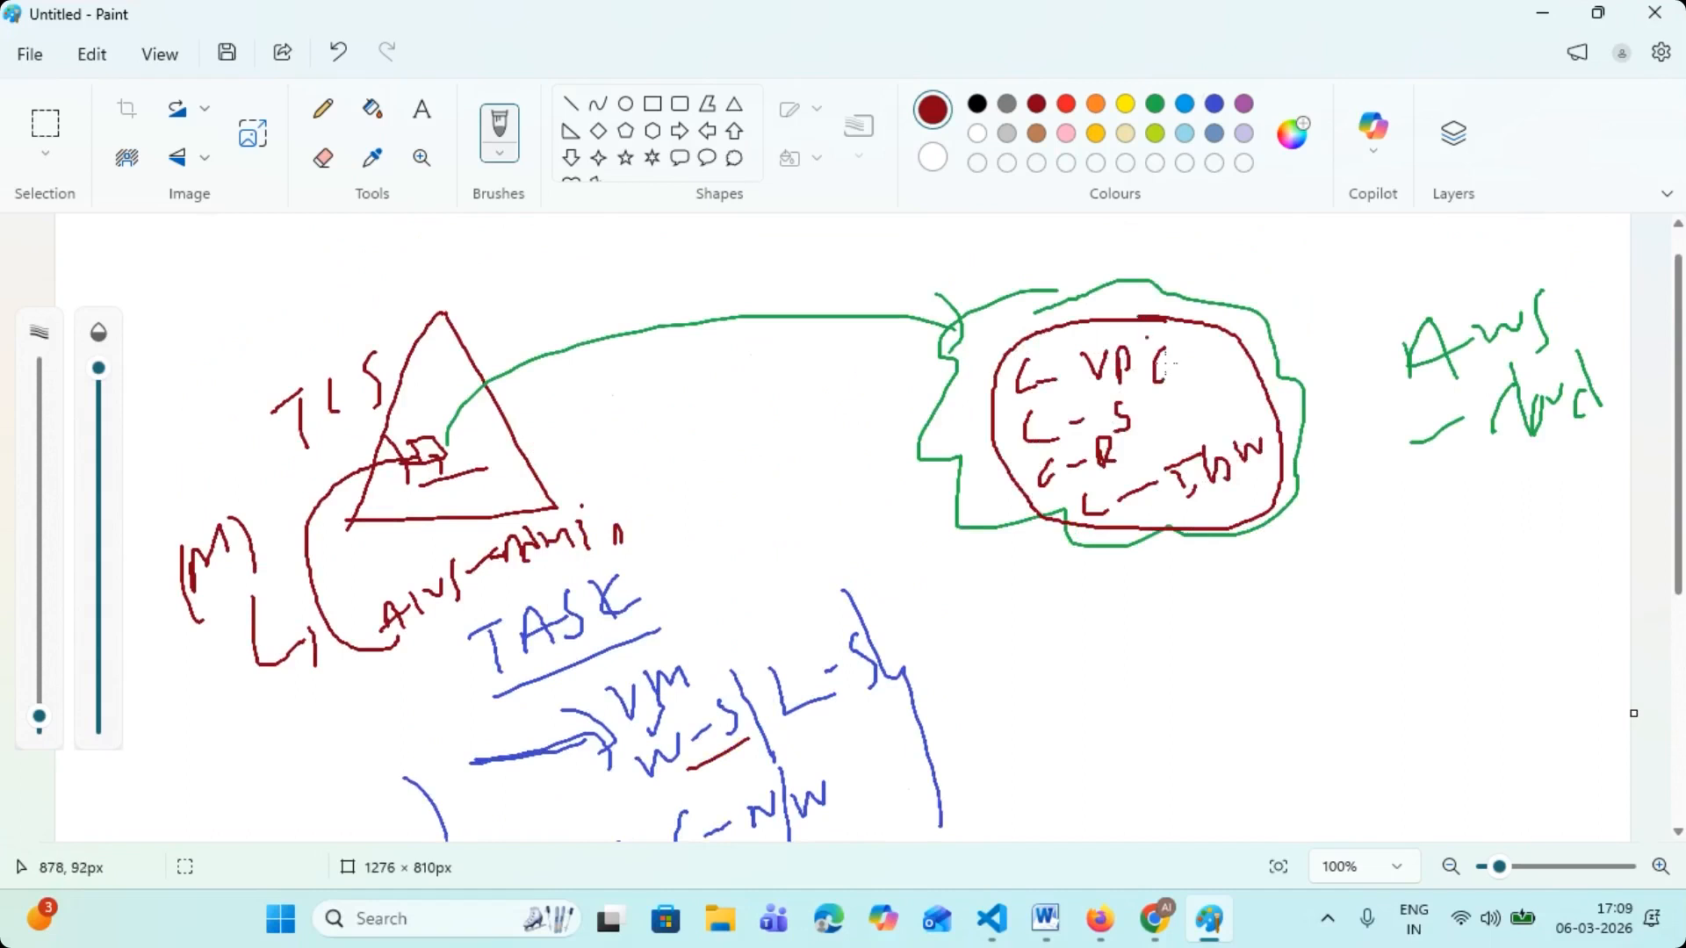
# - Draw blue connecting lines from "VM" and "L-S" in the task list to the red loop inside the cloud
pyautogui.click(1215, 103)
pyautogui.moveTo(681, 700)
pyautogui.mouseDown()
pyautogui.moveTo(946, 493)
pyautogui.moveTo(1006, 467)
pyautogui.moveTo(1007, 485)
pyautogui.mouseUp()
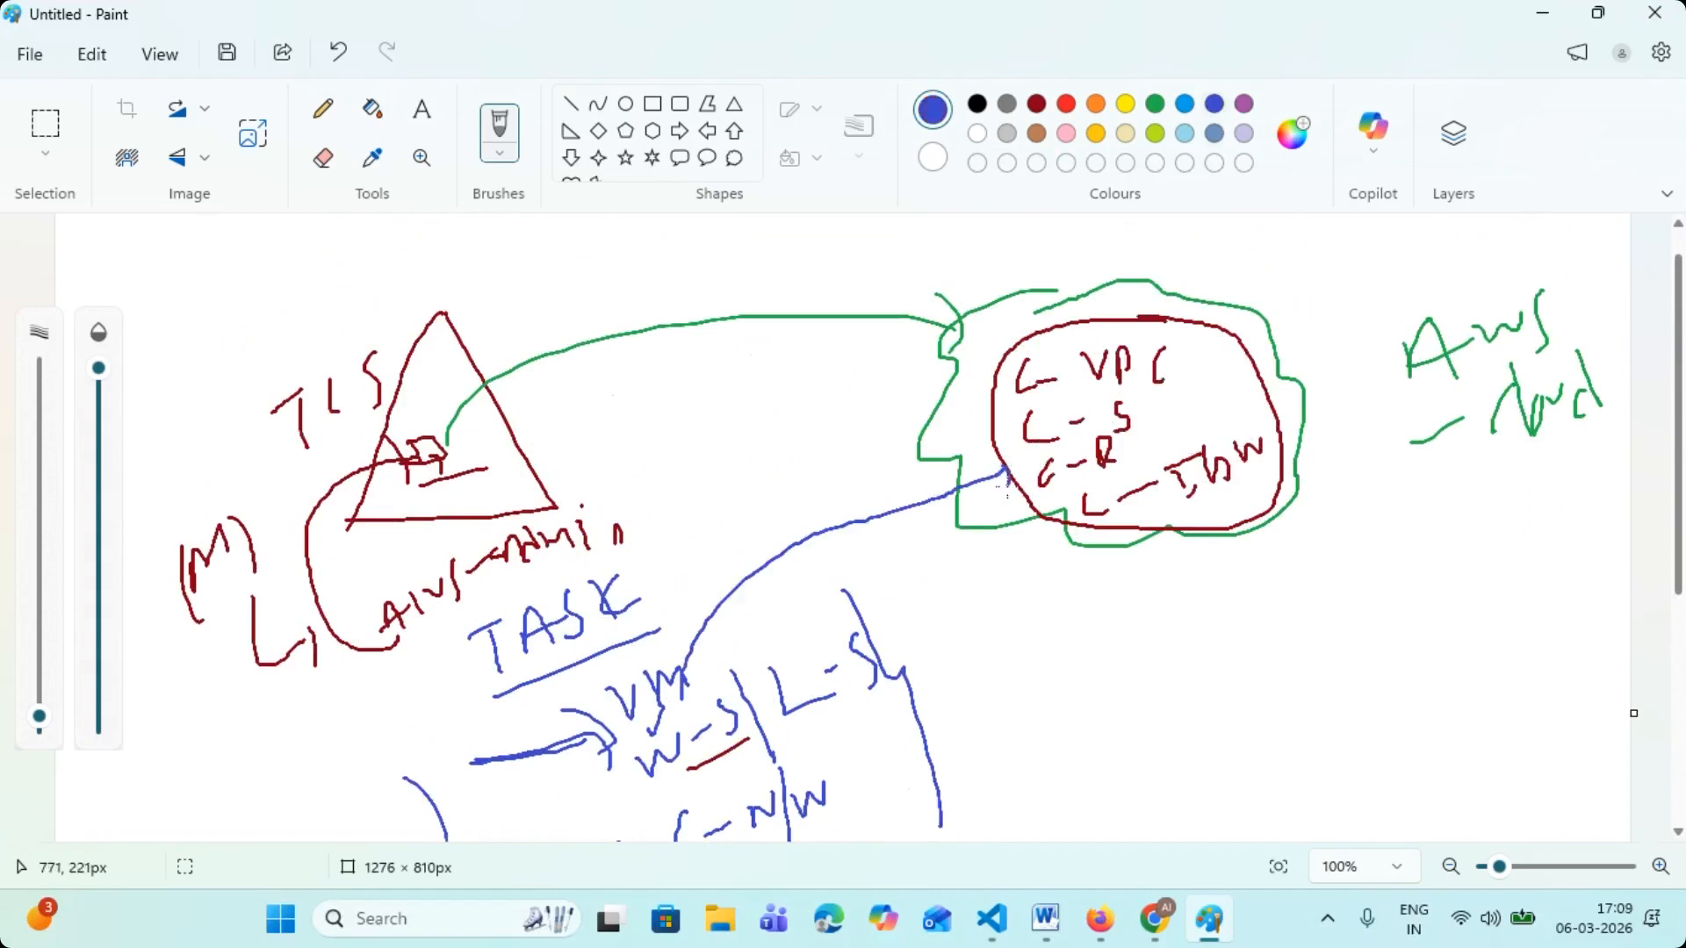
pyautogui.moveTo(809, 669); pyautogui.dragTo(1046, 505)
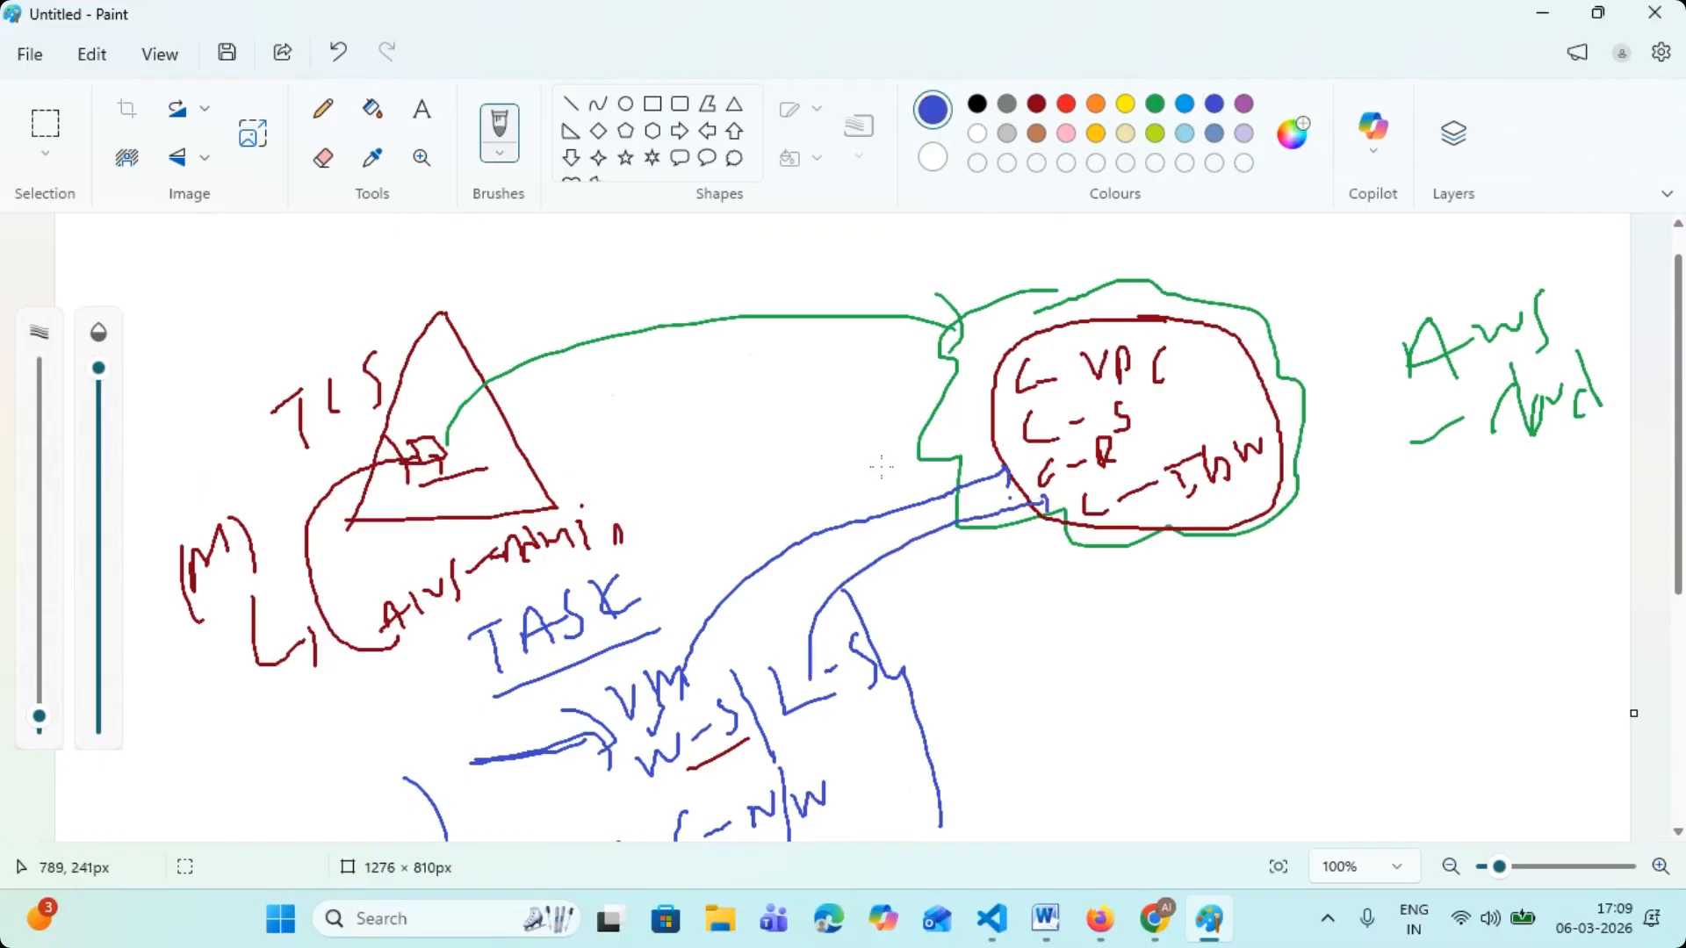
# - Sketch two small blue figures inside the triangle and connect each with a curved line to the red loop in the cloud
pyautogui.moveTo(405, 370); pyautogui.dragTo(488, 377)
pyautogui.moveTo(482, 440)
pyautogui.mouseDown()
pyautogui.moveTo(497, 439)
pyautogui.moveTo(485, 458)
pyautogui.mouseUp()
pyautogui.moveTo(445, 376)
pyautogui.mouseDown()
pyautogui.moveTo(449, 346)
pyautogui.moveTo(923, 345)
pyautogui.moveTo(997, 389)
pyautogui.moveTo(995, 373)
pyautogui.mouseUp()
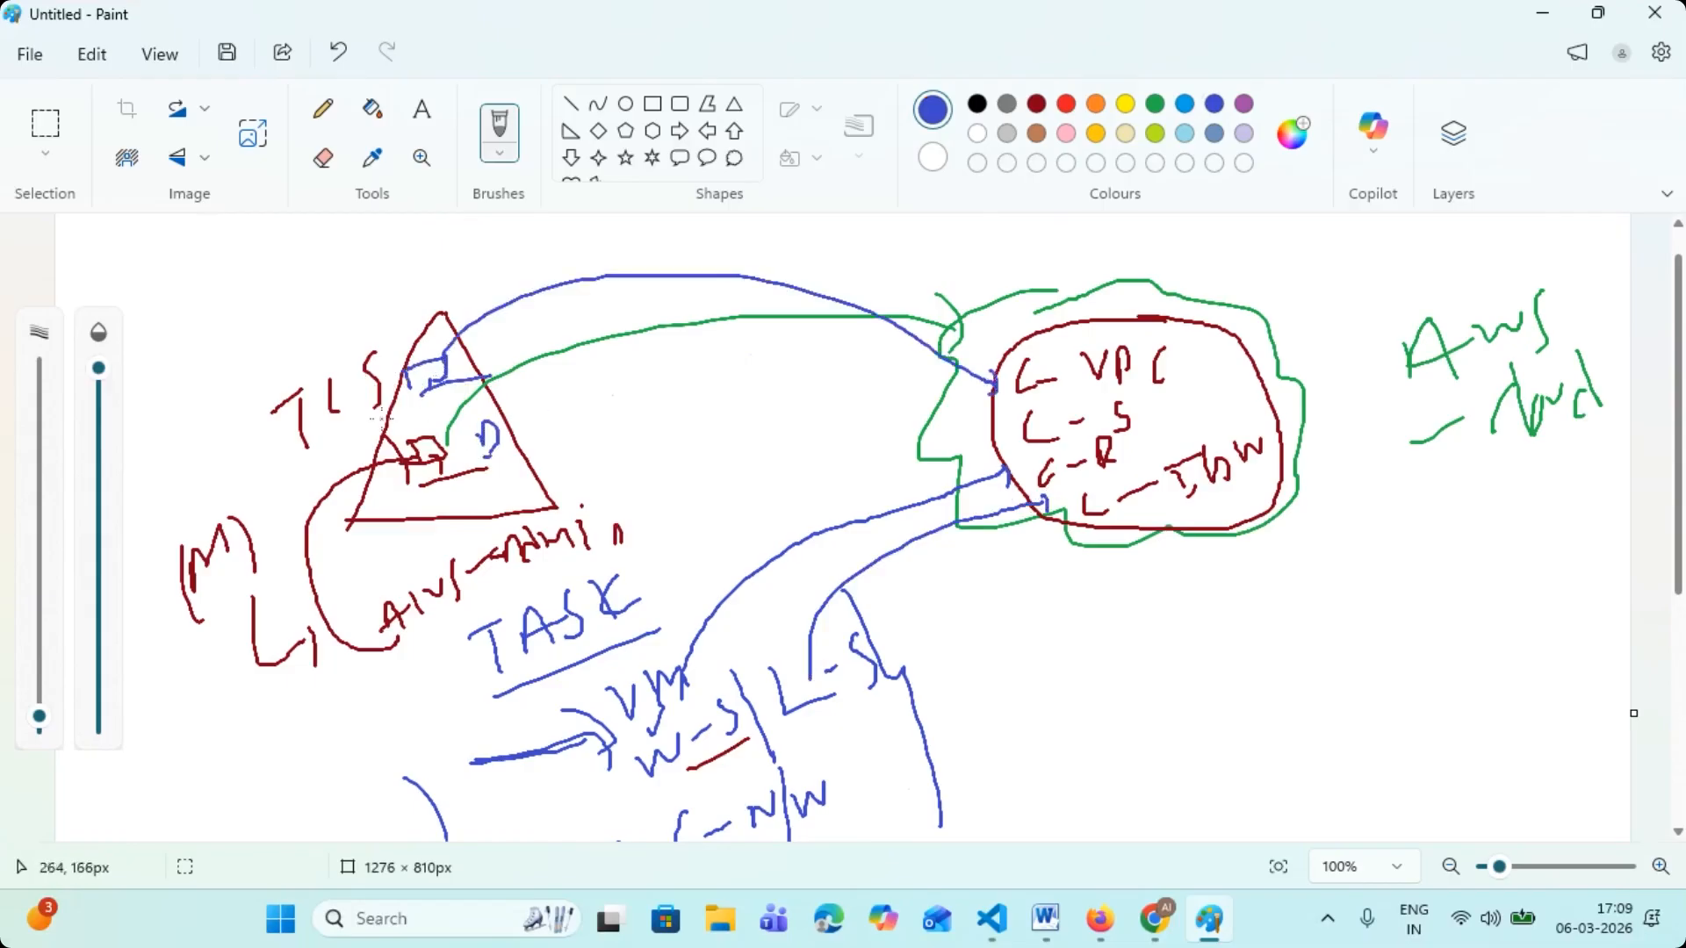
pyautogui.moveTo(506, 434)
pyautogui.mouseDown()
pyautogui.moveTo(980, 436)
pyautogui.moveTo(995, 457)
pyautogui.moveTo(967, 477)
pyautogui.mouseUp()
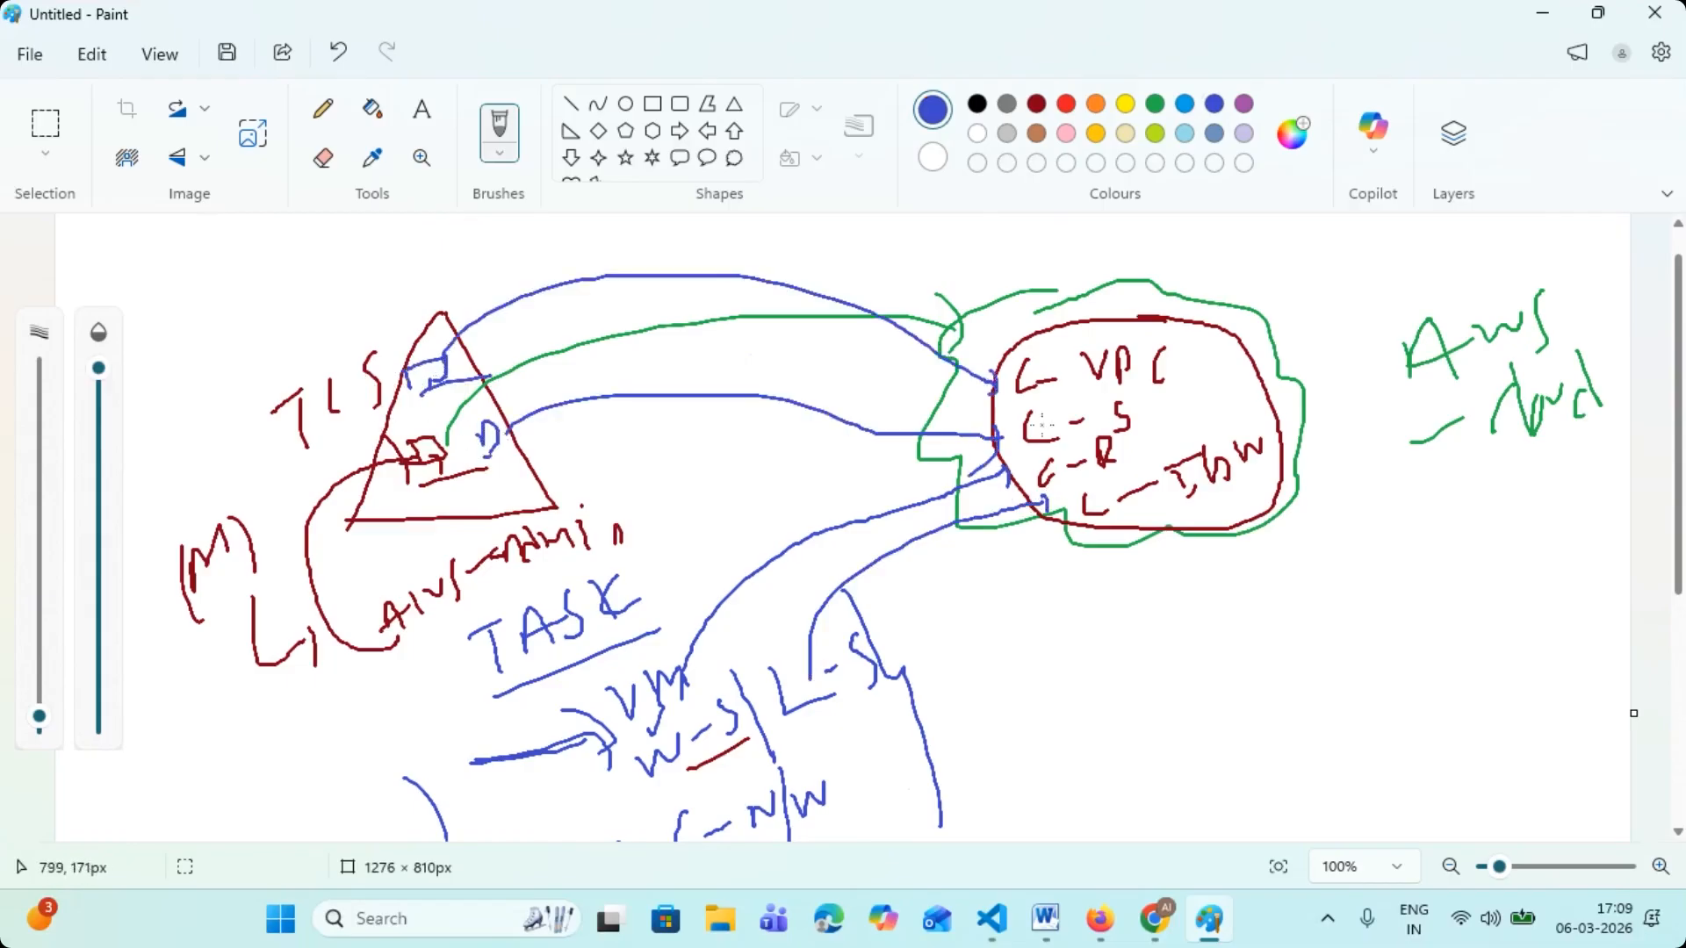
# - Draw a labelled blue circle below the cloud and link it to the red loop with a line
pyautogui.moveTo(1424, 627)
pyautogui.mouseDown()
pyautogui.moveTo(1408, 632)
pyautogui.moveTo(1458, 656)
pyautogui.moveTo(1442, 644)
pyautogui.moveTo(1451, 713)
pyautogui.mouseUp()
pyautogui.moveTo(1256, 499); pyautogui.dragTo(1387, 666)
pyautogui.scroll(-2, 1330, 671)
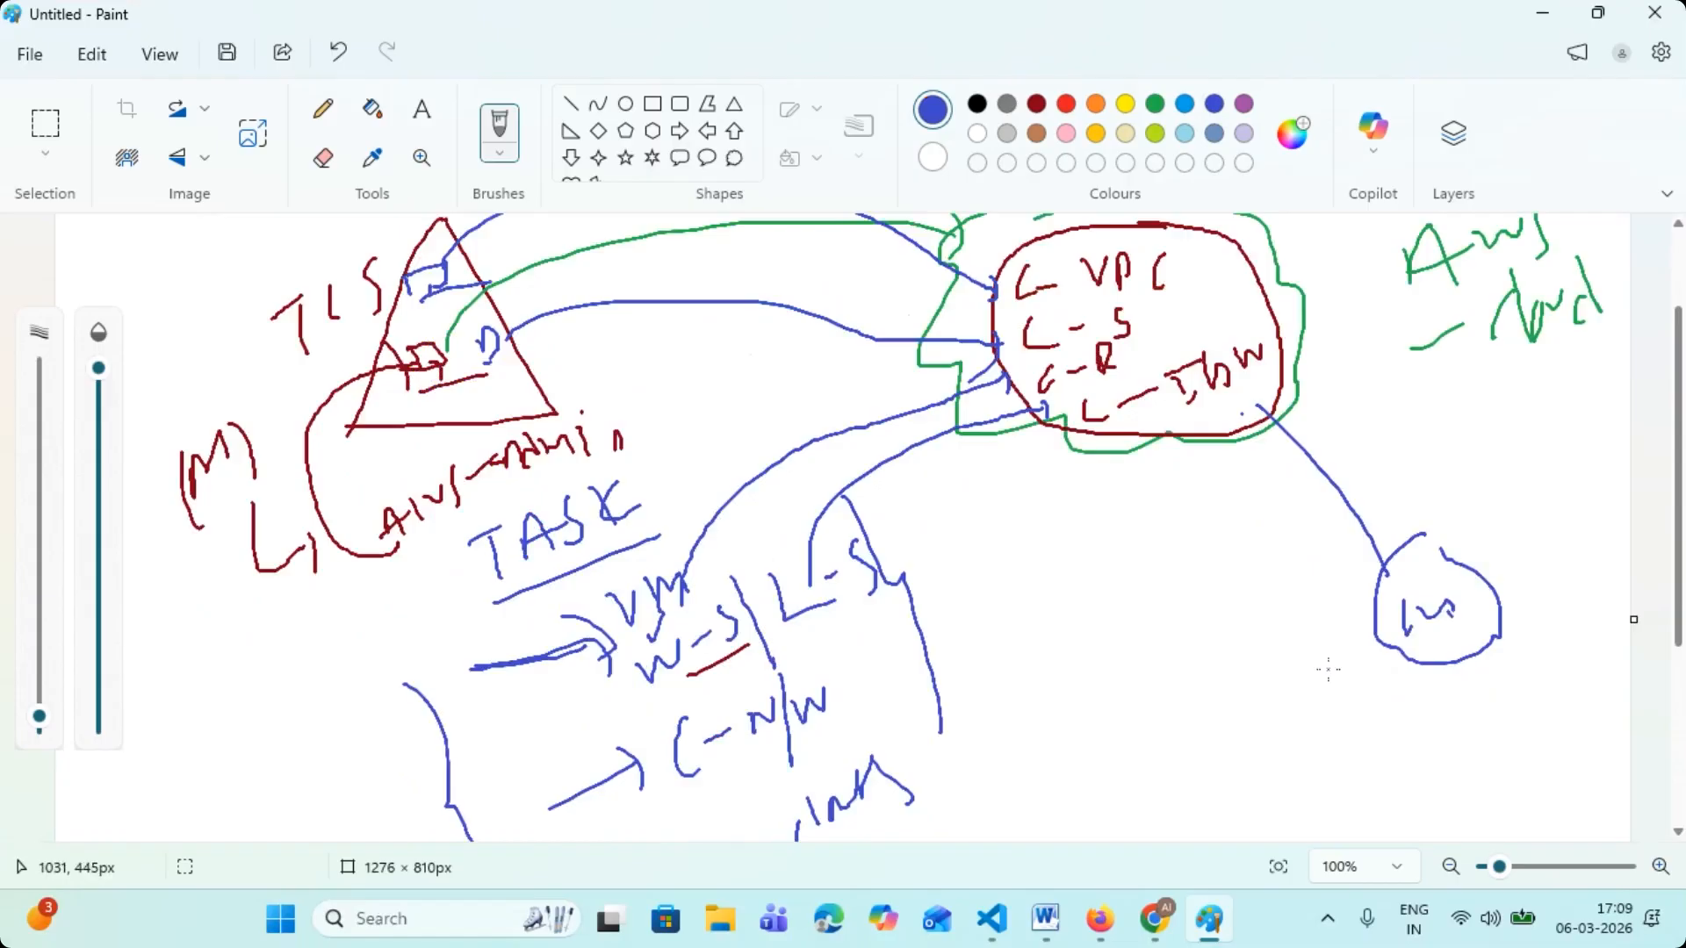
pyautogui.scroll(2, 1292, 697)
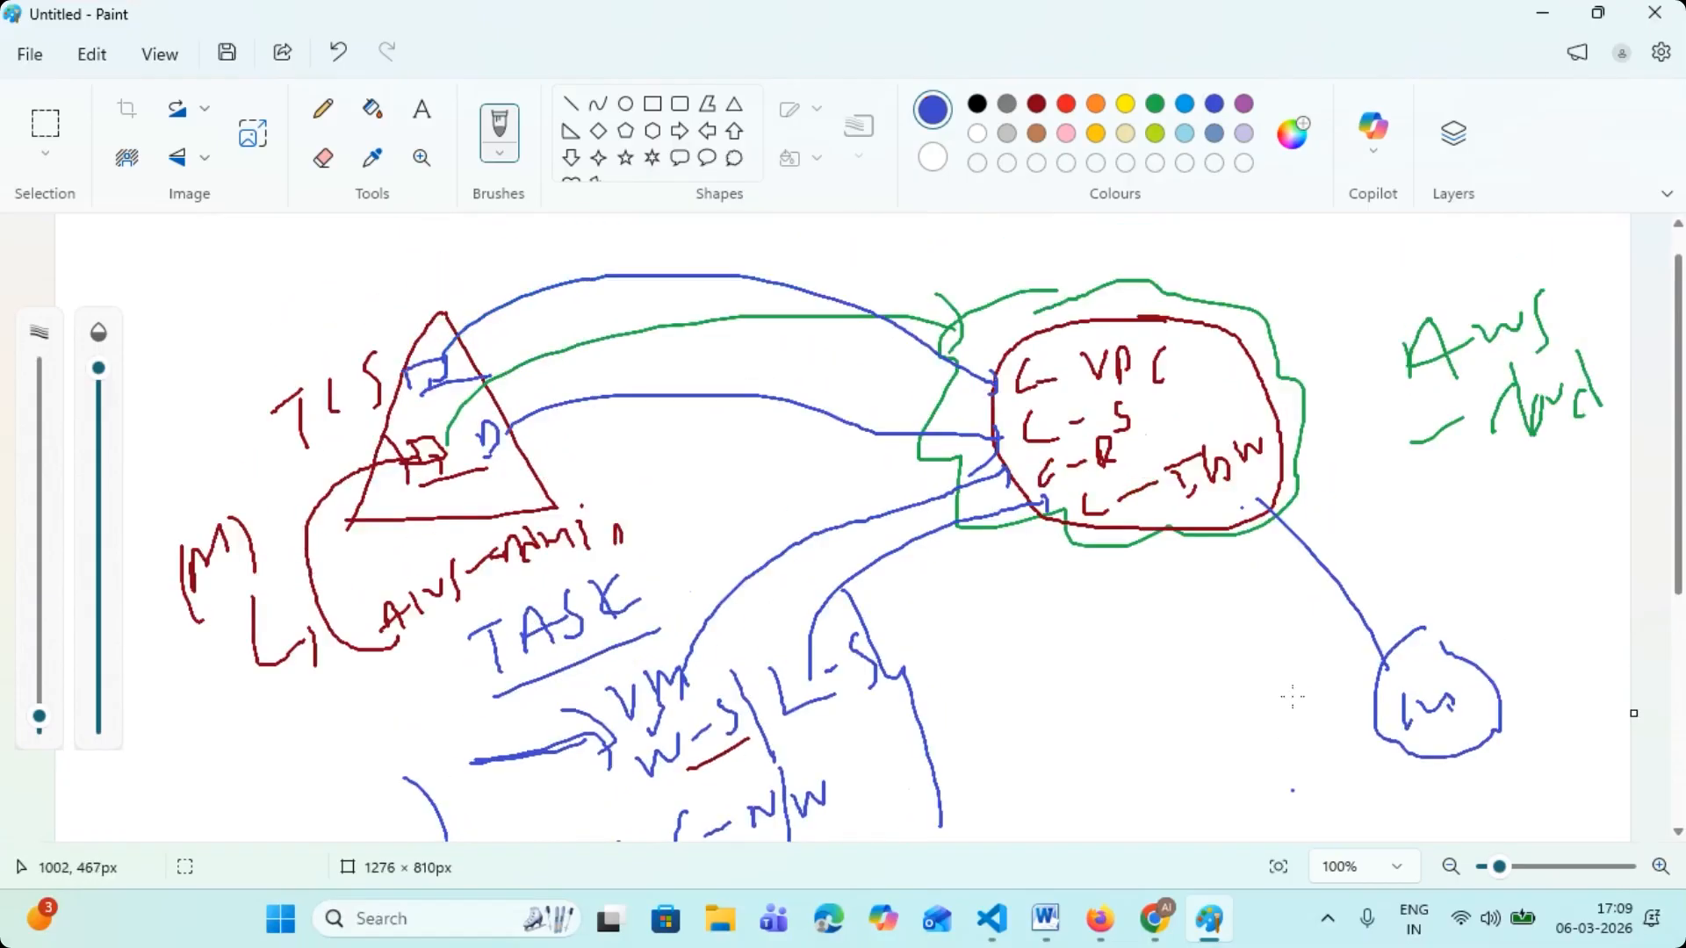
# - Add blue tick marks beside the "VPC" and "S" entries inside the cloud
pyautogui.scroll(-5, 1255, 701)
pyautogui.scroll(5, 1189, 700)
pyautogui.moveTo(1189, 356)
pyautogui.mouseDown()
pyautogui.moveTo(1240, 307)
pyautogui.moveTo(1148, 410)
pyautogui.mouseUp()
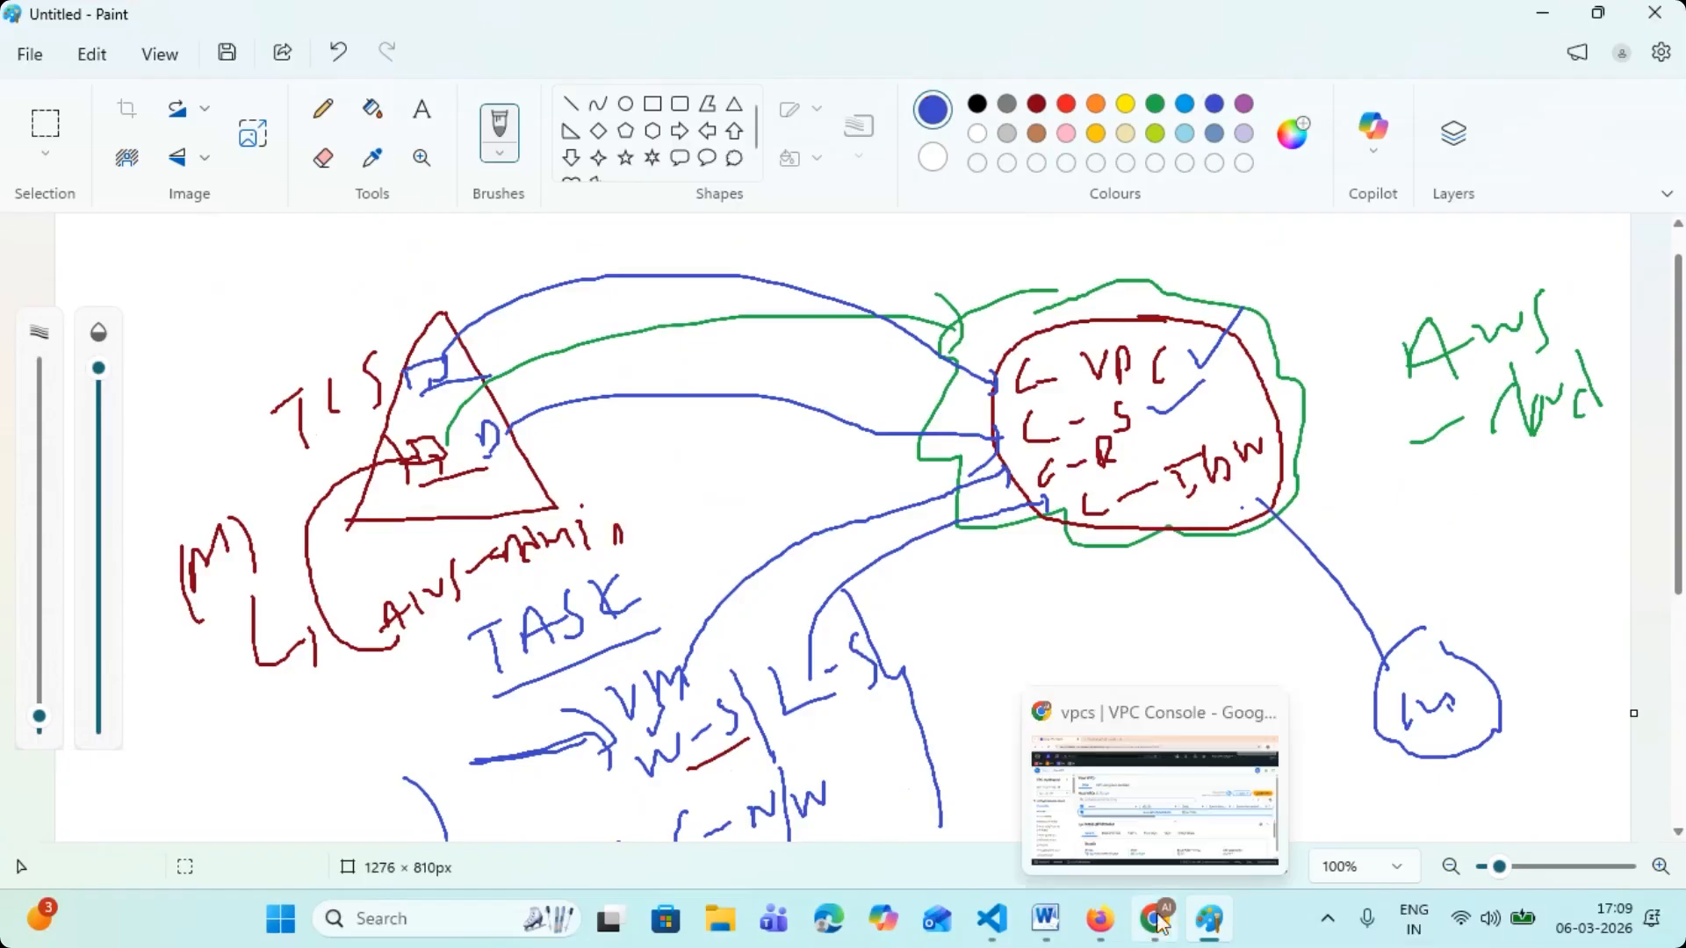
# - Switch to the Webex meeting in Firefox and unmute the microphone
pyautogui.click(1176, 935)
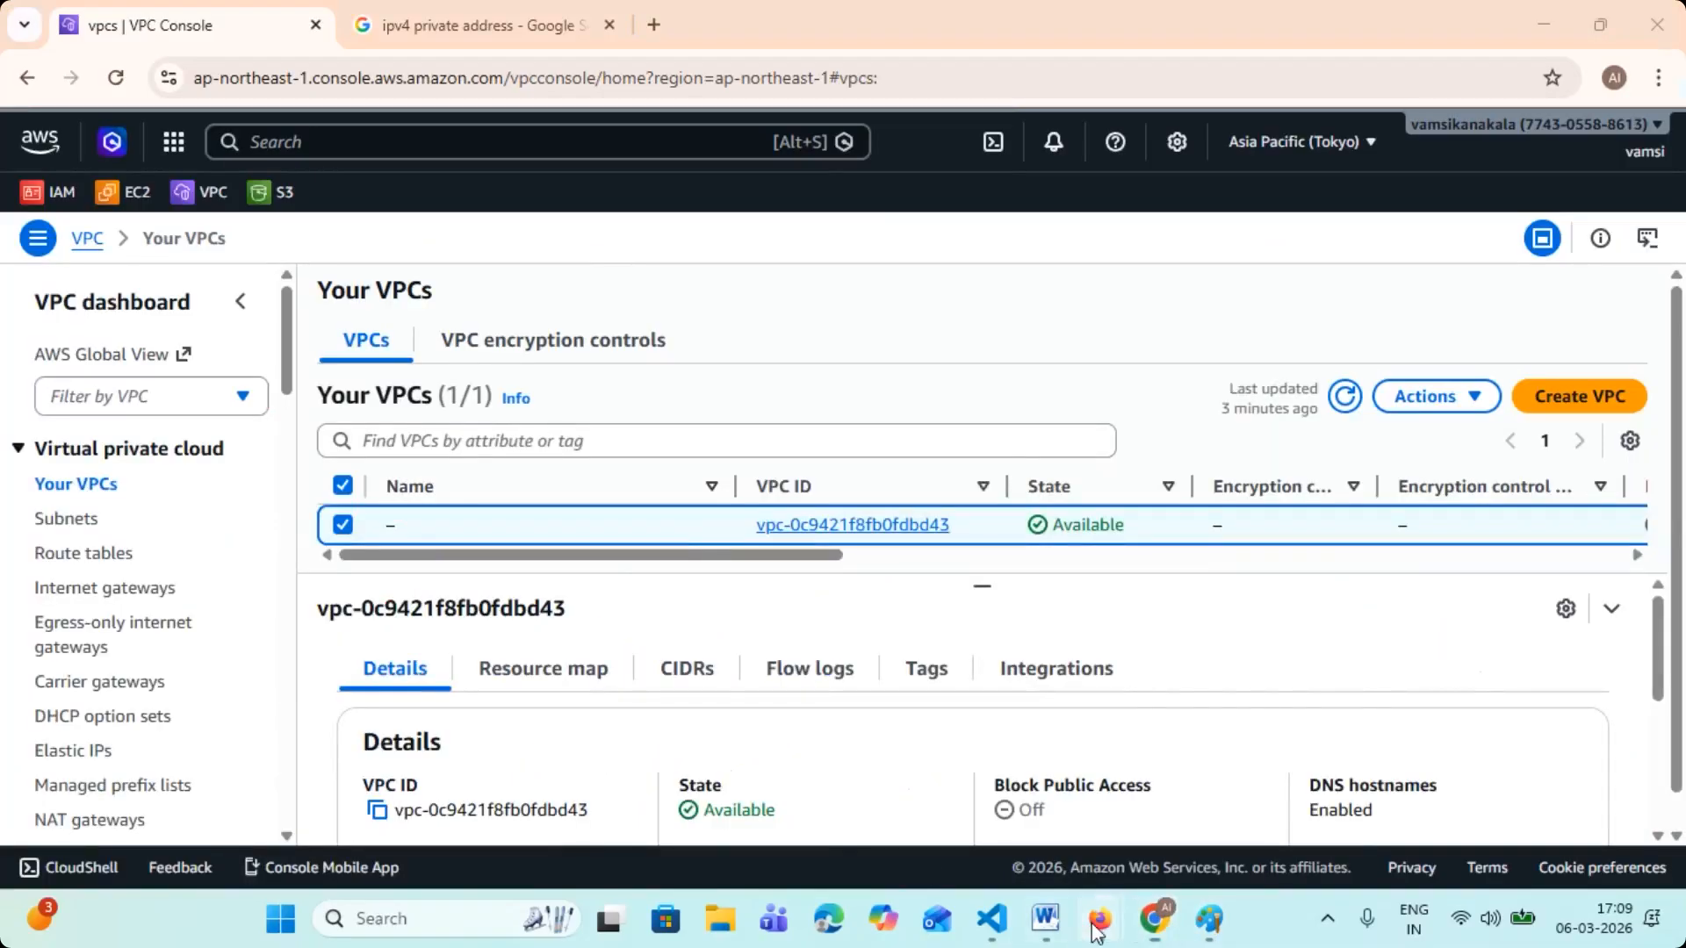
pyautogui.moveTo(1099, 919)
pyautogui.click(987, 819)
pyautogui.click(397, 862)
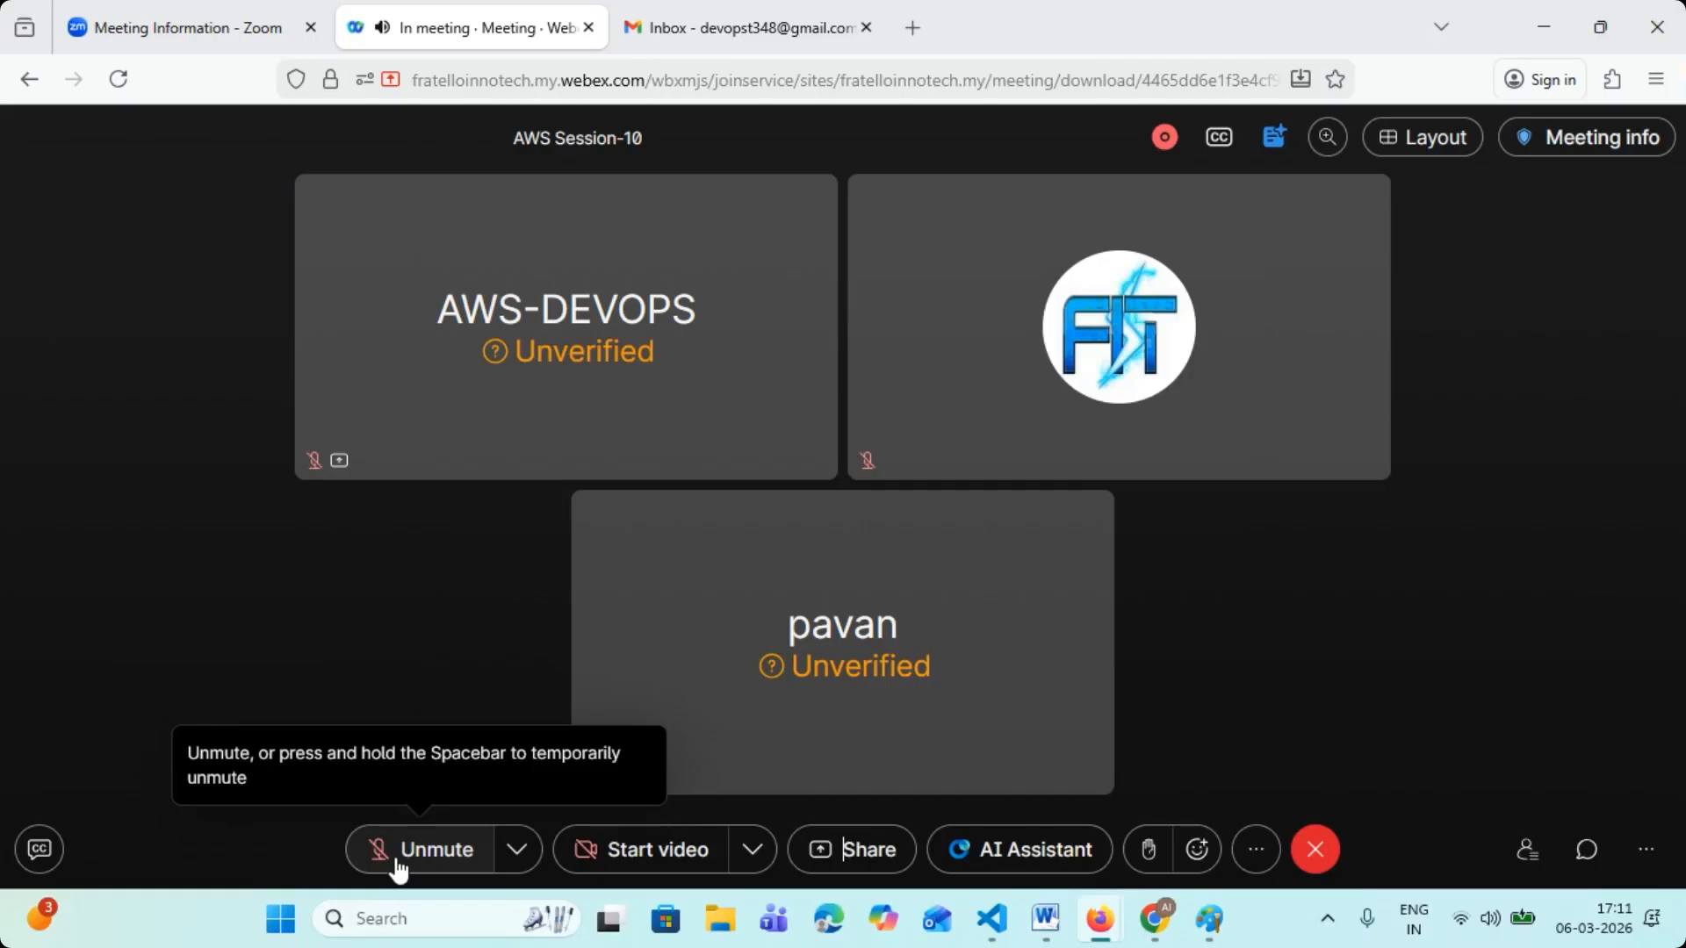
pyautogui.click(413, 858)
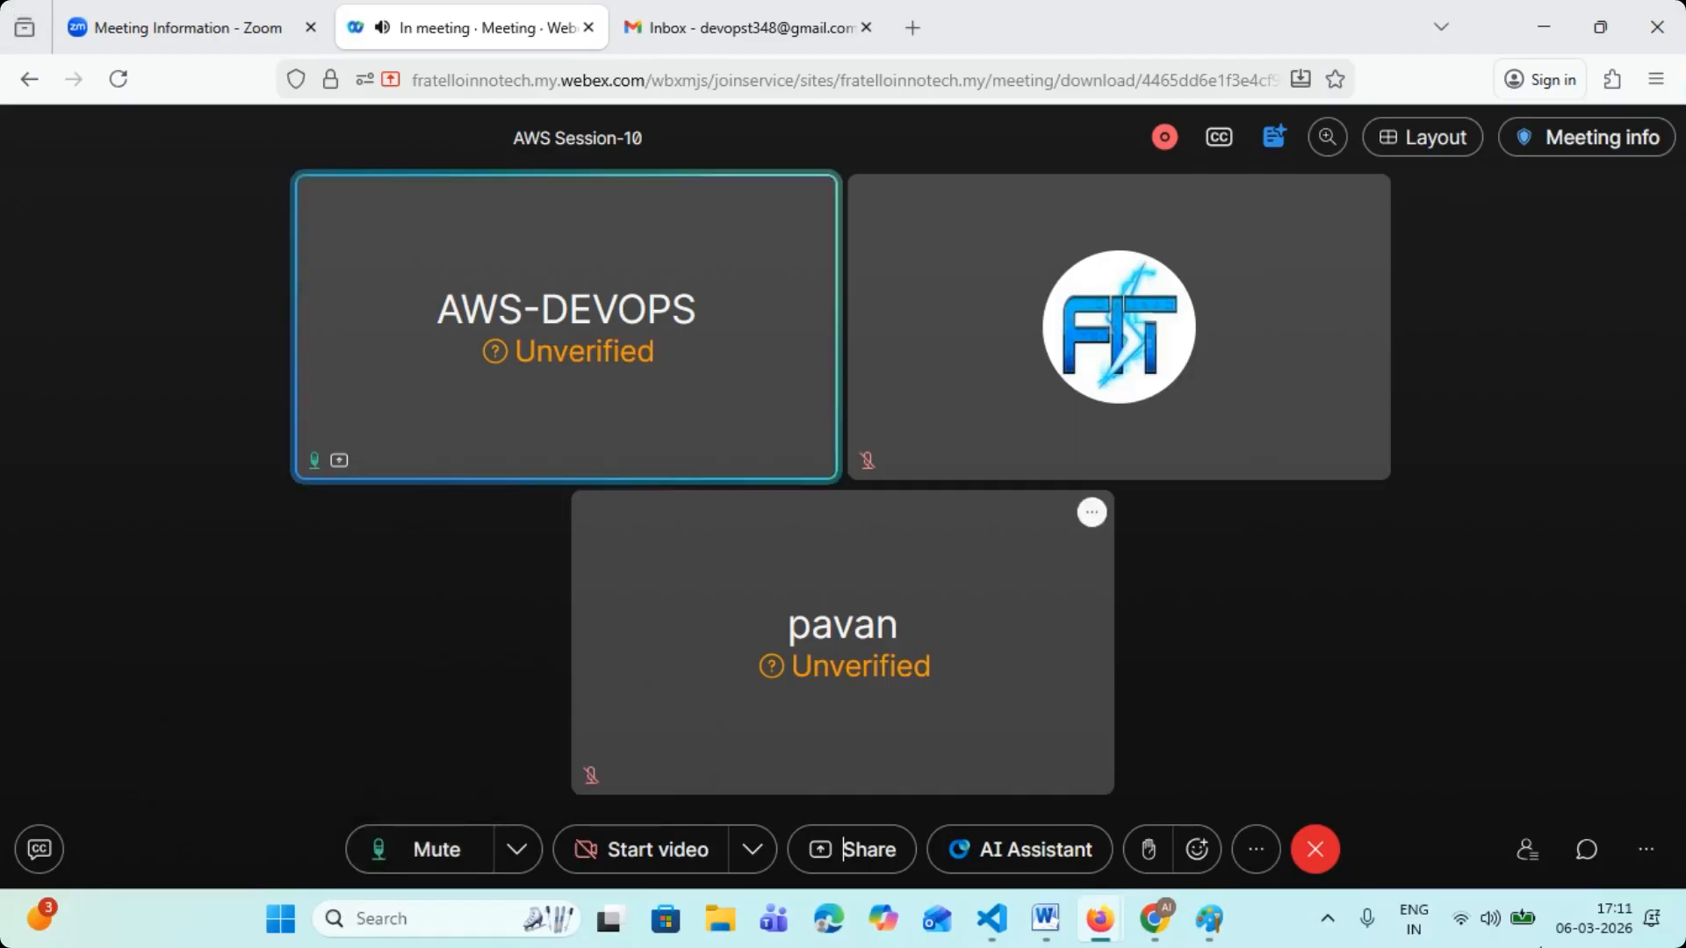
pyautogui.click(1538, 24)
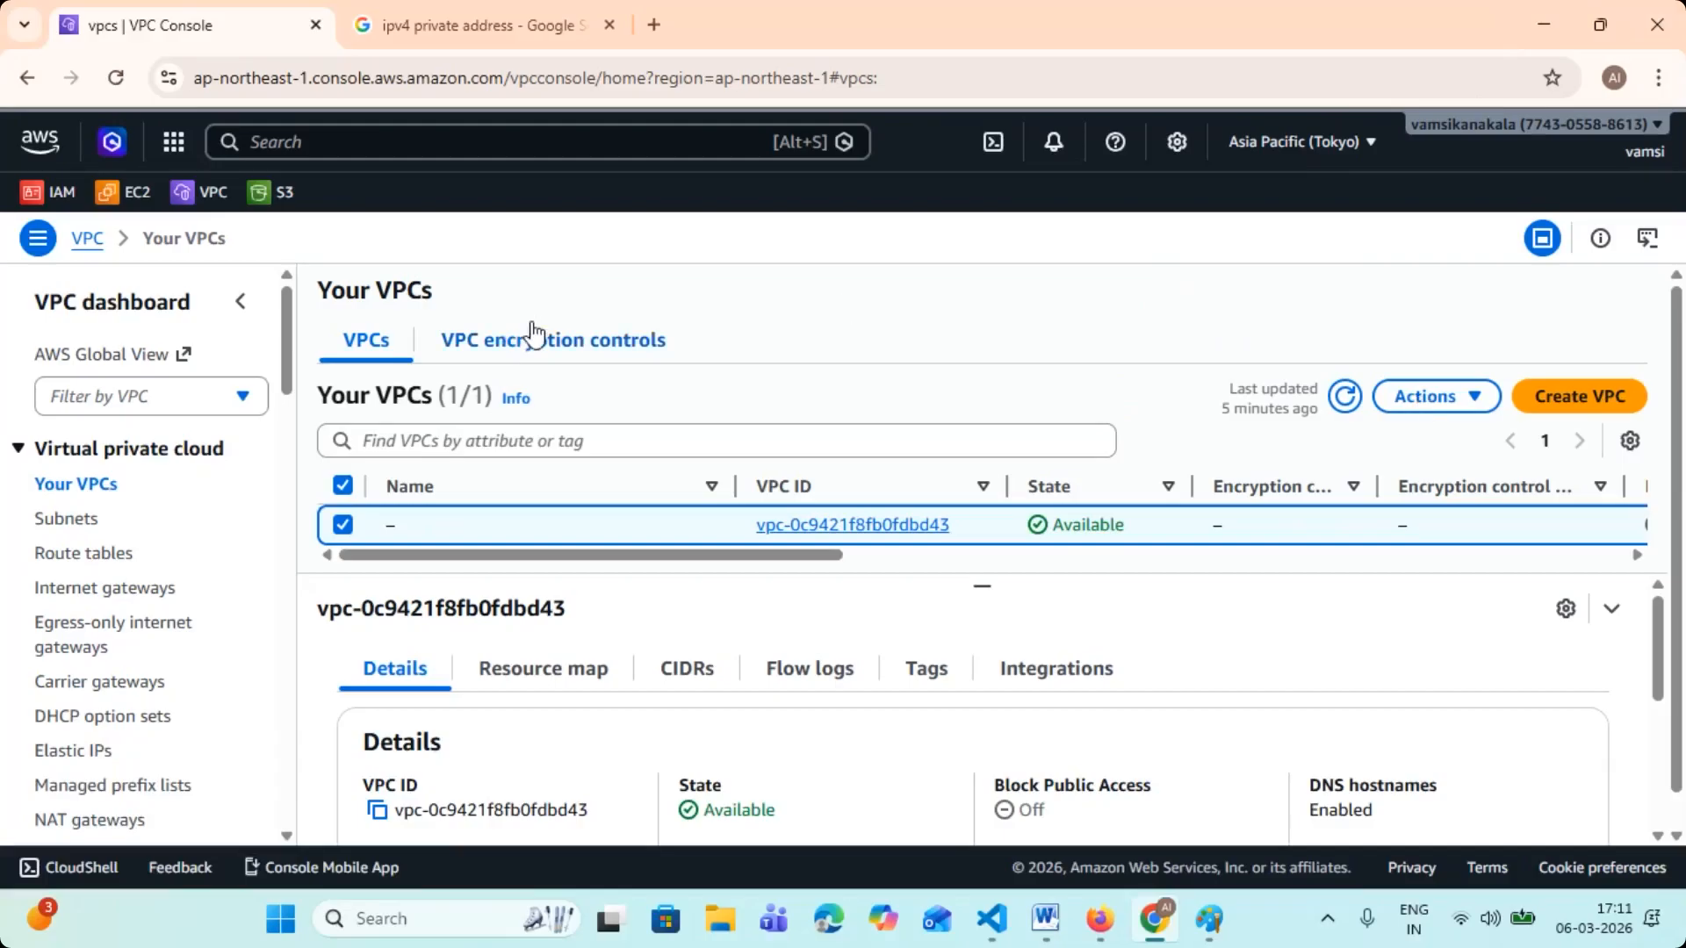
# - Return to the Paint sketch, tick "C-N/W" and the third task item in blue, and underline the third item with a note below
pyautogui.click(1209, 919)
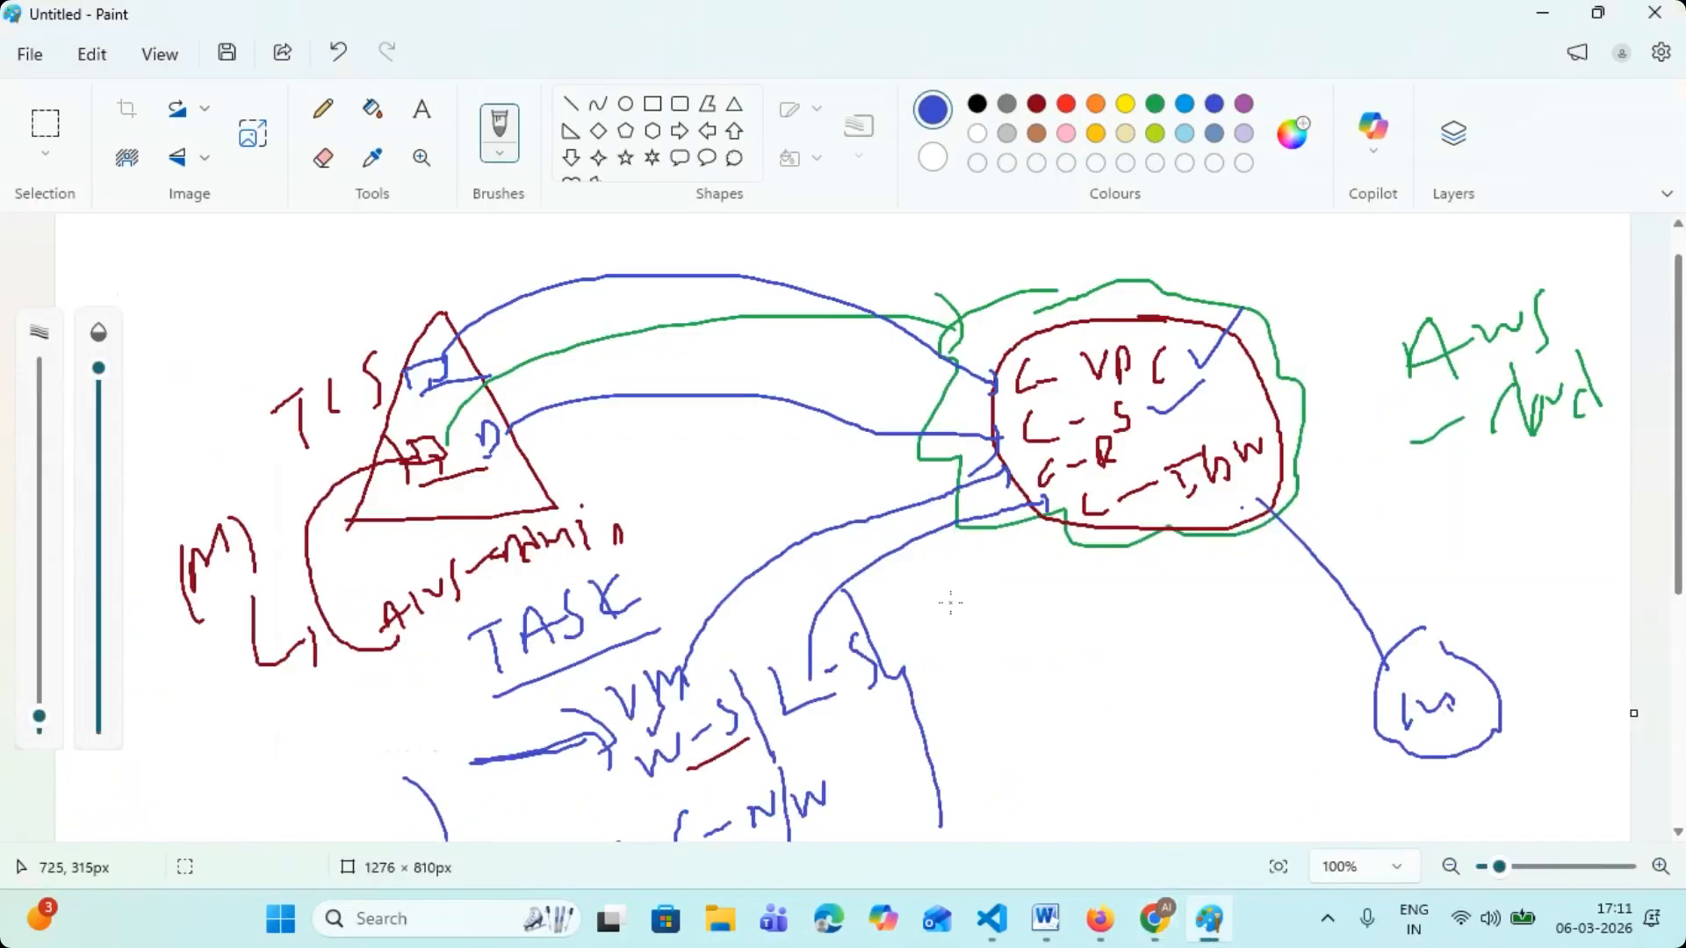
pyautogui.scroll(-3, 495, 601)
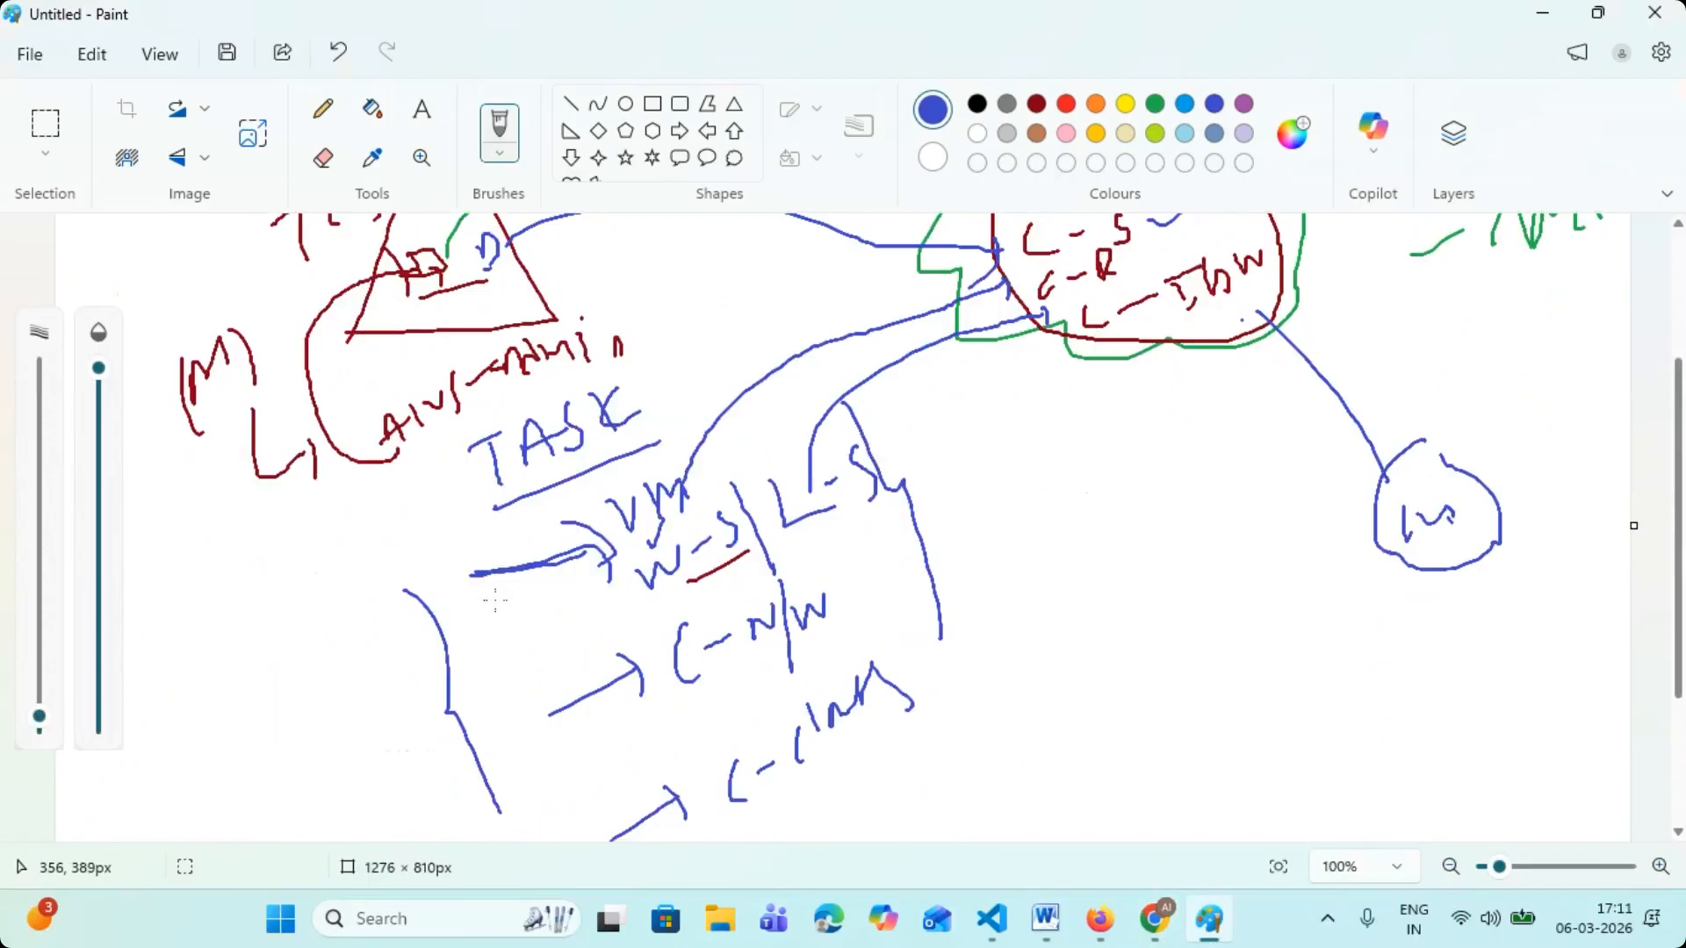
pyautogui.scroll(-2, 821, 528)
pyautogui.moveTo(822, 528); pyautogui.dragTo(864, 472)
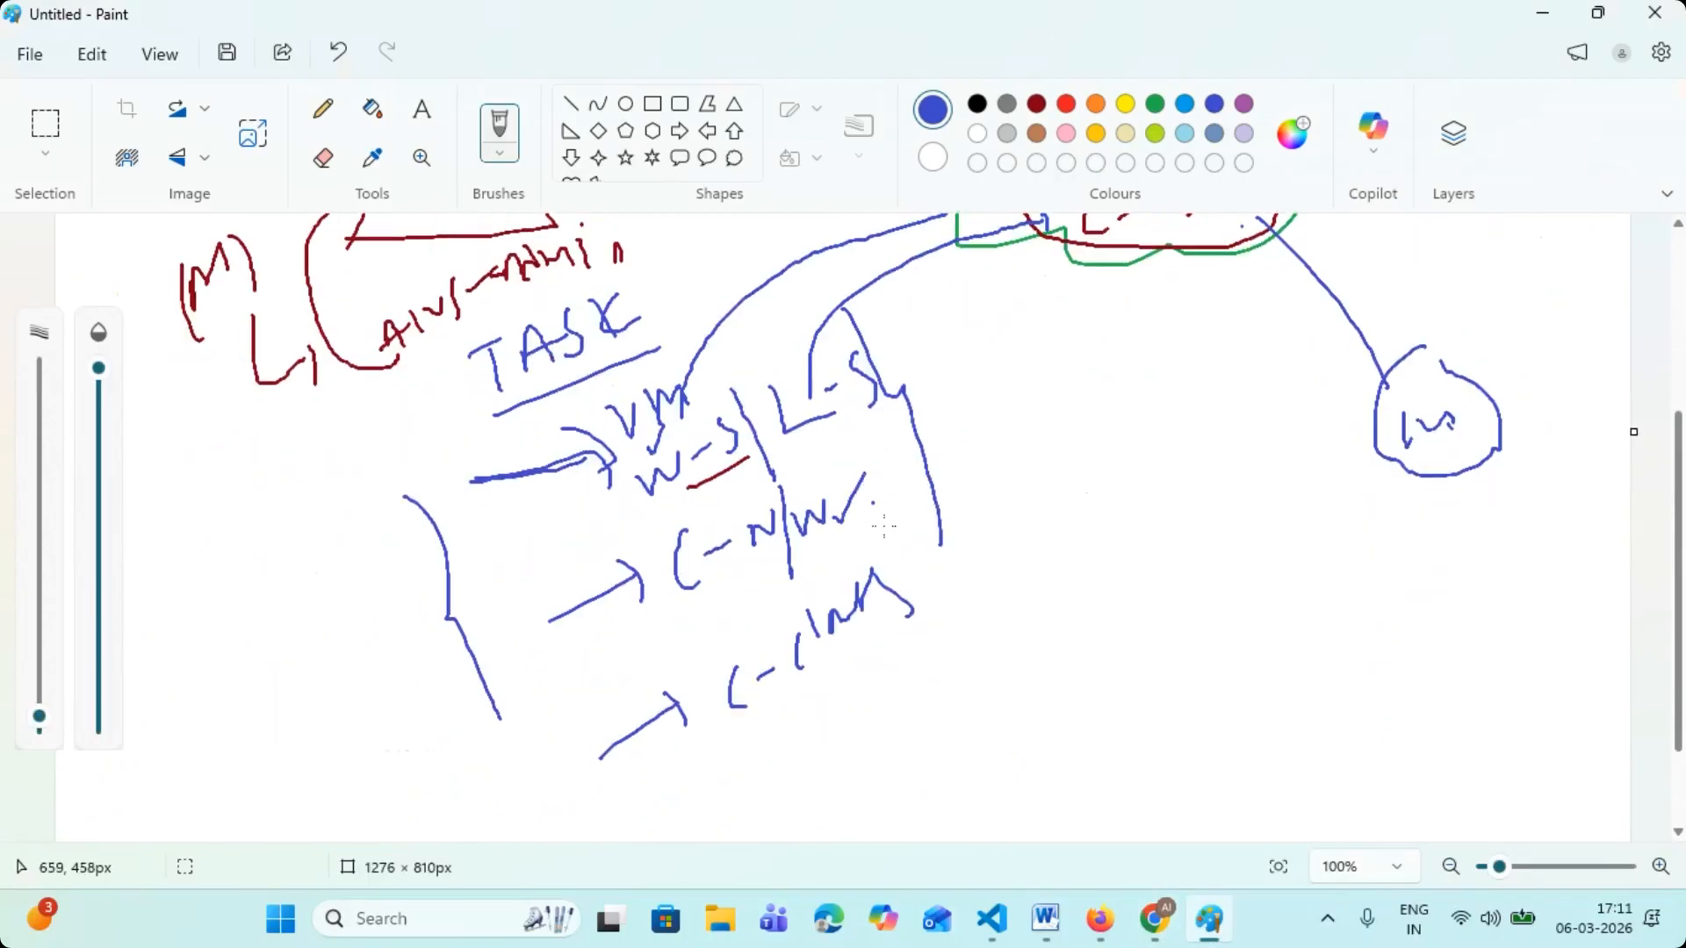
pyautogui.moveTo(911, 606); pyautogui.dragTo(933, 559)
pyautogui.moveTo(809, 767)
pyautogui.mouseDown()
pyautogui.moveTo(873, 745)
pyautogui.moveTo(875, 720)
pyautogui.mouseUp()
pyautogui.moveTo(900, 675)
pyautogui.mouseDown()
pyautogui.moveTo(919, 747)
pyautogui.moveTo(974, 671)
pyautogui.moveTo(770, 709)
pyautogui.mouseUp()
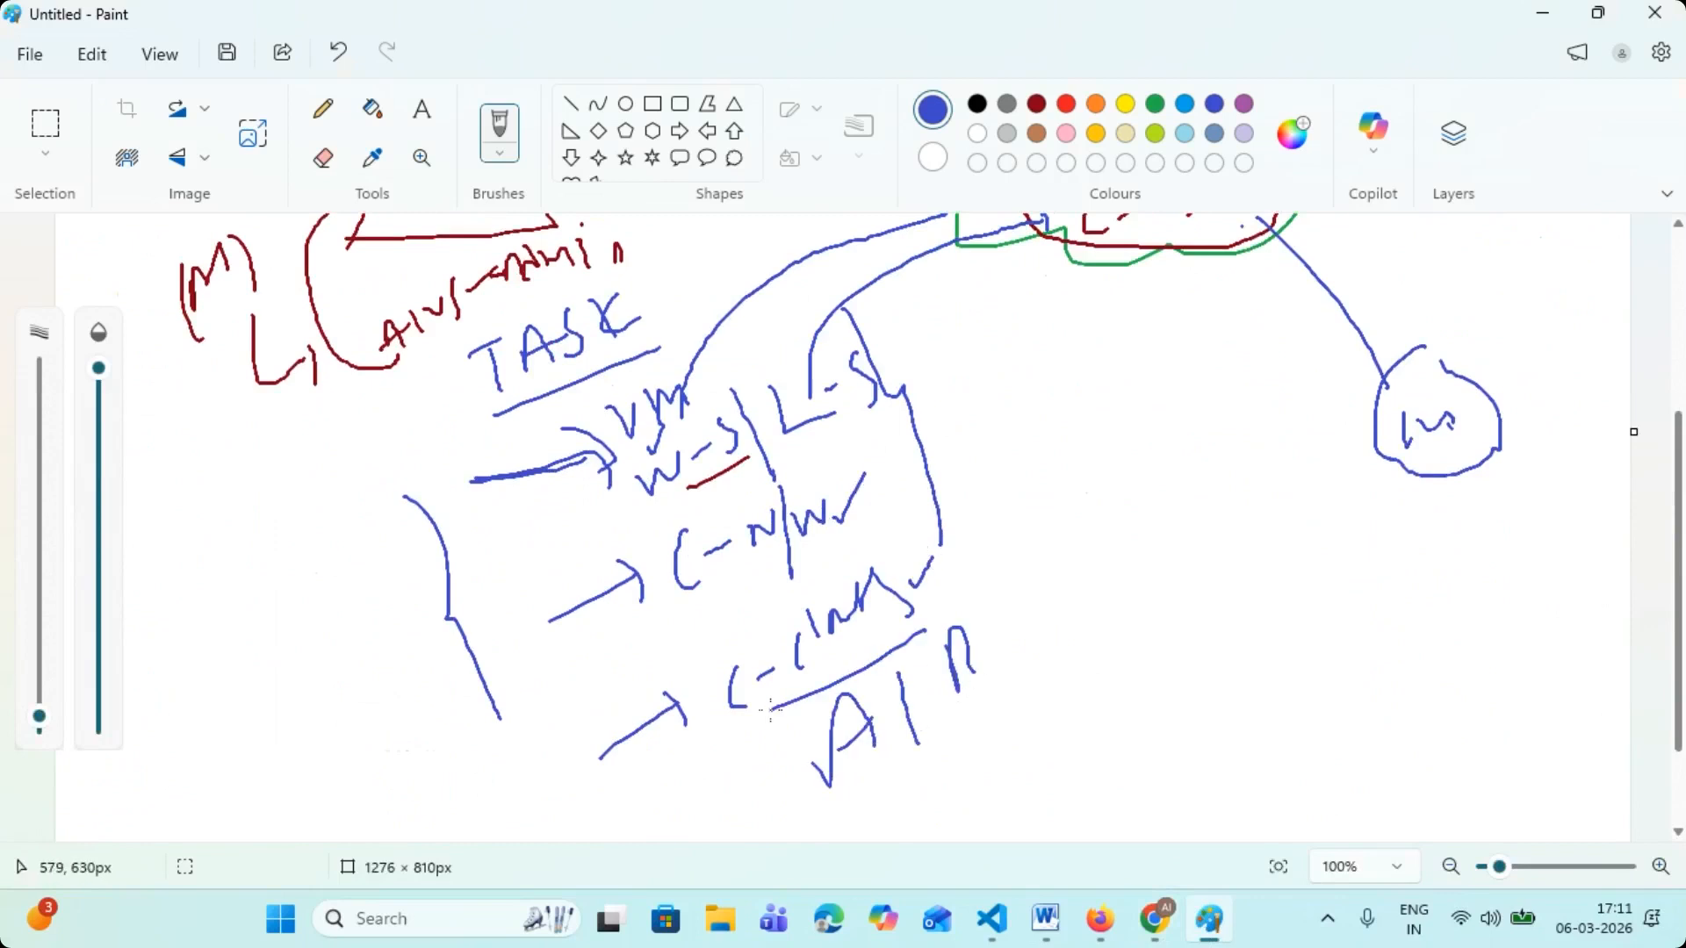
# - Switch to the Google results on IPv4 private addresses in Chrome and highlight the start of the Class C range
pyautogui.click(1155, 930)
pyautogui.click(518, 32)
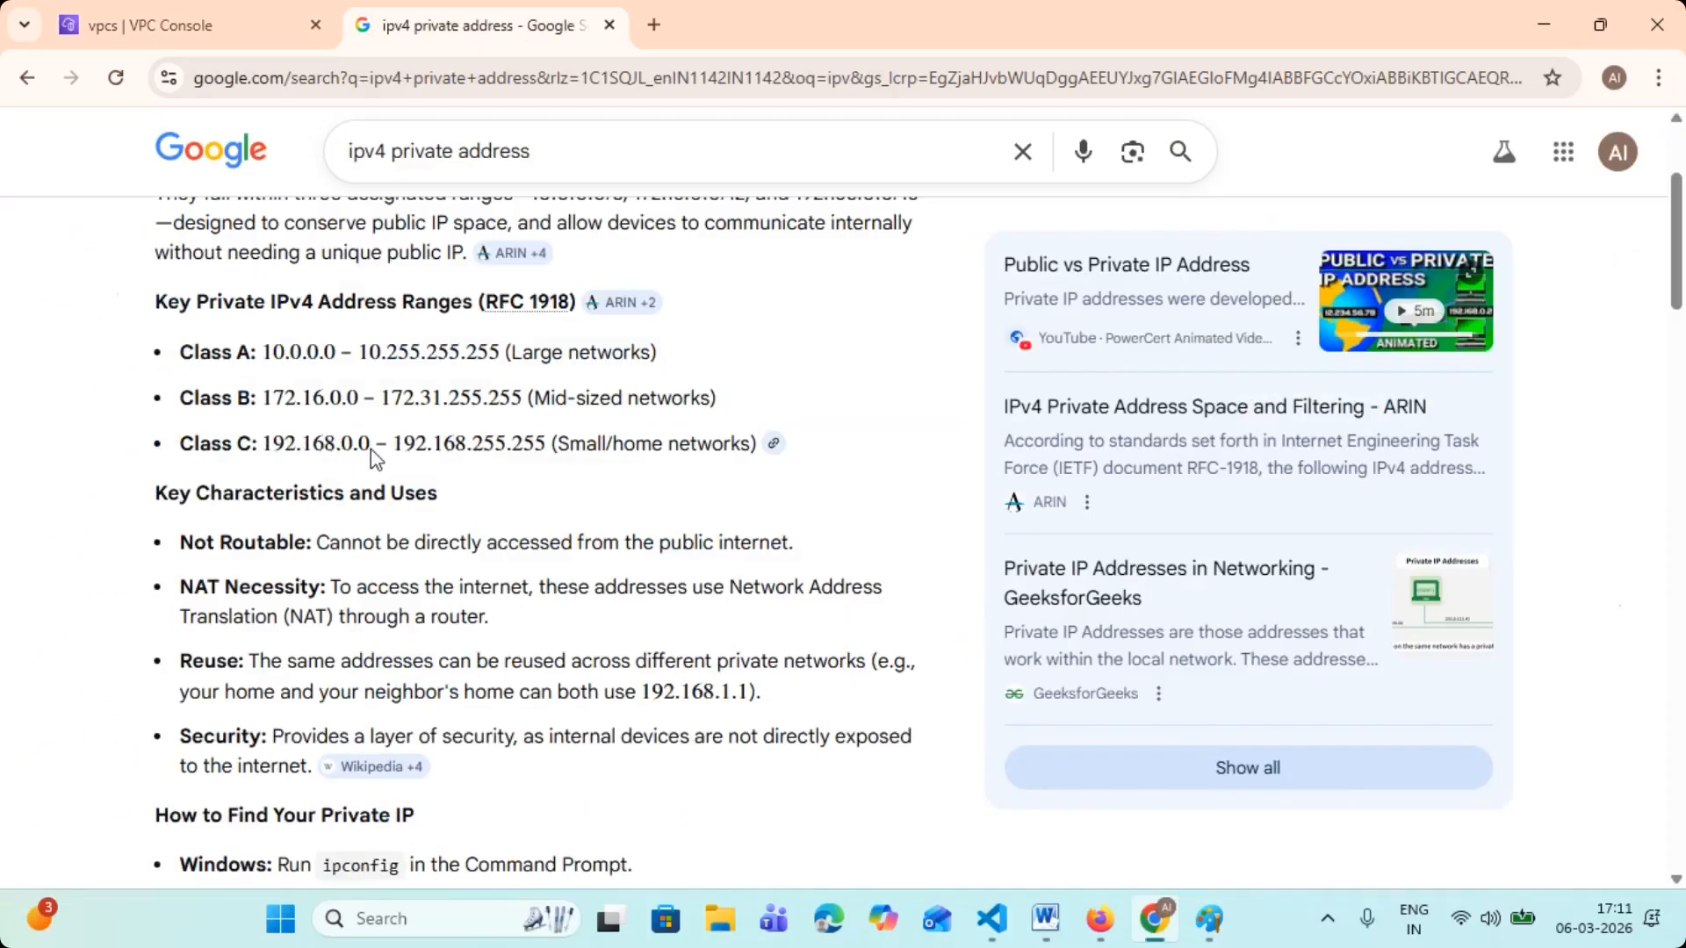
pyautogui.moveTo(181, 444); pyautogui.dragTo(351, 458)
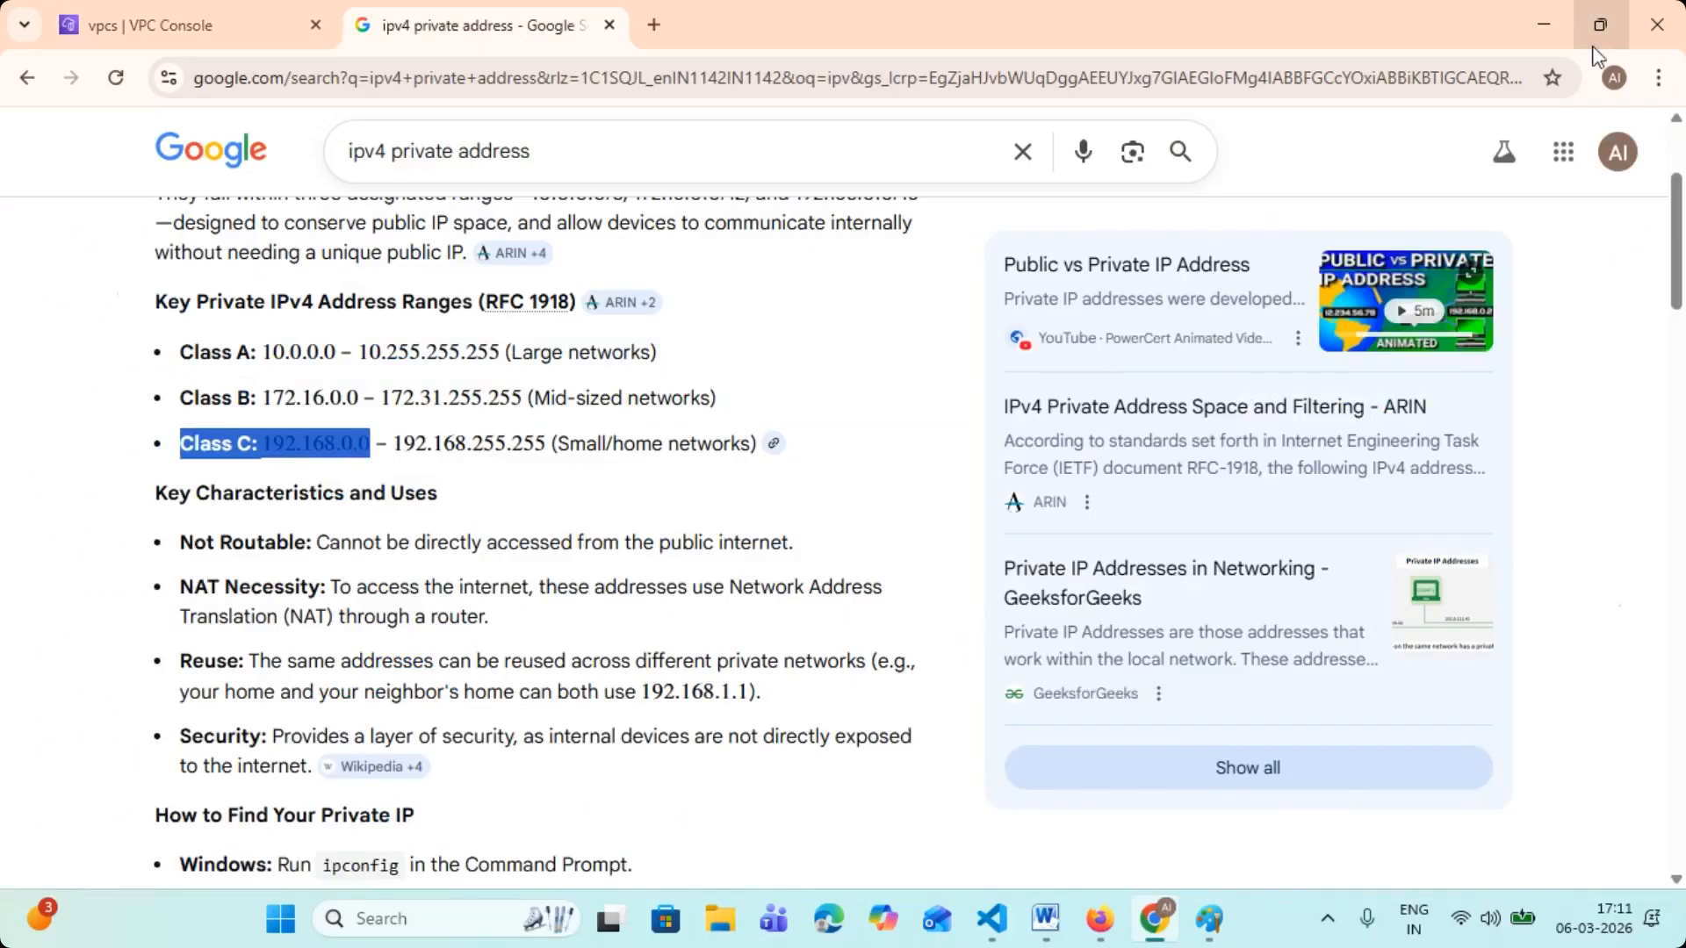
pyautogui.click(1542, 26)
pyautogui.scroll(5, 1098, 501)
pyautogui.scroll(-5, 1158, 396)
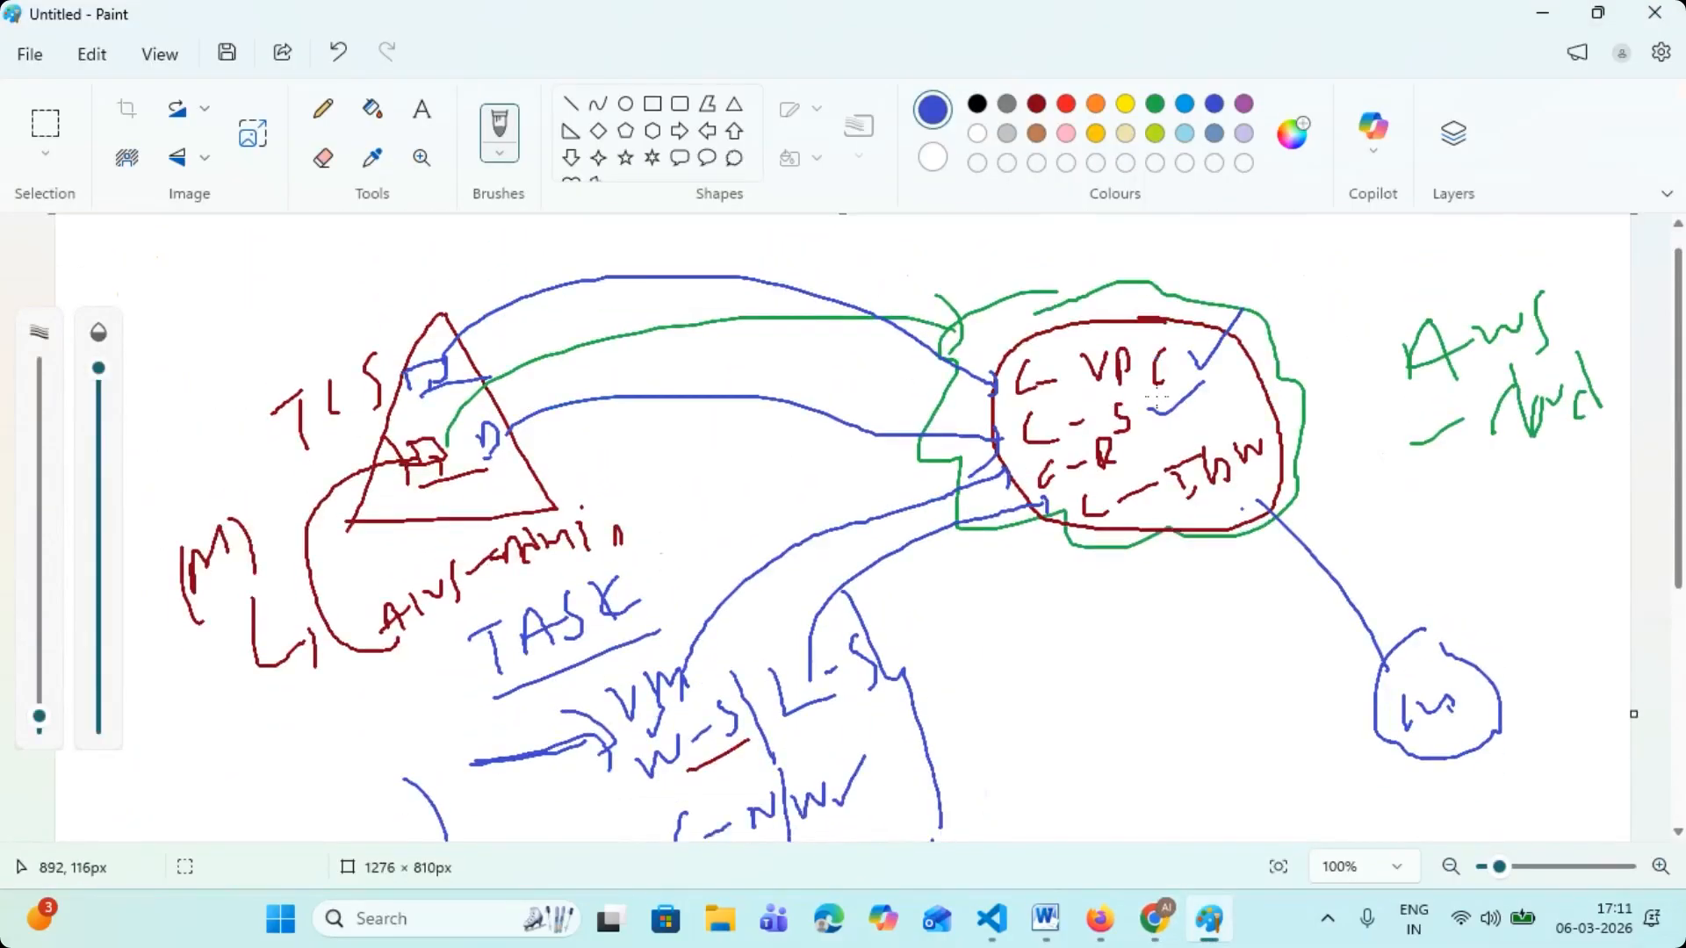
pyautogui.scroll(5, 725, 523)
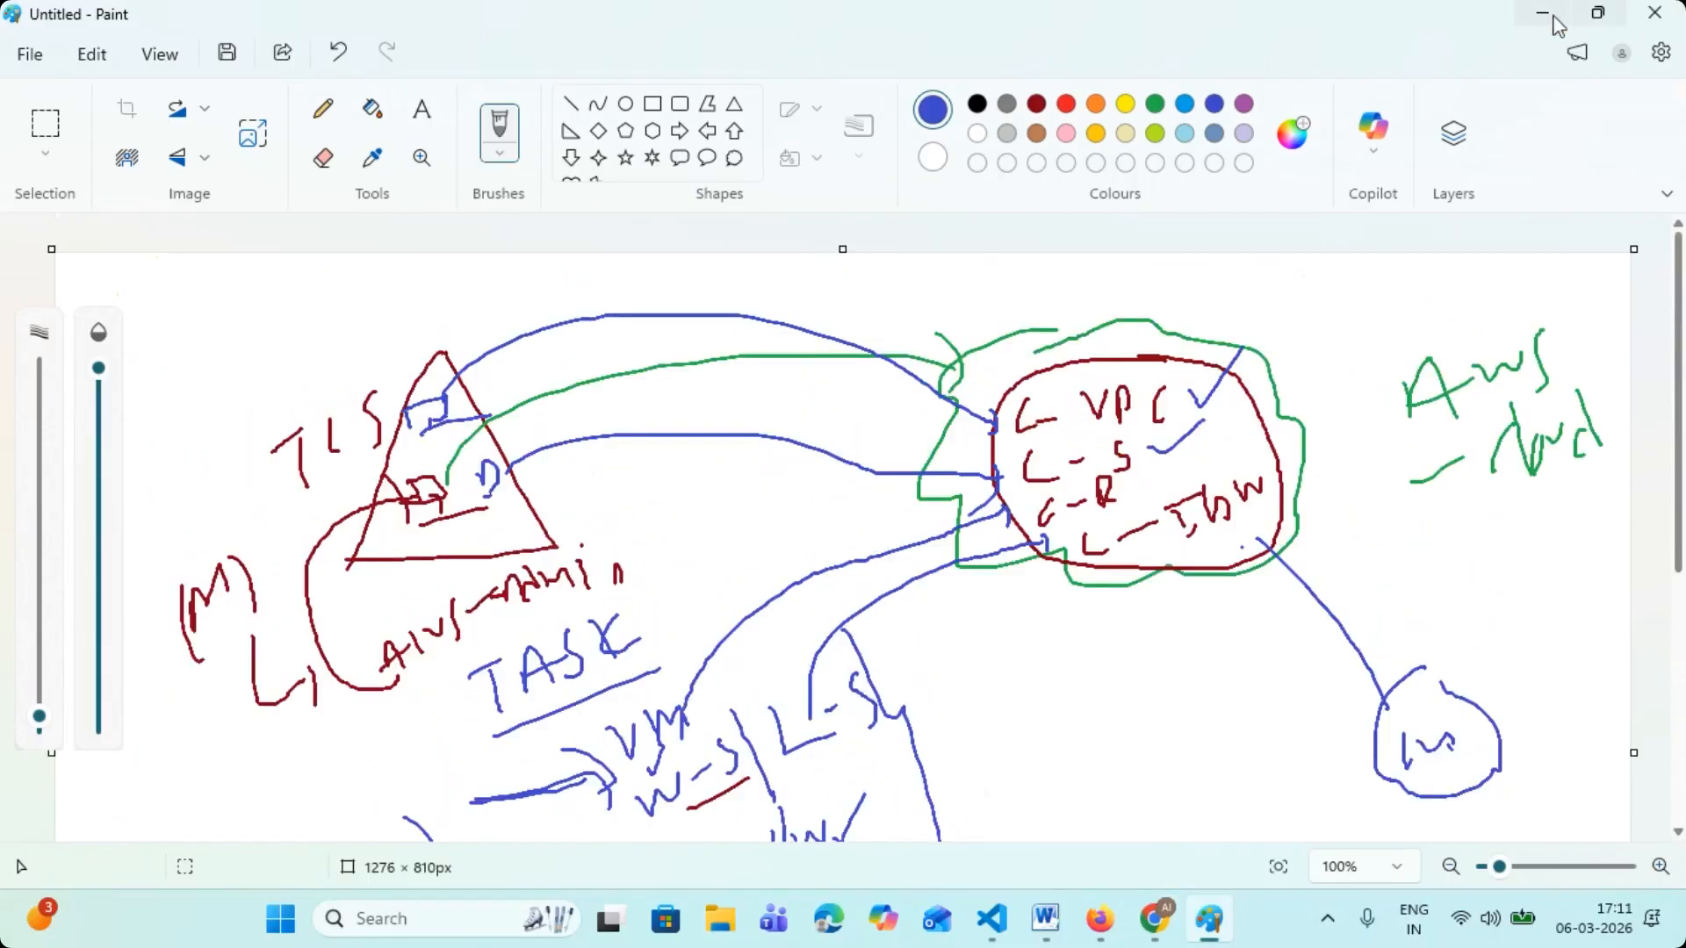
pyautogui.click(1543, 13)
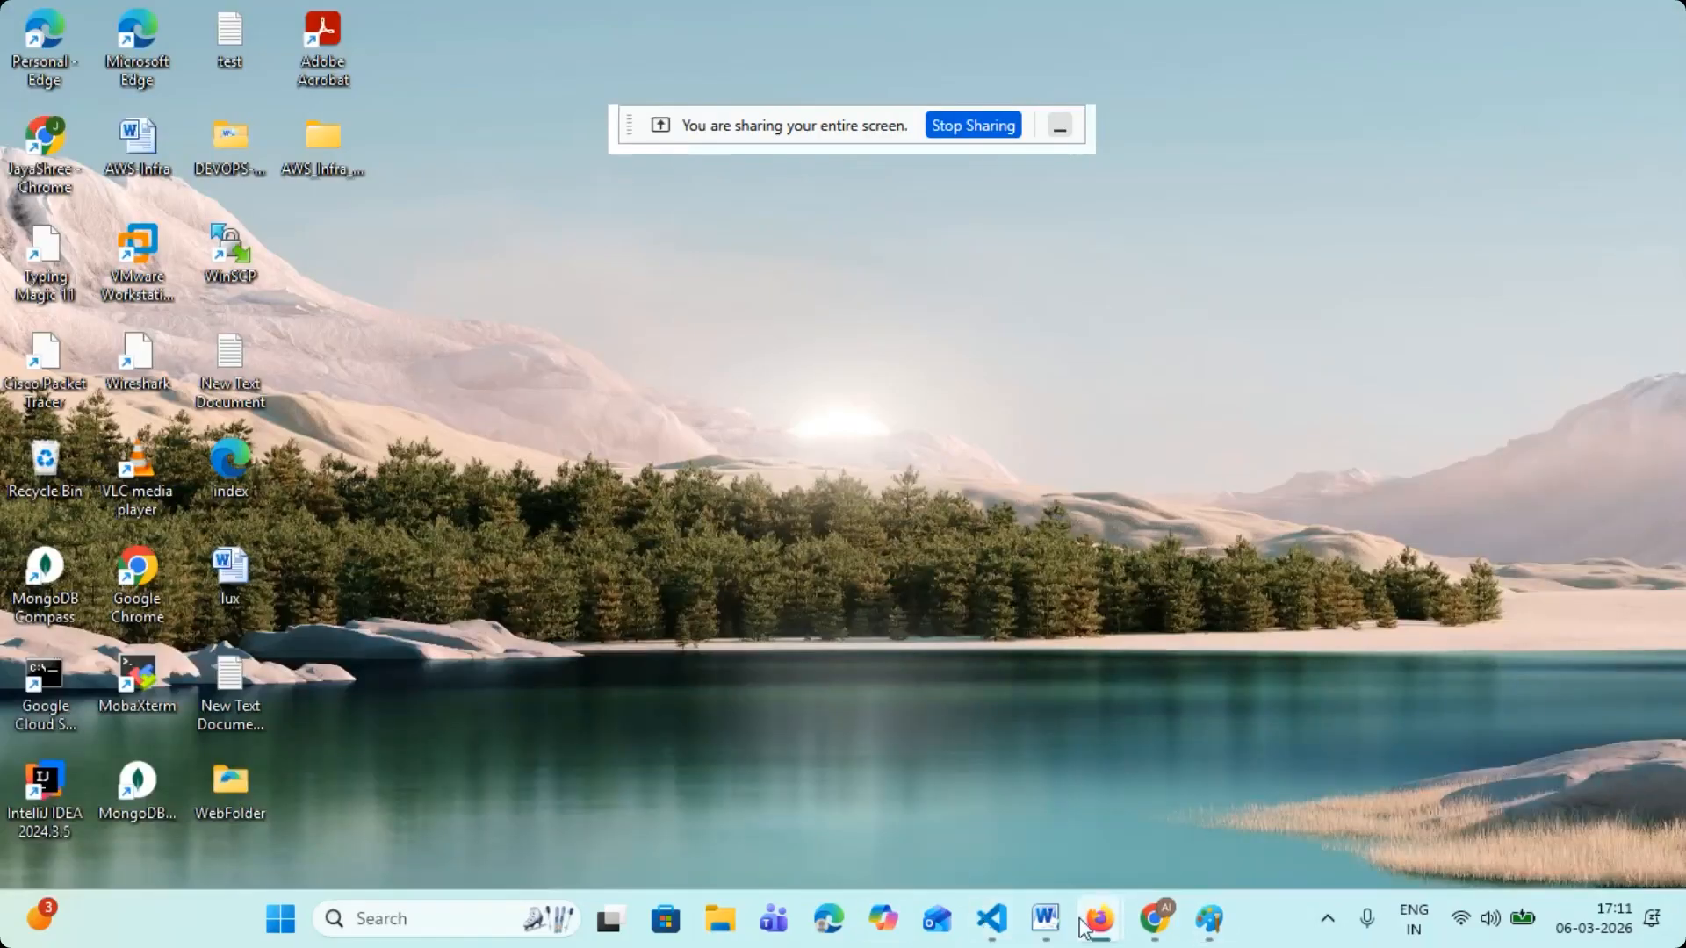
# - Switch to the VPC console in Chrome and move the screen-sharing bar away from the console's search box
pyautogui.click(1153, 918)
pyautogui.click(217, 18)
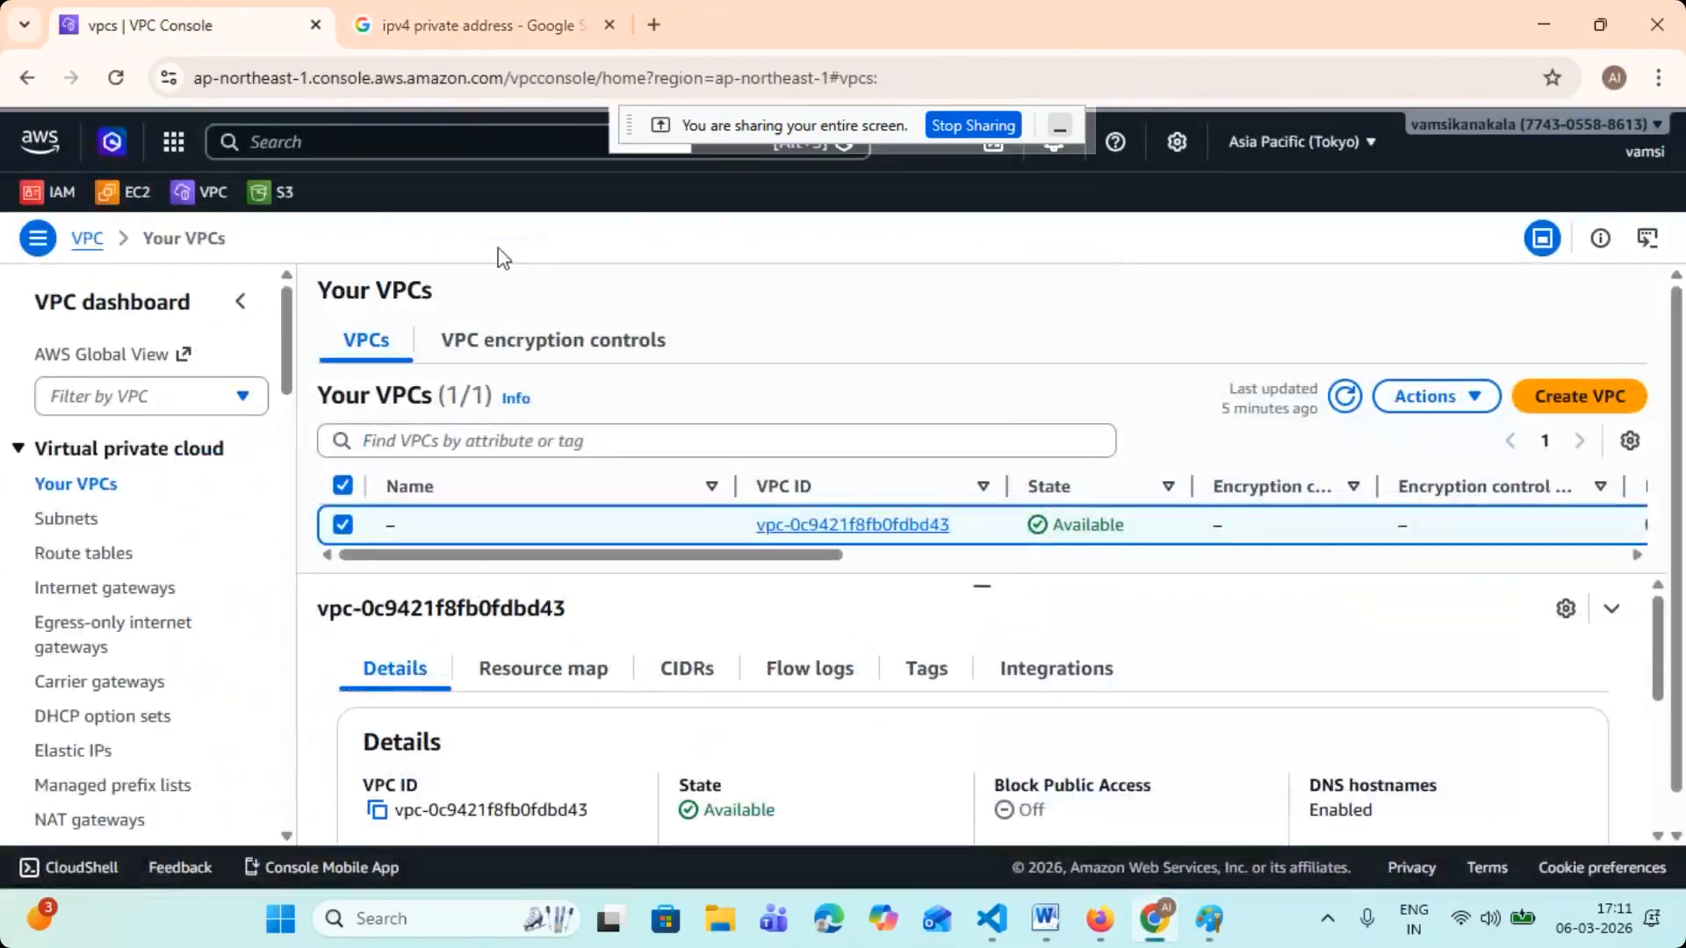
pyautogui.moveTo(795, 132); pyautogui.dragTo(1545, 824)
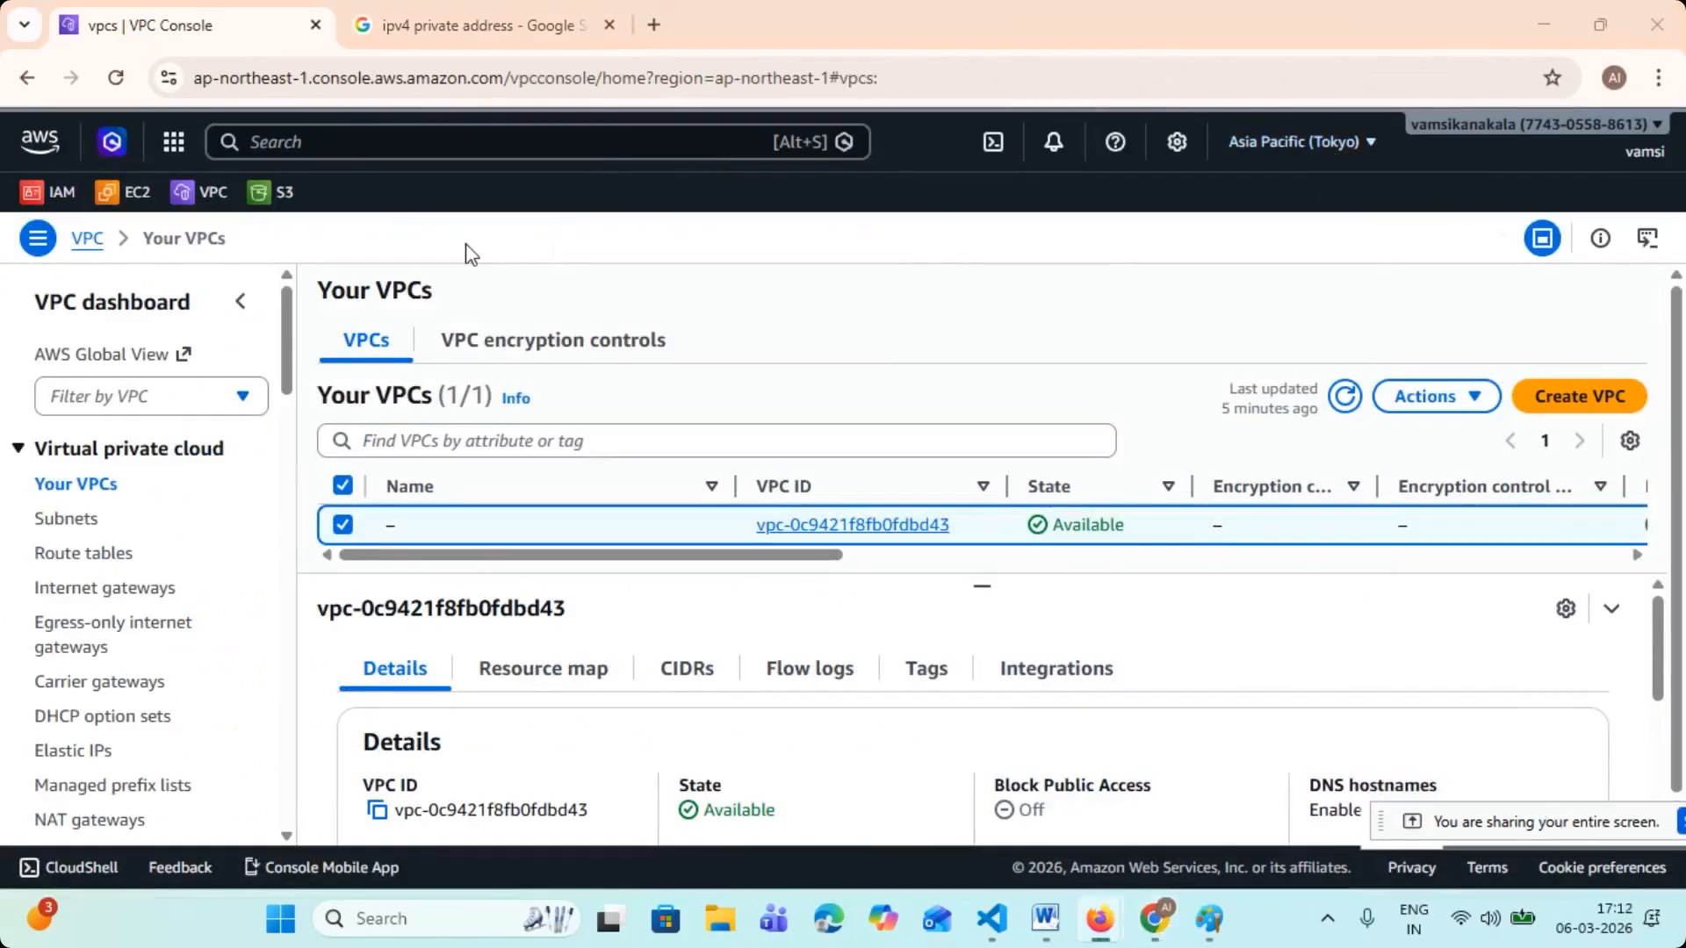
# - Search the AWS console for "VPC" and open the VPC service dashboard
pyautogui.click(360, 142)
pyautogui.write('VPC')
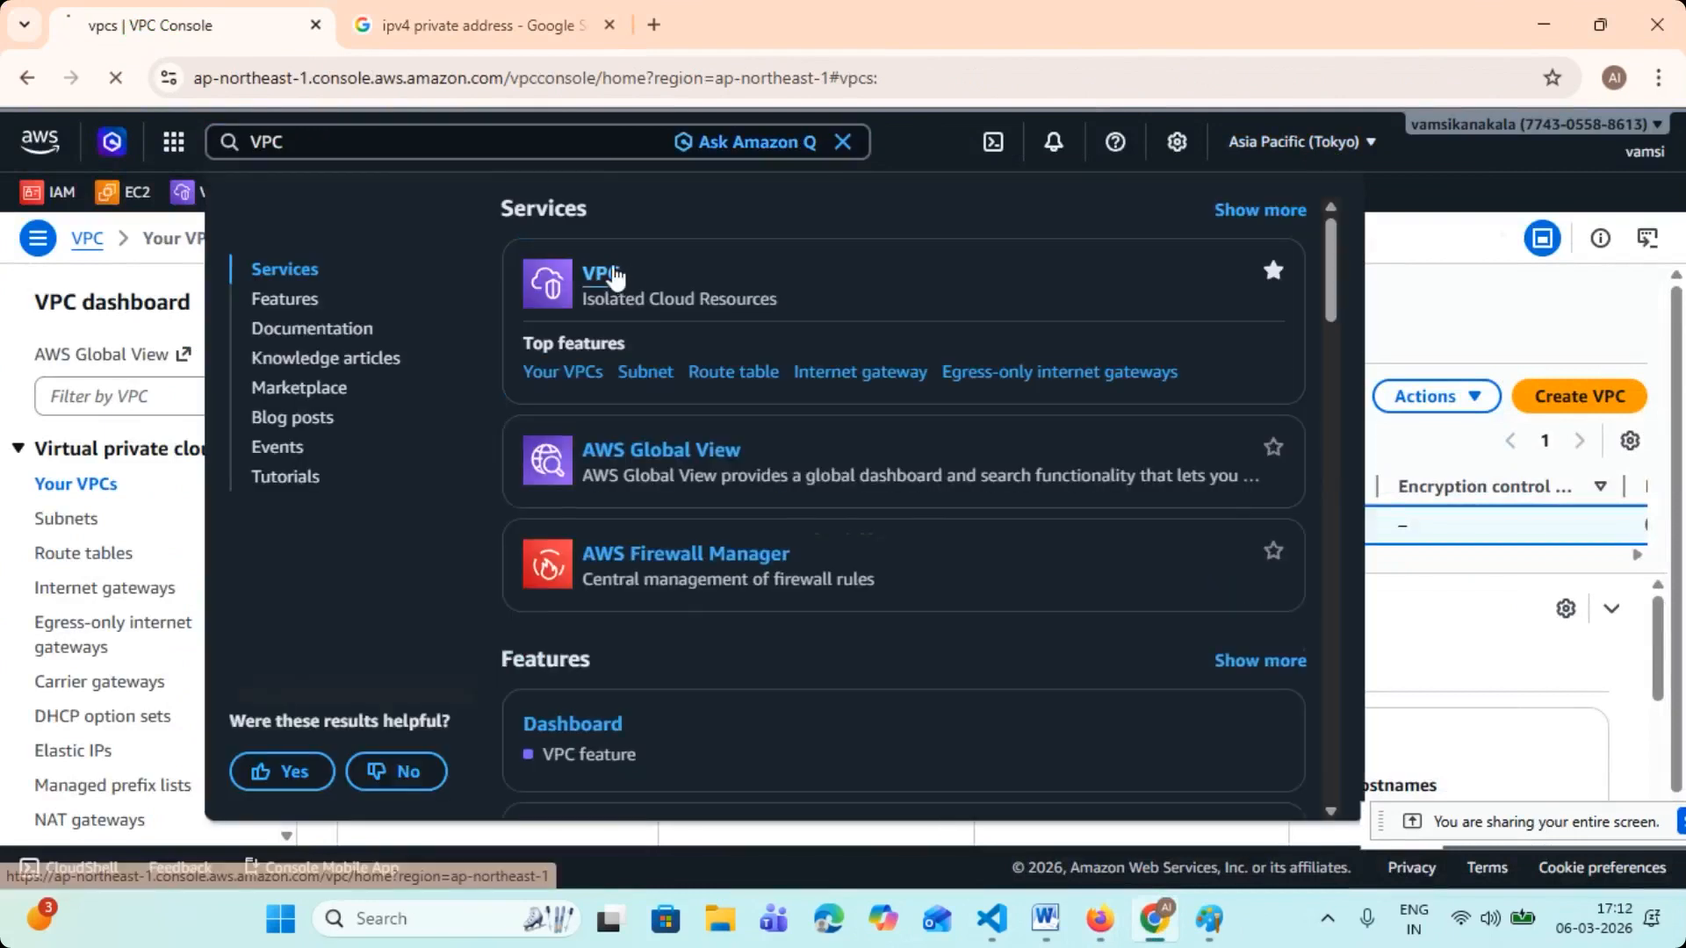
pyautogui.click(602, 275)
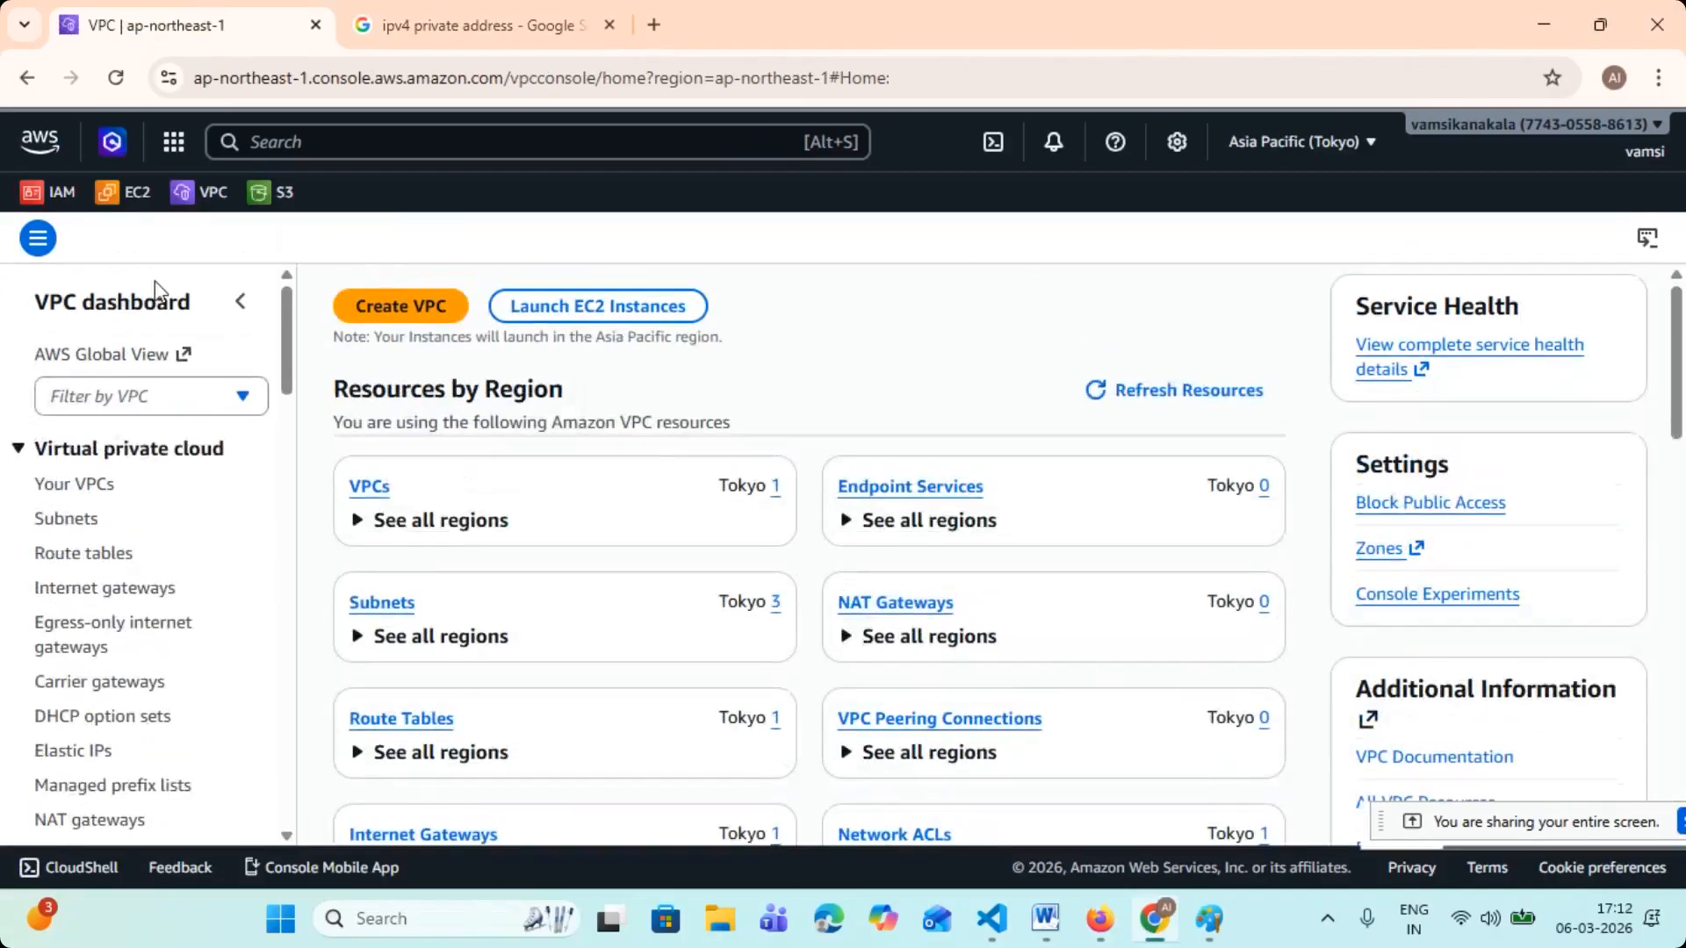
# - Open the EC2 instances list for the Tokyo region and collapse the Instances and Network & Security navigation groups
pyautogui.click(132, 191)
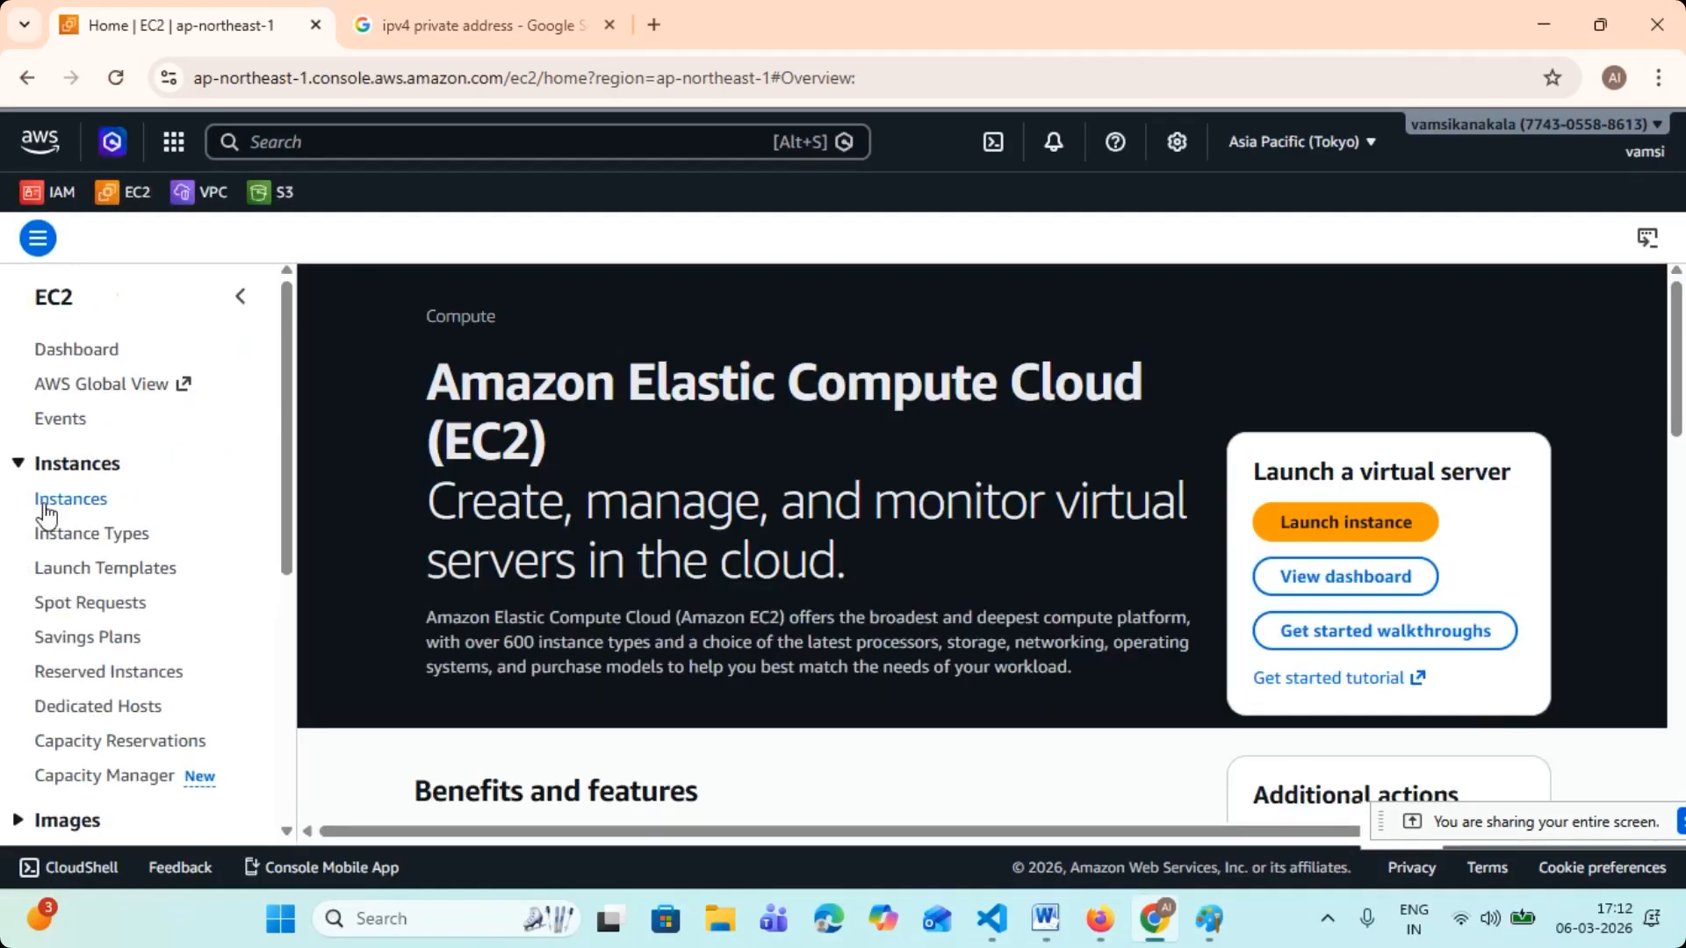
pyautogui.click(46, 500)
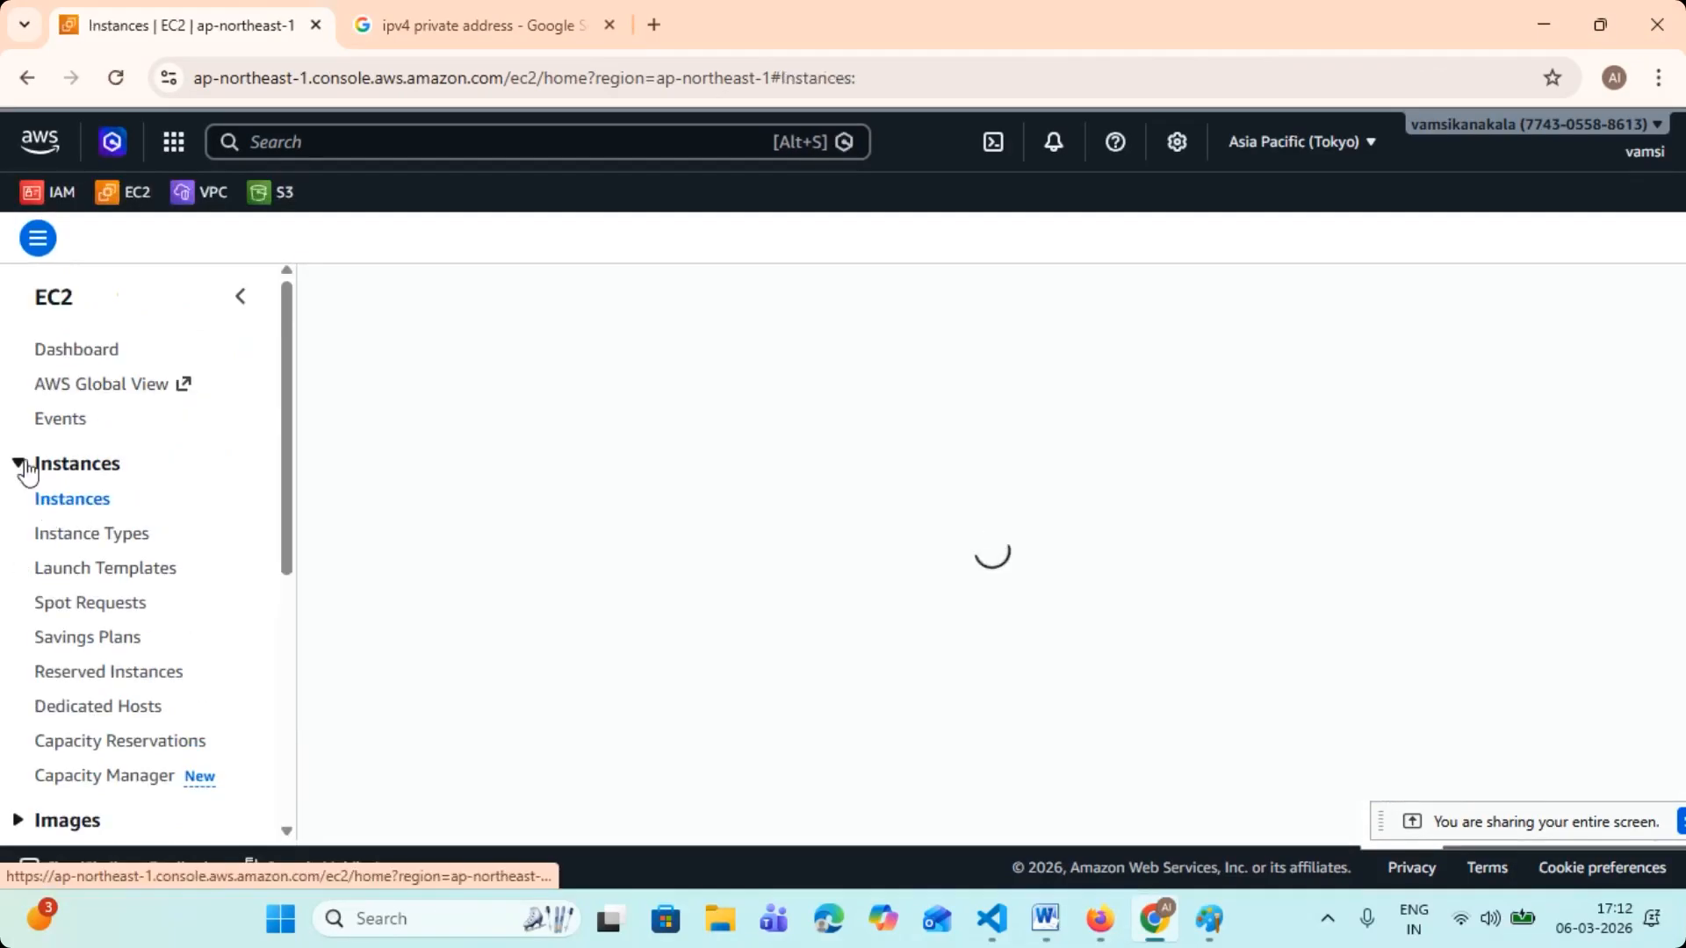
pyautogui.click(20, 463)
pyautogui.click(21, 600)
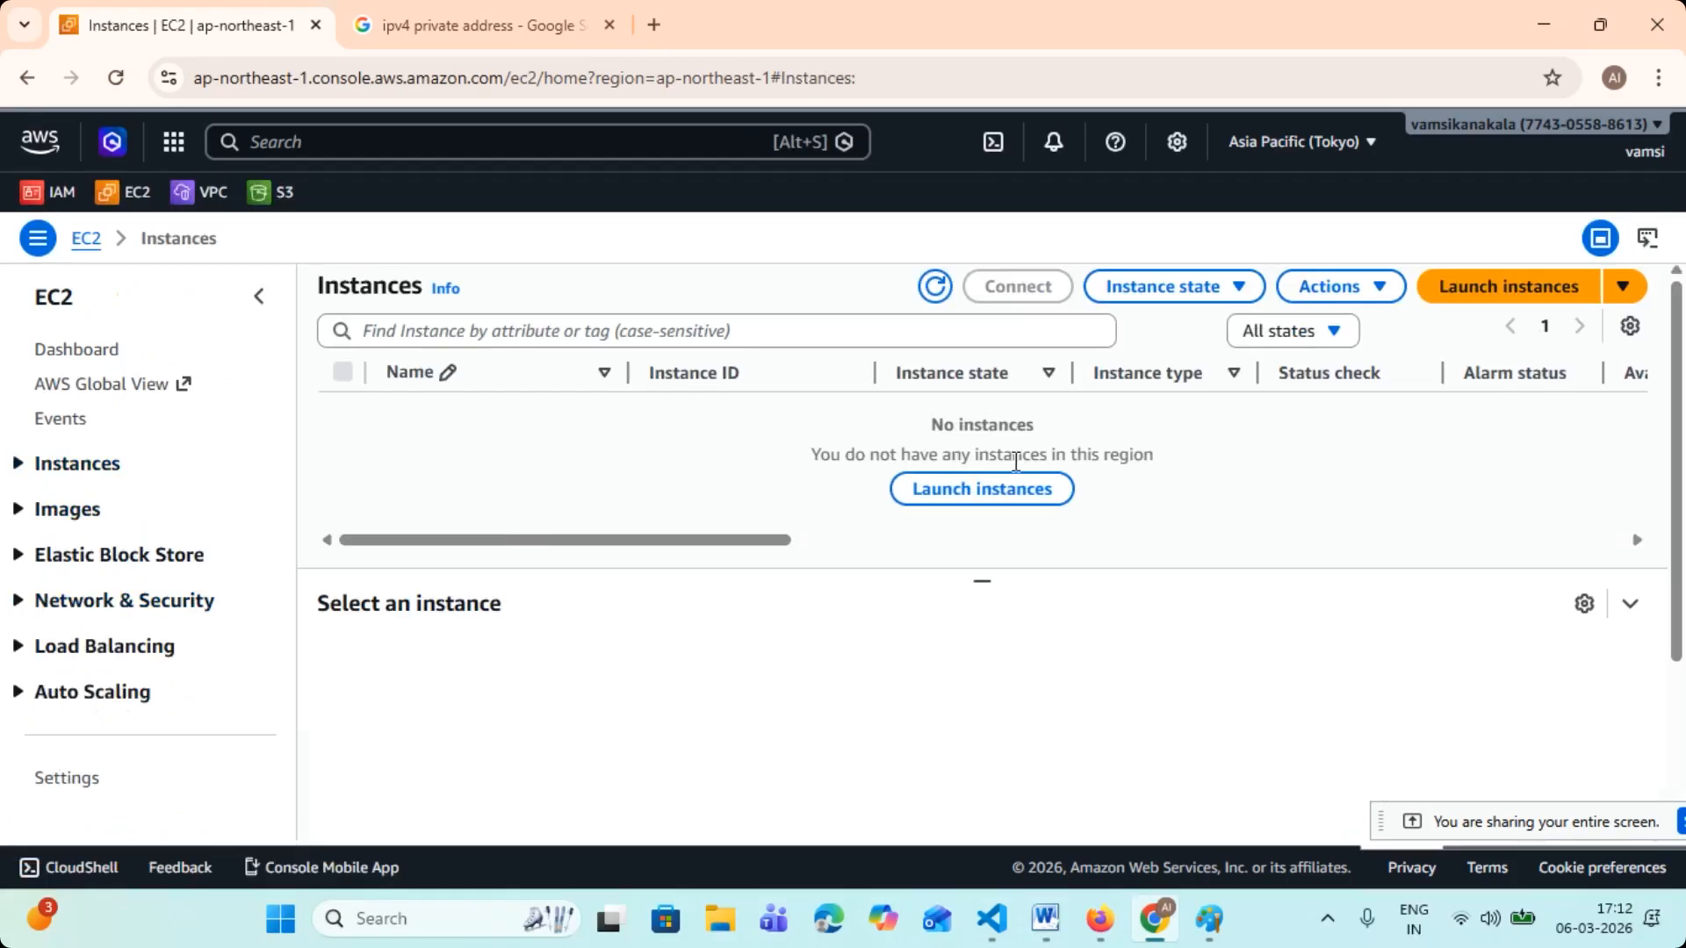
# - Refresh the EC2 instances list and highlight the message shown in it
pyautogui.click(935, 286)
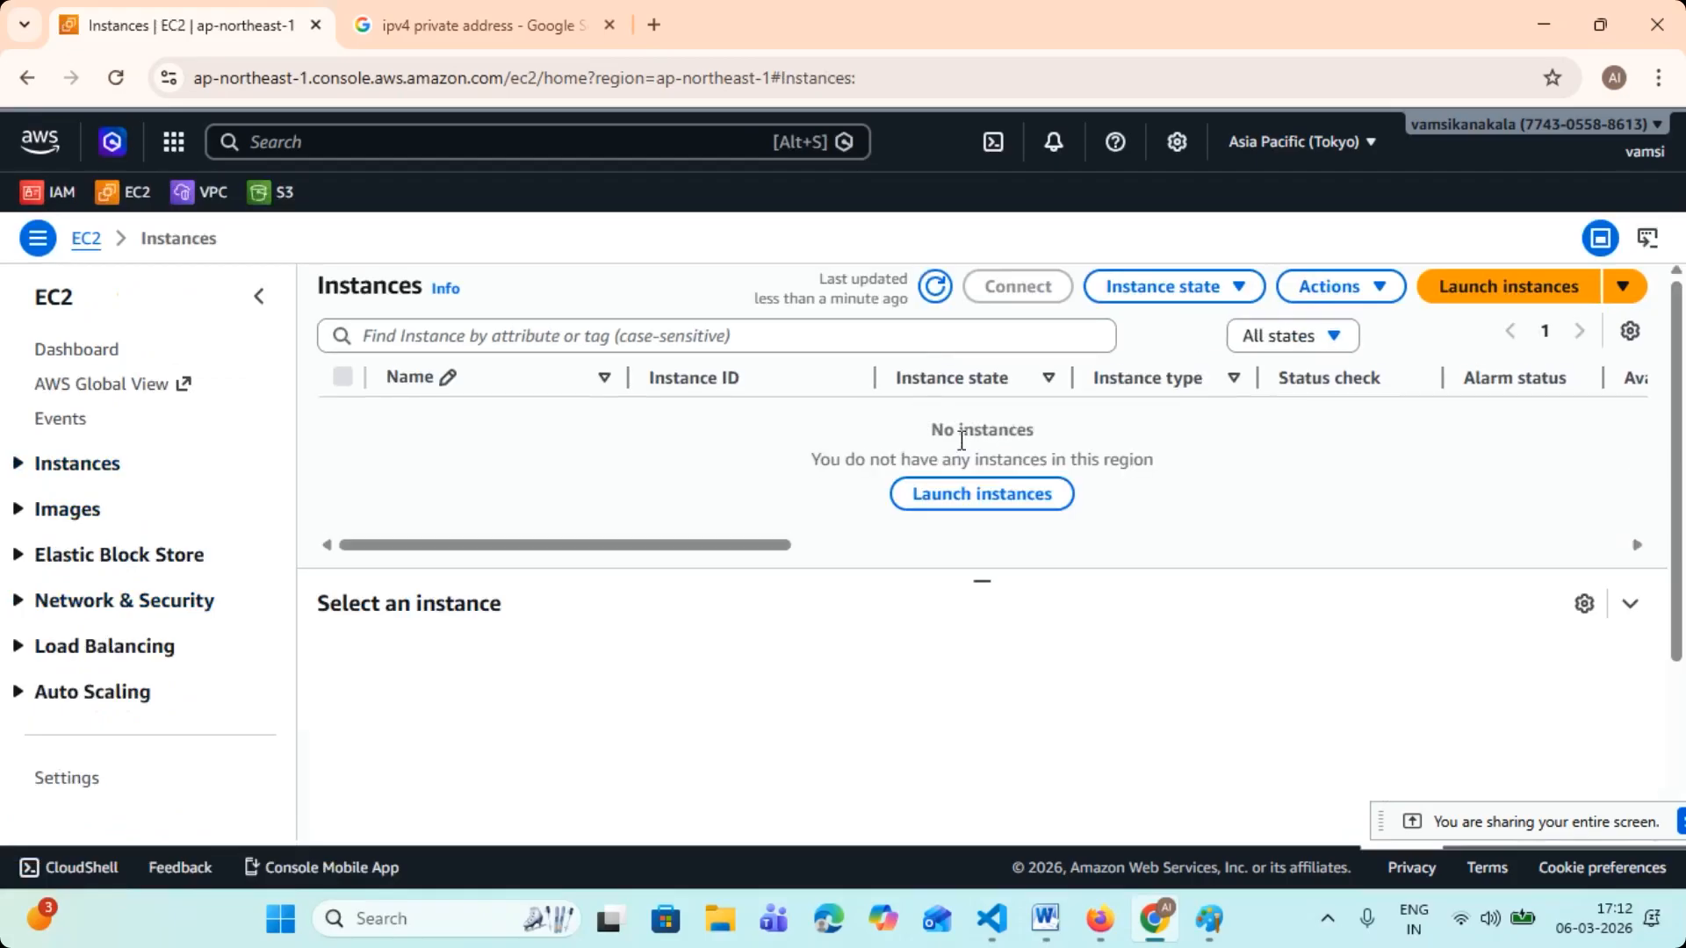
pyautogui.moveTo(961, 441); pyautogui.dragTo(1129, 460)
# - Open the AWS Console Home in a new browser tab and switch to it
pyautogui.rightClick(49, 150)
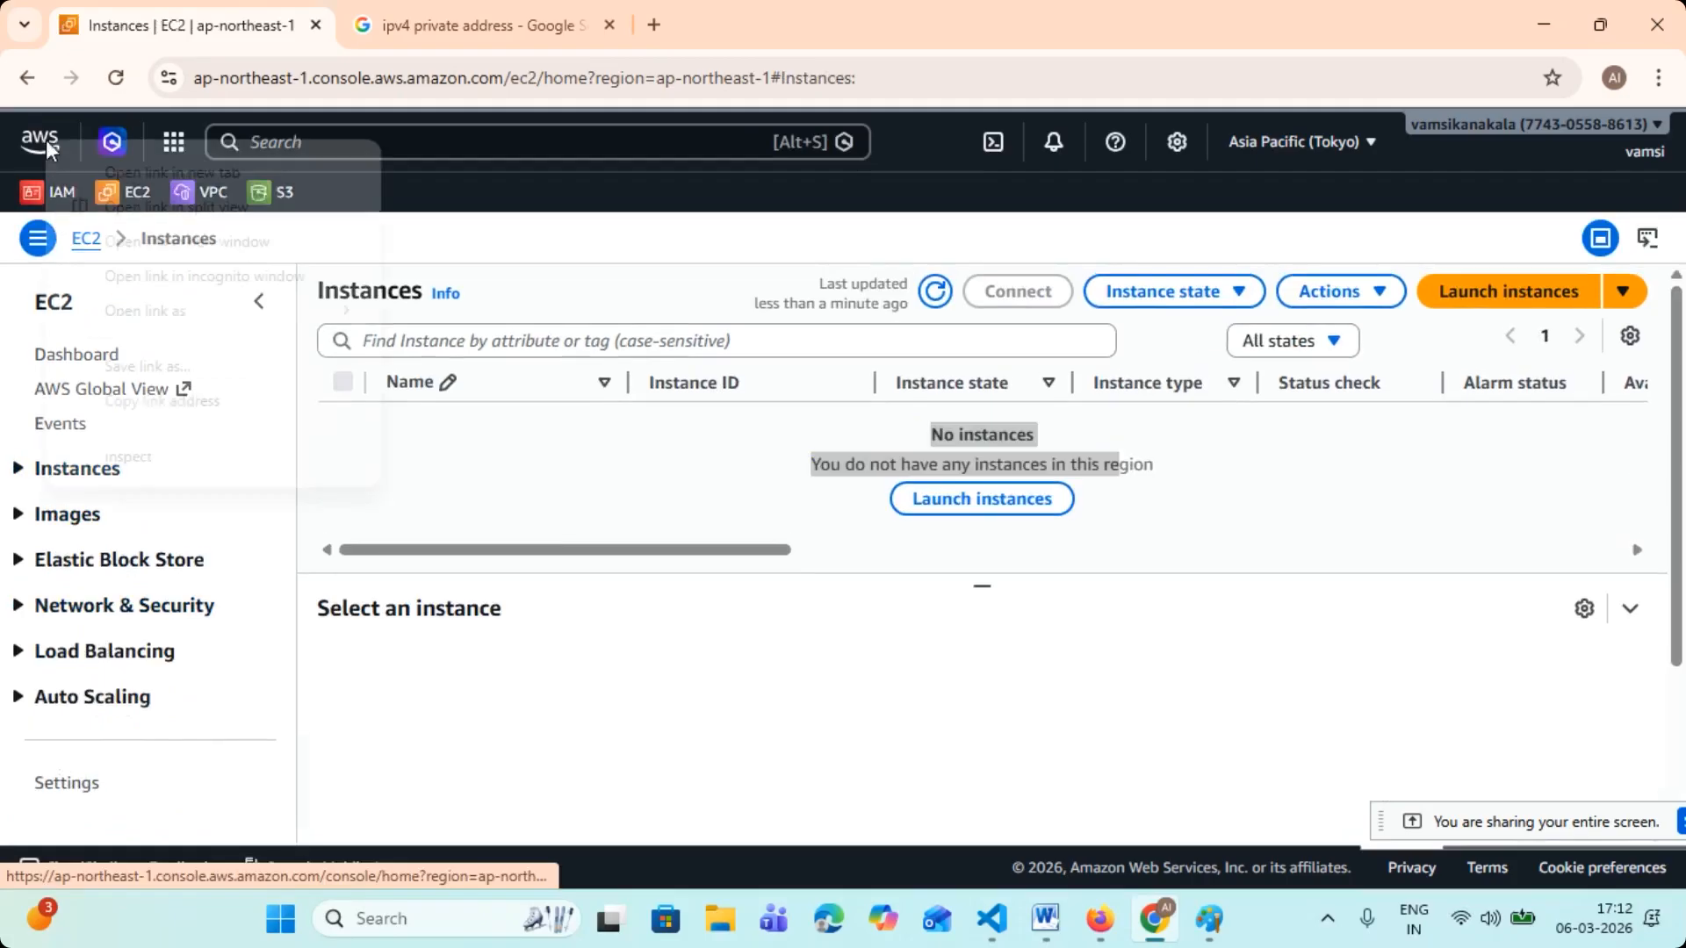
pyautogui.click(132, 172)
pyautogui.click(369, 15)
pyautogui.click(209, 23)
pyautogui.click(421, 19)
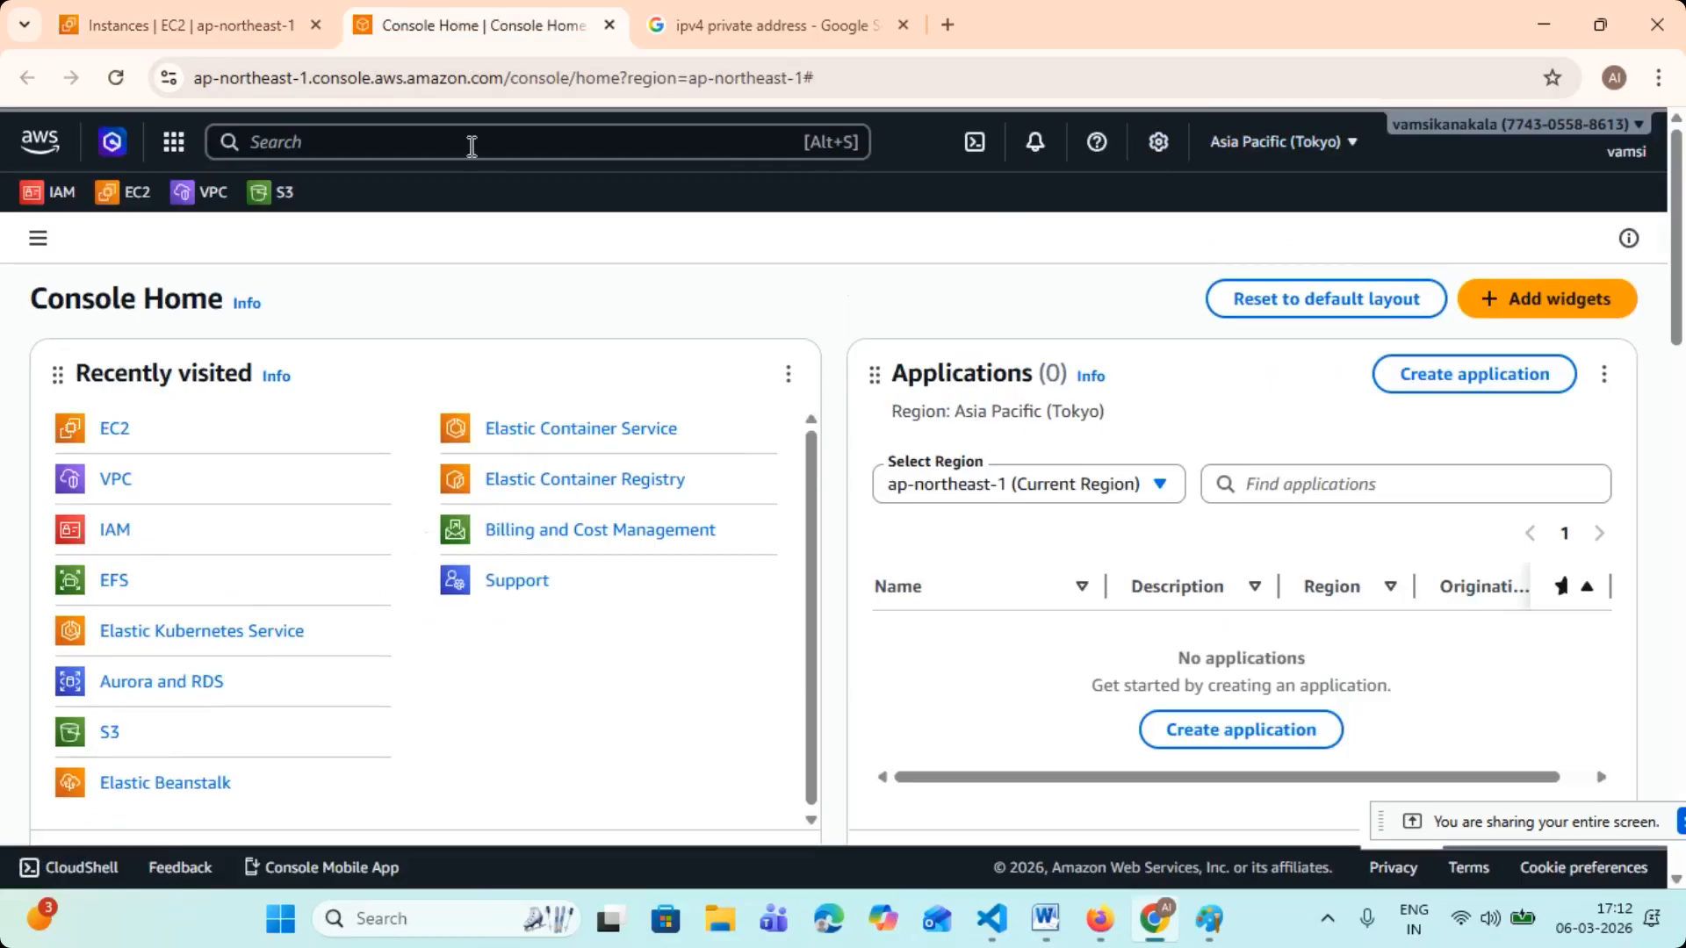
# - Search the console for "VPC" and open the VPC service in this tab
pyautogui.click(465, 140)
pyautogui.write('VPC')
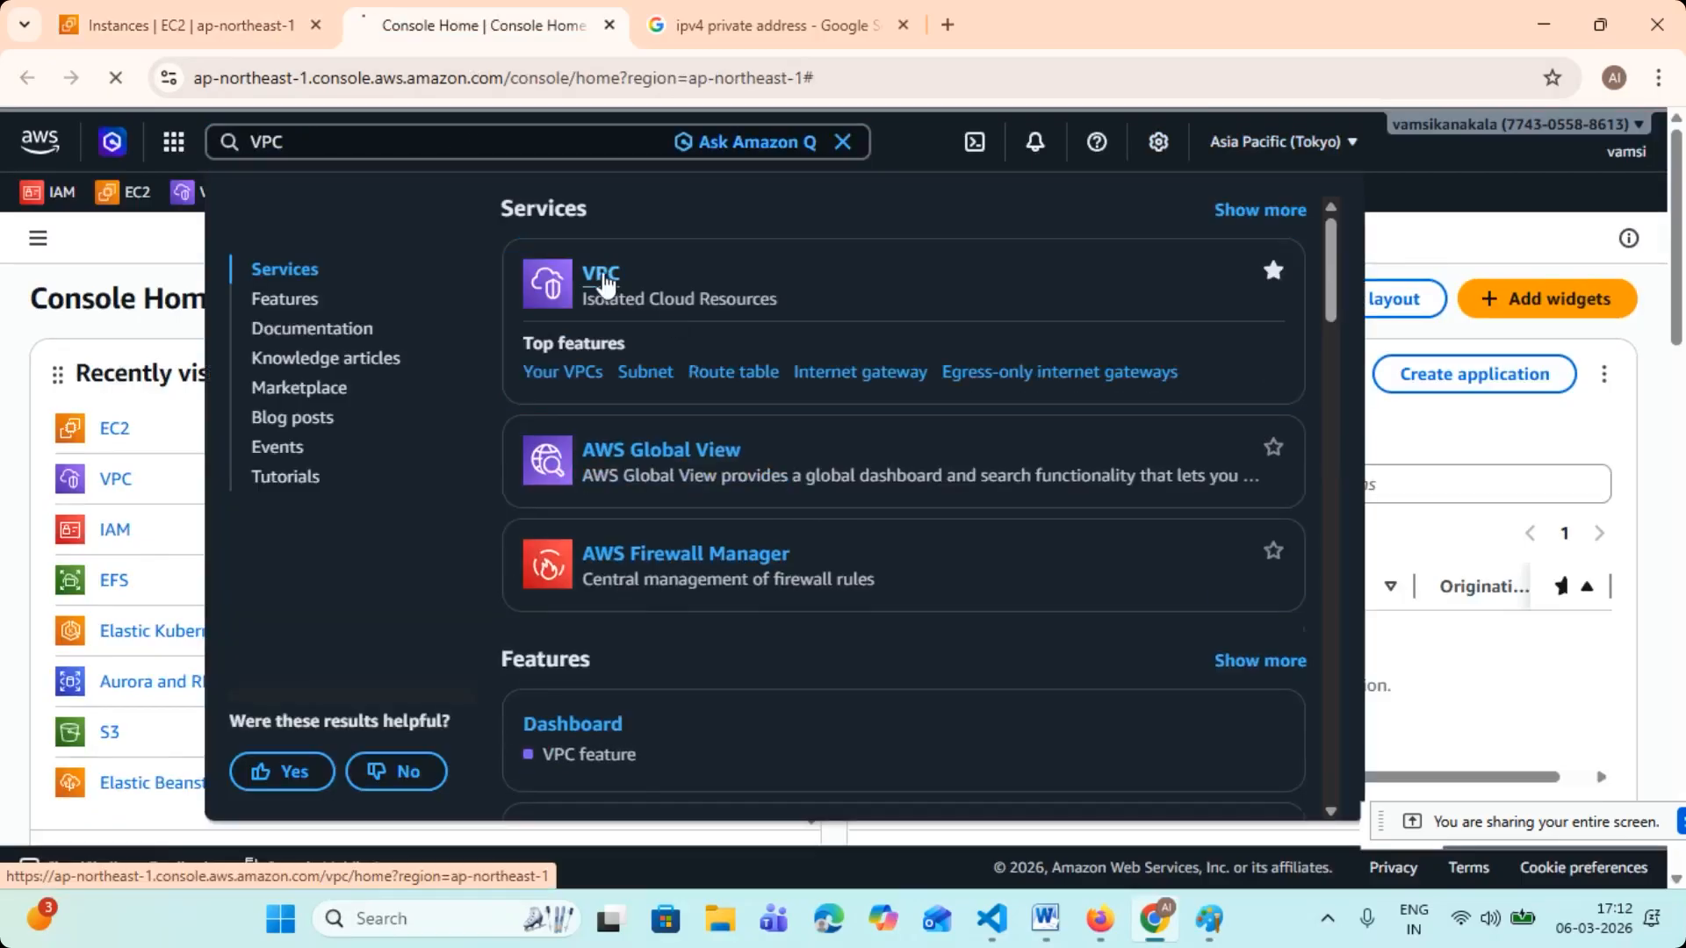
pyautogui.click(667, 325)
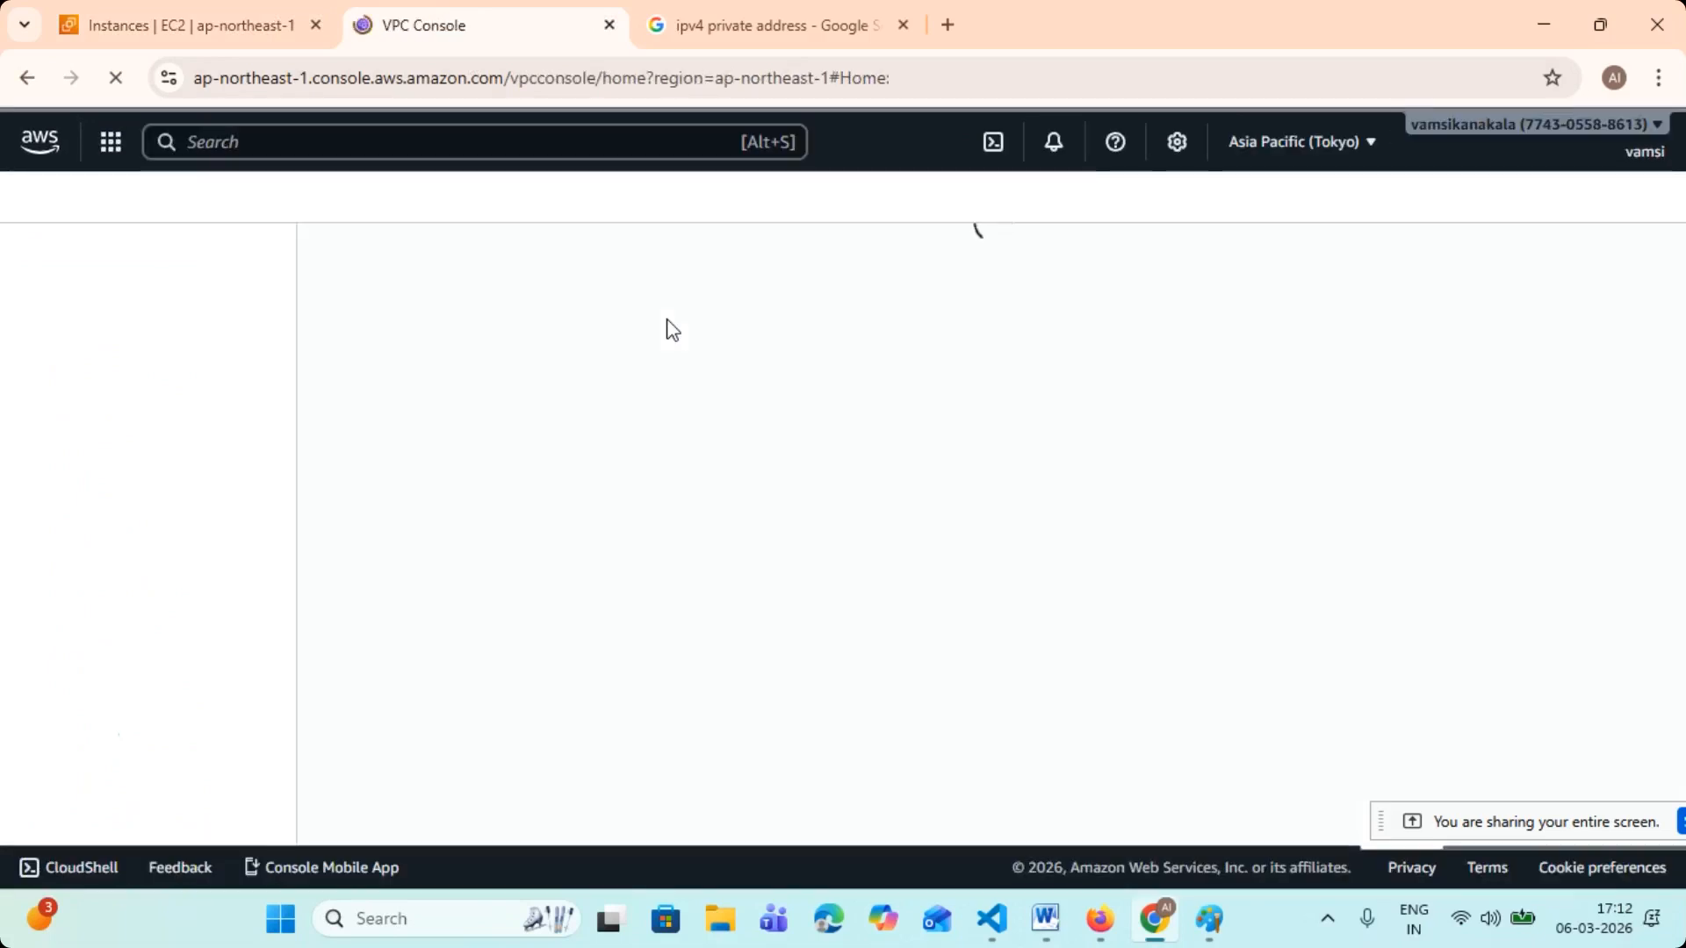
# - Review the Tokyo region's VPCs, subnets, route tables and internet gateways, and compare them with the EC2 instances list
pyautogui.click(62, 486)
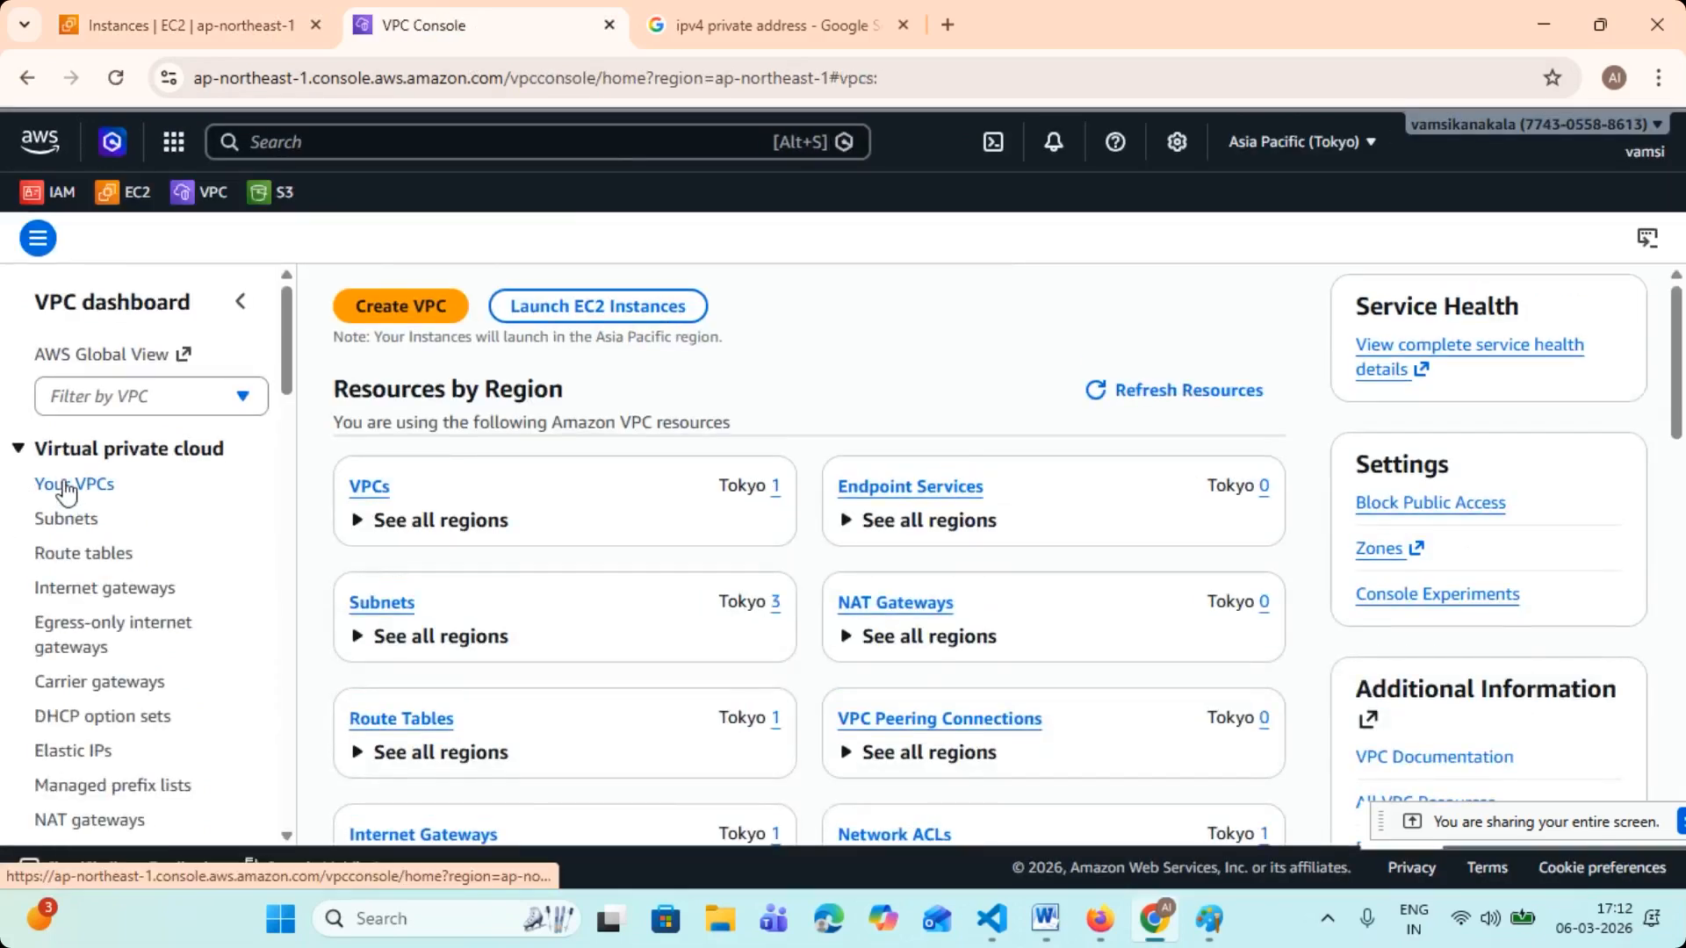
pyautogui.click(92, 525)
pyautogui.click(120, 555)
pyautogui.click(132, 589)
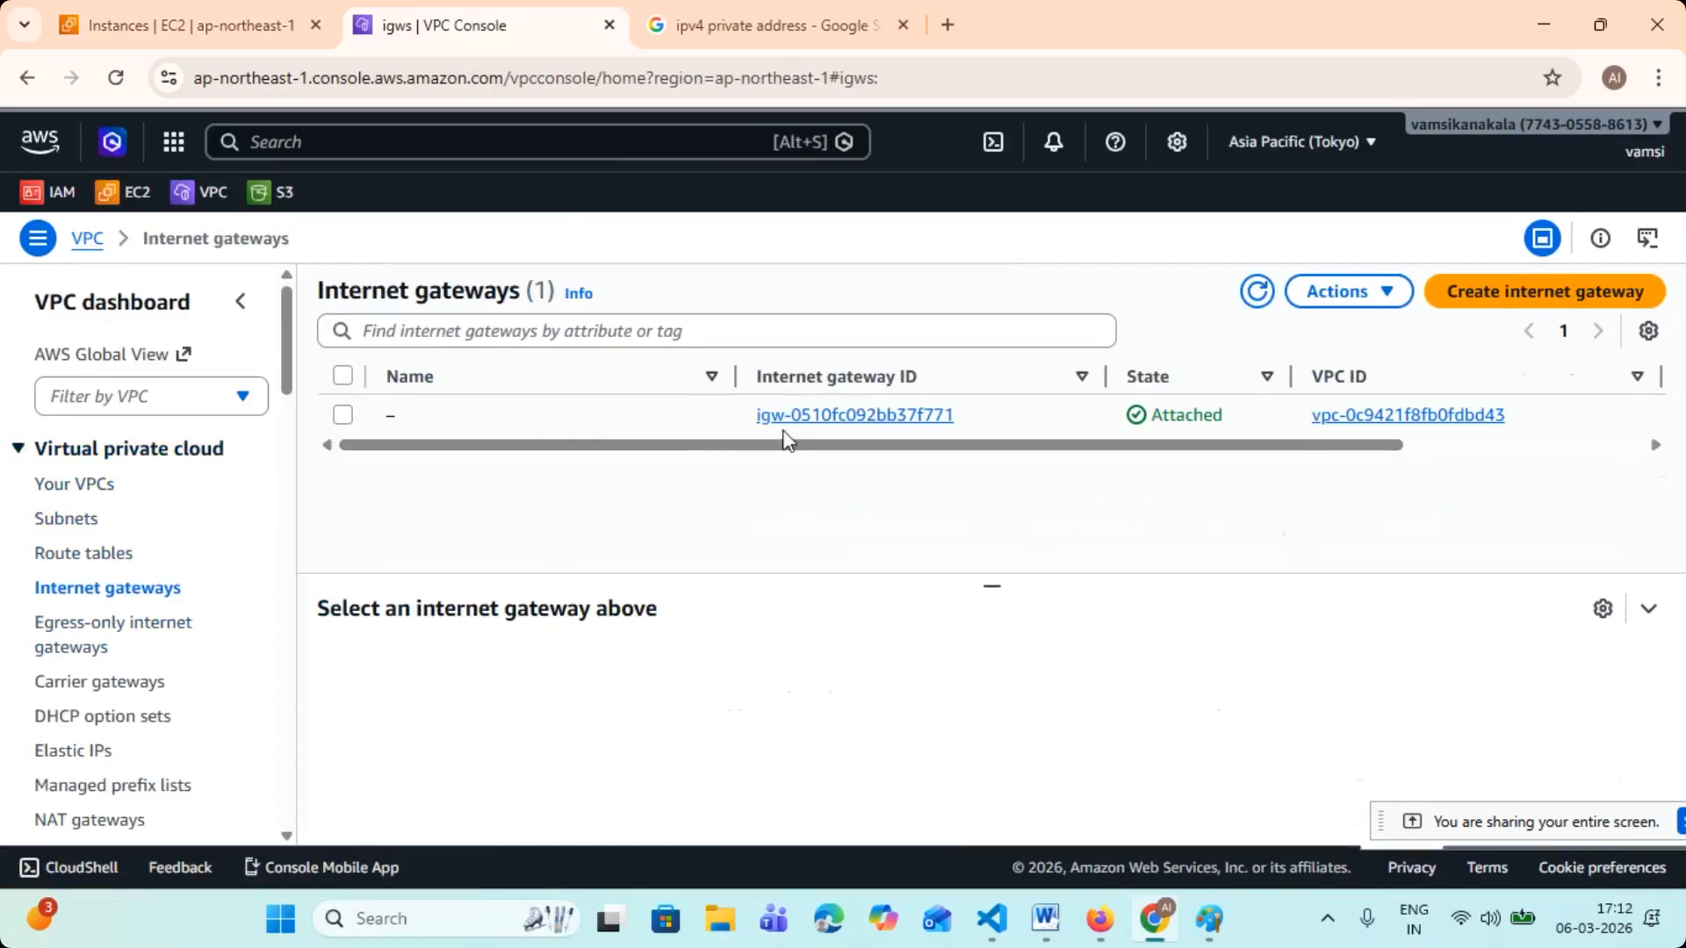
pyautogui.click(88, 486)
pyautogui.click(71, 520)
pyautogui.click(102, 555)
pyautogui.click(141, 588)
pyautogui.click(180, 19)
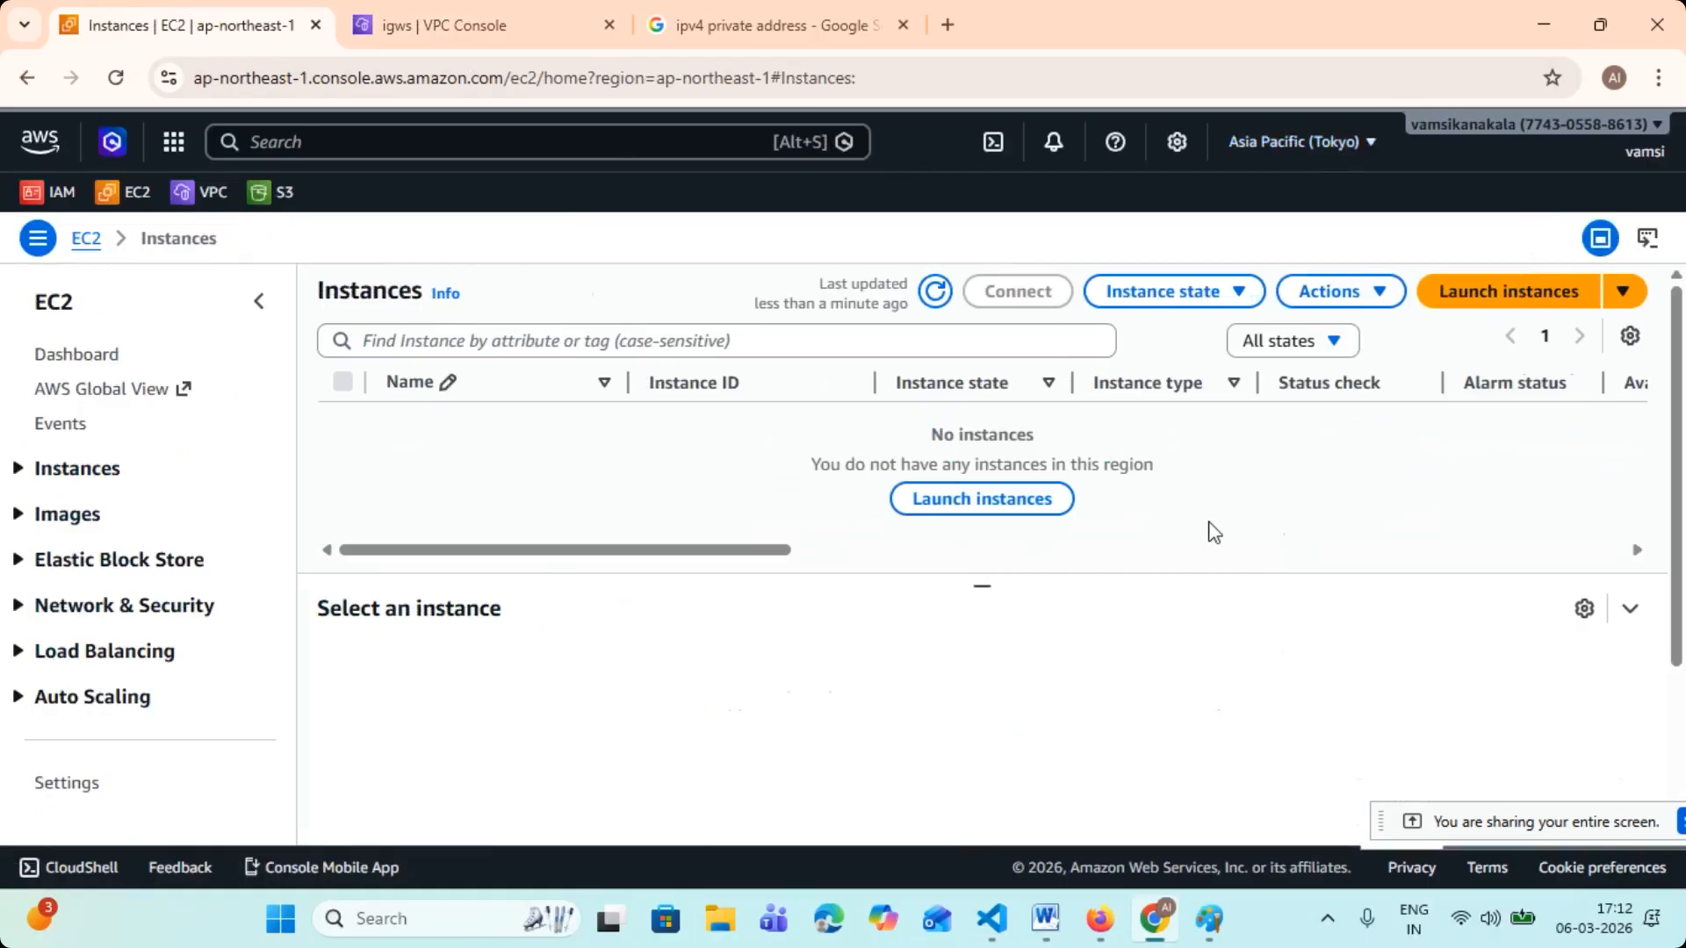
pyautogui.click(439, 26)
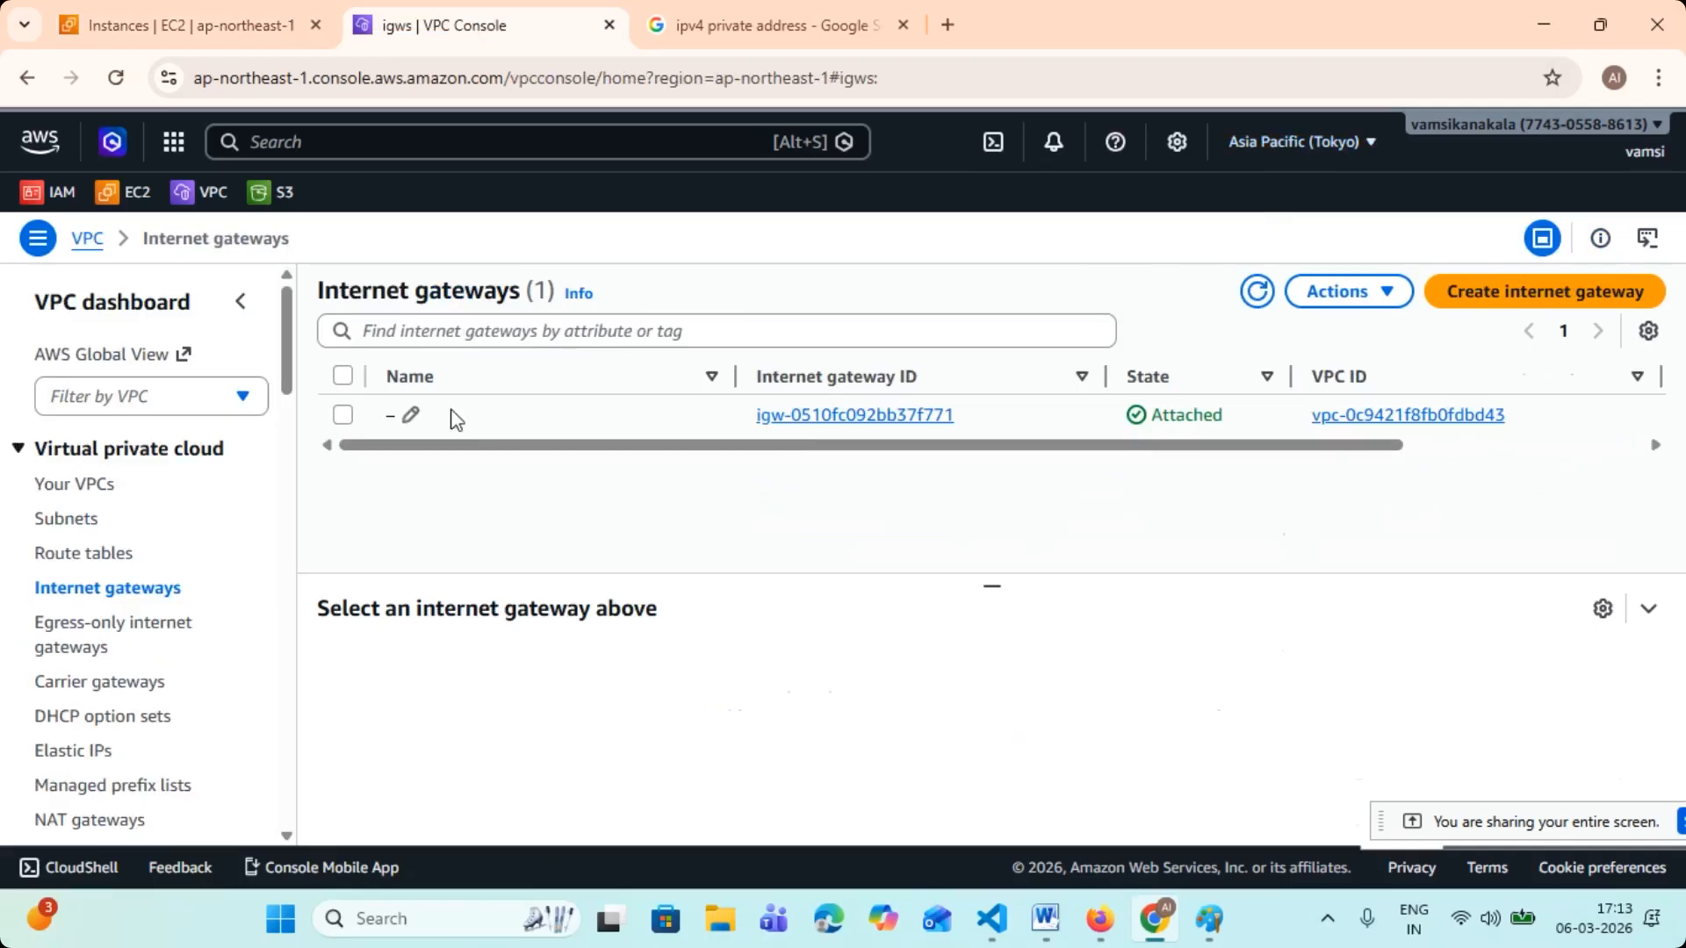
# - Name the existing internet gateway "Default-VPC" and save the name
pyautogui.click(410, 416)
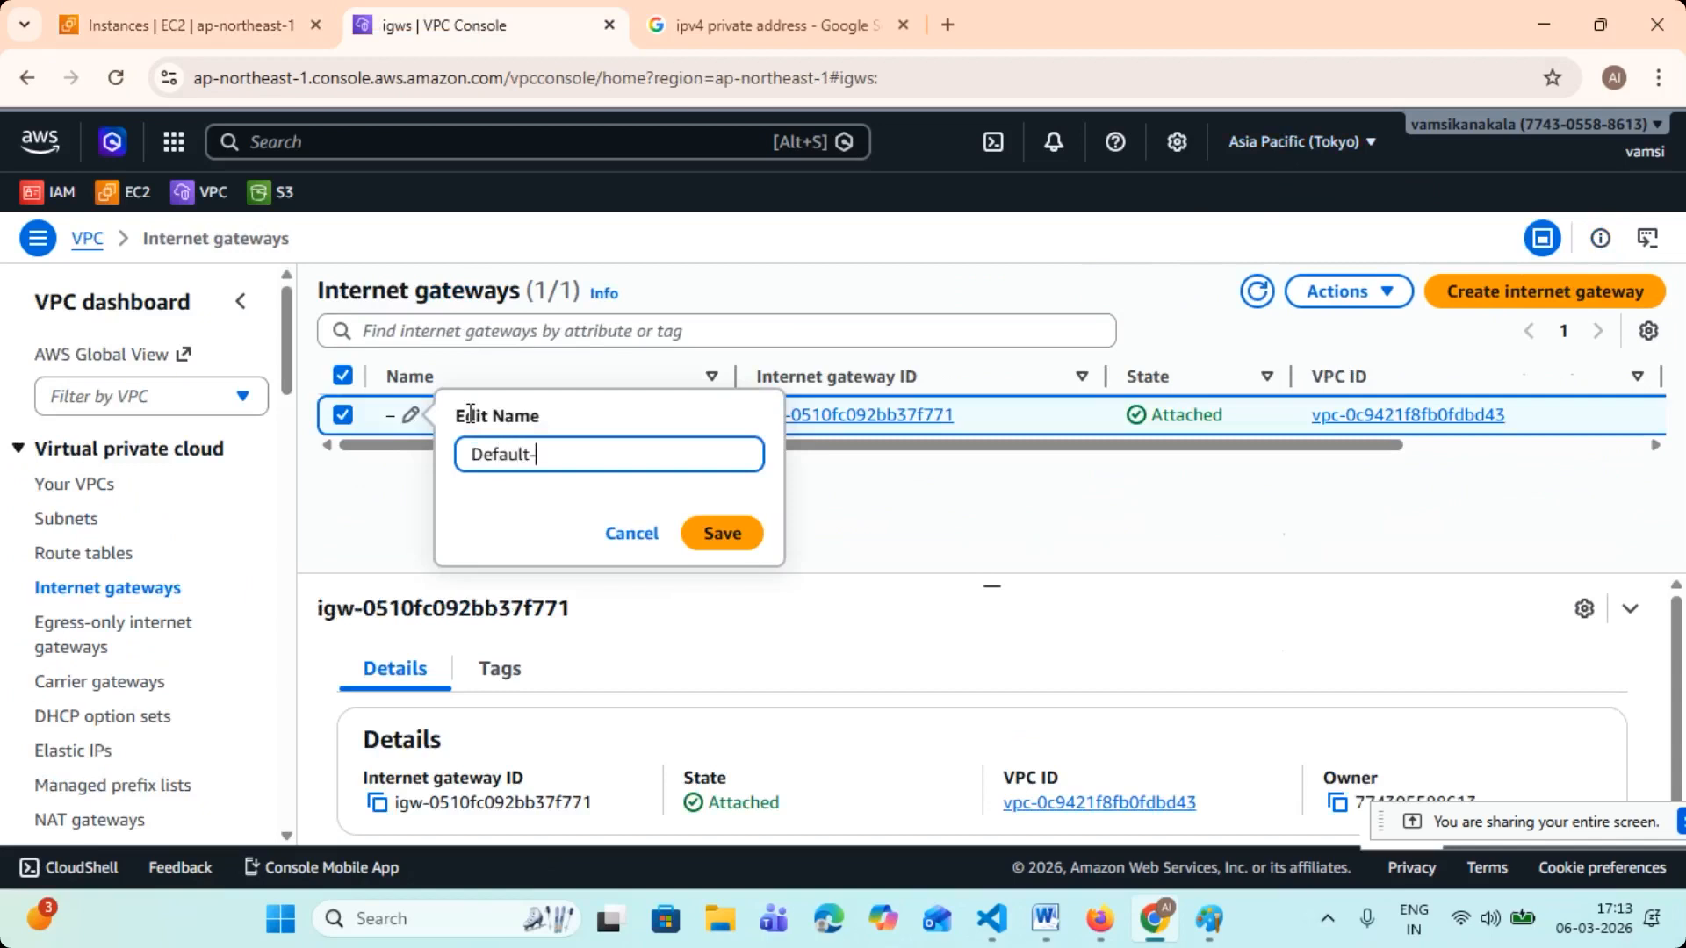
pyautogui.write('Default-VPC')
pyautogui.click(719, 533)
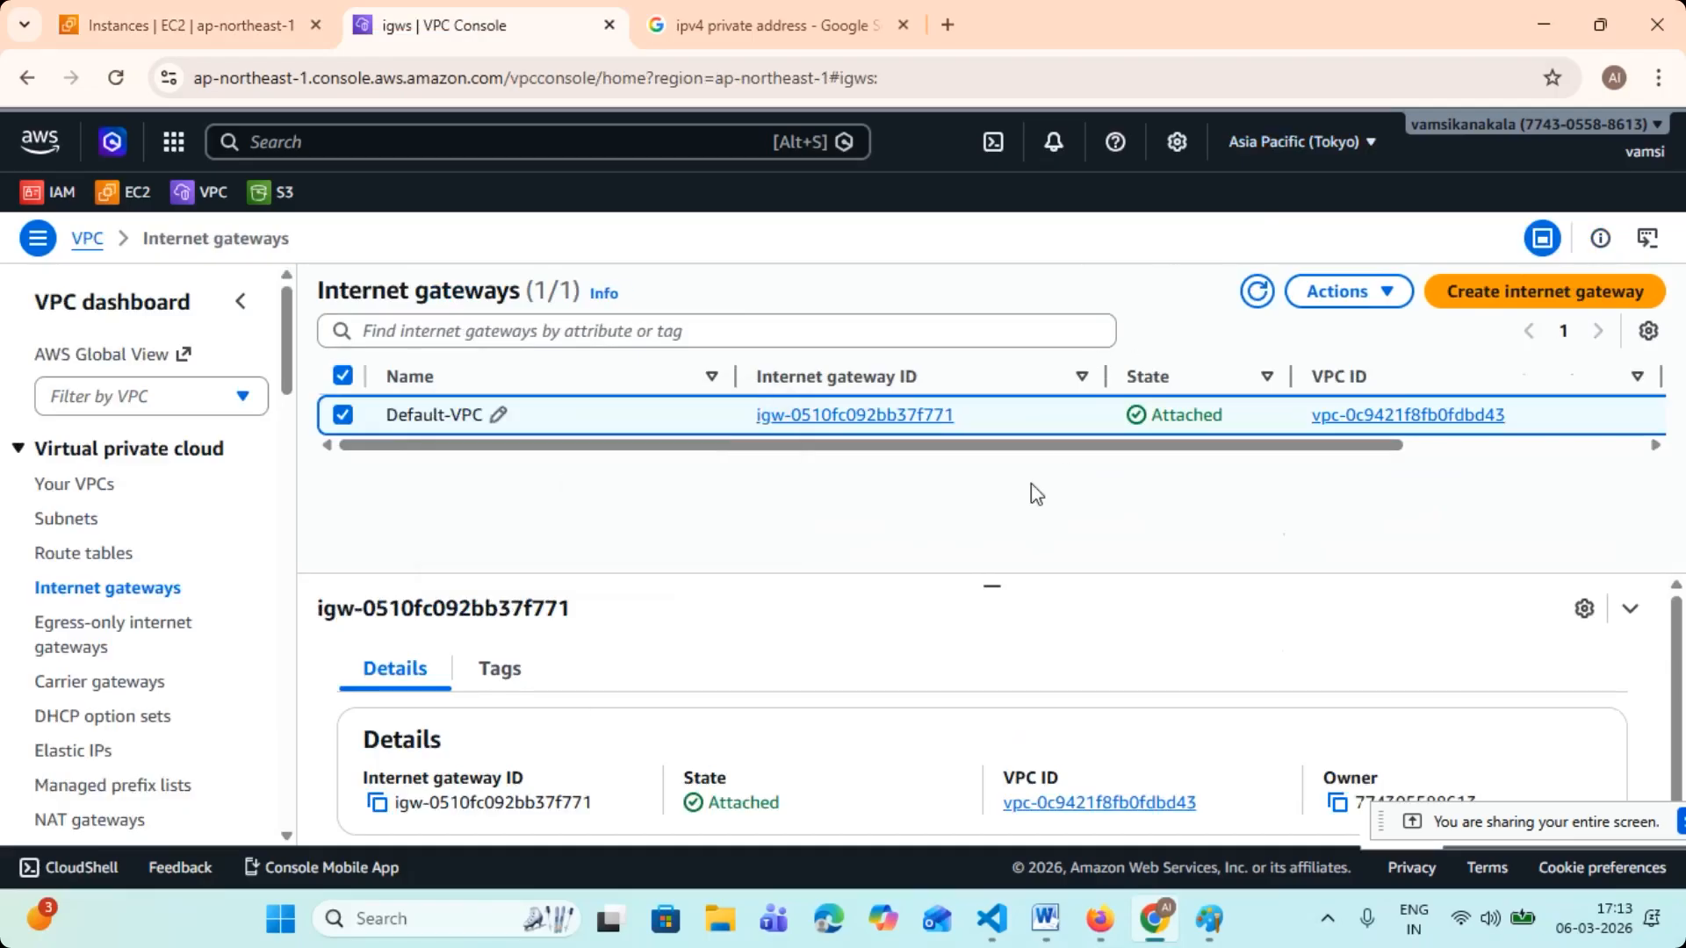
# - Look through the subnets, route tables and internet gateways again, view the internet gateway creation form and return to the VPC dashboard
pyautogui.click(128, 517)
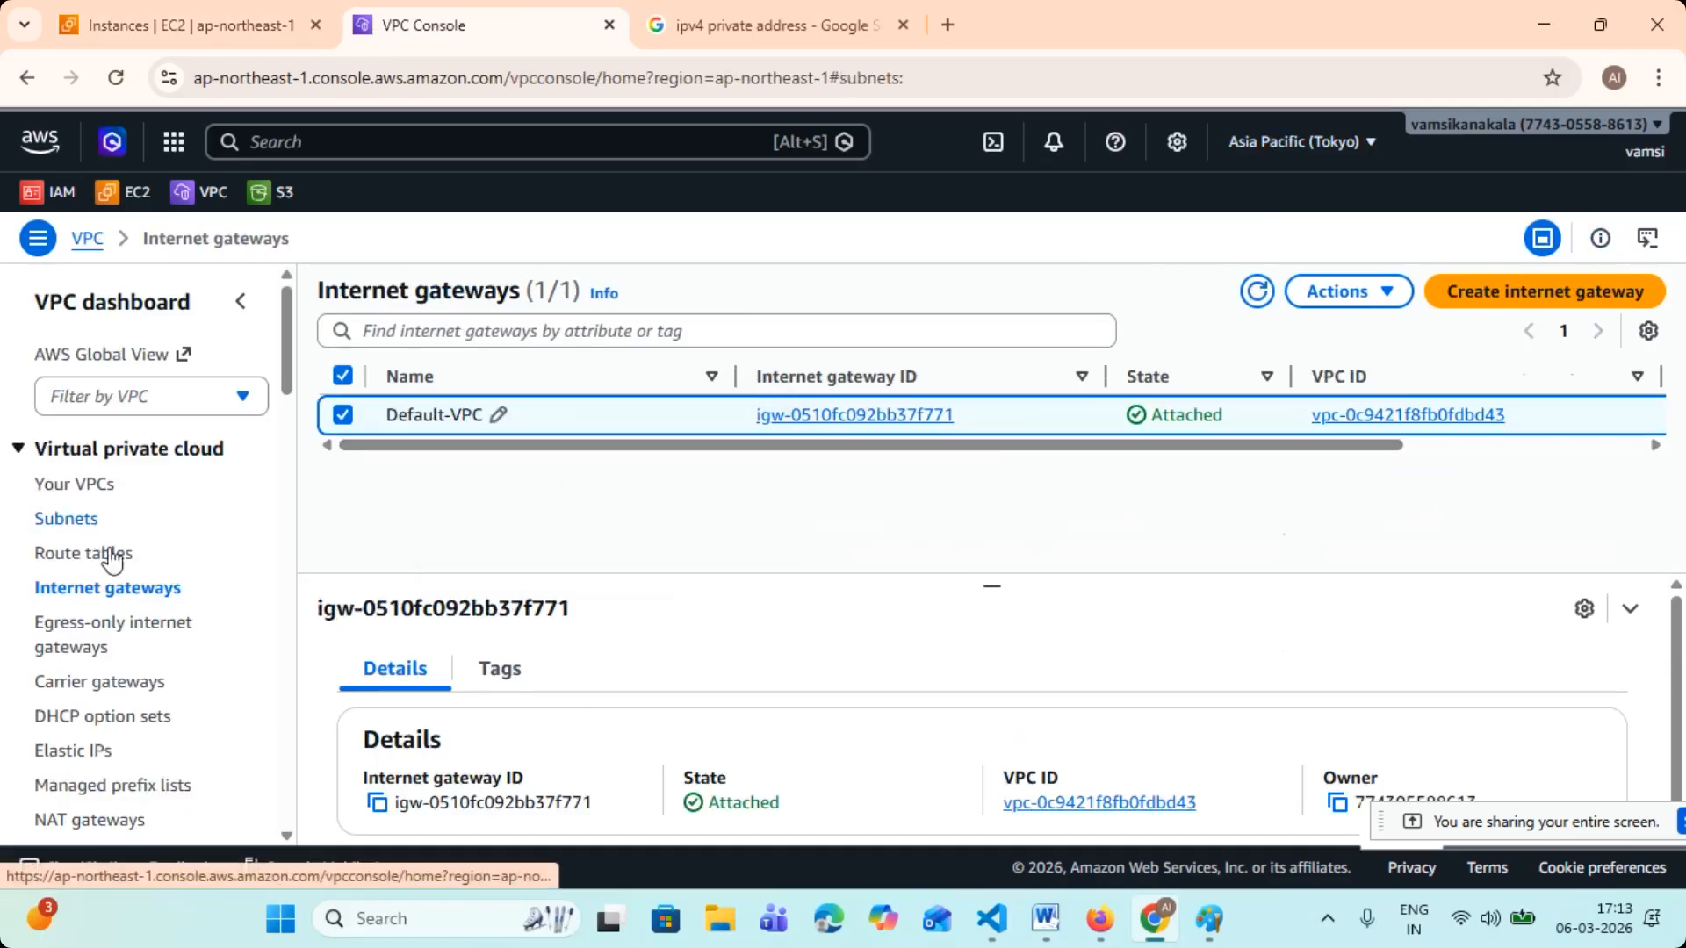
pyautogui.click(108, 553)
pyautogui.click(116, 586)
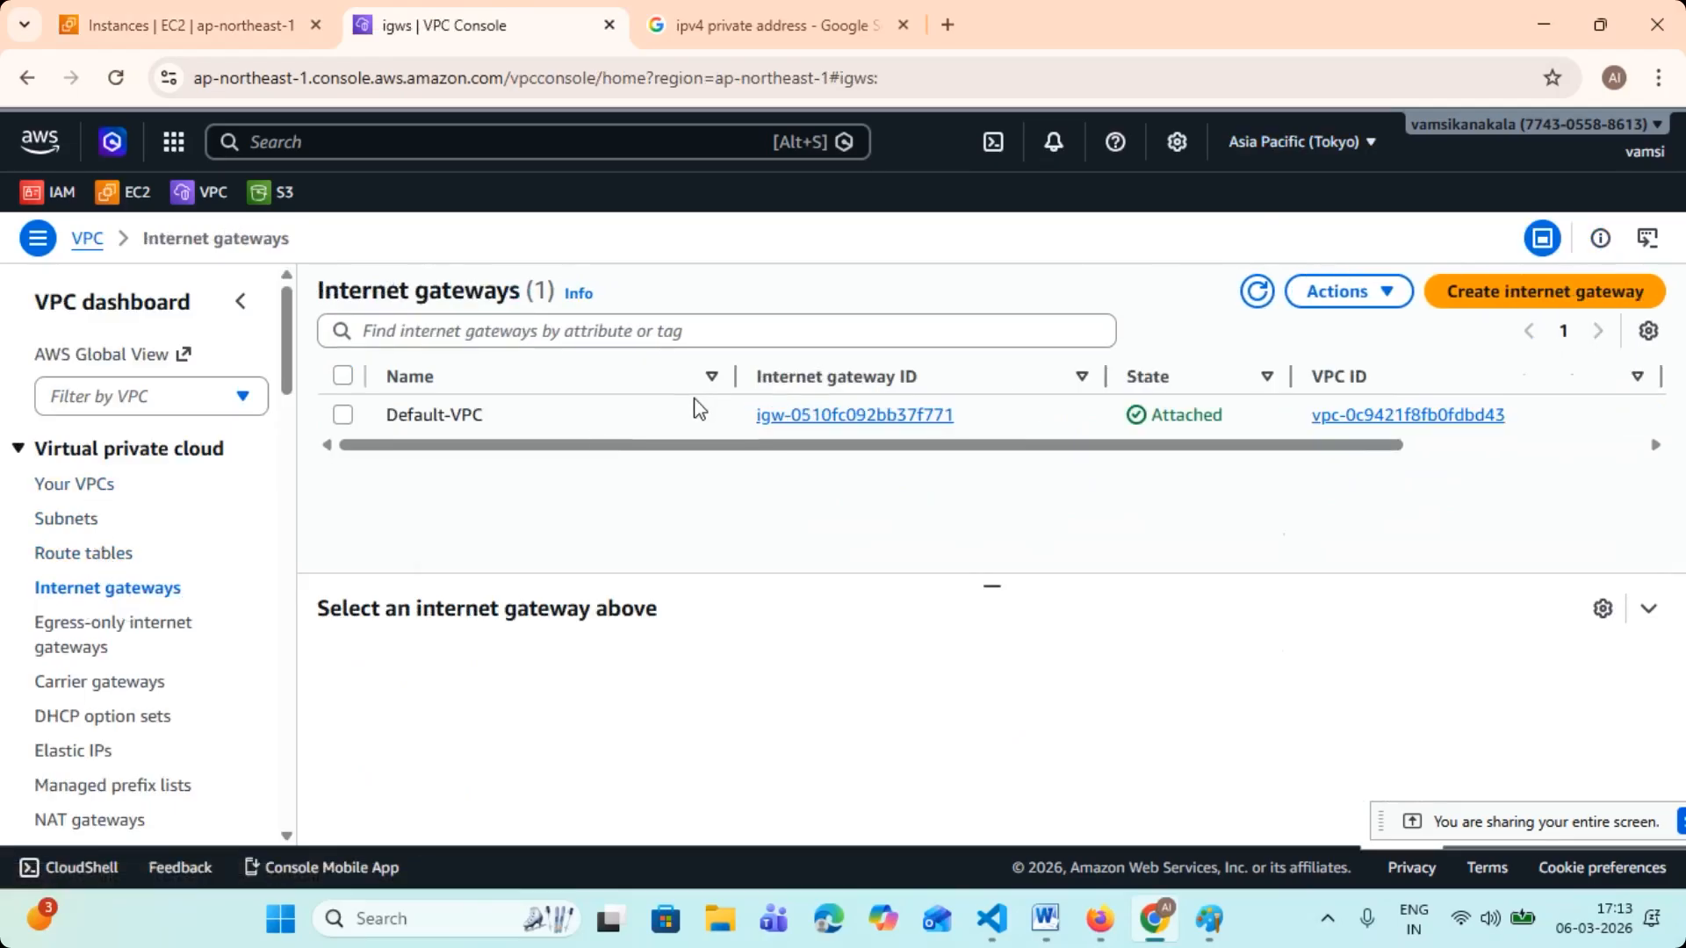
pyautogui.click(297, 32)
pyautogui.click(392, 35)
pyautogui.click(1539, 307)
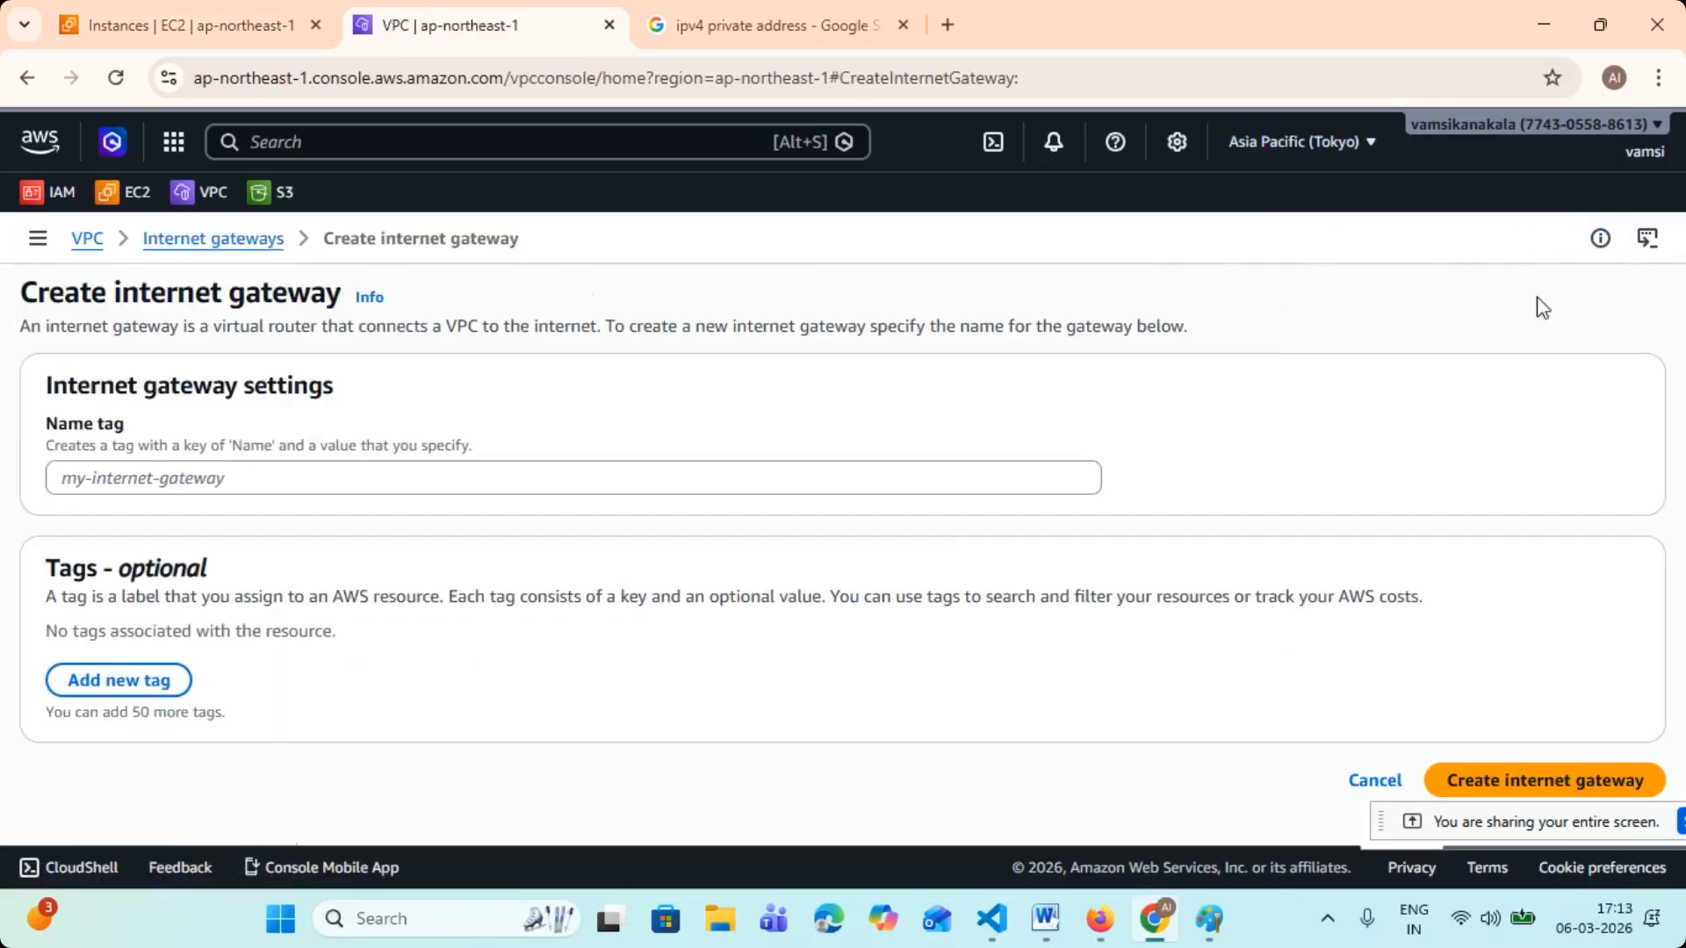
pyautogui.click(86, 244)
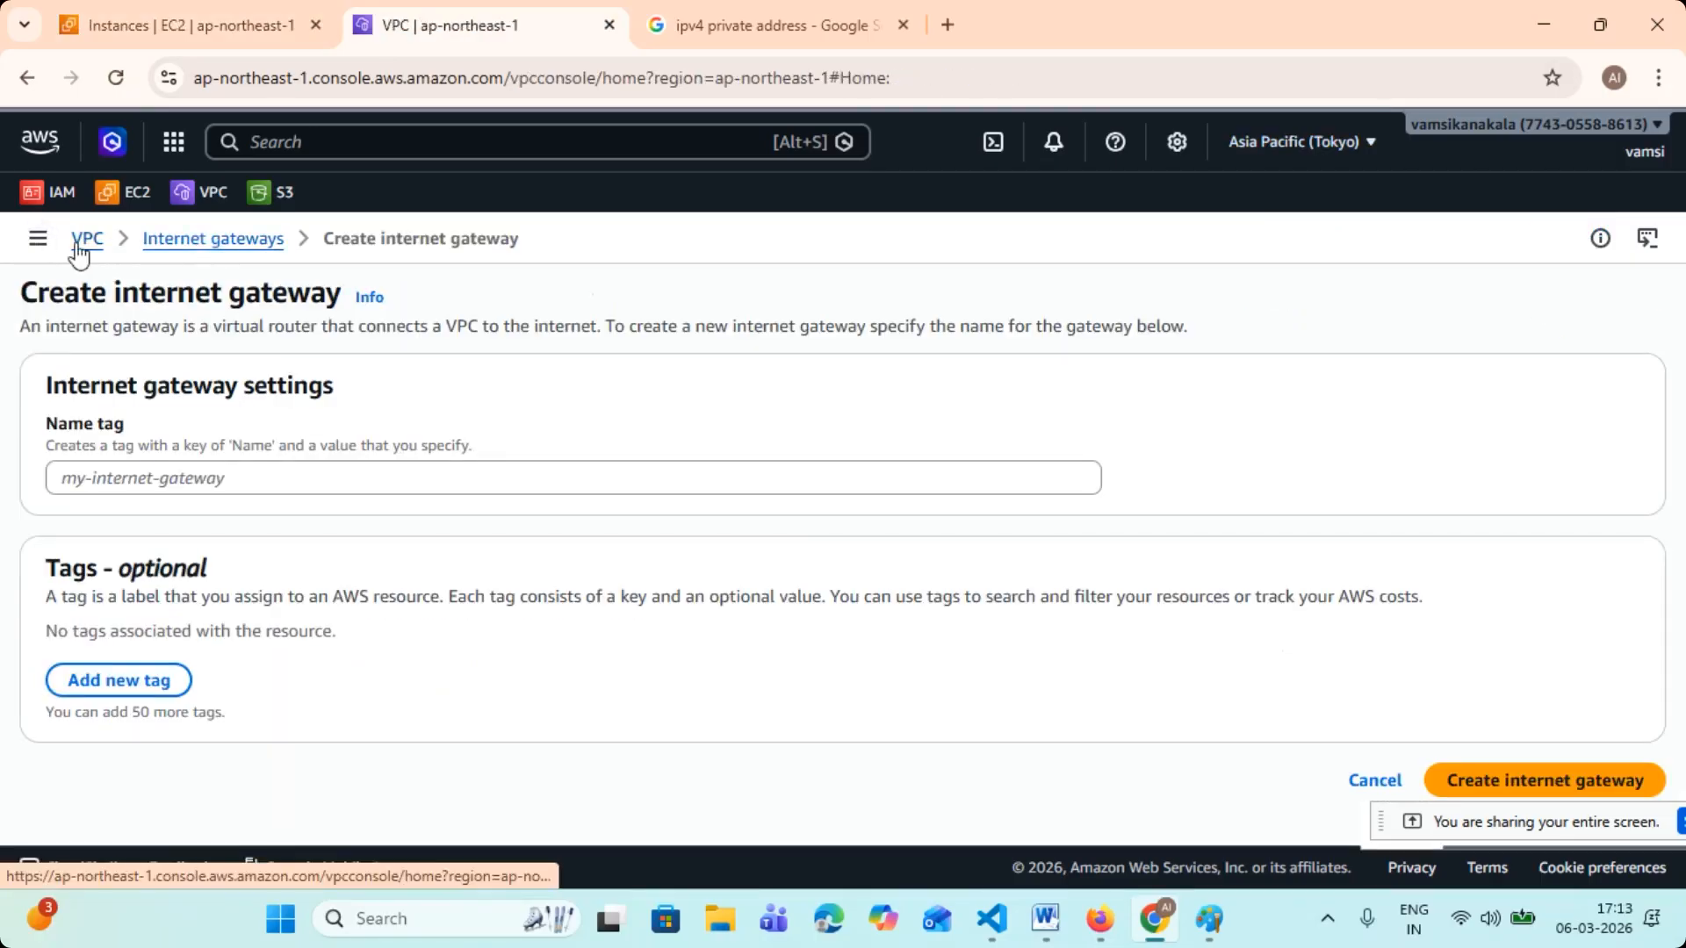
# - Name the existing VPC in the VPC list "Default-vpc", refresh the list and enlarge its pane
pyautogui.click(75, 483)
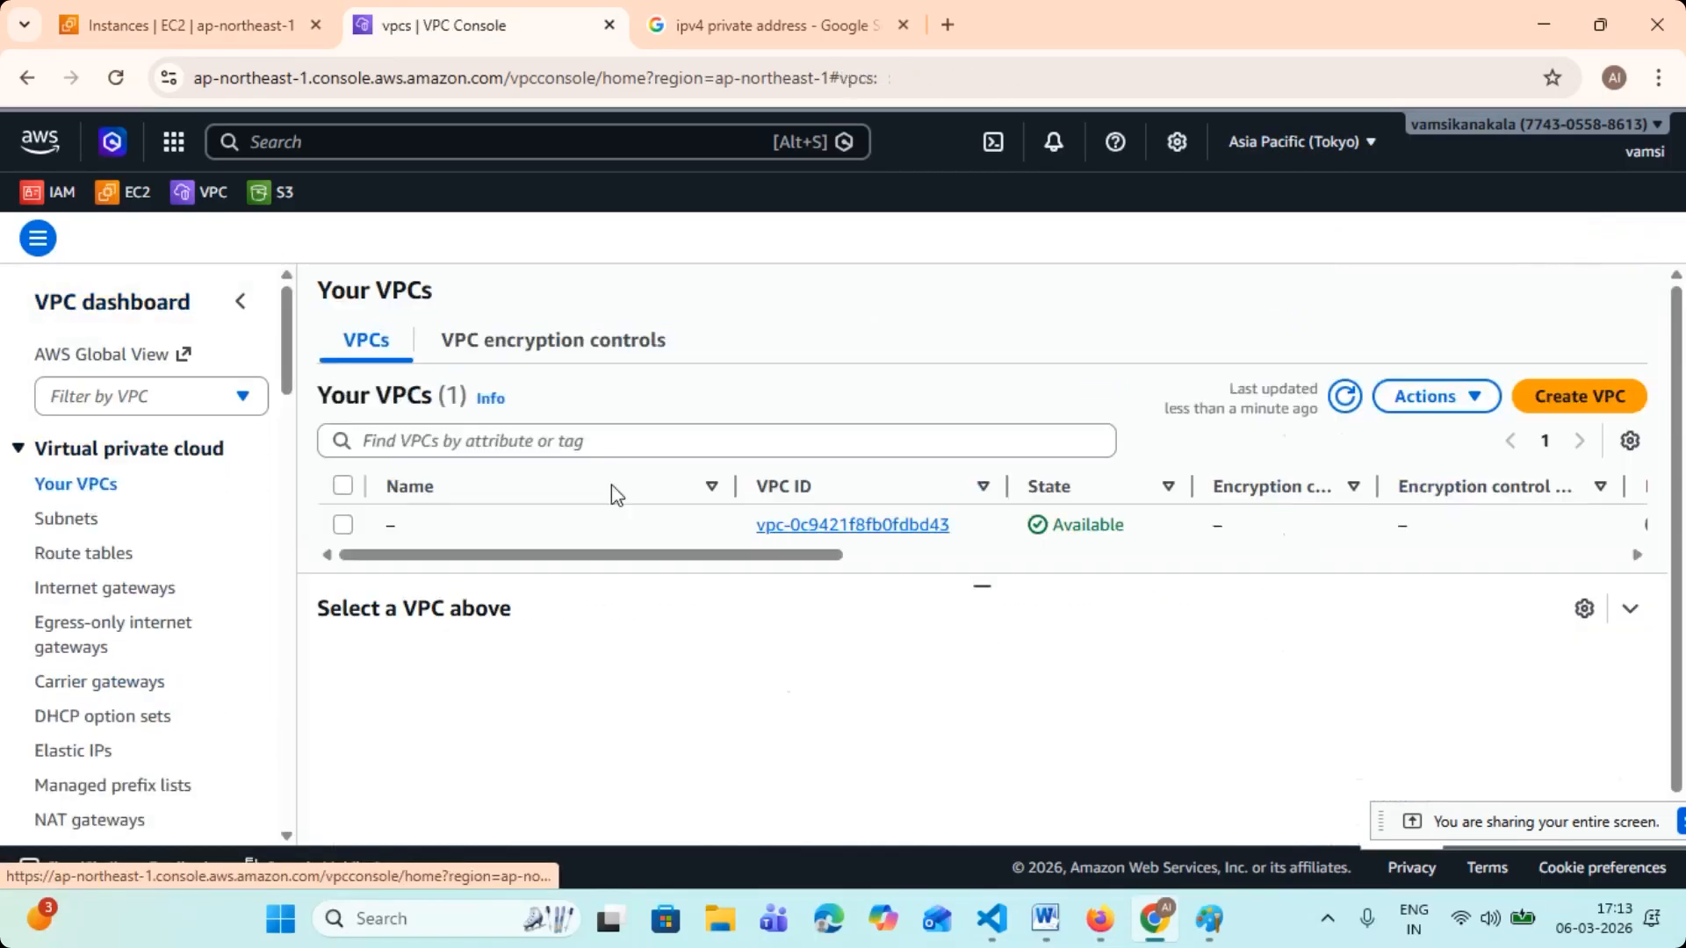
pyautogui.scroll(-1, 458, 509)
pyautogui.scroll(1, 460, 509)
pyautogui.scroll(-1, 548, 499)
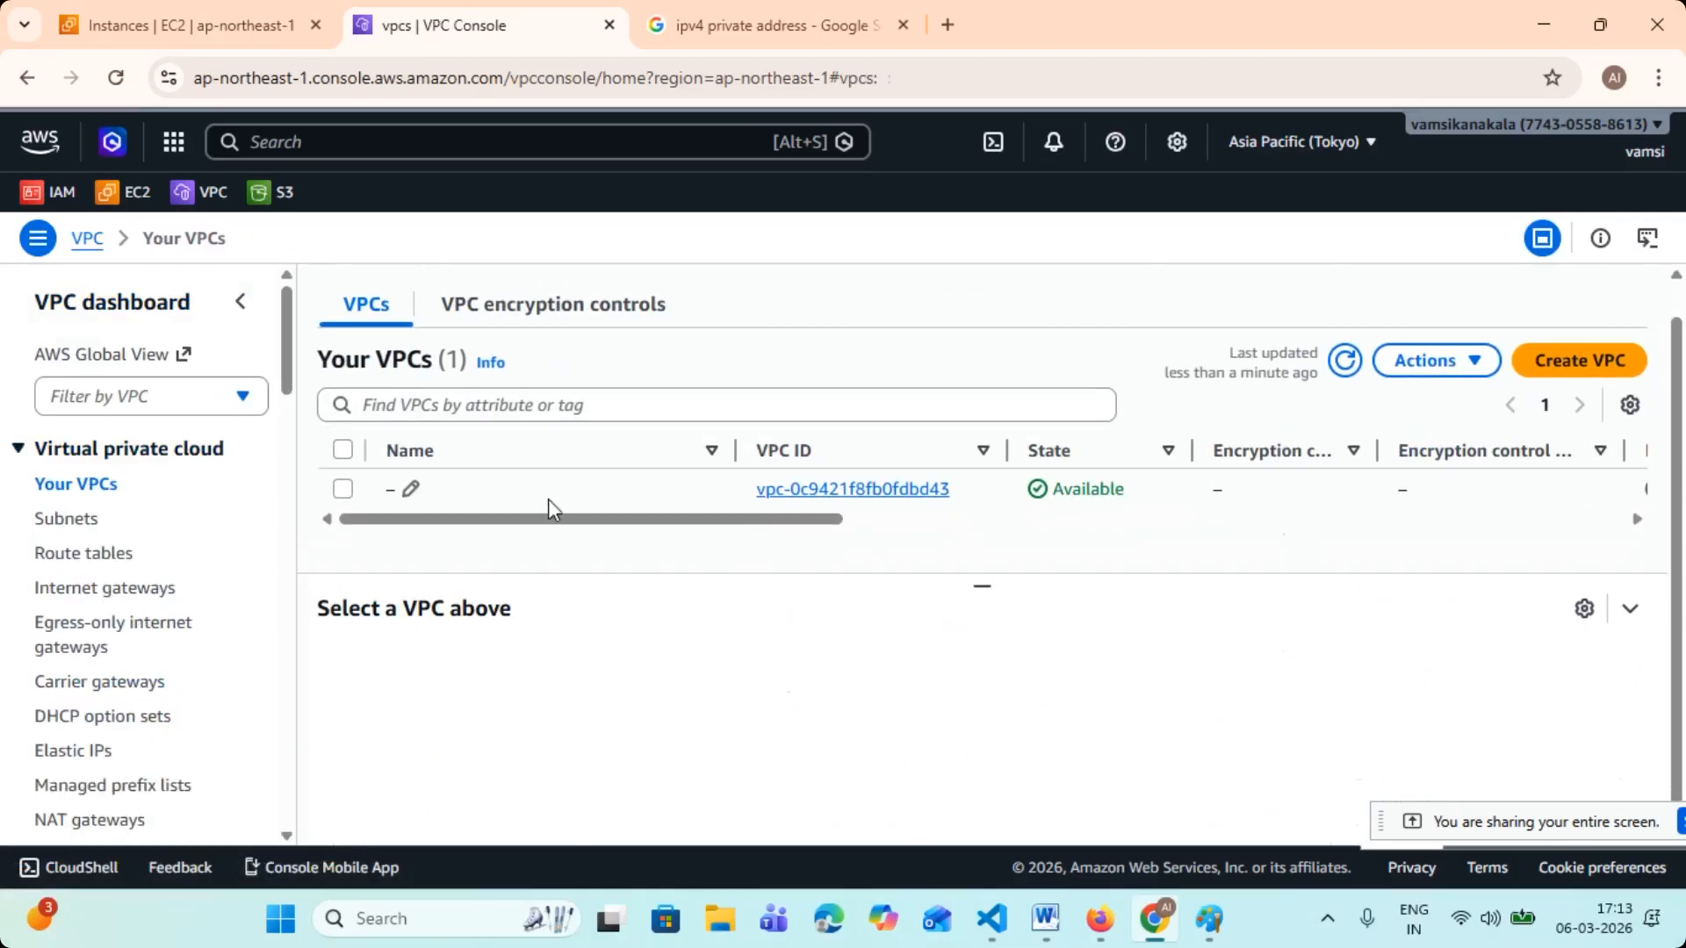
pyautogui.click(411, 489)
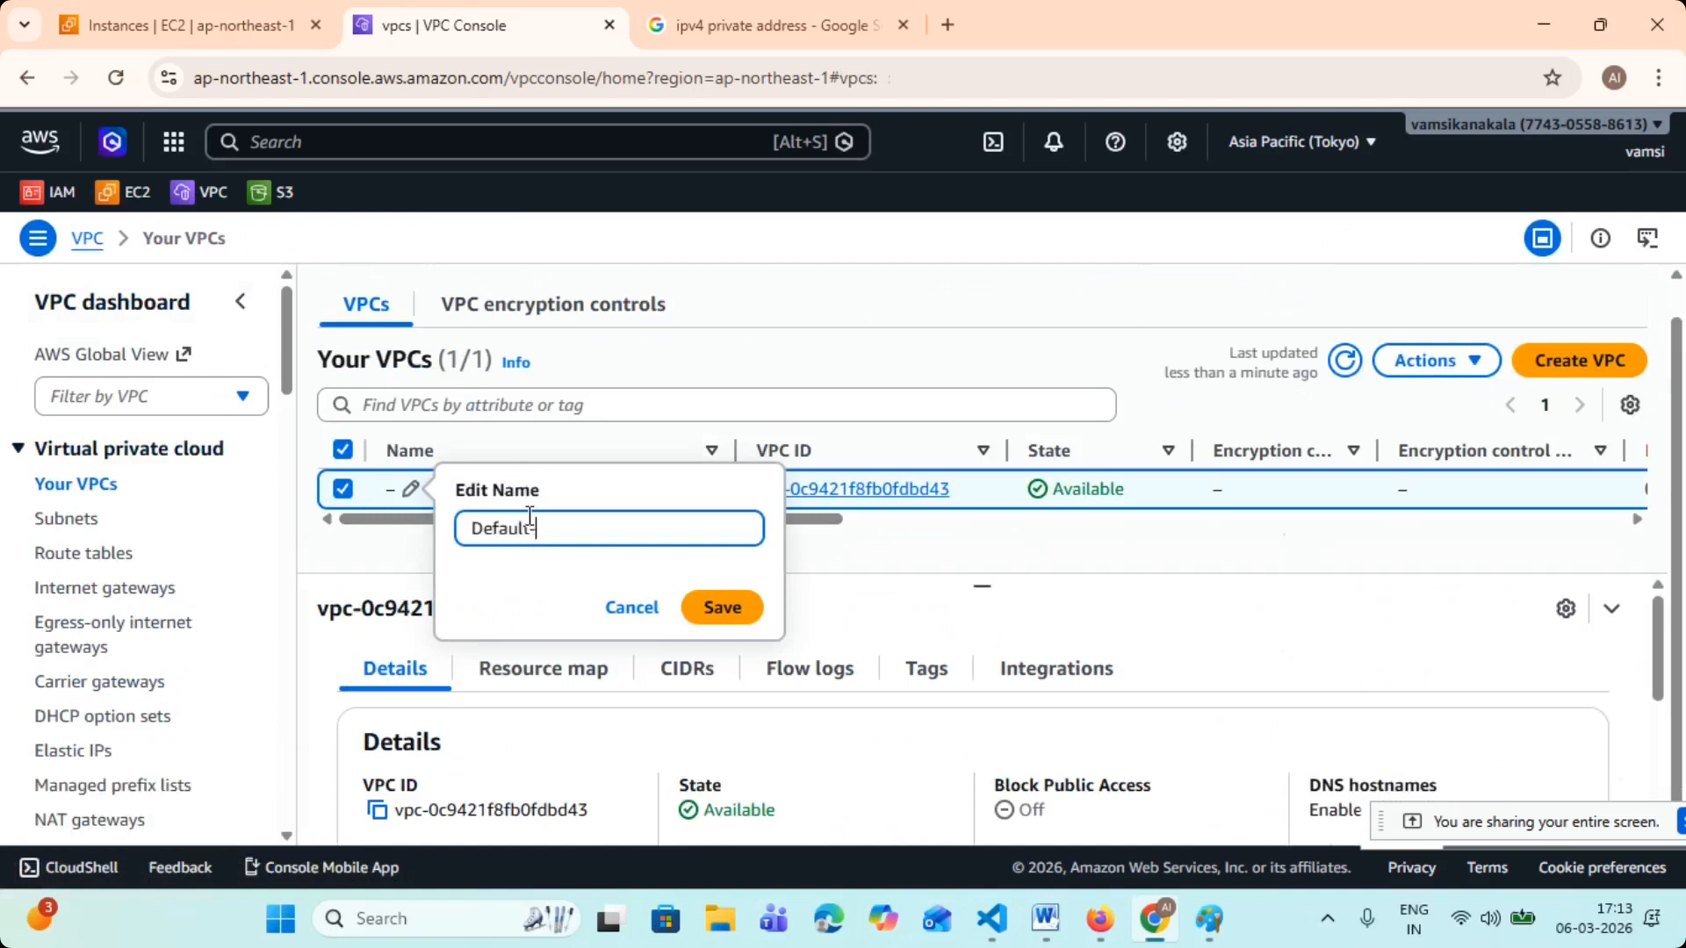
pyautogui.click(703, 623)
pyautogui.click(1343, 361)
pyautogui.moveTo(975, 583); pyautogui.dragTo(990, 752)
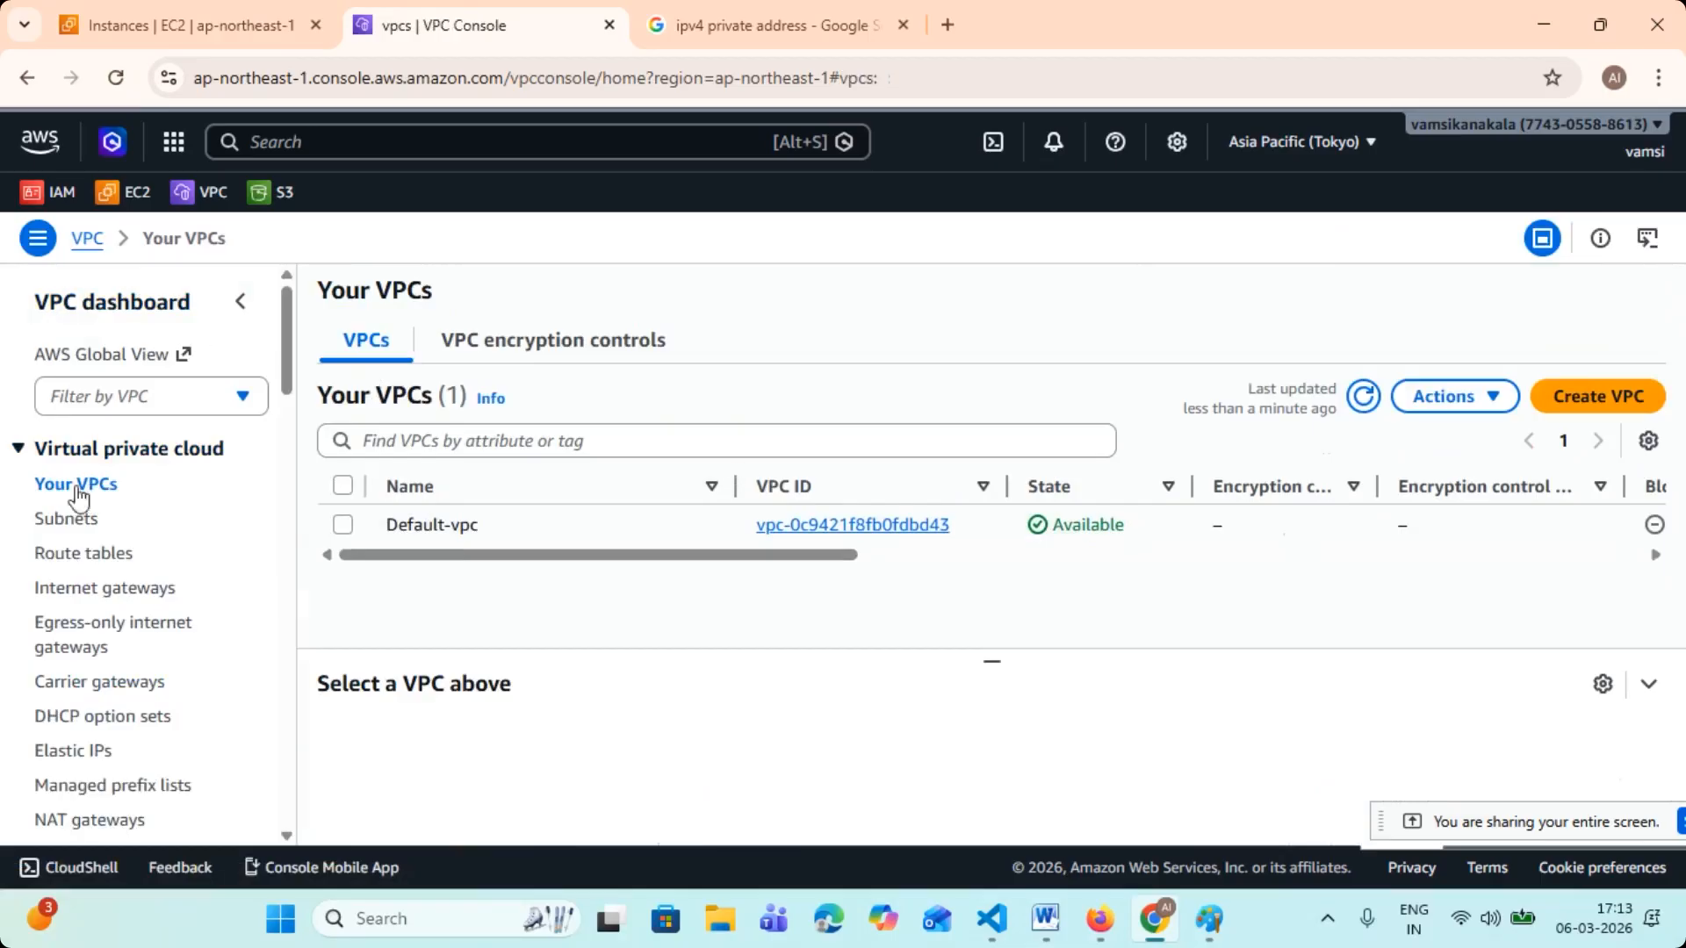
# - Start creating a new VPC and look through the settings of the creation form
pyautogui.click(1605, 395)
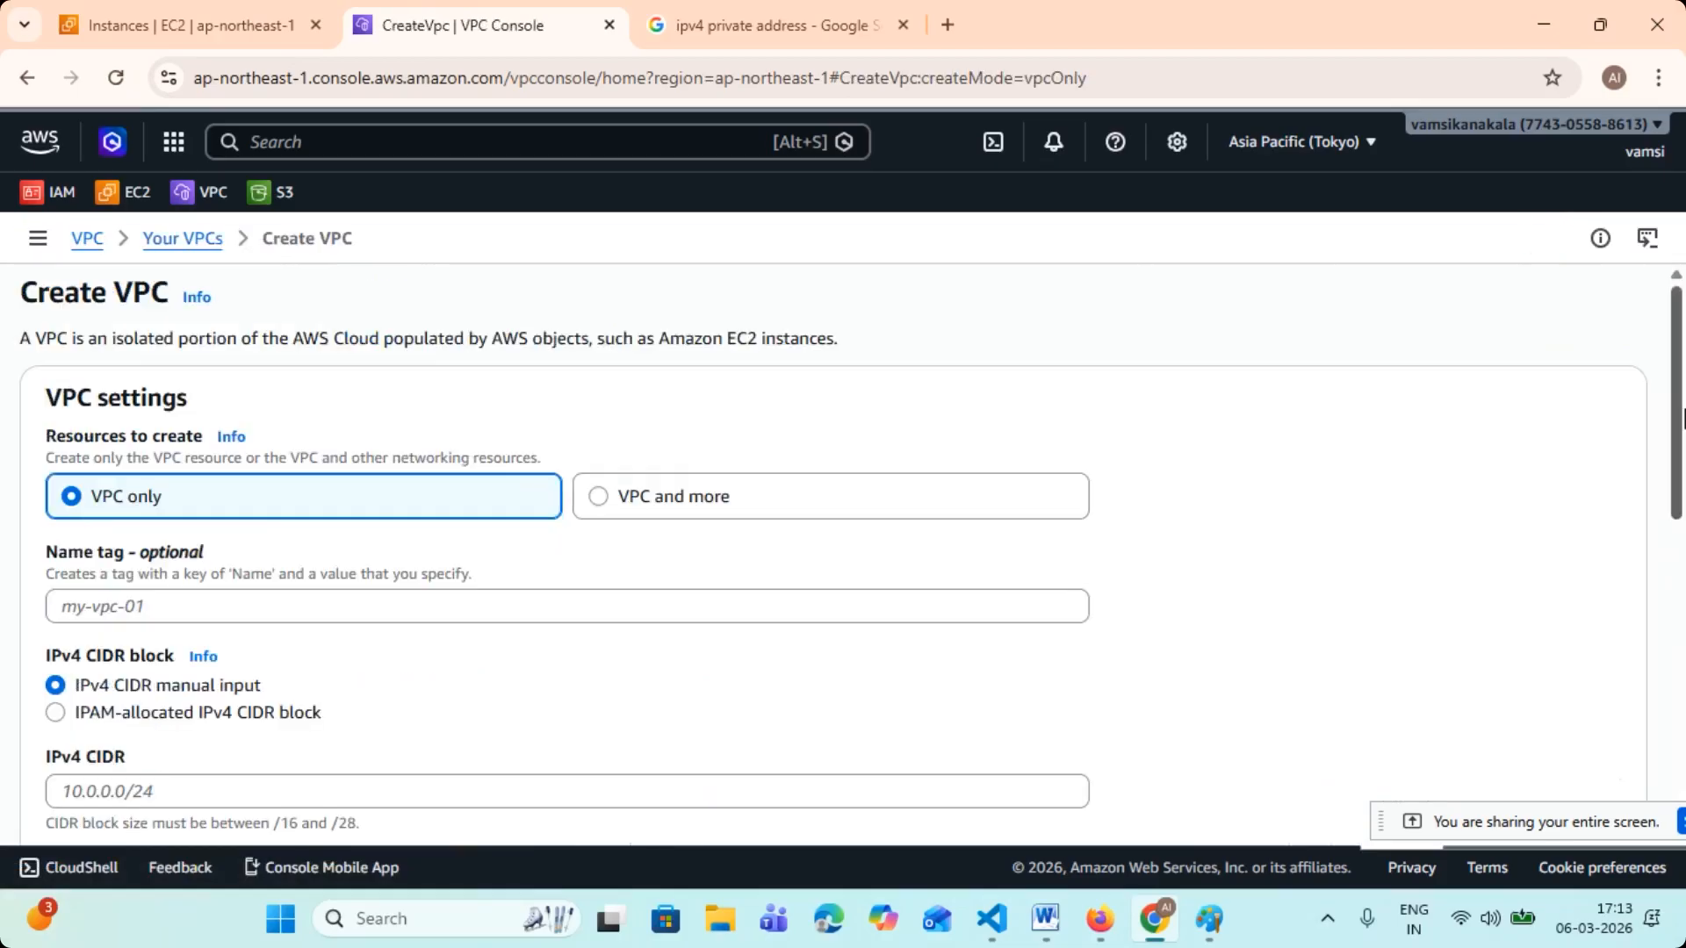
pyautogui.scroll(-3, 130, 506)
pyautogui.scroll(3, 130, 506)
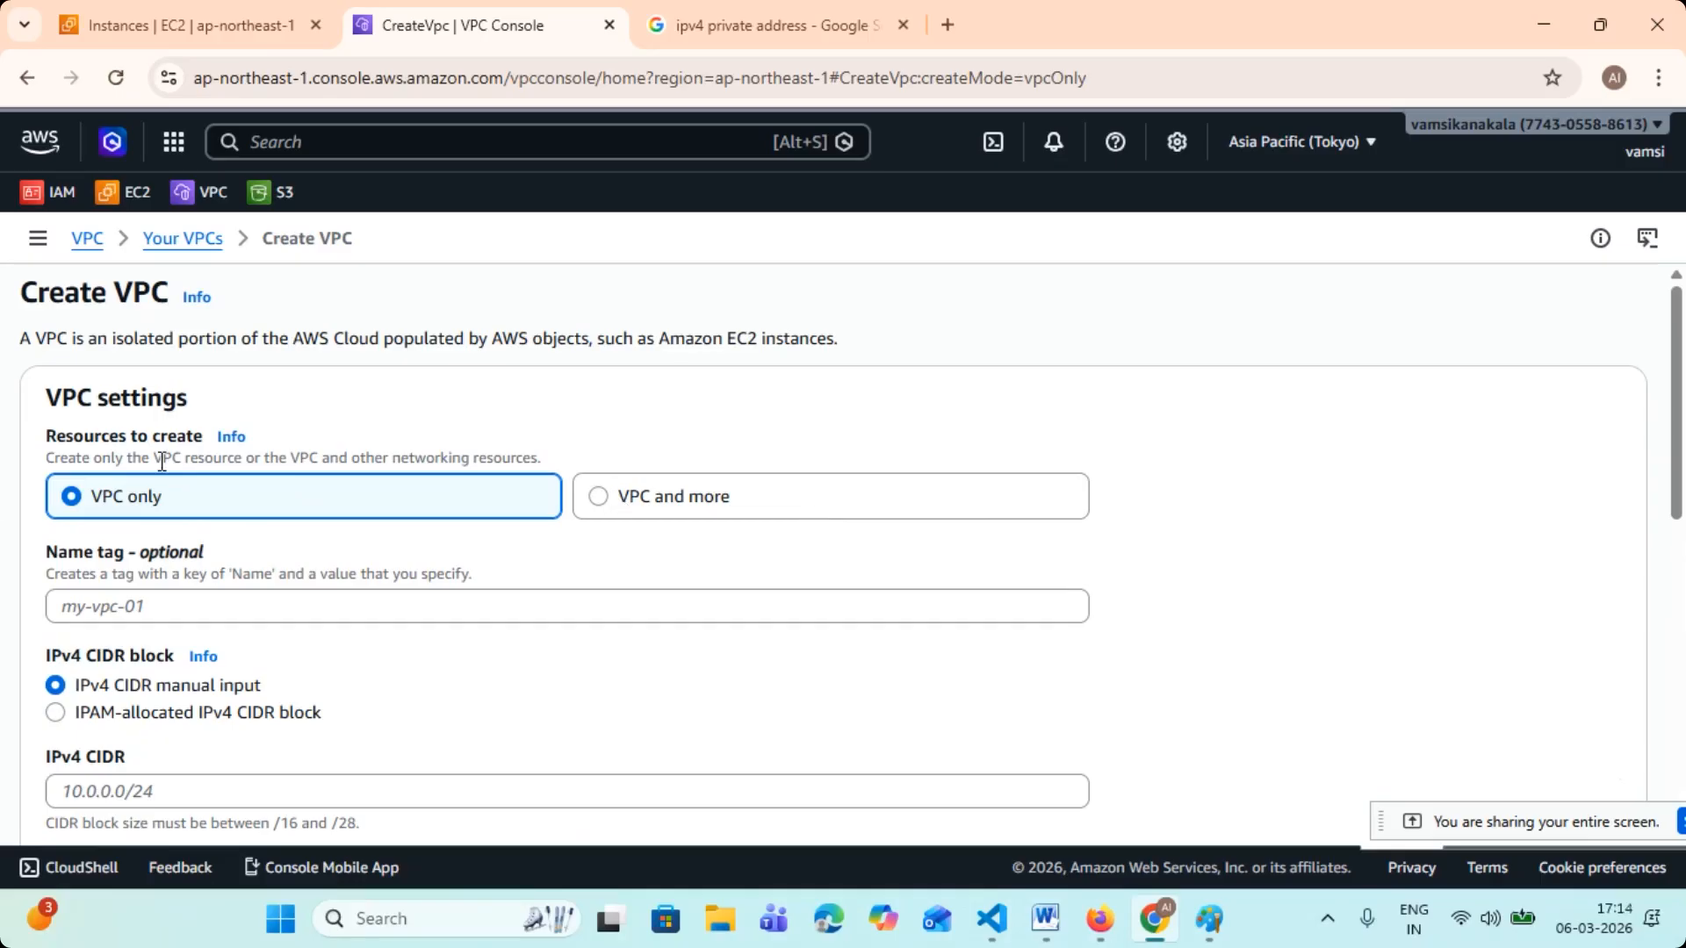
pyautogui.scroll(-1, 119, 426)
pyautogui.scroll(-1, 117, 420)
pyautogui.scroll(1, 117, 420)
# - Set the new VPC's name tag to "tcs-vpc-1" and add the flagged name to the browser's spelling dictionary
pyautogui.click(116, 482)
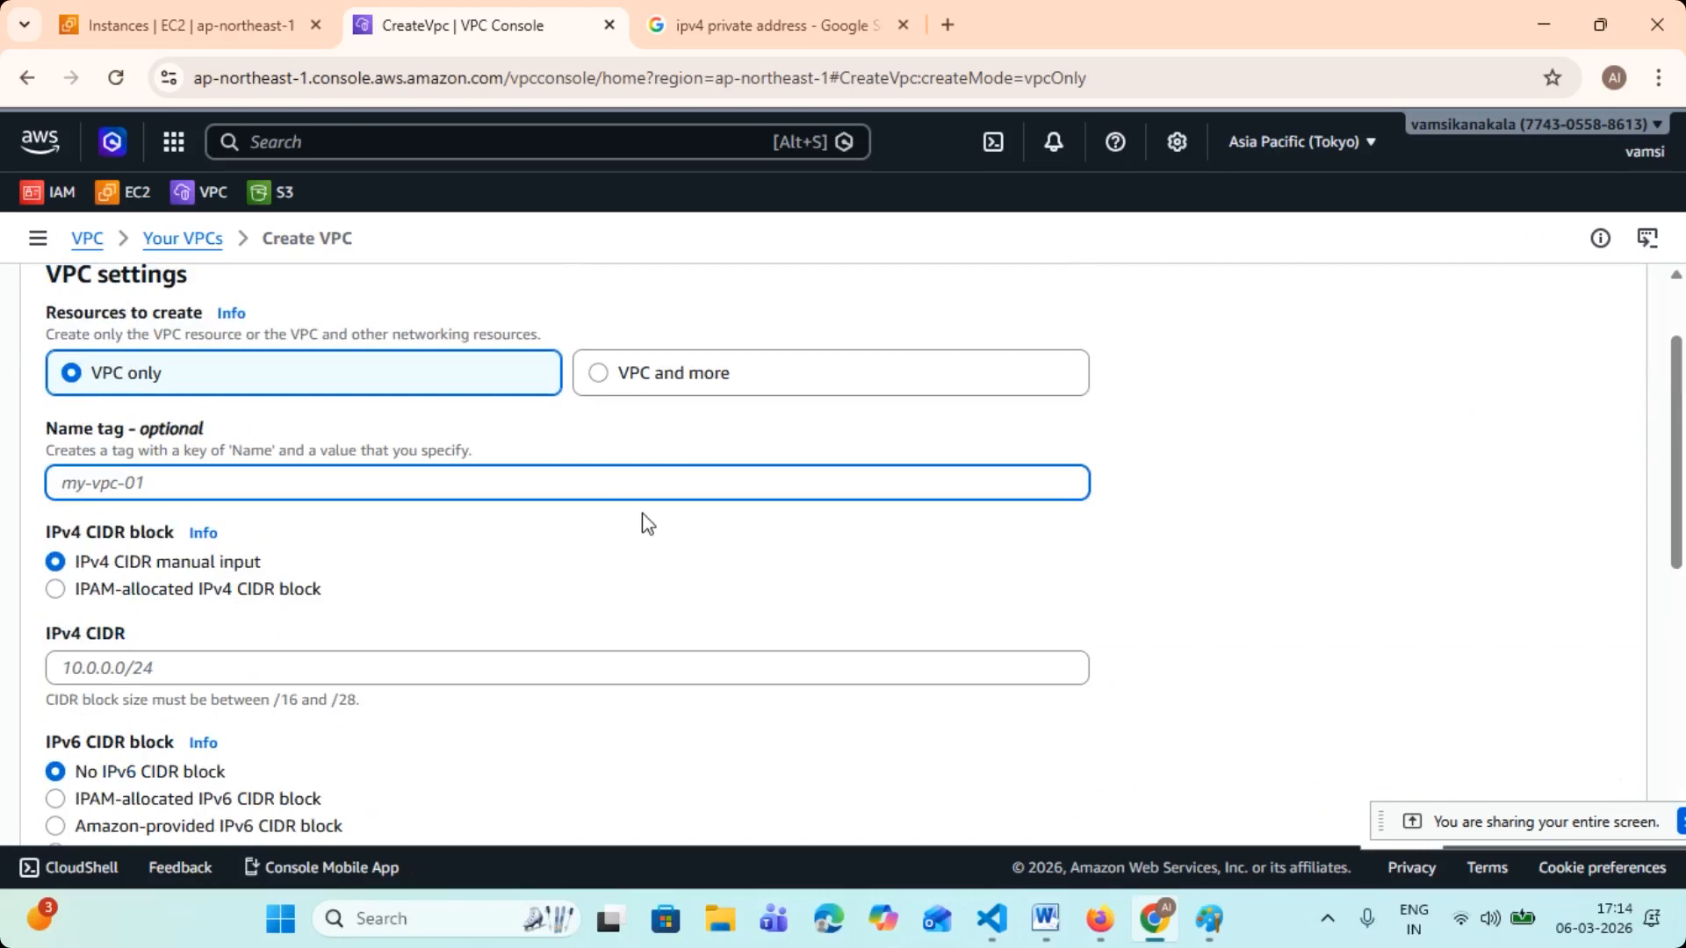
pyautogui.write('tcs-vpc-1')
pyautogui.click(481, 542)
pyautogui.moveTo(153, 482); pyautogui.dragTo(33, 490)
pyautogui.click(183, 484)
pyautogui.rightClick(80, 481)
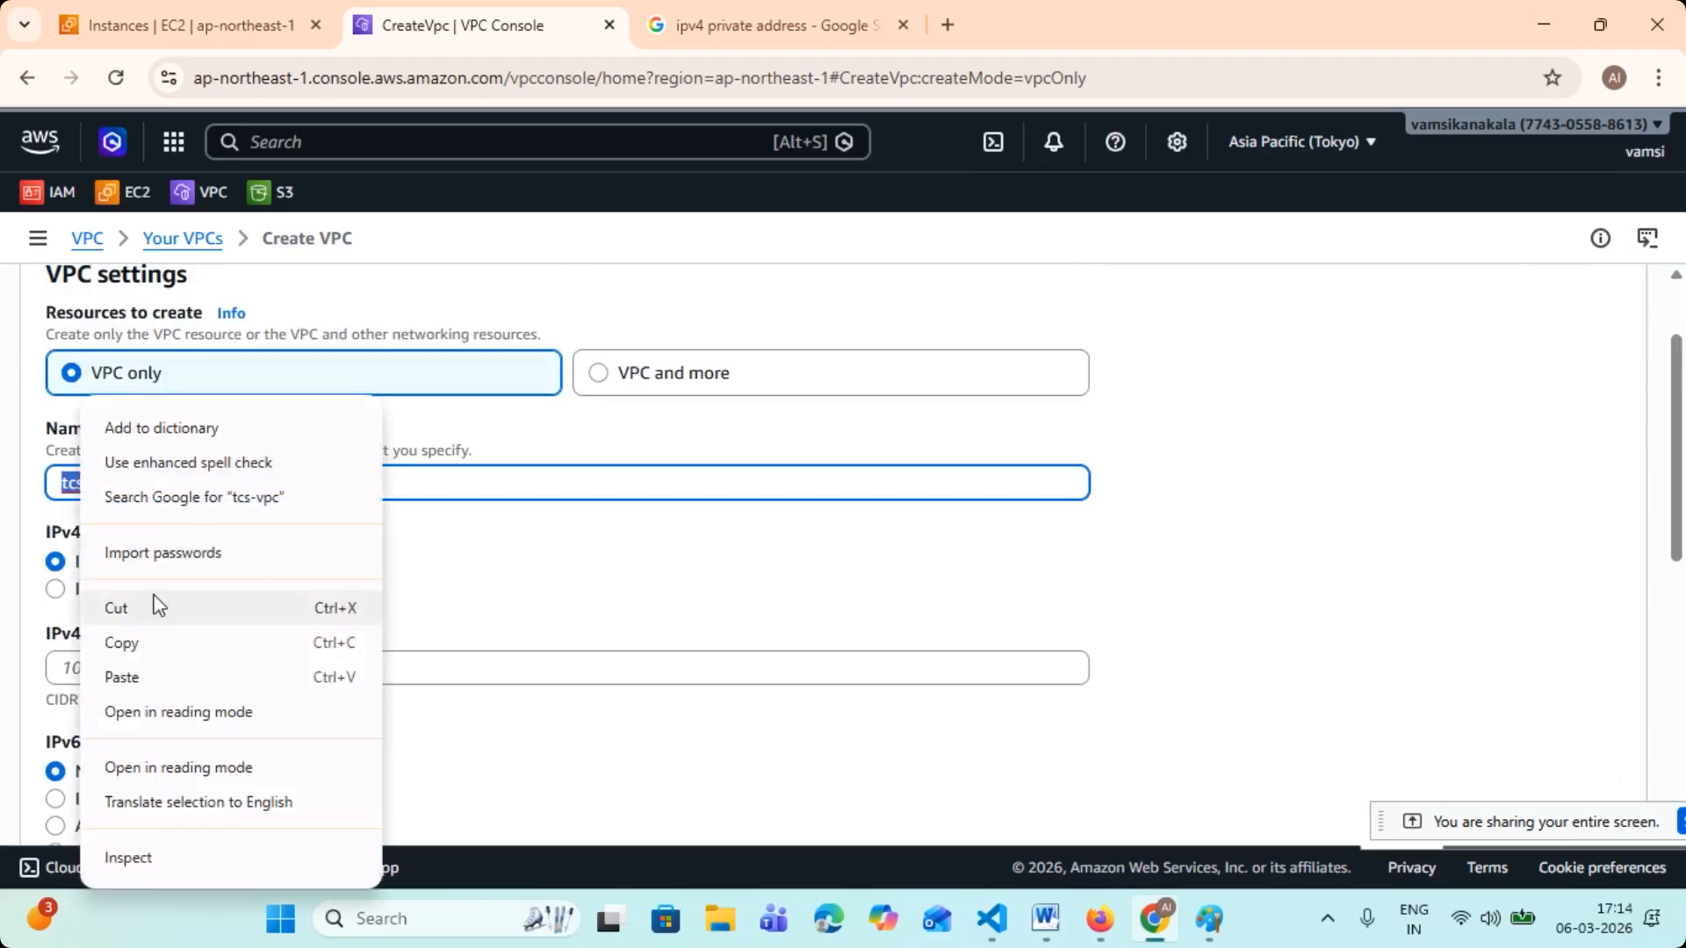
pyautogui.click(172, 428)
pyautogui.click(205, 482)
pyautogui.scroll(-1, 237, 478)
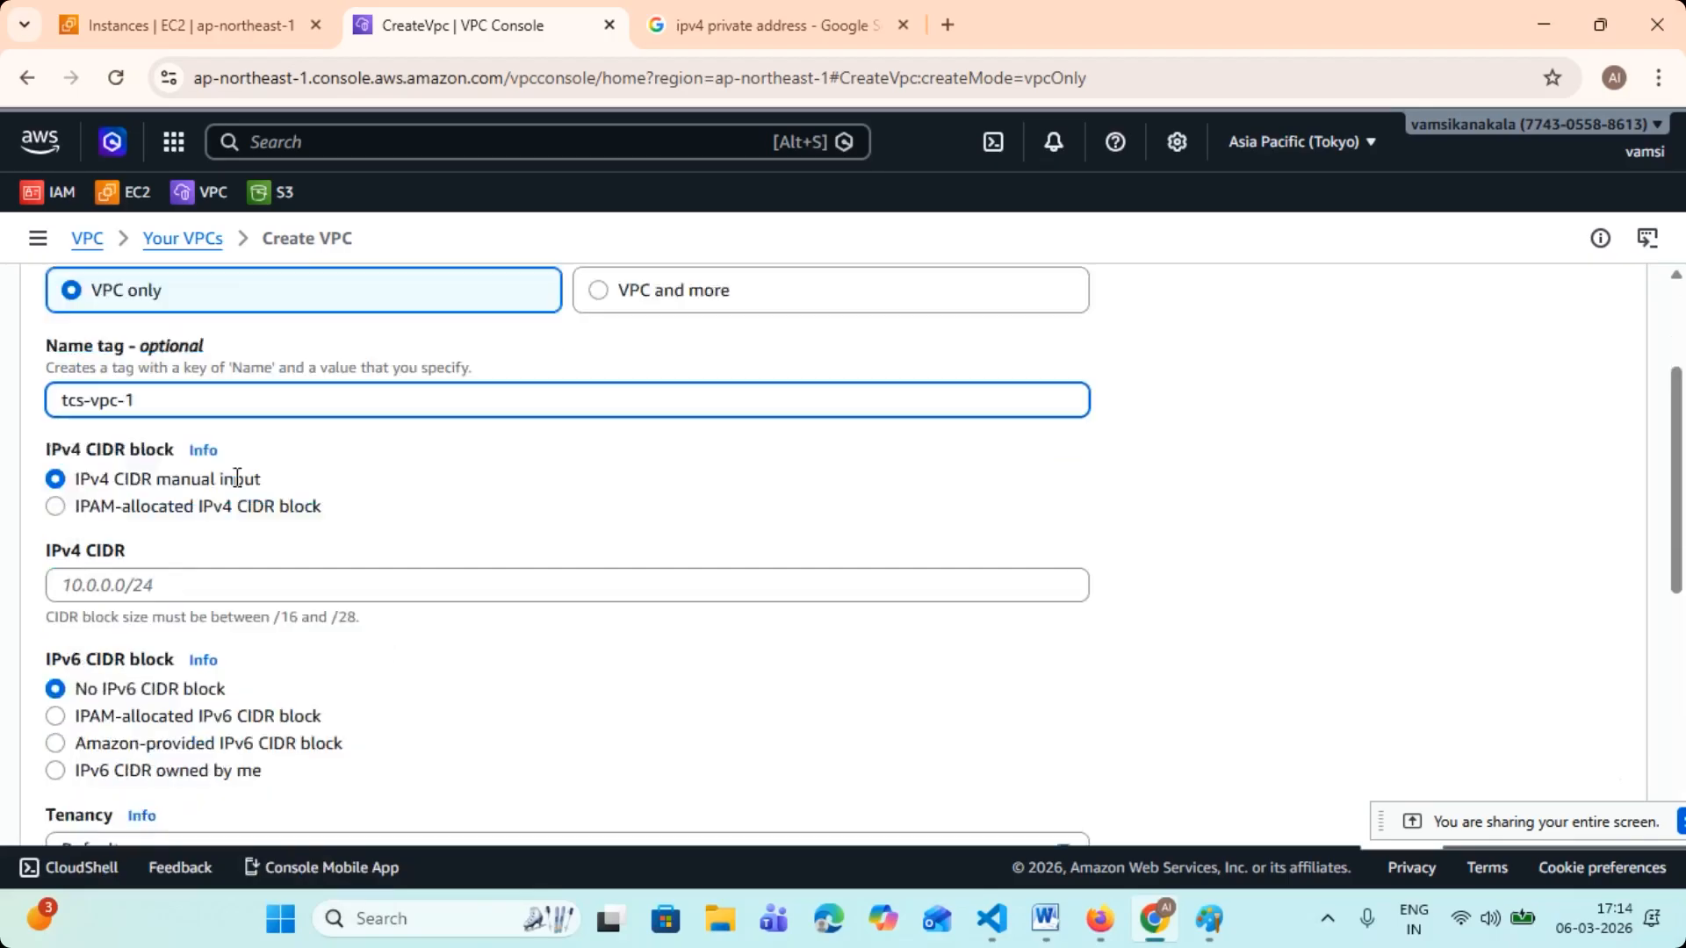
# - Check the Class A, B and C private IPv4 ranges in the open Google results, highlighting each, and return to the VPC form
pyautogui.click(160, 543)
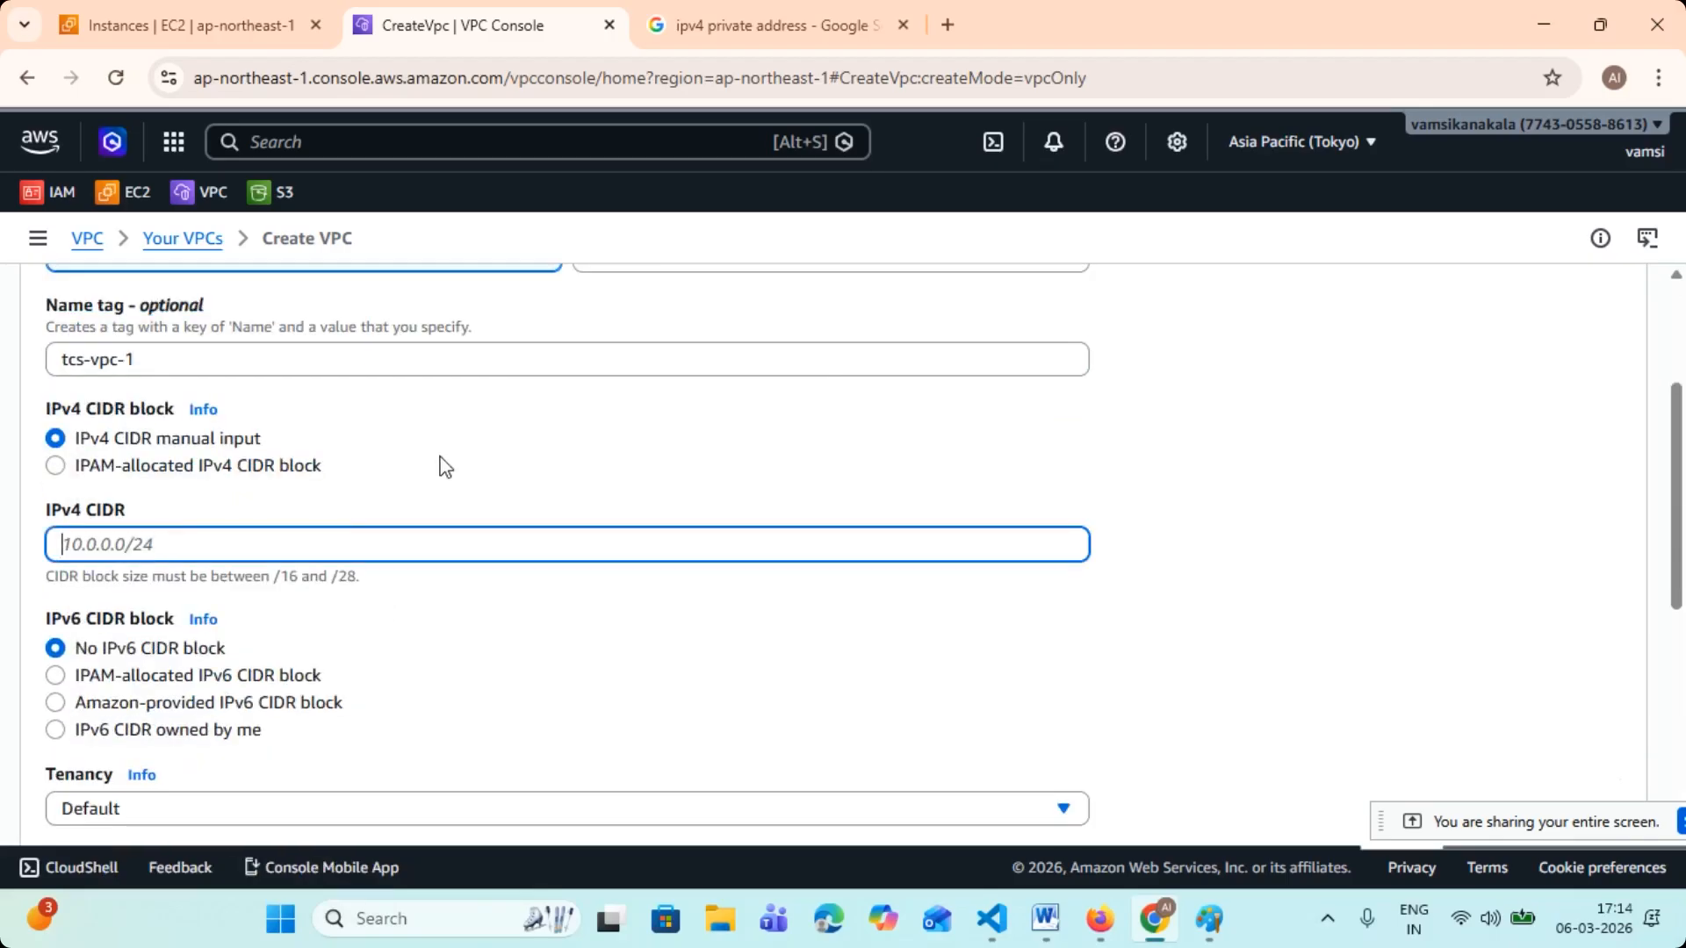
pyautogui.click(790, 23)
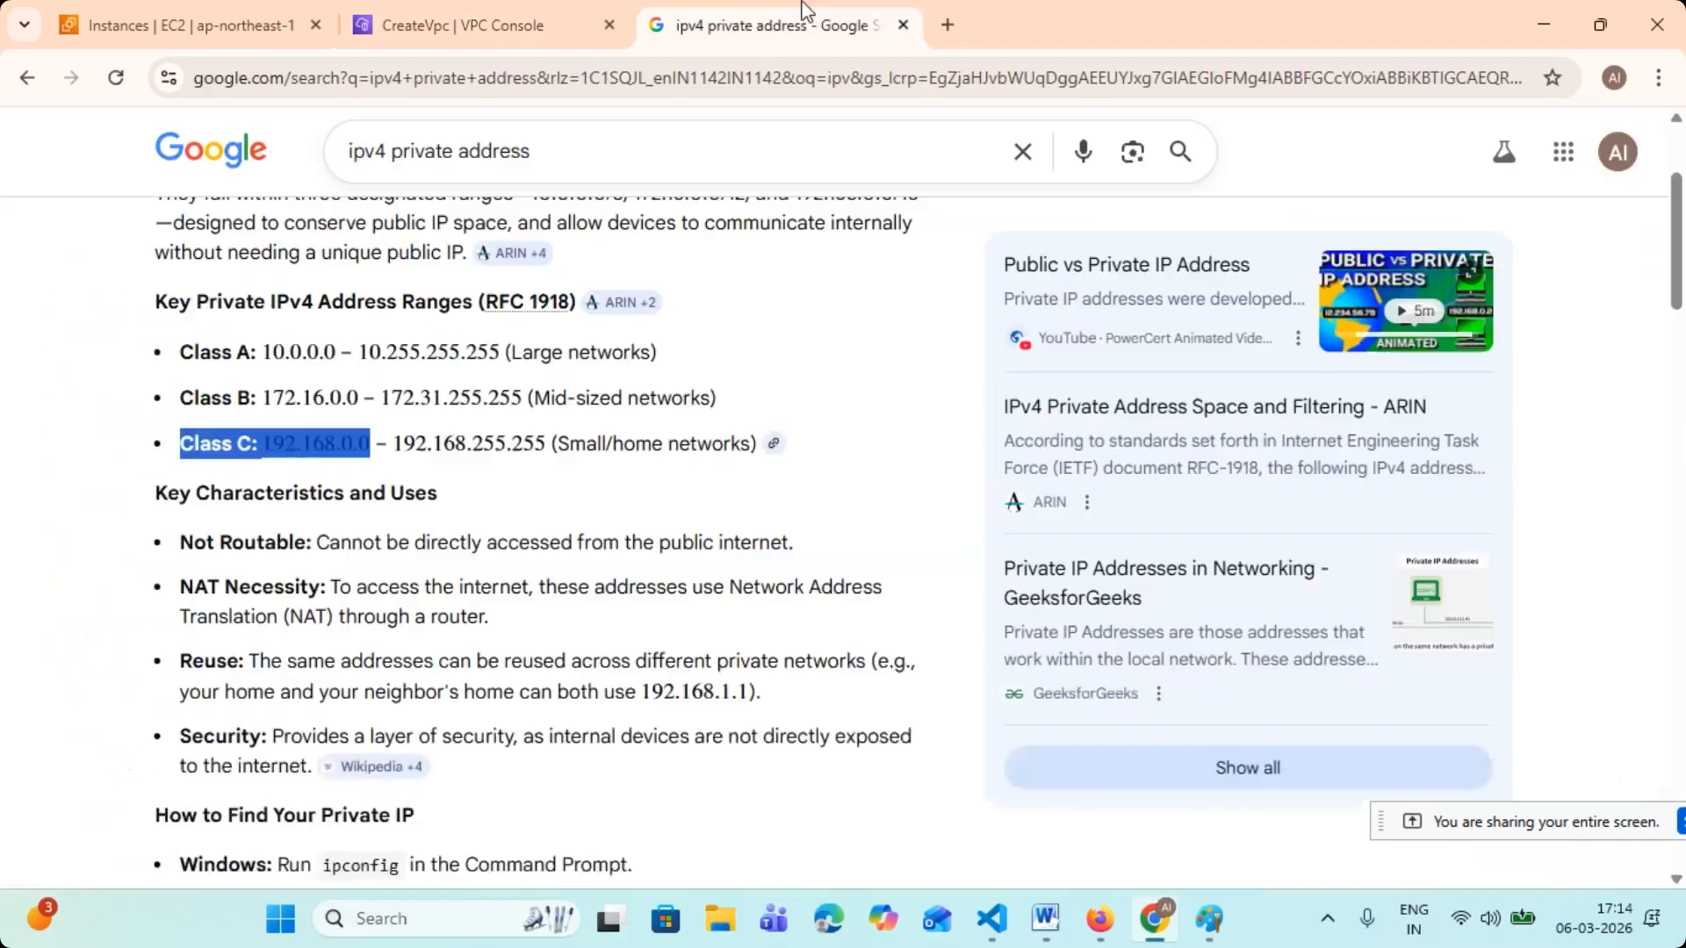
pyautogui.click(290, 374)
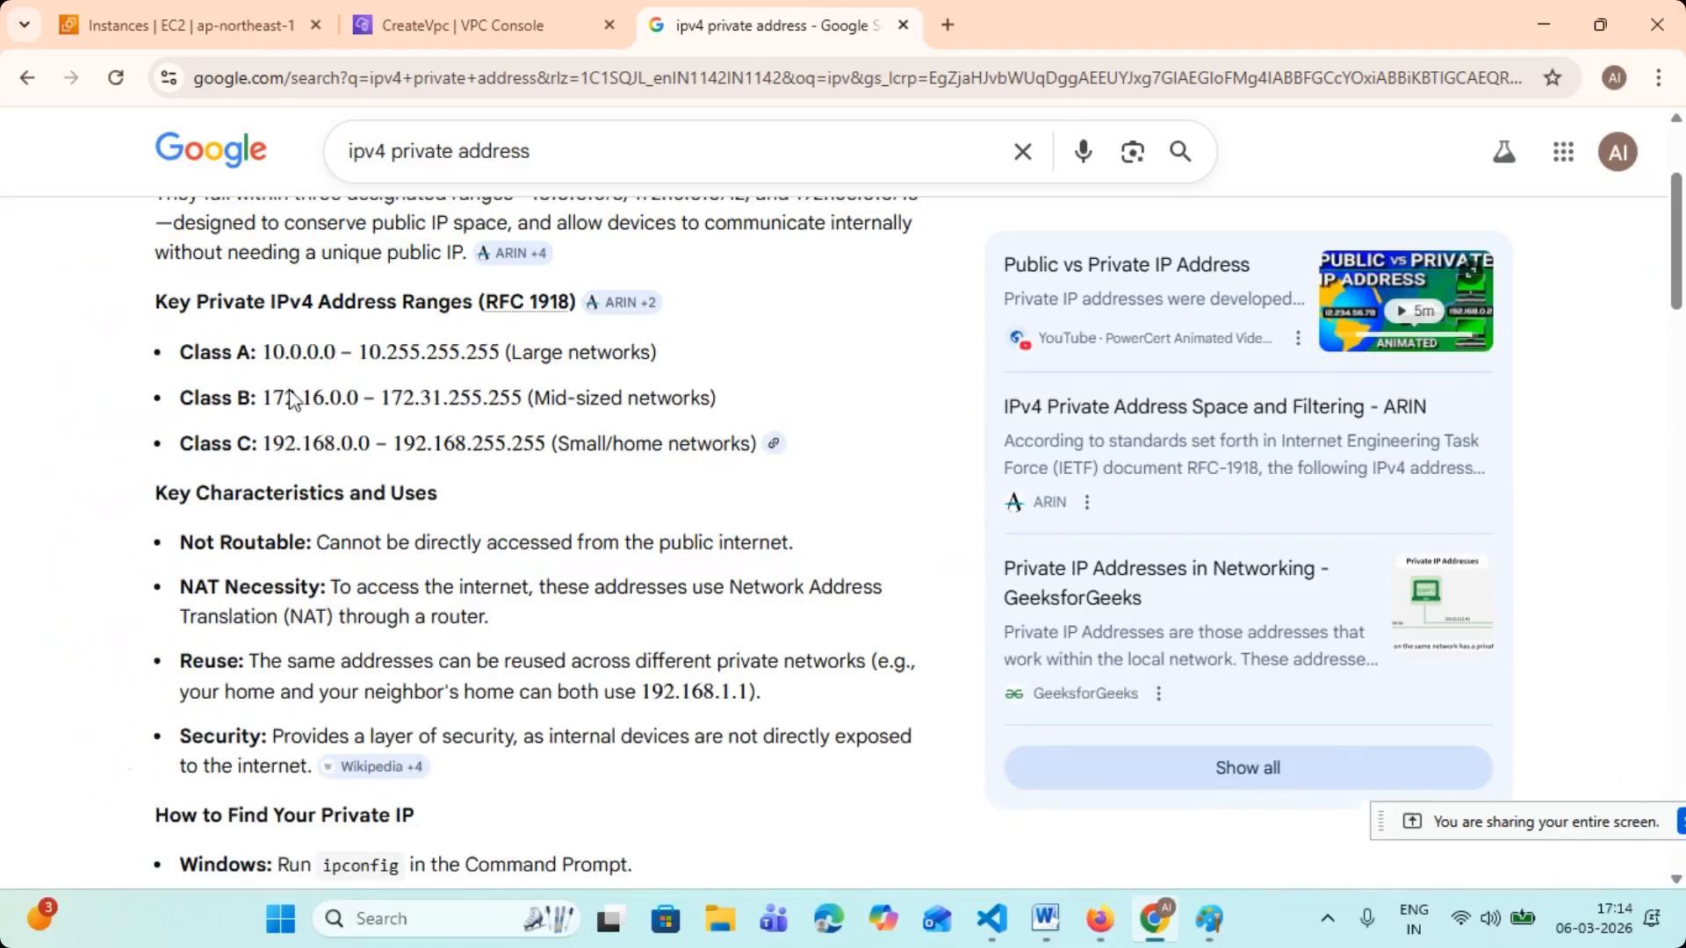
pyautogui.moveTo(187, 401); pyautogui.dragTo(359, 399)
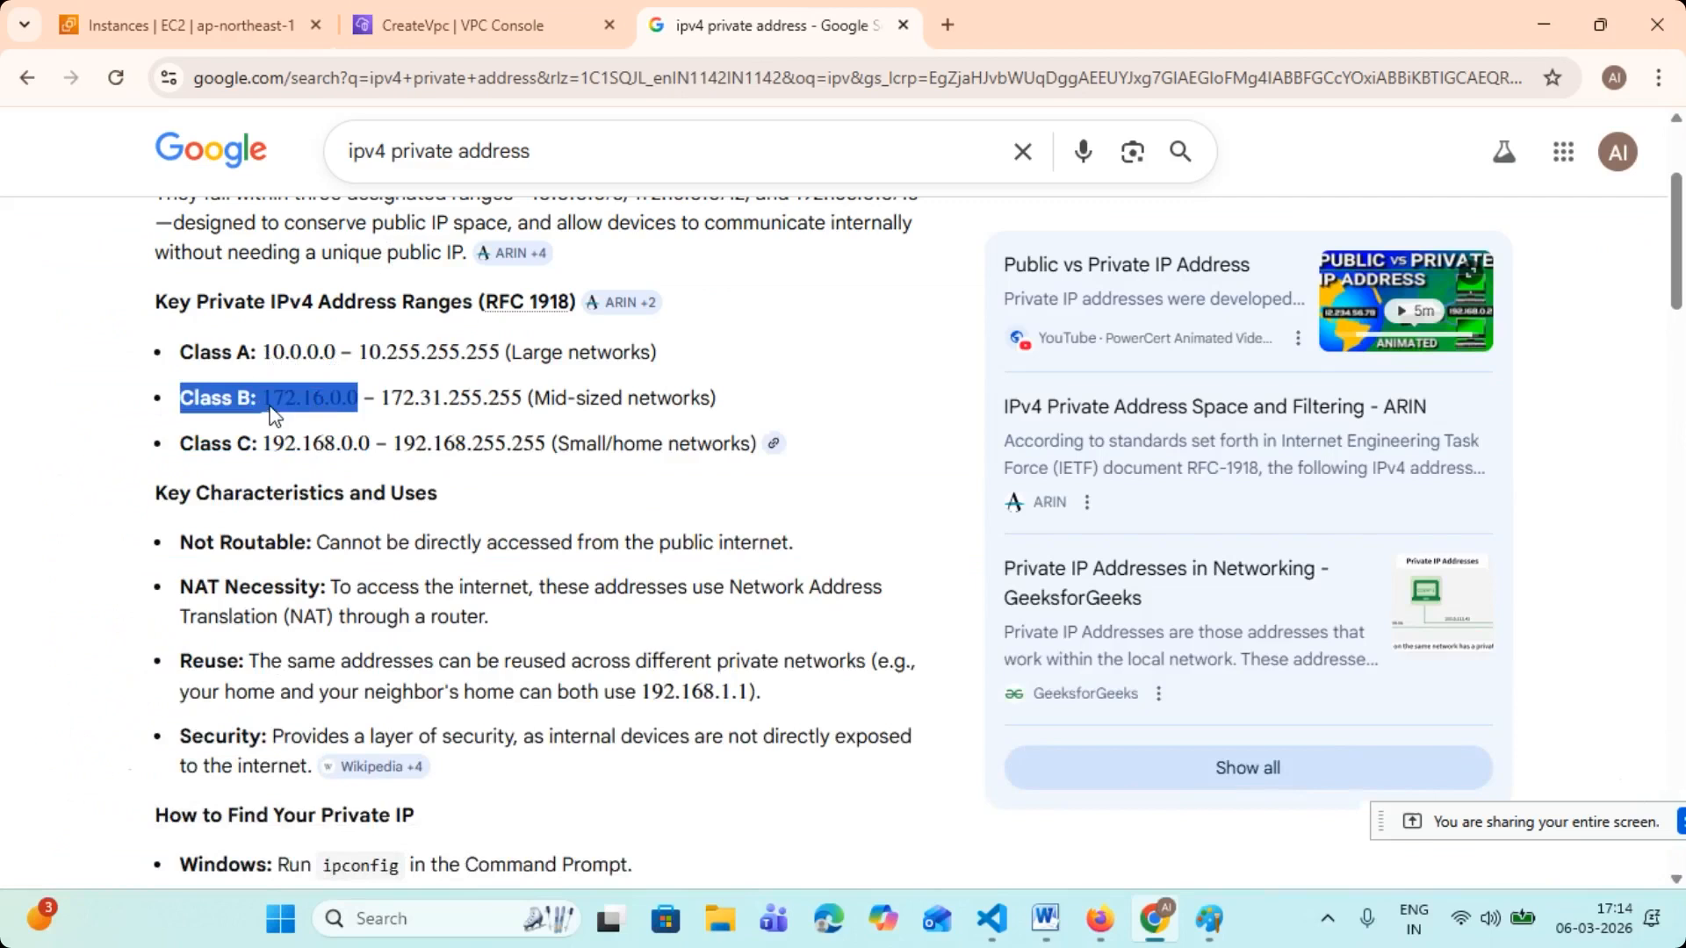
pyautogui.moveTo(185, 352); pyautogui.dragTo(335, 352)
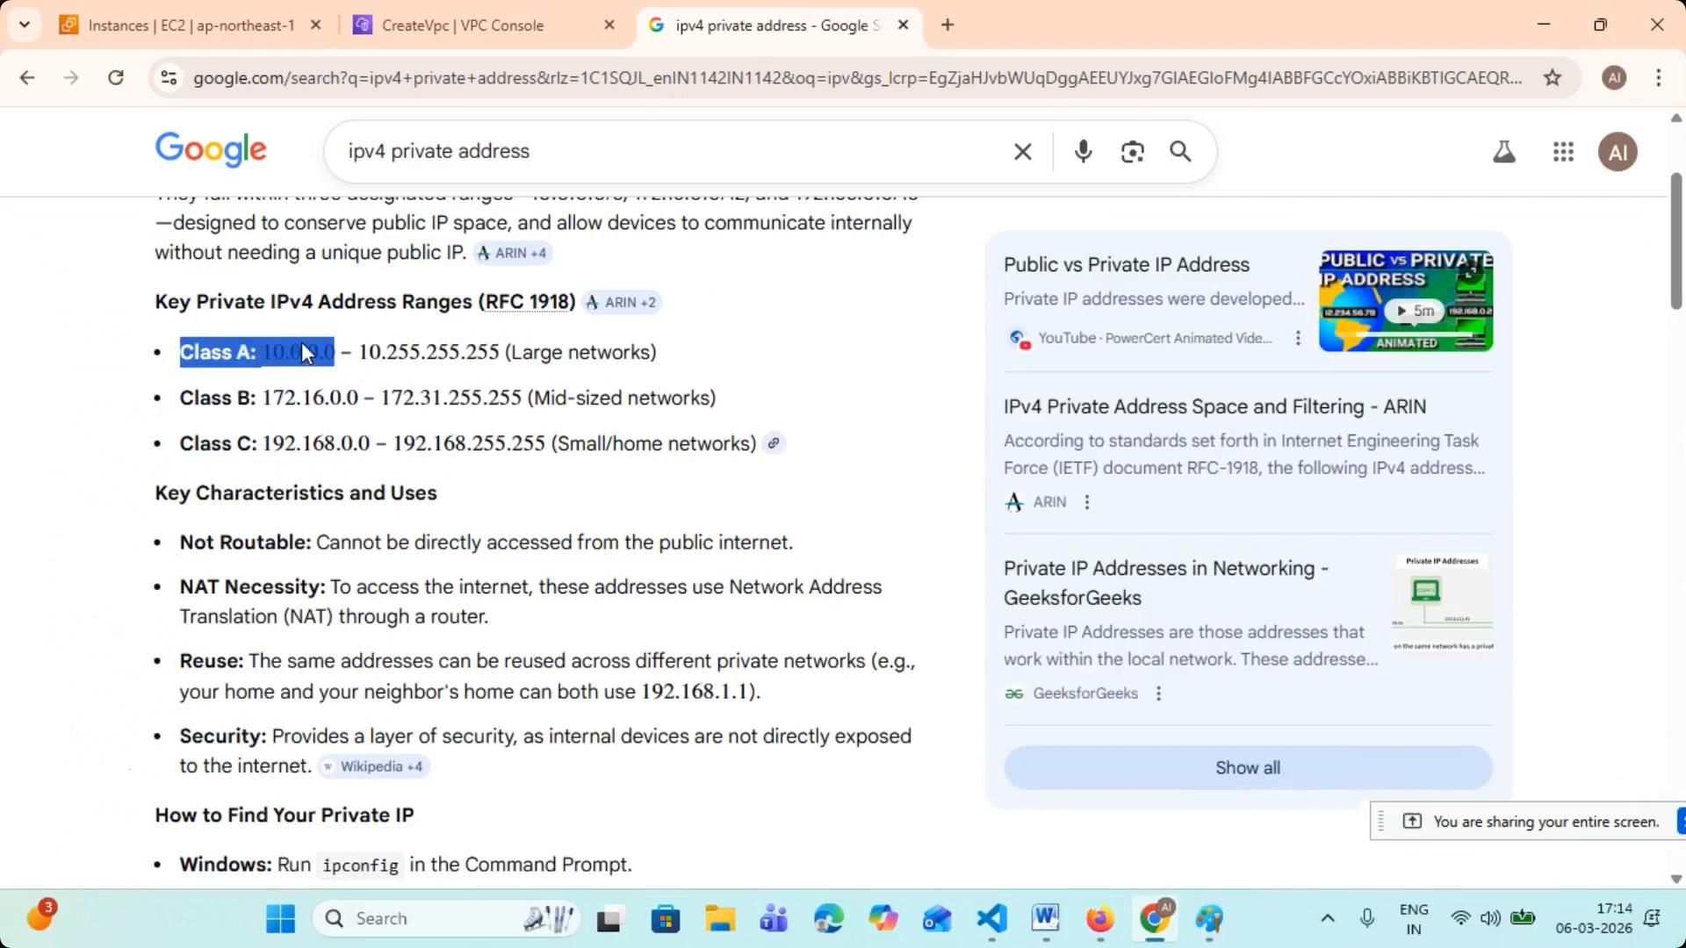
pyautogui.moveTo(182, 442); pyautogui.dragTo(370, 444)
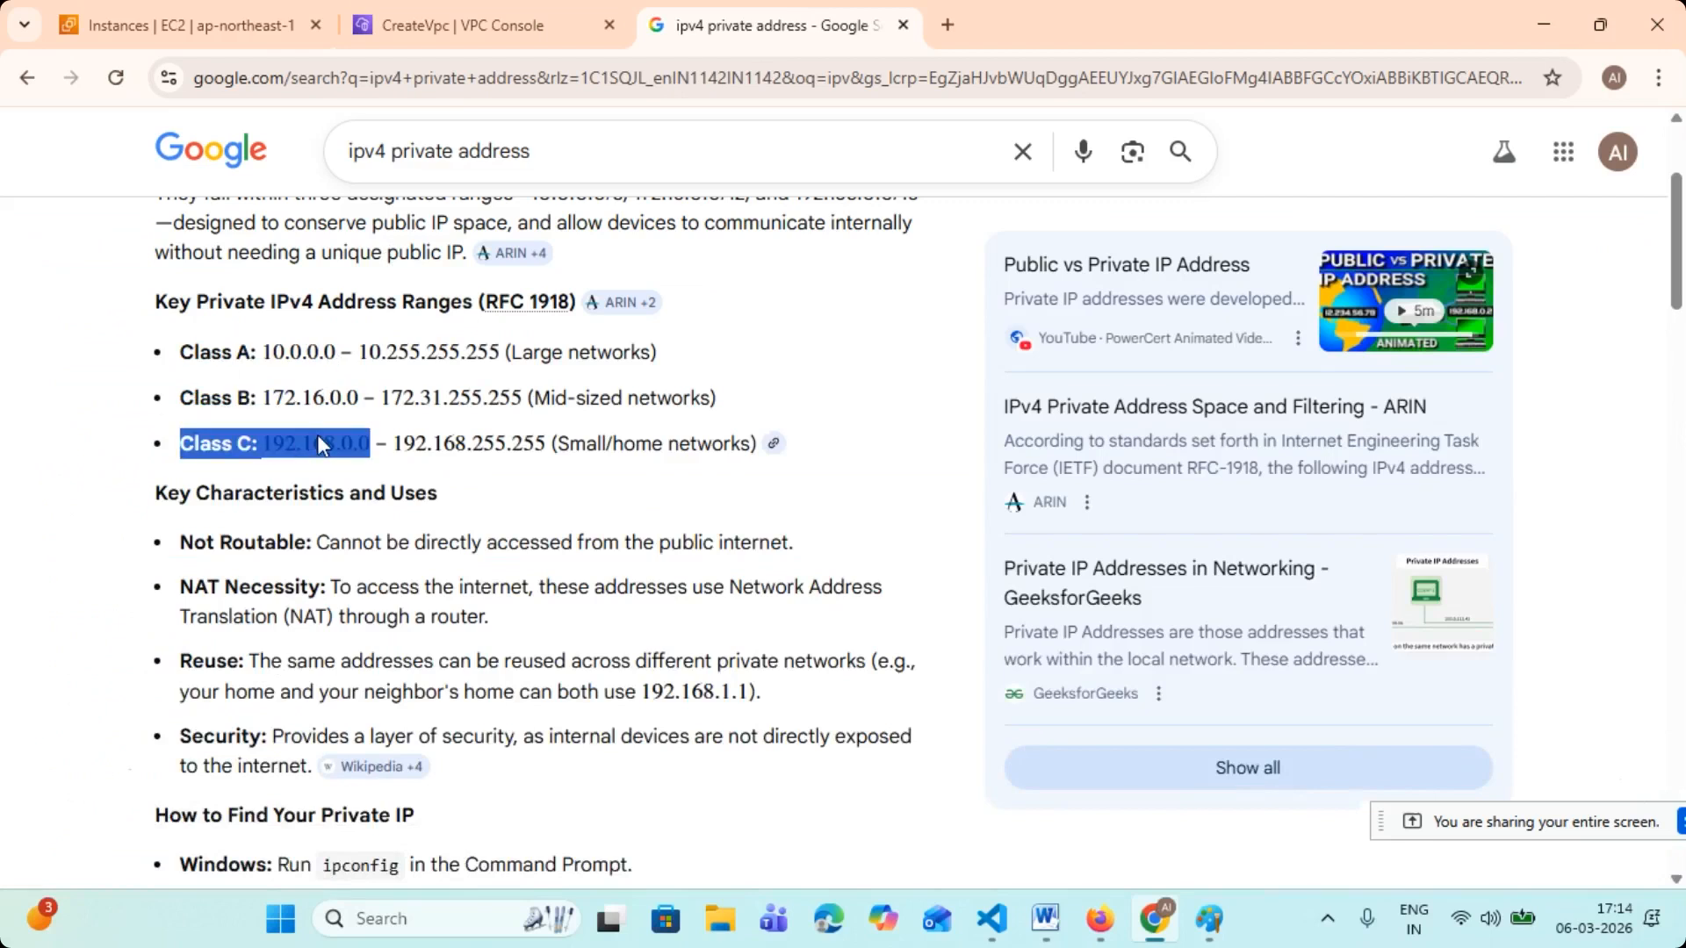
pyautogui.click(452, 26)
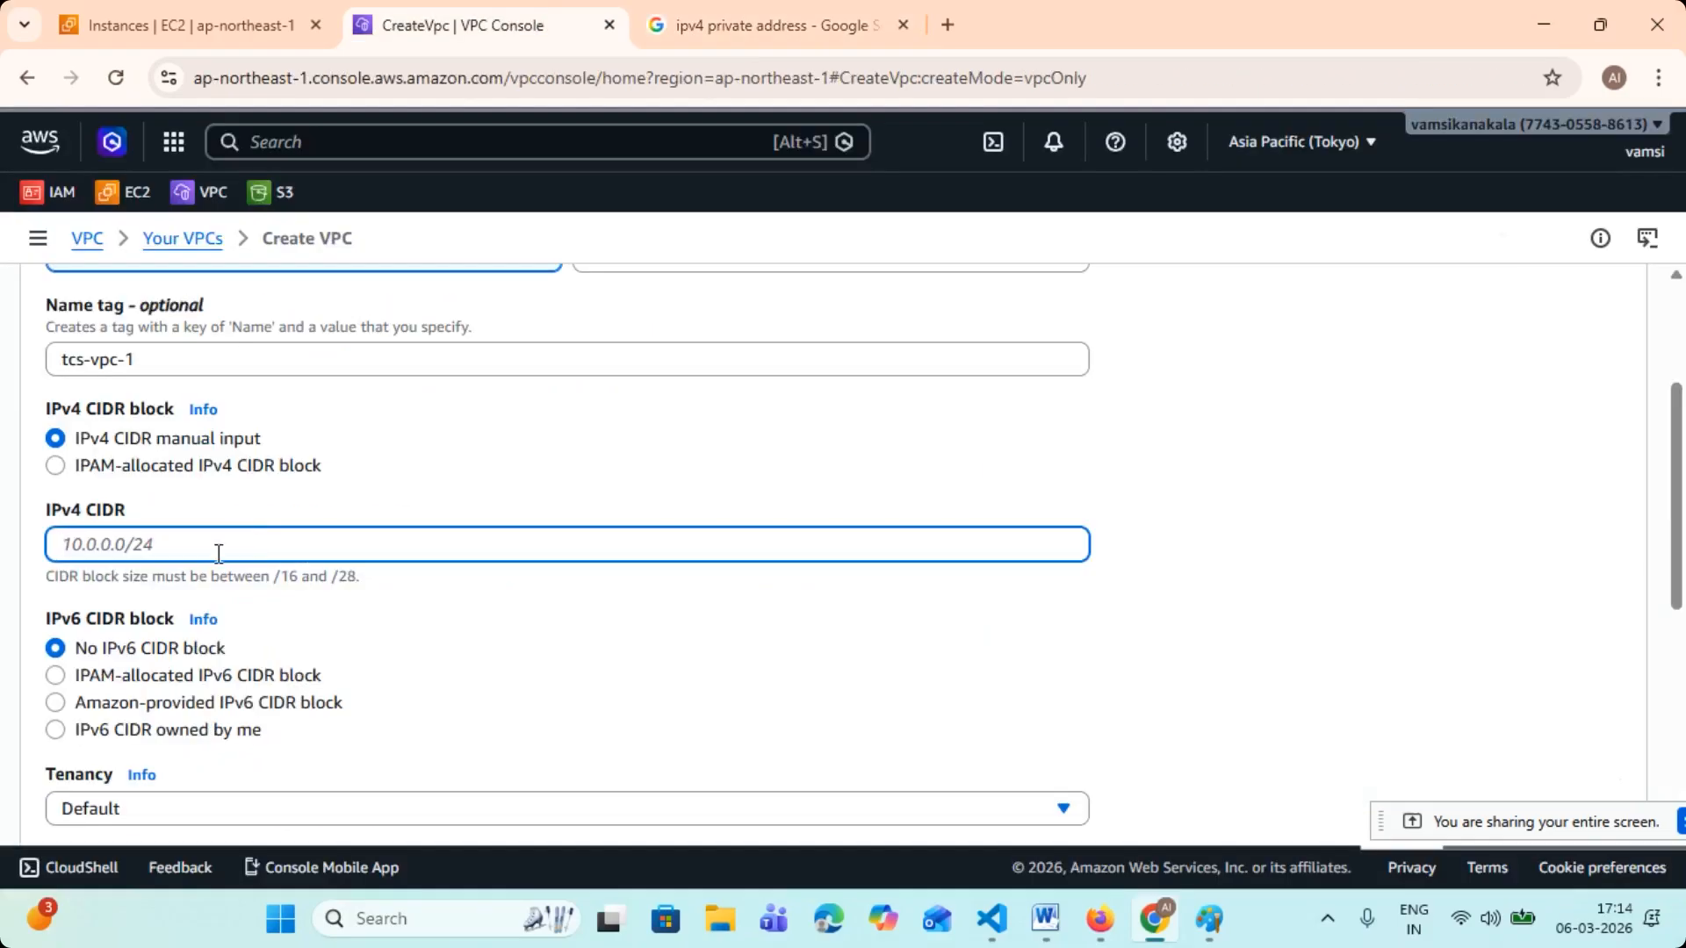
# - Set the new VPC's IPv4 CIDR to 192.168.0.0/16, checking it against the allowed block sizes
pyautogui.write('1')
pyautogui.write('16')
pyautogui.moveTo(282, 576); pyautogui.dragTo(367, 579)
pyautogui.click(274, 545)
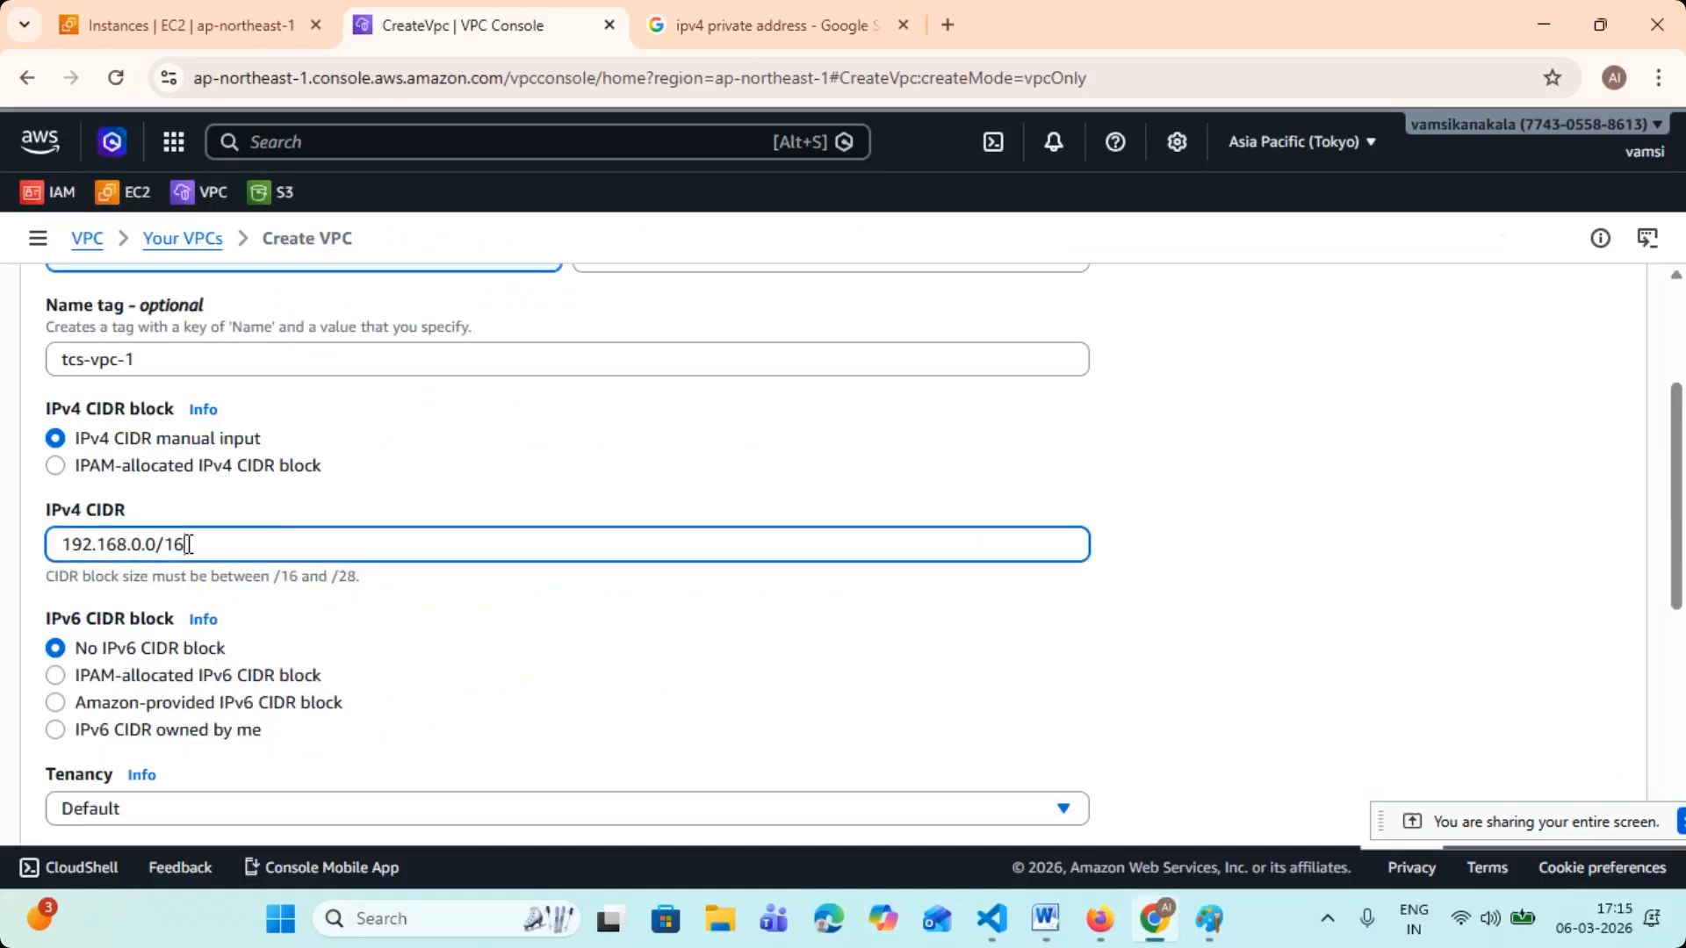
pyautogui.moveTo(188, 544); pyautogui.dragTo(53, 544)
# - Create the VPC with the remaining settings at their defaults and open the list of VPCs
pyautogui.scroll(-3, 591, 571)
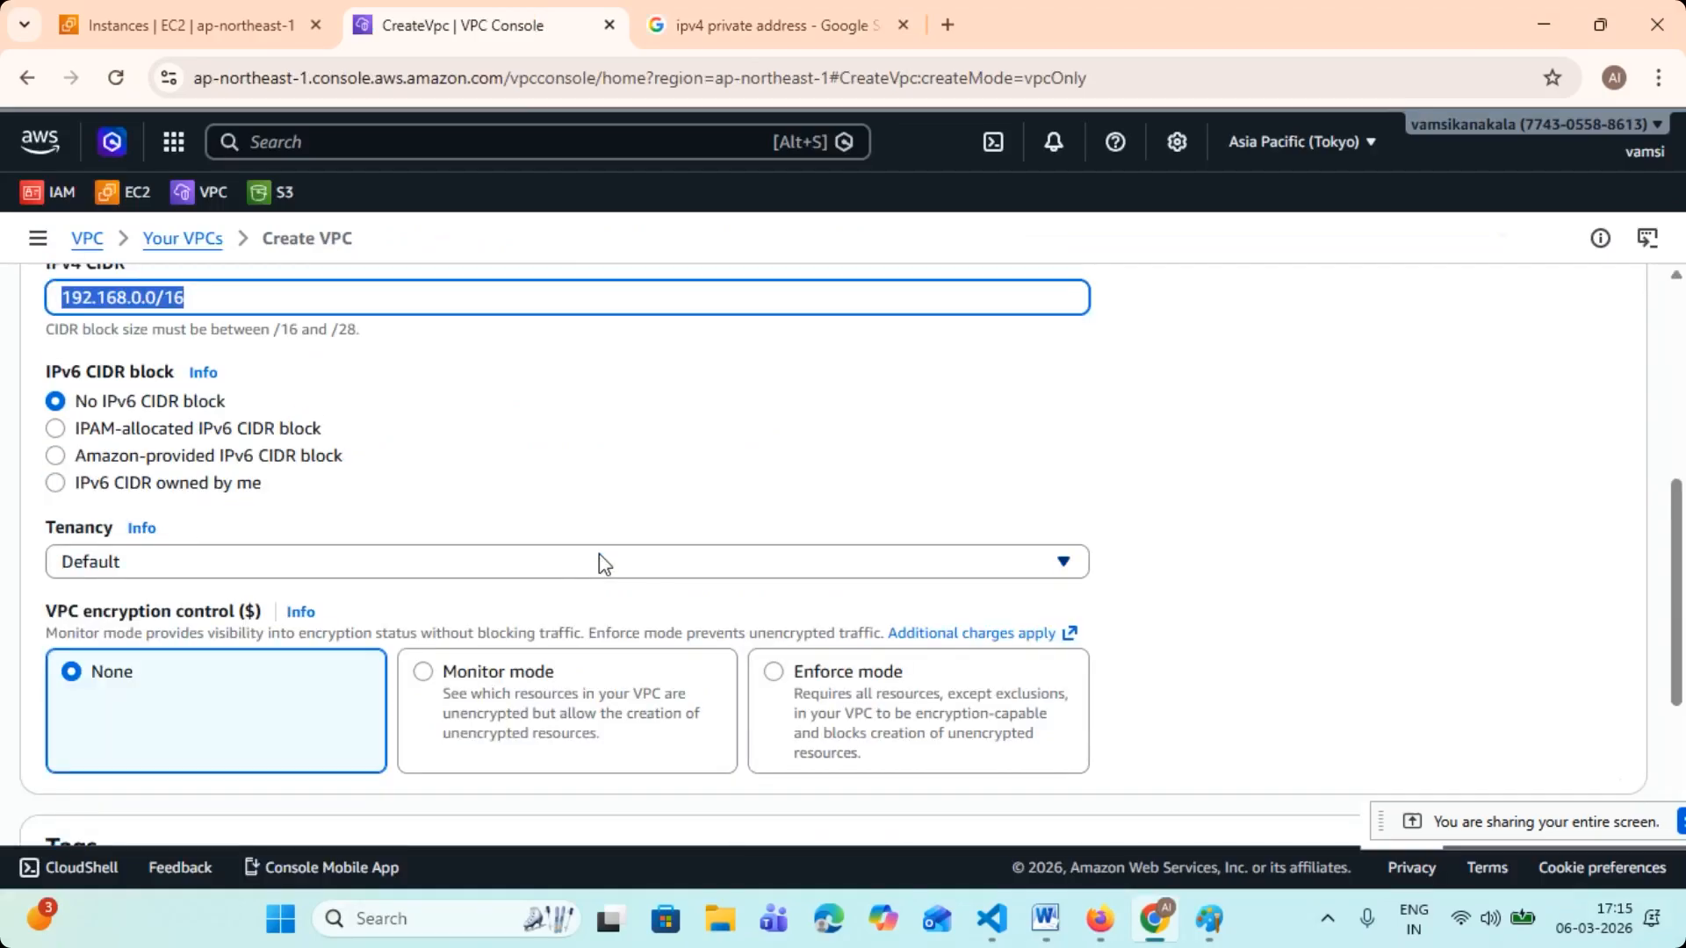
pyautogui.scroll(-3, 1417, 562)
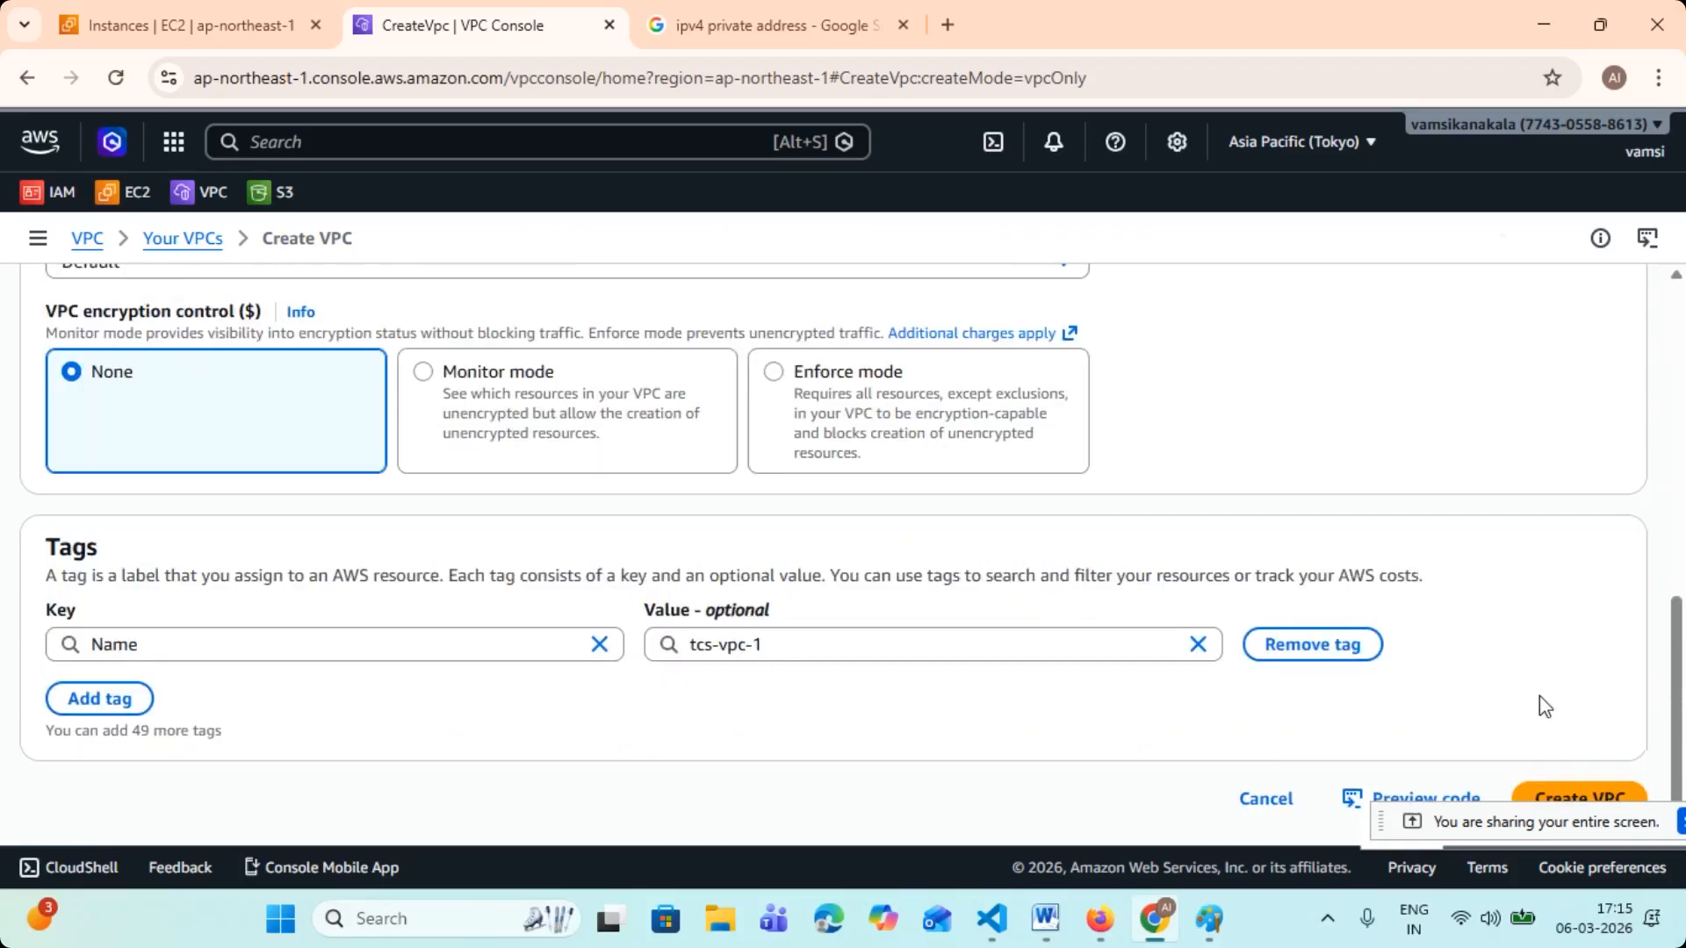
pyautogui.click(1547, 800)
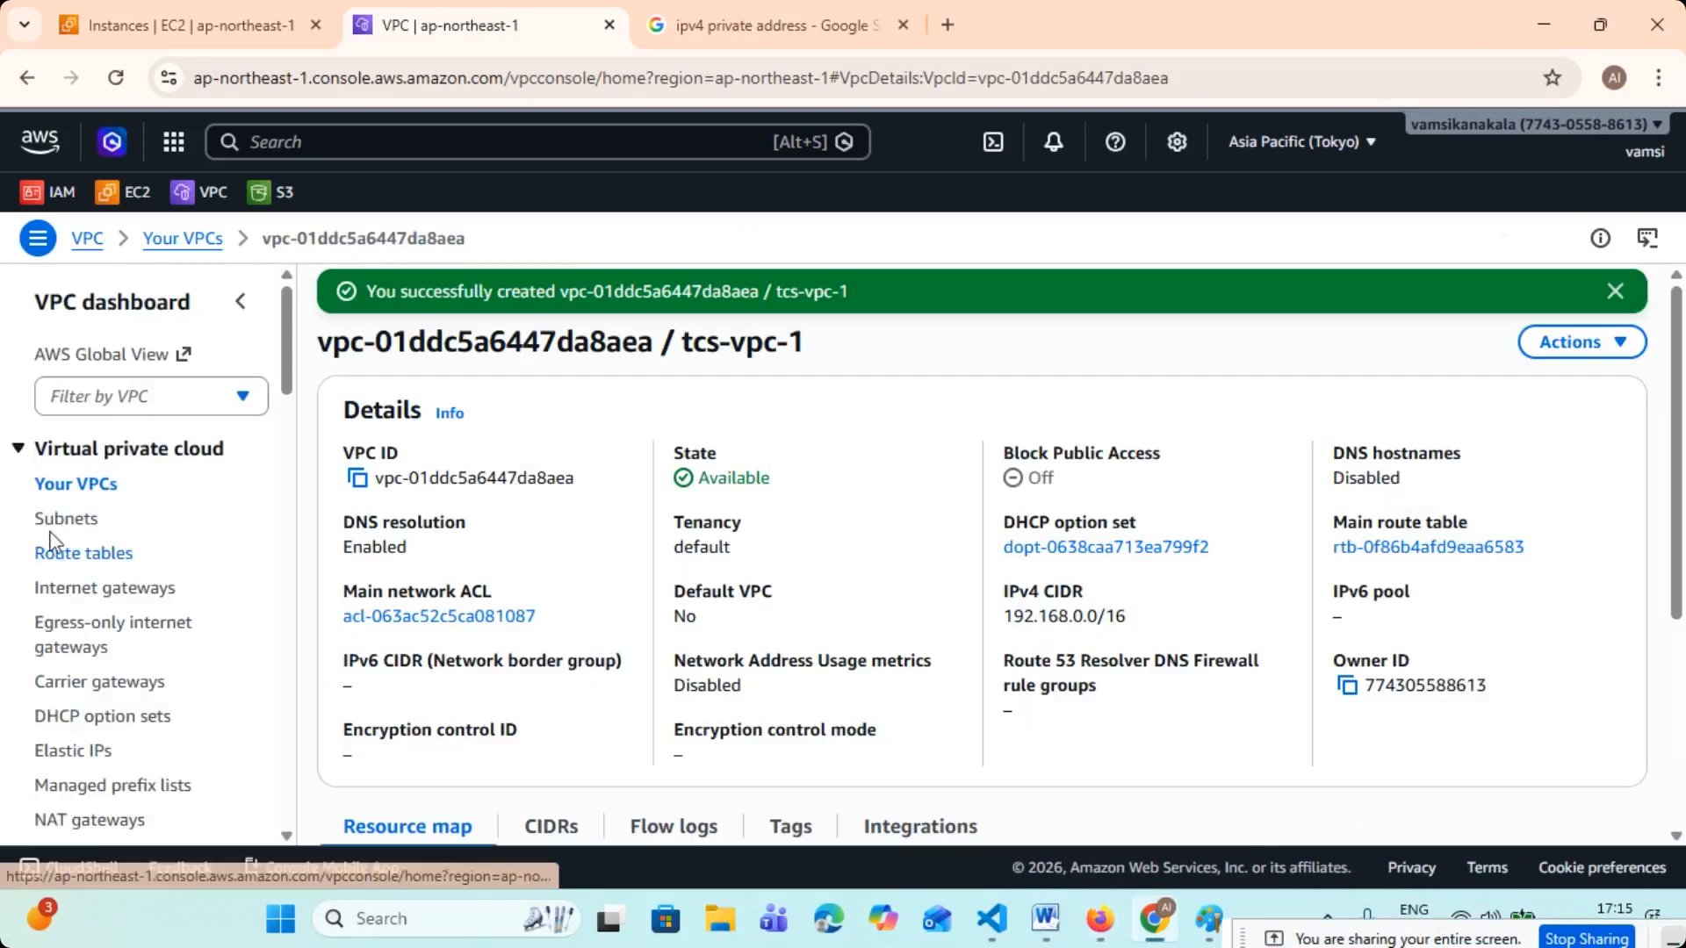
pyautogui.click(76, 484)
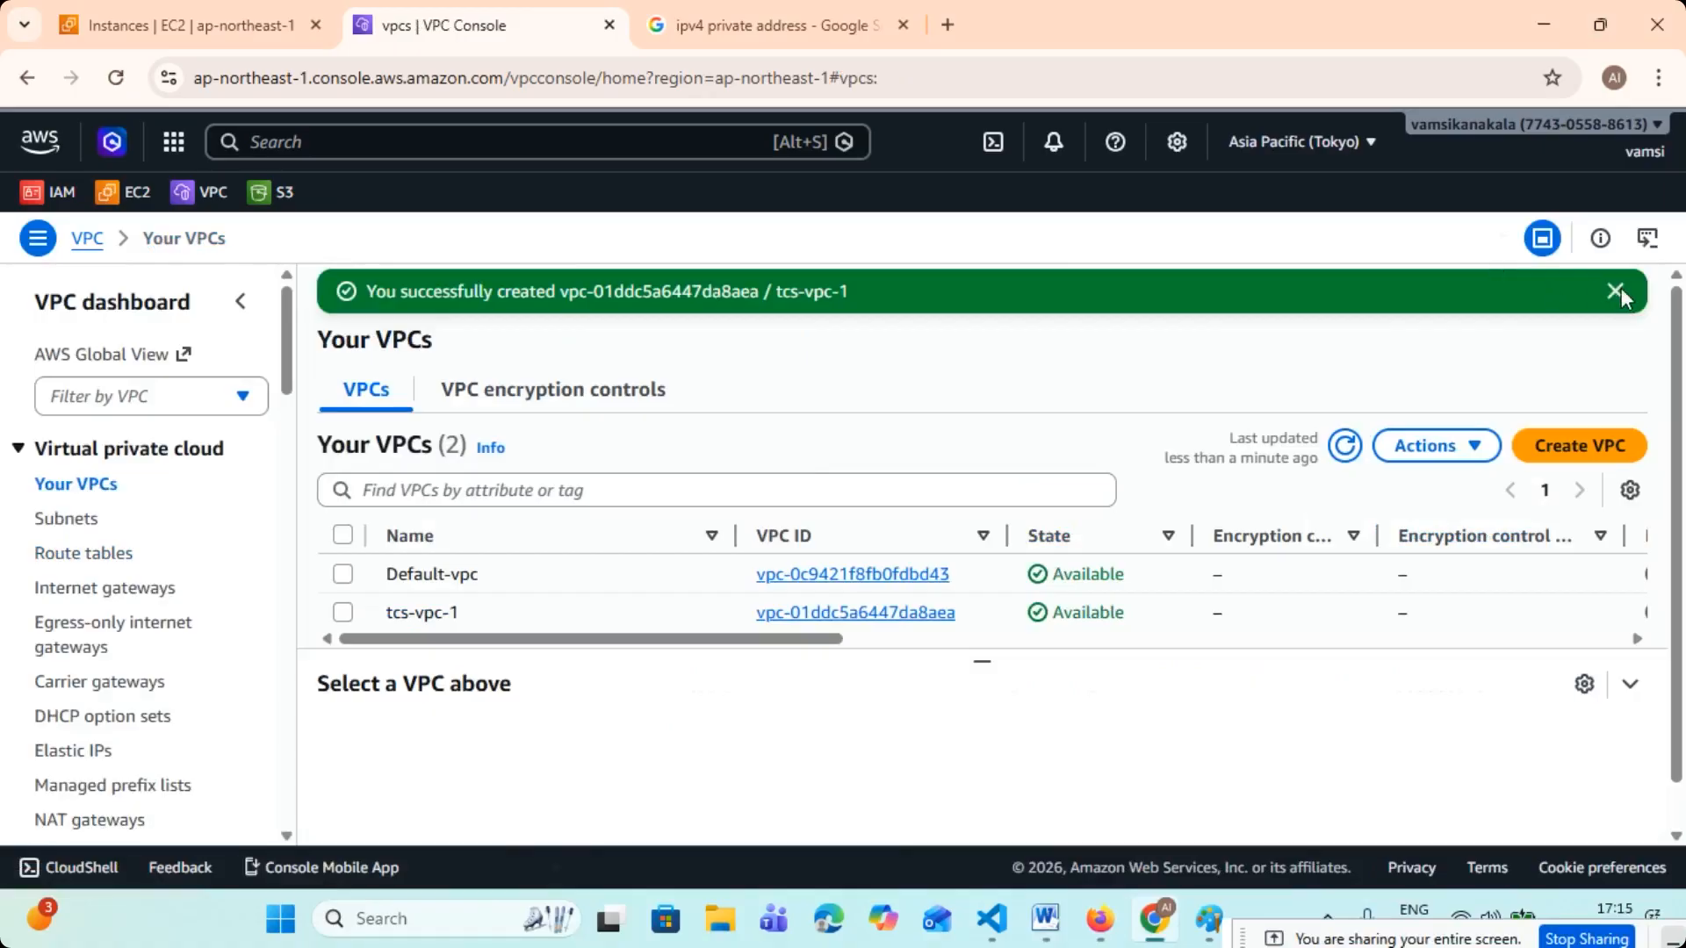
# - Dismiss the creation notice, refresh the VPC list and compare the IPv4 CIDRs of tcs-vpc-1 and Default-vpc
pyautogui.click(1617, 291)
pyautogui.click(1364, 407)
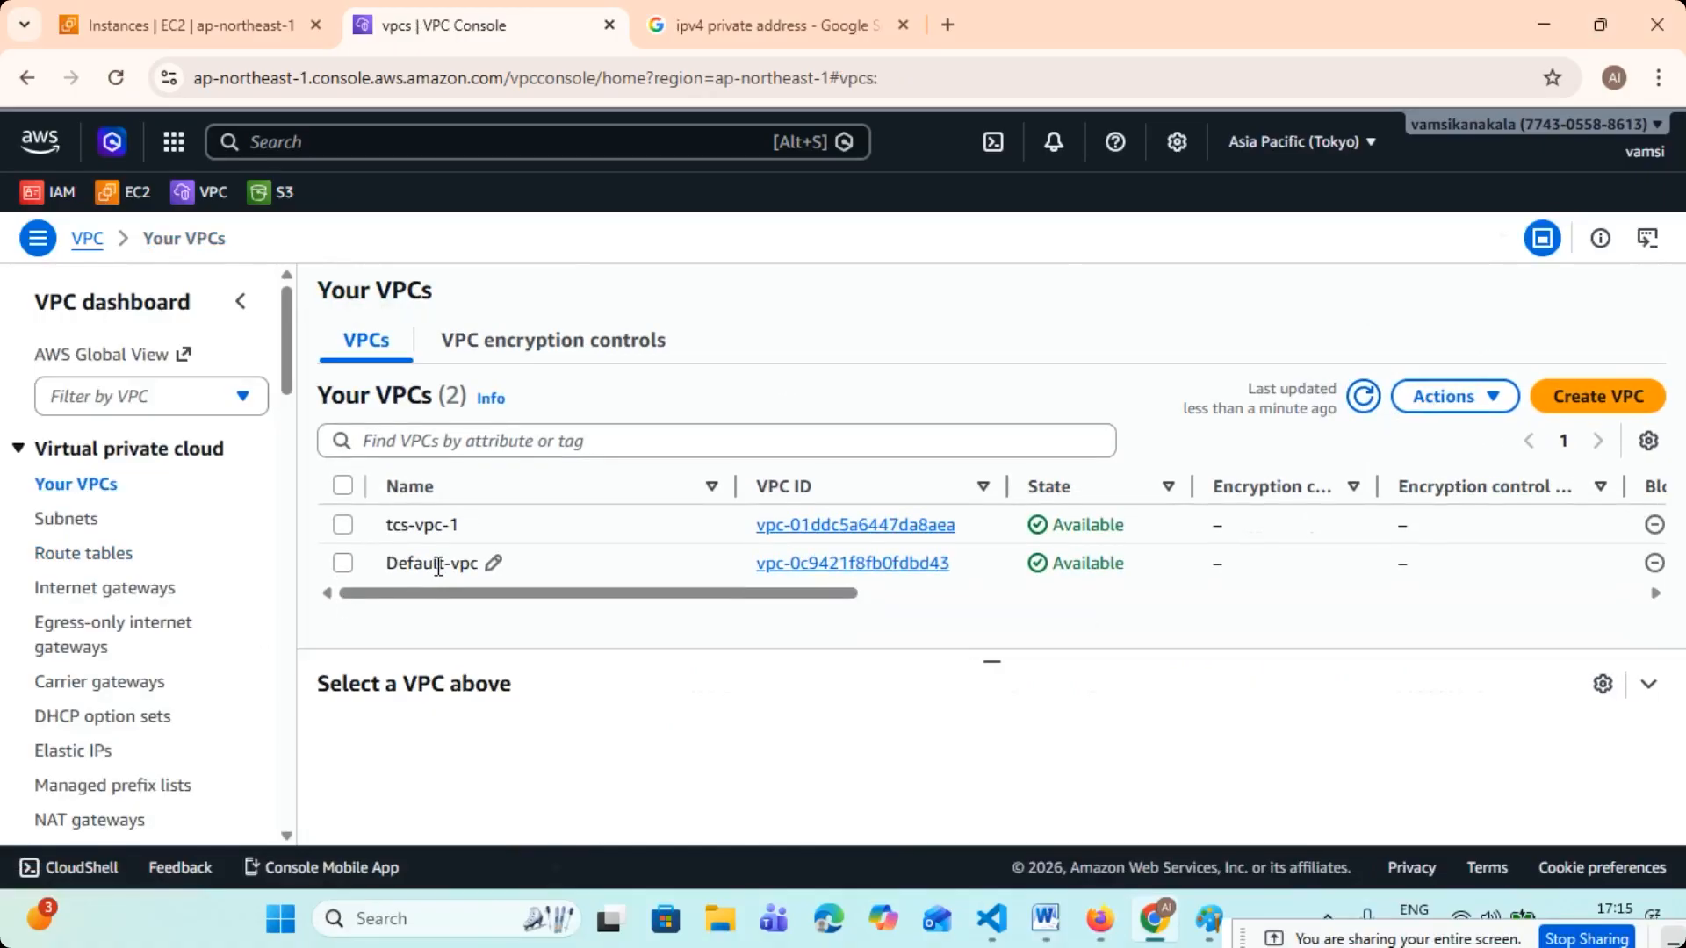
pyautogui.moveTo(387, 524); pyautogui.dragTo(457, 531)
pyautogui.moveTo(618, 603); pyautogui.dragTo(1091, 578)
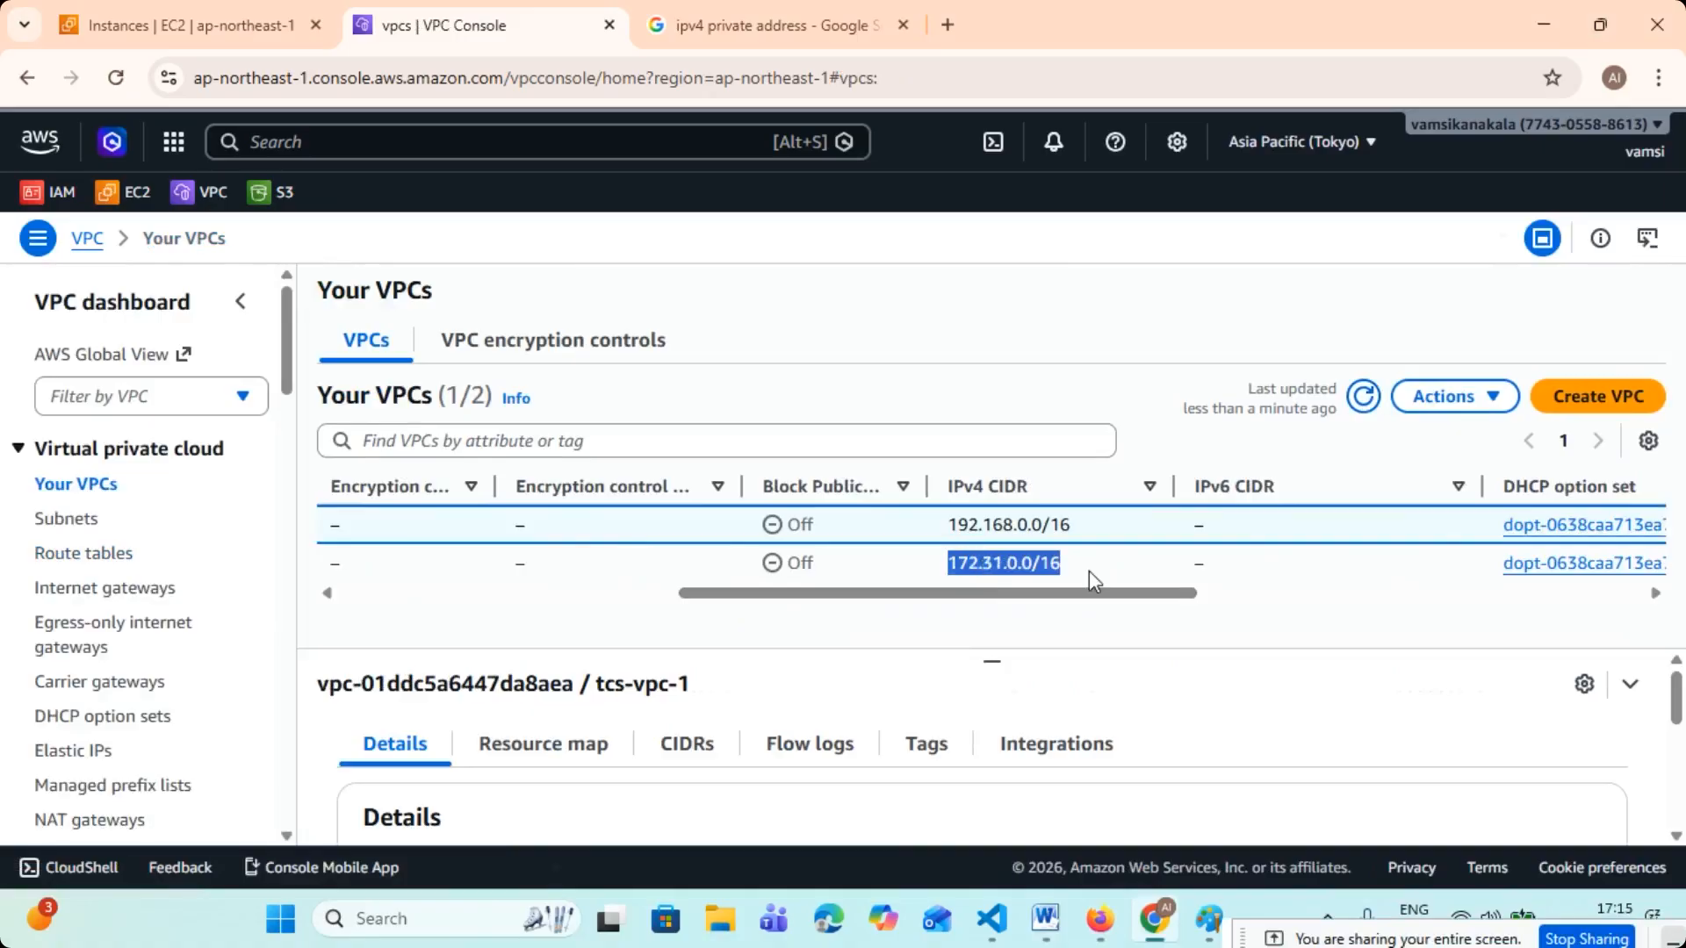
pyautogui.click(1089, 571)
pyautogui.moveTo(948, 524); pyautogui.dragTo(1079, 534)
pyautogui.moveTo(949, 563); pyautogui.dragTo(1065, 572)
pyautogui.moveTo(948, 524); pyautogui.dragTo(1086, 527)
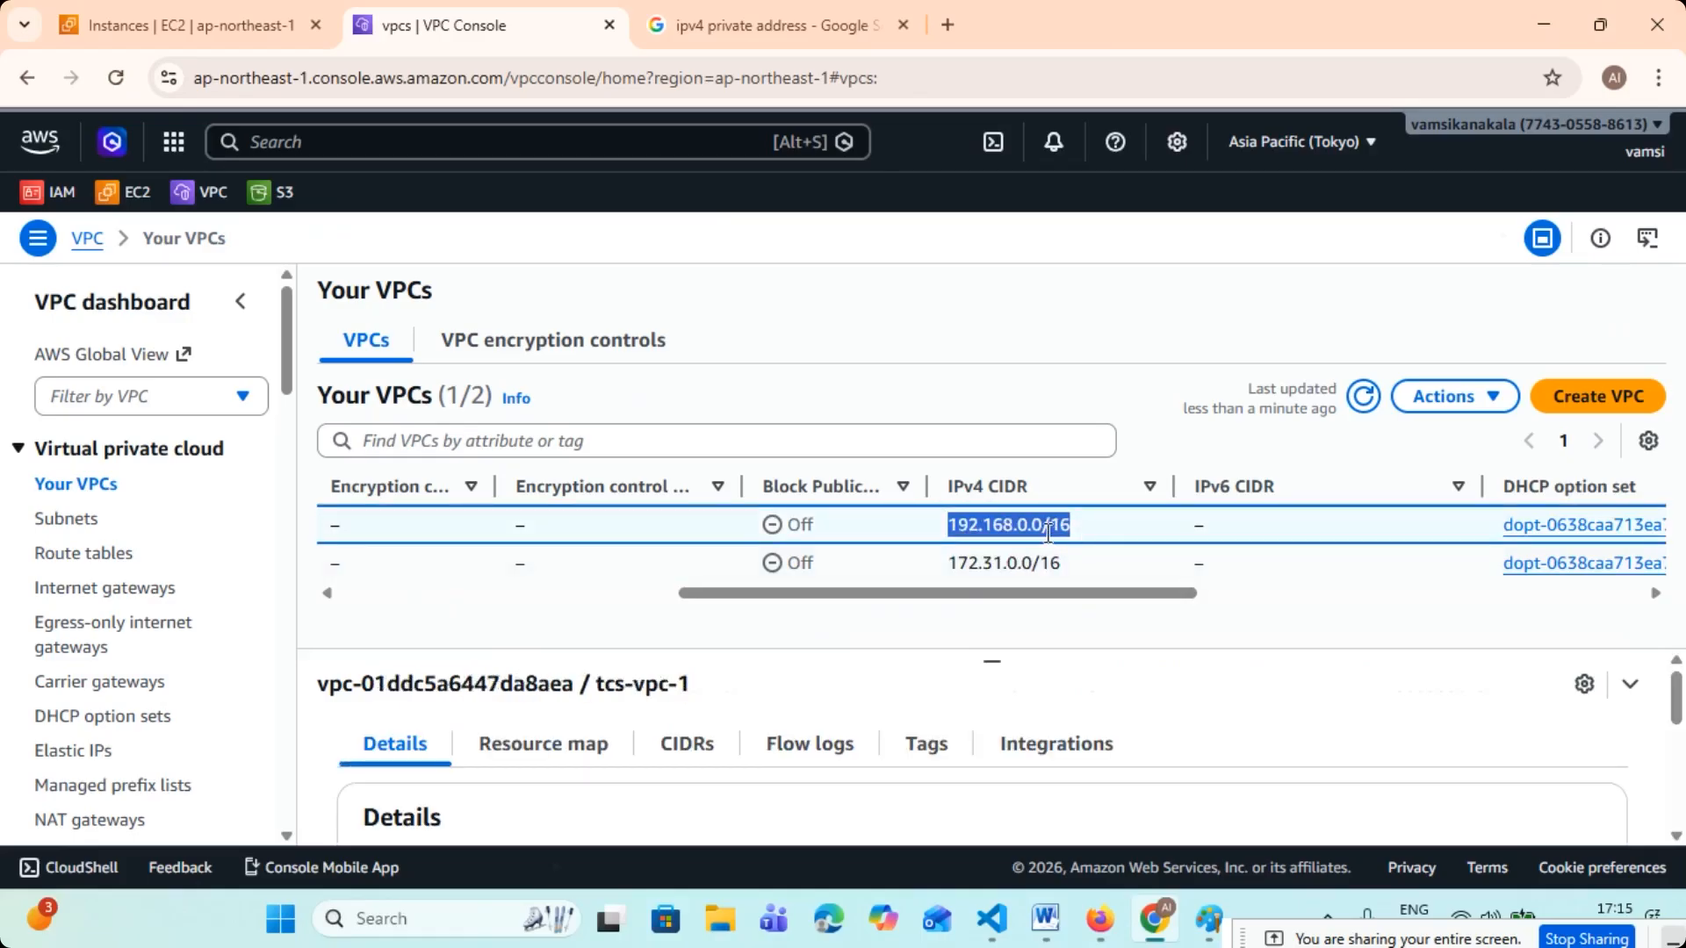
pyautogui.moveTo(1053, 592); pyautogui.dragTo(297, 595)
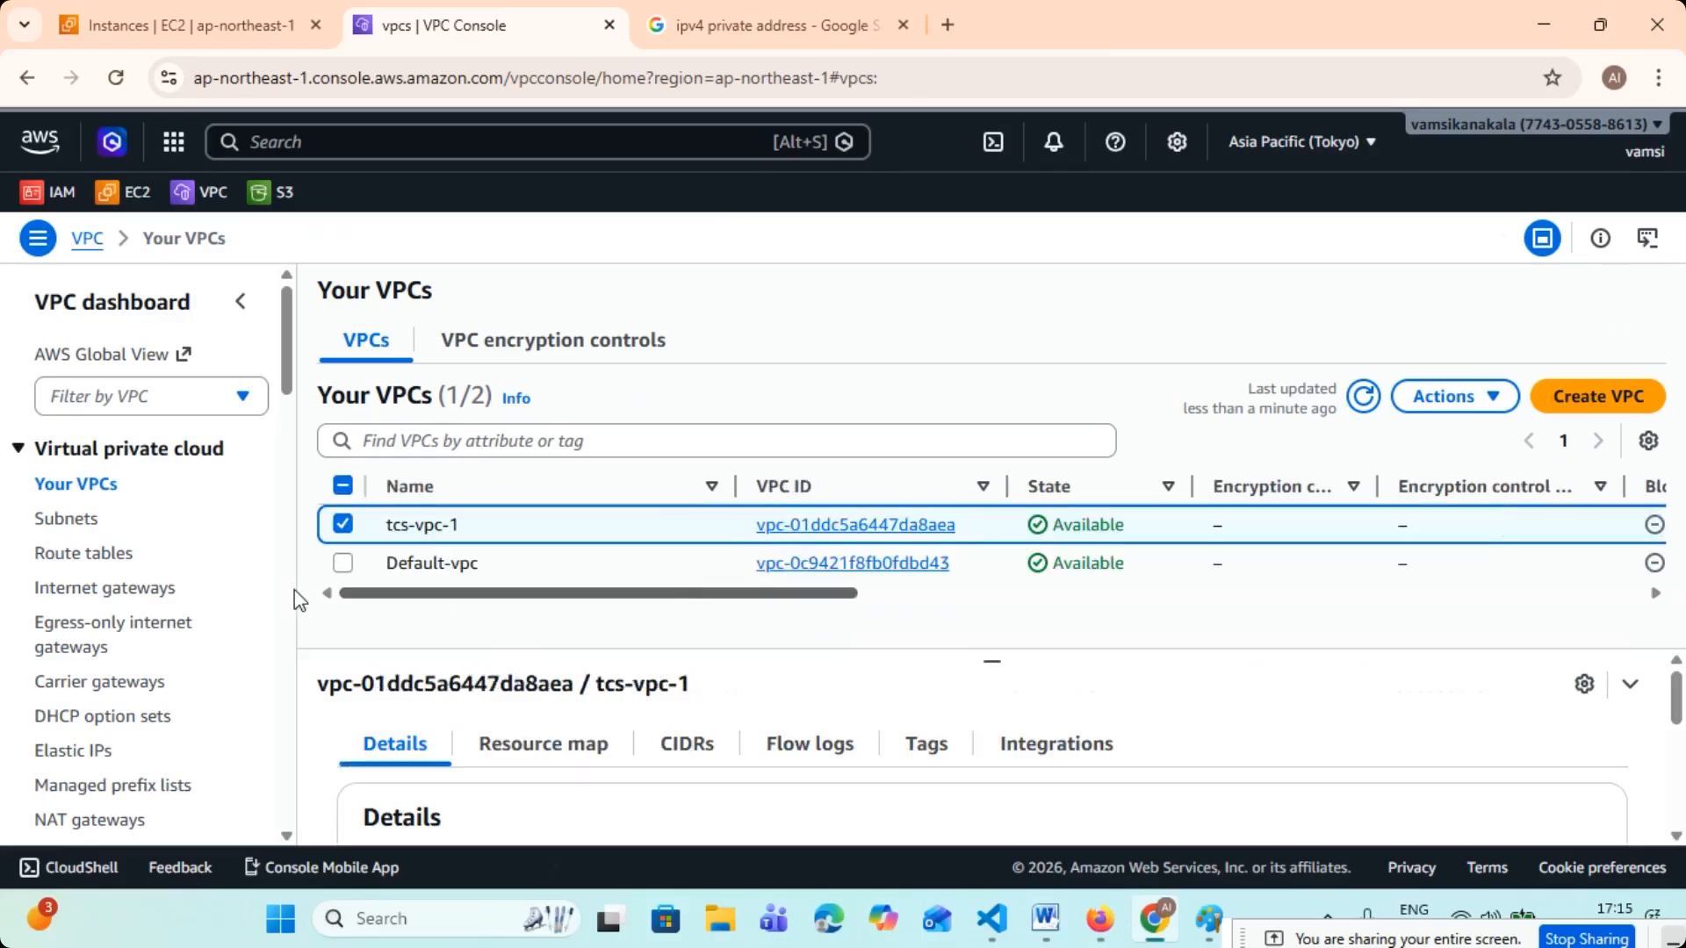
pyautogui.click(342, 525)
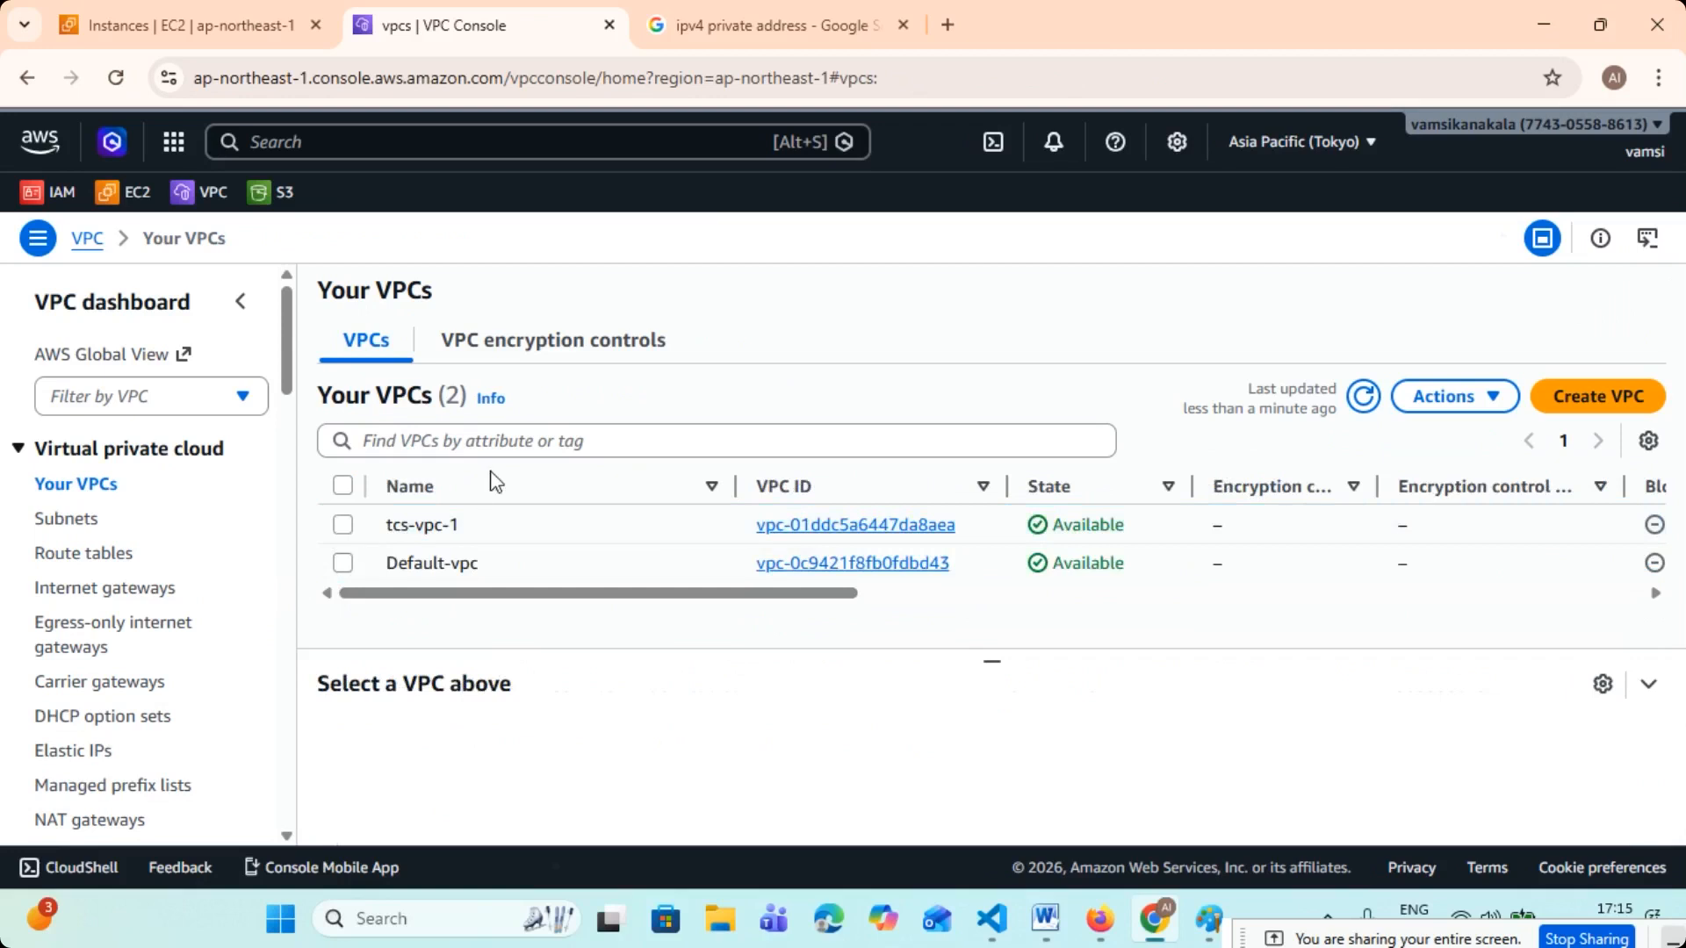
# - Open the subnets list, examine the Availability Zone of each default subnet and refresh the list
pyautogui.click(65, 521)
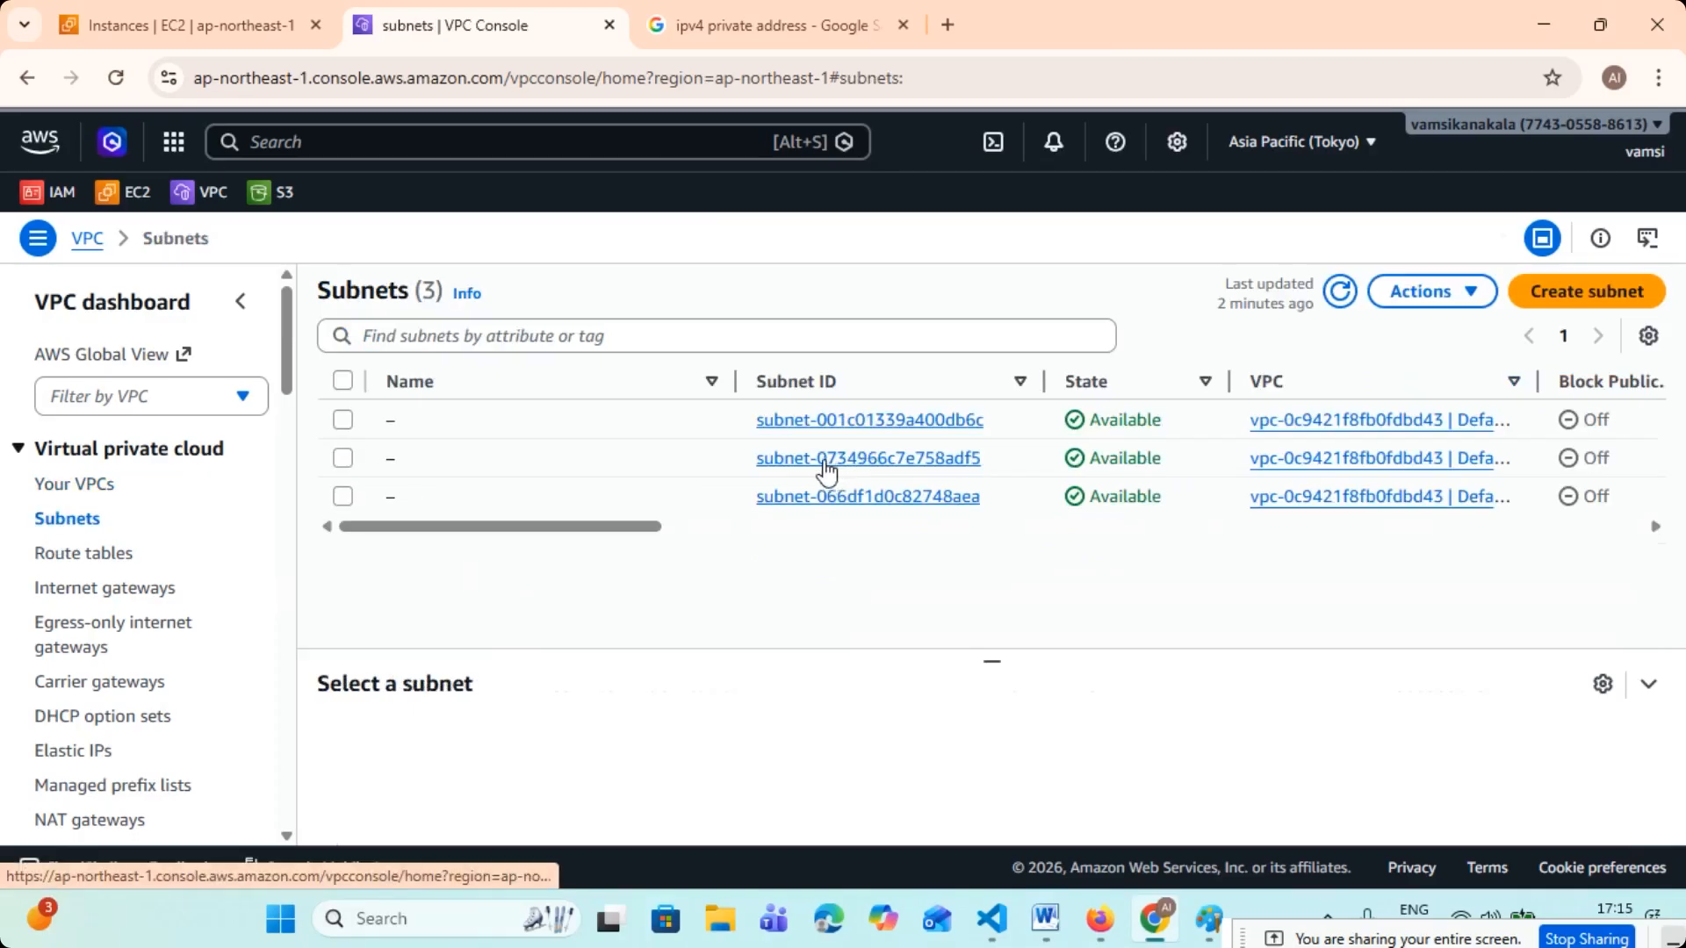
pyautogui.moveTo(624, 528); pyautogui.dragTo(1125, 572)
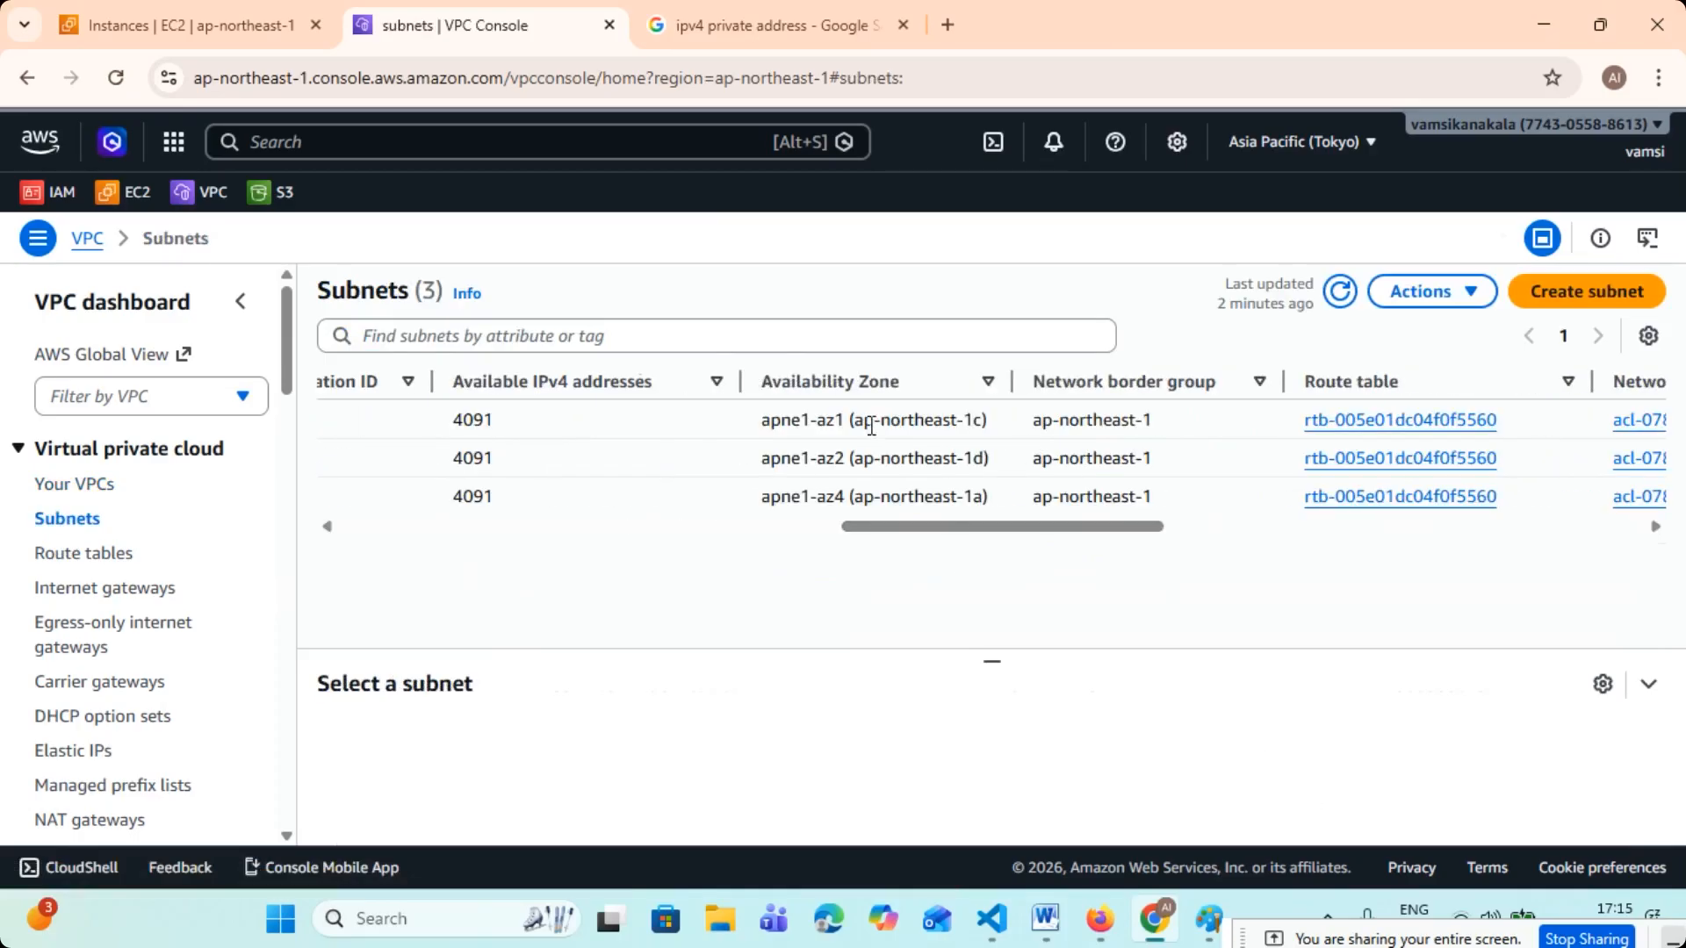
pyautogui.moveTo(862, 422); pyautogui.dragTo(983, 425)
pyautogui.moveTo(924, 496); pyautogui.dragTo(975, 494)
pyautogui.moveTo(853, 458); pyautogui.dragTo(976, 467)
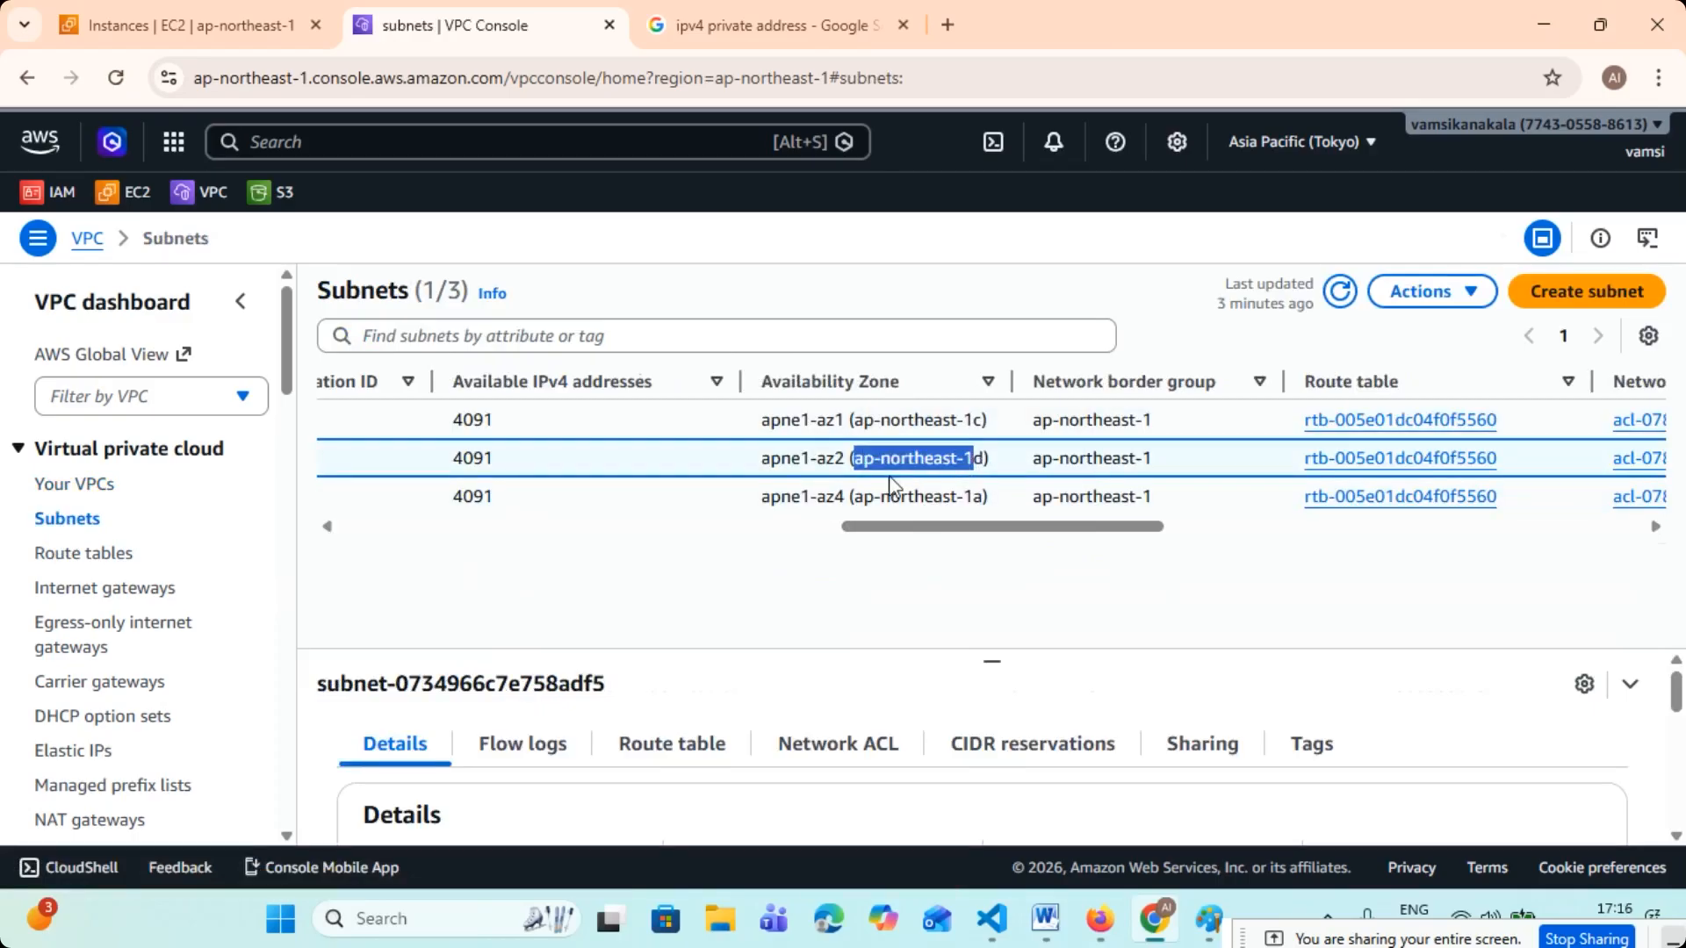
pyautogui.hscroll(-10, 993, 531)
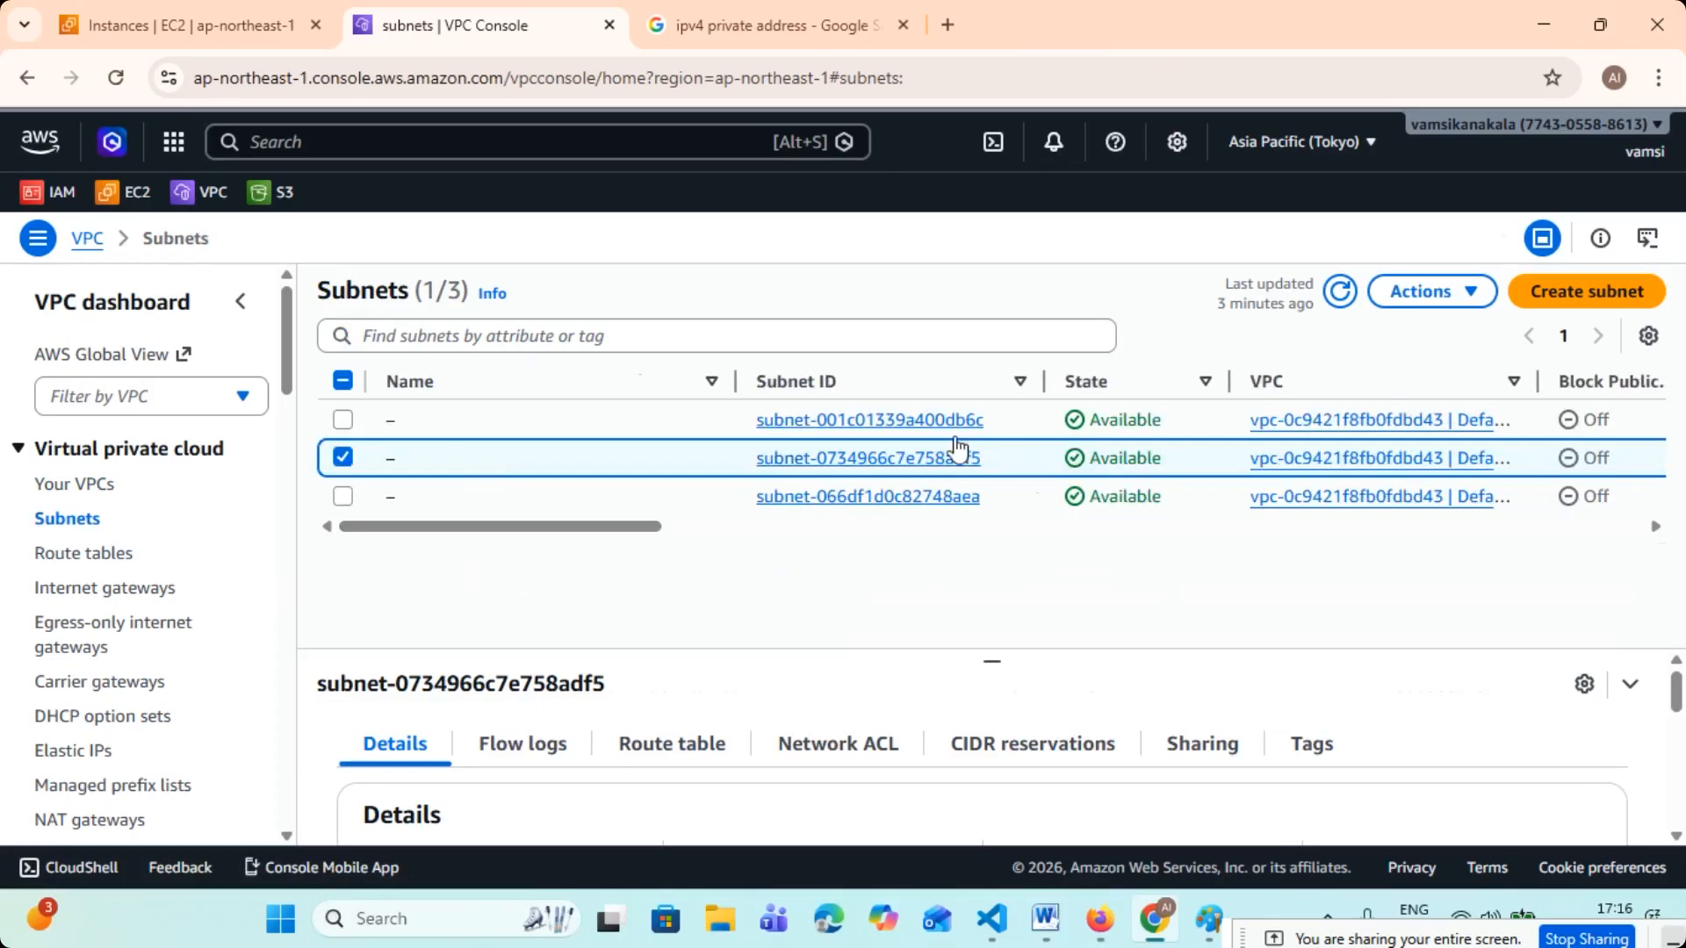
pyautogui.click(1340, 292)
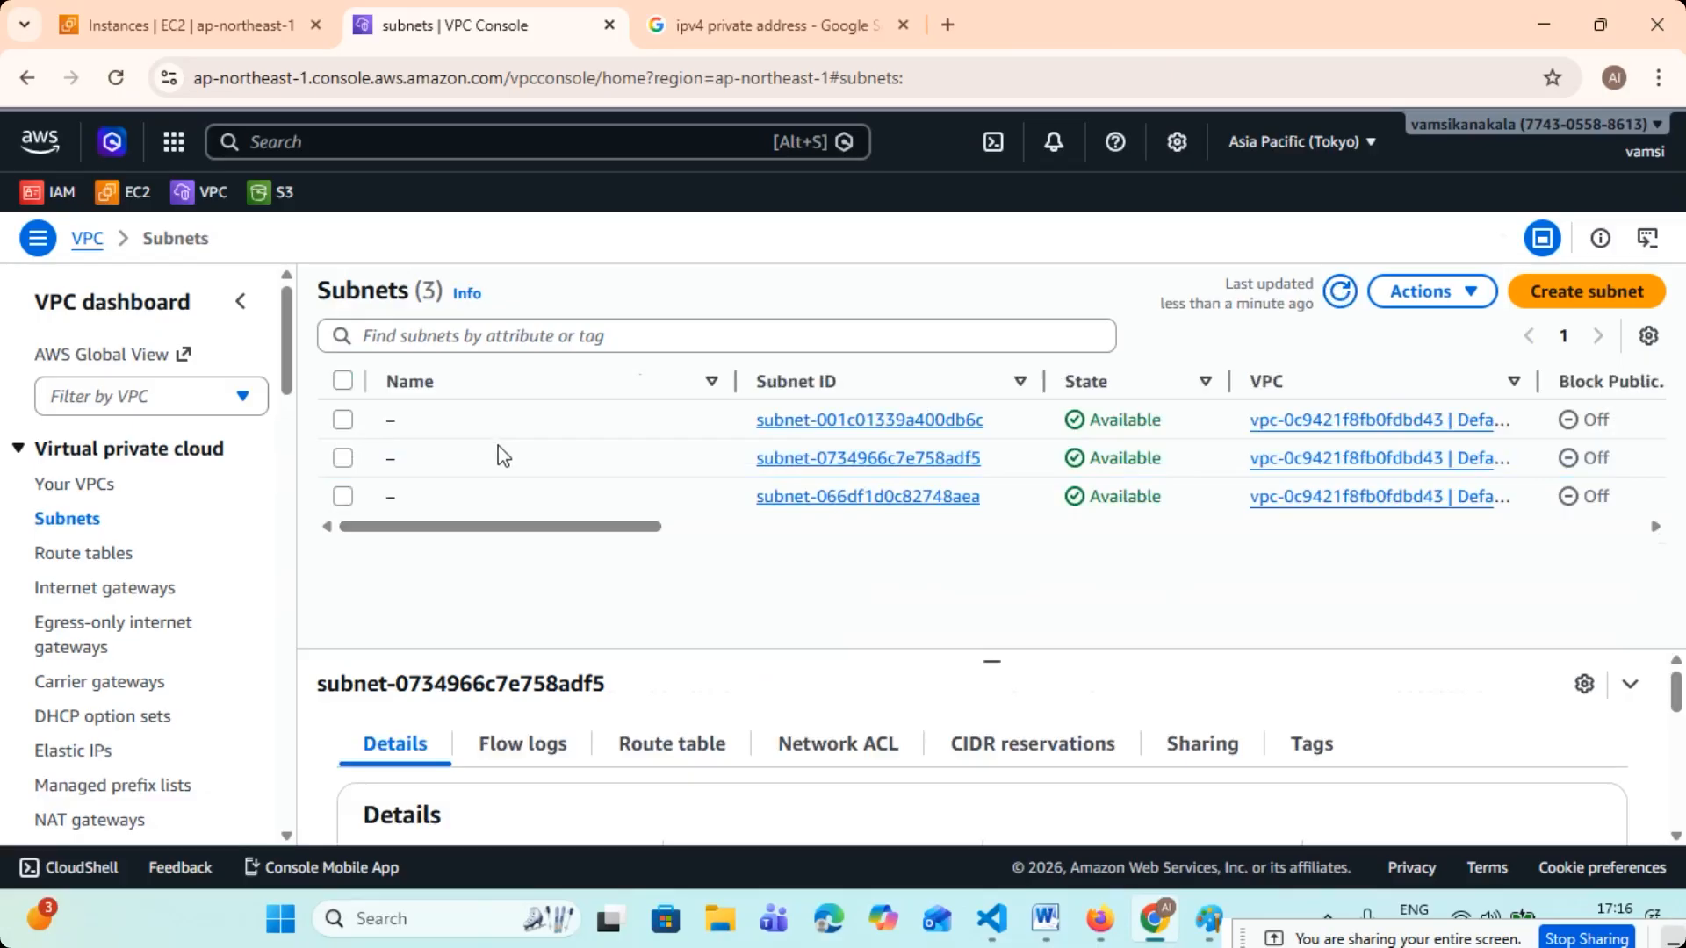
# - Start creating a subnet and choose tcs-vpc-1 as its VPC
pyautogui.click(1614, 296)
pyautogui.click(320, 466)
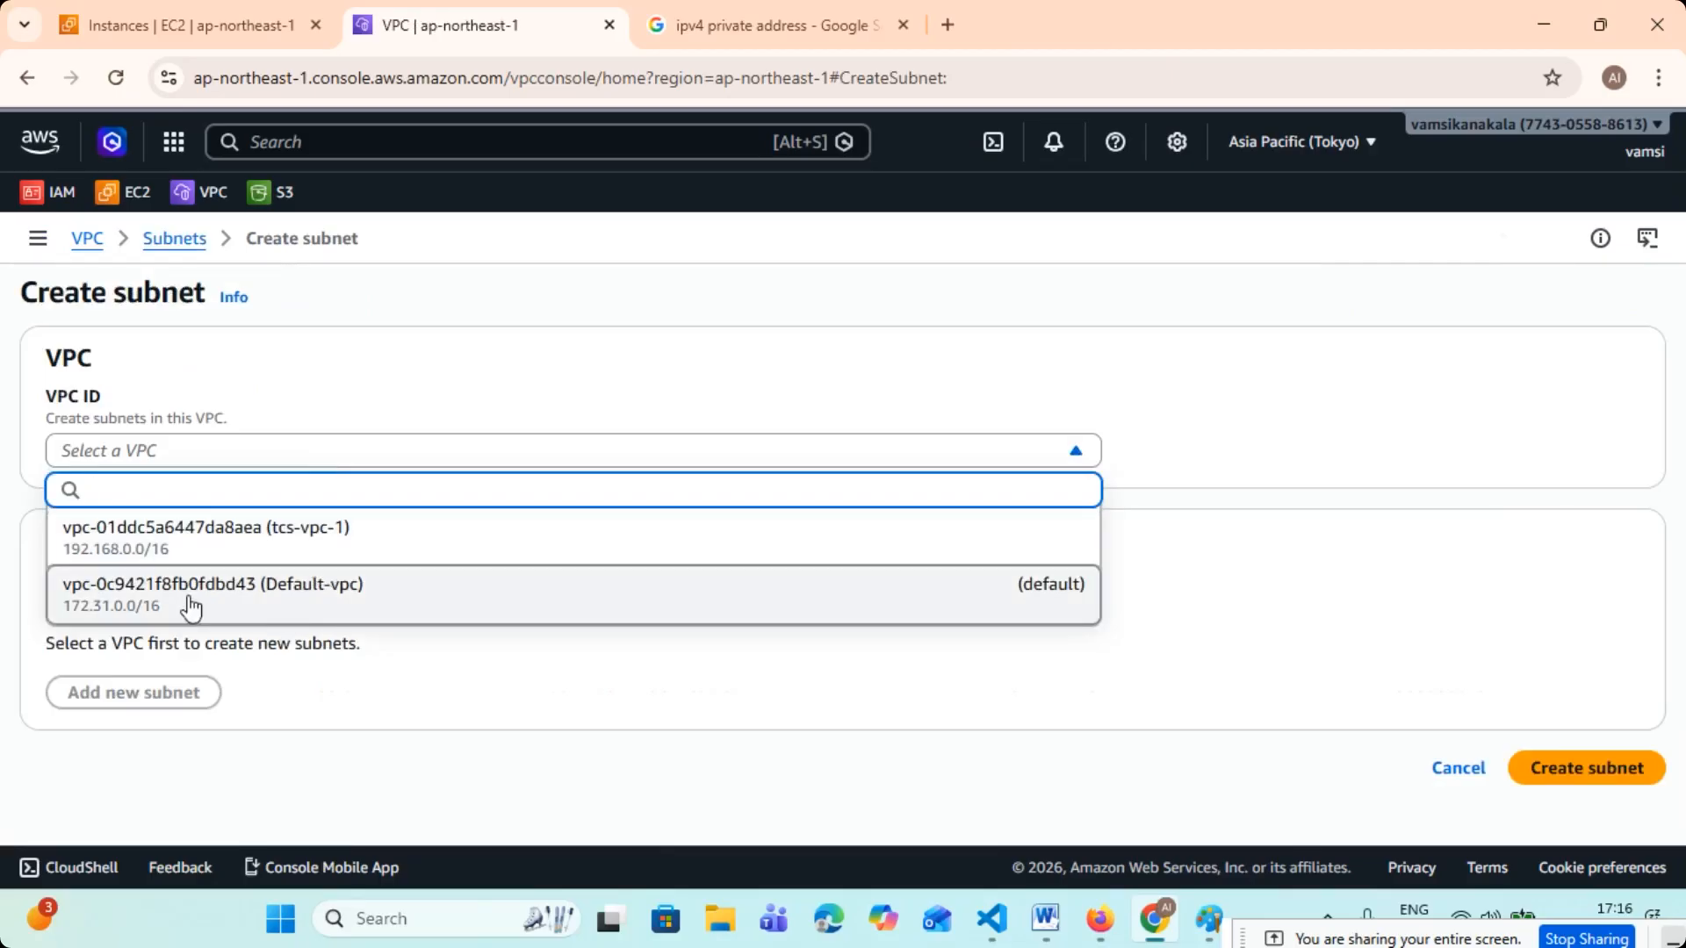
pyautogui.click(261, 549)
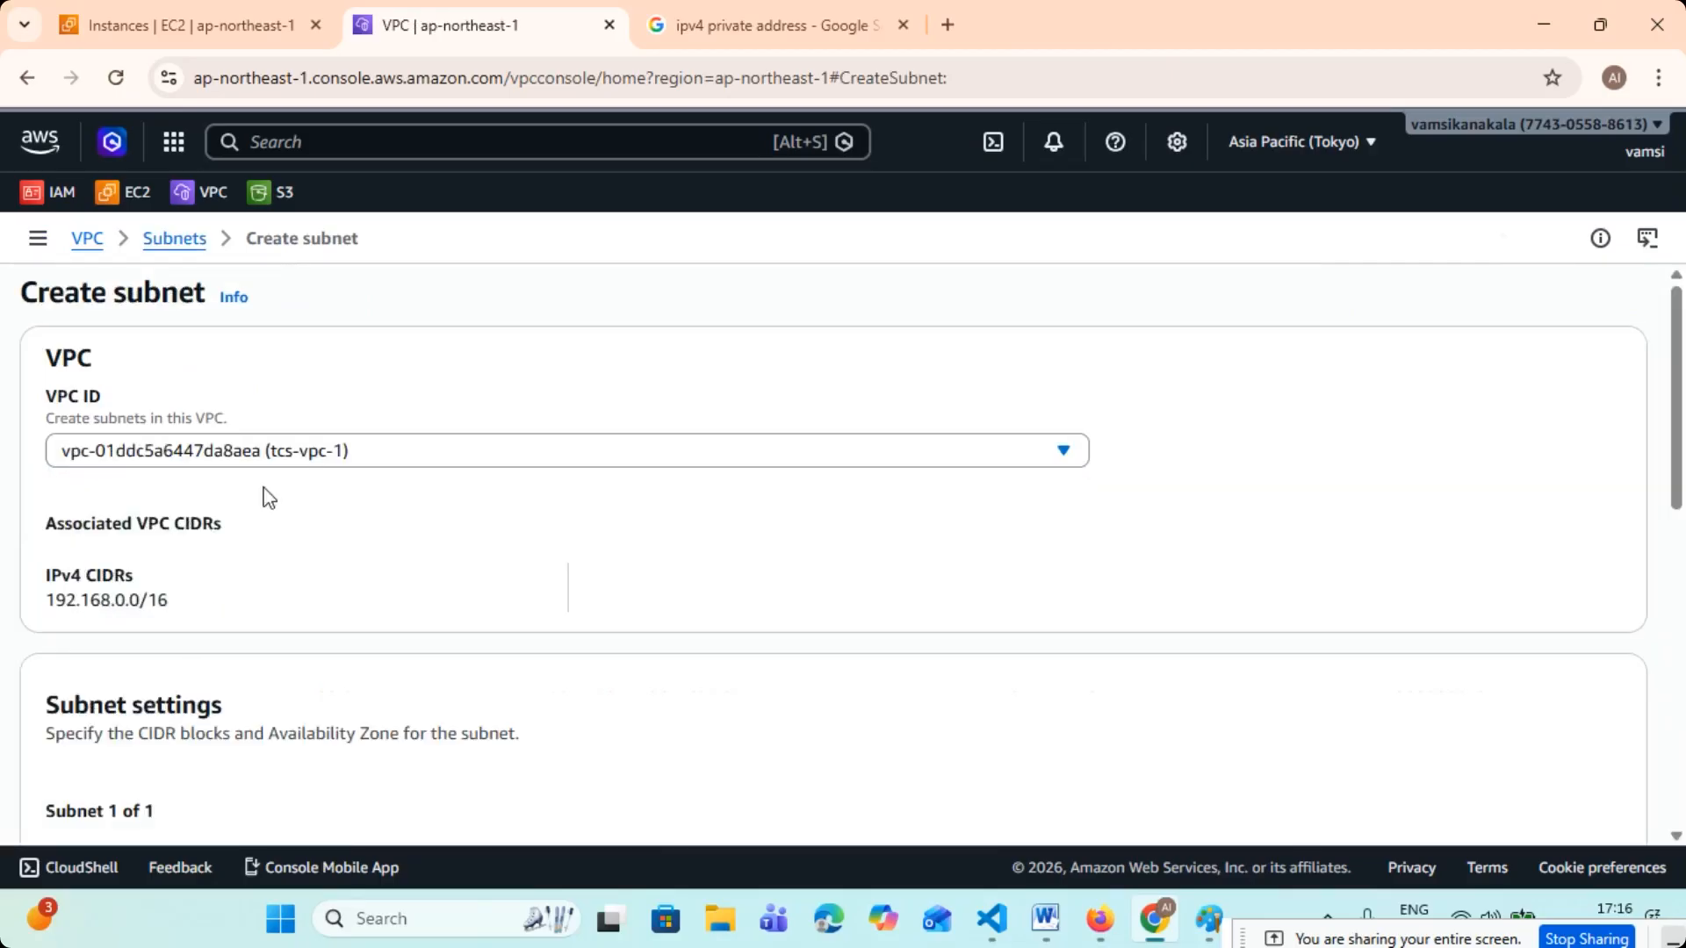
pyautogui.scroll(-1, 331, 475)
pyautogui.moveTo(53, 482); pyautogui.dragTo(275, 482)
# - Name the new subnet "tcs-subnet-1"
pyautogui.scroll(-2, 275, 482)
pyautogui.click(184, 541)
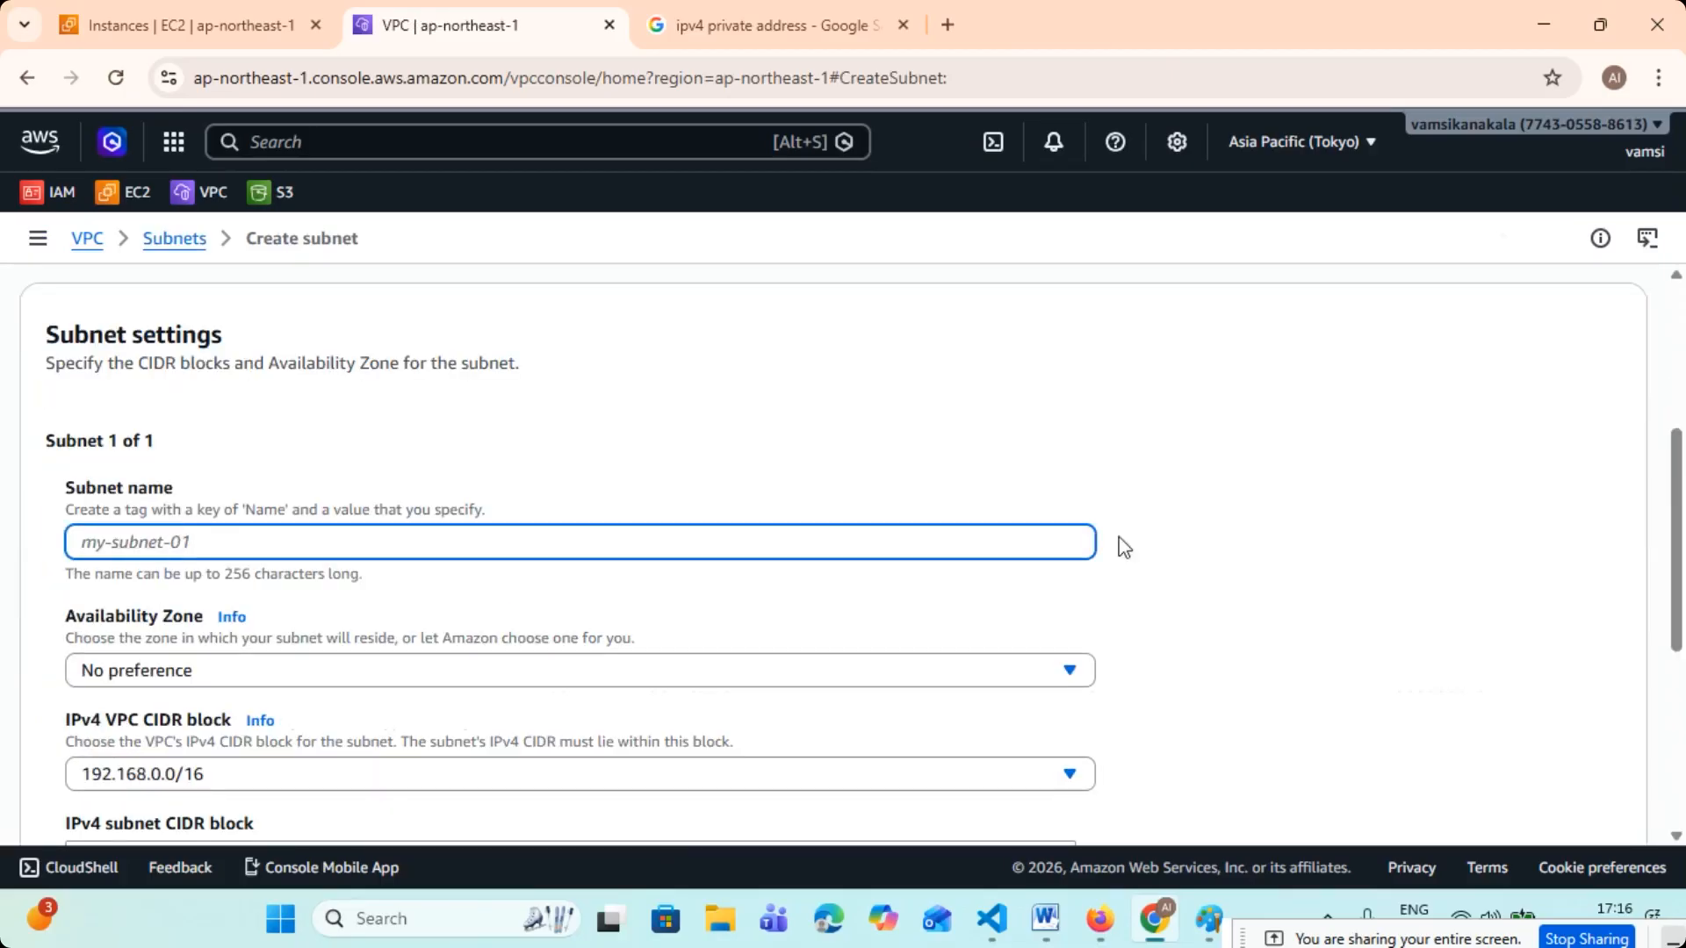
pyautogui.write('tcs-subnet-1')
pyautogui.moveTo(217, 539); pyautogui.dragTo(45, 553)
pyautogui.click(903, 430)
# - Open the Availability Zone choices for tcs-subnet-1 and look through the Tokyo zones
pyautogui.scroll(-1, 904, 430)
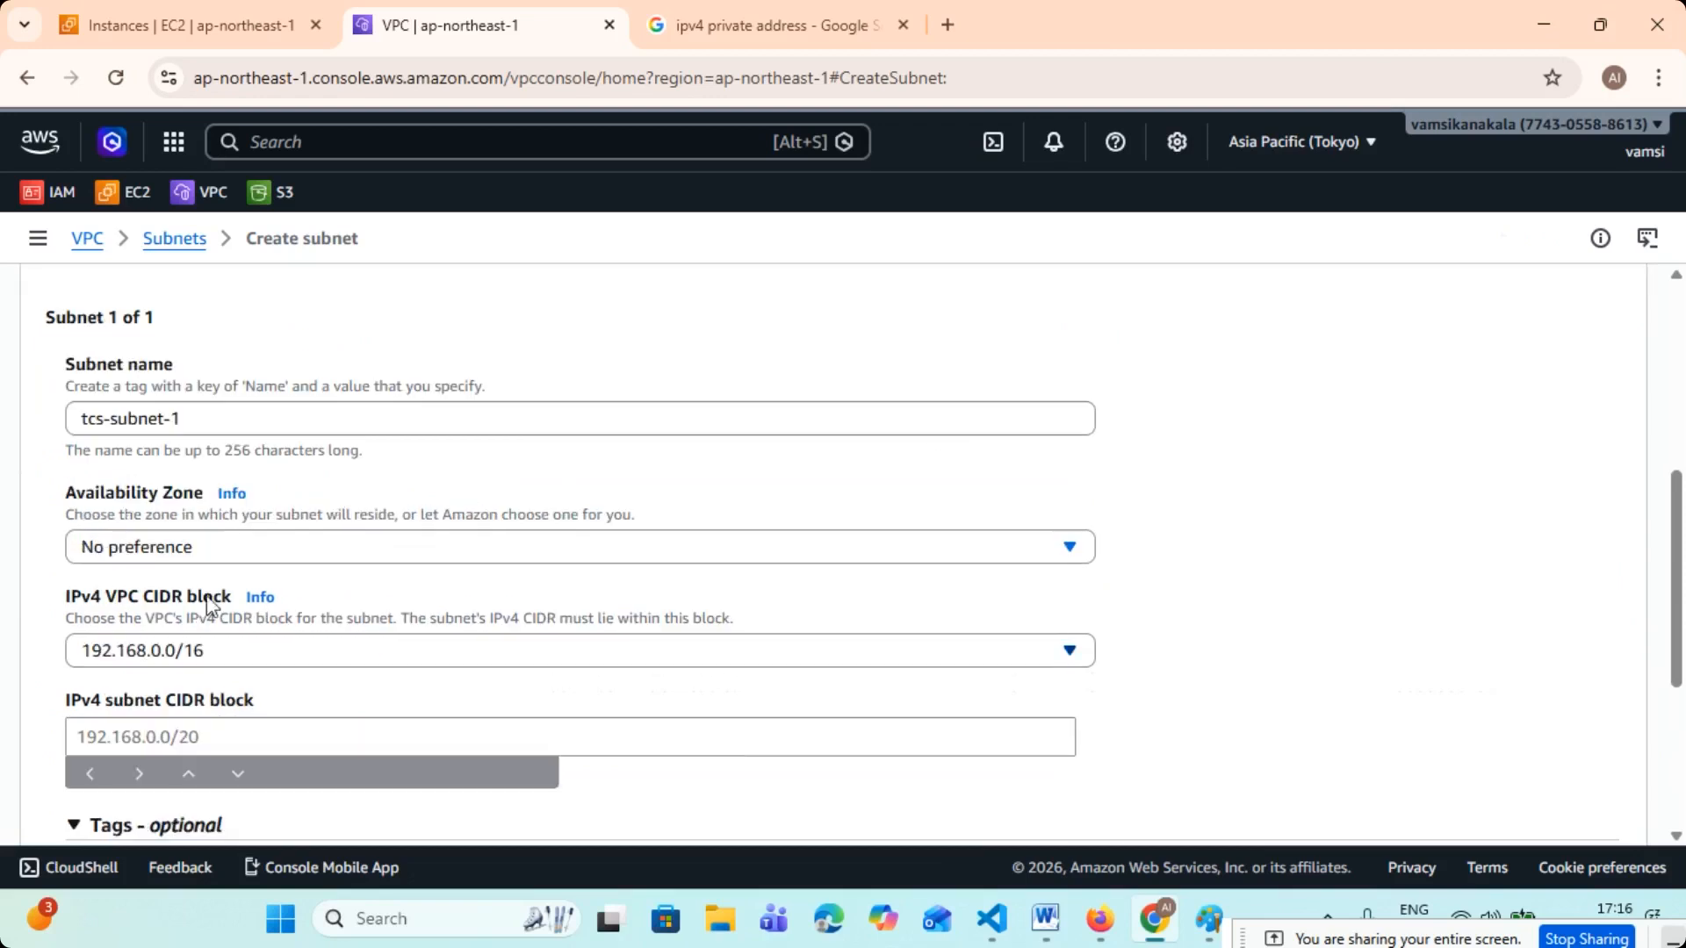
pyautogui.click(263, 555)
pyautogui.scroll(-1, 615, 687)
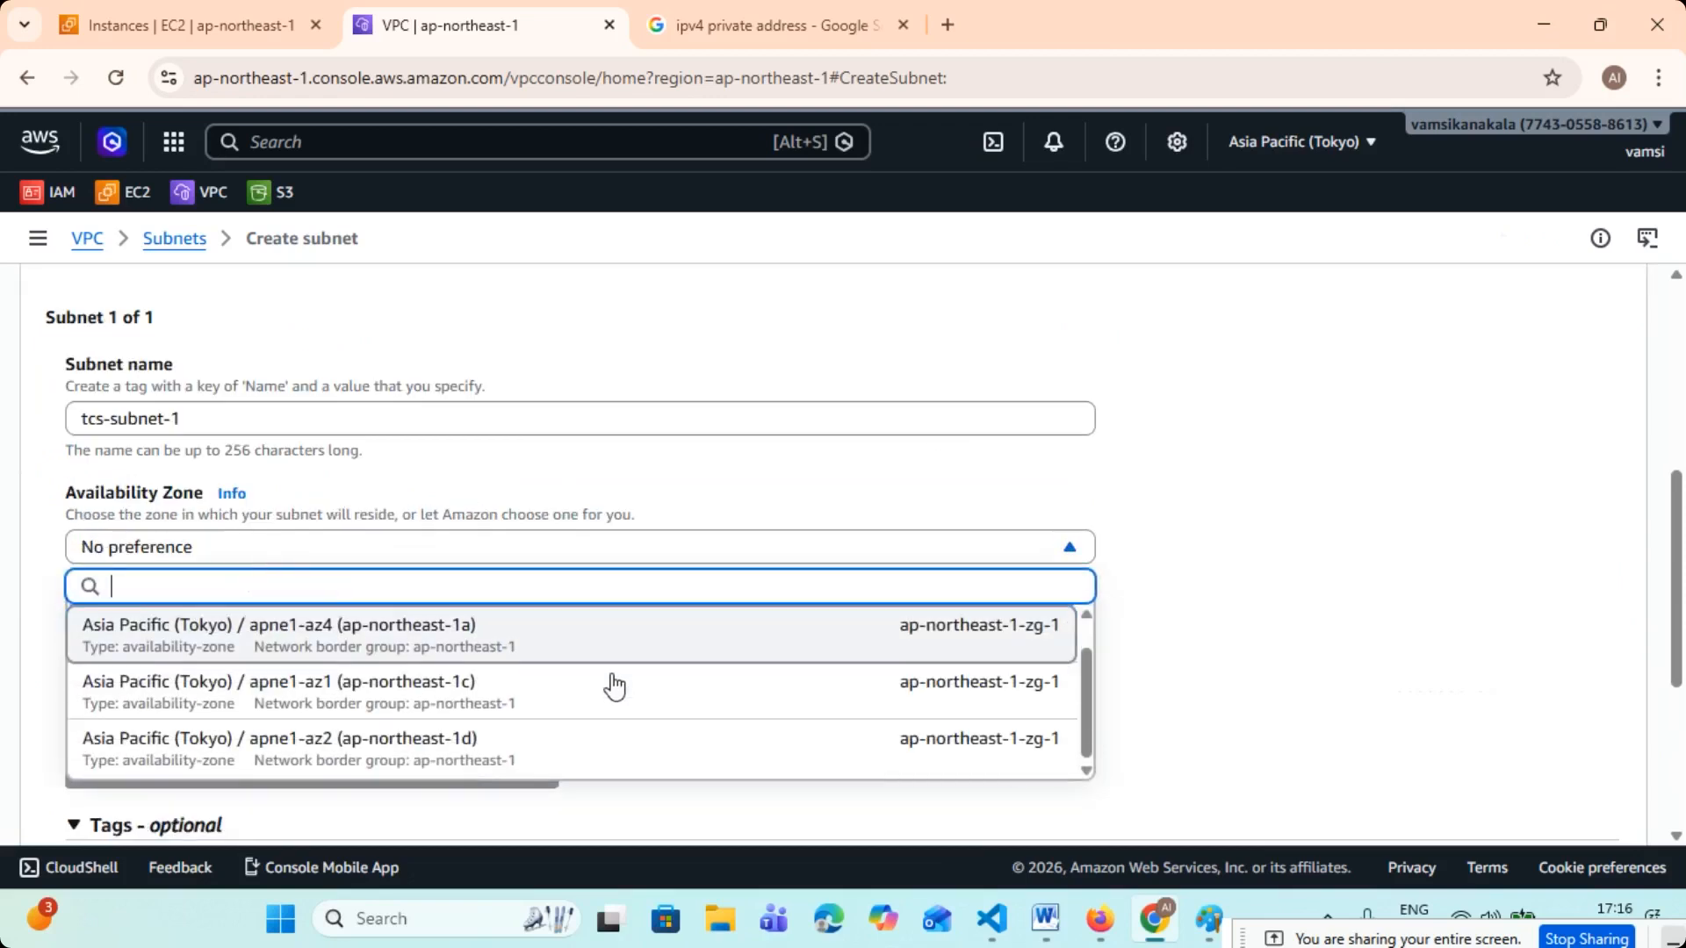
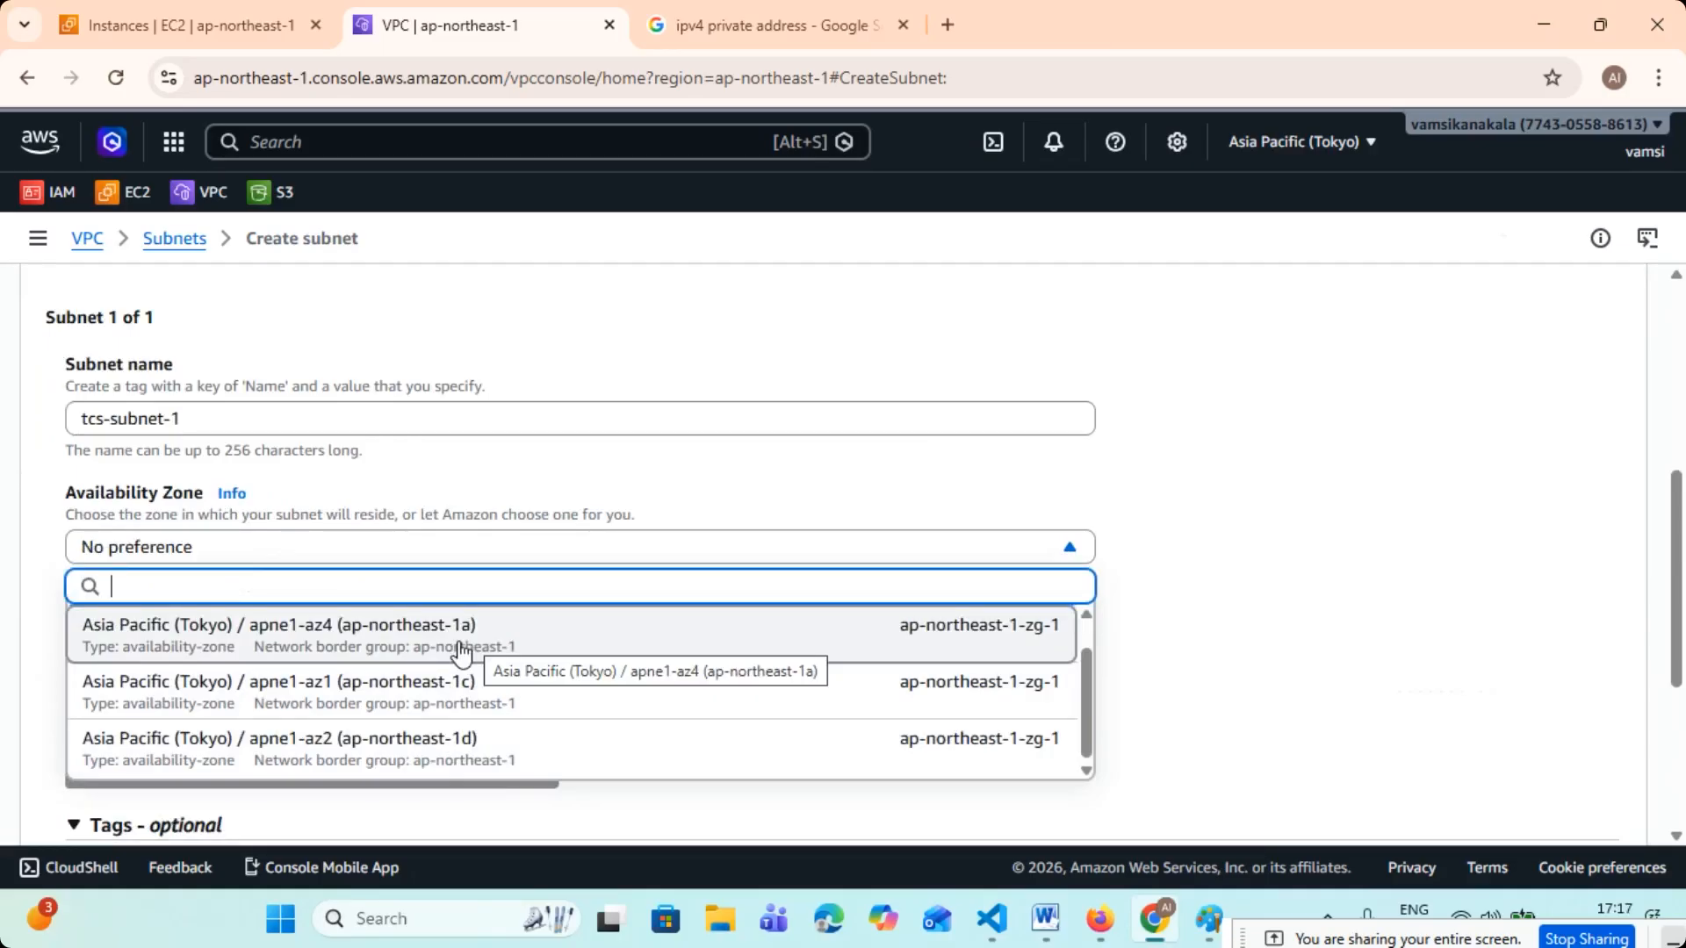
# - Place tcs-subnet-1 in zone apne1-az4 (ap-northeast-1a) and set its IPv4 subnet CIDR block to 192.168.1.0/24
pyautogui.click(461, 653)
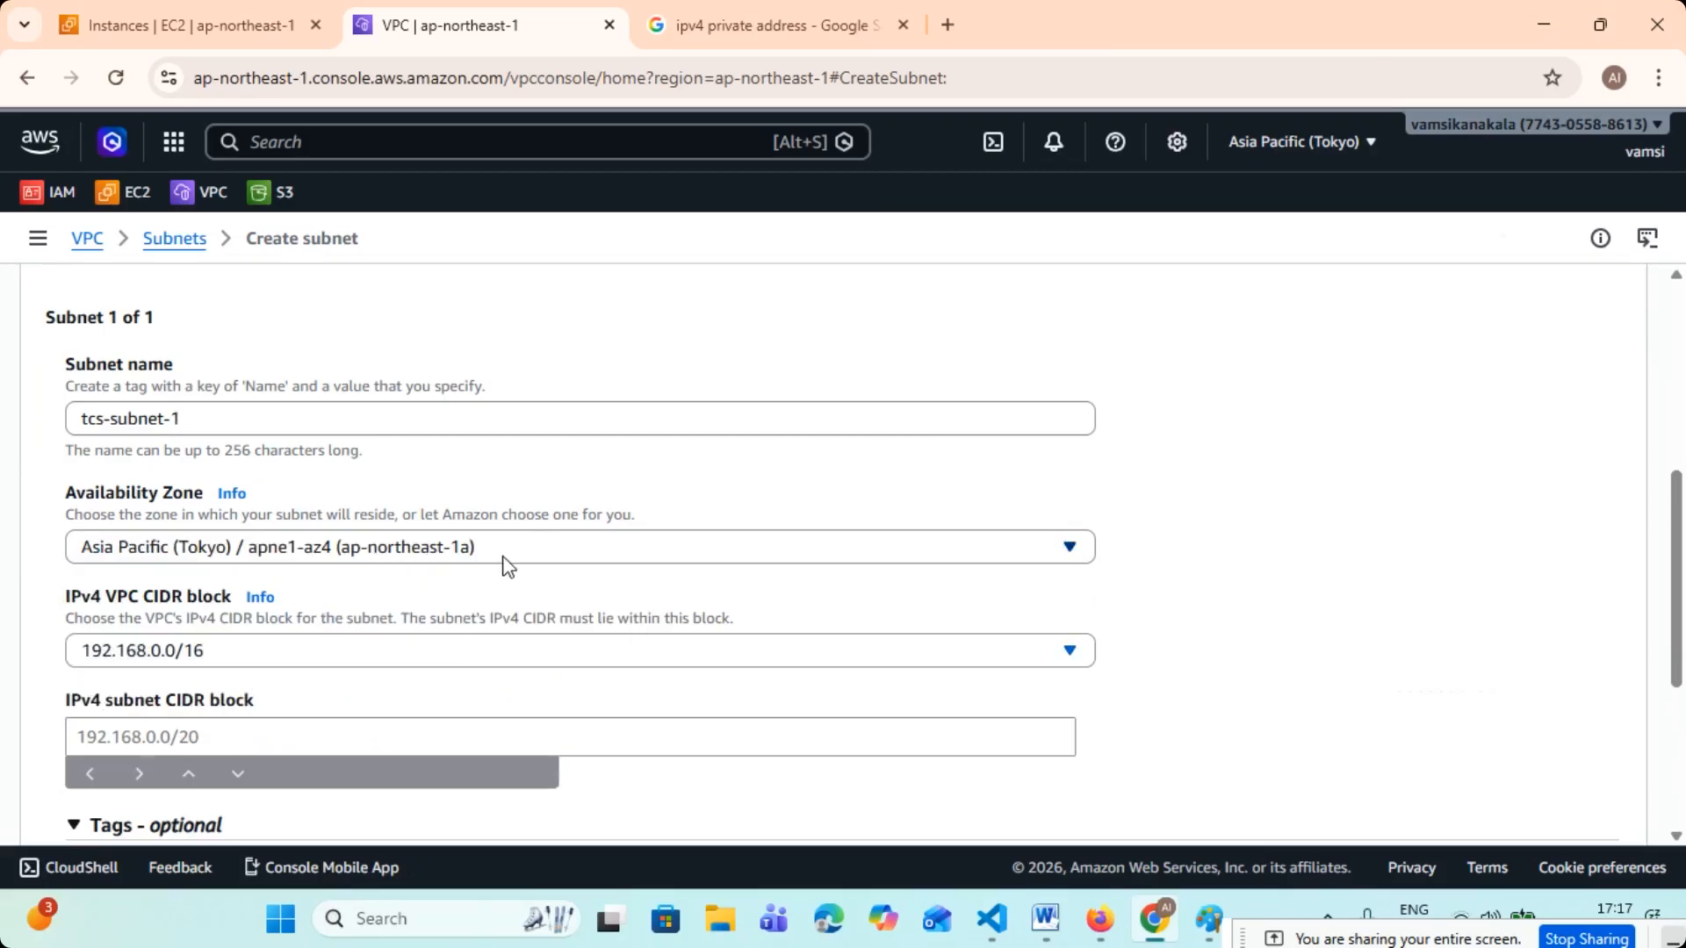
pyautogui.scroll(-2, 505, 566)
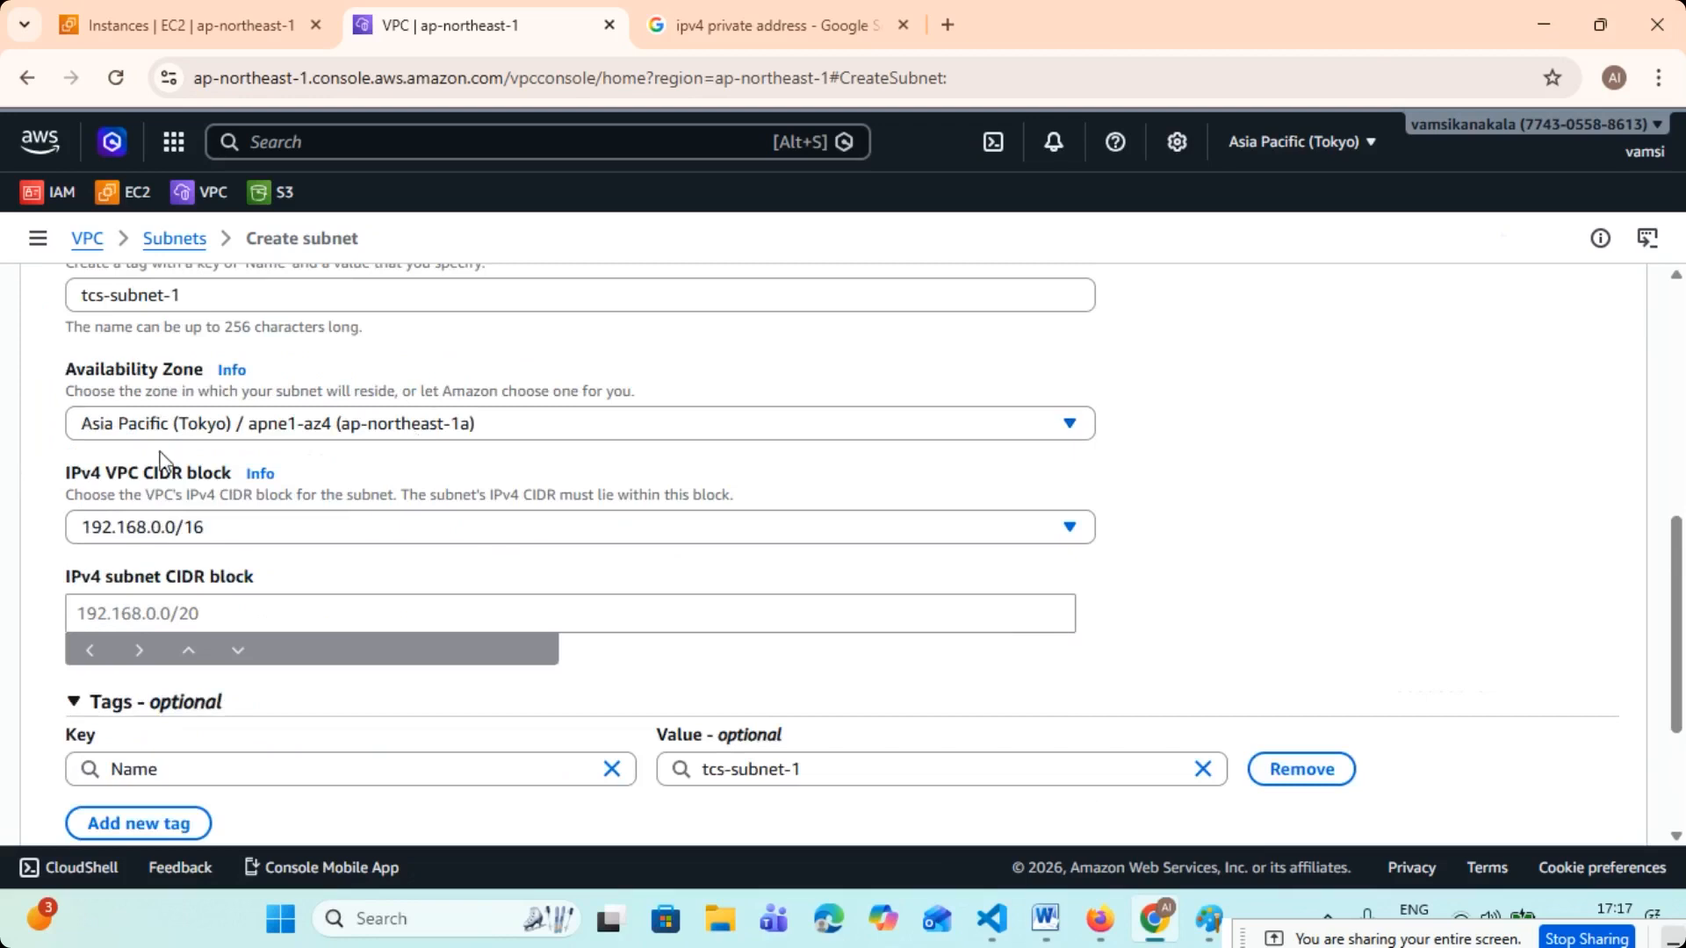
pyautogui.scroll(-2, 376, 437)
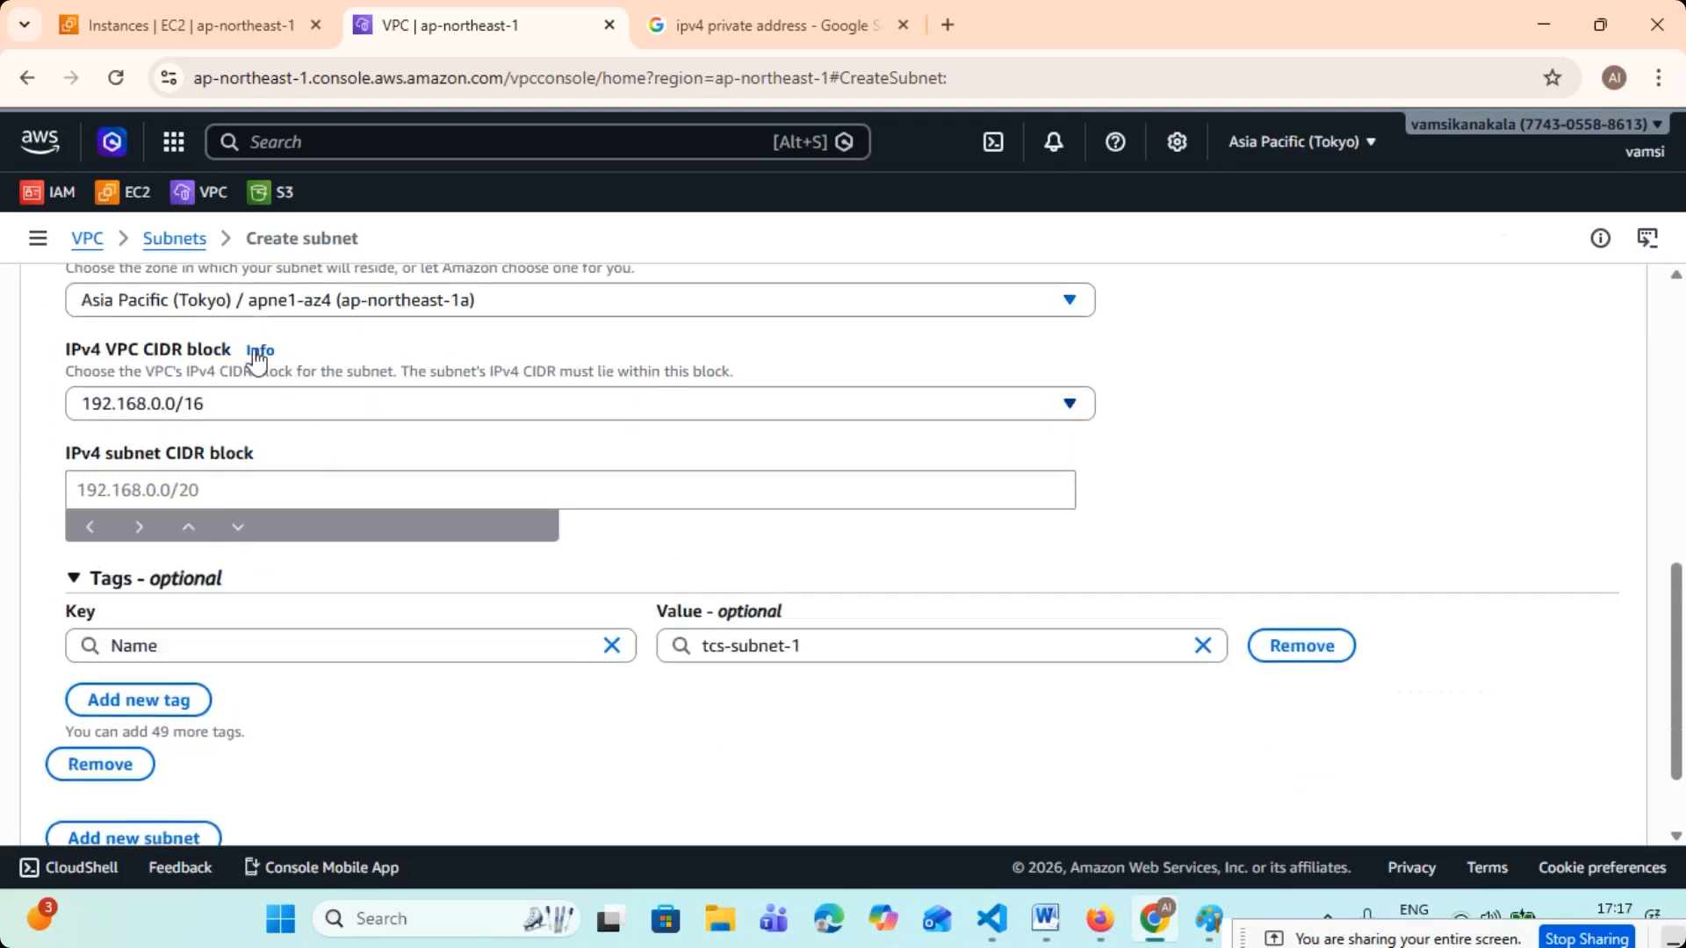
pyautogui.click(171, 490)
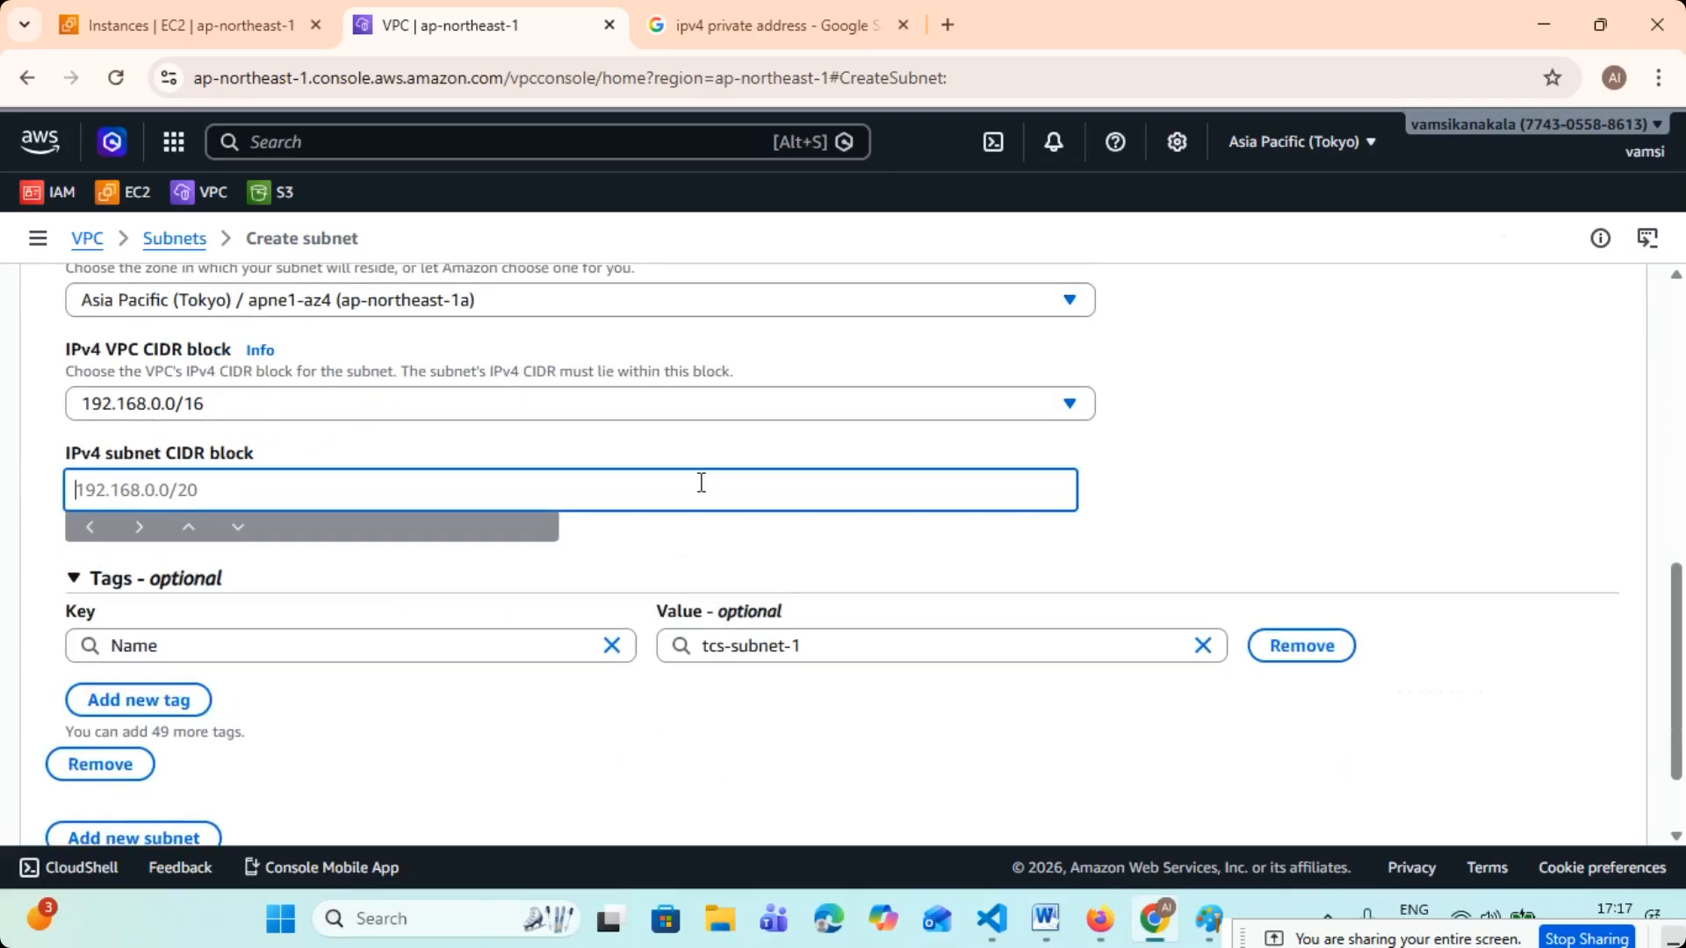
pyautogui.write('192.168.1.0/')
pyautogui.write('24')
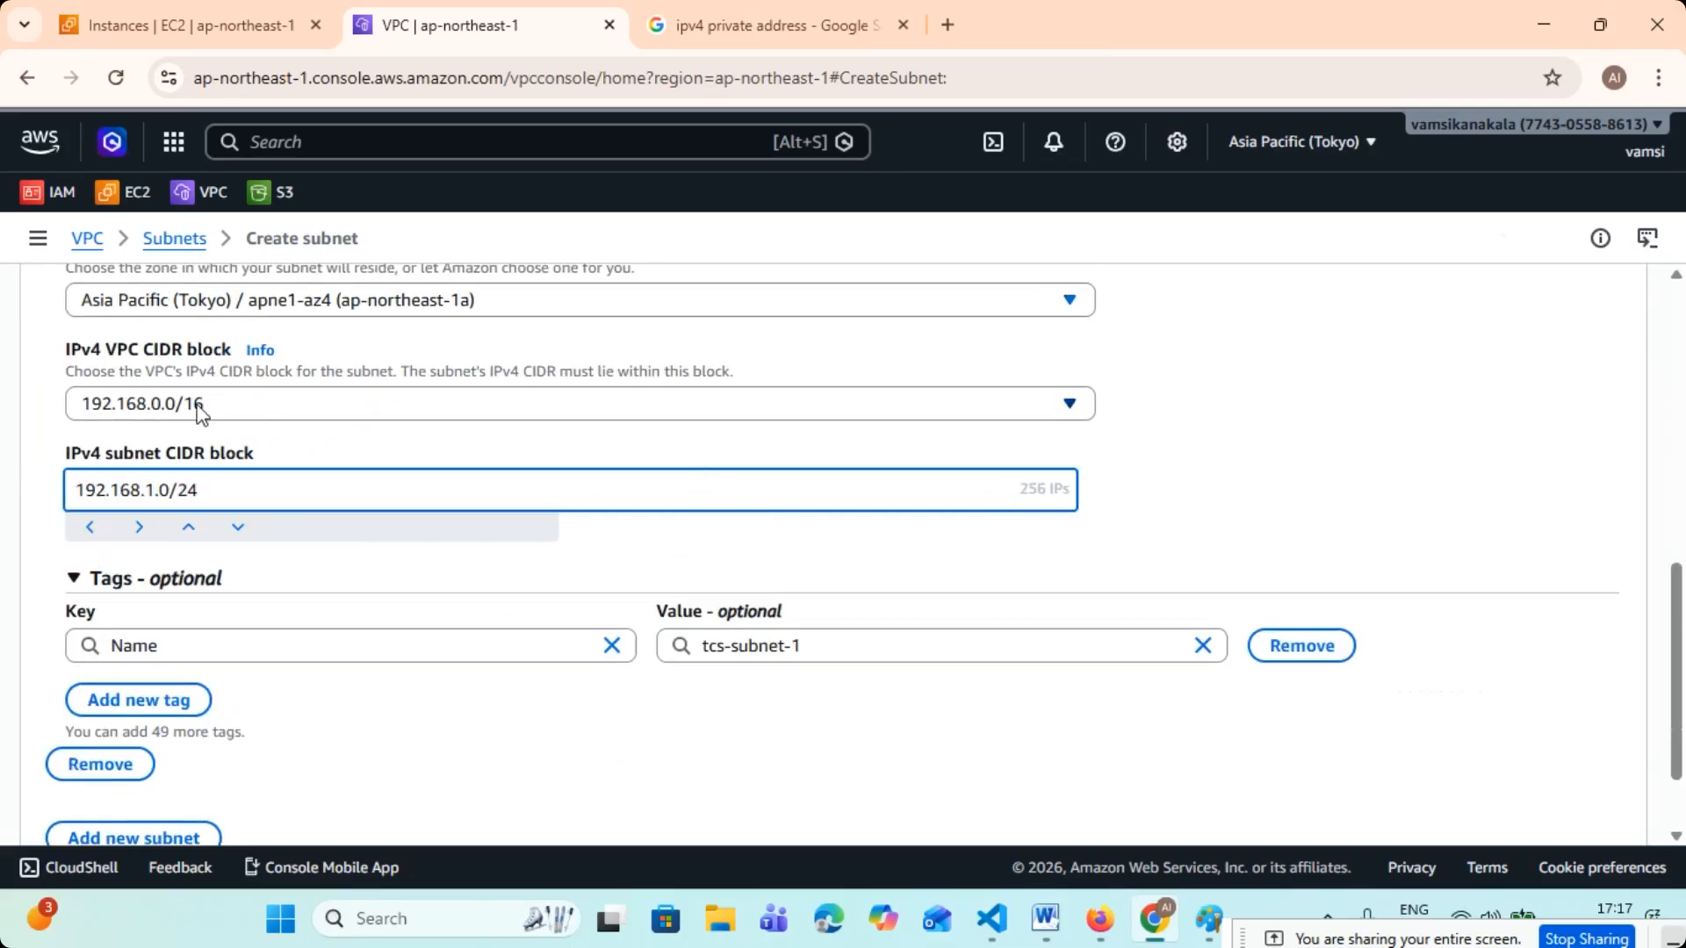
# - Check the subnet's prefix and IP count, create tcs-subnet-1, and clear the filter to list all subnets
pyautogui.moveTo(207, 489); pyautogui.dragTo(181, 489)
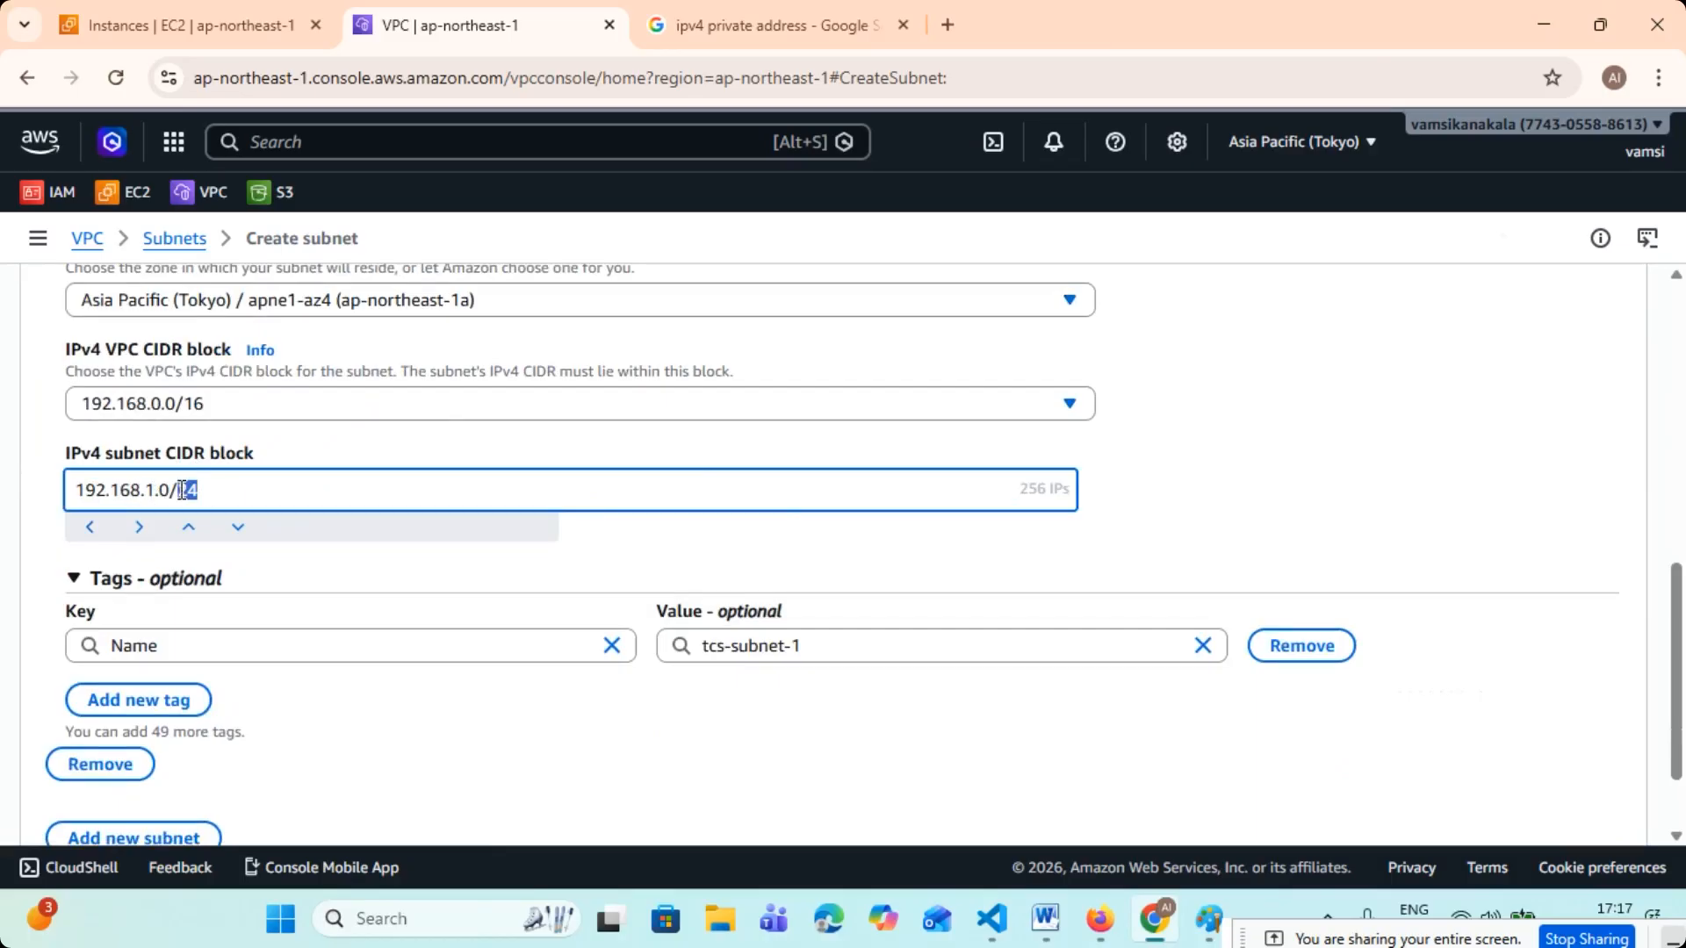
pyautogui.doubleClick(1017, 487)
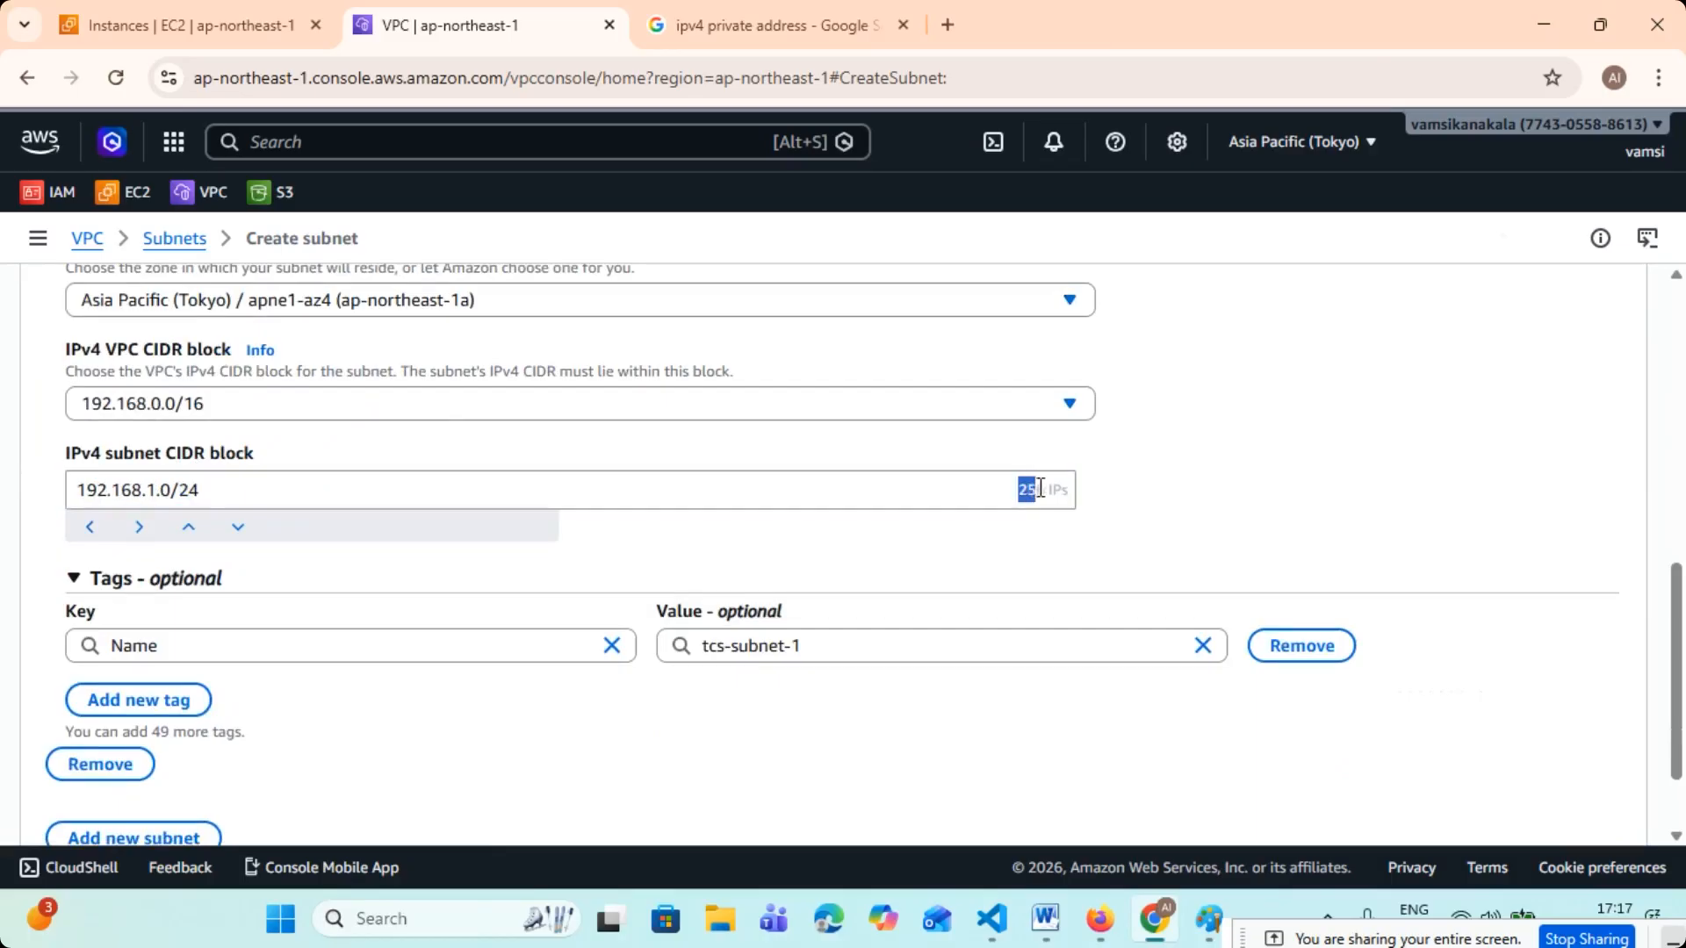
pyautogui.click(1207, 515)
pyautogui.moveTo(199, 490); pyautogui.dragTo(173, 487)
pyautogui.scroll(-1, 848, 589)
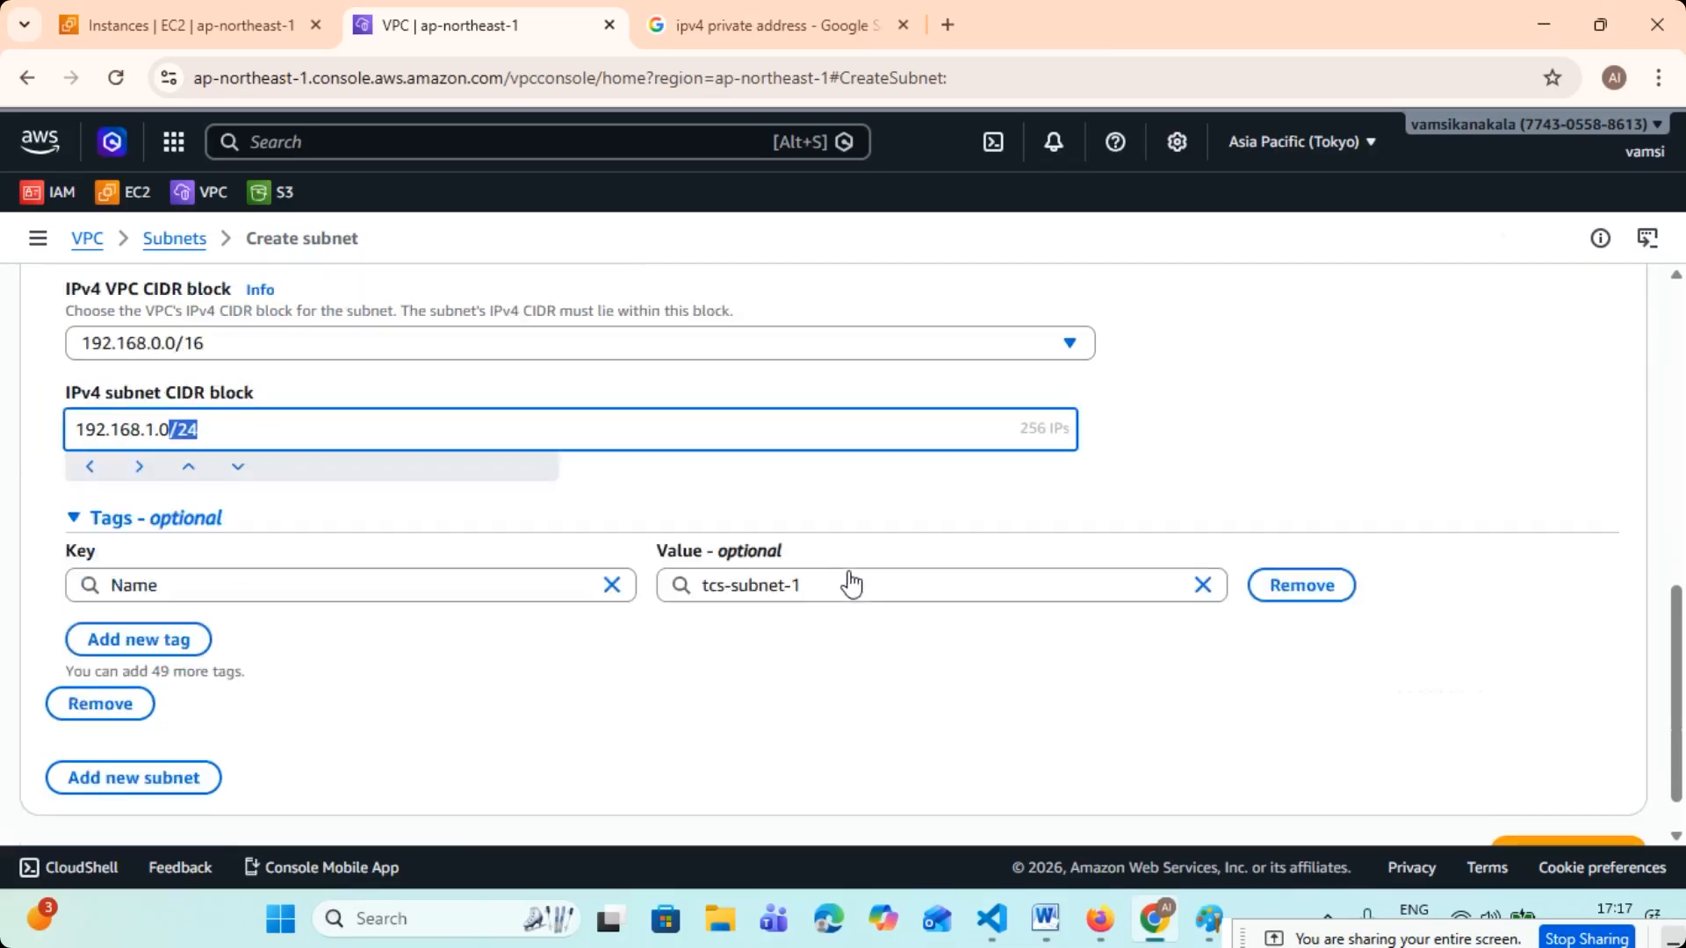
pyautogui.click(1639, 810)
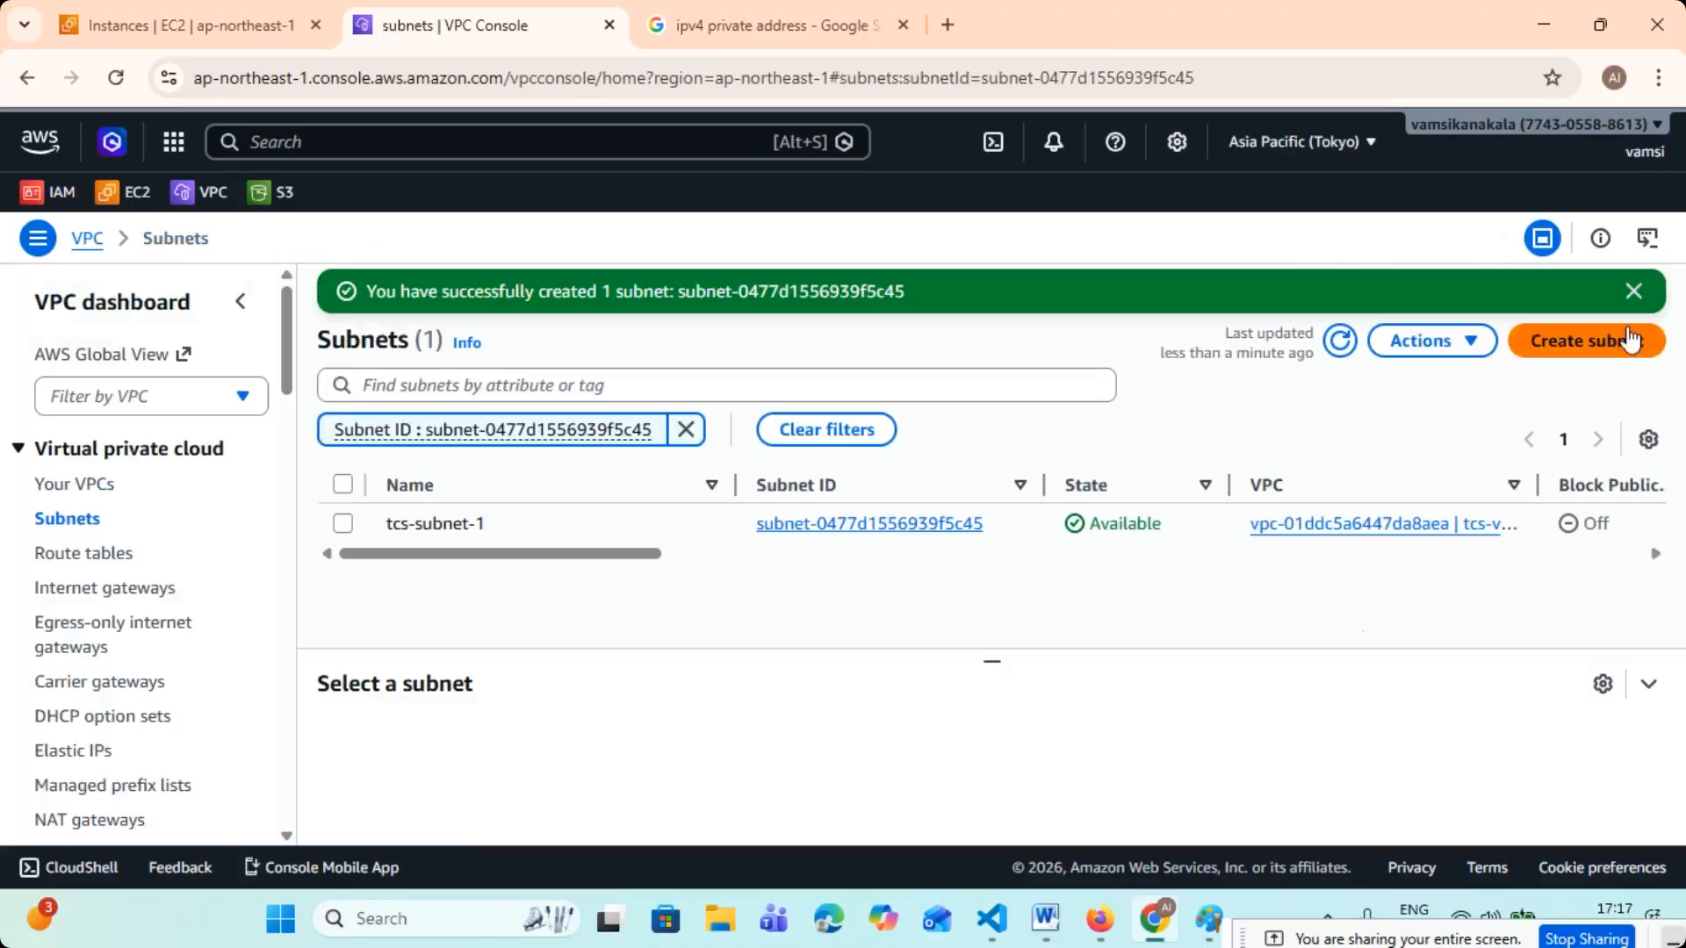
pyautogui.click(1633, 290)
pyautogui.click(775, 392)
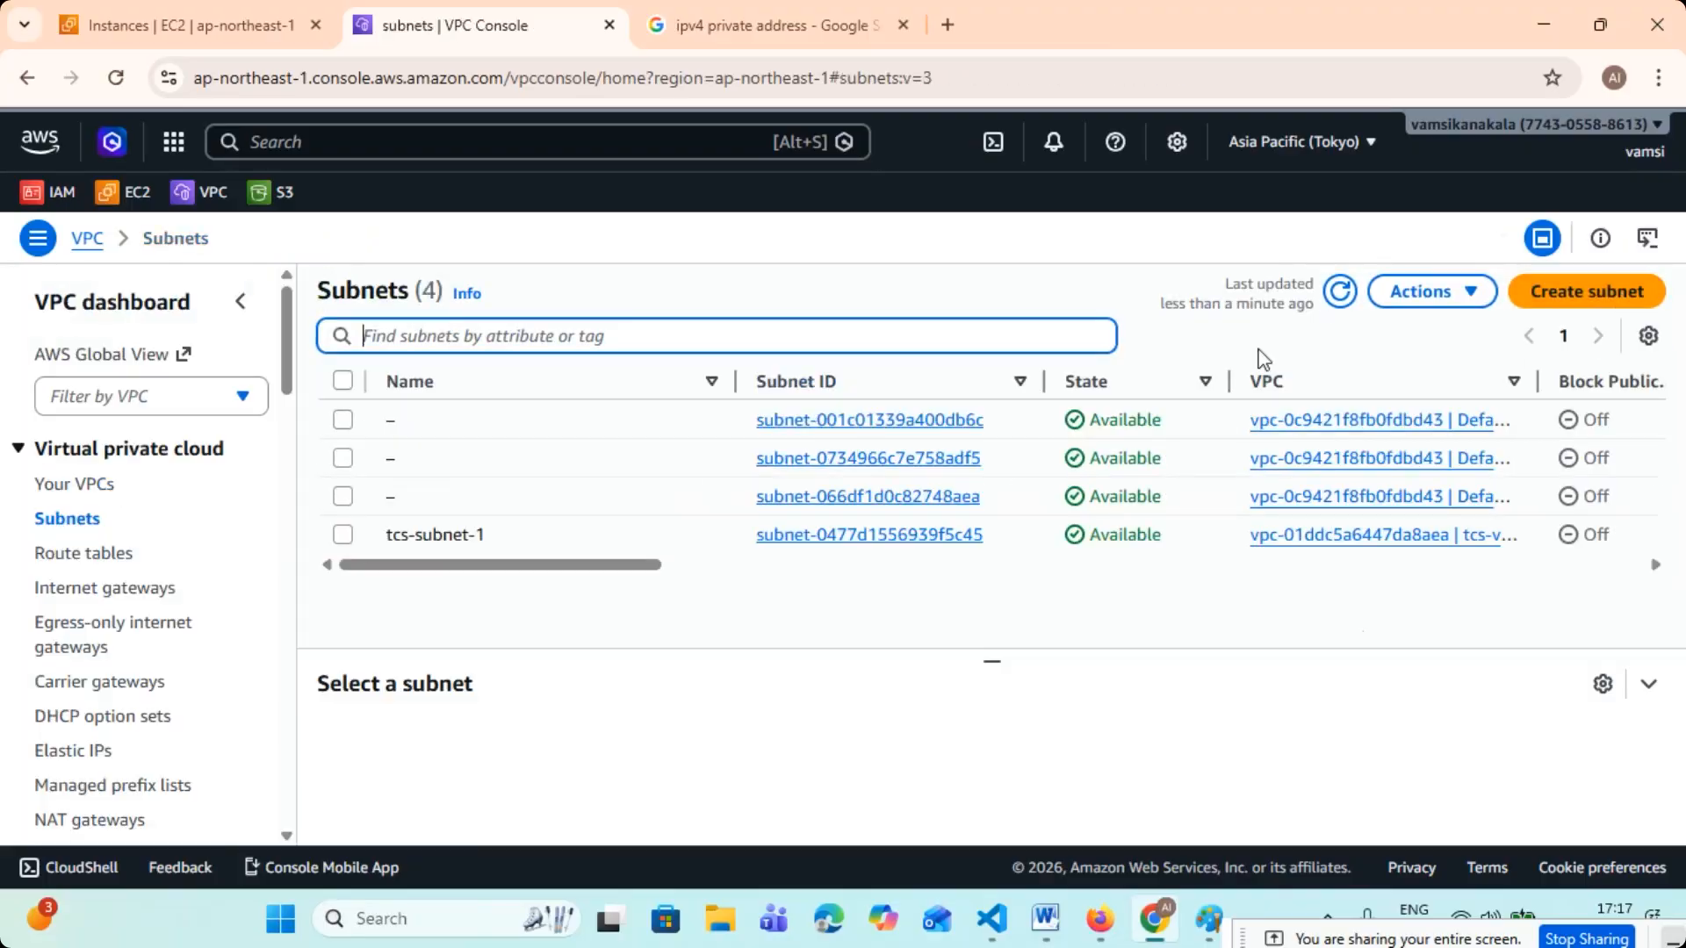
# - Open the VPC list and check the IPv4 CIDR of tcs-vpc-1
pyautogui.click(88, 484)
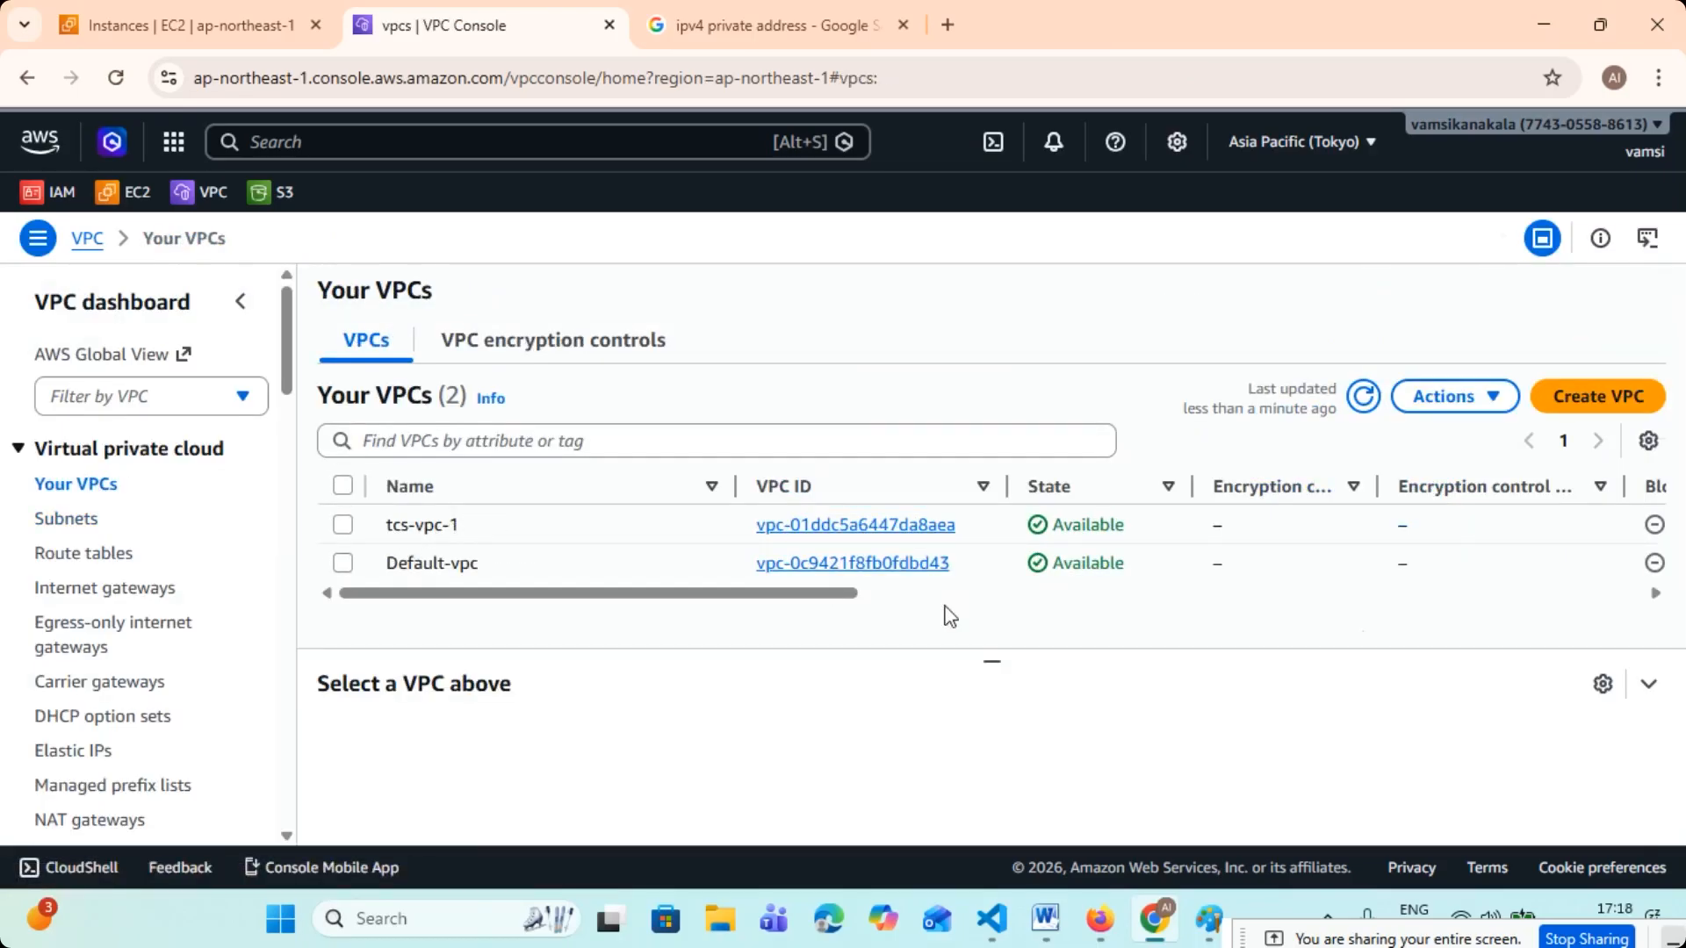
pyautogui.moveTo(828, 597); pyautogui.dragTo(1119, 614)
pyautogui.moveTo(1194, 525); pyautogui.dragTo(1065, 527)
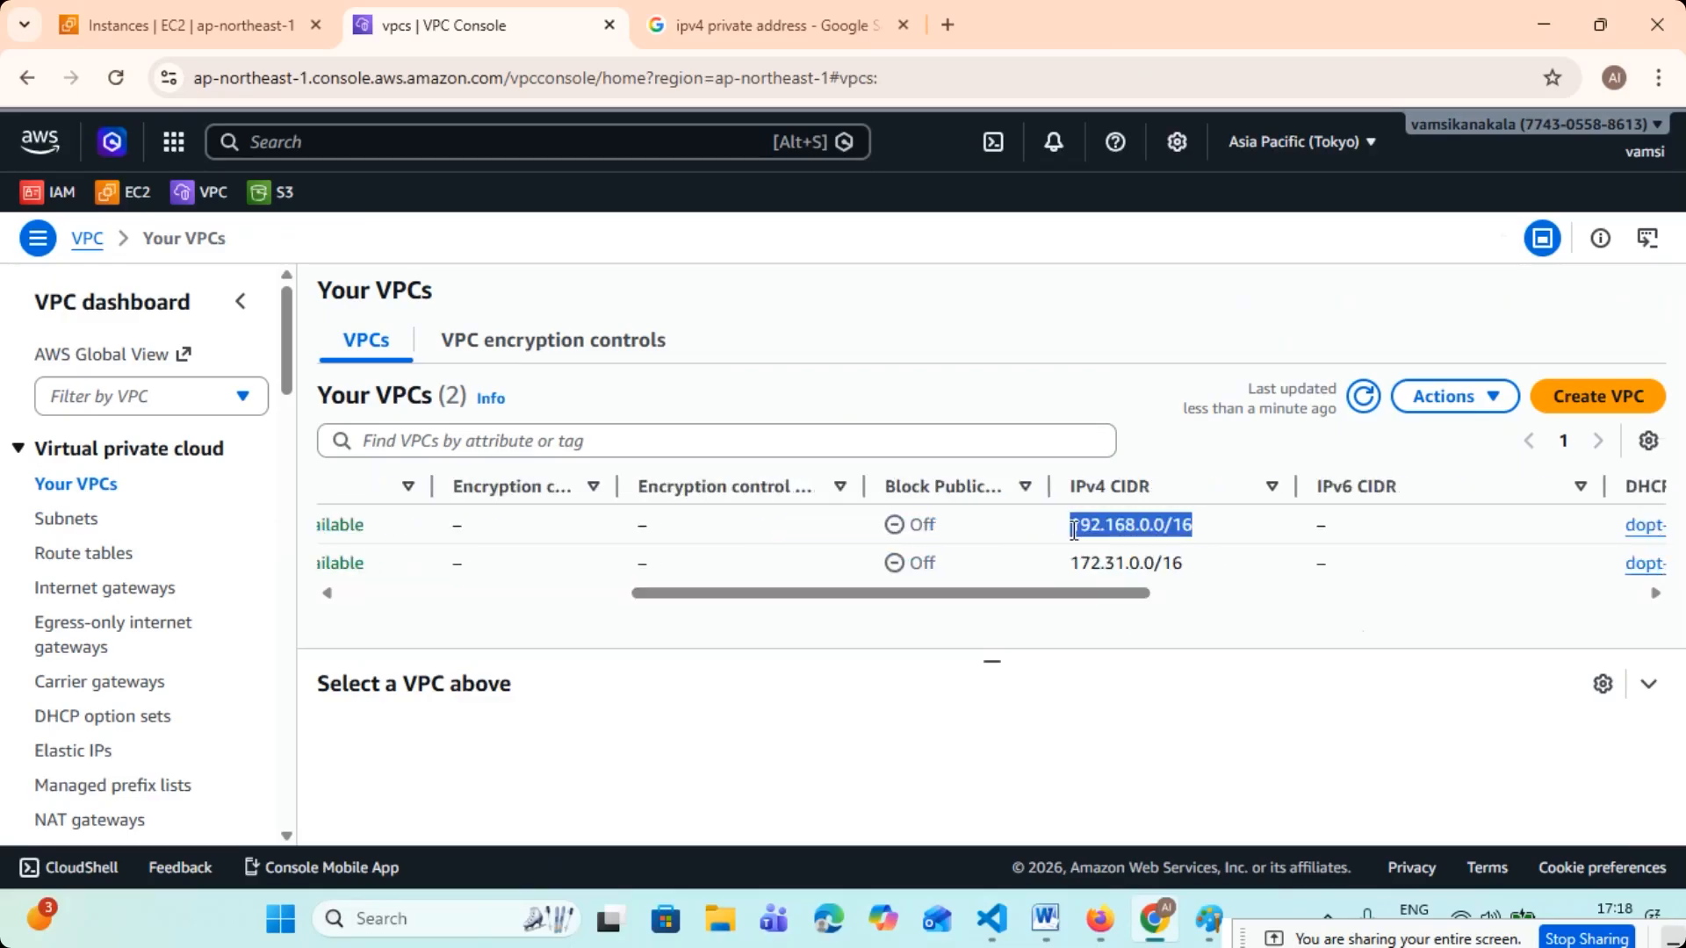
# - Return to the subnets list, sort it by name, and examine the IPv4 CIDR of tcs-subnet-1
pyautogui.click(85, 527)
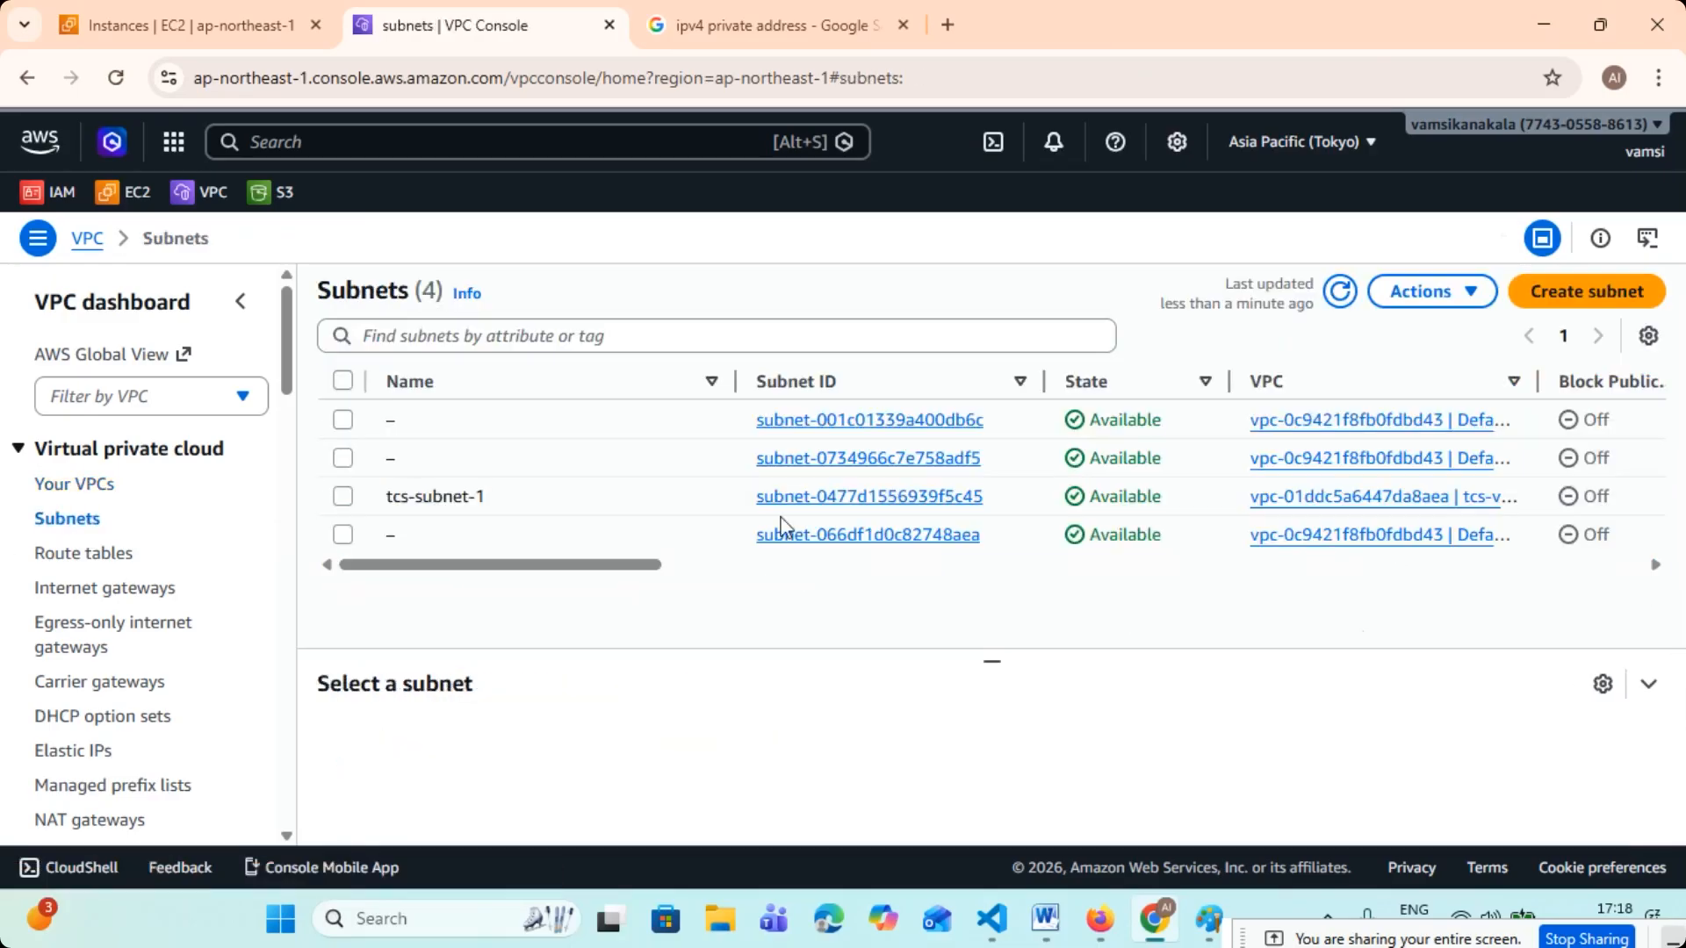
pyautogui.click(714, 386)
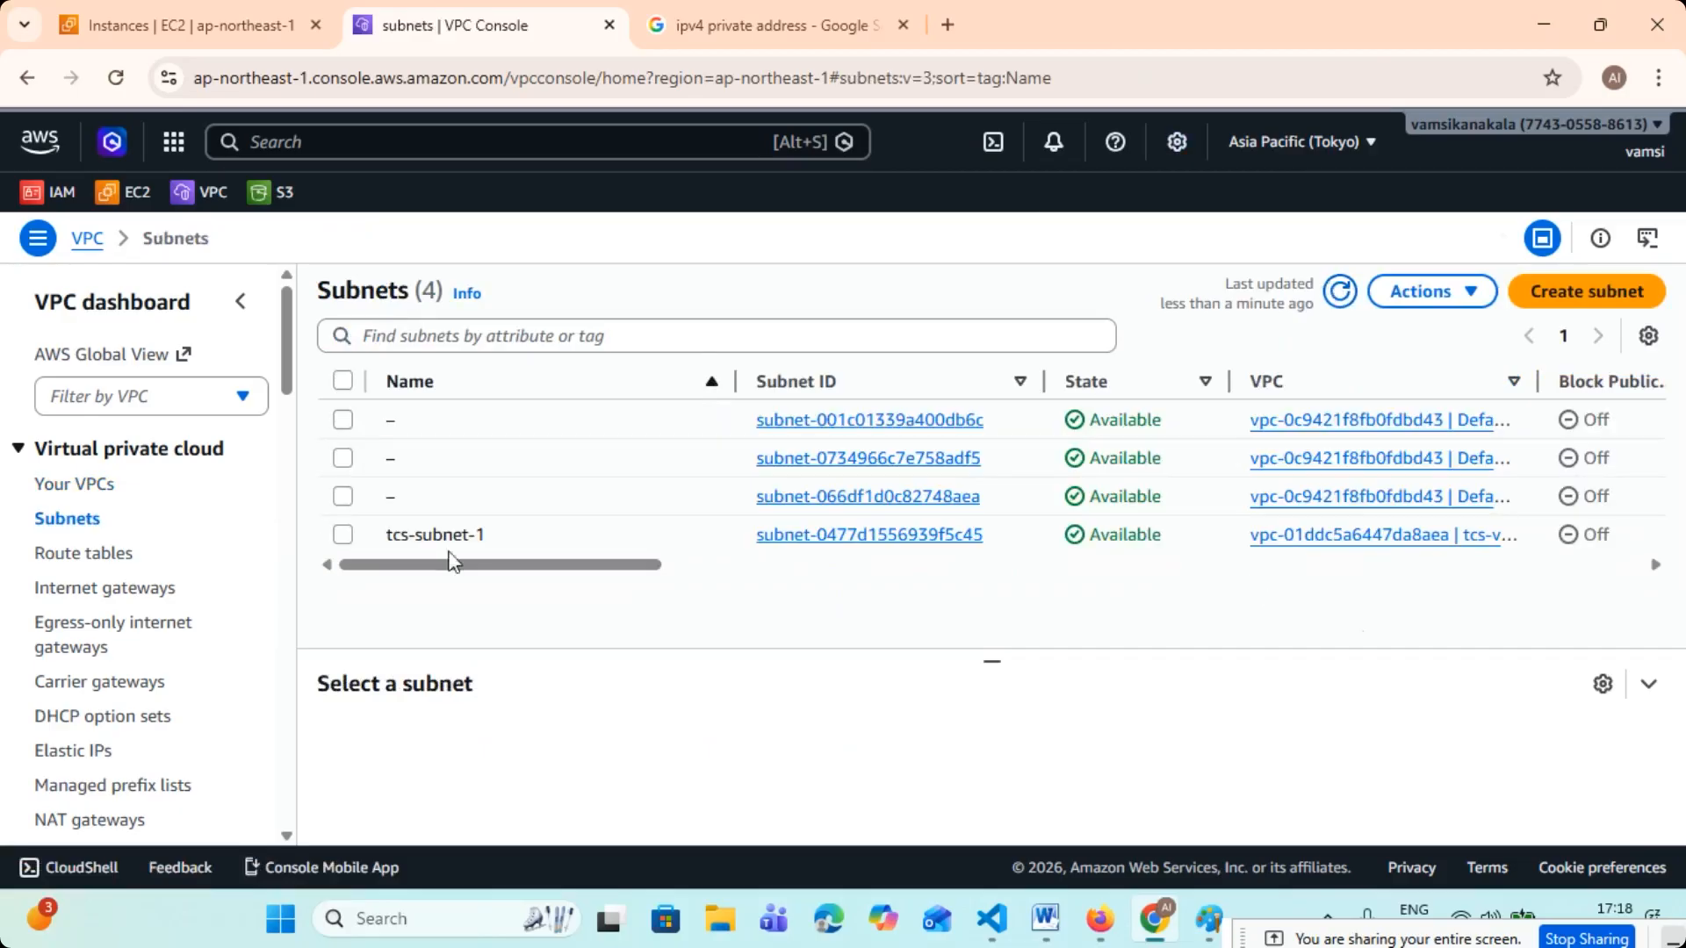
pyautogui.moveTo(497, 565); pyautogui.dragTo(720, 588)
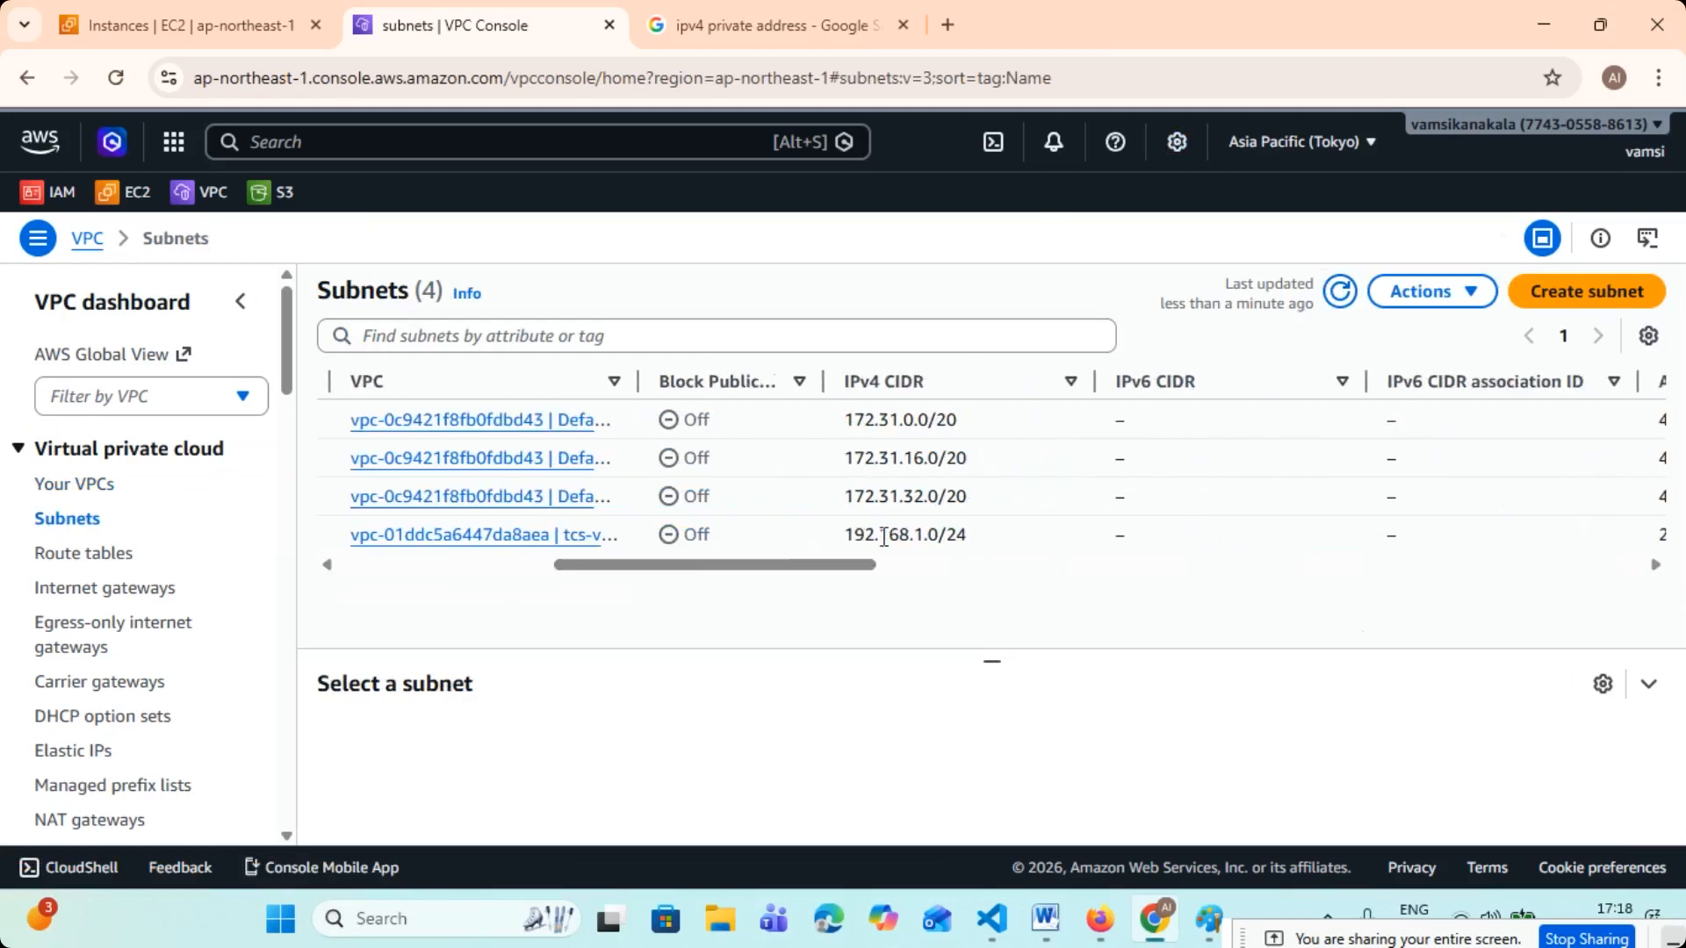
pyautogui.moveTo(869, 535); pyautogui.dragTo(968, 534)
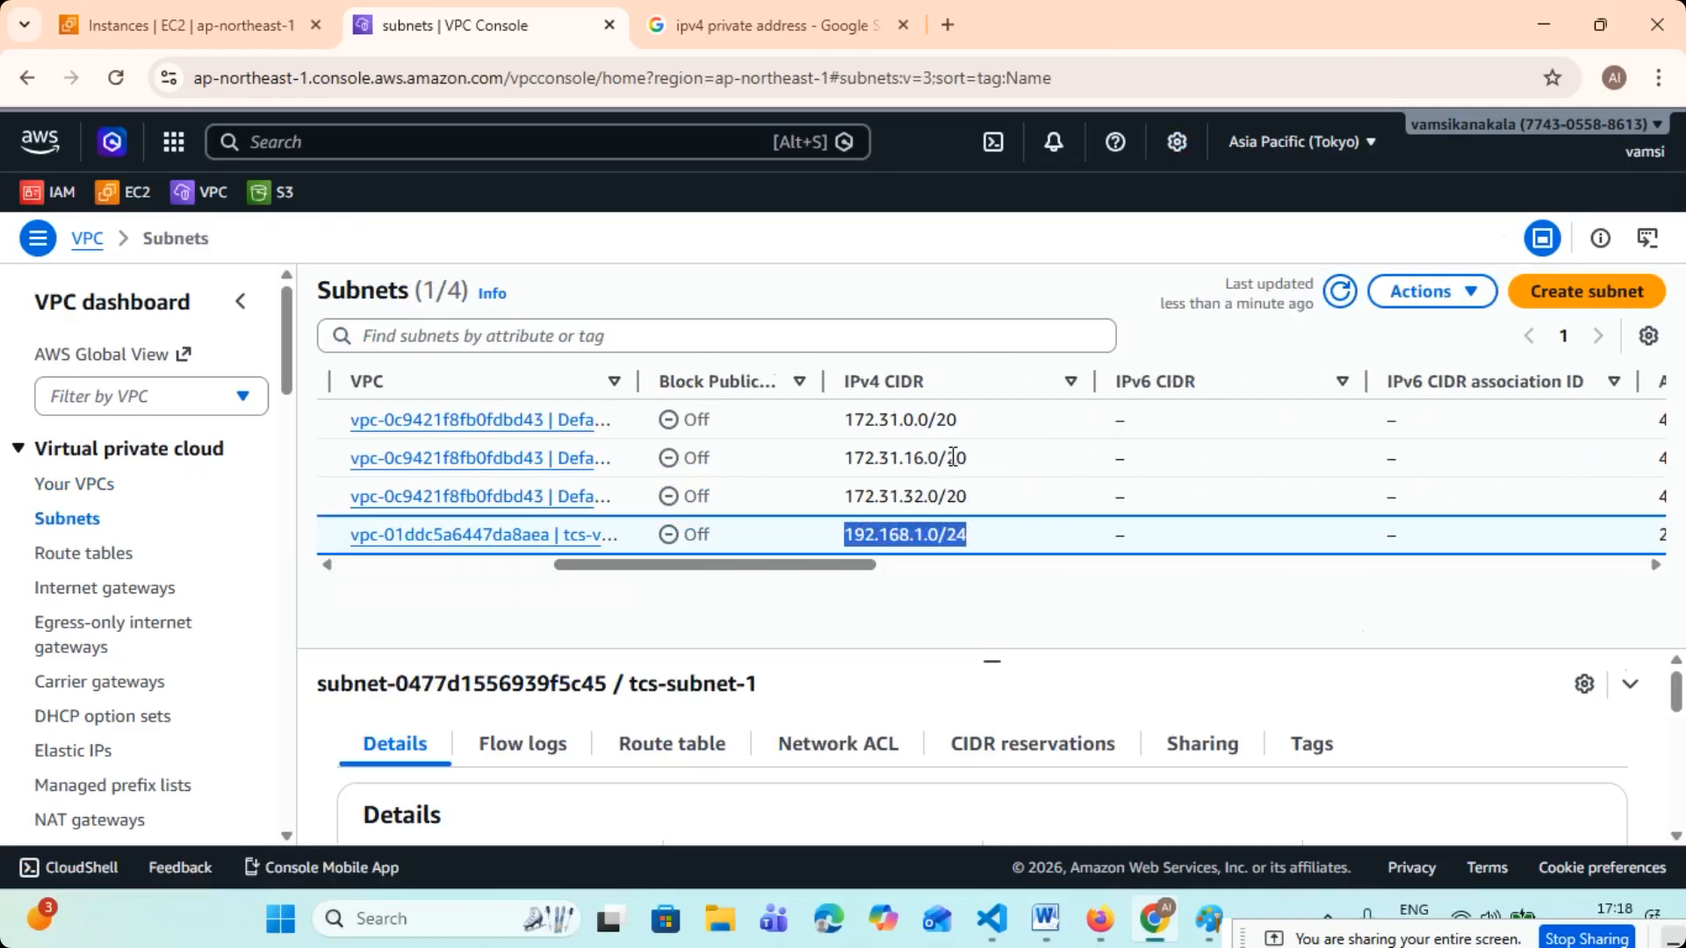
pyautogui.click(980, 537)
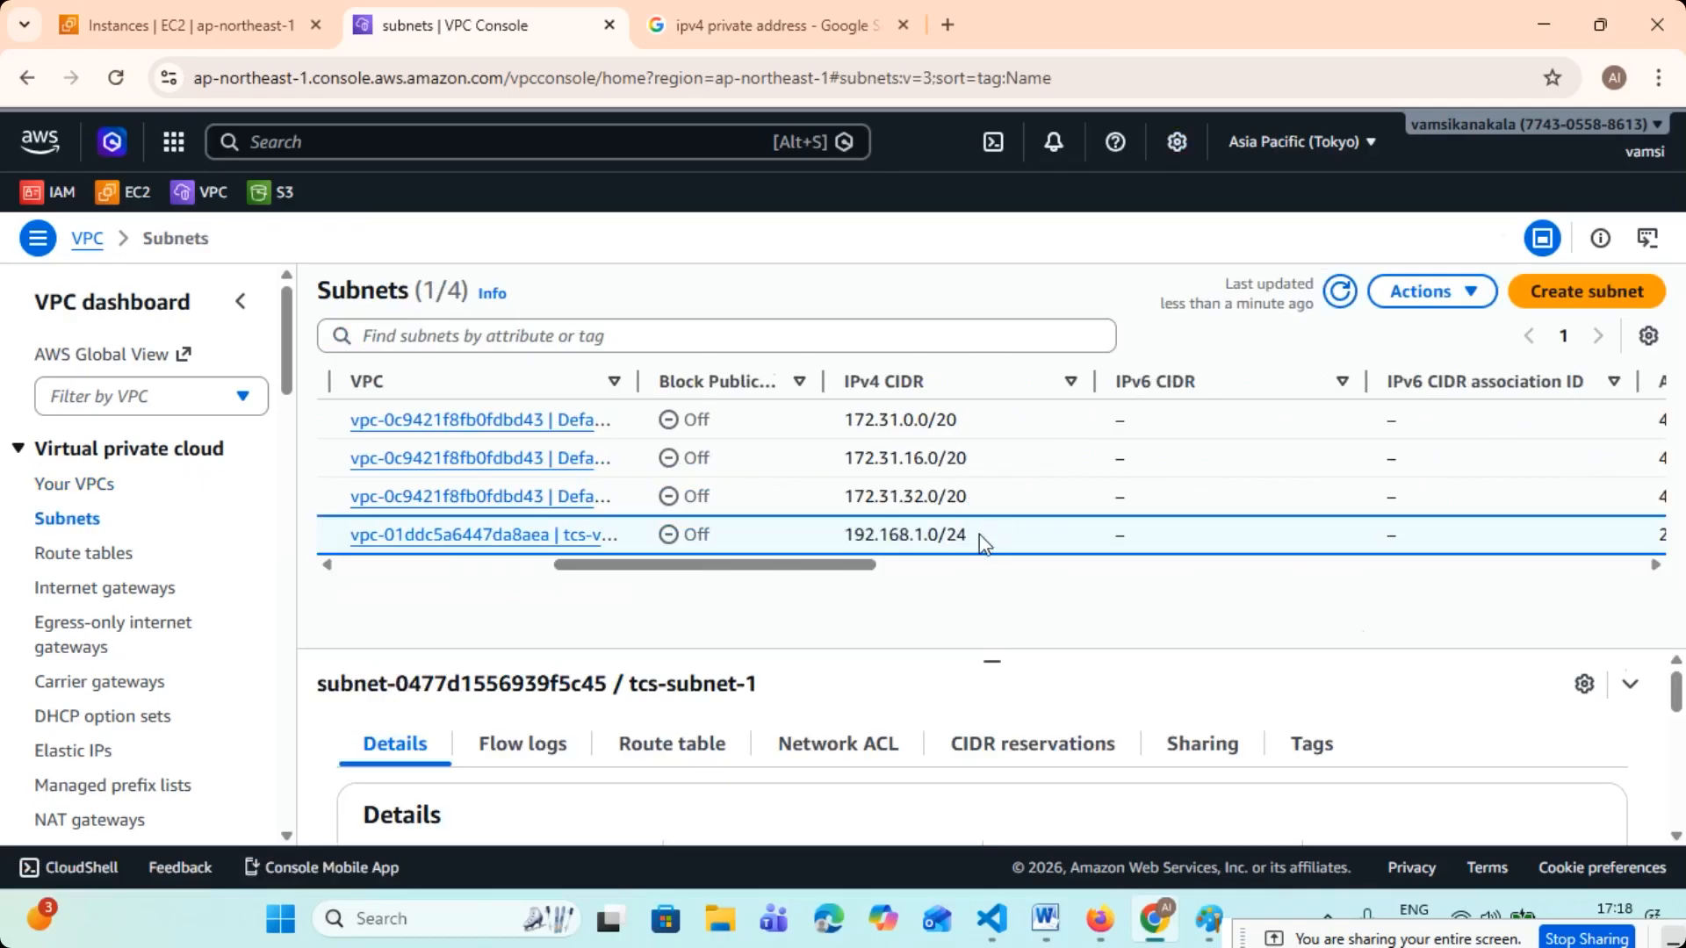
pyautogui.moveTo(981, 539); pyautogui.dragTo(871, 534)
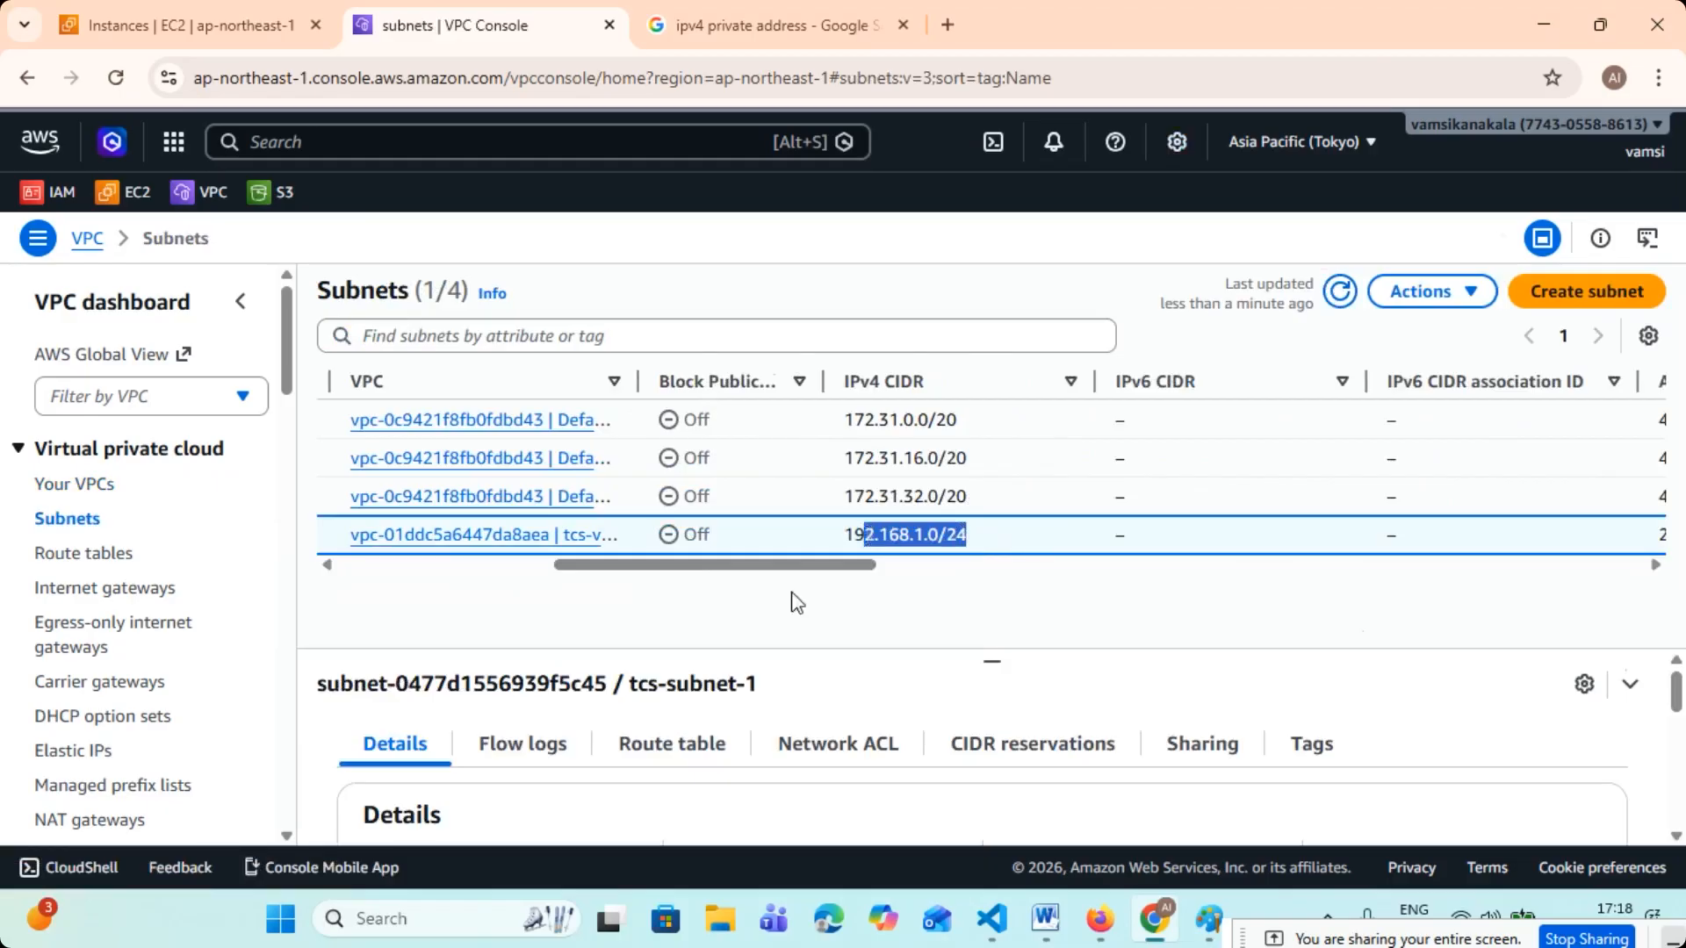
# - Compare the available IPv4 addresses and CIDR prefixes of tcs-subnet-1 and the default subnets, and leave no subnet selected
pyautogui.moveTo(790, 570); pyautogui.dragTo(918, 576)
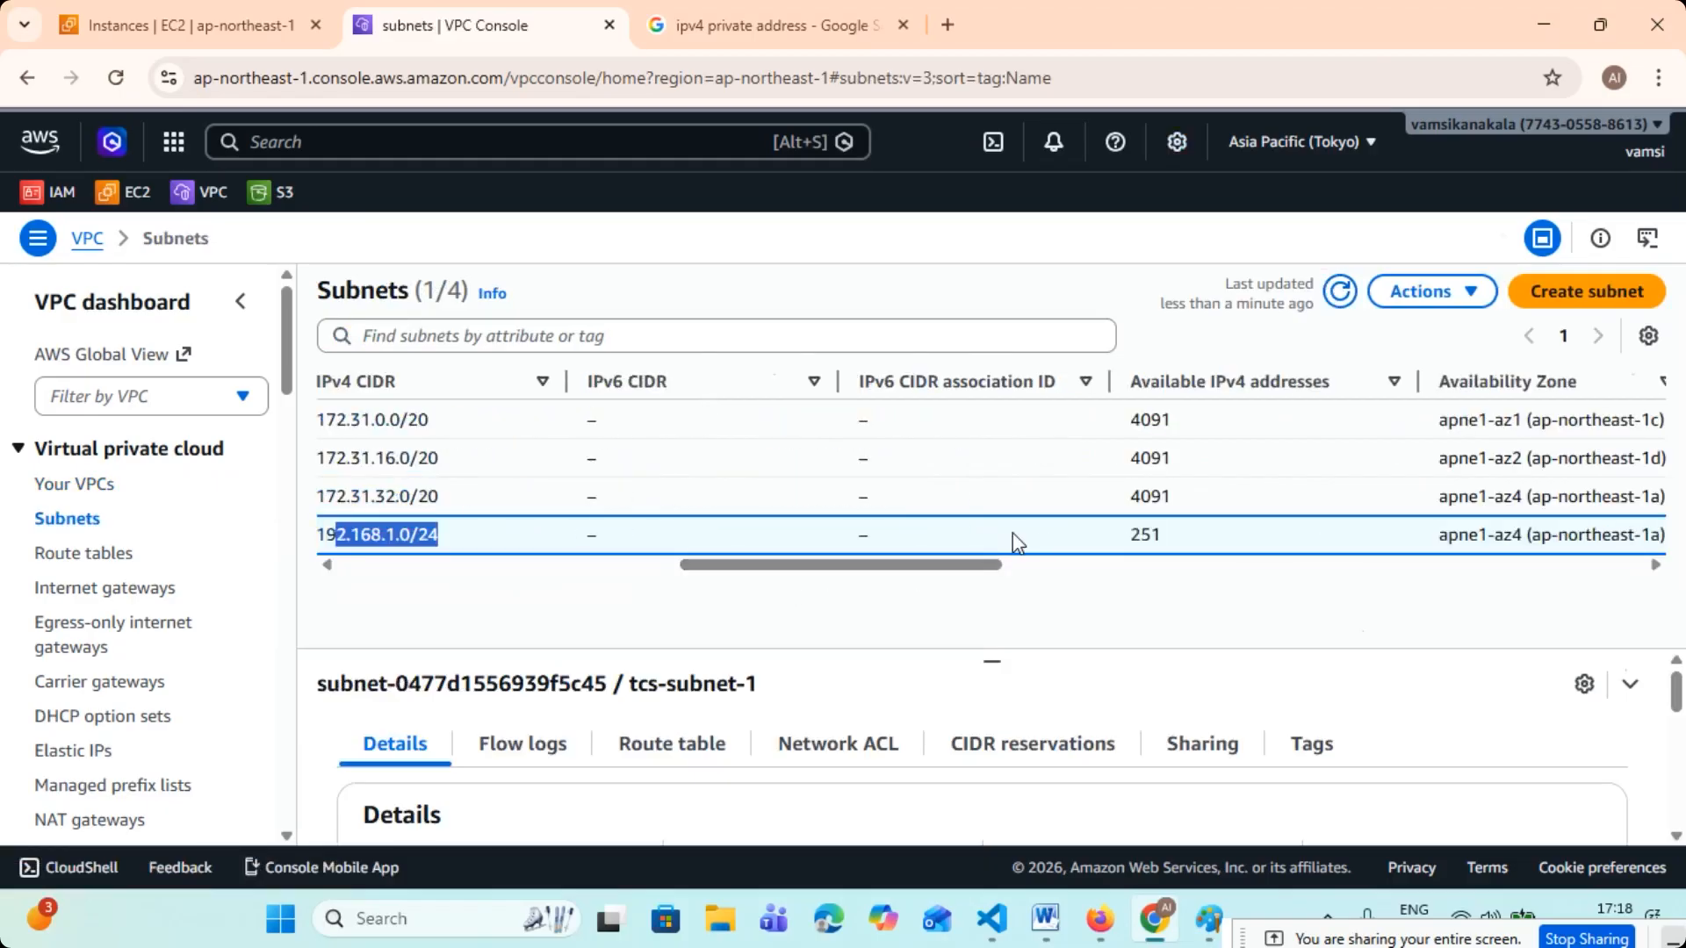
pyautogui.moveTo(1128, 496); pyautogui.dragTo(1205, 487)
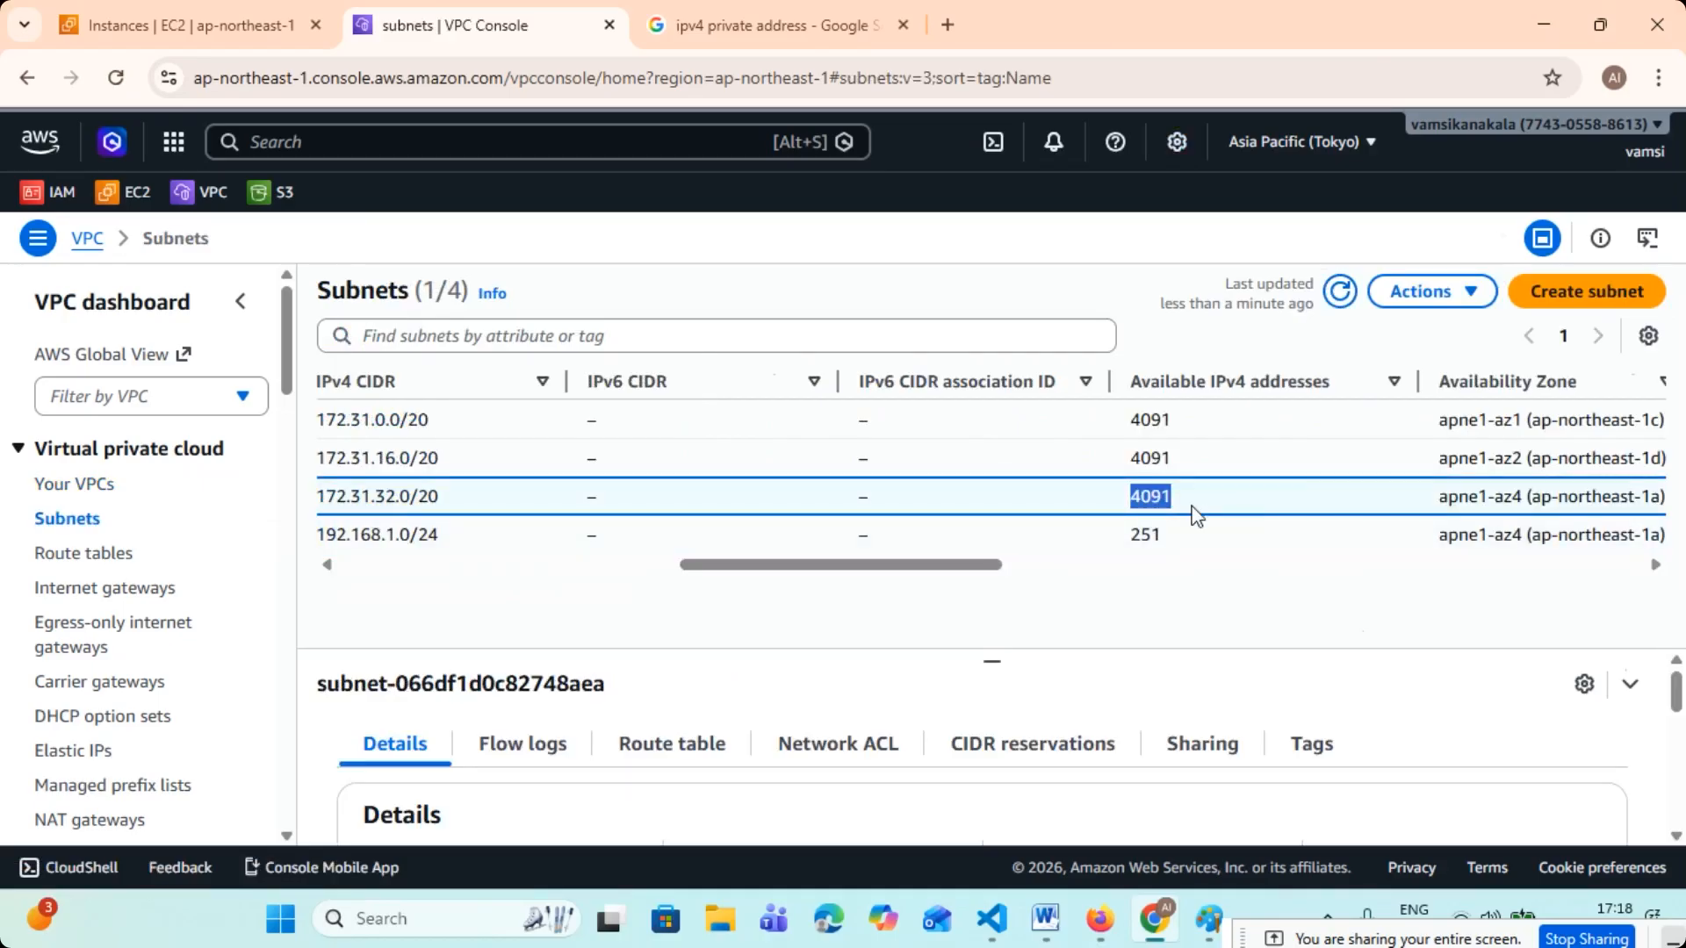
pyautogui.moveTo(1133, 536); pyautogui.dragTo(1177, 499)
pyautogui.moveTo(946, 567); pyautogui.dragTo(820, 576)
pyautogui.moveTo(957, 498); pyautogui.dragTo(980, 498)
pyautogui.doubleClick(966, 537)
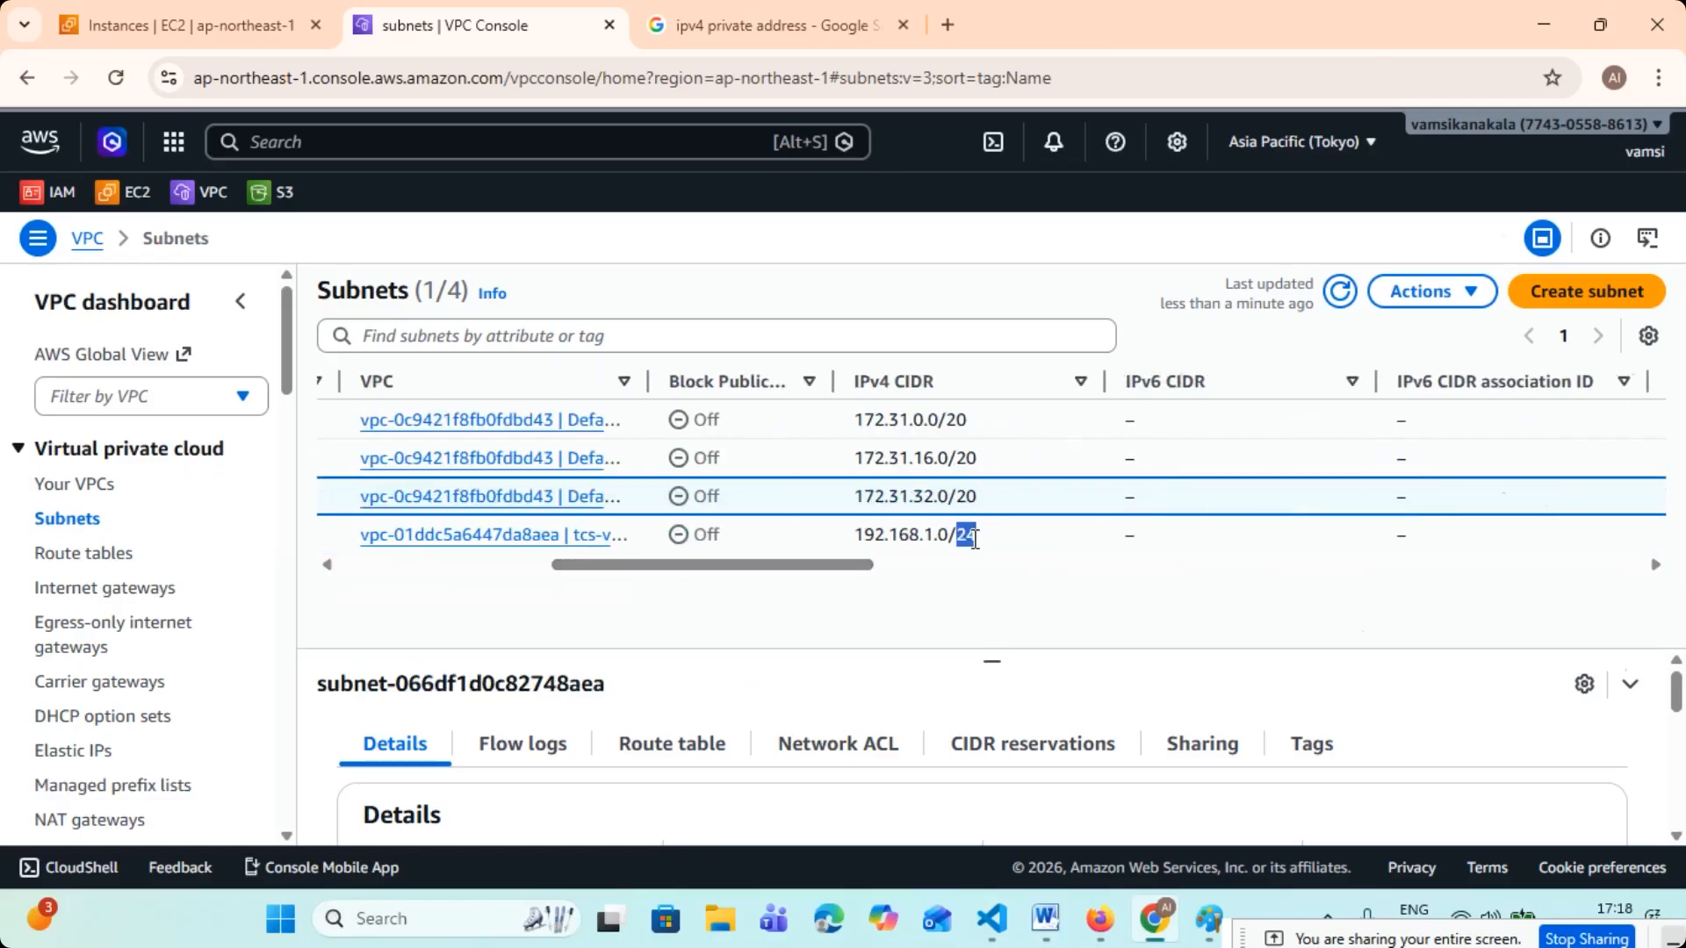
pyautogui.moveTo(816, 567); pyautogui.dragTo(999, 580)
pyautogui.moveTo(901, 496); pyautogui.dragTo(1019, 508)
pyautogui.moveTo(998, 566); pyautogui.dragTo(562, 592)
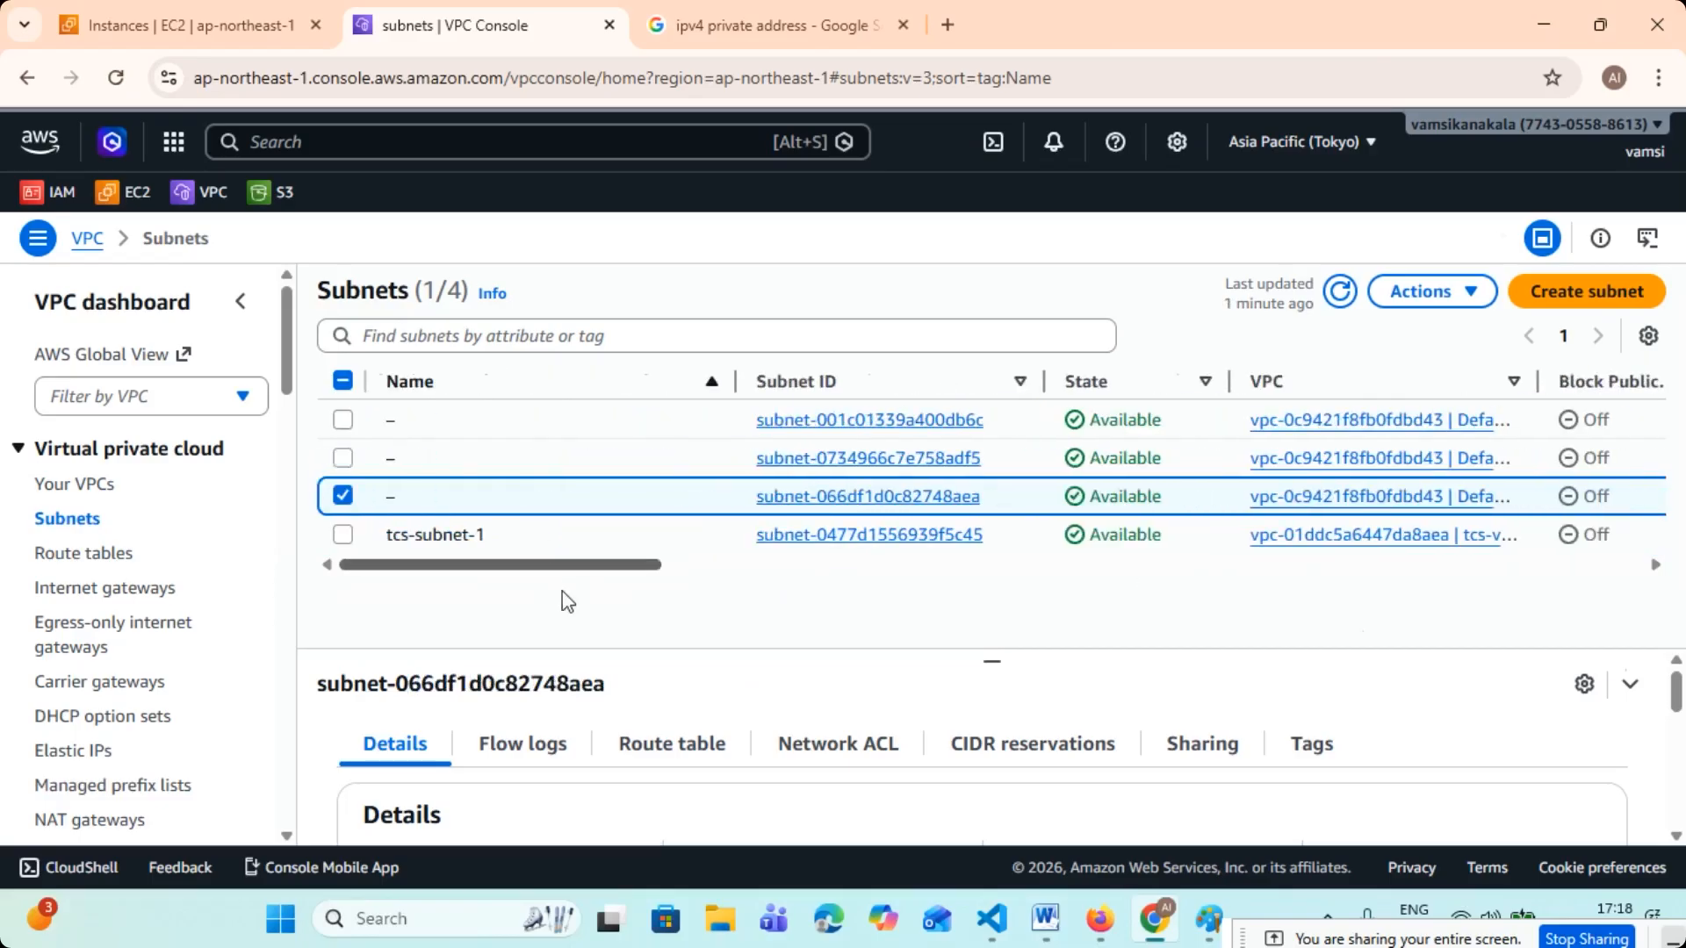
pyautogui.click(343, 498)
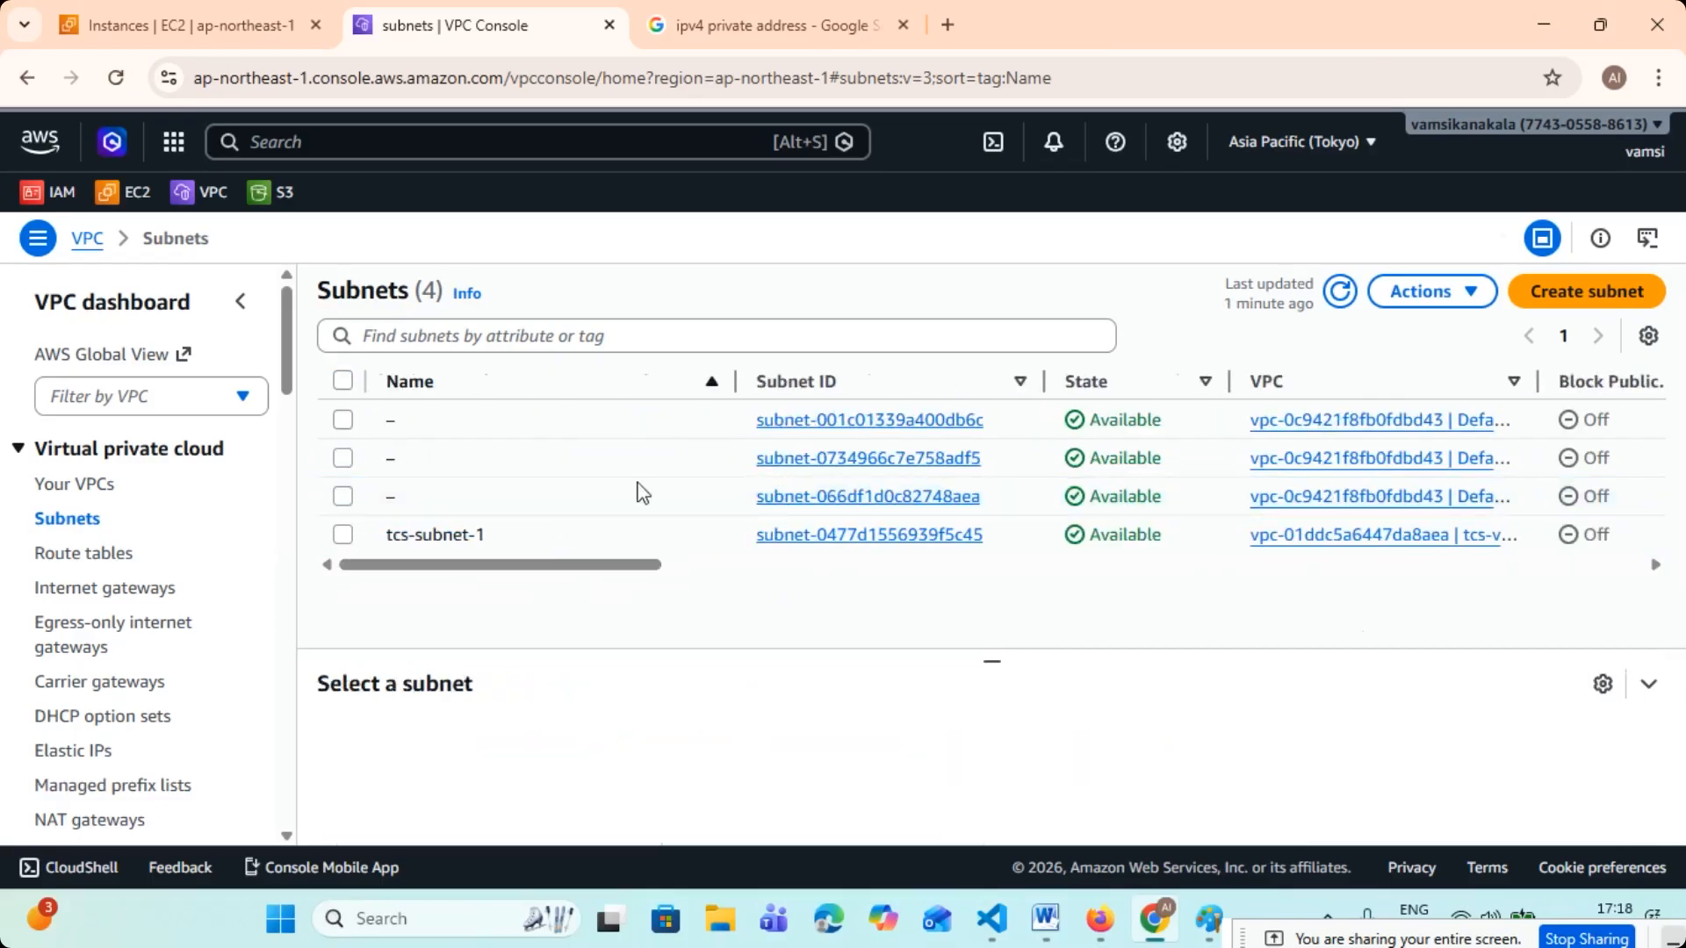
# - Start creating a route table and name it "tcs-route-"
pyautogui.click(111, 553)
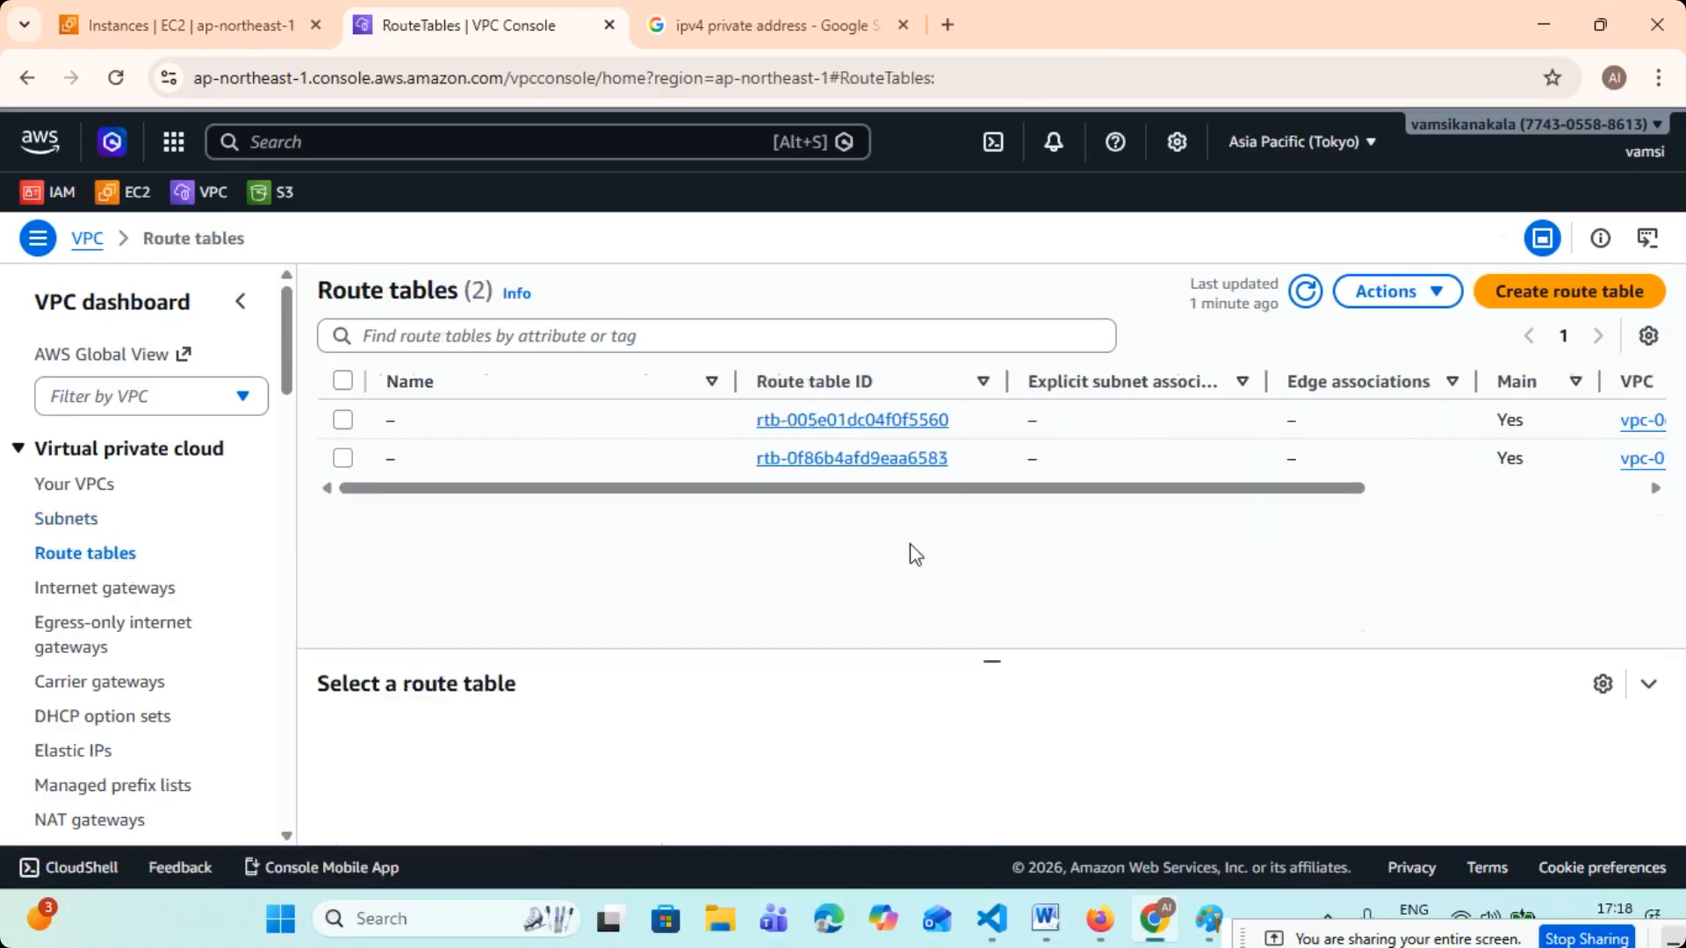
pyautogui.click(1551, 301)
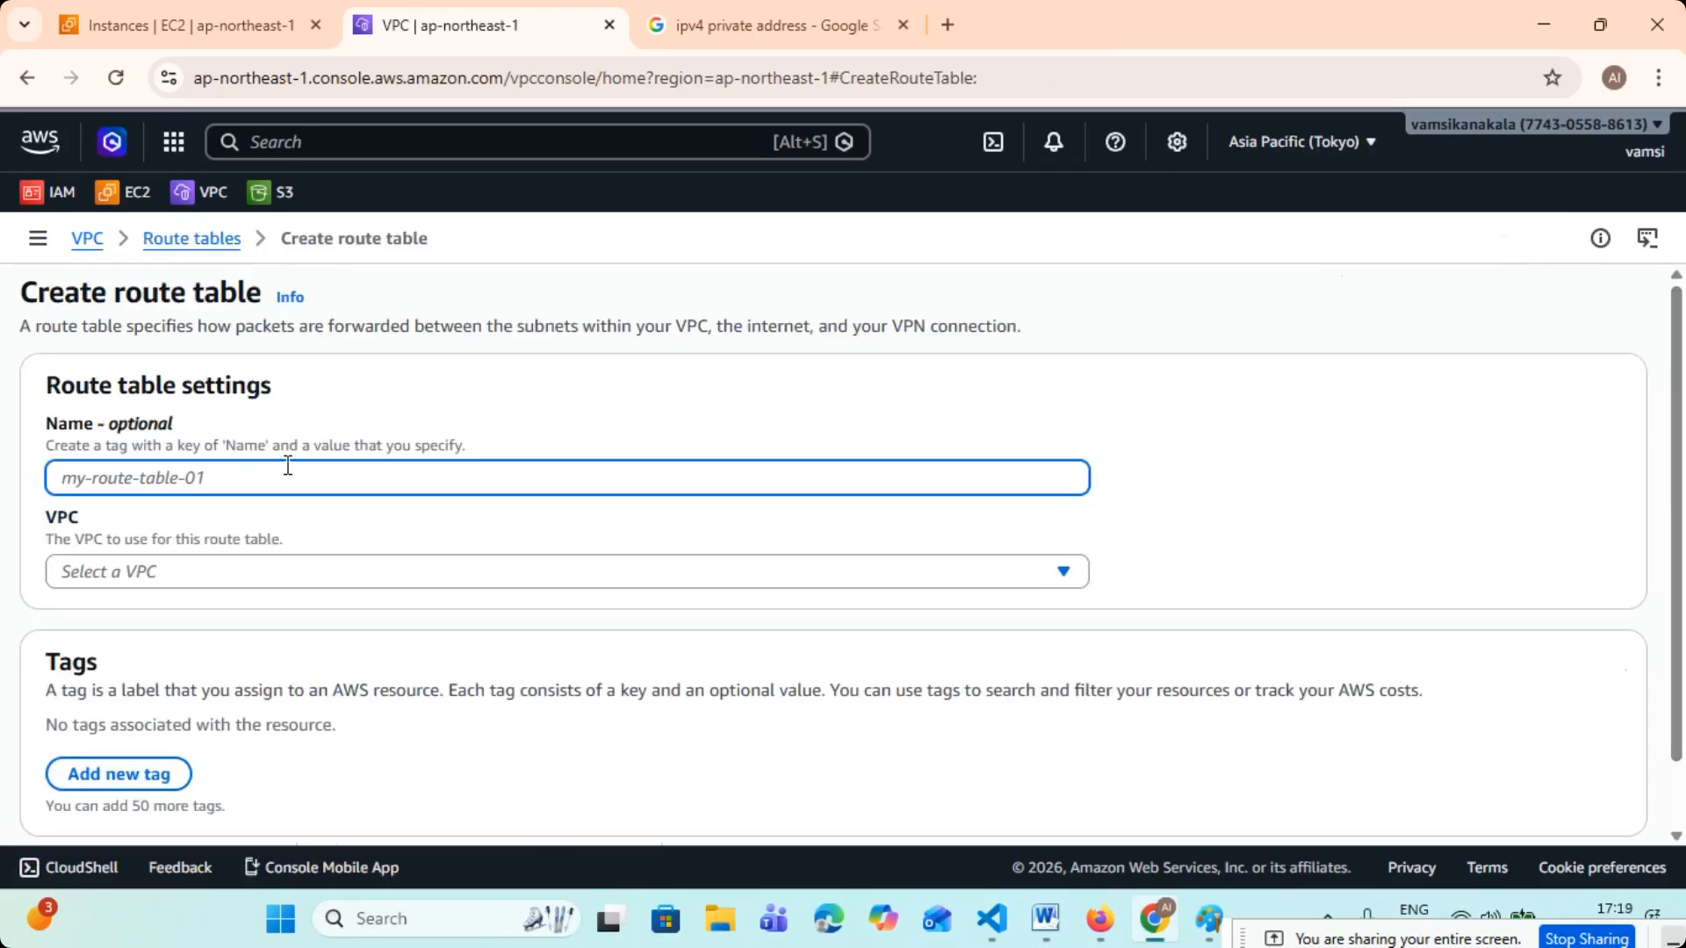
pyautogui.write('tcs')
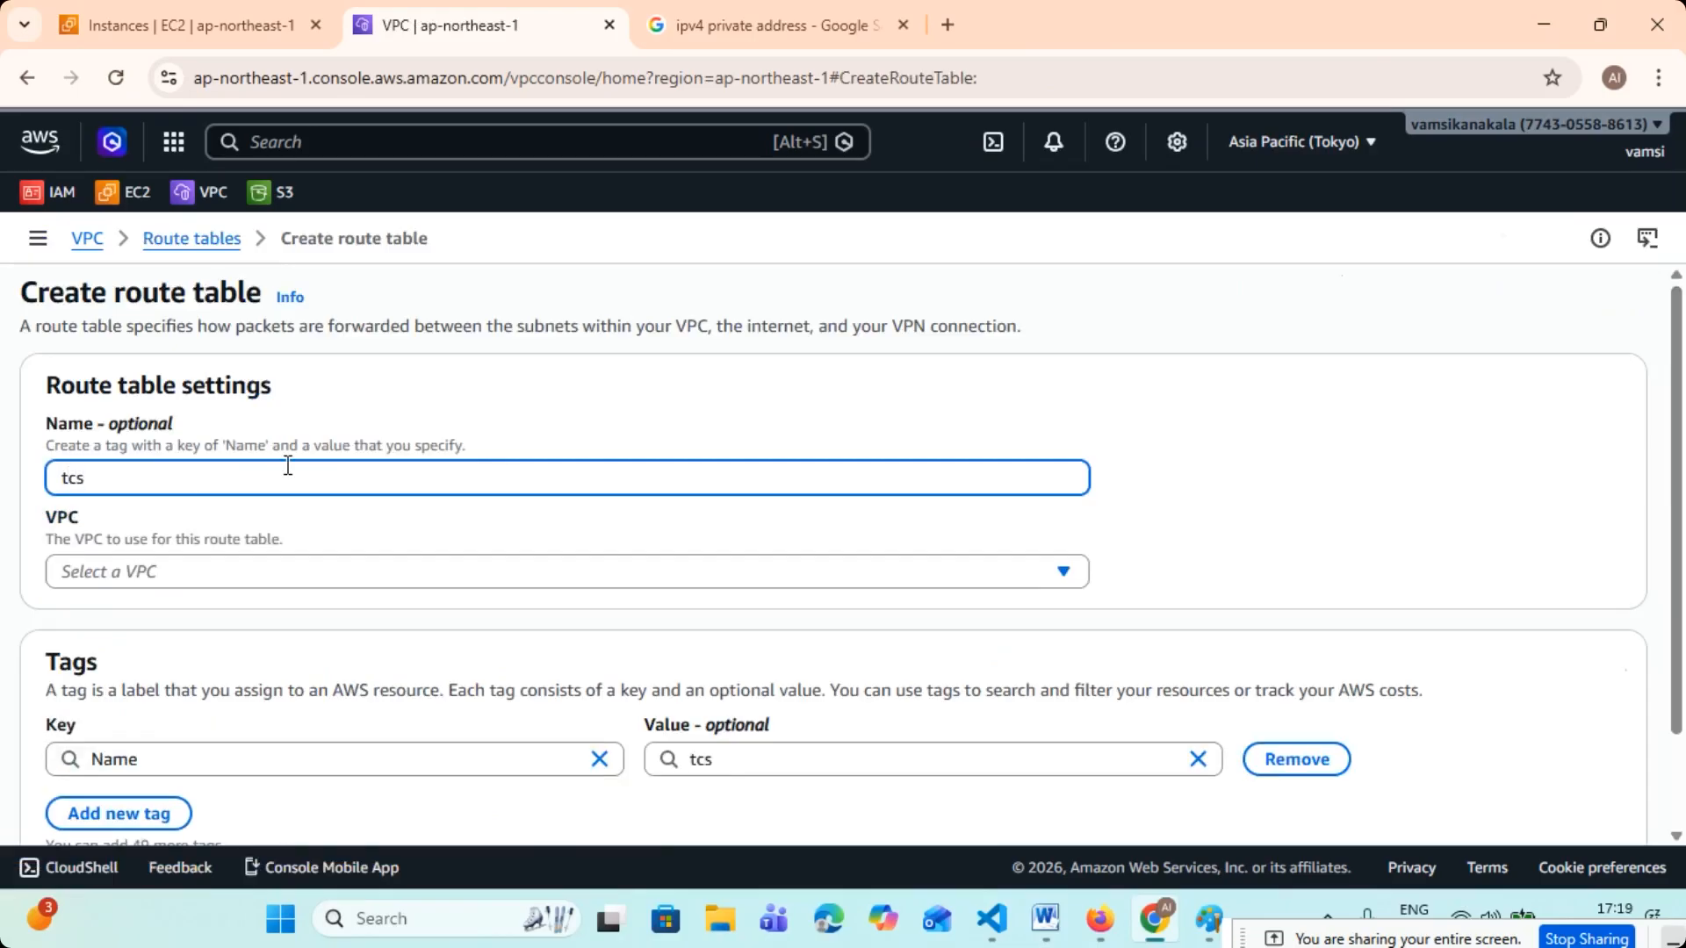
pyautogui.write('-rput')
pyautogui.press('BackSpace')
pyautogui.press('BackSpace')
pyautogui.press('BackSpace')
pyautogui.press('BackSpace')
pyautogui.write('out')
# - Choose tcs-vpc-1 as the new route table's VPC and create the route table
pyautogui.click(131, 575)
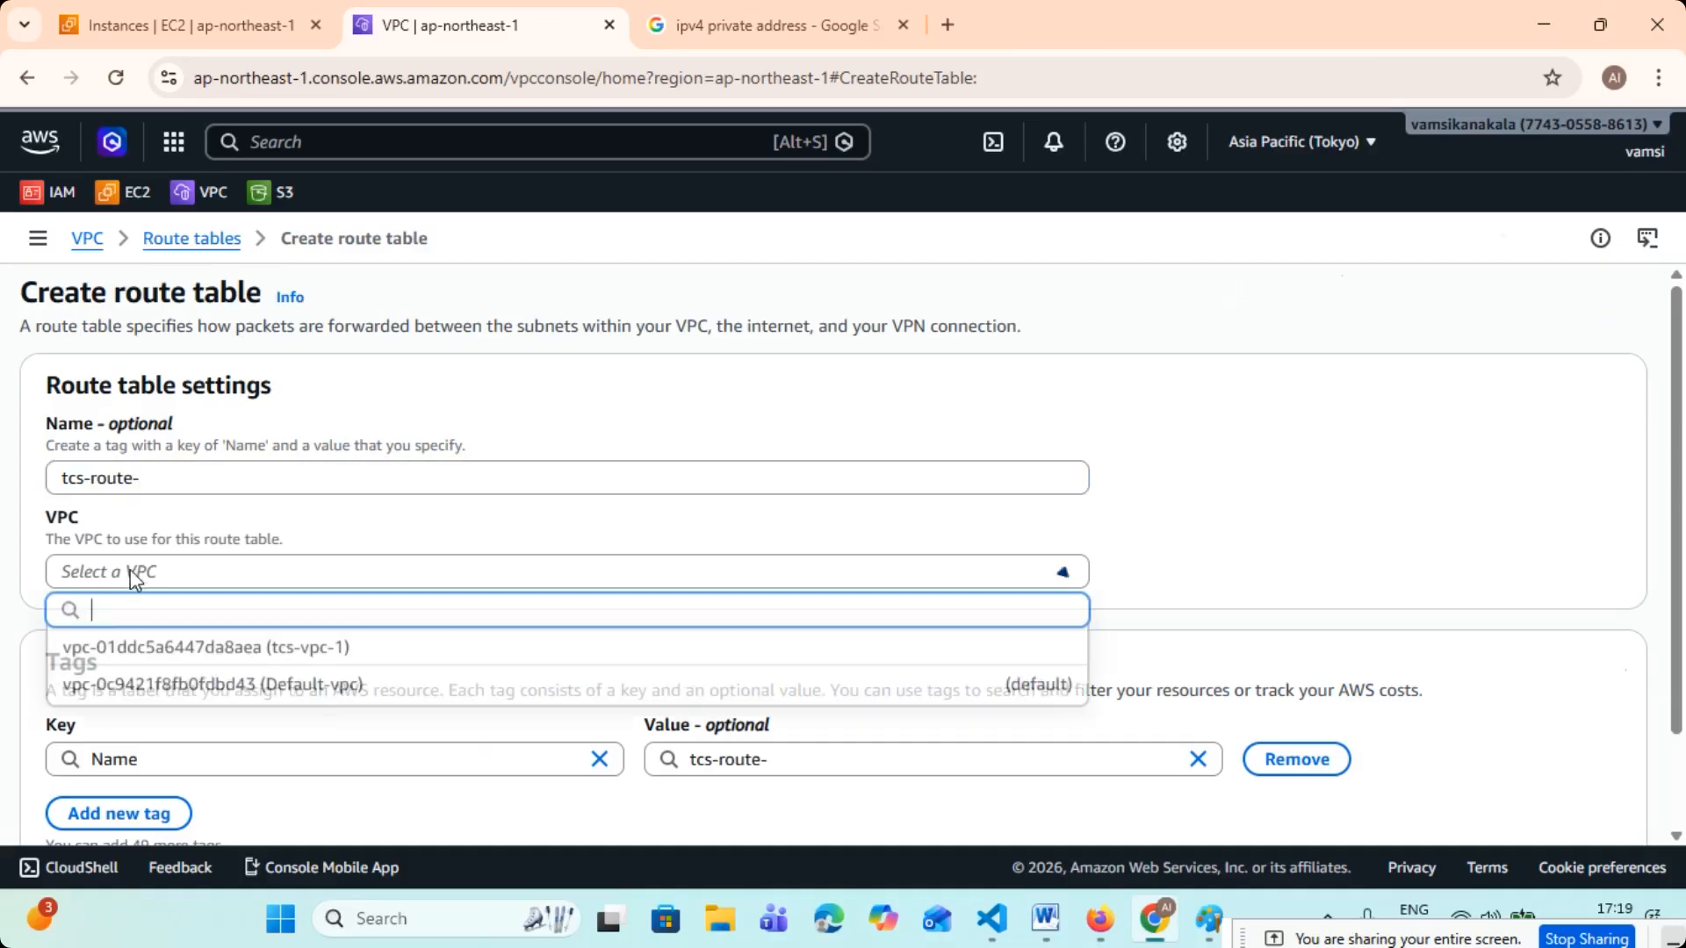
pyautogui.click(219, 649)
pyautogui.scroll(-3, 340, 584)
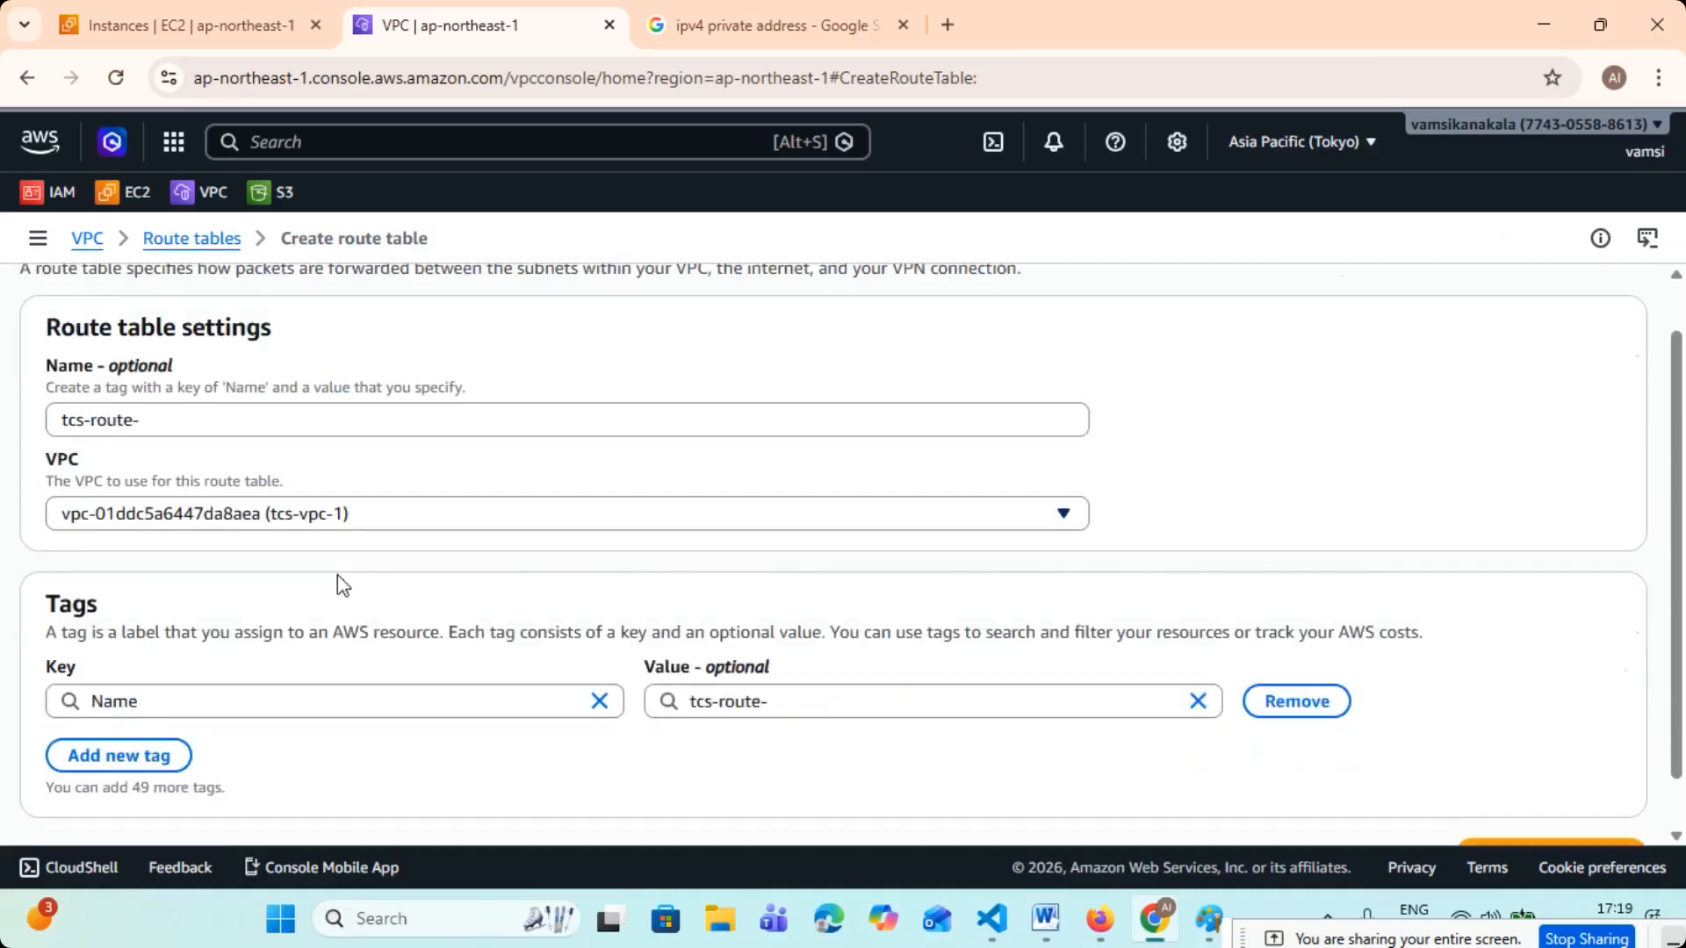
pyautogui.click(1488, 801)
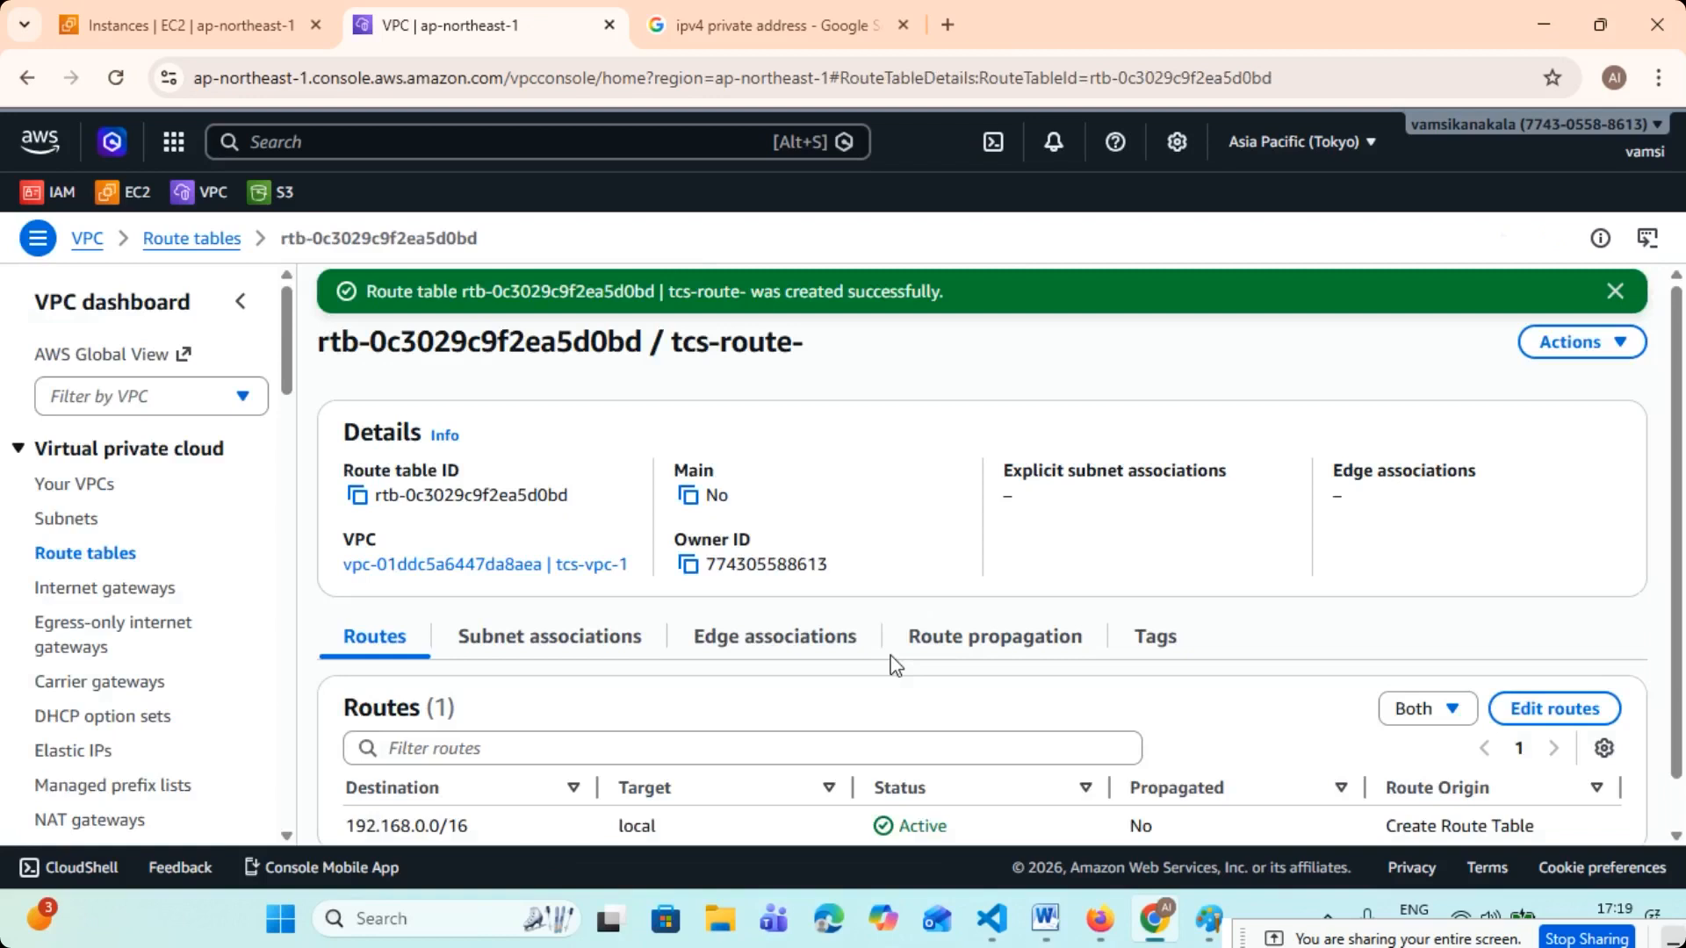
# - Rename the new route table as "tcs-route-1" in the route tables list and refresh the list
pyautogui.click(95, 553)
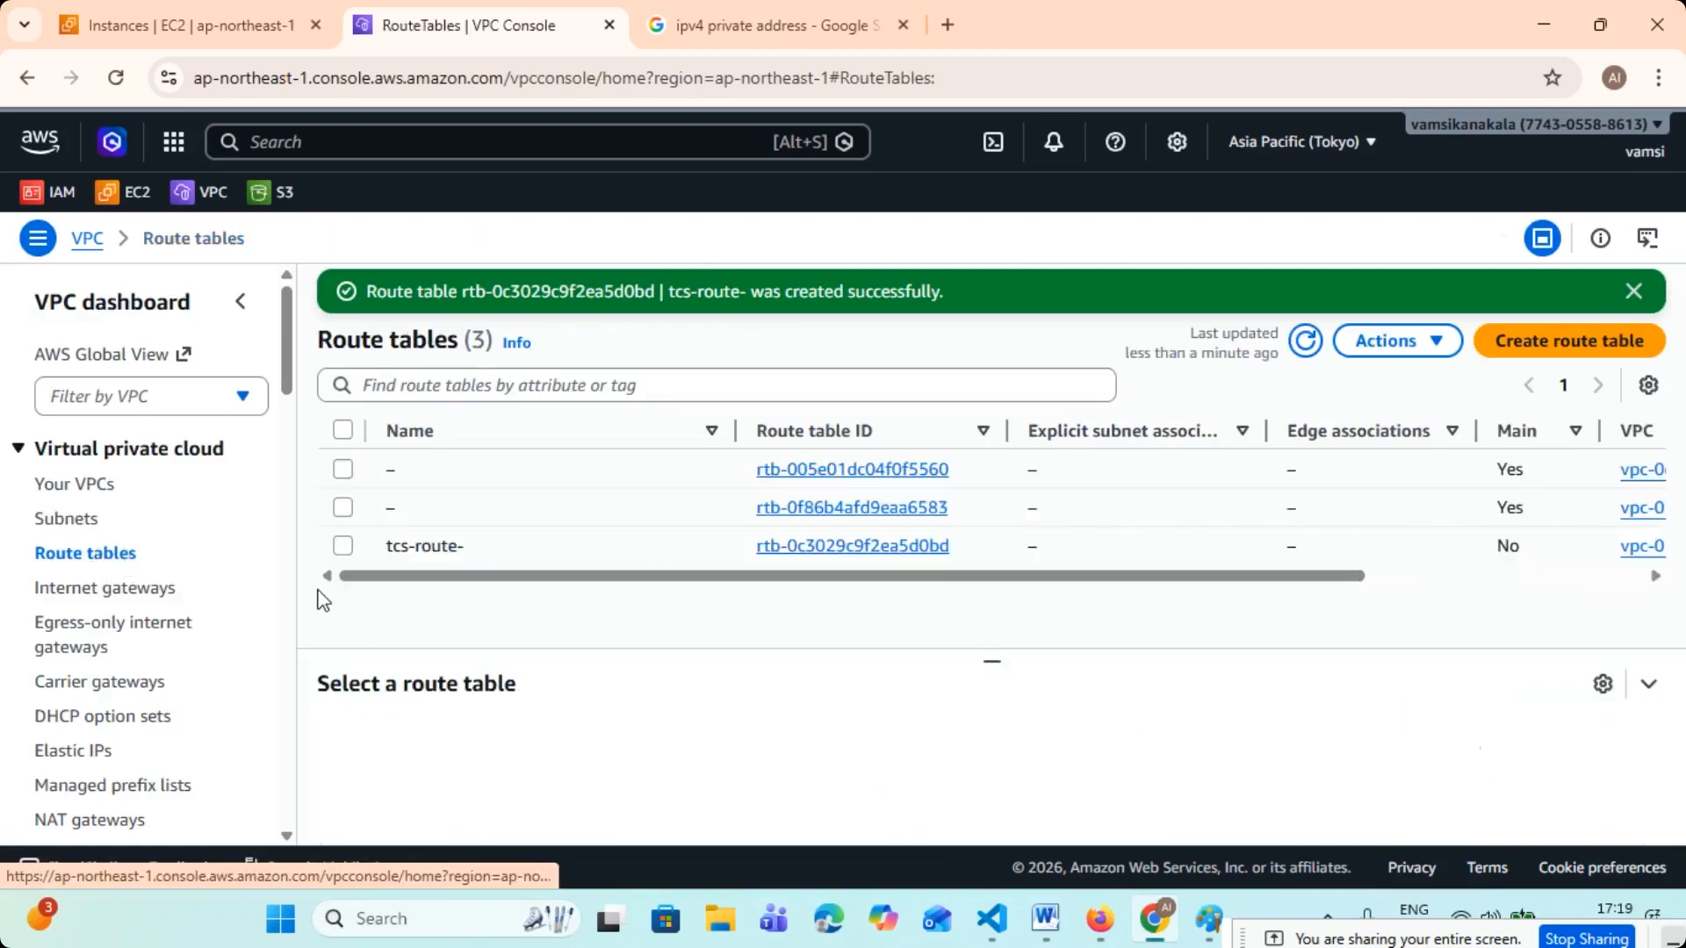
pyautogui.click(1633, 291)
pyautogui.click(1308, 294)
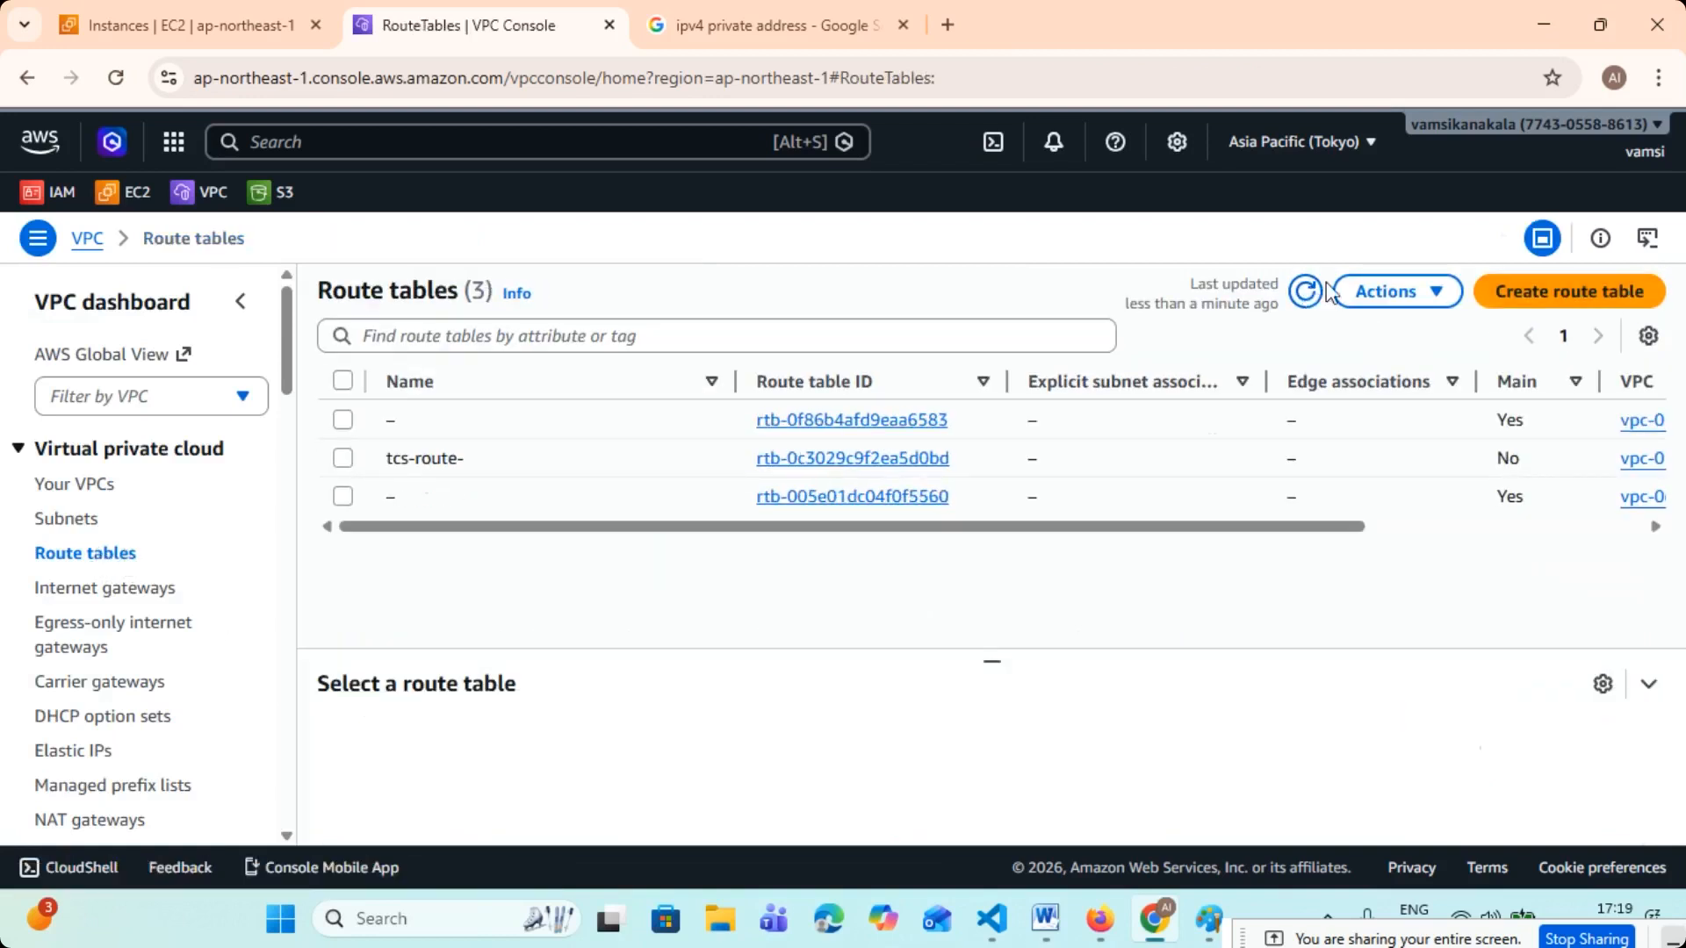
pyautogui.click(480, 458)
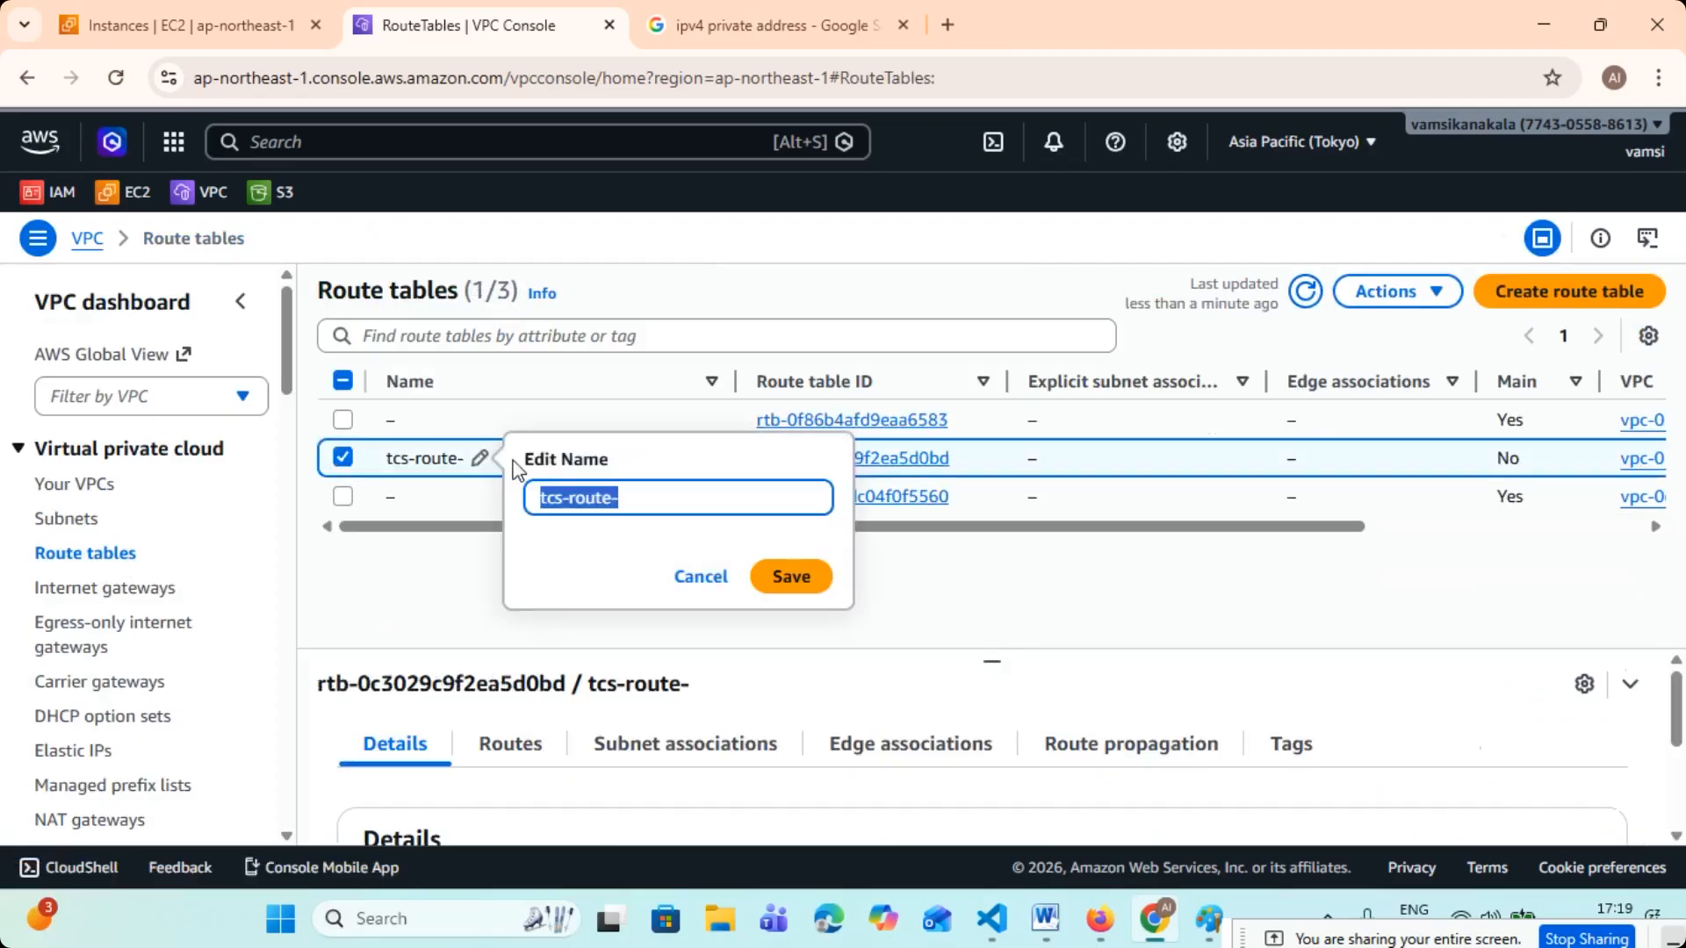
pyautogui.click(675, 502)
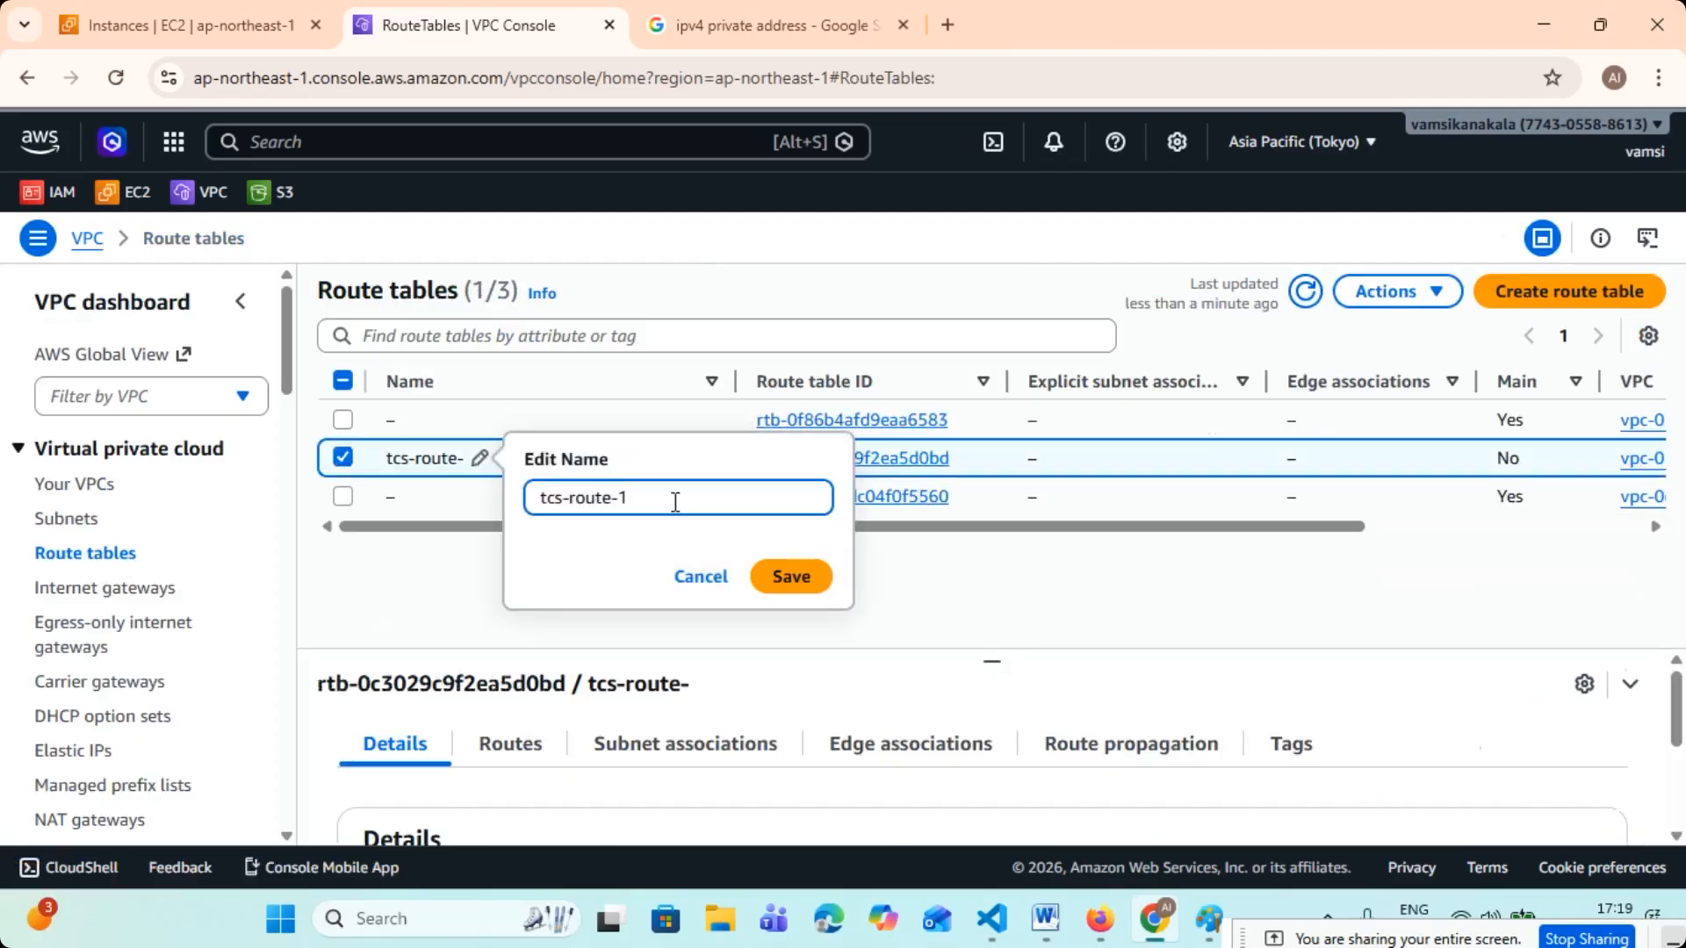
pyautogui.click(790, 576)
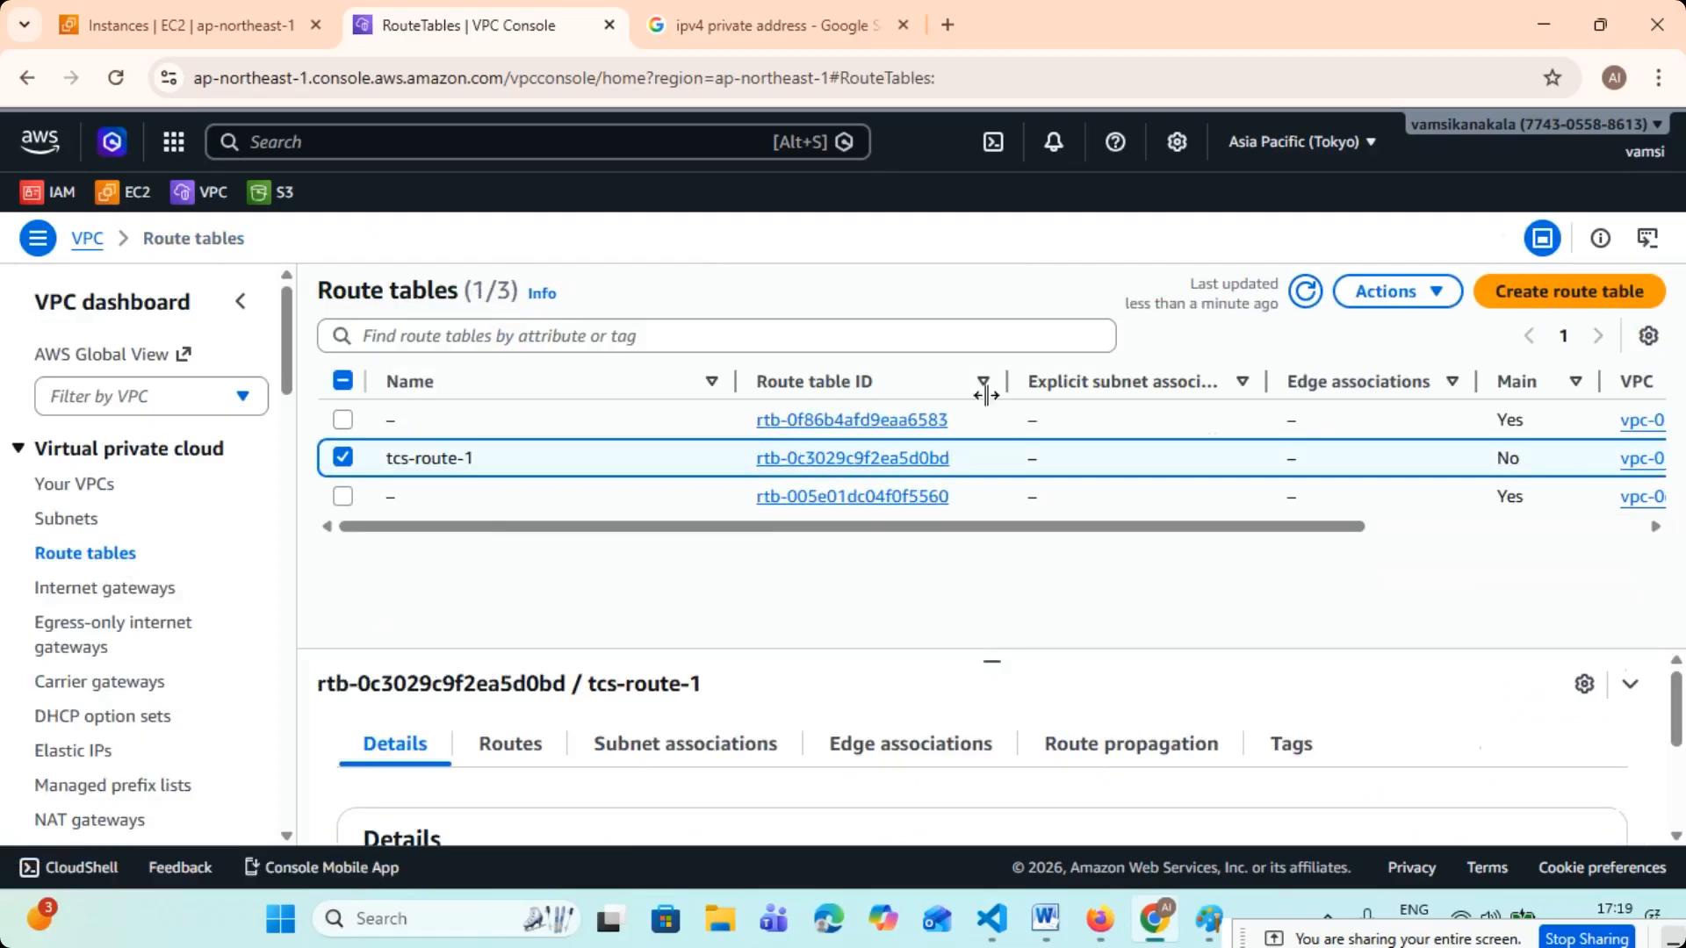
pyautogui.click(1306, 292)
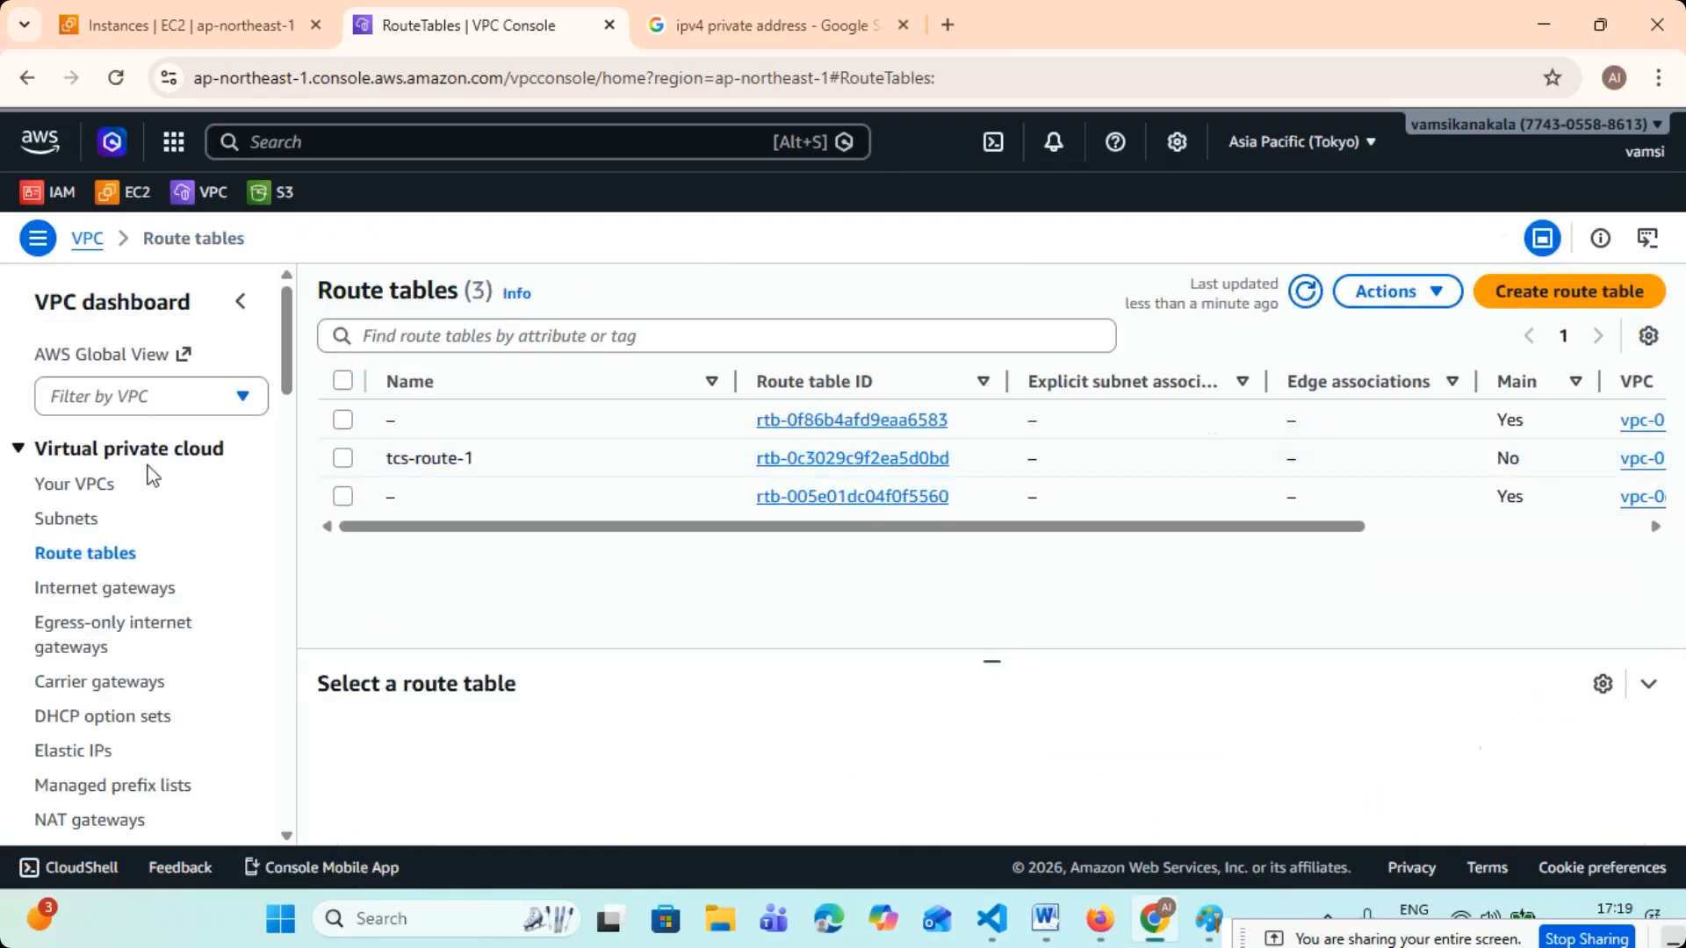
# - Review the existing VPCs, subnets and route tables, and create an internet gateway named "tcs-igw-1"
pyautogui.click(104, 493)
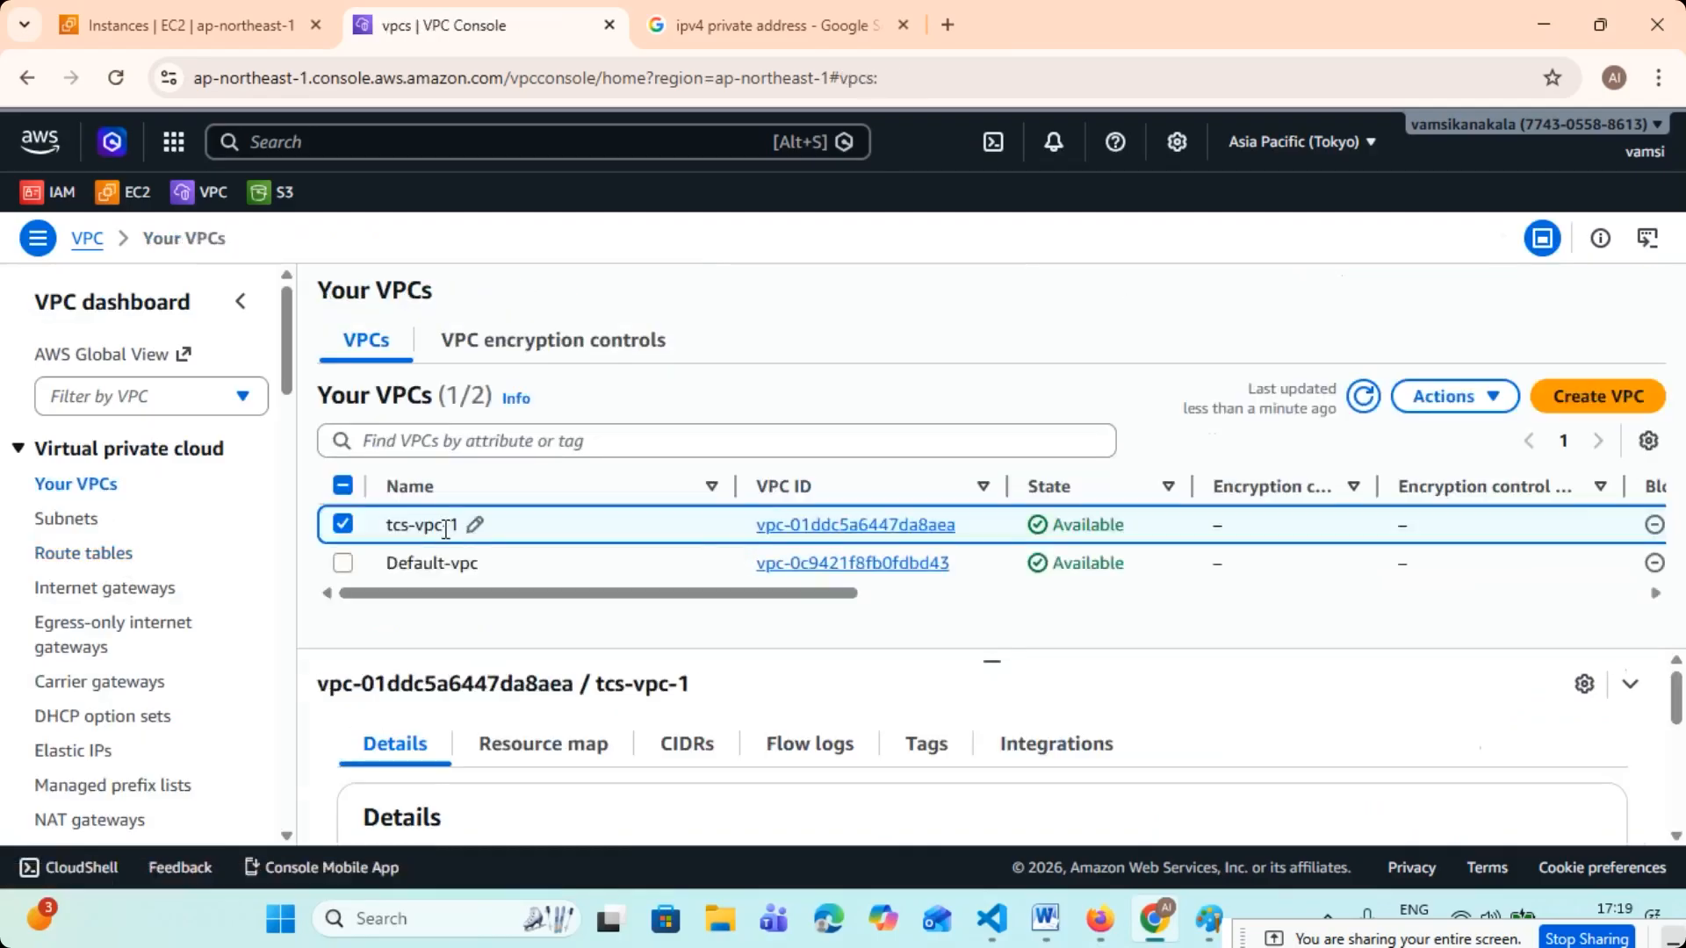
pyautogui.click(80, 518)
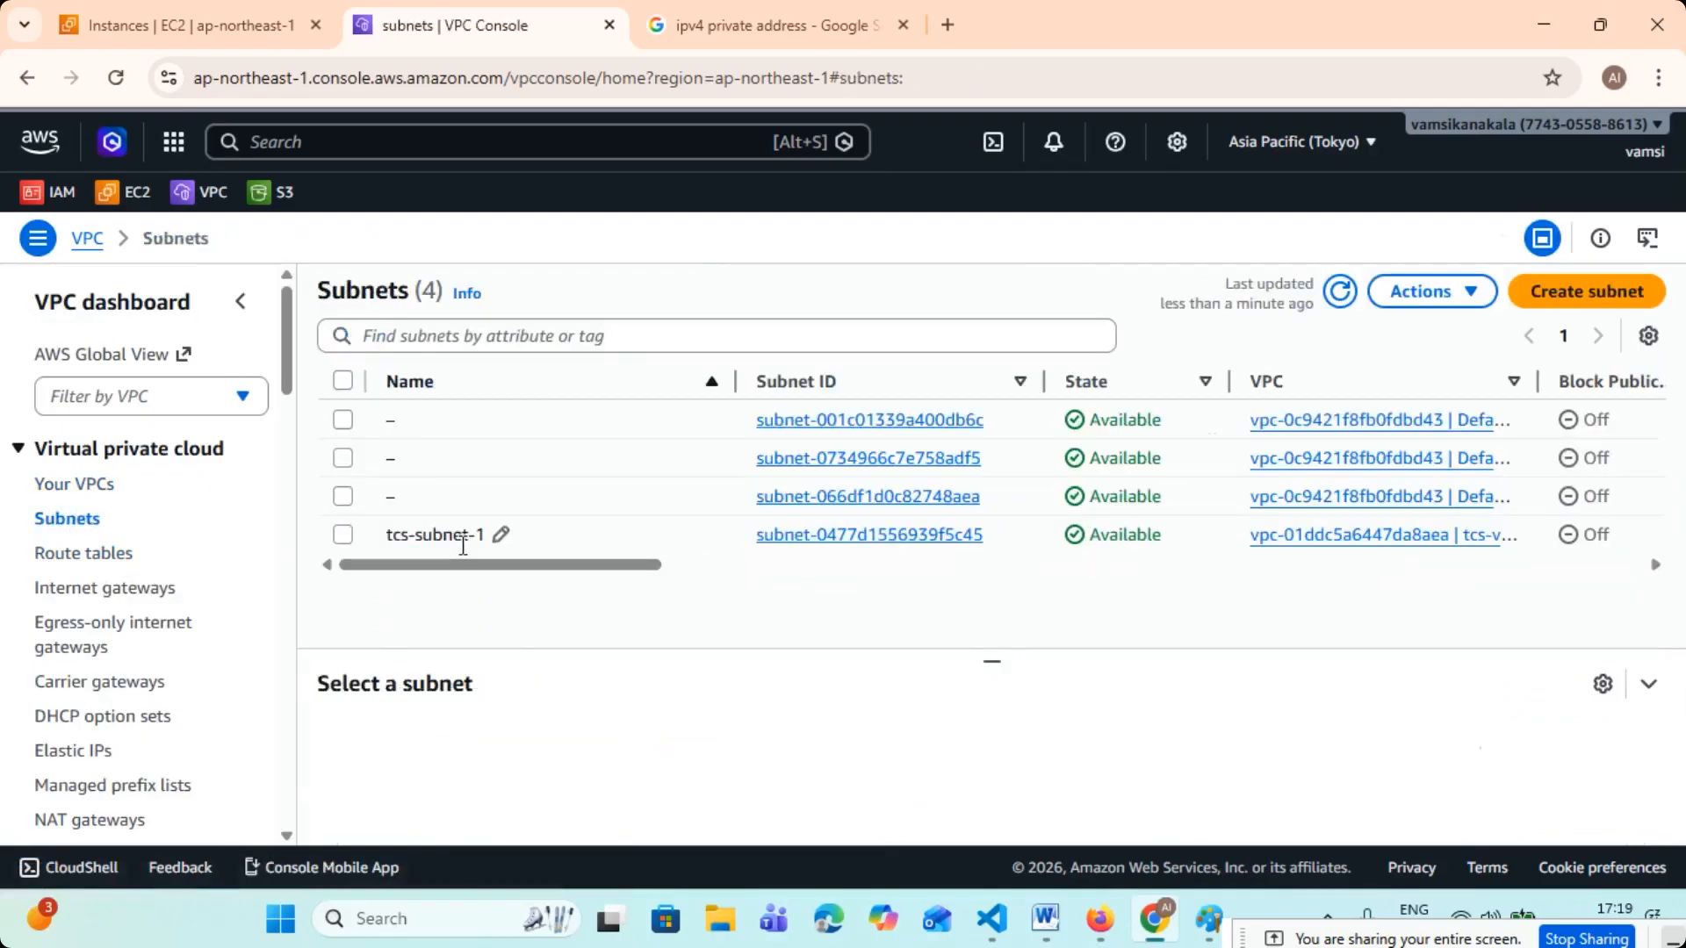
pyautogui.click(53, 558)
pyautogui.click(132, 590)
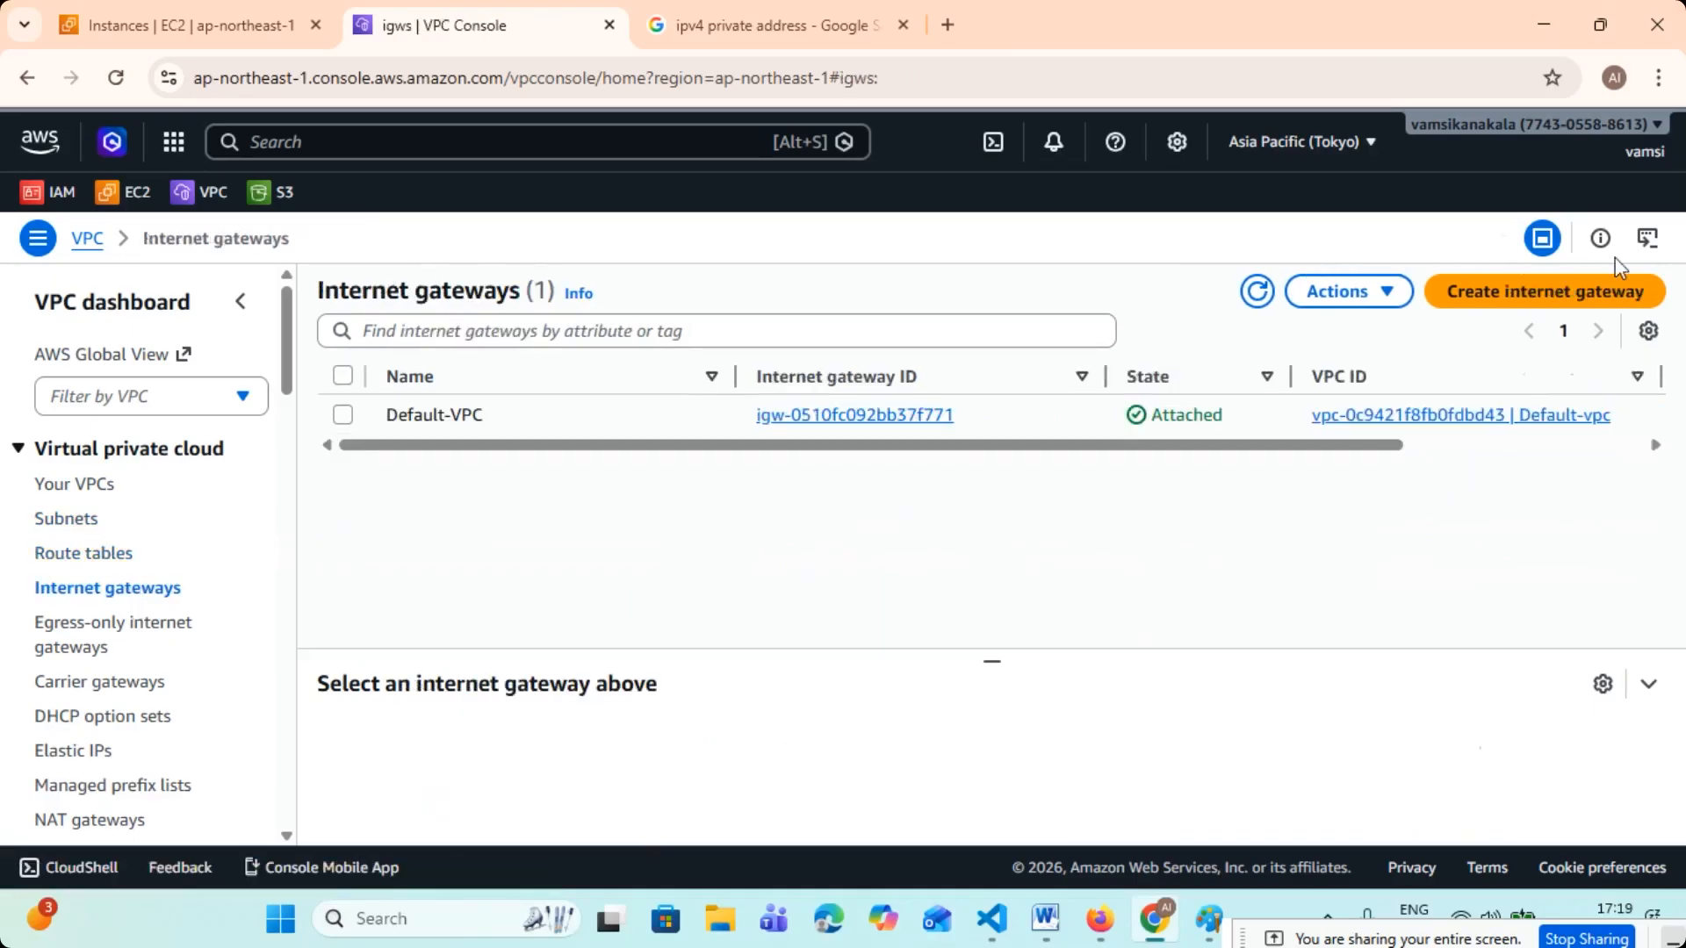
pyautogui.click(1503, 293)
pyautogui.click(203, 476)
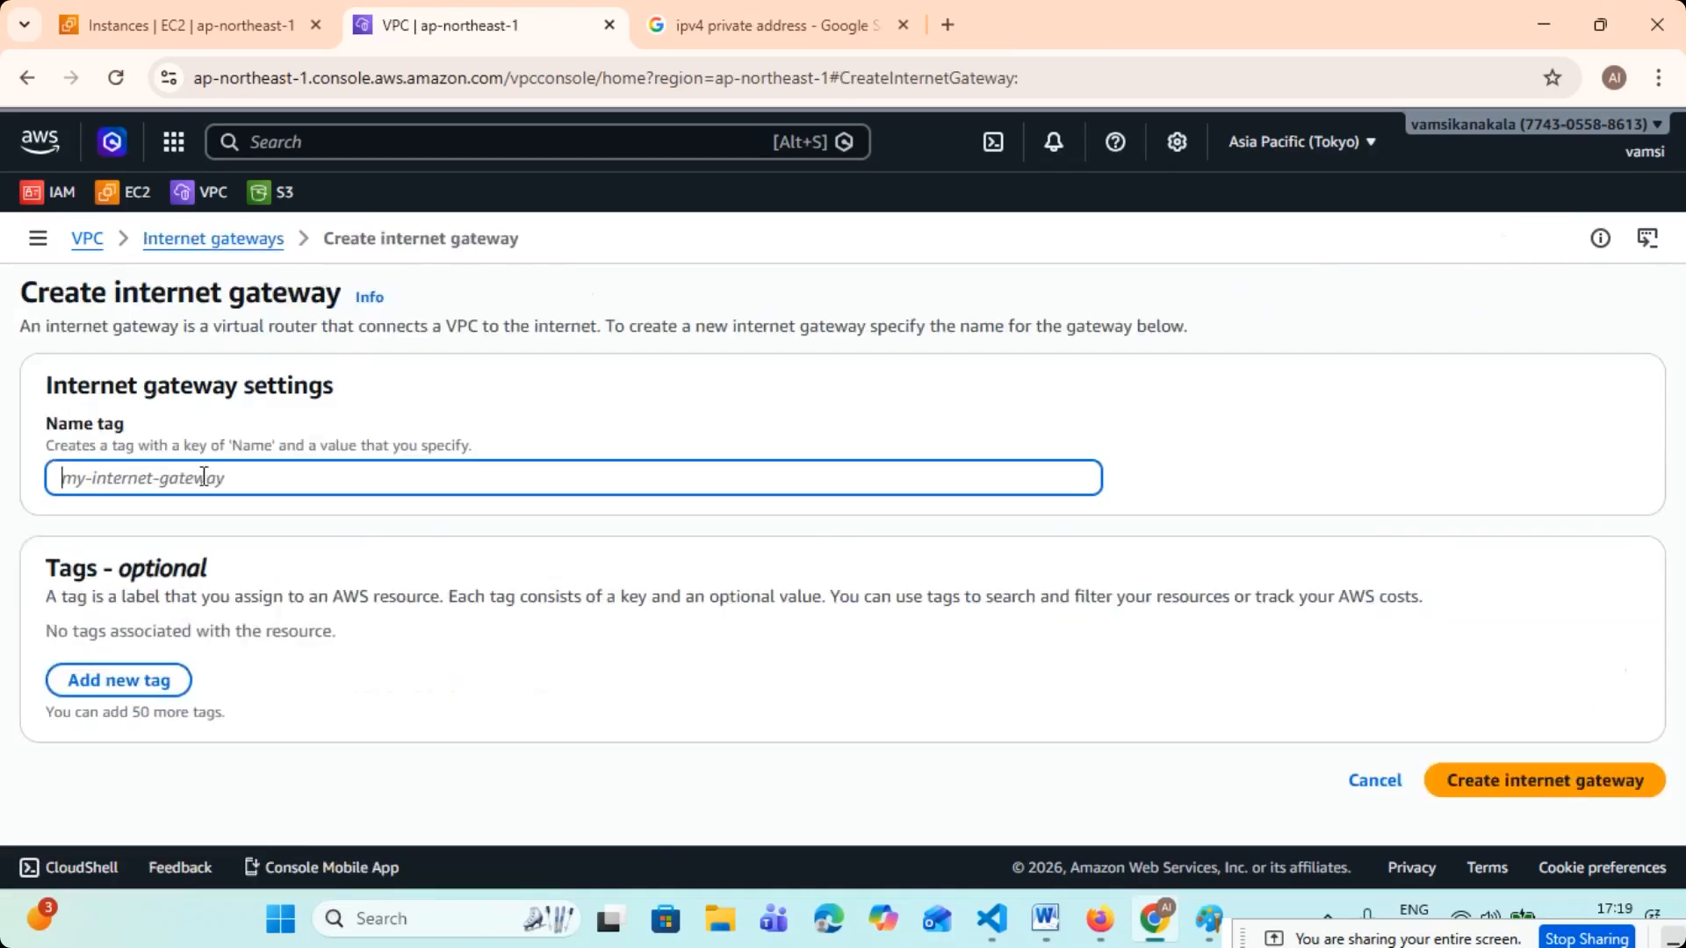
pyautogui.write('tcs')
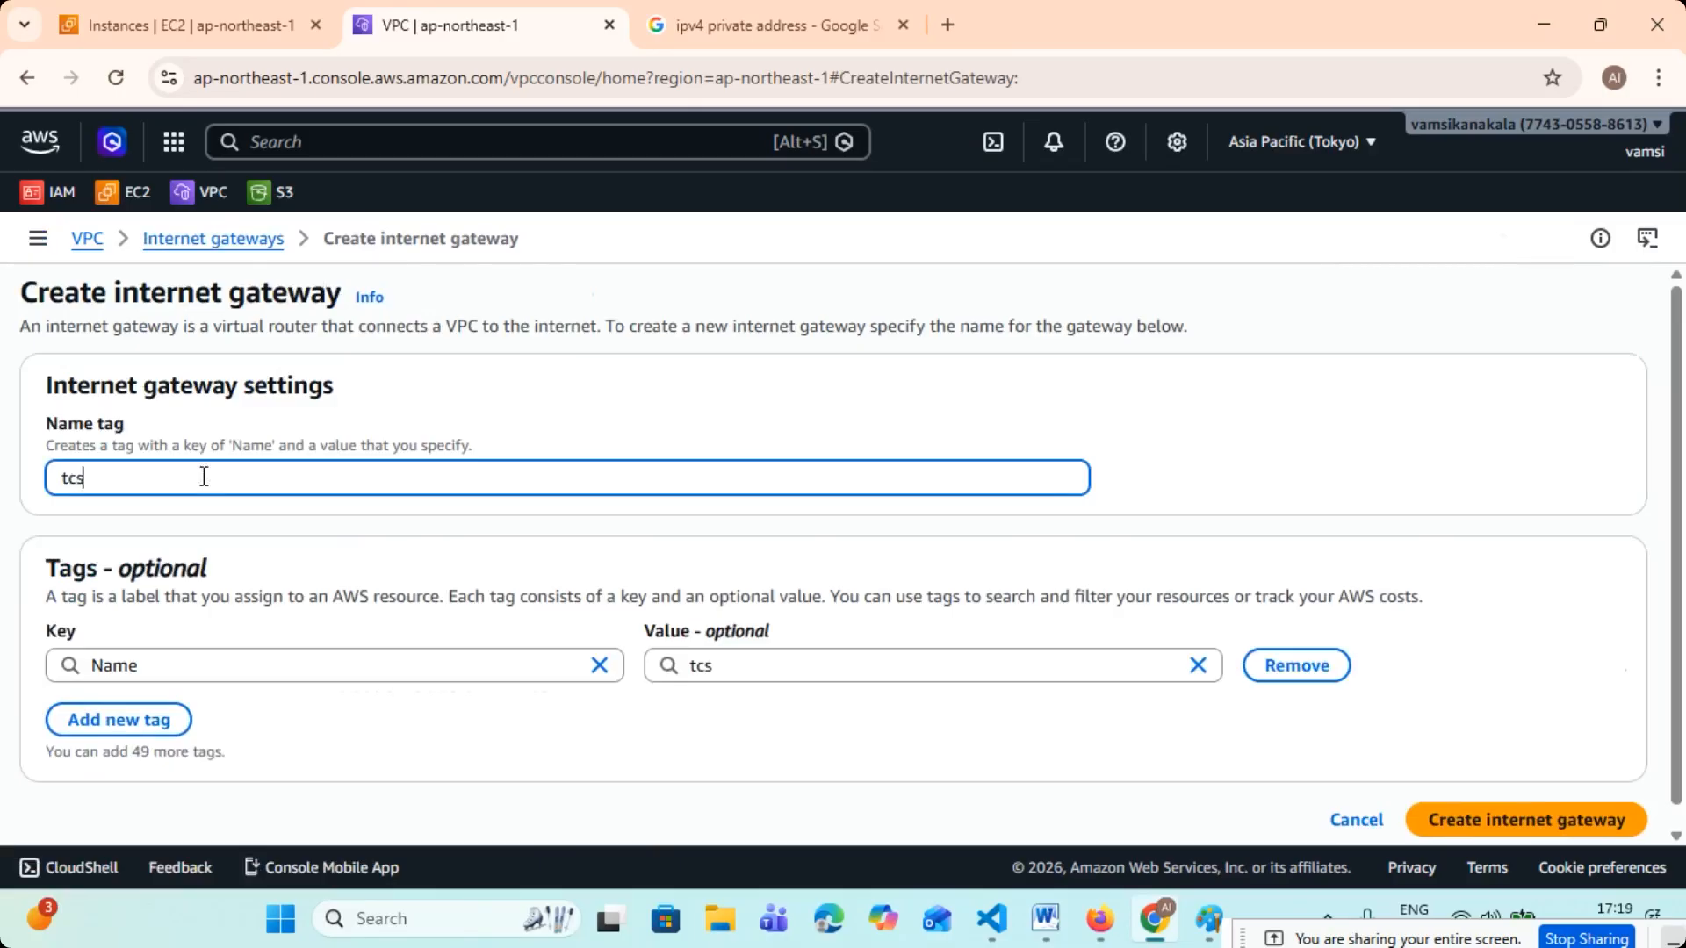
pyautogui.write('-igw')
pyautogui.click(1137, 402)
pyautogui.moveTo(71, 474); pyautogui.dragTo(145, 478)
pyautogui.click(181, 478)
pyautogui.click(1468, 818)
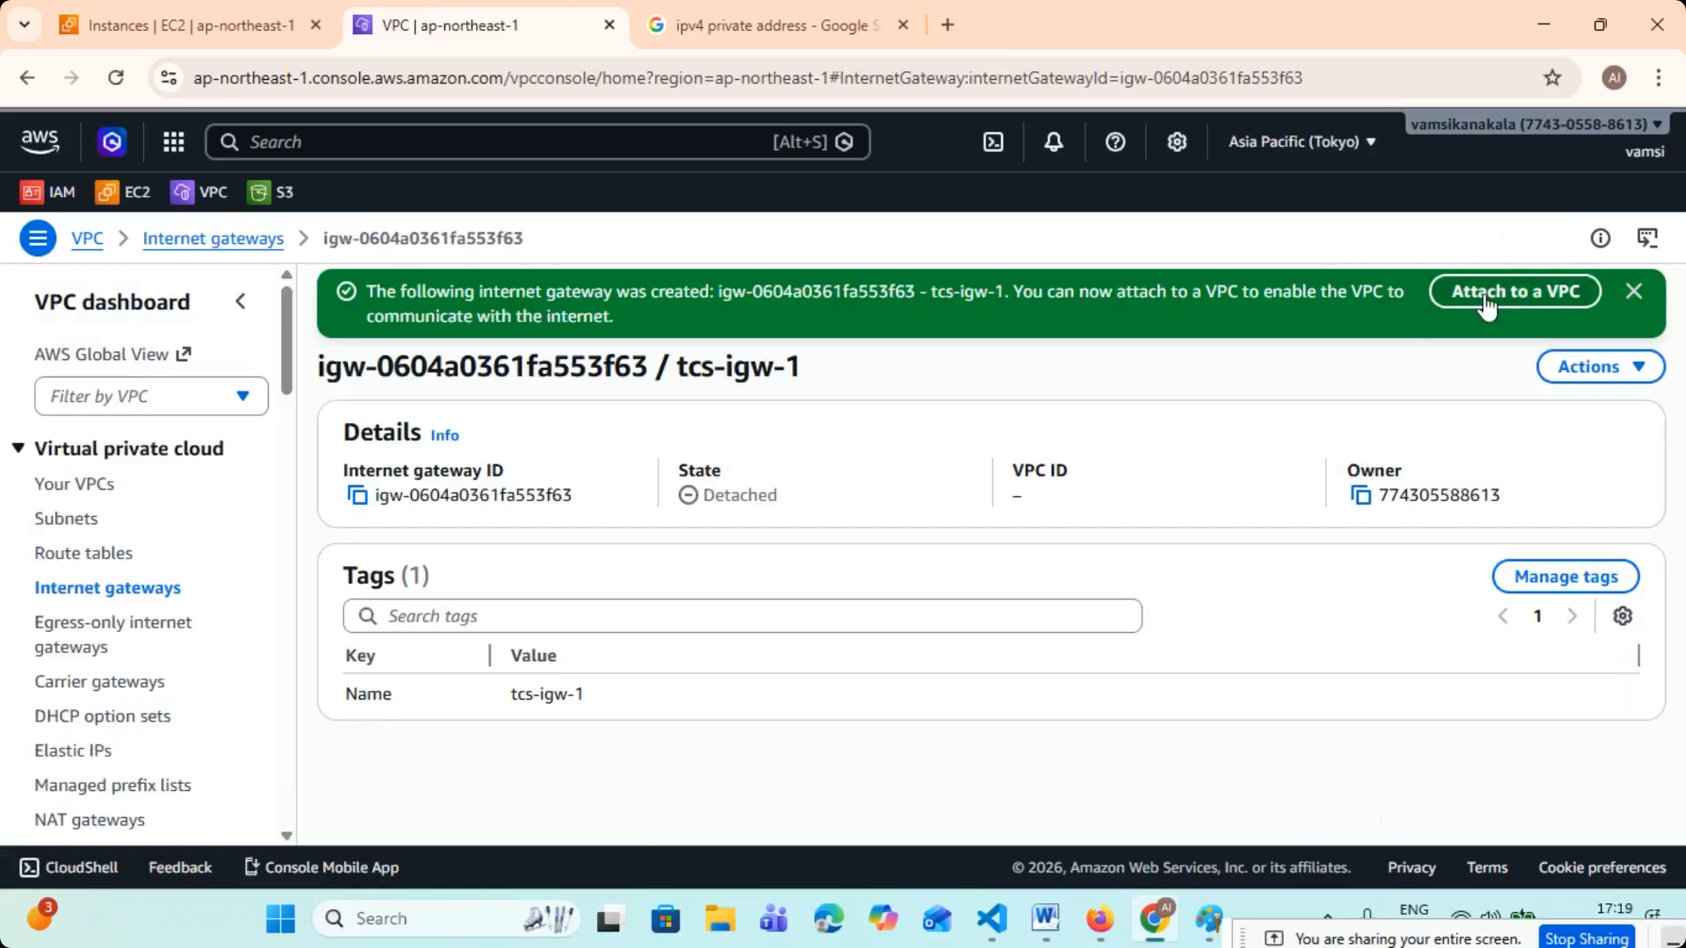
# - Attach the new internet gateway tcs-igw-1 to tcs-vpc-1 and dismiss the notification
pyautogui.click(1487, 303)
pyautogui.click(172, 537)
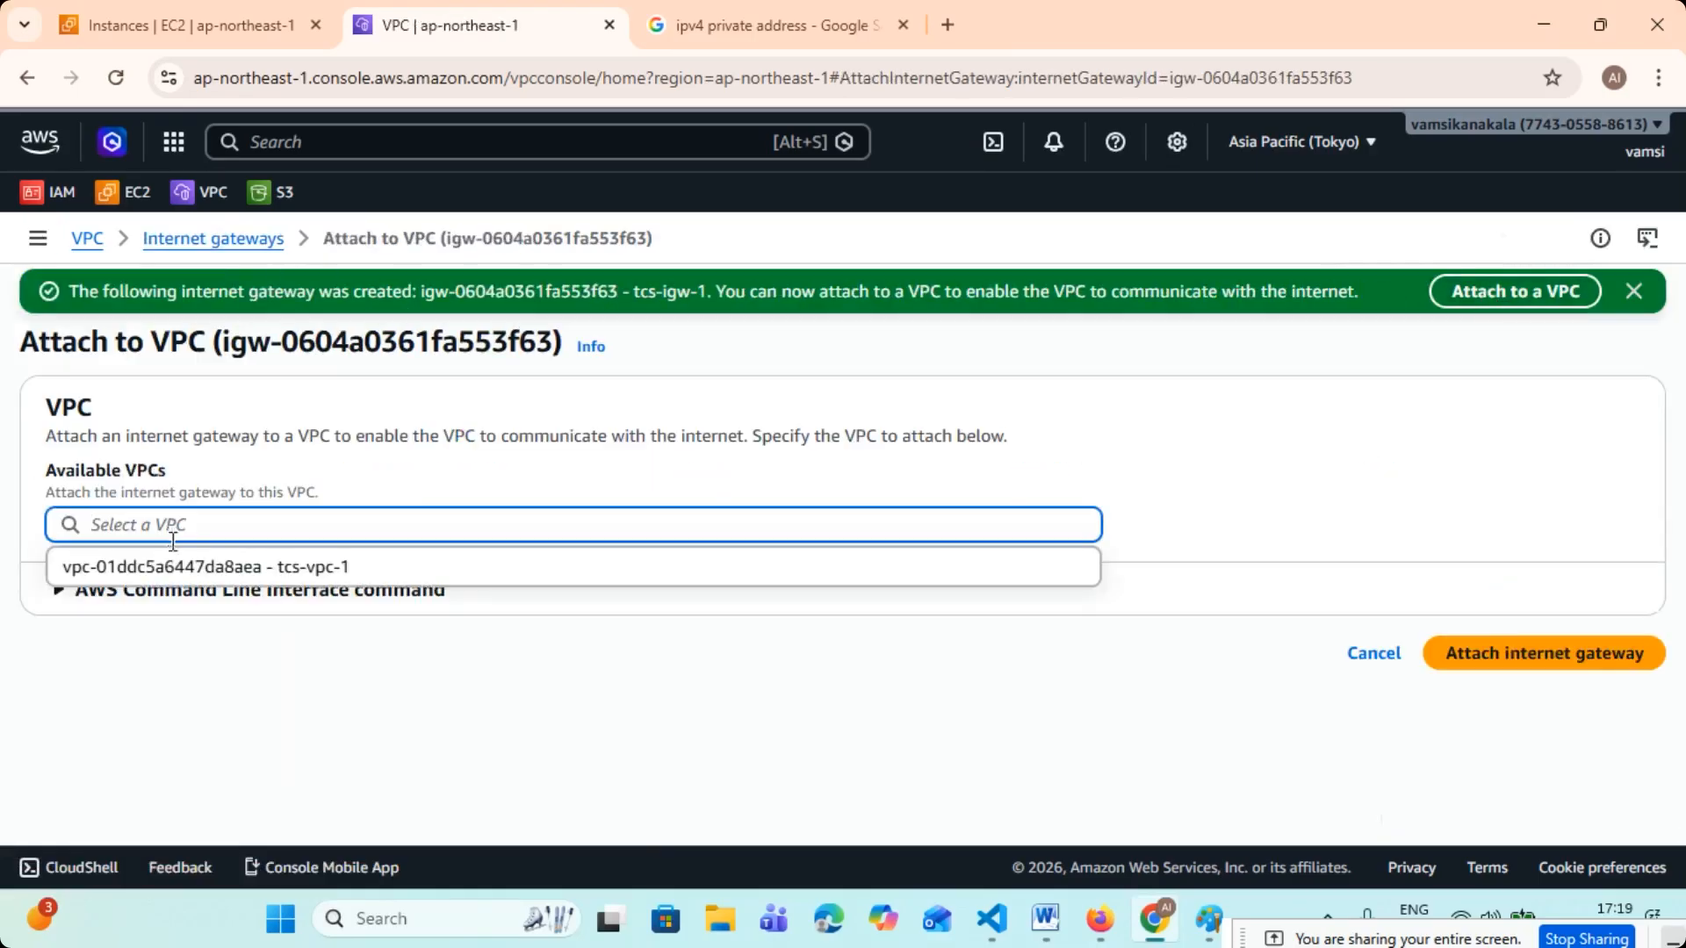
pyautogui.click(220, 569)
pyautogui.click(1535, 669)
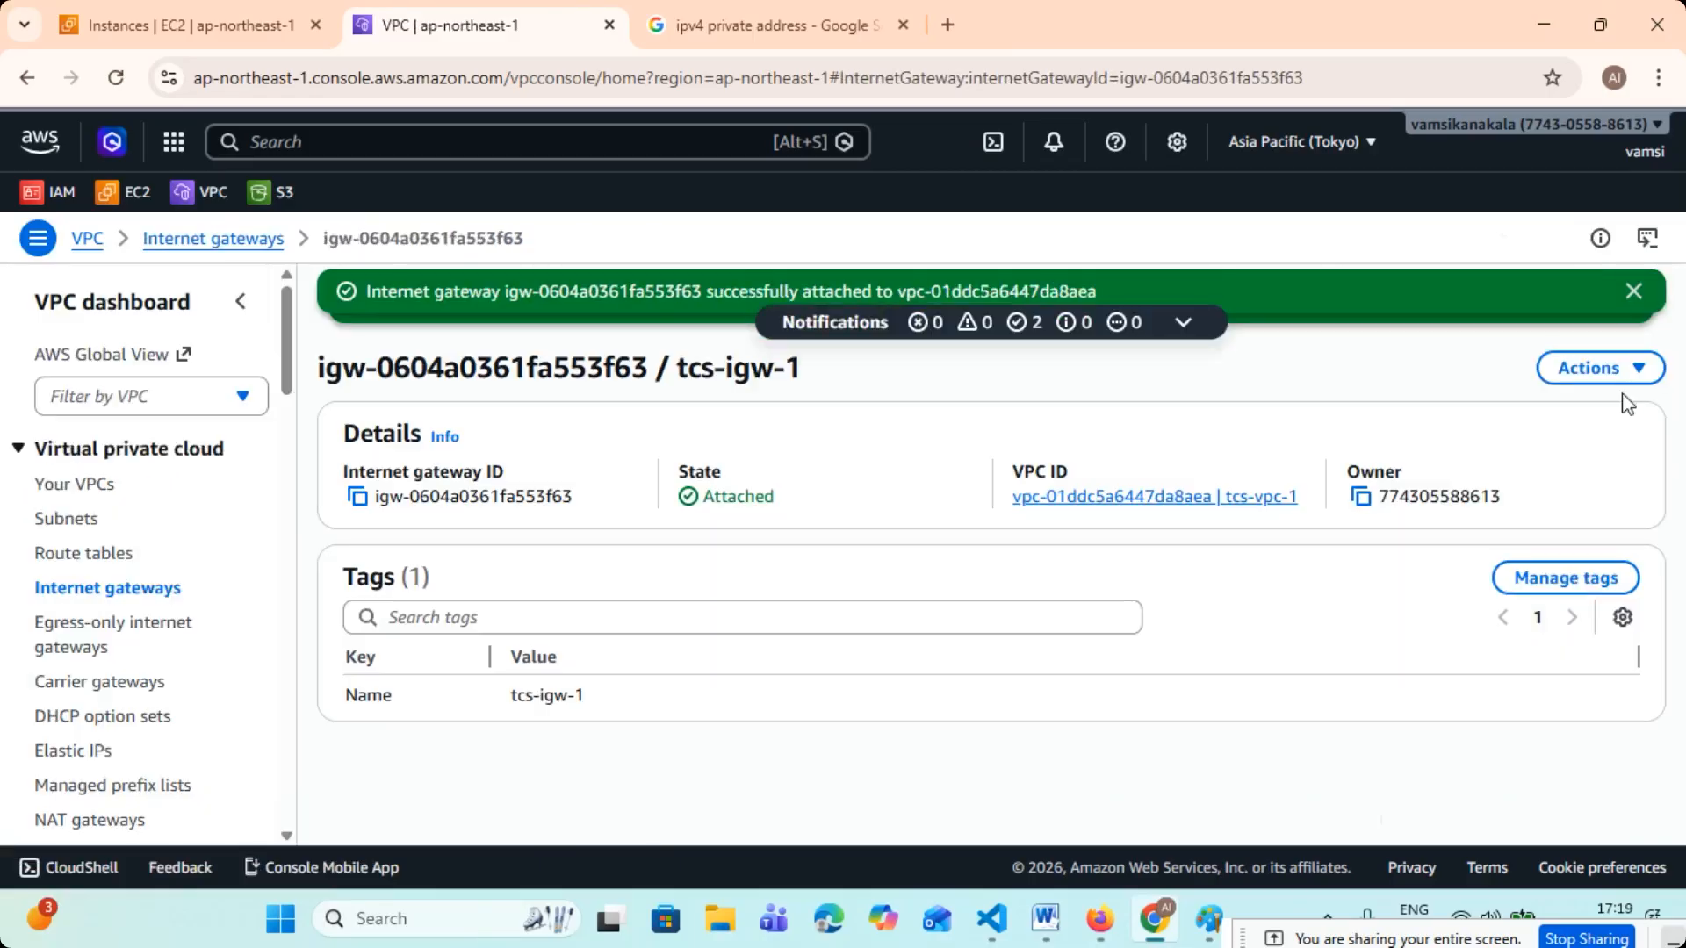
pyautogui.click(1633, 290)
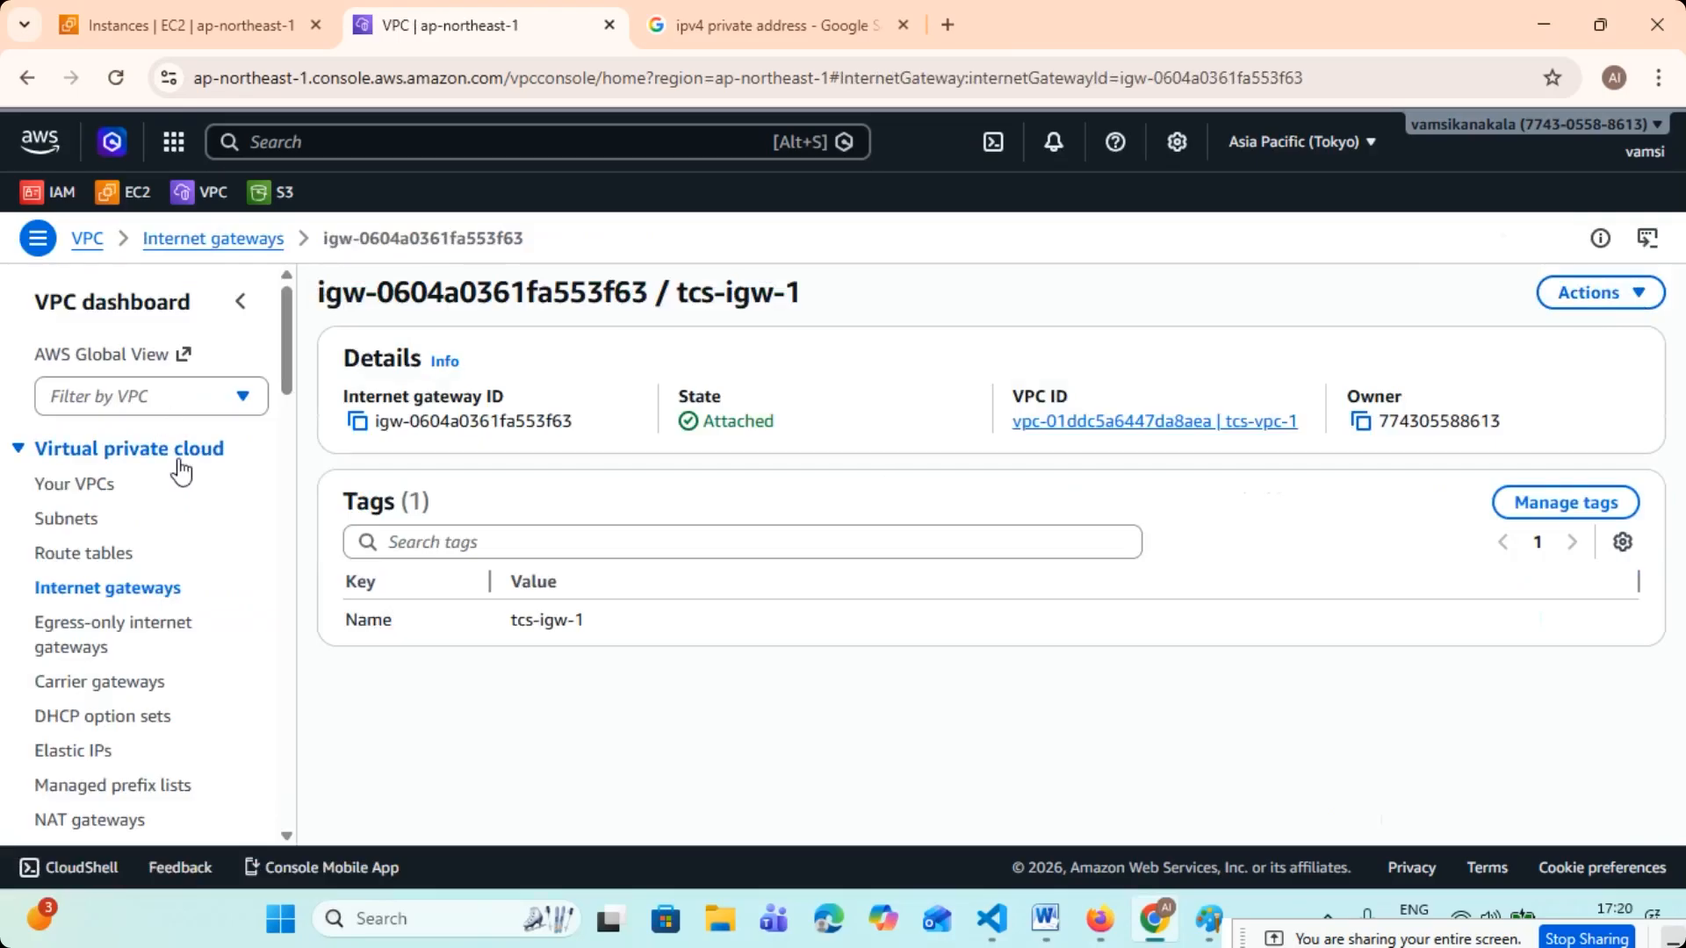
# - Review the VPC, subnet, route table and internet gateway lists for the tcs resources
pyautogui.click(97, 484)
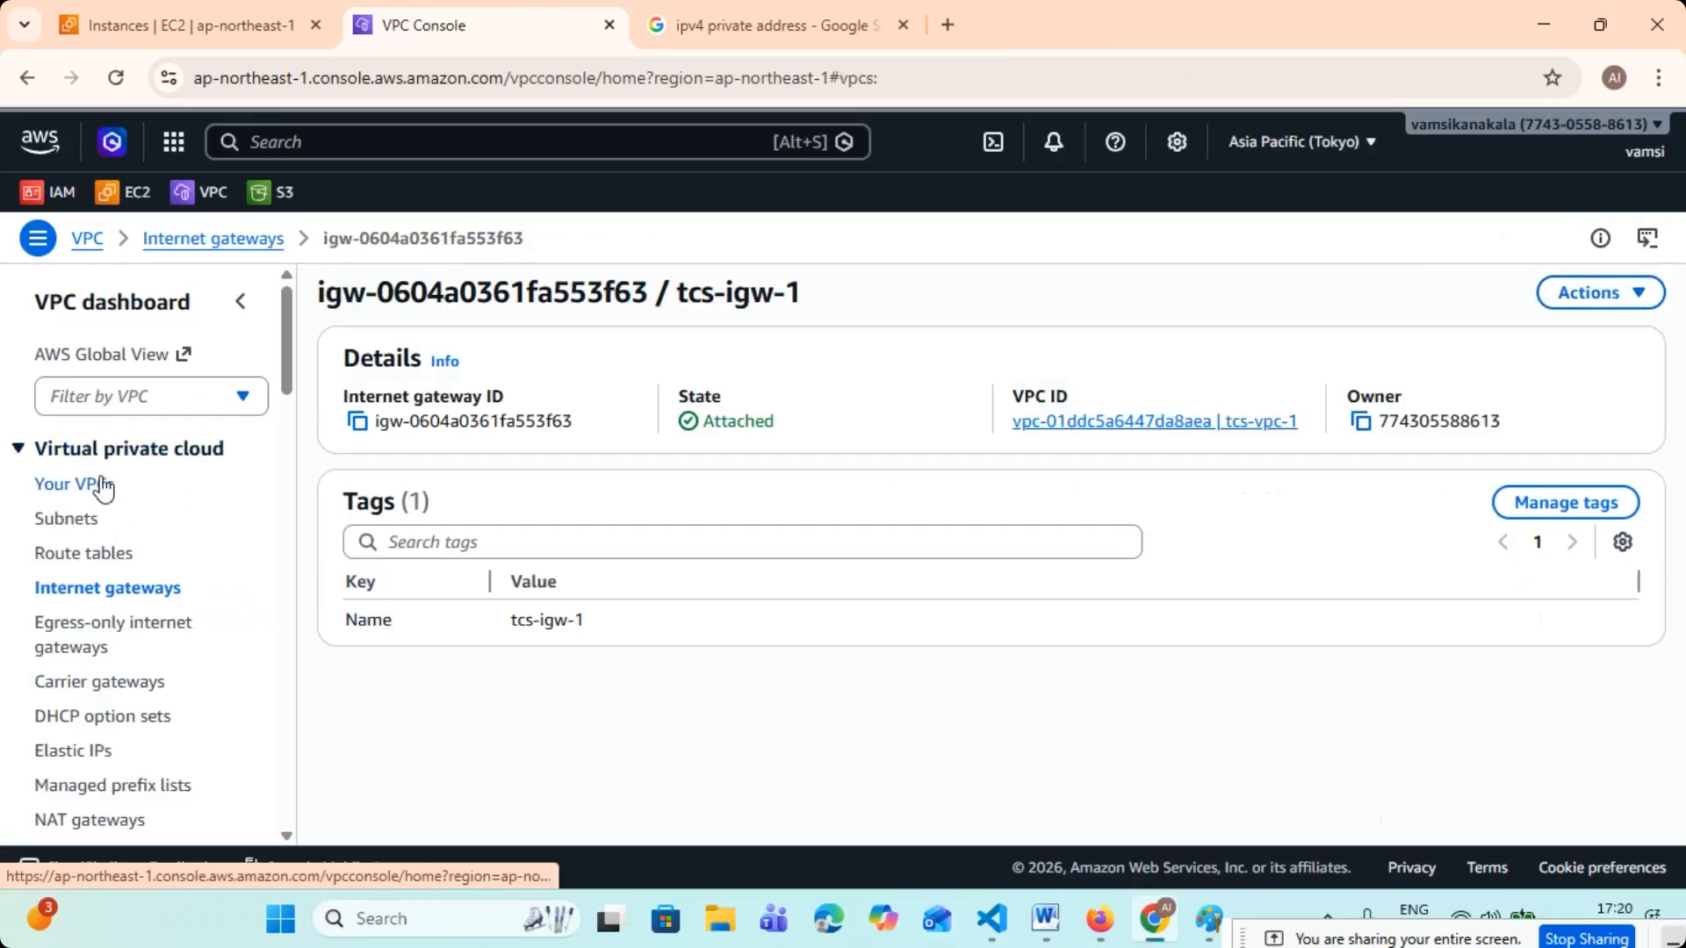
pyautogui.click(53, 520)
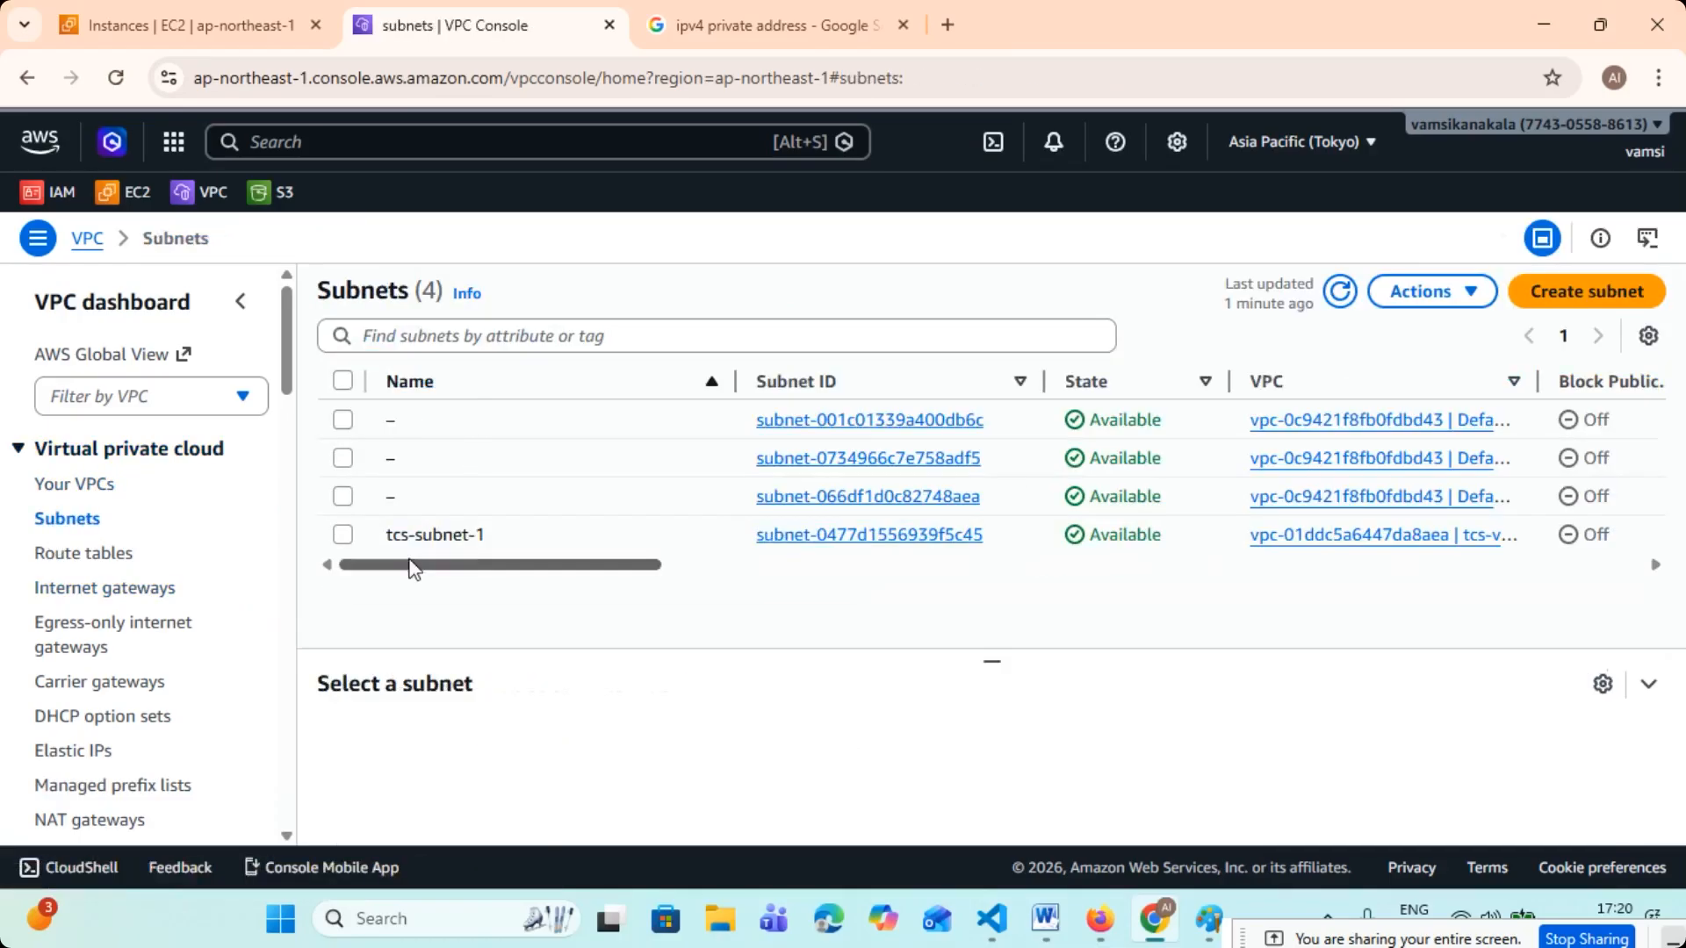
pyautogui.click(112, 555)
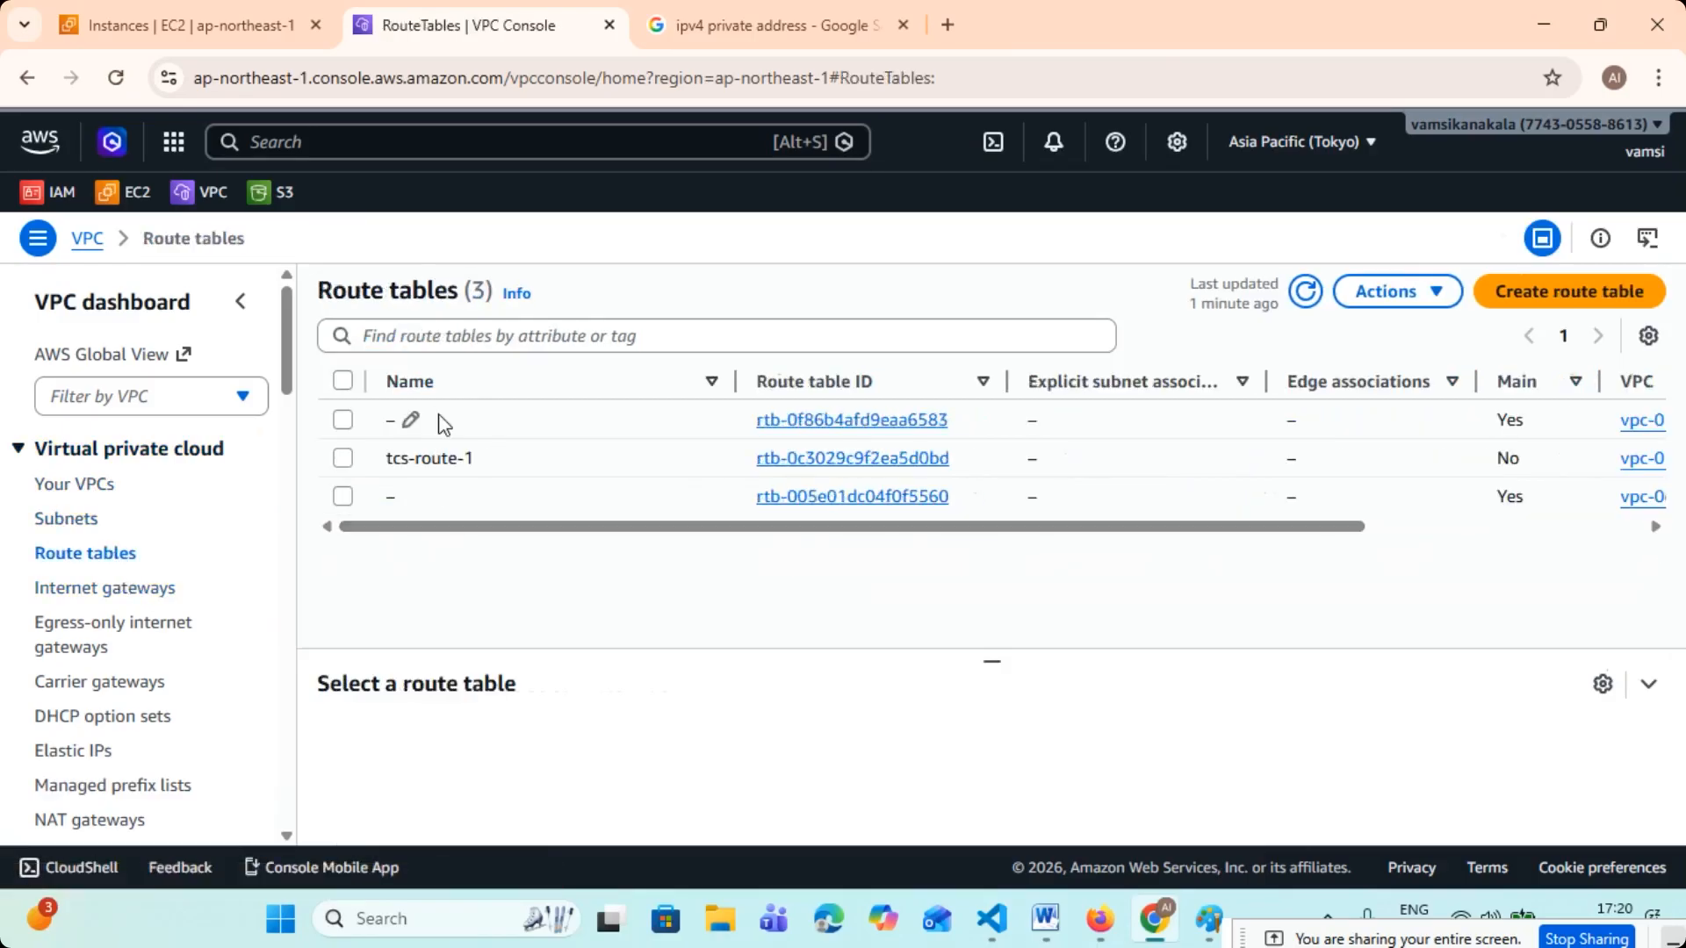
pyautogui.click(124, 590)
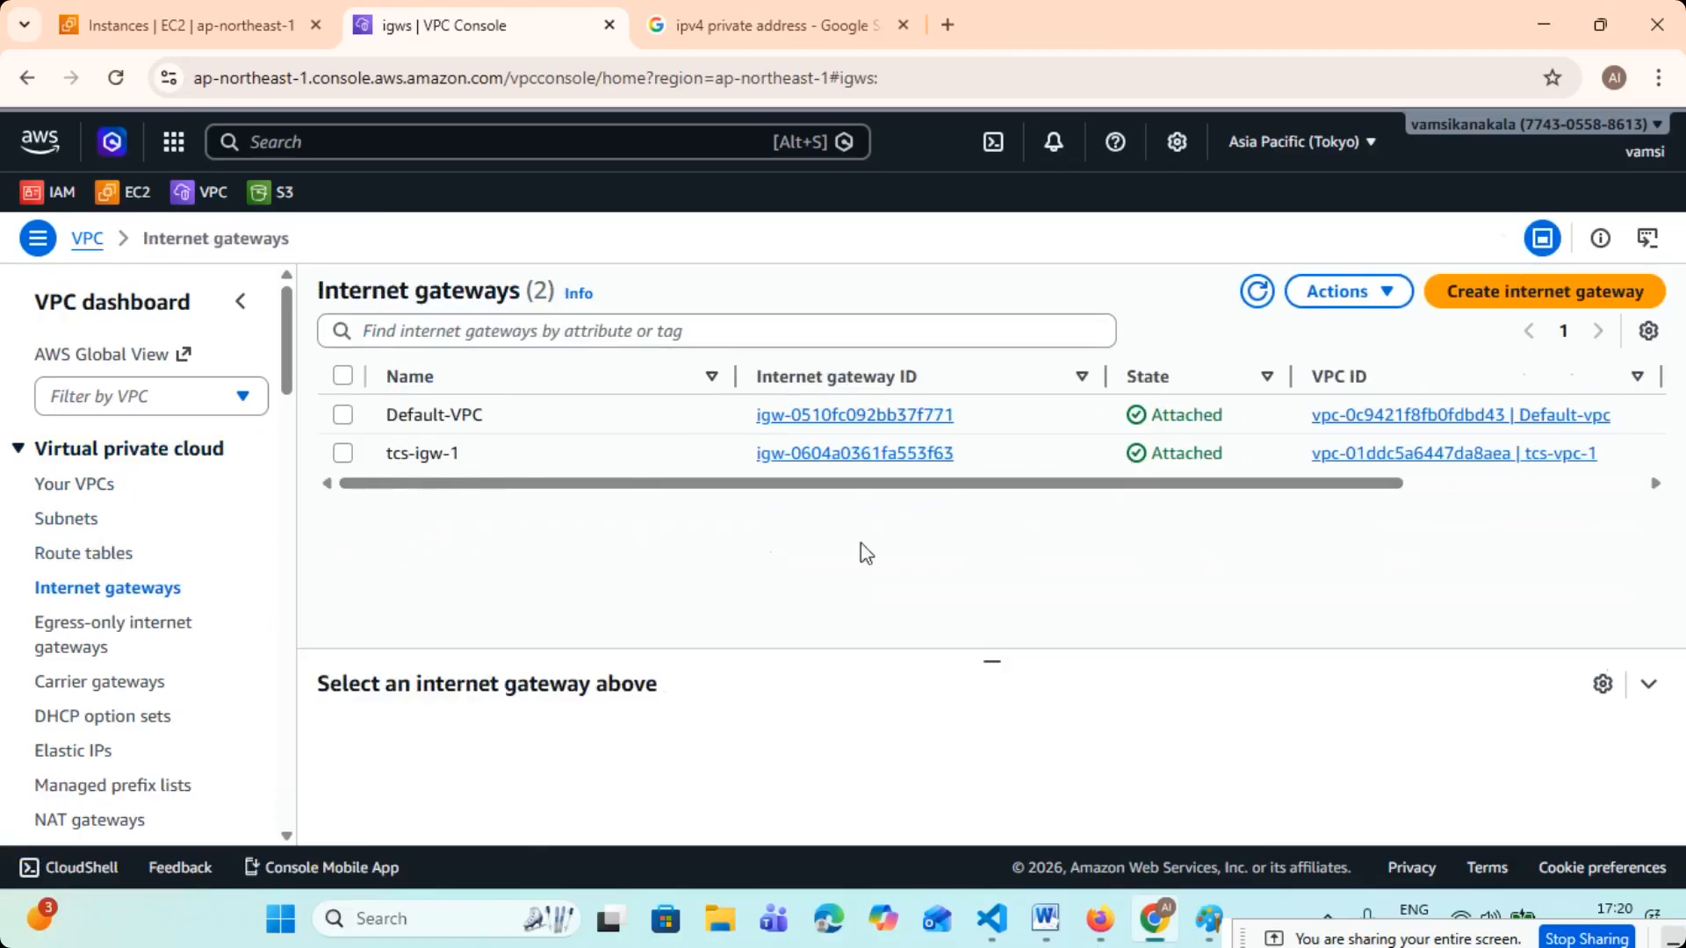
pyautogui.click(85, 520)
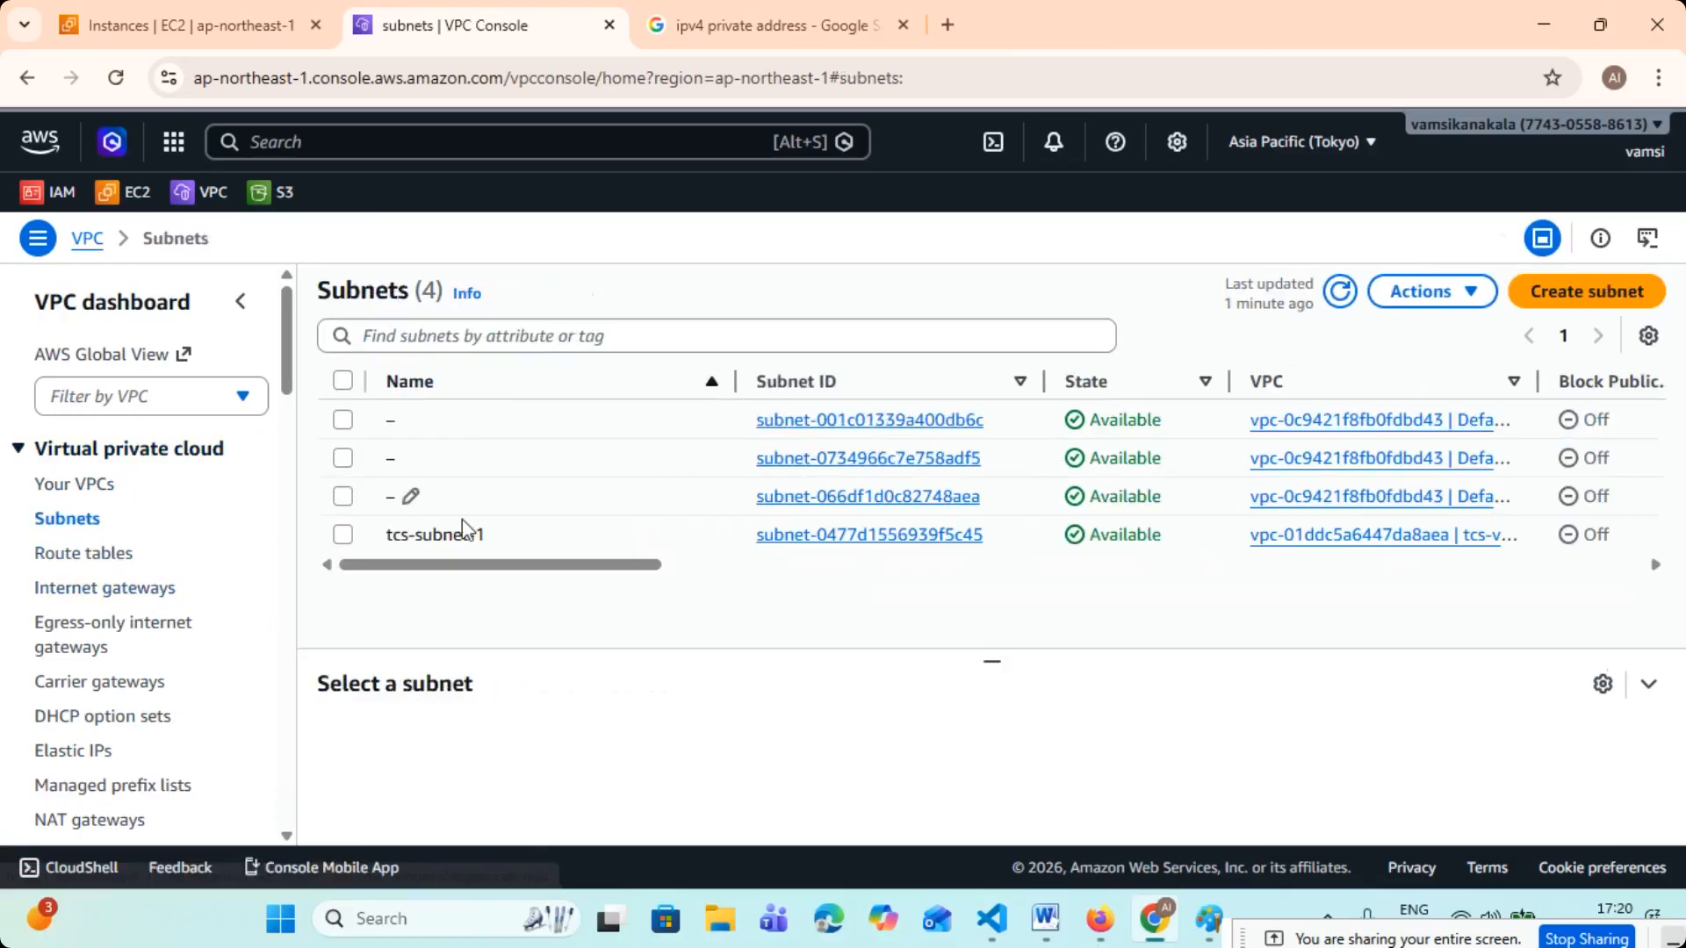
# - Sort the route tables by name and explicitly associate tcs-subnet-1 with tcs-route-1
pyautogui.click(79, 559)
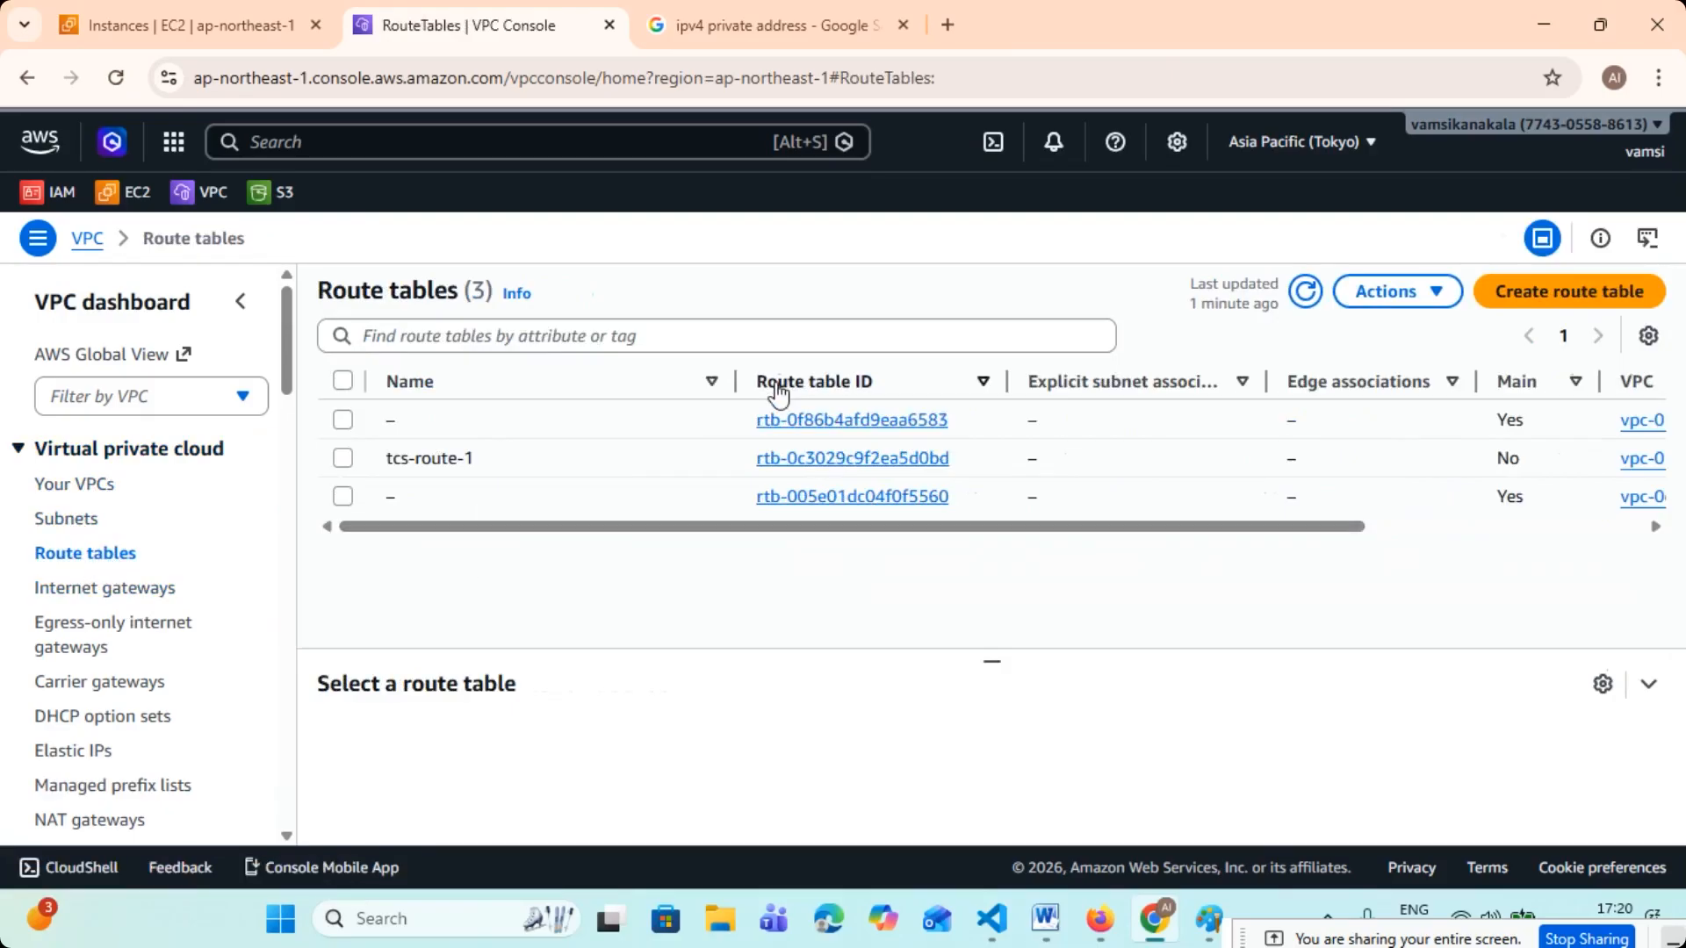
pyautogui.click(710, 383)
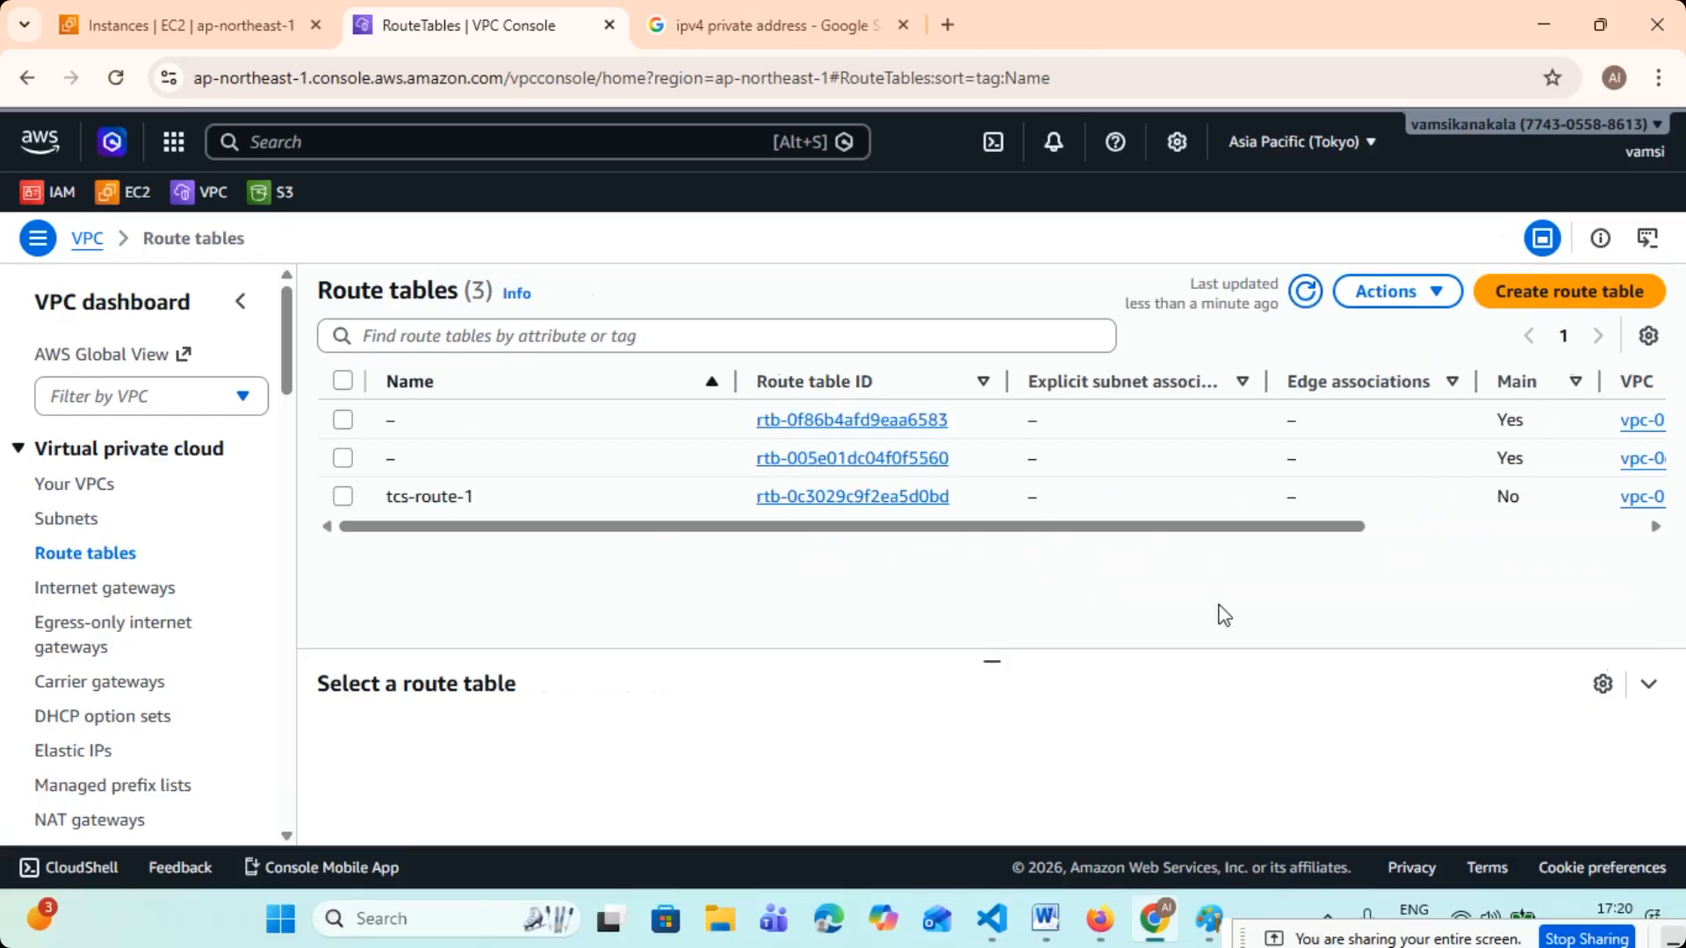
pyautogui.click(342, 498)
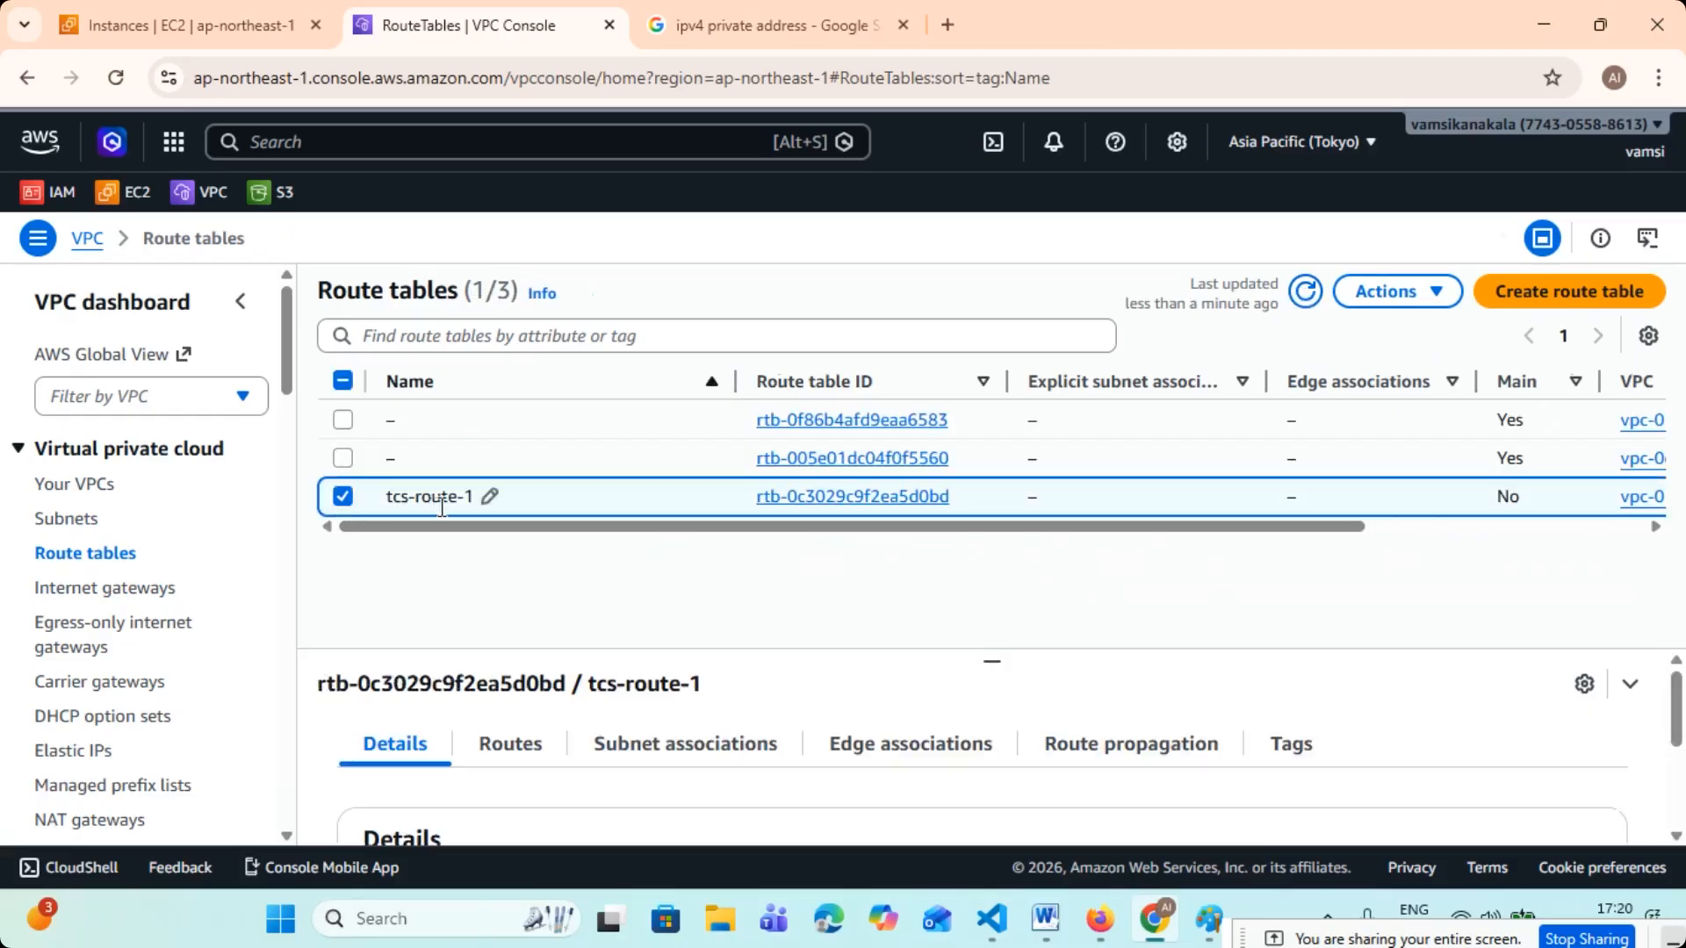
pyautogui.moveTo(991, 657); pyautogui.dragTo(990, 538)
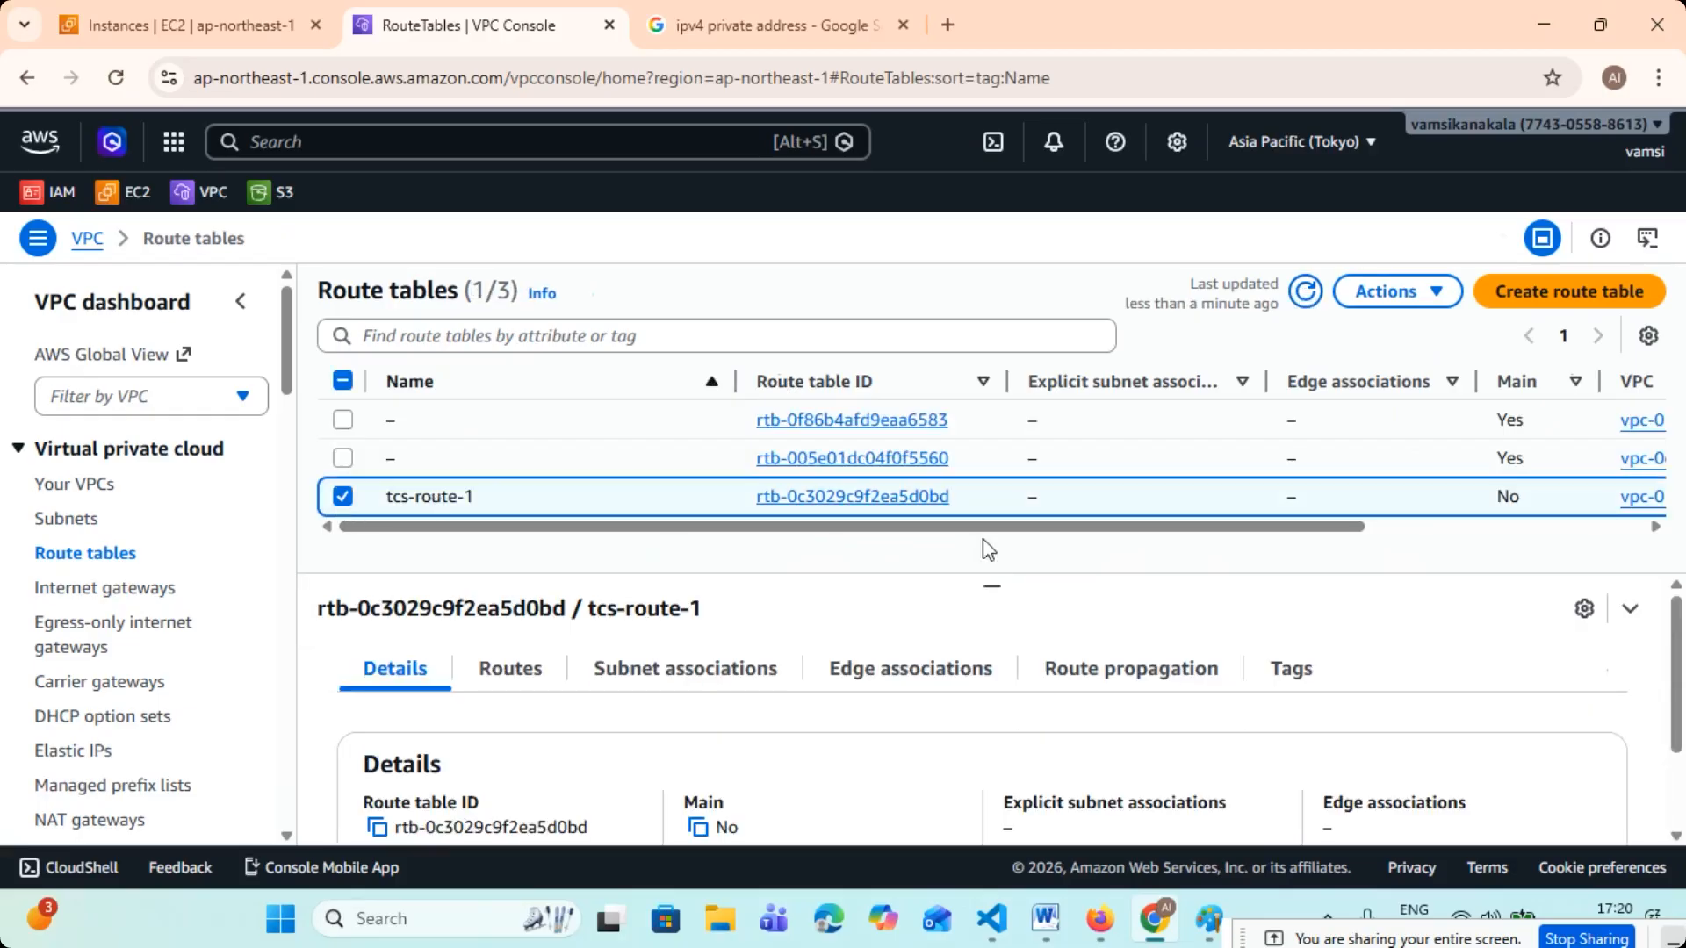
pyautogui.click(654, 680)
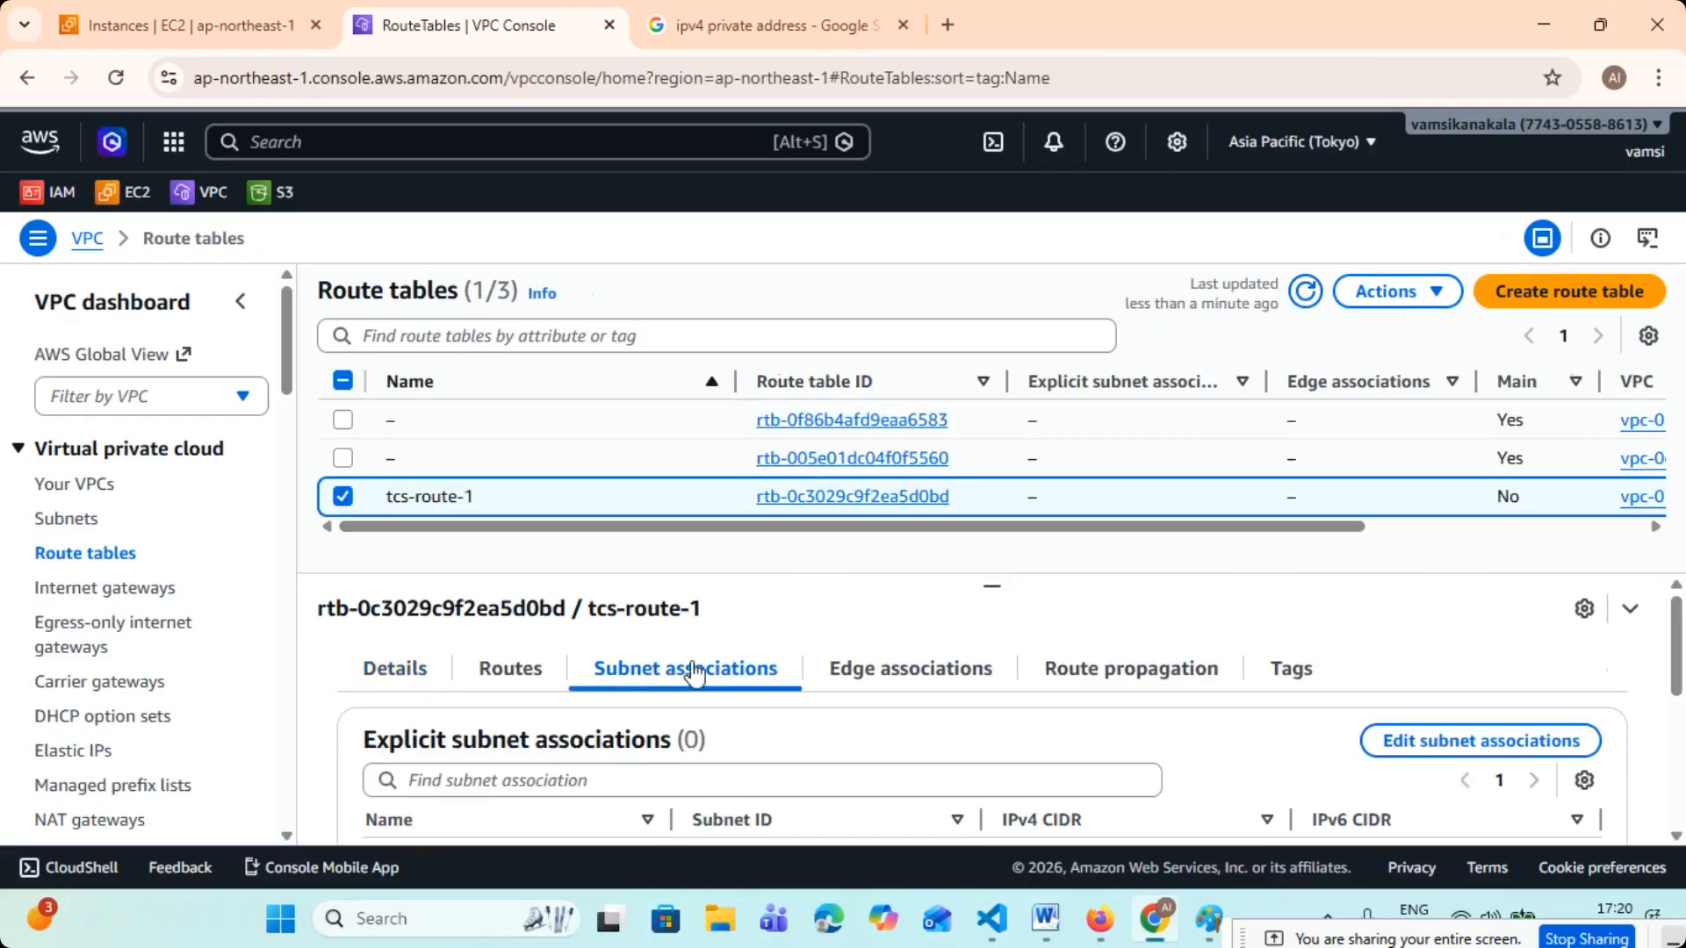
pyautogui.click(1440, 744)
pyautogui.click(71, 500)
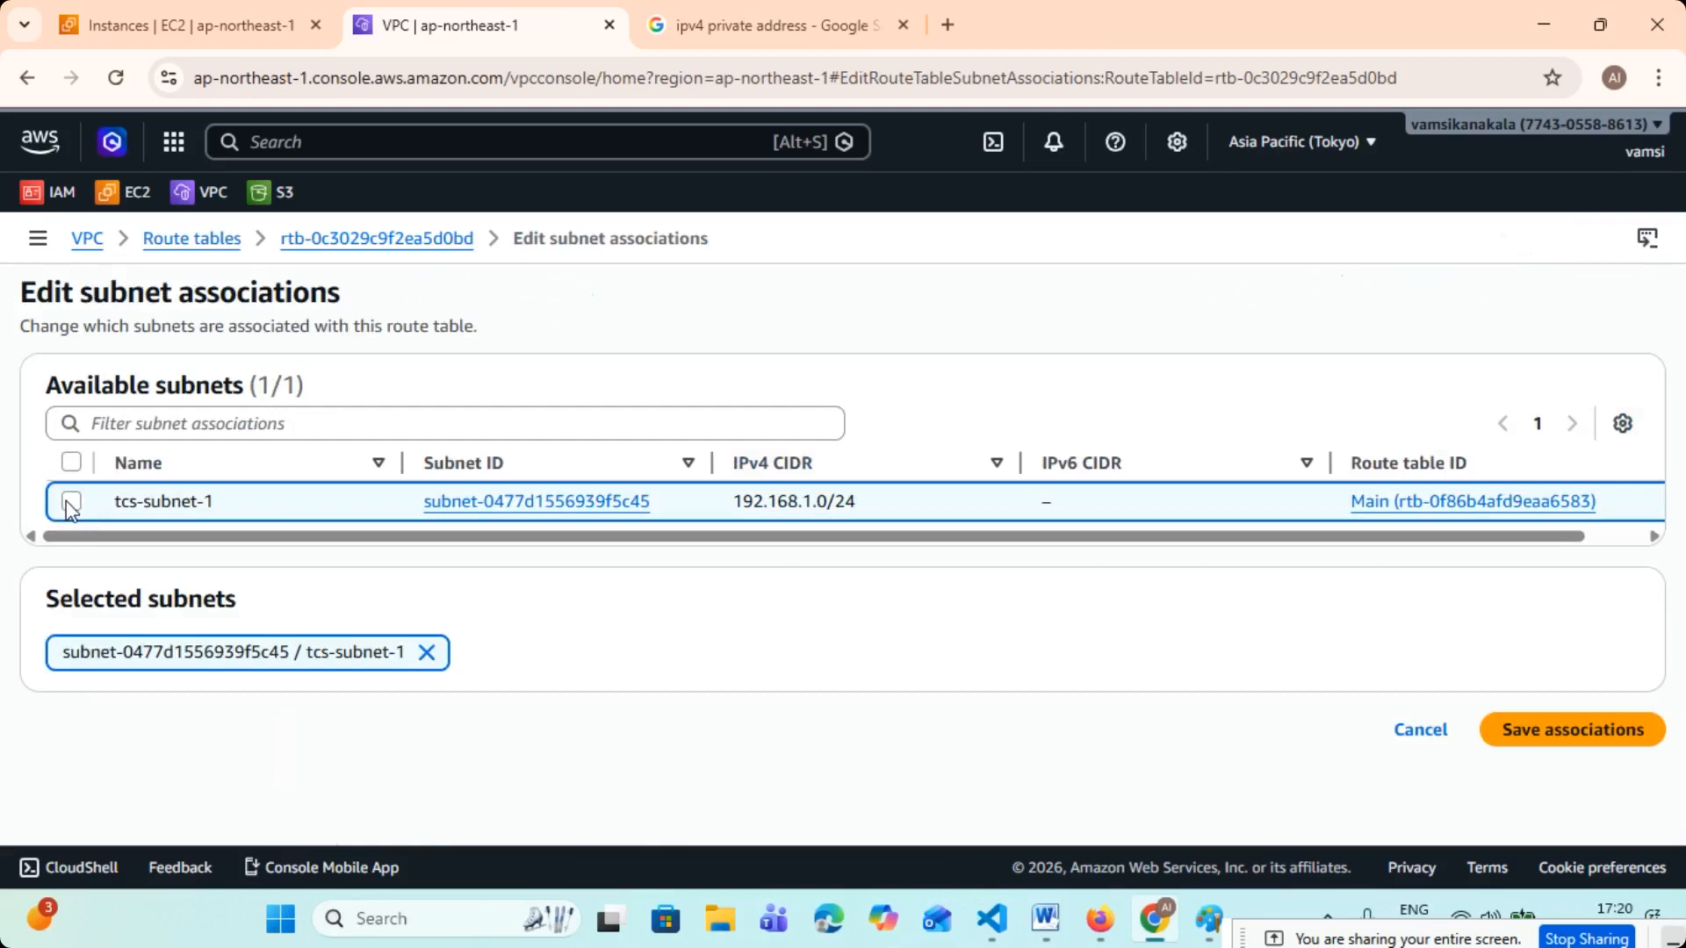
pyautogui.click(1535, 732)
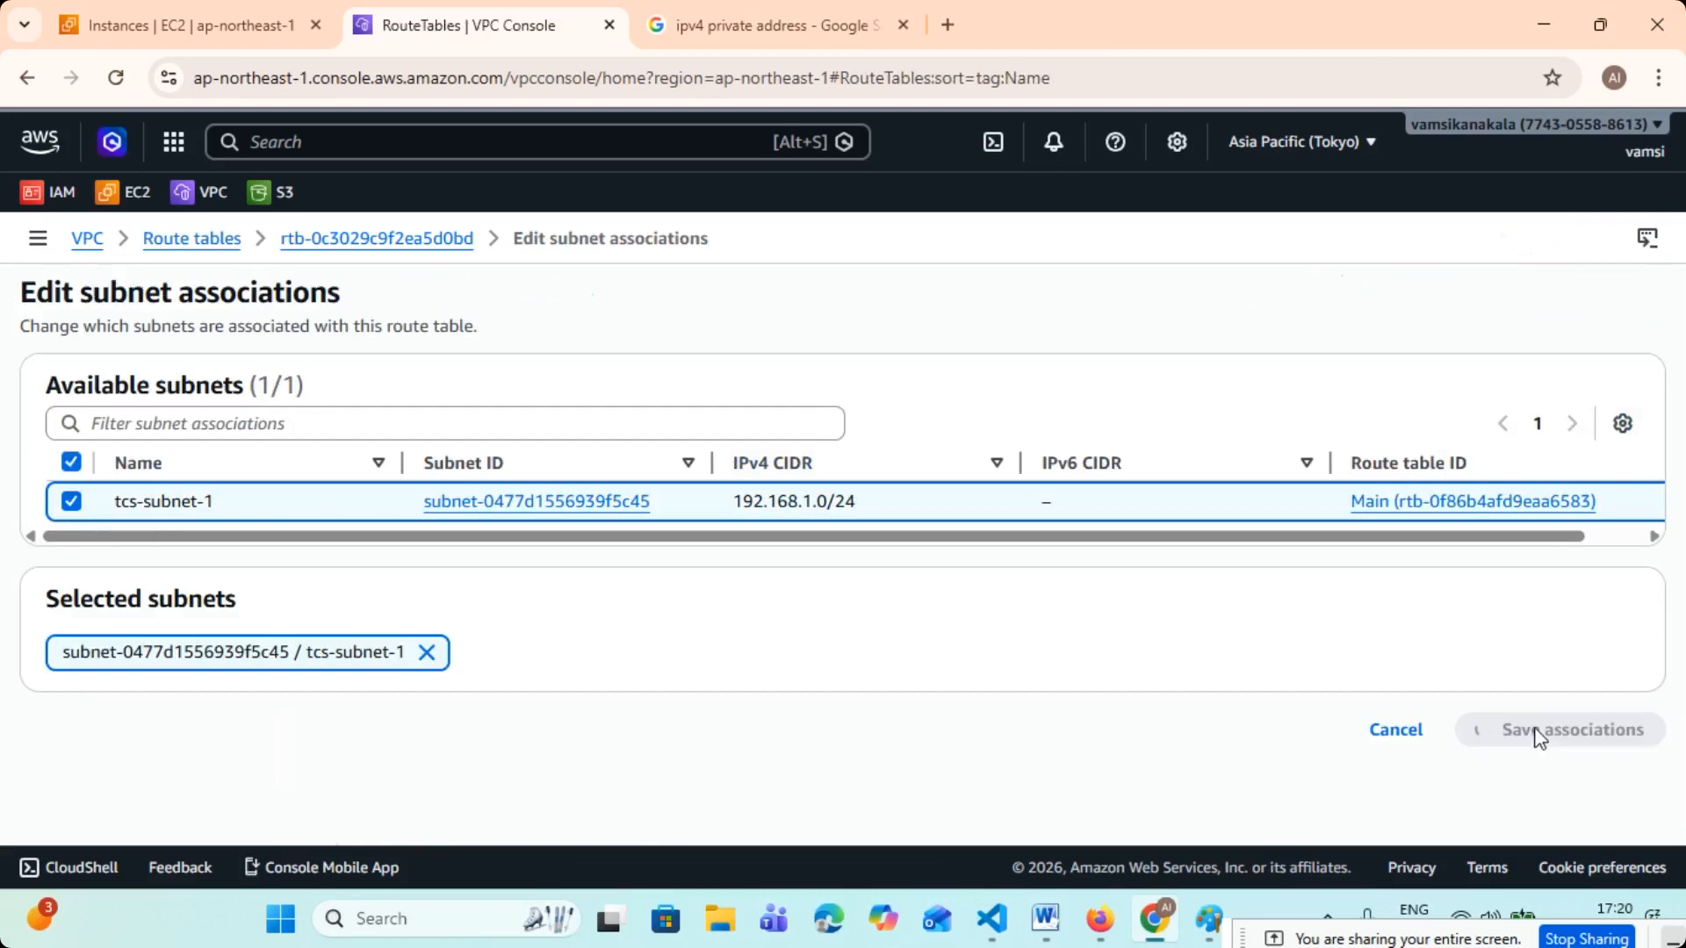
pyautogui.scroll(-1, 1531, 734)
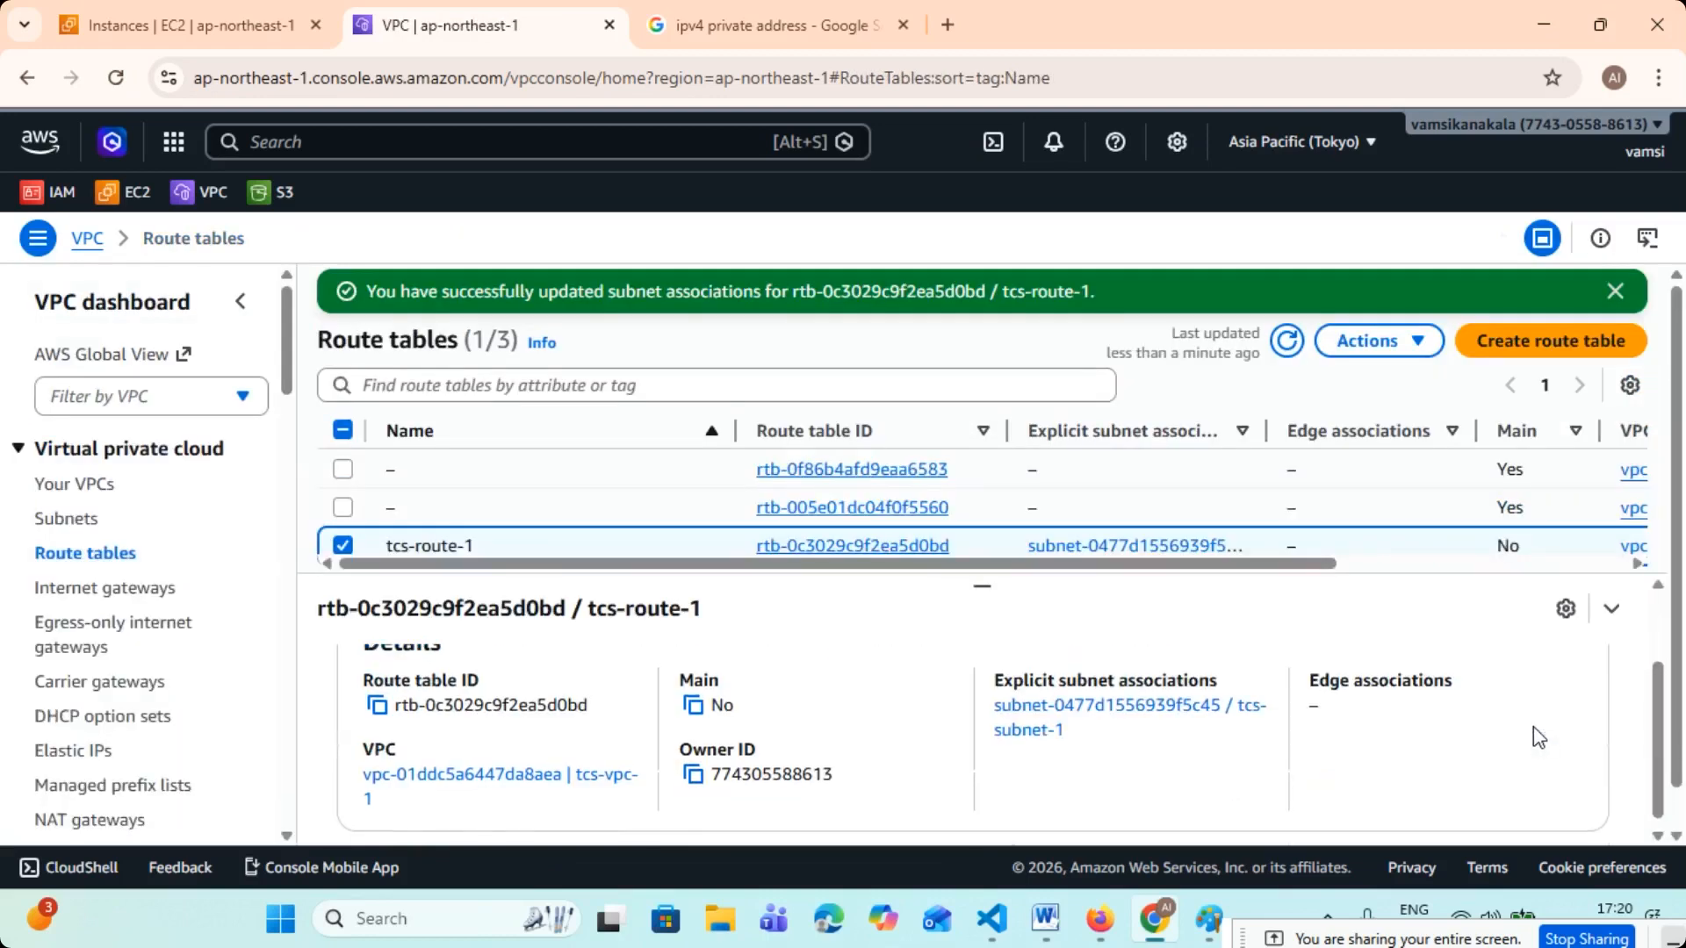
pyautogui.scroll(1, 1531, 734)
# - Add a route to tcs-route-1 with destination 0.0.0.0/0 and internet gateway tcs-igw-1 as target, and save the changes
pyautogui.click(510, 668)
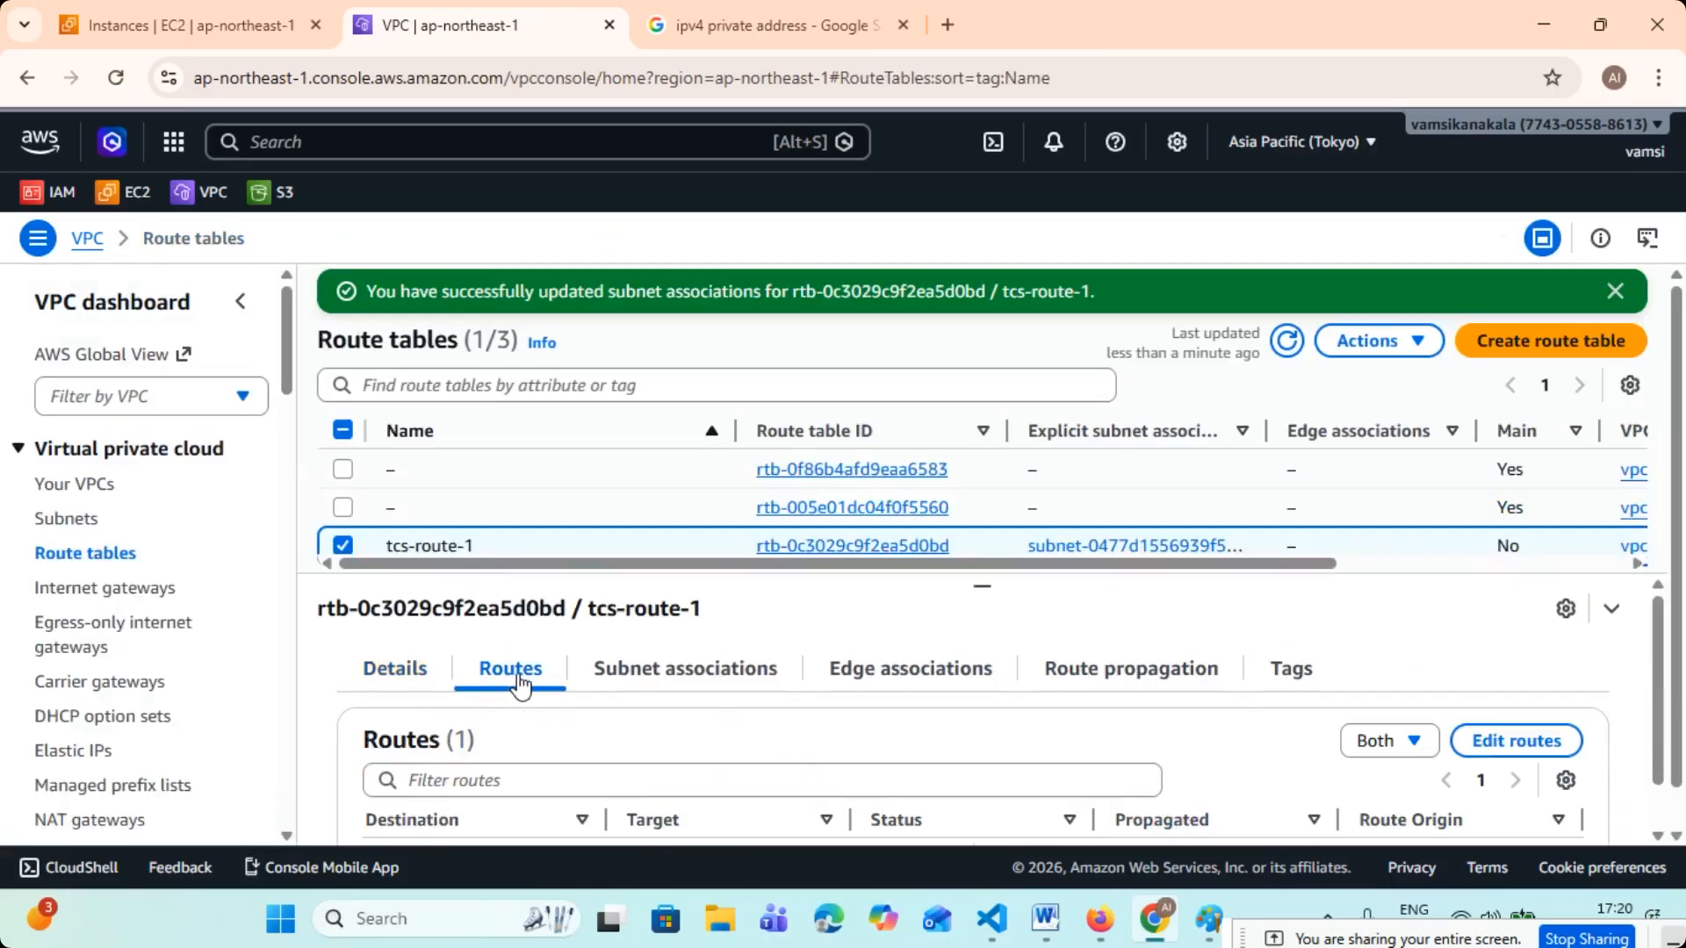
pyautogui.scroll(-1, 526, 681)
pyautogui.click(1543, 687)
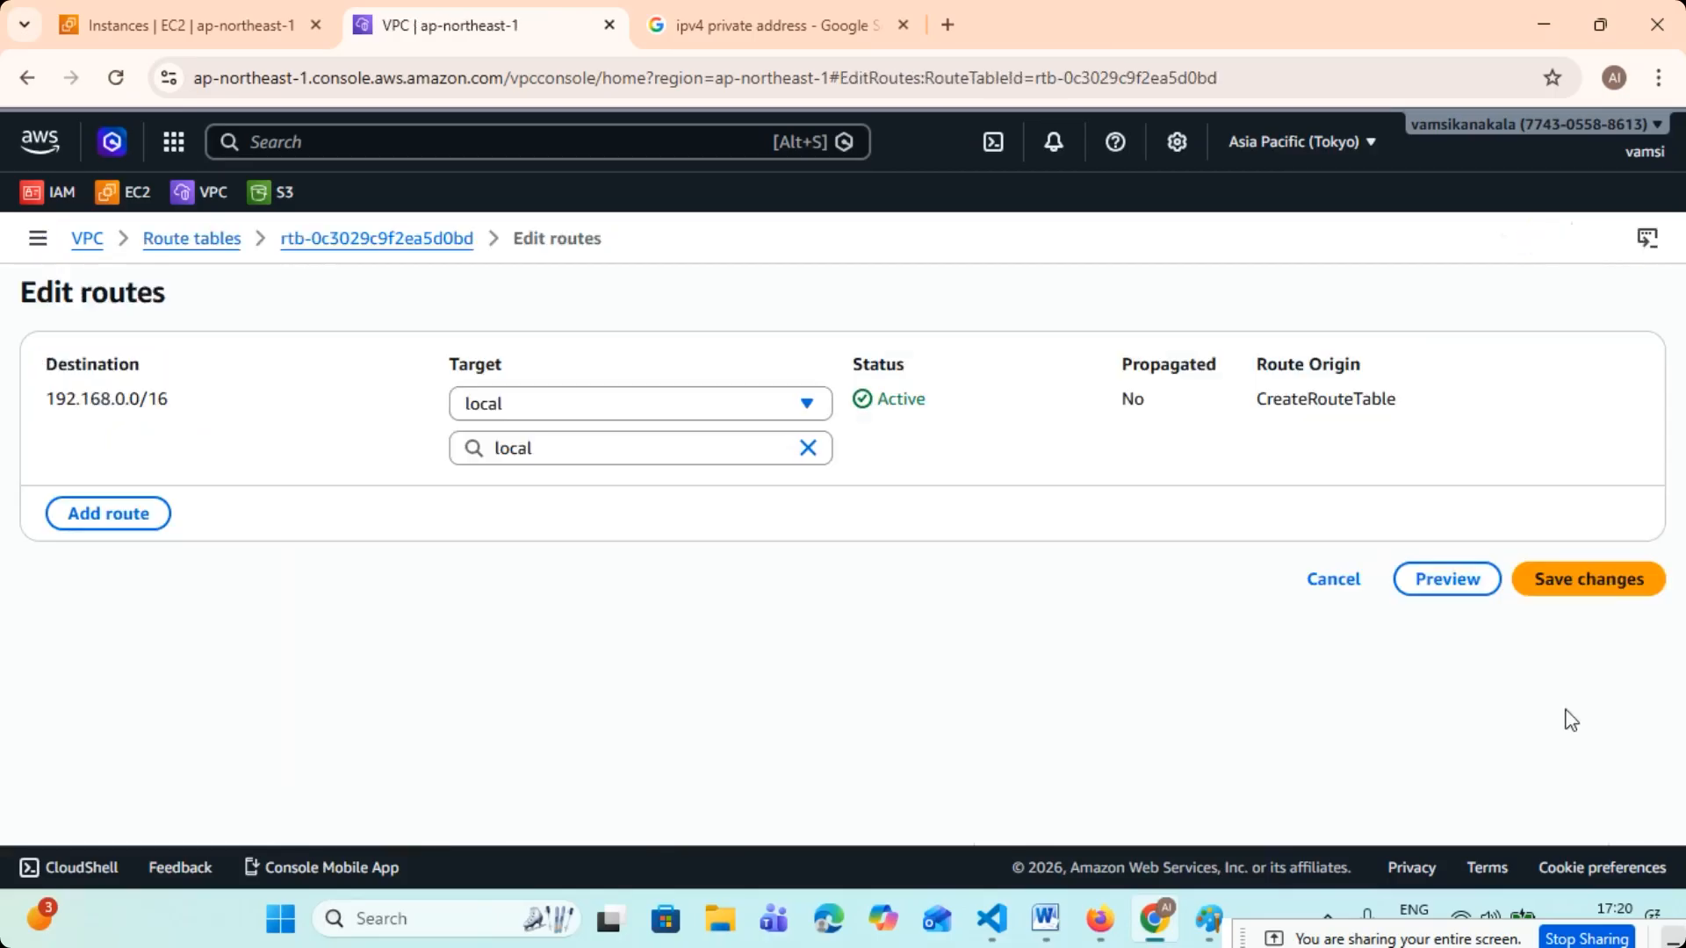
pyautogui.click(147, 516)
pyautogui.click(196, 496)
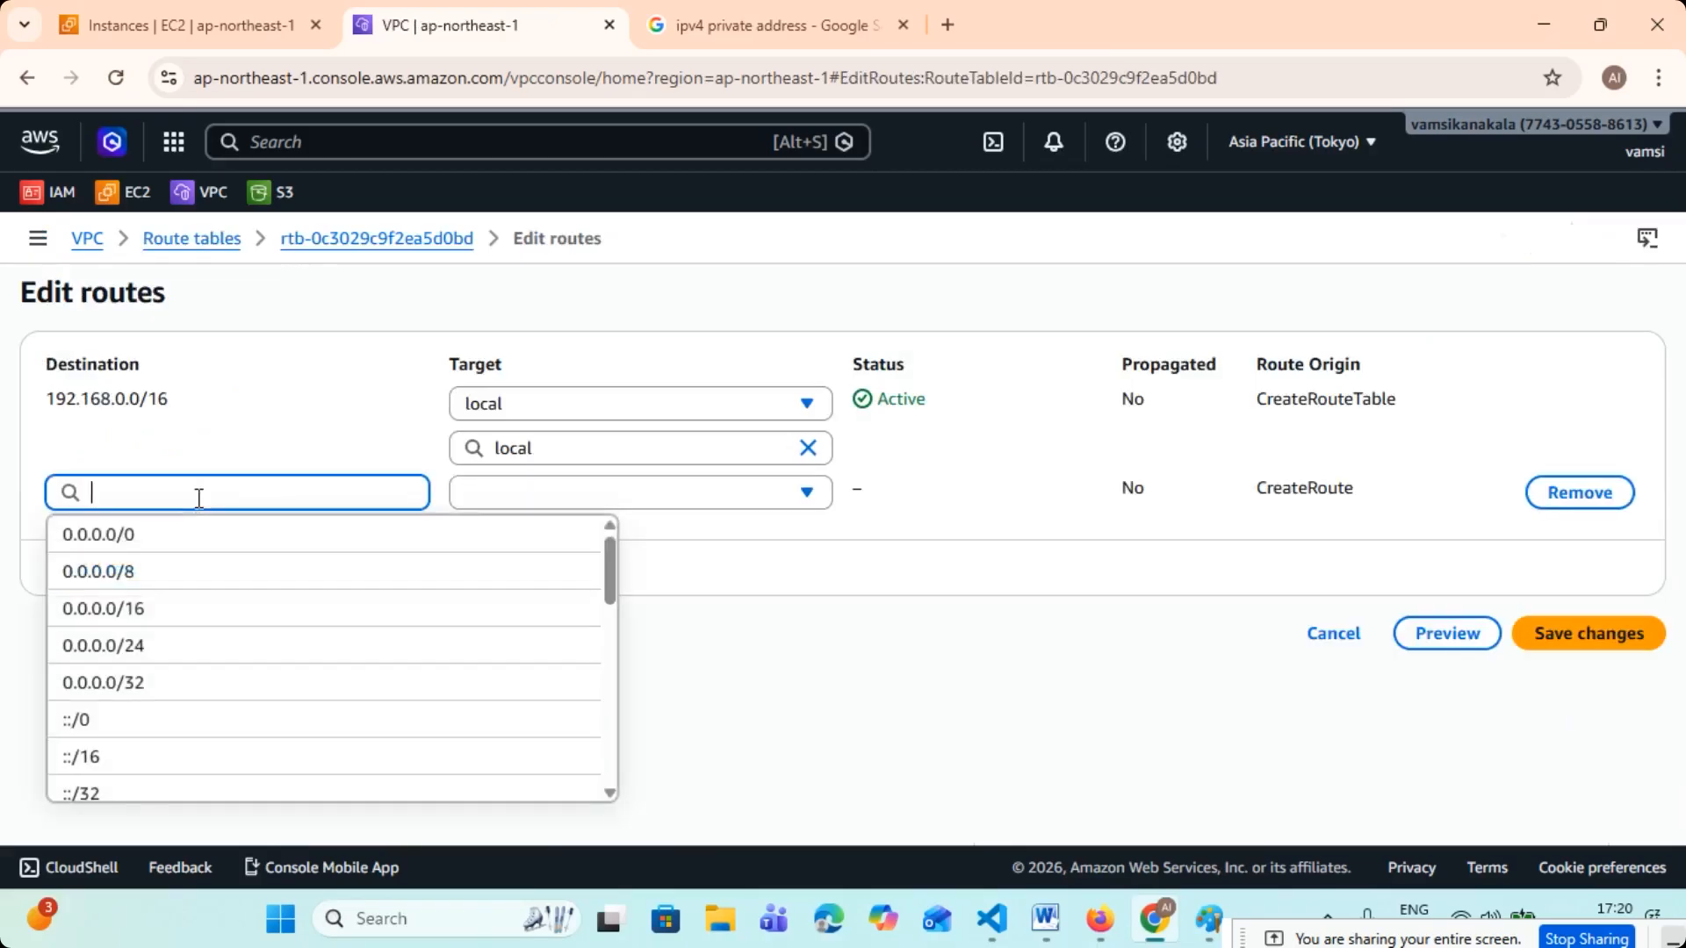
pyautogui.click(132, 530)
pyautogui.click(562, 492)
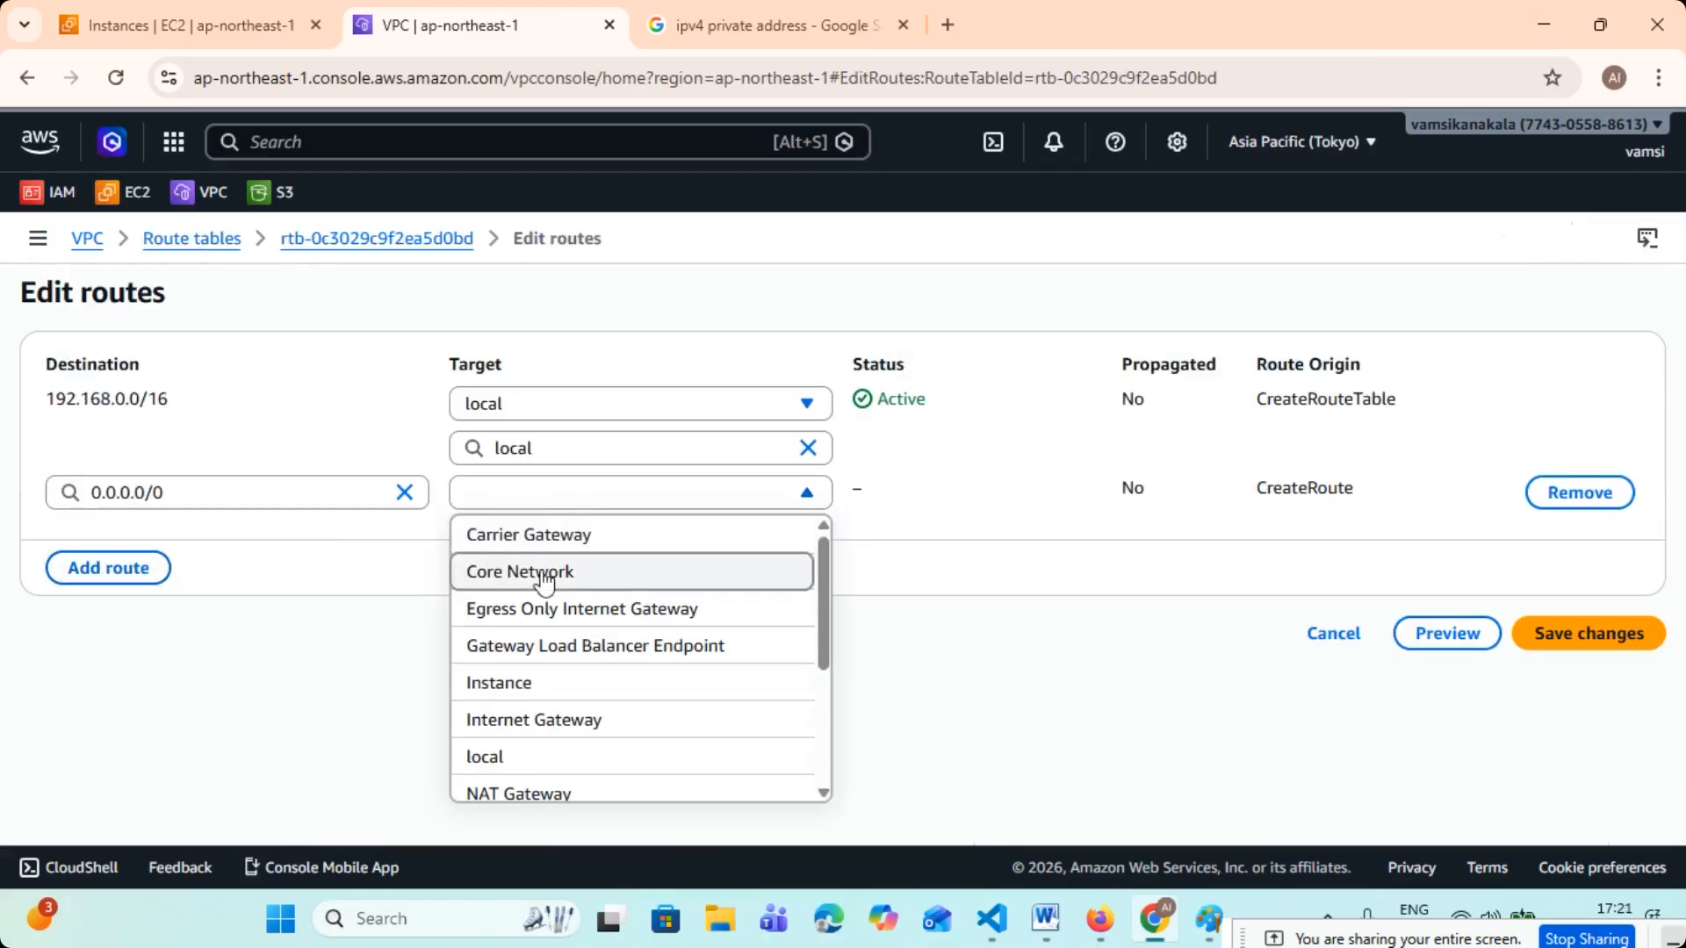
pyautogui.click(540, 721)
pyautogui.click(557, 534)
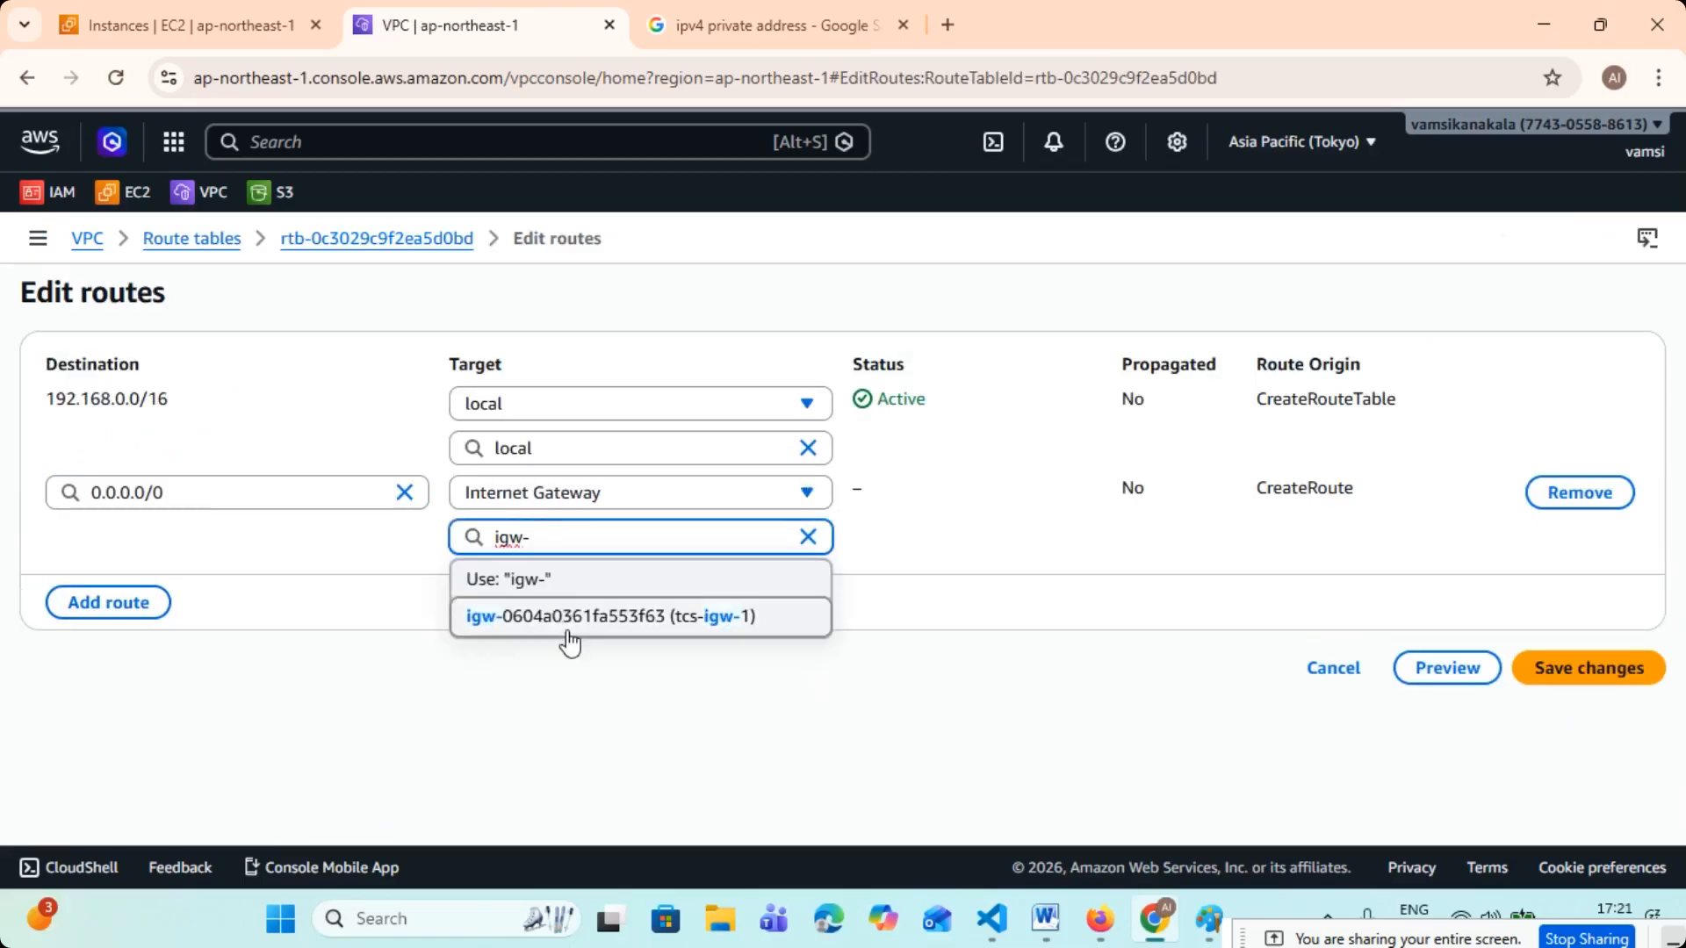
pyautogui.click(604, 620)
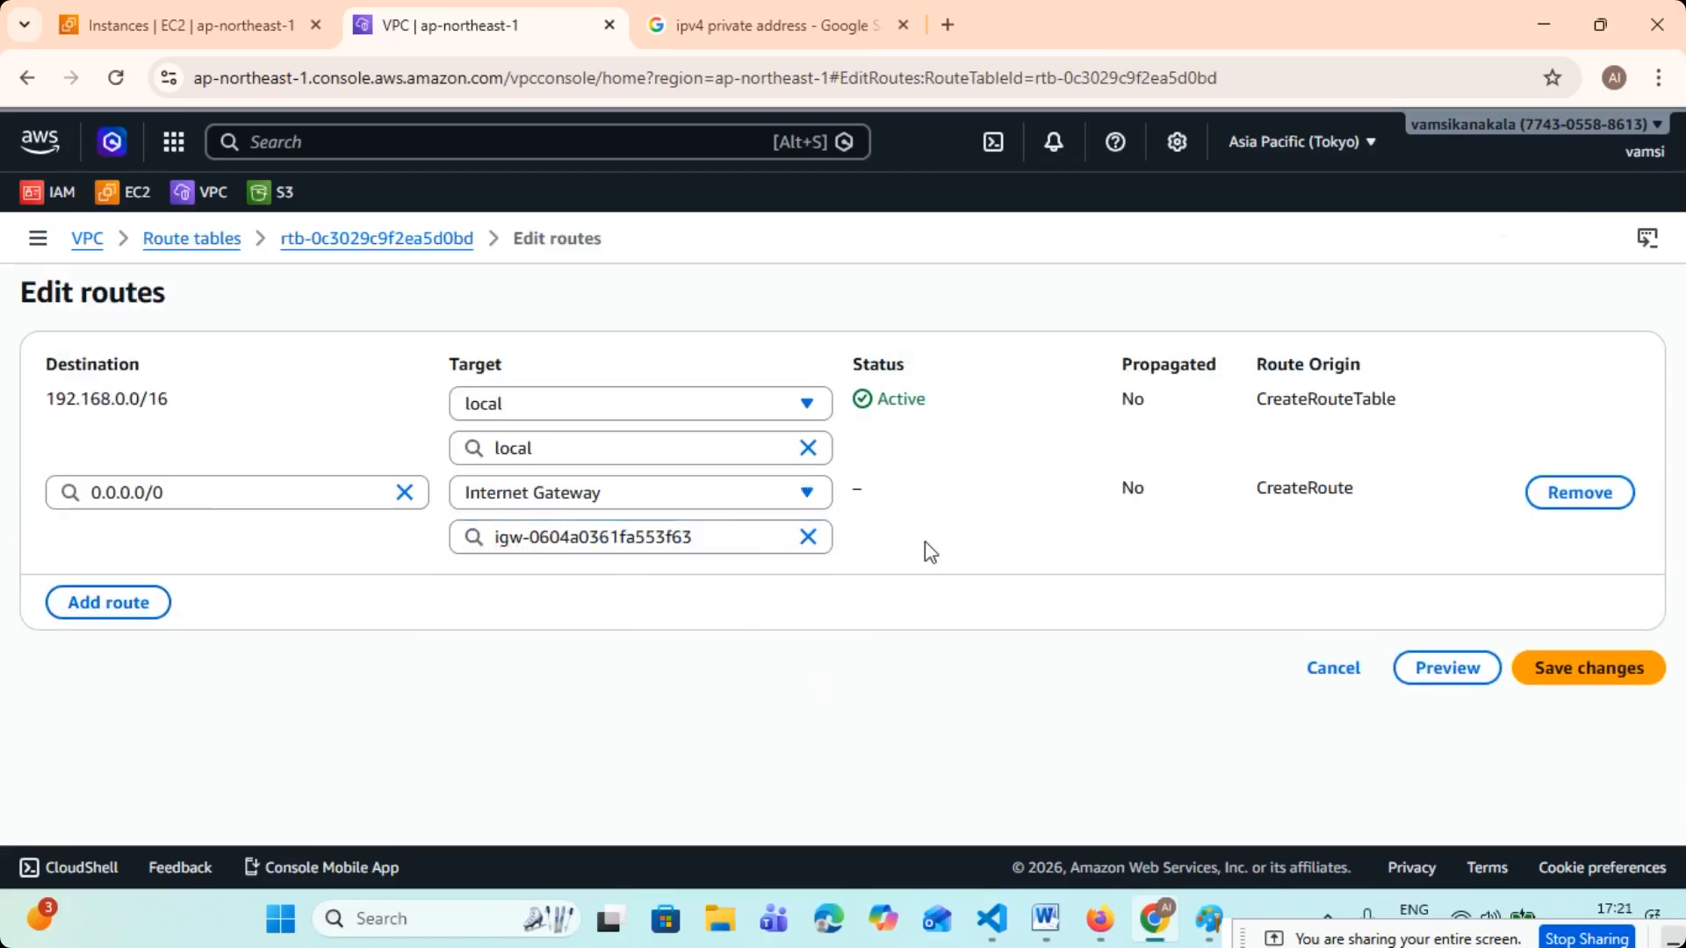
pyautogui.click(1570, 670)
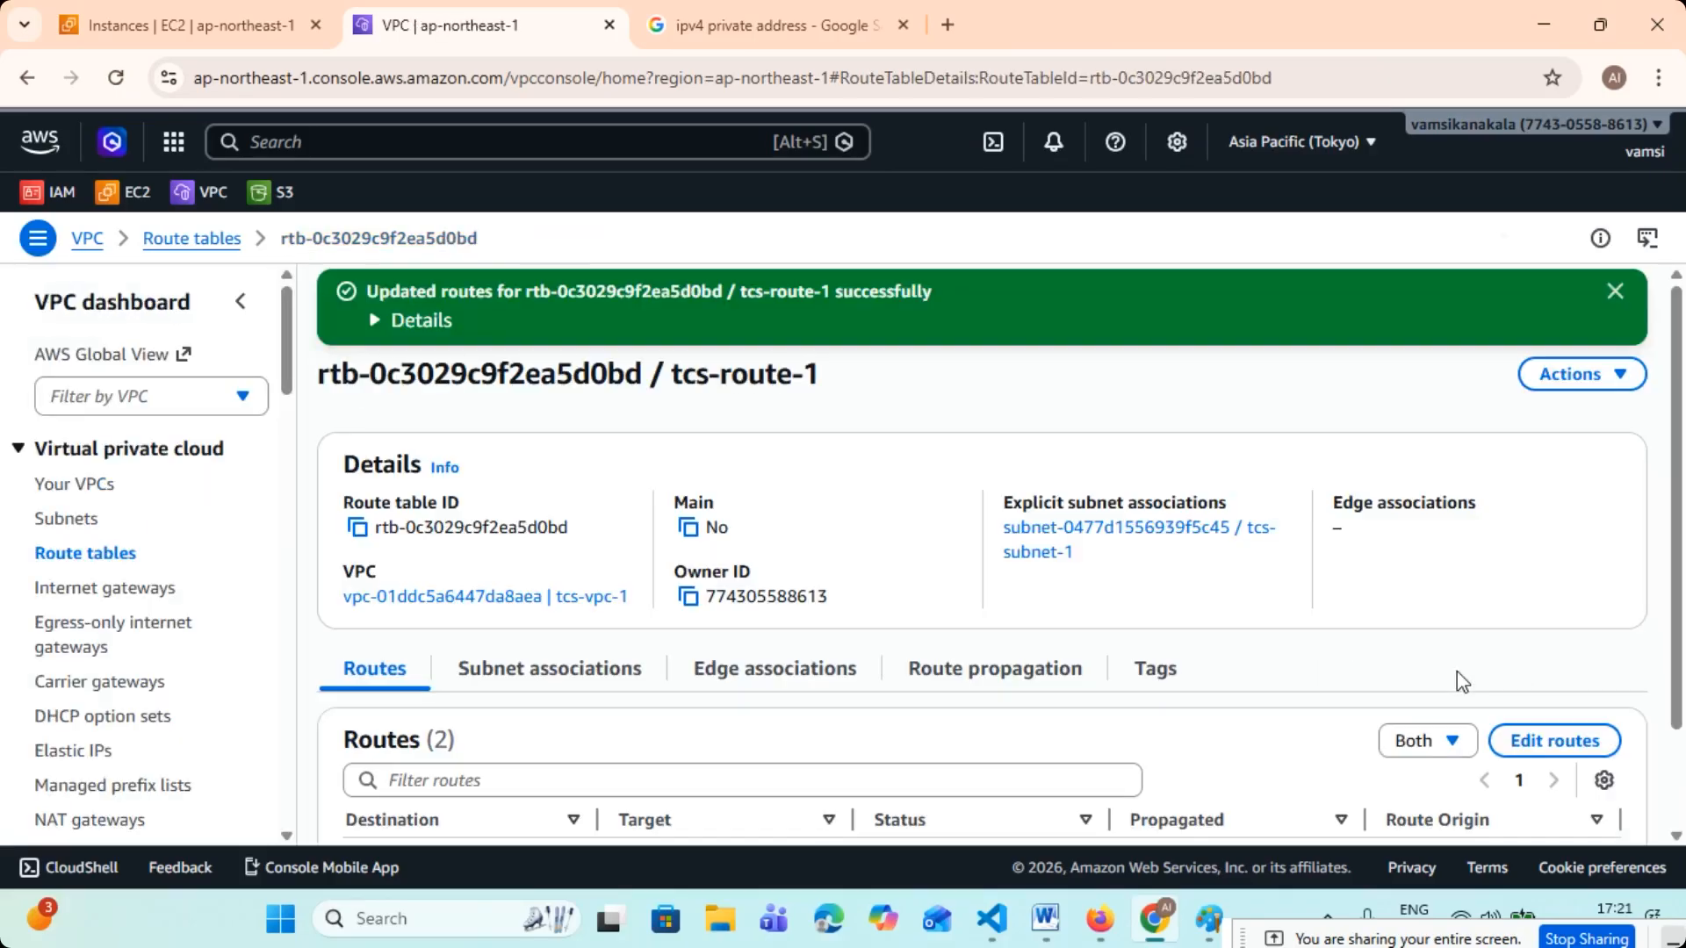
pyautogui.click(1614, 291)
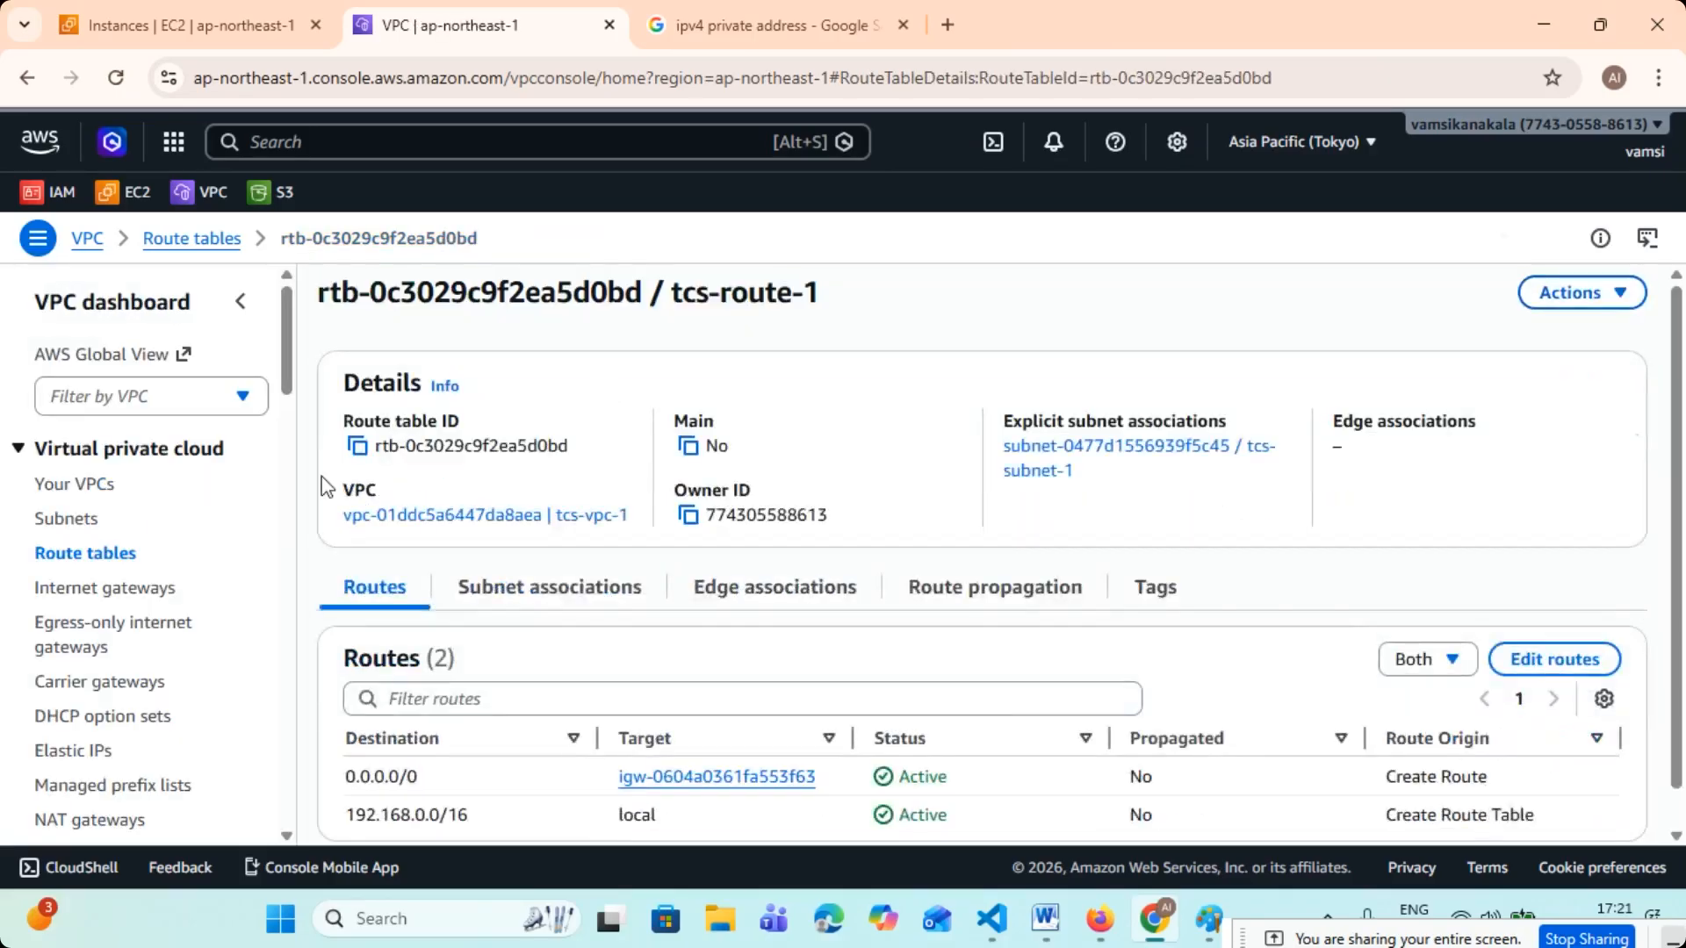
# - Switch to Paint and, in orange, draw a tick at the edge of the VPC components circle and circle "W-S" under TASK
pyautogui.click(74, 484)
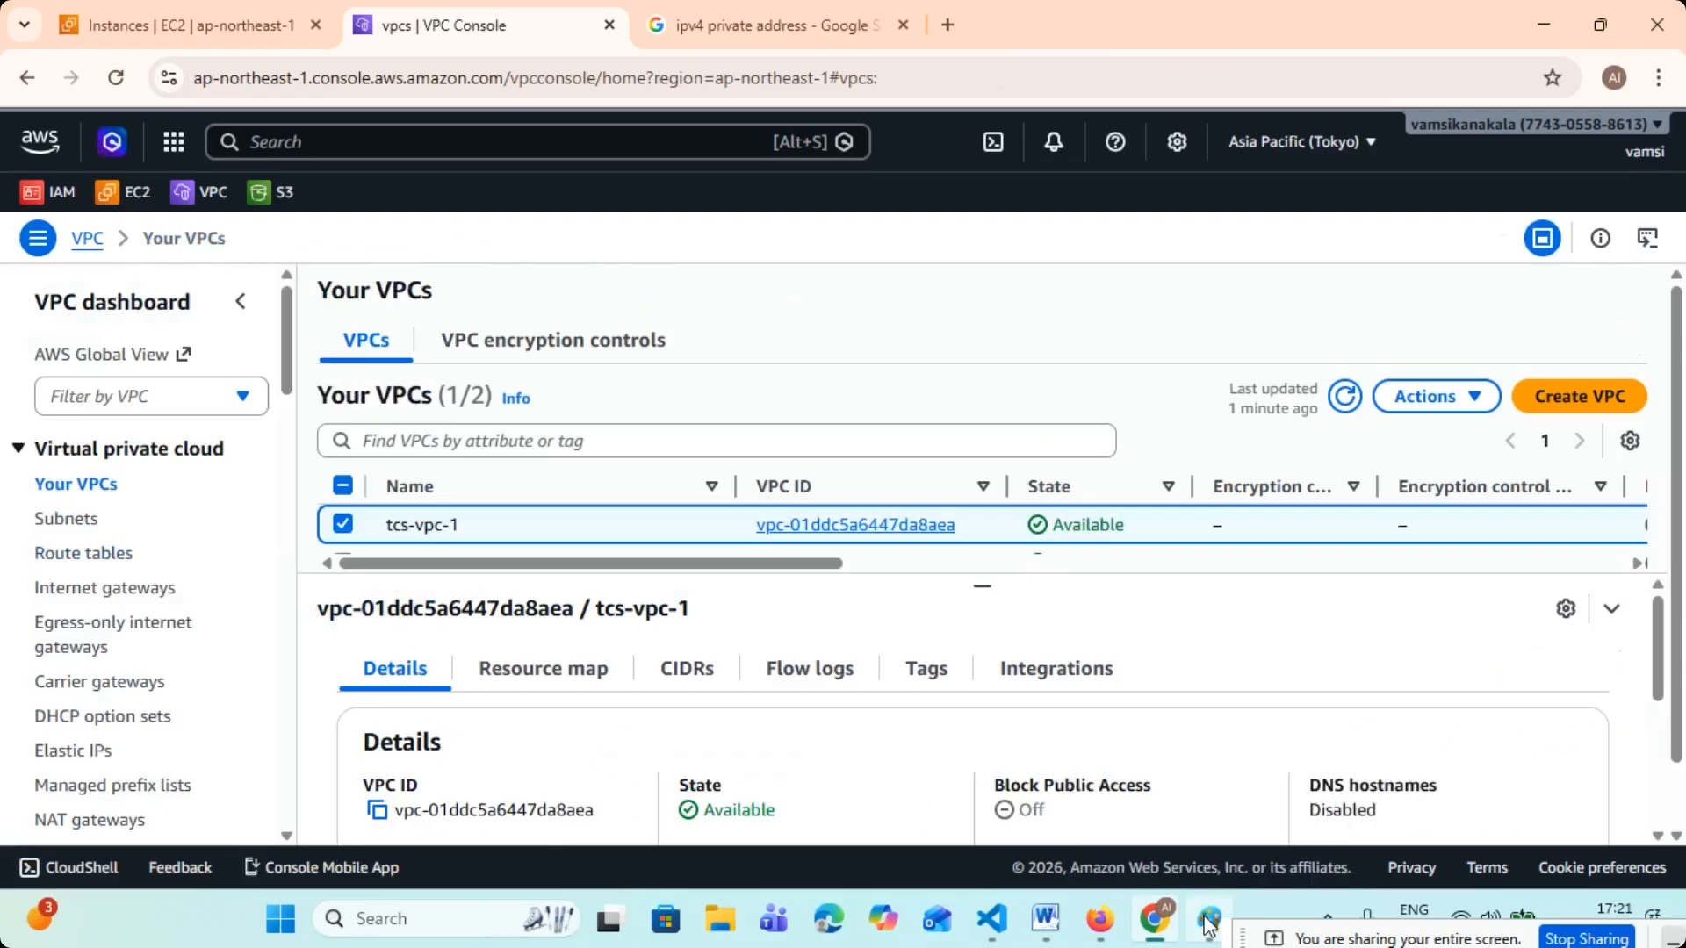
pyautogui.click(1209, 919)
pyautogui.scroll(-2, 663, 541)
pyautogui.scroll(1, 663, 542)
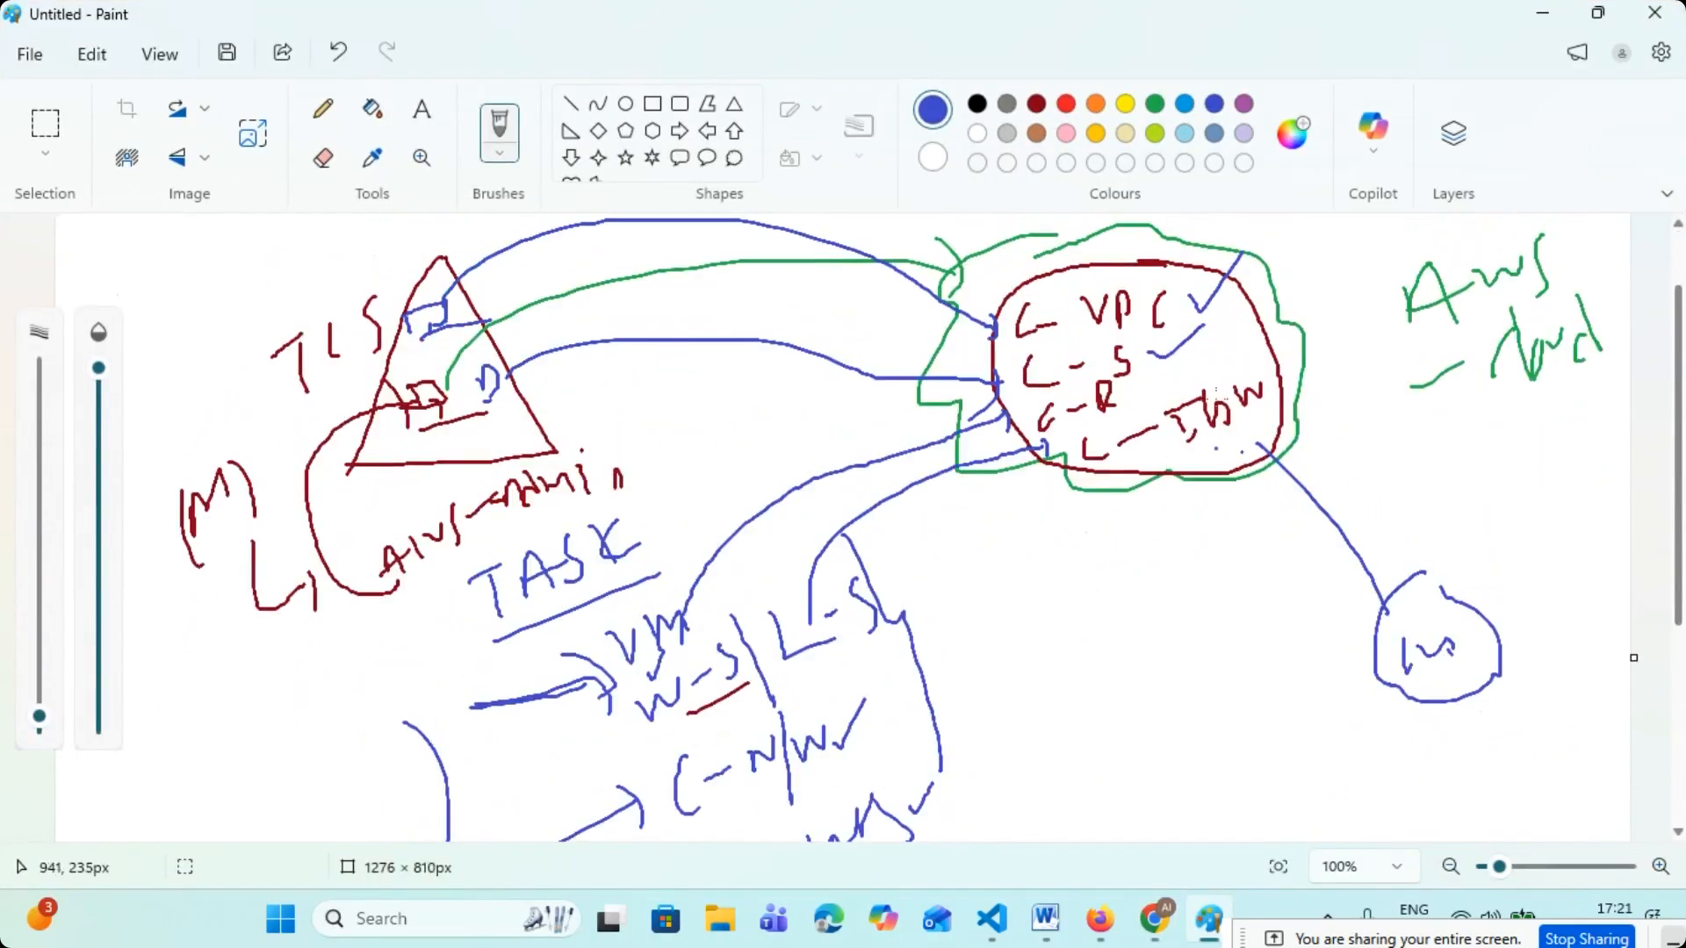
pyautogui.click(1096, 106)
pyautogui.moveTo(1258, 323); pyautogui.dragTo(1367, 259)
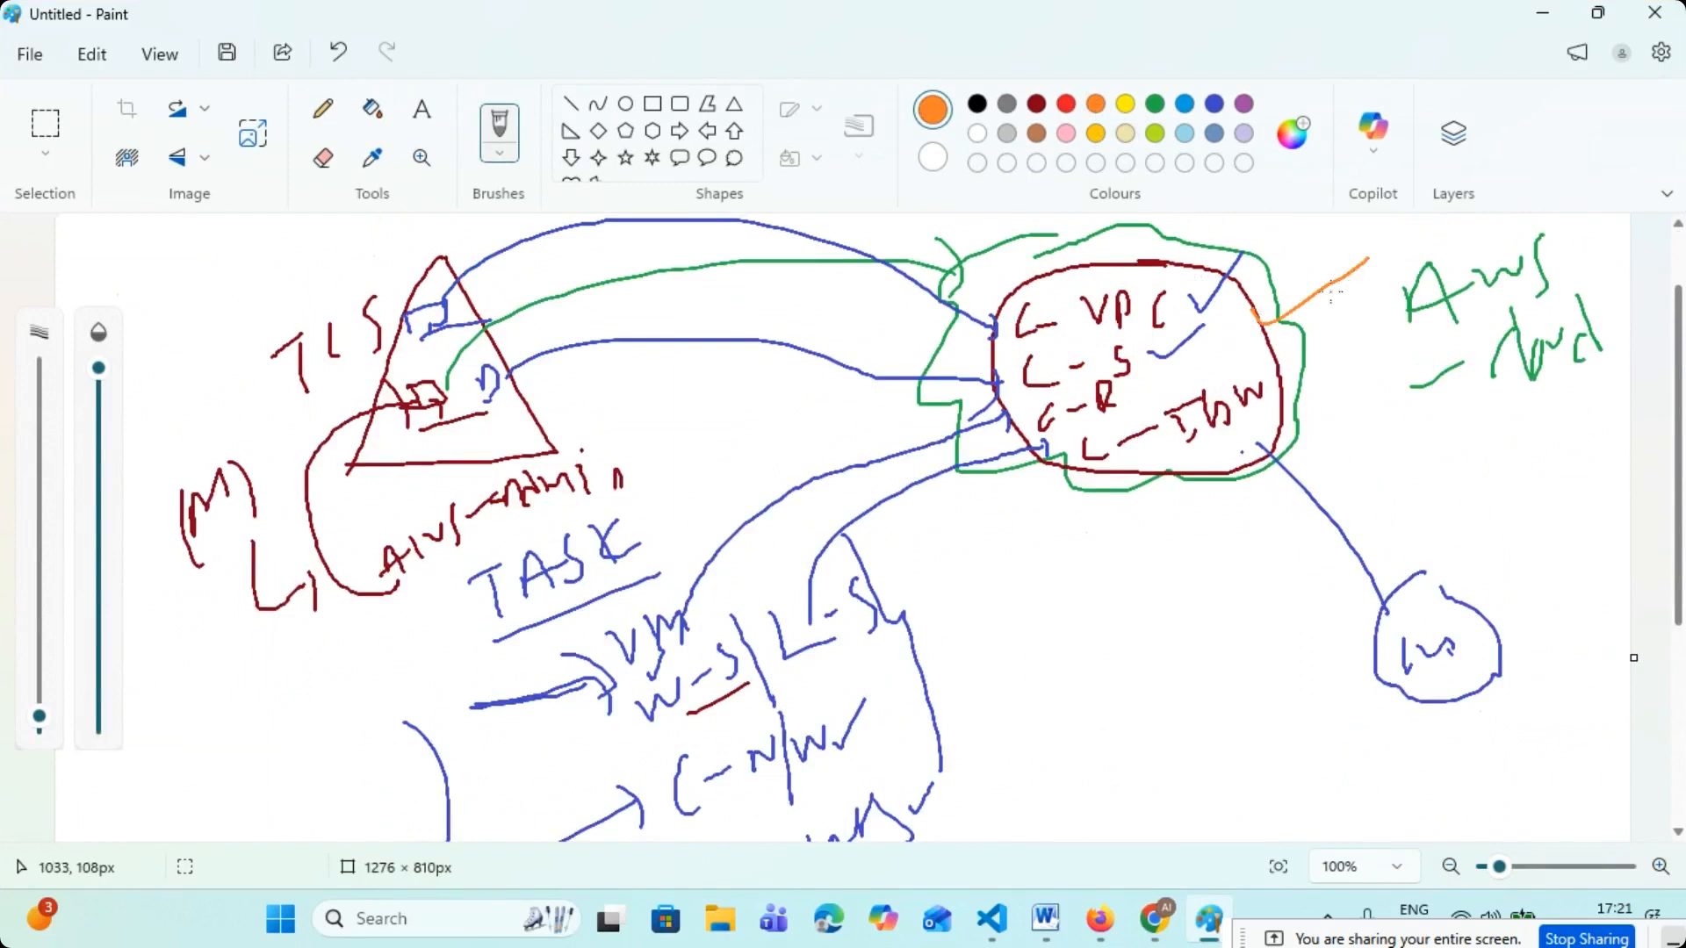
pyautogui.scroll(-2, 1092, 267)
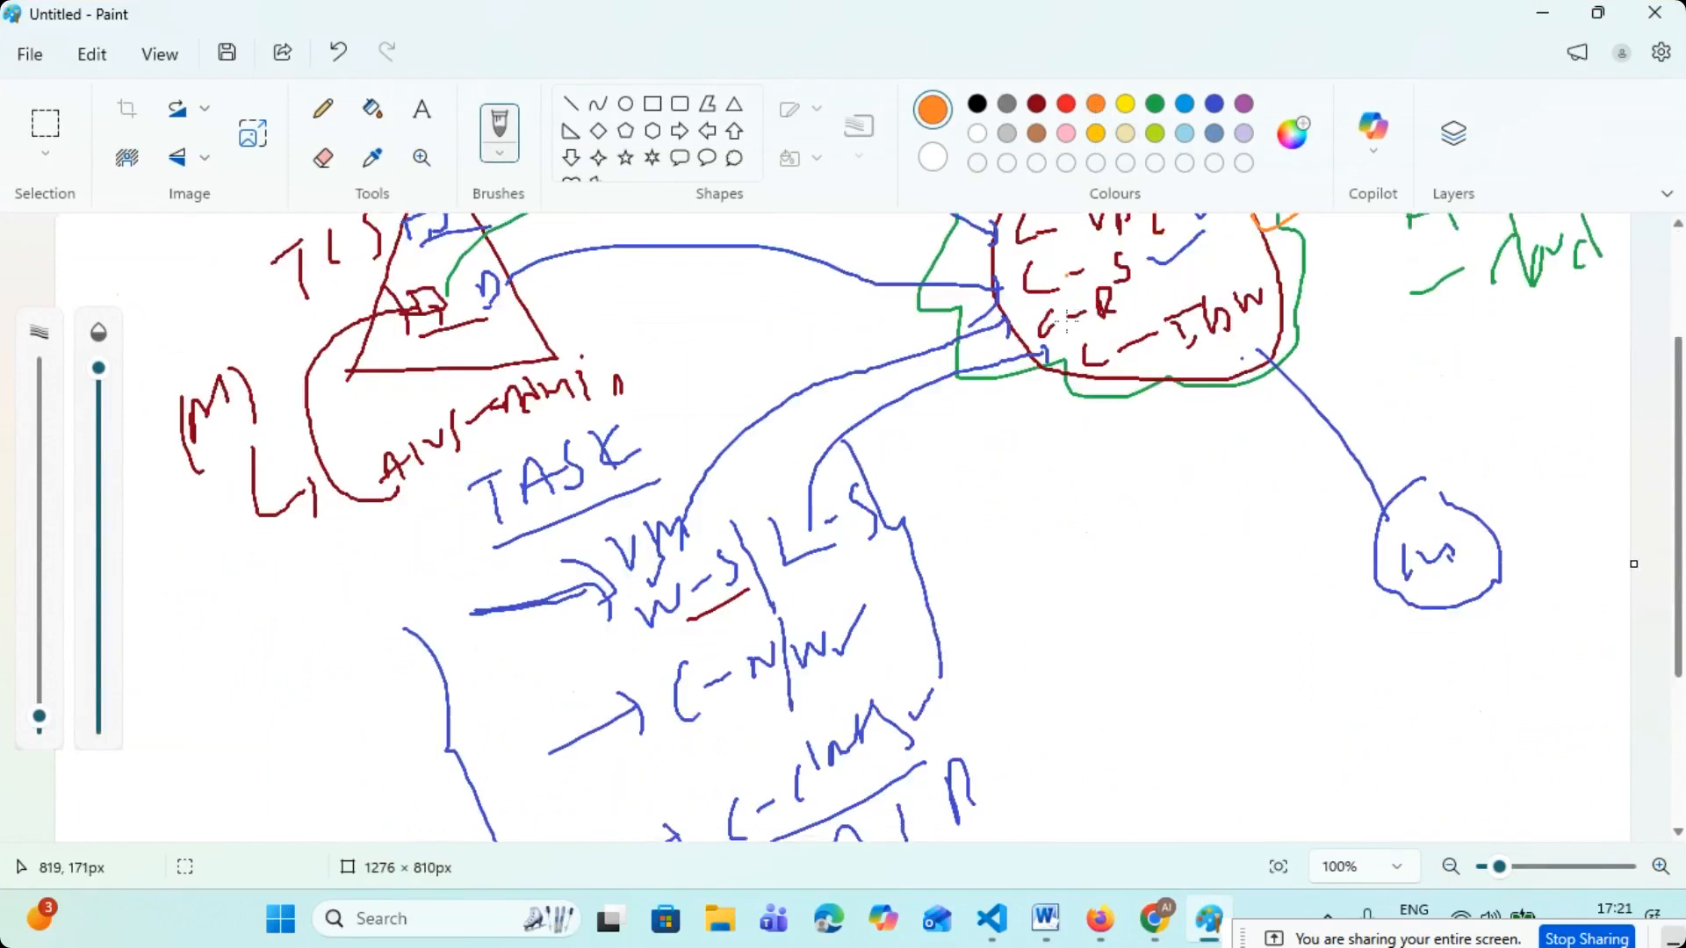
pyautogui.moveTo(665, 555)
pyautogui.mouseDown()
pyautogui.moveTo(693, 653)
pyautogui.moveTo(695, 551)
pyautogui.mouseUp()
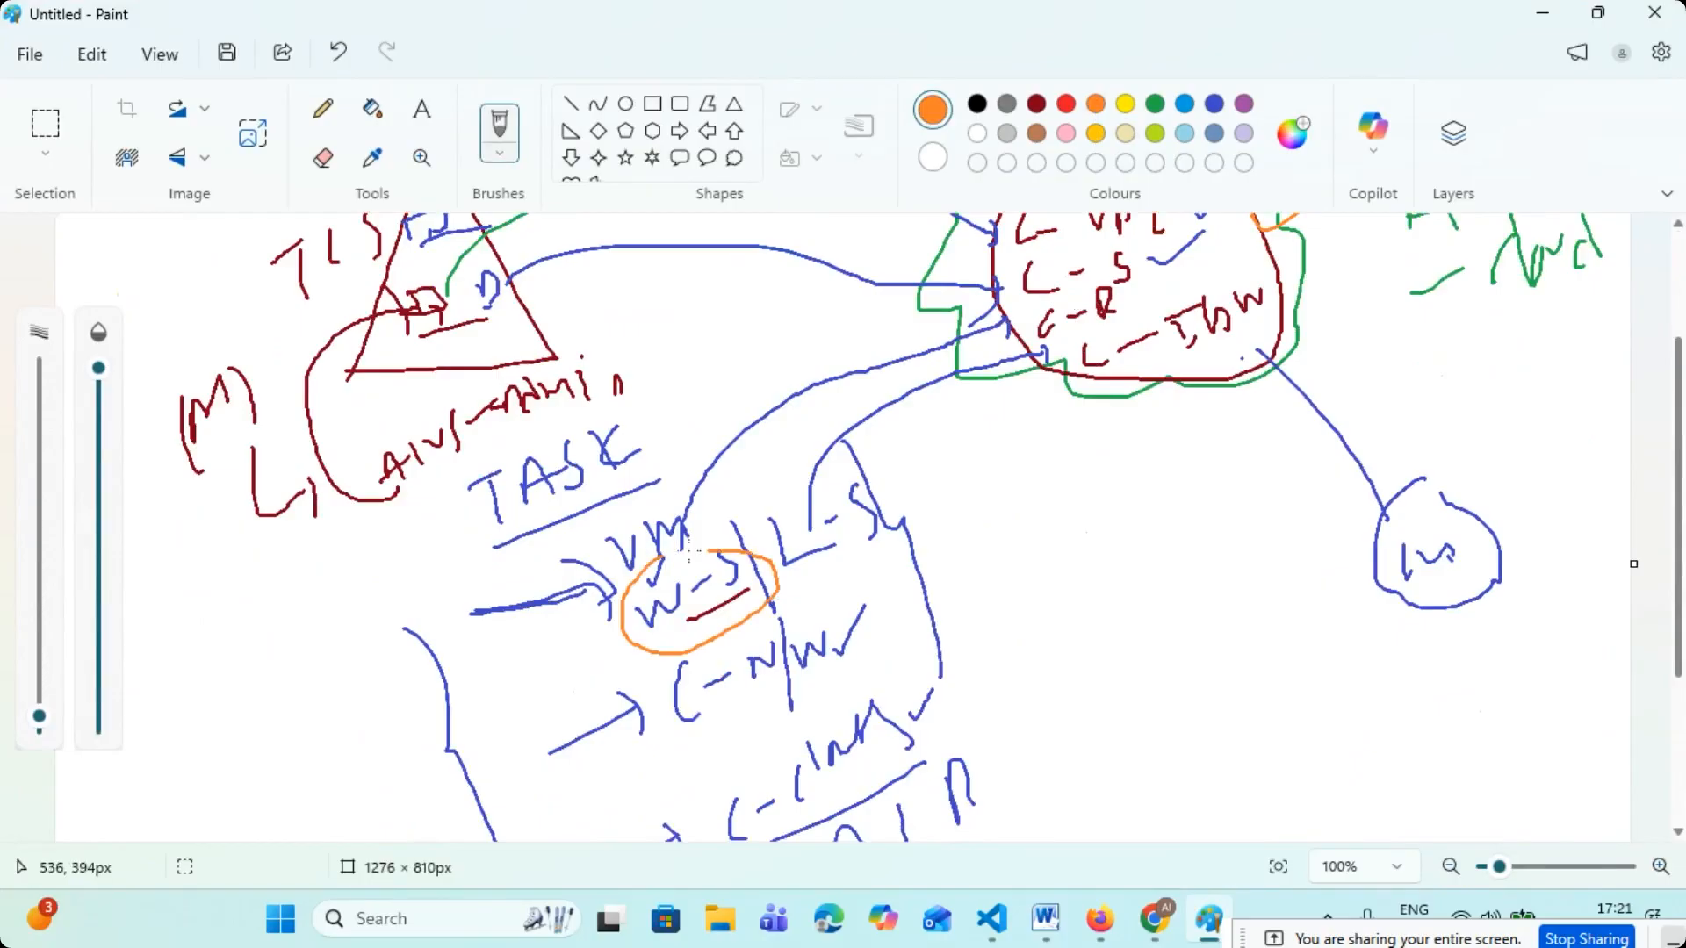
# - Circle "L-S" beside the circled "W-S" under TASK in orange
pyautogui.moveTo(821, 490); pyautogui.dragTo(870, 537)
pyautogui.scroll(2, 367, 384)
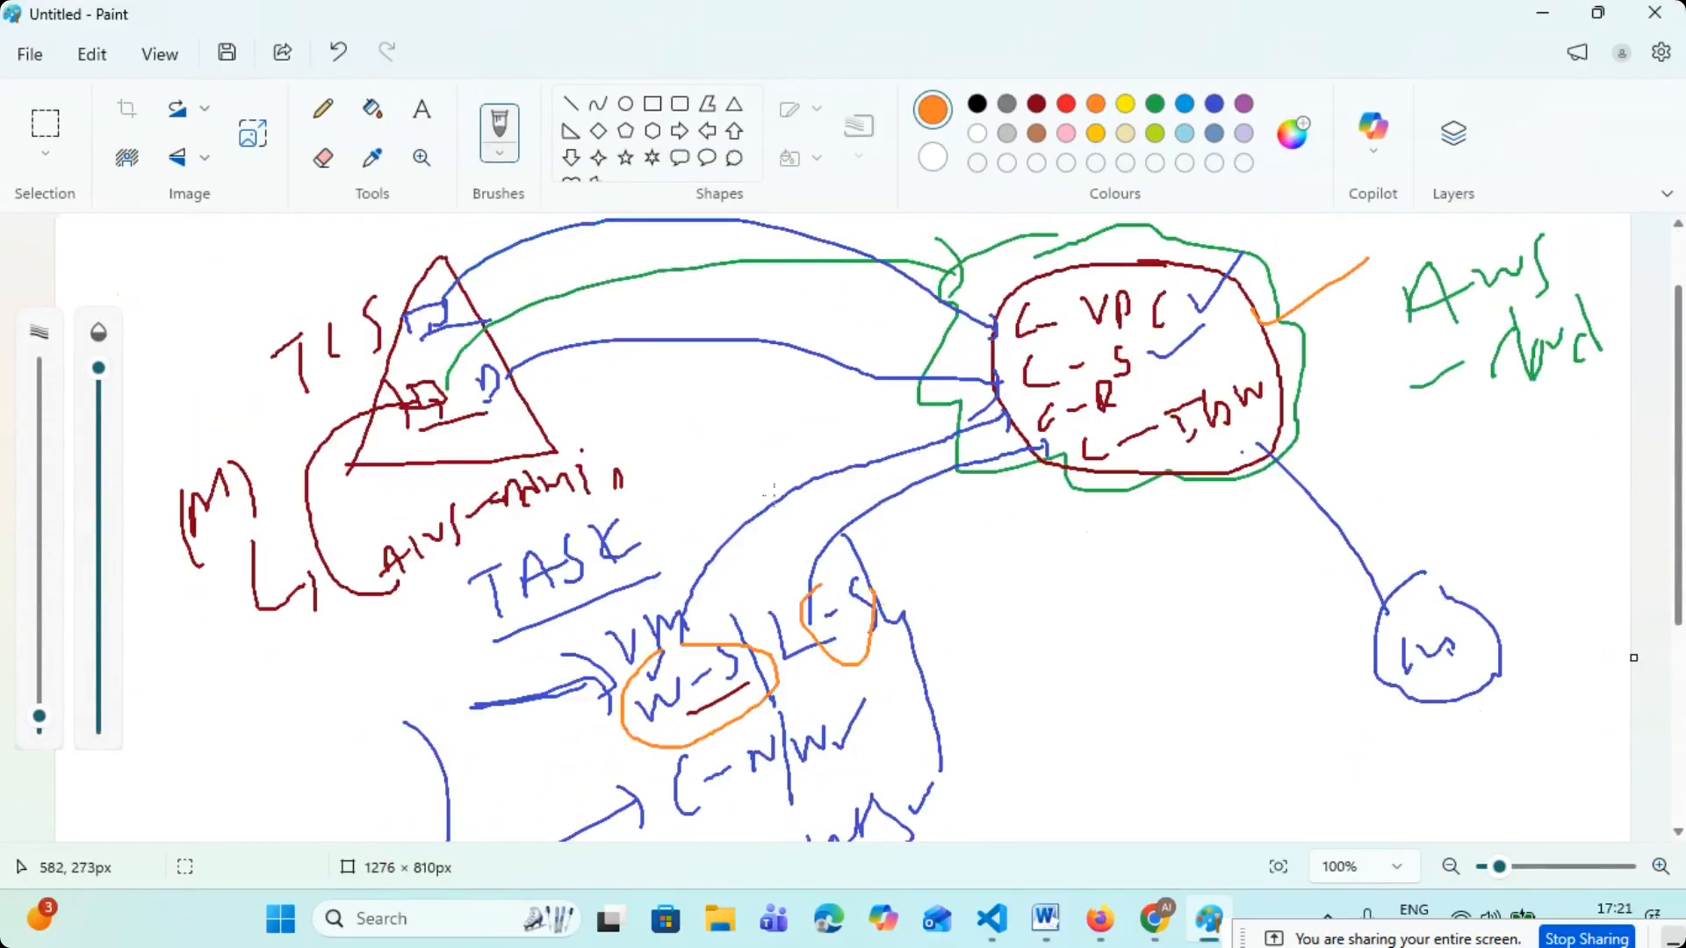
# - Handwrite an orange list of the VPC, subnet, route and IGW components beside the TASK notes and draw a large circle around it
pyautogui.scroll(-6, 838, 500)
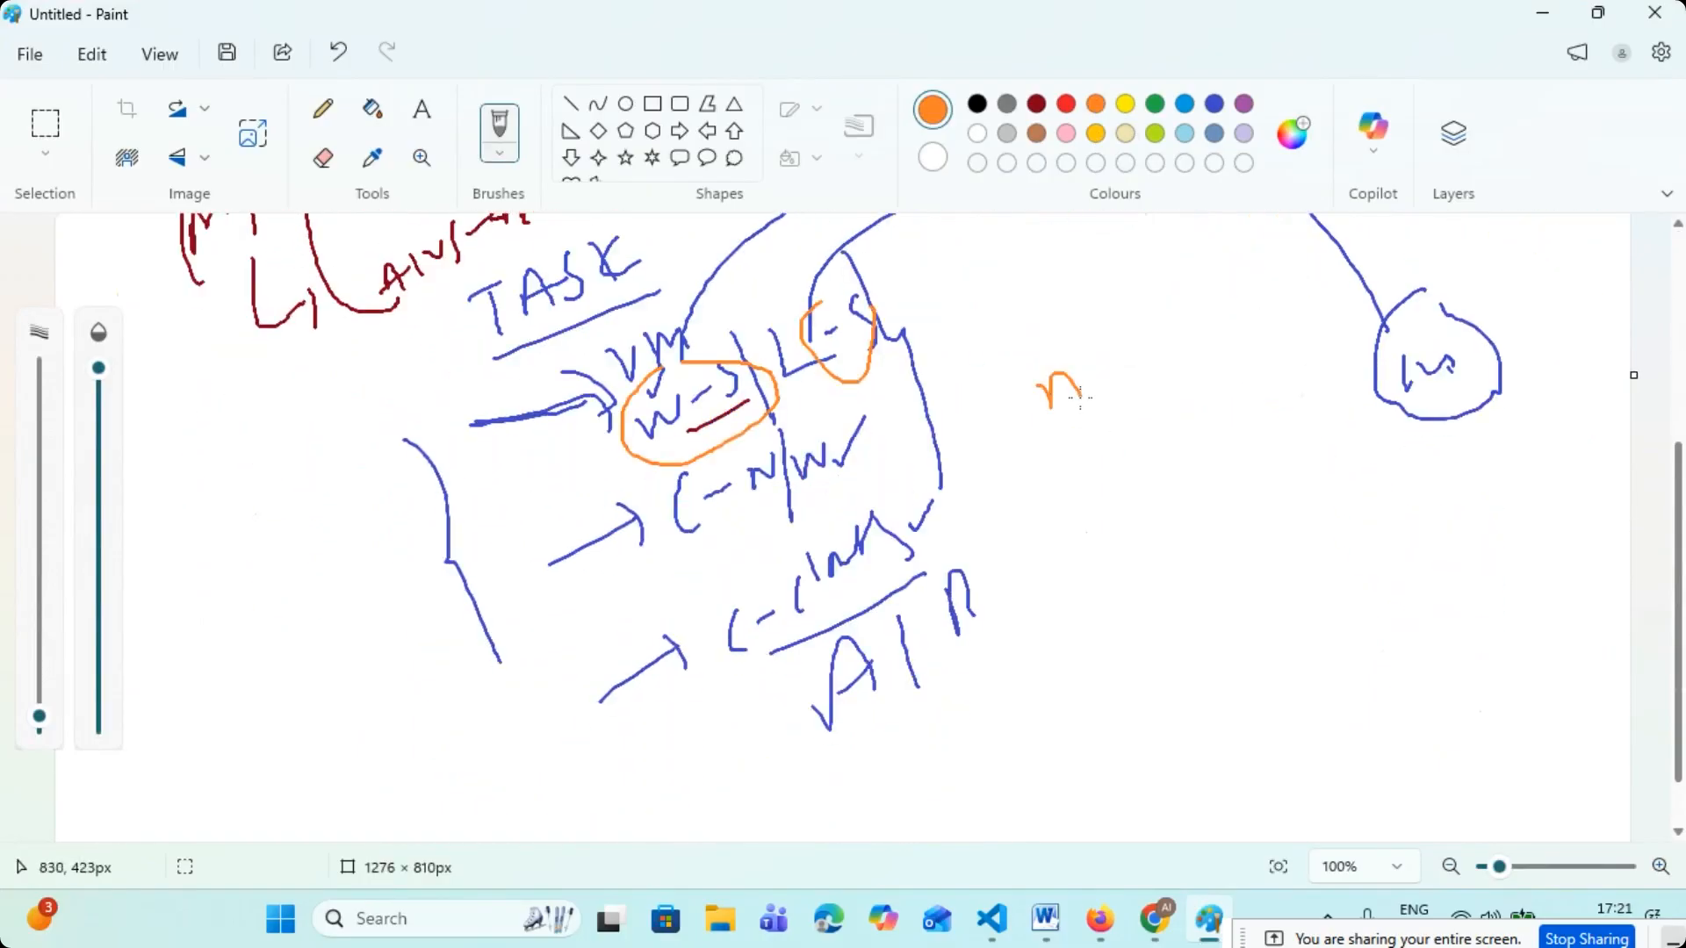
pyautogui.moveTo(1065, 363)
pyautogui.mouseDown()
pyautogui.moveTo(1046, 428)
pyautogui.moveTo(1154, 378)
pyautogui.moveTo(1194, 334)
pyautogui.mouseUp()
pyautogui.moveTo(1214, 327); pyautogui.dragTo(1216, 362)
pyautogui.moveTo(1117, 449); pyautogui.dragTo(1103, 502)
pyautogui.moveTo(1158, 453)
pyautogui.mouseDown()
pyautogui.moveTo(1175, 432)
pyautogui.moveTo(1200, 449)
pyautogui.mouseUp()
pyautogui.moveTo(1205, 406)
pyautogui.mouseDown()
pyautogui.moveTo(1251, 412)
pyautogui.moveTo(1238, 432)
pyautogui.mouseUp()
pyautogui.moveTo(1159, 508)
pyautogui.mouseDown()
pyautogui.moveTo(1132, 569)
pyautogui.moveTo(1207, 506)
pyautogui.mouseUp()
pyautogui.moveTo(1261, 491)
pyautogui.mouseDown()
pyautogui.moveTo(1254, 439)
pyautogui.moveTo(1317, 483)
pyautogui.mouseUp()
pyautogui.moveTo(1201, 566); pyautogui.dragTo(1185, 619)
pyautogui.moveTo(1319, 533); pyautogui.dragTo(1323, 569)
pyautogui.moveTo(1336, 495); pyautogui.dragTo(1405, 527)
pyautogui.moveTo(1234, 315)
pyautogui.mouseDown()
pyautogui.moveTo(1138, 303)
pyautogui.moveTo(1414, 526)
pyautogui.moveTo(1238, 314)
pyautogui.mouseUp()
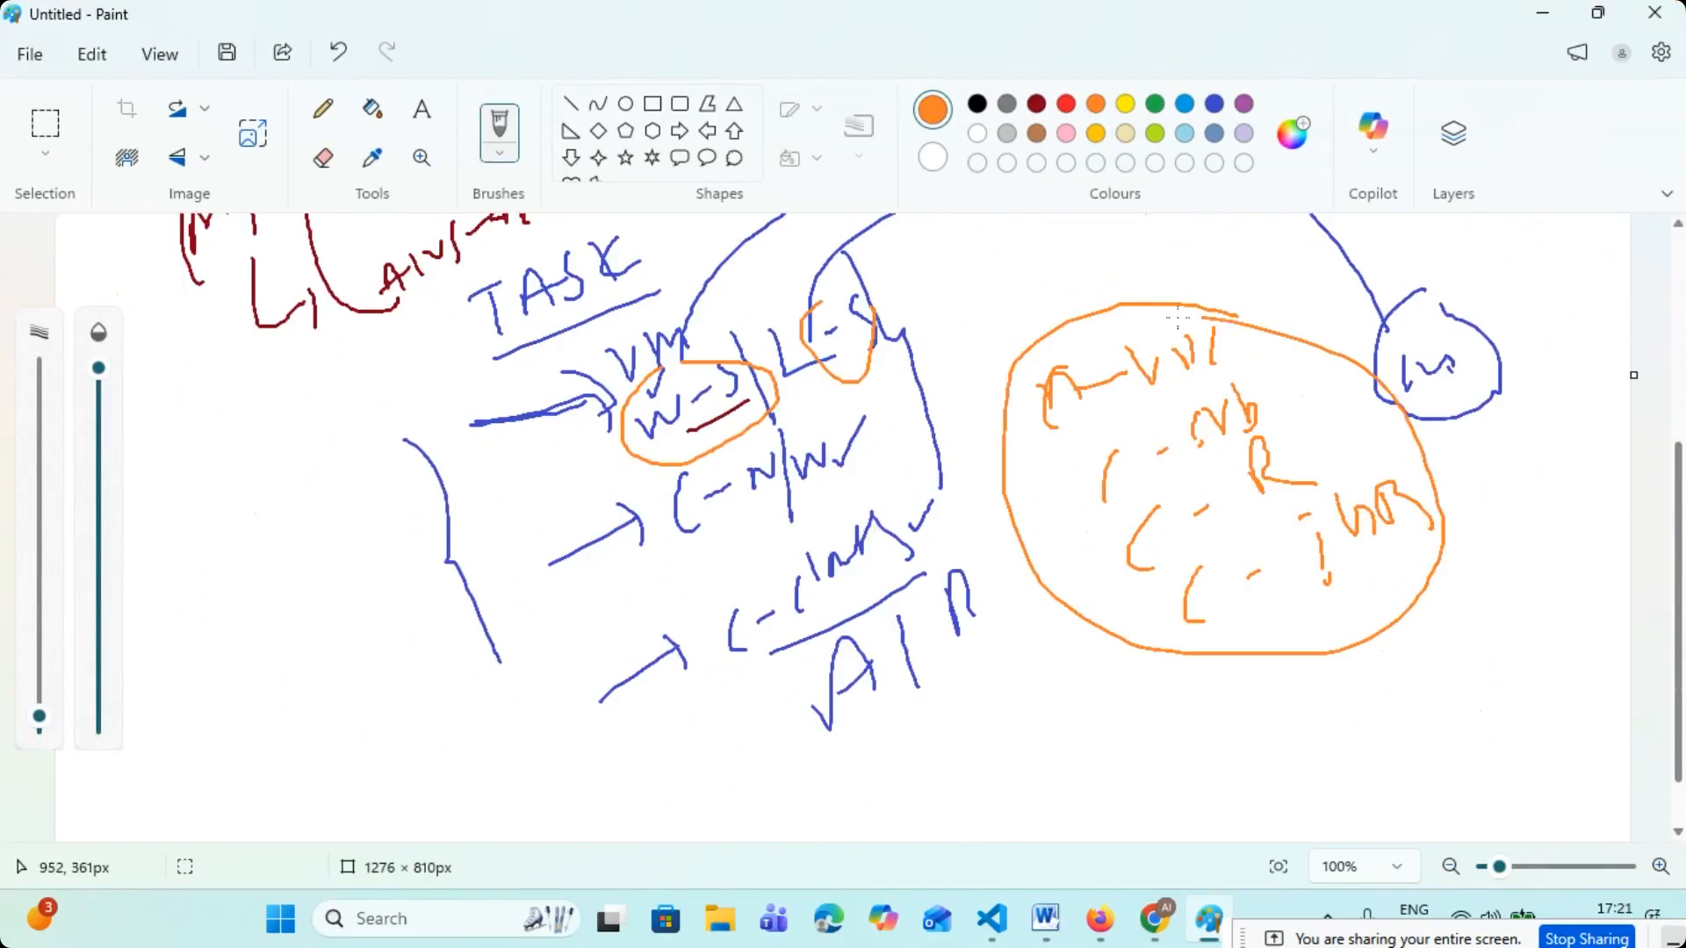
# - Draw an orange arrow from the base of the TCS triangle to the newly circled component list
pyautogui.scroll(4, 1010, 369)
pyautogui.moveTo(565, 353)
pyautogui.mouseDown()
pyautogui.moveTo(1059, 561)
pyautogui.moveTo(1162, 629)
pyautogui.mouseUp()
pyautogui.moveTo(1105, 532); pyautogui.dragTo(1090, 647)
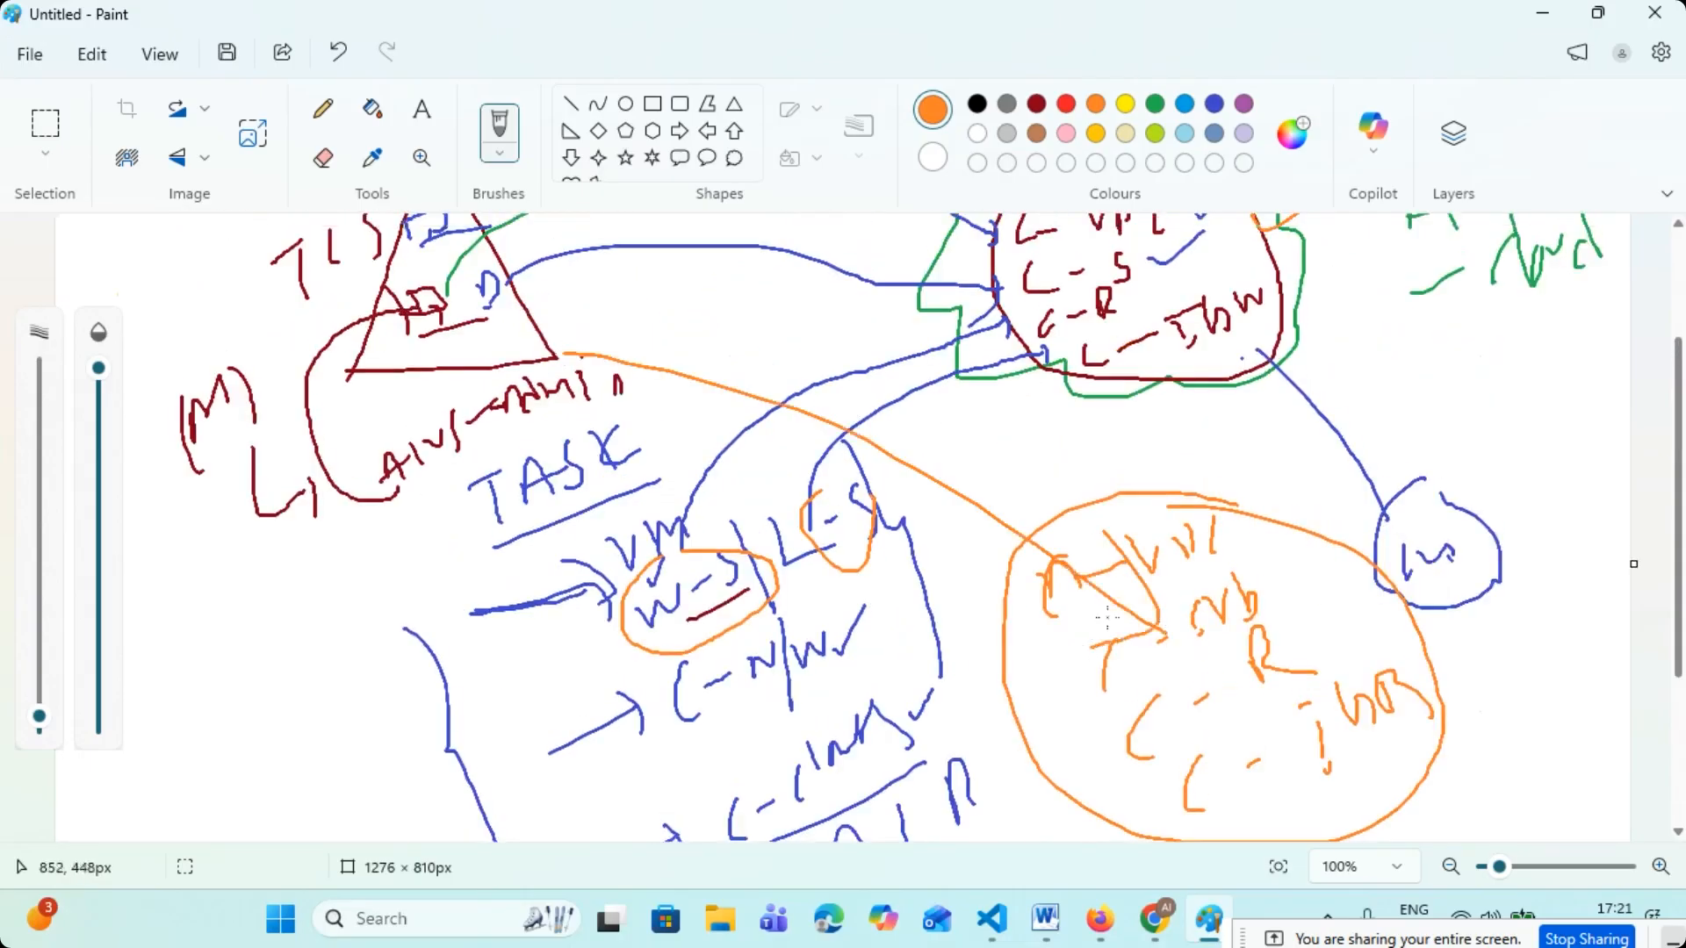
# - Switch to the EC2 console in the browser, start launching a new instance and name it VM-1
pyautogui.click(1547, 16)
pyautogui.click(150, 23)
pyautogui.click(935, 291)
pyautogui.click(1492, 292)
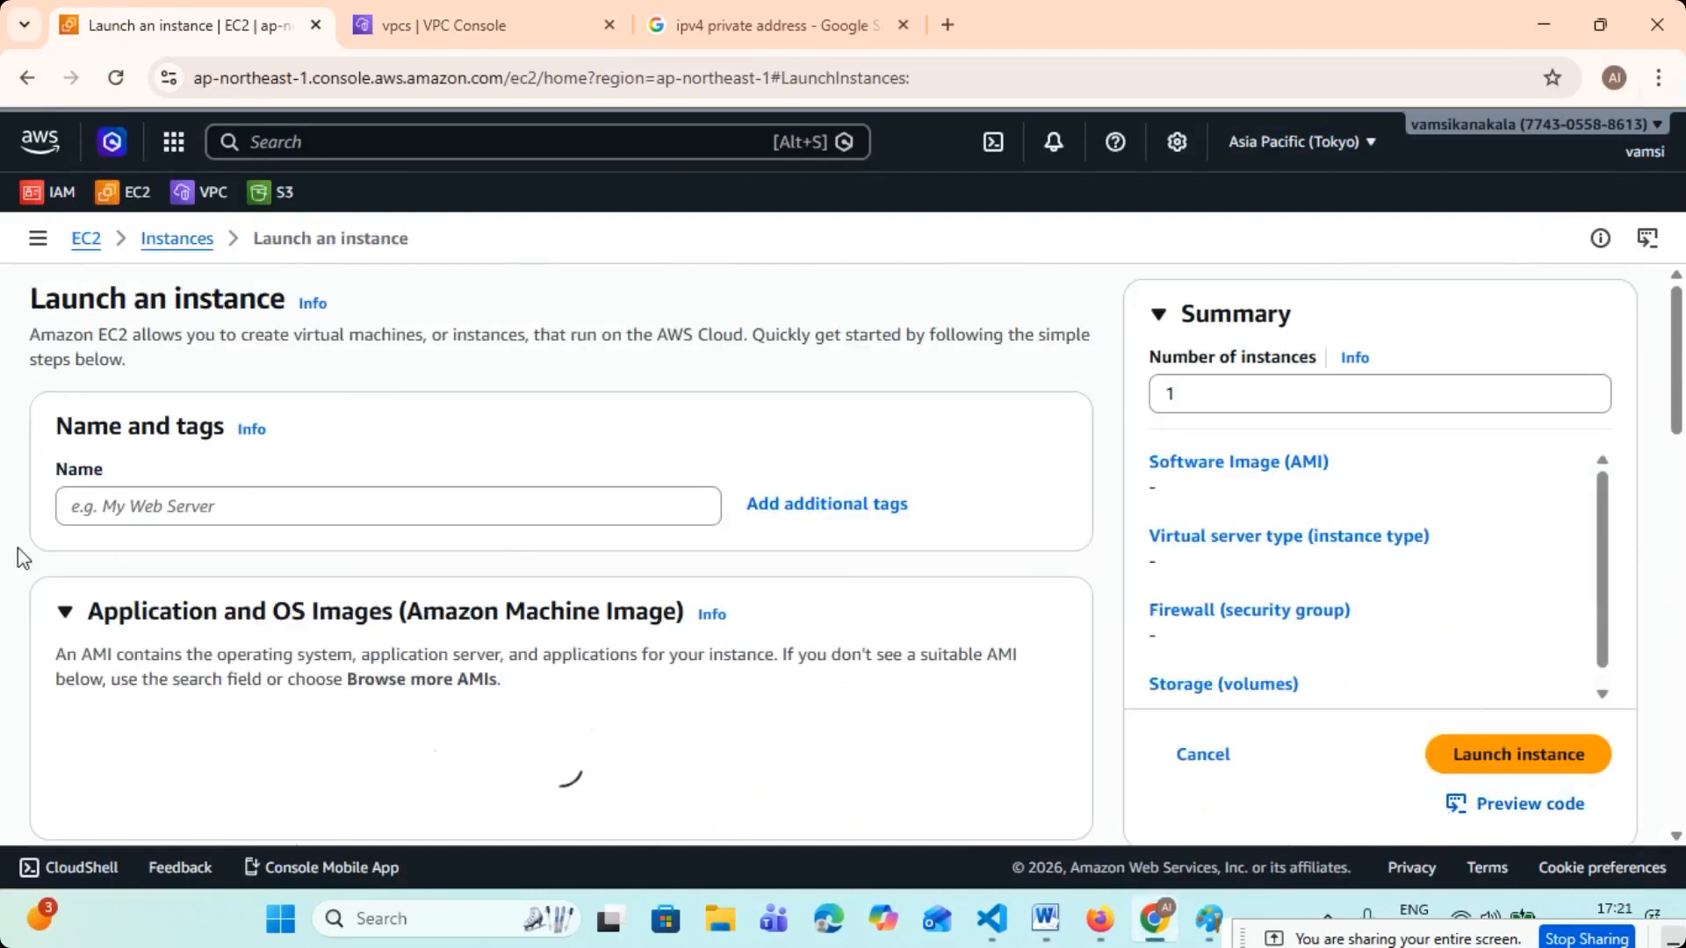
pyautogui.click(252, 510)
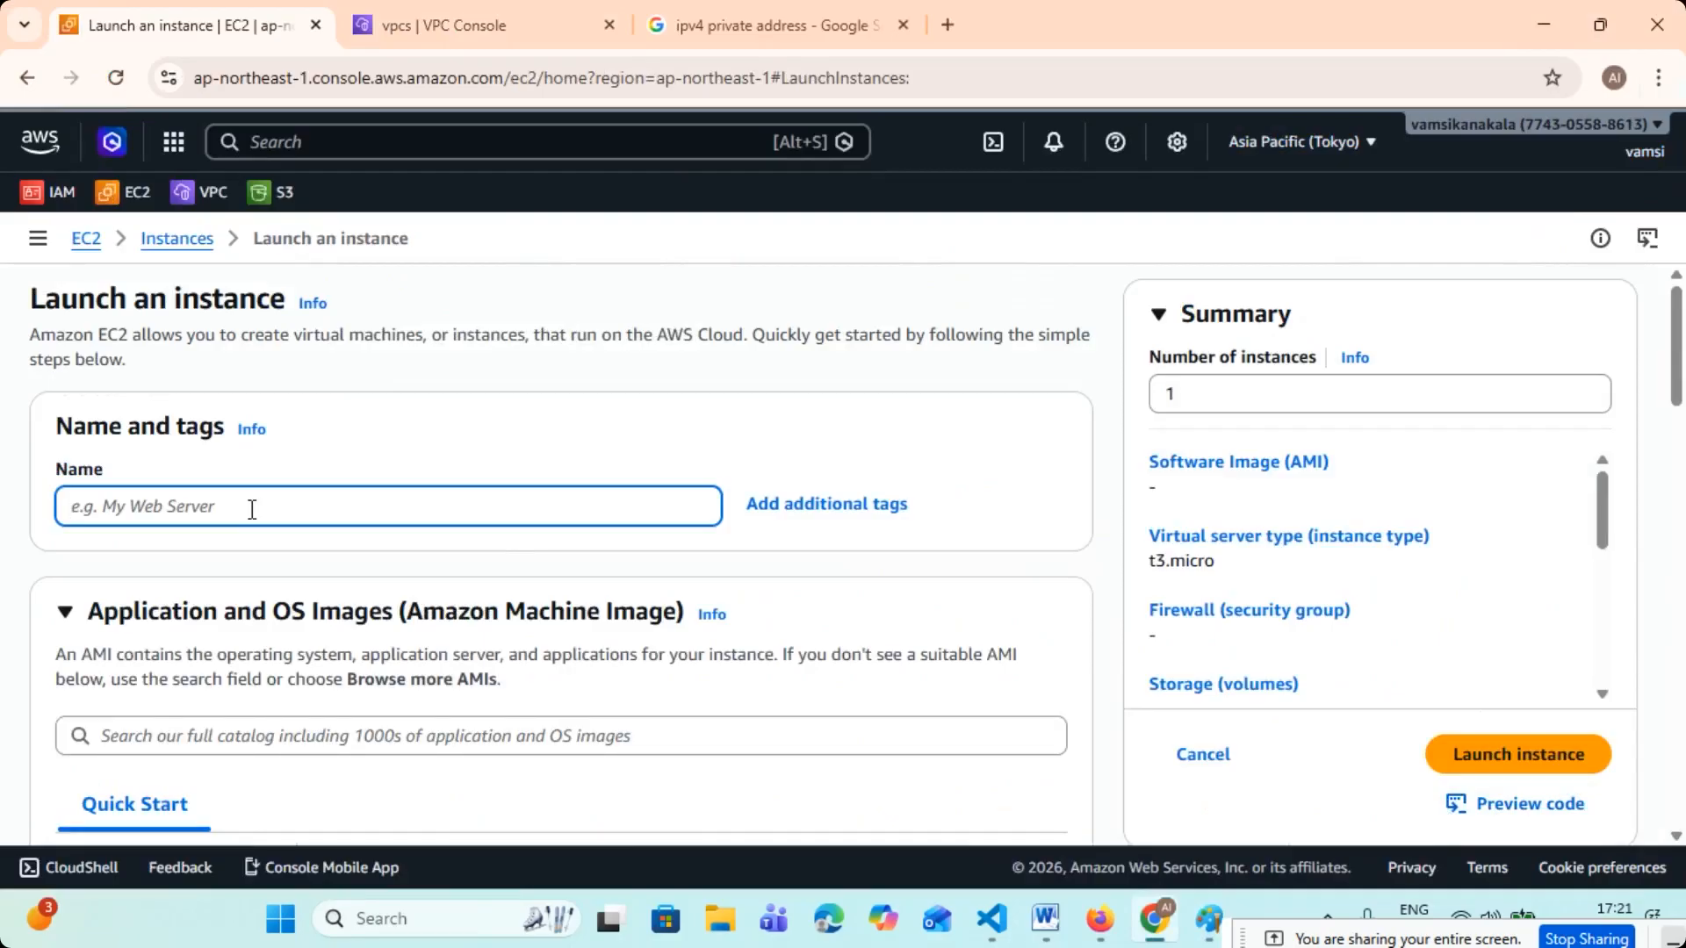
pyautogui.write('VM-1')
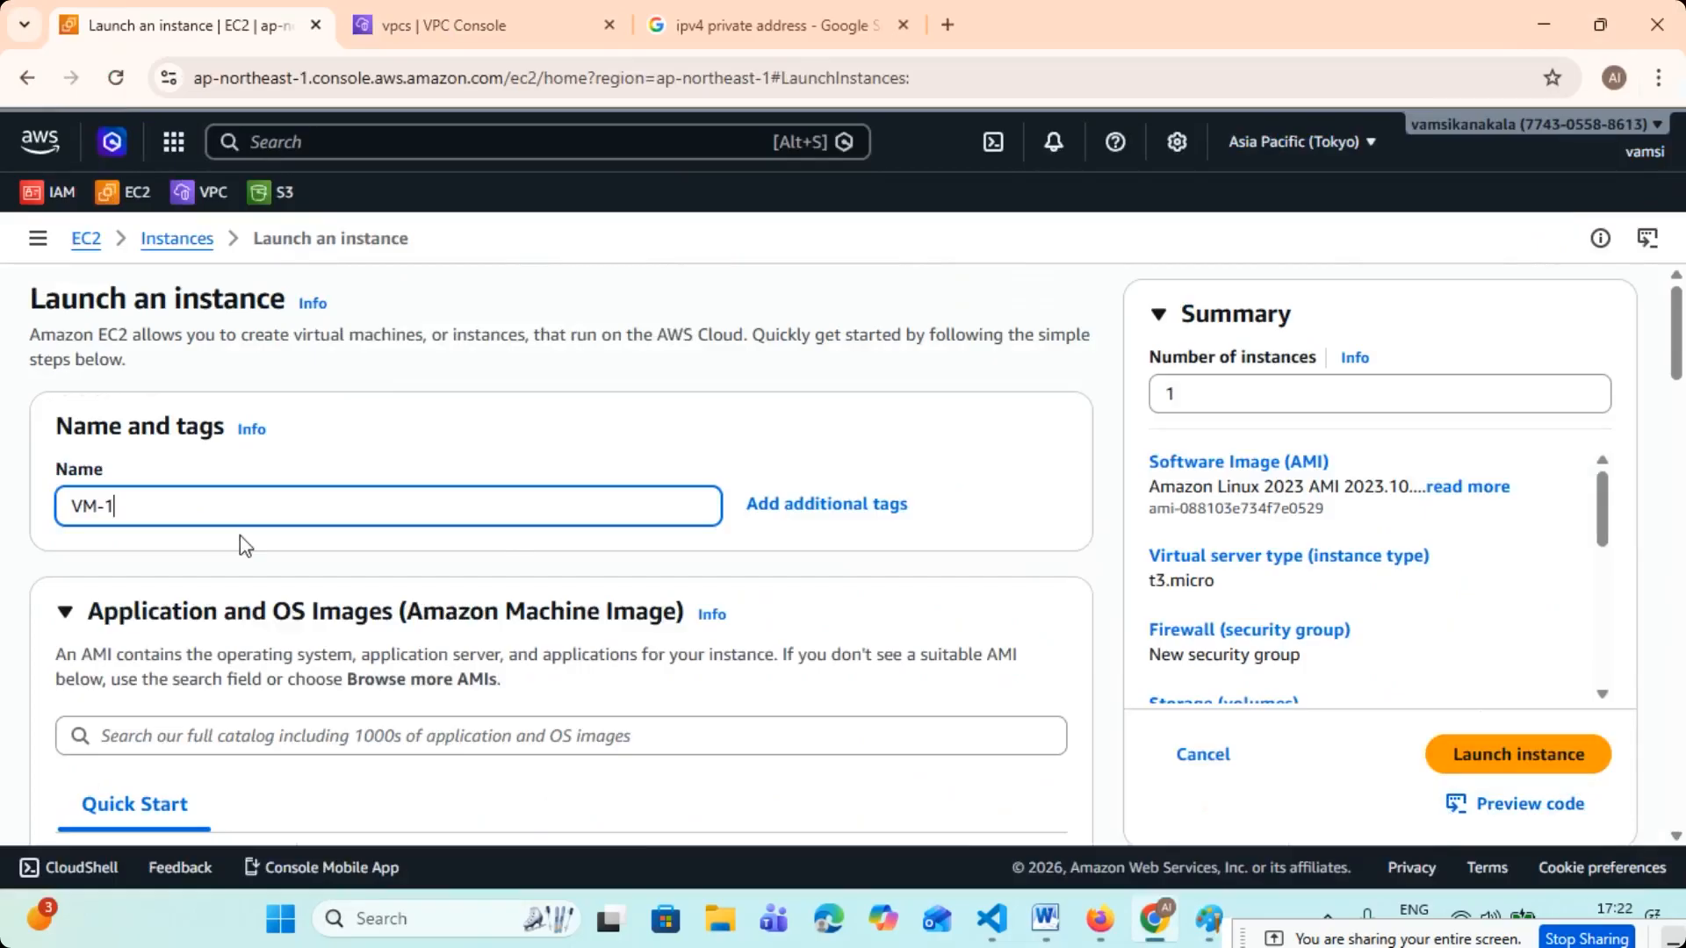
# - Choose Windows as the operating system for the instance and look over its image details
pyautogui.scroll(-5, 249, 534)
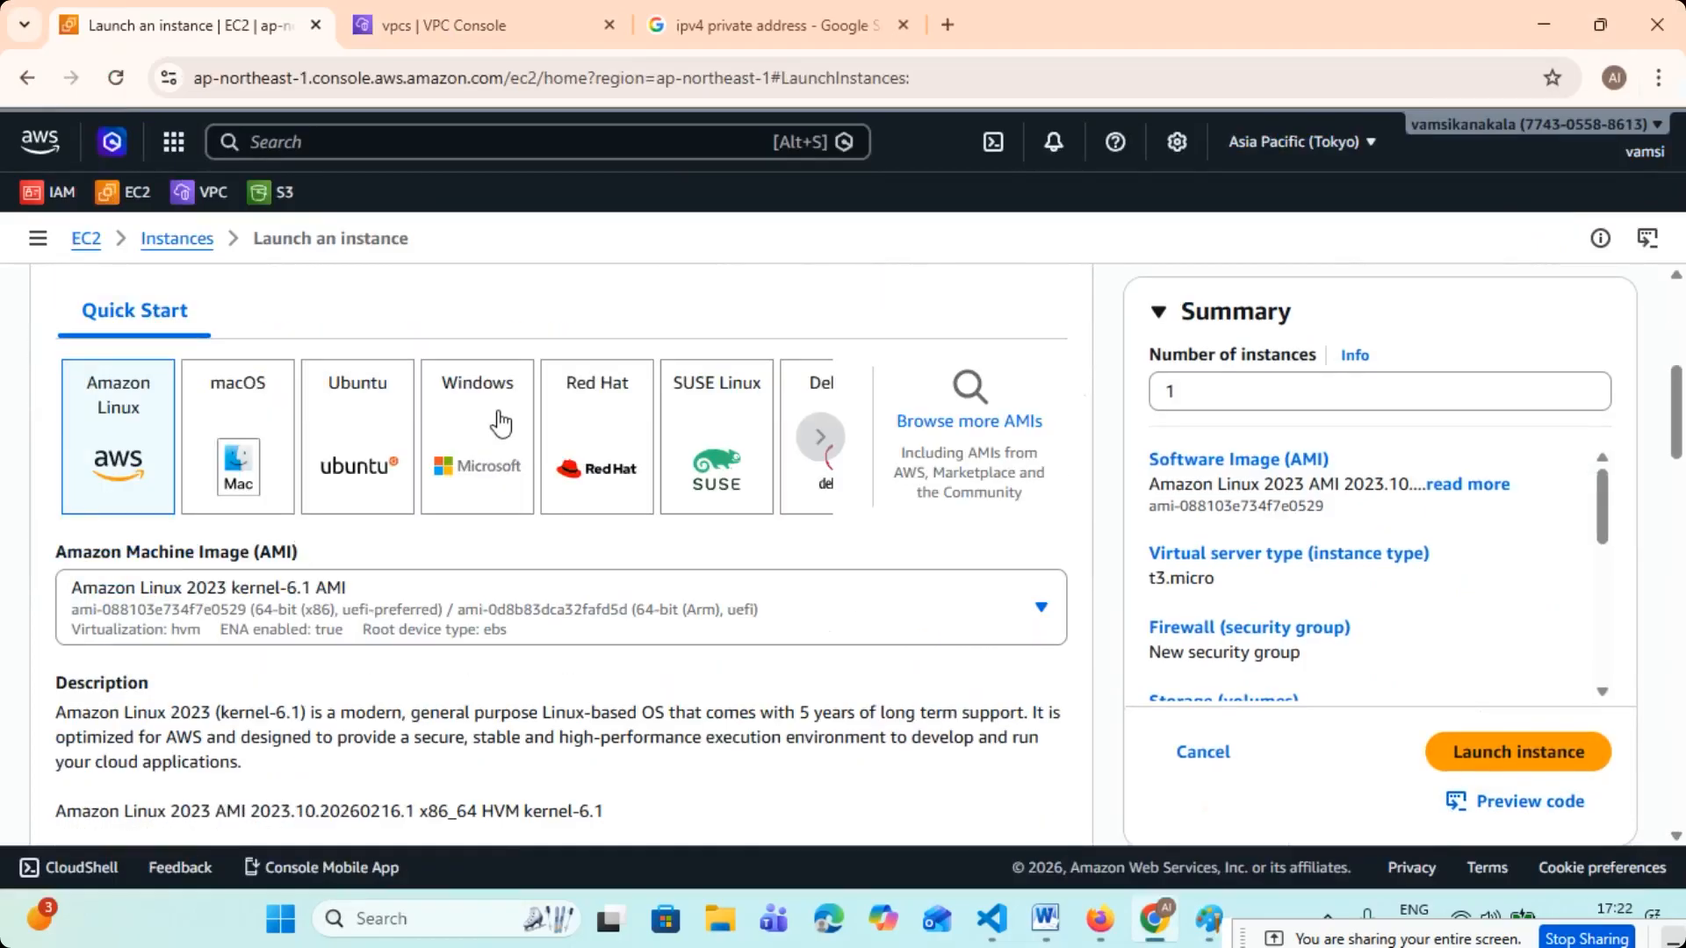
pyautogui.click(499, 422)
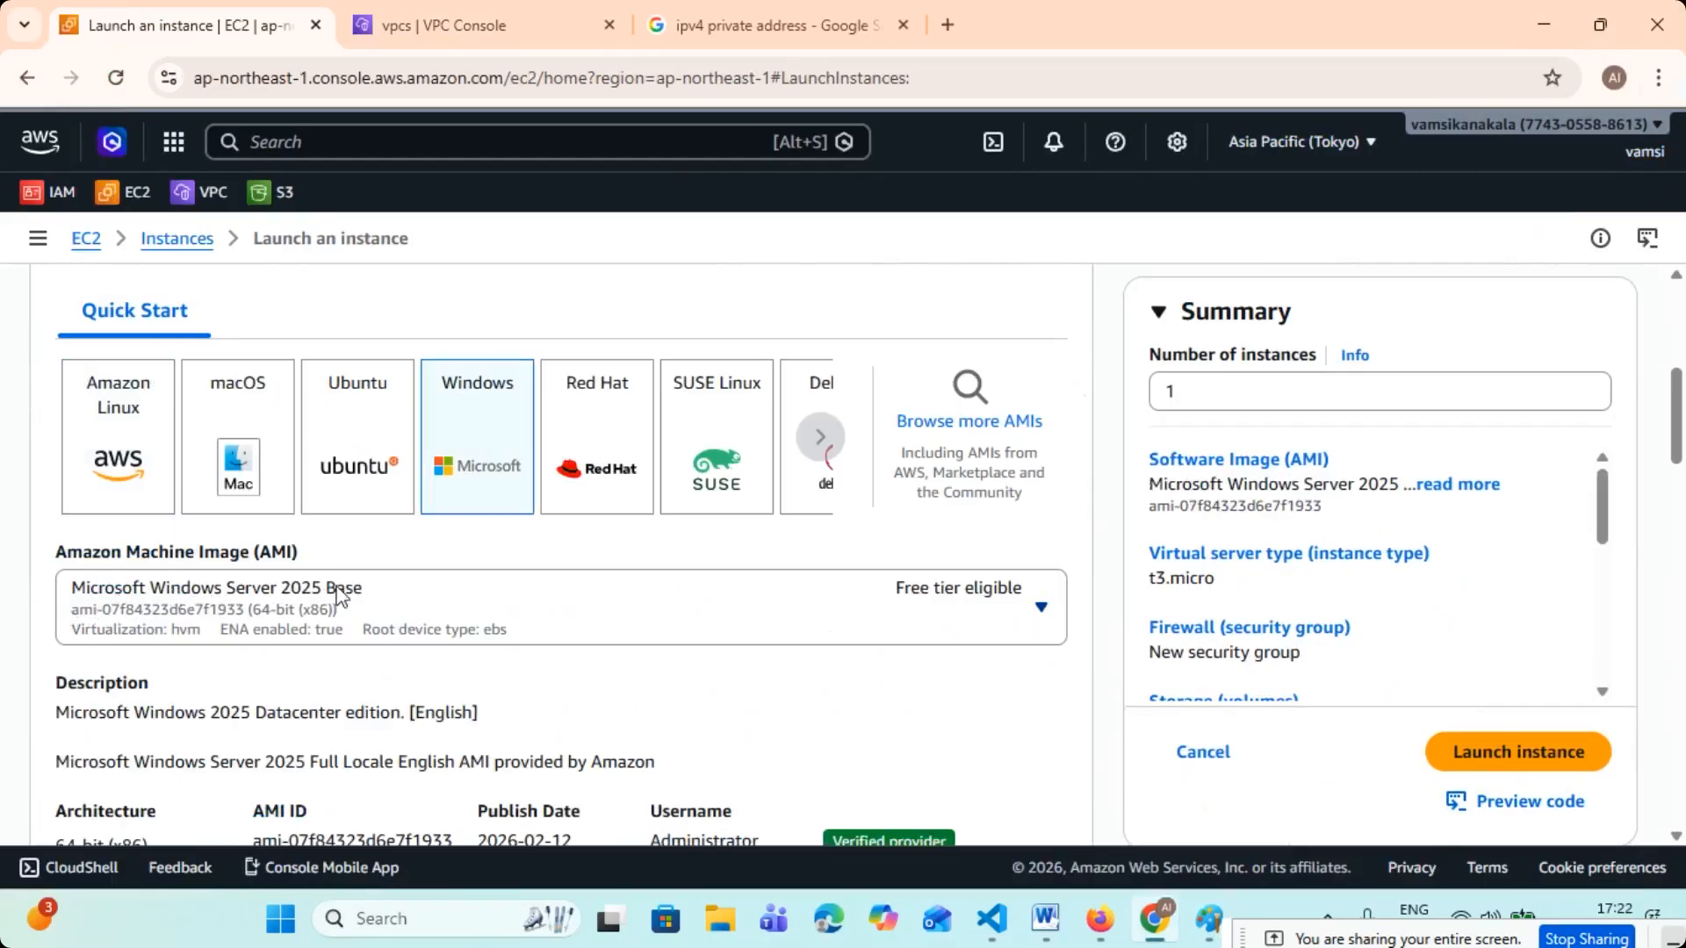
pyautogui.scroll(-7, 337, 594)
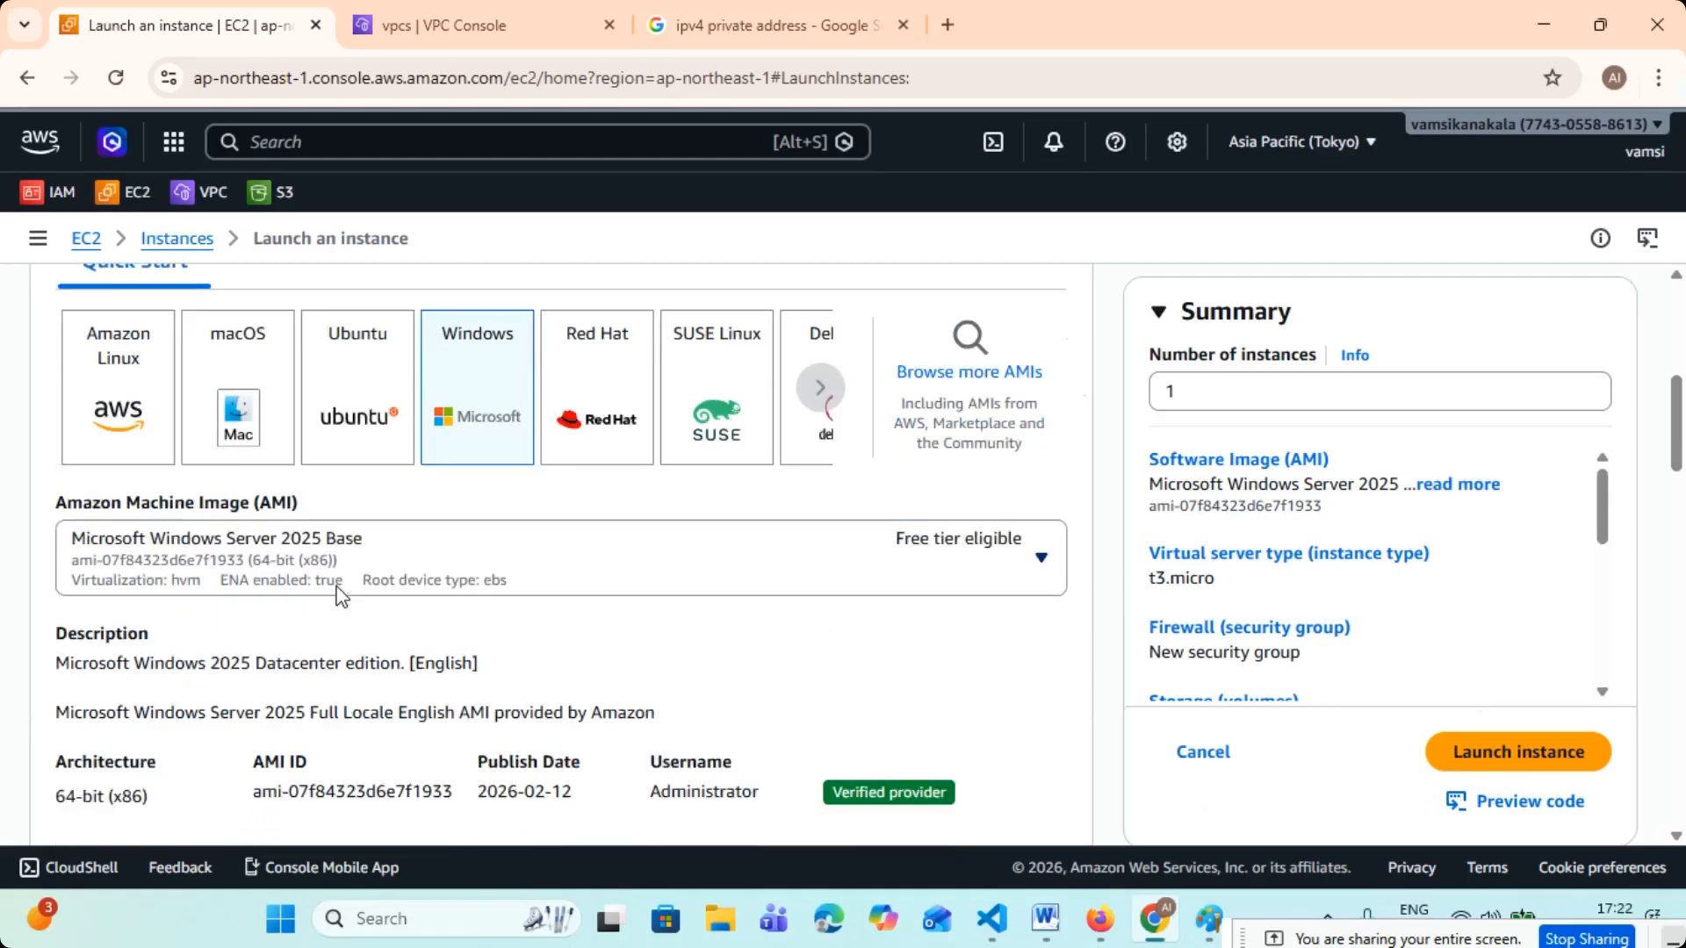
pyautogui.scroll(4, 337, 594)
pyautogui.scroll(2, 337, 594)
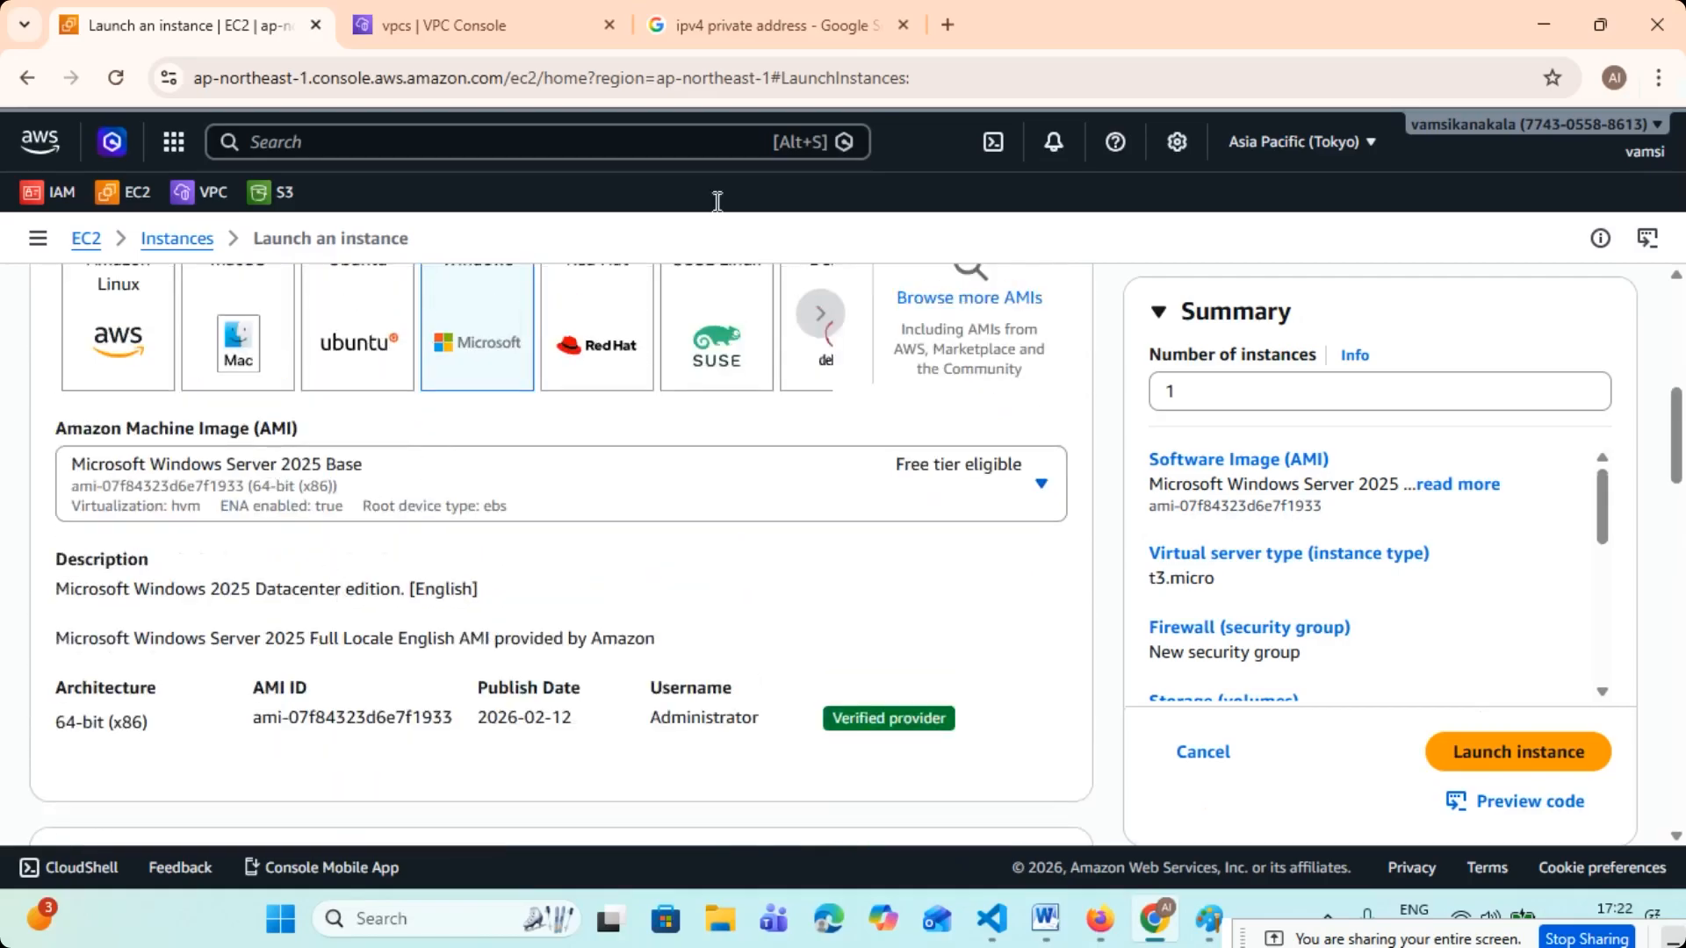
# - Try the Microsoft Windows Server 2022 Base and Windows Server 2019 Base images for the instance
pyautogui.click(1042, 488)
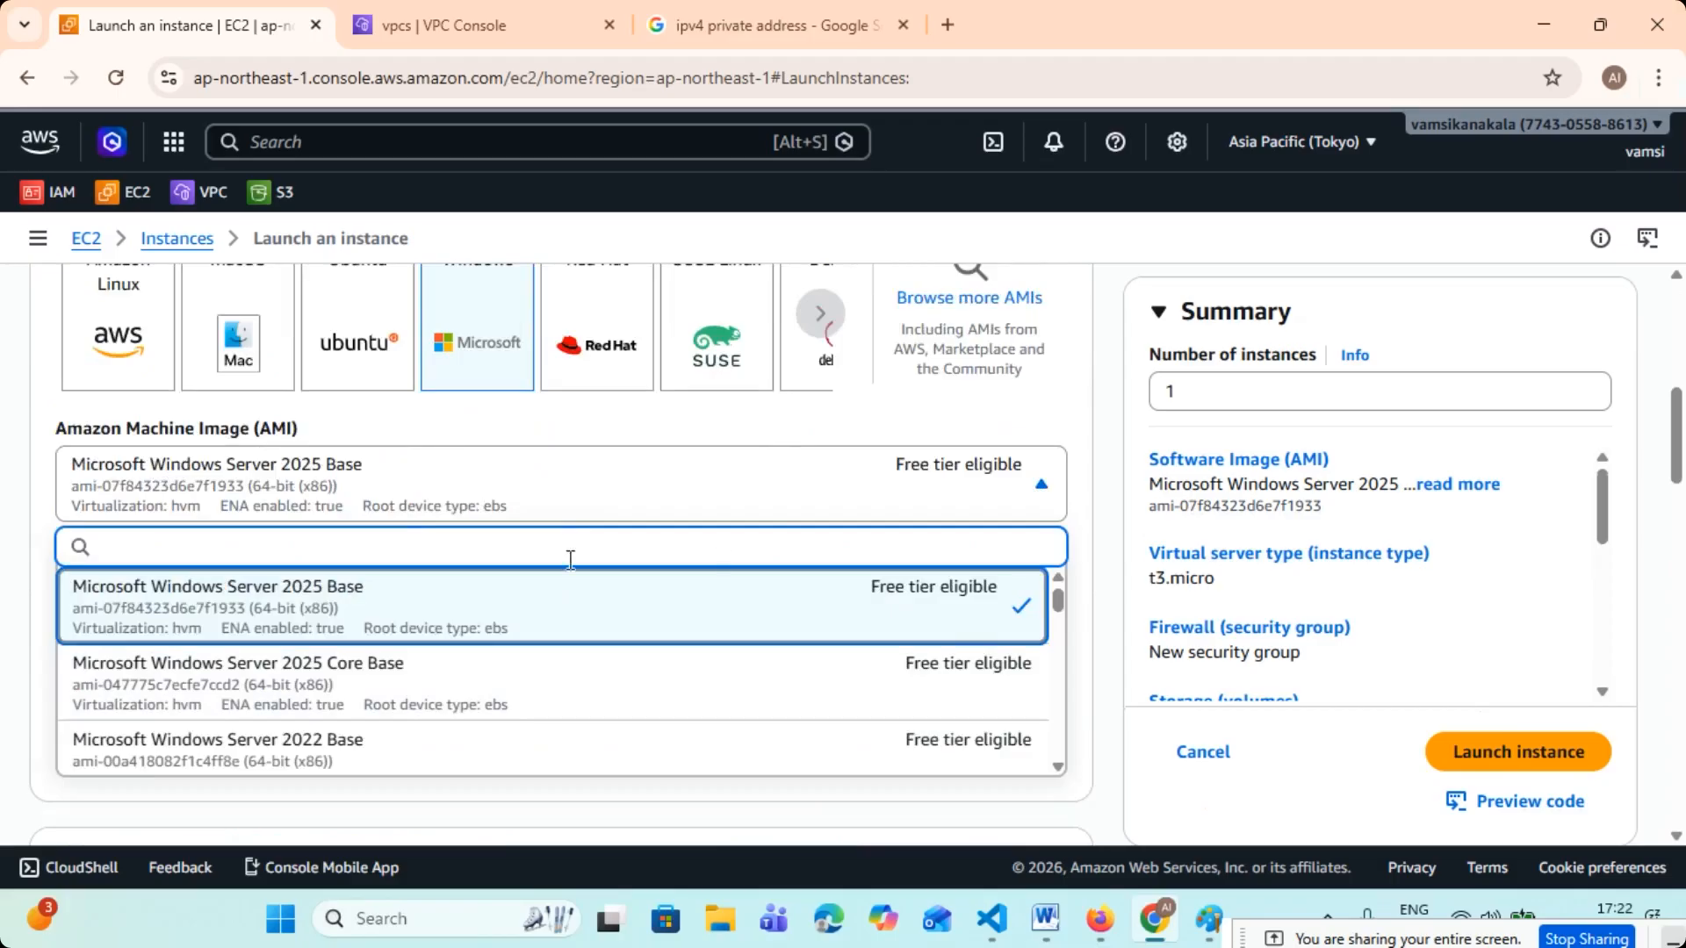
pyautogui.scroll(-2, 572, 598)
pyautogui.click(434, 643)
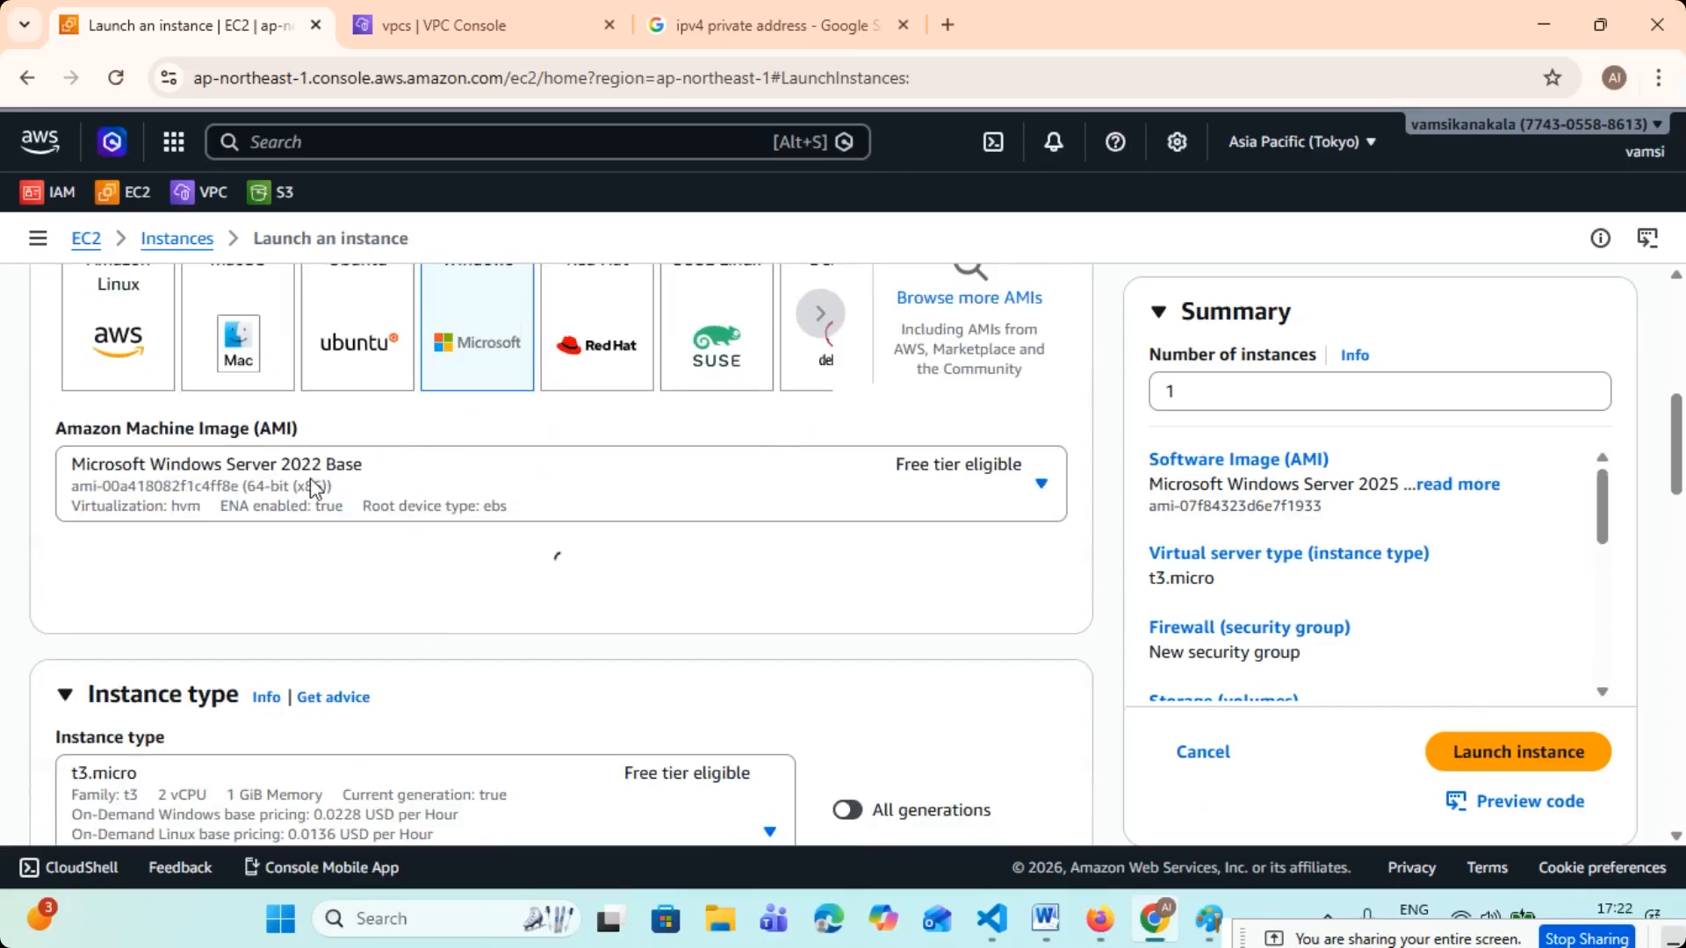
pyautogui.click(1045, 485)
pyautogui.scroll(-2, 482, 637)
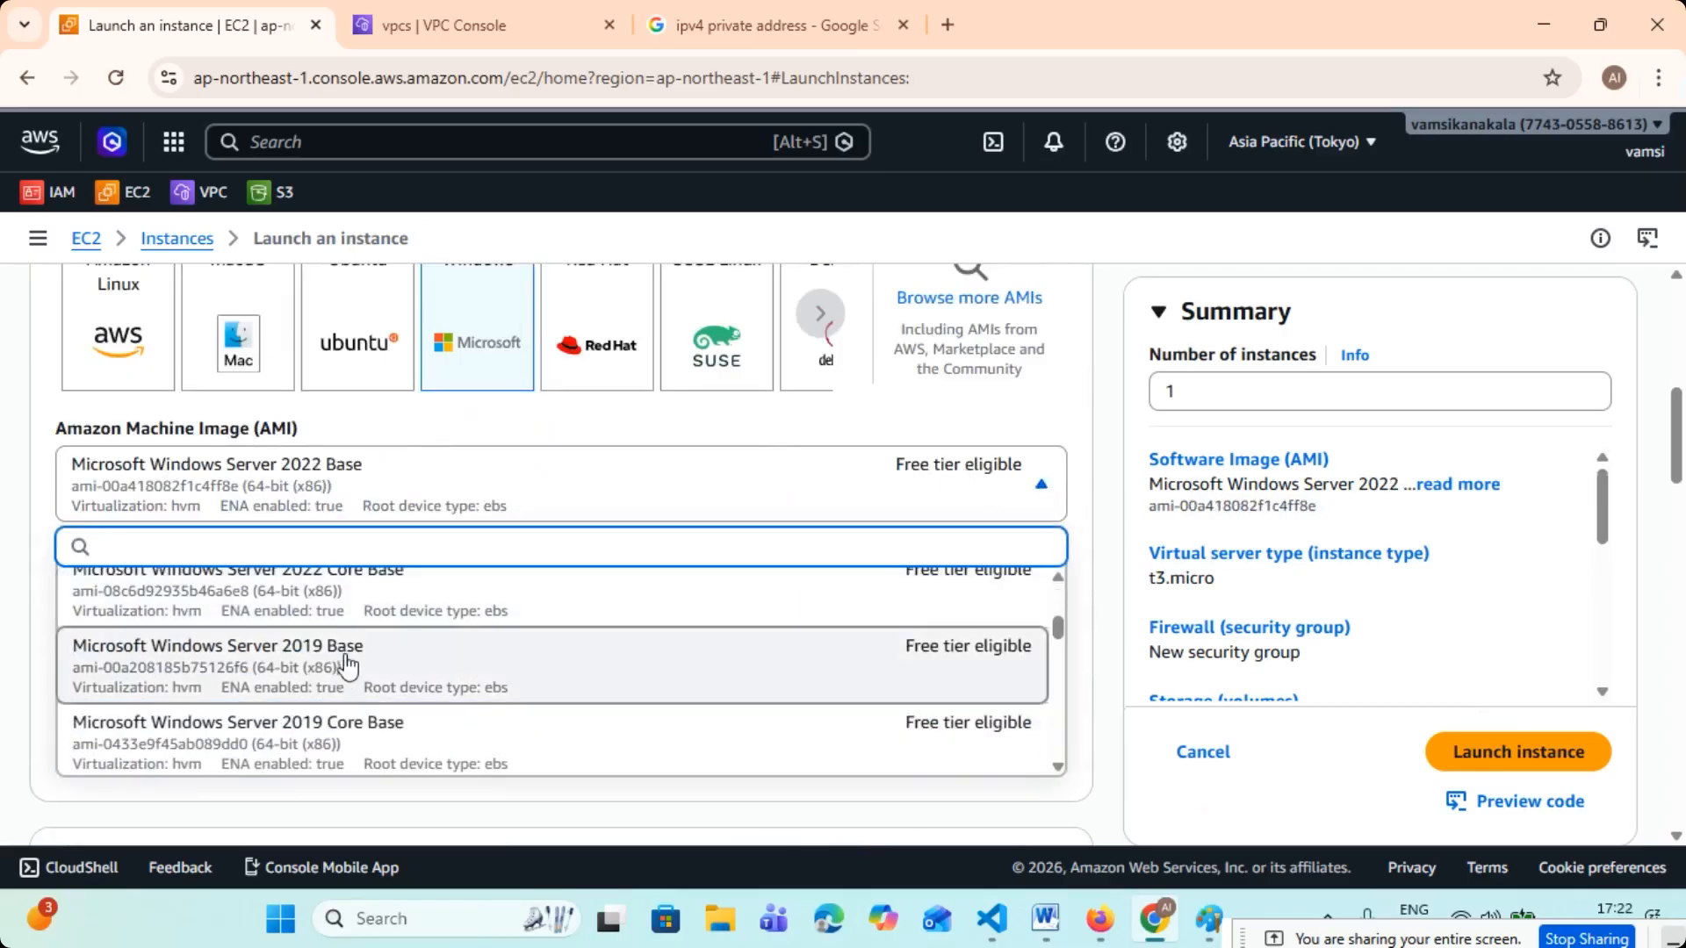
pyautogui.click(446, 638)
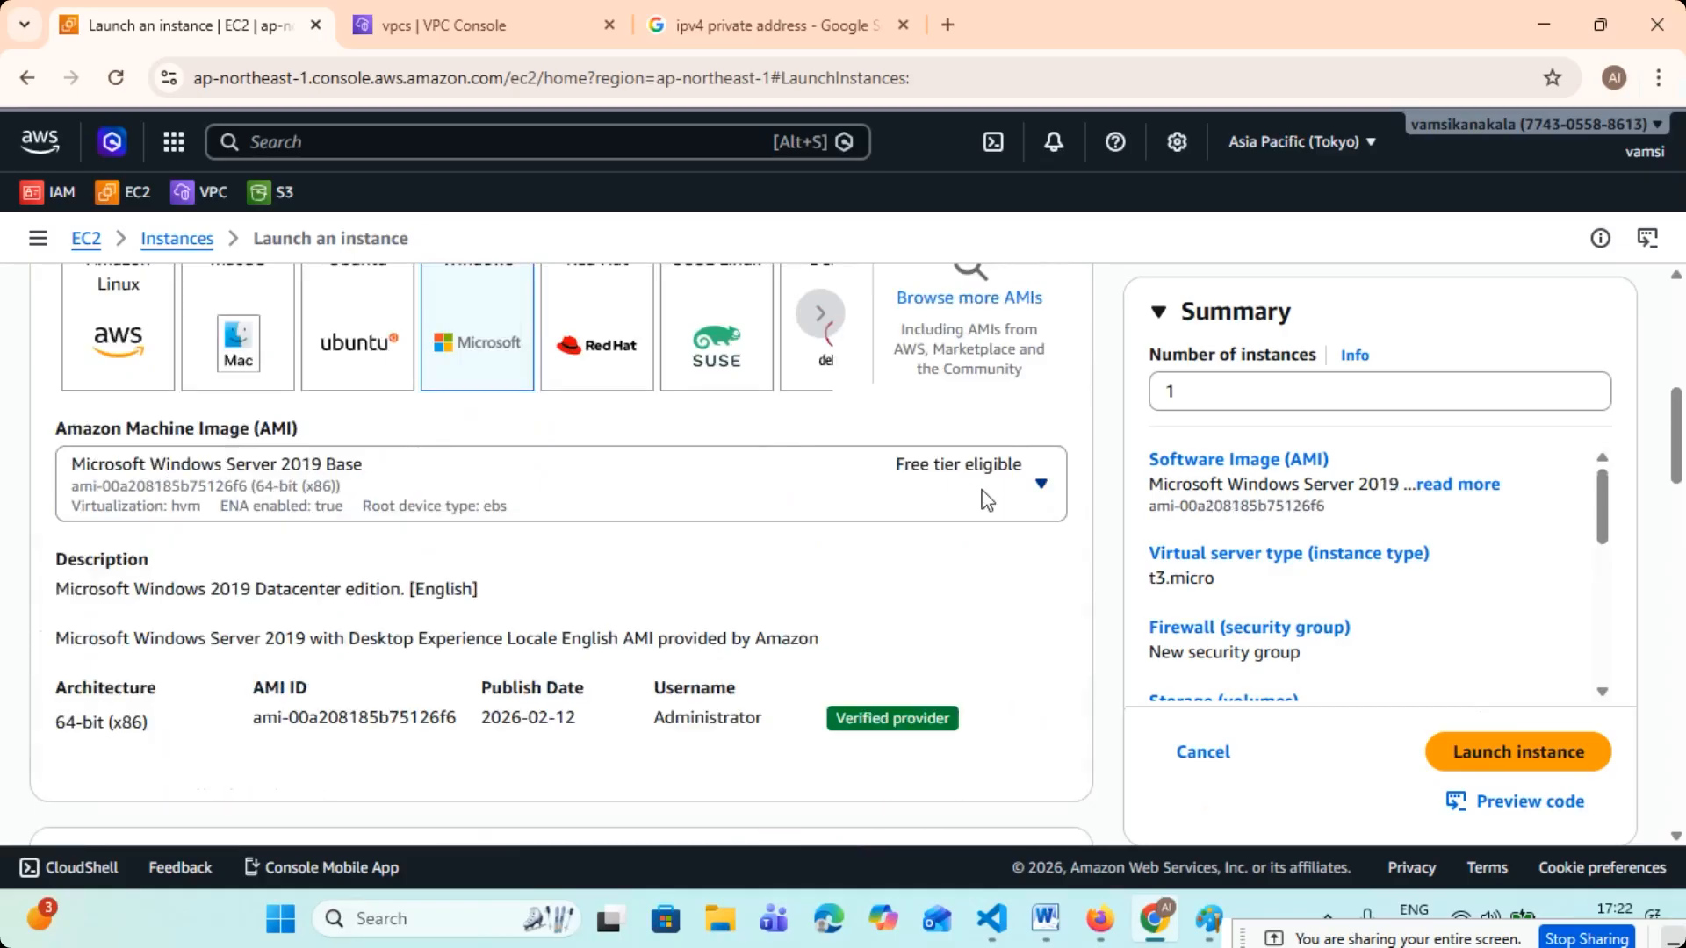
# - Set the machine image to Microsoft Windows Server 2016 Base
pyautogui.click(1041, 484)
pyautogui.scroll(-5, 470, 639)
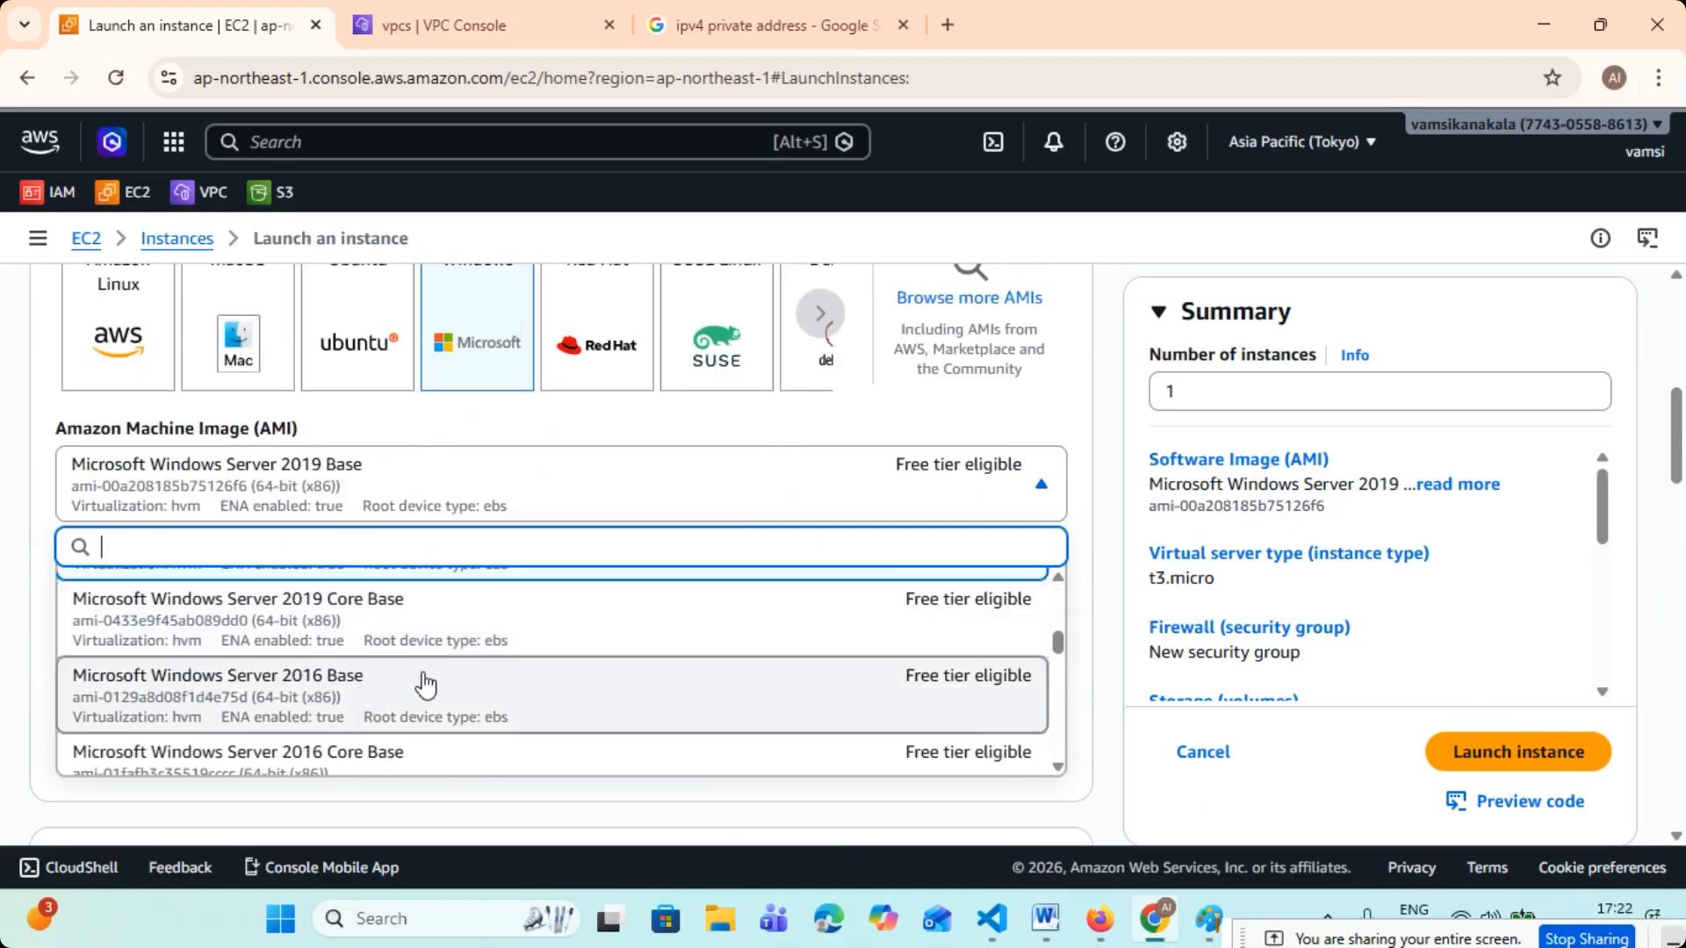
pyautogui.click(489, 658)
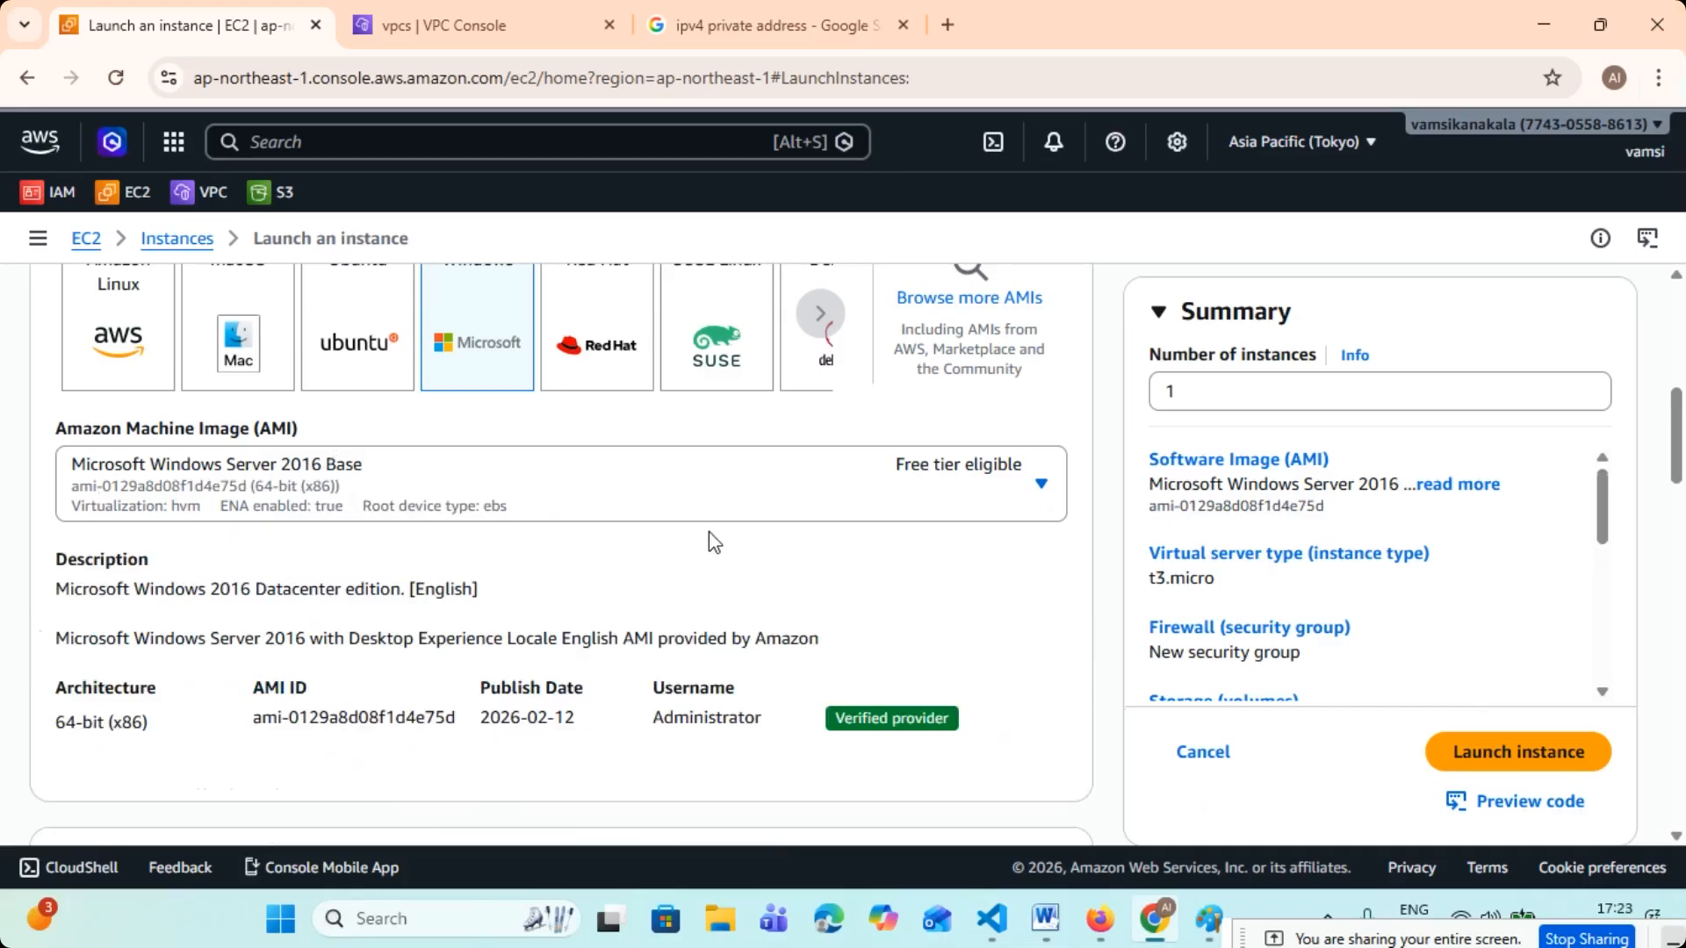
# - Set the instance type to t2.large
pyautogui.scroll(-3, 481, 490)
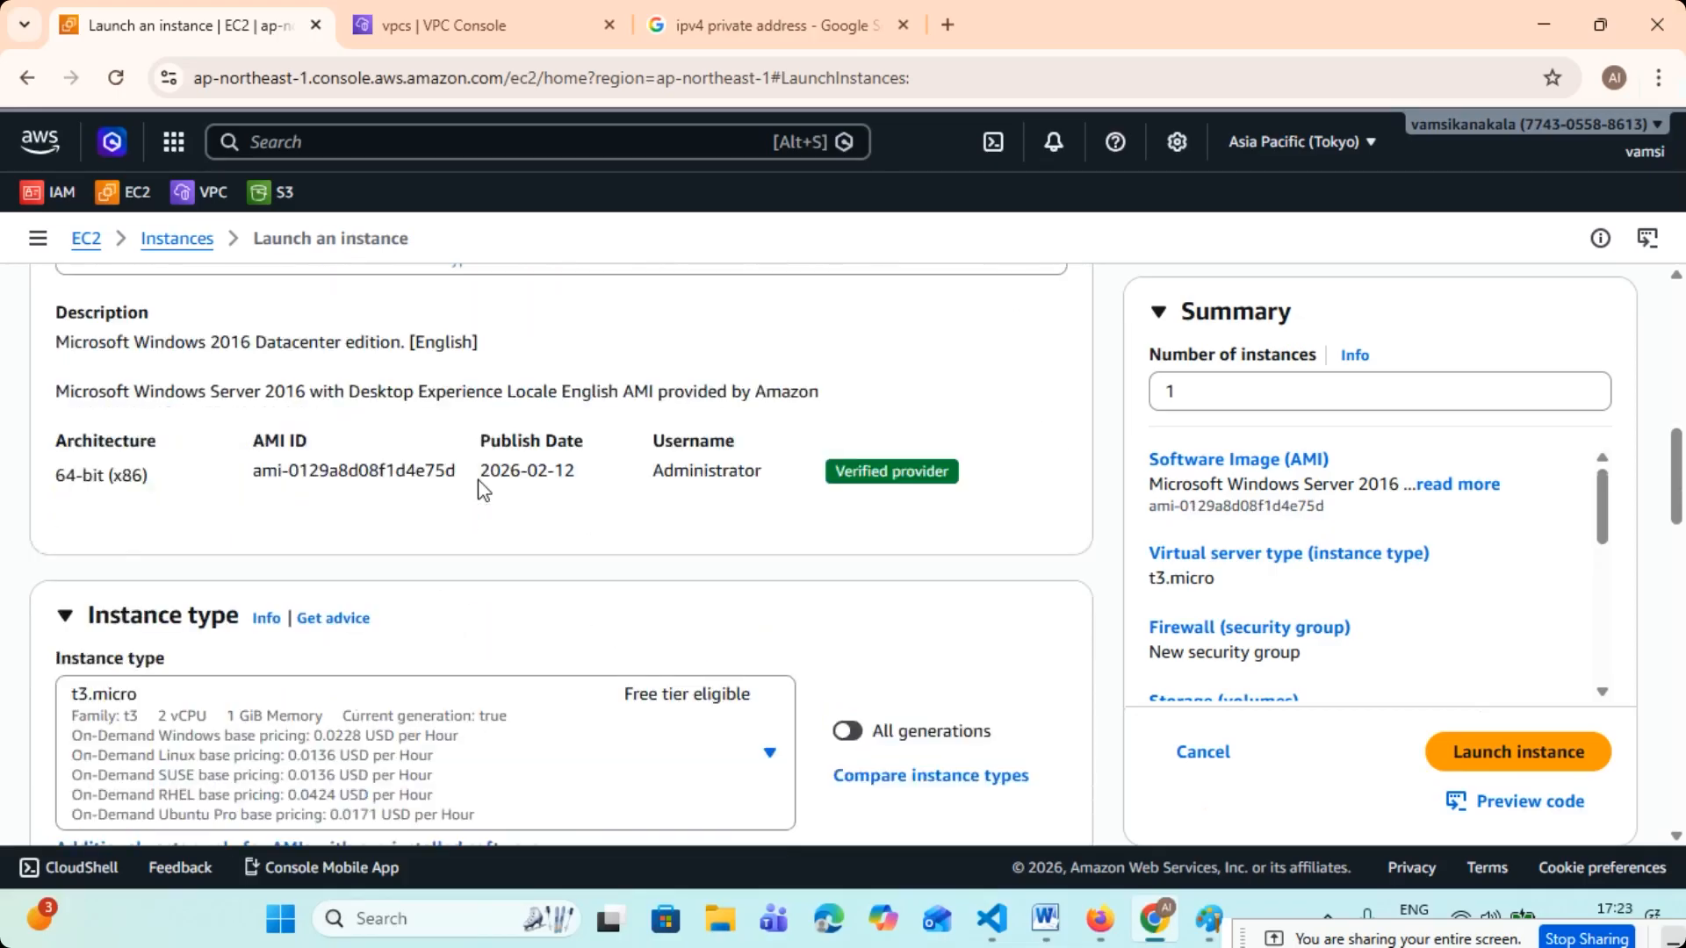
pyautogui.scroll(3, 481, 490)
pyautogui.scroll(-5, 364, 479)
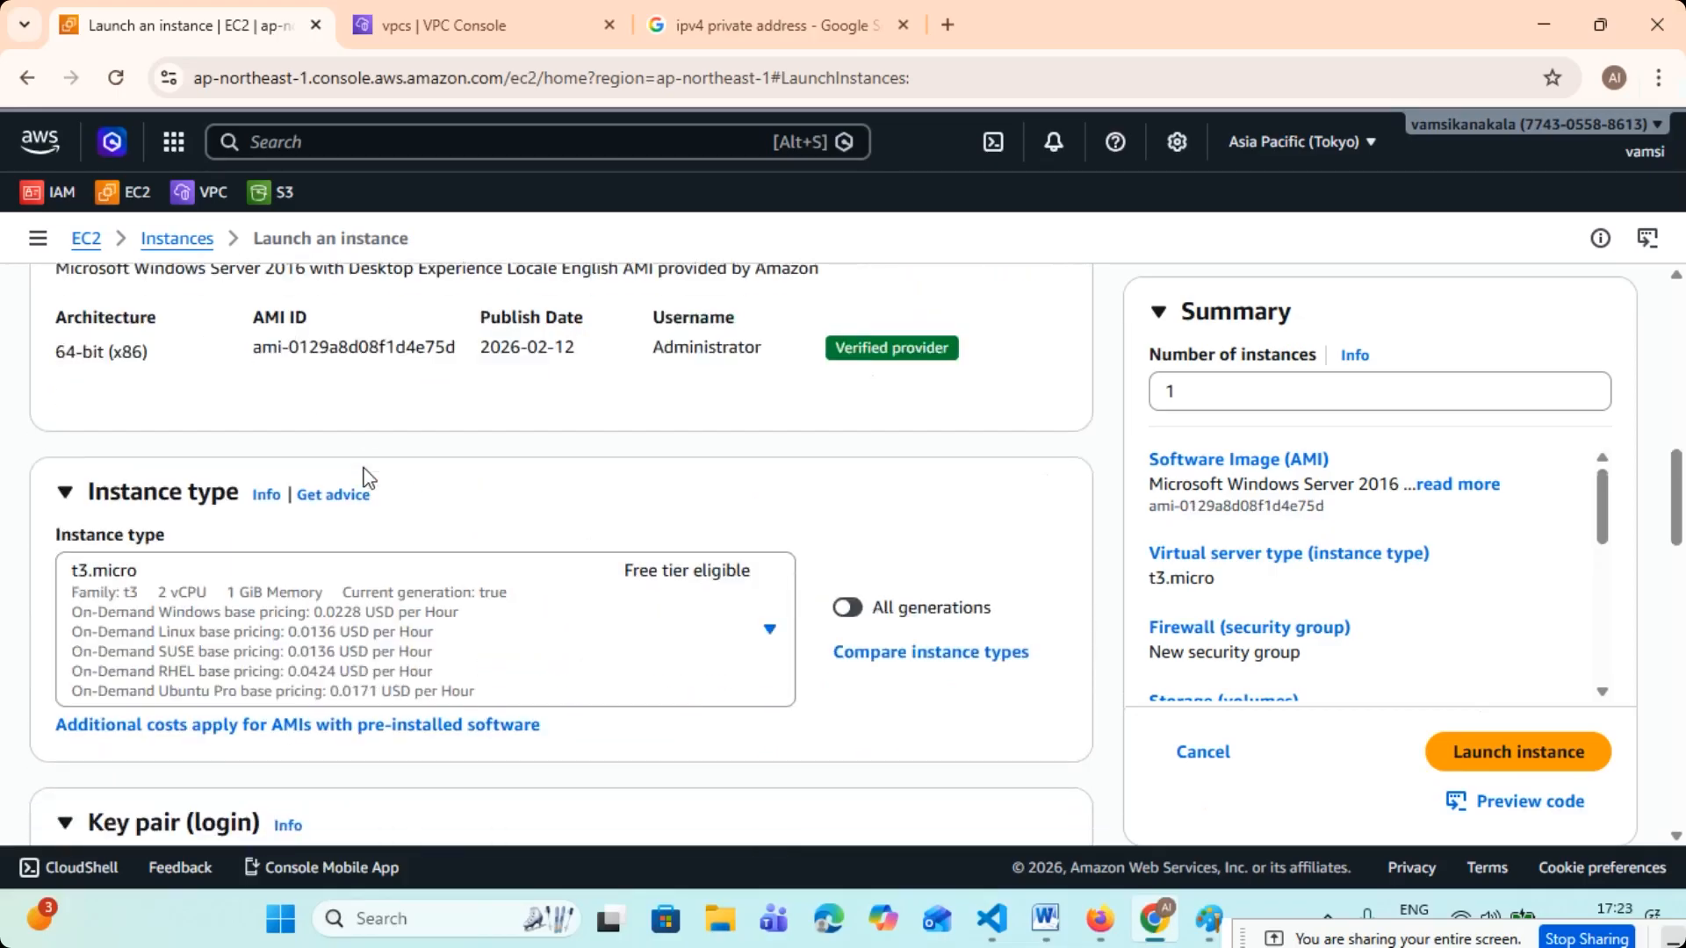
pyautogui.scroll(-2, 364, 478)
pyautogui.scroll(1, 365, 479)
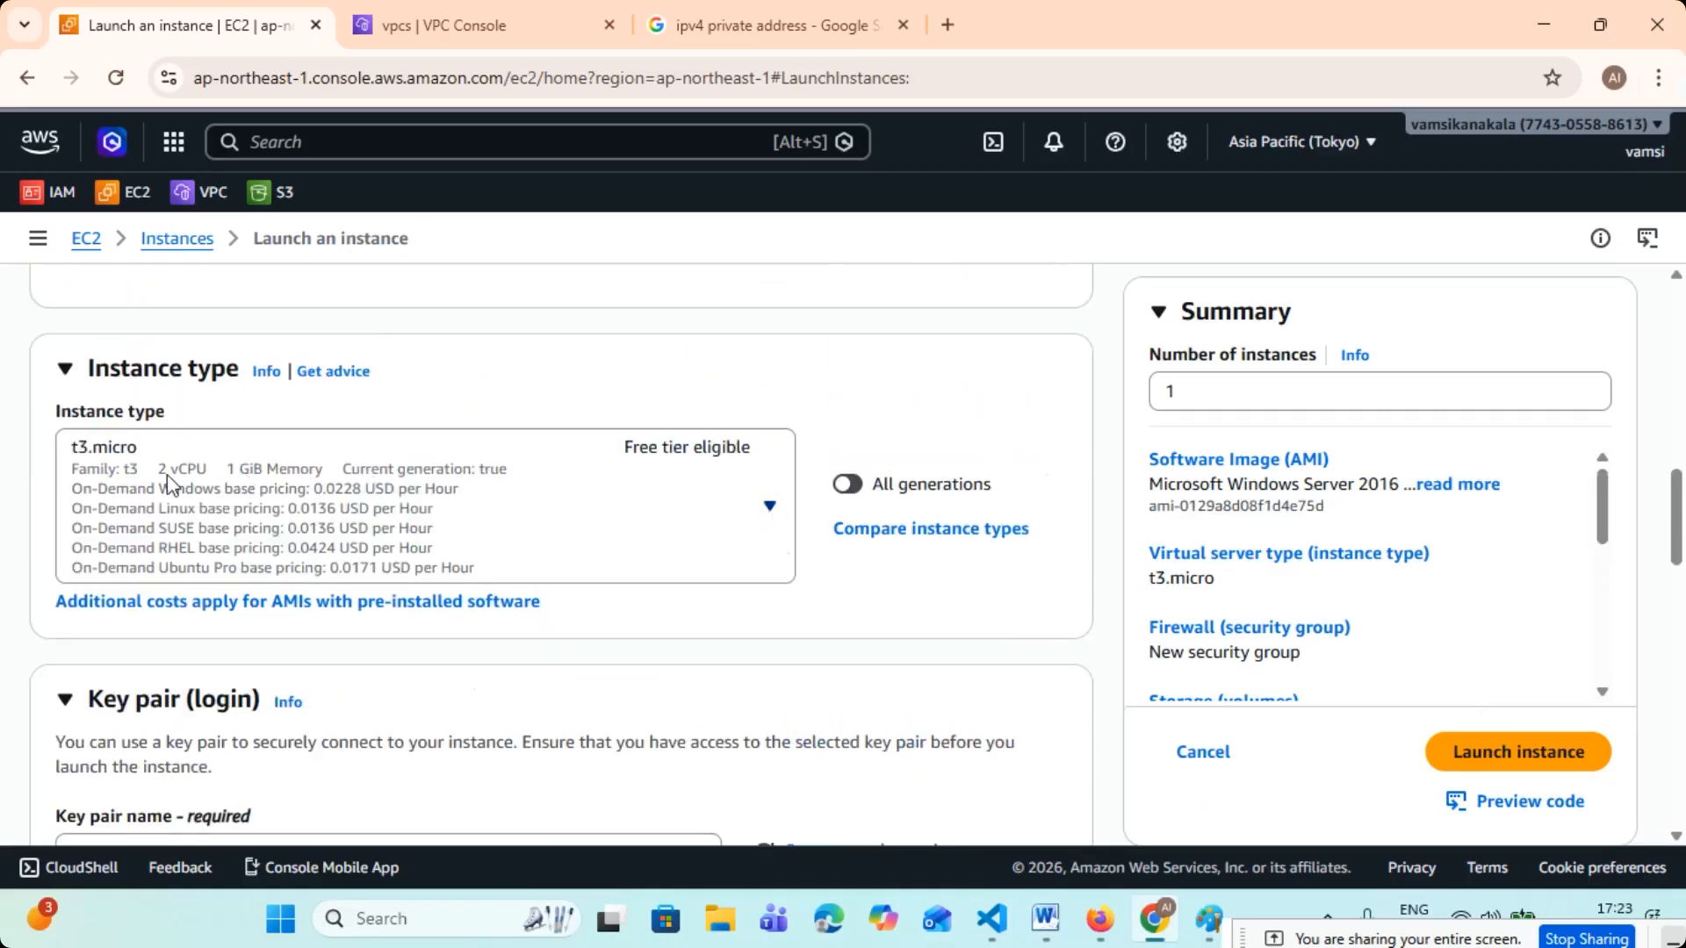
pyautogui.click(768, 507)
pyautogui.scroll(-5, 386, 703)
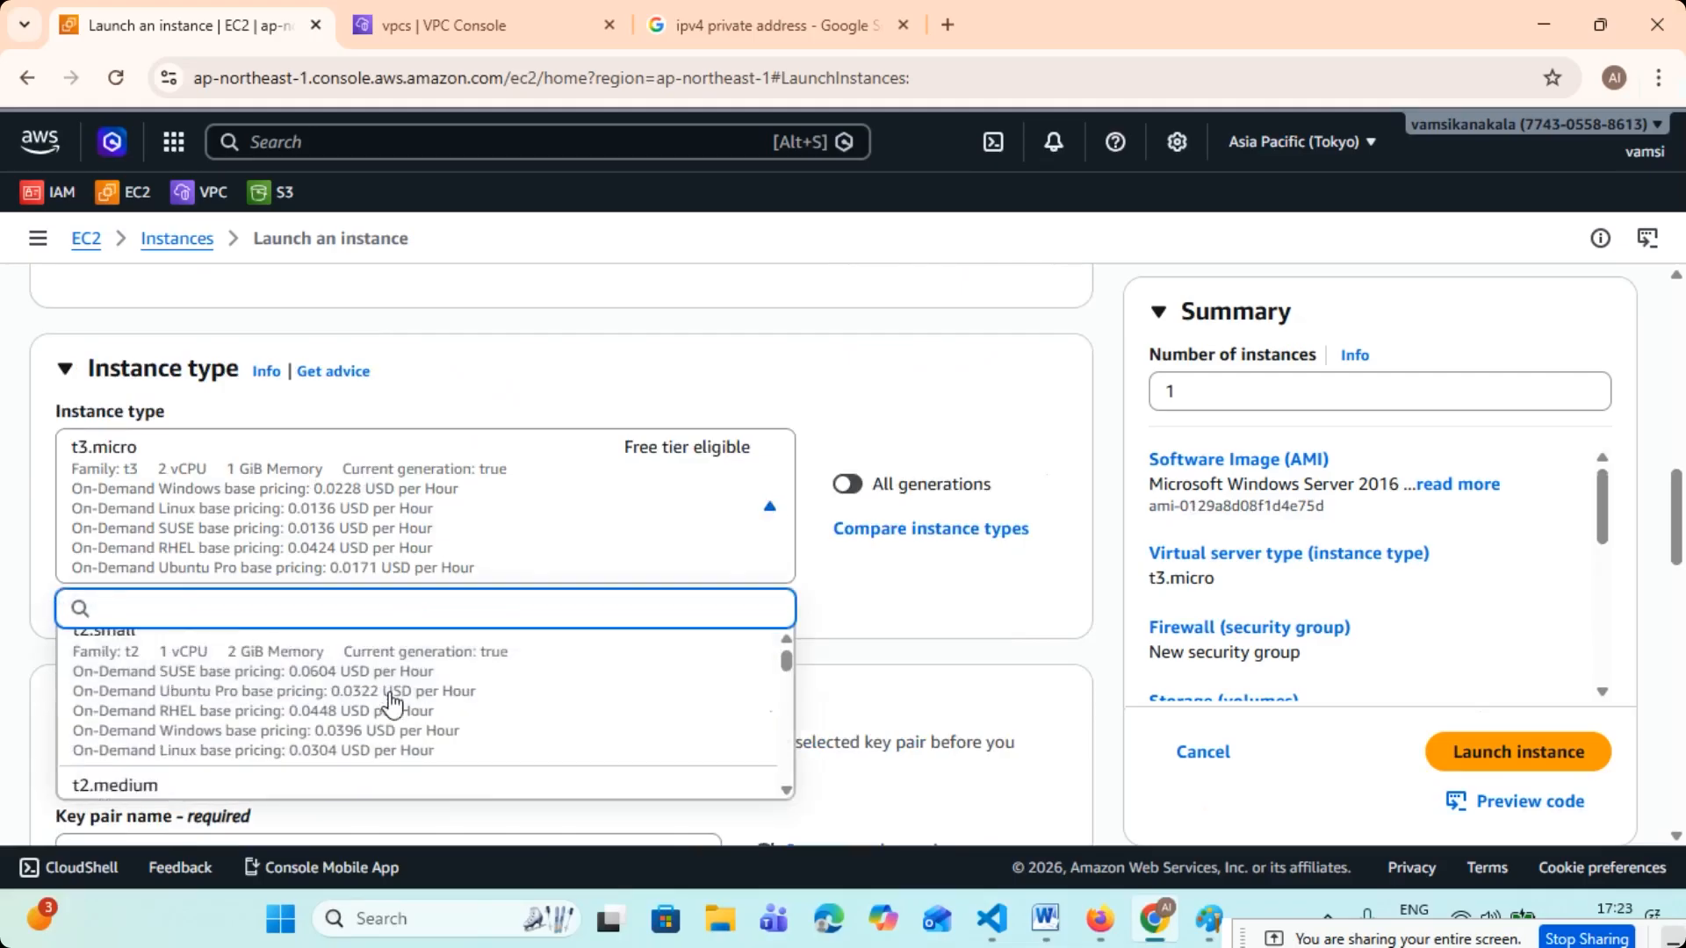
pyautogui.scroll(-2, 391, 703)
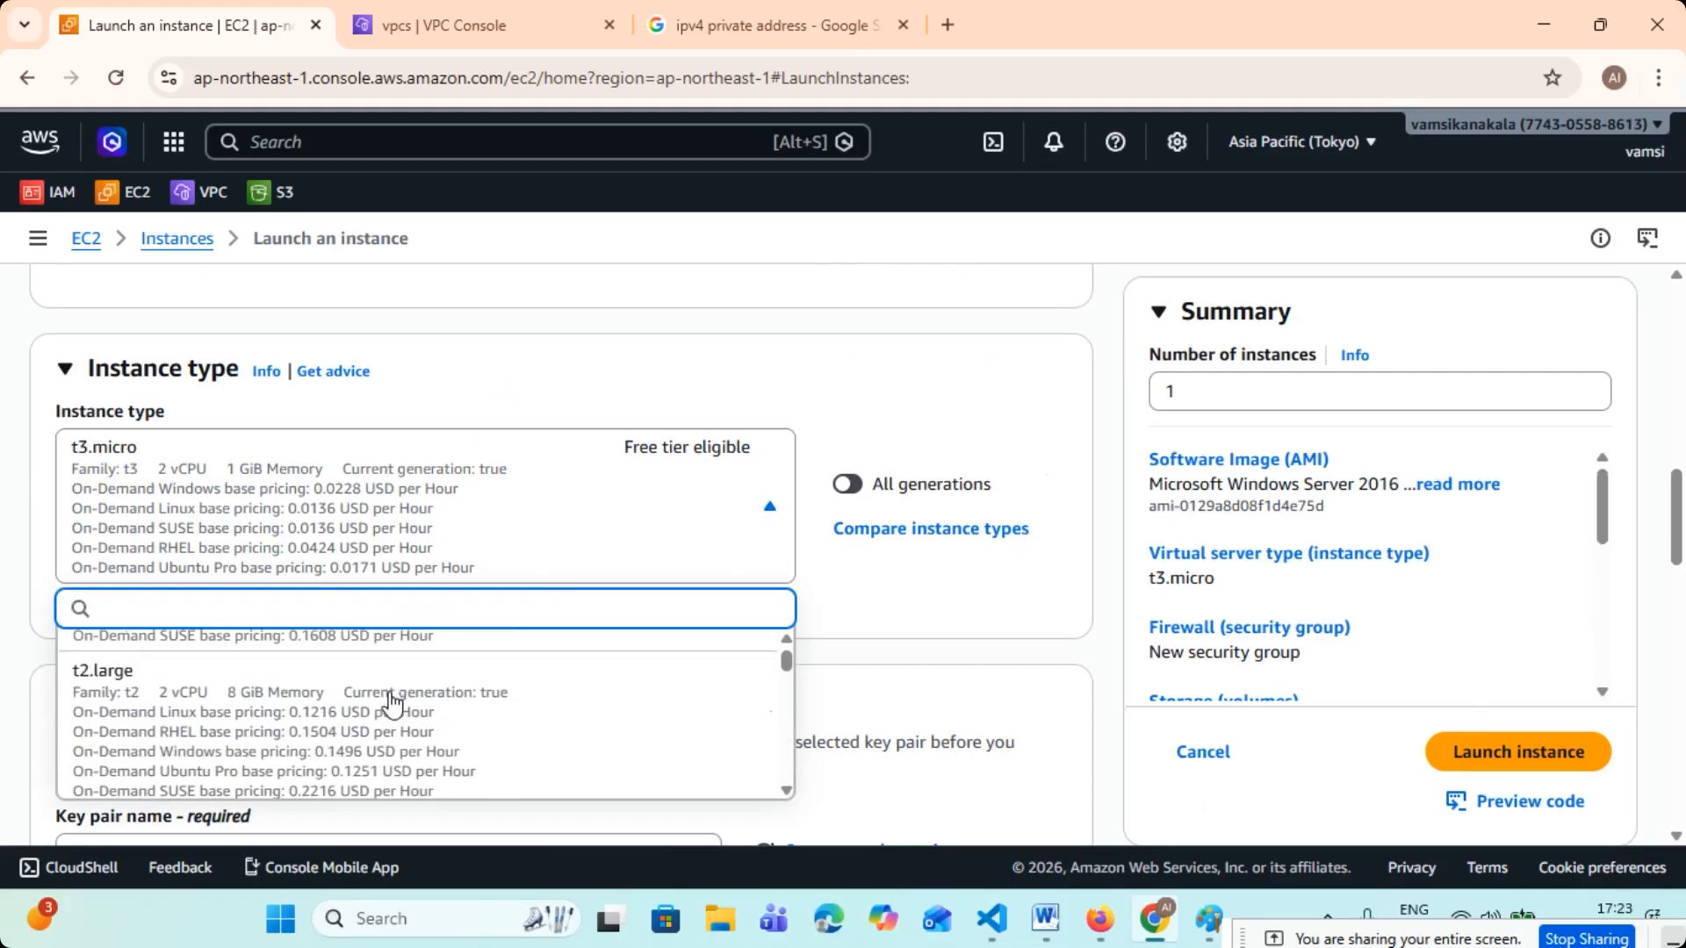
pyautogui.click(392, 698)
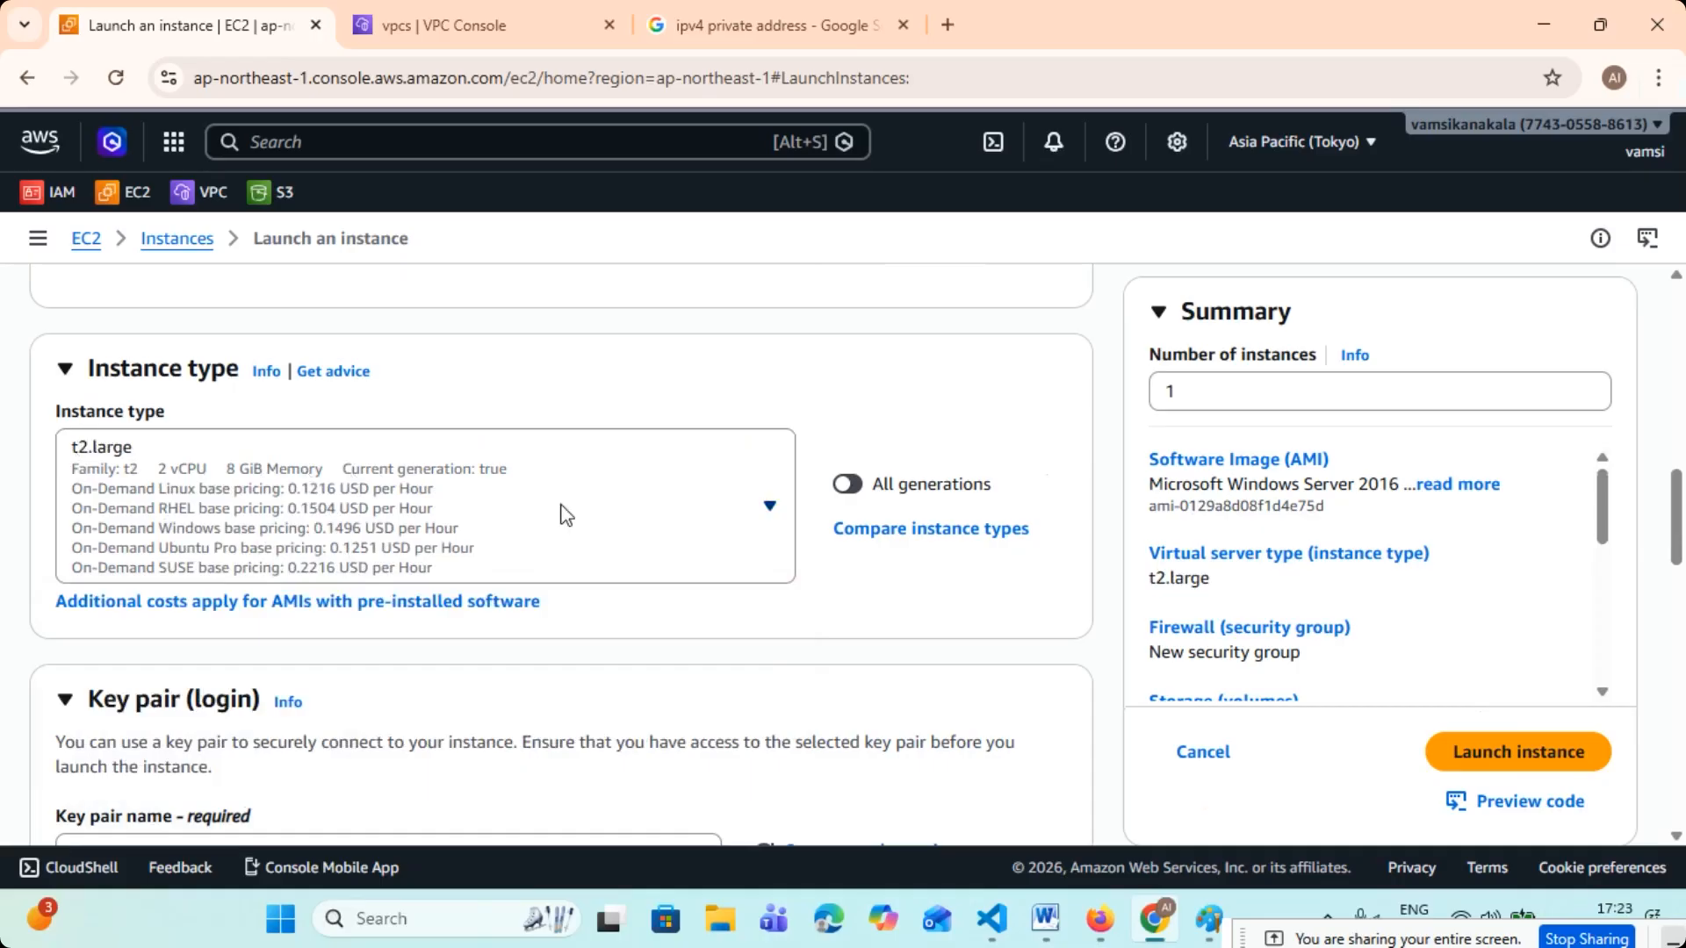
# - Open the form for creating a new login key pair for the instance
pyautogui.scroll(-2, 563, 513)
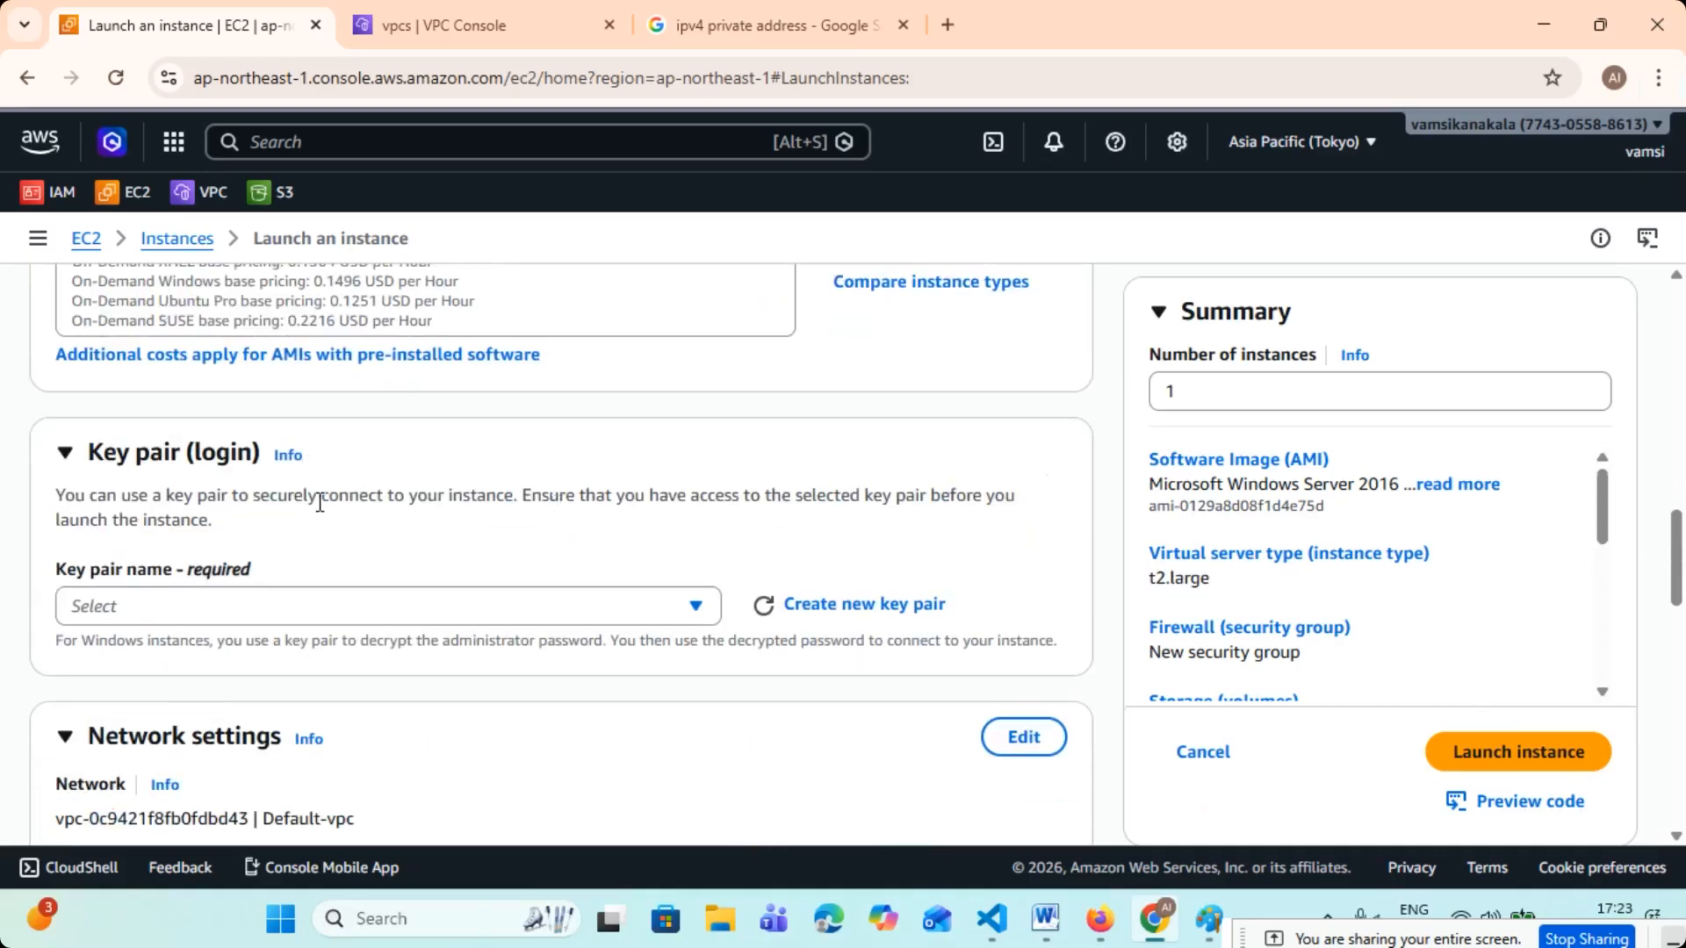
pyautogui.click(878, 605)
pyautogui.click(612, 423)
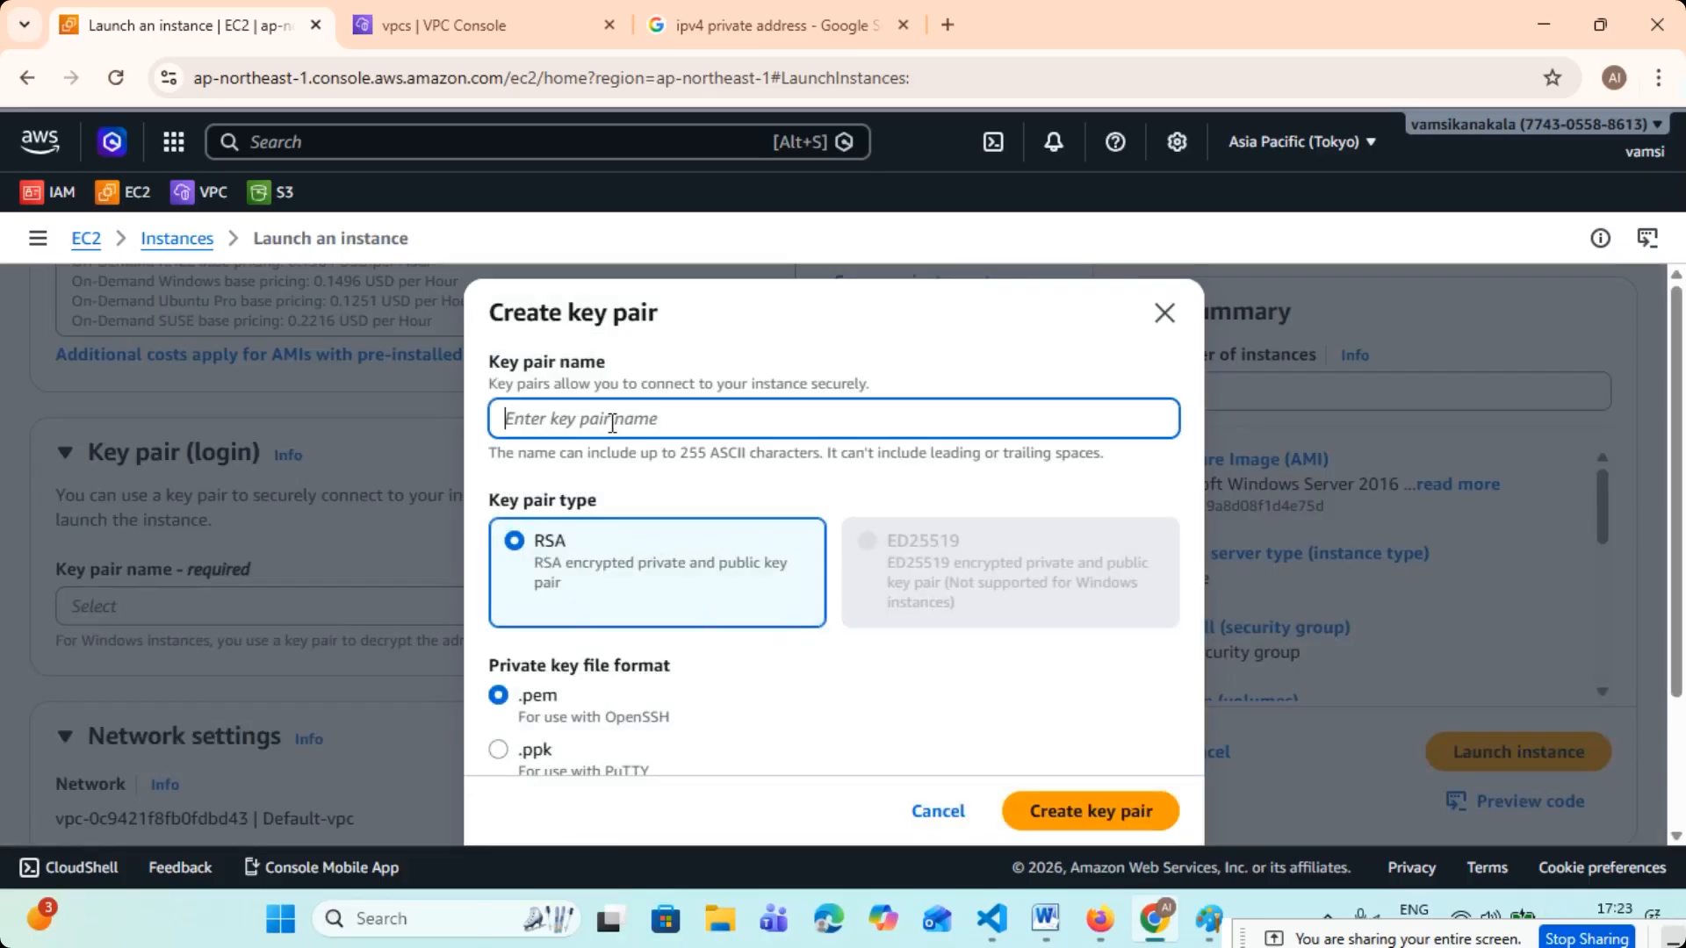
pyautogui.write('test-keuy')
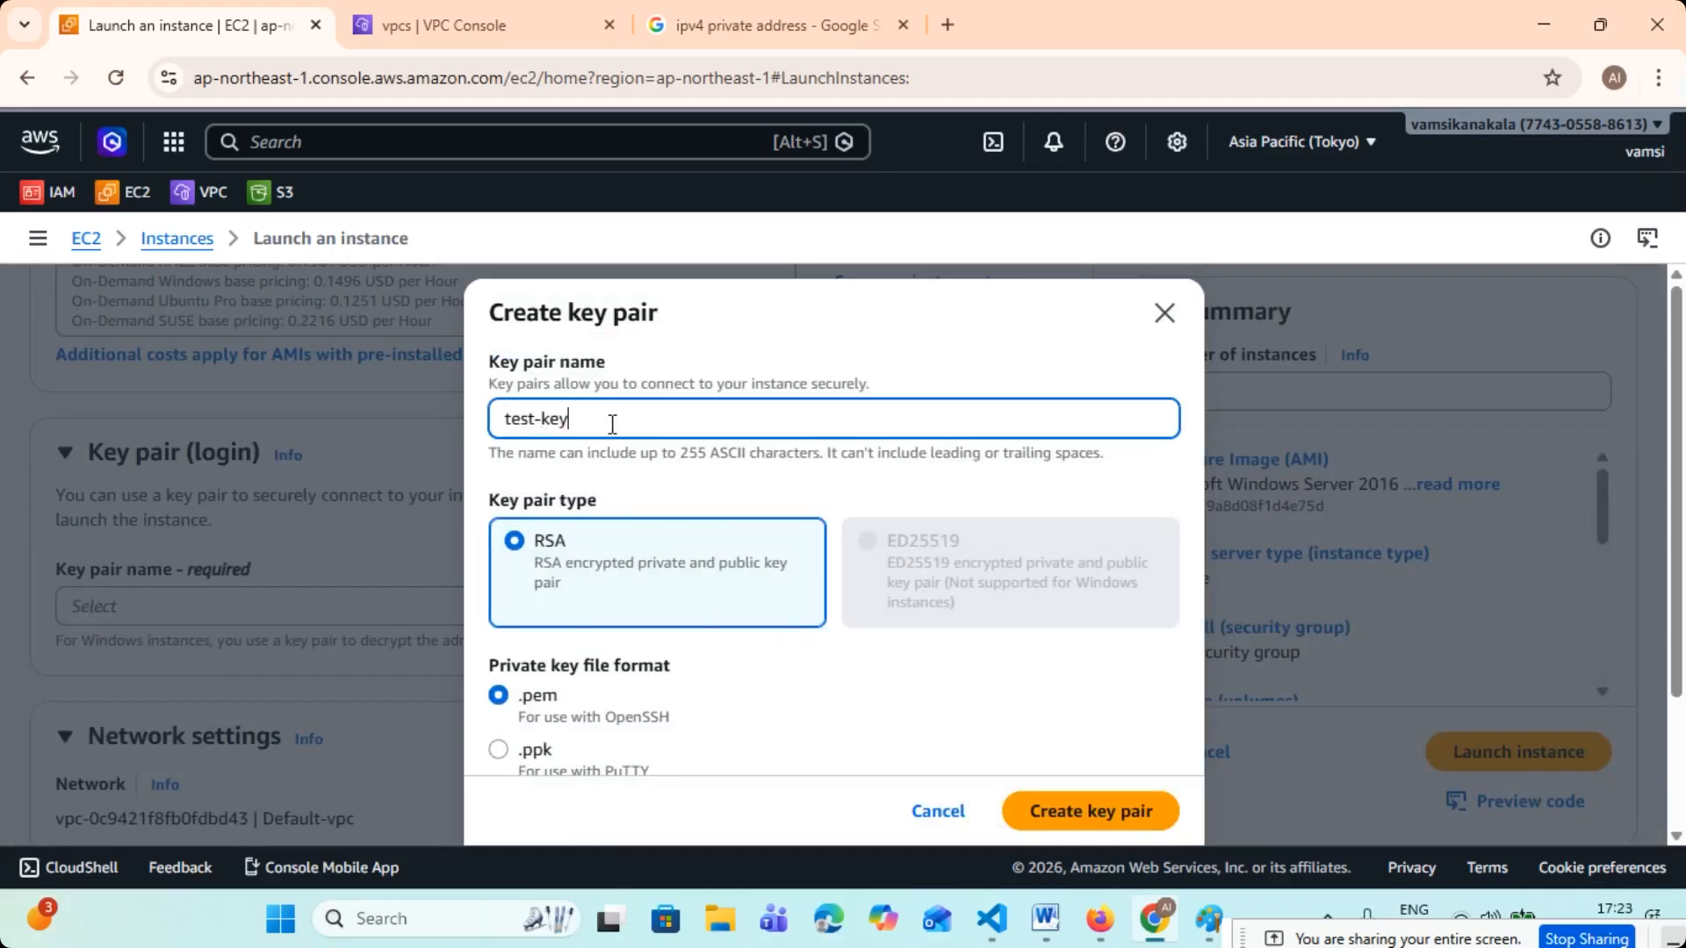
pyautogui.press('BackSpace')
pyautogui.press('BackSpace')
# - Name the key pair tcs-common-key and create it with type RSA and the .pem file format
pyautogui.press('BackSpace')
pyautogui.press('BackSpace')
pyautogui.press('BackSpace')
pyautogui.write('co')
pyautogui.press('BackSpace')
pyautogui.write('tcs-common-key')
pyautogui.hotkey('ctrl', 'a')
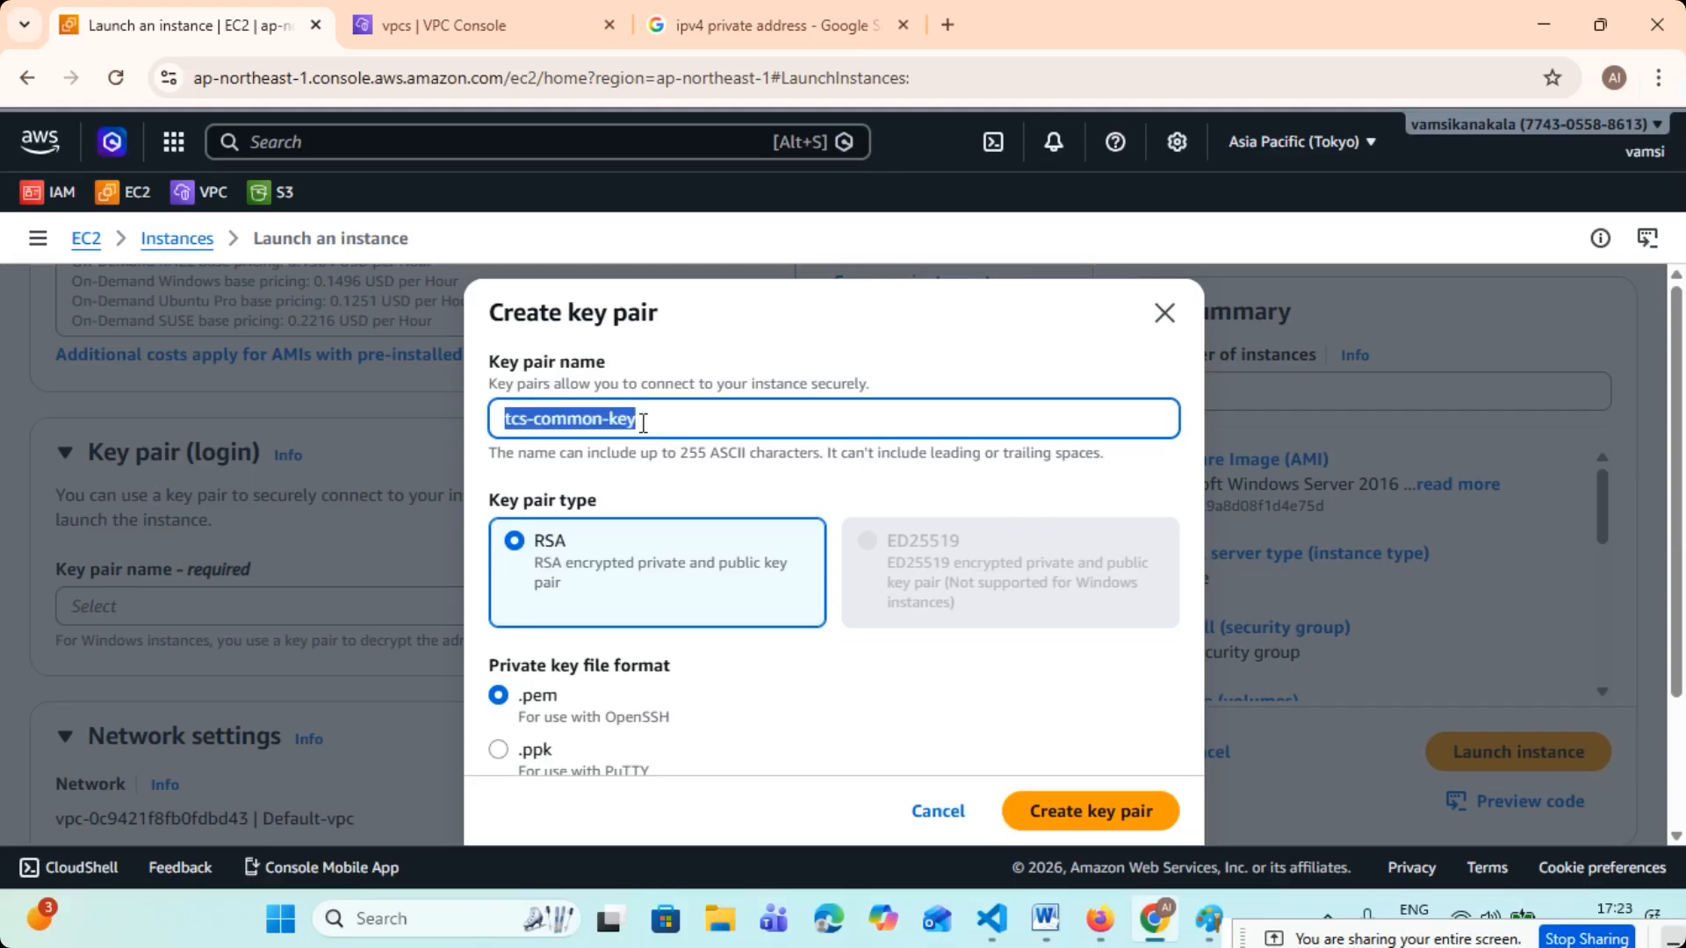
pyautogui.scroll(-2, 579, 465)
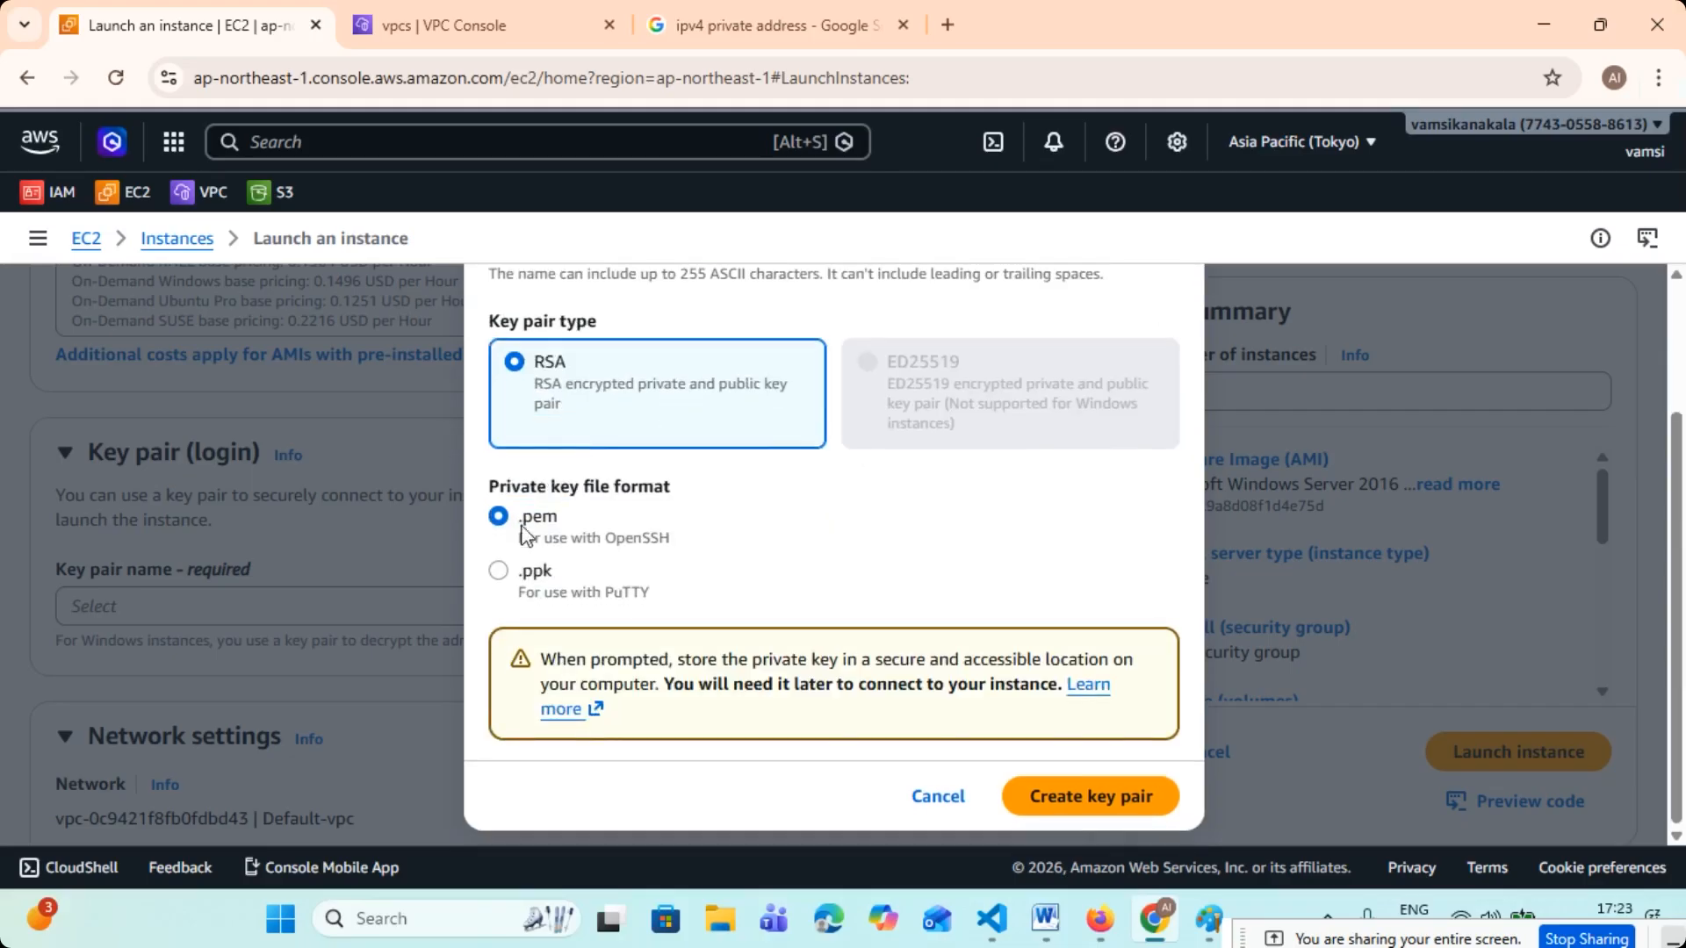
pyautogui.click(1108, 790)
# - Examine the instance's network, subnet, security group and storage settings
pyautogui.scroll(-5, 586, 582)
pyautogui.scroll(3, 527, 527)
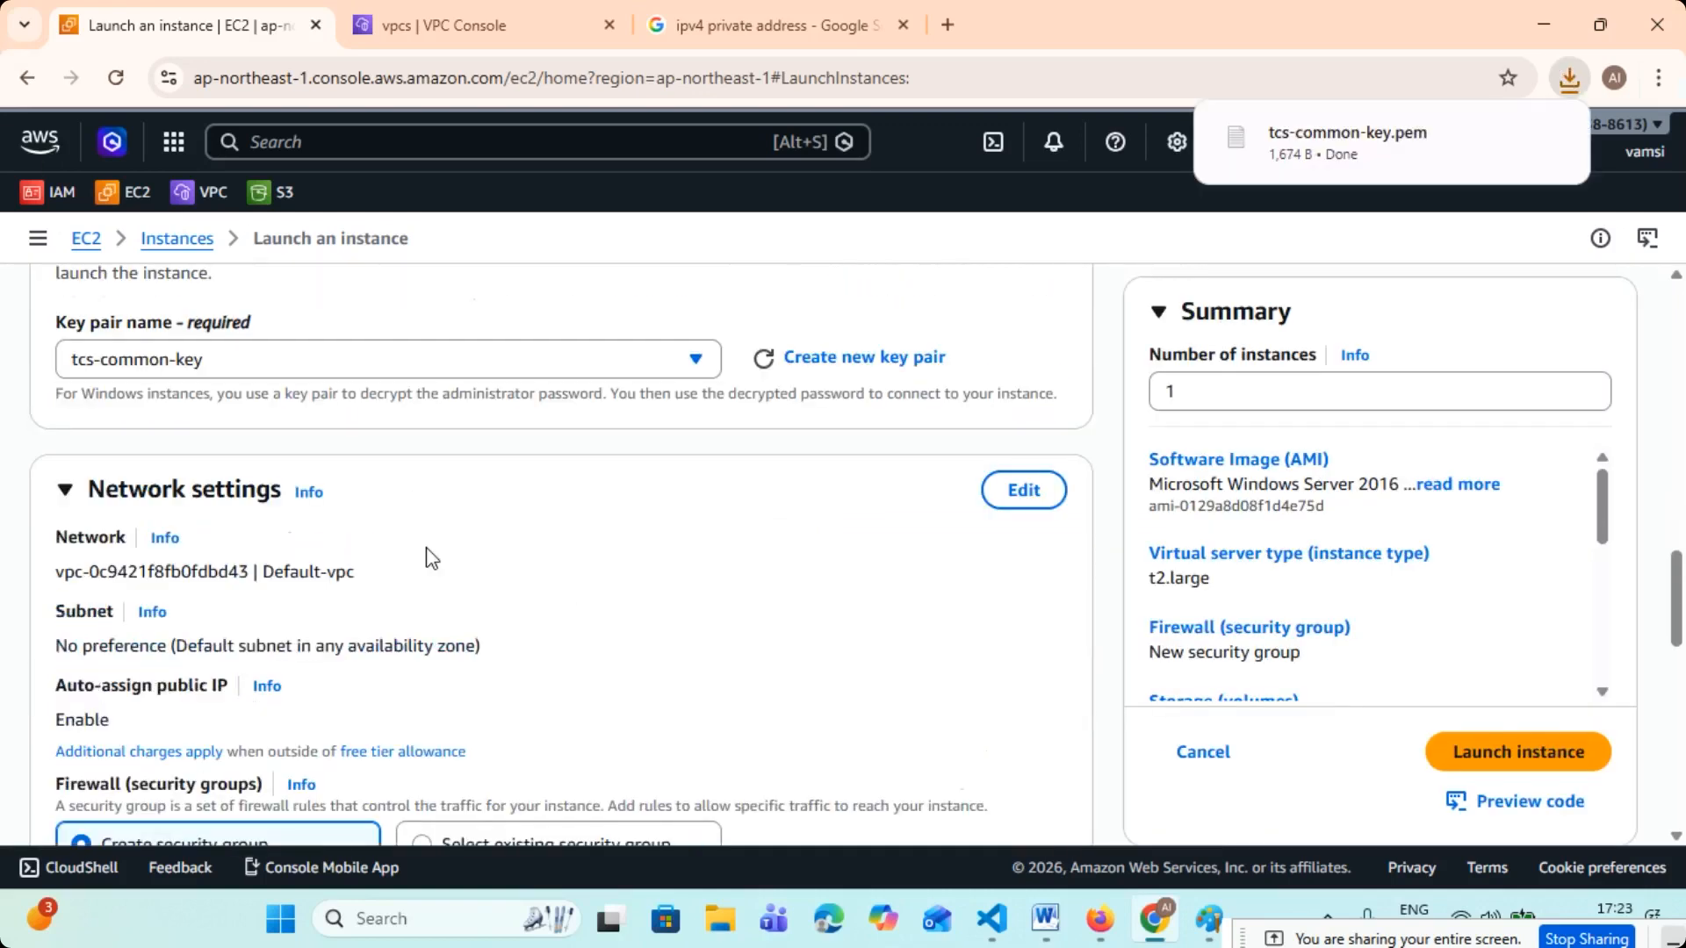
pyautogui.scroll(-1, 278, 505)
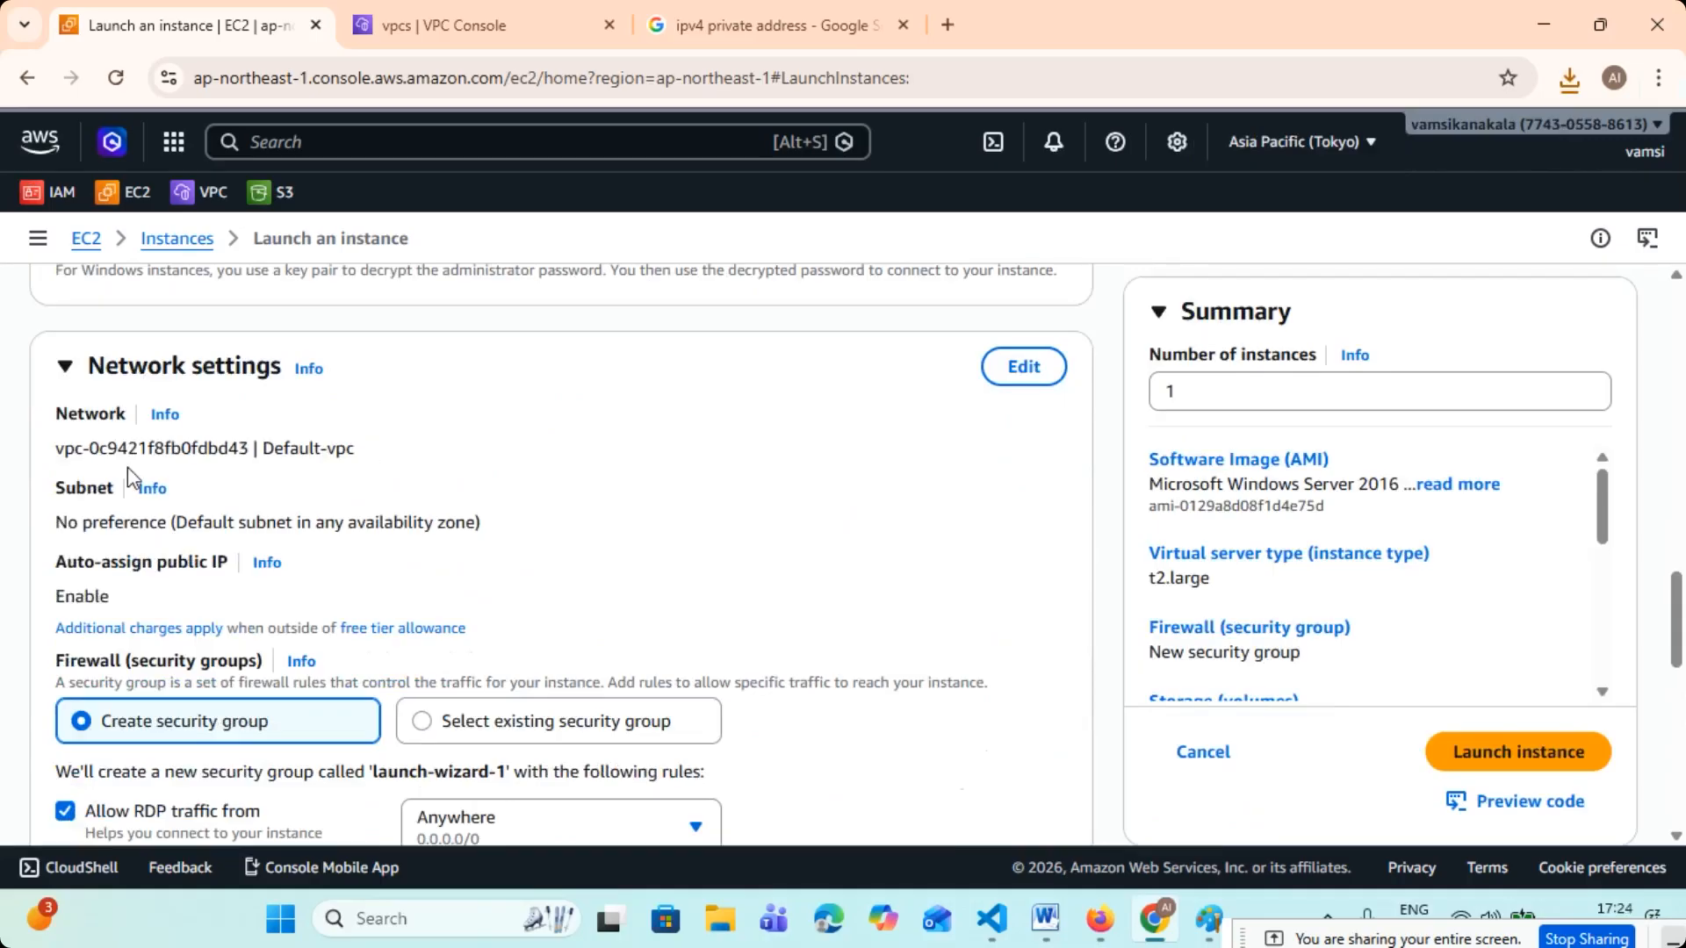
pyautogui.moveTo(65, 448); pyautogui.dragTo(404, 455)
pyautogui.moveTo(55, 524); pyautogui.dragTo(489, 531)
pyautogui.scroll(-5, 496, 547)
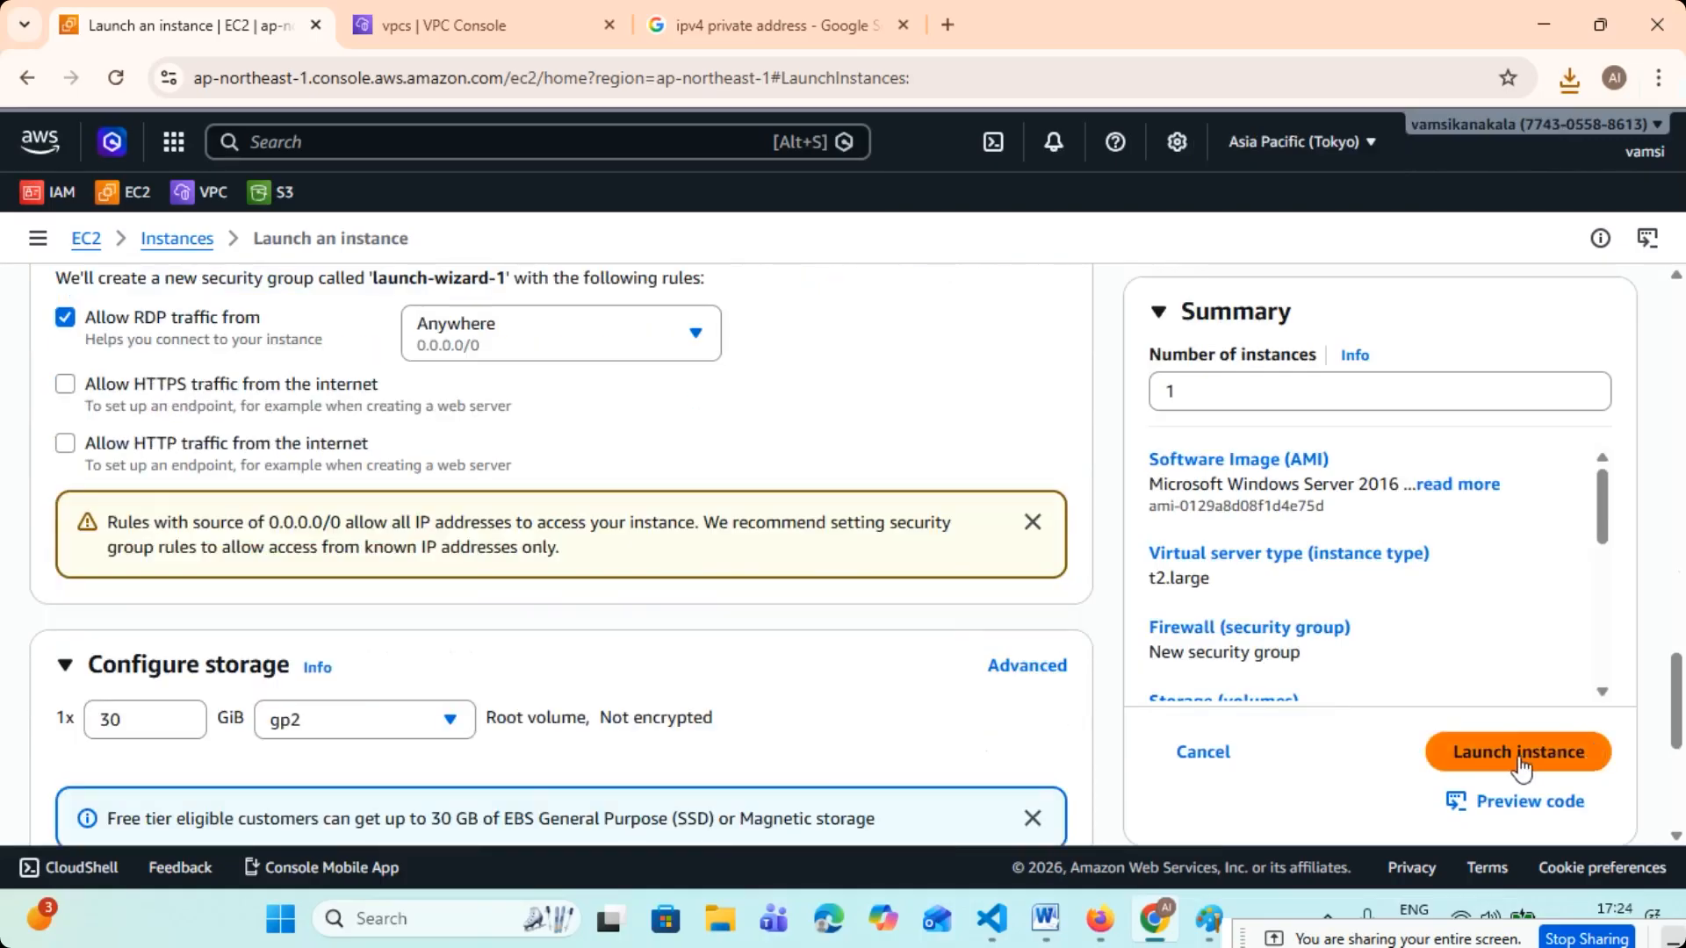
pyautogui.scroll(4, 459, 571)
pyautogui.scroll(3, 455, 567)
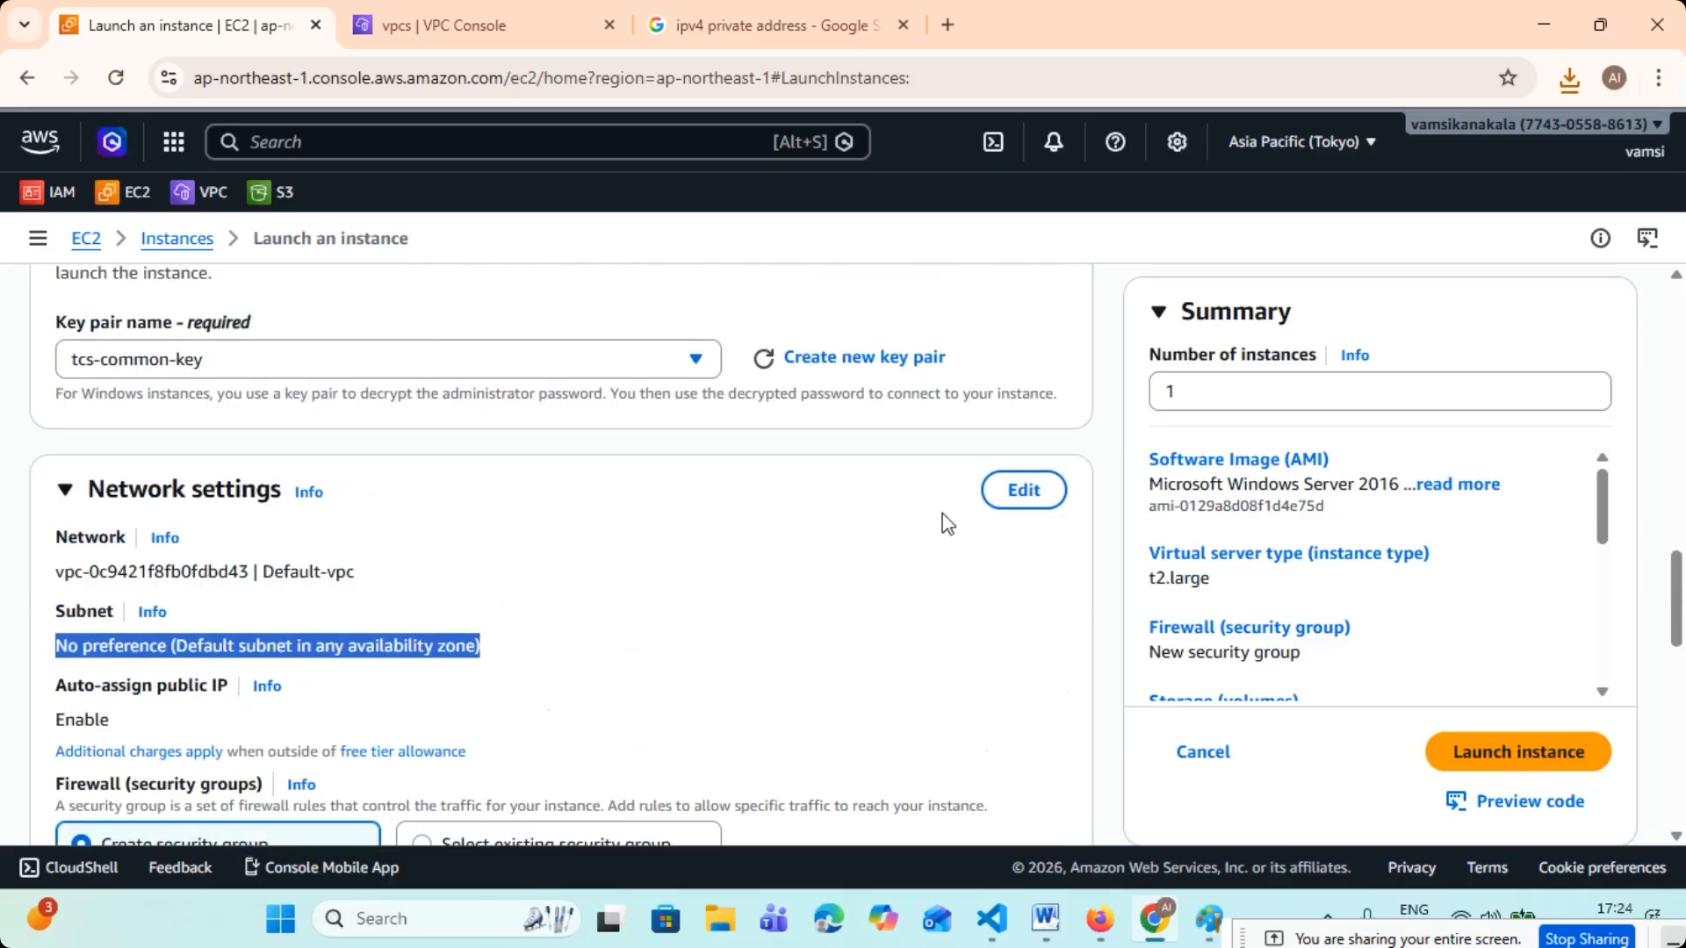
# - Edit the network settings and select tcs-vpc-1 as the instance's VPC
pyautogui.click(985, 516)
pyautogui.scroll(-3, 885, 531)
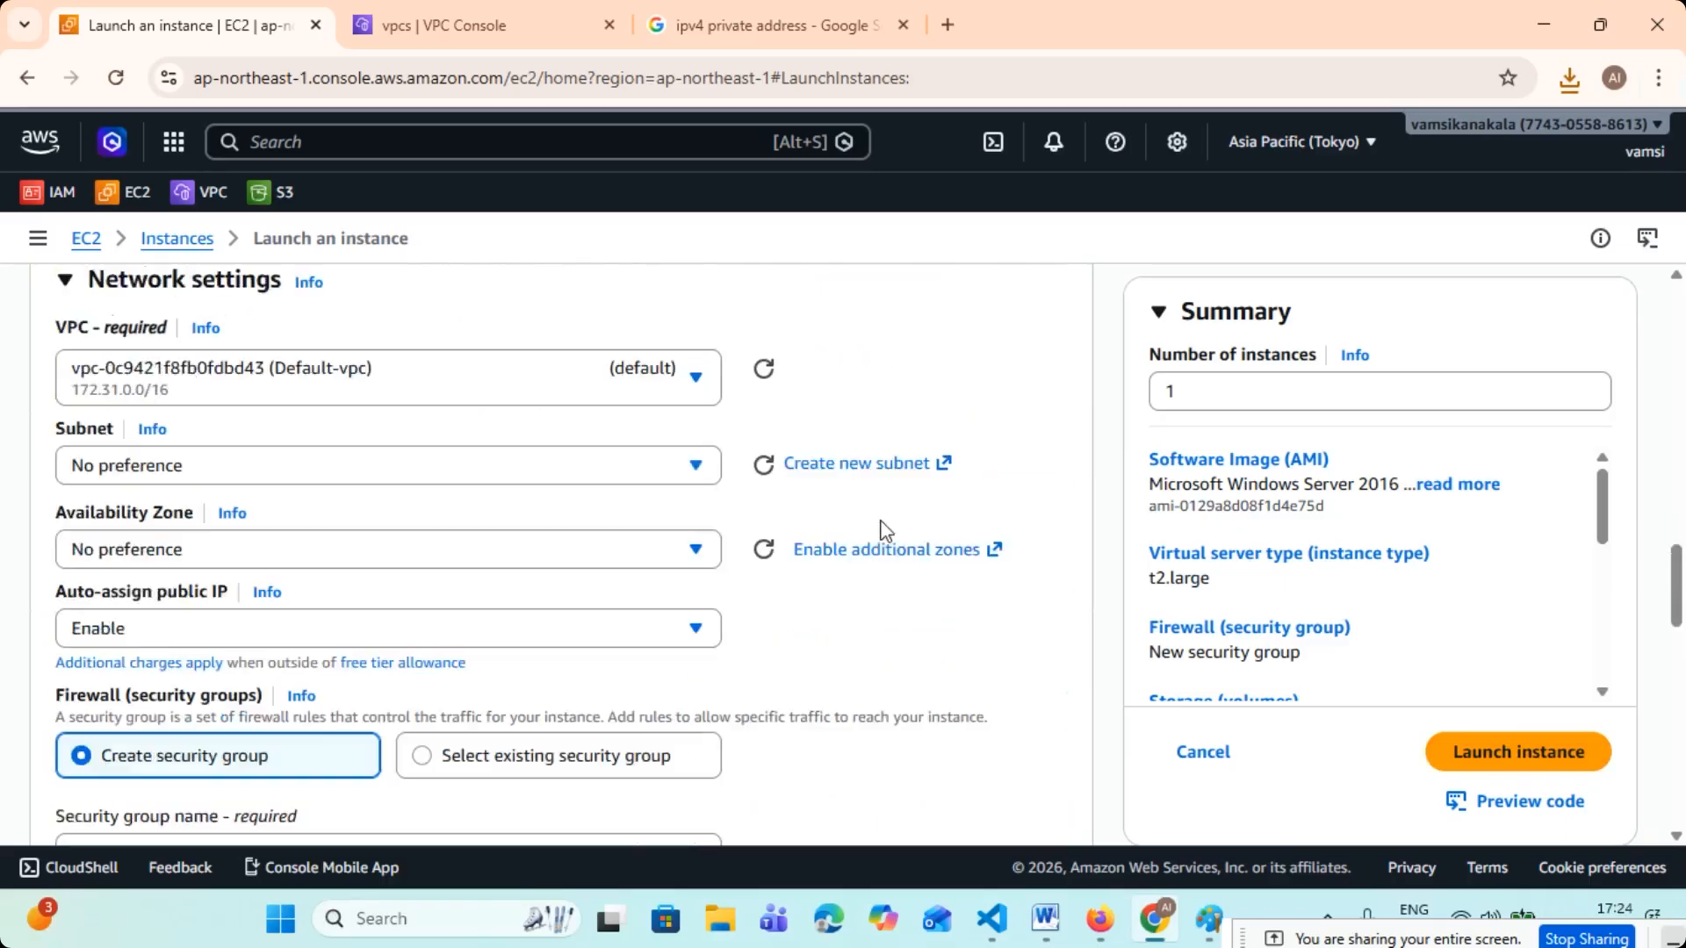
pyautogui.click(454, 357)
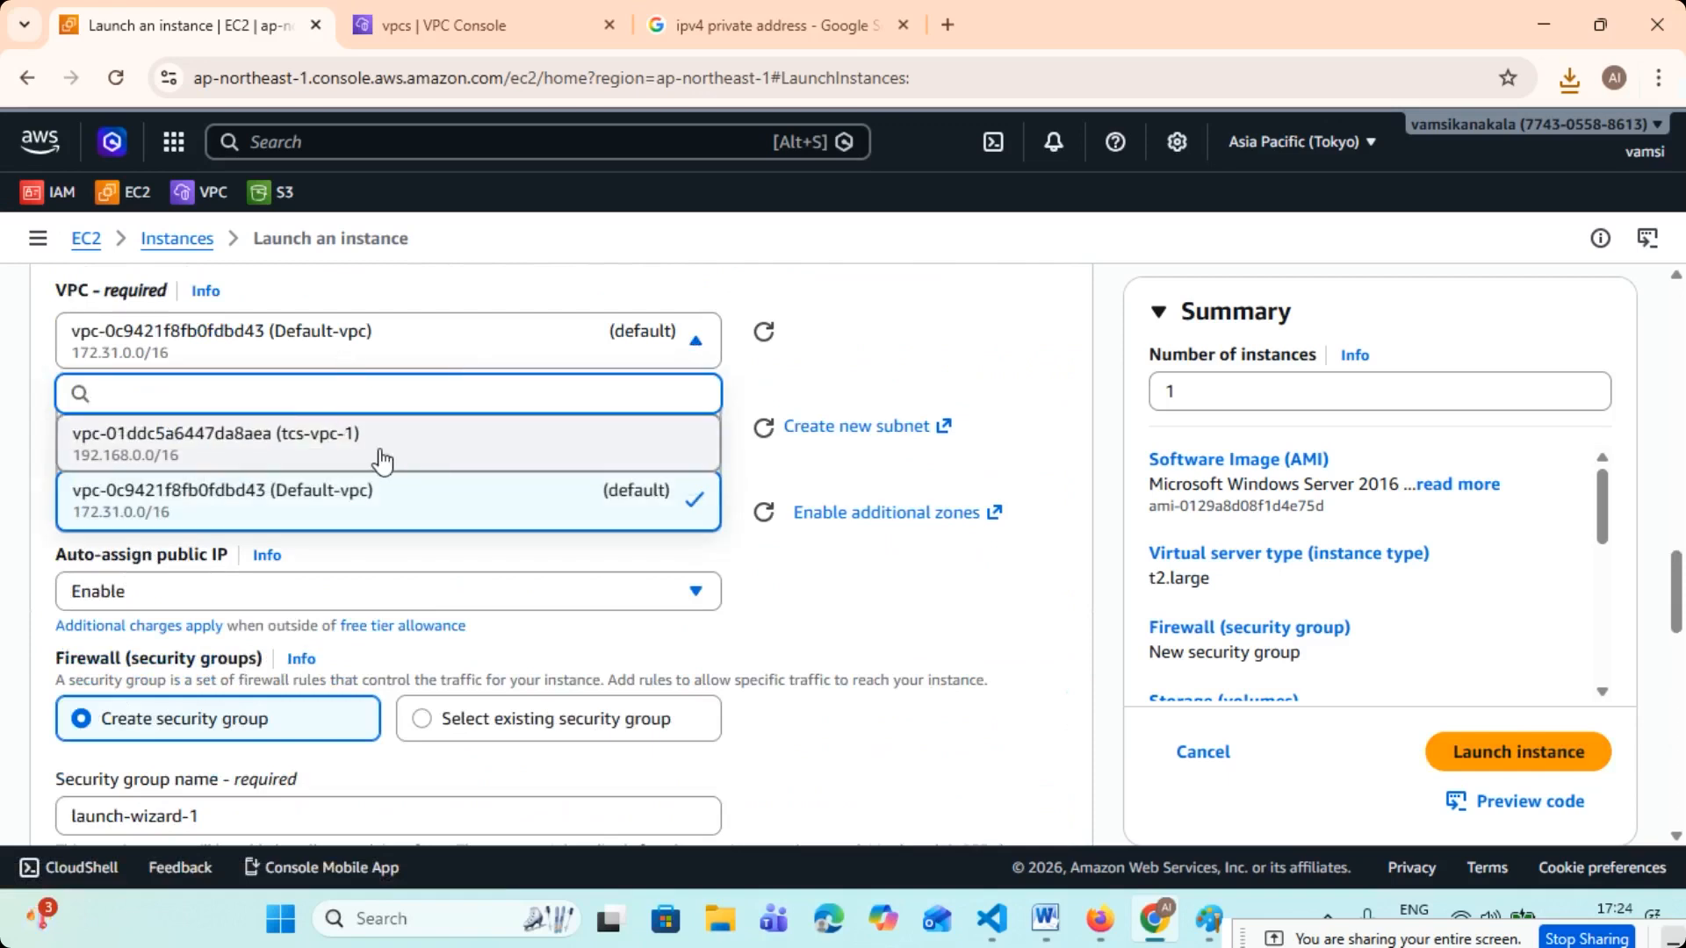
pyautogui.click(298, 444)
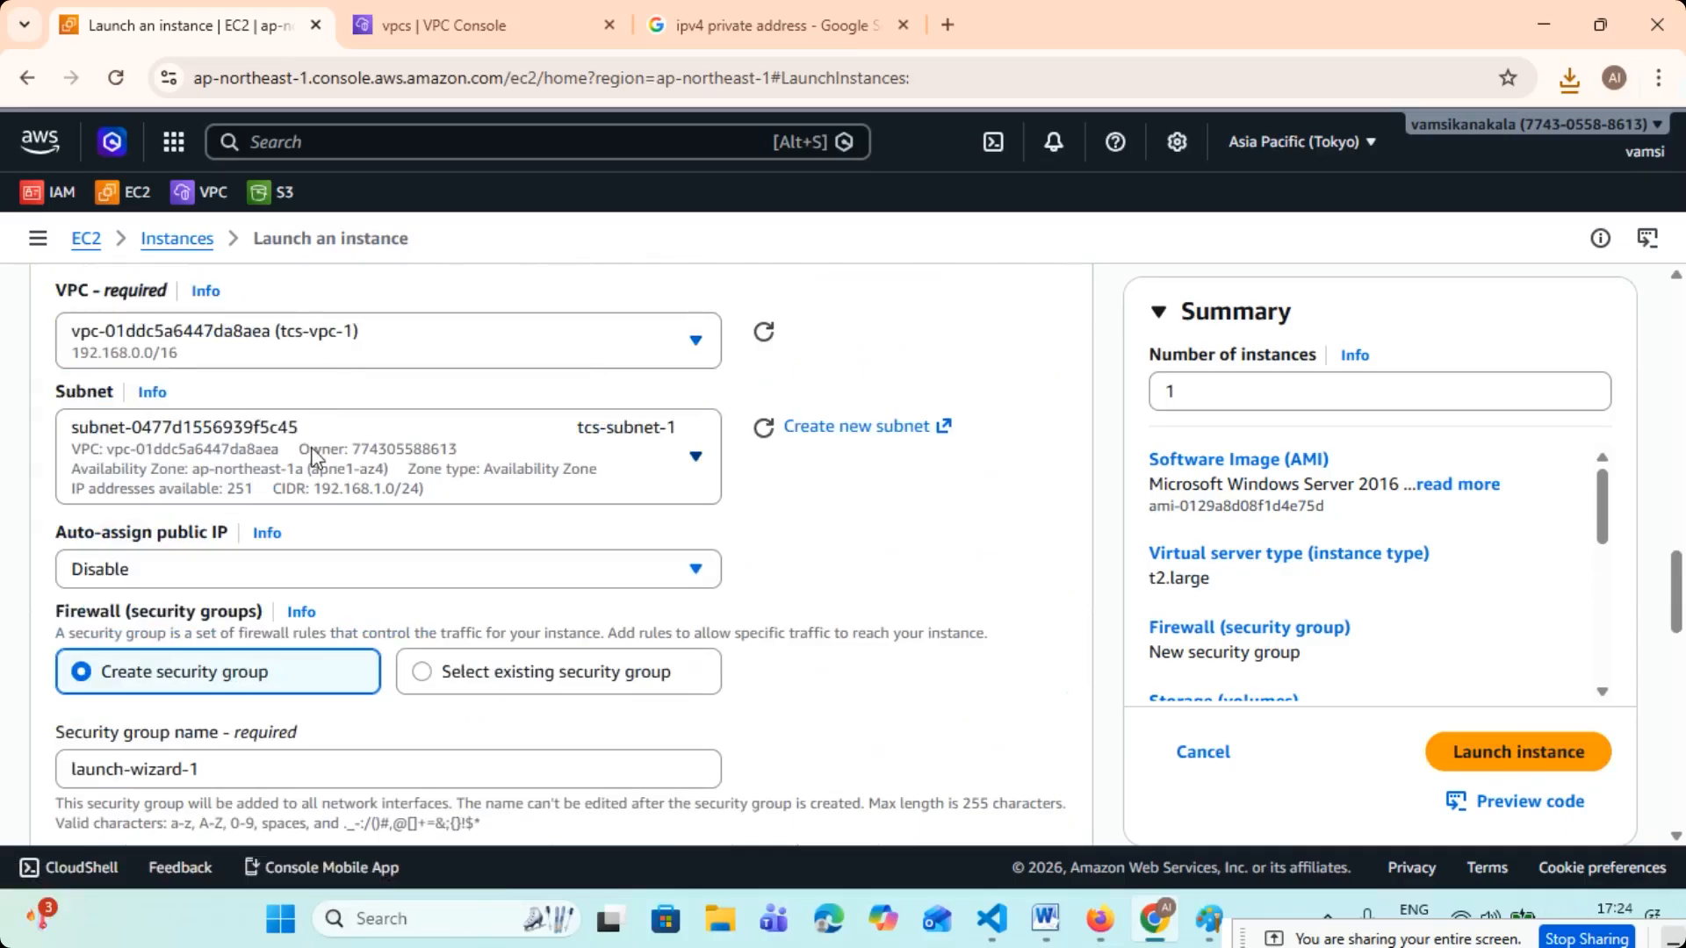
# - Keep tcs-subnet-1 as the instance's subnet and enable auto-assignment of a public IP
pyautogui.click(466, 458)
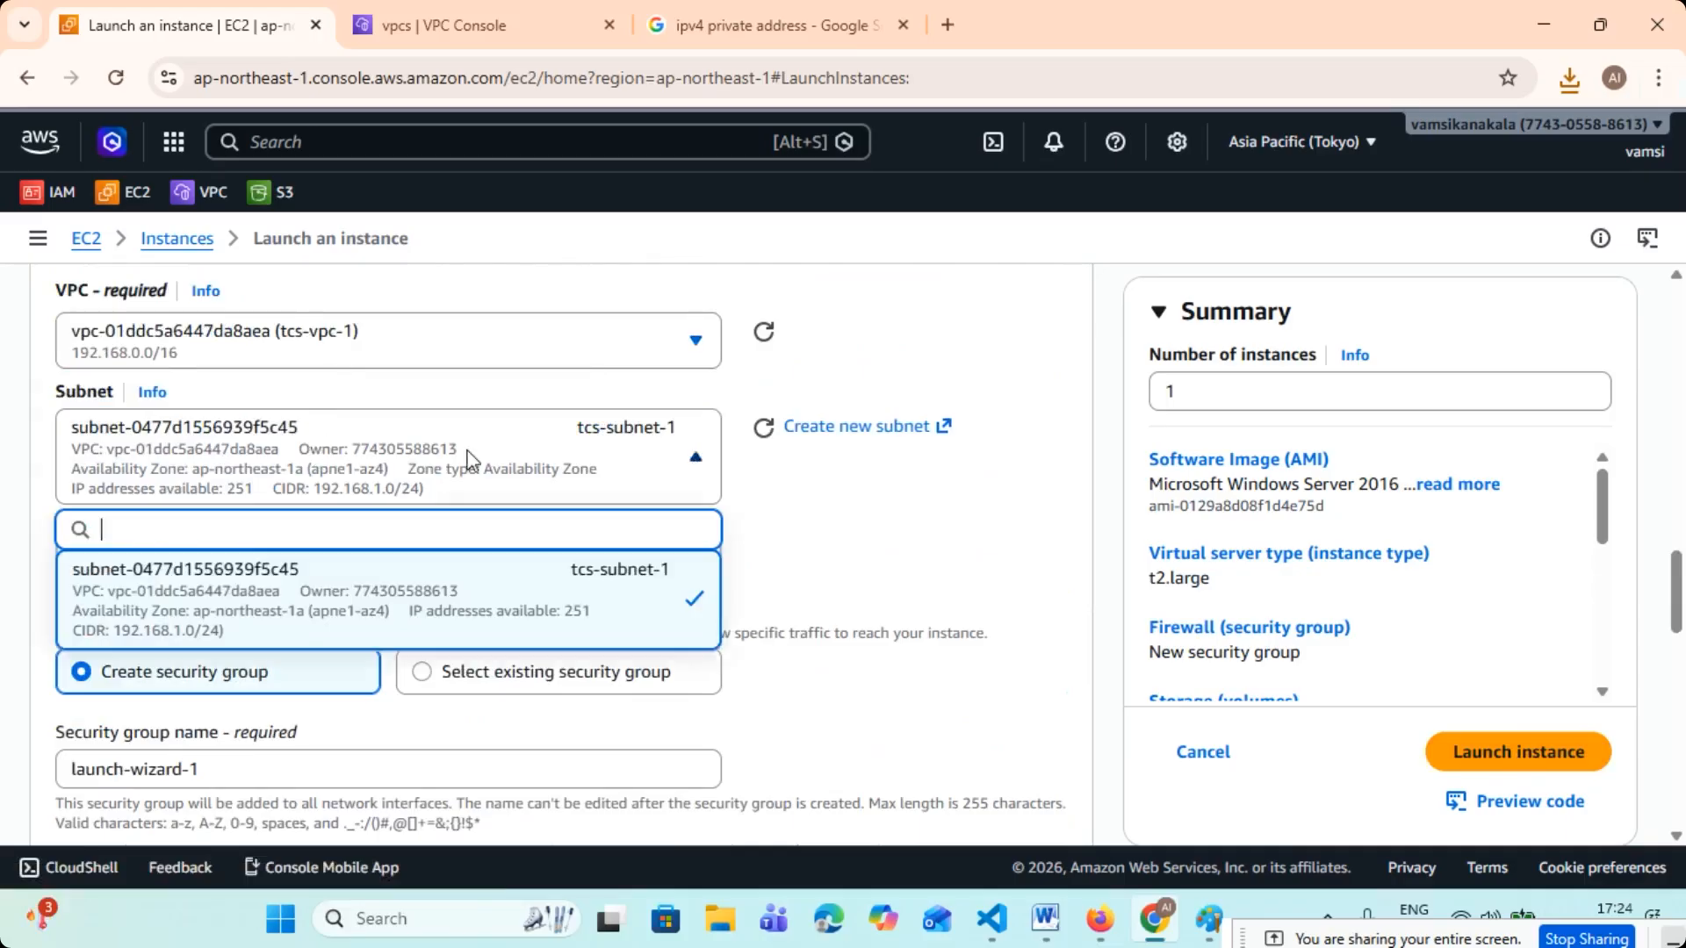
pyautogui.click(969, 518)
pyautogui.scroll(-1, 365, 474)
pyautogui.click(309, 456)
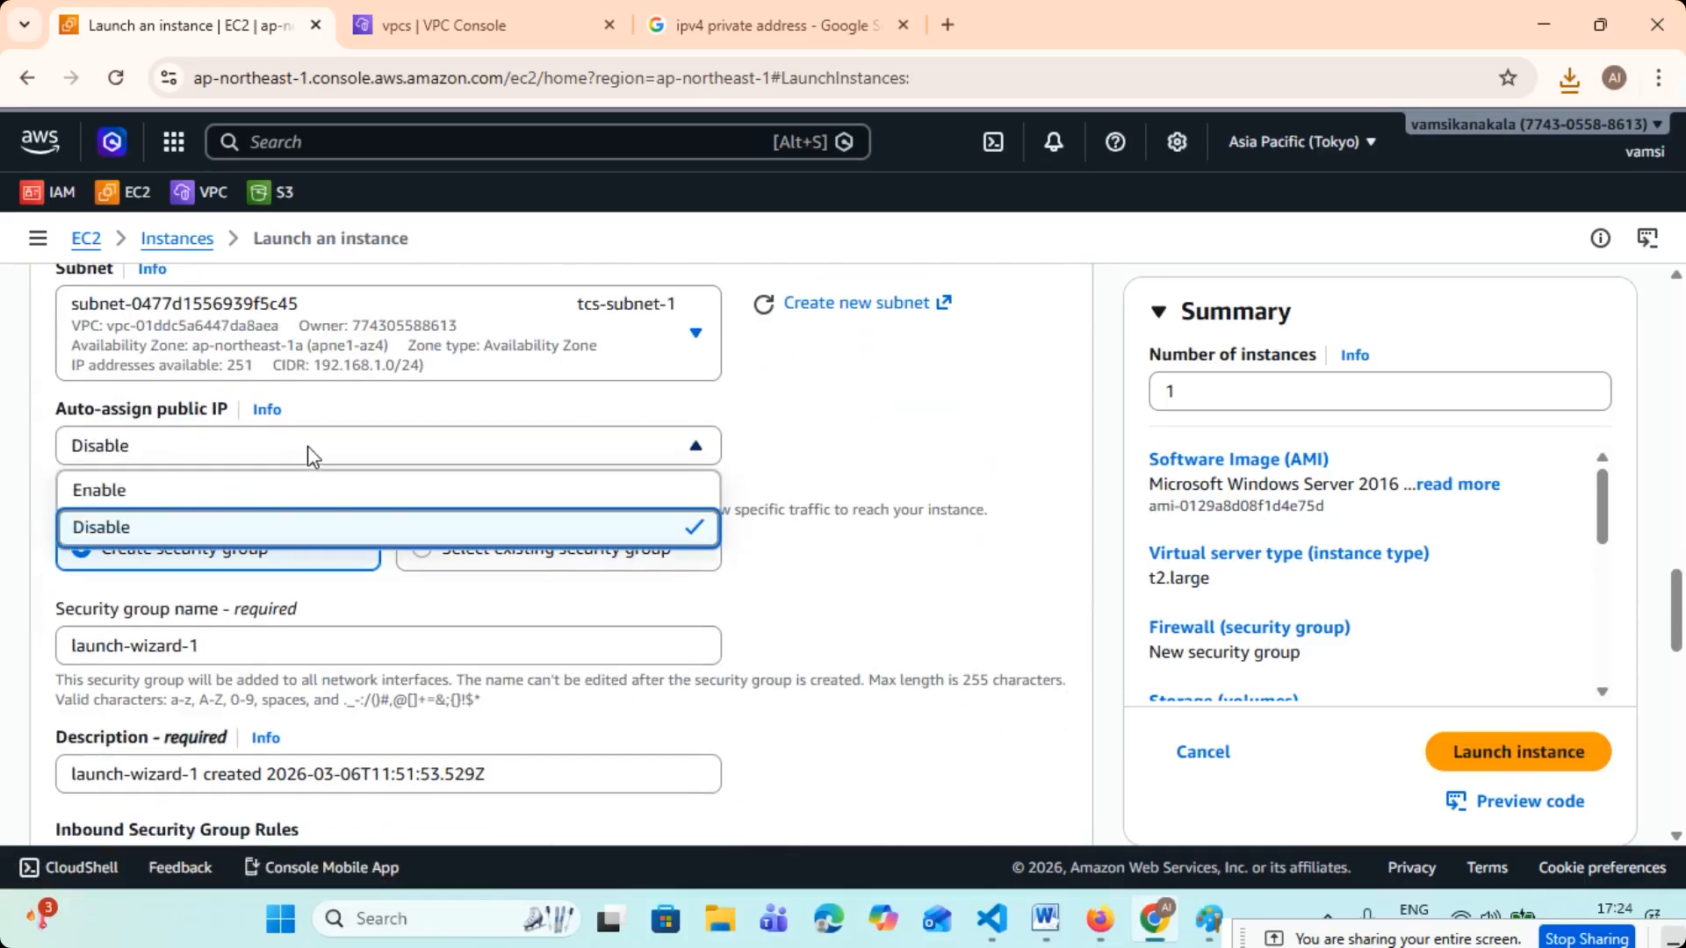
pyautogui.click(172, 507)
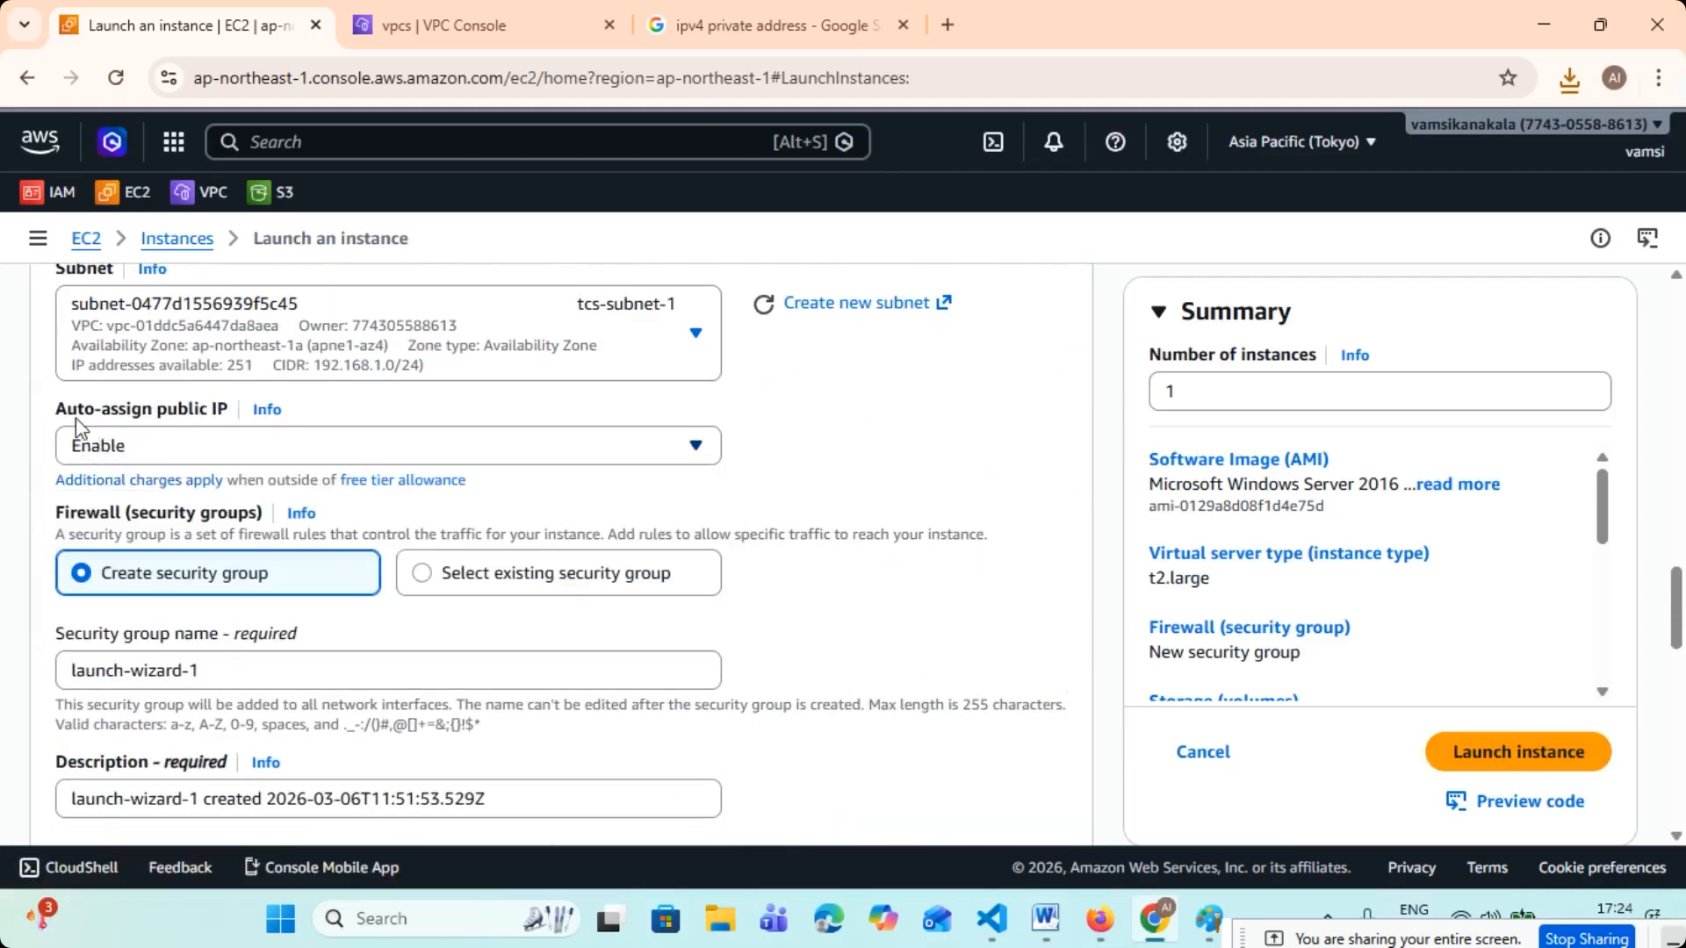
pyautogui.moveTo(58, 410); pyautogui.dragTo(229, 409)
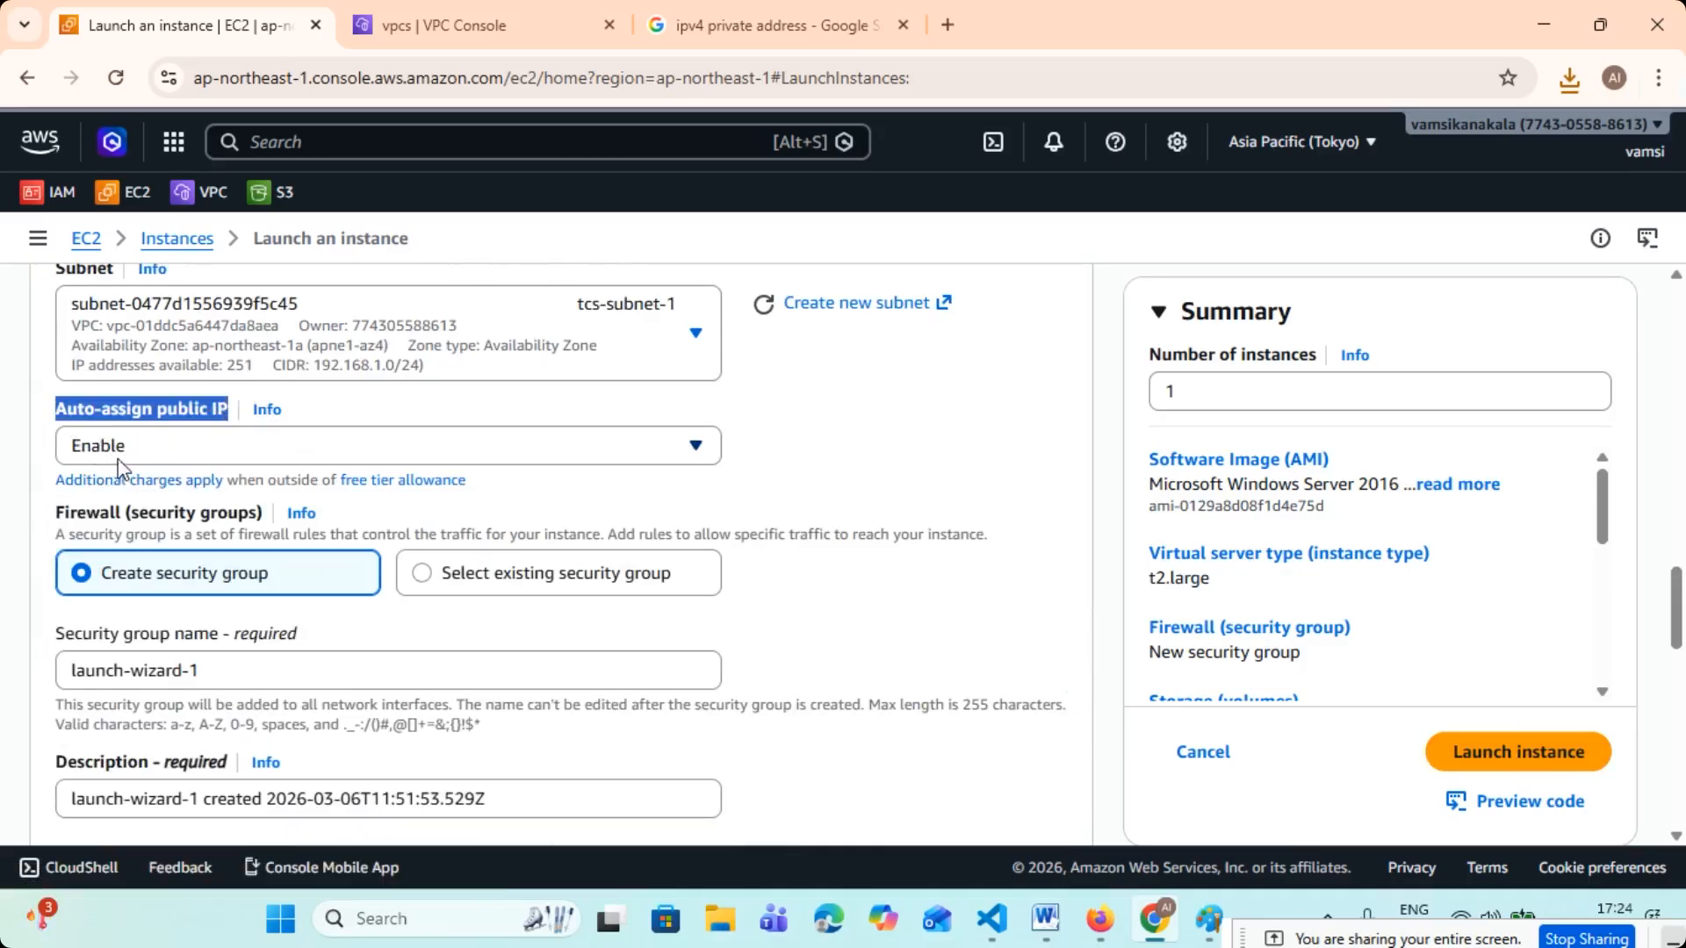
pyautogui.click(727, 498)
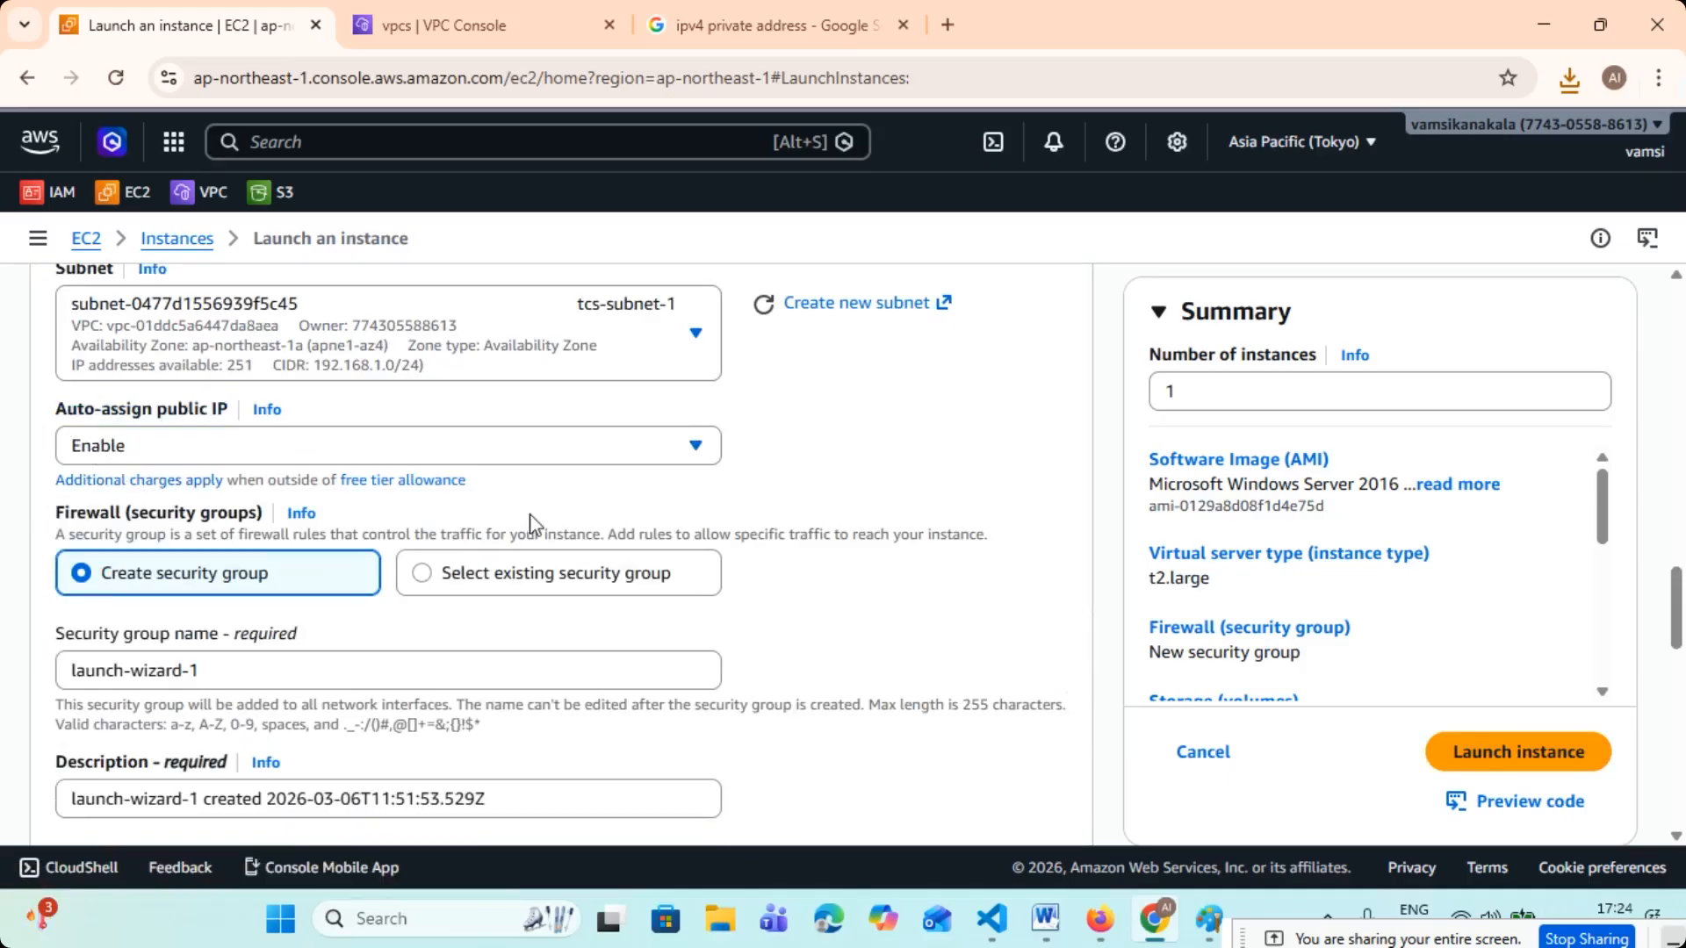
pyautogui.click(452, 573)
pyautogui.scroll(-1, 387, 562)
pyautogui.click(316, 547)
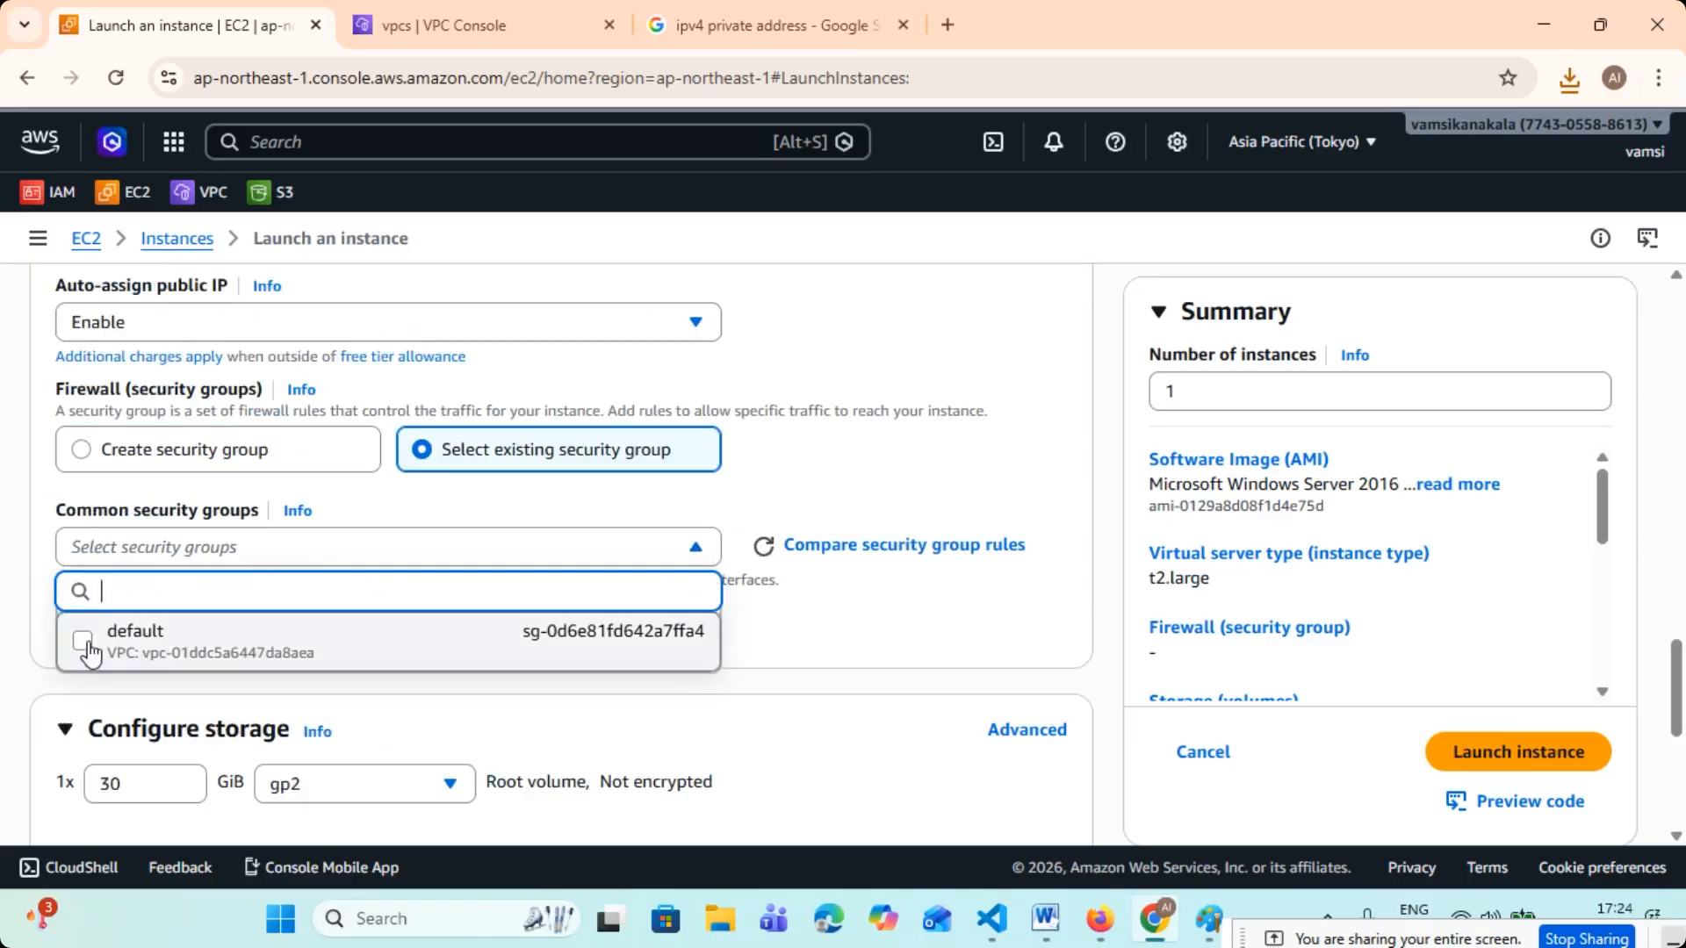
pyautogui.click(122, 527)
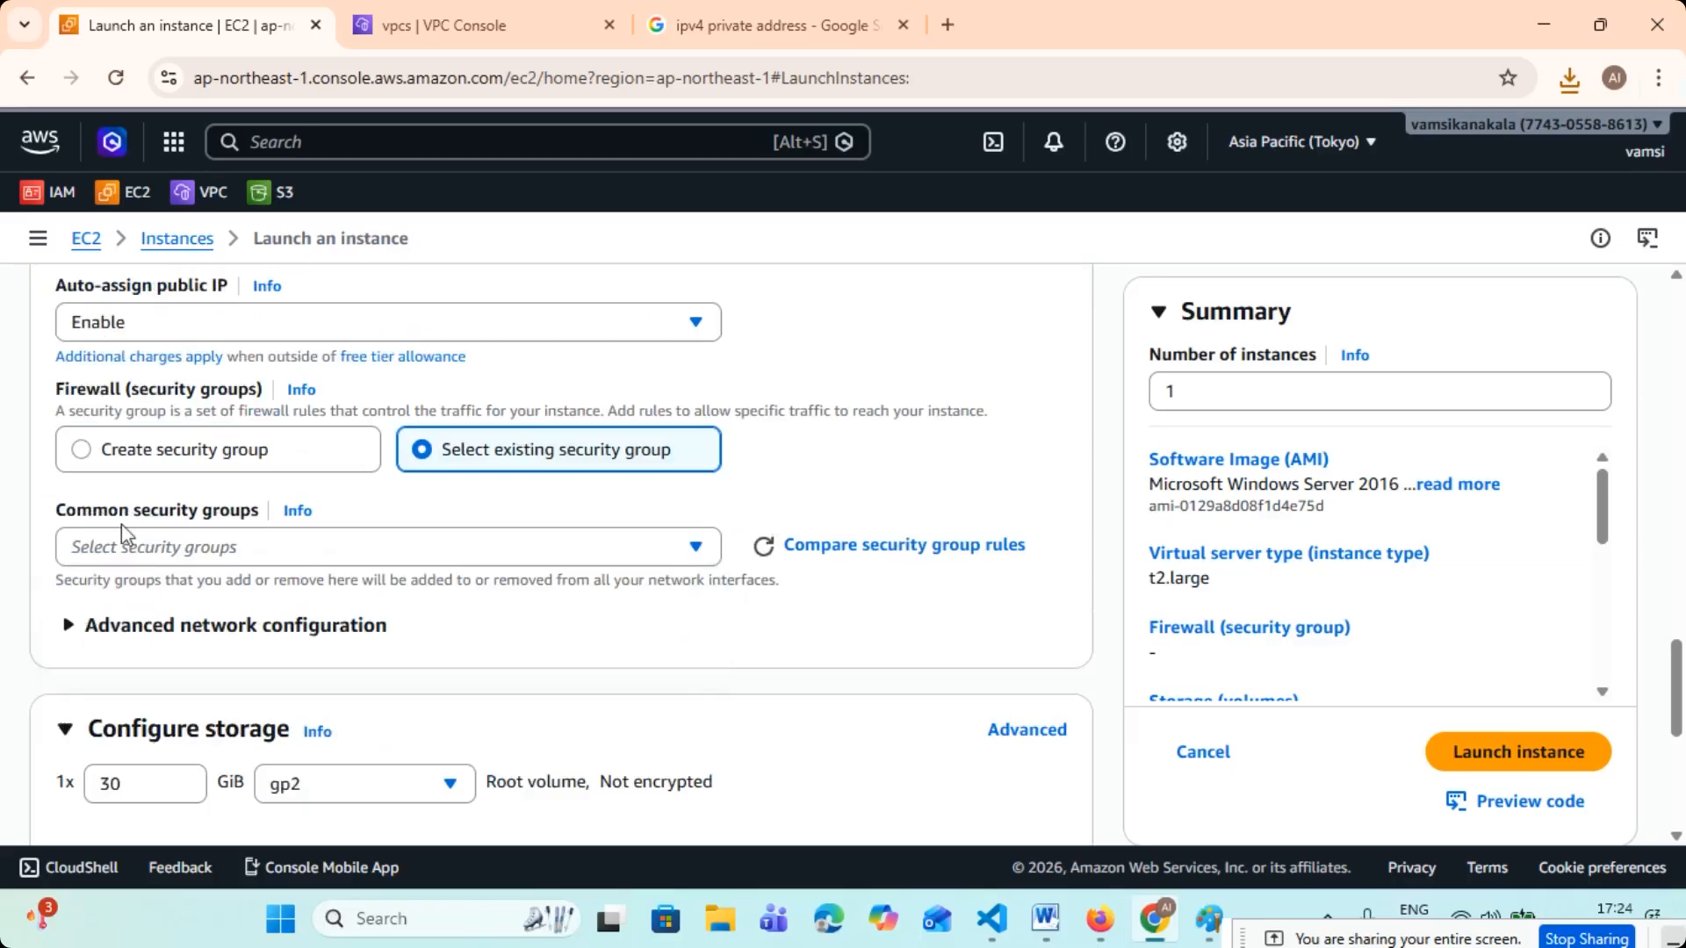
# - Choose to create a new security group for the instance and name it TCS-SG
pyautogui.click(173, 465)
pyautogui.tripleClick(196, 546)
pyautogui.press('BackSpace')
pyautogui.write('TCS')
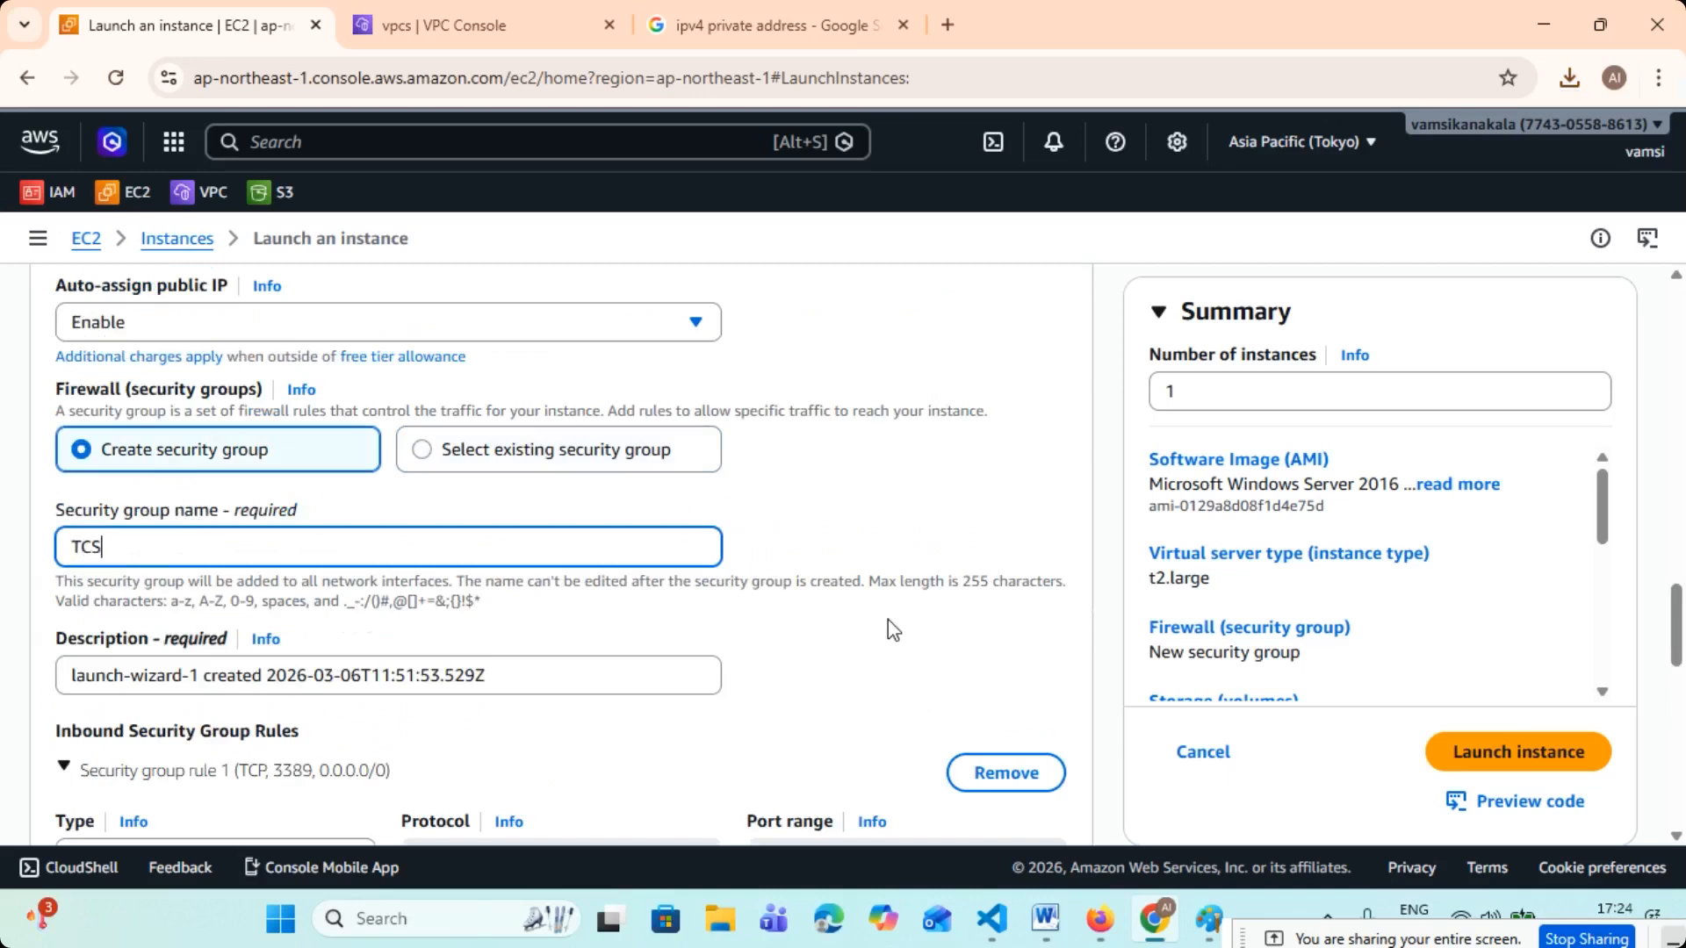
pyautogui.write('-SG')
# - Launch one VM-1 instance, keeping the 30 GiB gp2 root volume
pyautogui.scroll(-3, 607, 606)
pyautogui.scroll(-7, 618, 610)
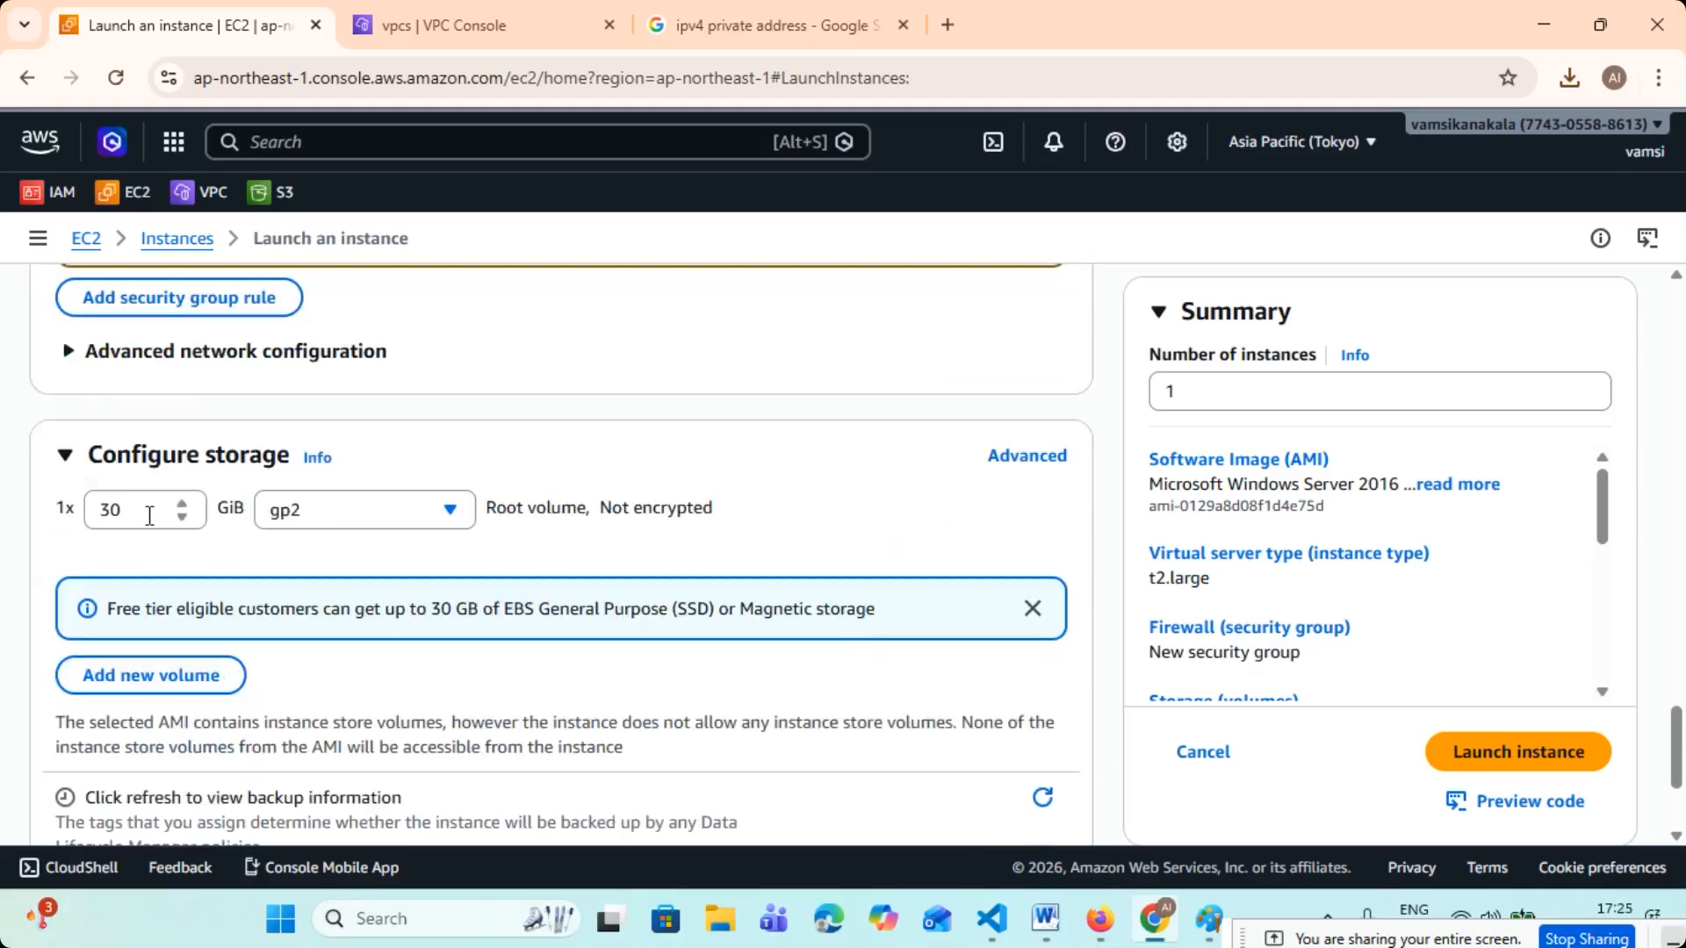
pyautogui.scroll(-3, 150, 516)
pyautogui.click(1205, 352)
pyautogui.click(1497, 711)
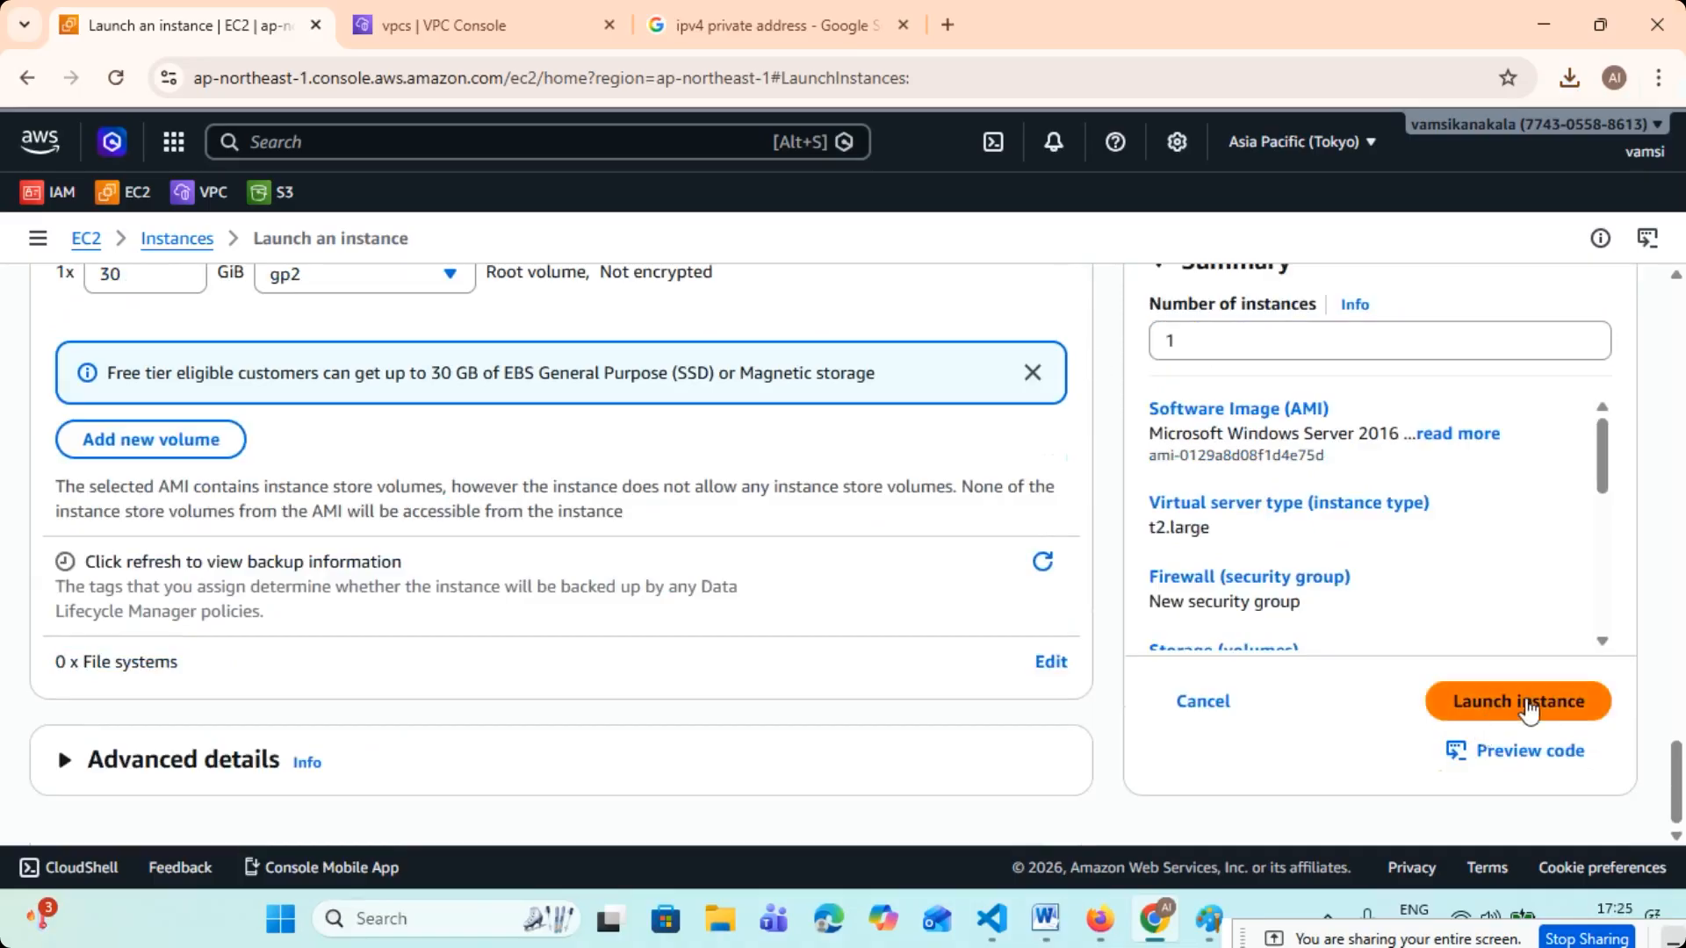
pyautogui.click(1527, 710)
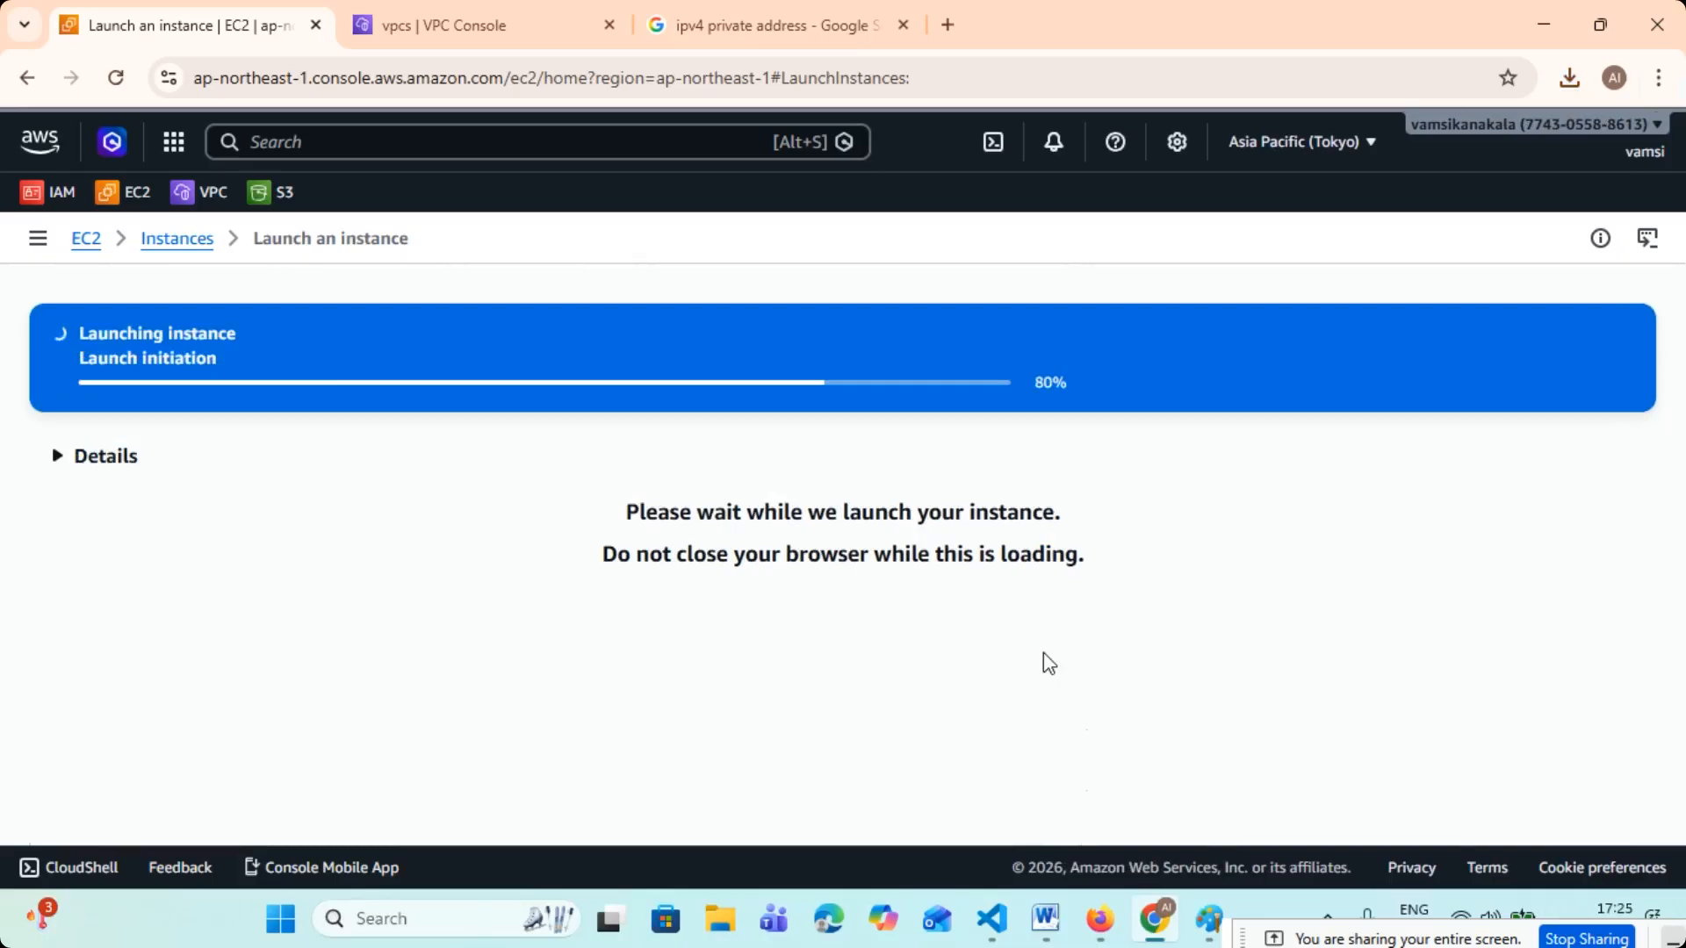
# - View all instances, refresh the list, and examine VM-1's private IPv4 address in its details
pyautogui.scroll(-6, 1043, 651)
pyautogui.click(1472, 761)
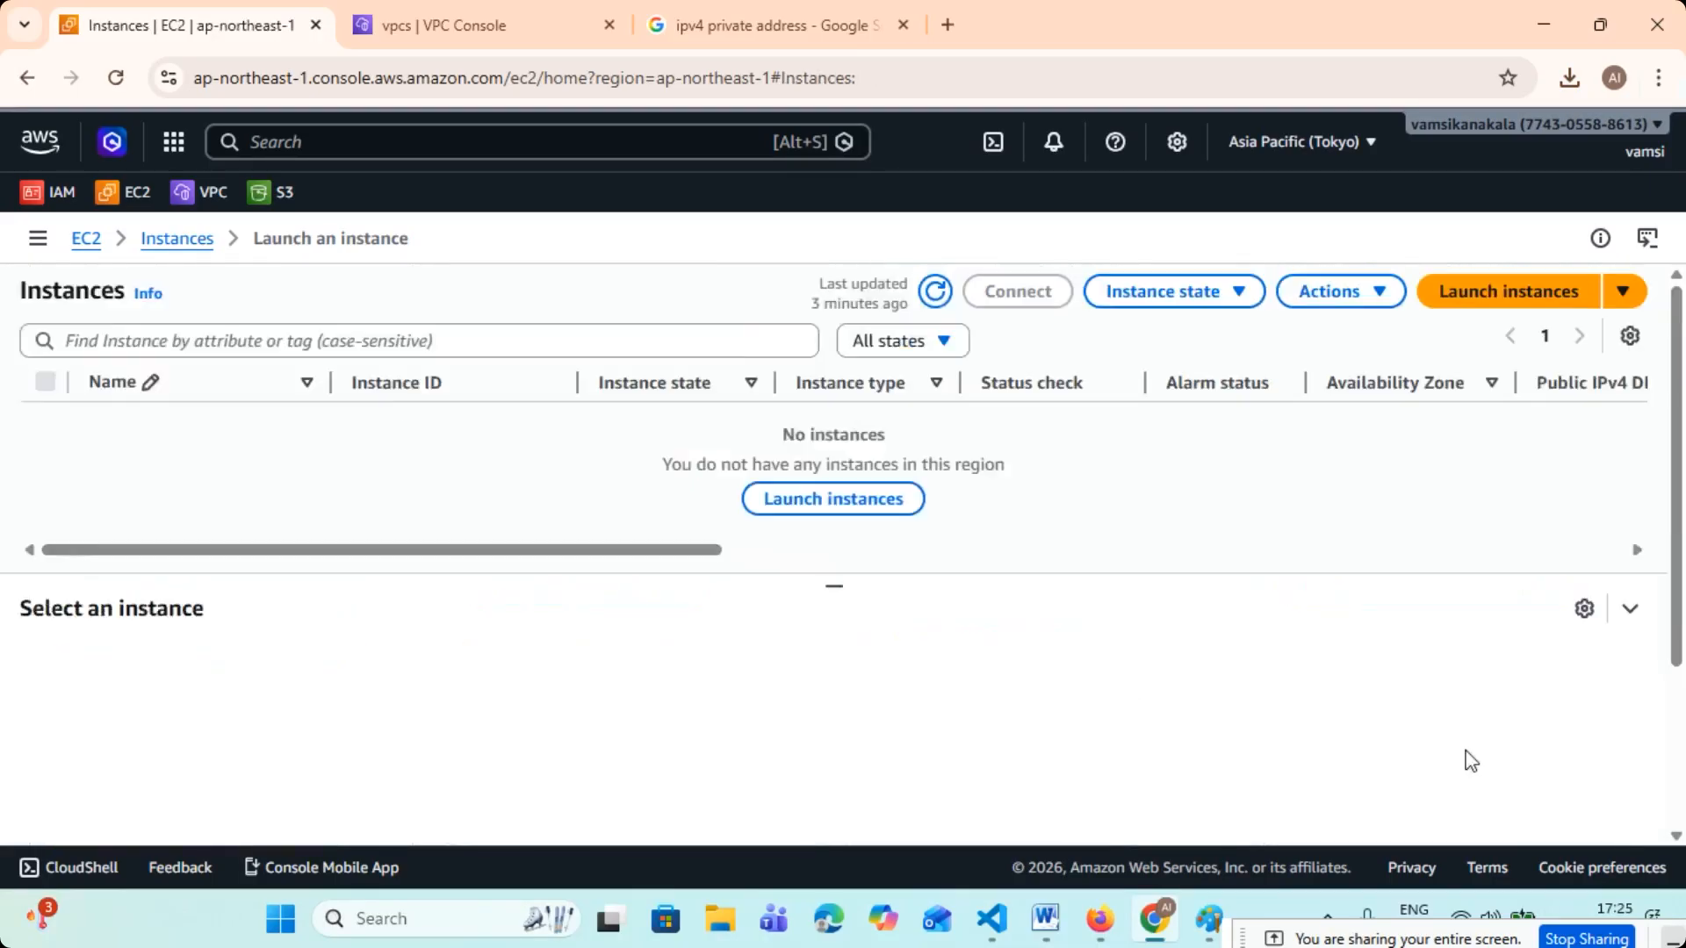
pyautogui.click(947, 295)
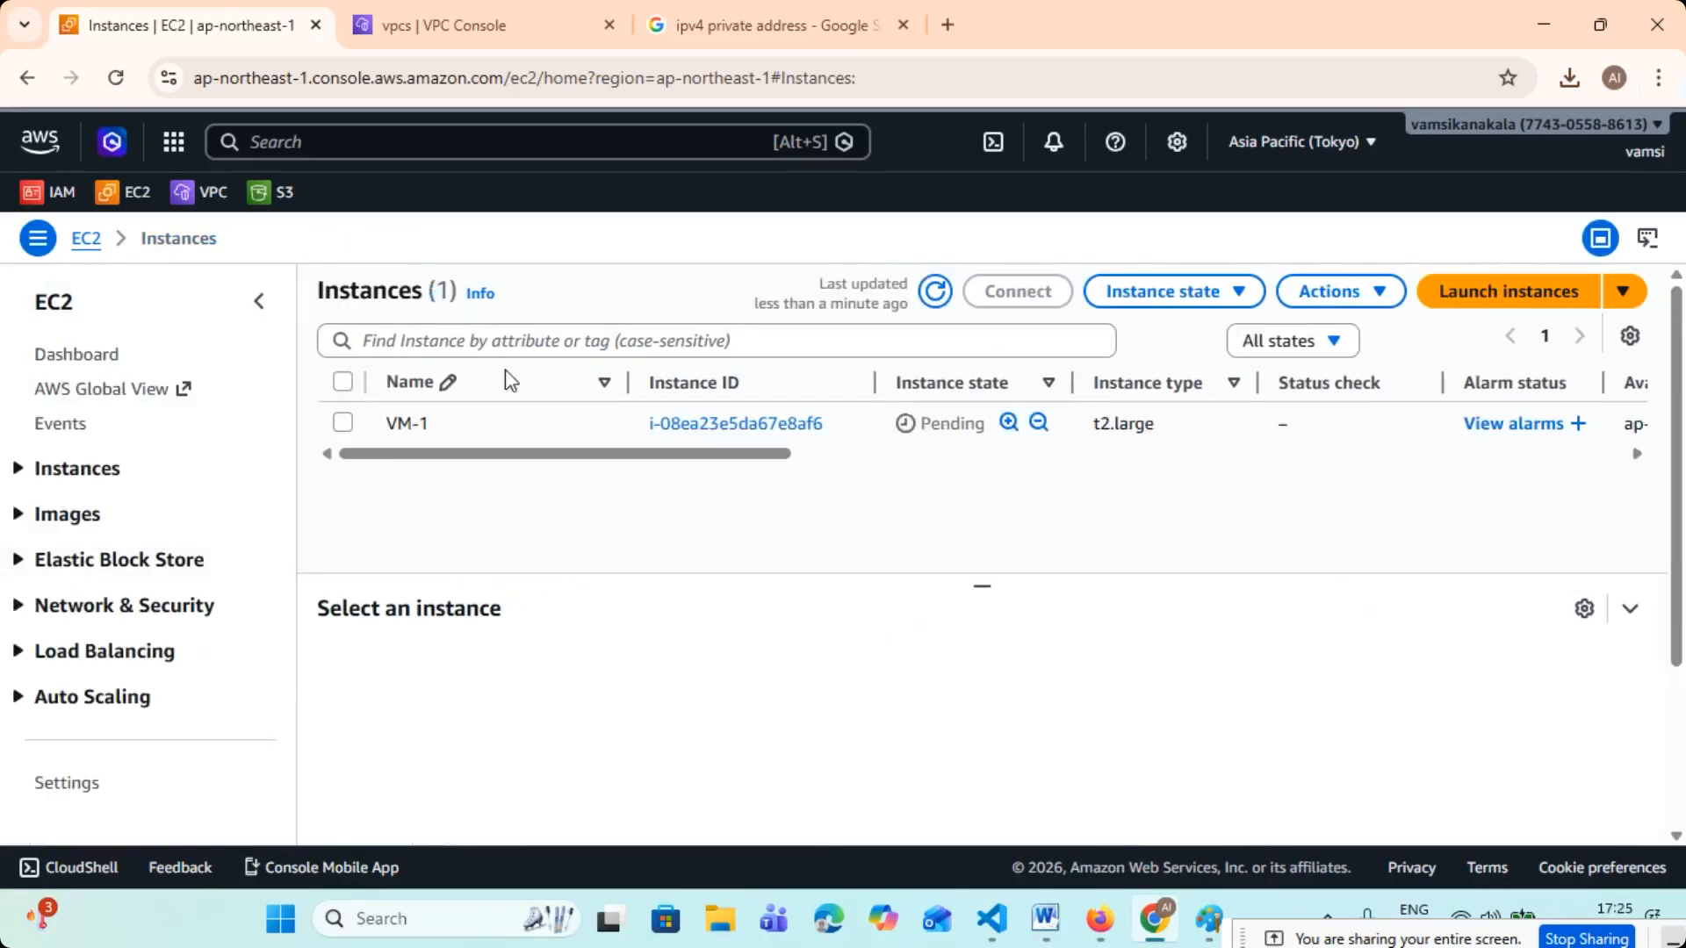
pyautogui.click(946, 299)
pyautogui.click(343, 422)
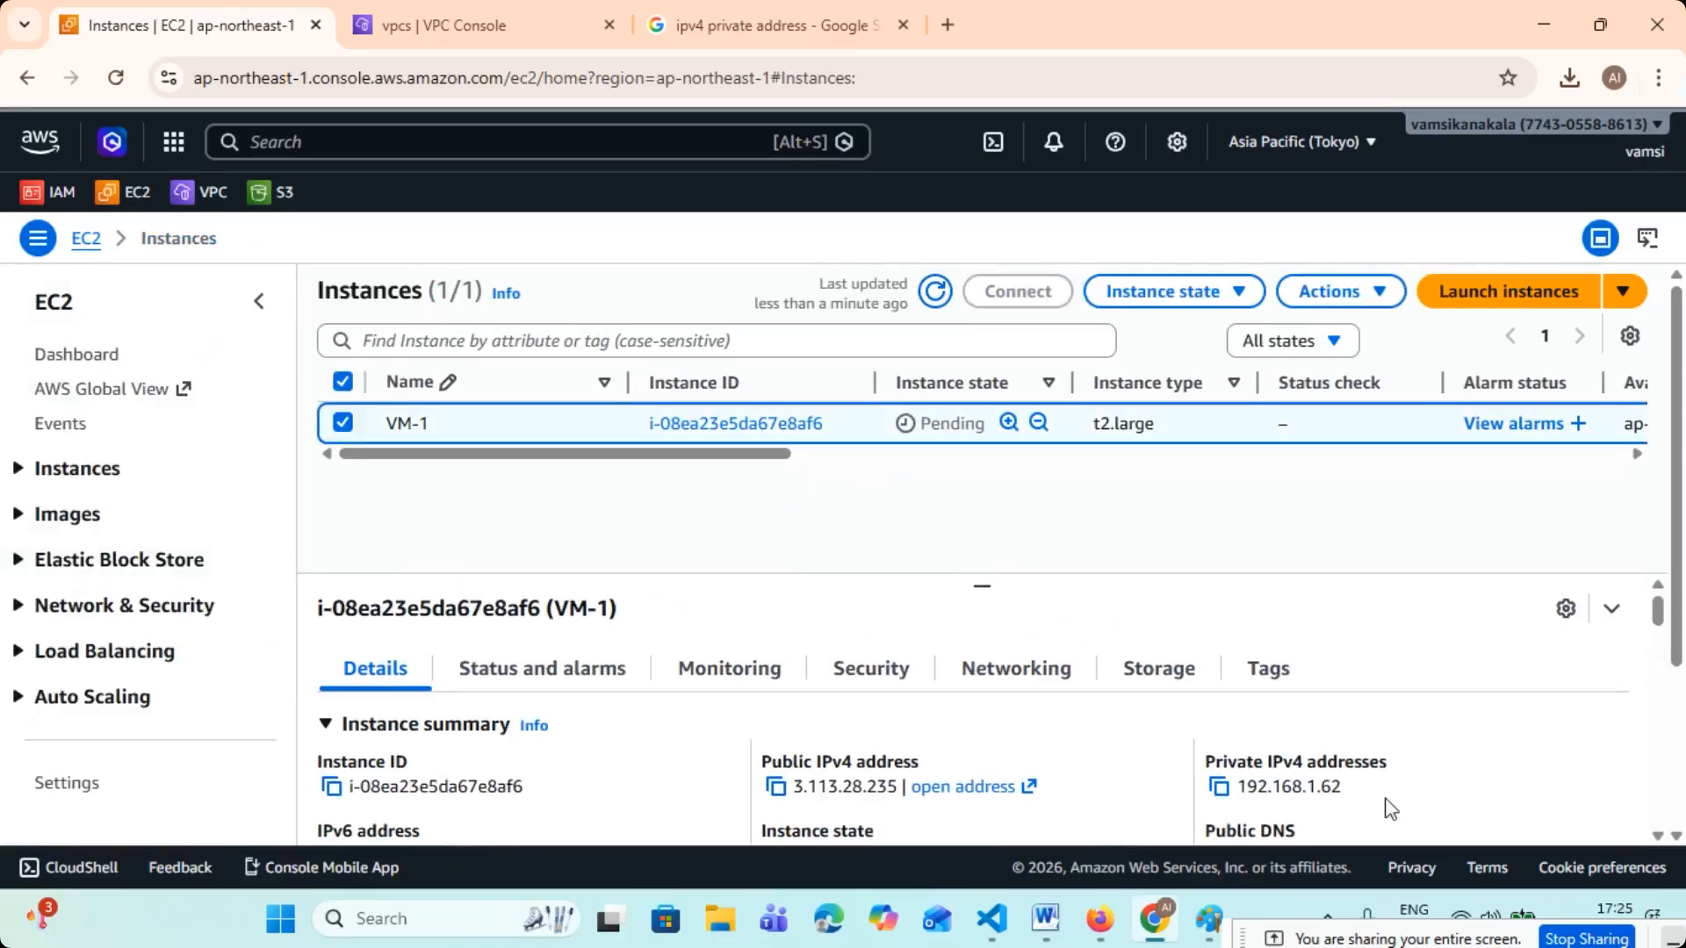
pyautogui.moveTo(1356, 787); pyautogui.dragTo(1247, 788)
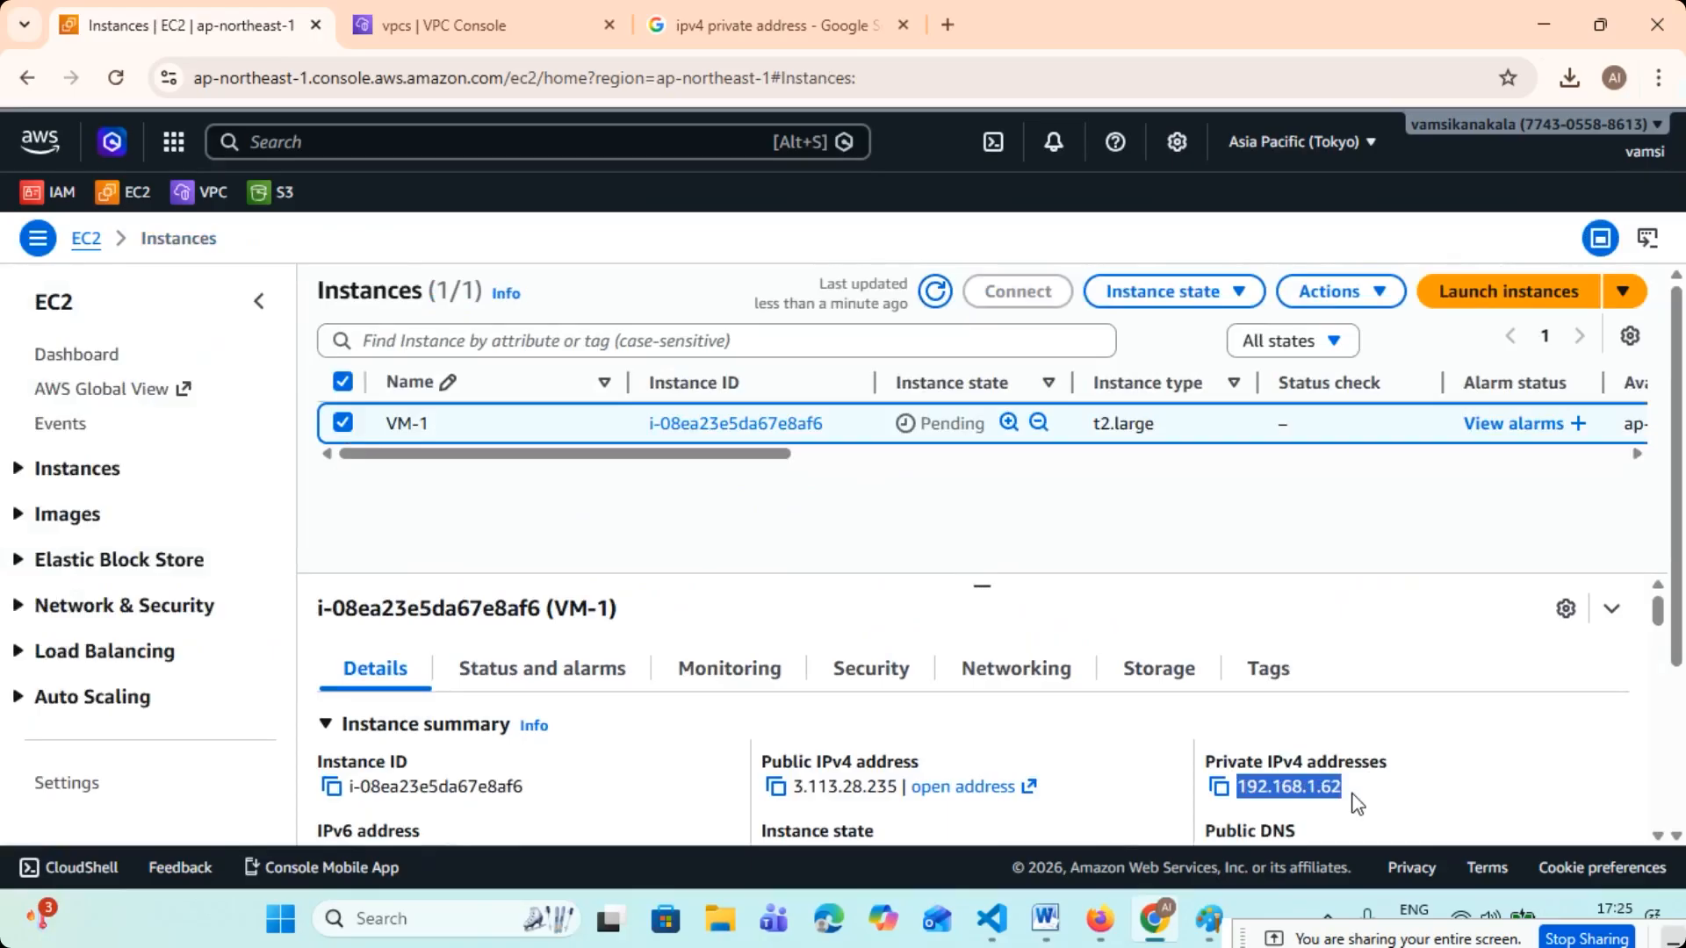
# - Start launching another instance and name it VM-2
pyautogui.click(1497, 292)
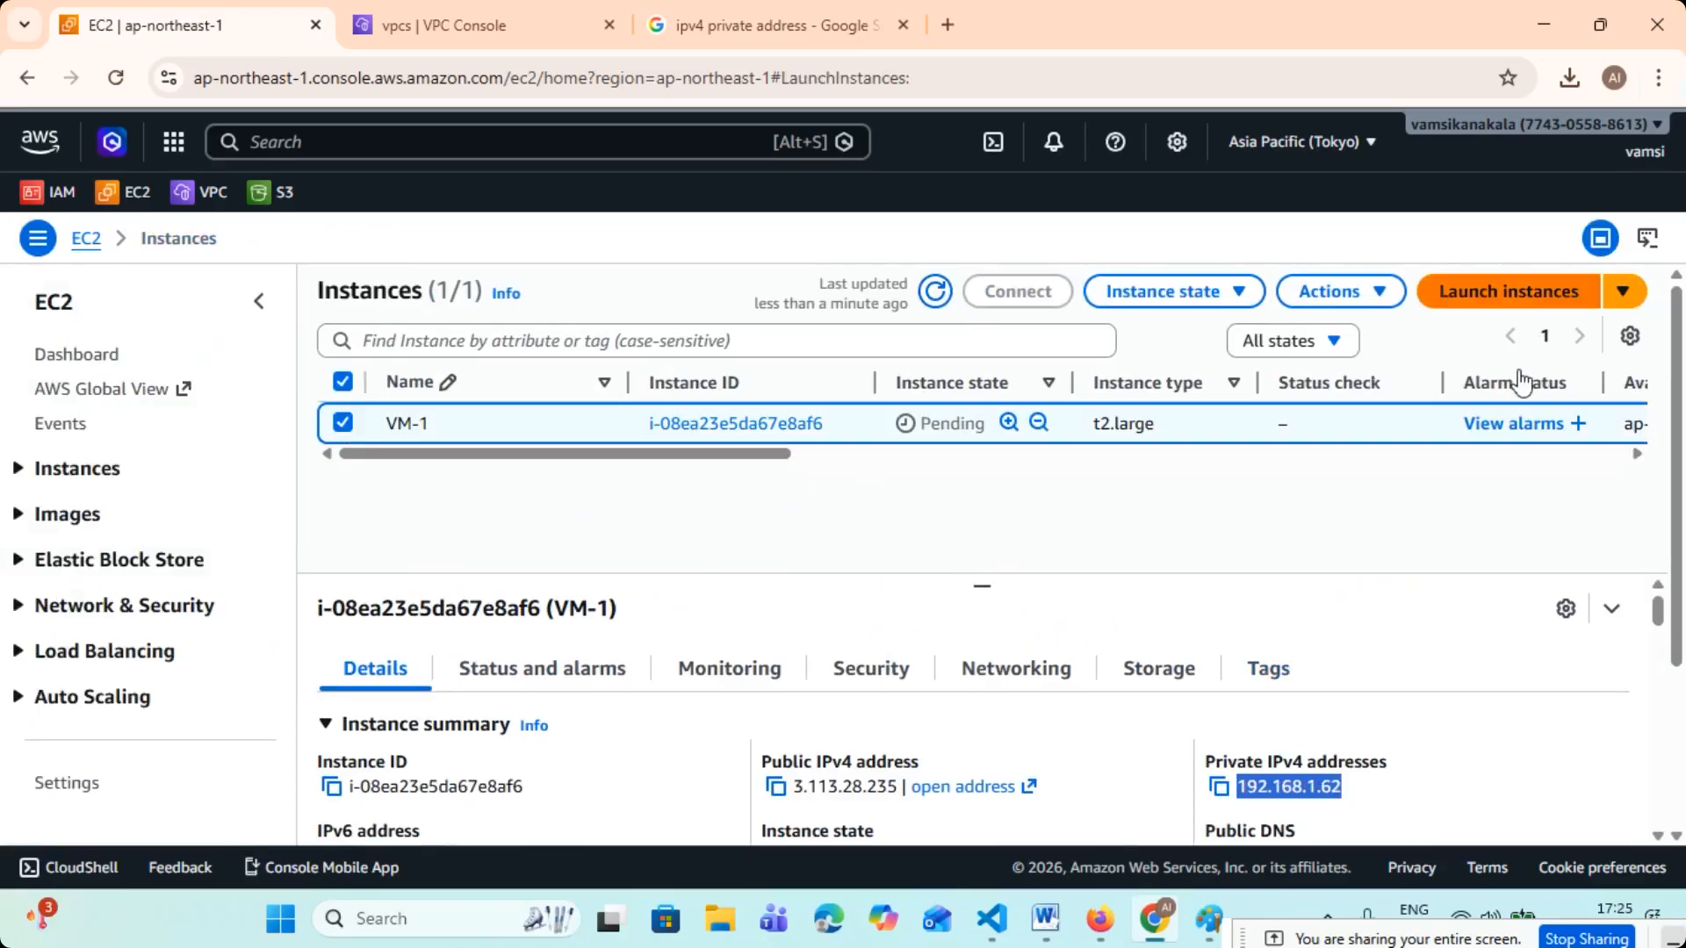
pyautogui.click(347, 516)
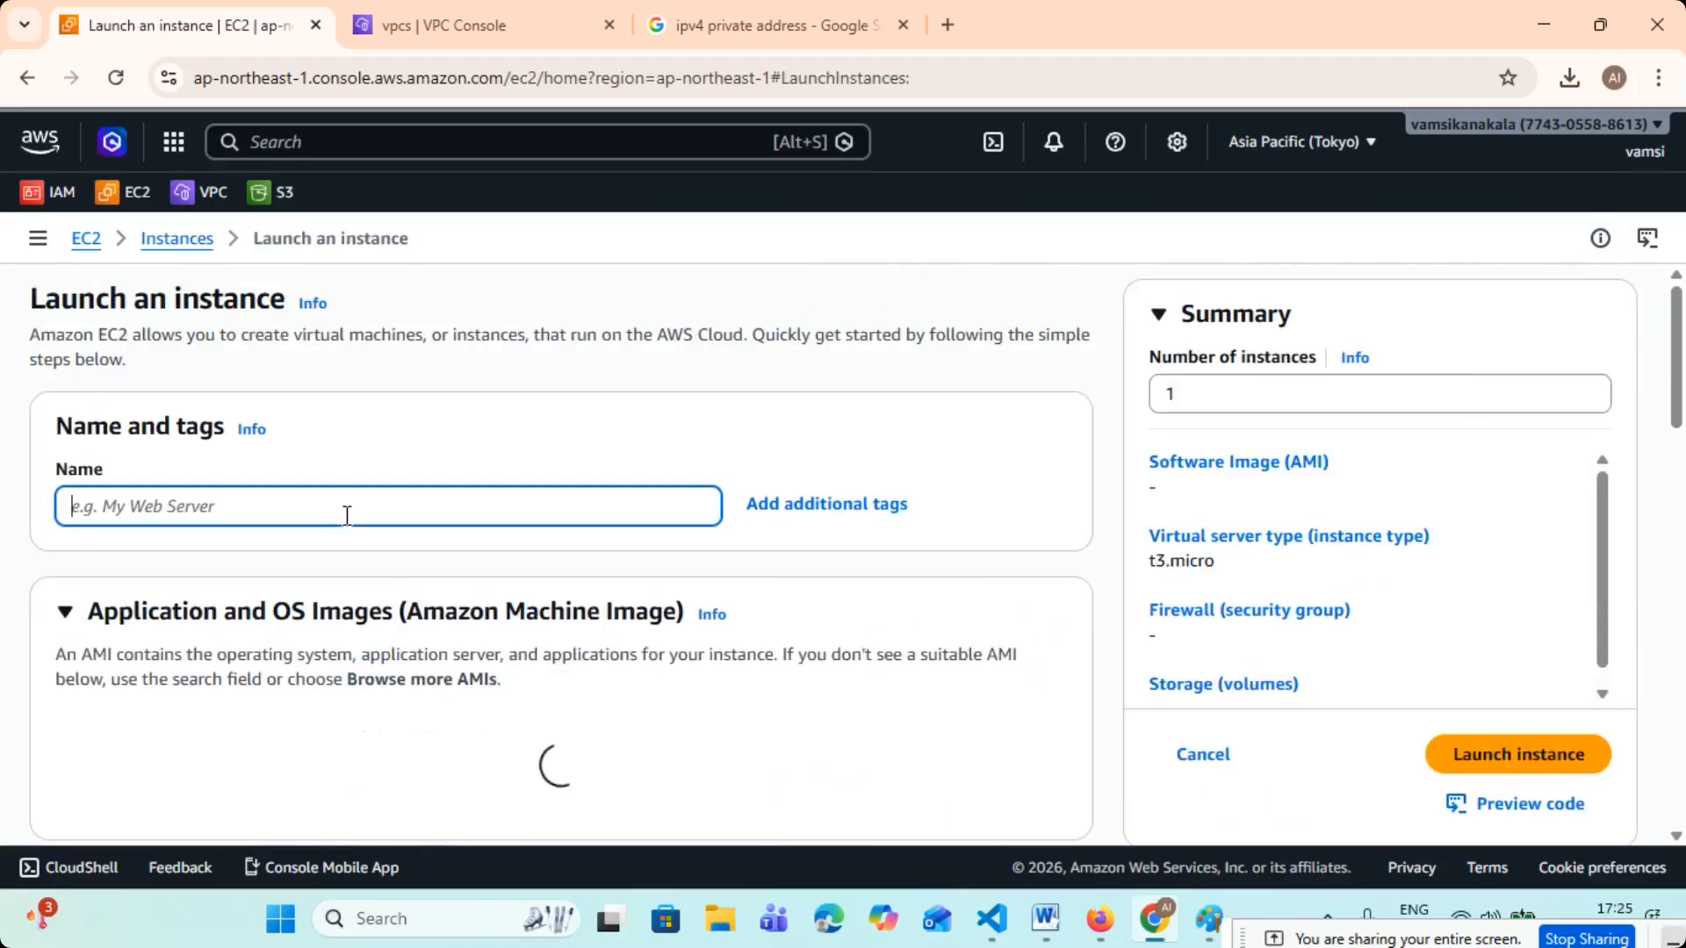
pyautogui.write('VM')
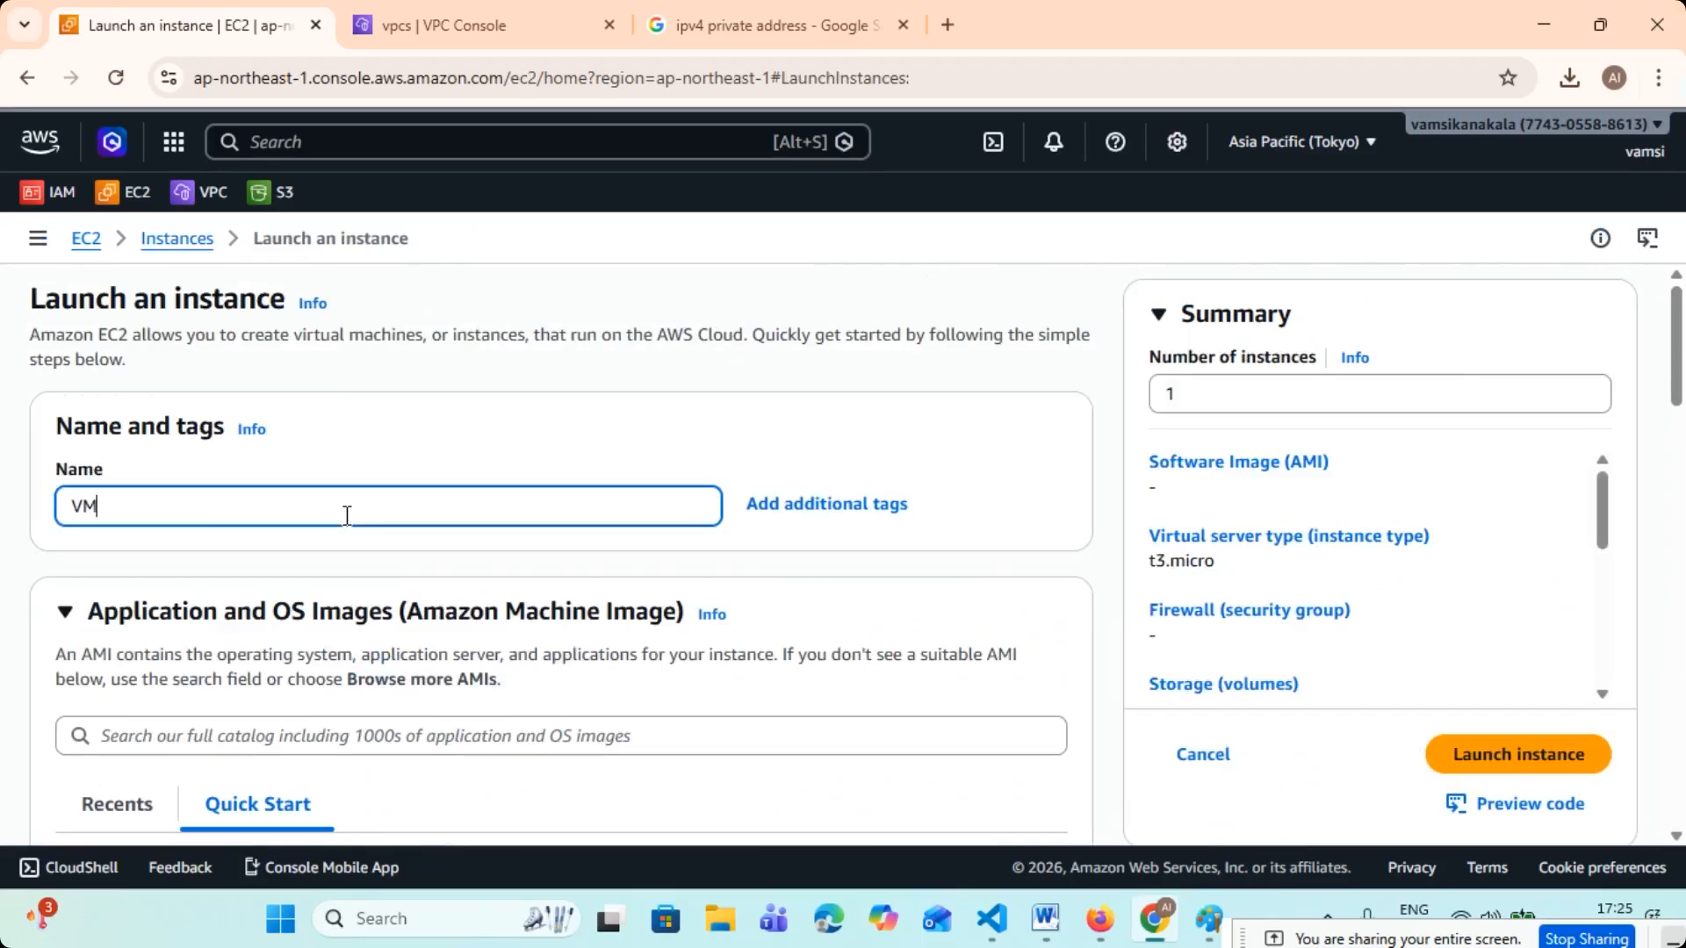
pyautogui.write('-2')
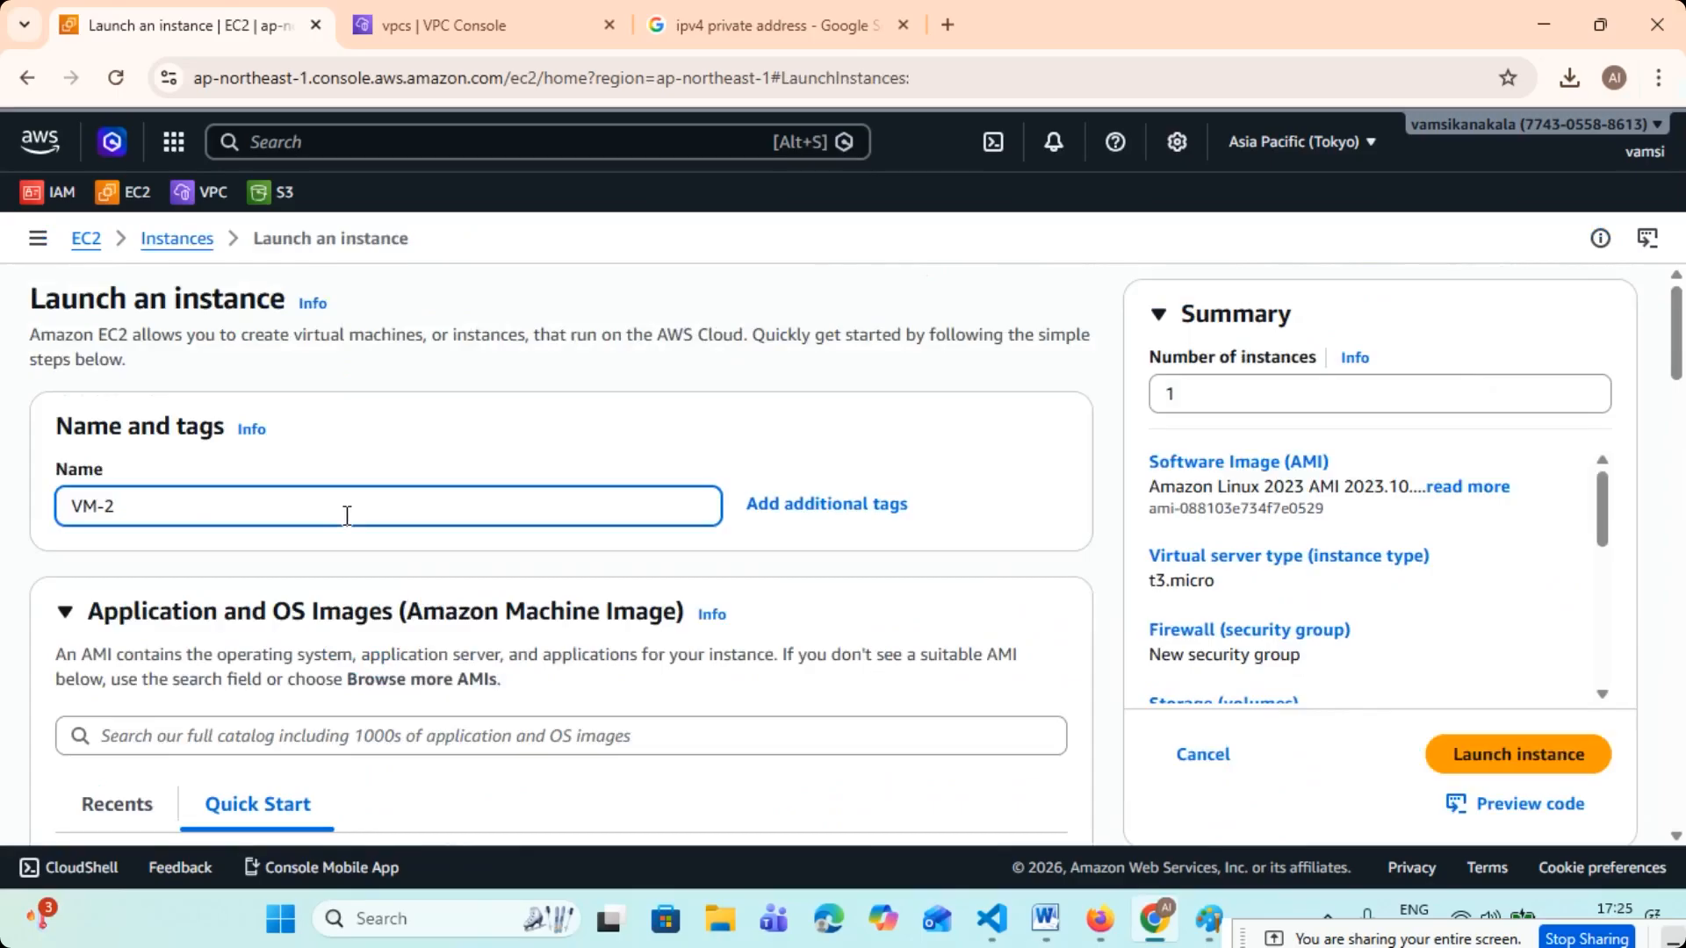
# - Keep the Amazon Linux 2023 image and assign the existing tcs-common-key key pair to VM-2
pyautogui.scroll(-5, 382, 537)
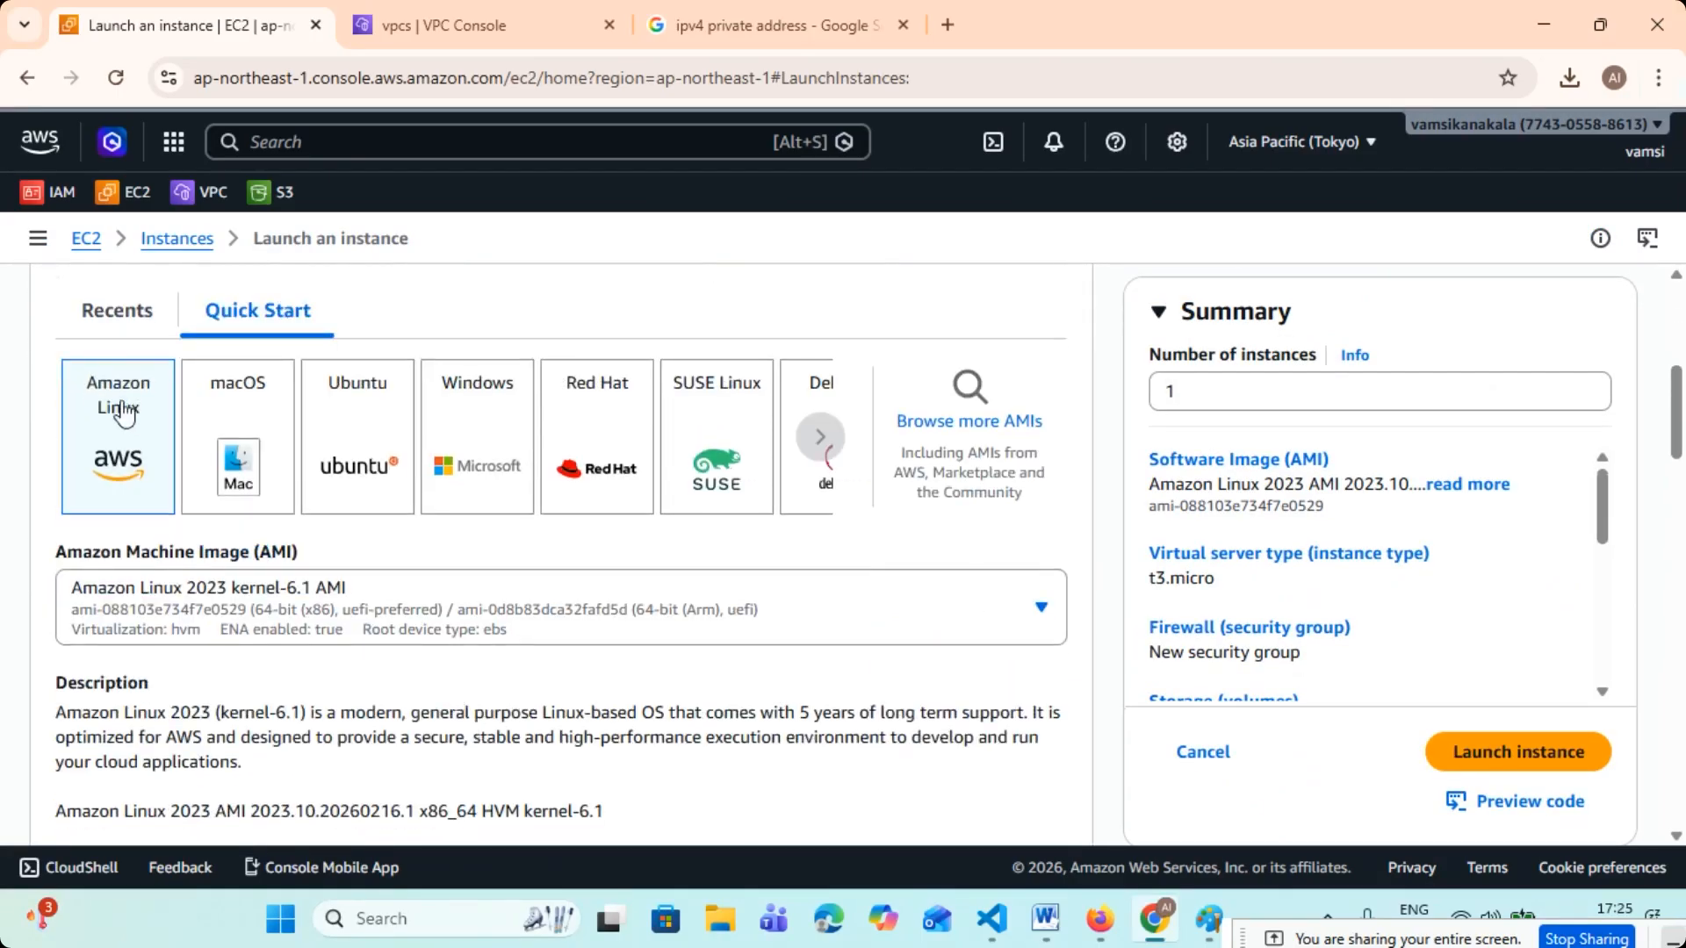
pyautogui.scroll(-5, 312, 549)
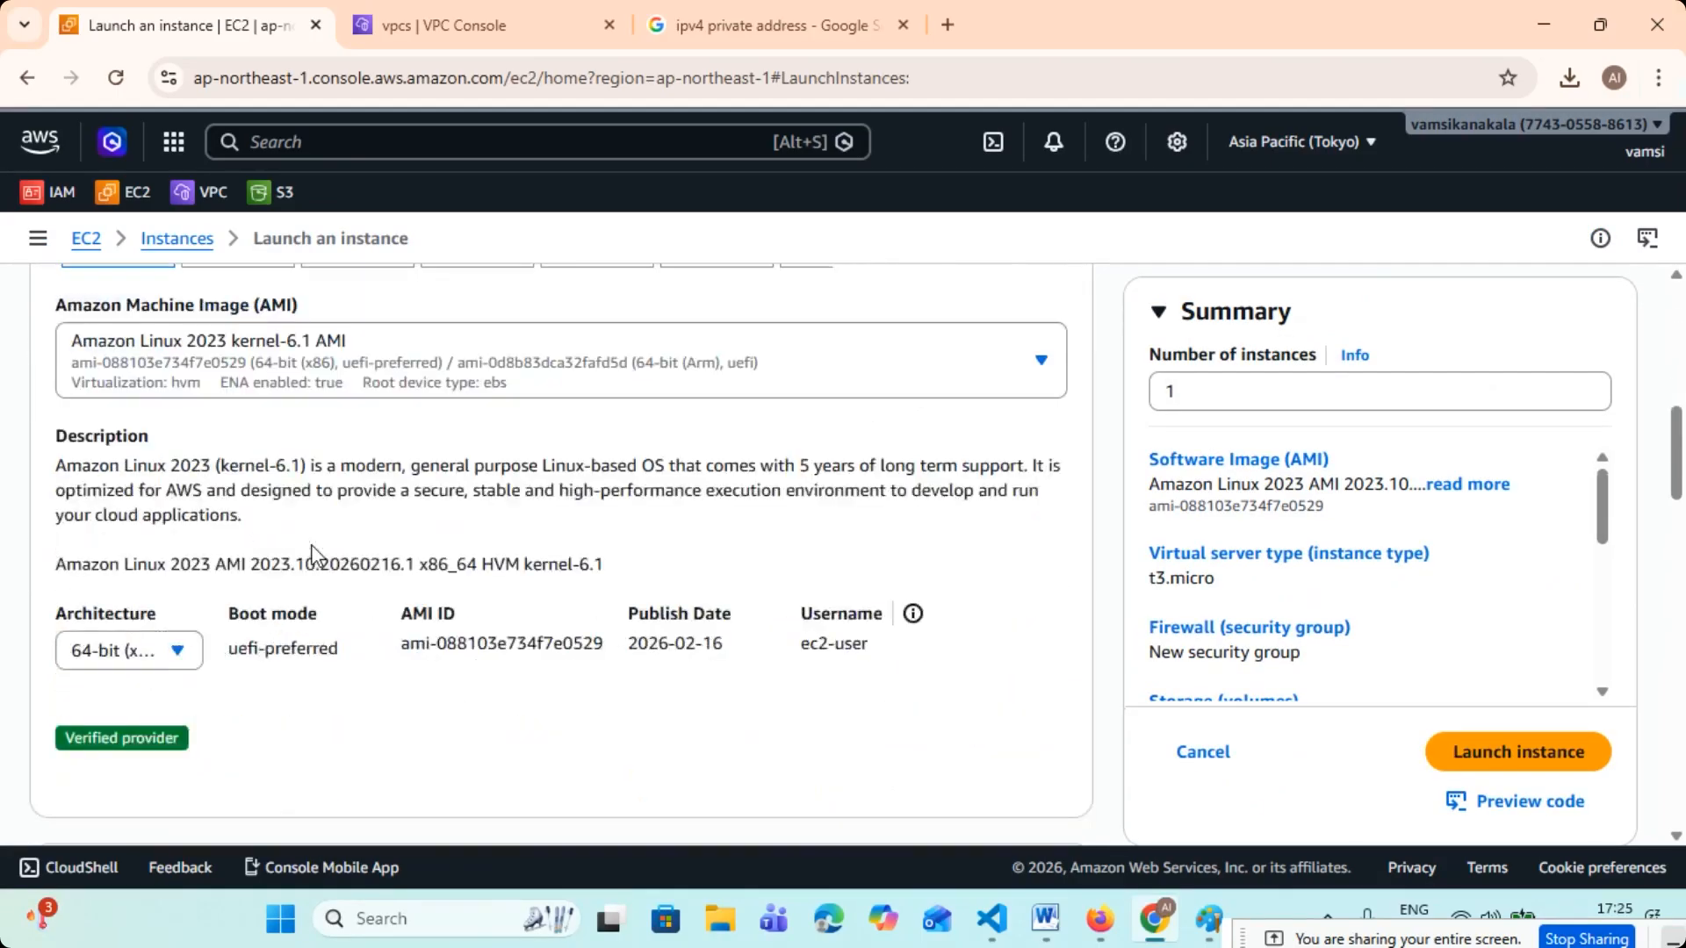
pyautogui.scroll(-7, 317, 555)
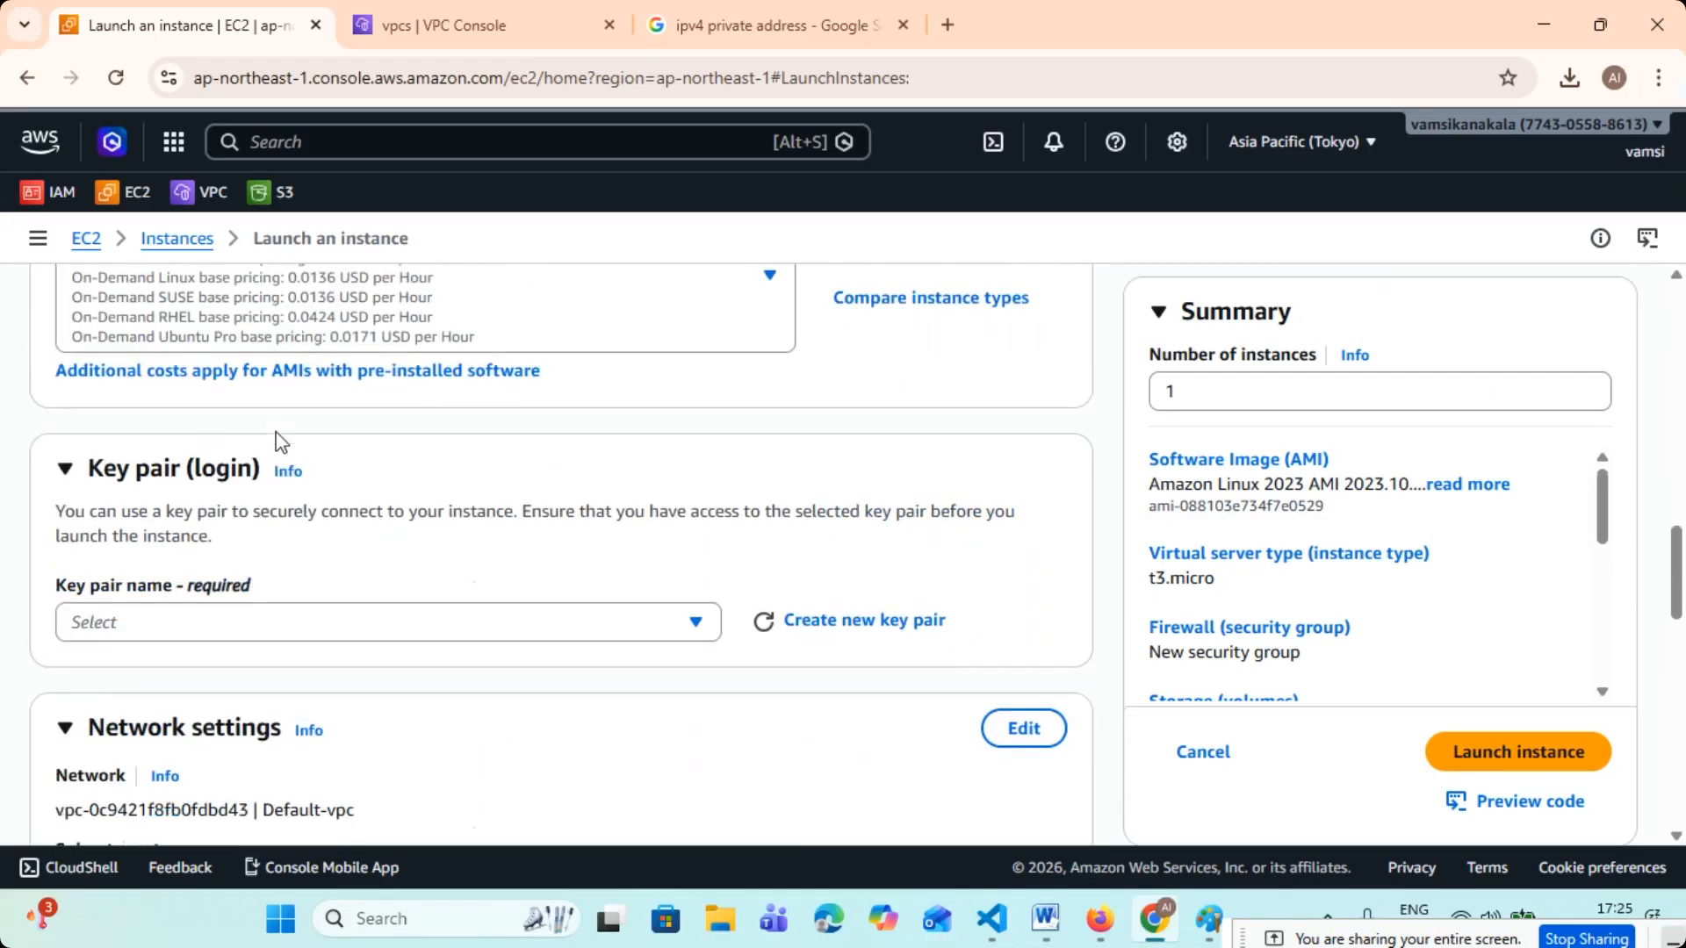
pyautogui.click(291, 498)
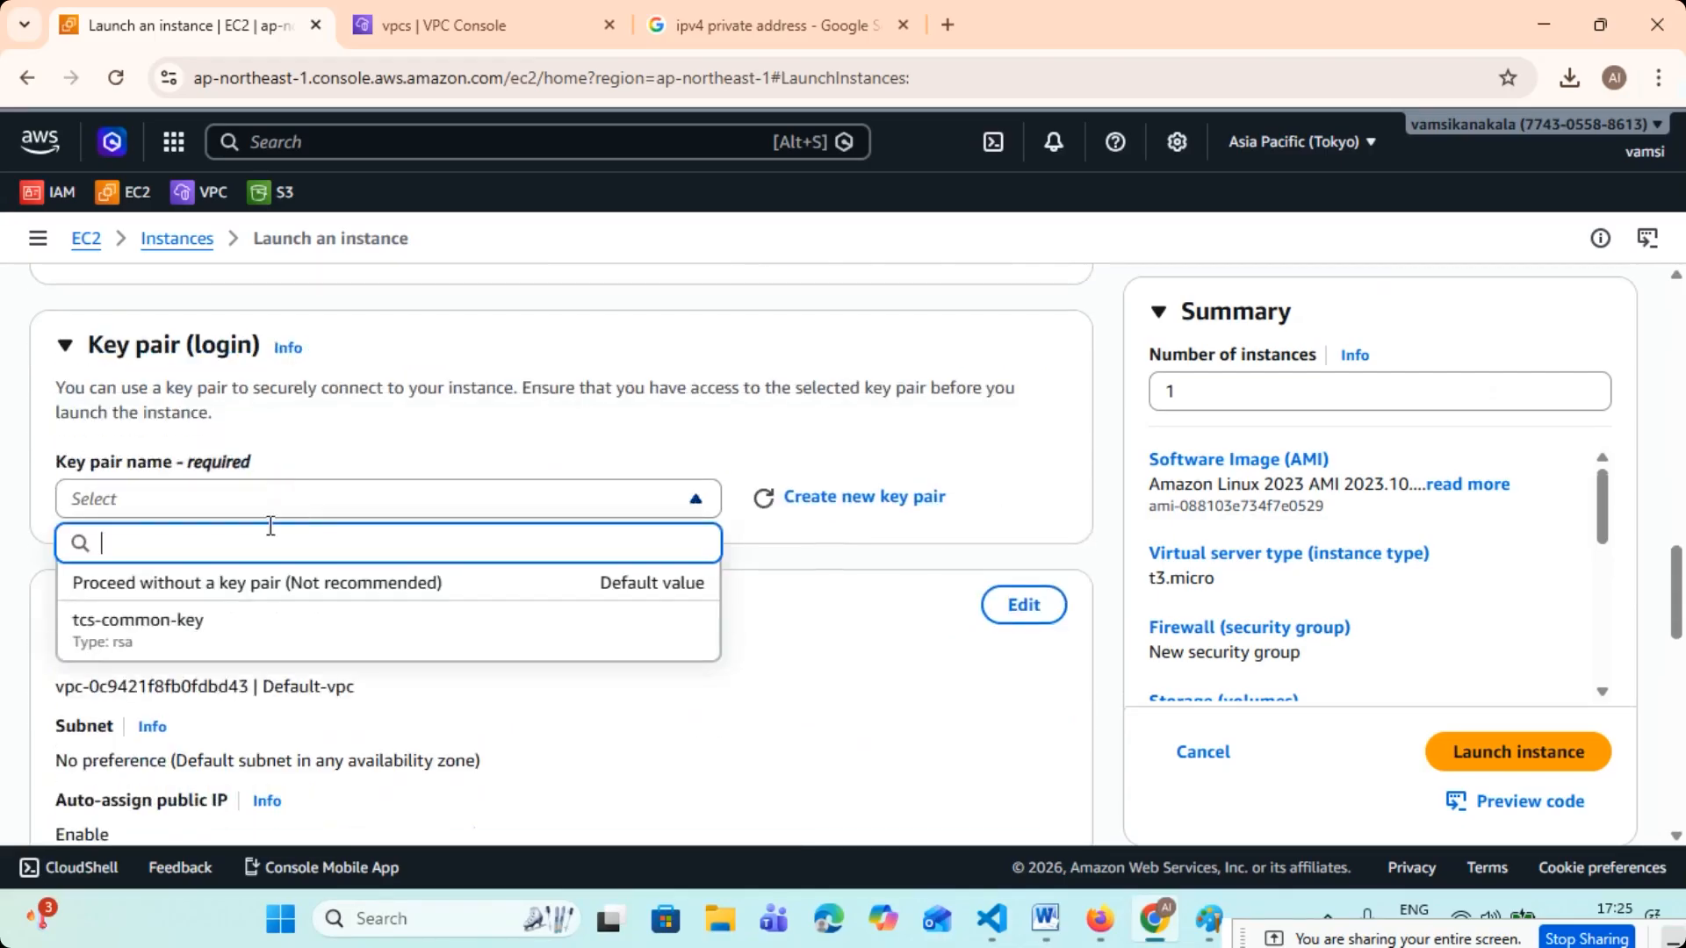
pyautogui.click(156, 628)
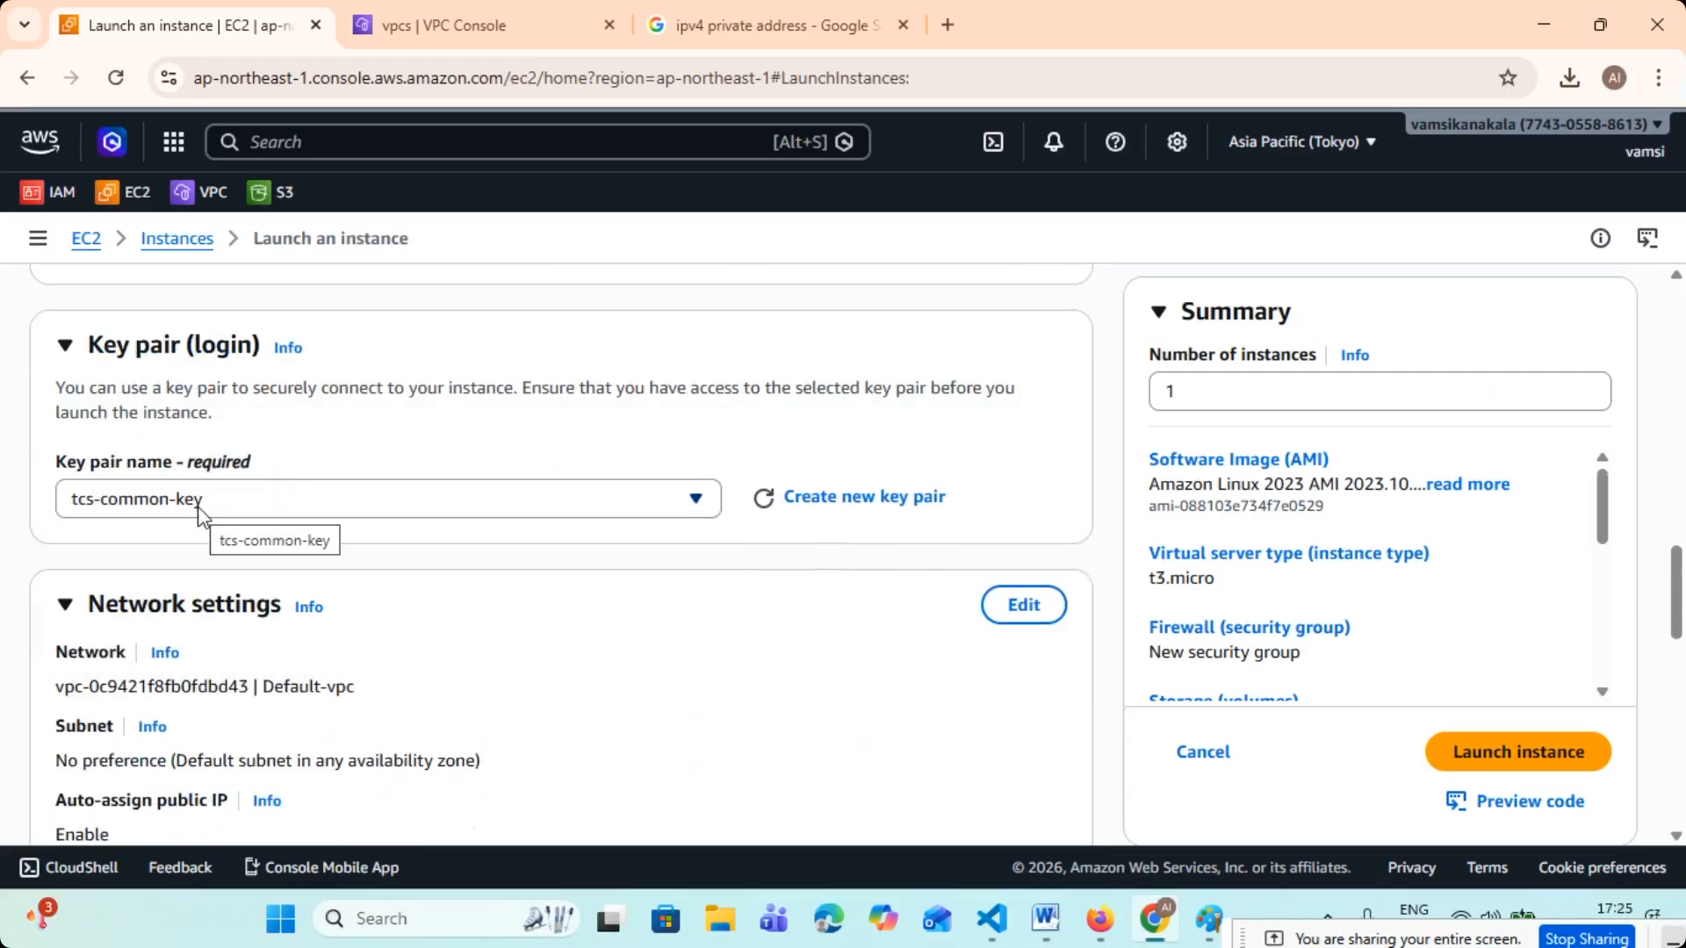
# - Edit VM-2's network settings to use tcs-vpc-1 with tcs-subnet-1 and enable auto-assignment of a public IP
pyautogui.scroll(-3, 140, 502)
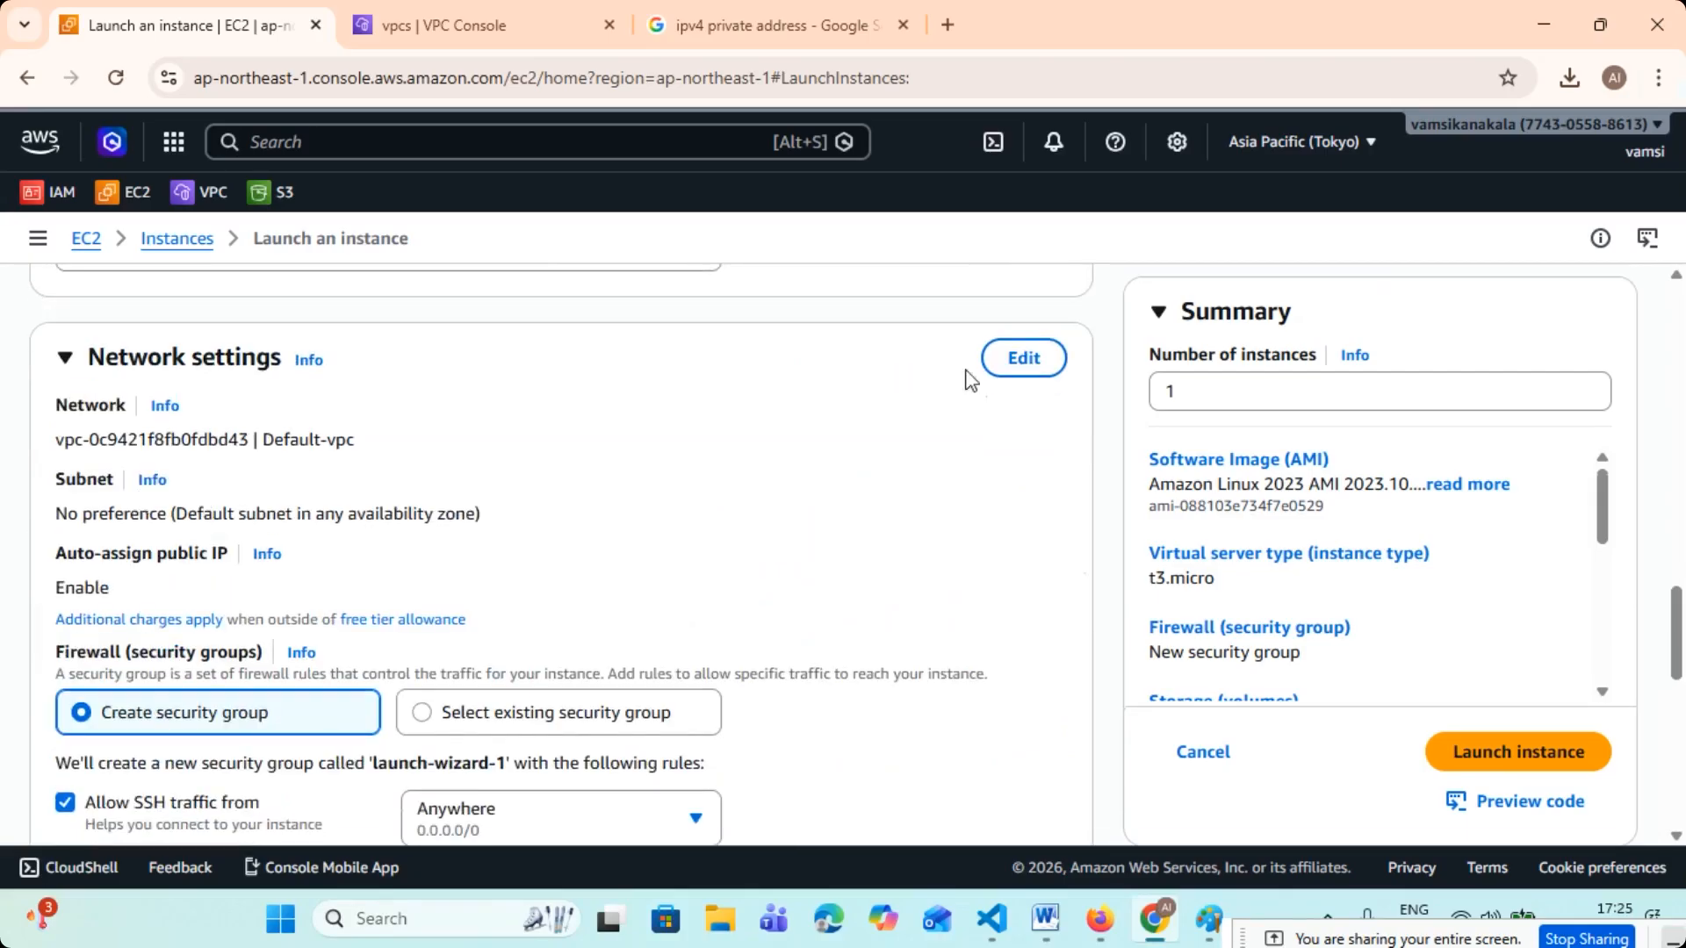
pyautogui.click(1058, 373)
pyautogui.click(337, 455)
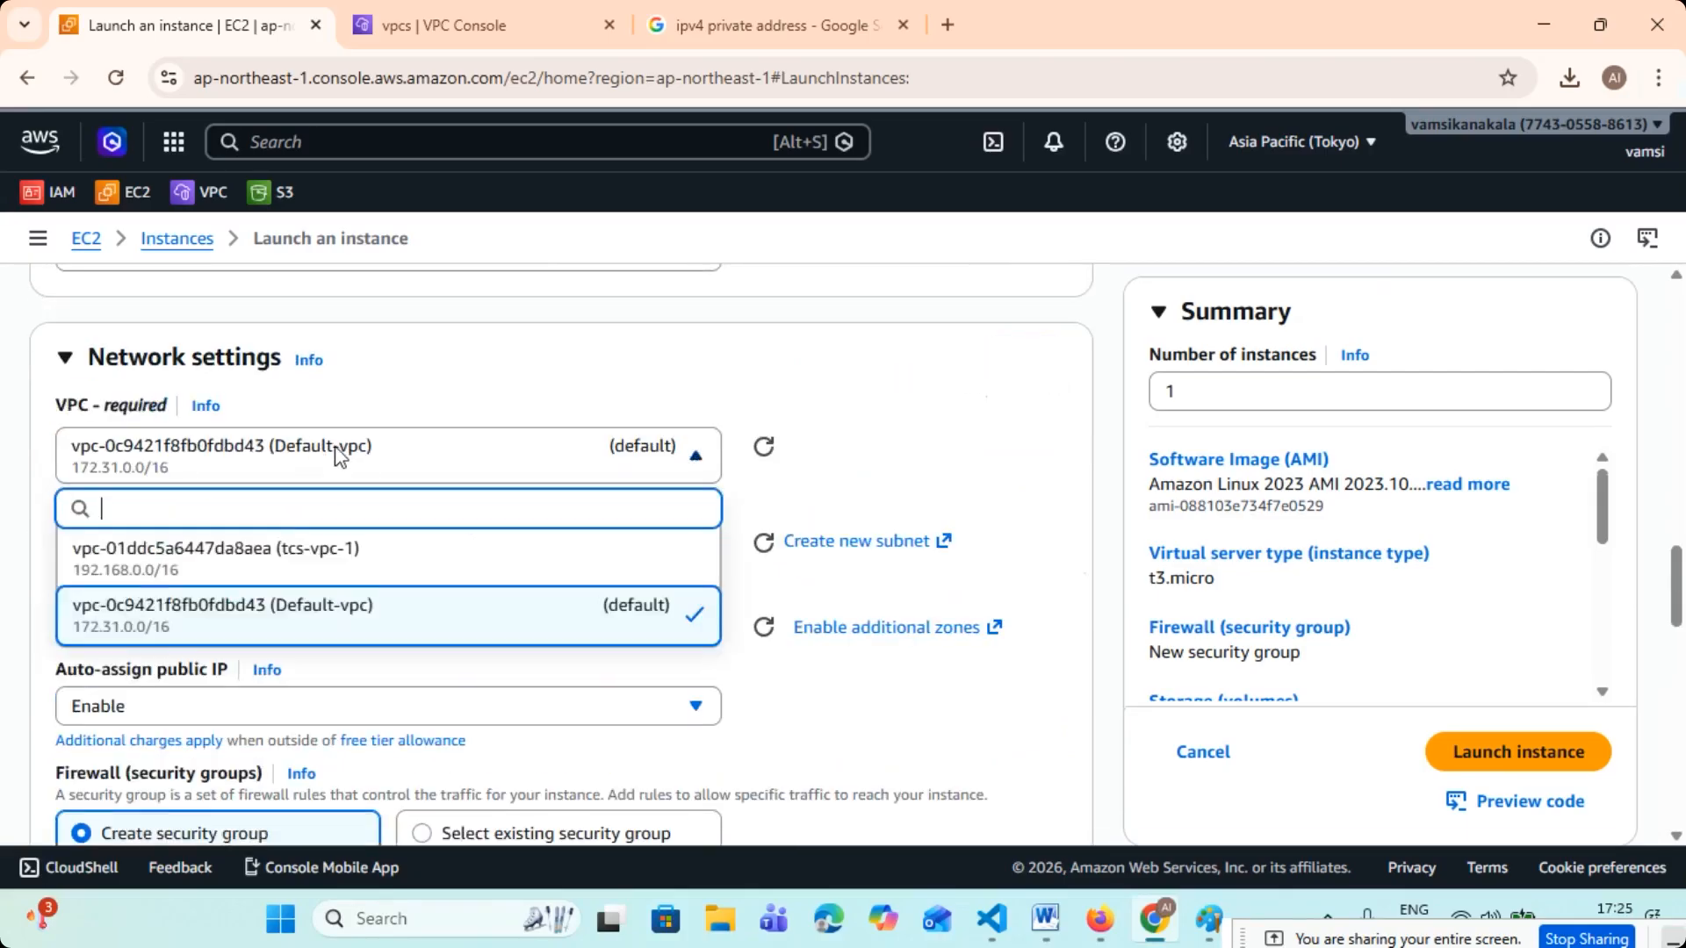
pyautogui.click(310, 553)
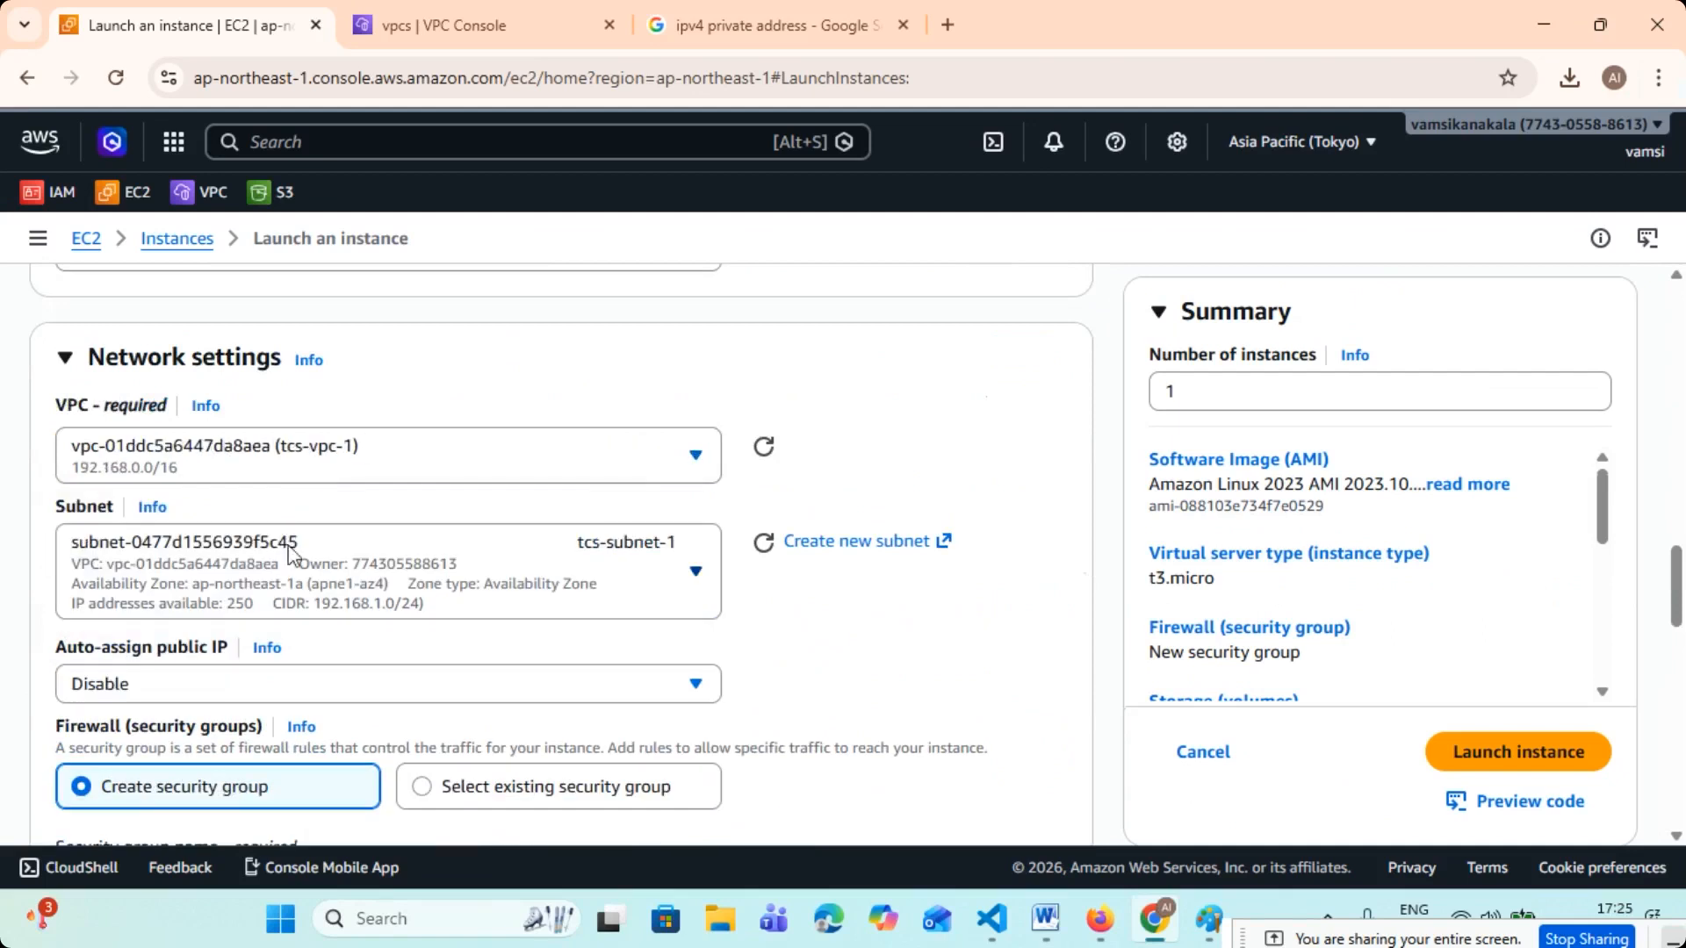
pyautogui.scroll(-3, 439, 550)
pyautogui.click(287, 438)
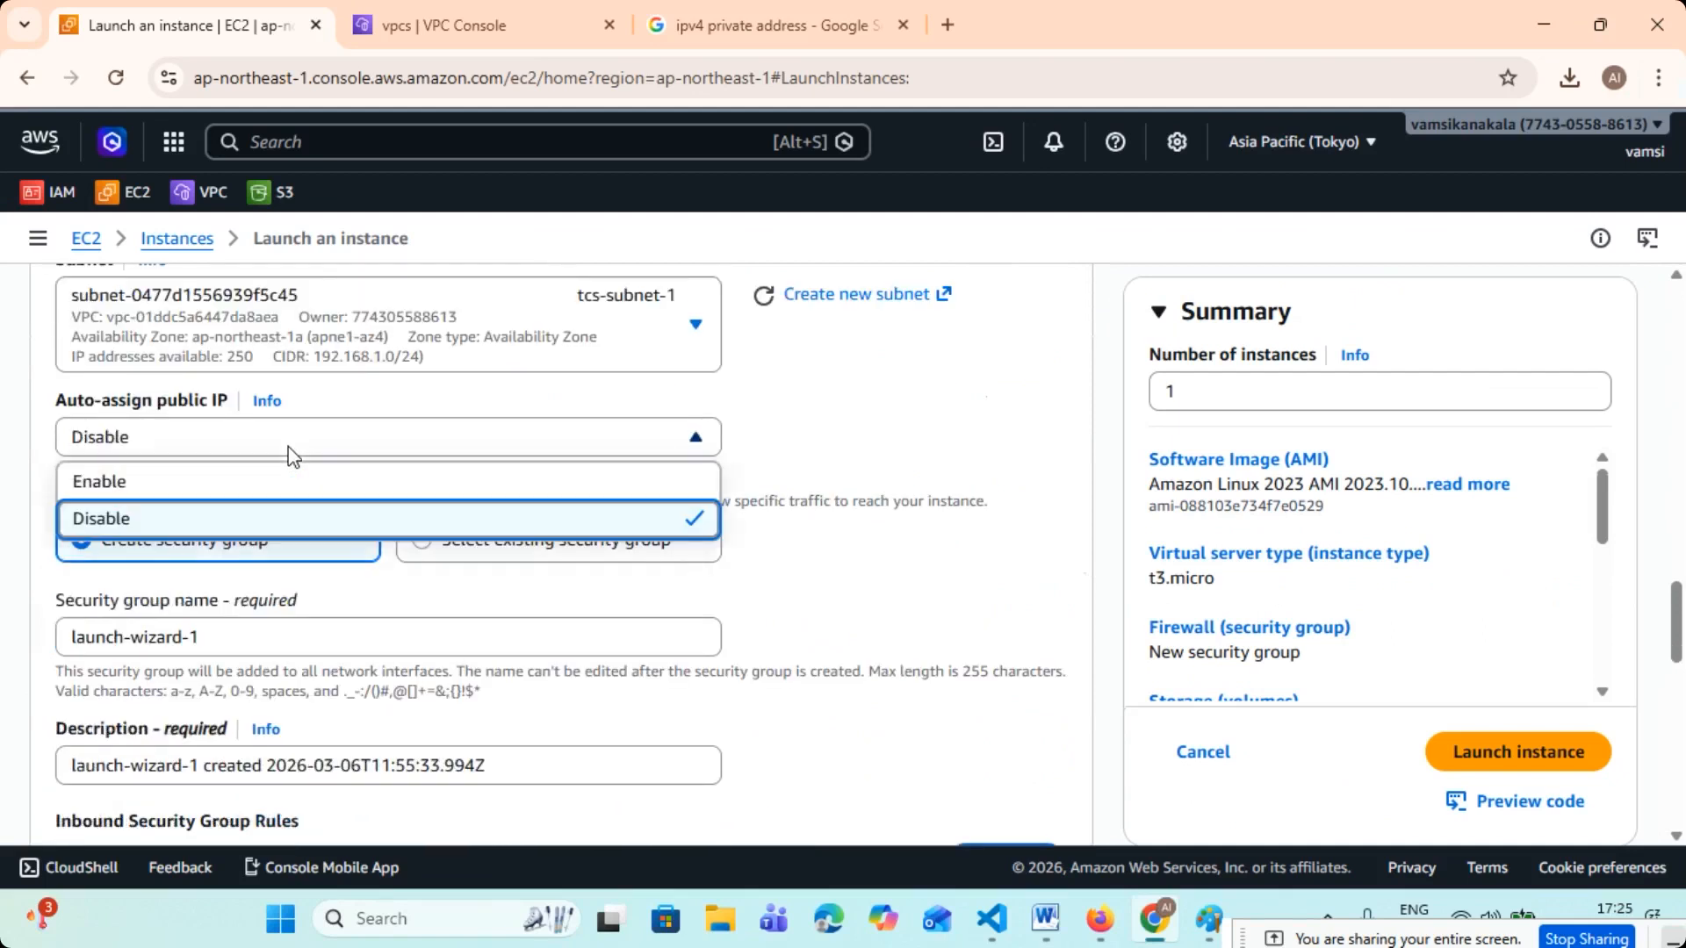
pyautogui.click(227, 491)
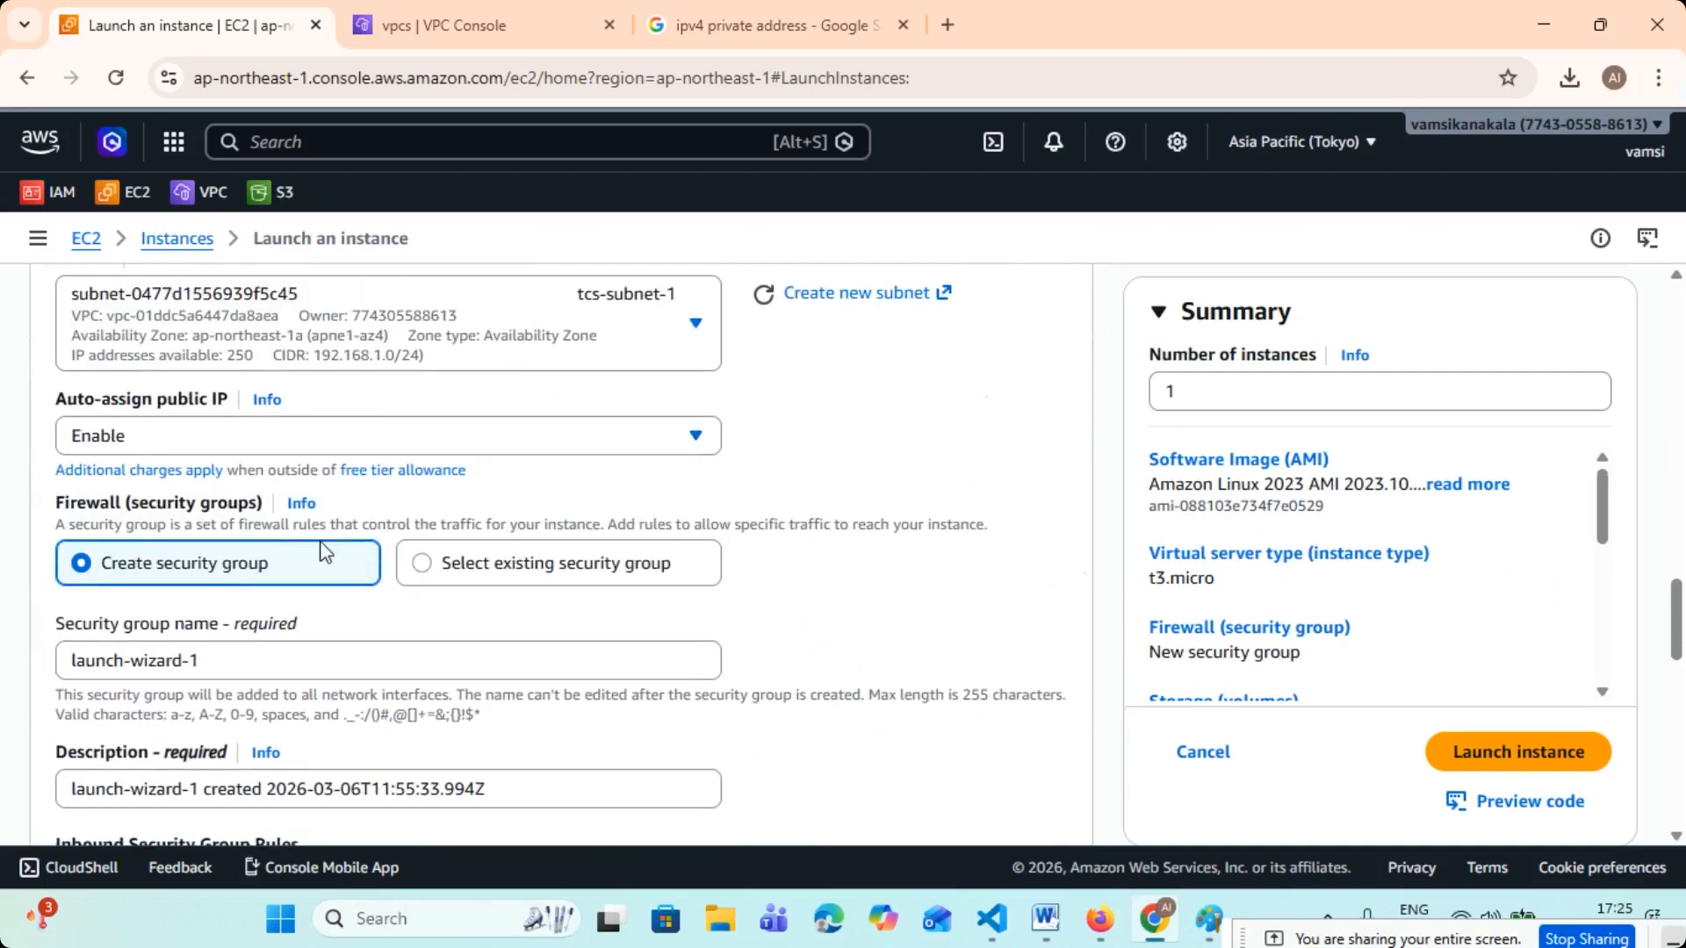
# - Assign the existing security group TCS-SG to VM-2
pyautogui.scroll(-2, 206, 529)
pyautogui.click(483, 457)
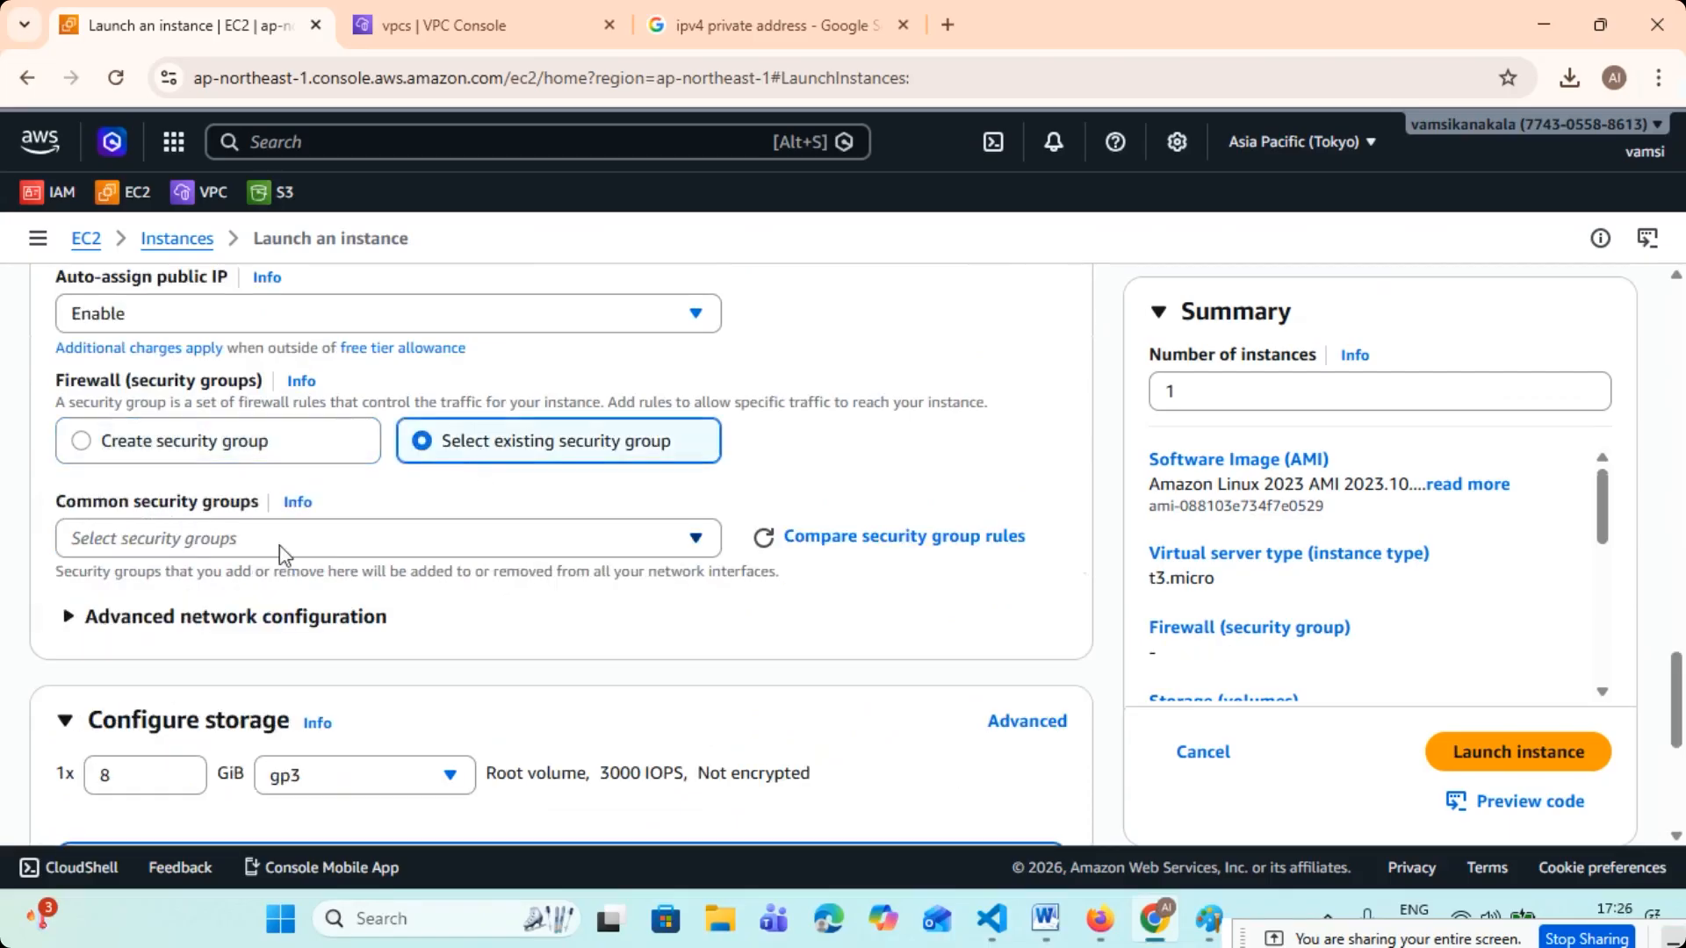
pyautogui.click(279, 545)
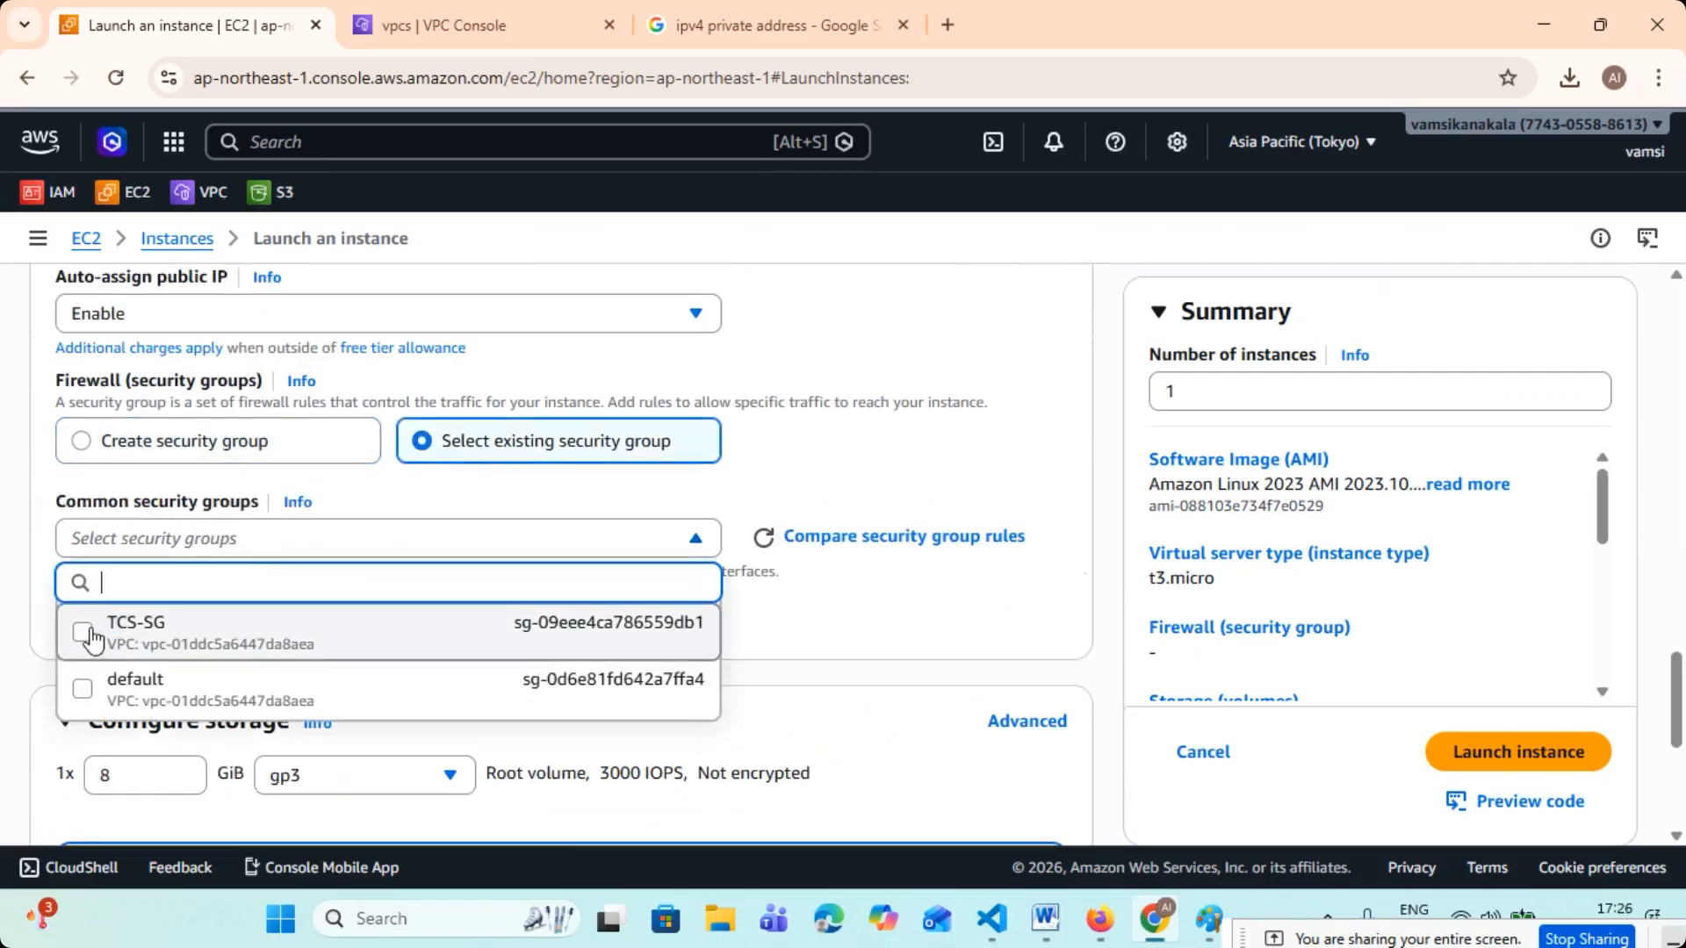
pyautogui.click(99, 641)
# - Launch one VM-2 instance, keeping the 8 GiB gp3 root volume
pyautogui.scroll(-3, 470, 593)
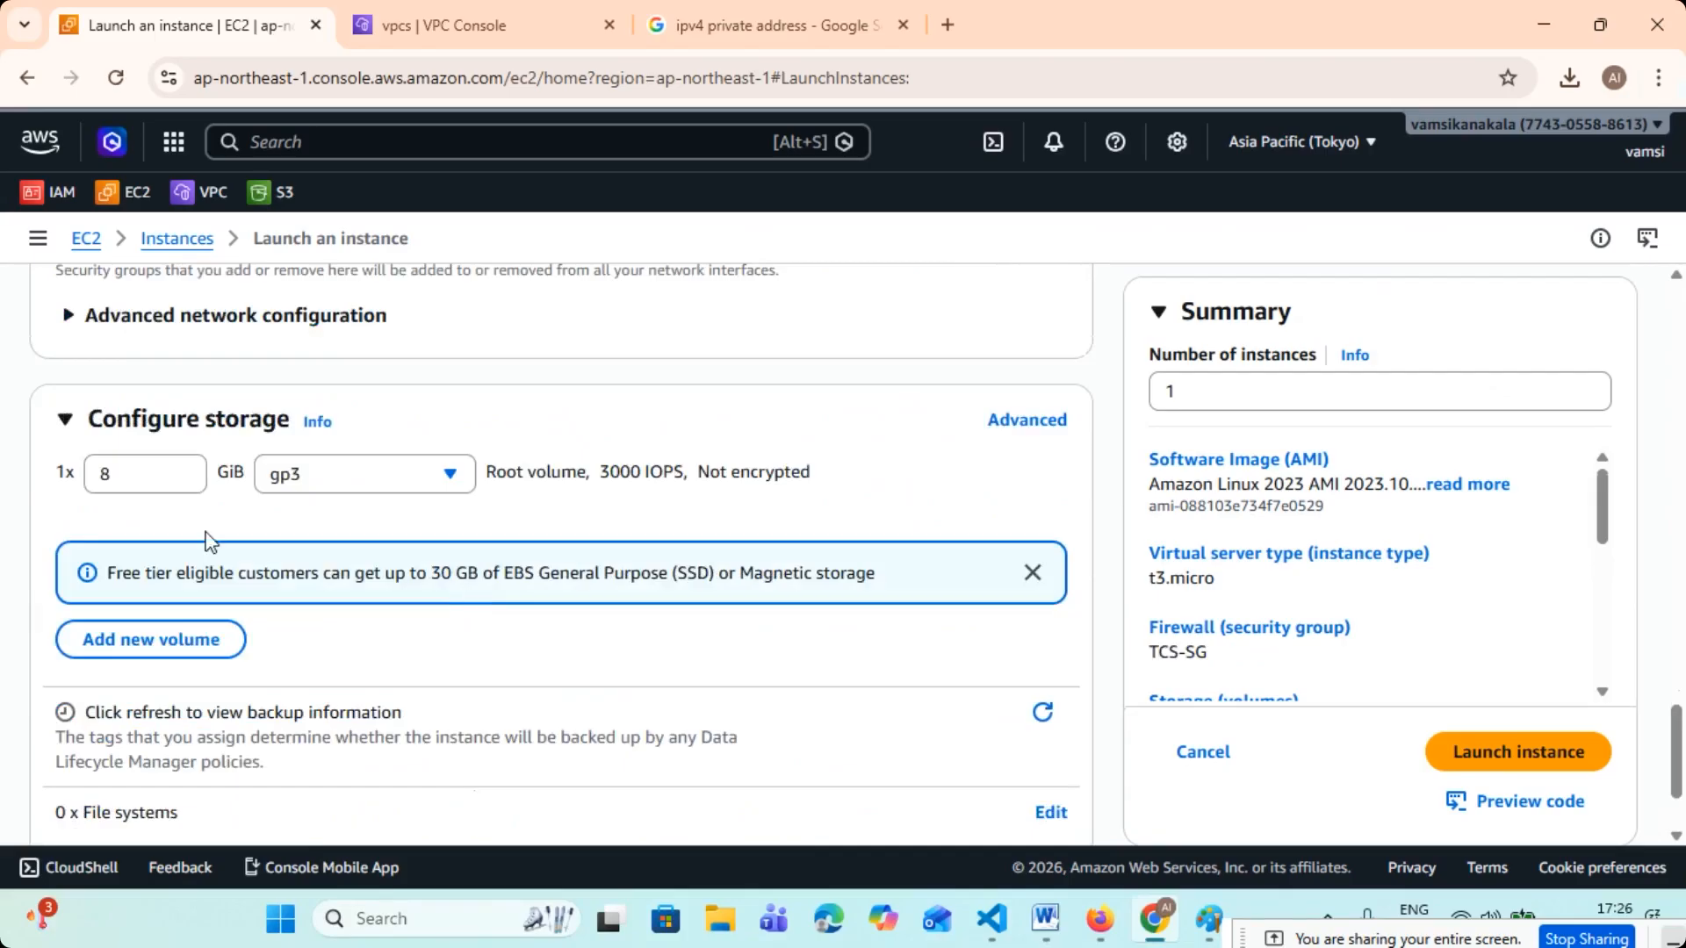
pyautogui.click(161, 474)
pyautogui.click(1167, 387)
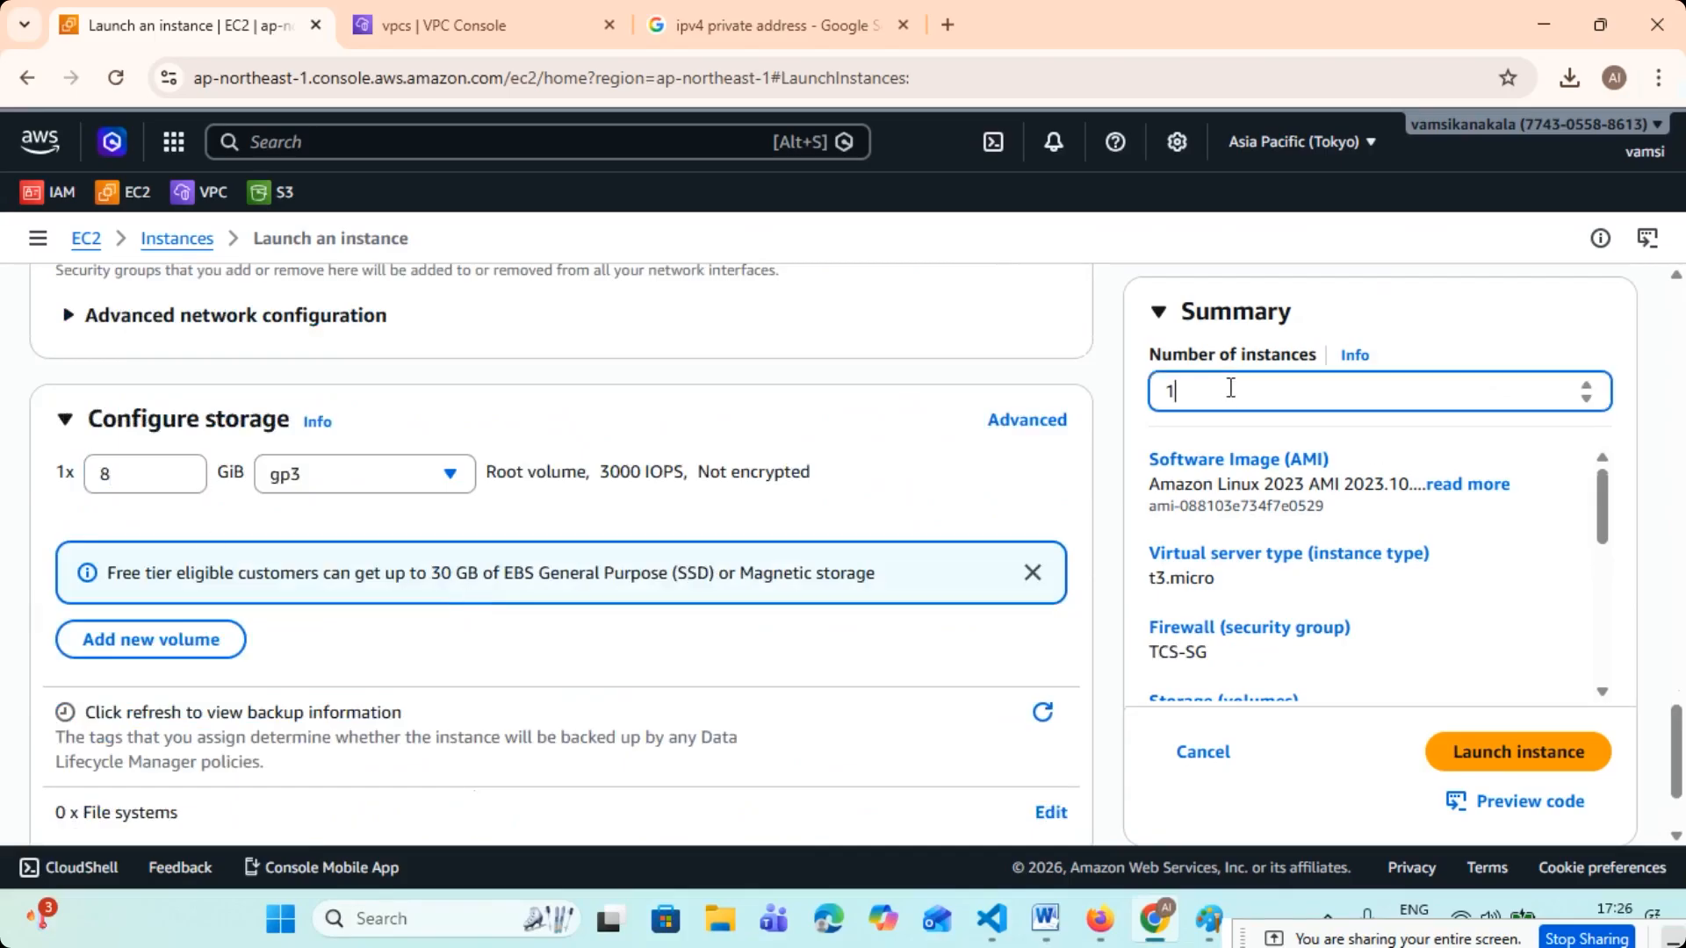
pyautogui.scroll(-2, 1247, 437)
pyautogui.click(1458, 707)
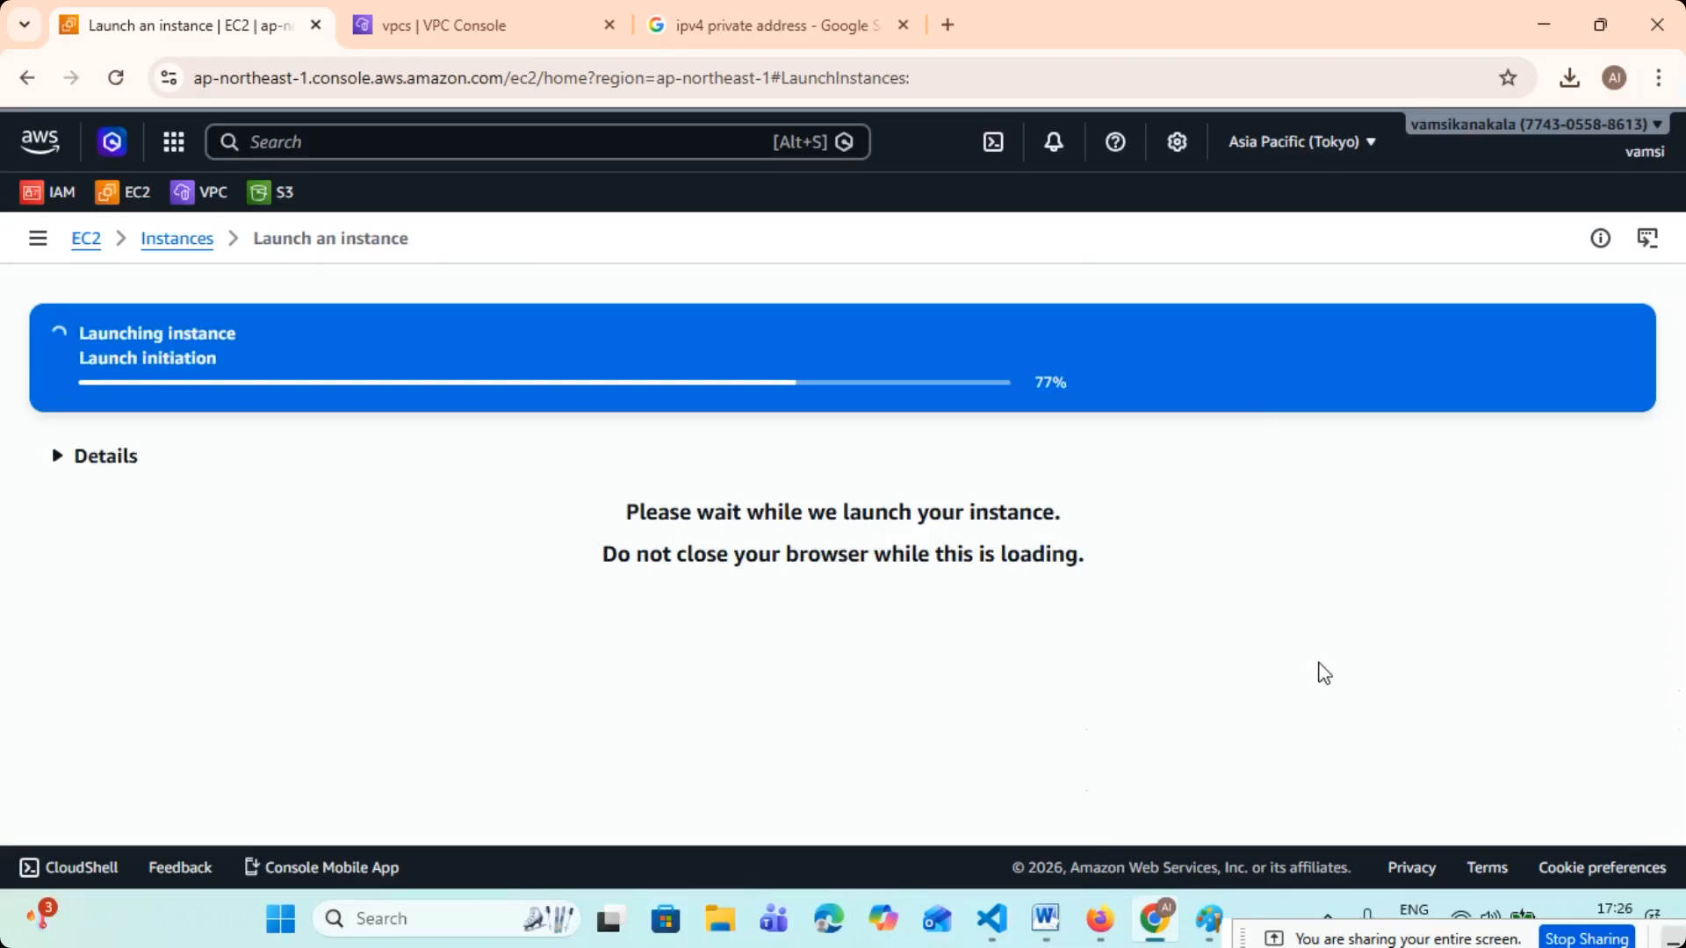
pyautogui.scroll(-6, 1509, 755)
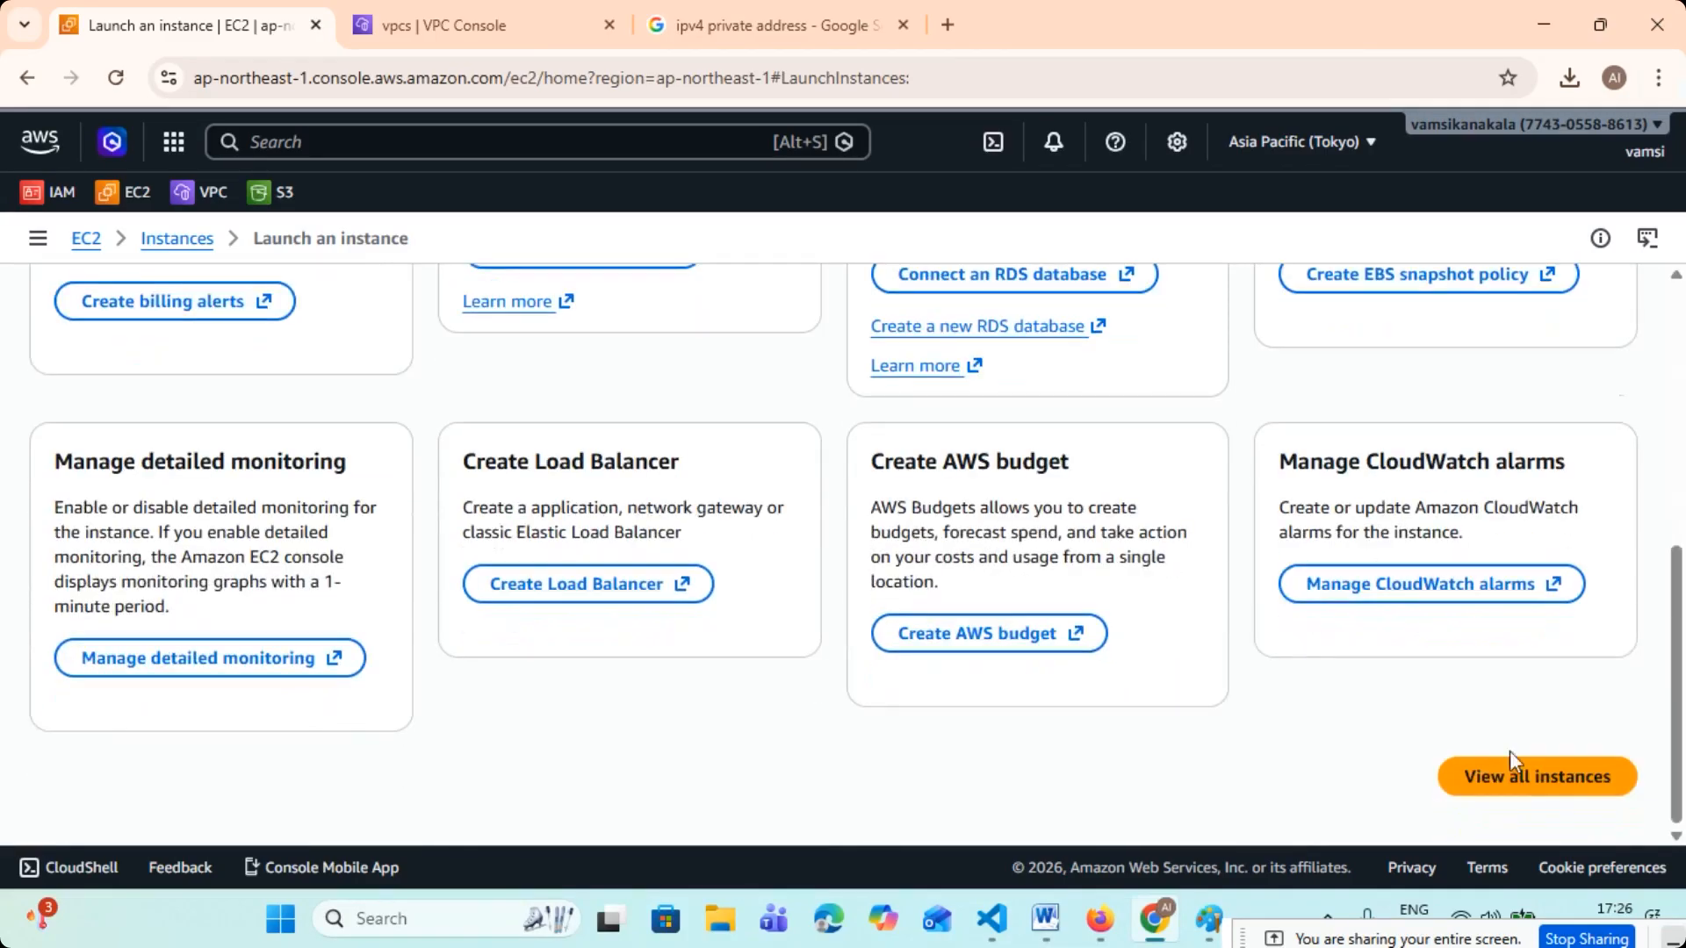
# - Open the refreshed EC2 instances list and check the security group, key pair and platform columns for VM-1 and VM-2
pyautogui.click(1507, 777)
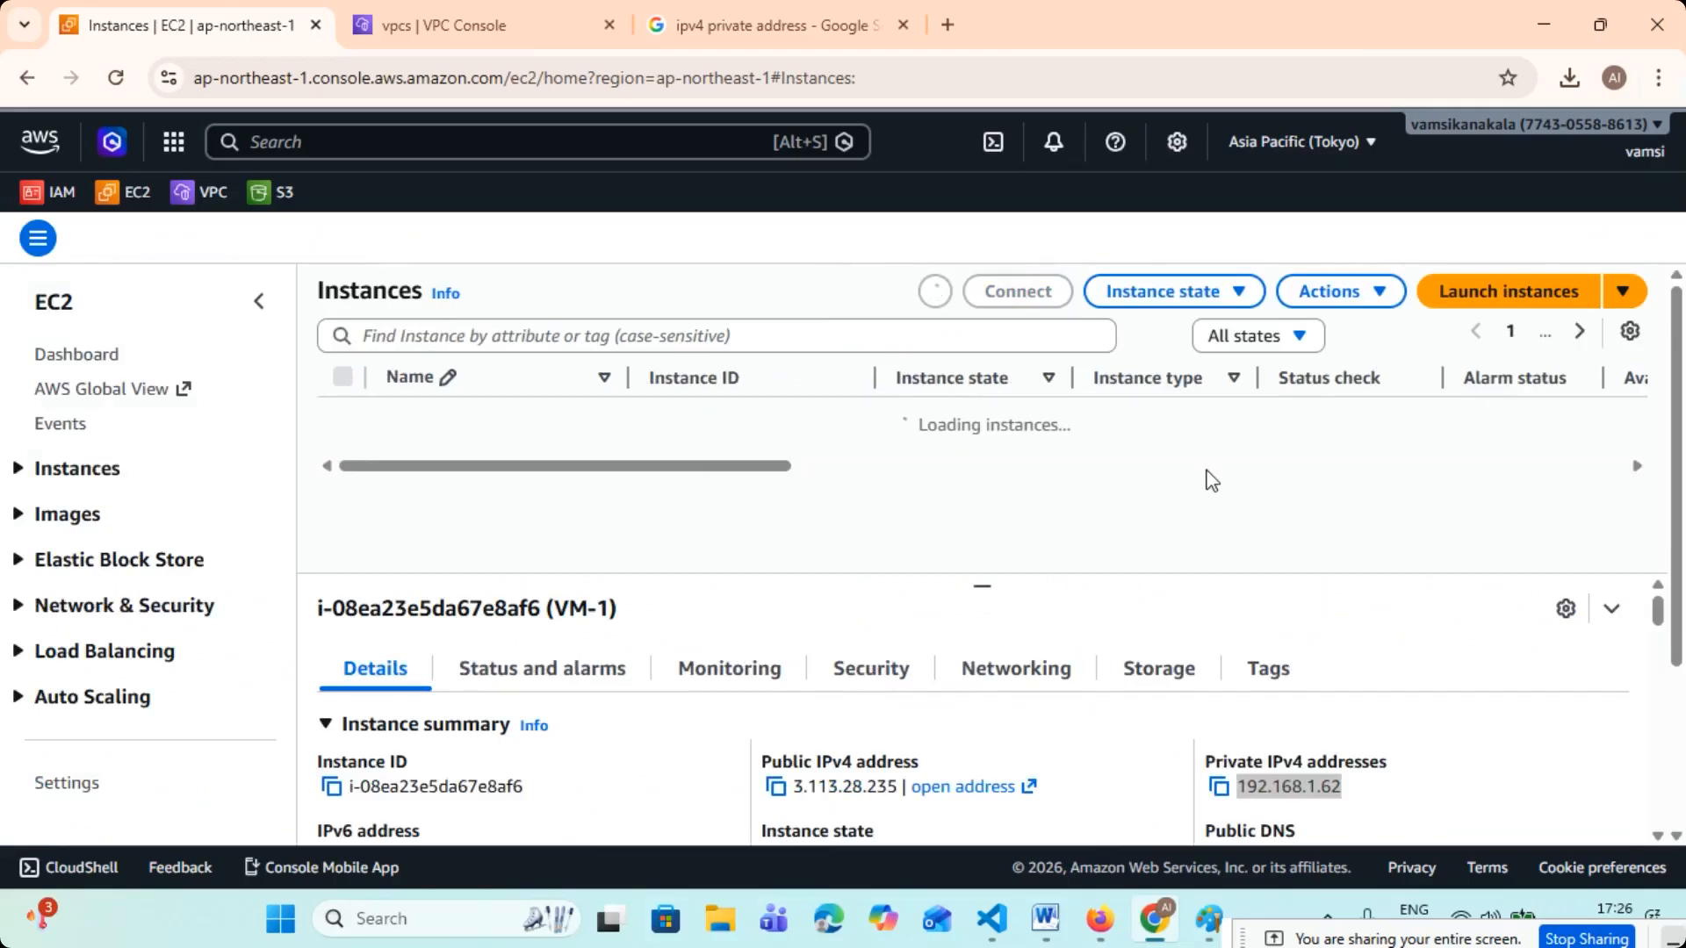
pyautogui.click(934, 293)
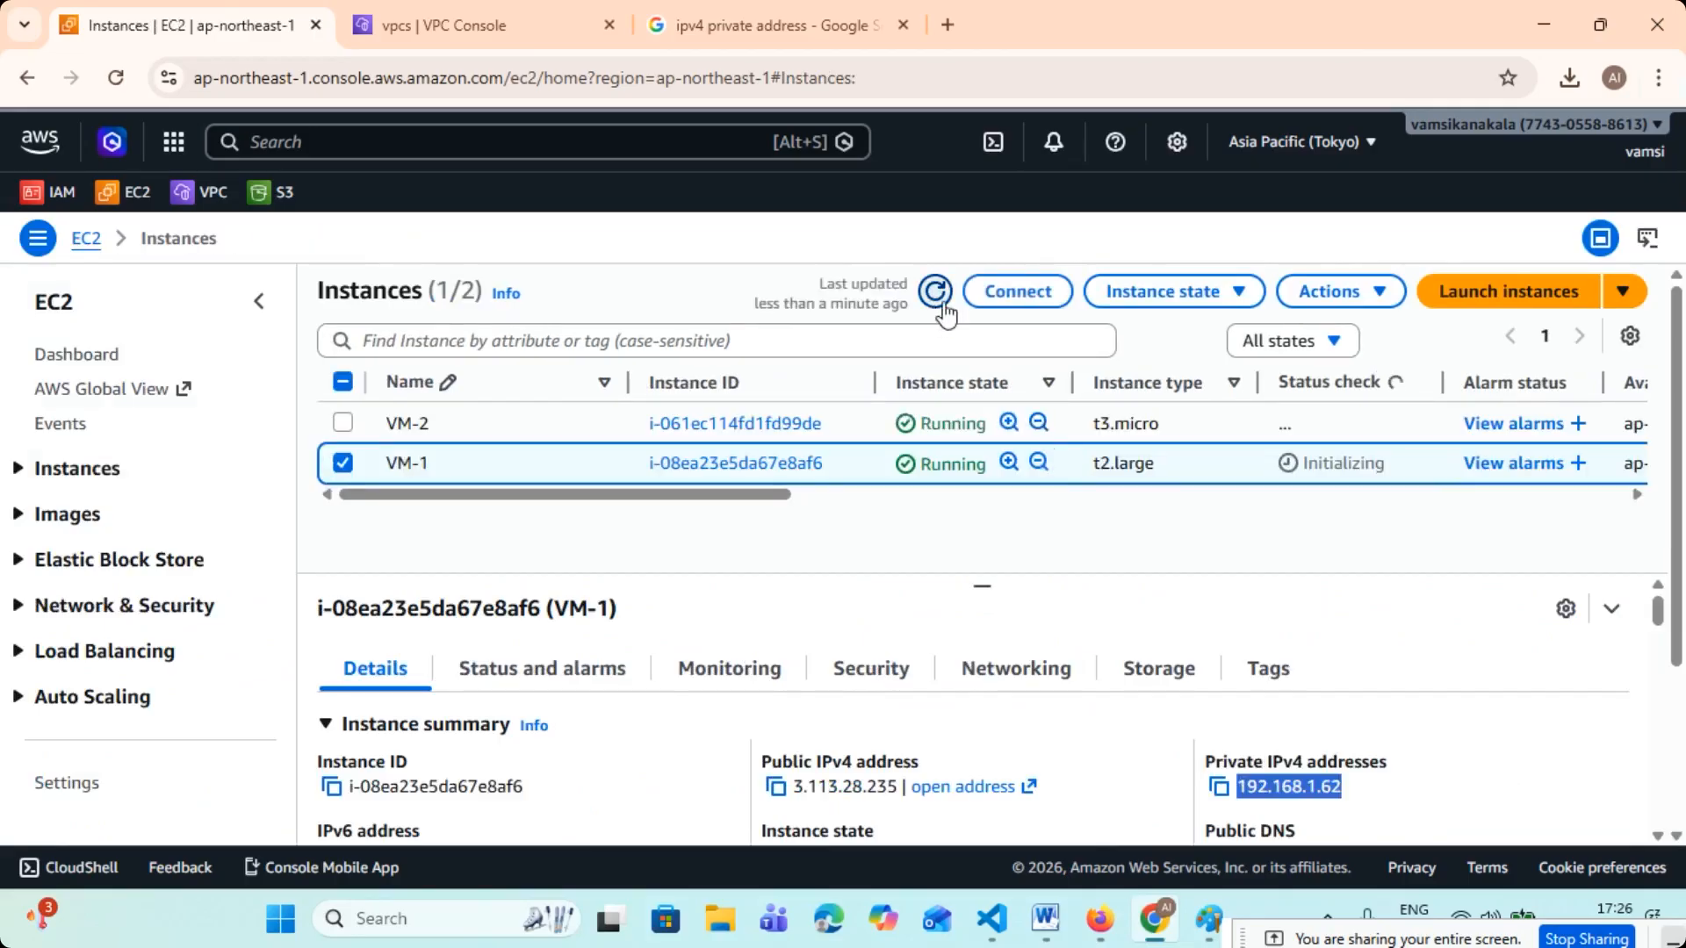
pyautogui.moveTo(659, 493); pyautogui.dragTo(1352, 542)
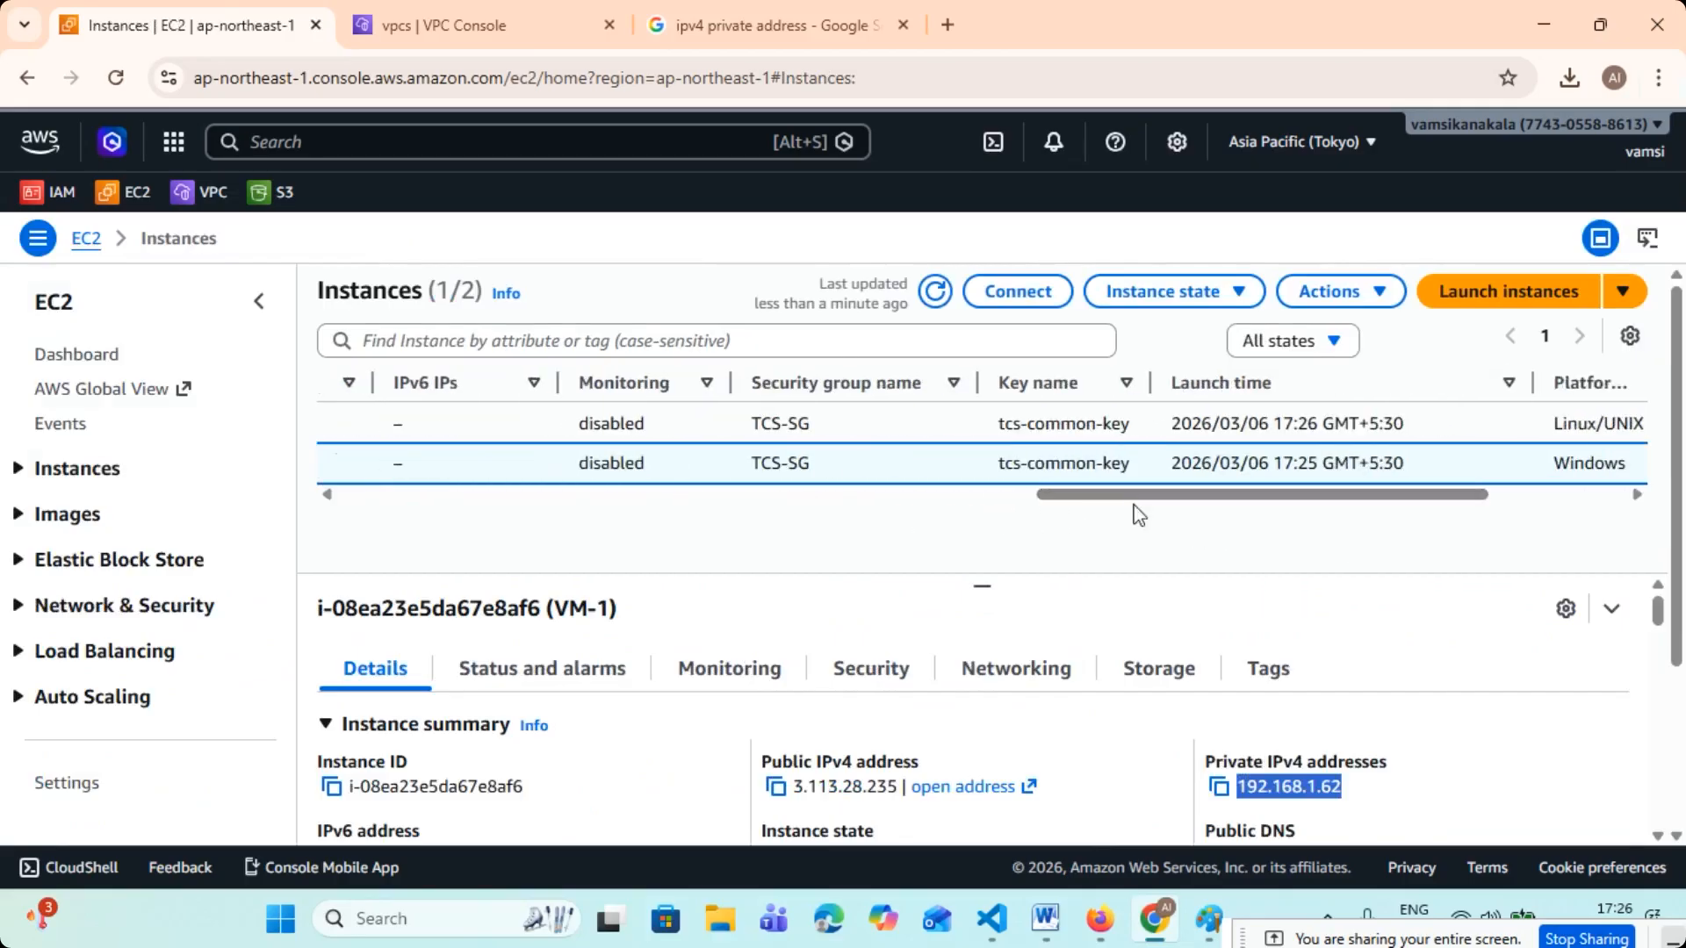
pyautogui.moveTo(751, 424); pyautogui.dragTo(817, 425)
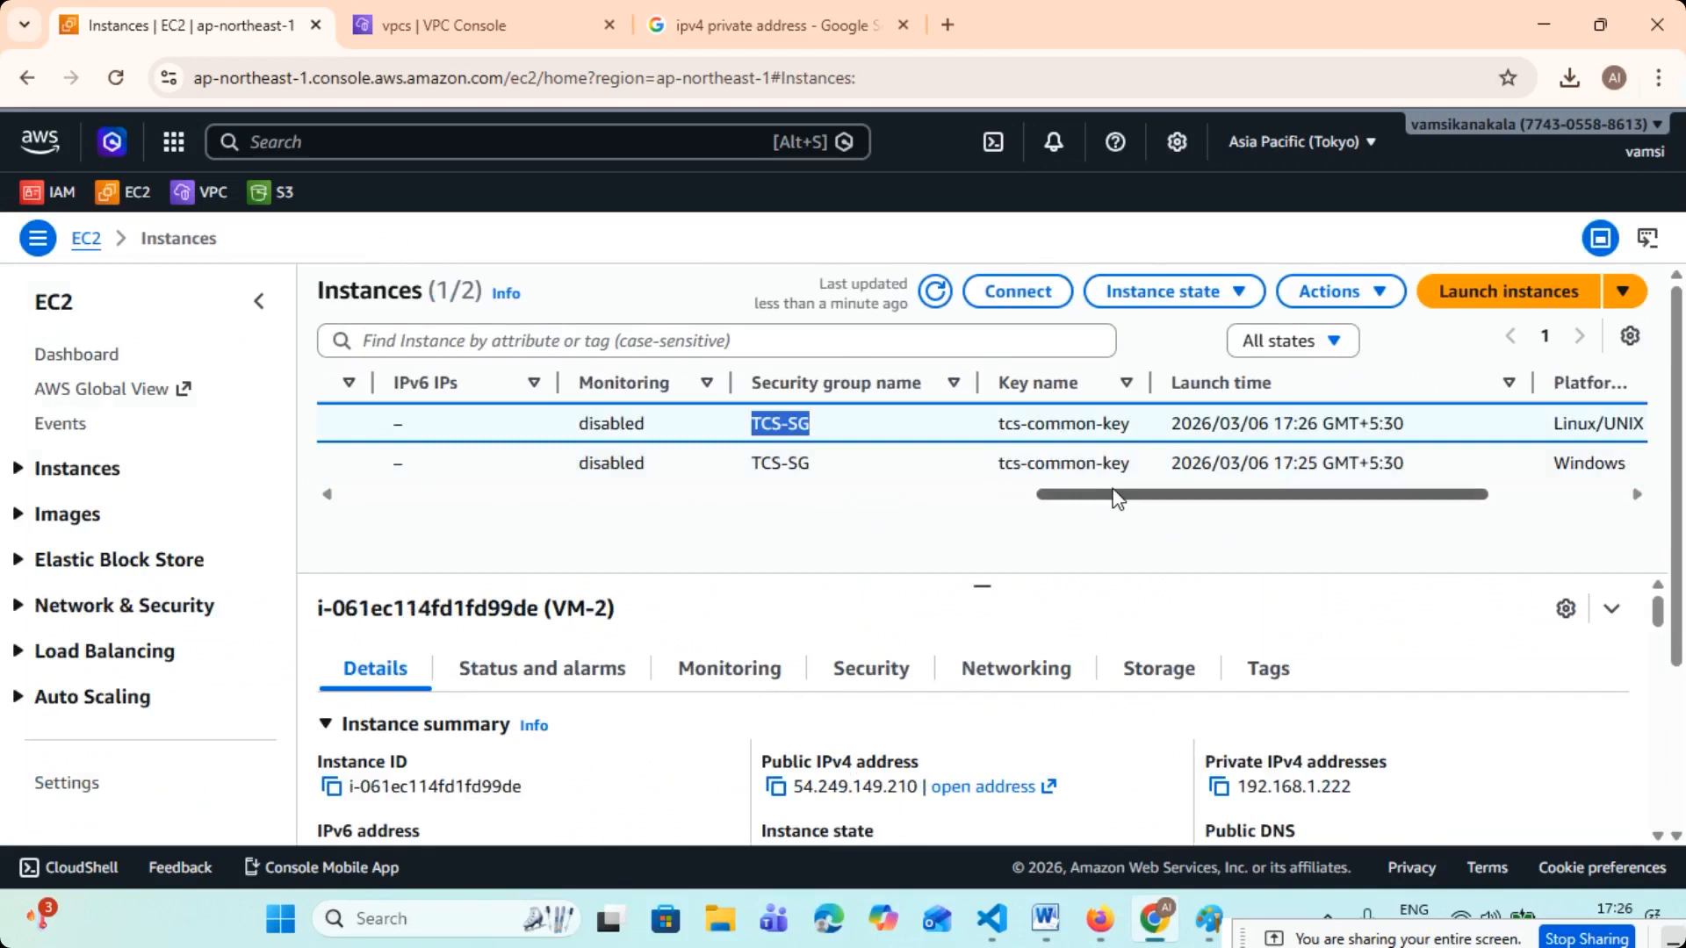
pyautogui.moveTo(1114, 493); pyautogui.dragTo(1352, 516)
pyautogui.moveTo(1453, 502); pyautogui.dragTo(334, 497)
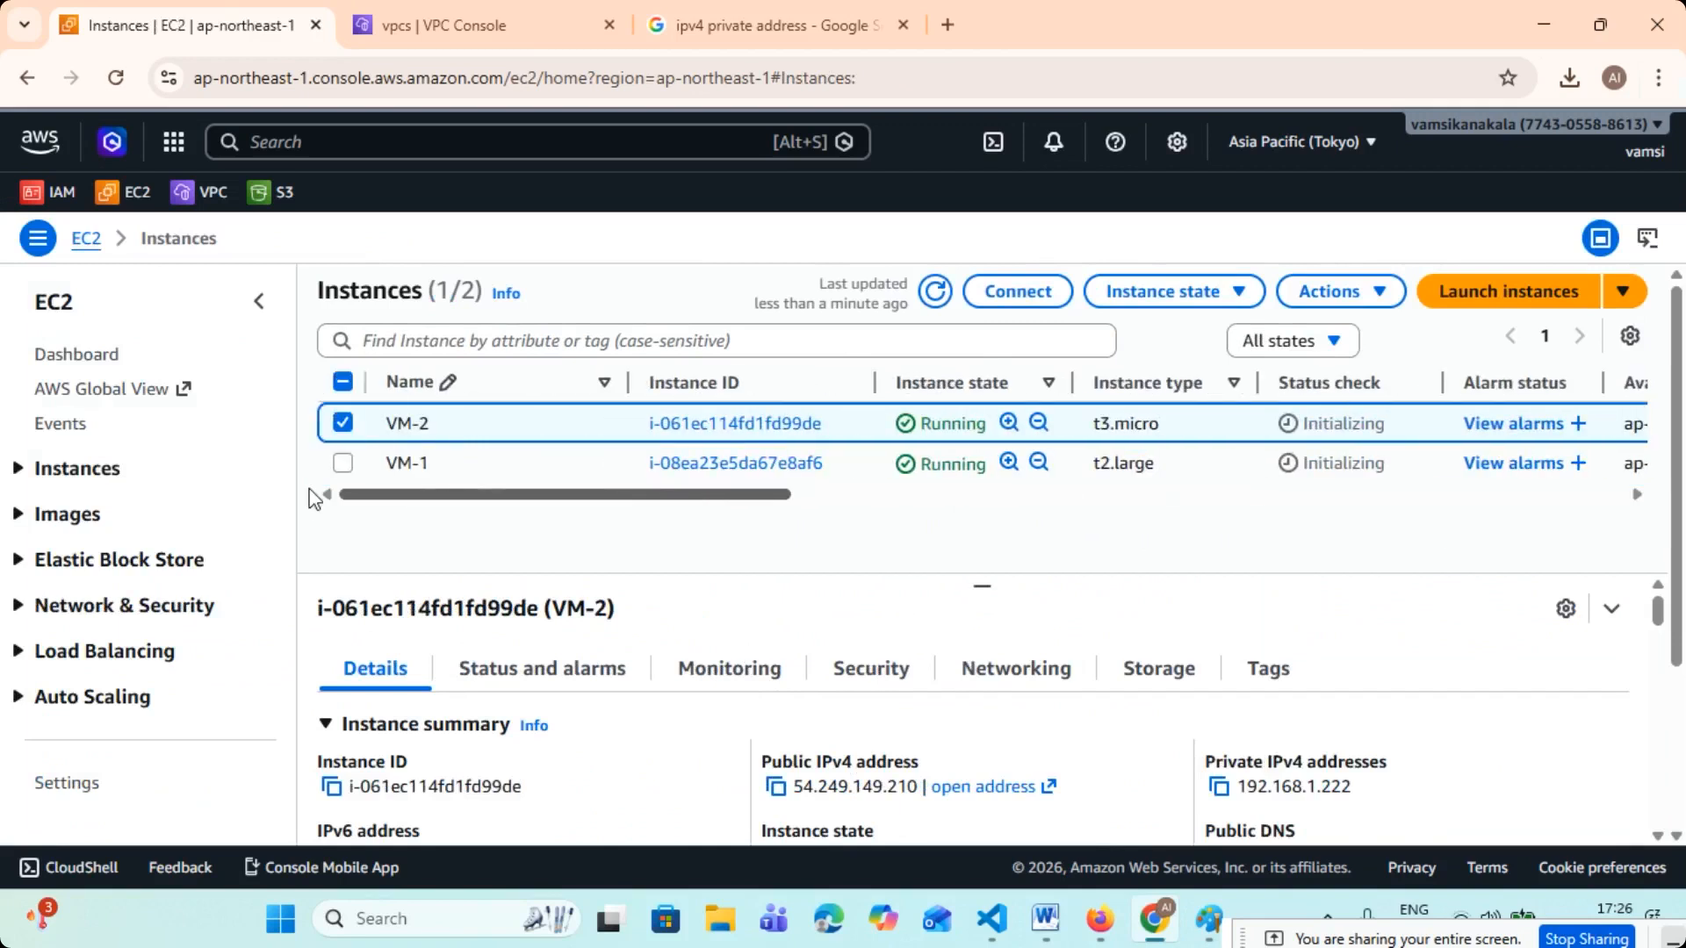
# - Review VM-2's networking details, including its VPC and subnet, and clear the instance selection
pyautogui.scroll(-2, 1177, 661)
pyautogui.scroll(2, 1054, 663)
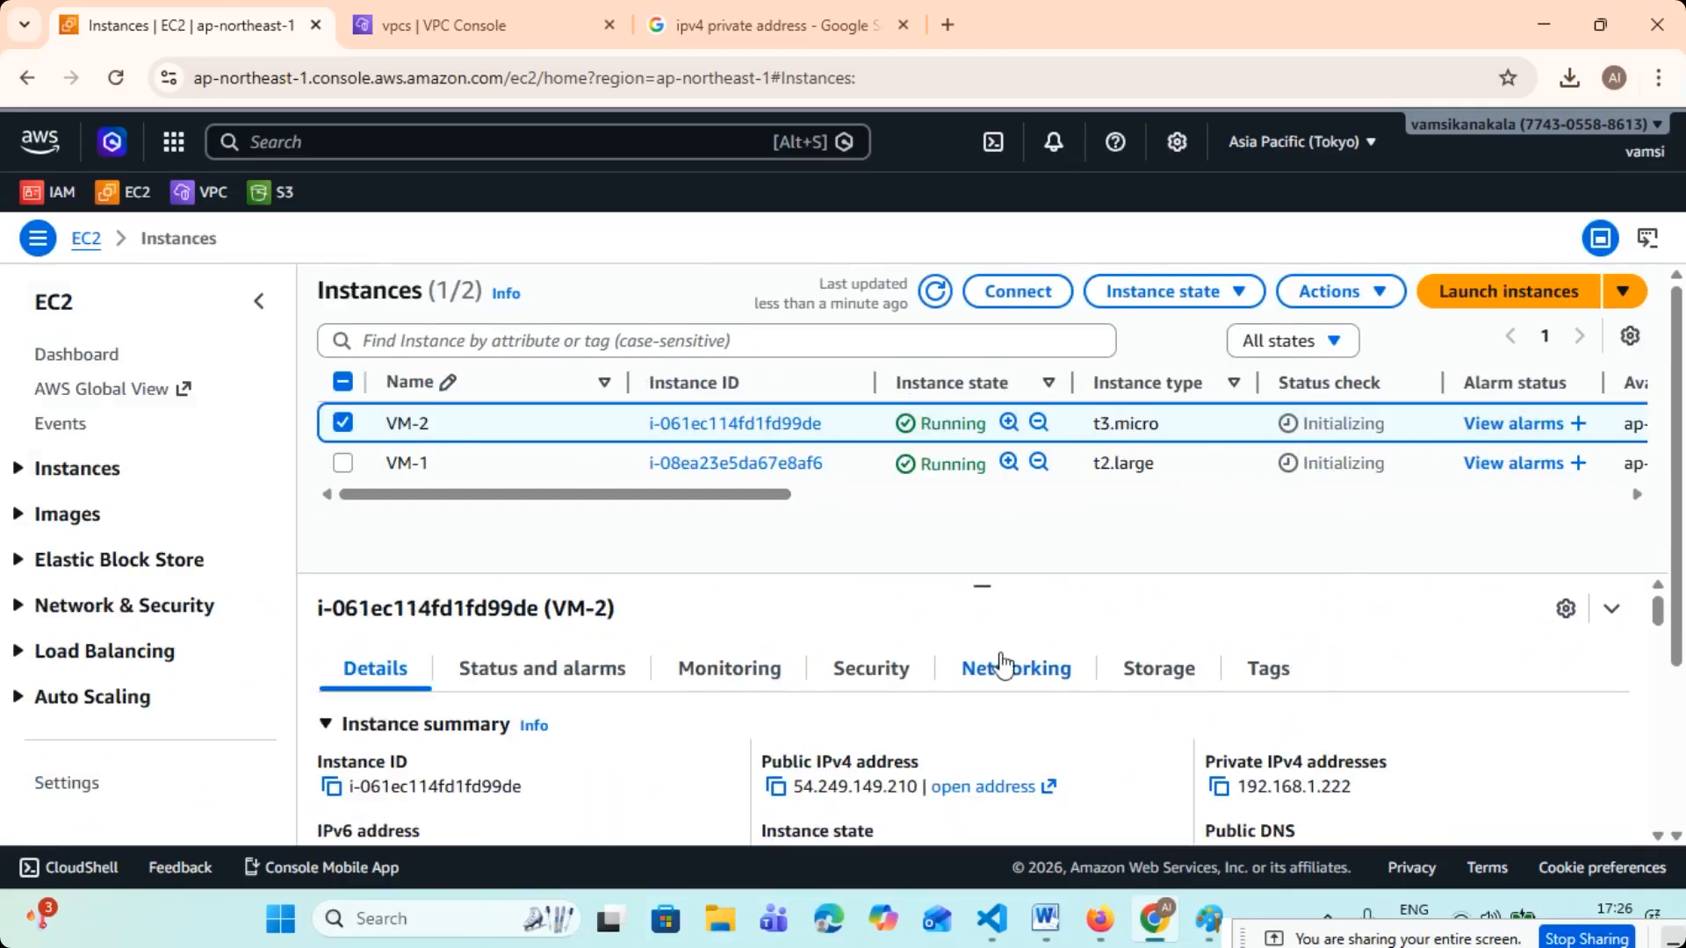
pyautogui.click(1008, 667)
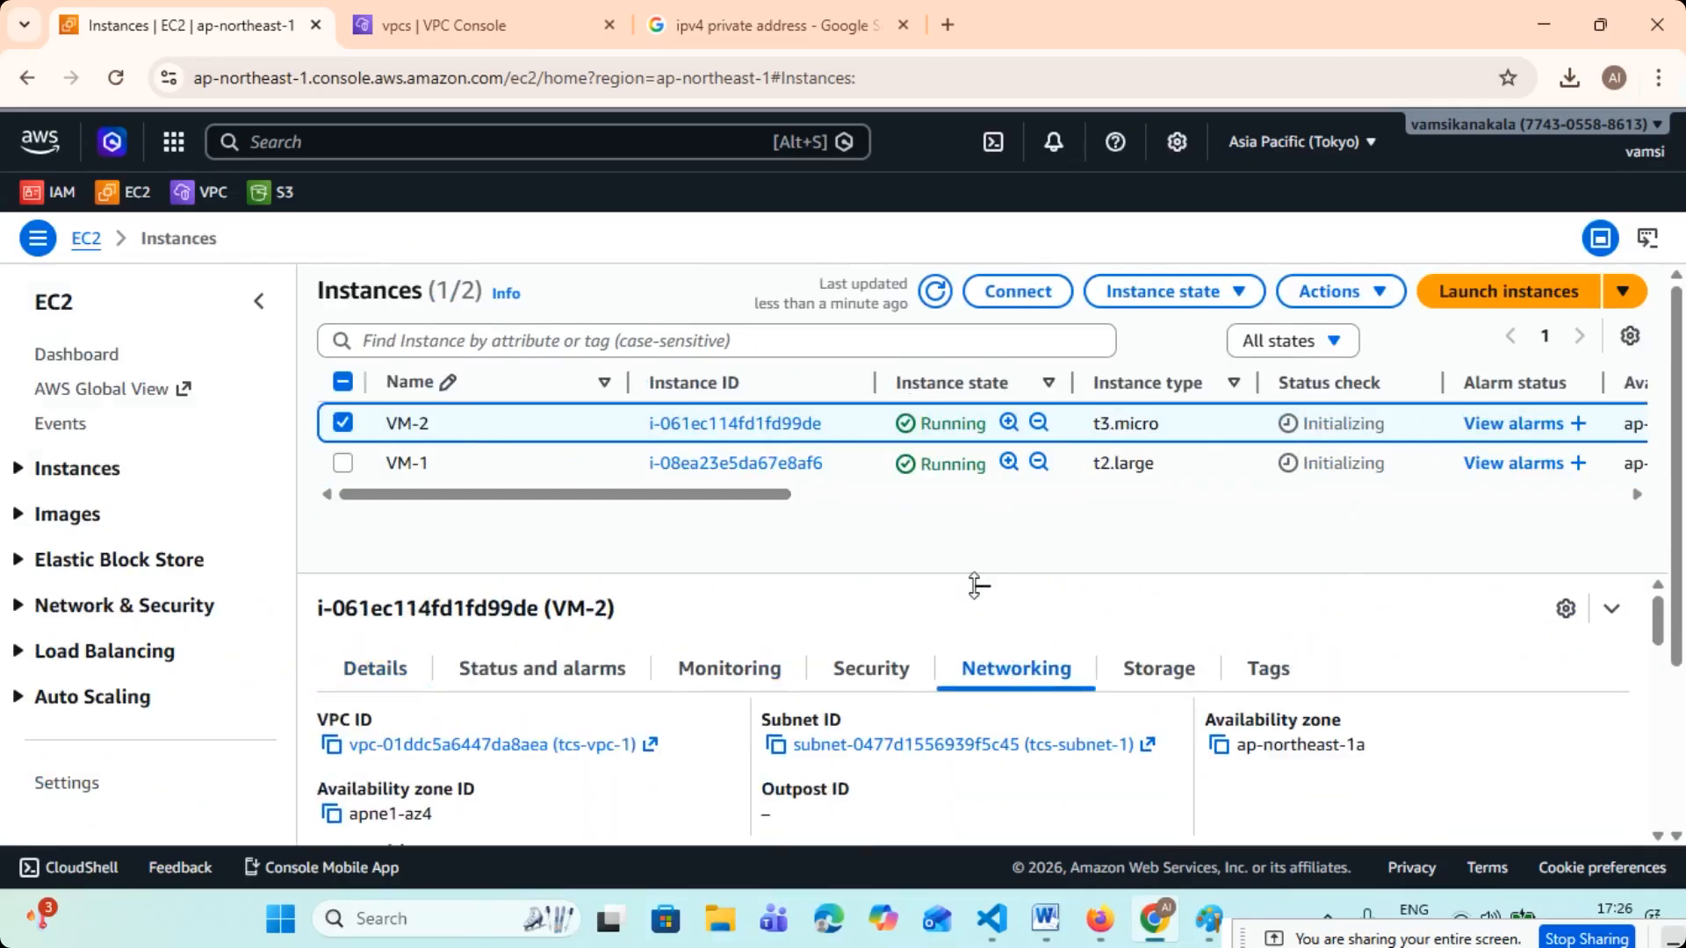
pyautogui.scroll(-2, 966, 700)
pyautogui.scroll(2, 965, 699)
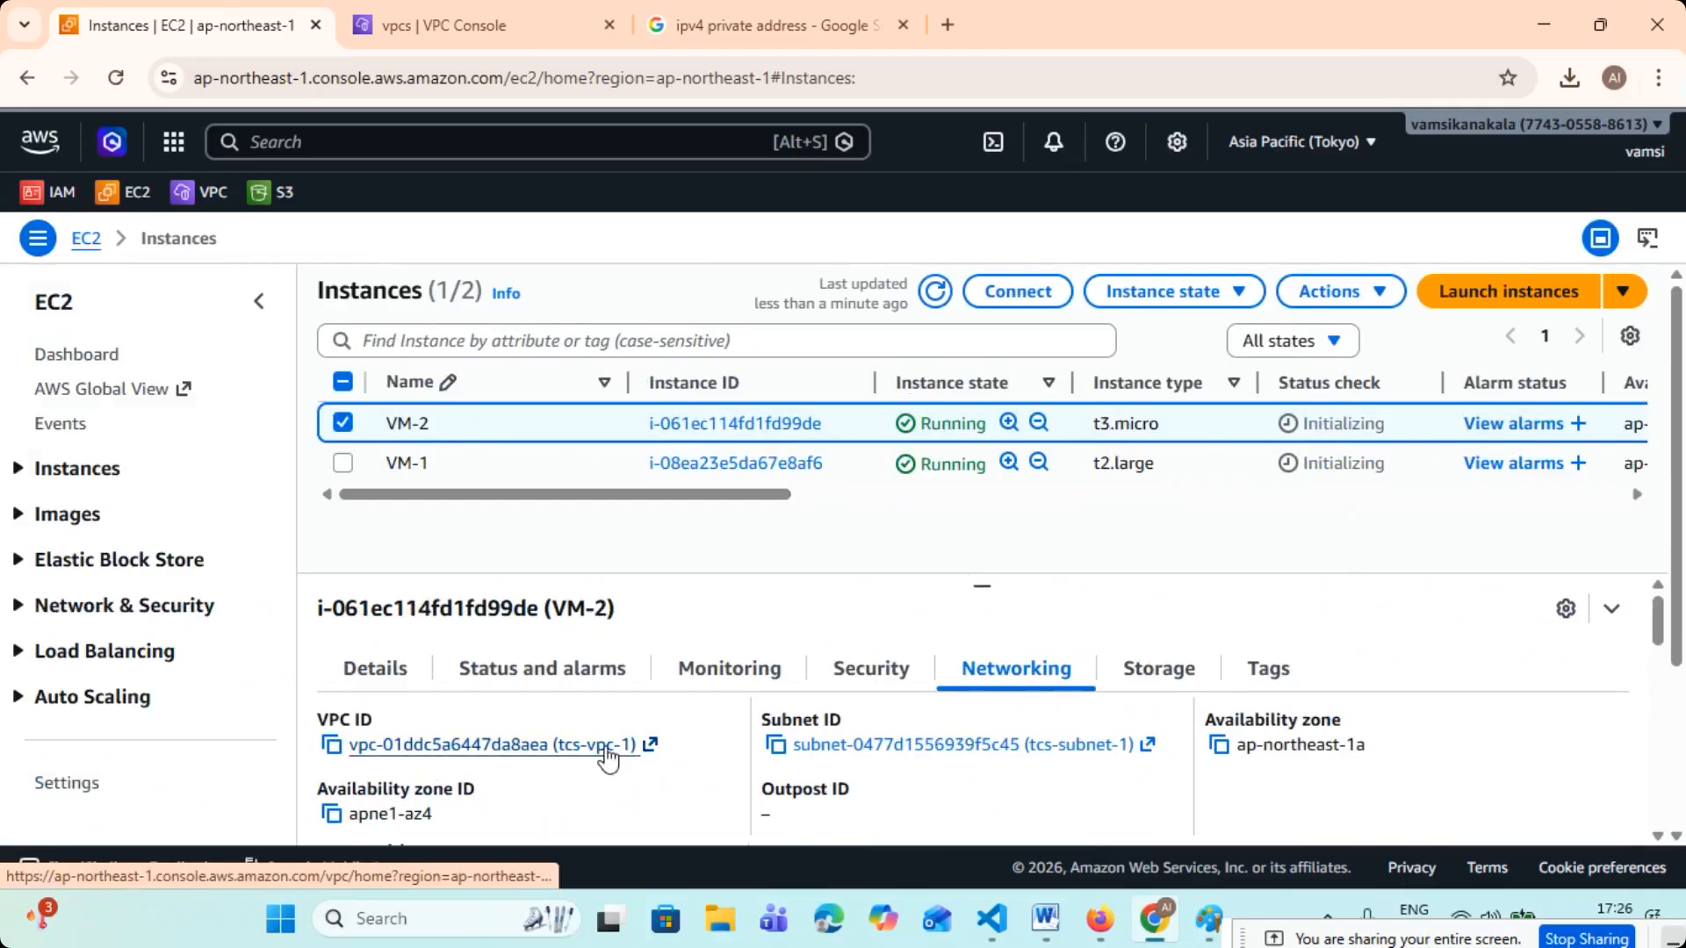
pyautogui.click(342, 422)
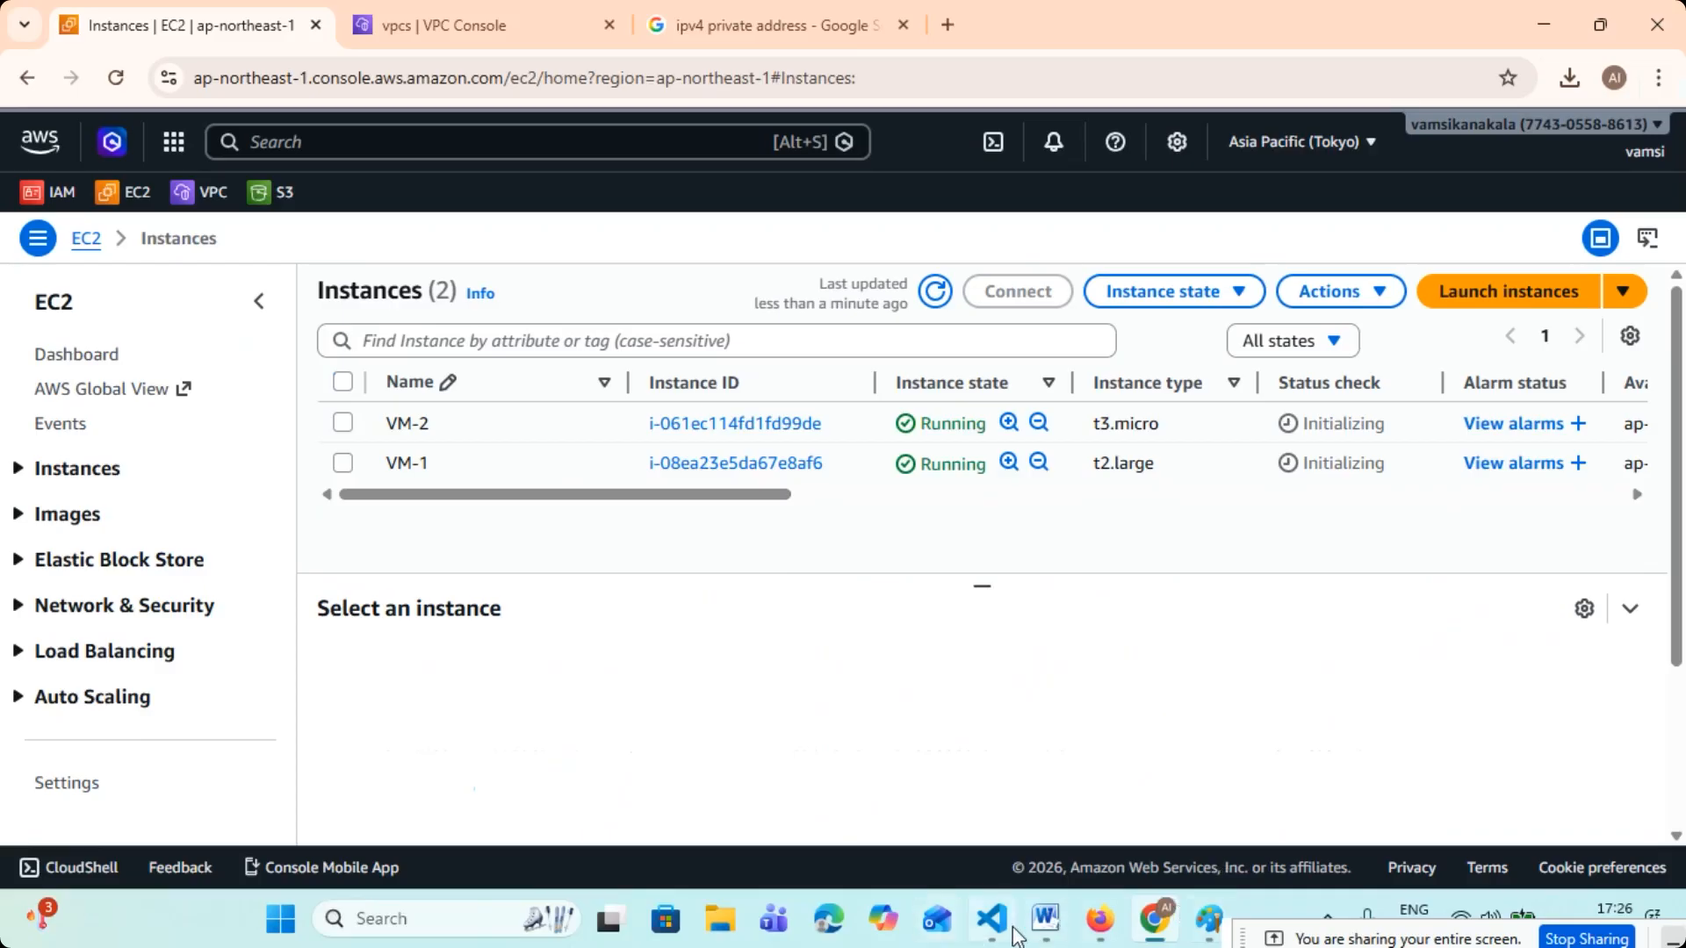
# - Switch to Paint, add orange check marks above the W-S and L-S items under TASK, and return to the browser
pyautogui.moveTo(1209, 918)
pyautogui.click(1205, 870)
pyautogui.scroll(-2, 503, 532)
pyautogui.scroll(3, 531, 540)
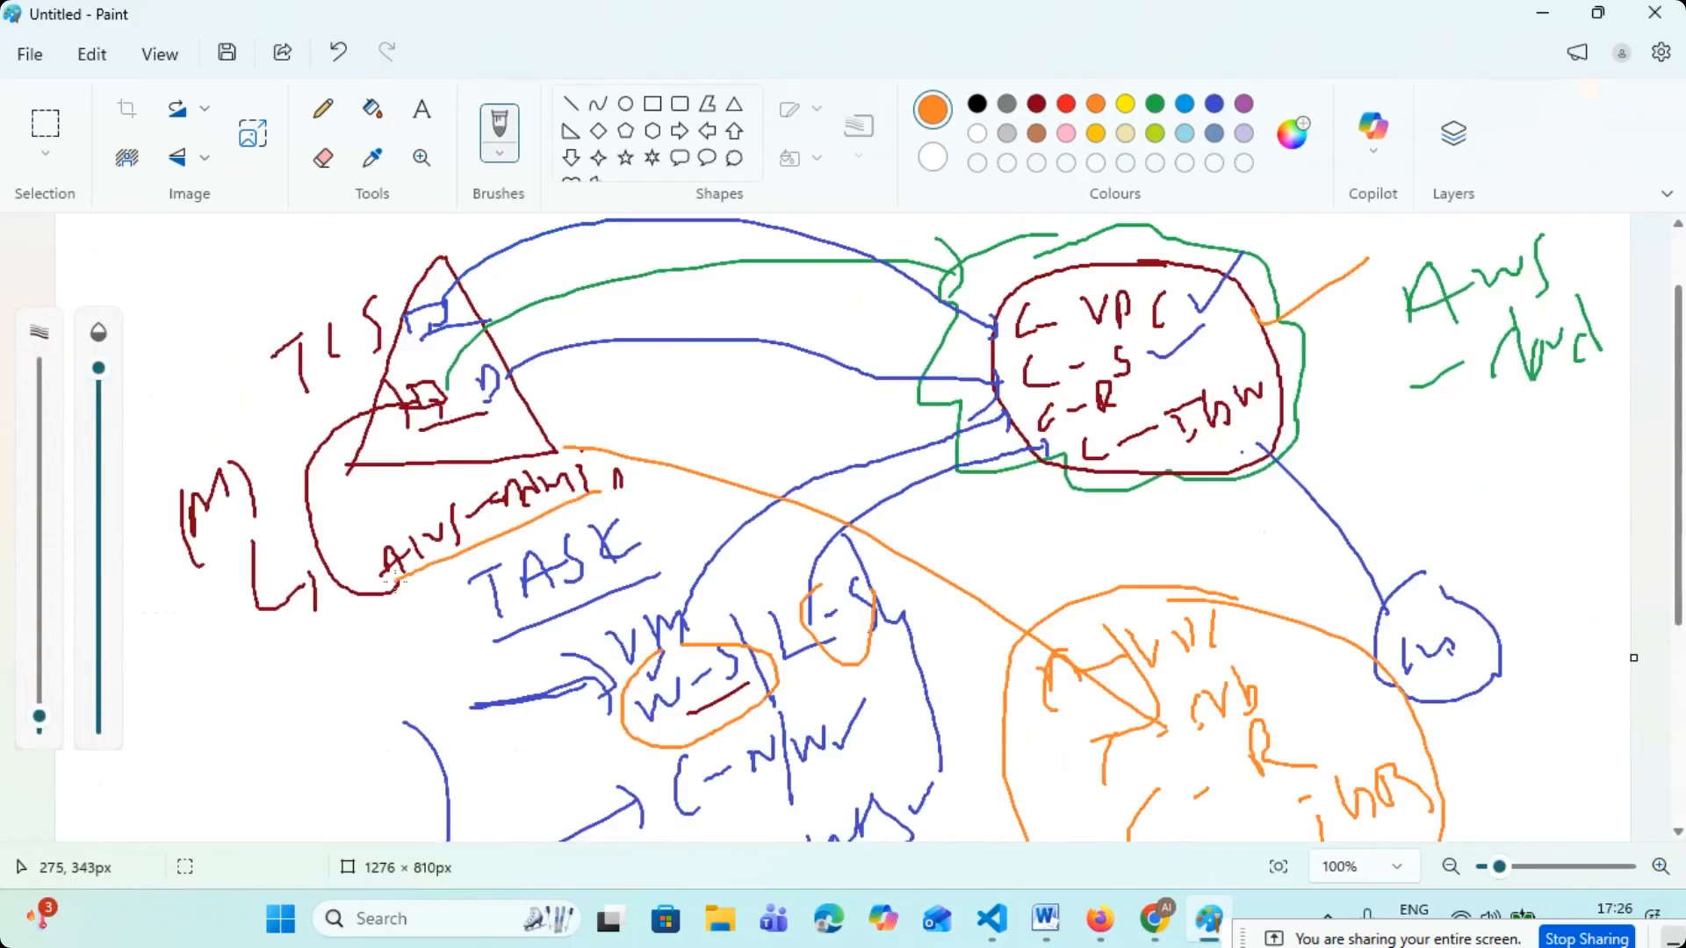
pyautogui.scroll(-3, 1140, 556)
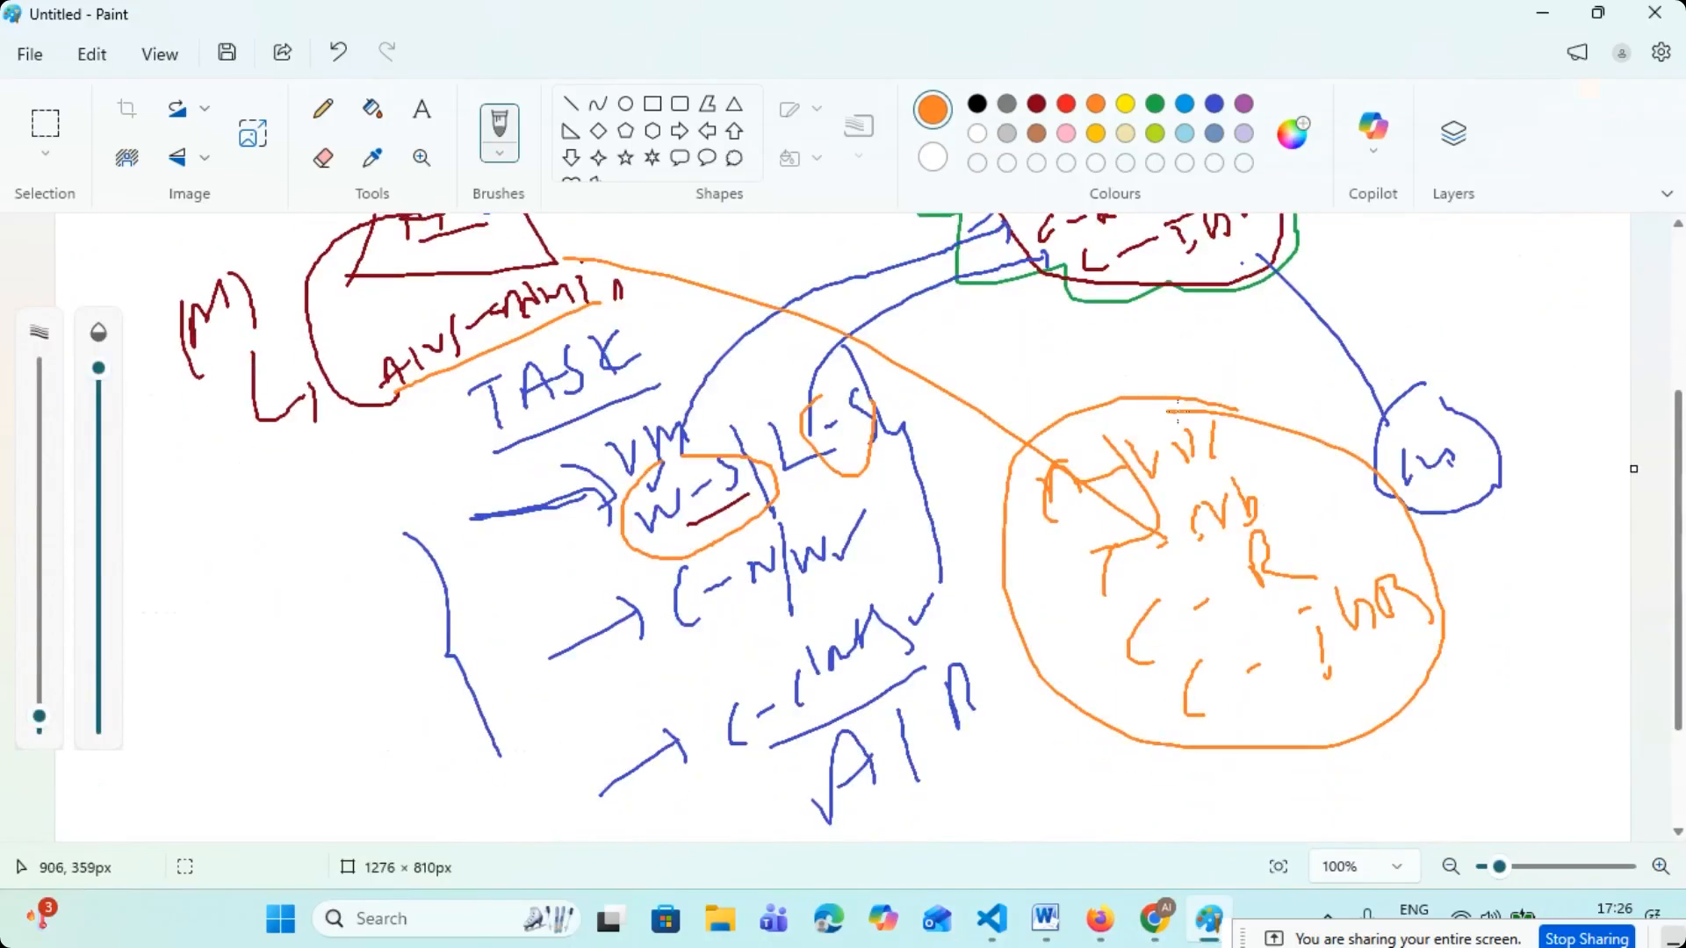
pyautogui.moveTo(712, 449)
pyautogui.mouseDown()
pyautogui.moveTo(735, 393)
pyautogui.moveTo(787, 369)
pyautogui.mouseUp()
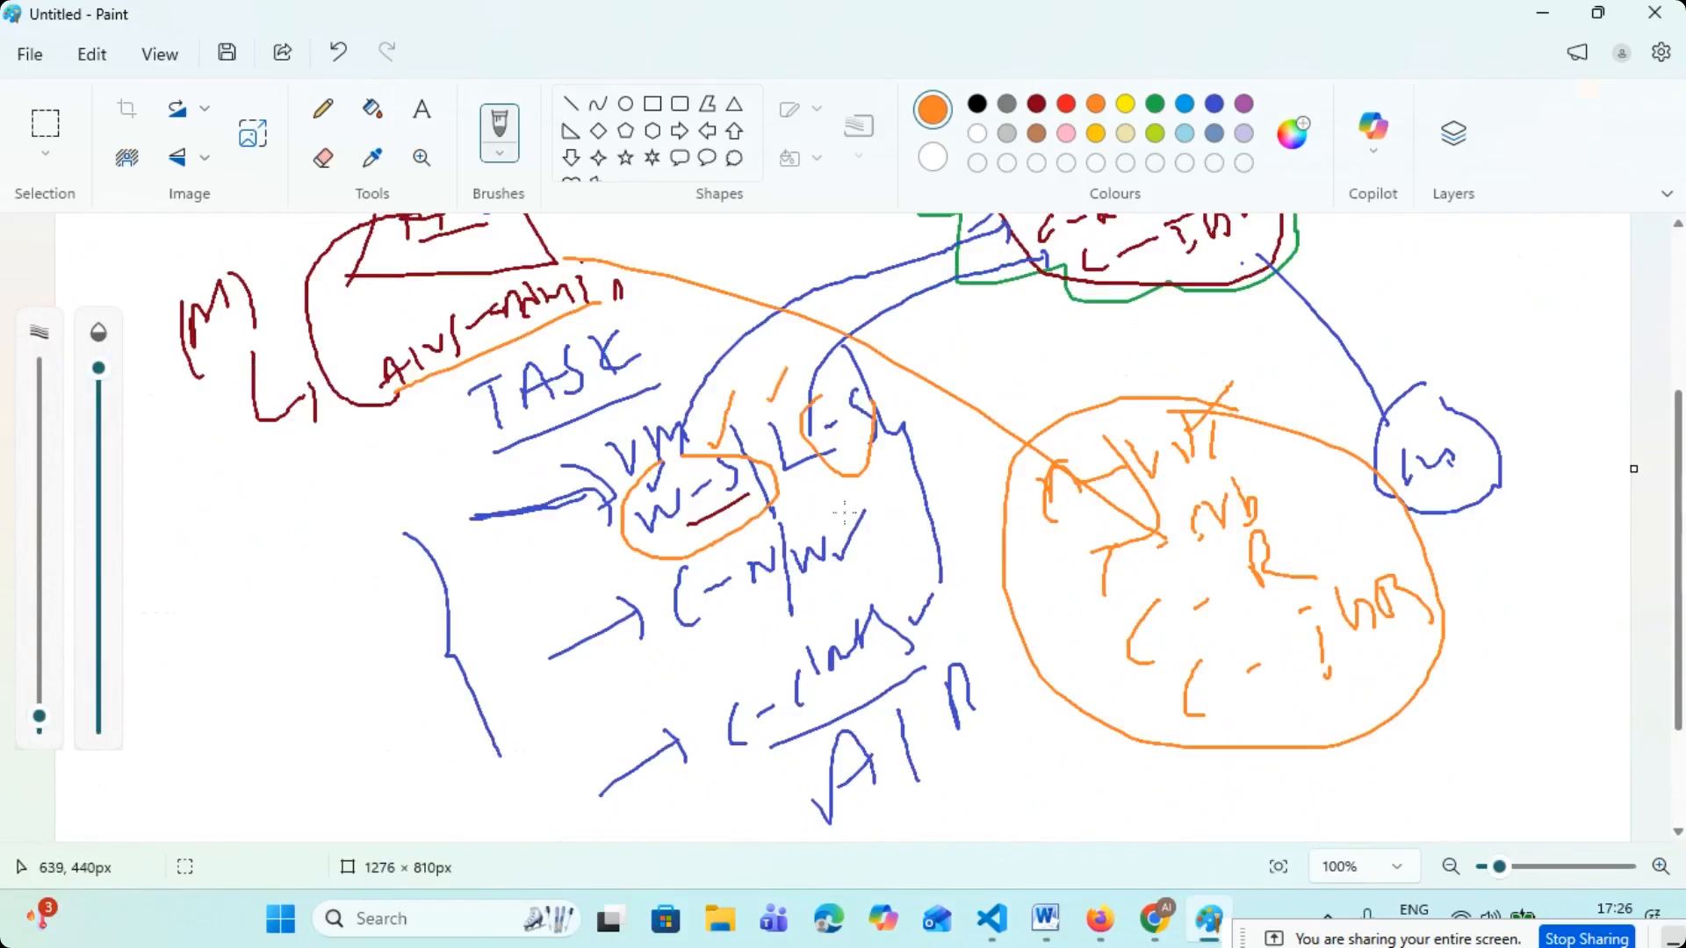
pyautogui.scroll(5, 844, 513)
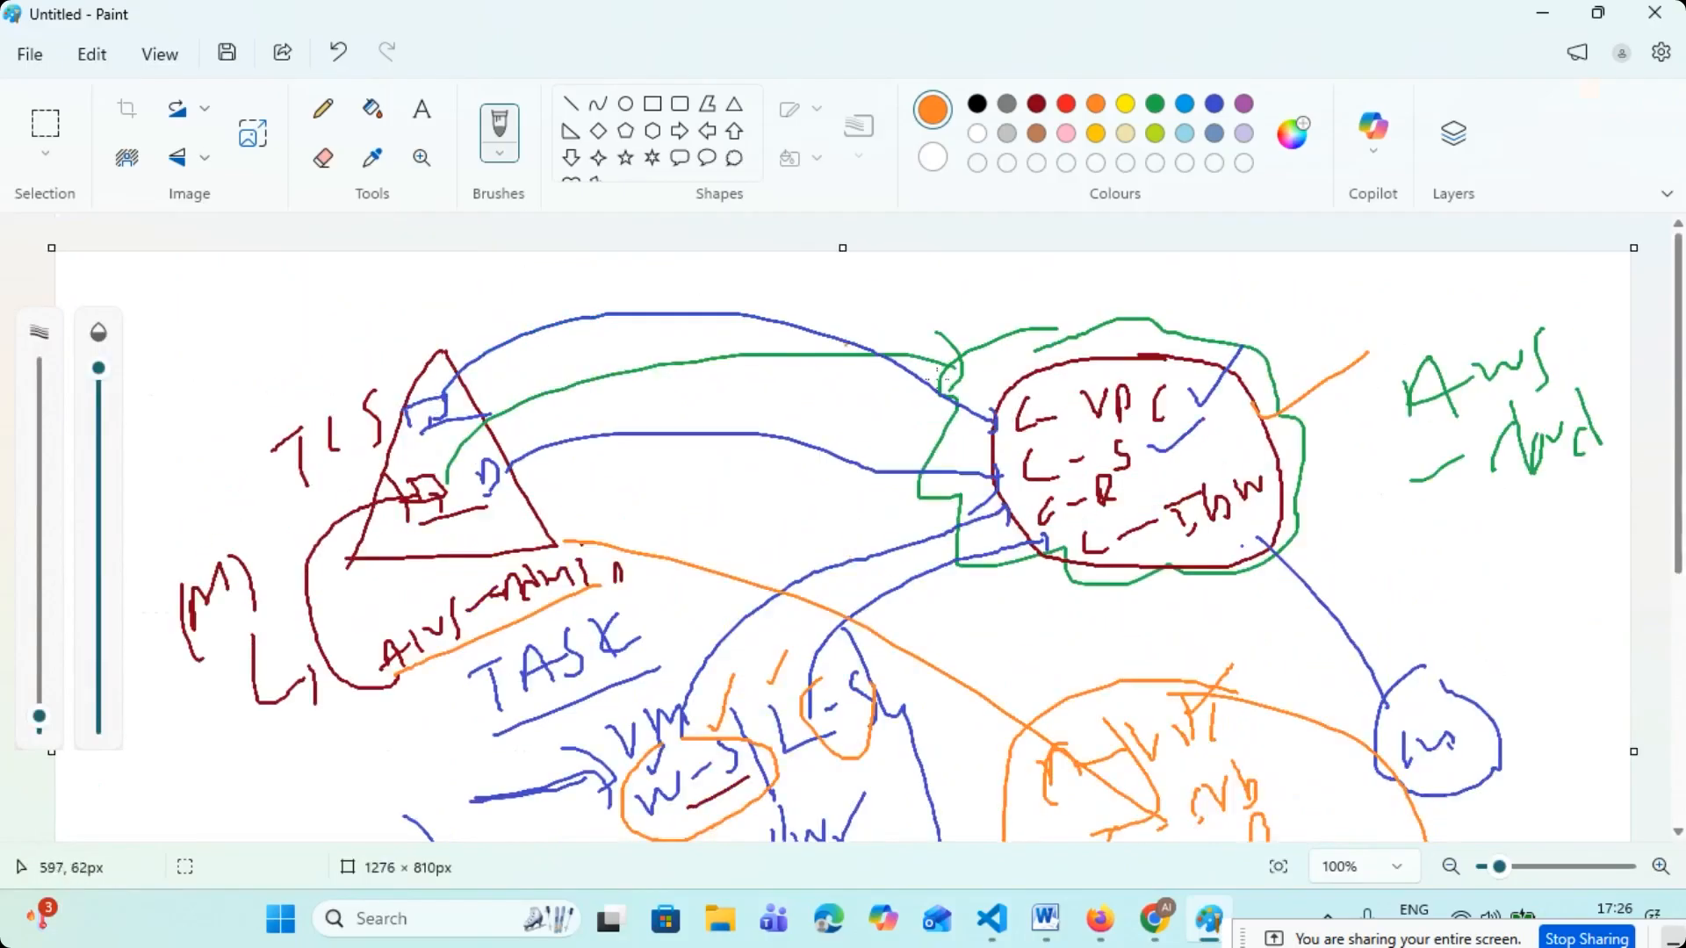
pyautogui.click(1543, 13)
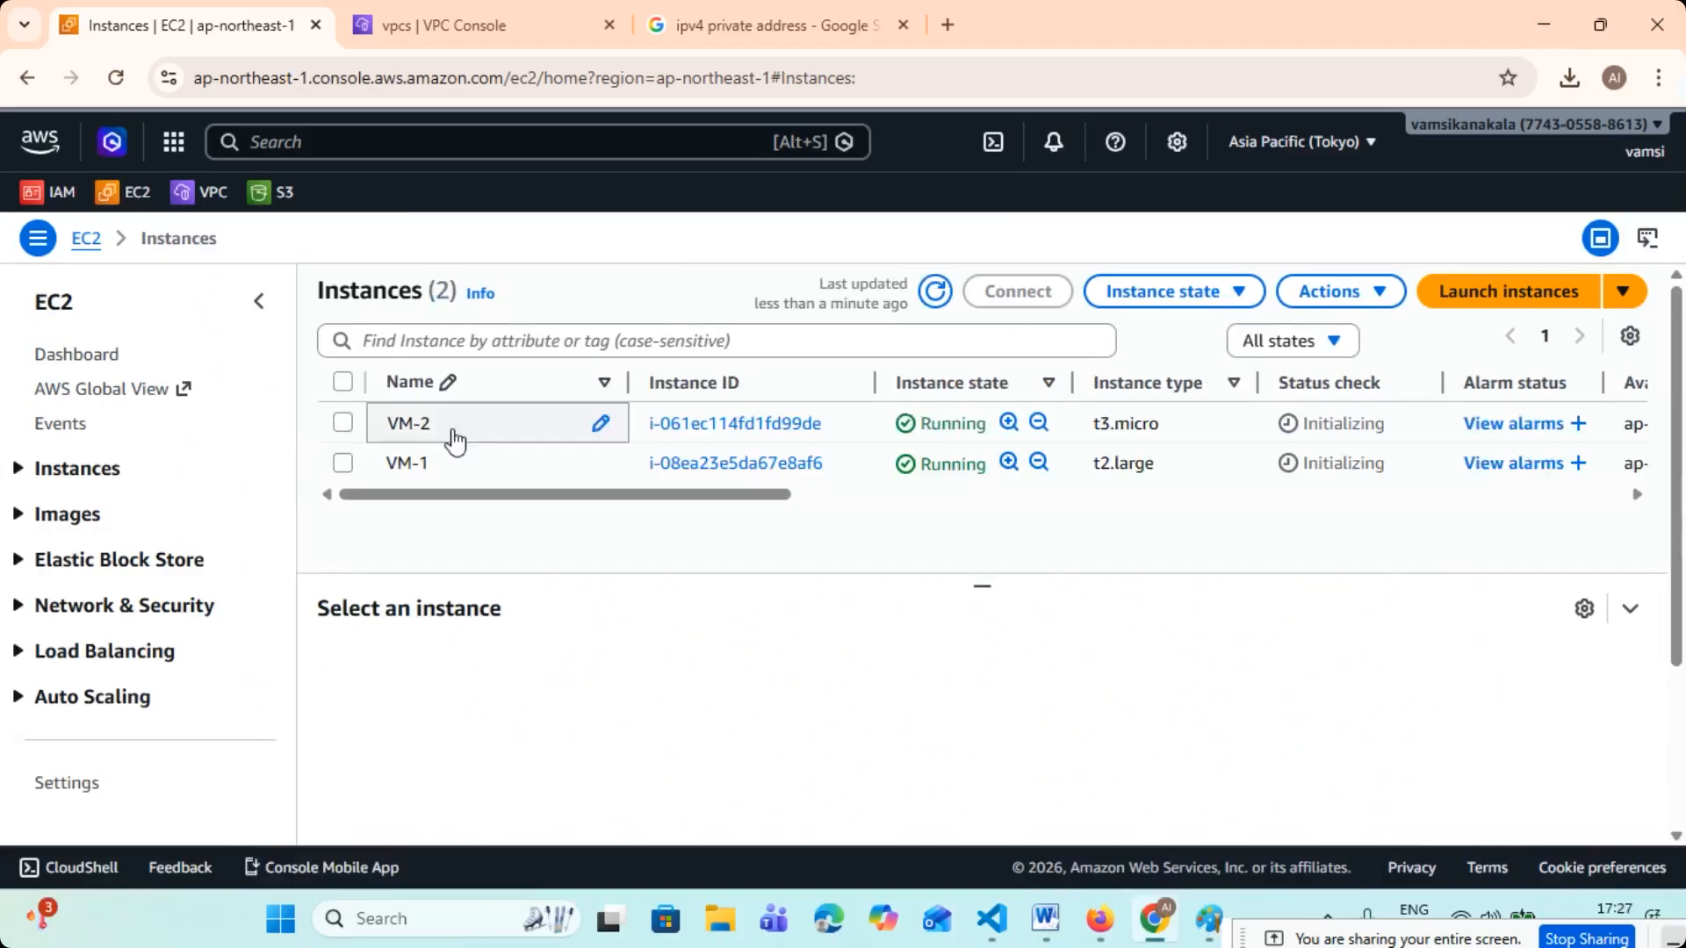
# - Sort the instances by name and download VM-1's remote desktop file from its RDP client connection options
pyautogui.click(596, 390)
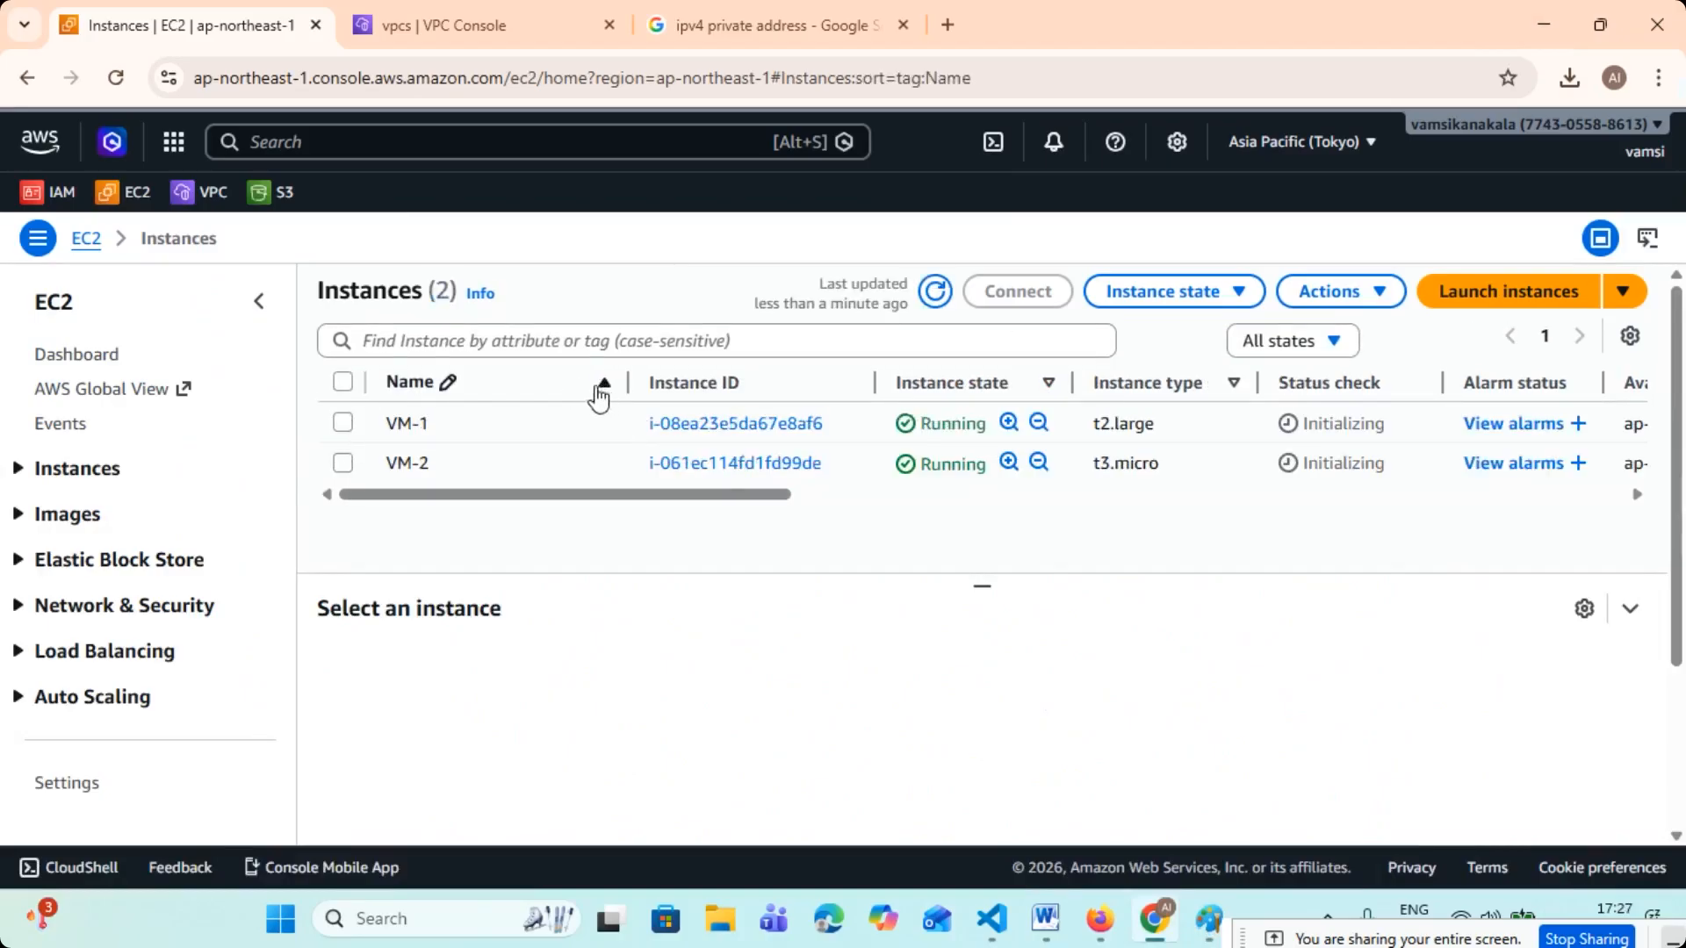
pyautogui.click(343, 423)
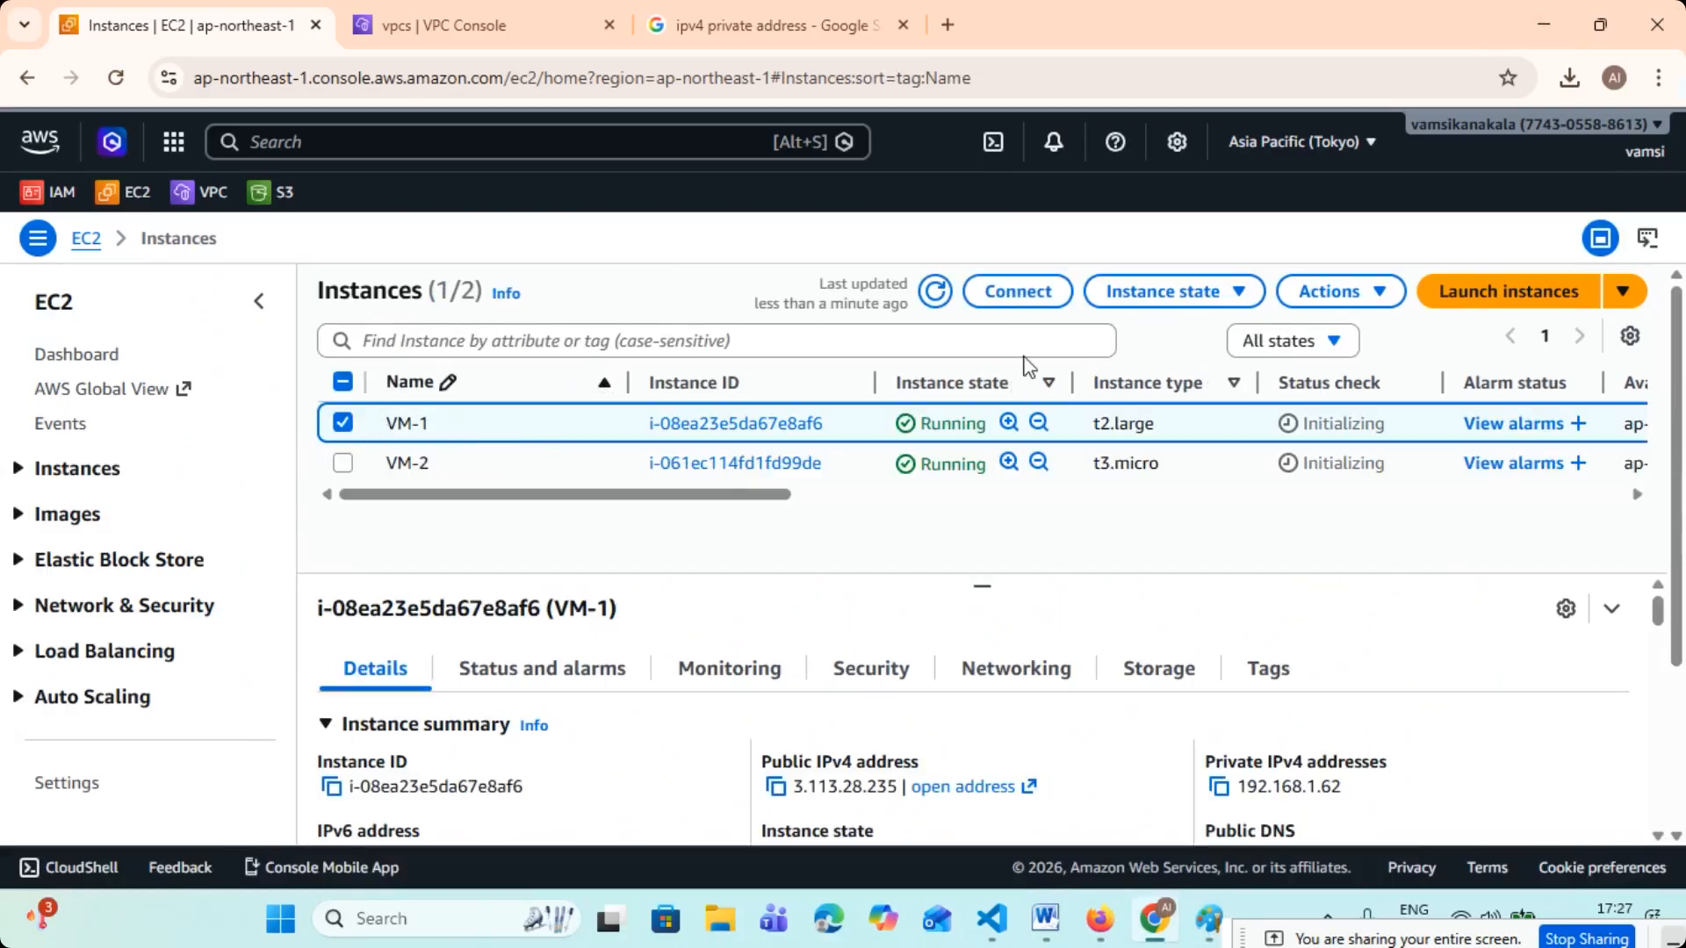
pyautogui.click(1023, 298)
pyautogui.click(357, 525)
pyautogui.scroll(-5, 357, 526)
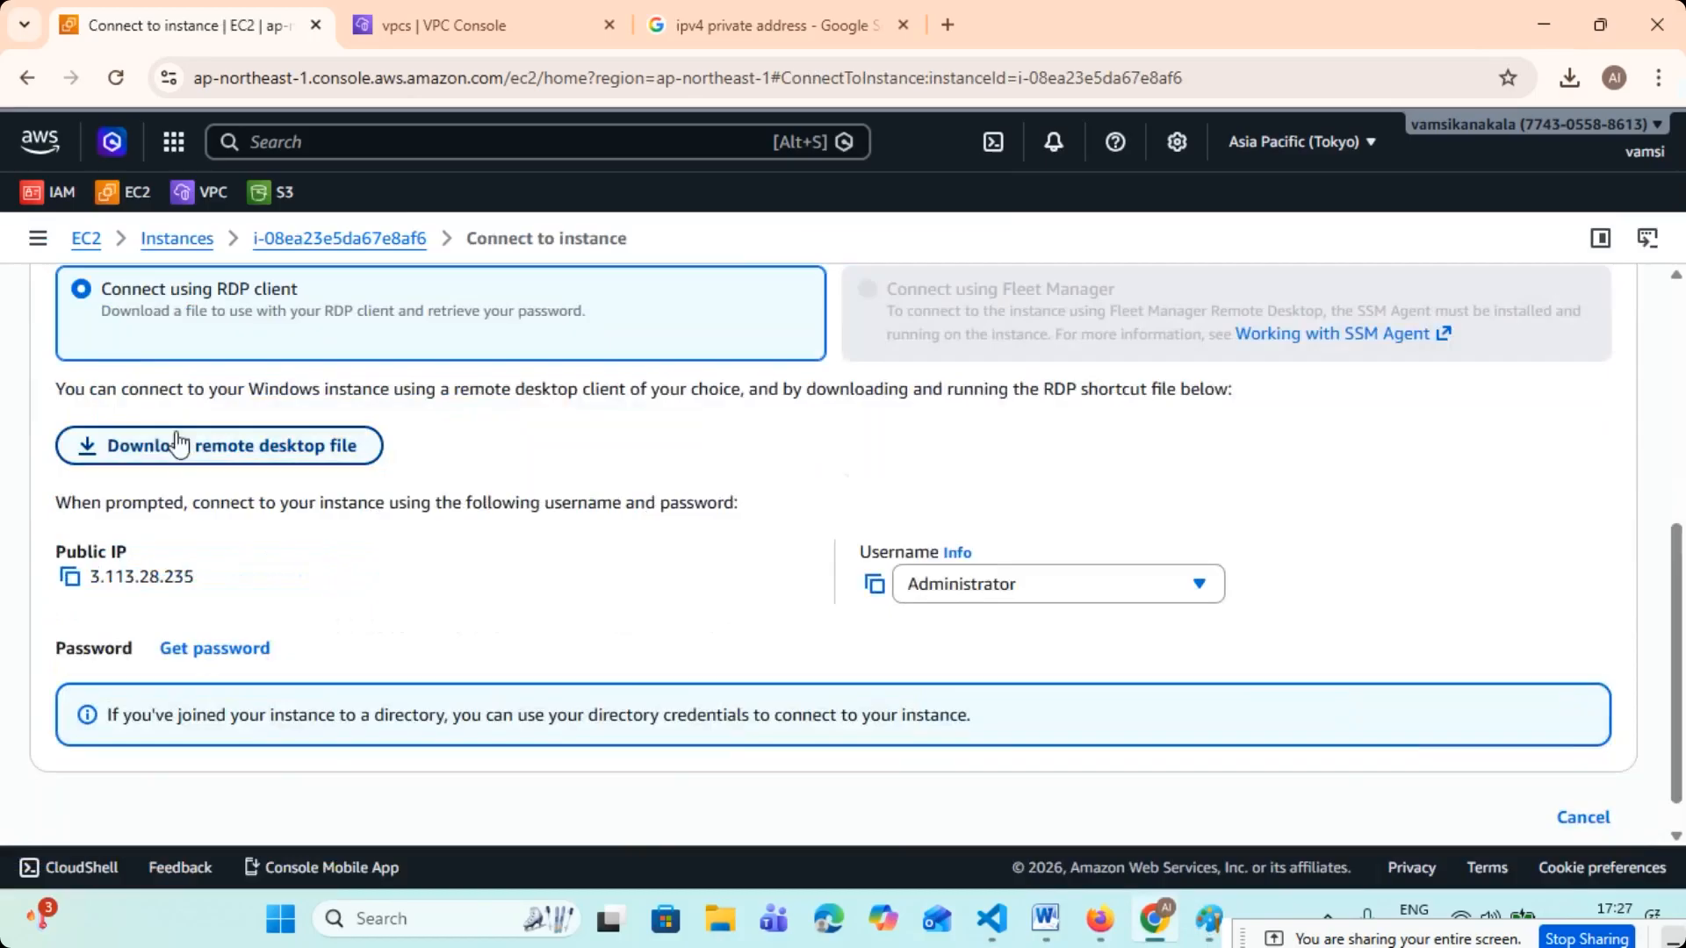
pyautogui.click(195, 452)
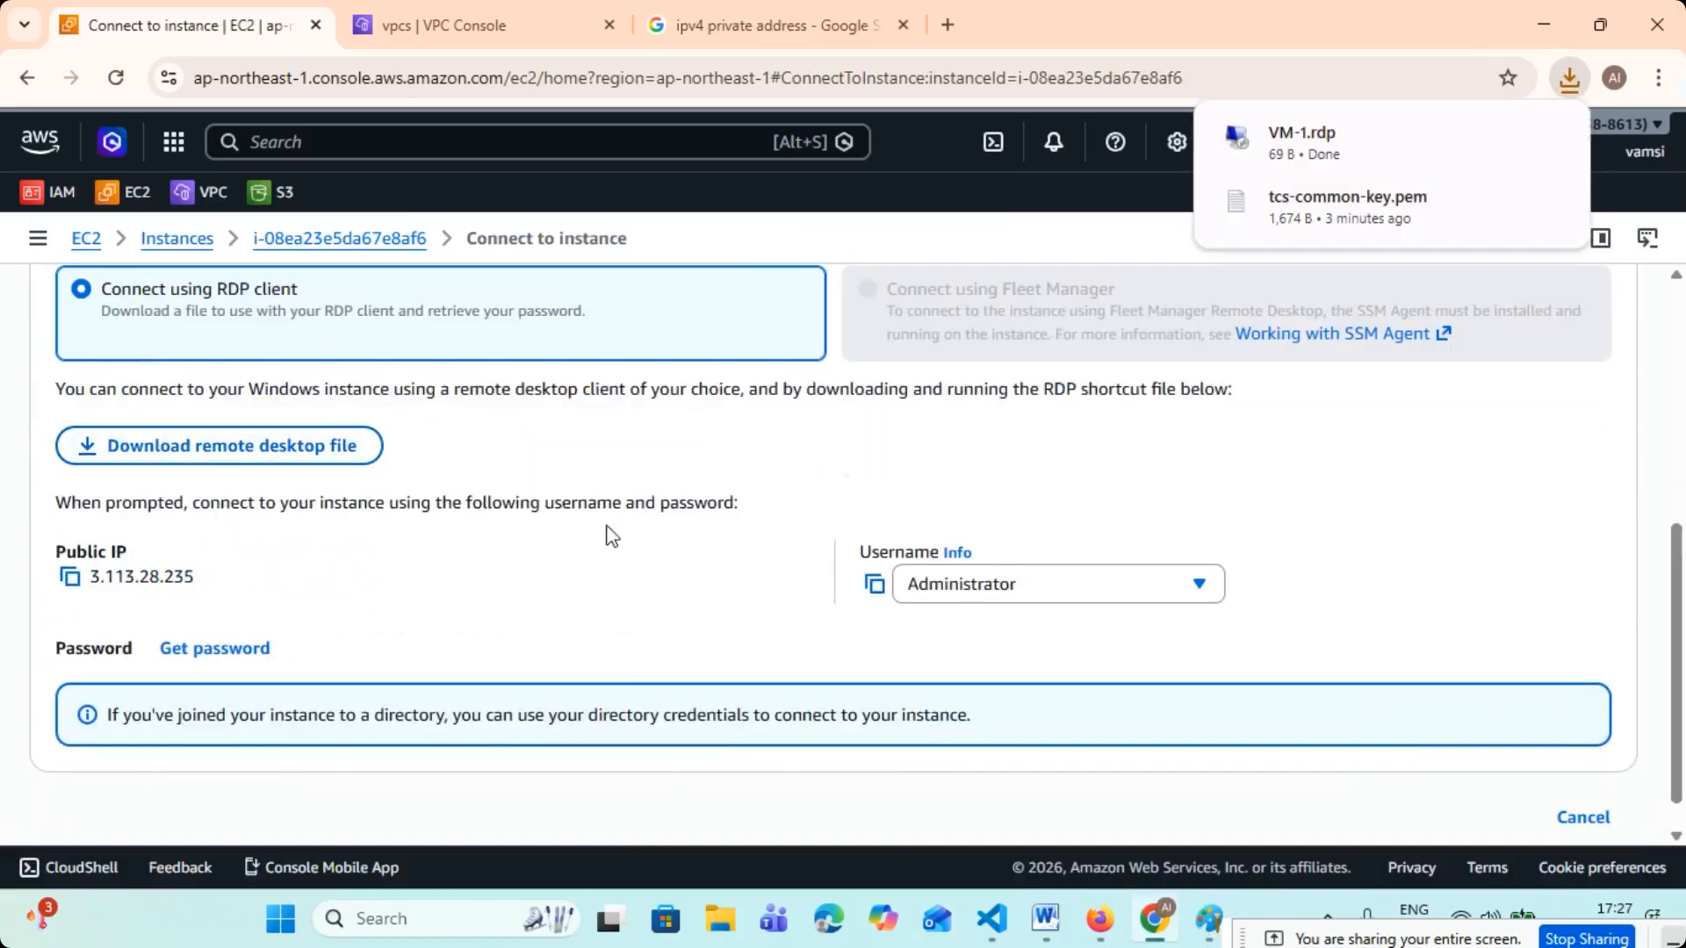
# - Try to retrieve VM-1's auto-generated Windows password, then go back to the instance's summary
pyautogui.scroll(-1, 343, 629)
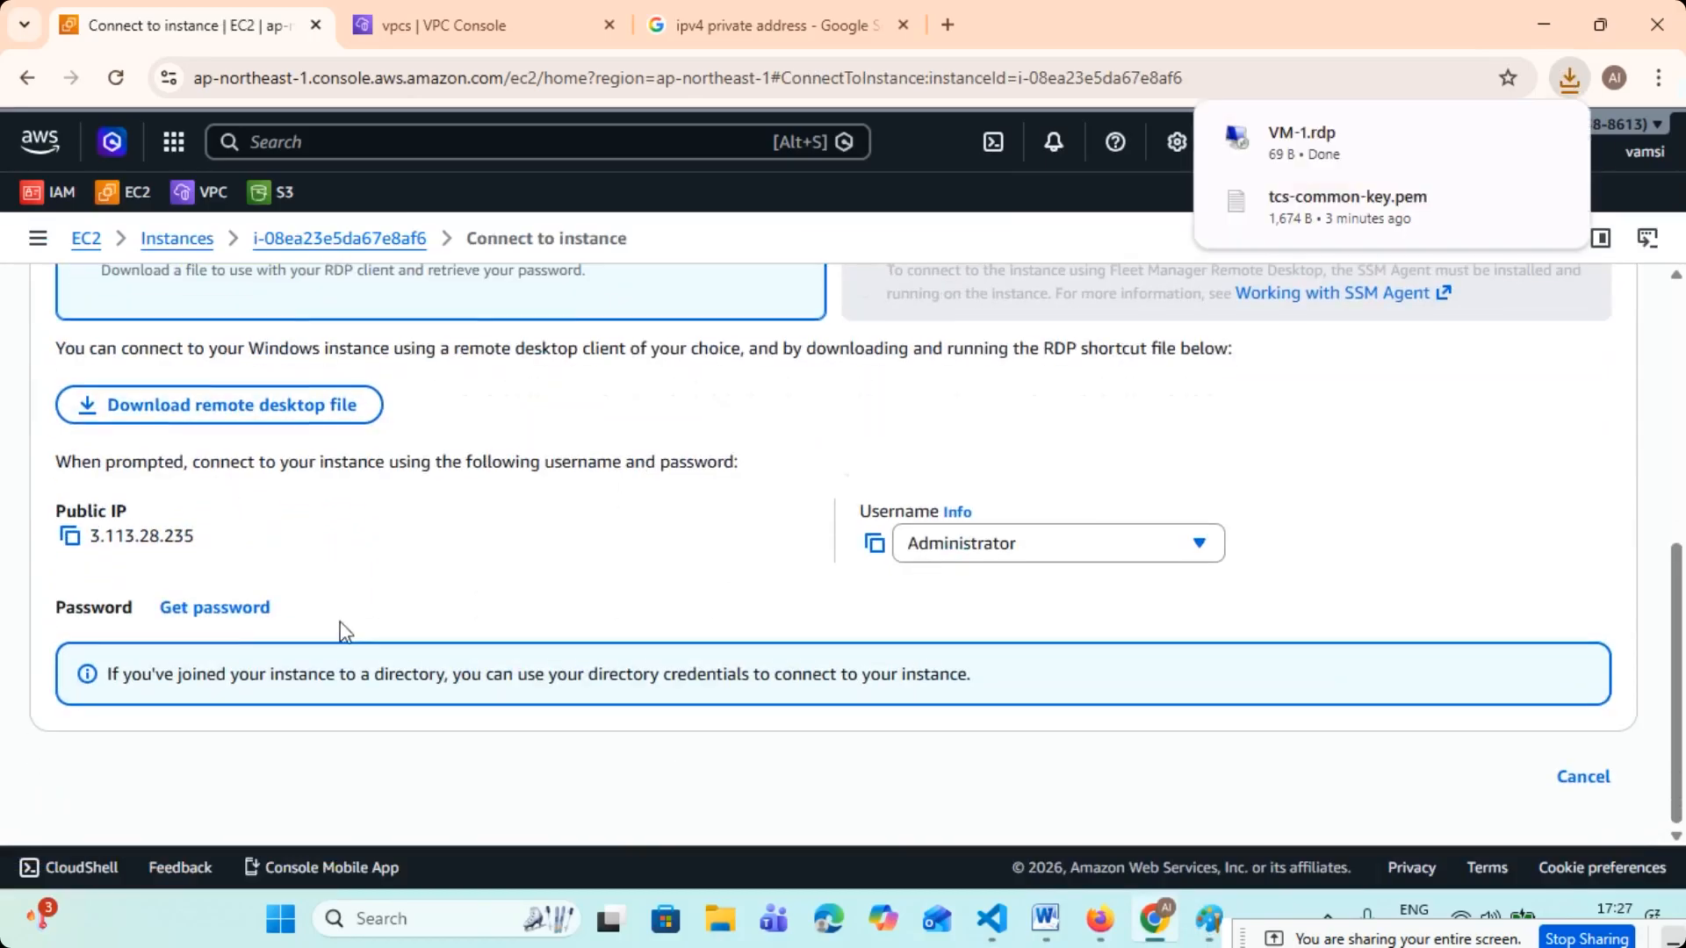
pyautogui.click(191, 615)
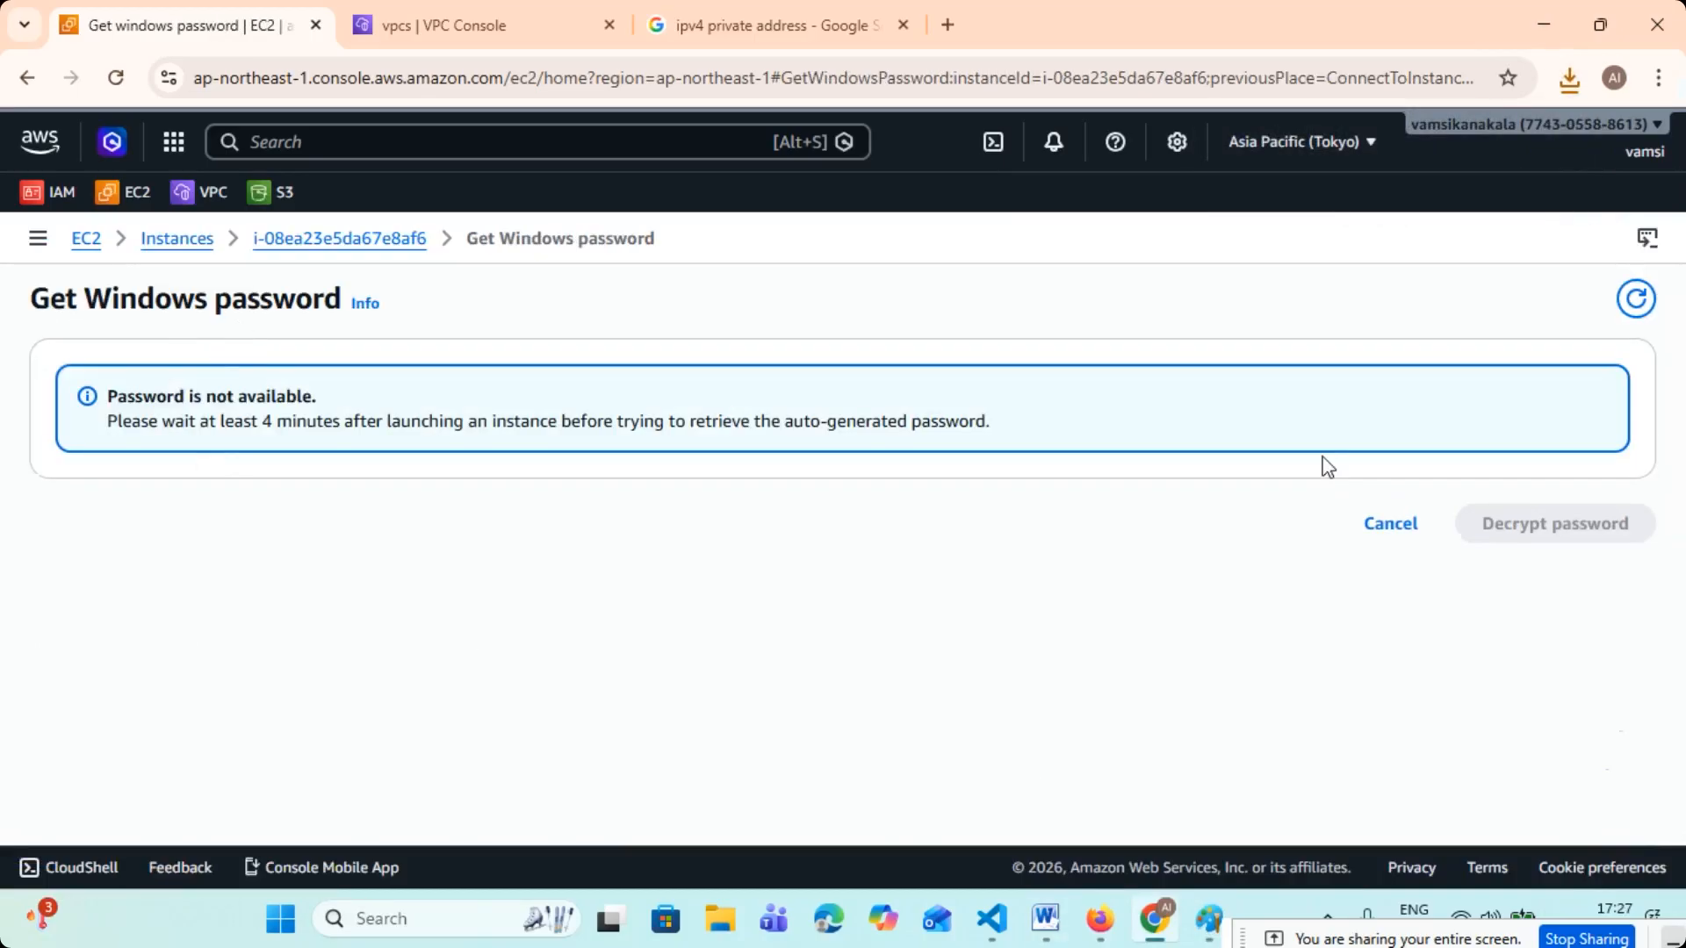
pyautogui.click(112, 76)
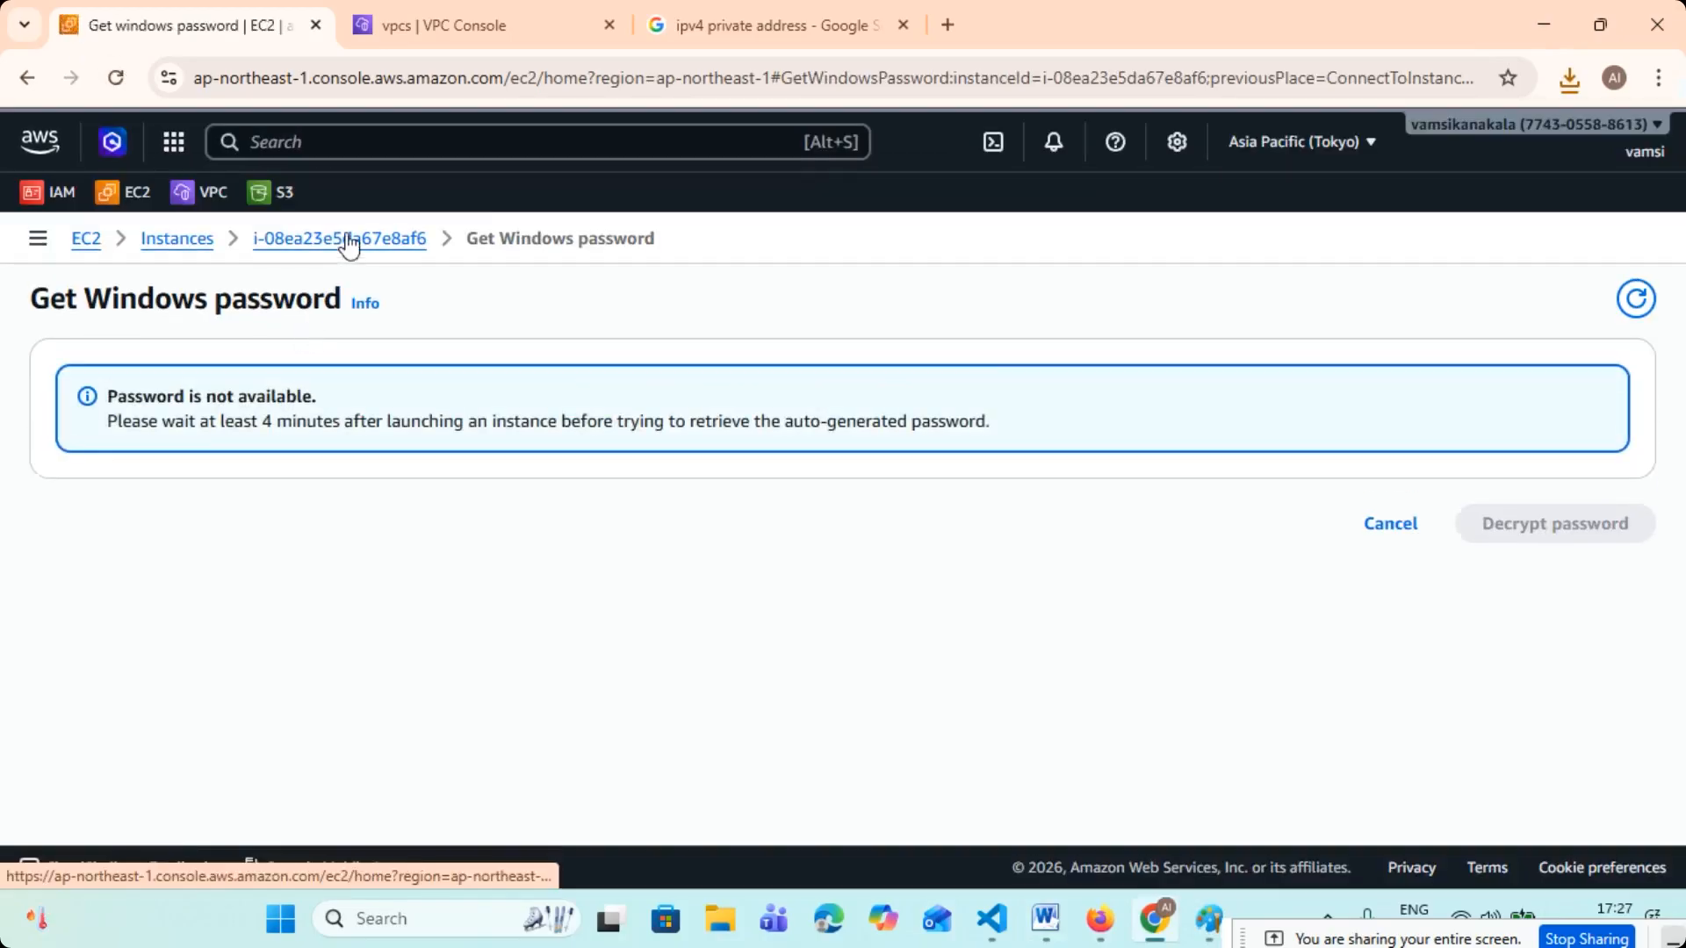
pyautogui.click(349, 244)
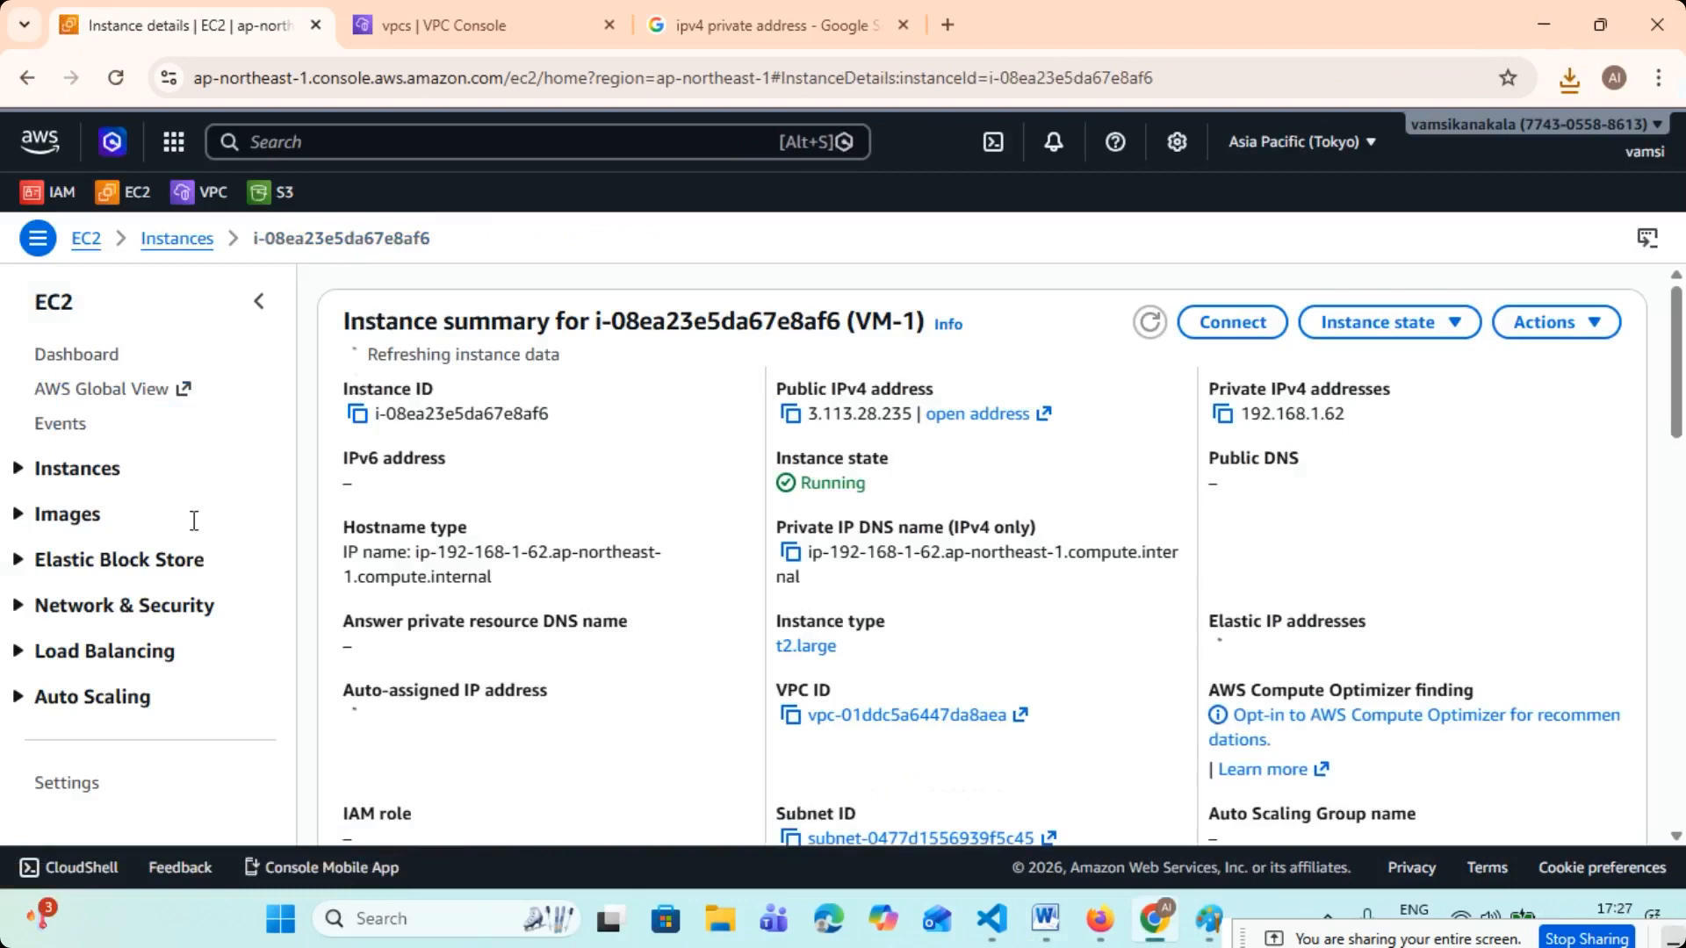
# - Return to the instances list, refresh it, and widen the Status check column
pyautogui.click(46, 474)
pyautogui.click(55, 503)
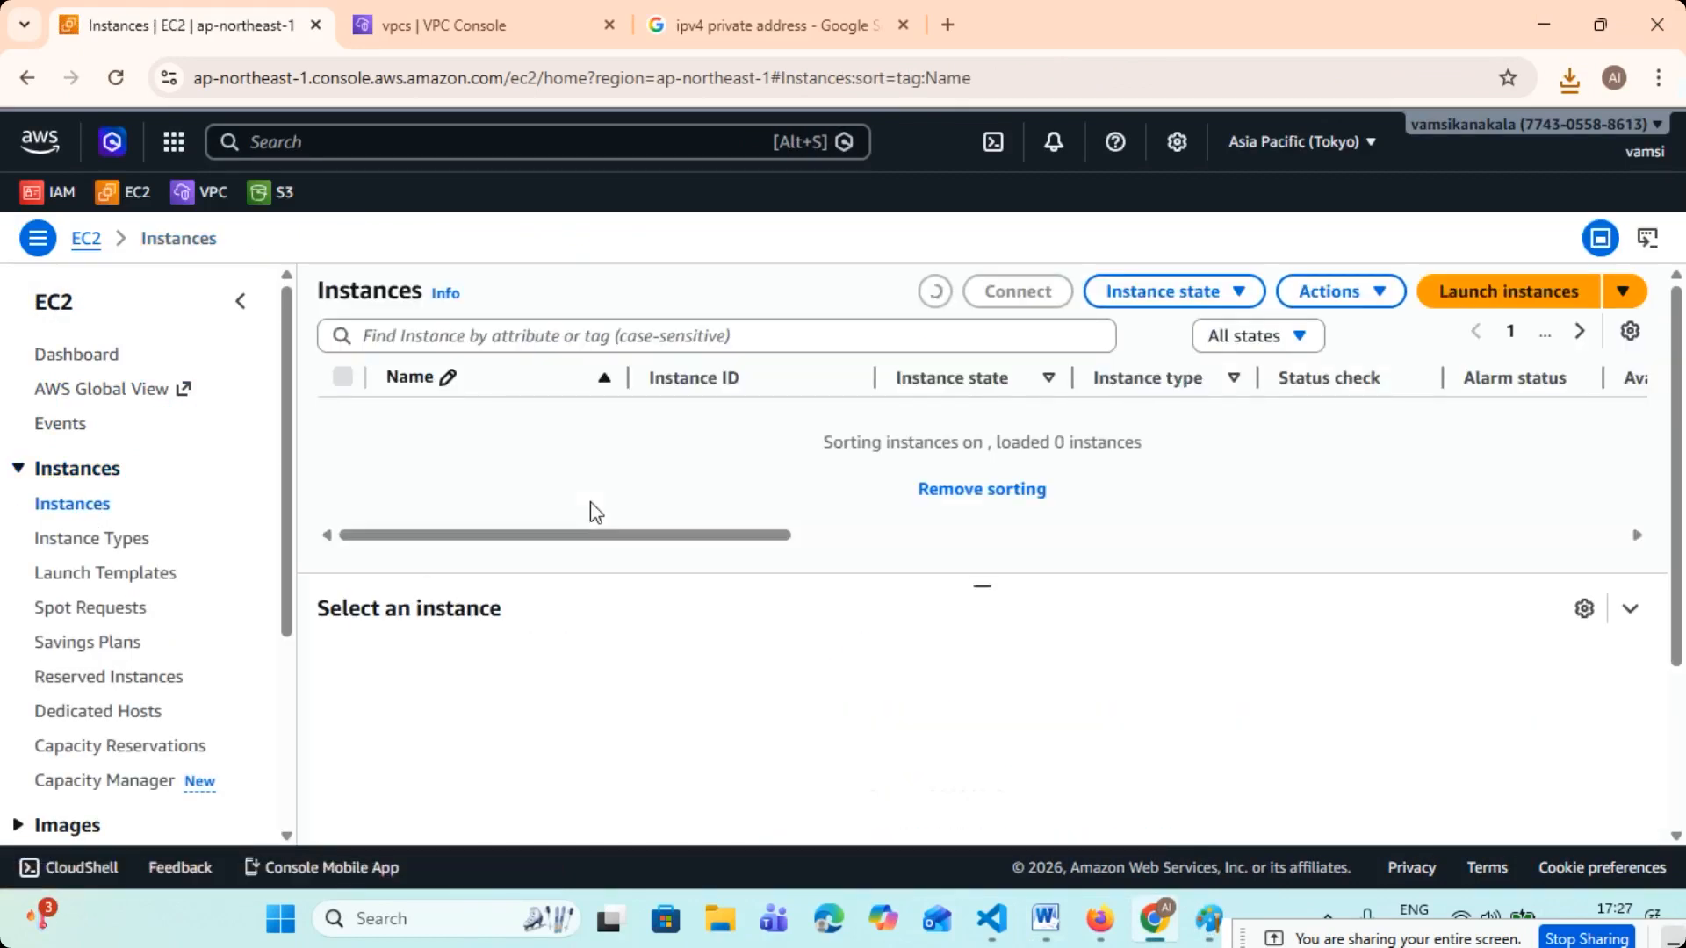
pyautogui.click(934, 291)
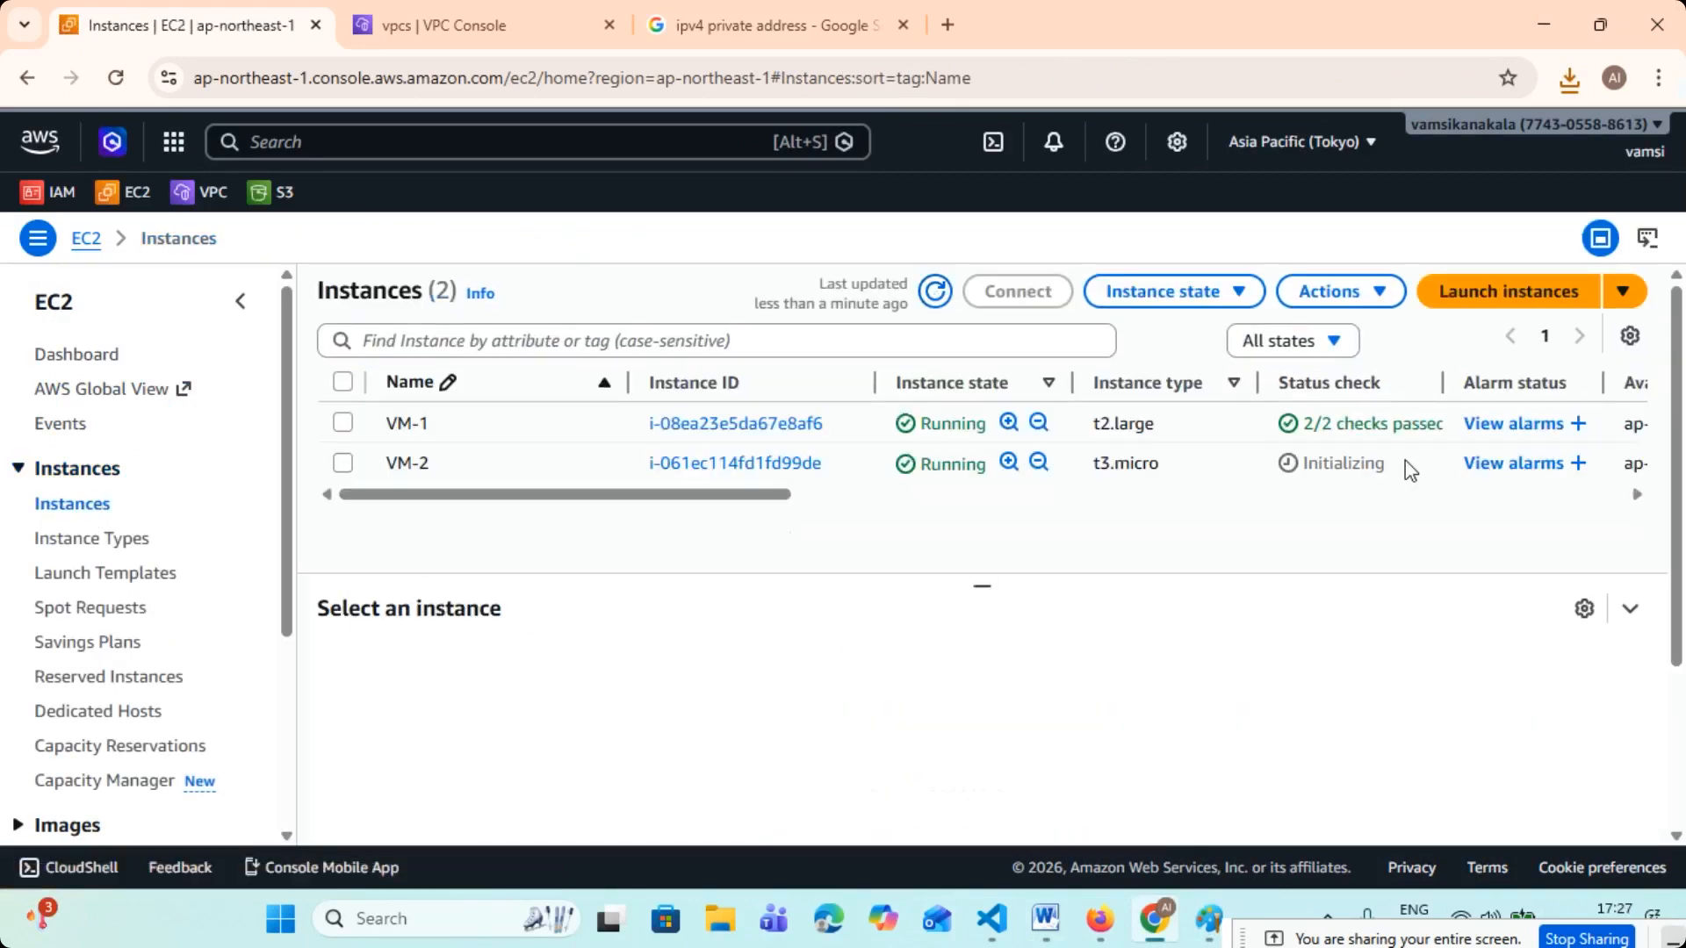
pyautogui.moveTo(1444, 388); pyautogui.dragTo(1545, 387)
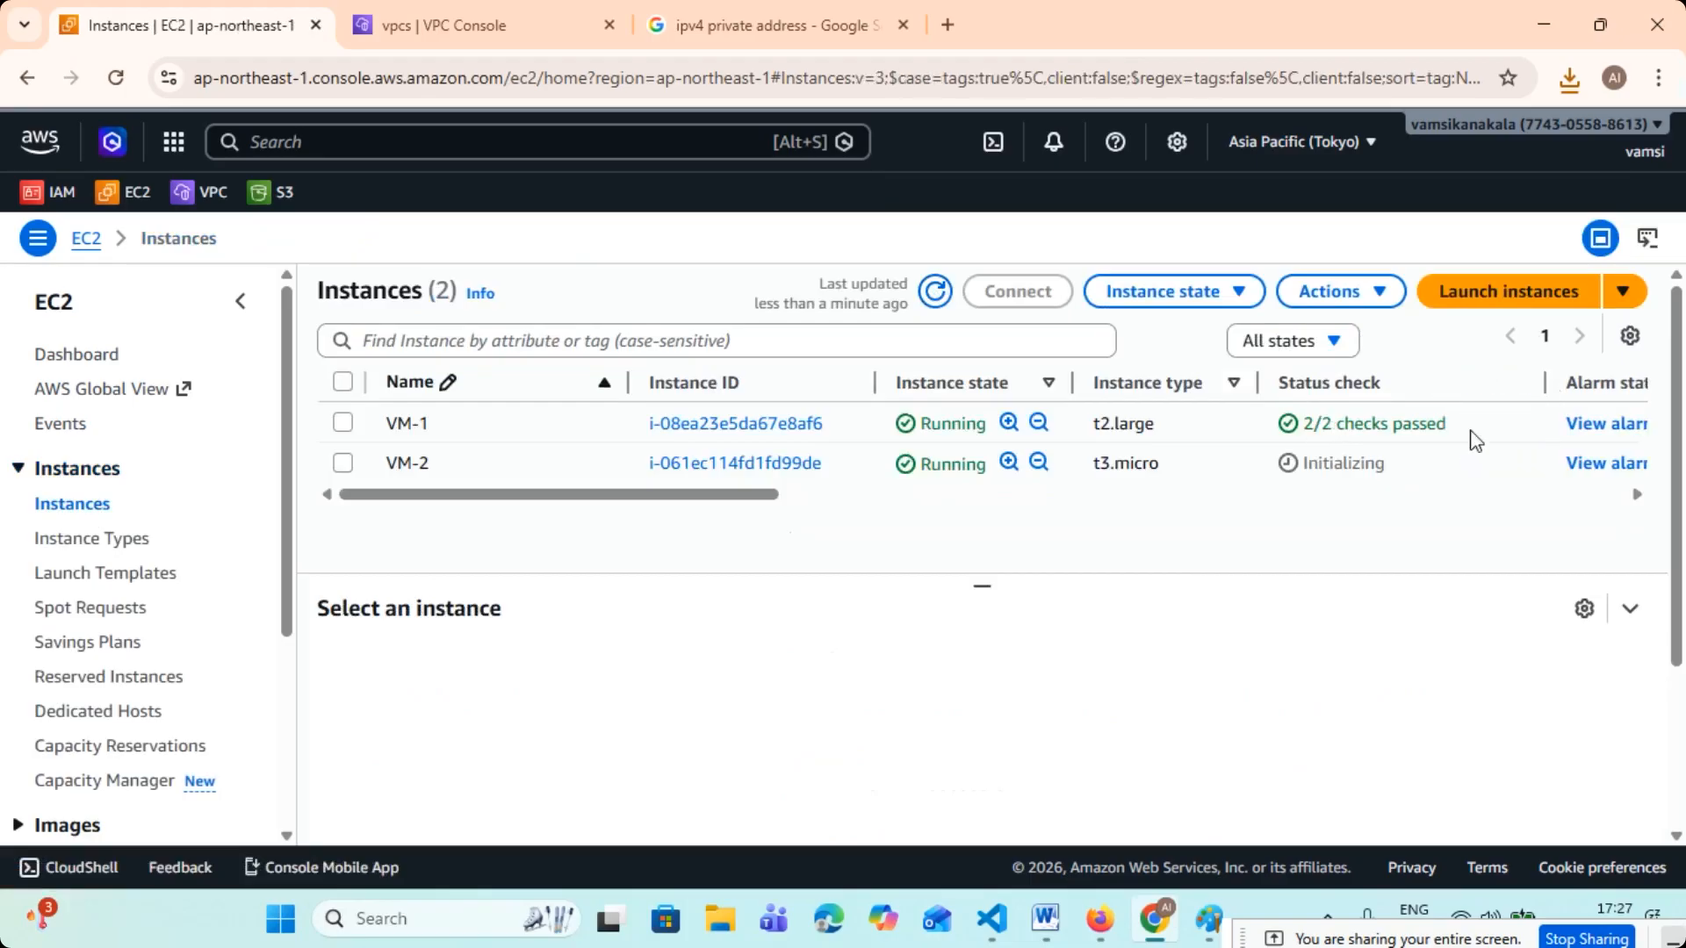
# - Refresh the list and examine the instance state and status checks of VM-1 and VM-2
pyautogui.moveTo(1447, 424); pyautogui.dragTo(1309, 468)
pyautogui.click(343, 463)
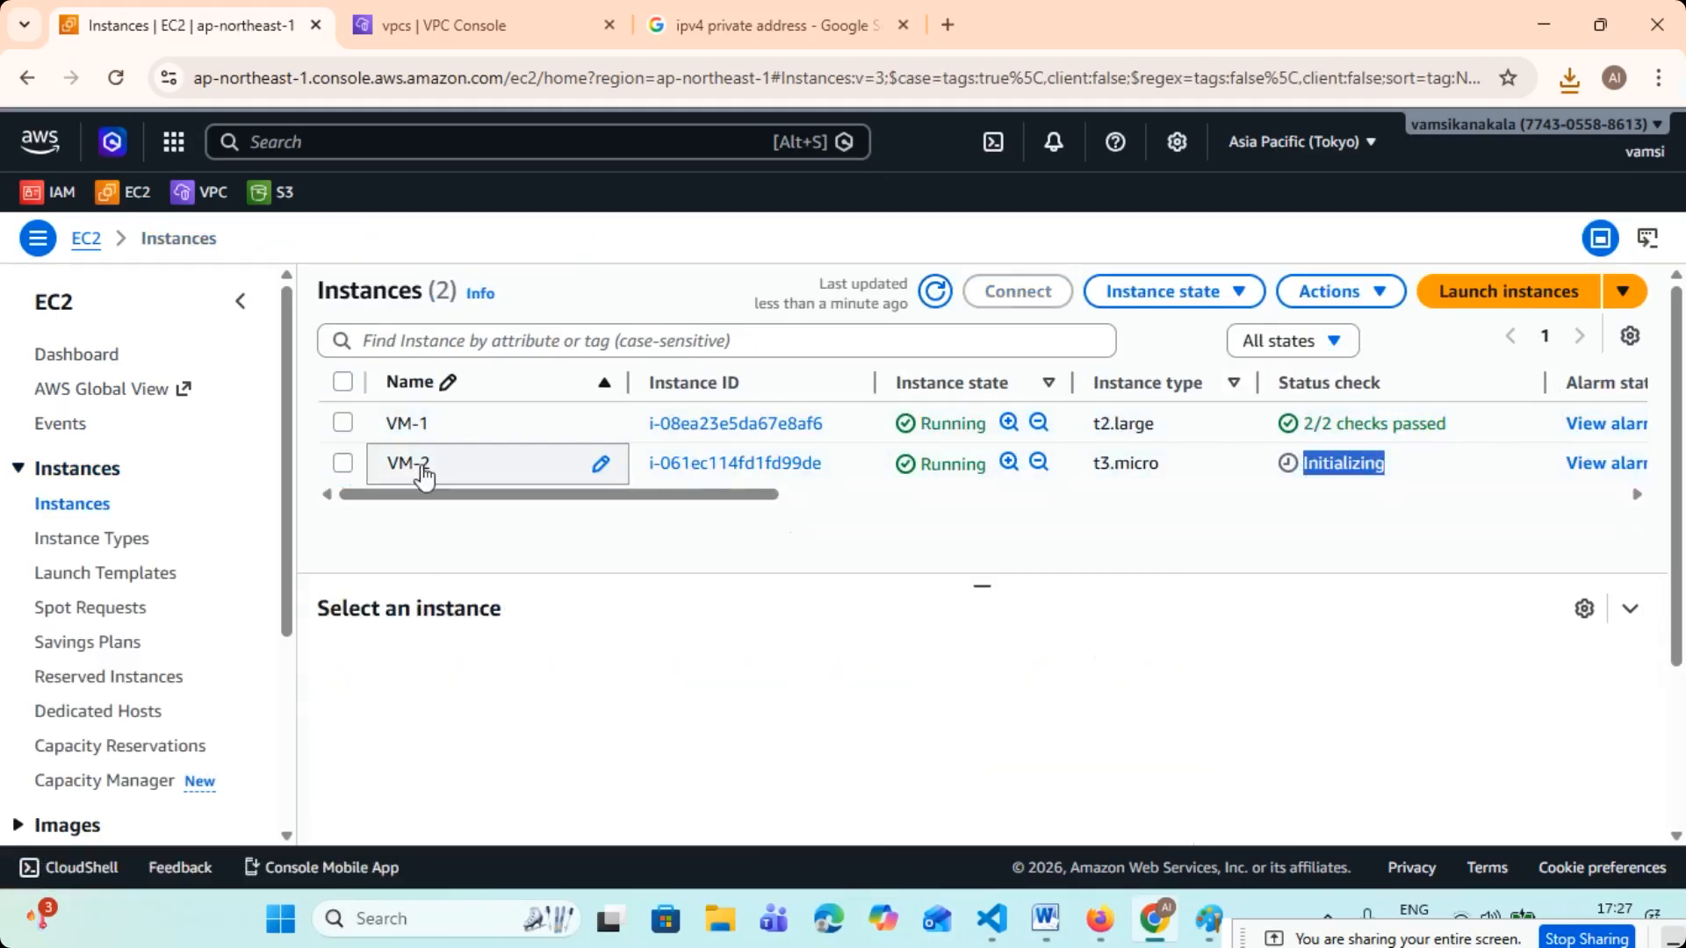
pyautogui.click(934, 292)
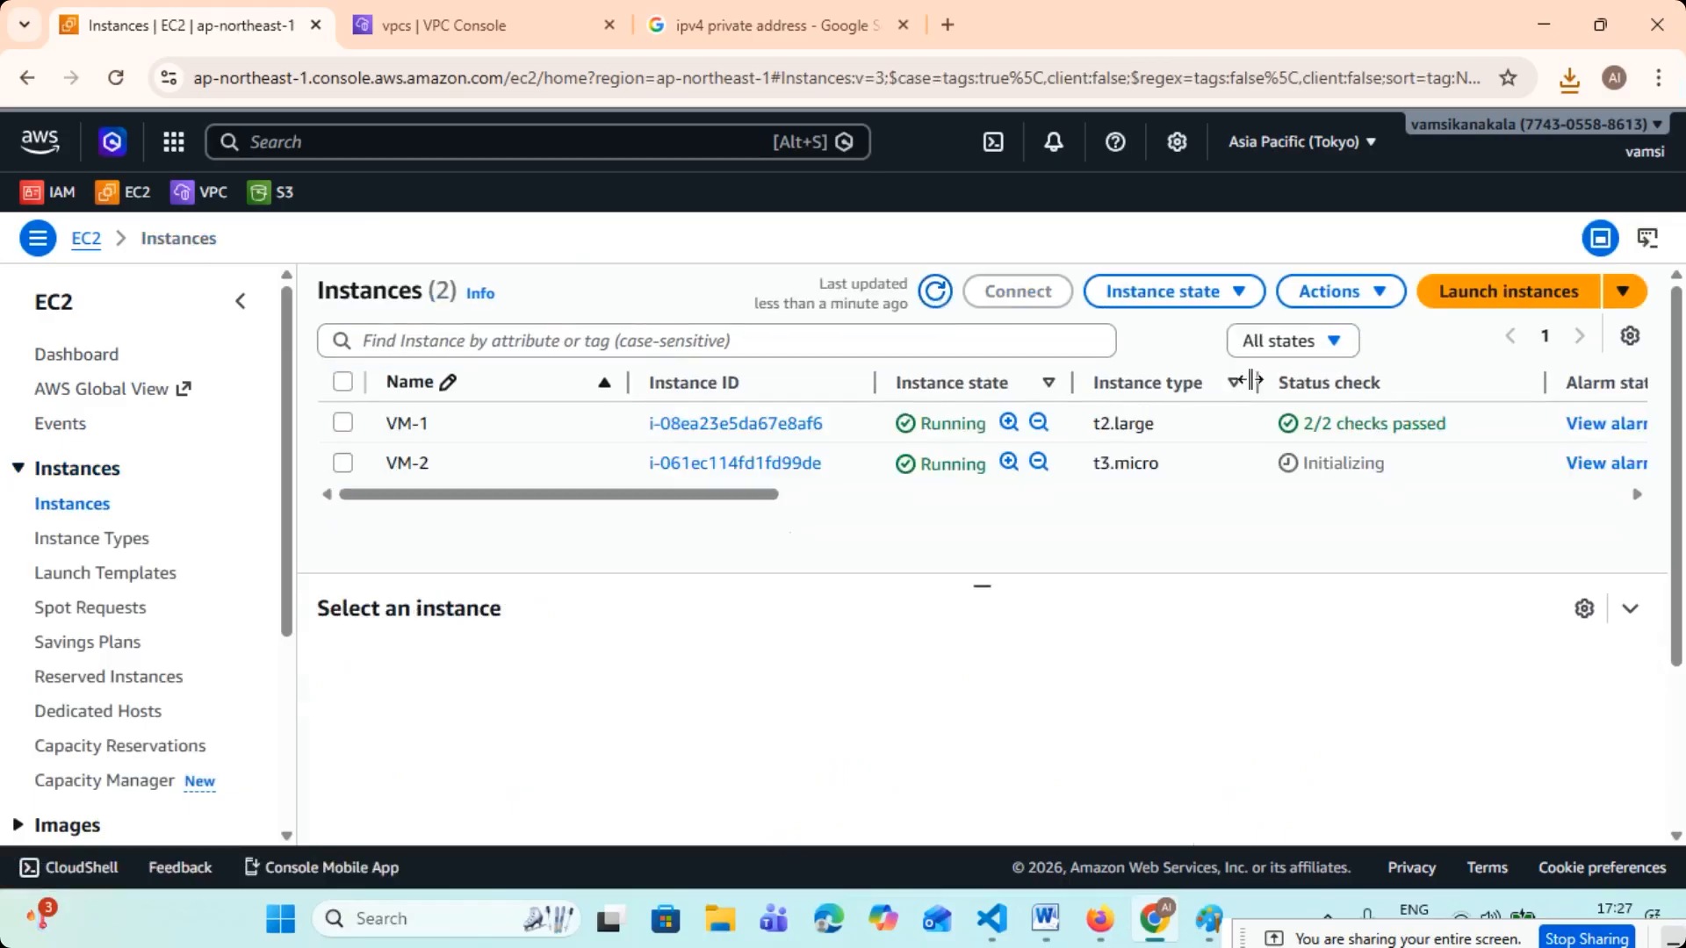
pyautogui.moveTo(1475, 430); pyautogui.dragTo(1137, 425)
pyautogui.moveTo(921, 425); pyautogui.dragTo(977, 424)
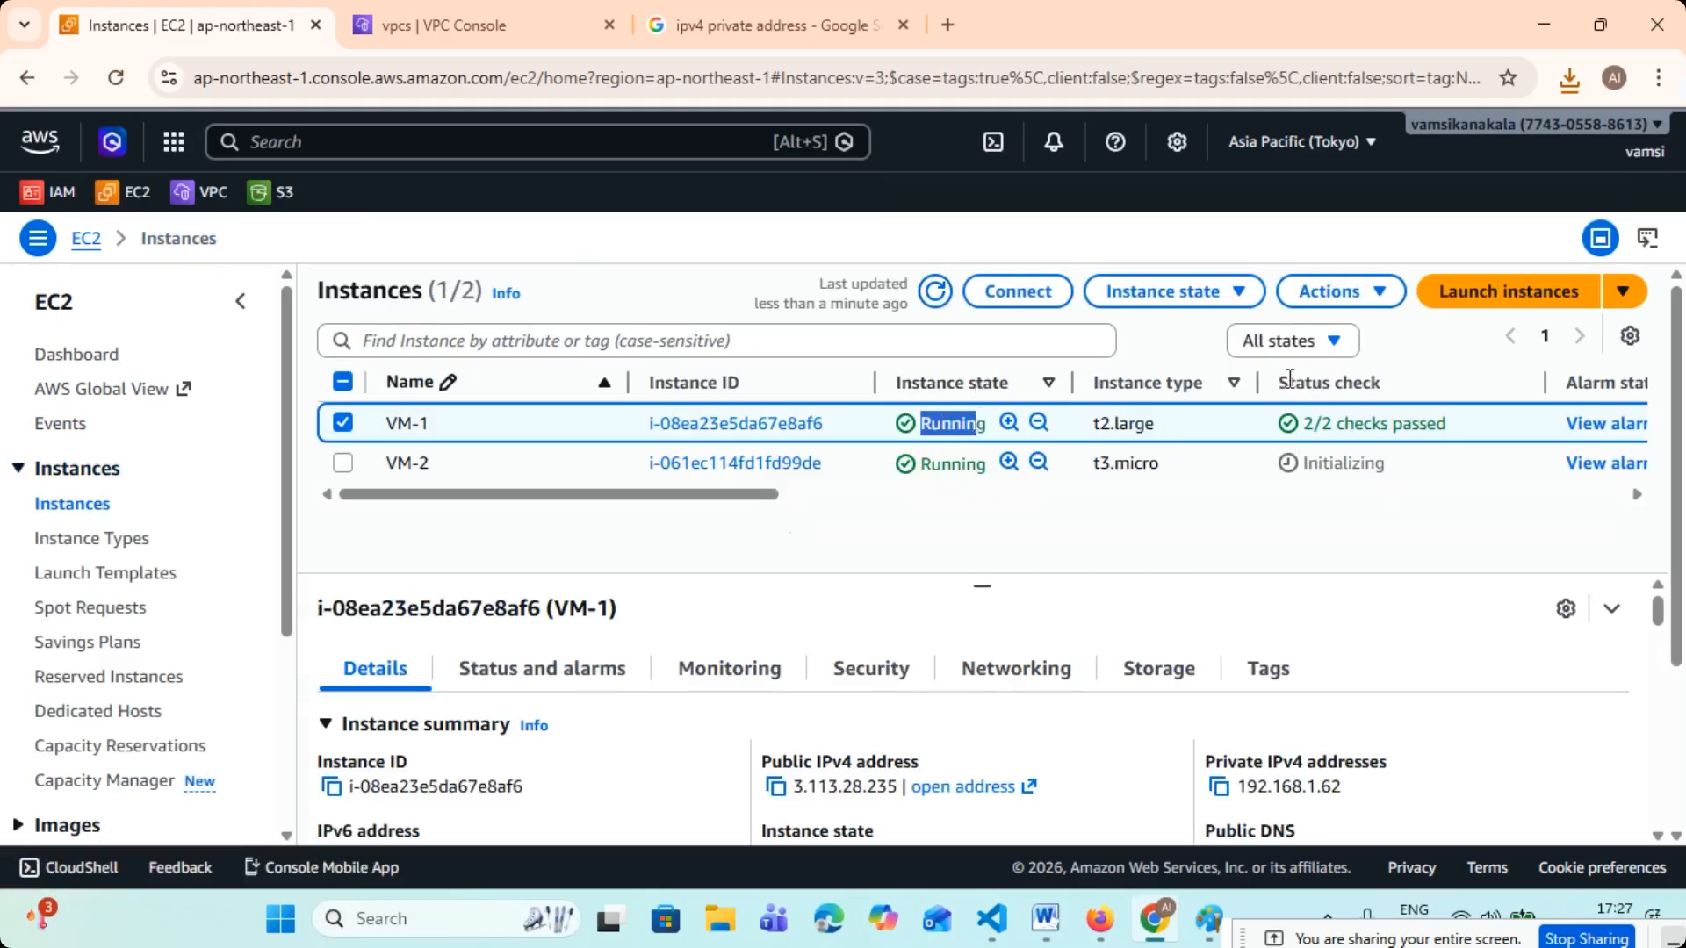
pyautogui.moveTo(1278, 382); pyautogui.dragTo(1383, 379)
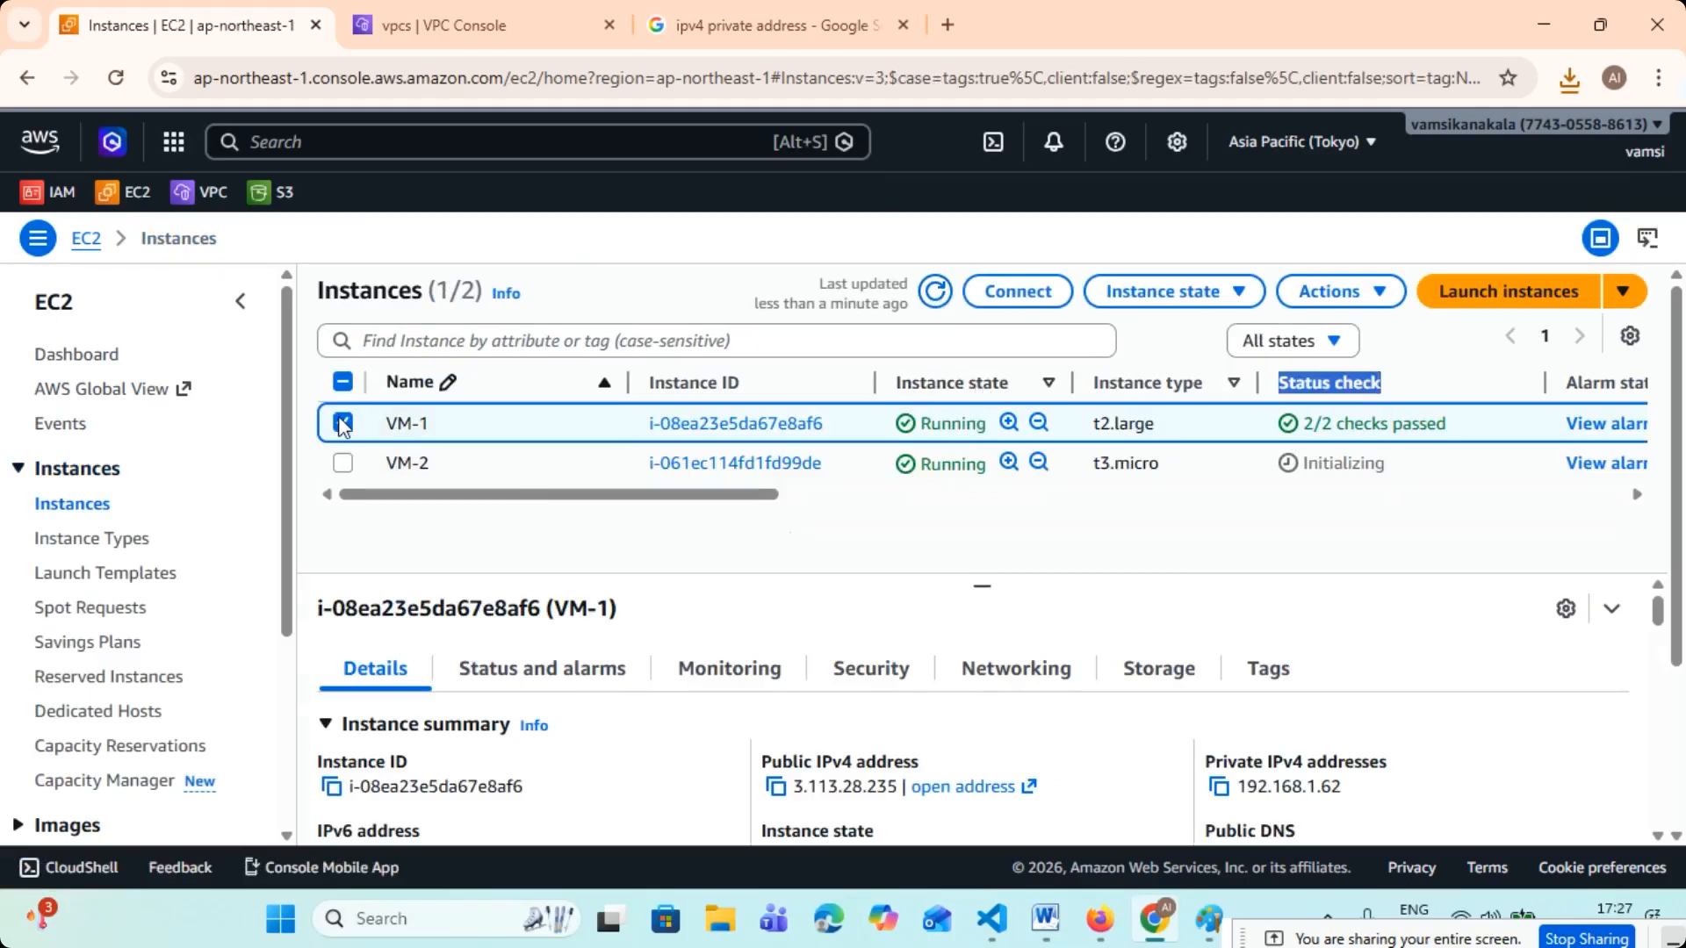
# - Open VM-1's RDP client connection options and request its Windows administrator password
pyautogui.click(1019, 291)
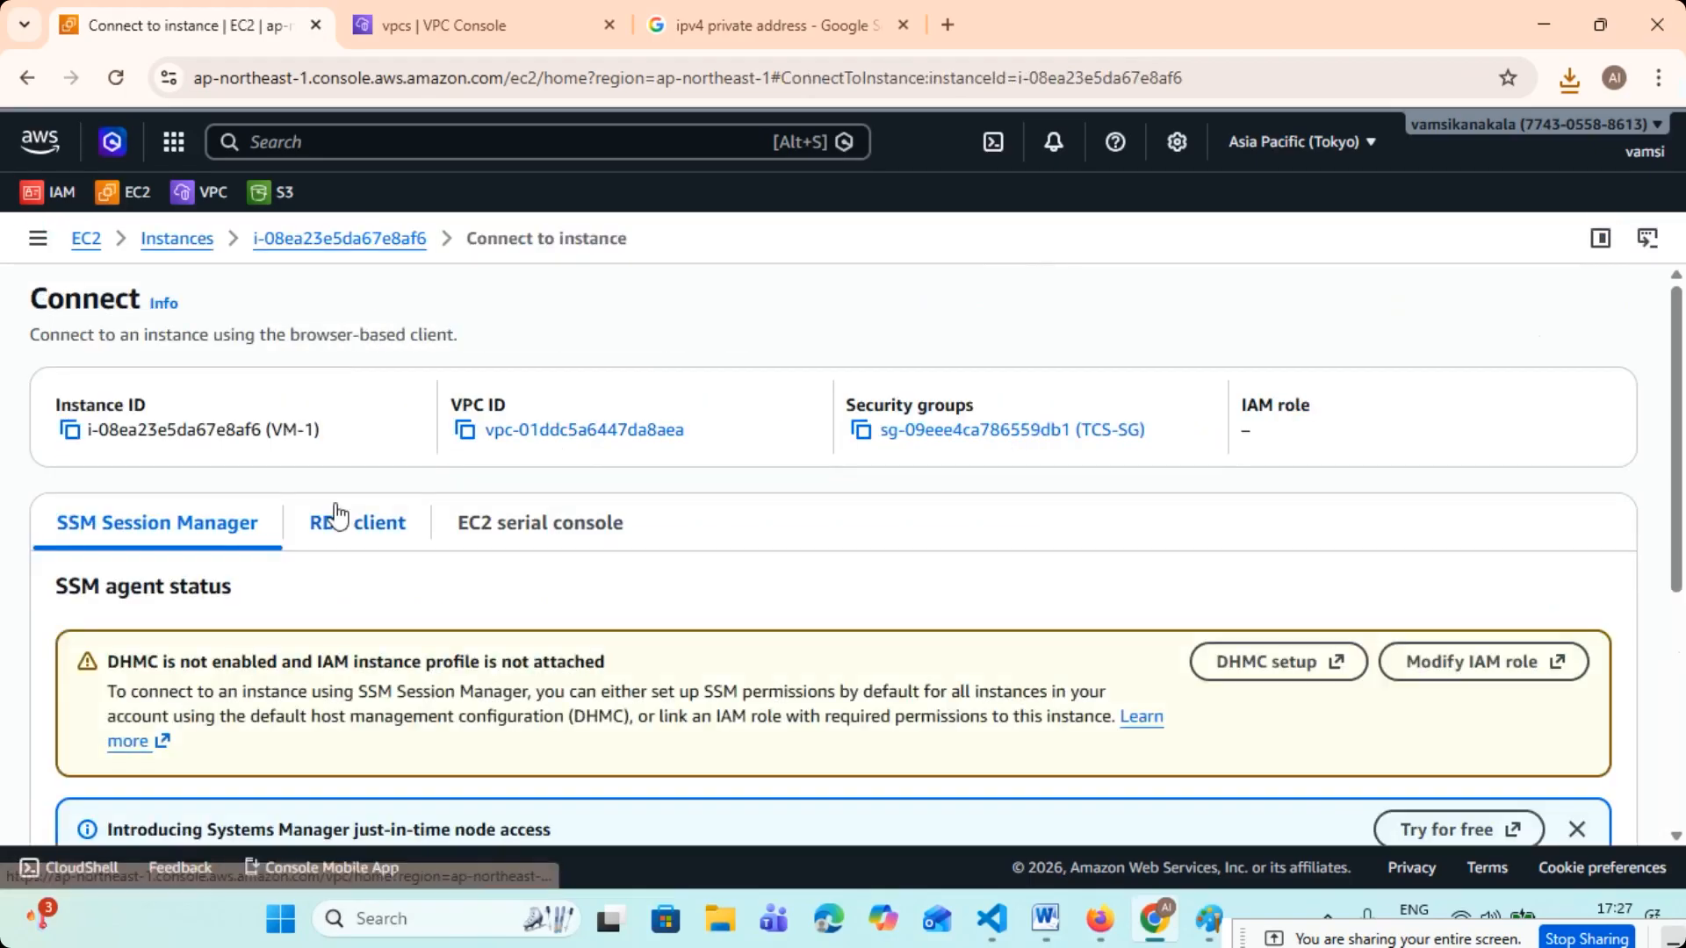
pyautogui.click(338, 525)
pyautogui.scroll(-3, 233, 530)
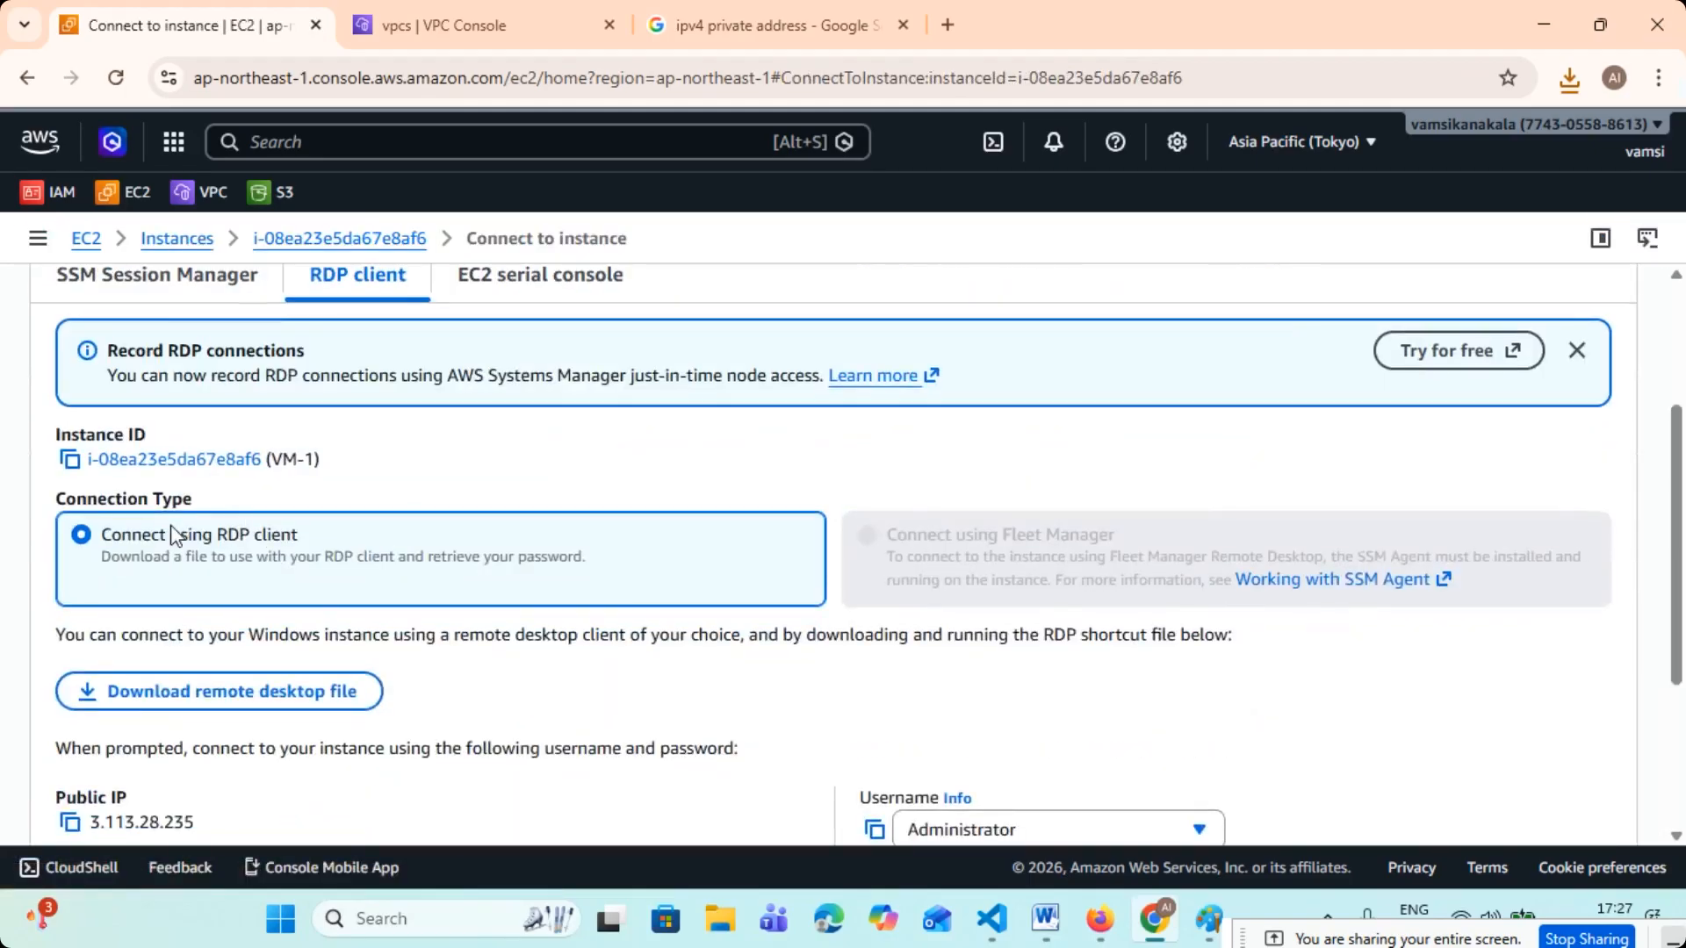
pyautogui.scroll(-2, 180, 544)
pyautogui.scroll(-2, 321, 572)
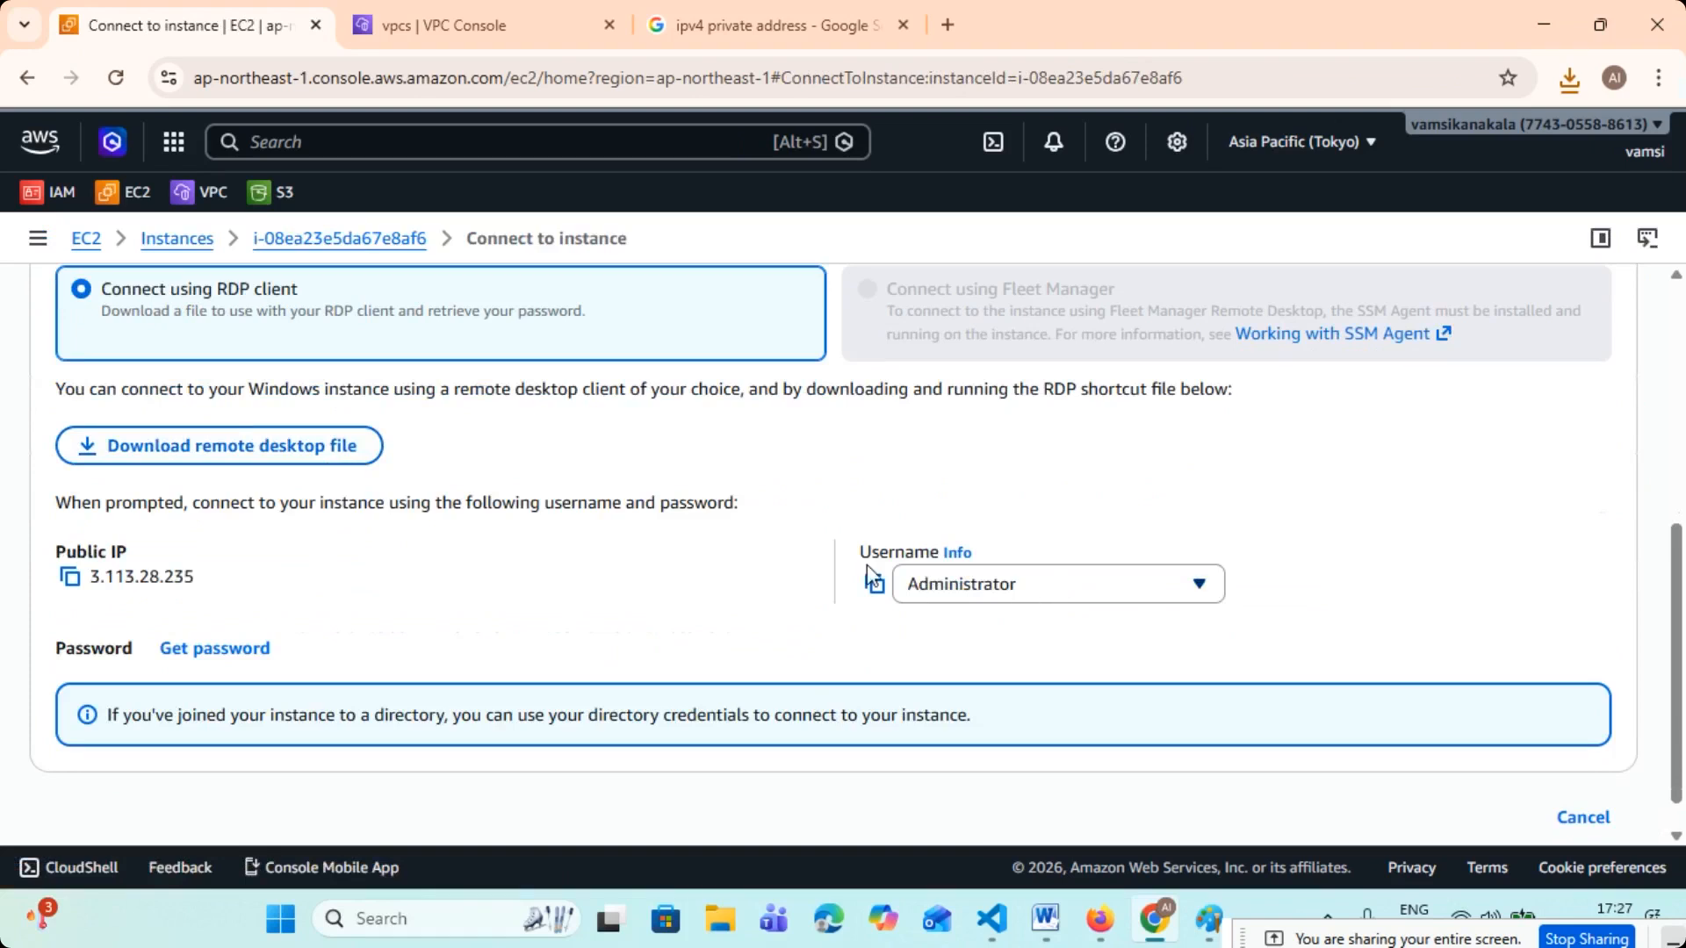
pyautogui.scroll(-1, 166, 579)
pyautogui.click(176, 602)
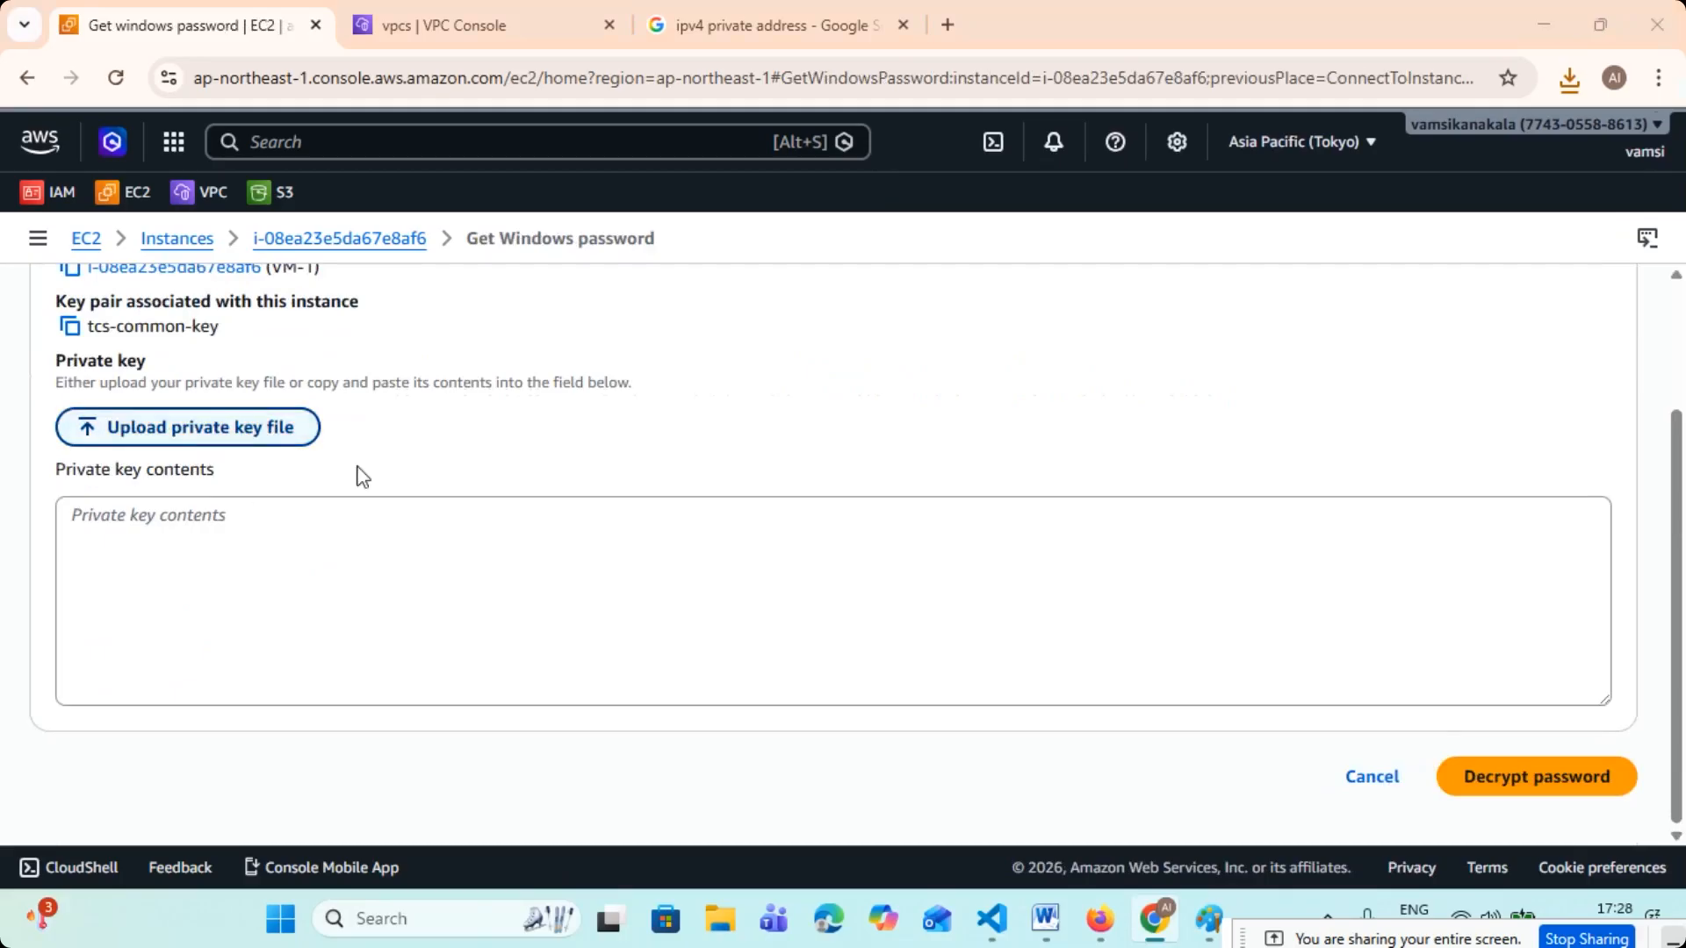
# - Upload the tcs-common-key file from Downloads as the private key and decrypt VM-1's Windows password
pyautogui.click(313, 235)
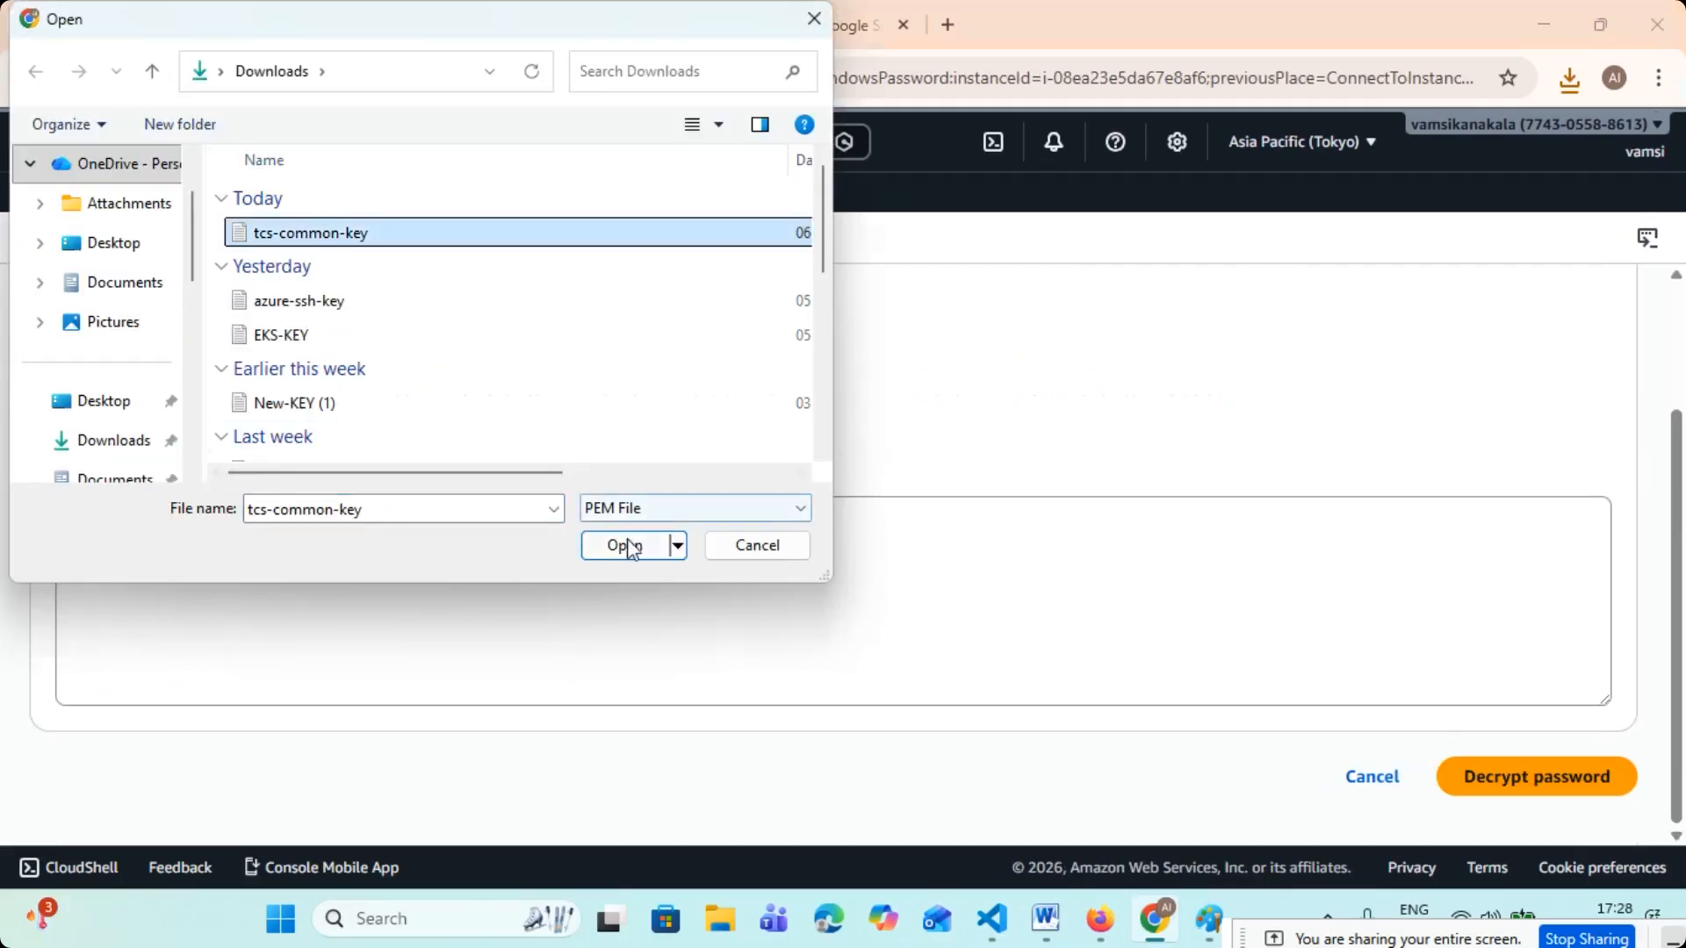
pyautogui.click(629, 546)
pyautogui.click(1535, 776)
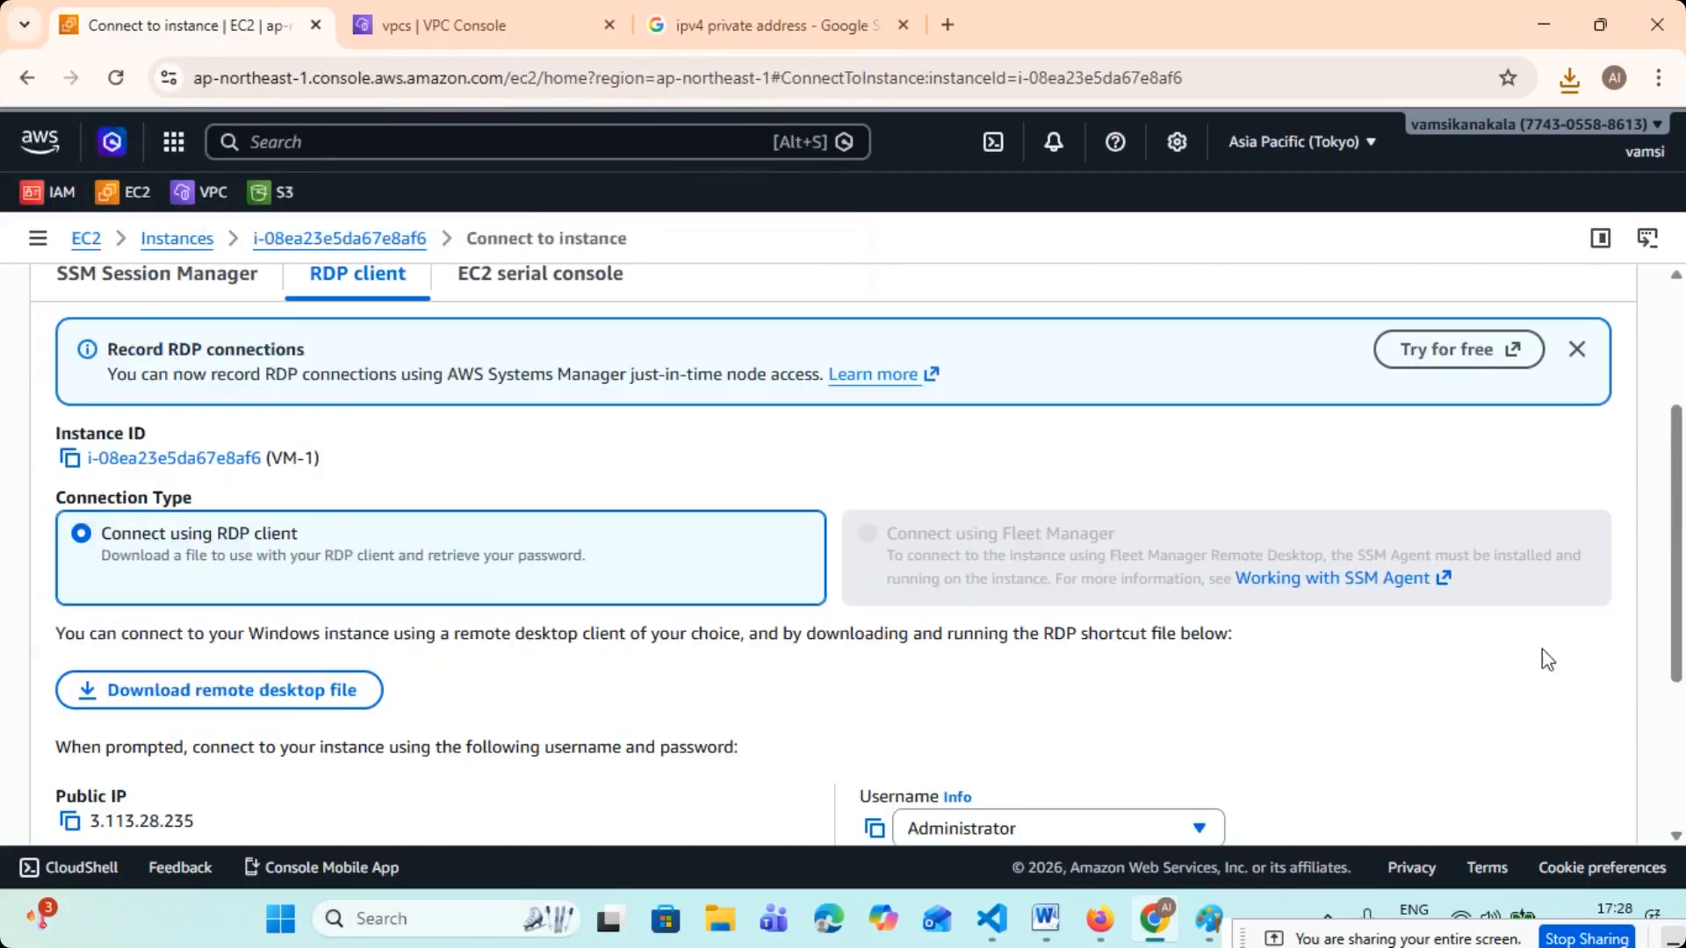
# - Copy VM-1's decrypted password, start its remote desktop file from the Downloads folder, and proceed past the unknown-publisher warning
pyautogui.scroll(-3, 741, 595)
pyautogui.click(69, 663)
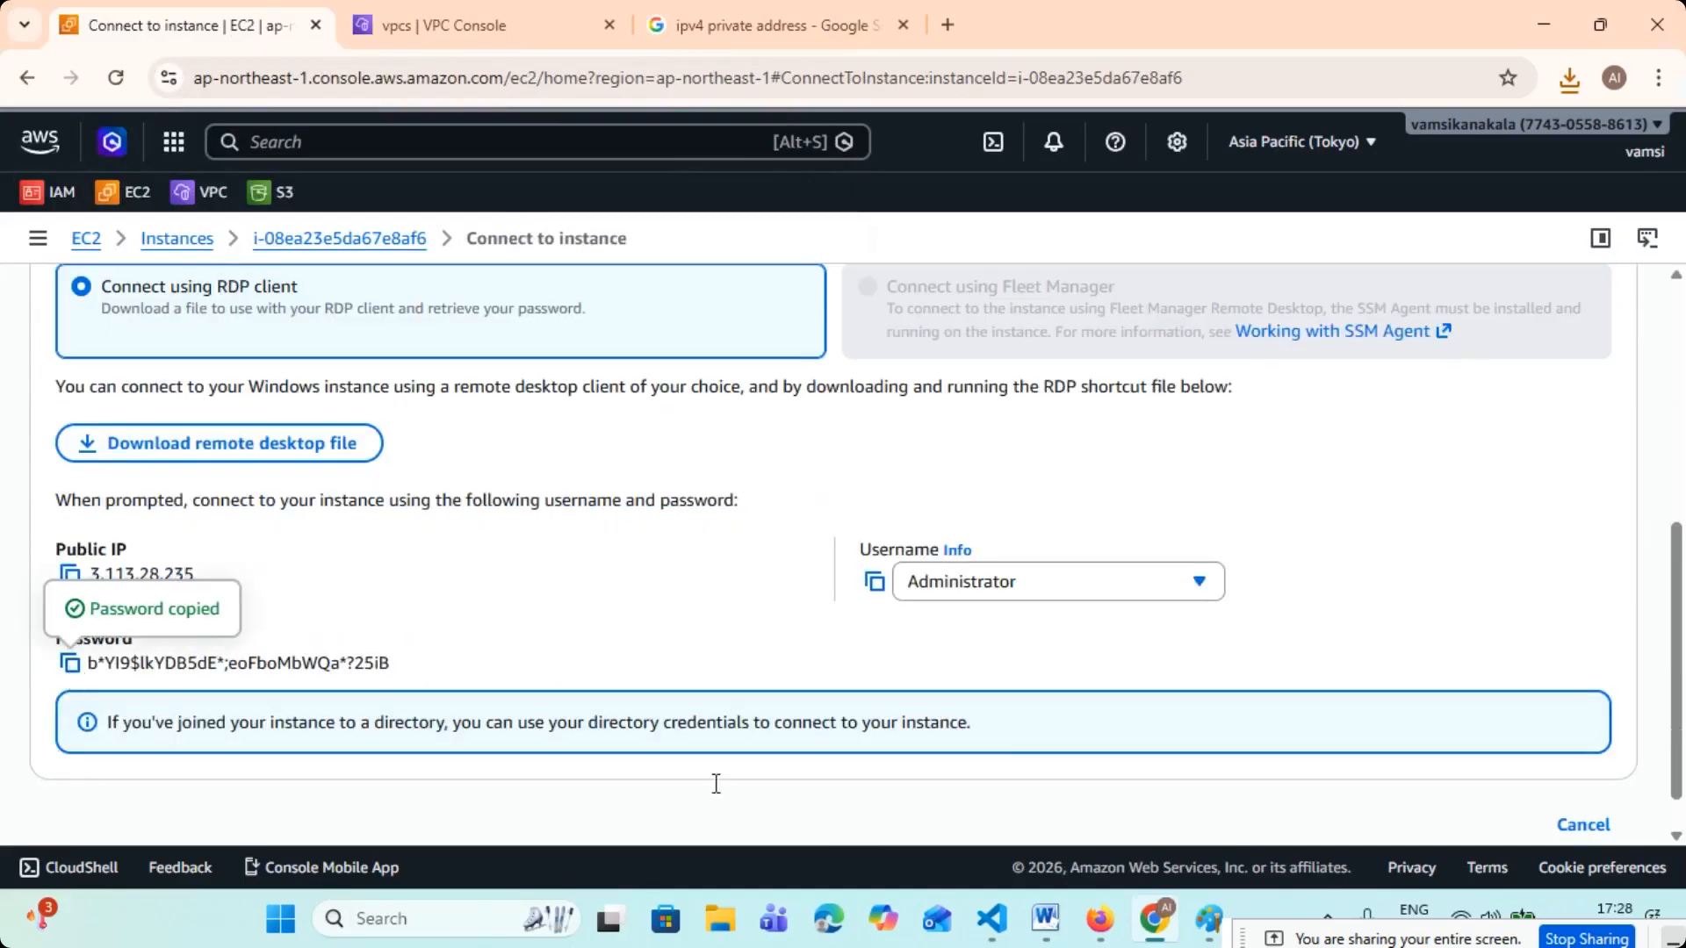
pyautogui.click(714, 934)
pyautogui.press('super+e')
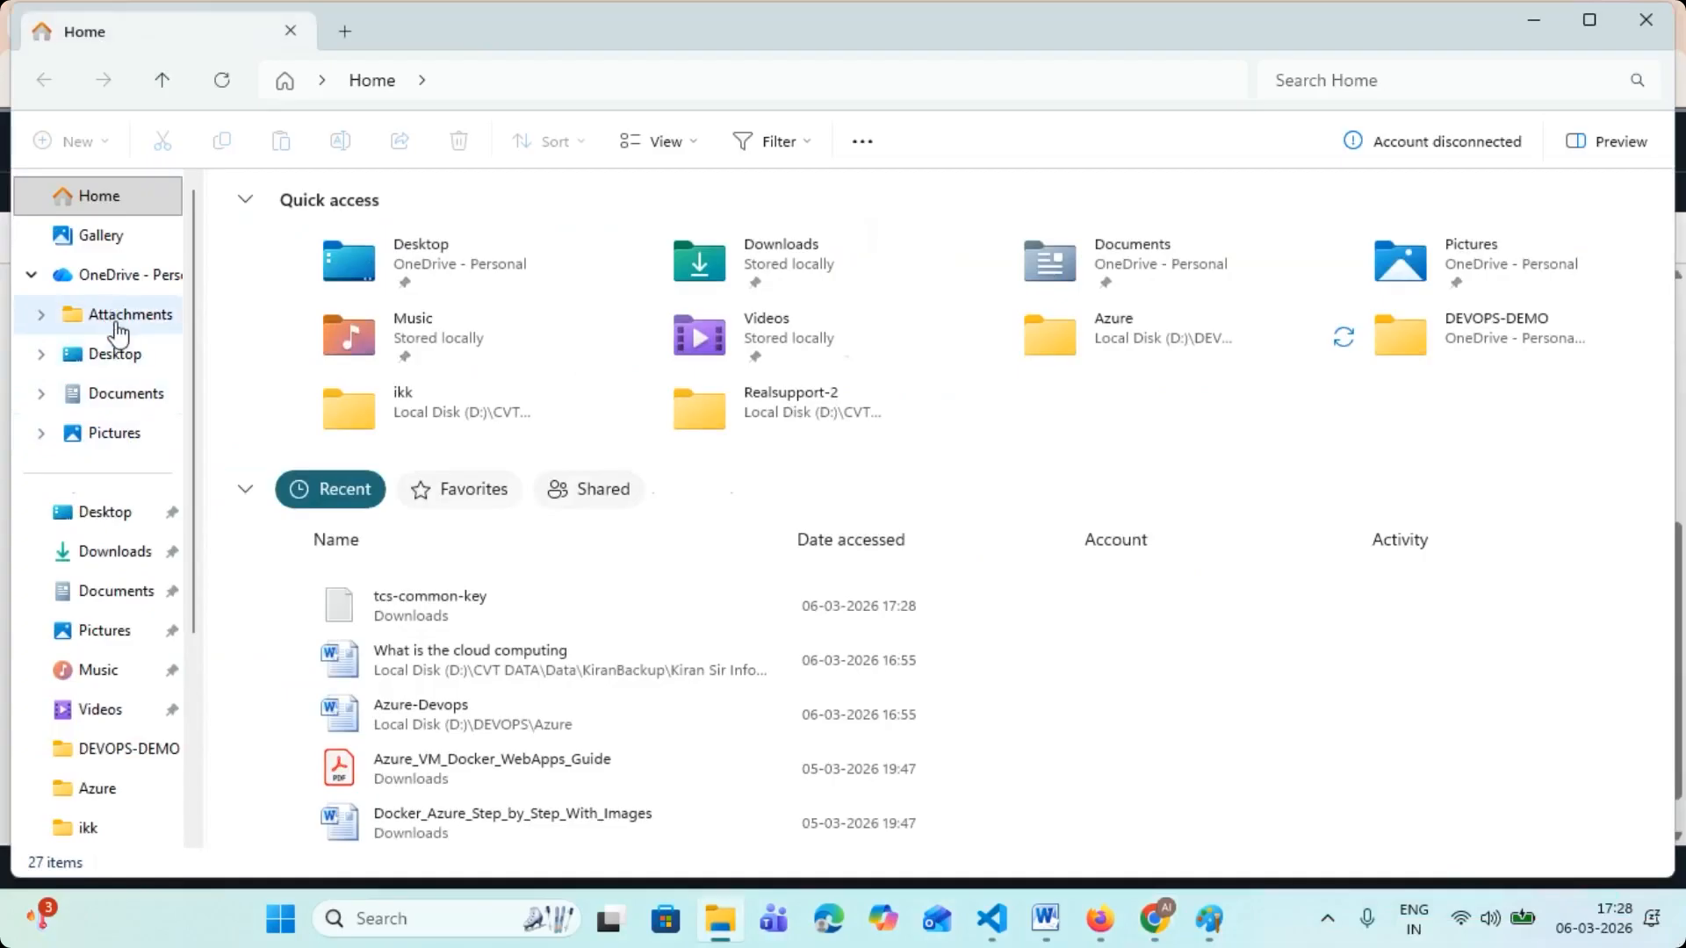
pyautogui.click(113, 554)
pyautogui.doubleClick(299, 257)
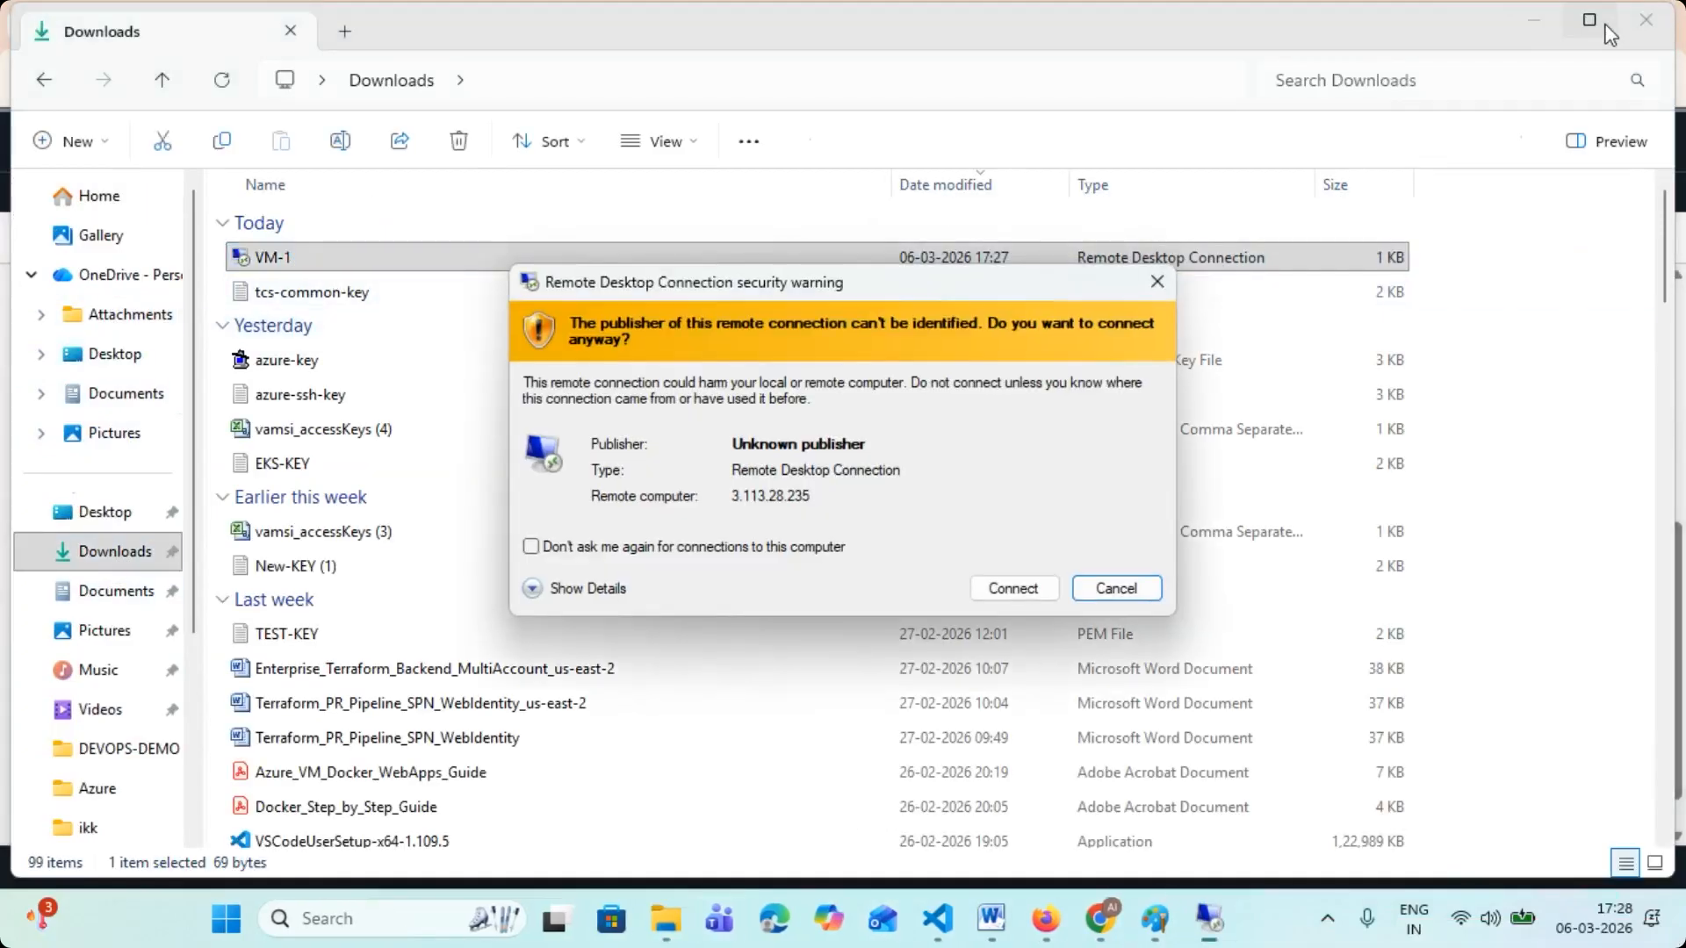
pyautogui.click(1648, 19)
pyautogui.click(1032, 593)
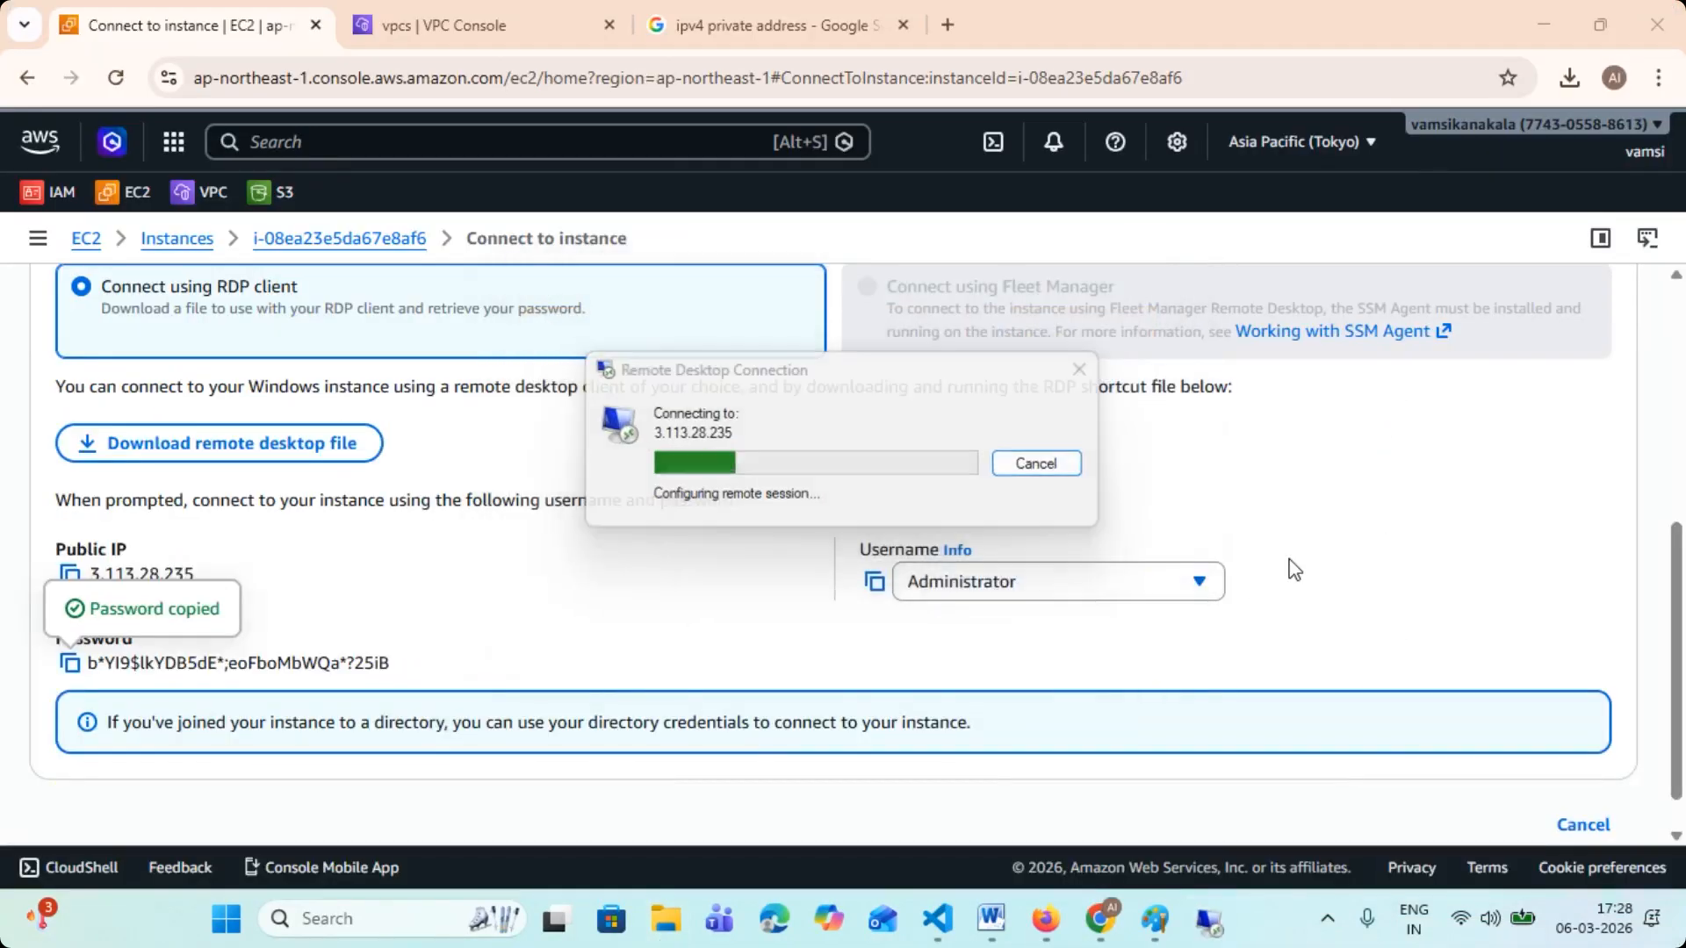
pyautogui.click(1541, 19)
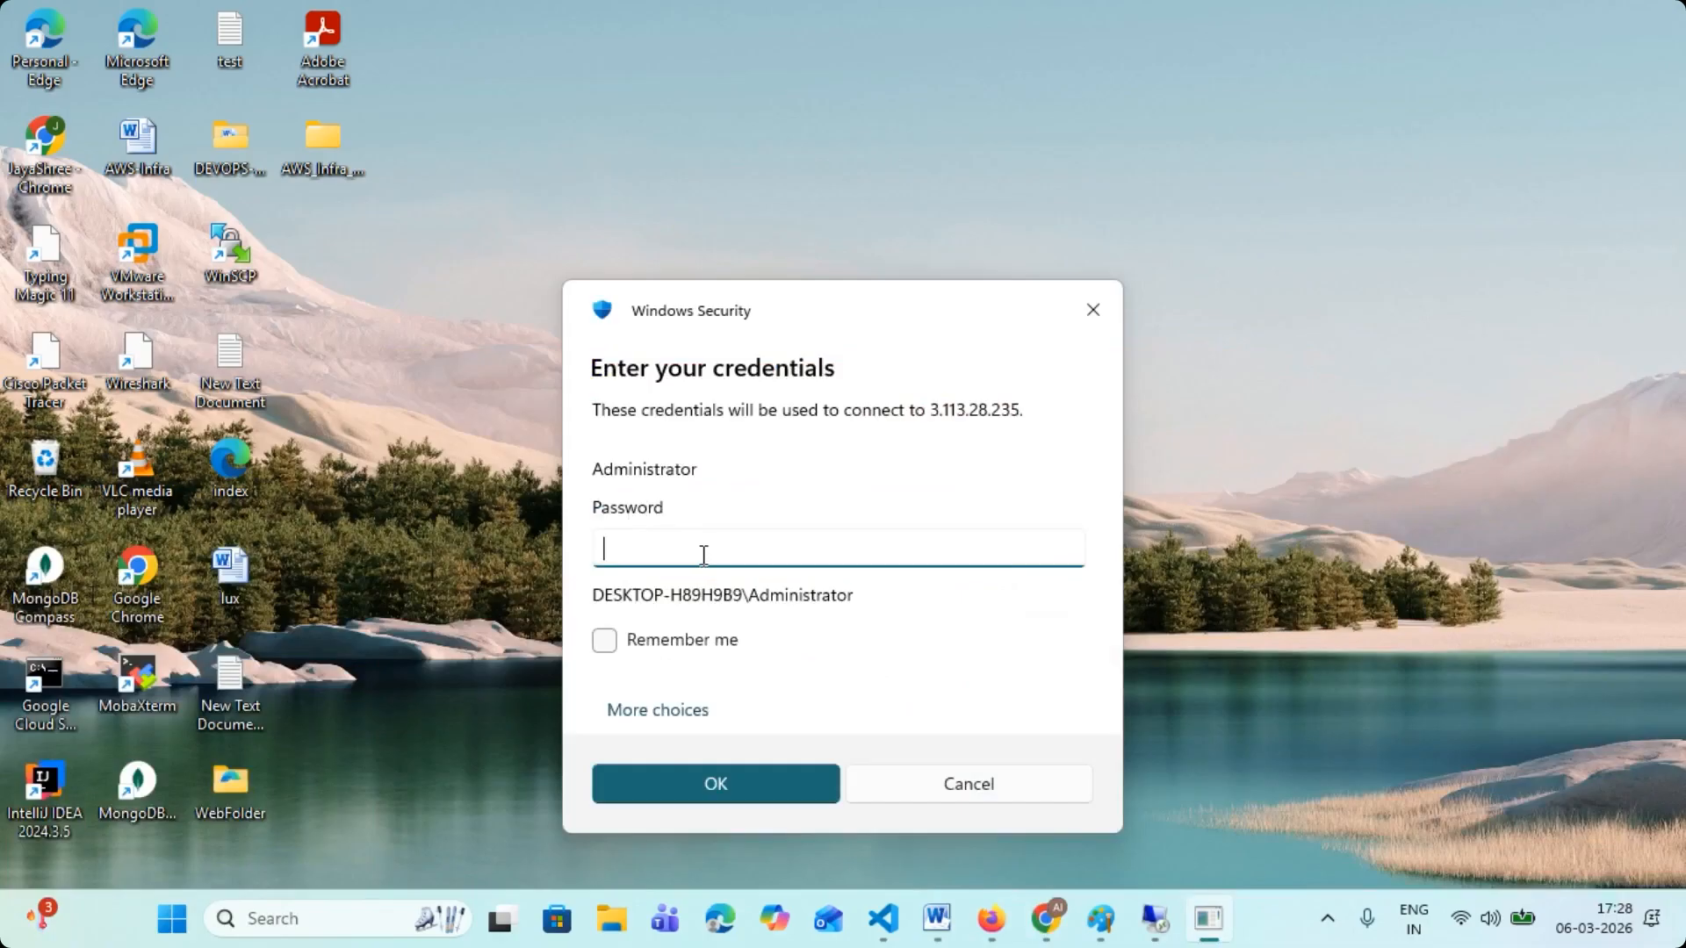
# - Sign in to VM-1 as Administrator by submitting the copied password in the password field, retrying it, and accept the remote connection
pyautogui.hotkey('ctrl', 'v')
pyautogui.click(726, 797)
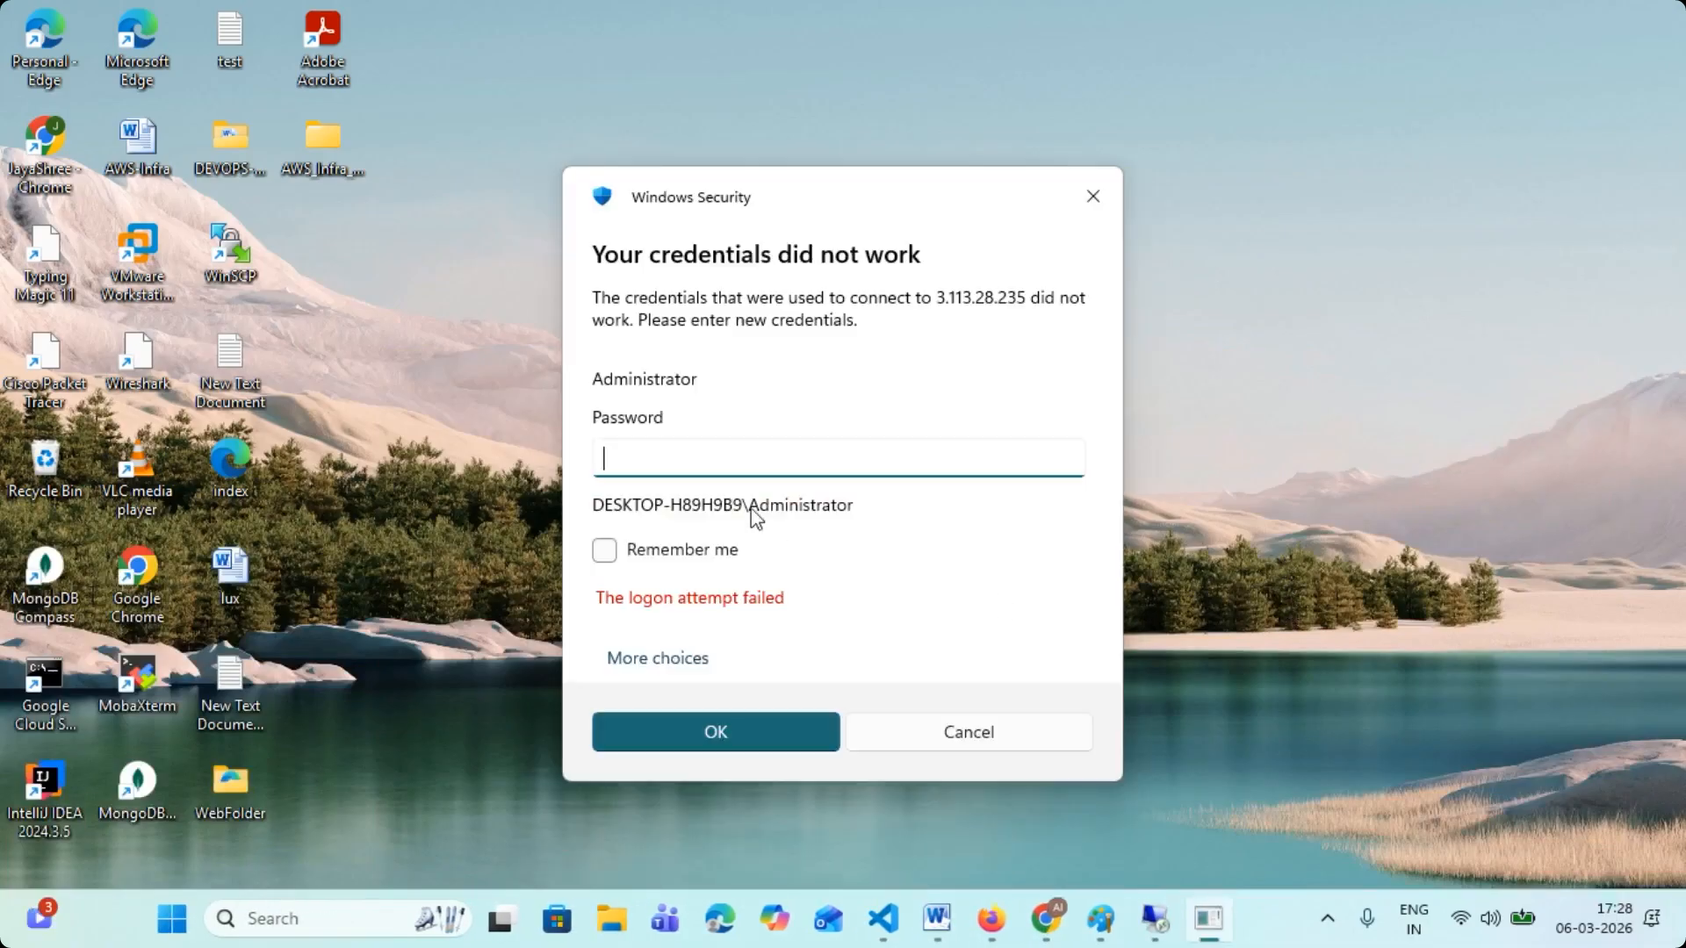
pyautogui.hotkey('ctrl', 'v')
pyautogui.click(762, 722)
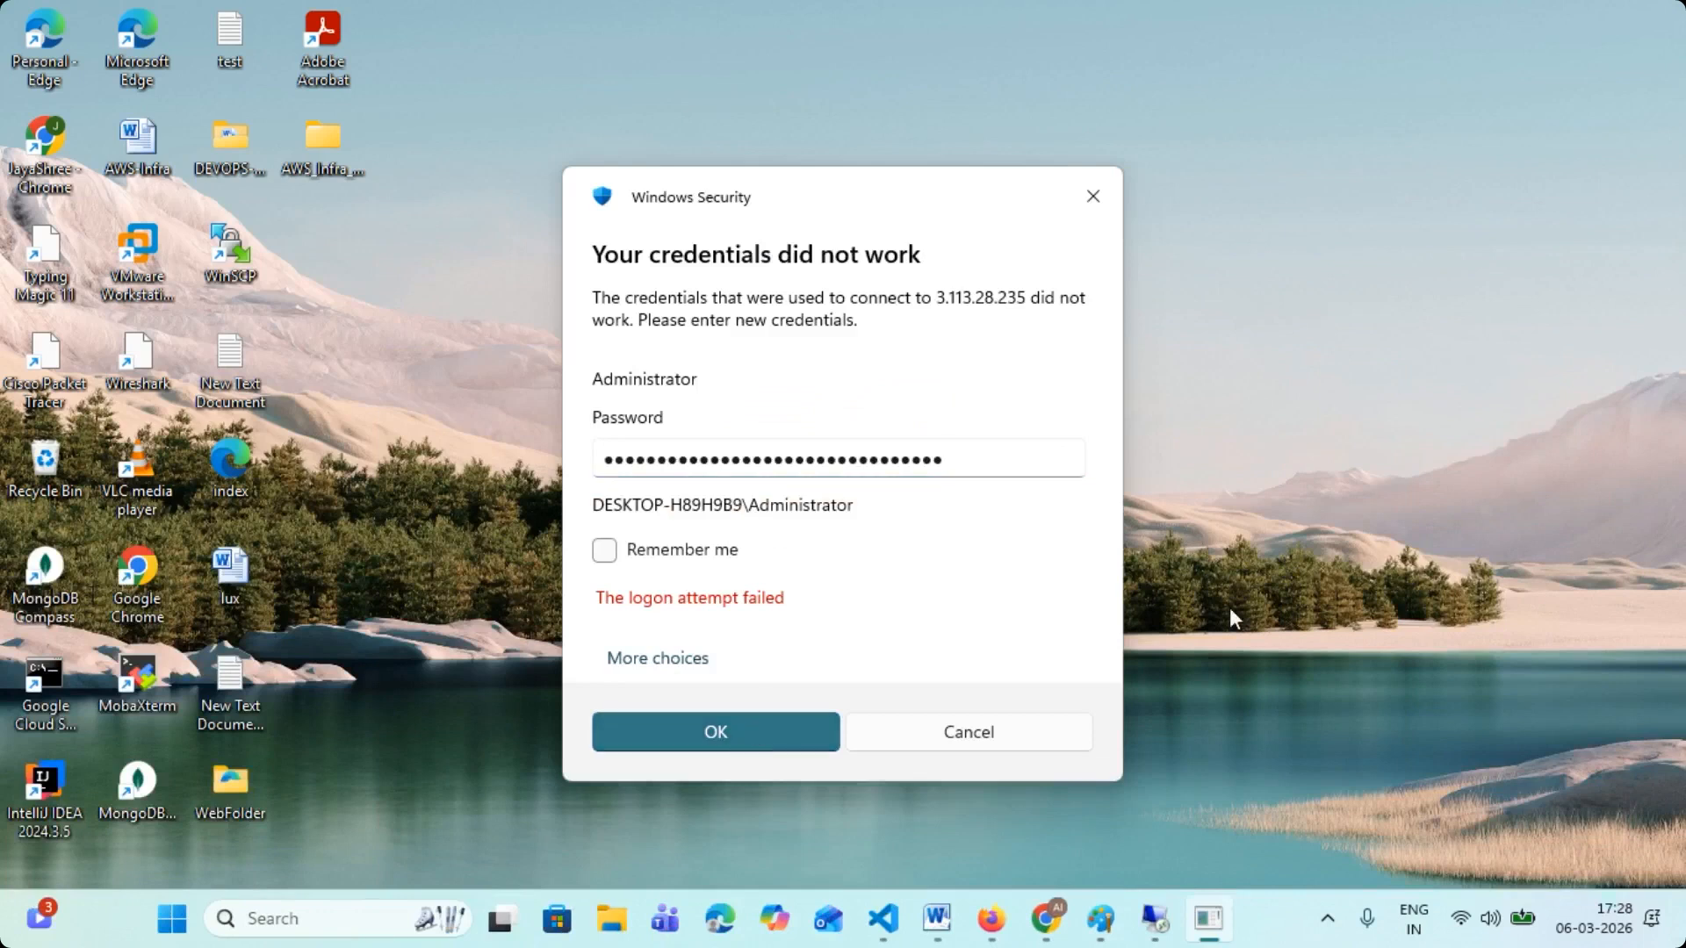
pyautogui.click(919, 657)
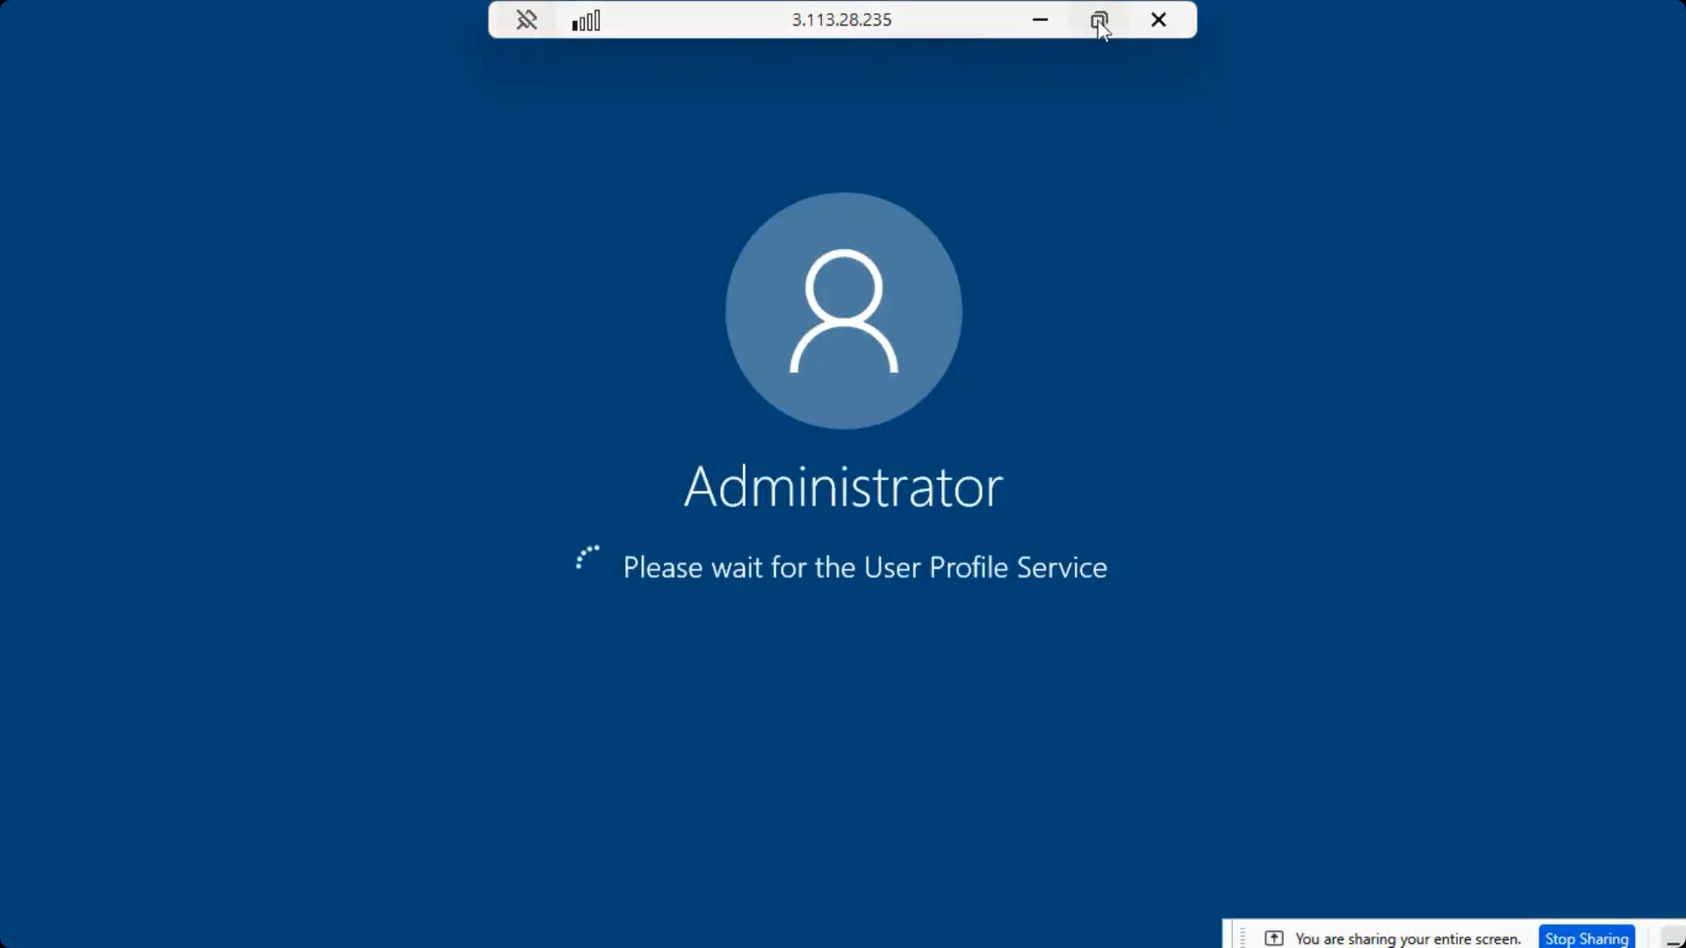
pyautogui.click(1099, 19)
pyautogui.click(892, 18)
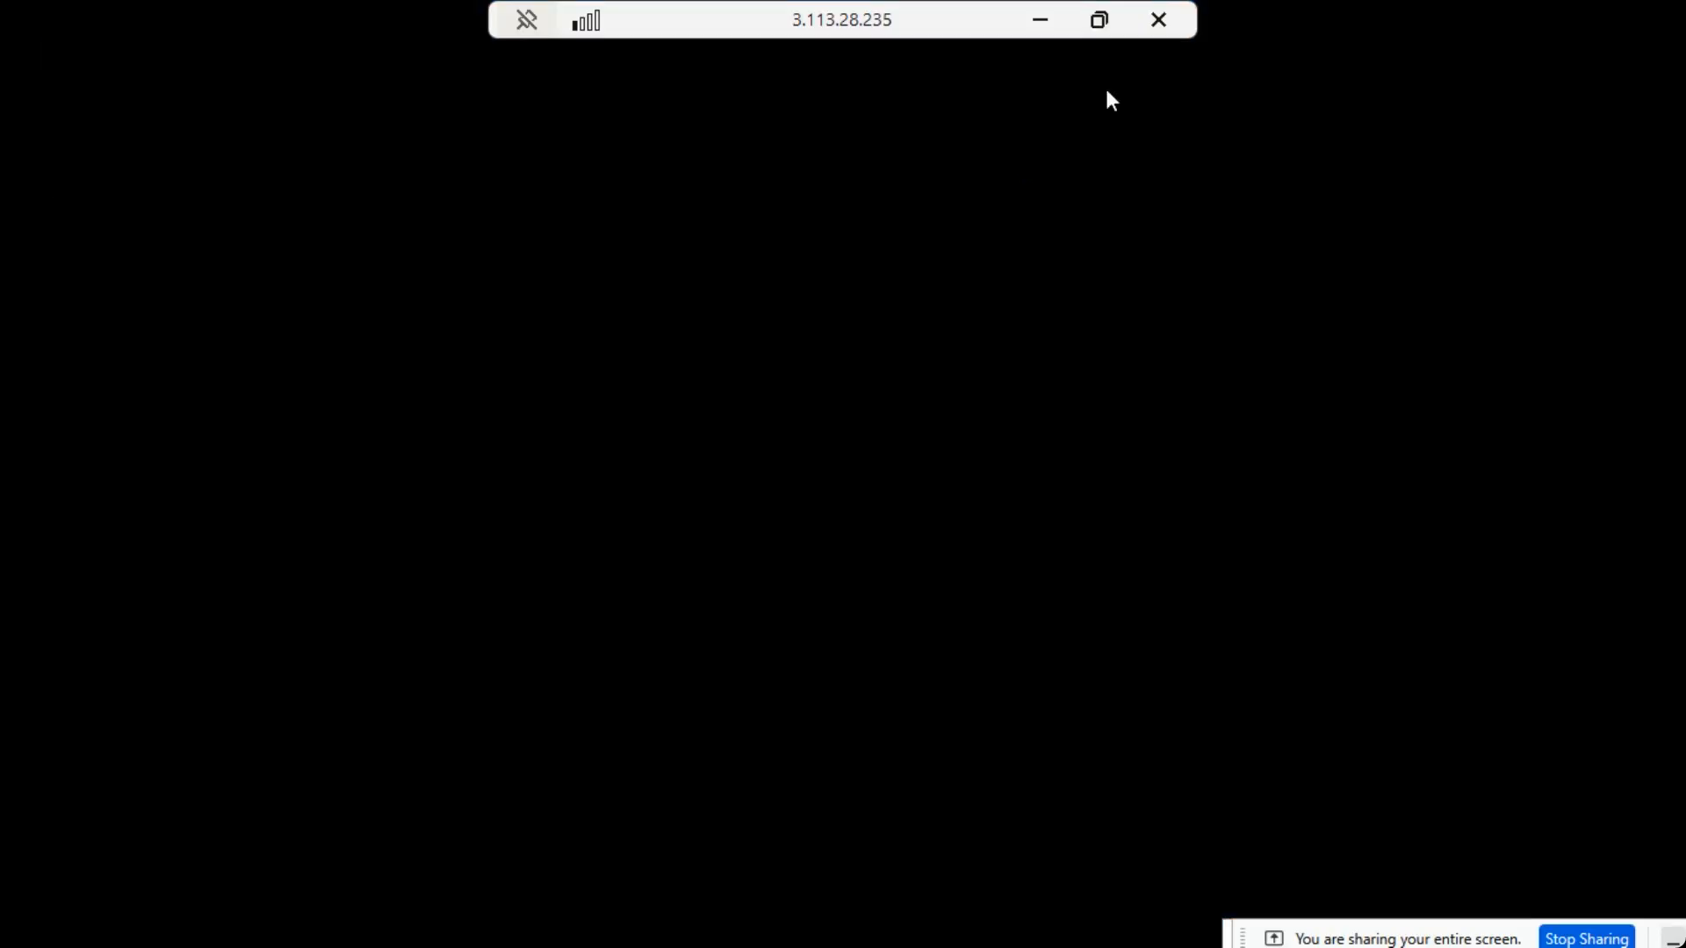
pyautogui.click(1101, 22)
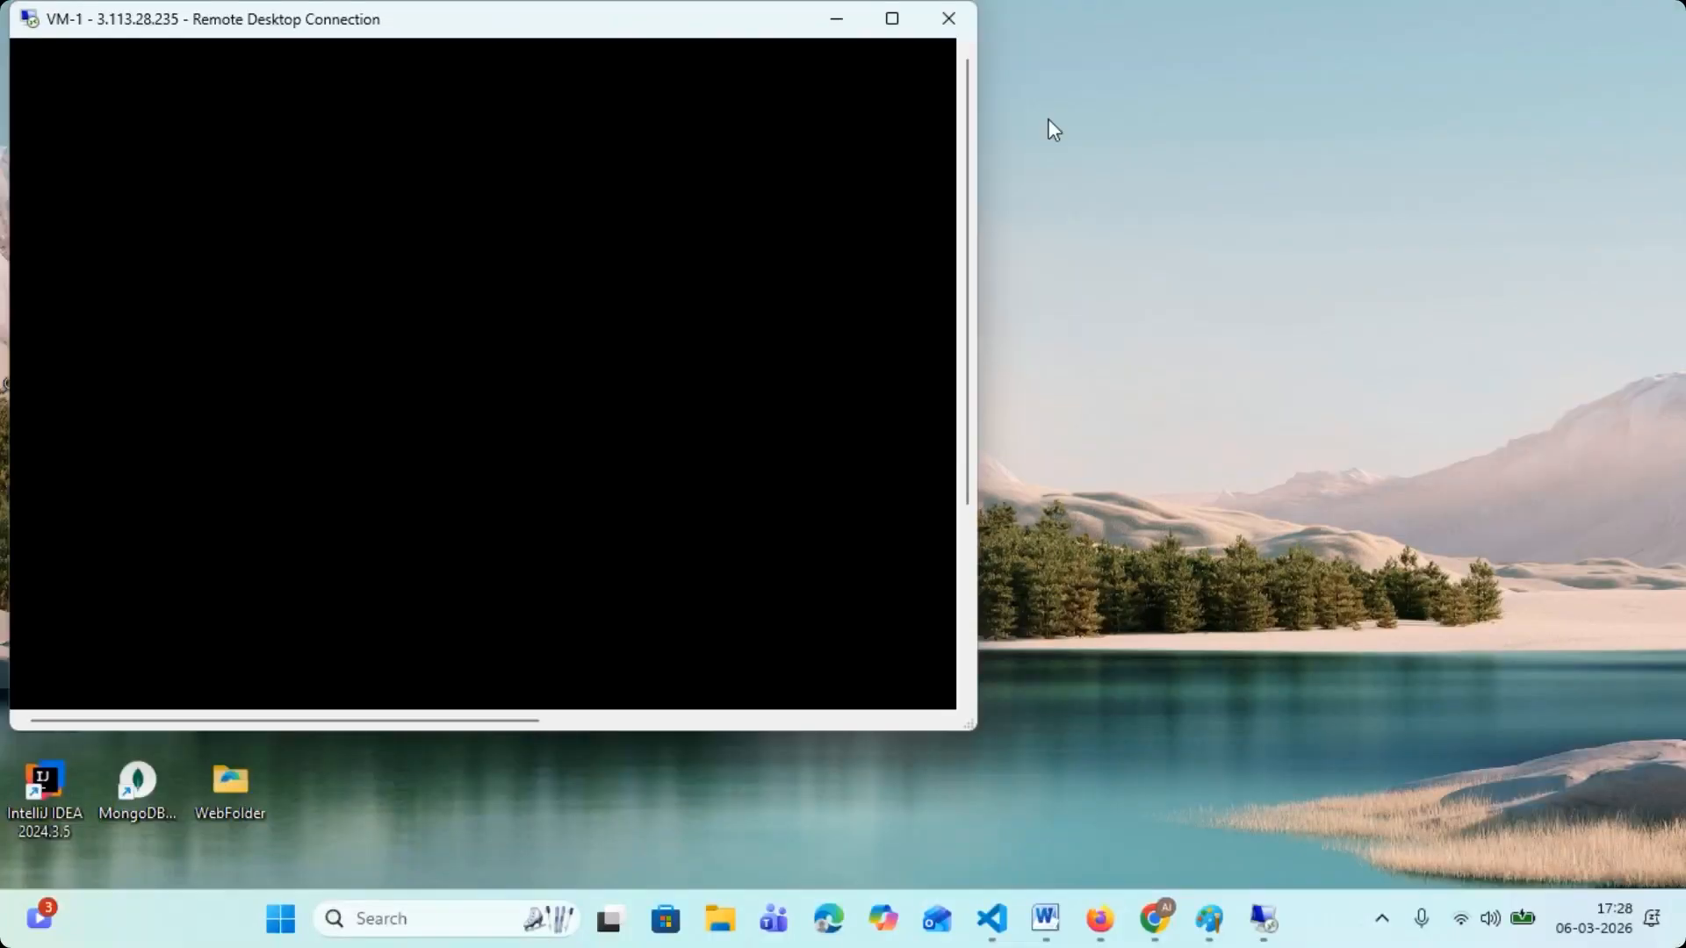
pyautogui.click(899, 19)
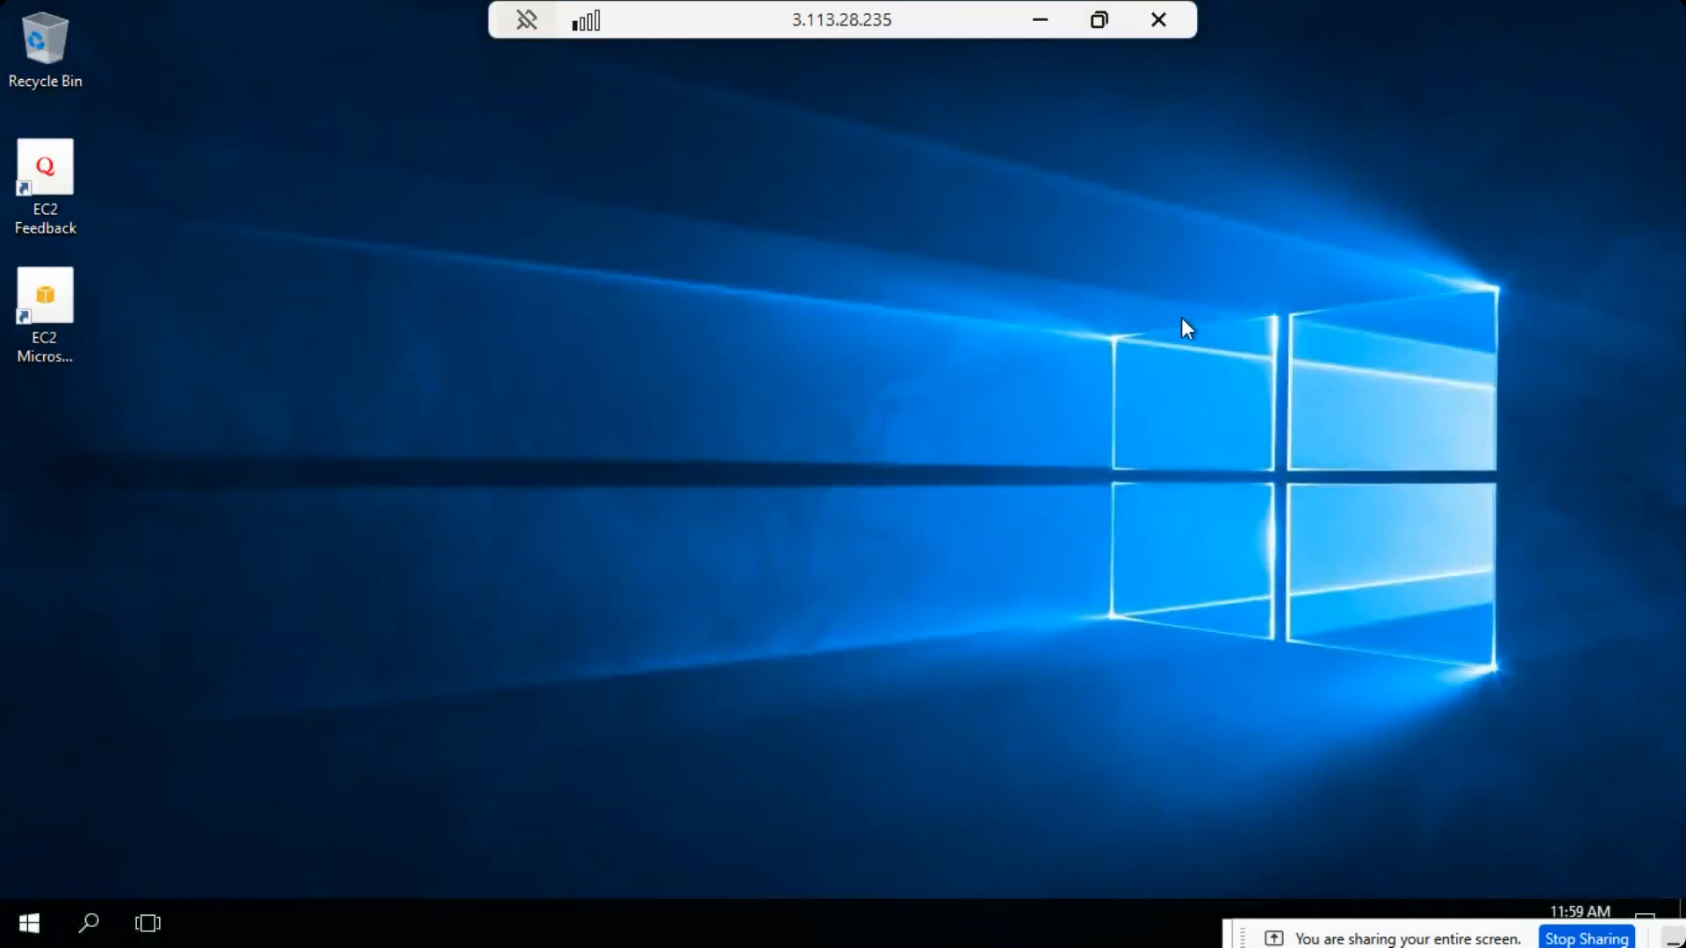
# - Search for winver on VM-1 and run it to check the installed Windows version
pyautogui.click(95, 924)
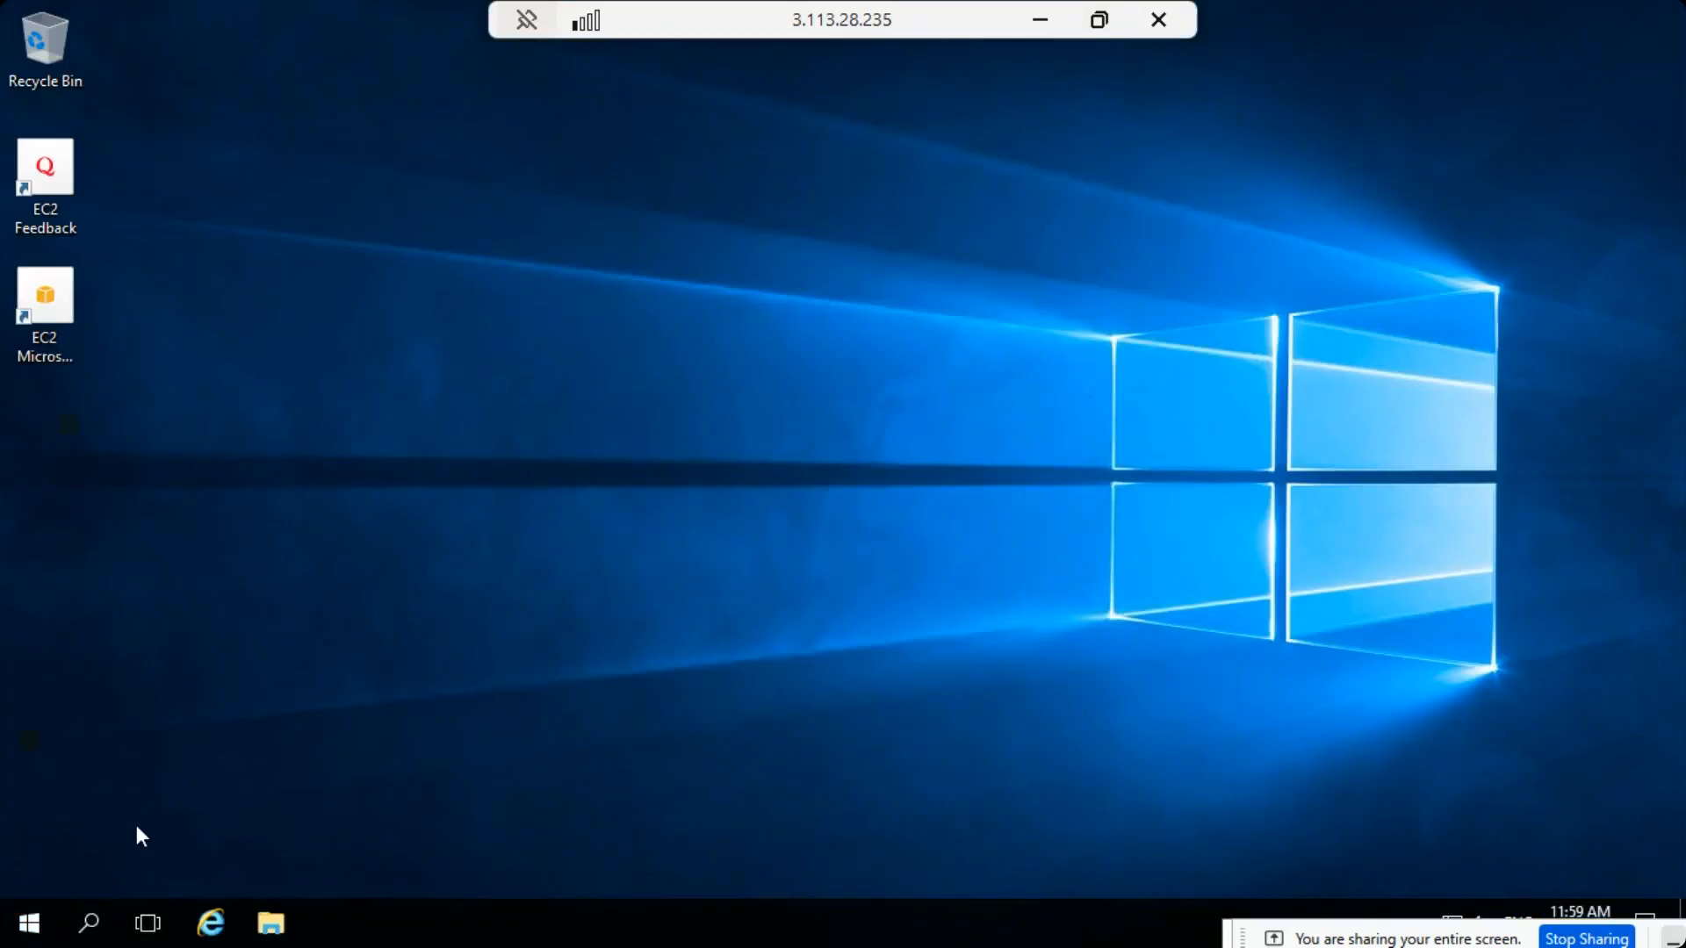
pyautogui.click(91, 926)
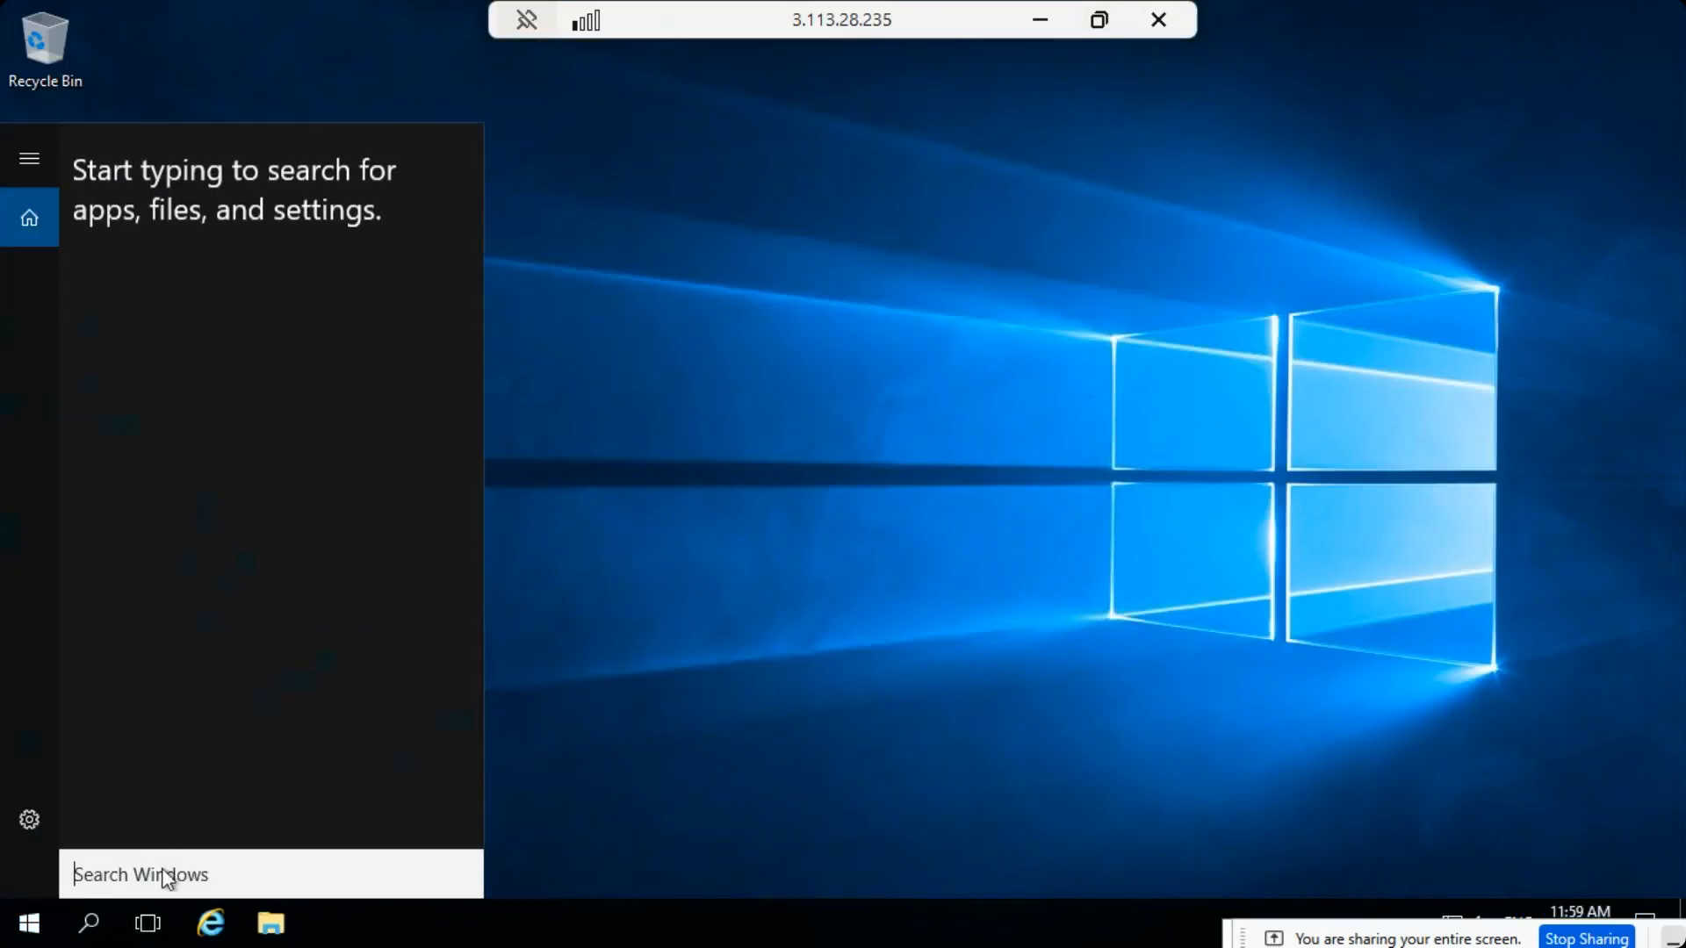
pyautogui.write('winver')
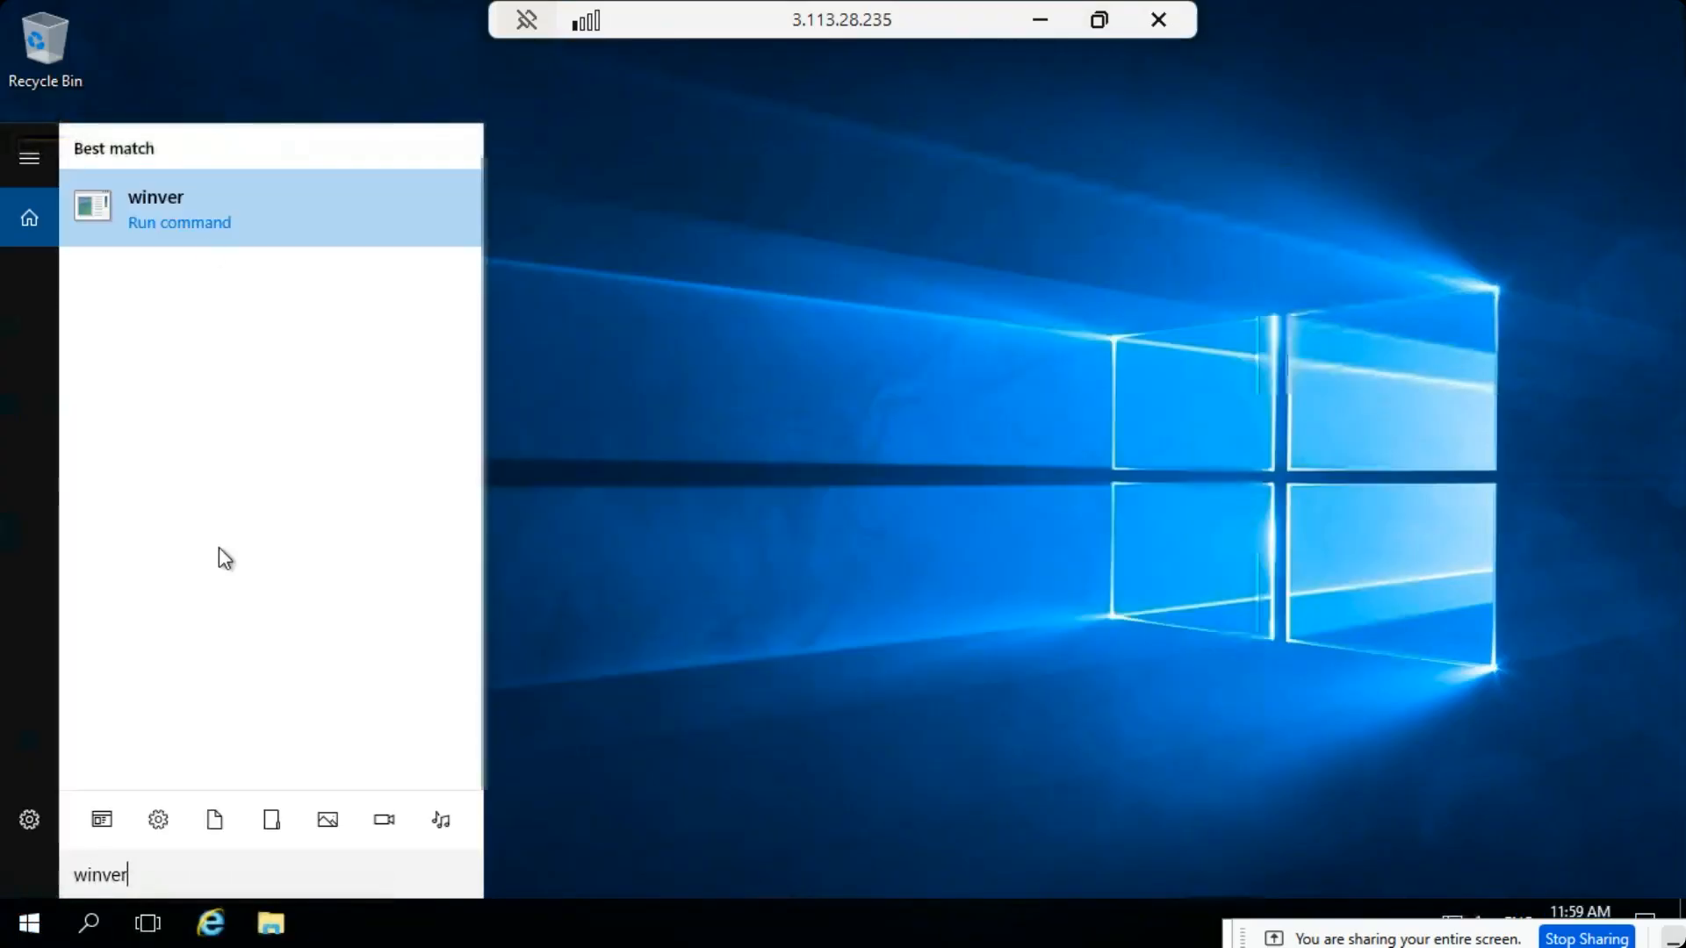
pyautogui.click(202, 222)
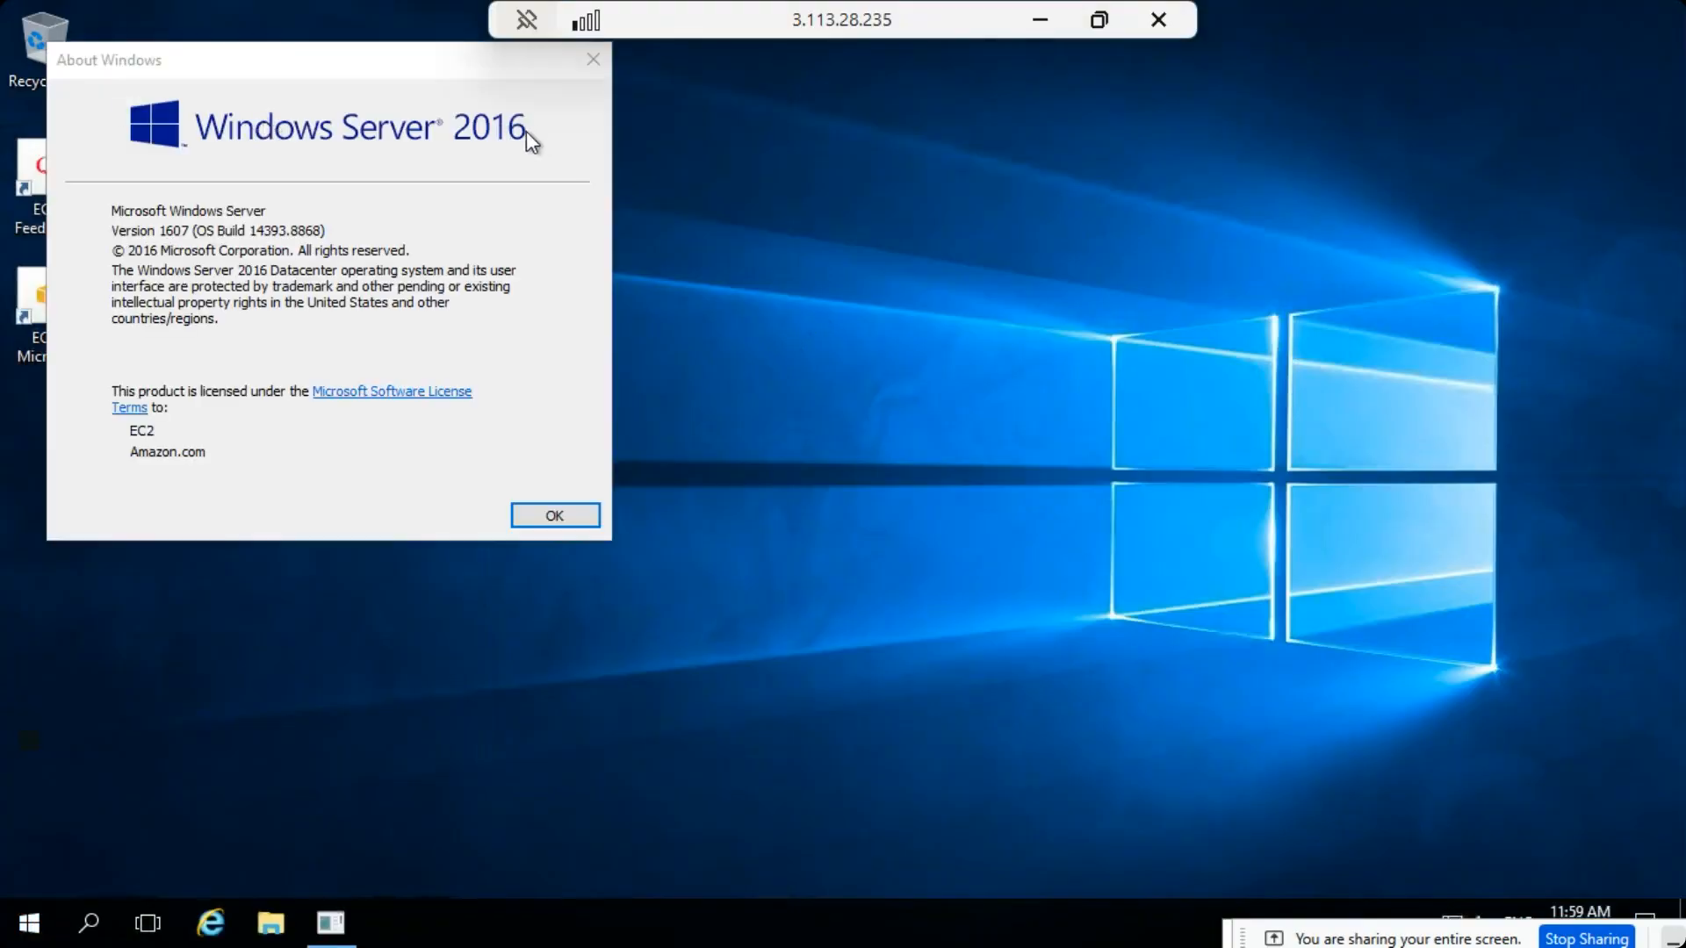
# - Open Windows PowerShell on VM-1 and run the hostname command
pyautogui.click(32, 922)
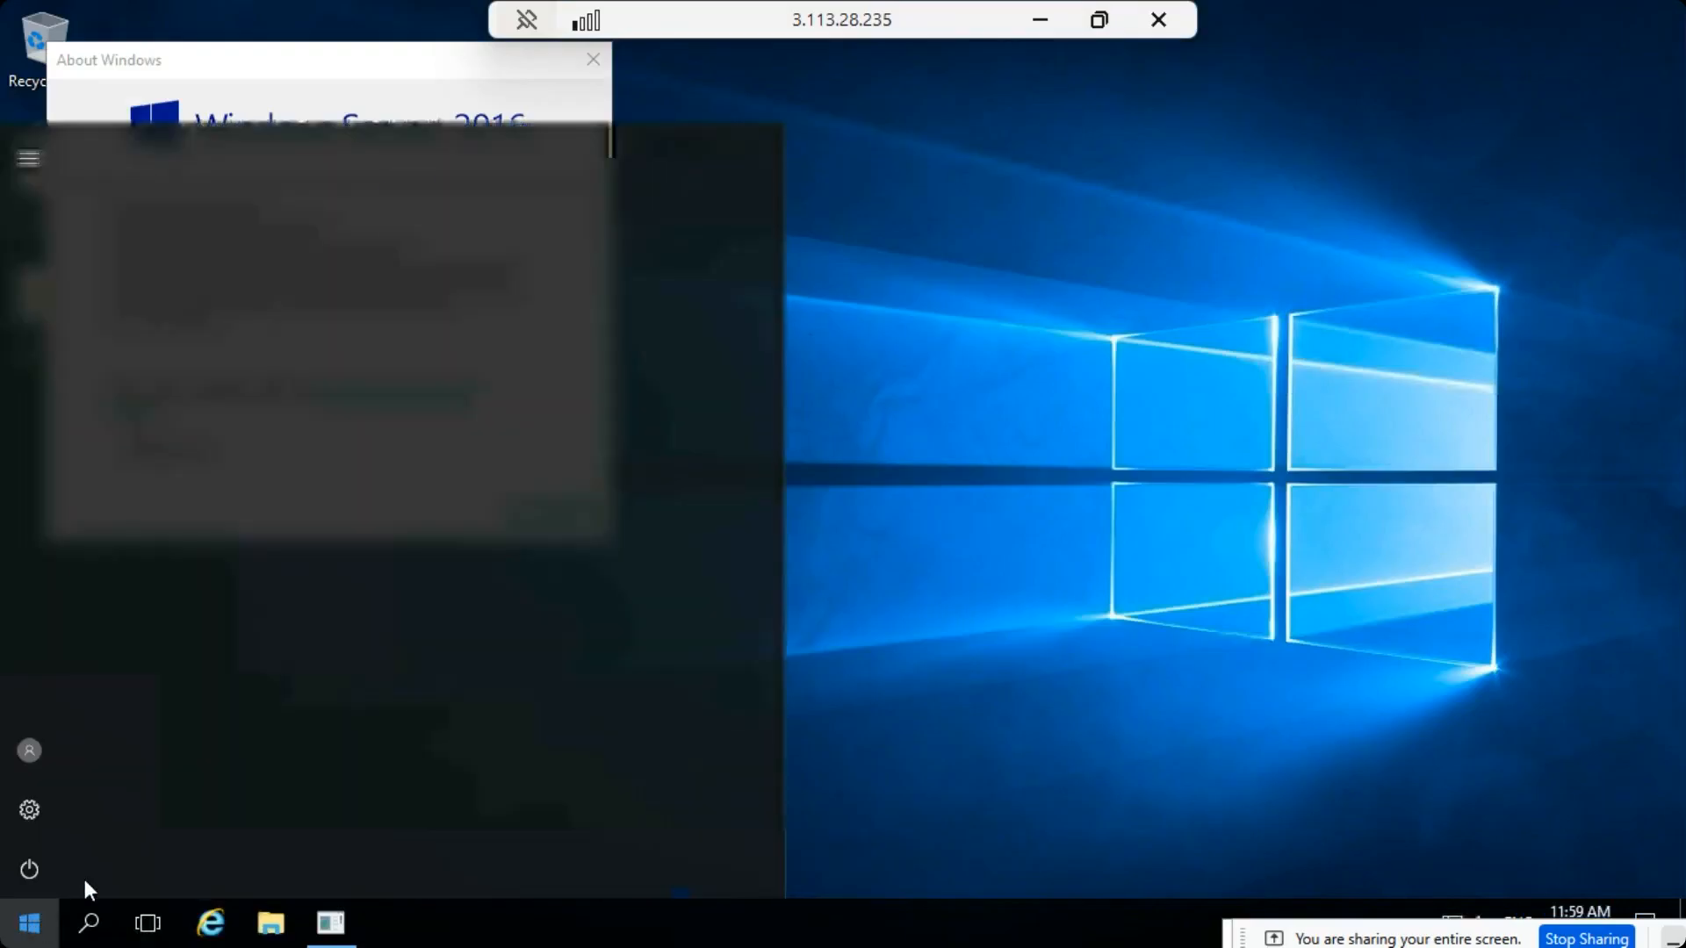
pyautogui.click(568, 250)
pyautogui.moveTo(372, 18); pyautogui.dragTo(823, 145)
pyautogui.write('hostname')
pyautogui.press('Return')
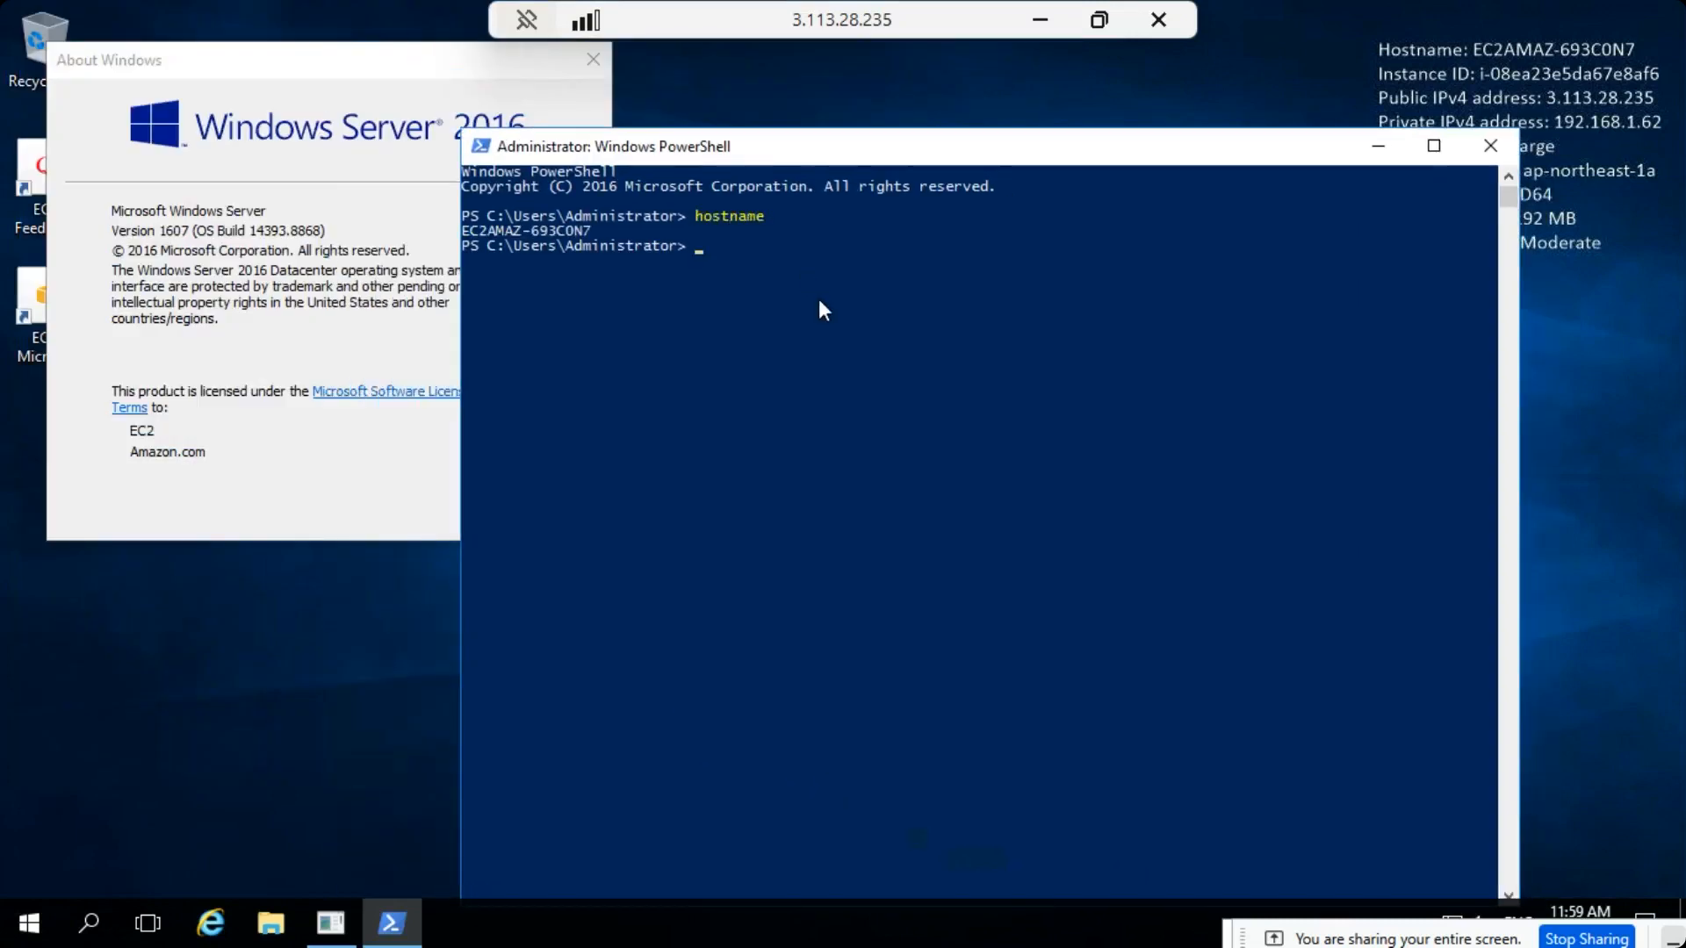
# - Run ipconfig in PowerShell and highlight the Ethernet adapter's IPv4 address in the output
pyautogui.write('ipconfig')
pyautogui.press('Return')
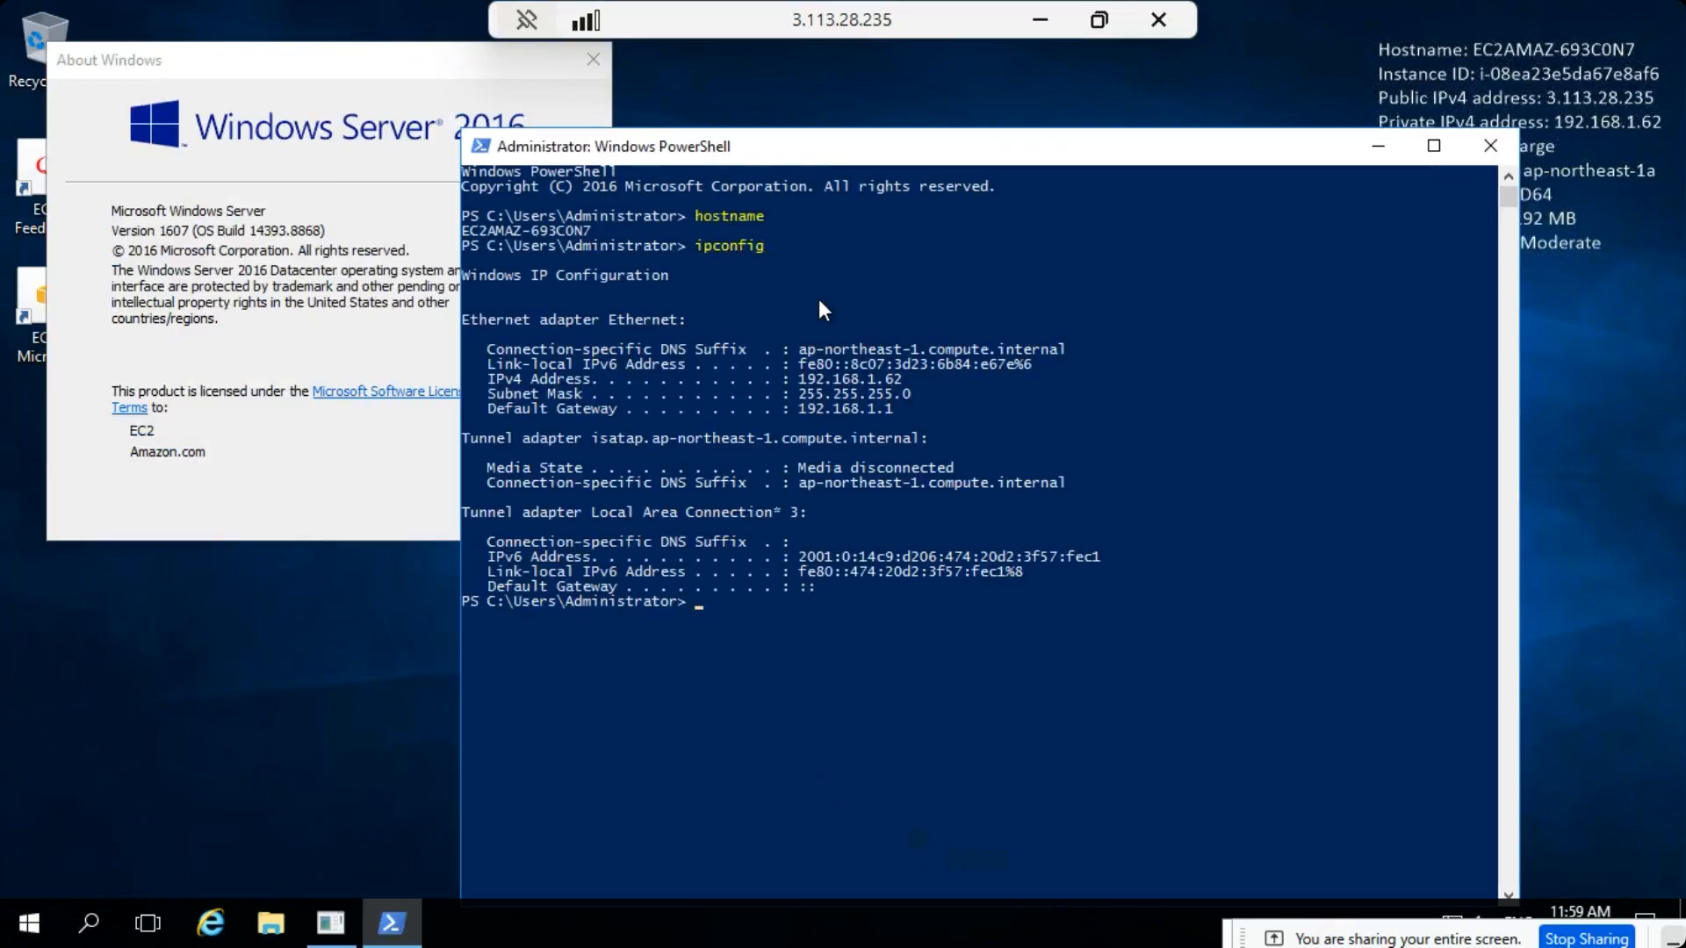
pyautogui.moveTo(502, 377); pyautogui.dragTo(778, 383)
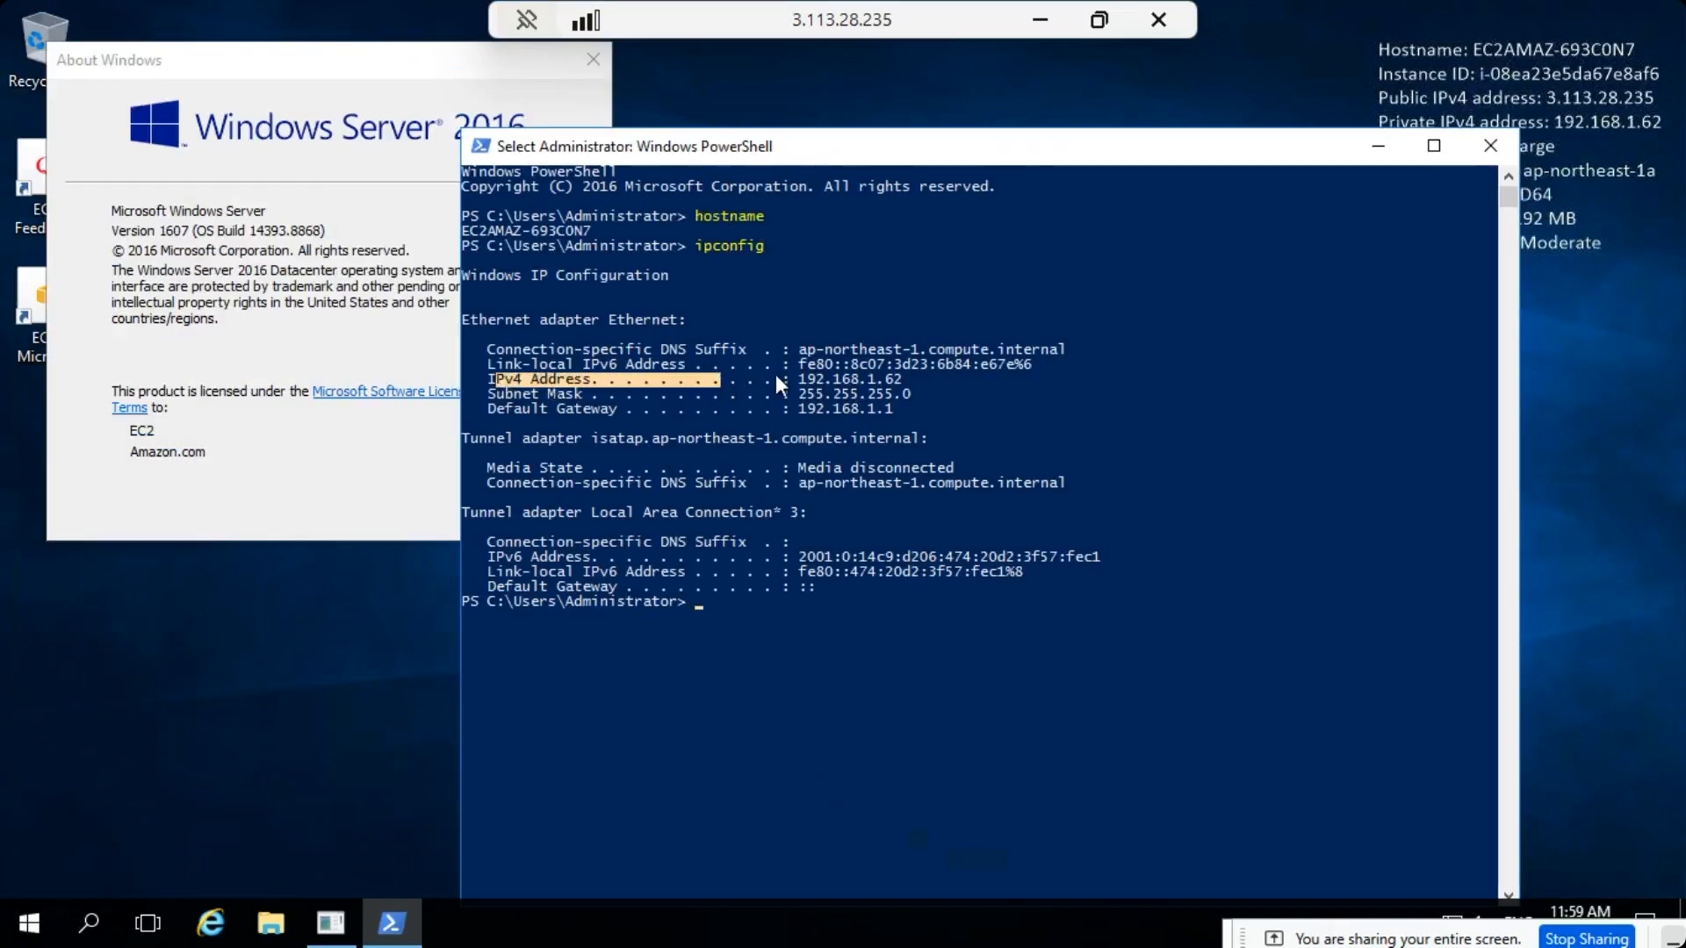
pyautogui.click(922, 383)
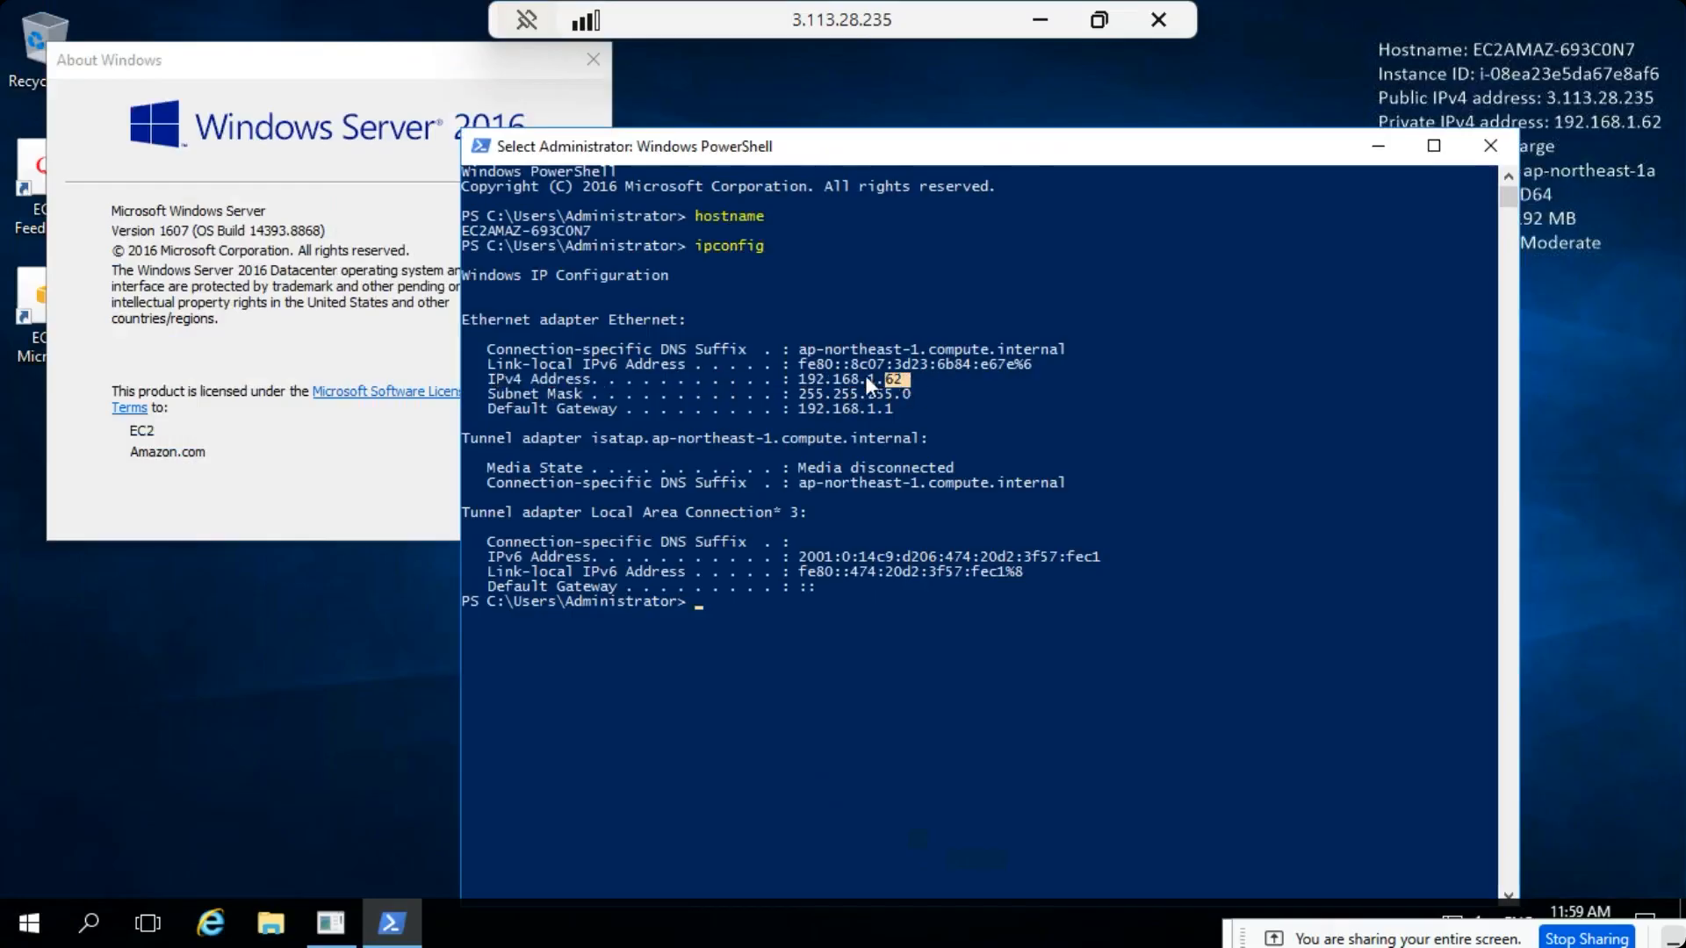
pyautogui.moveTo(813, 378); pyautogui.dragTo(794, 381)
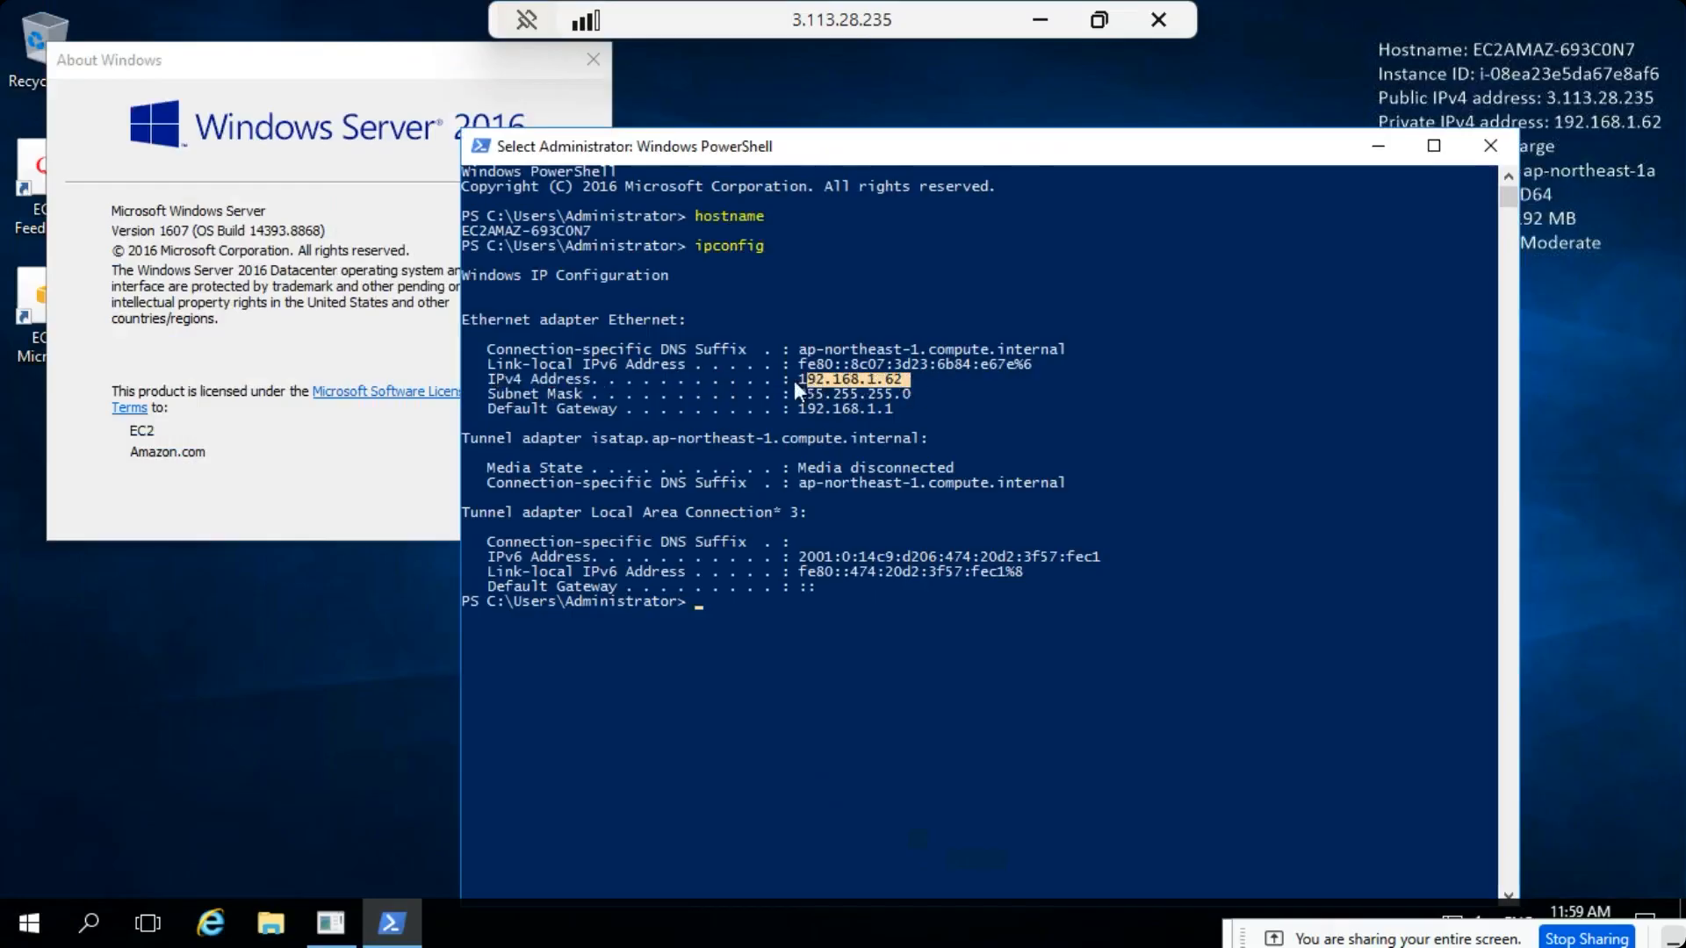
pyautogui.click(698, 601)
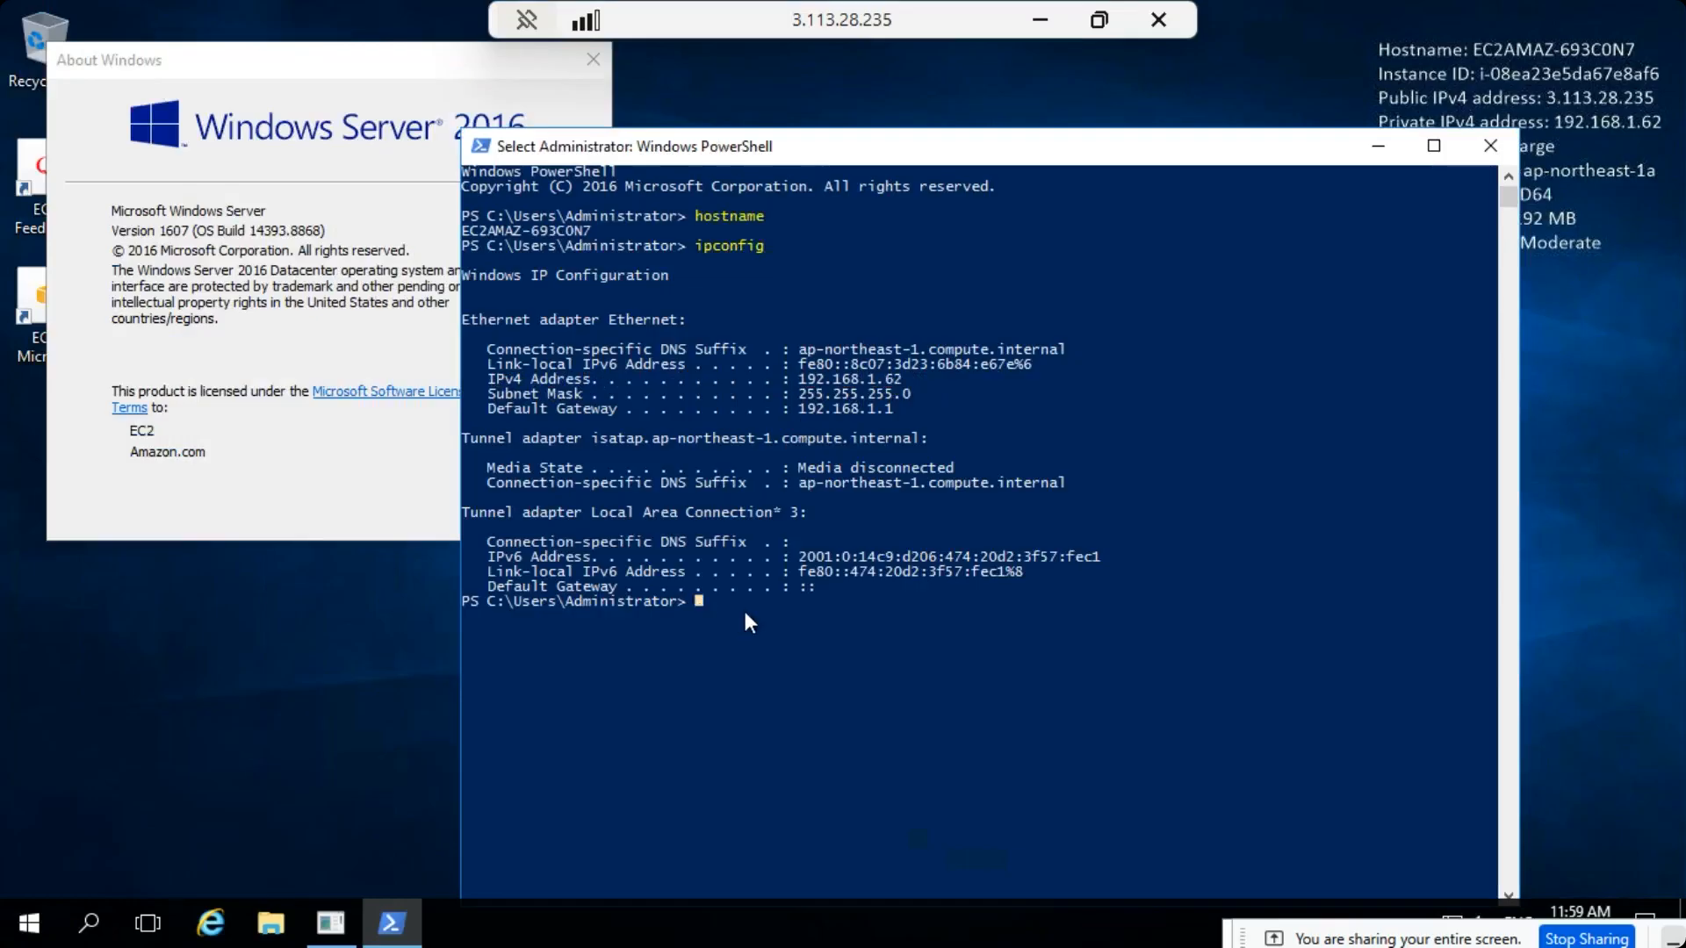
pyautogui.write('ping www')
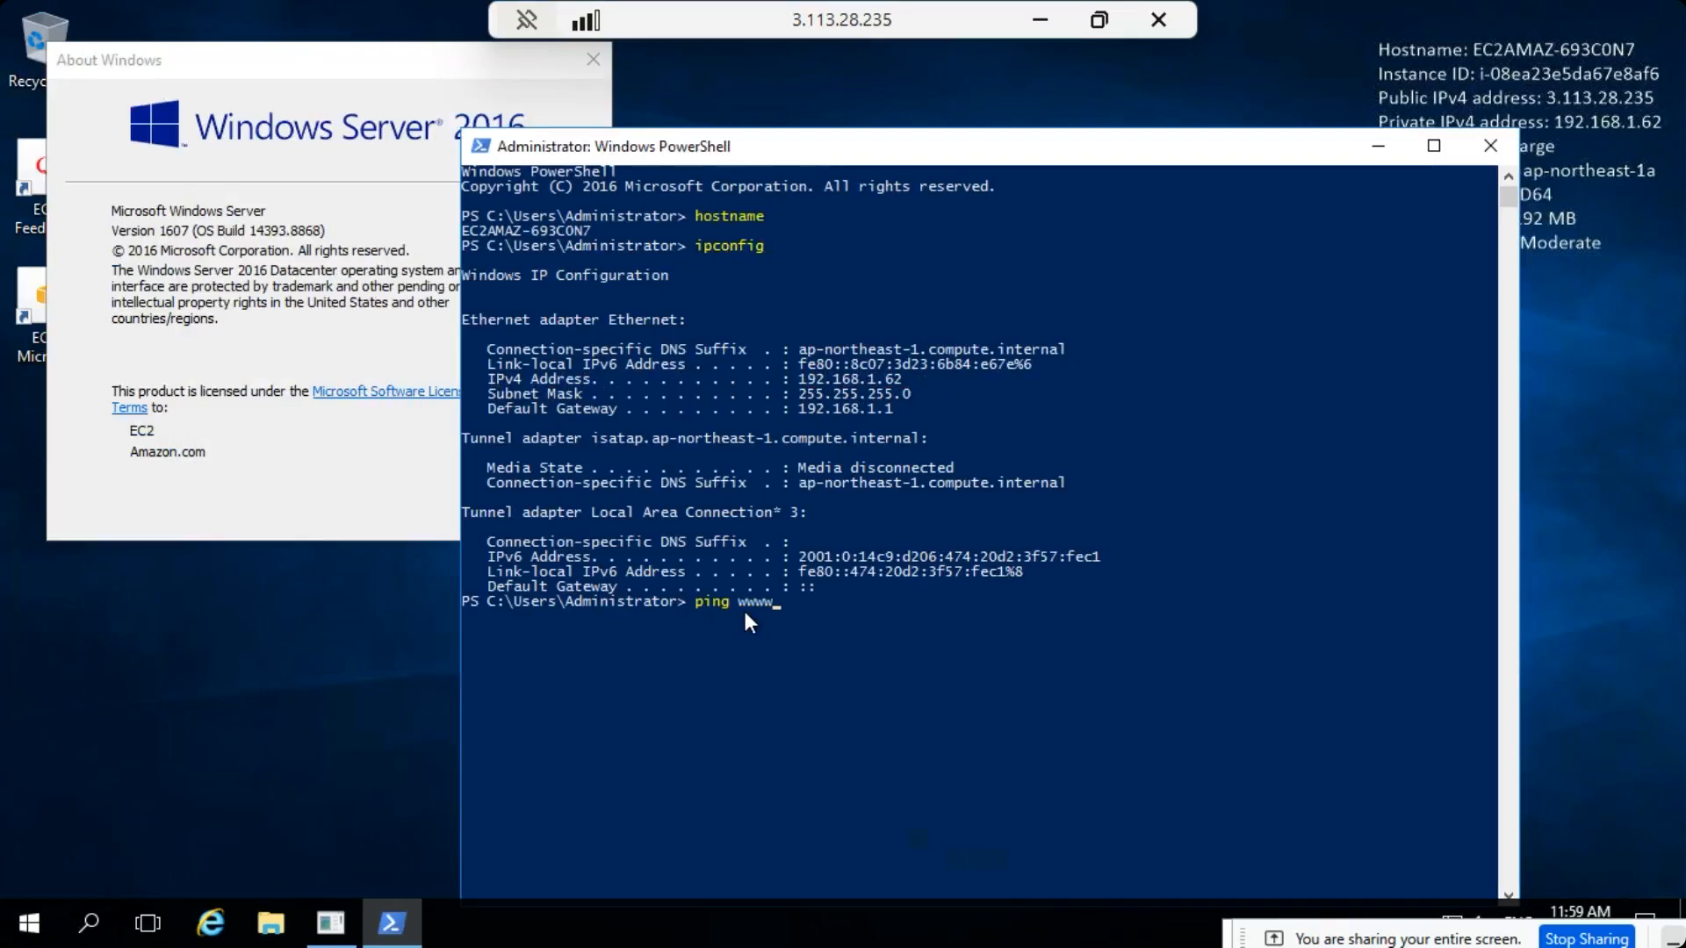
pyautogui.write('.google.com')
pyautogui.press('Return')
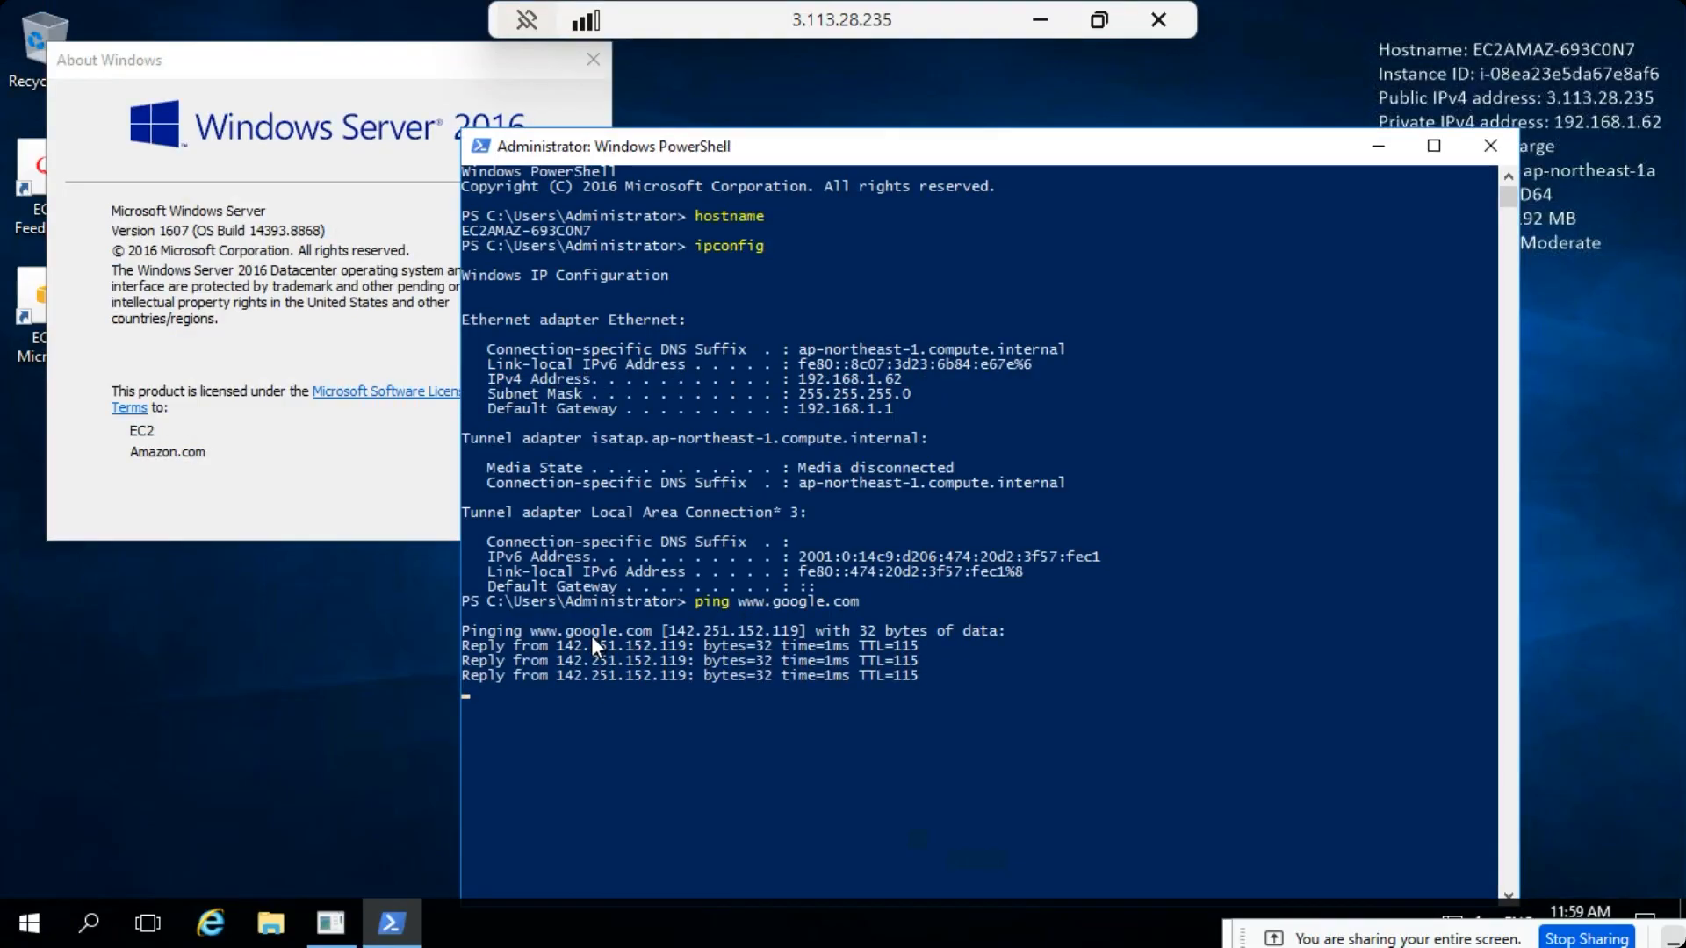
pyautogui.moveTo(585, 629); pyautogui.dragTo(646, 672)
pyautogui.click(647, 678)
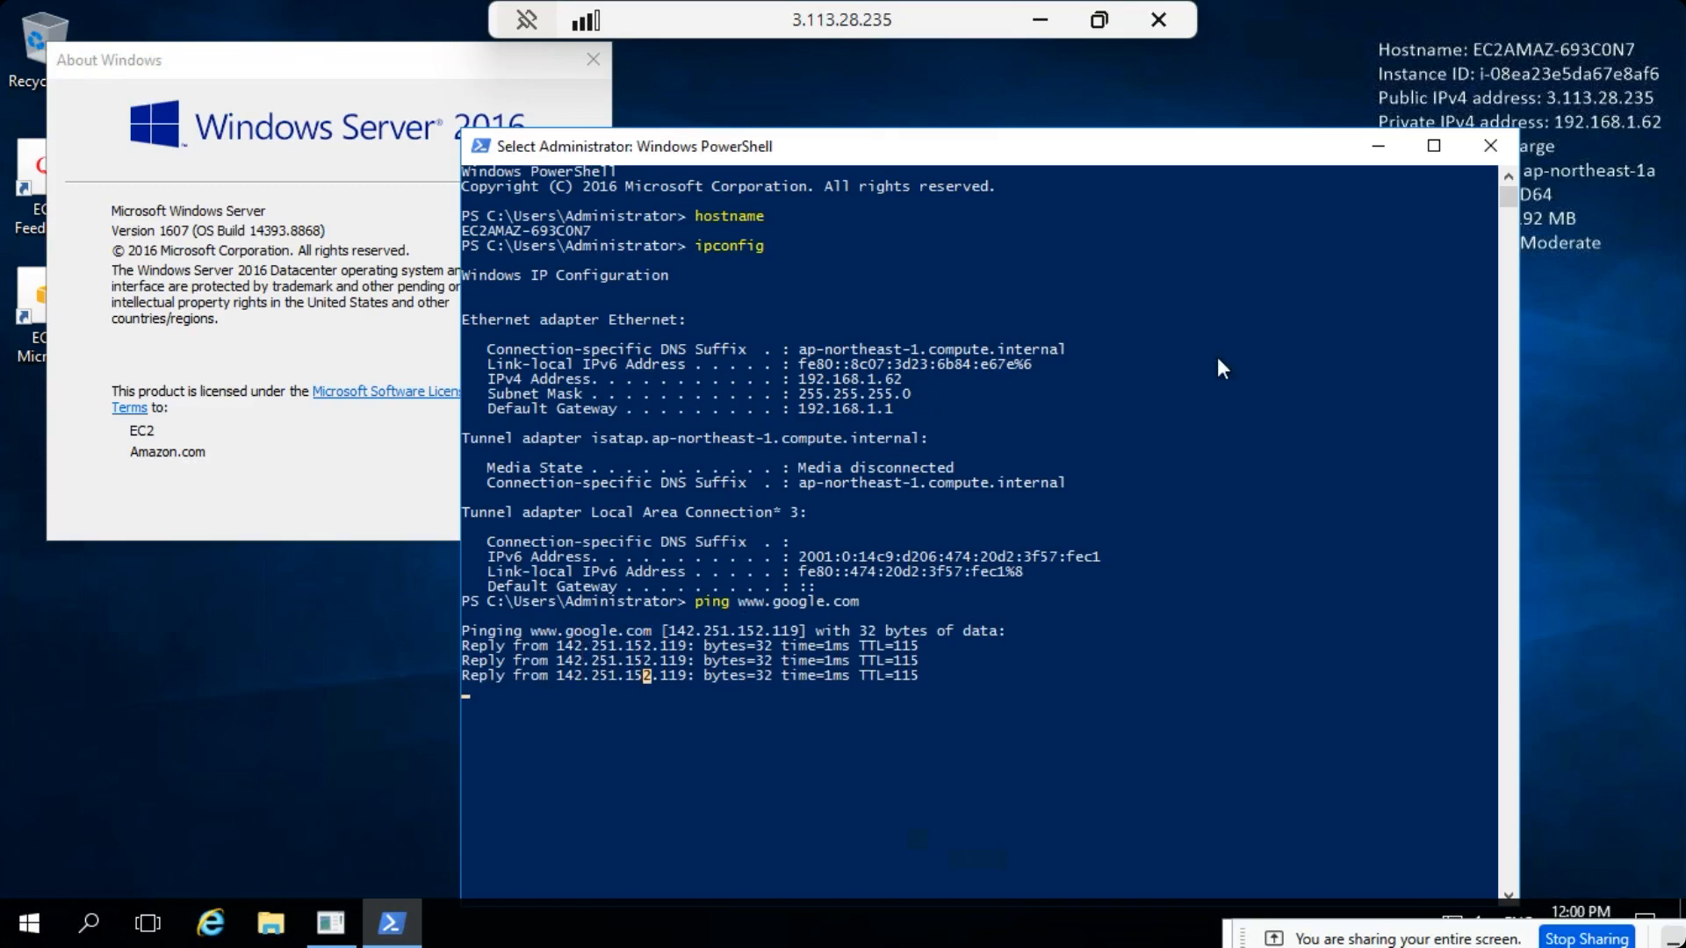
# - Switch from the remote session back to the EC2 instances list in Chrome and open VM-2's connection options
pyautogui.click(1039, 23)
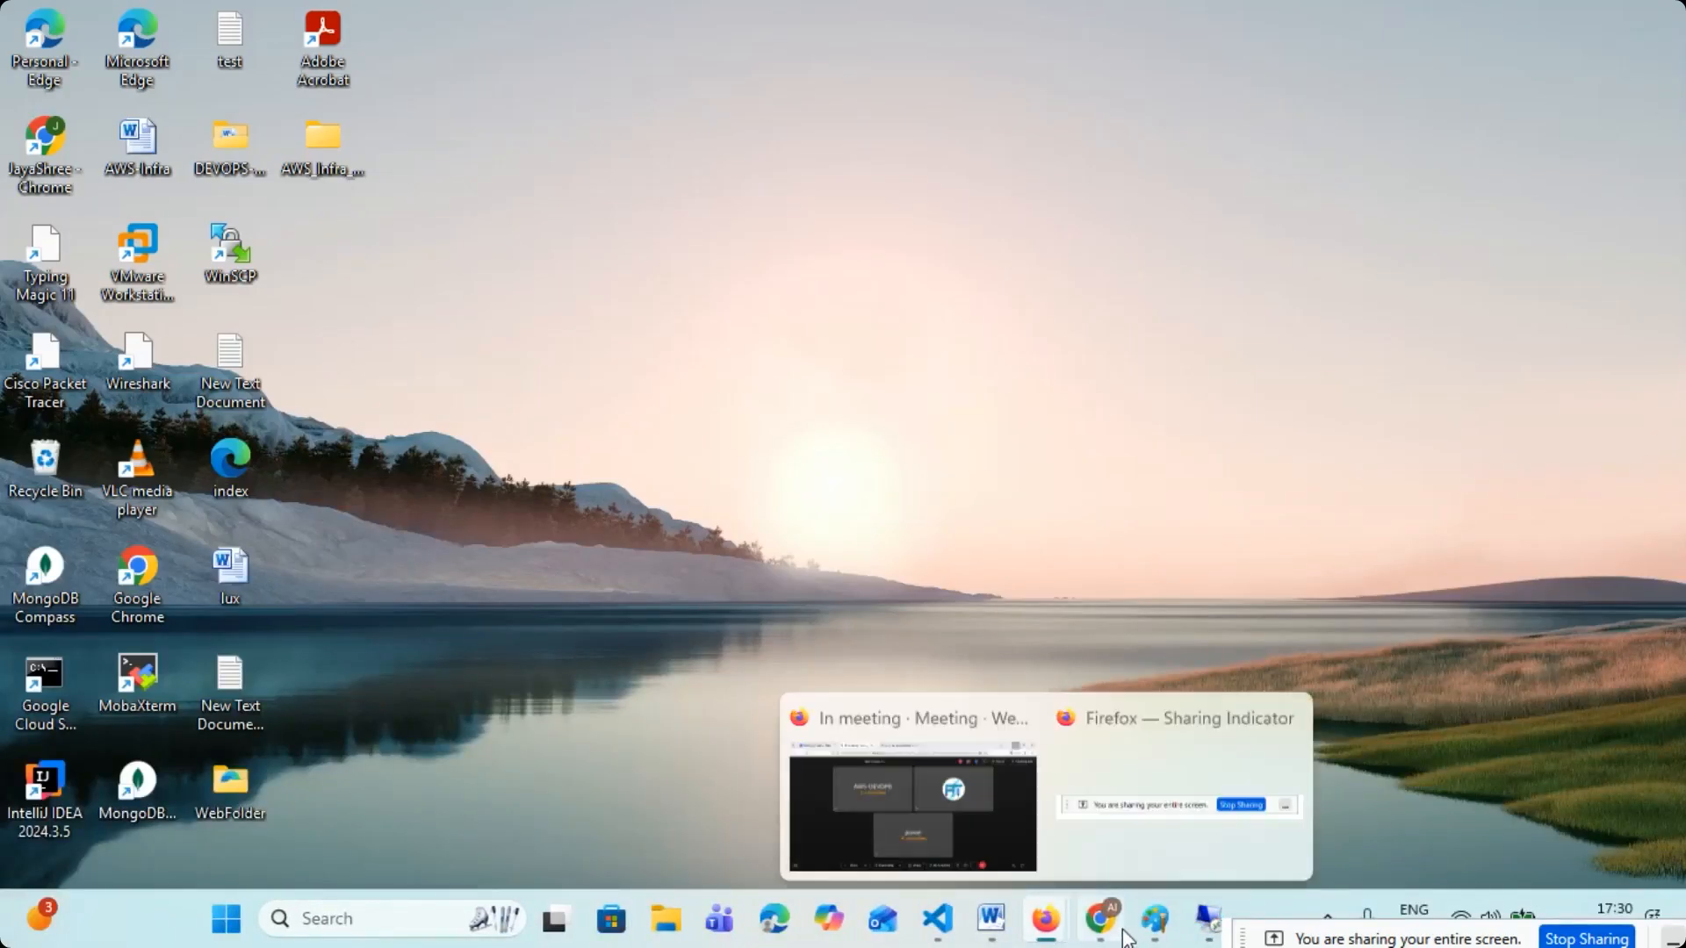
pyautogui.click(1100, 918)
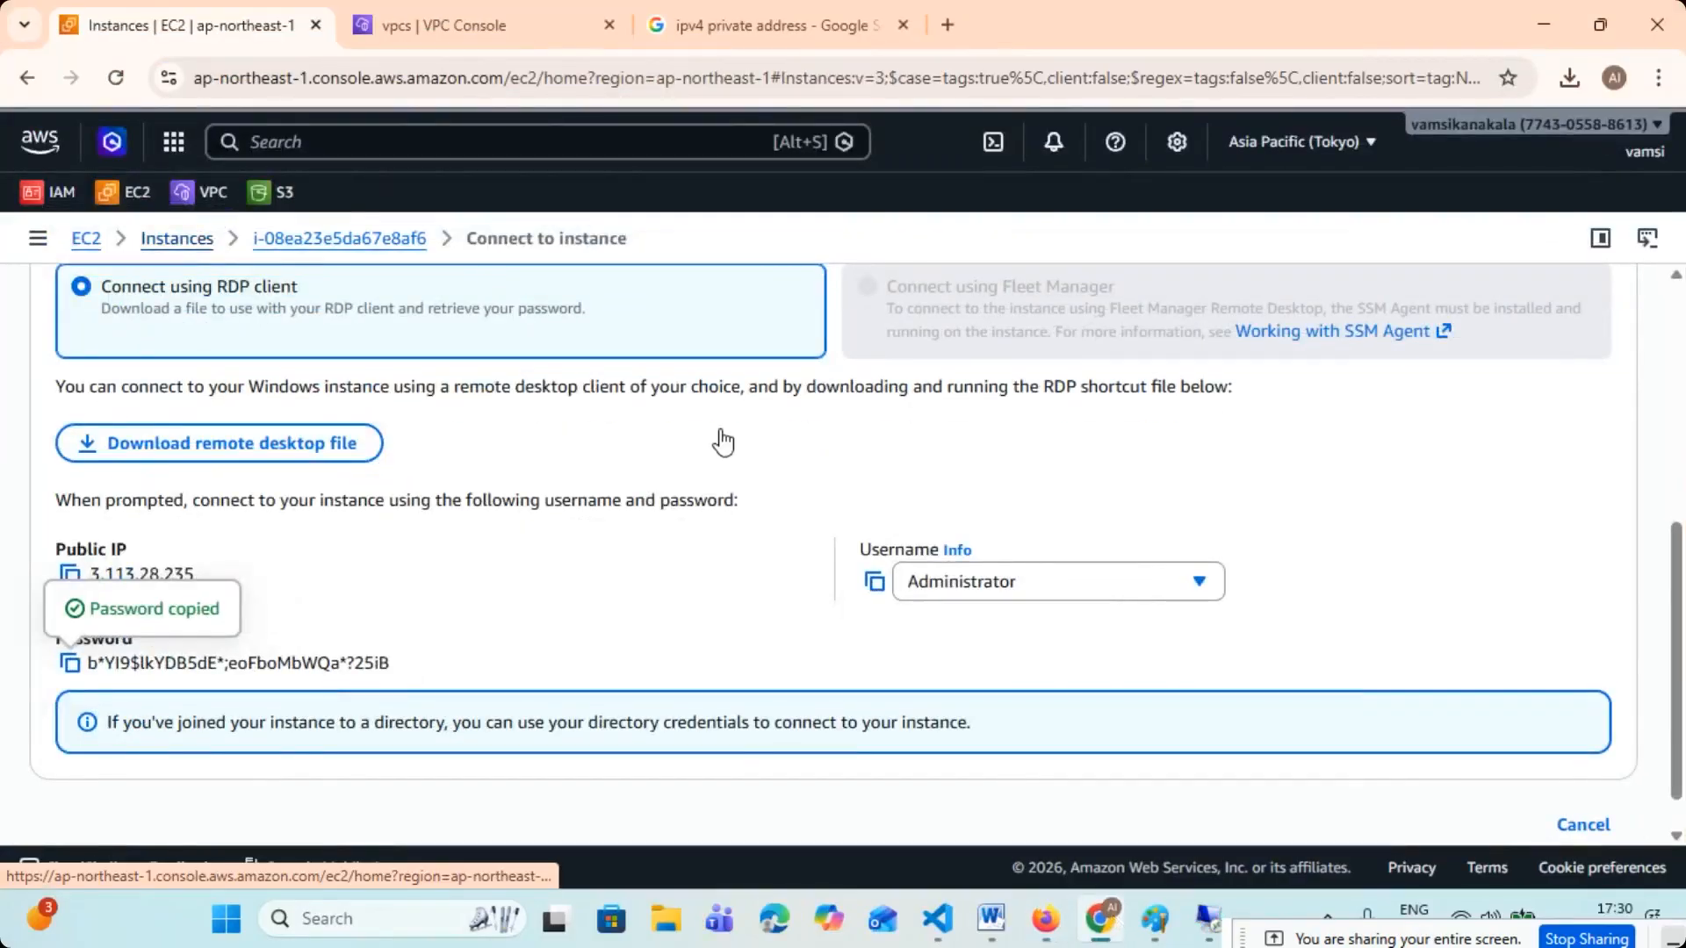
pyautogui.click(344, 425)
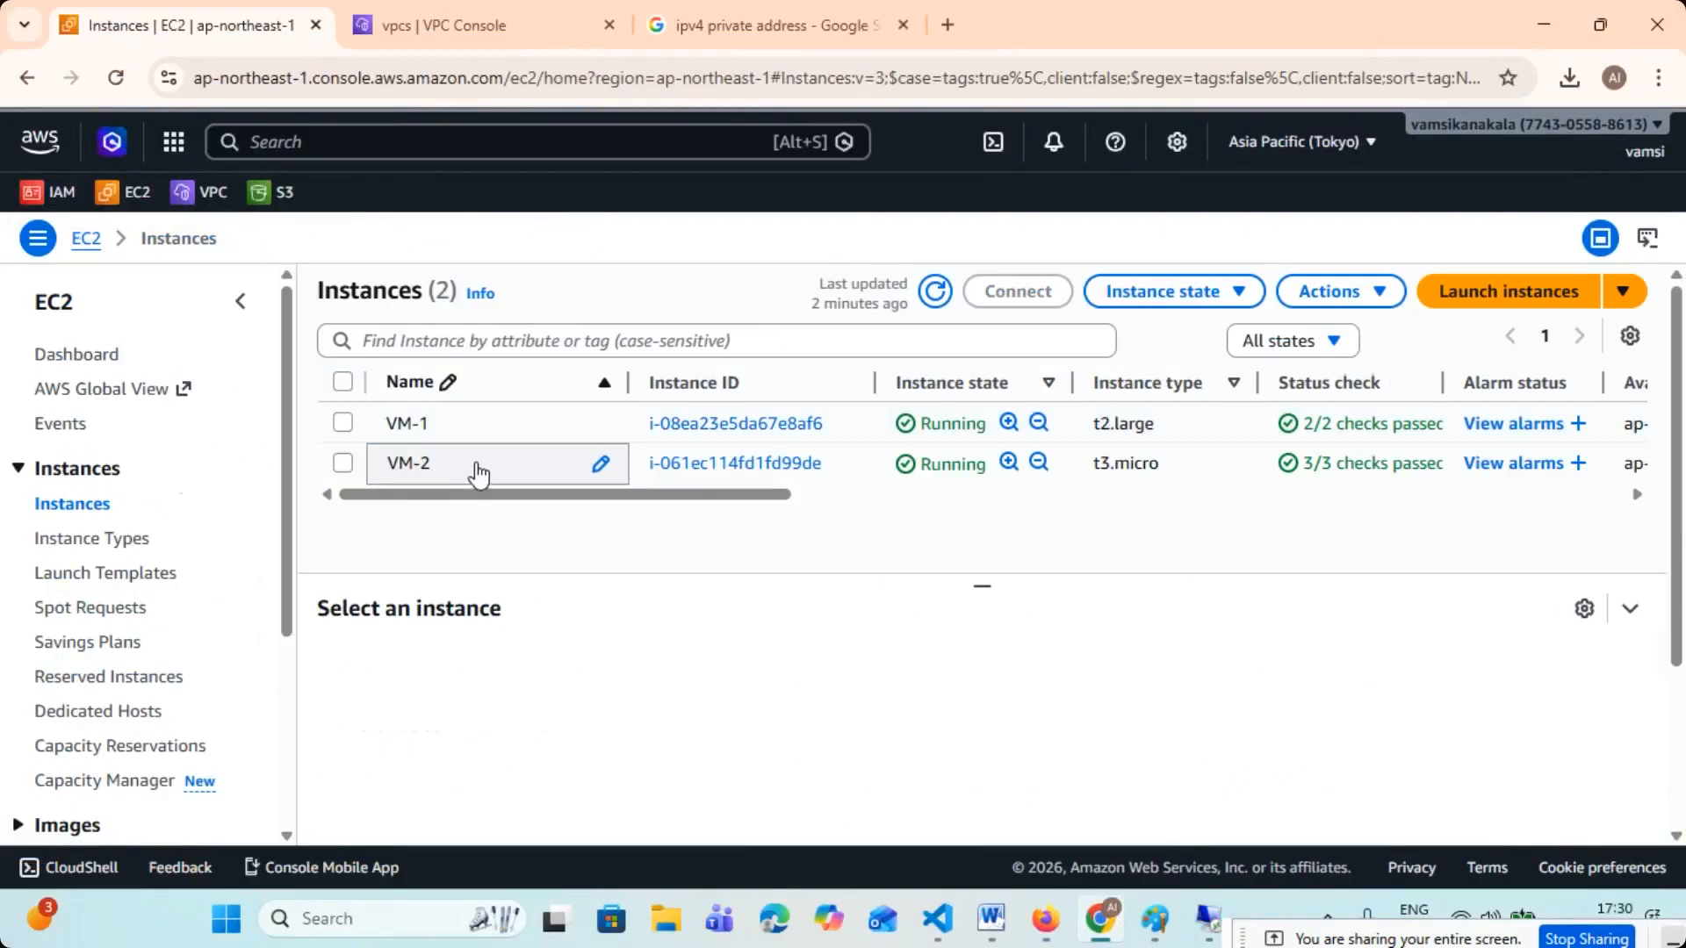
pyautogui.click(342, 464)
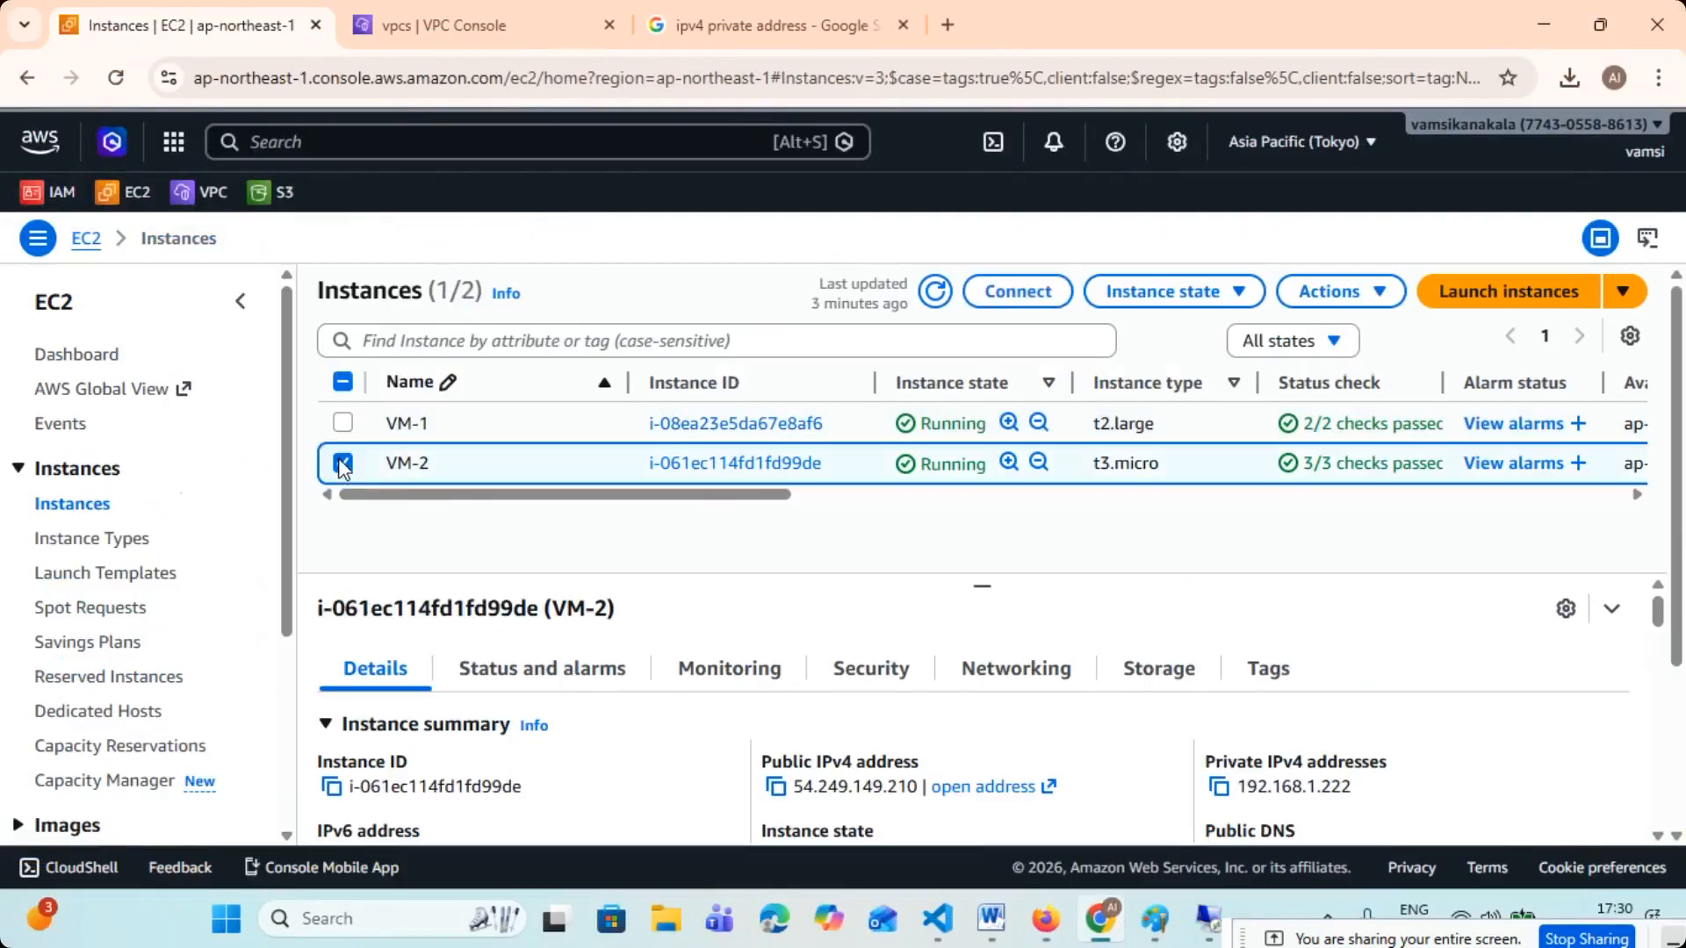
pyautogui.click(1022, 299)
# - Review VM-2's EC2 Instance Connect settings, copy the example SSH command from its SSH client instructions, and minimize the browser
pyautogui.scroll(-3, 123, 504)
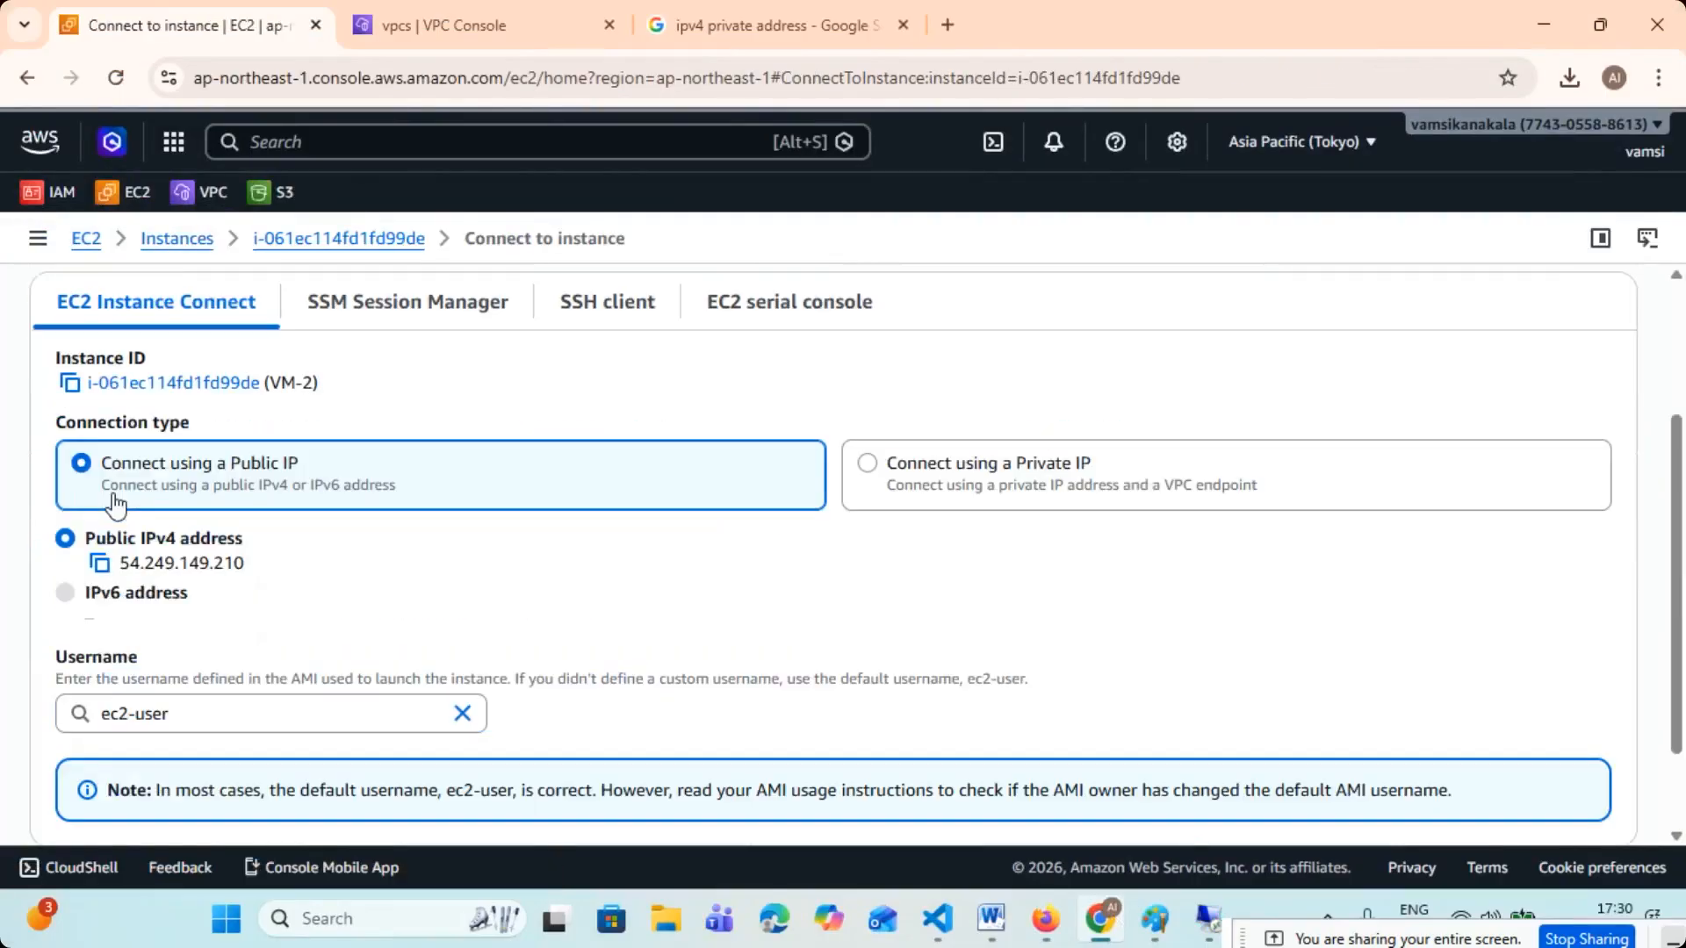
pyautogui.scroll(-1, 905, 562)
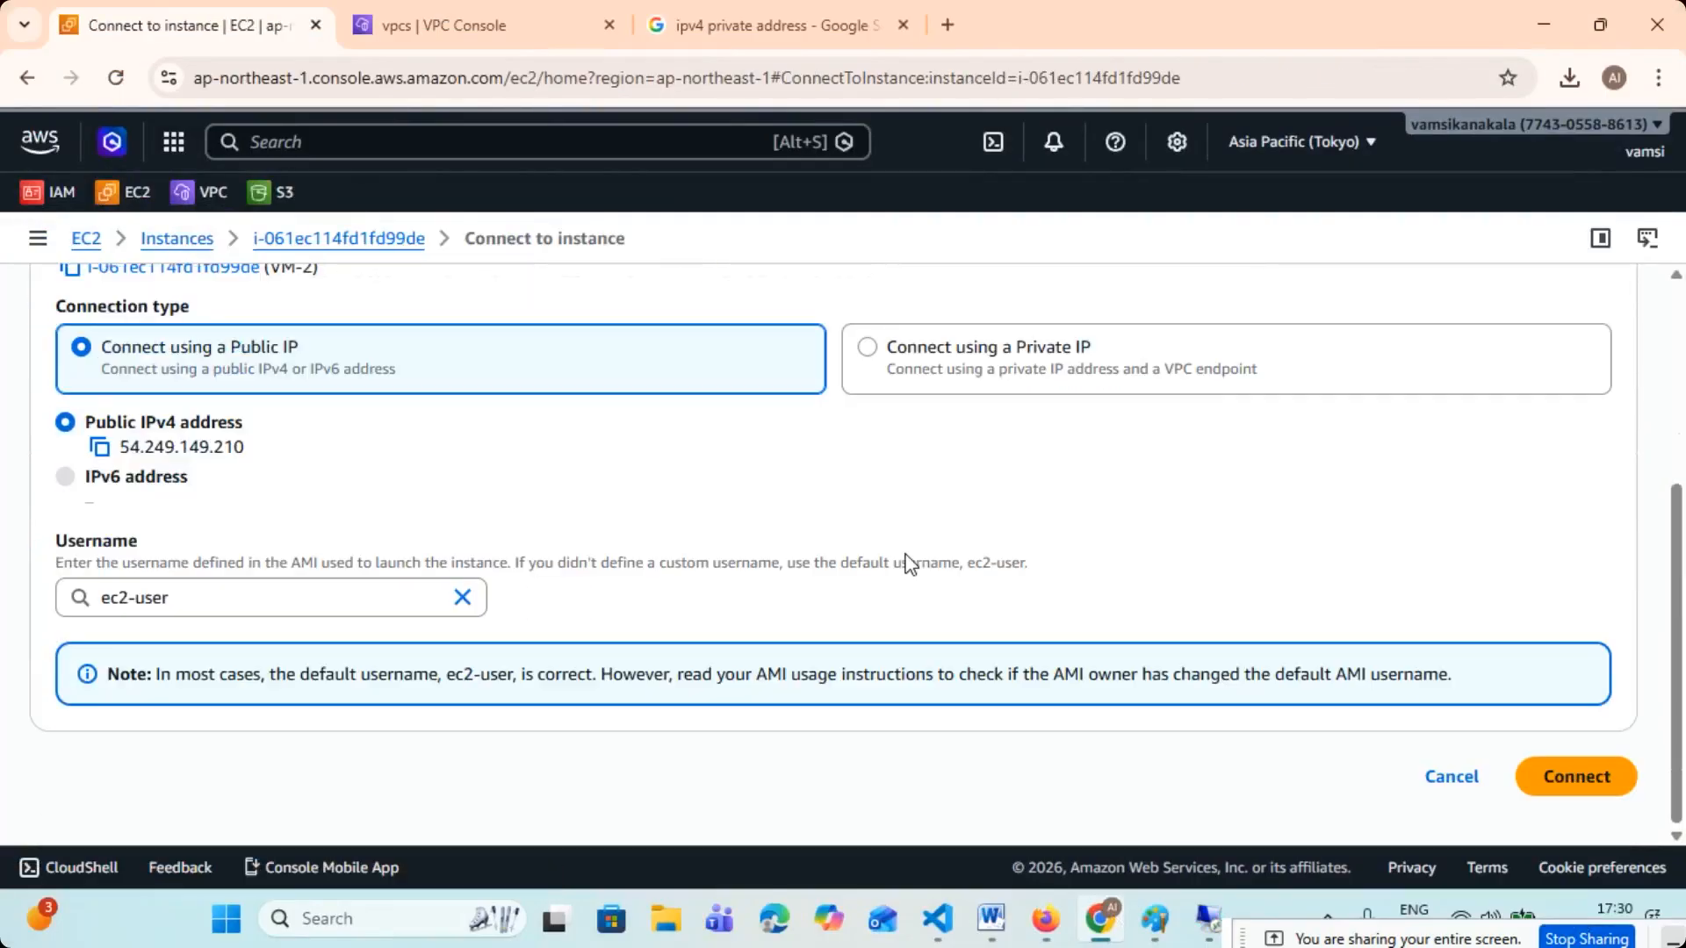
pyautogui.scroll(1, 752, 560)
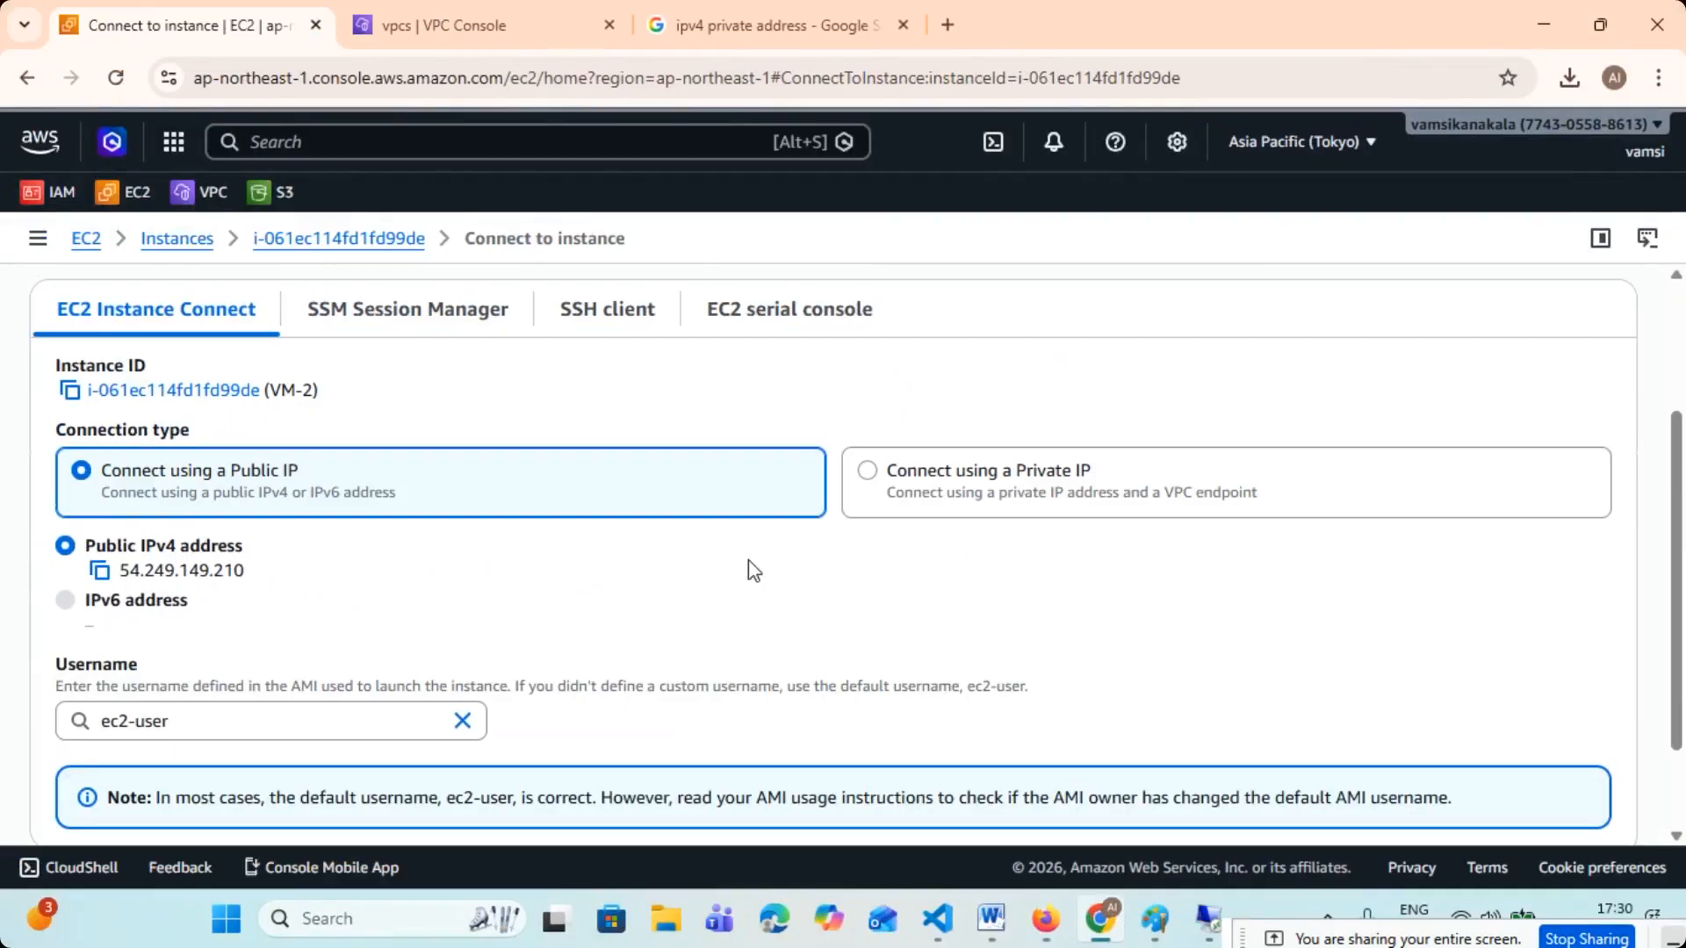
pyautogui.scroll(-1, 753, 571)
pyautogui.scroll(1, 750, 560)
pyautogui.click(625, 329)
pyautogui.scroll(-1, 647, 369)
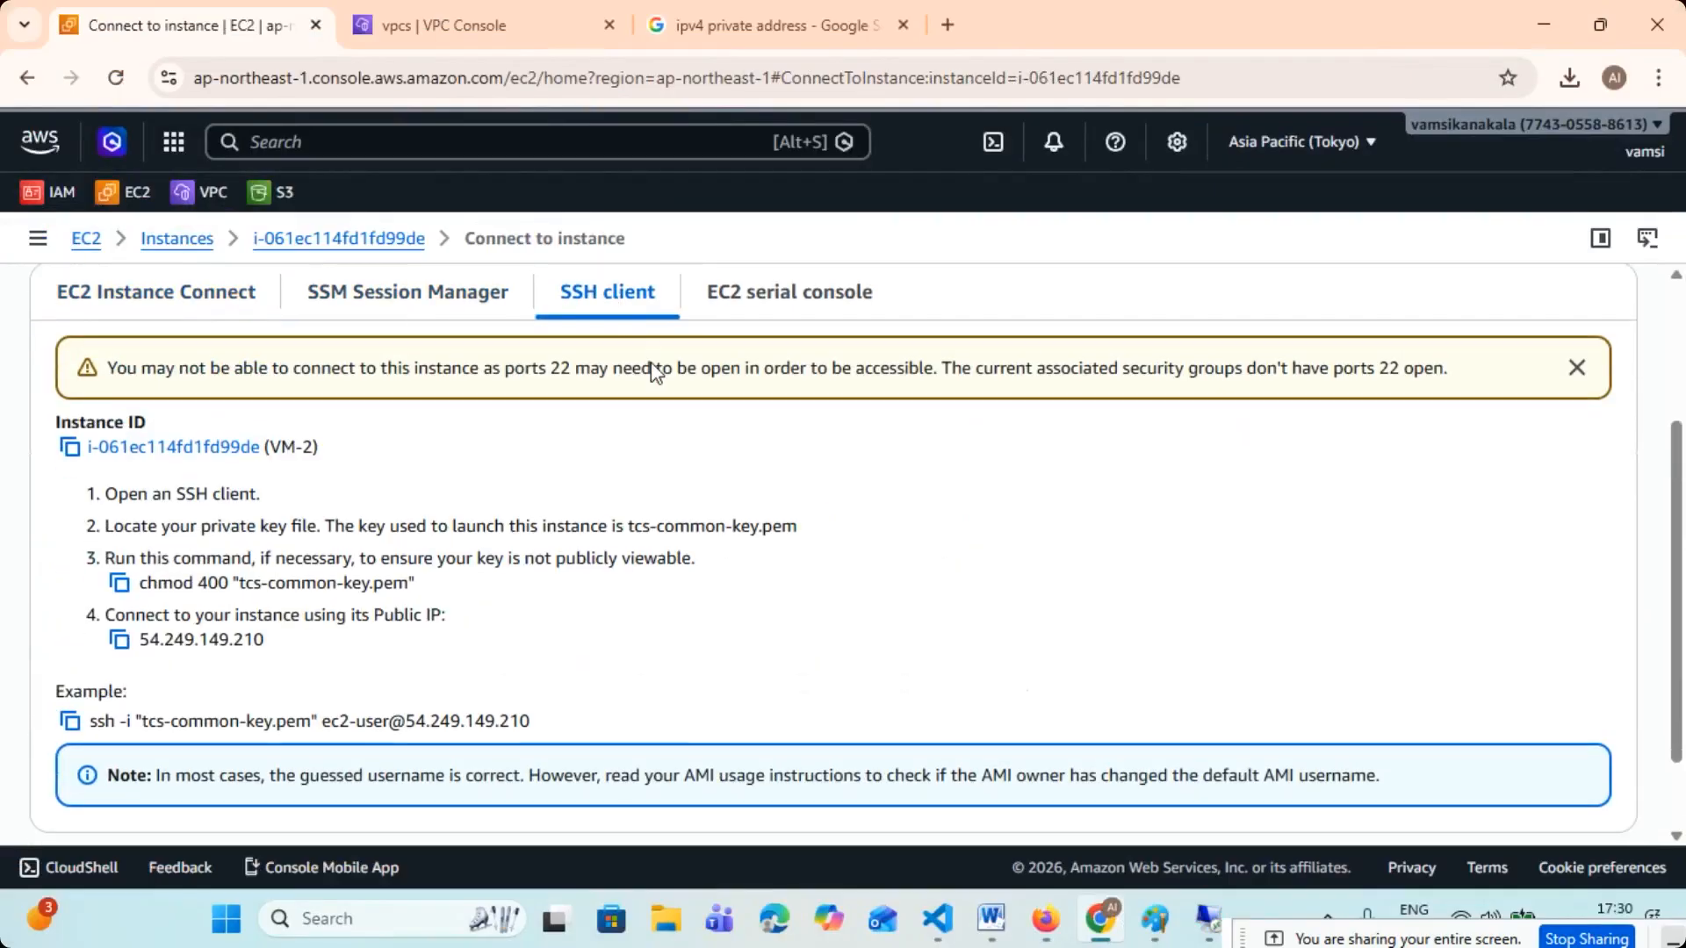
pyautogui.click(70, 620)
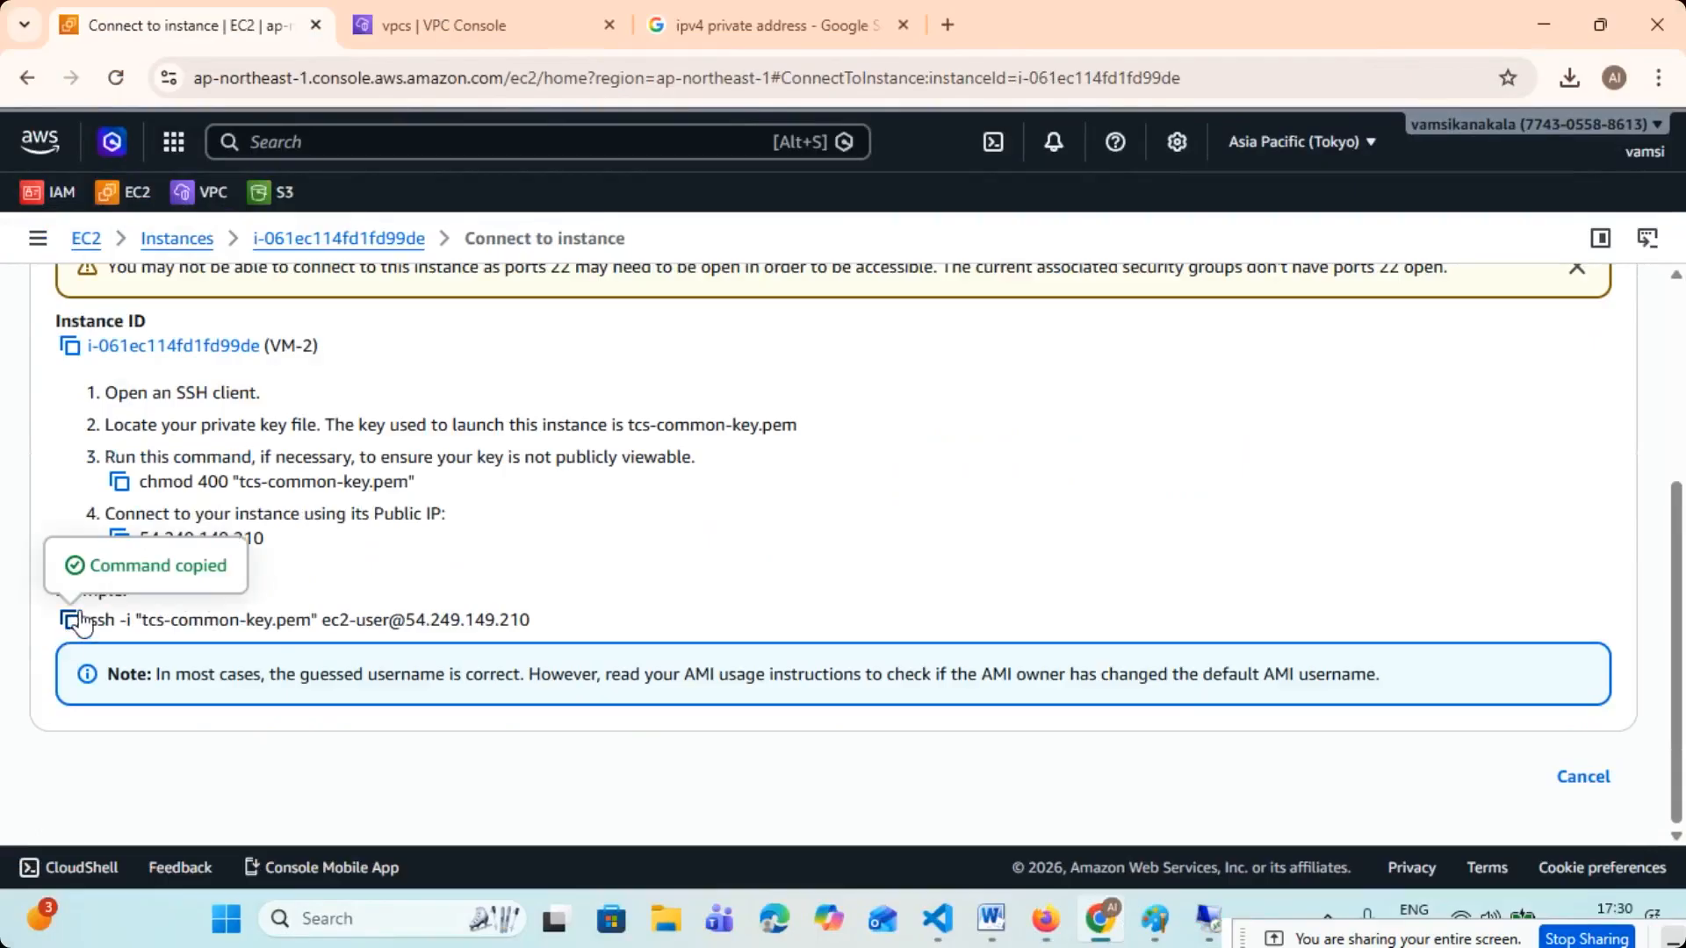
pyautogui.click(1565, 31)
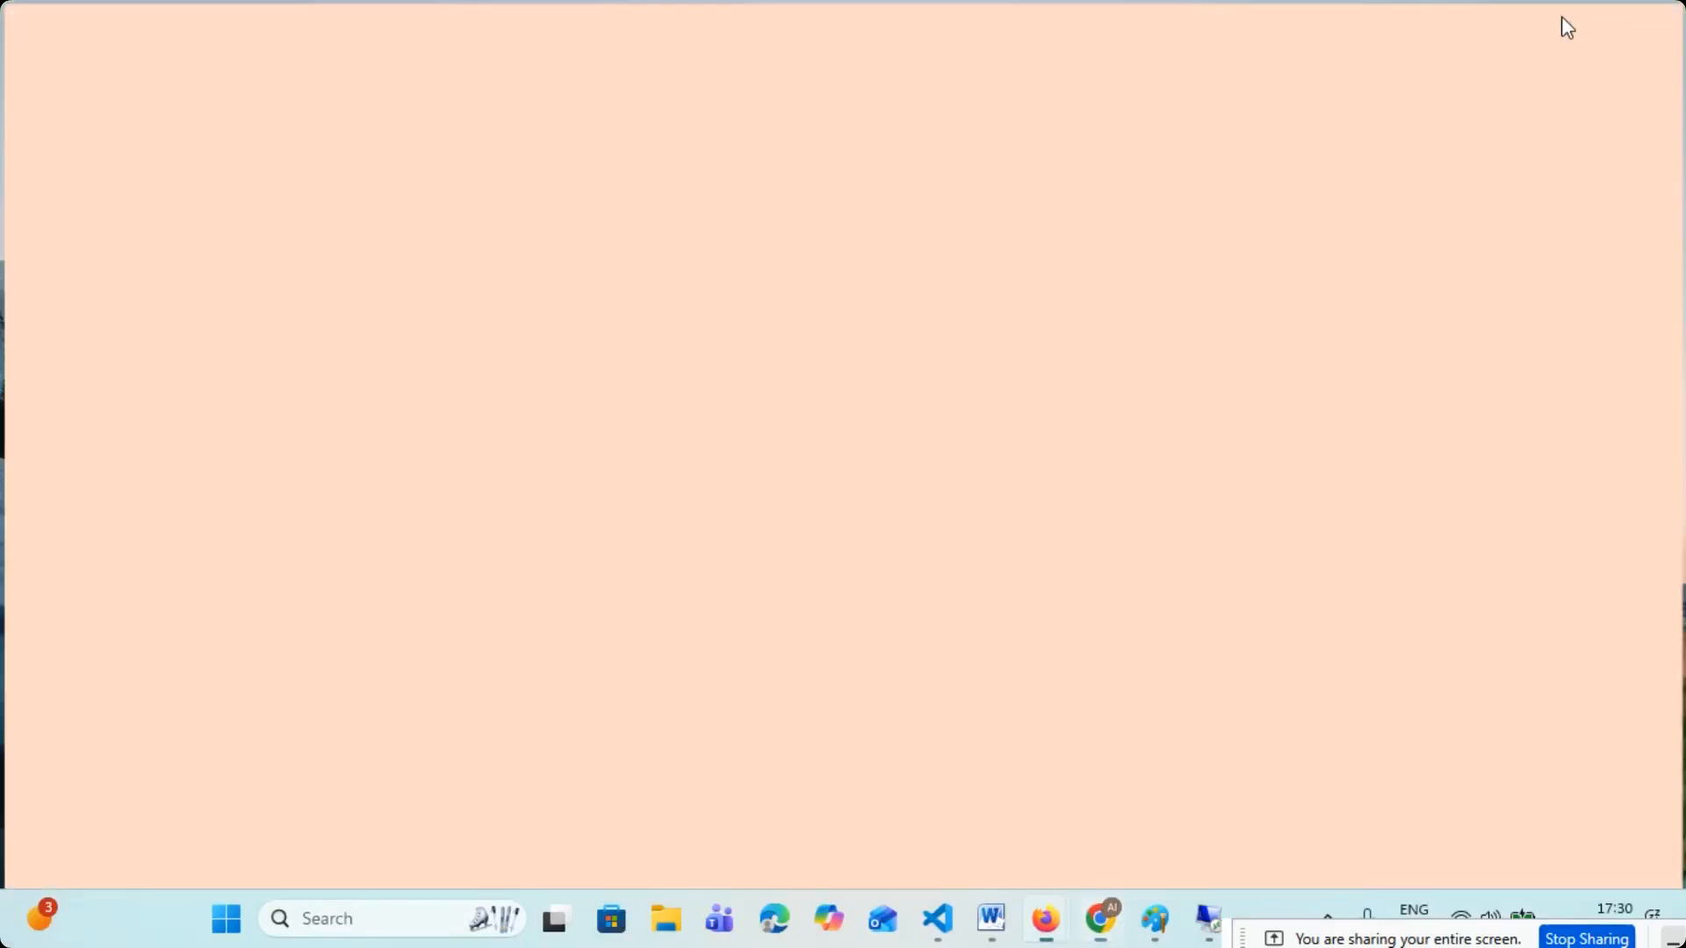
# - Switch back to Chrome and open the TCS-SG security group from VM-2's security details
pyautogui.click(339, 913)
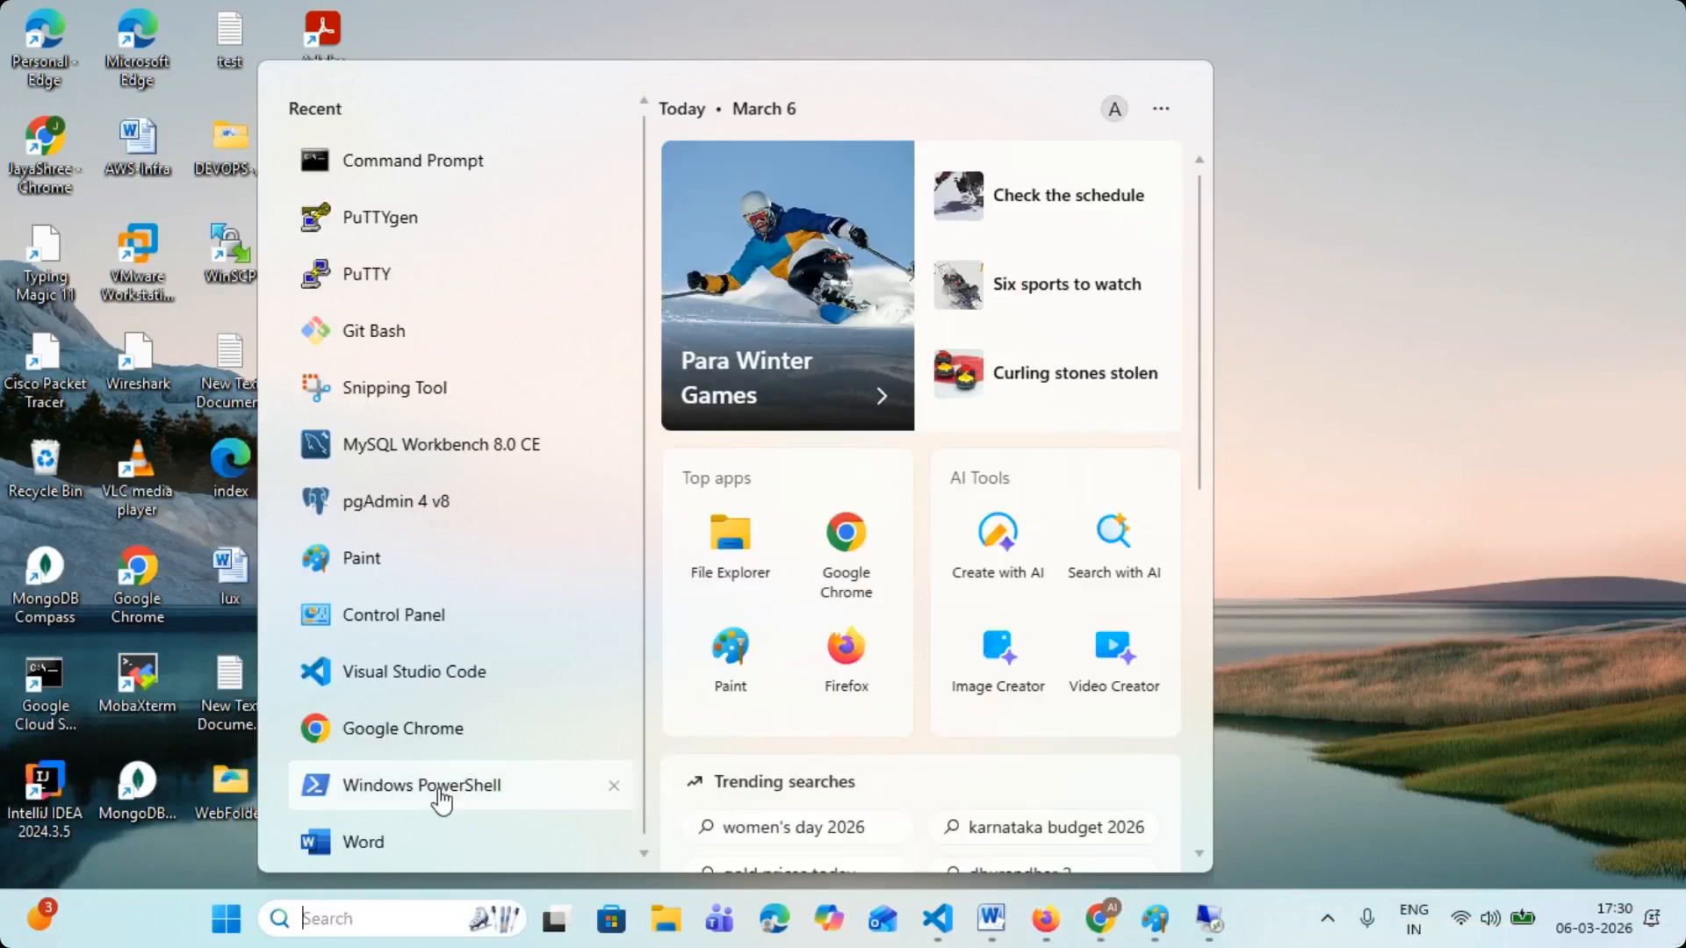
pyautogui.click(1289, 650)
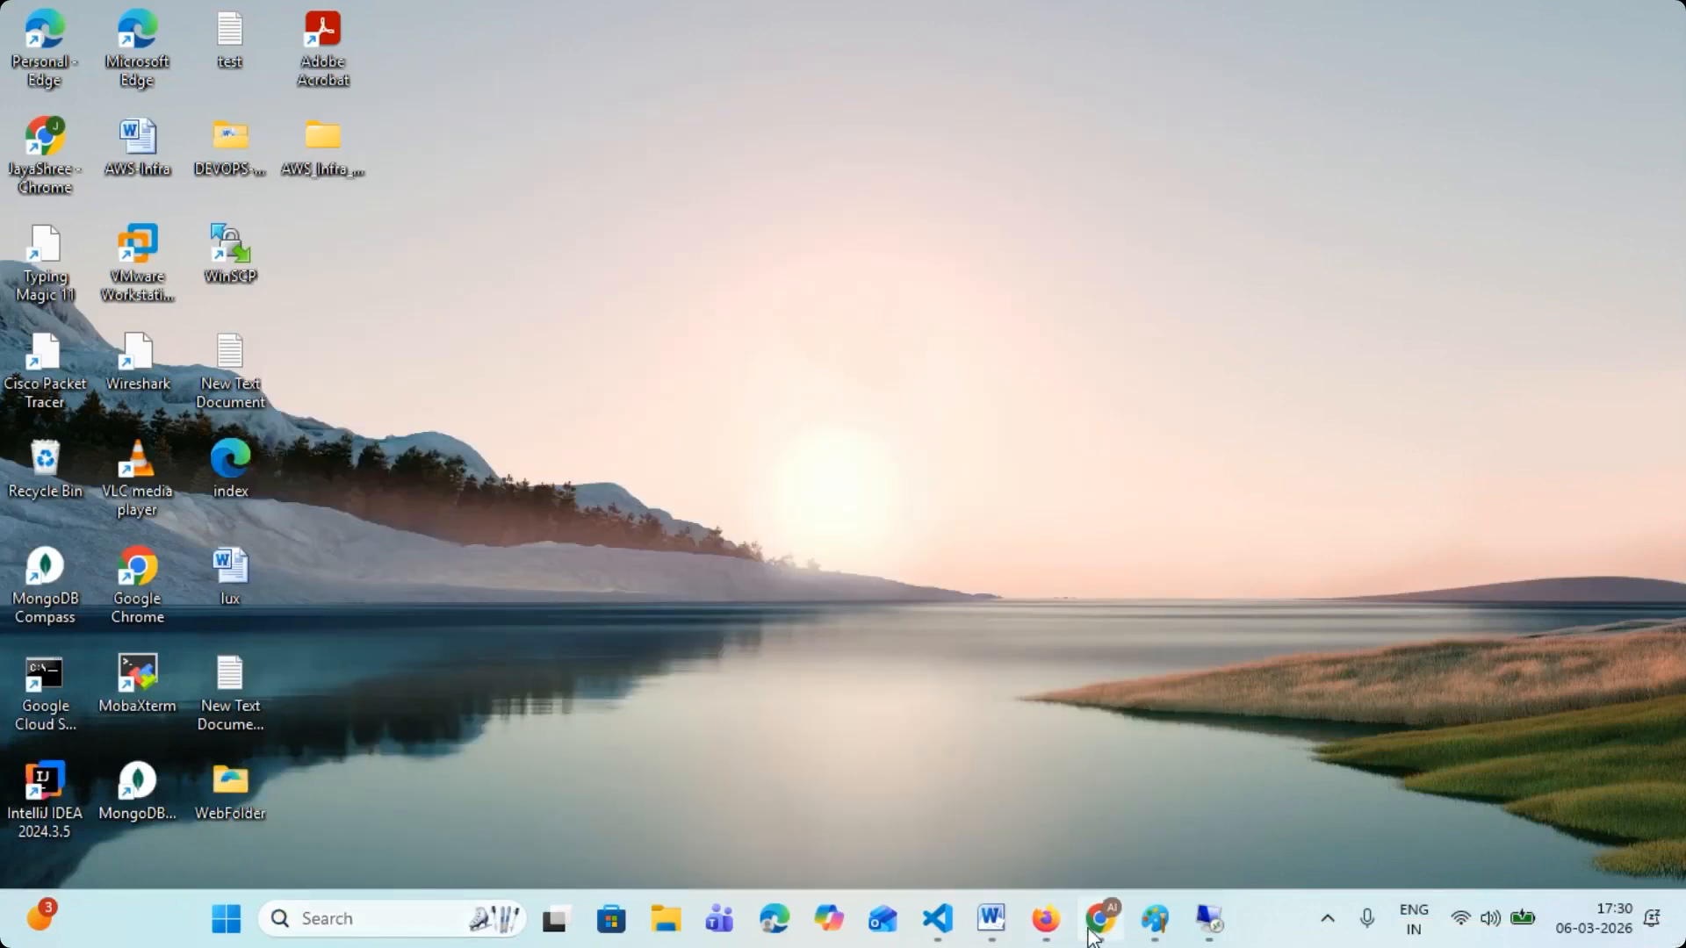
pyautogui.click(1101, 917)
pyautogui.click(177, 240)
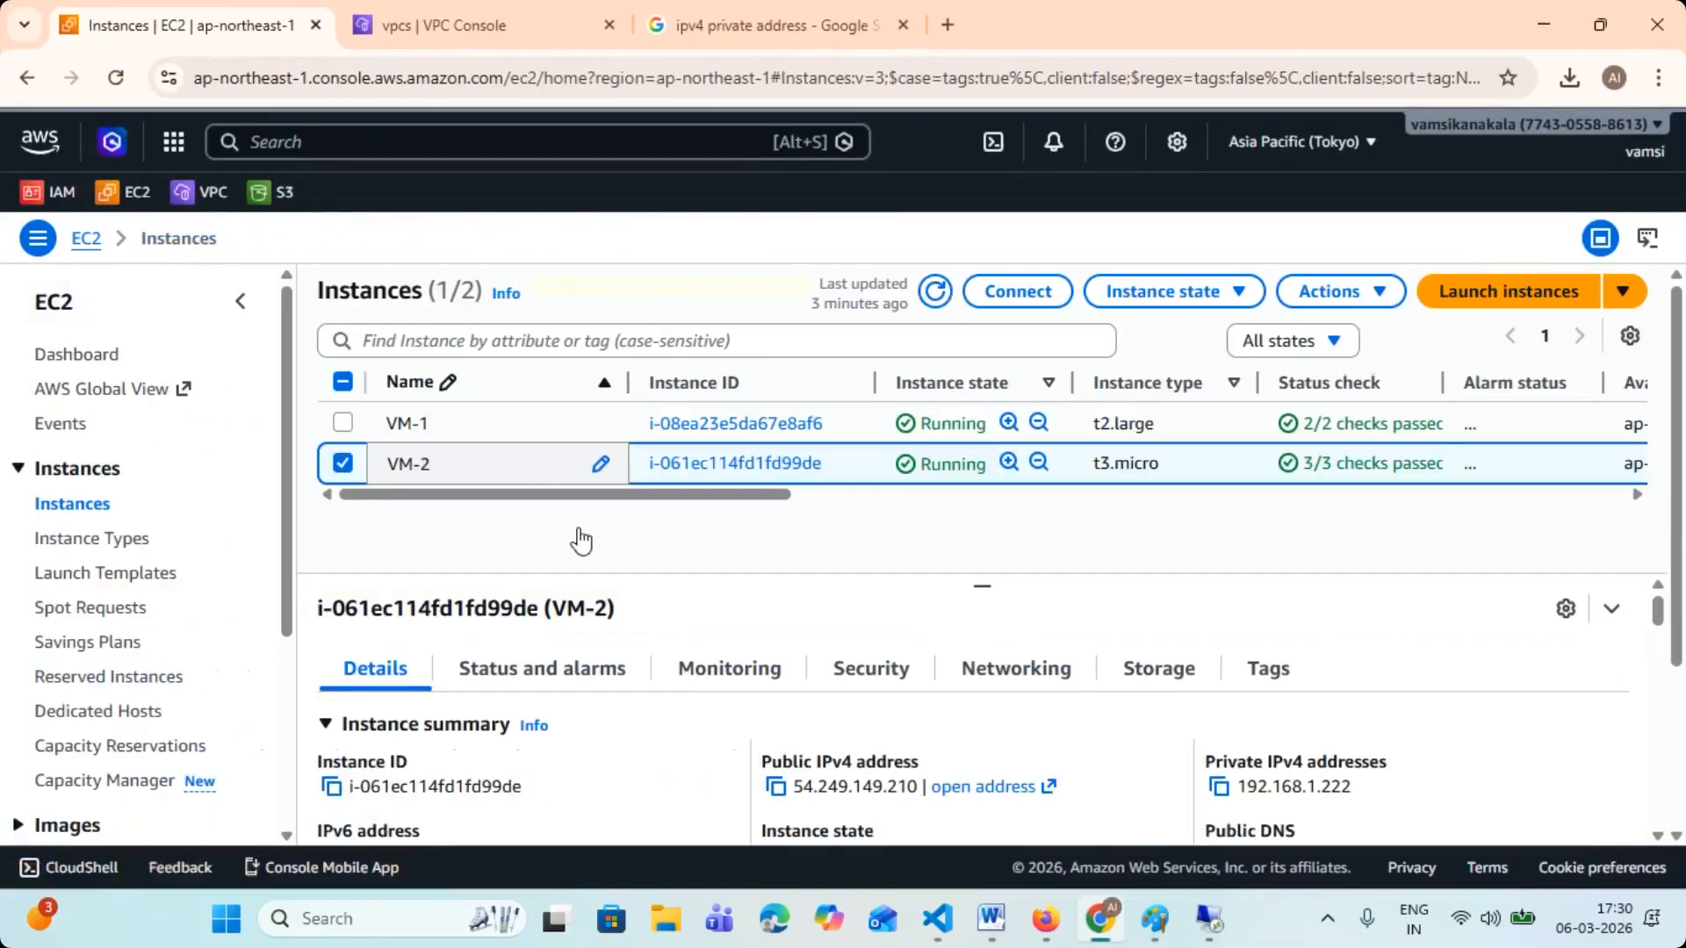
pyautogui.click(874, 670)
pyautogui.scroll(-2, 660, 726)
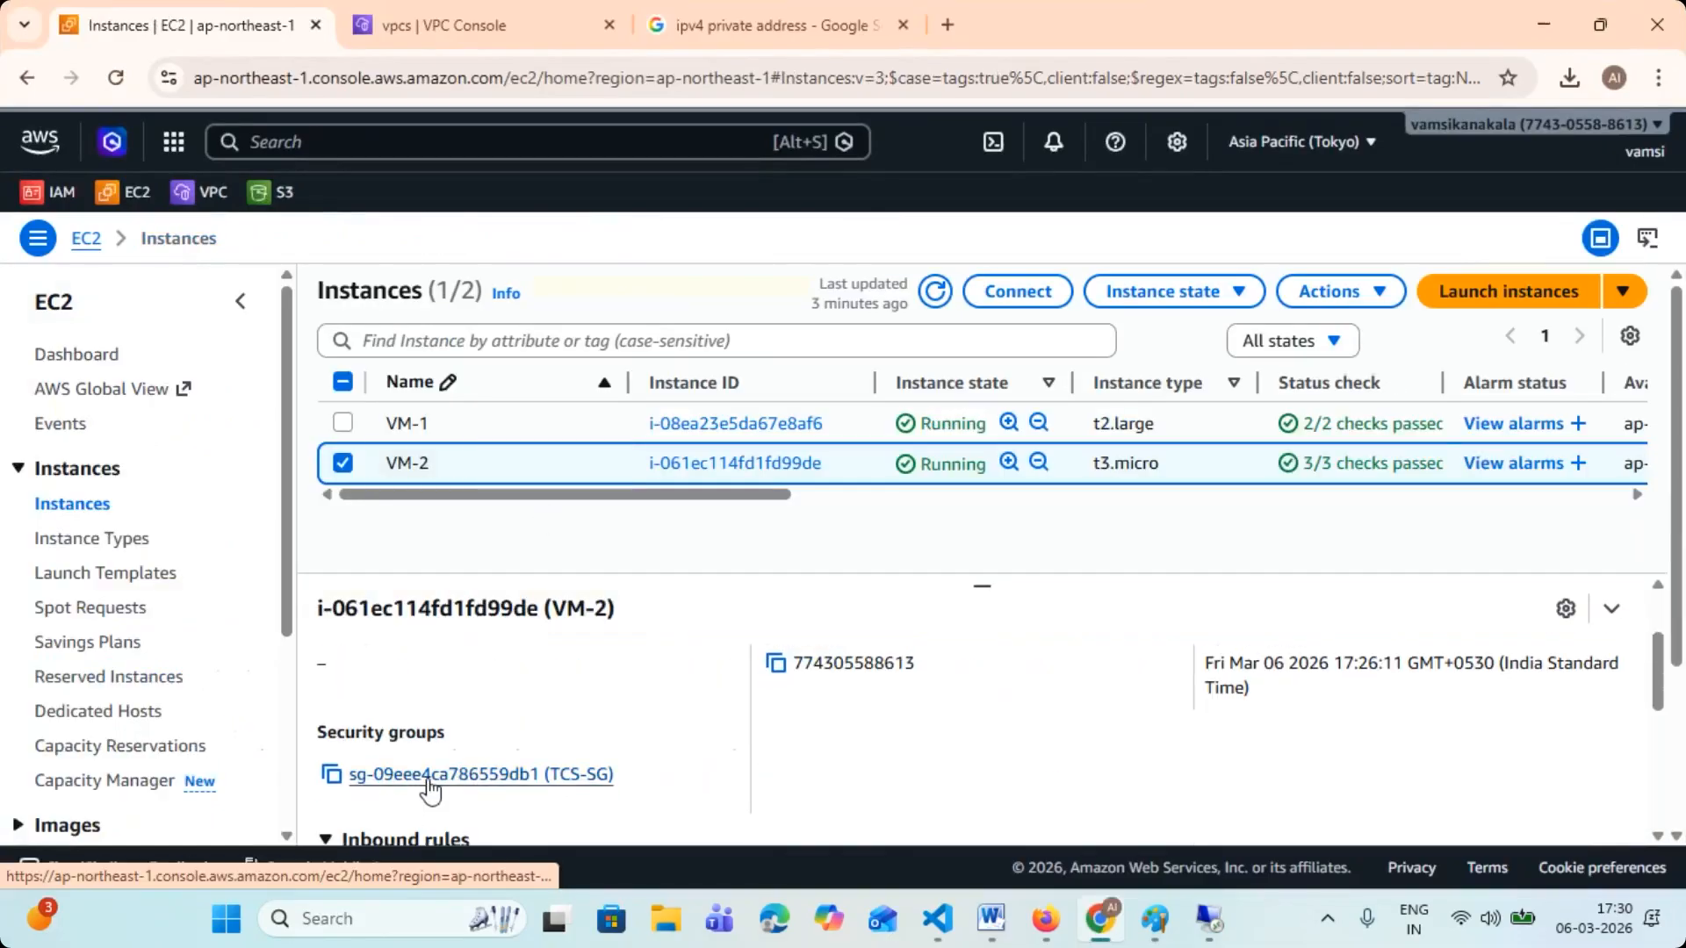
pyautogui.click(468, 775)
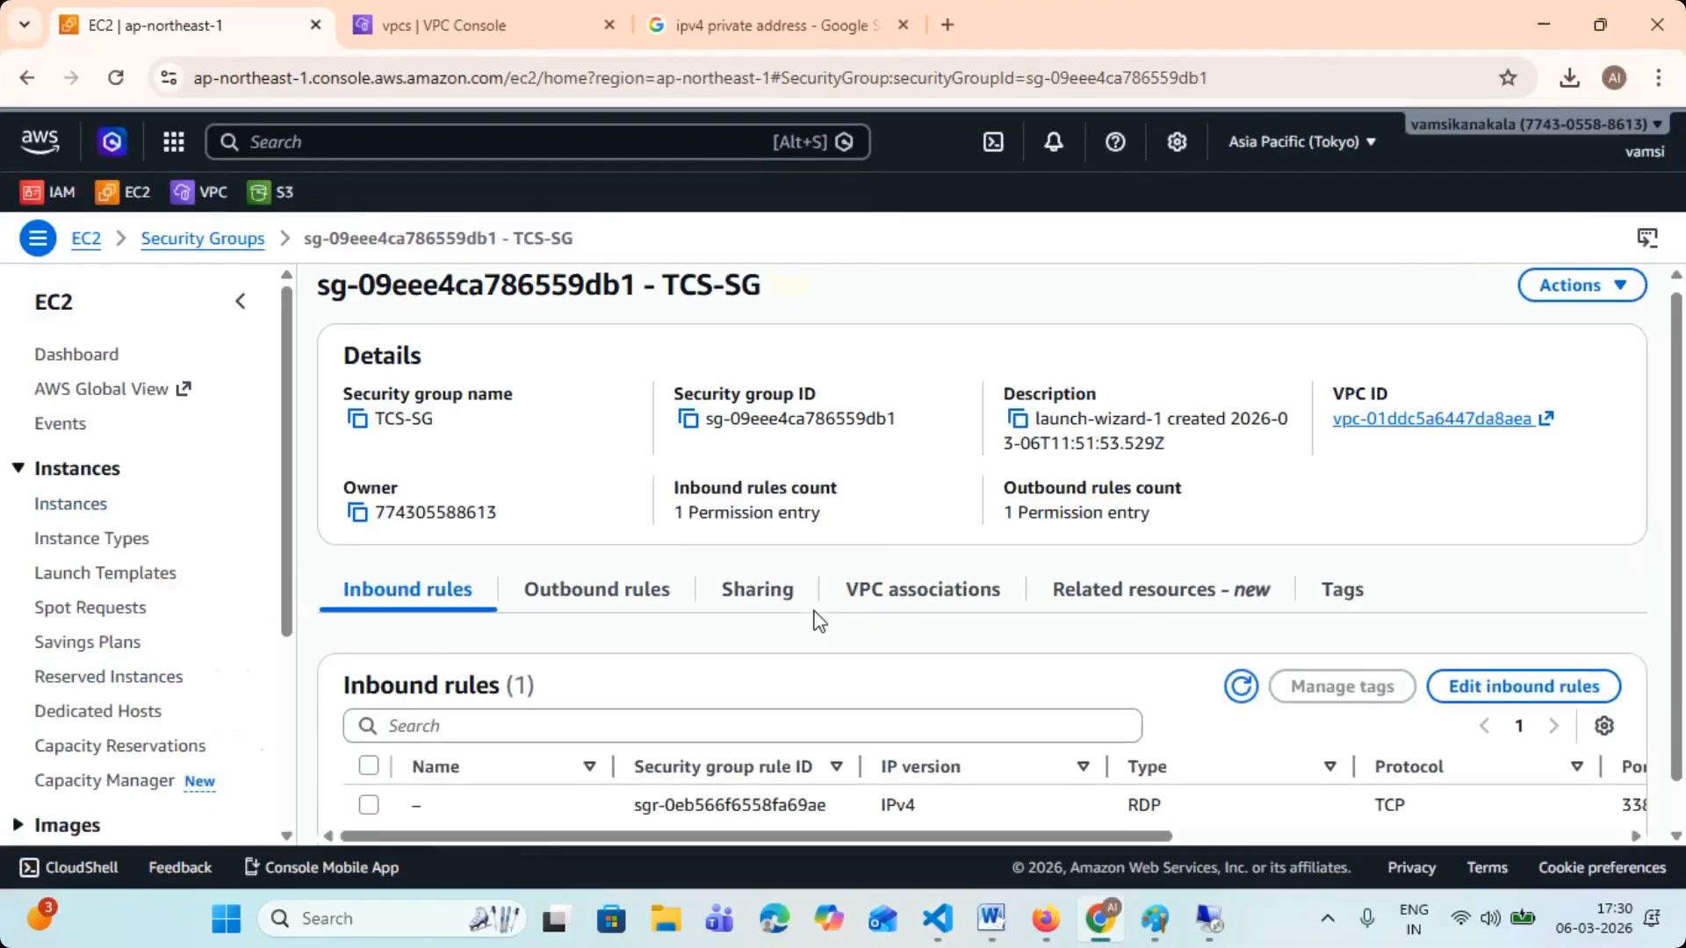
# - Add an SSH inbound rule with an anywhere source of 0.0.0.0/0 to TCS-SG and save the rules
pyautogui.click(1521, 635)
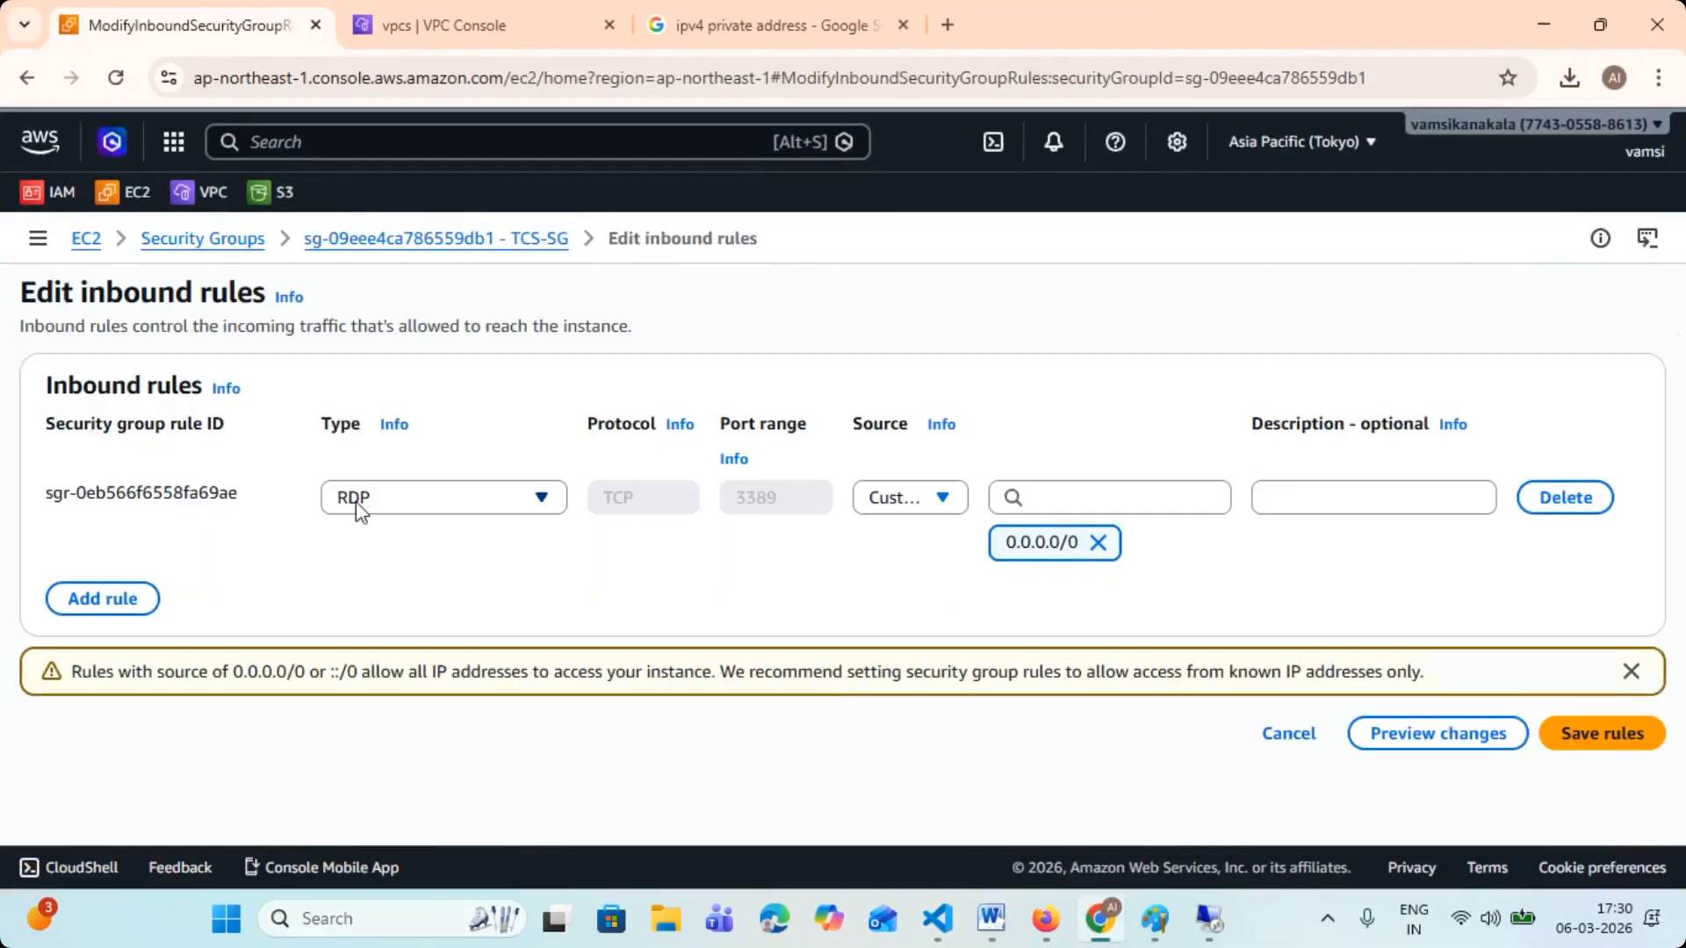
pyautogui.click(128, 598)
pyautogui.click(463, 584)
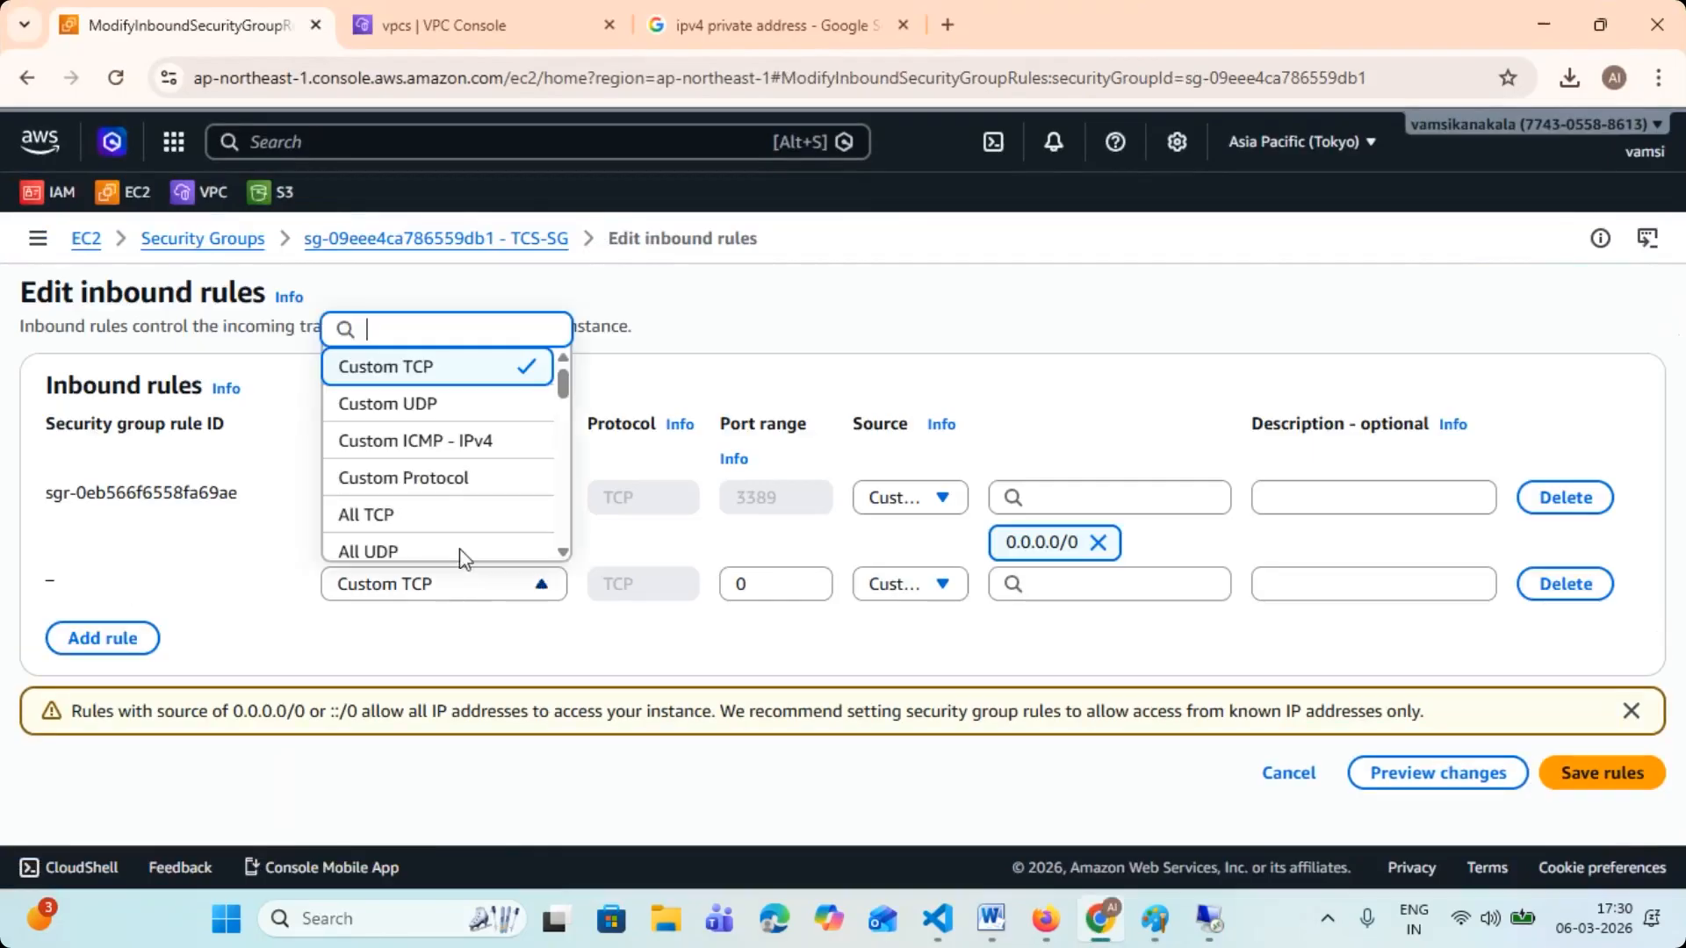
pyautogui.write('ssh')
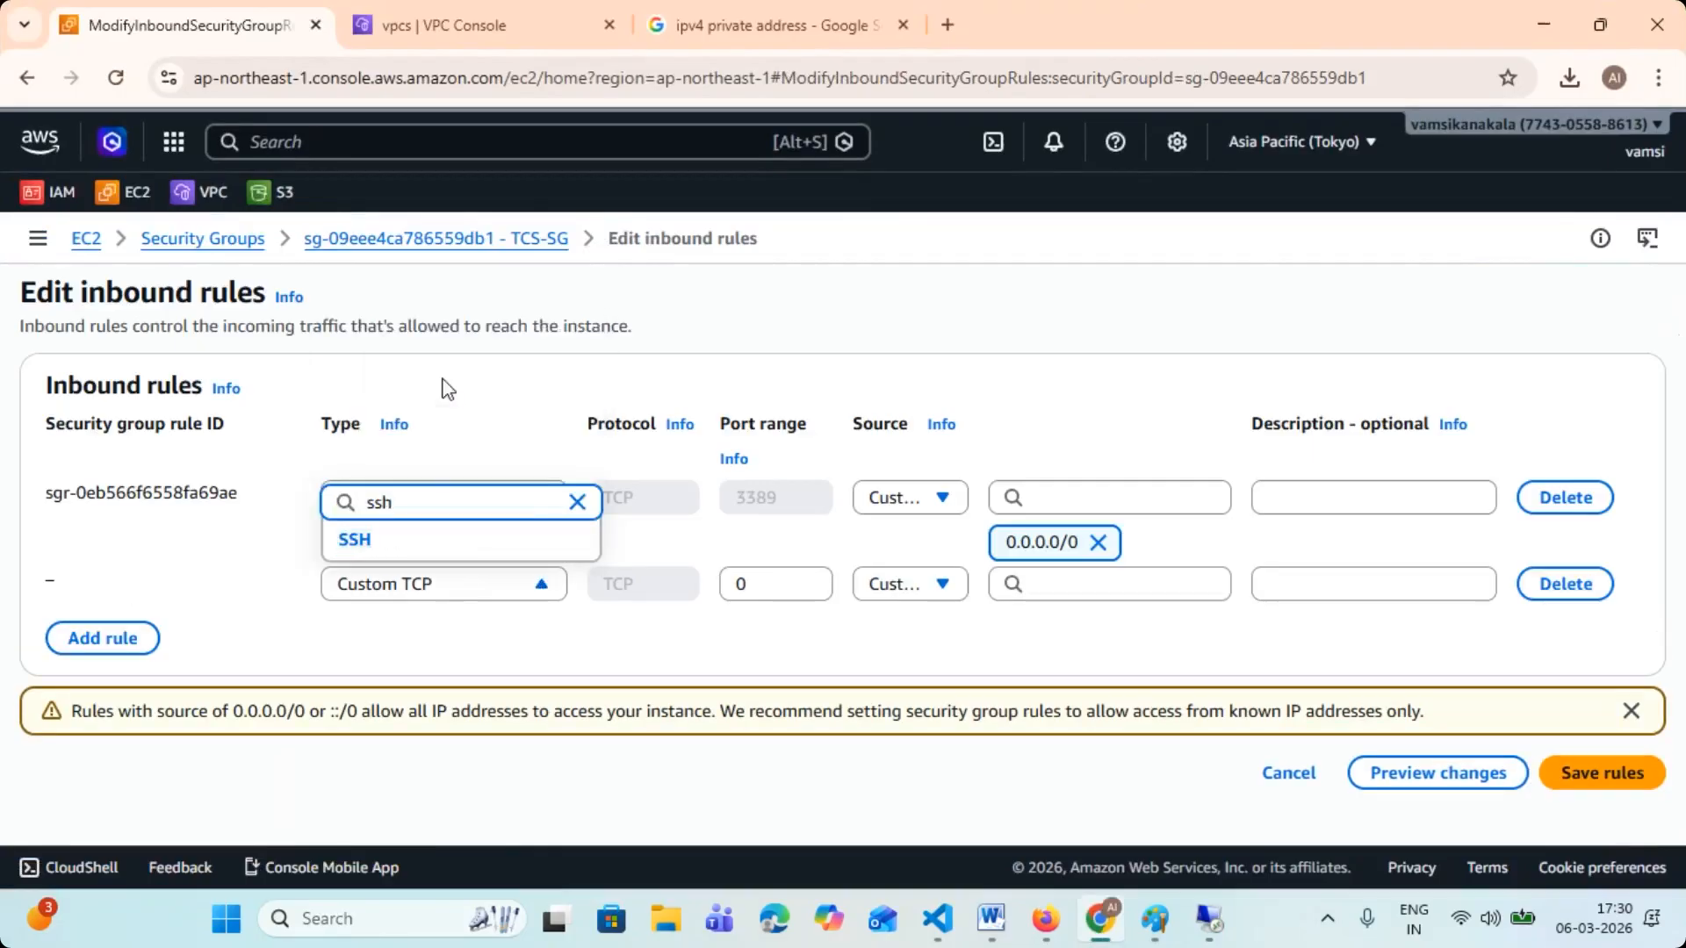
pyautogui.click(392, 539)
pyautogui.click(909, 583)
pyautogui.click(933, 670)
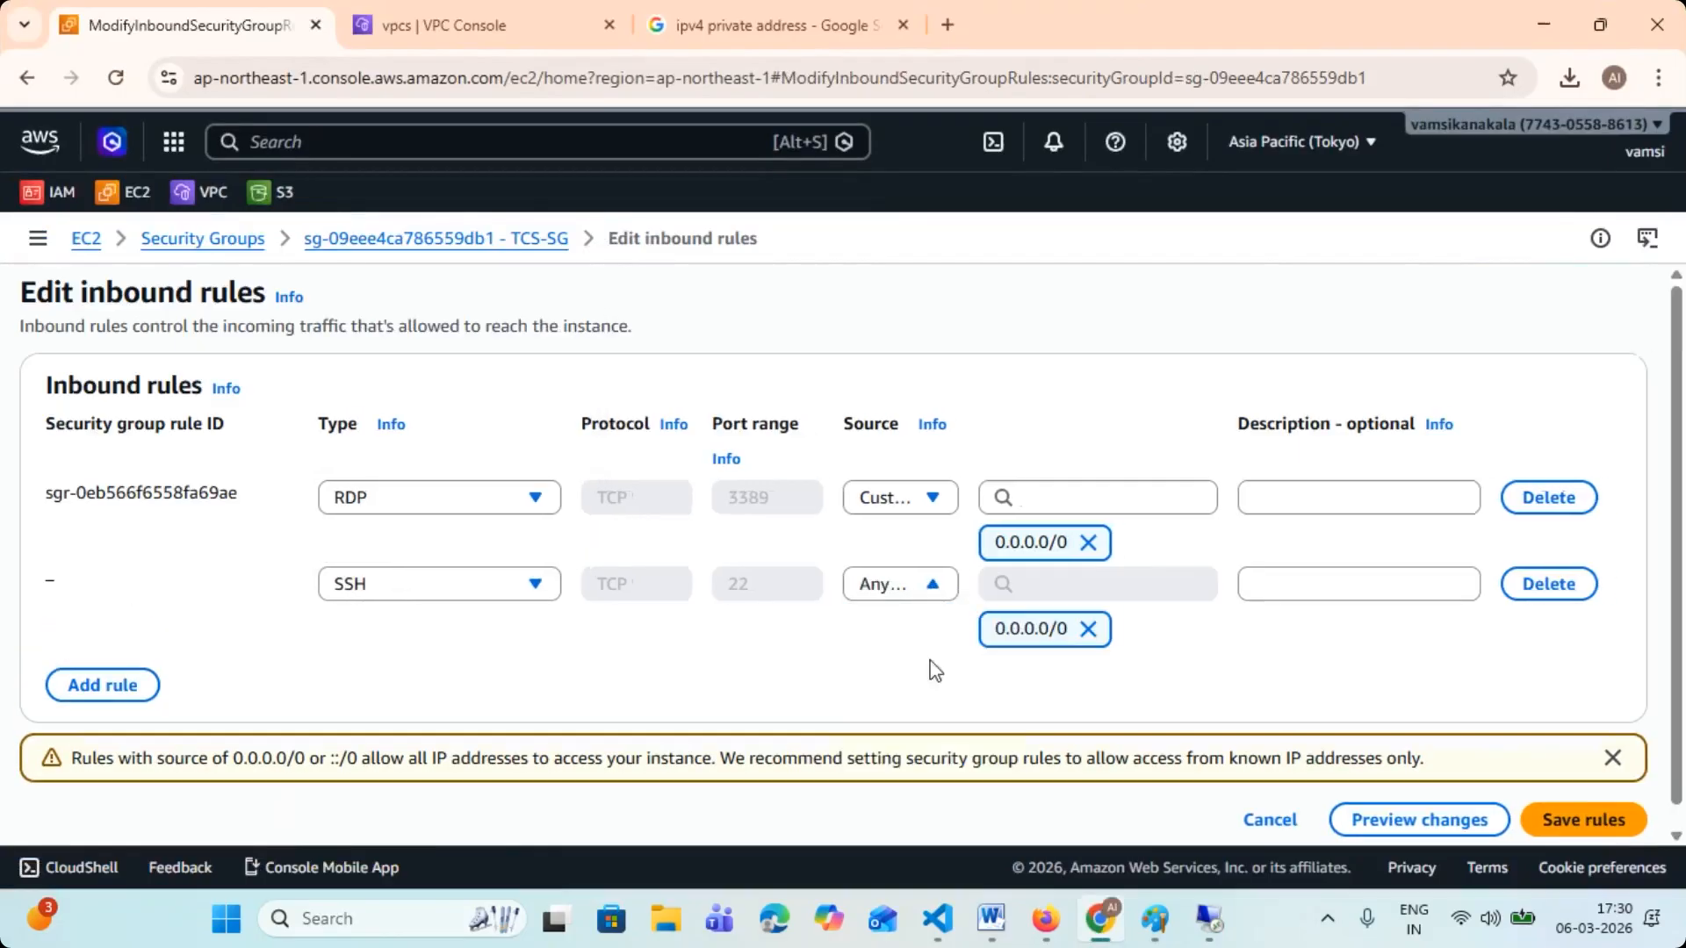
pyautogui.scroll(-1, 1573, 766)
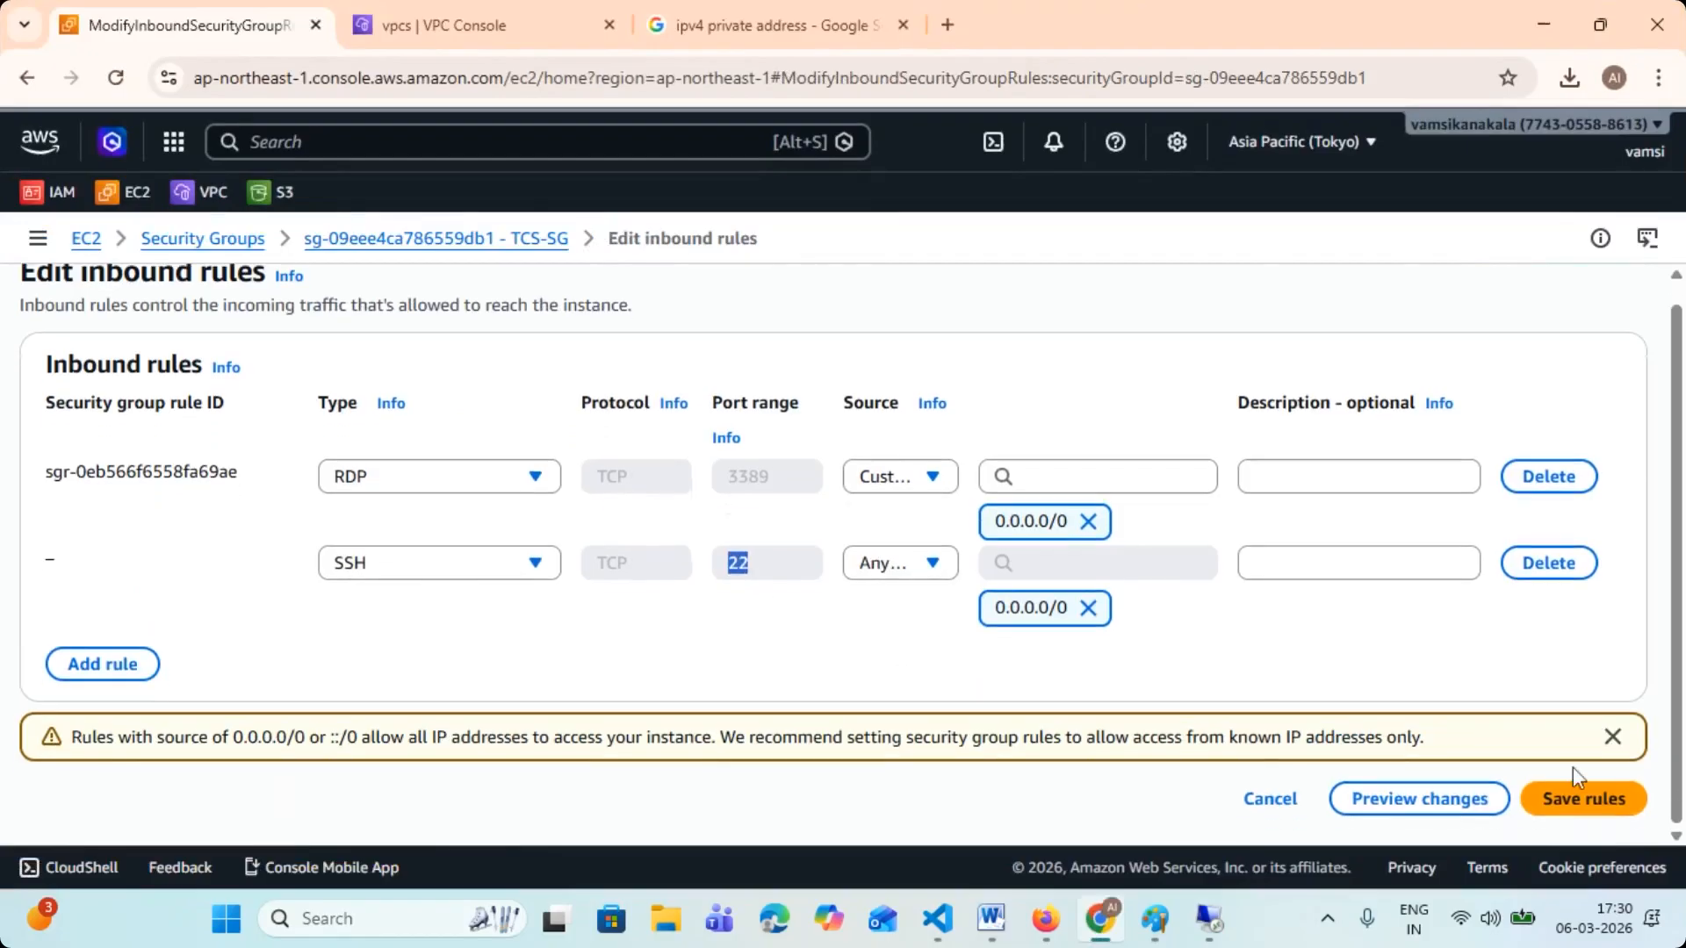
pyautogui.click(1578, 799)
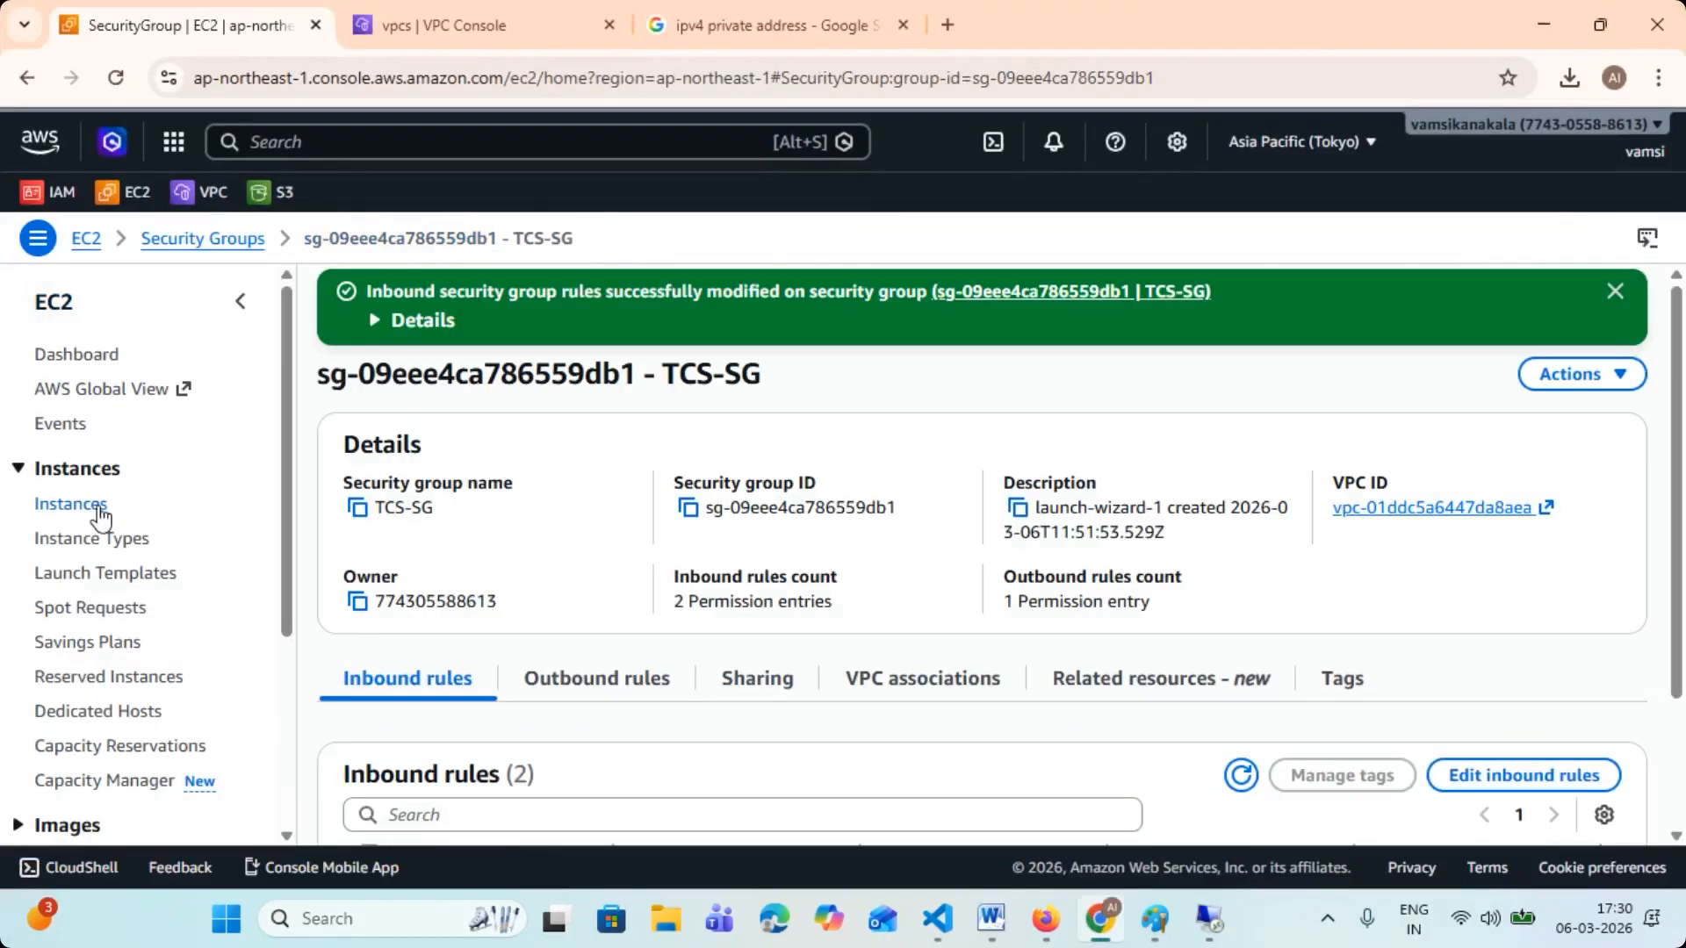
# - Return to the instances list, copy the example SSH command from VM-2's SSH client connection instructions, and minimize the browser
pyautogui.click(89, 503)
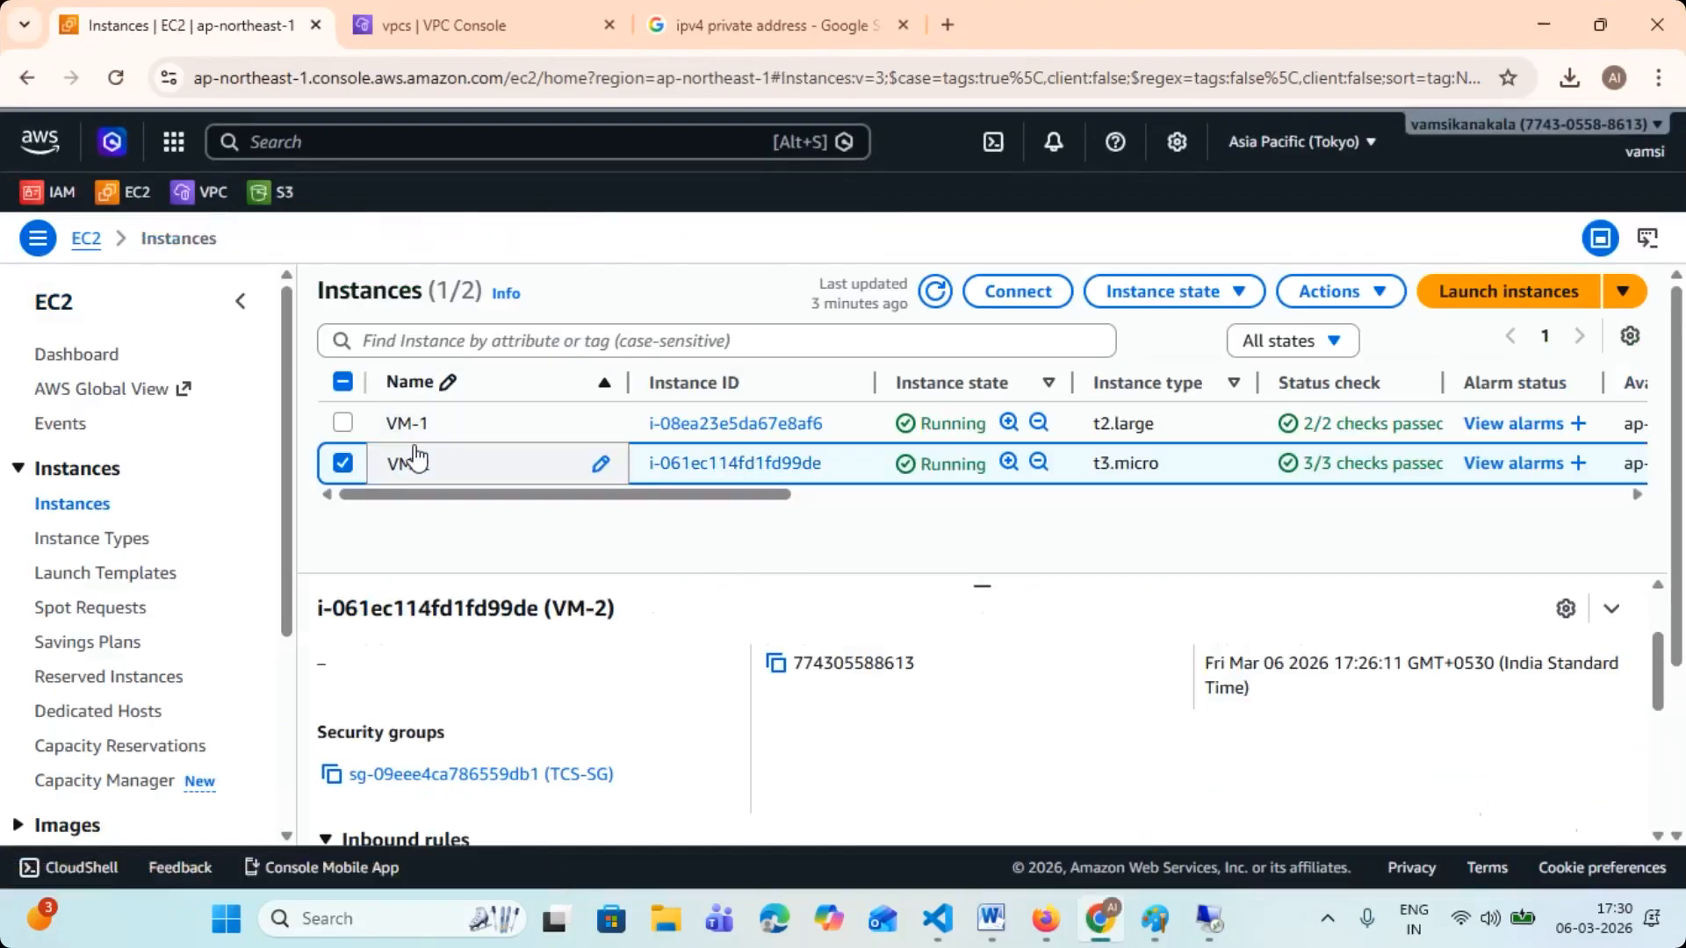
pyautogui.click(344, 465)
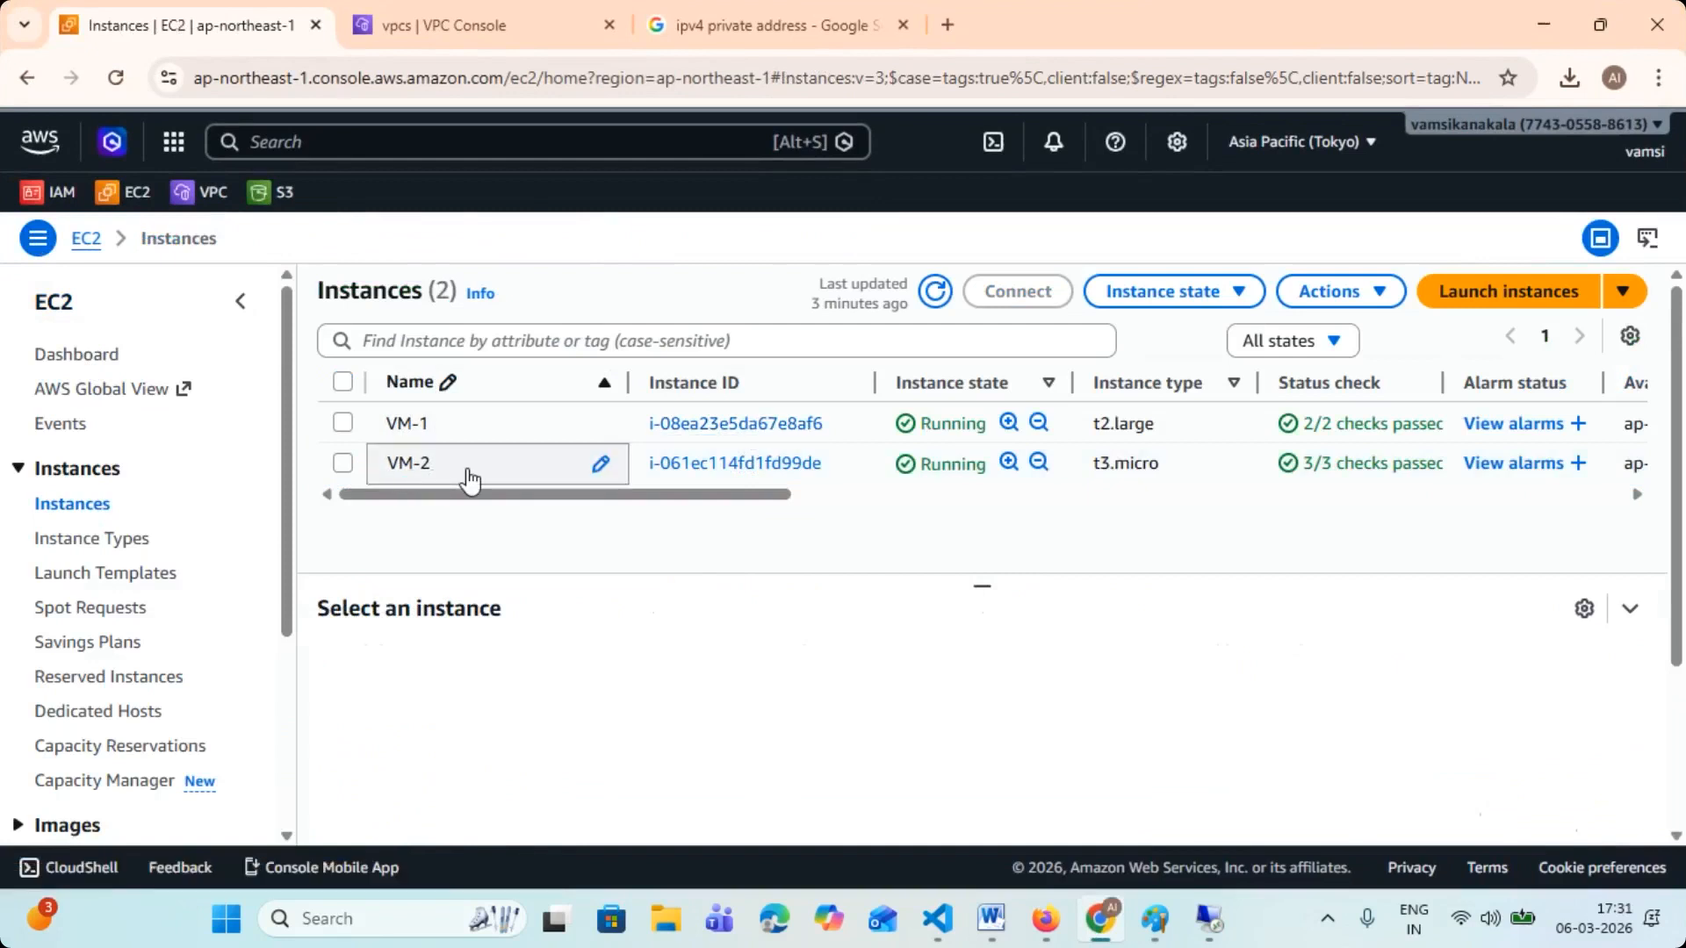
pyautogui.click(342, 463)
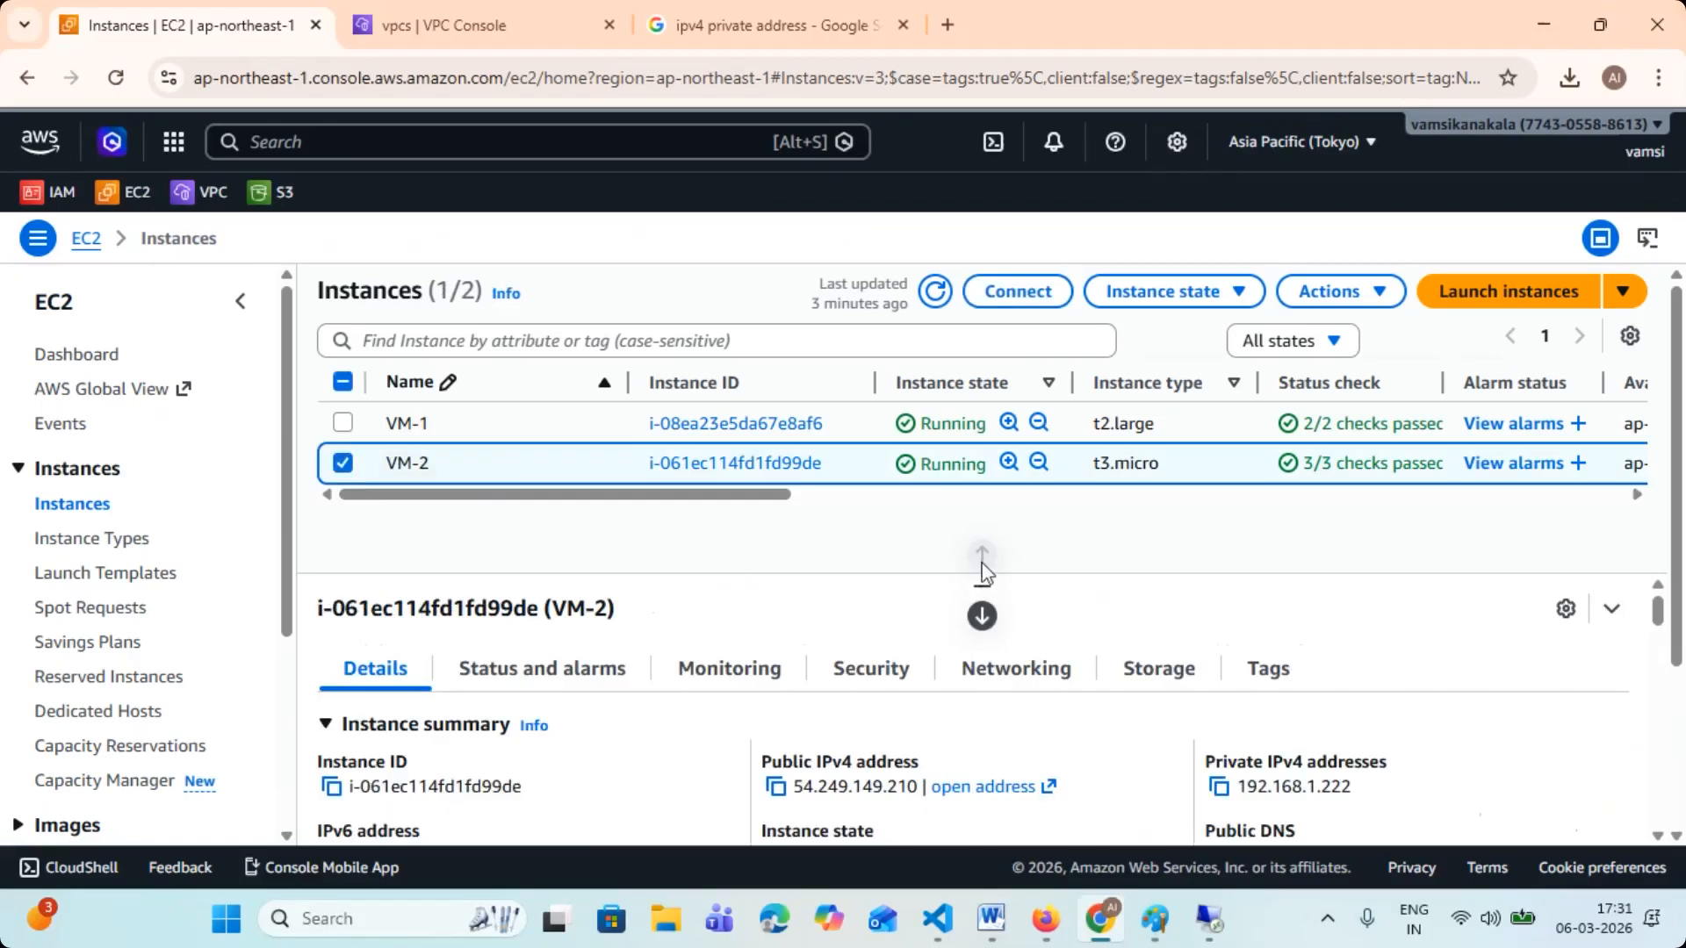
pyautogui.click(1001, 298)
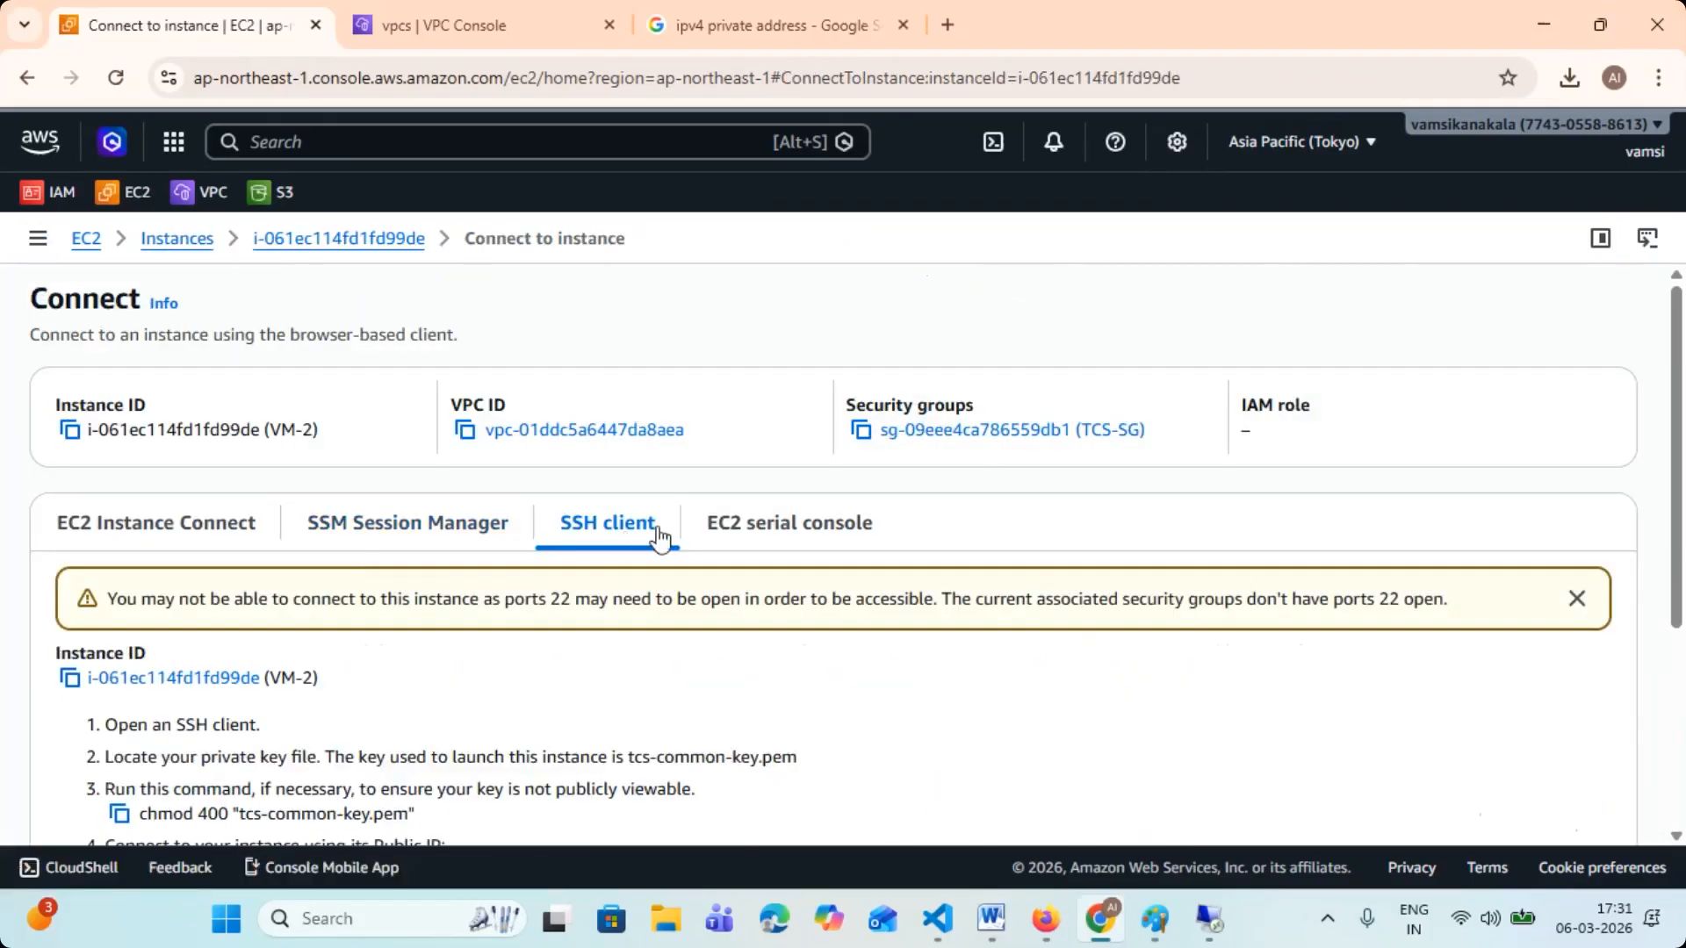
pyautogui.scroll(-1, 652, 533)
pyautogui.scroll(-2, 651, 533)
pyautogui.click(69, 705)
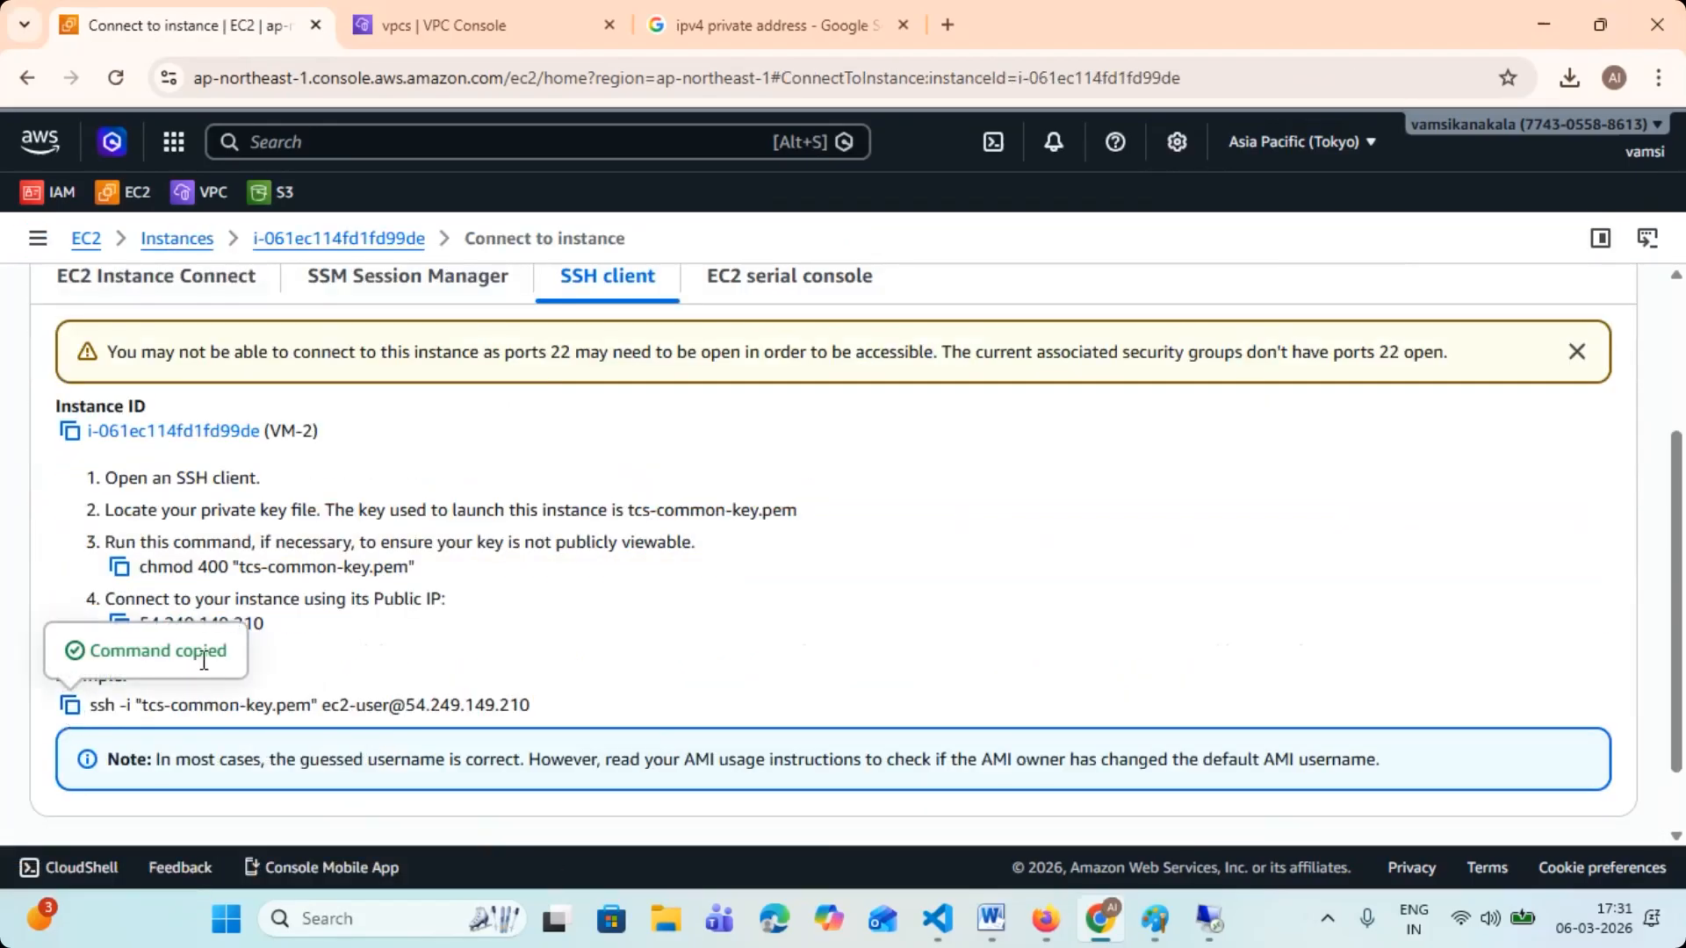
pyautogui.click(1545, 17)
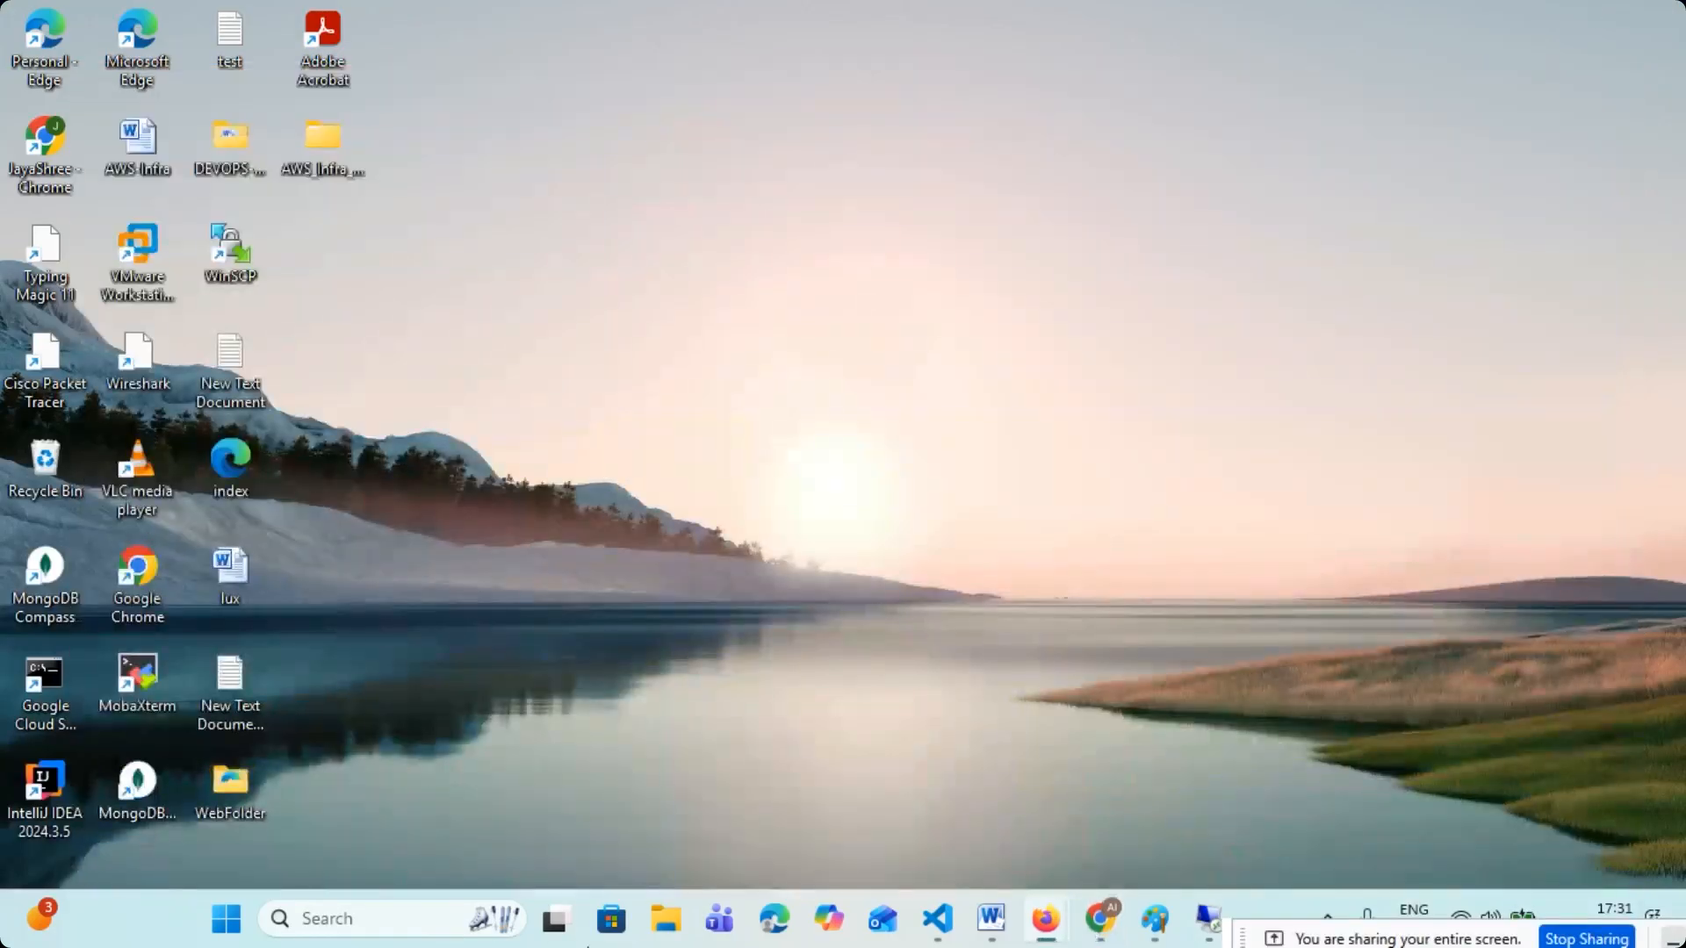
# - Open Windows PowerShell on the local machine and move up from system32 to the C:\ root
pyautogui.click(343, 929)
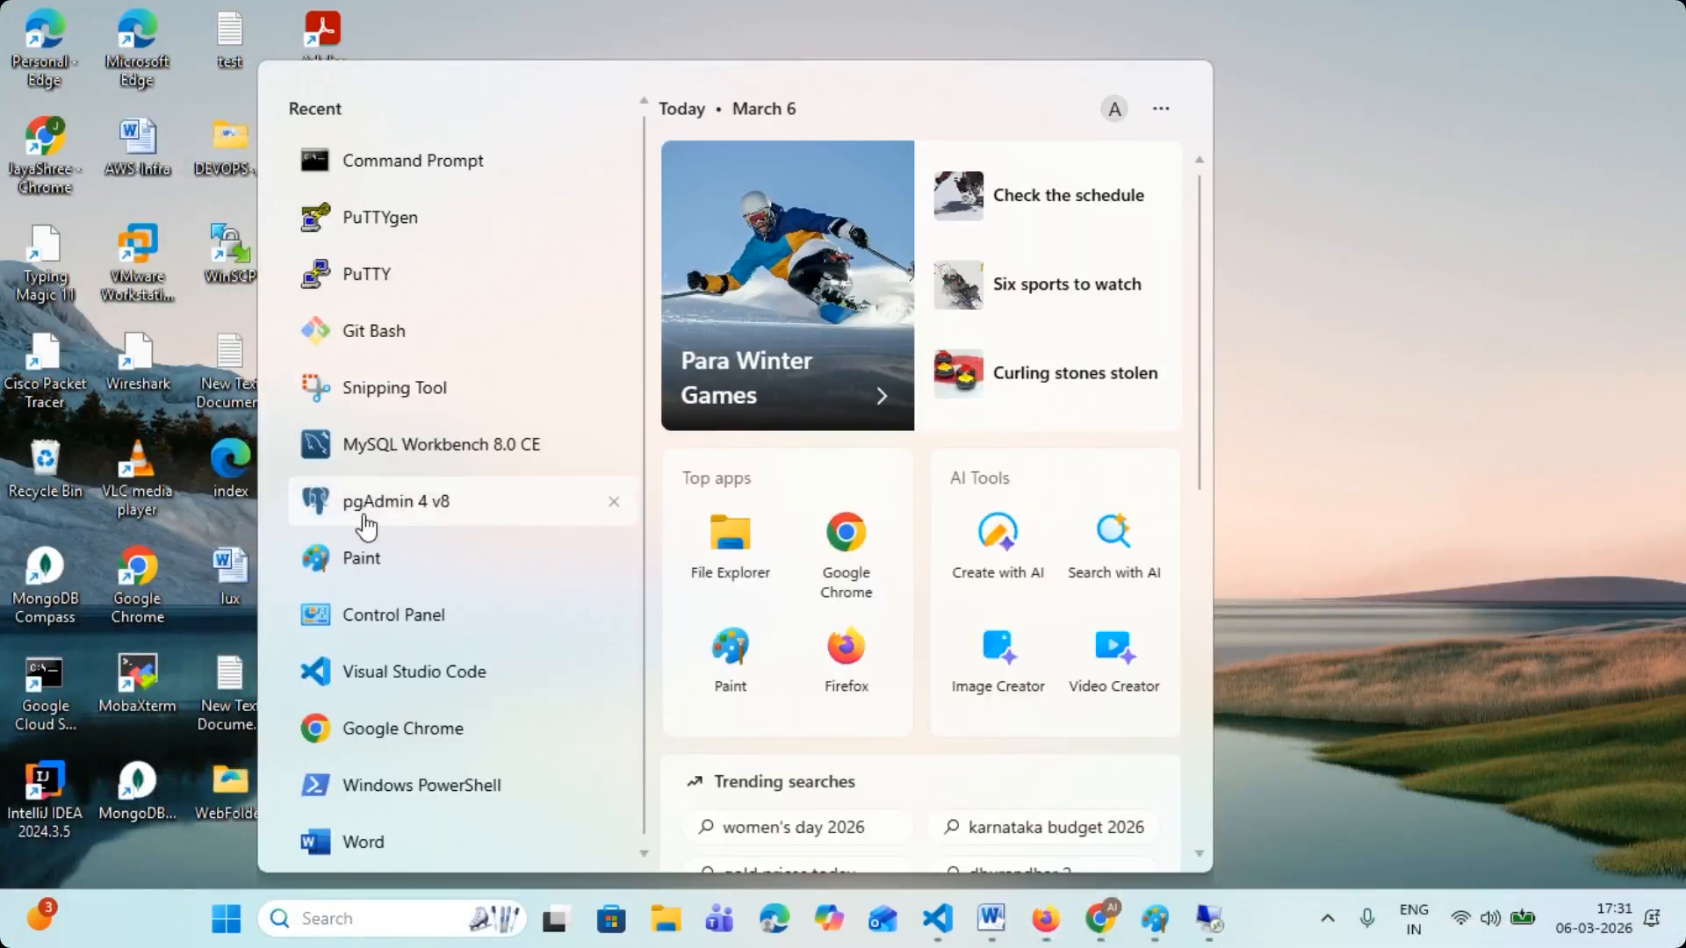
pyautogui.click(397, 783)
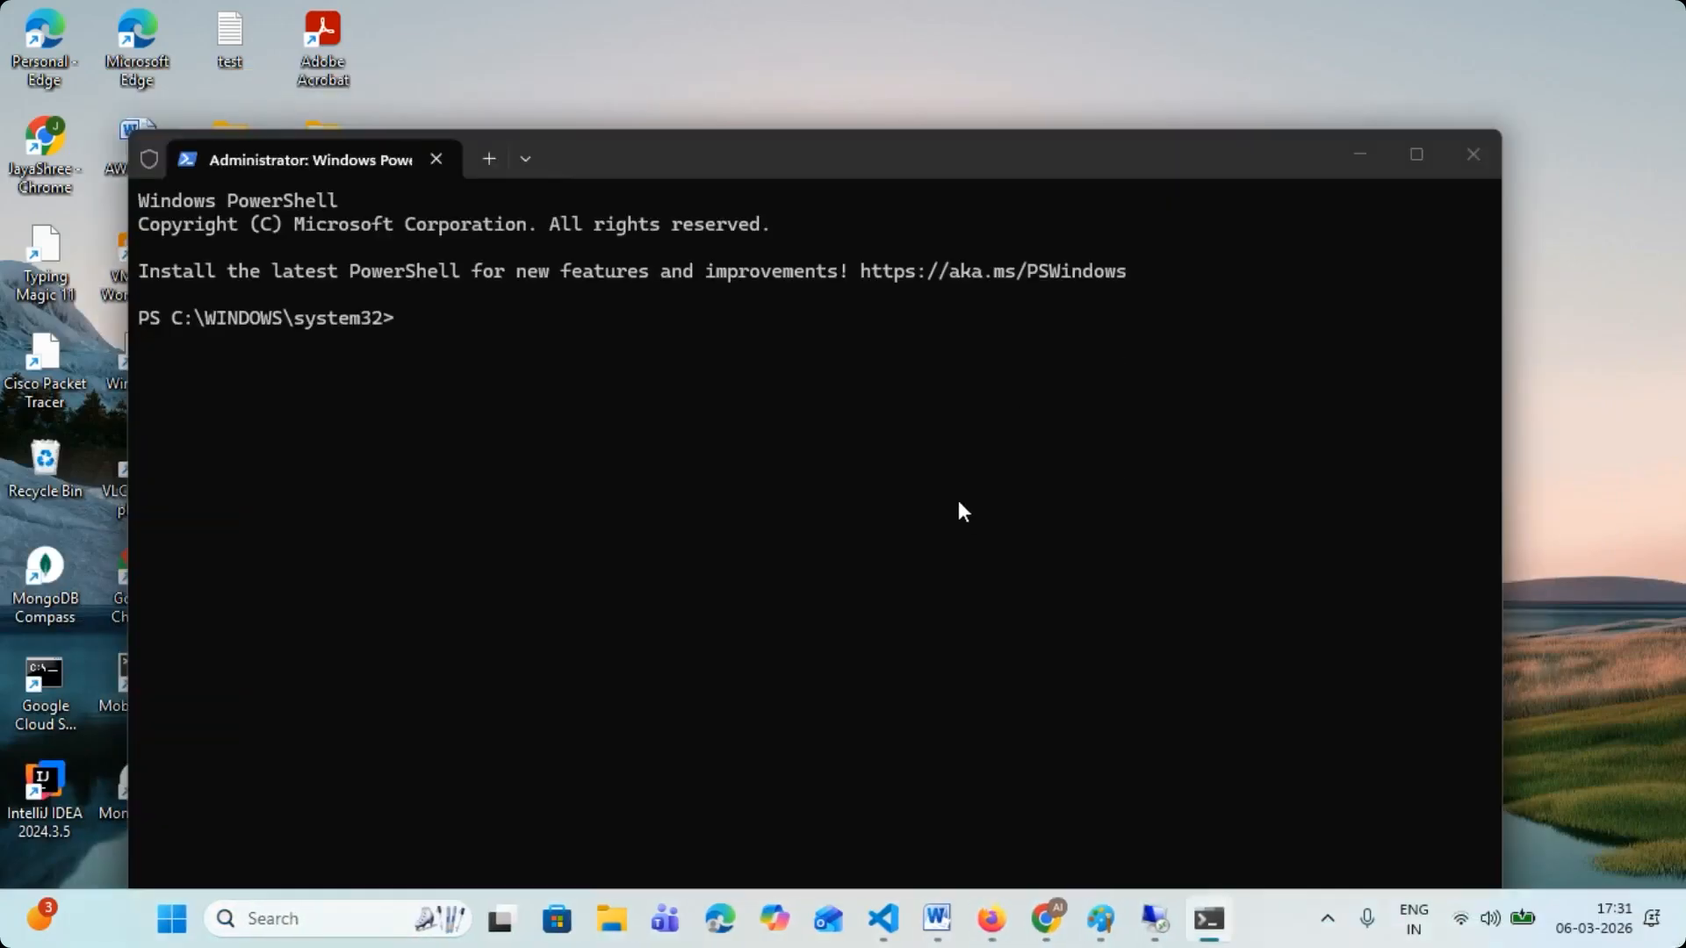
pyautogui.press('Return')
pyautogui.press('Return')
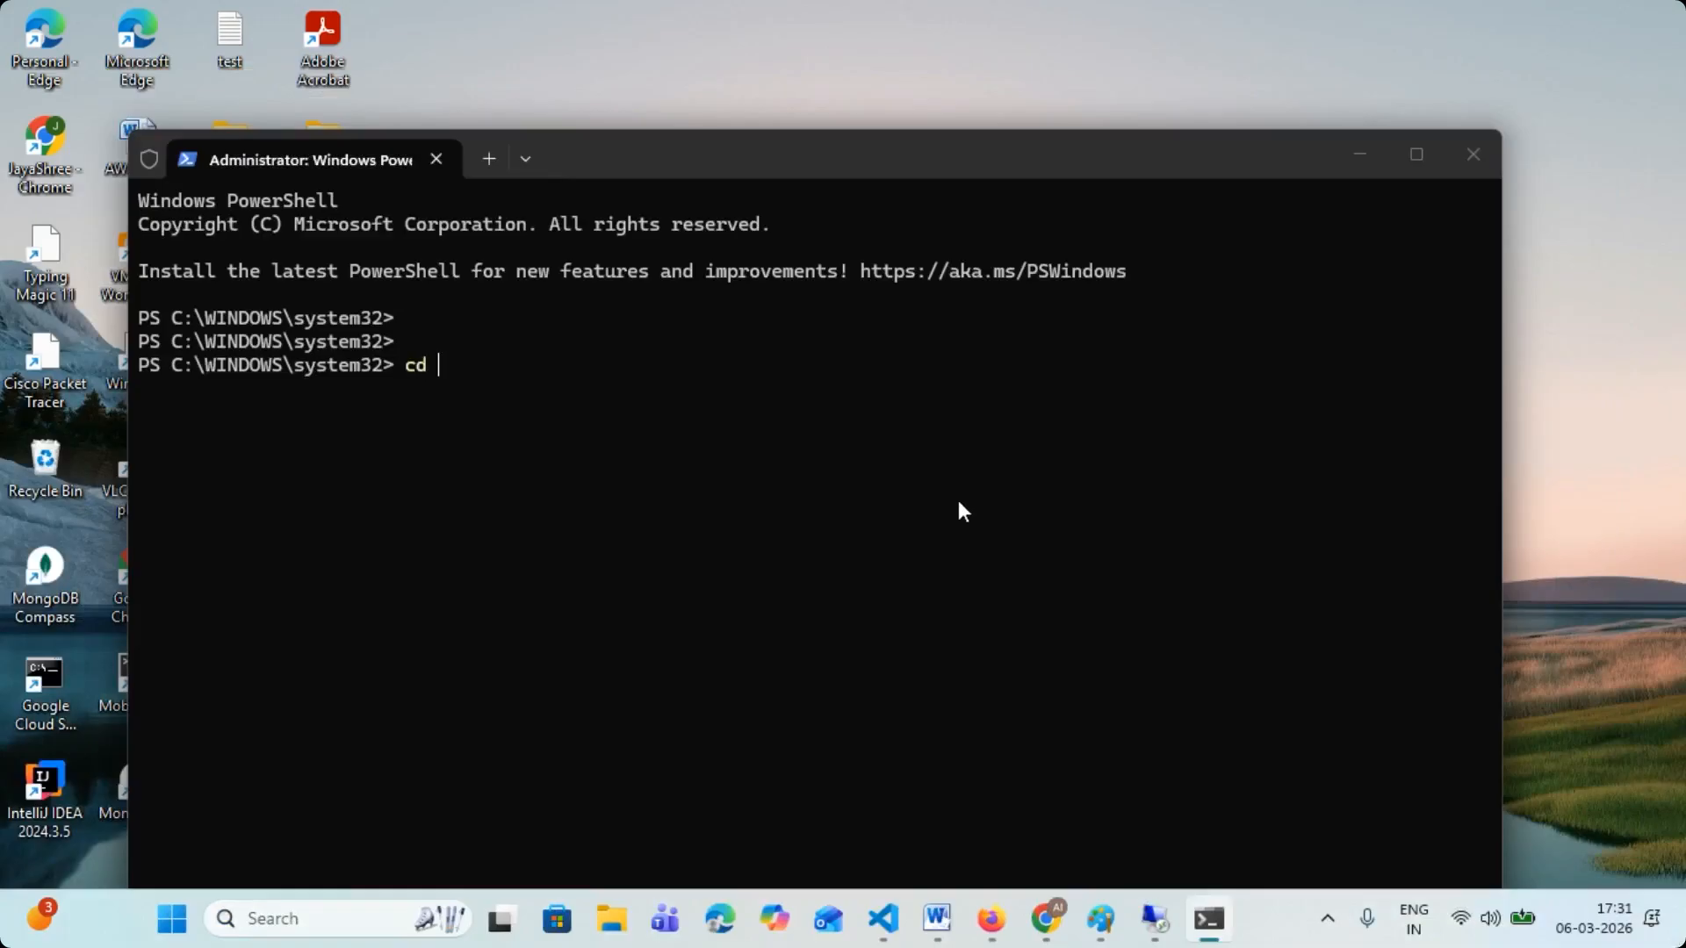
pyautogui.write('cd ..')
pyautogui.press('Return')
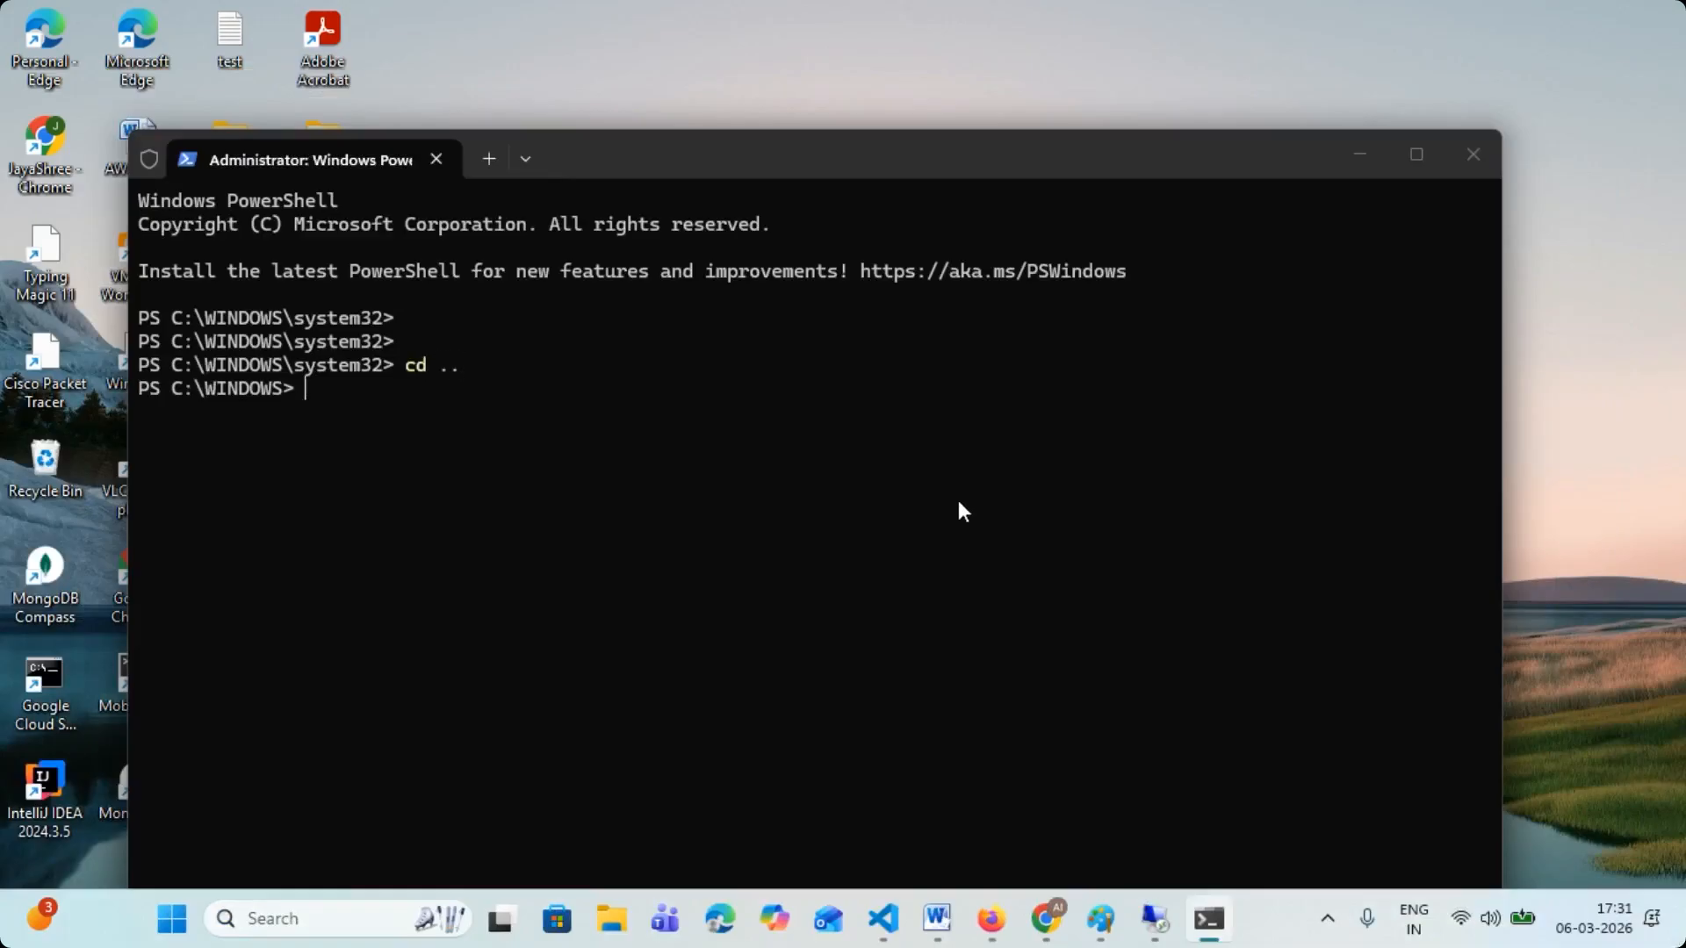
pyautogui.write('cd ..')
pyautogui.press('Return')
pyautogui.press('Return')
pyautogui.press('Return')
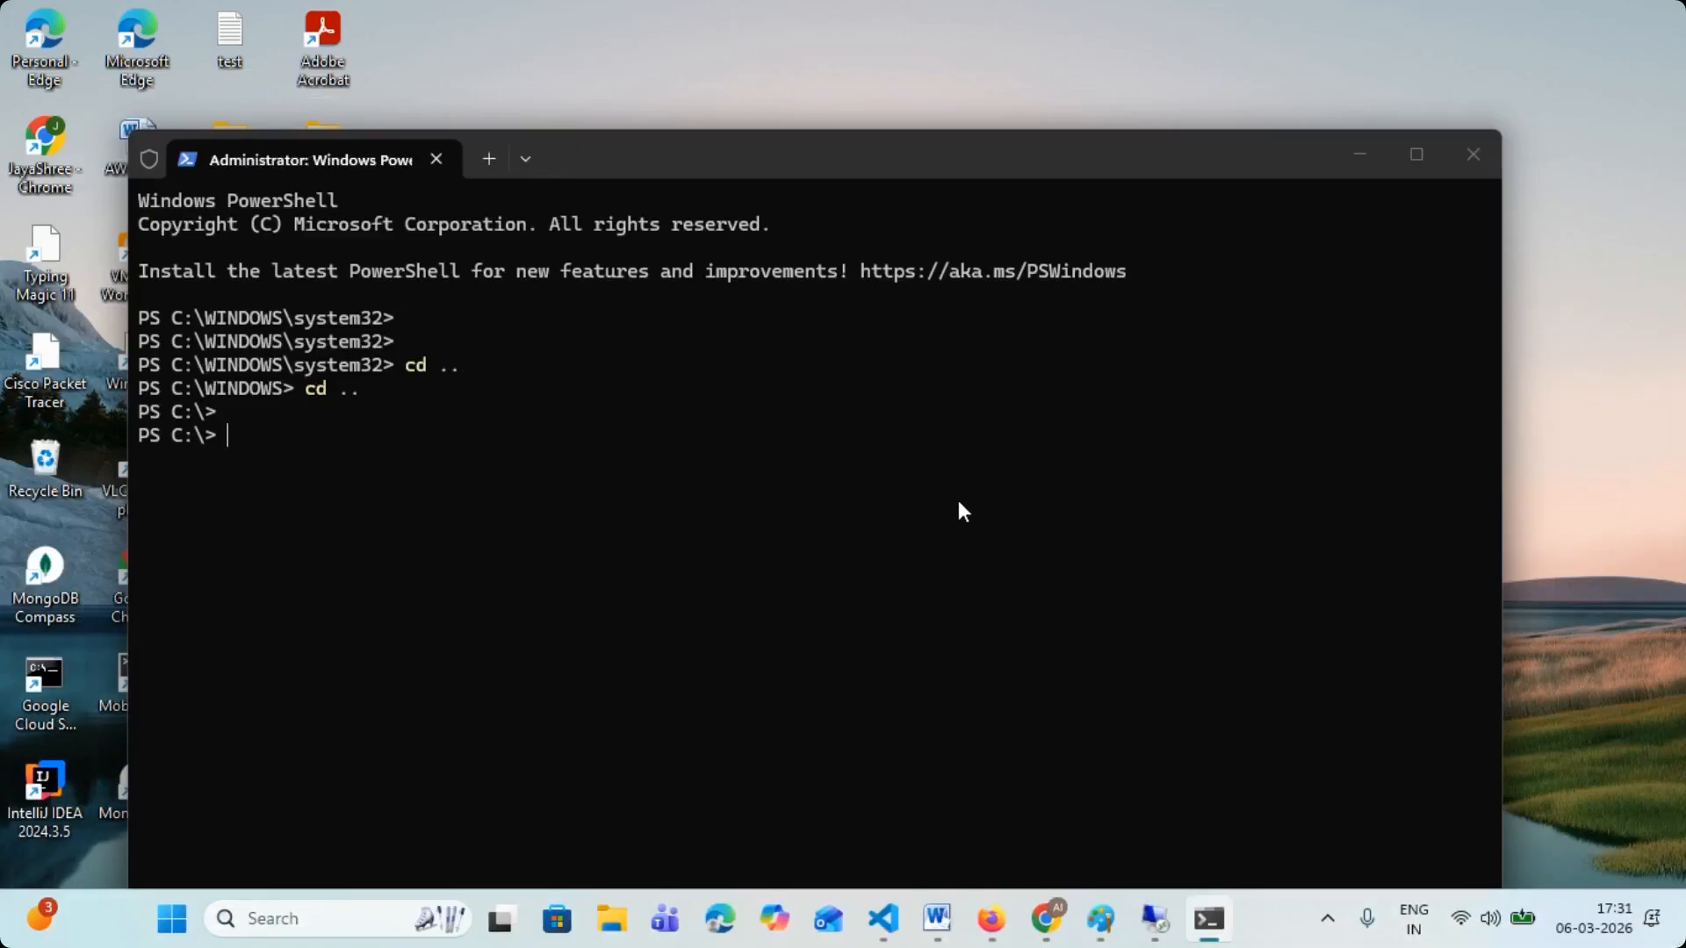
# - List the C:\ root, clear the output, then change to the users folder and list its contents
pyautogui.write('ls')
pyautogui.press('Return')
pyautogui.write('clear')
pyautogui.write('users')
pyautogui.press('Return')
pyautogui.write('ls')
pyautogui.press('Return')
# - Change to the Administrator folder and list its contents
pyautogui.write('cd Admi')
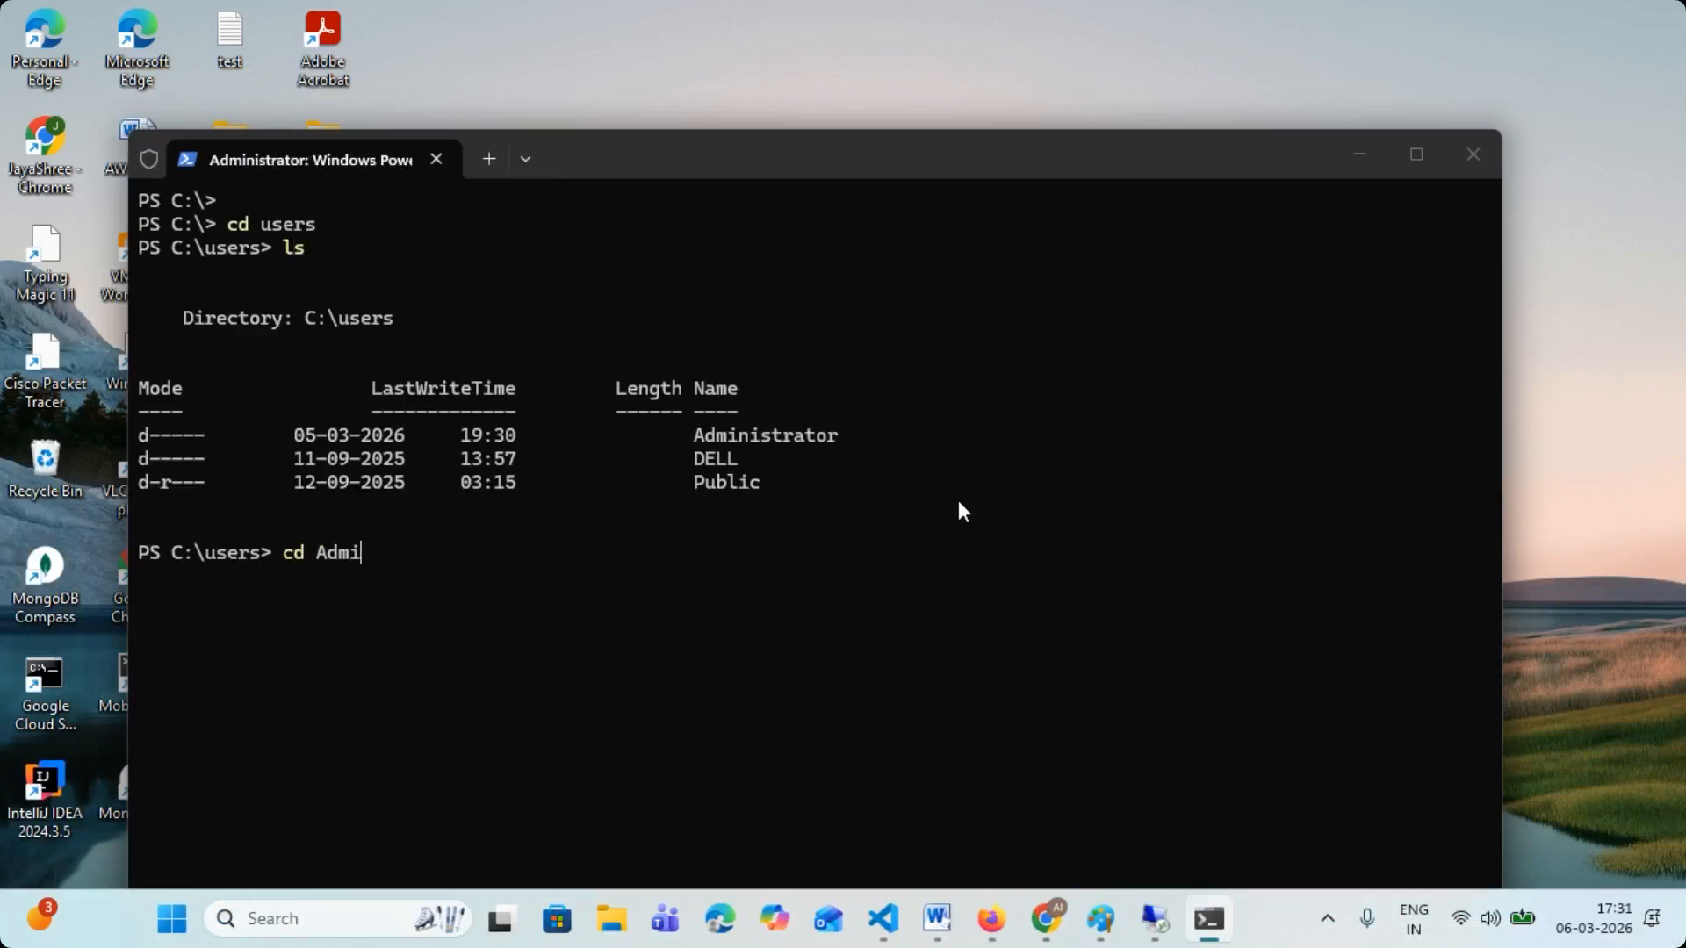
pyautogui.write('iistrat')
pyautogui.write('or')
pyautogui.press('Return')
pyautogui.write('ls')
pyautogui.press('Return')
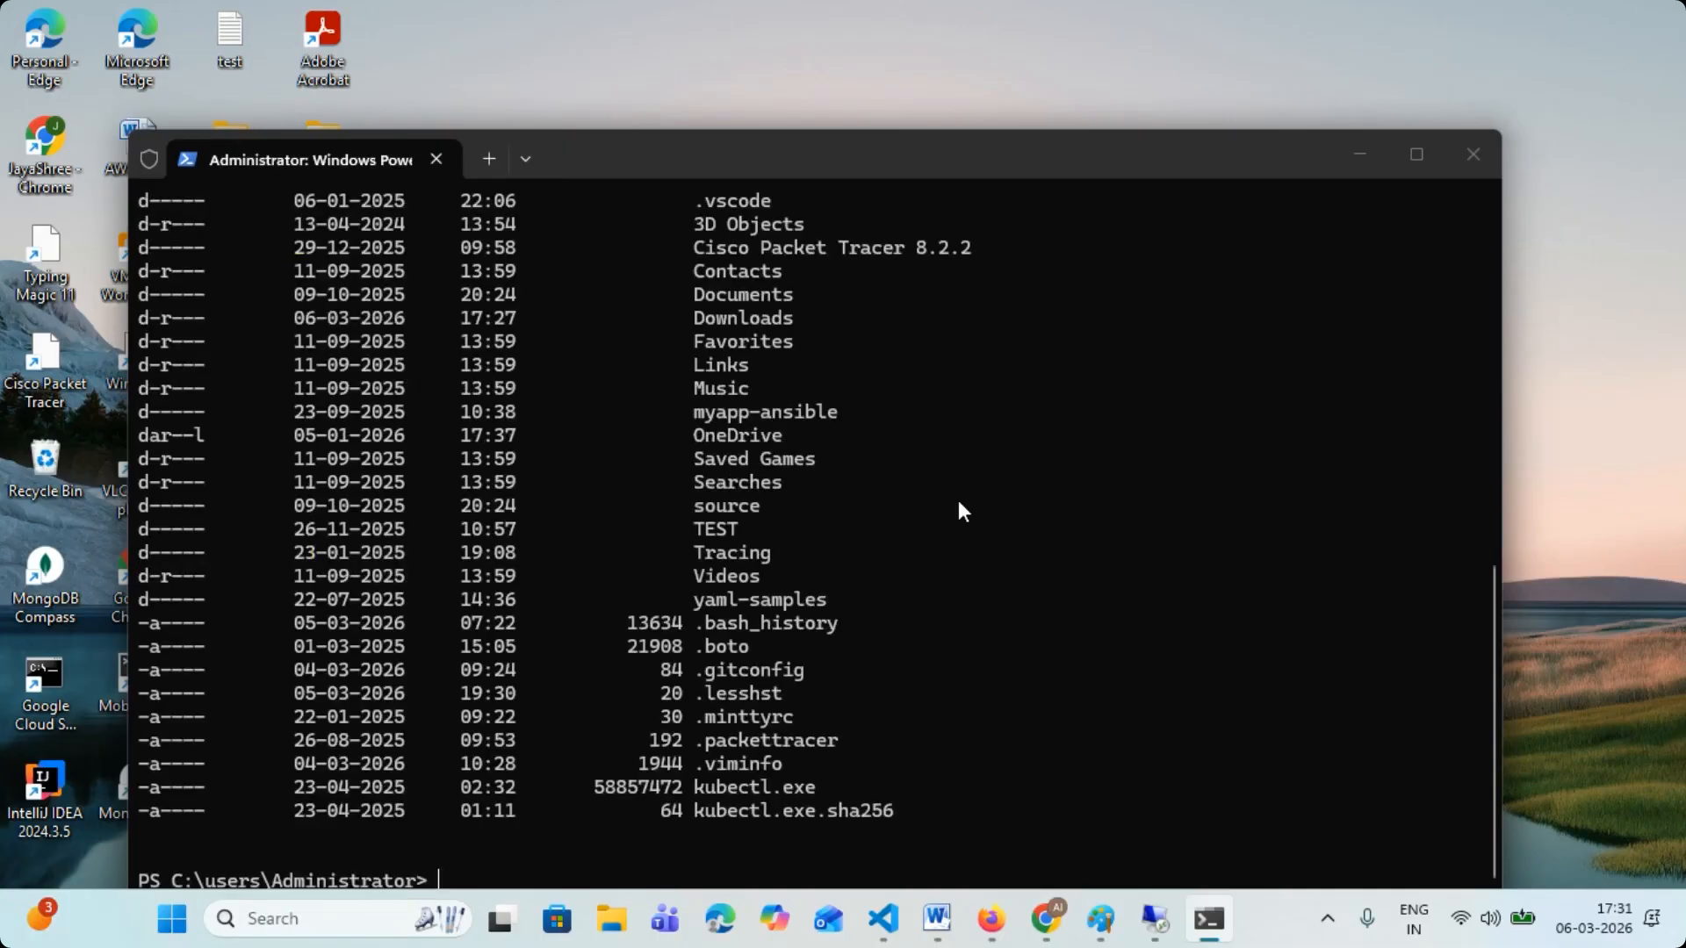
# - Clear the terminal, list the Administrator folder again, and change to Downloads
pyautogui.write('clear')
pyautogui.press('Return')
pyautogui.write('ls')
pyautogui.press('Return')
pyautogui.write('cd Downloads')
pyautogui.press('Return')
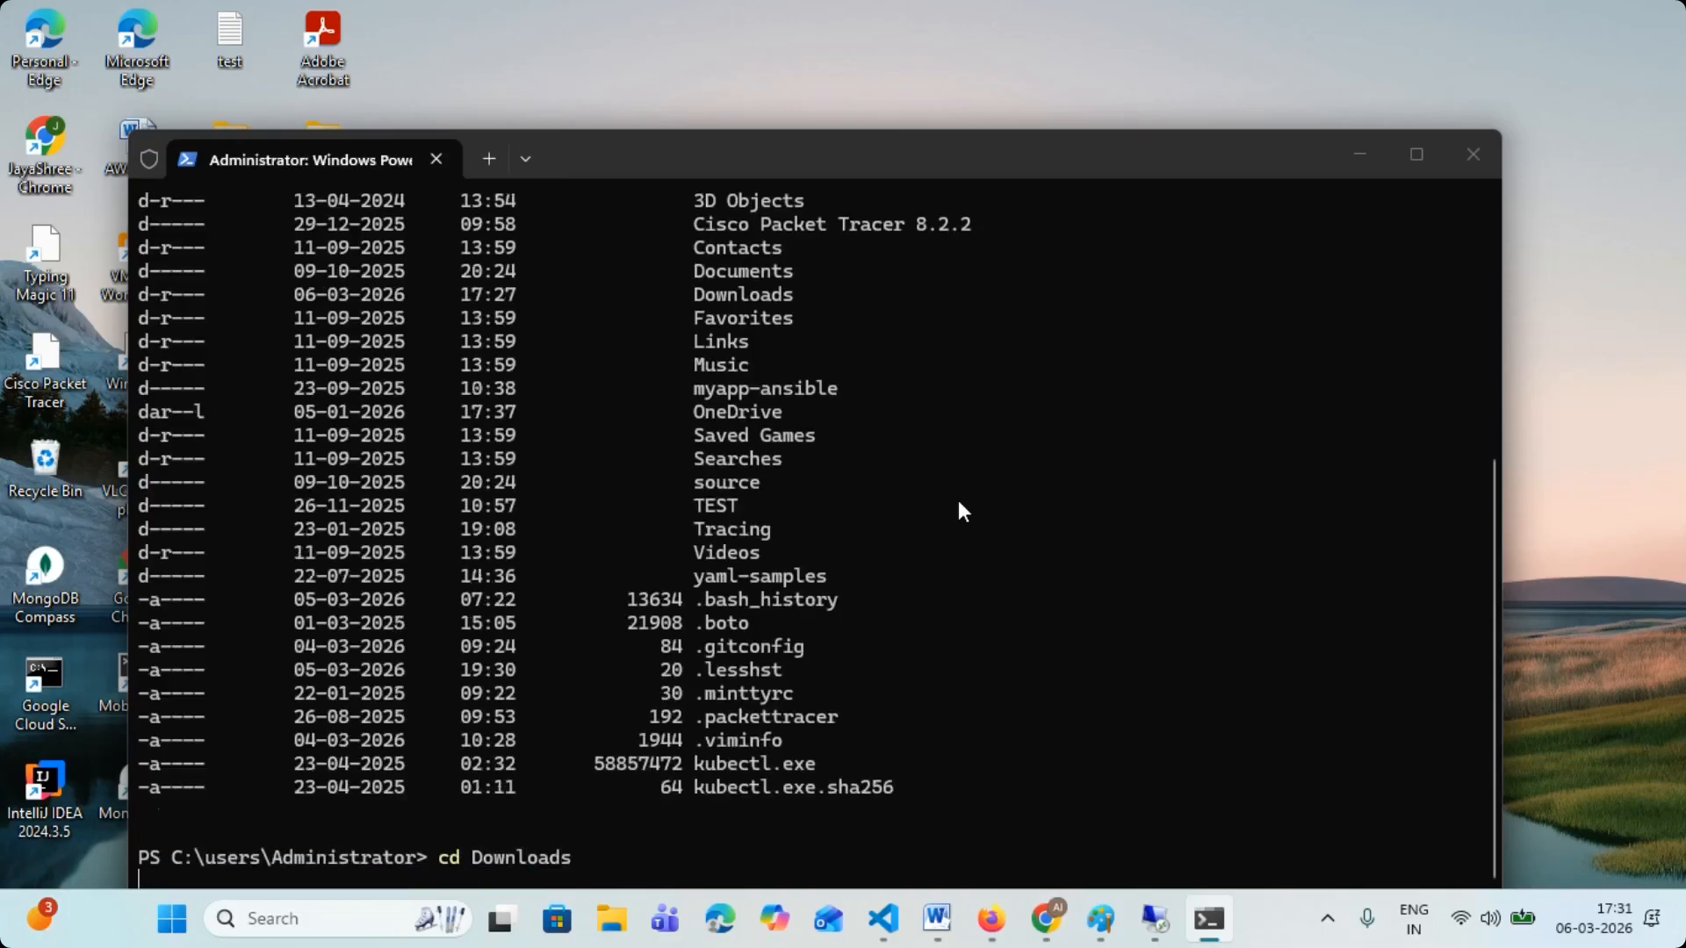
# - Print the working directory and list the files in Downloads, clearing the terminal before and after
pyautogui.write('clar')
pyautogui.press('Return')
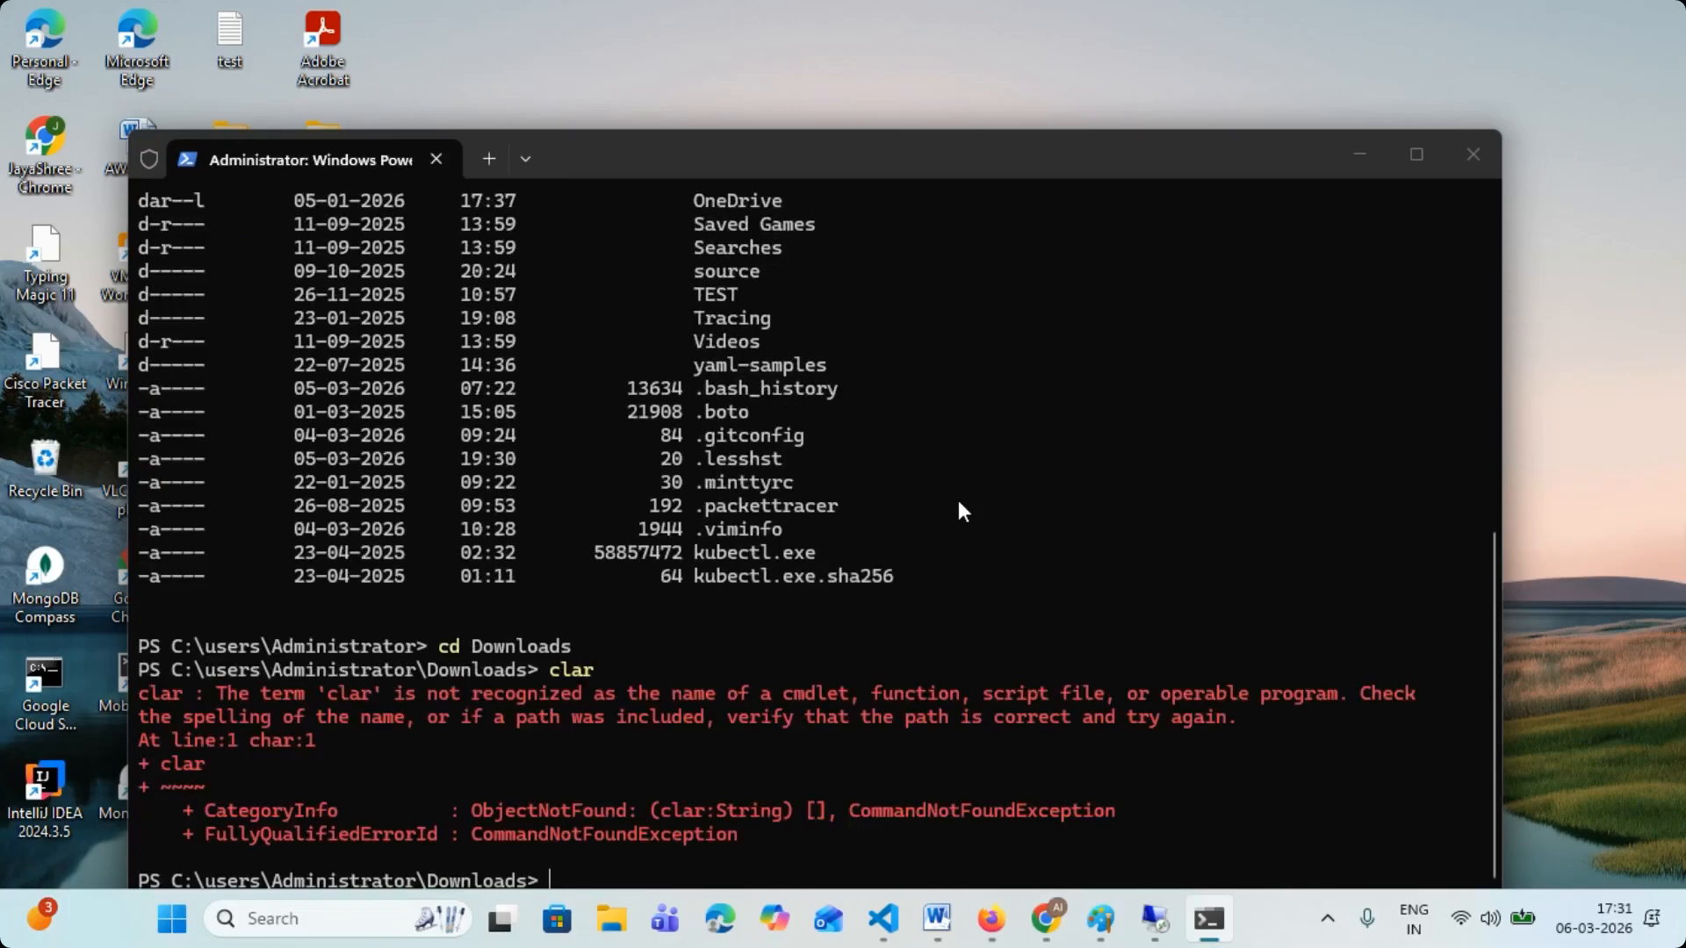
pyautogui.write('clear')
pyautogui.press('Return')
pyautogui.write('pwd')
pyautogui.press('Return')
pyautogui.write('ls')
pyautogui.press('Return')
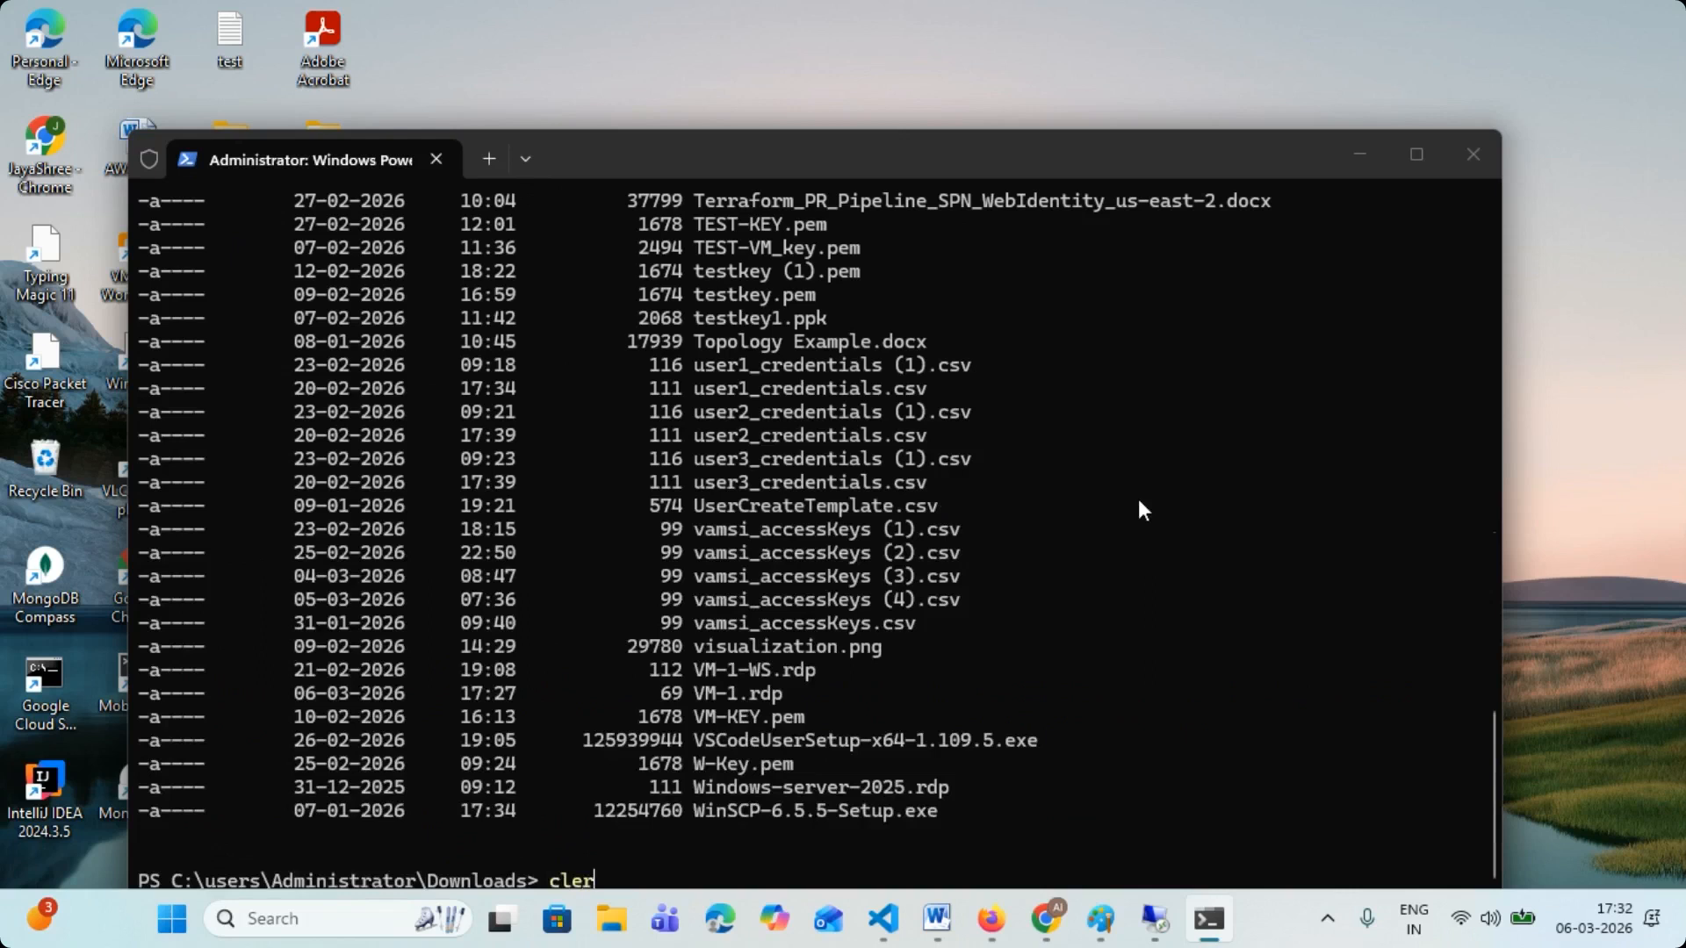
pyautogui.press('BackSpace')
pyautogui.press('BackSpace')
pyautogui.press('BackSpace')
pyautogui.press('BackSpace')
pyautogui.write('ls')
pyautogui.press('Return')
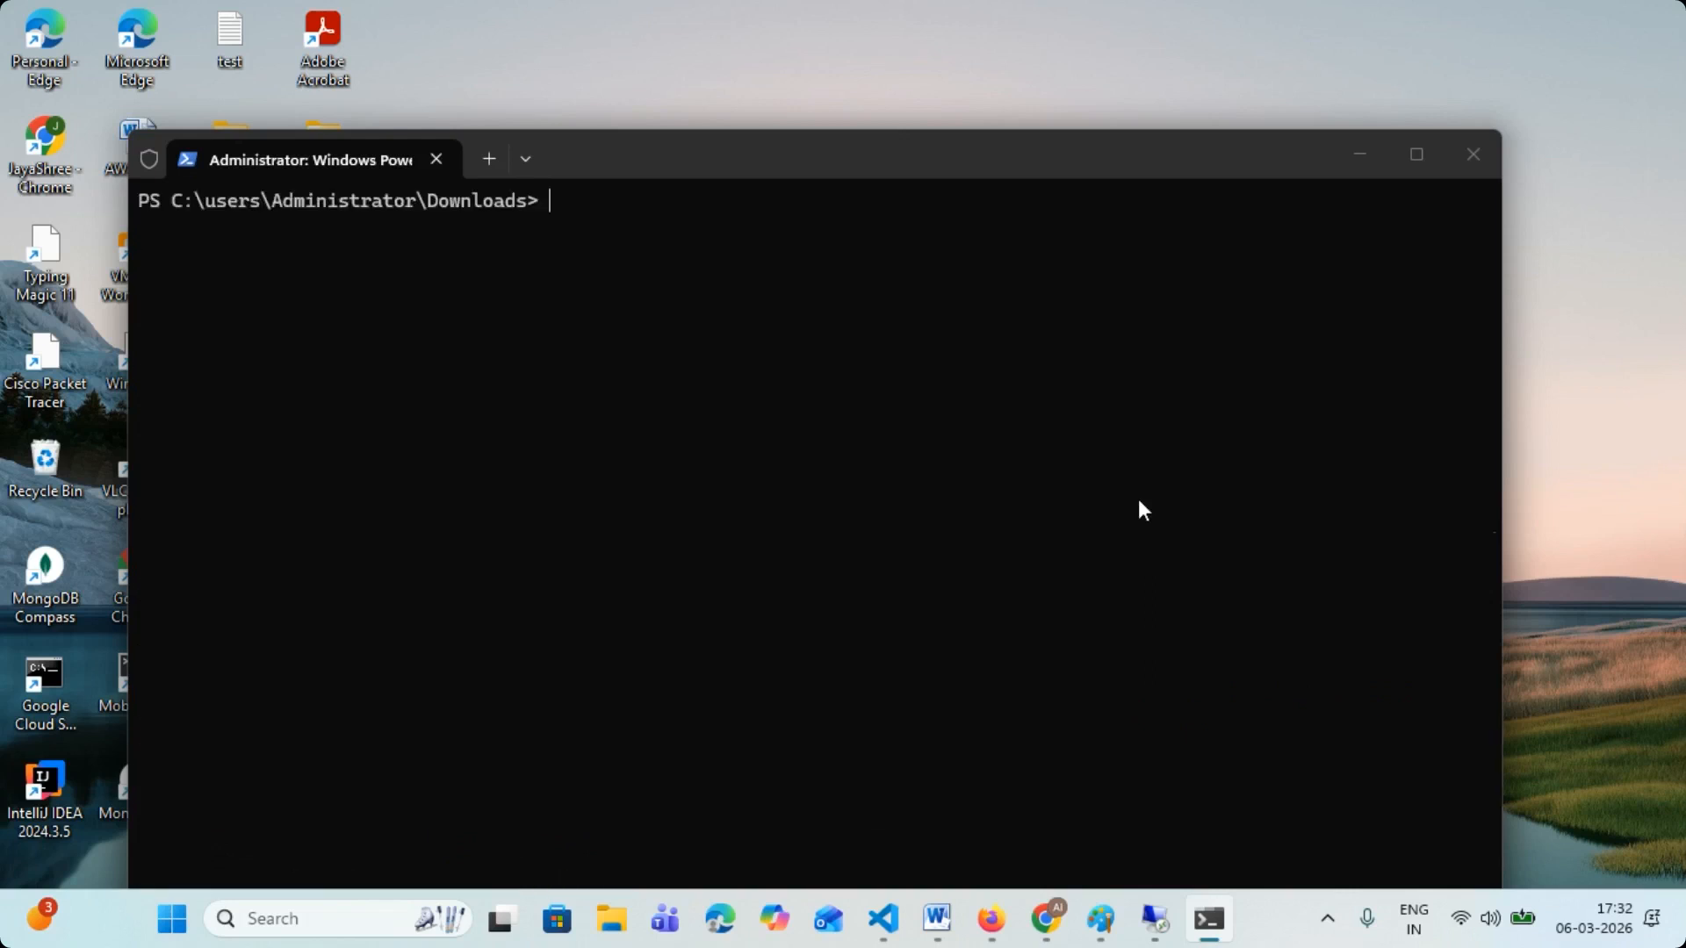
pyautogui.hotkey('ctrl', 'v')
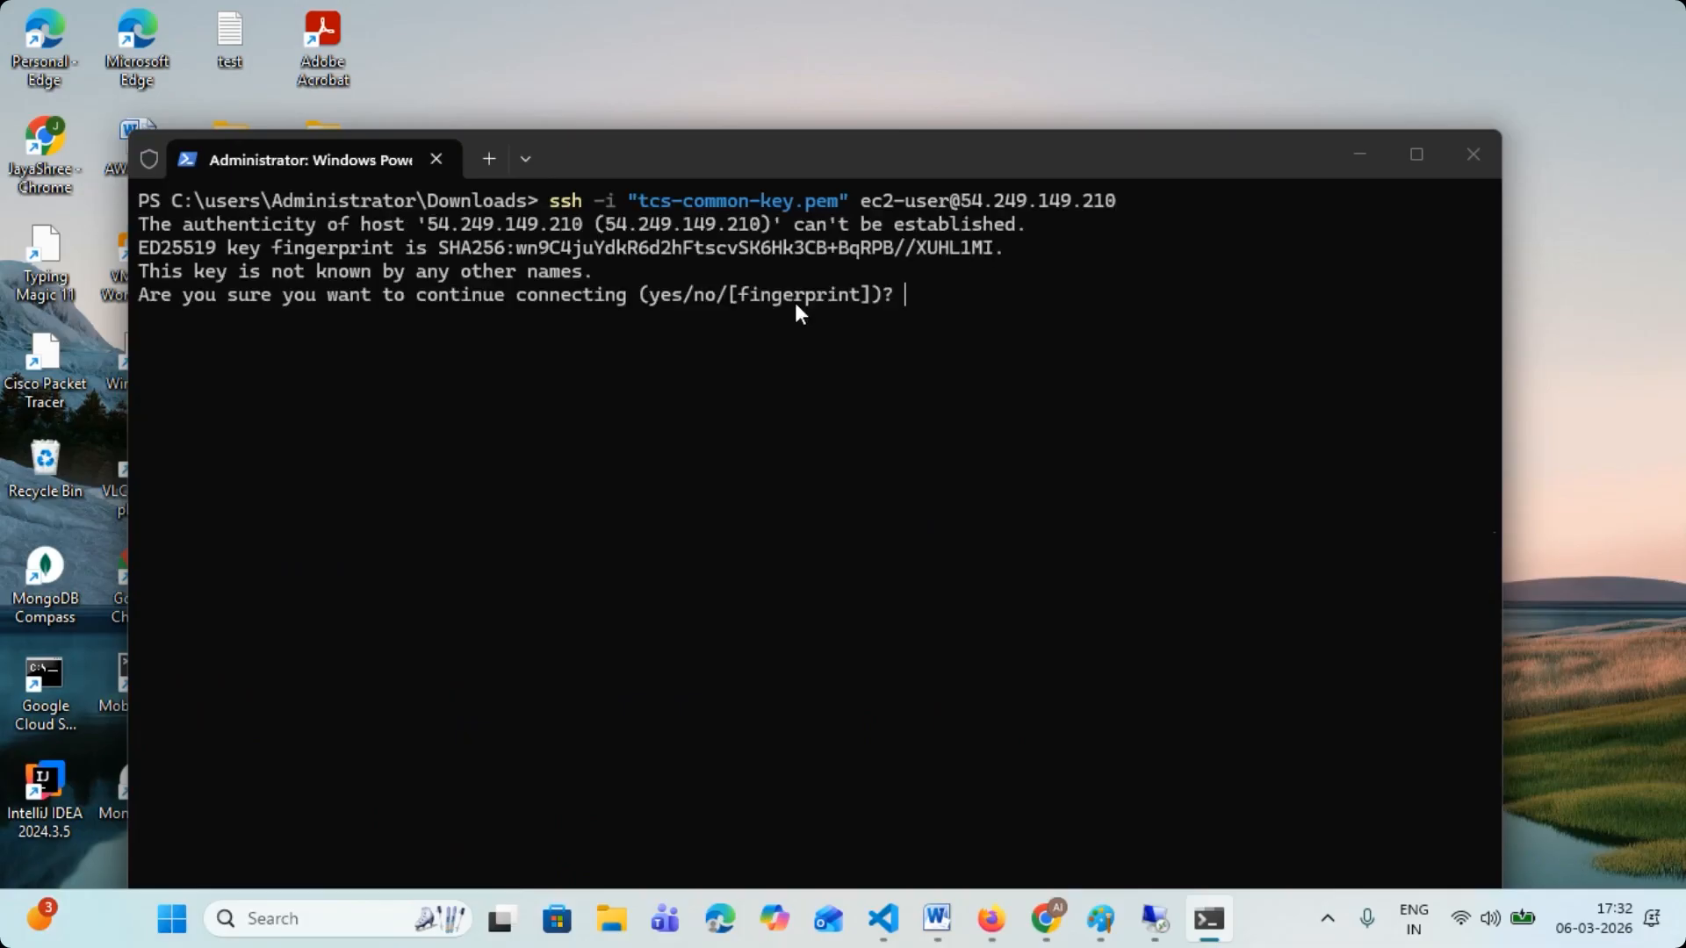
pyautogui.write('yes')
pyautogui.press('Return')
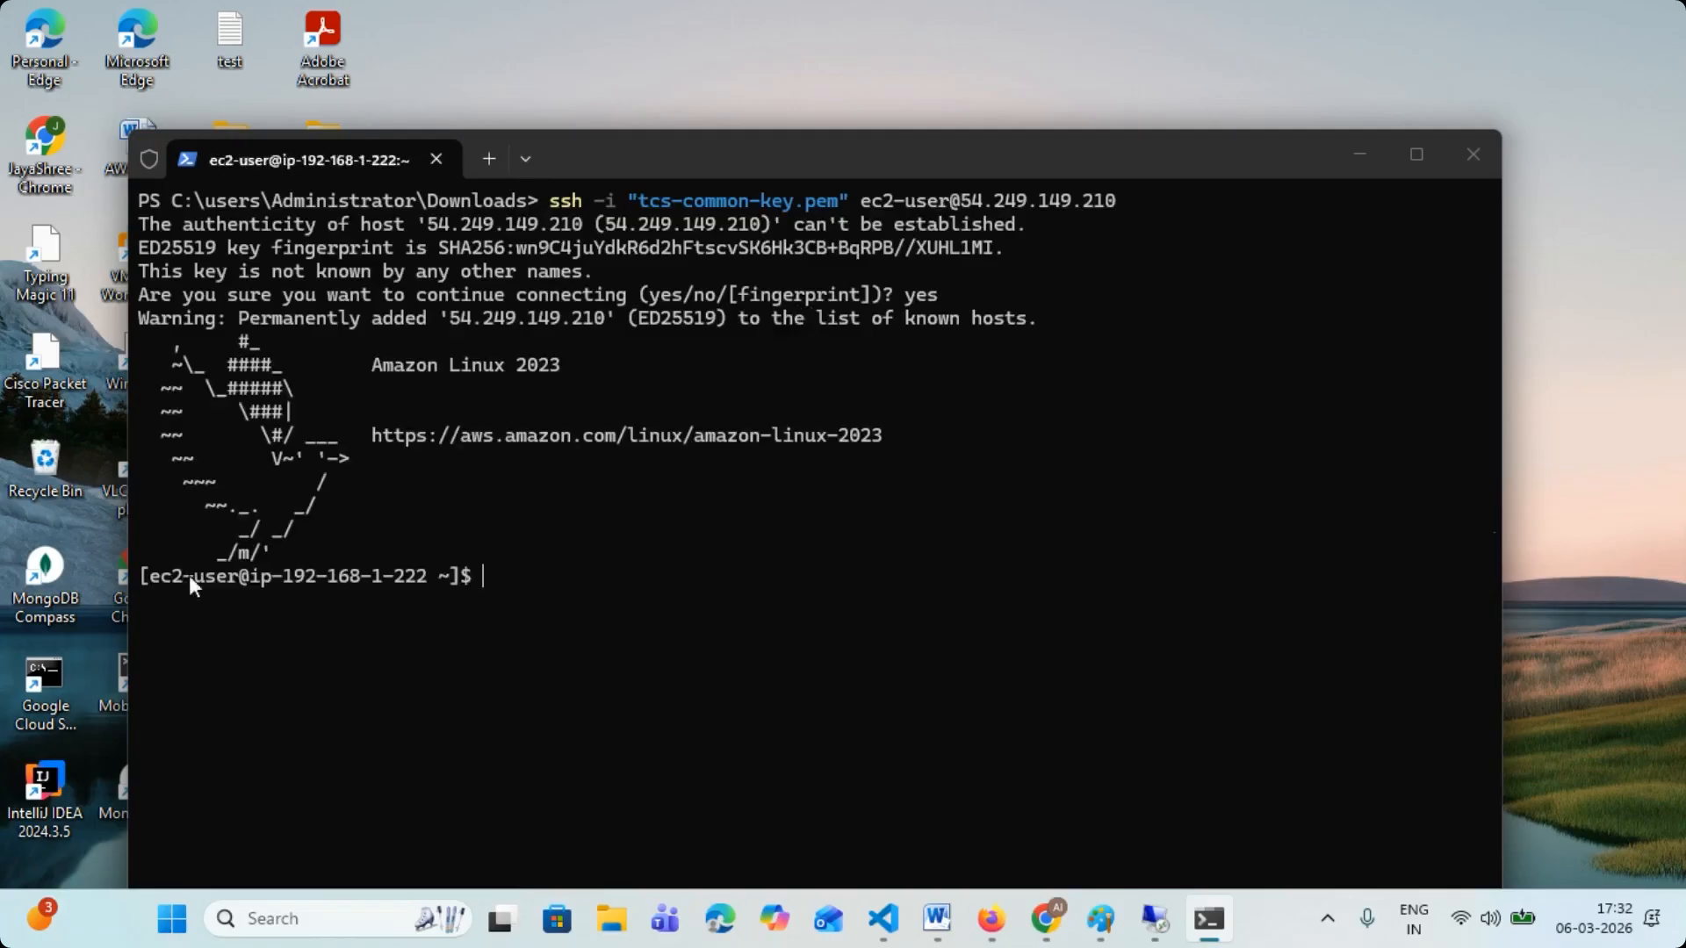
# - Highlight the Amazon Linux 2023 banner in the SSH session and run hostname
pyautogui.moveTo(372, 347); pyautogui.dragTo(562, 361)
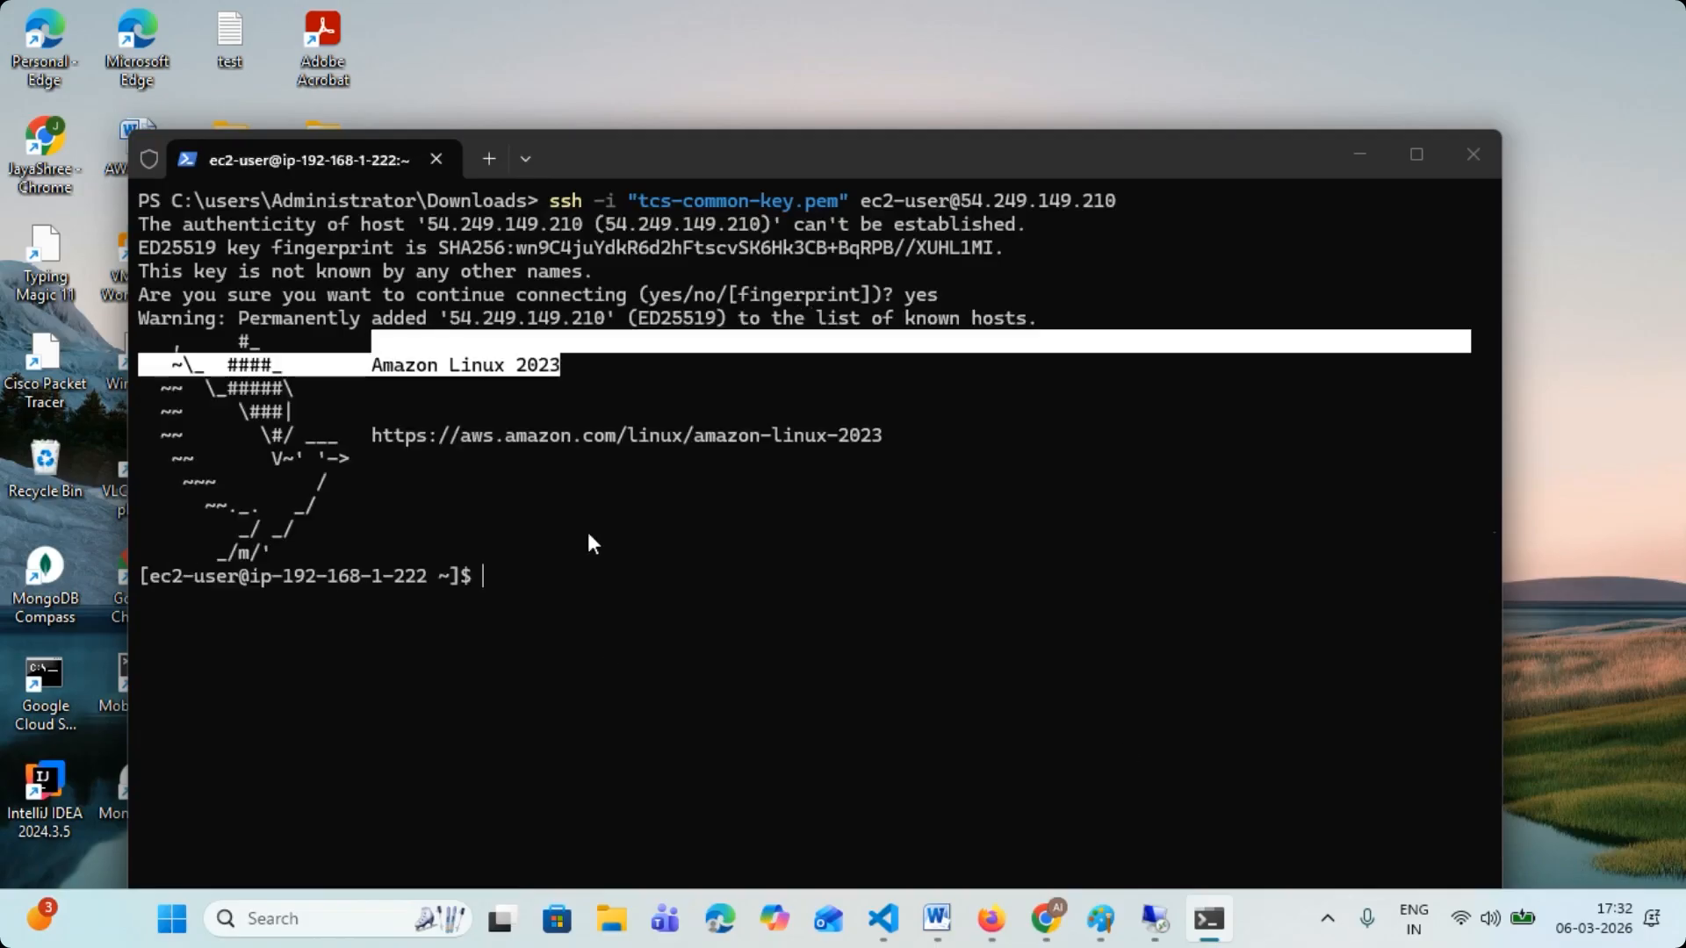
pyautogui.click(630, 586)
pyautogui.write('host')
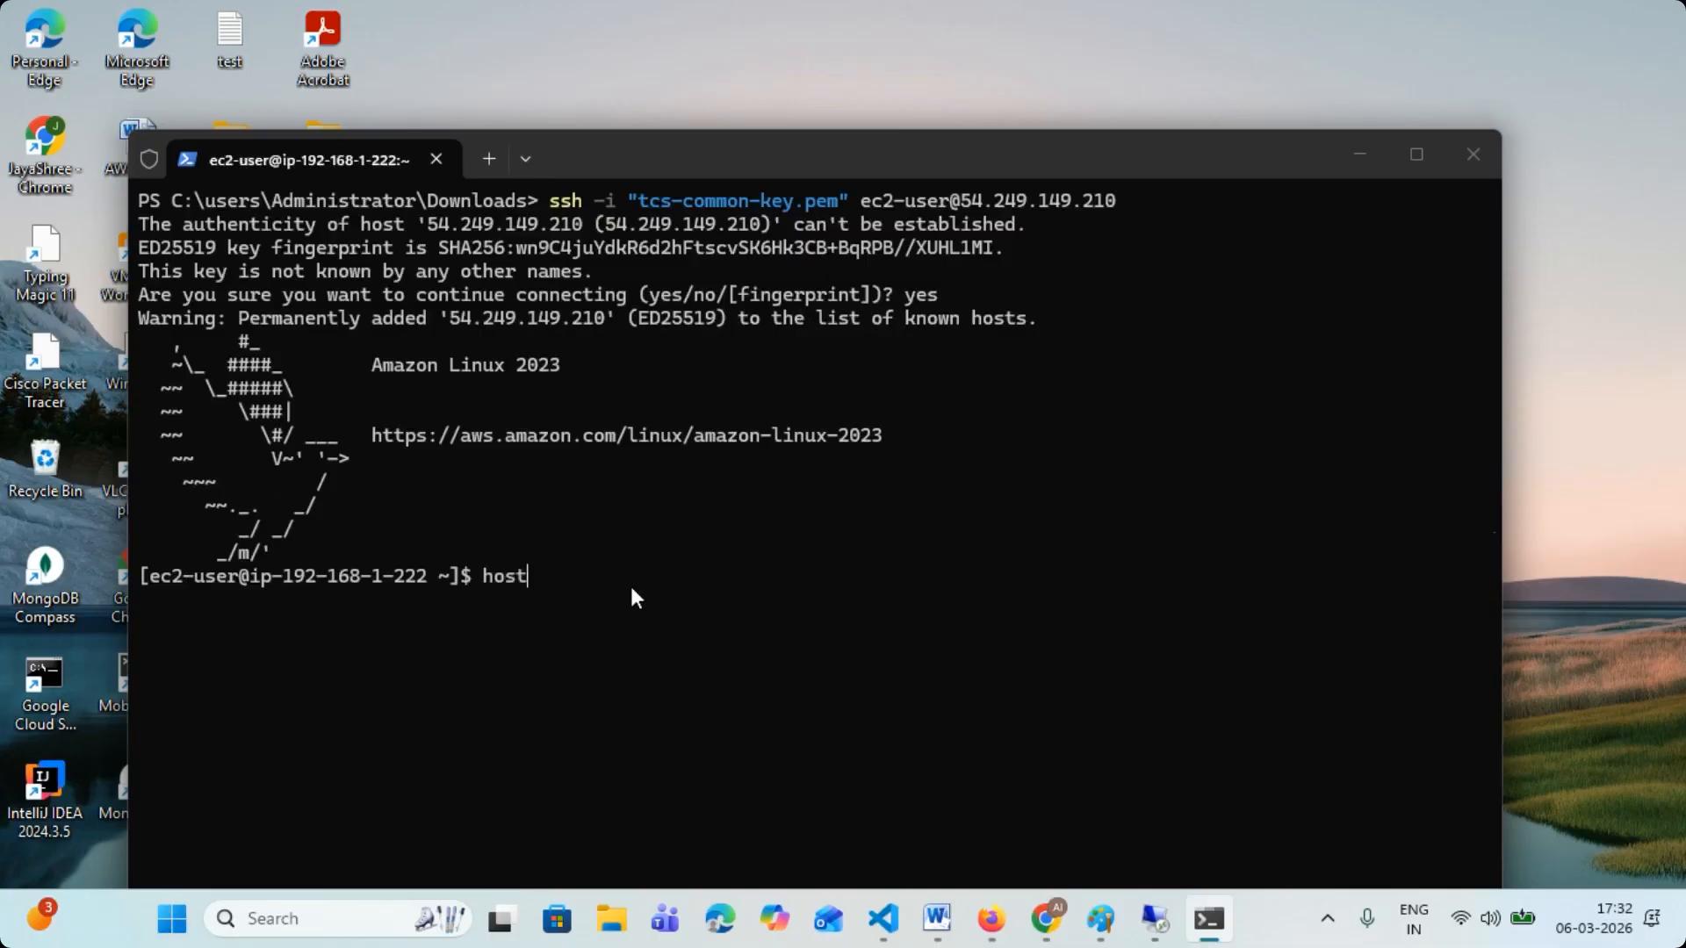
pyautogui.write('name')
pyautogui.press('Return')
# - Run hostnamectl on VM-2, highlight part of its system details, and clear the terminal
pyautogui.write('hostn')
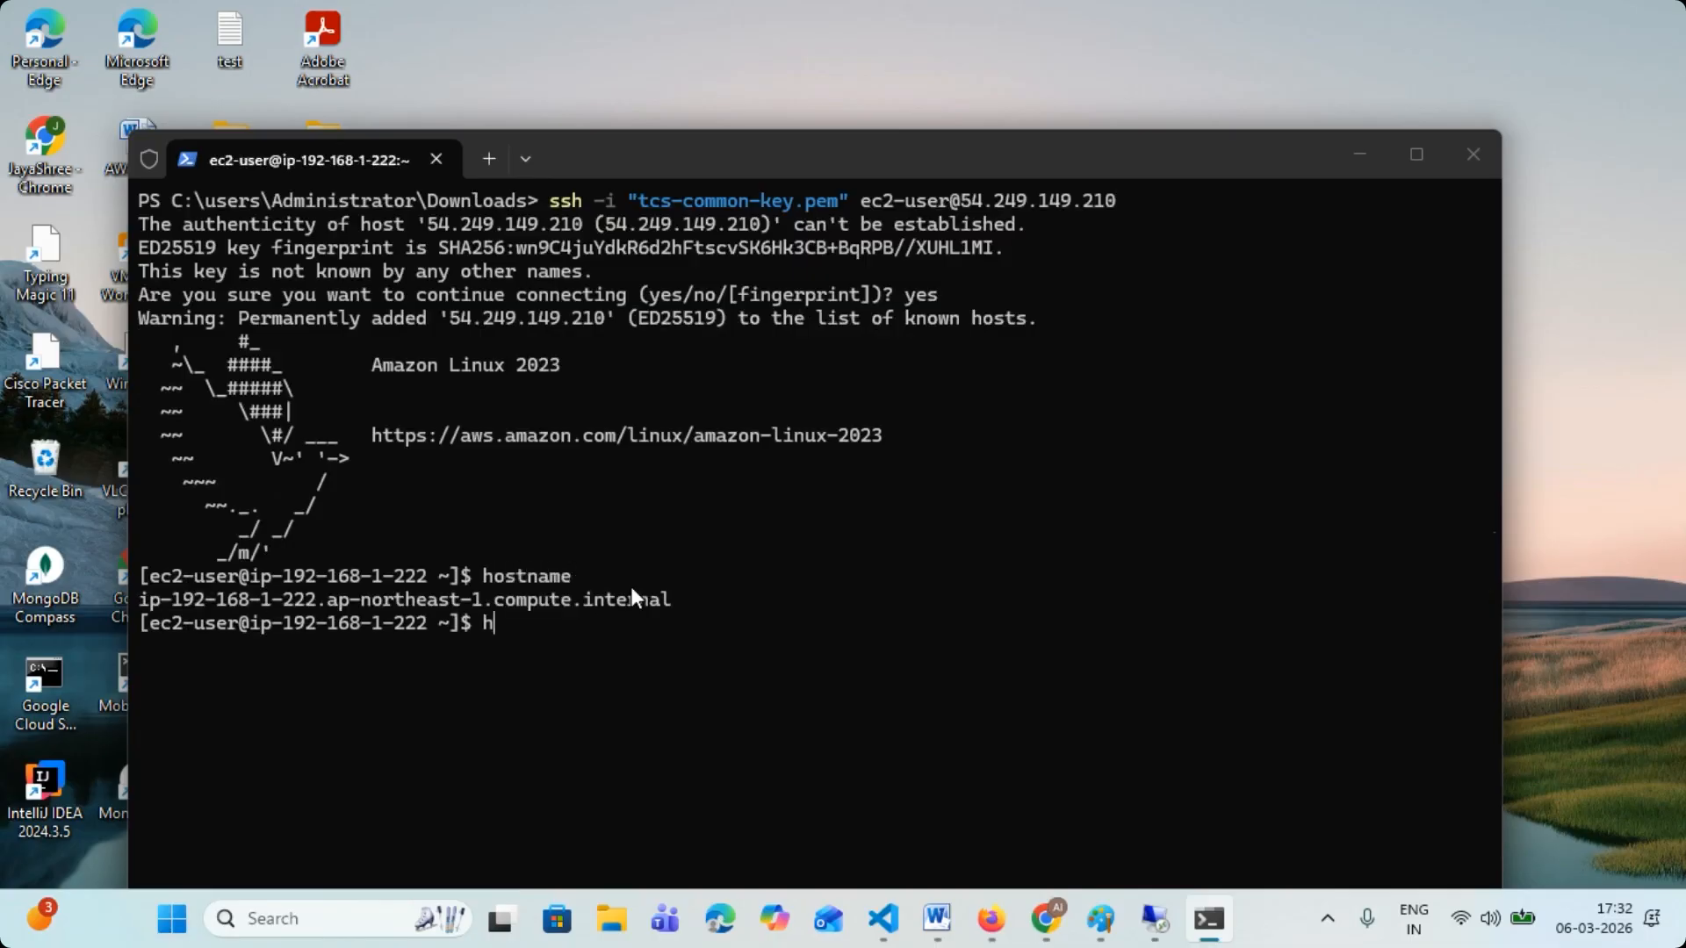
pyautogui.write('ameclt')
pyautogui.press('Return')
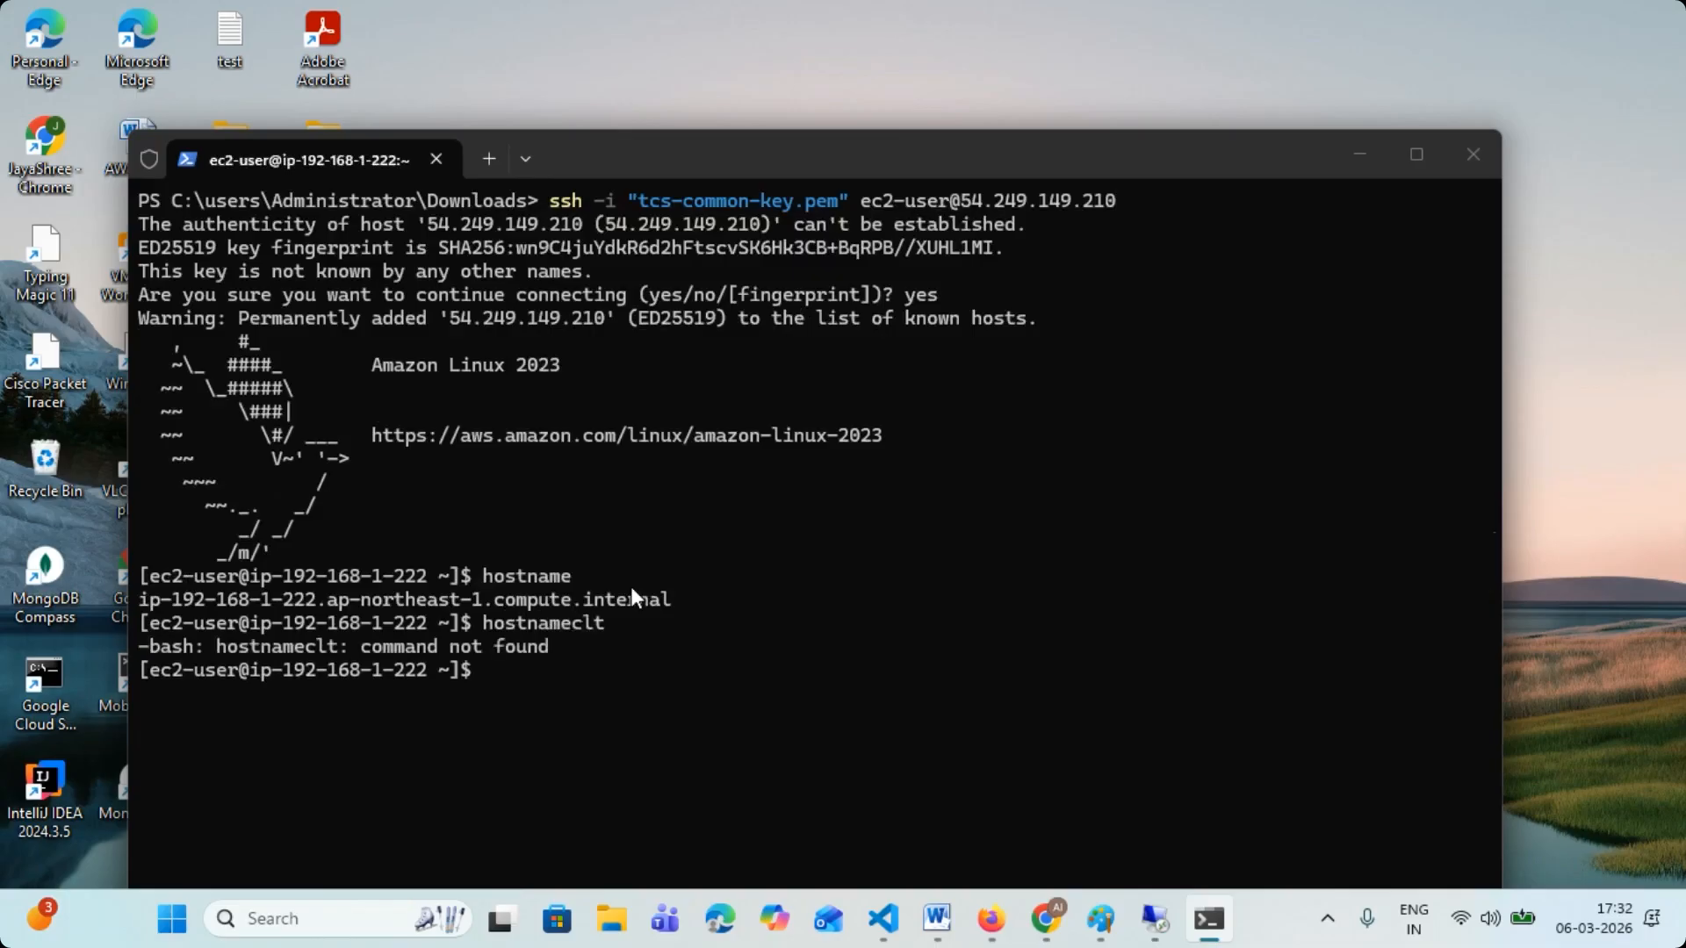
pyautogui.write('hostnamectl')
pyautogui.press('Return')
pyautogui.moveTo(143, 648); pyautogui.dragTo(578, 731)
pyautogui.click(597, 727)
pyautogui.write('clear')
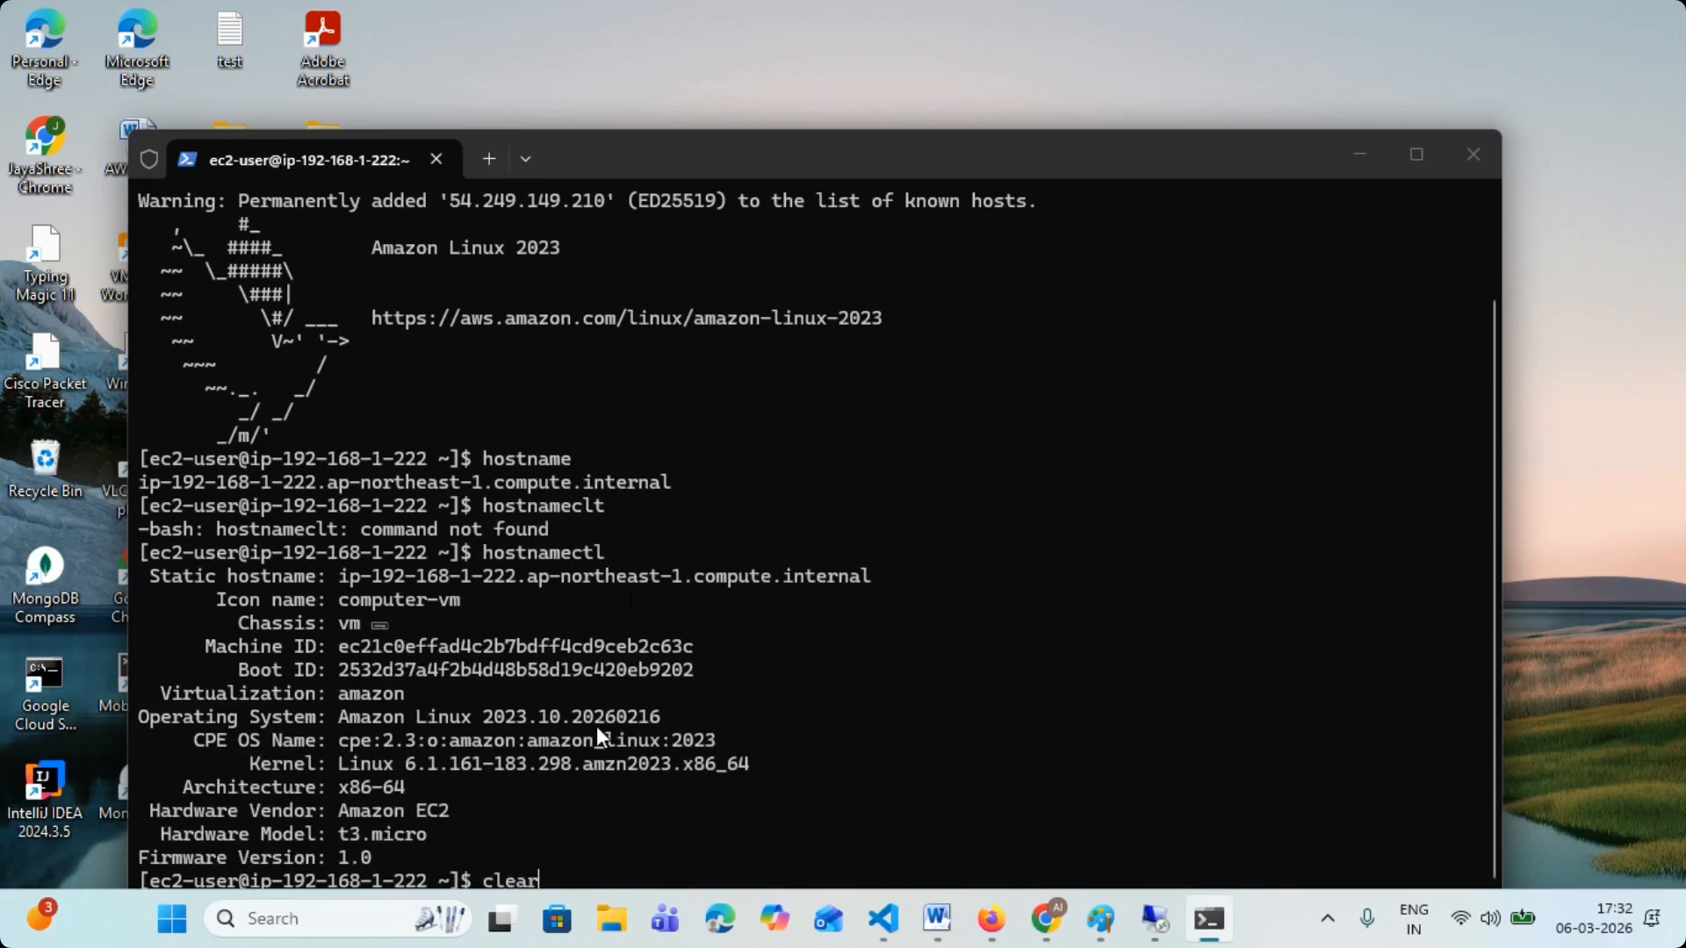
pyautogui.press('Return')
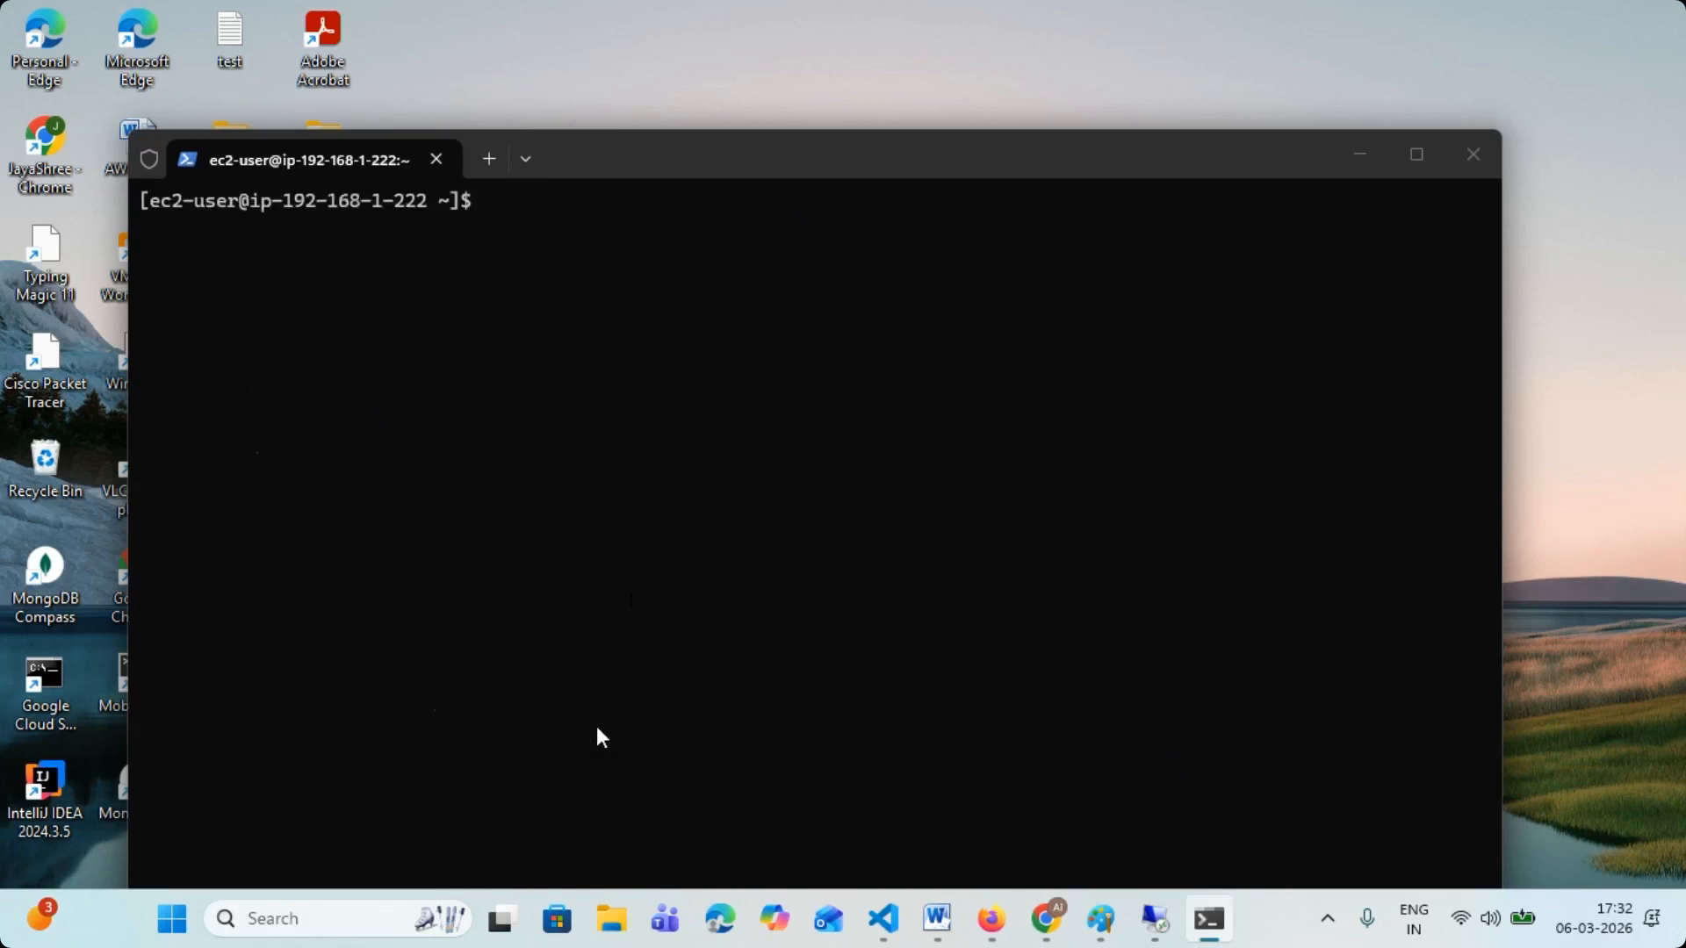
pyautogui.write('ping www.google.com')
pyautogui.press('Return')
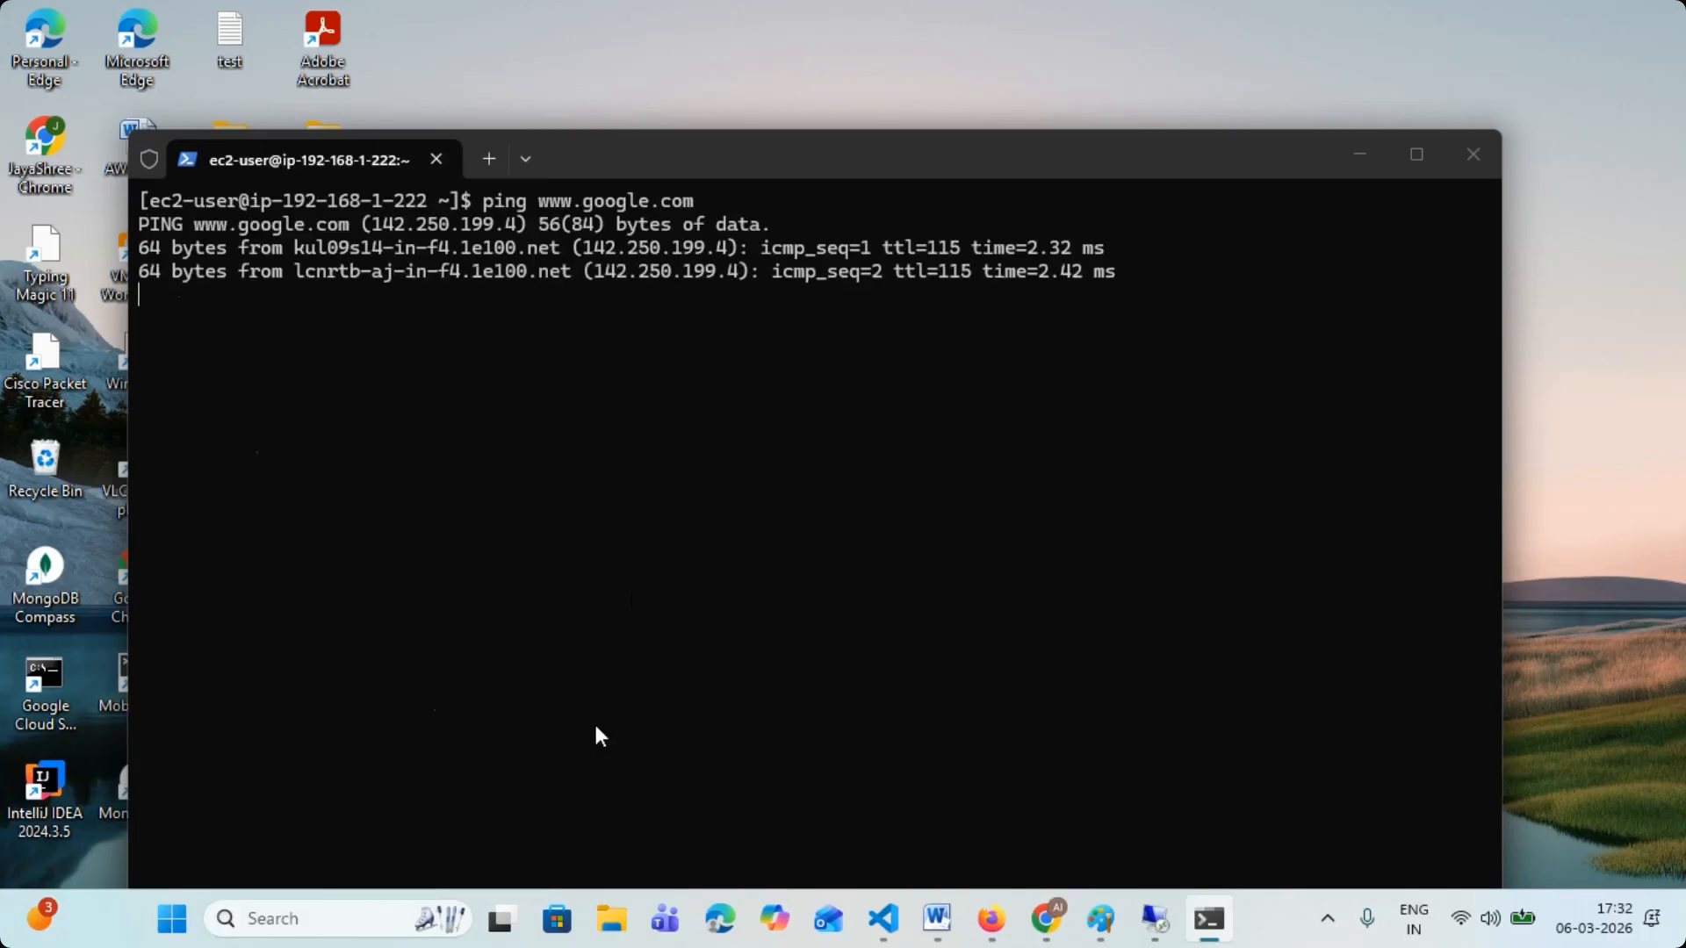
pyautogui.moveTo(263, 249); pyautogui.dragTo(527, 274)
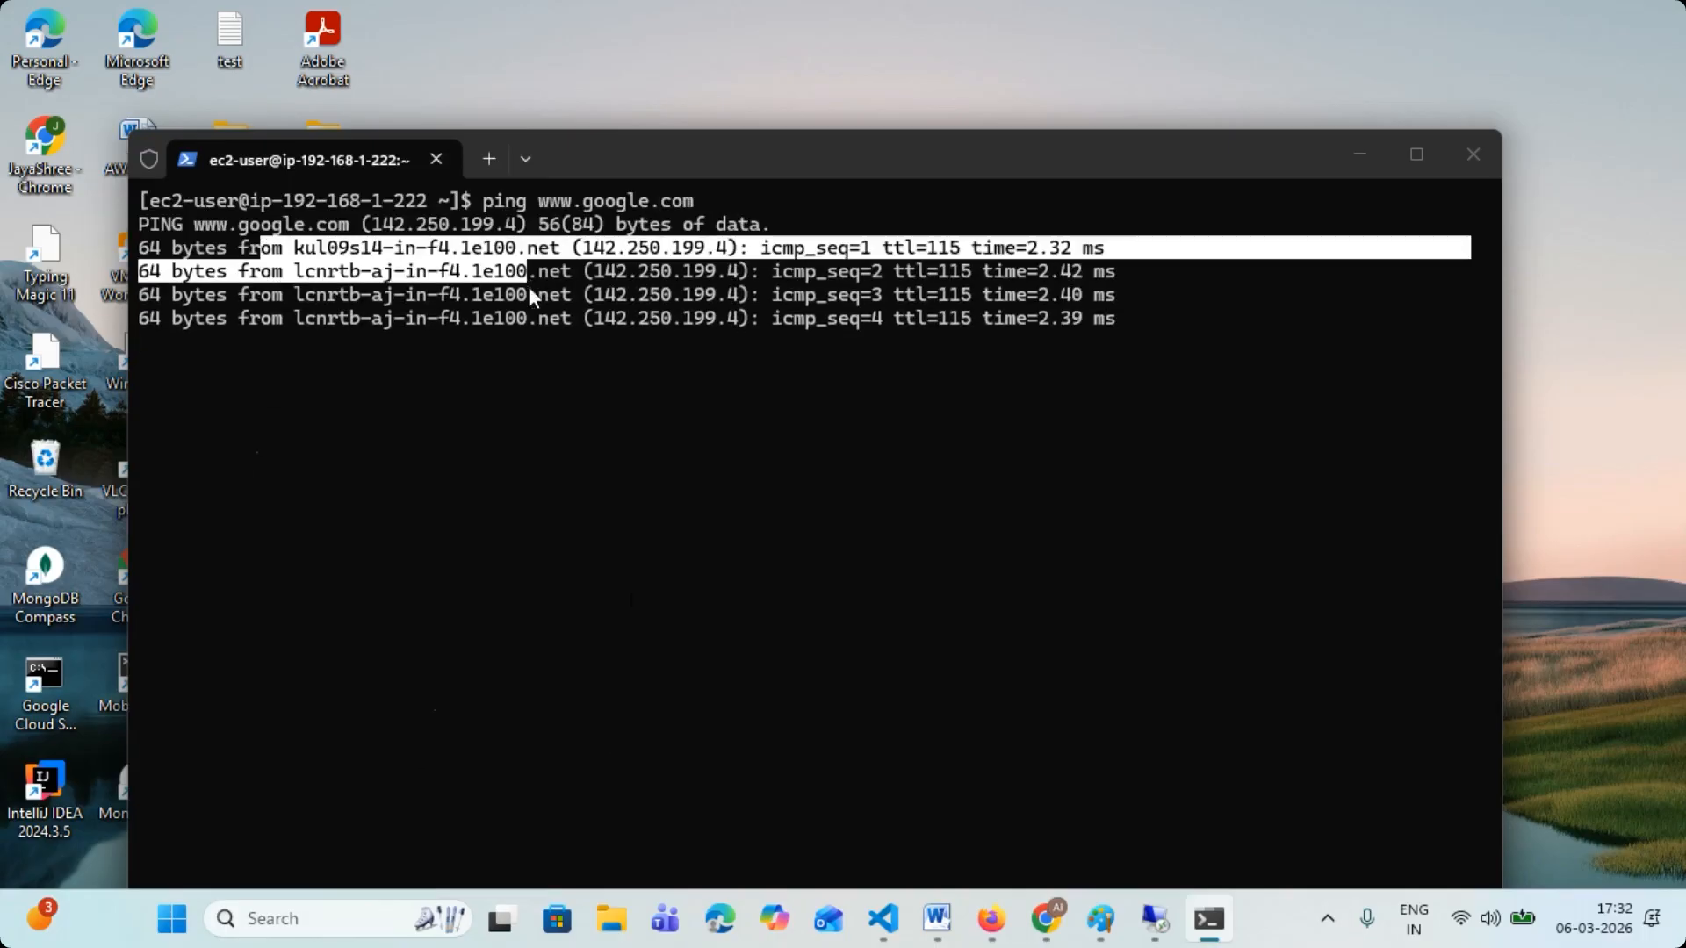
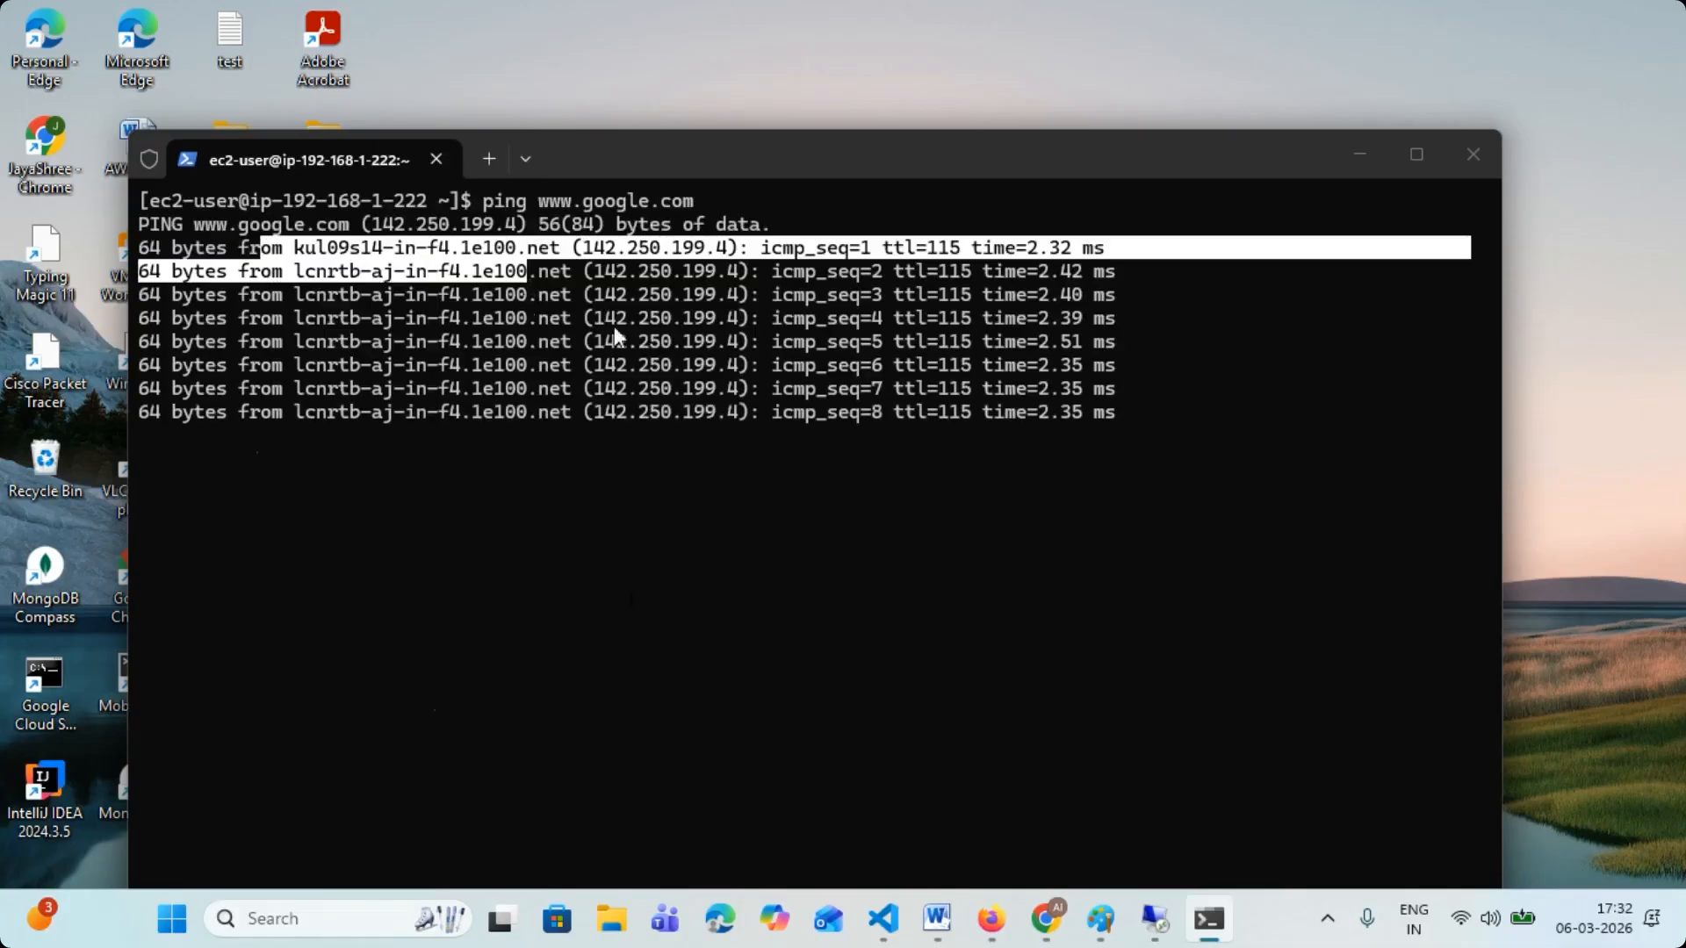
# - Switch to Paint and draw two orange tick marks beside the bracketed items in the blue TASK list
pyautogui.click(1100, 918)
pyautogui.scroll(-3, 829, 611)
pyautogui.moveTo(298, 641); pyautogui.dragTo(443, 555)
pyautogui.moveTo(431, 827); pyautogui.dragTo(553, 742)
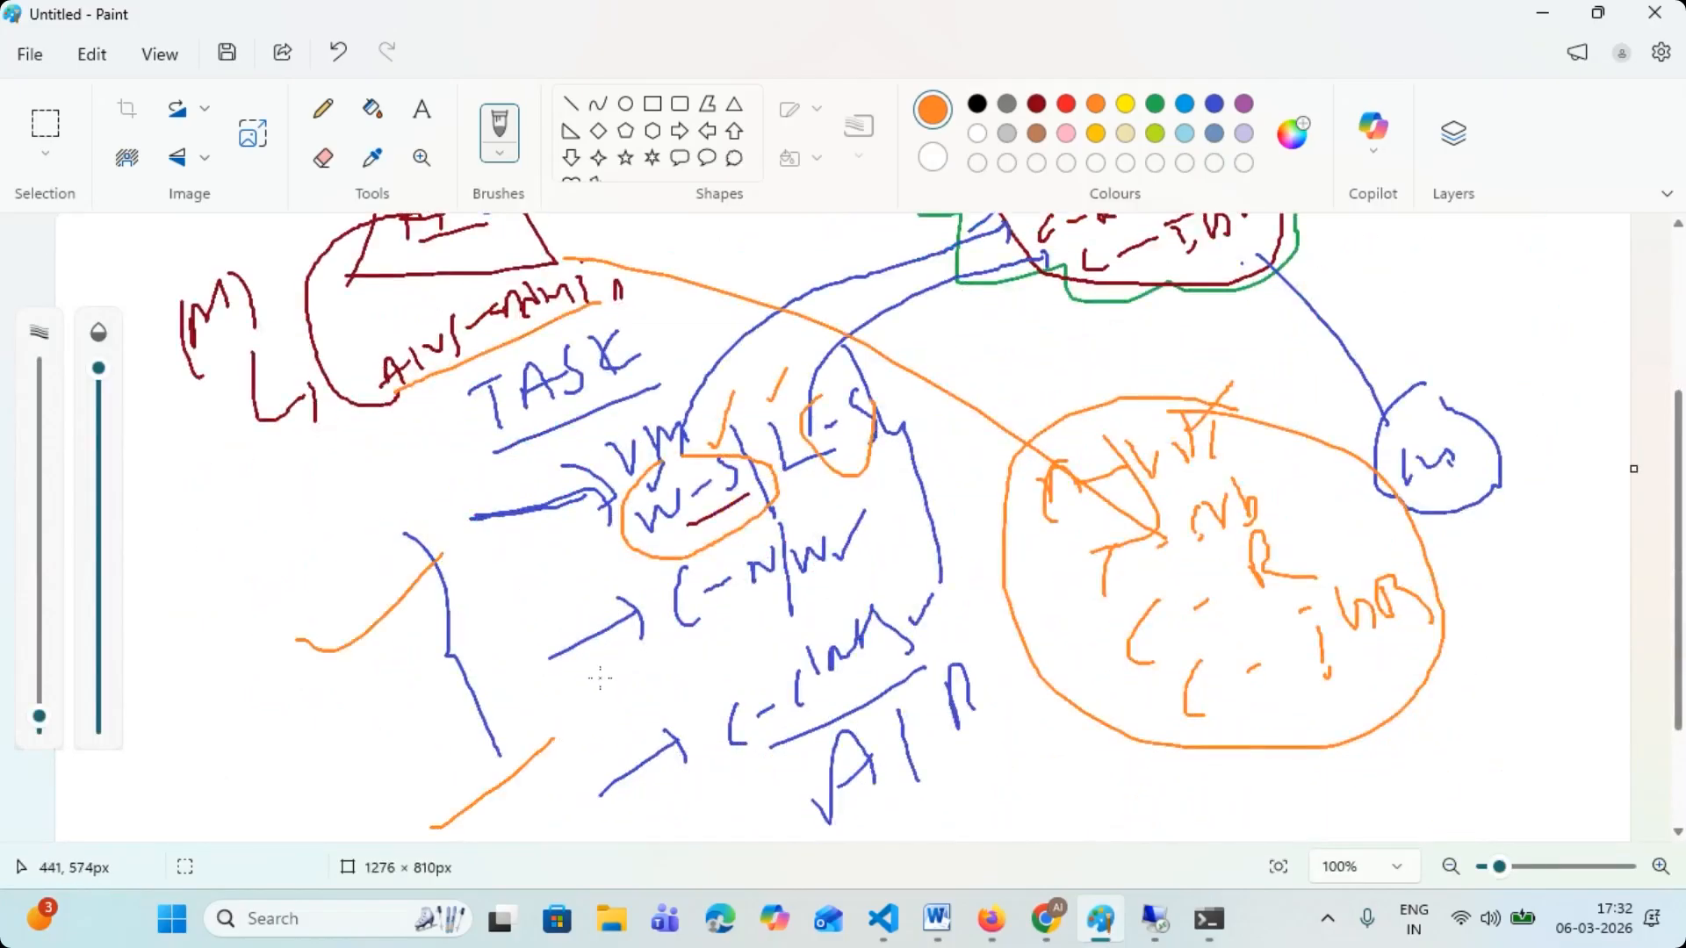
# - Minimize the Webex meeting browser, Paint and the SSH terminal to clear the desktop
pyautogui.moveTo(1054, 939)
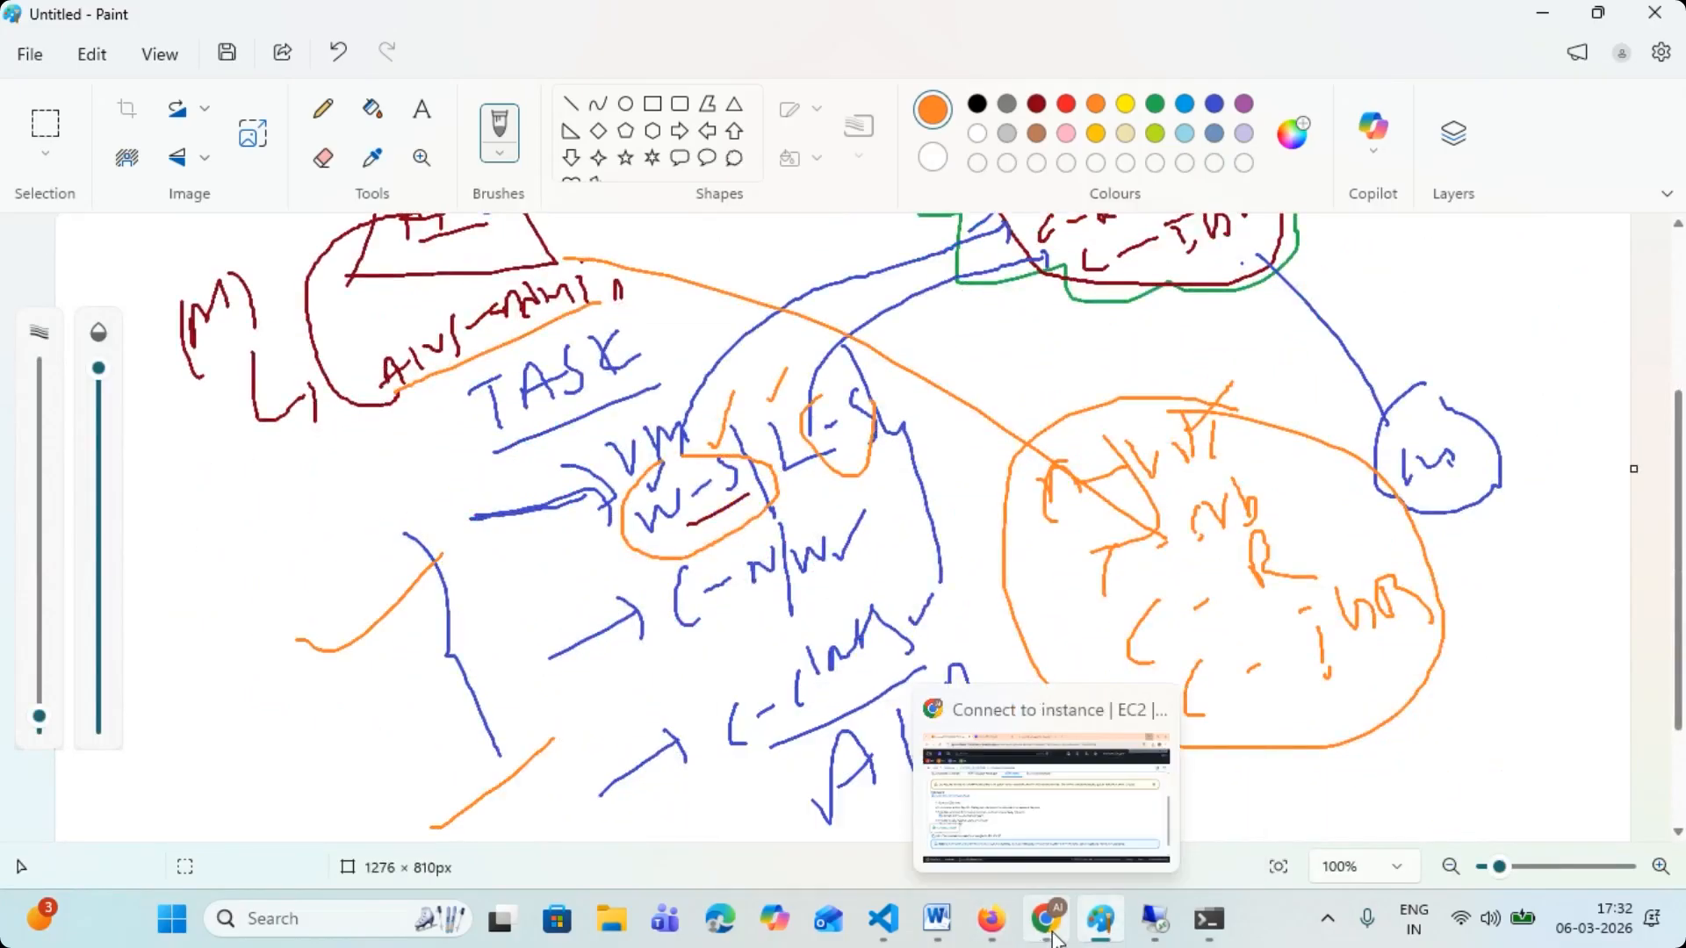
pyautogui.click(855, 794)
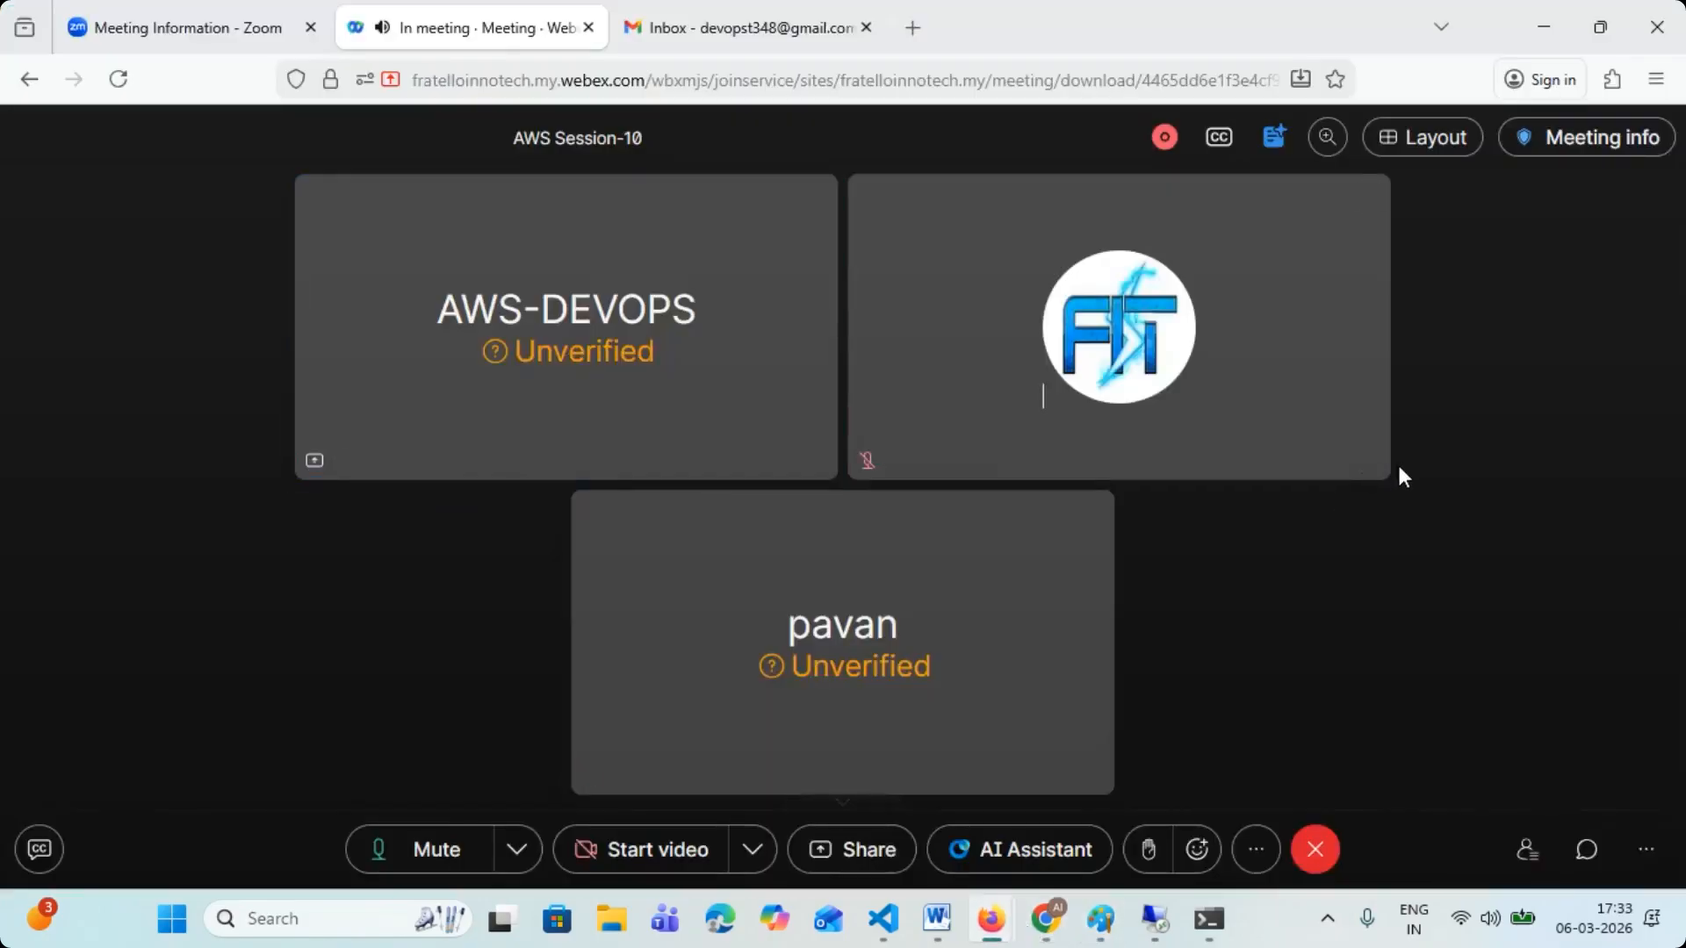
pyautogui.click(1547, 32)
pyautogui.click(1543, 15)
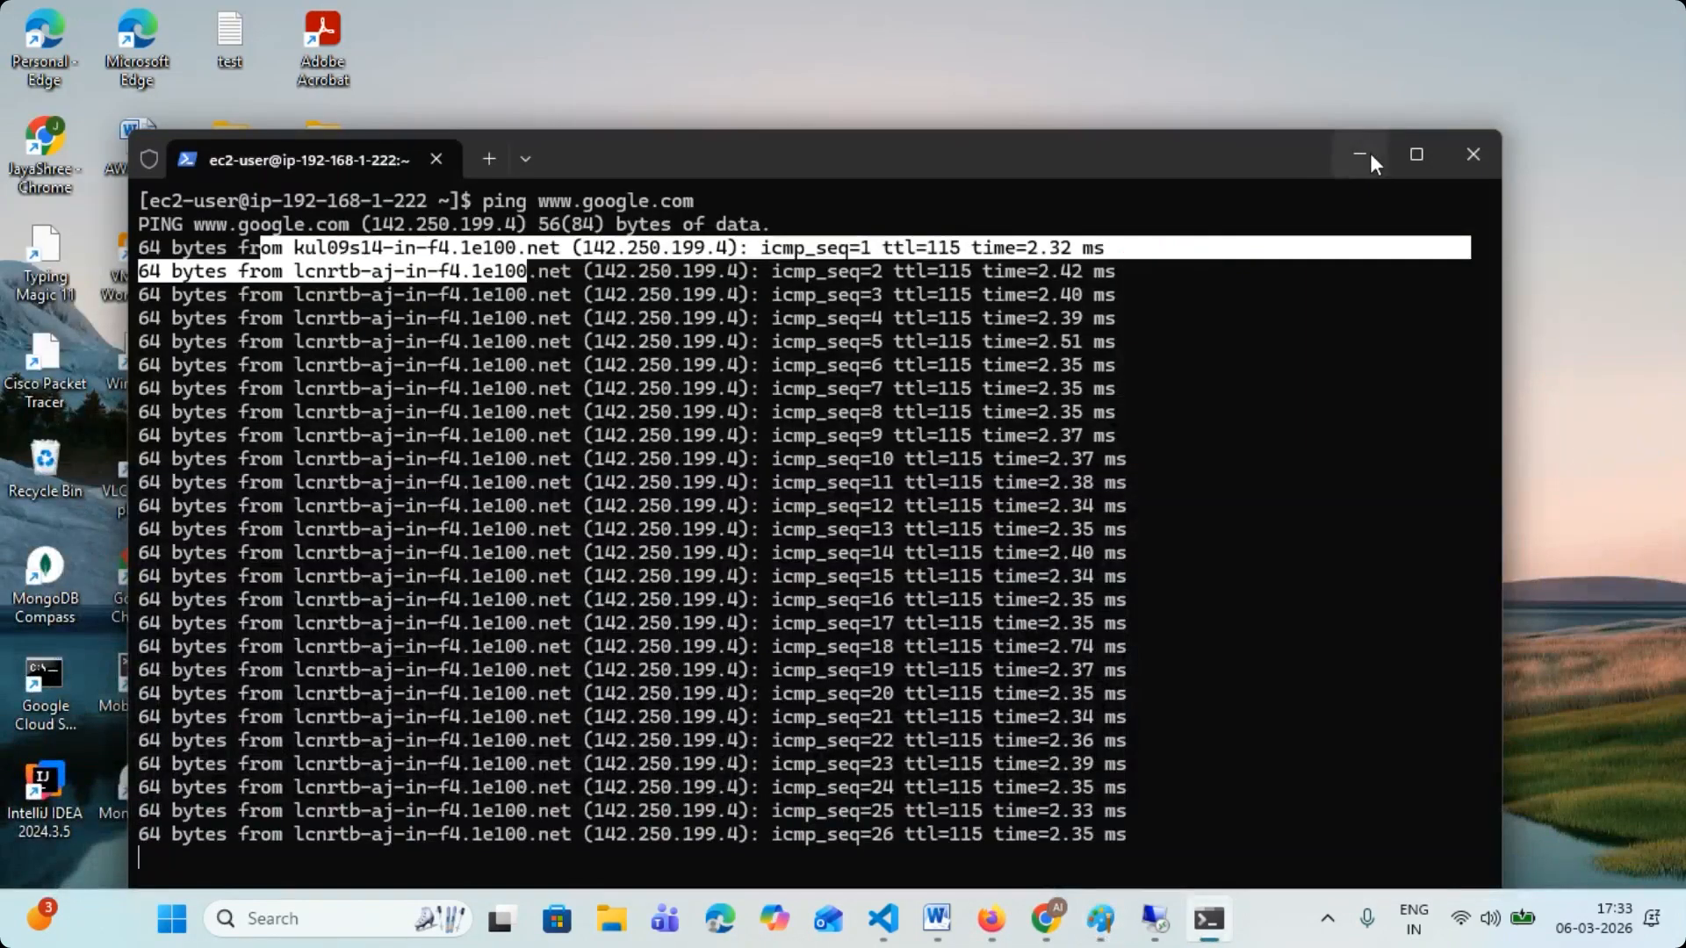
pyautogui.click(1370, 155)
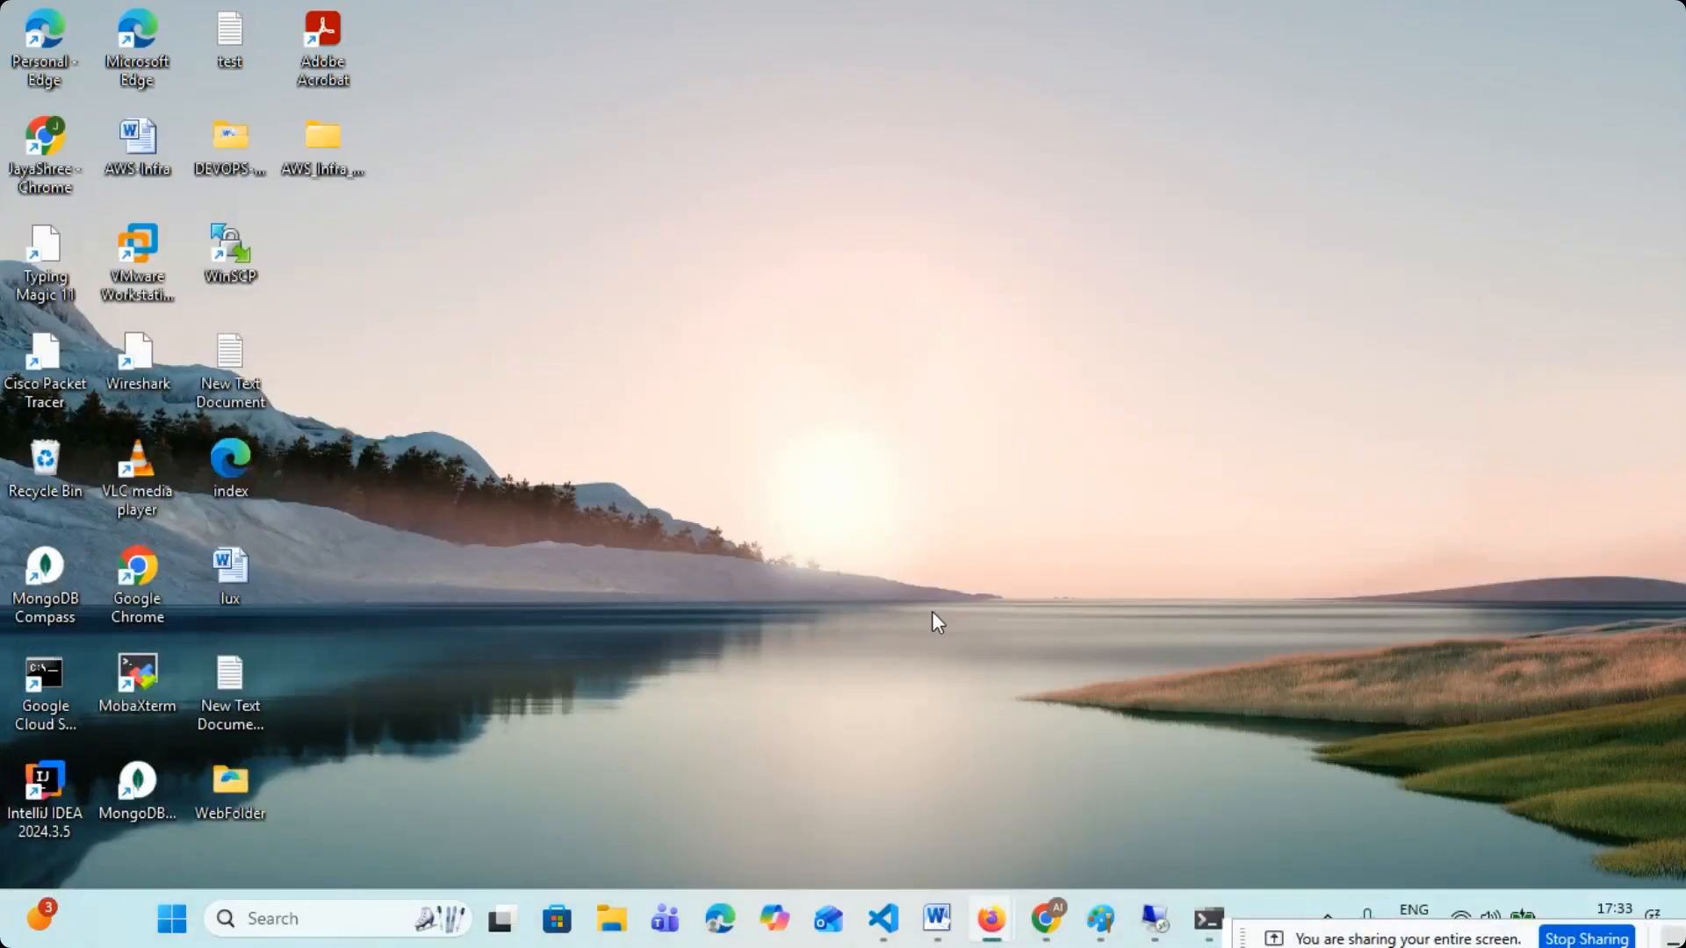
# - Switch to the VPC console in Chrome, review its subnets, route tables and internet gateways, and select tcs-vpc-1 in the VPC list
pyautogui.click(1045, 918)
pyautogui.click(430, 25)
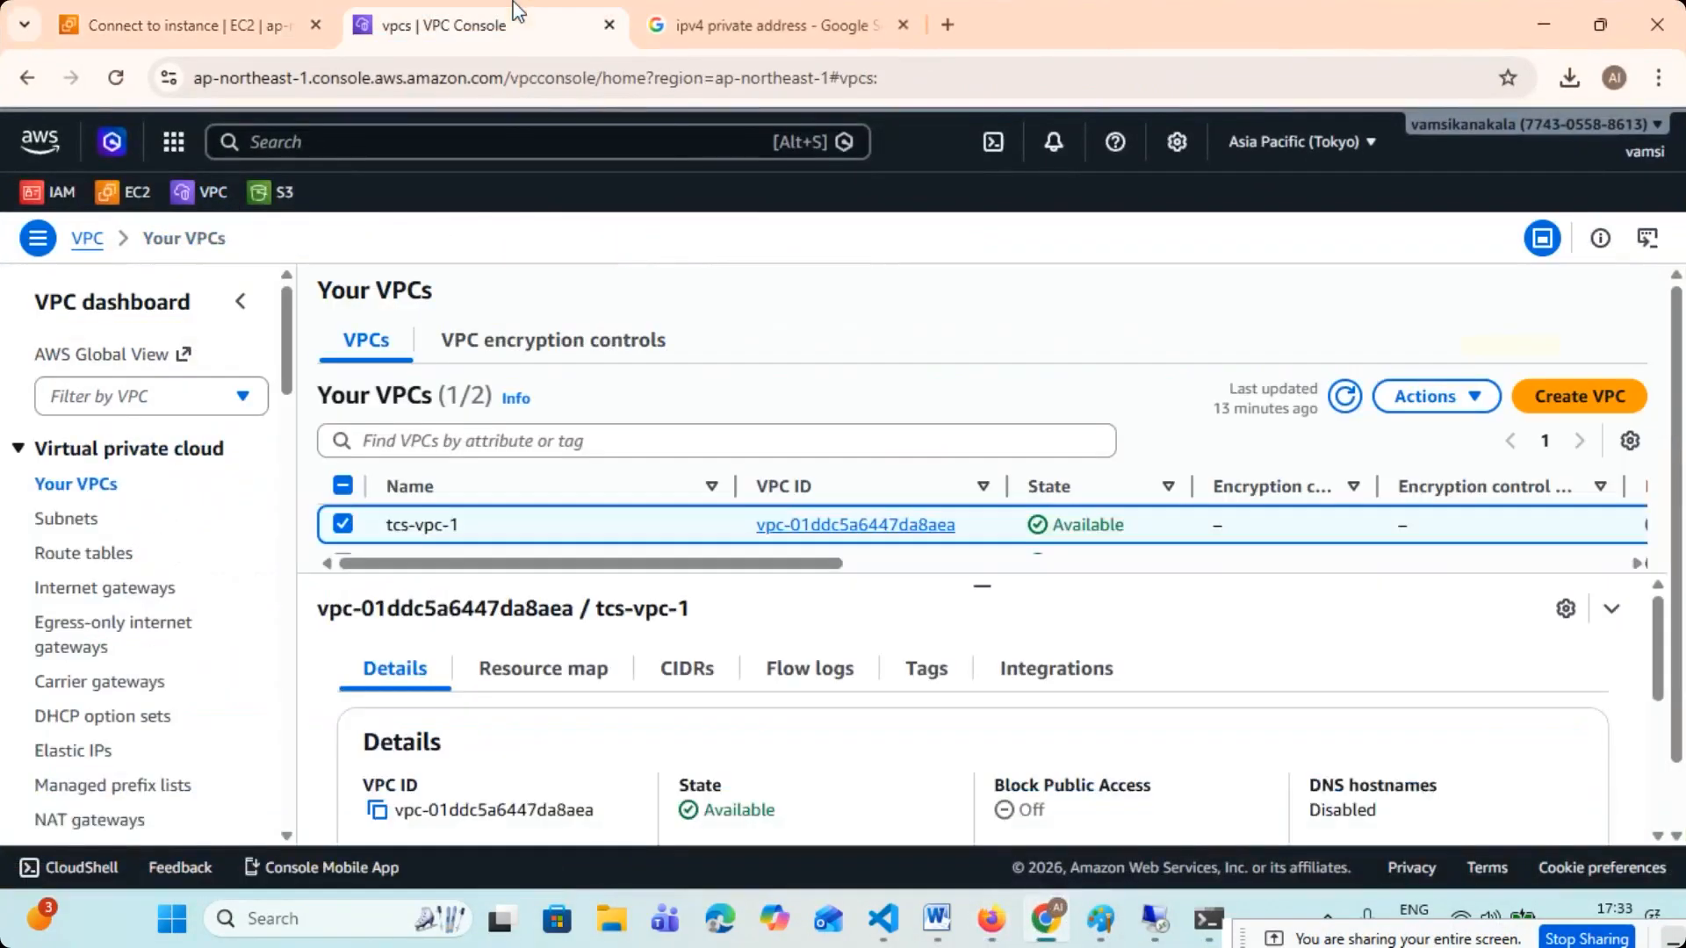
pyautogui.click(342, 524)
pyautogui.click(70, 520)
pyautogui.click(54, 554)
pyautogui.click(173, 599)
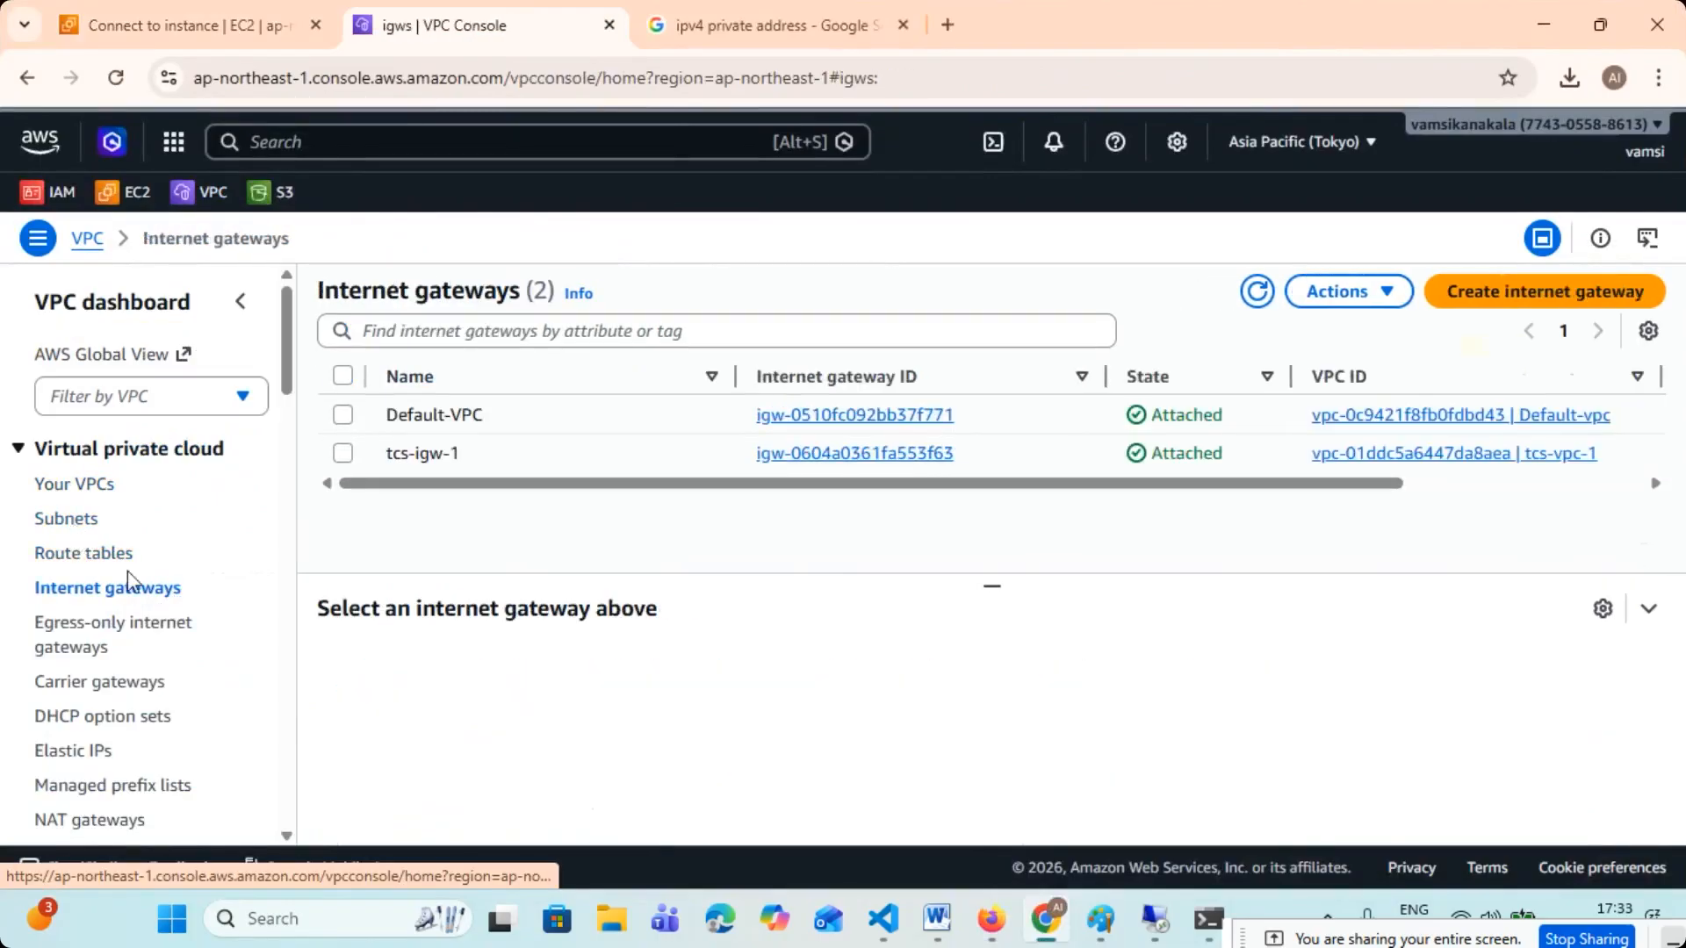
pyautogui.click(94, 494)
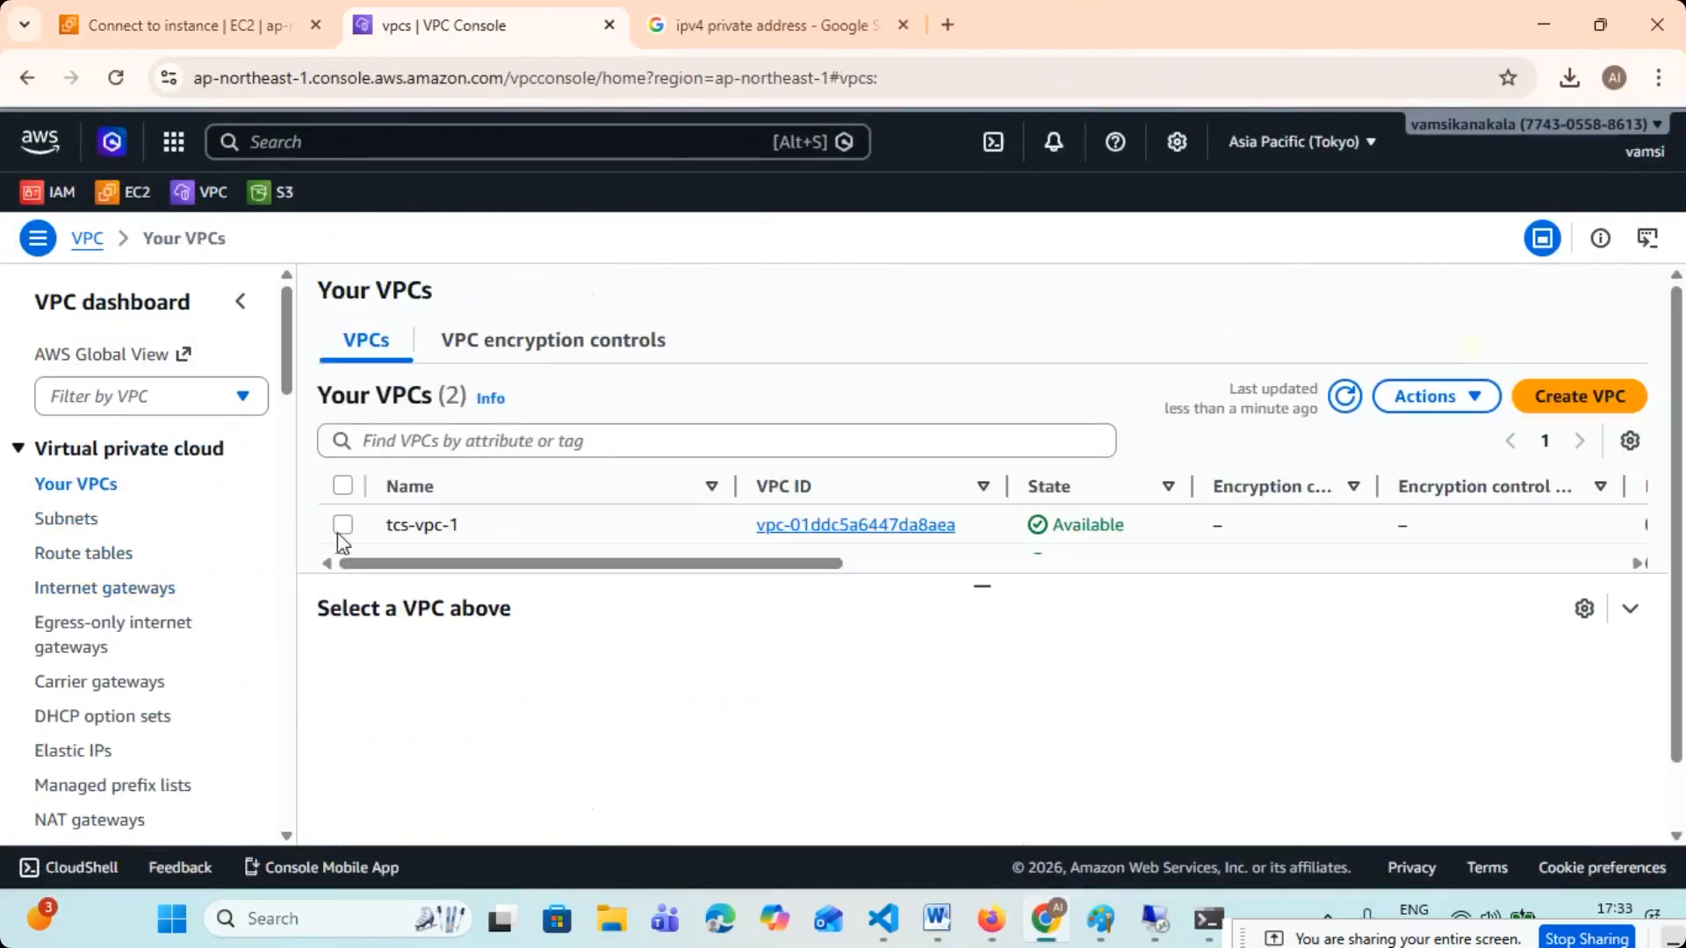
pyautogui.click(337, 527)
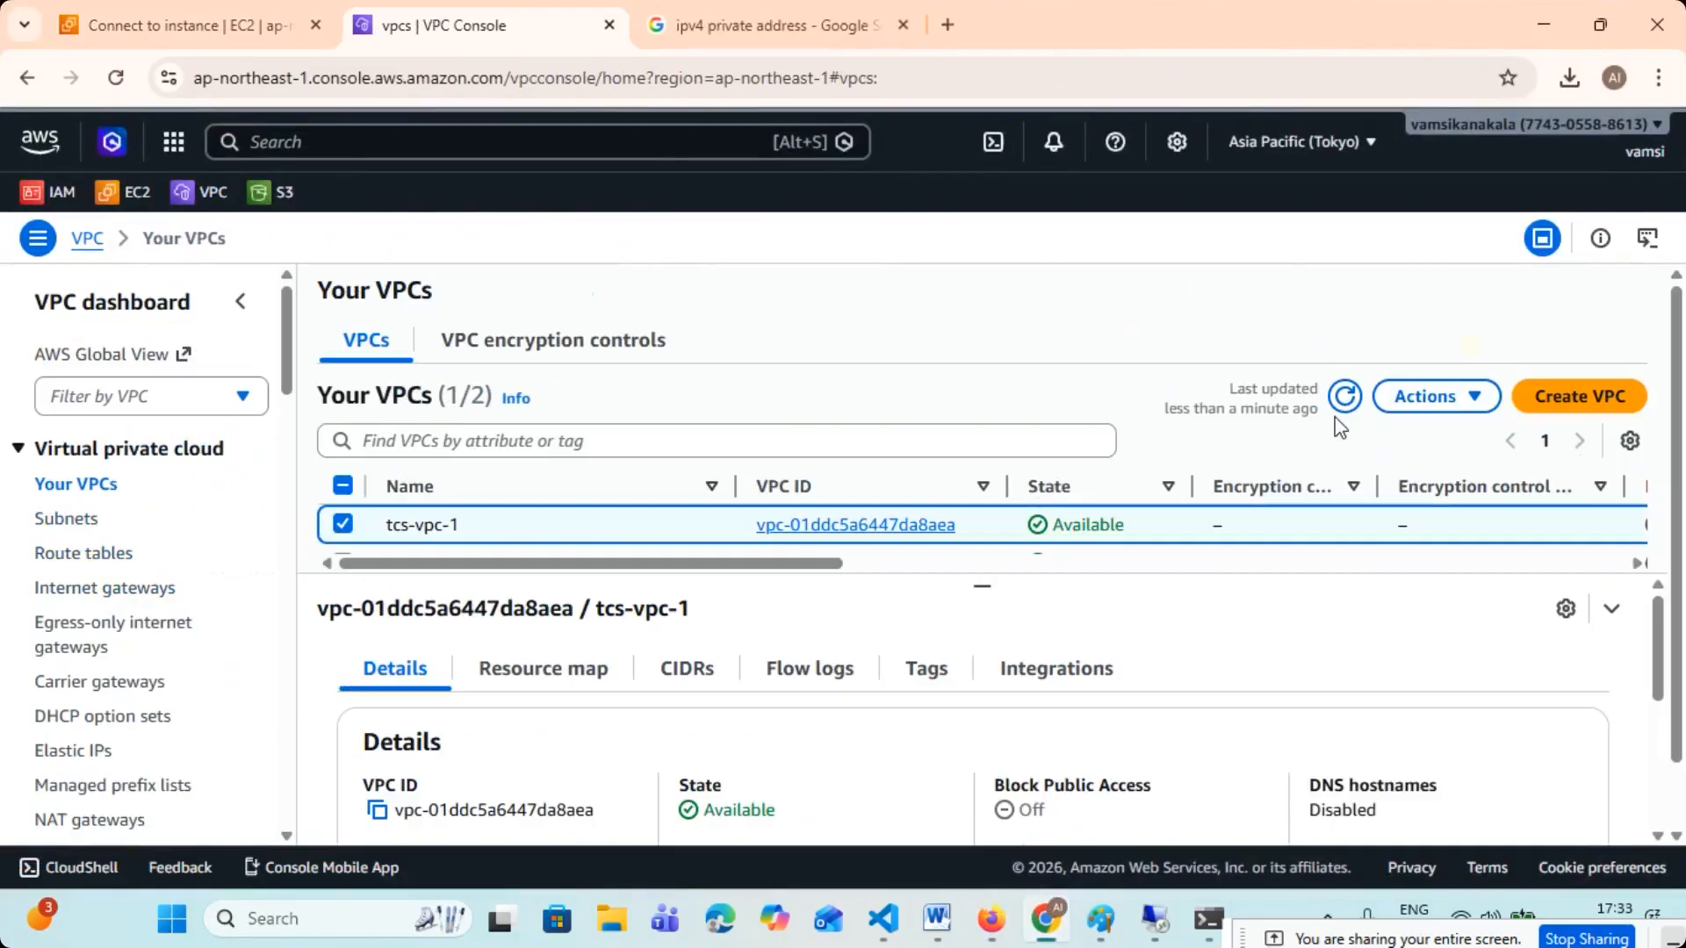
# - Terminate the EC2 instances VM-1 and VM-2 together and dismiss the notification
pyautogui.click(188, 19)
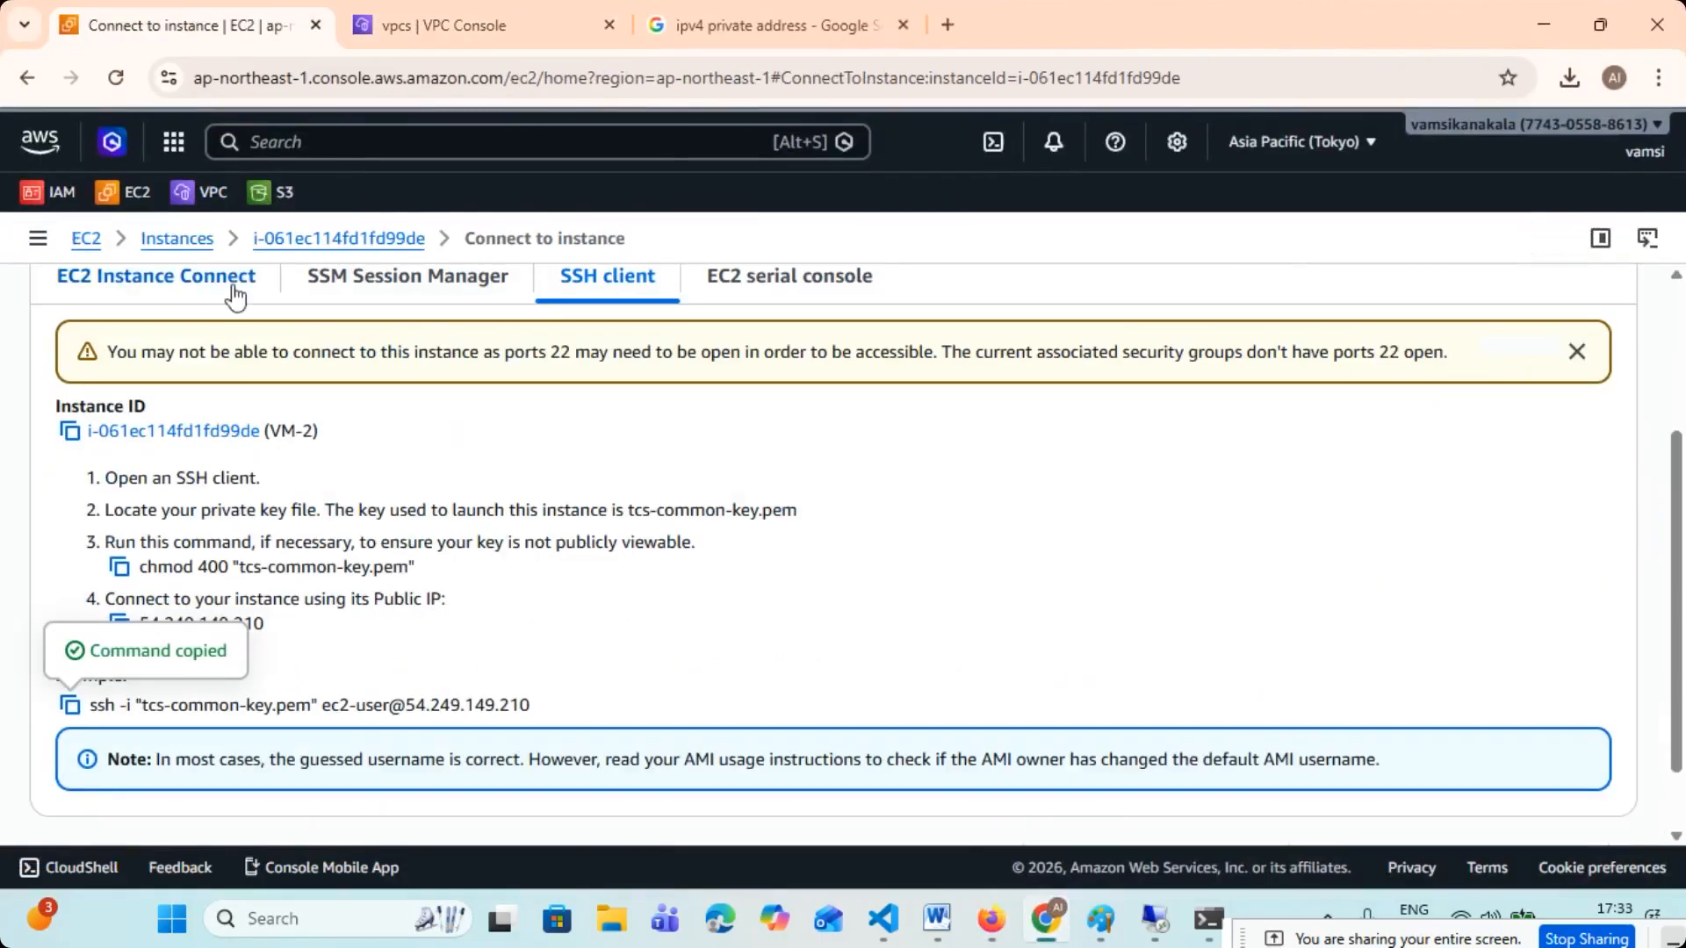
pyautogui.click(167, 245)
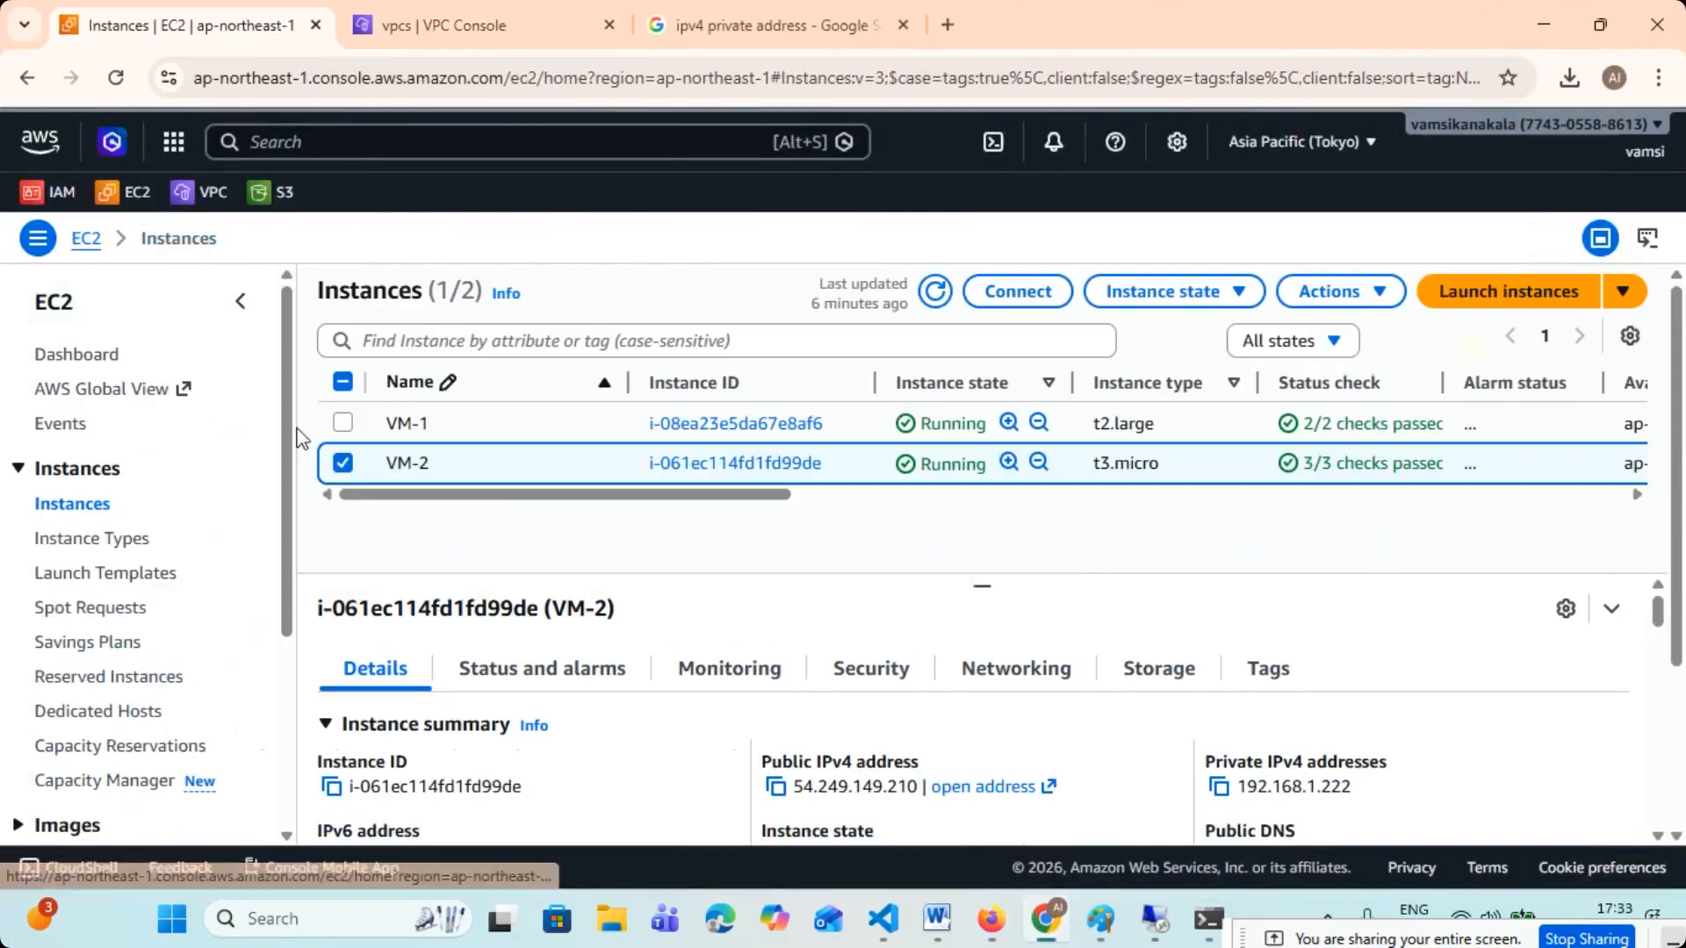
pyautogui.click(343, 425)
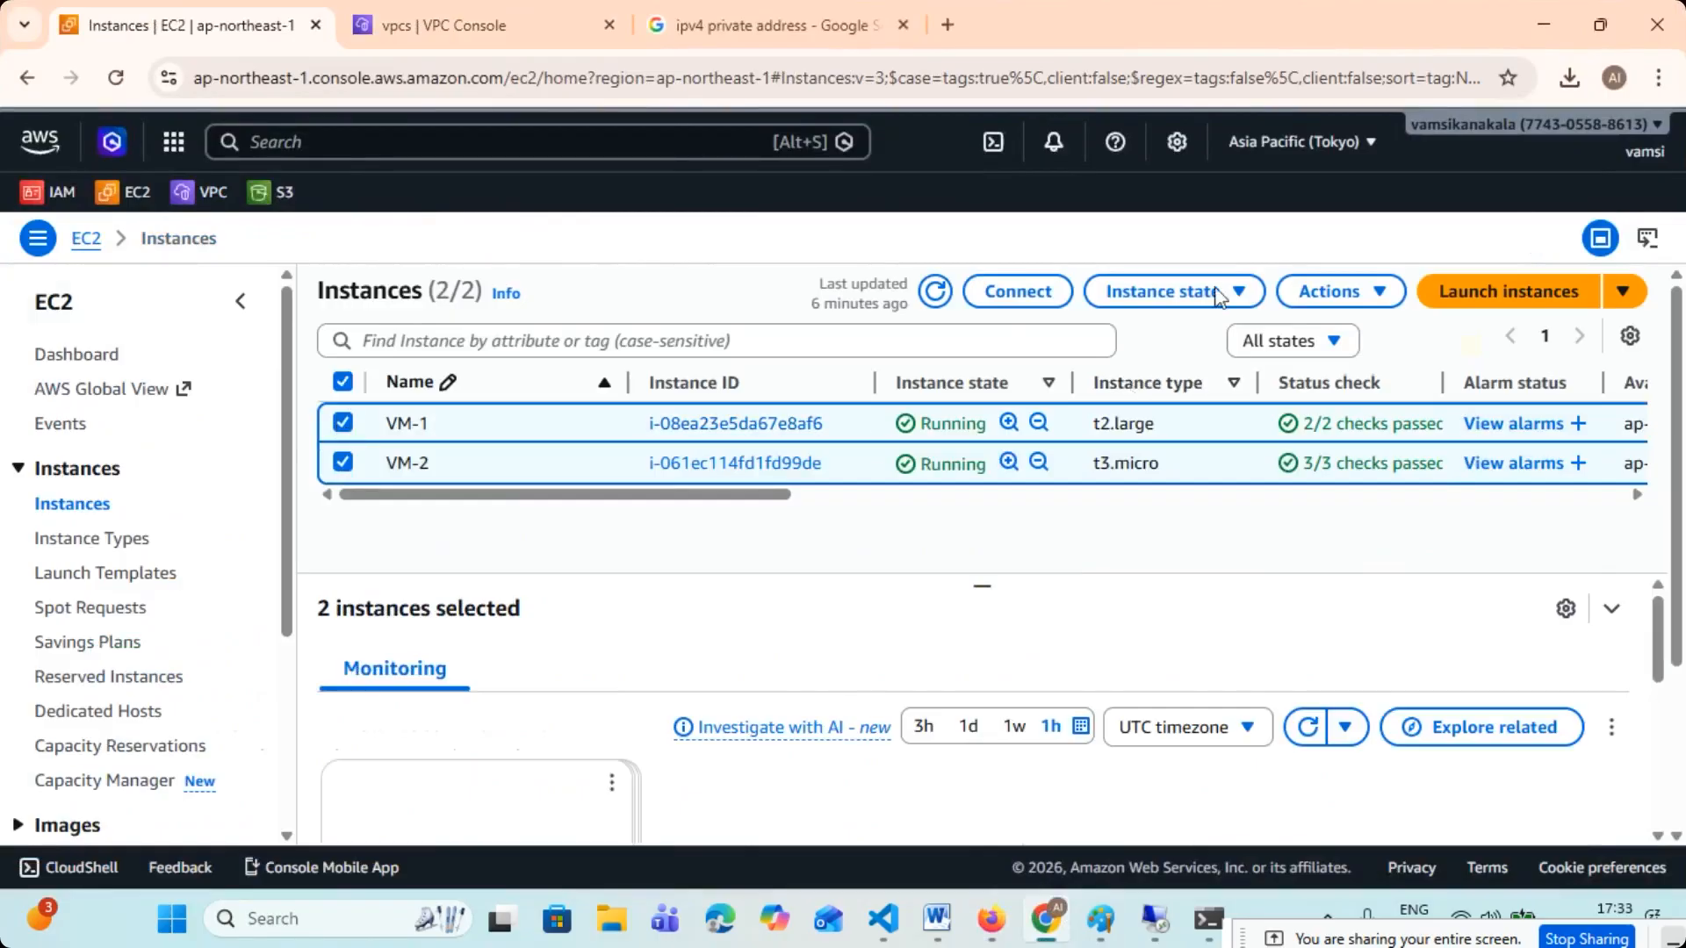
pyautogui.click(1240, 295)
pyautogui.click(1129, 481)
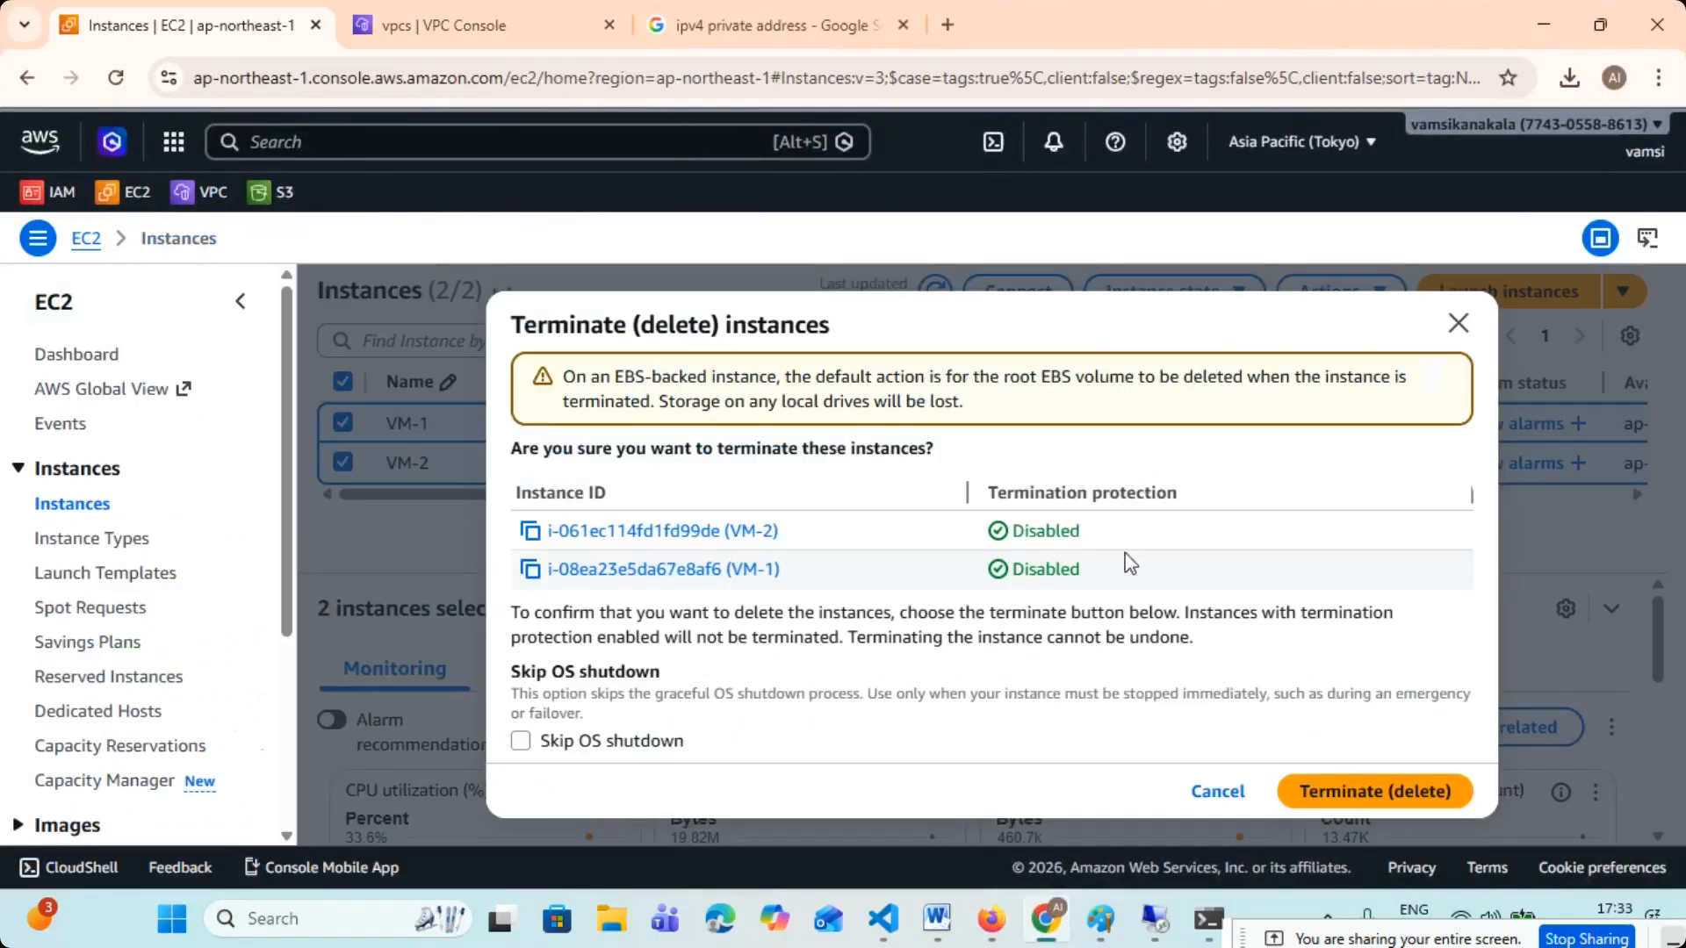
pyautogui.click(1355, 791)
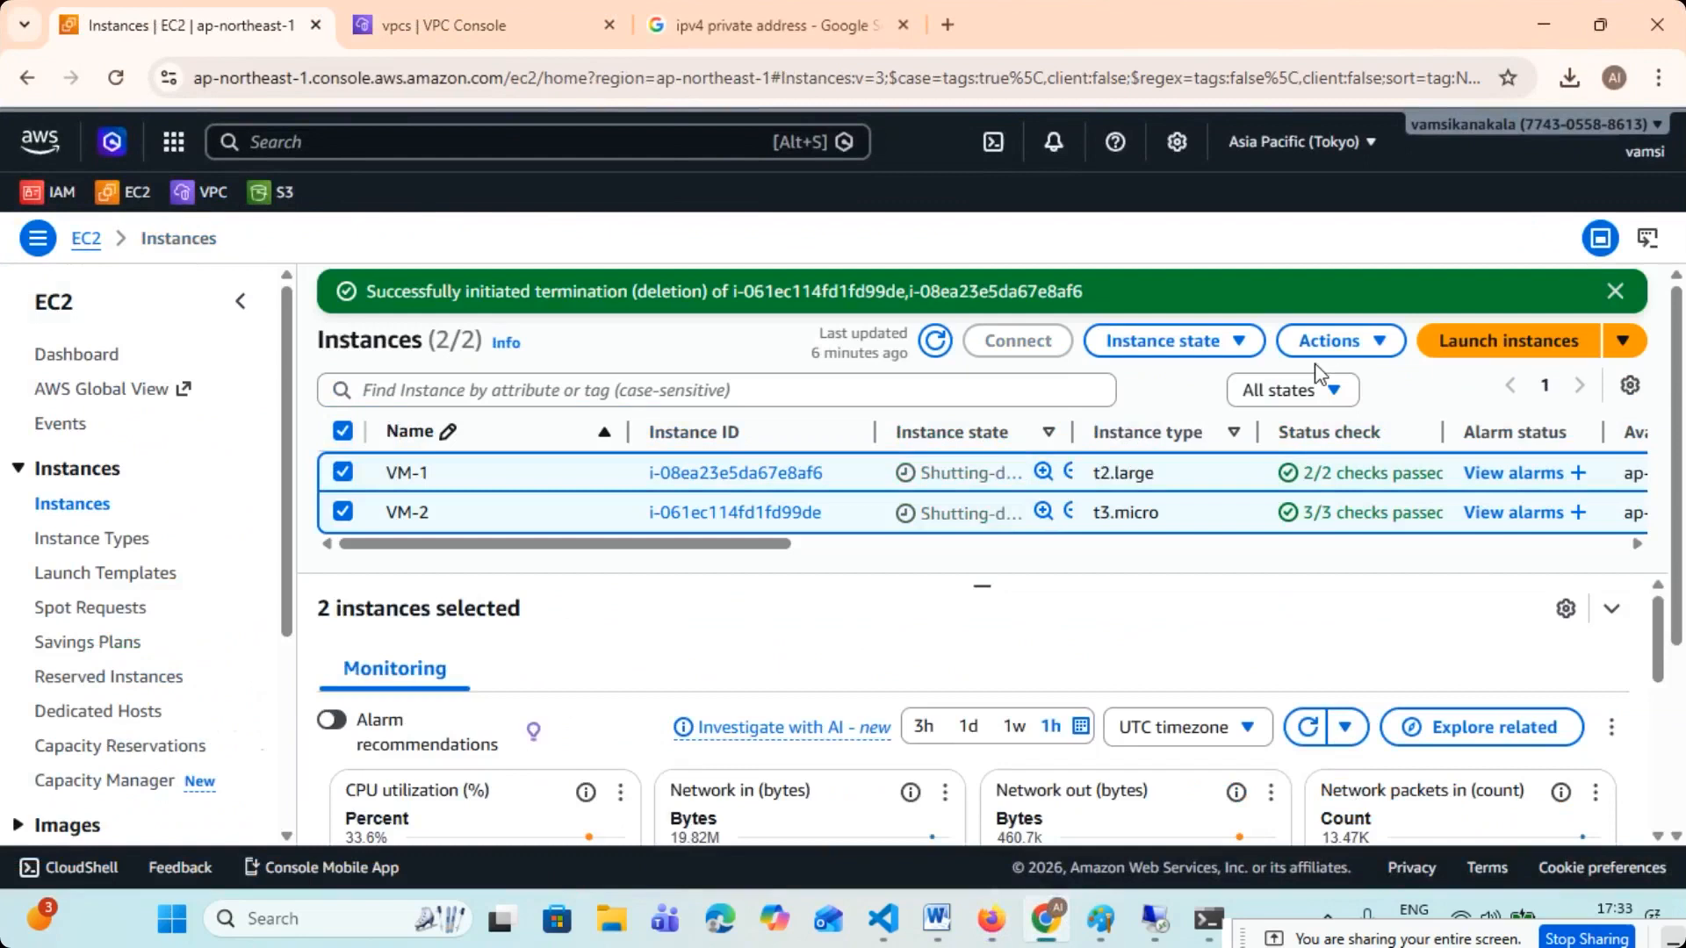
pyautogui.click(1613, 291)
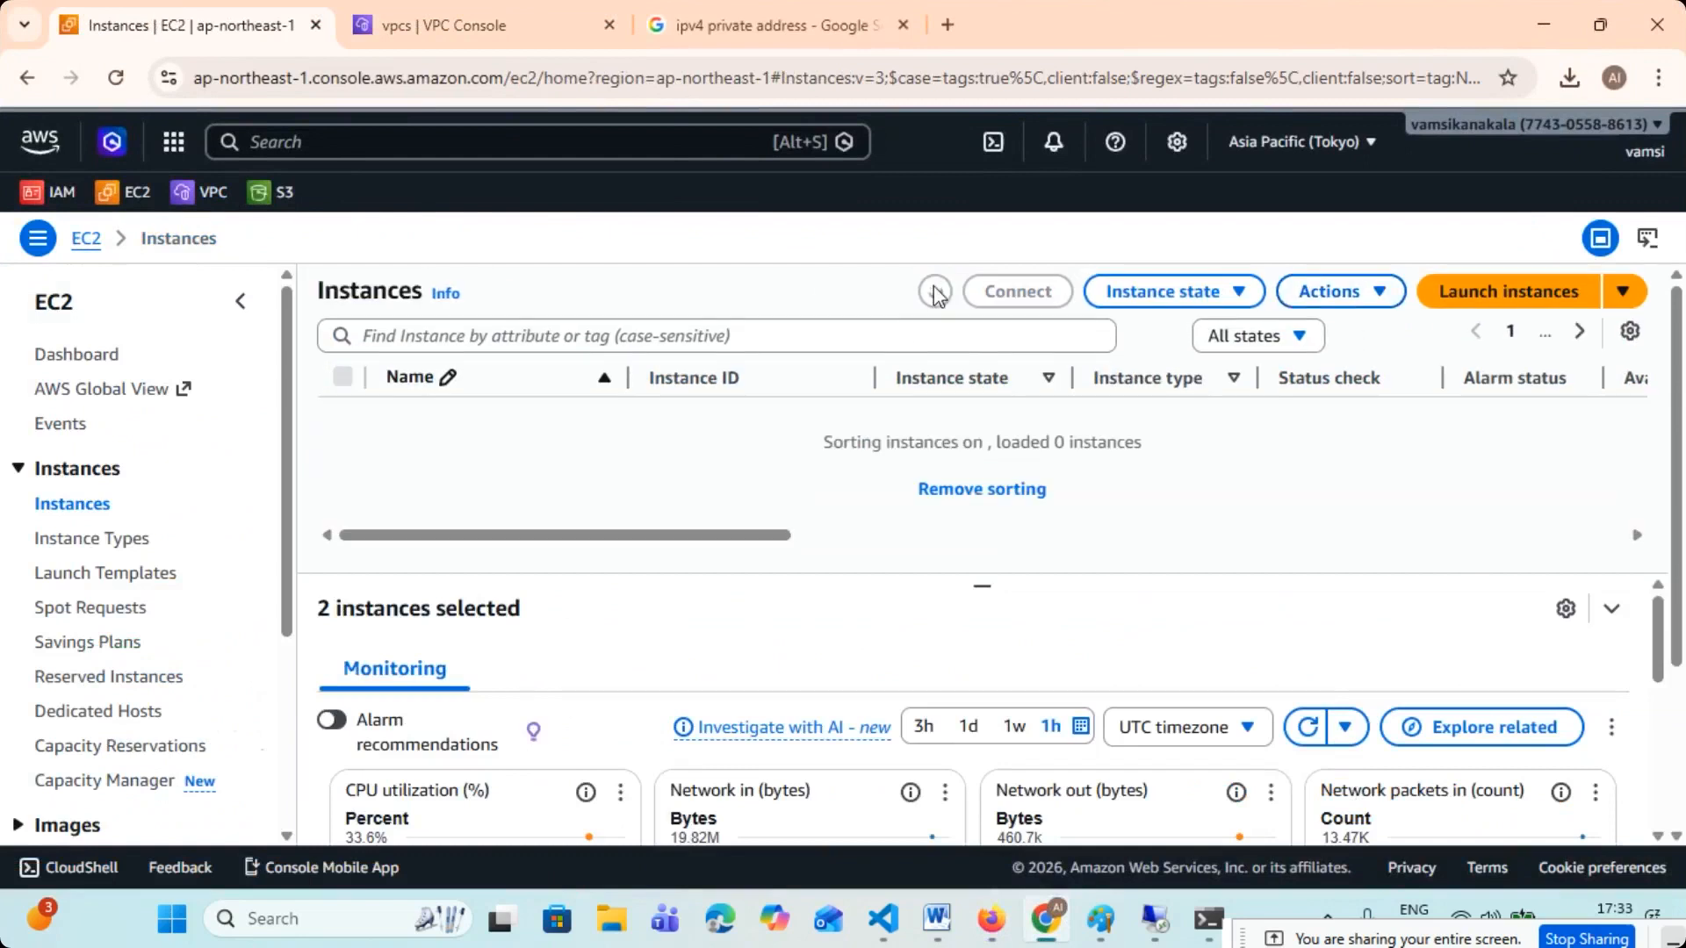
# - Widen the Instance state column and repeatedly refresh the instance list to check the termination of VM-1 and VM-2
pyautogui.moveTo(1072, 381); pyautogui.dragTo(1216, 382)
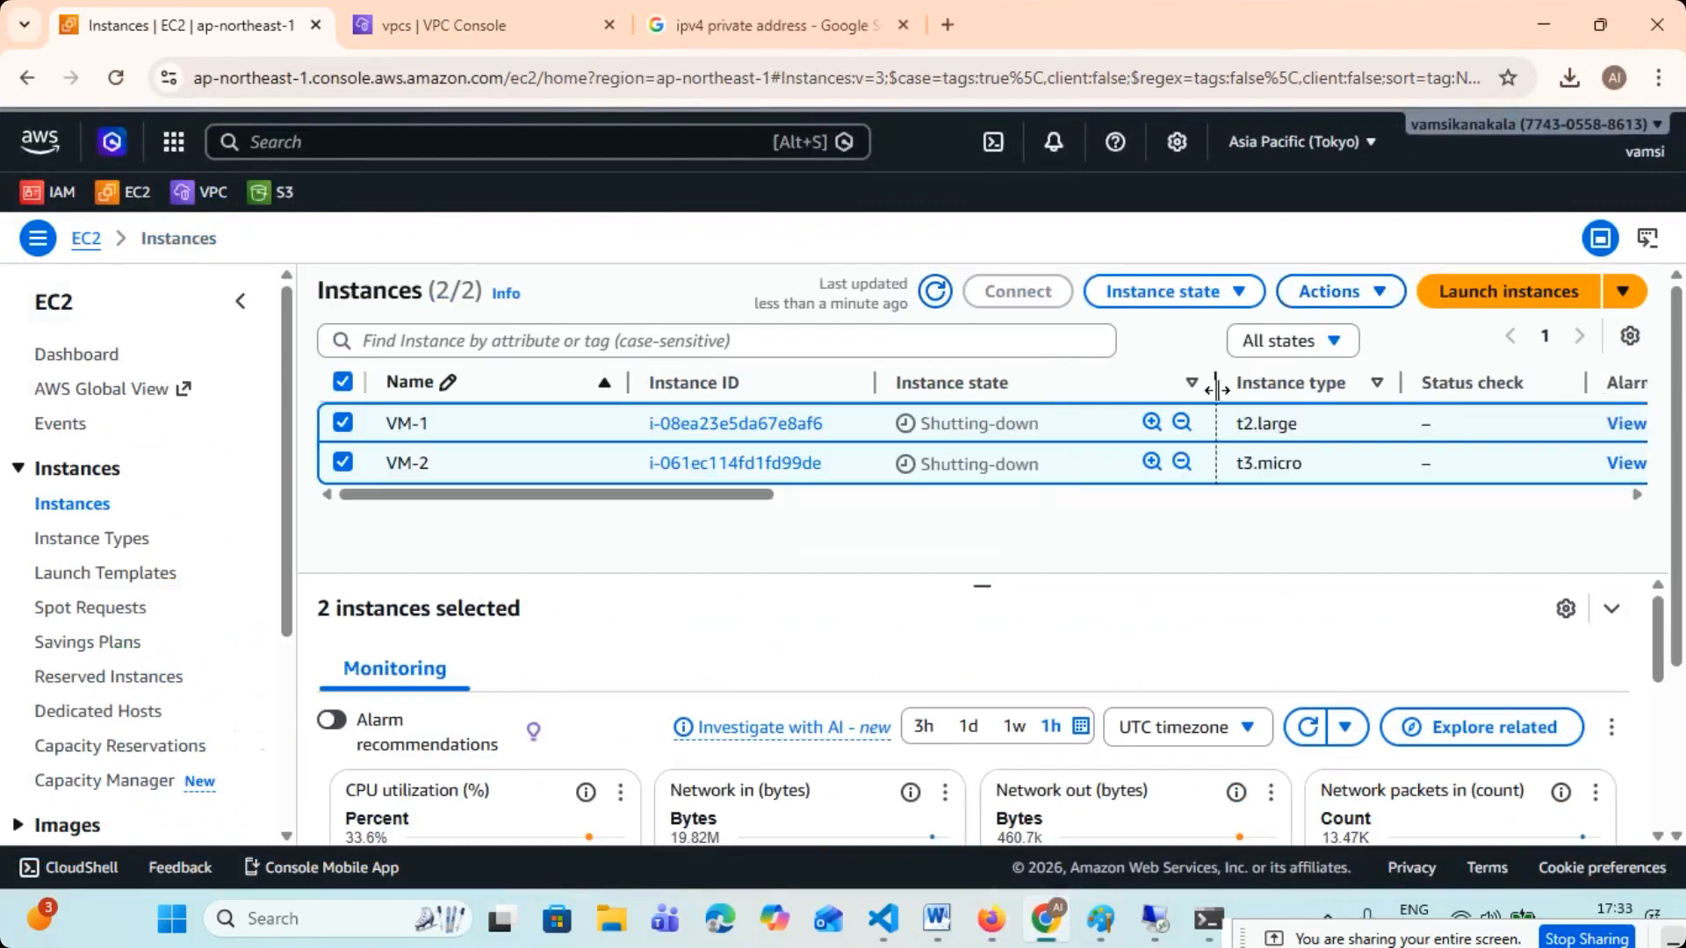
pyautogui.click(935, 292)
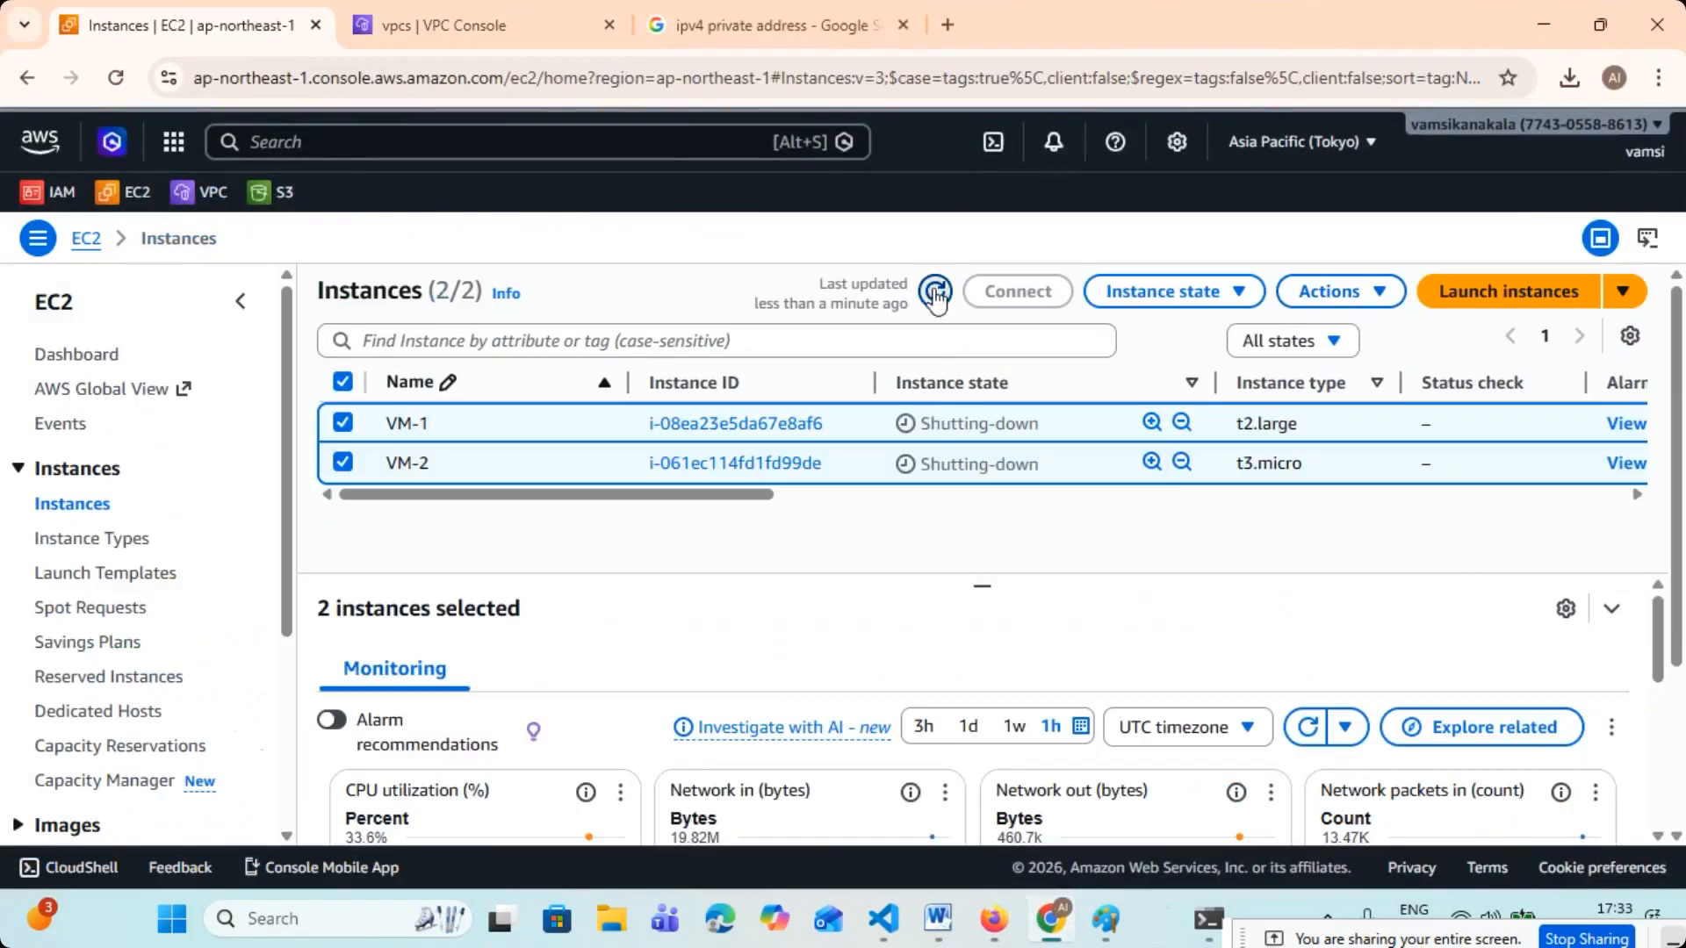
pyautogui.click(935, 295)
pyautogui.click(935, 293)
pyautogui.click(935, 293)
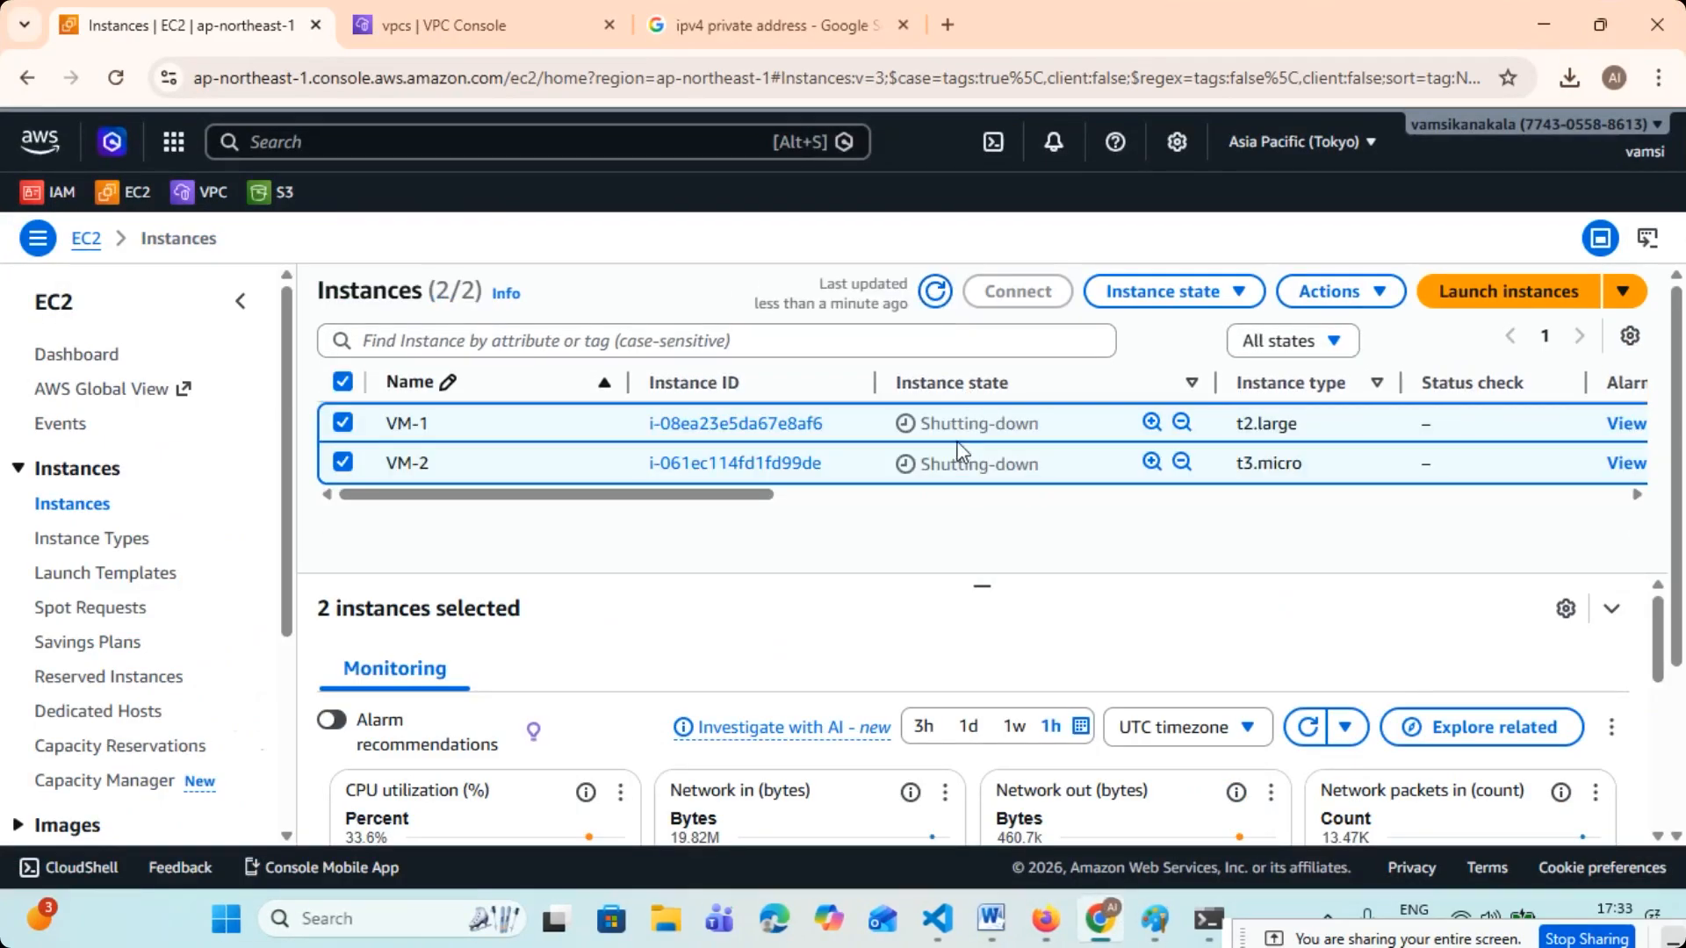
pyautogui.click(935, 292)
pyautogui.click(936, 292)
pyautogui.click(936, 294)
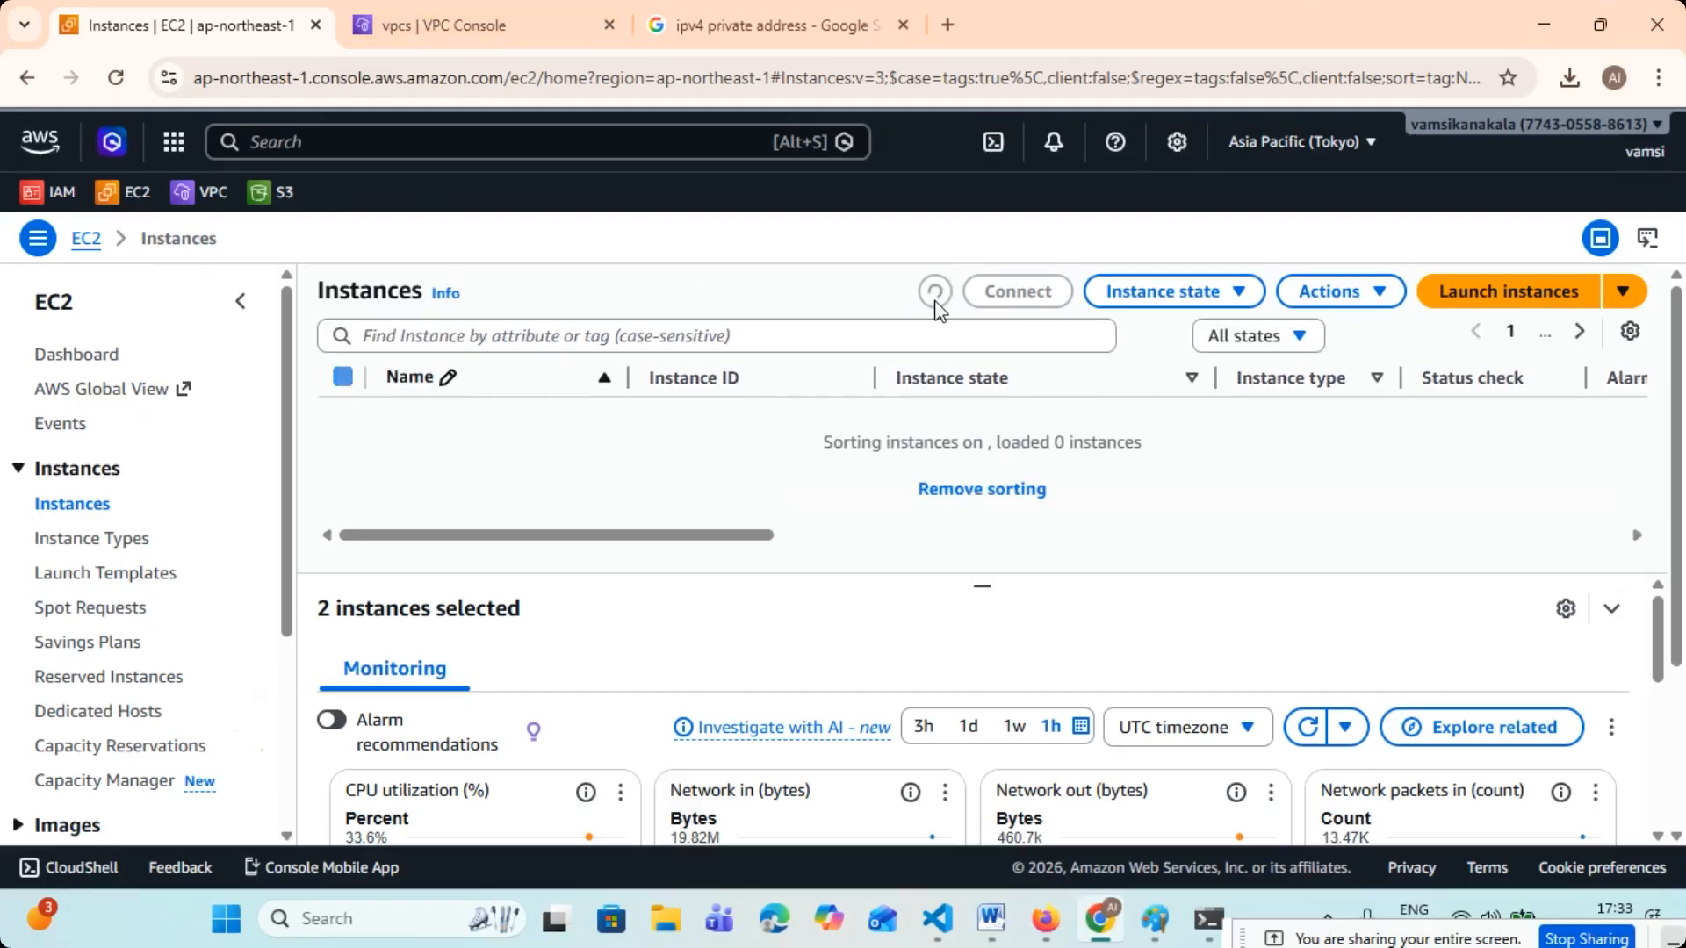
pyautogui.click(935, 294)
pyautogui.click(935, 294)
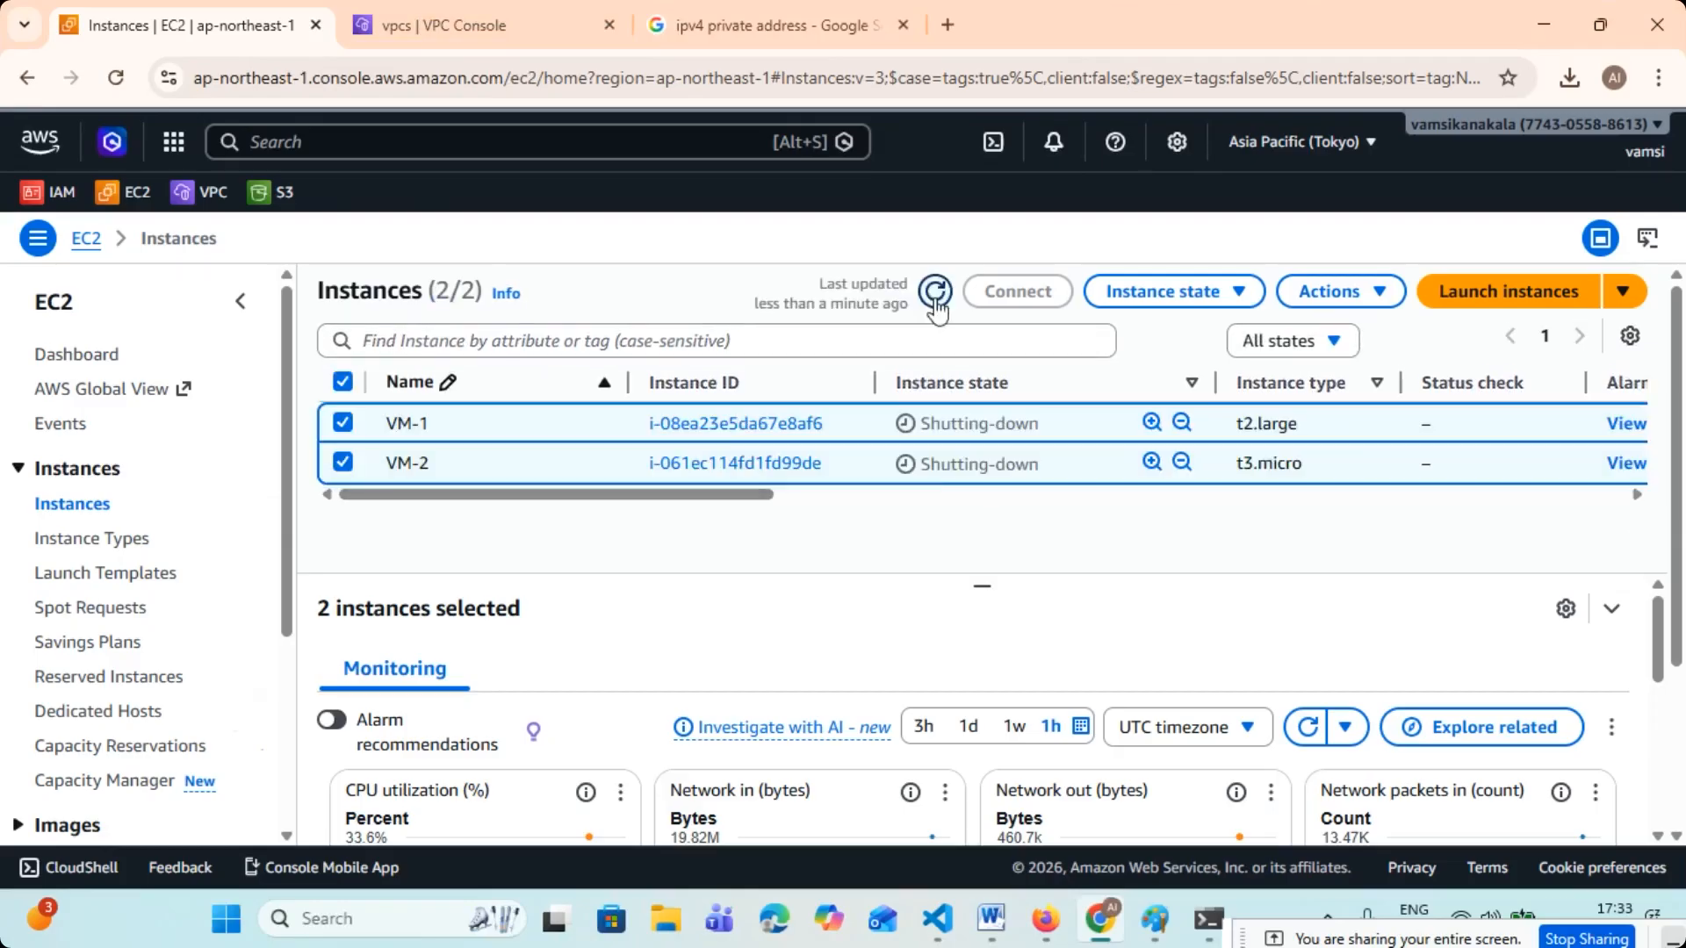
pyautogui.click(937, 295)
pyautogui.click(942, 301)
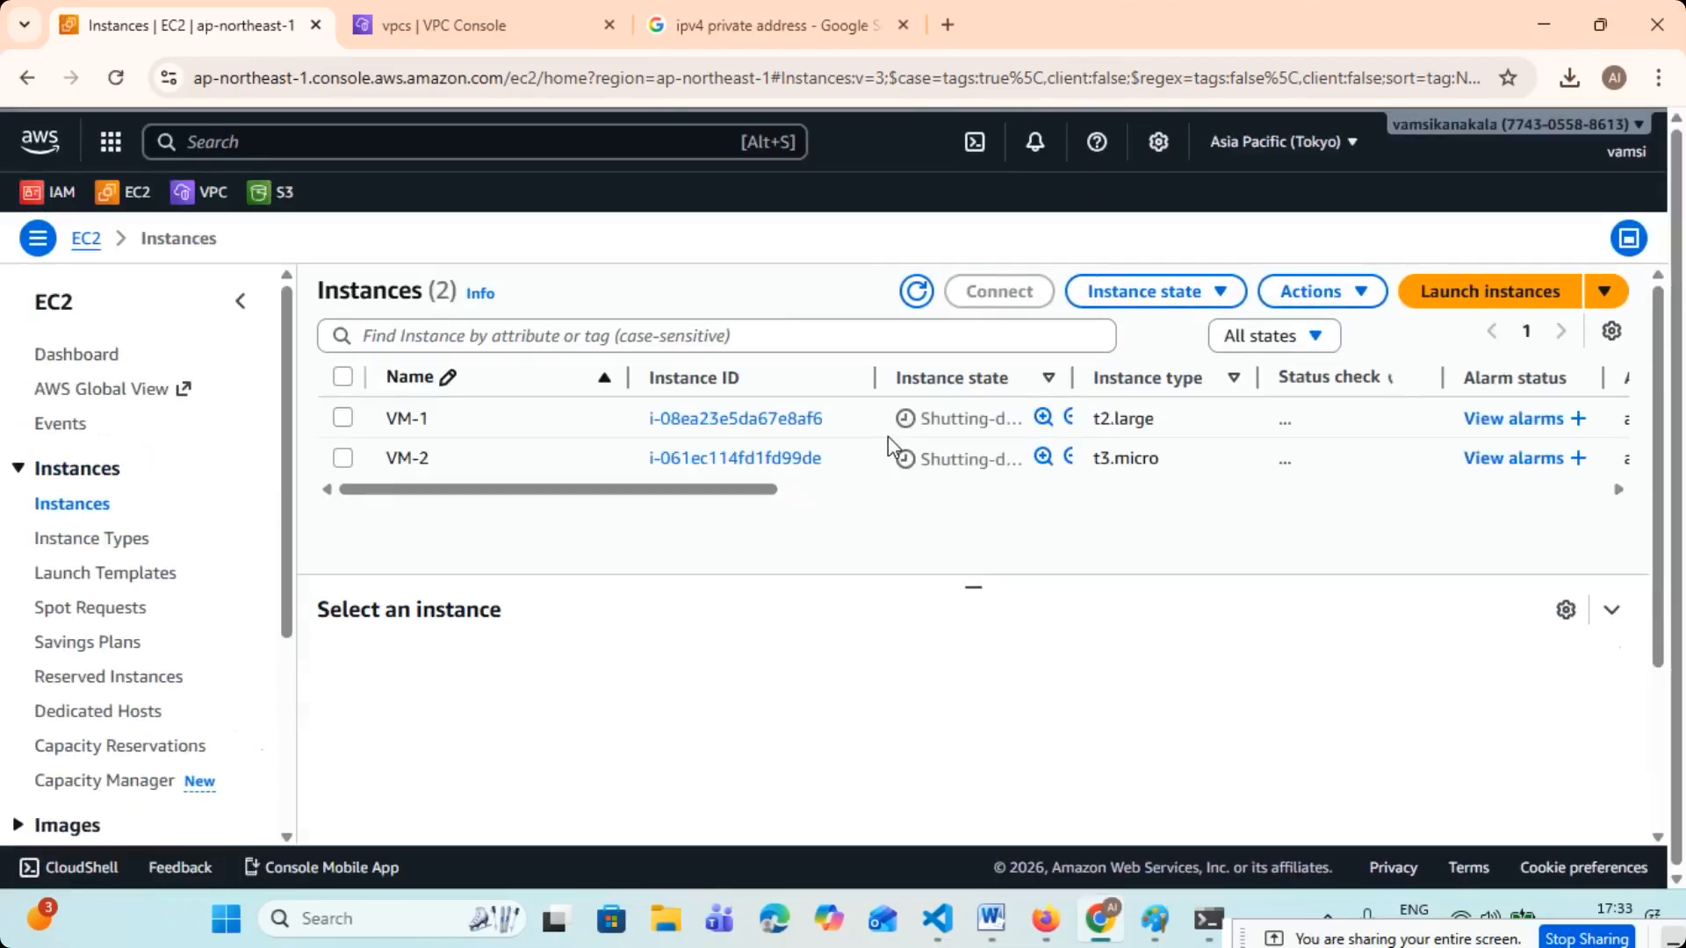
pyautogui.moveTo(1069, 379); pyautogui.dragTo(1207, 379)
pyautogui.click(934, 293)
pyautogui.click(935, 293)
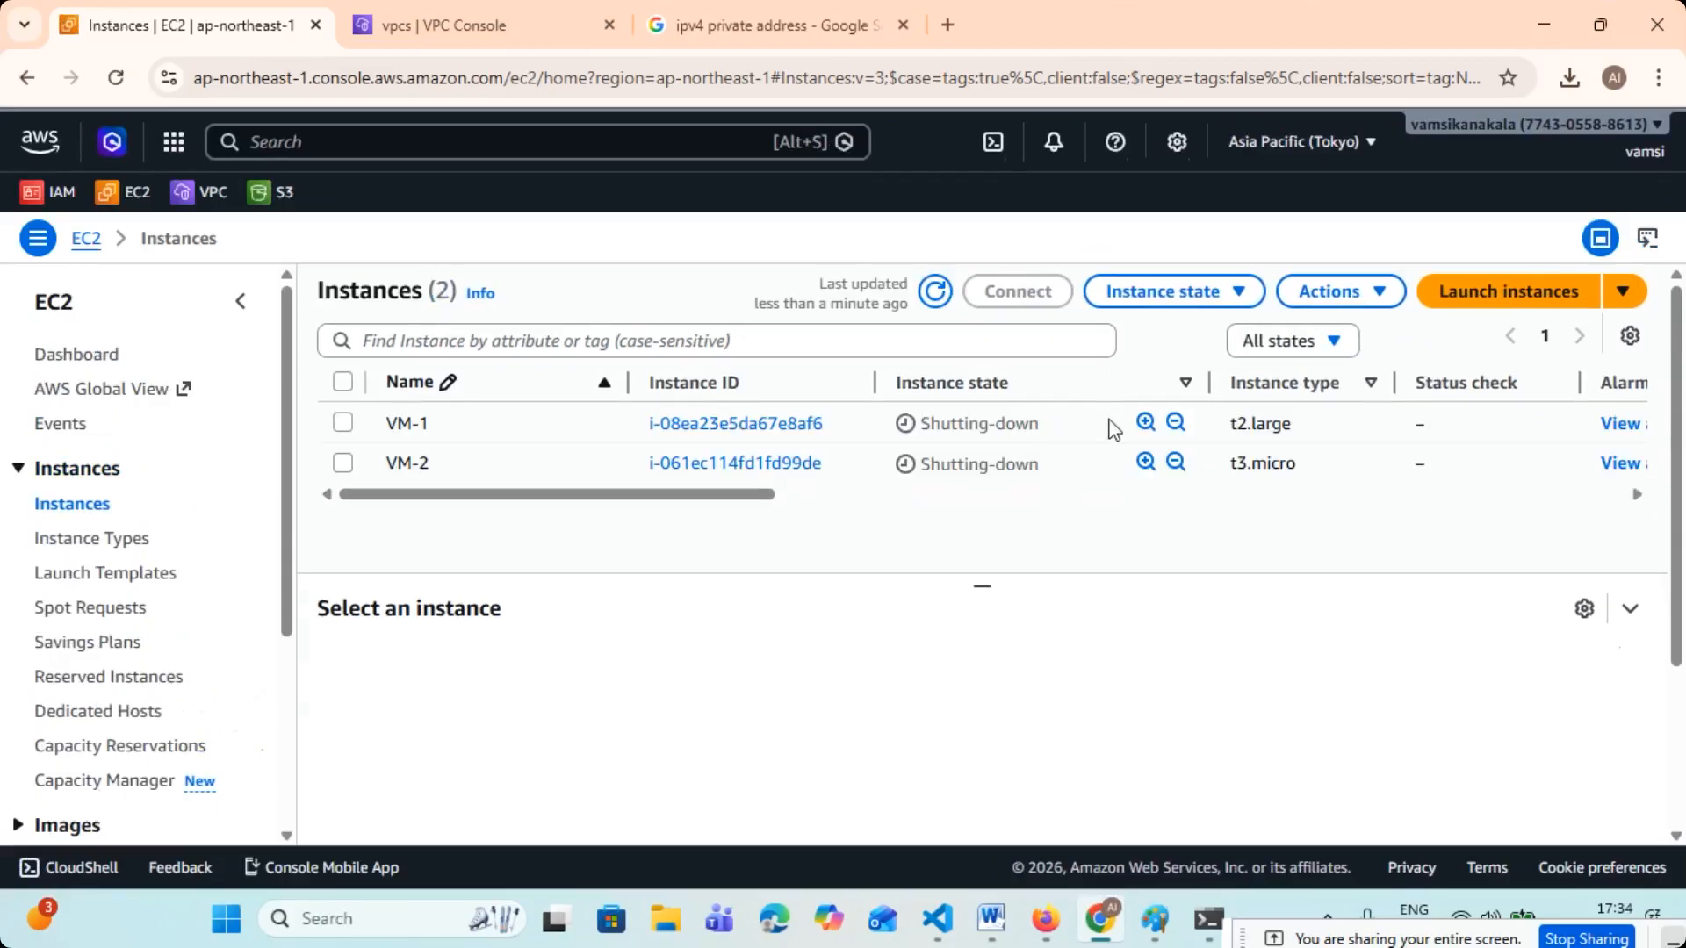
# - Force terminate both VM-1 and VM-2, dismiss the notification and refresh the instance list
pyautogui.click(342, 381)
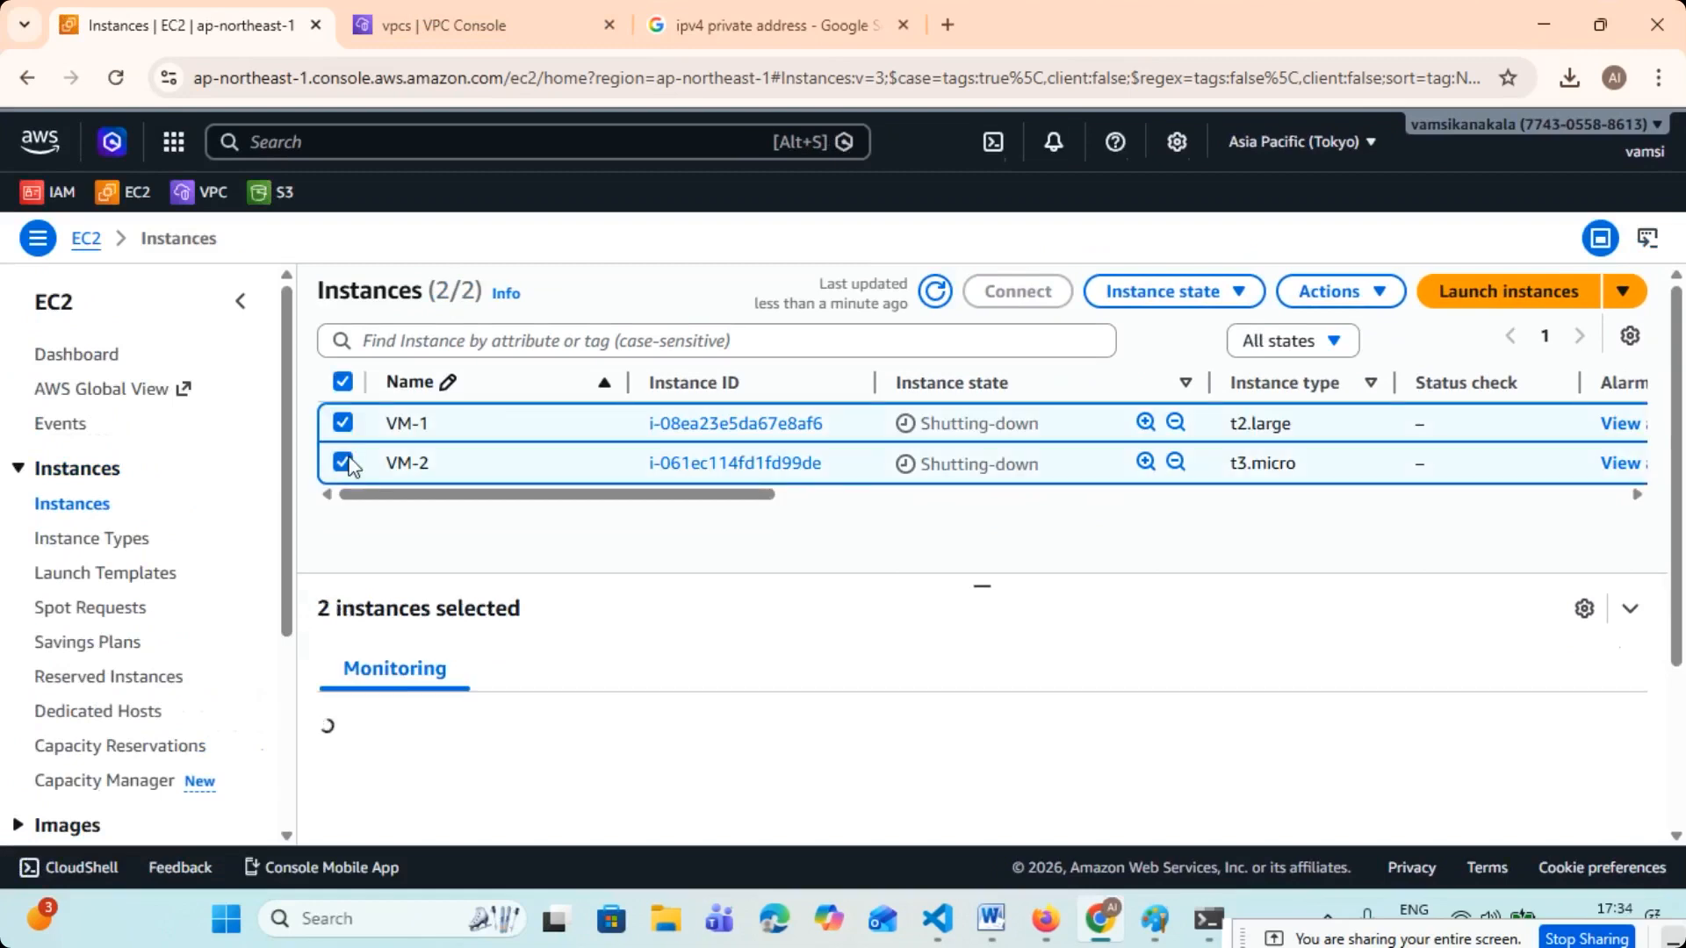
pyautogui.click(1230, 303)
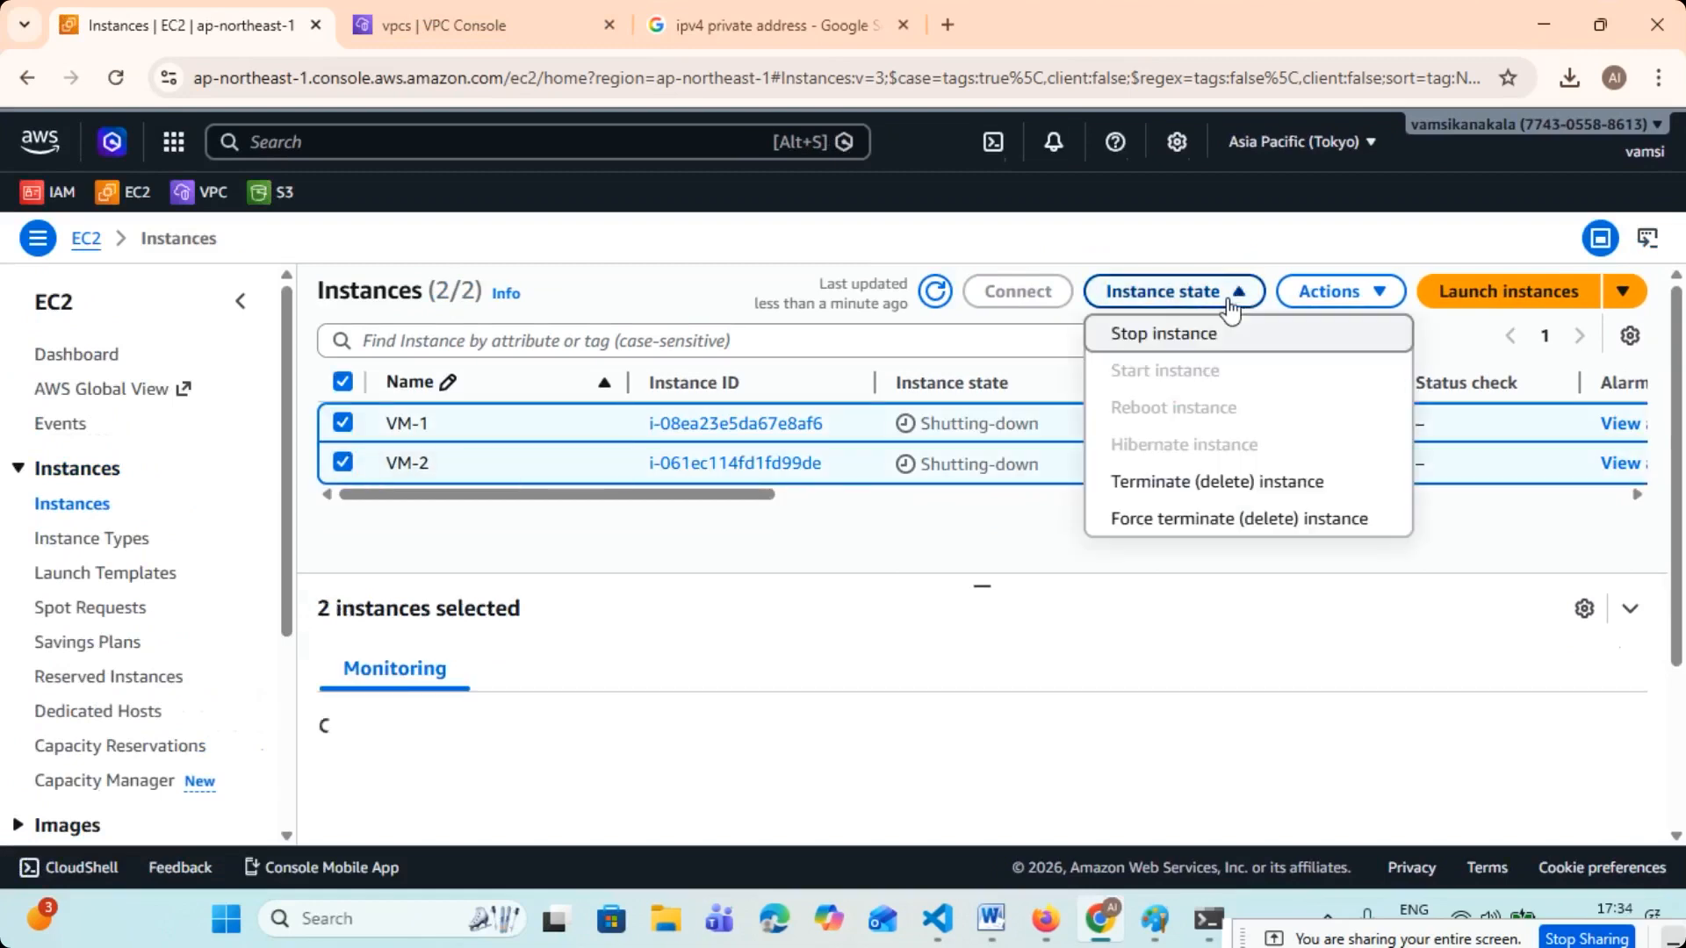
pyautogui.click(1204, 527)
pyautogui.click(1300, 804)
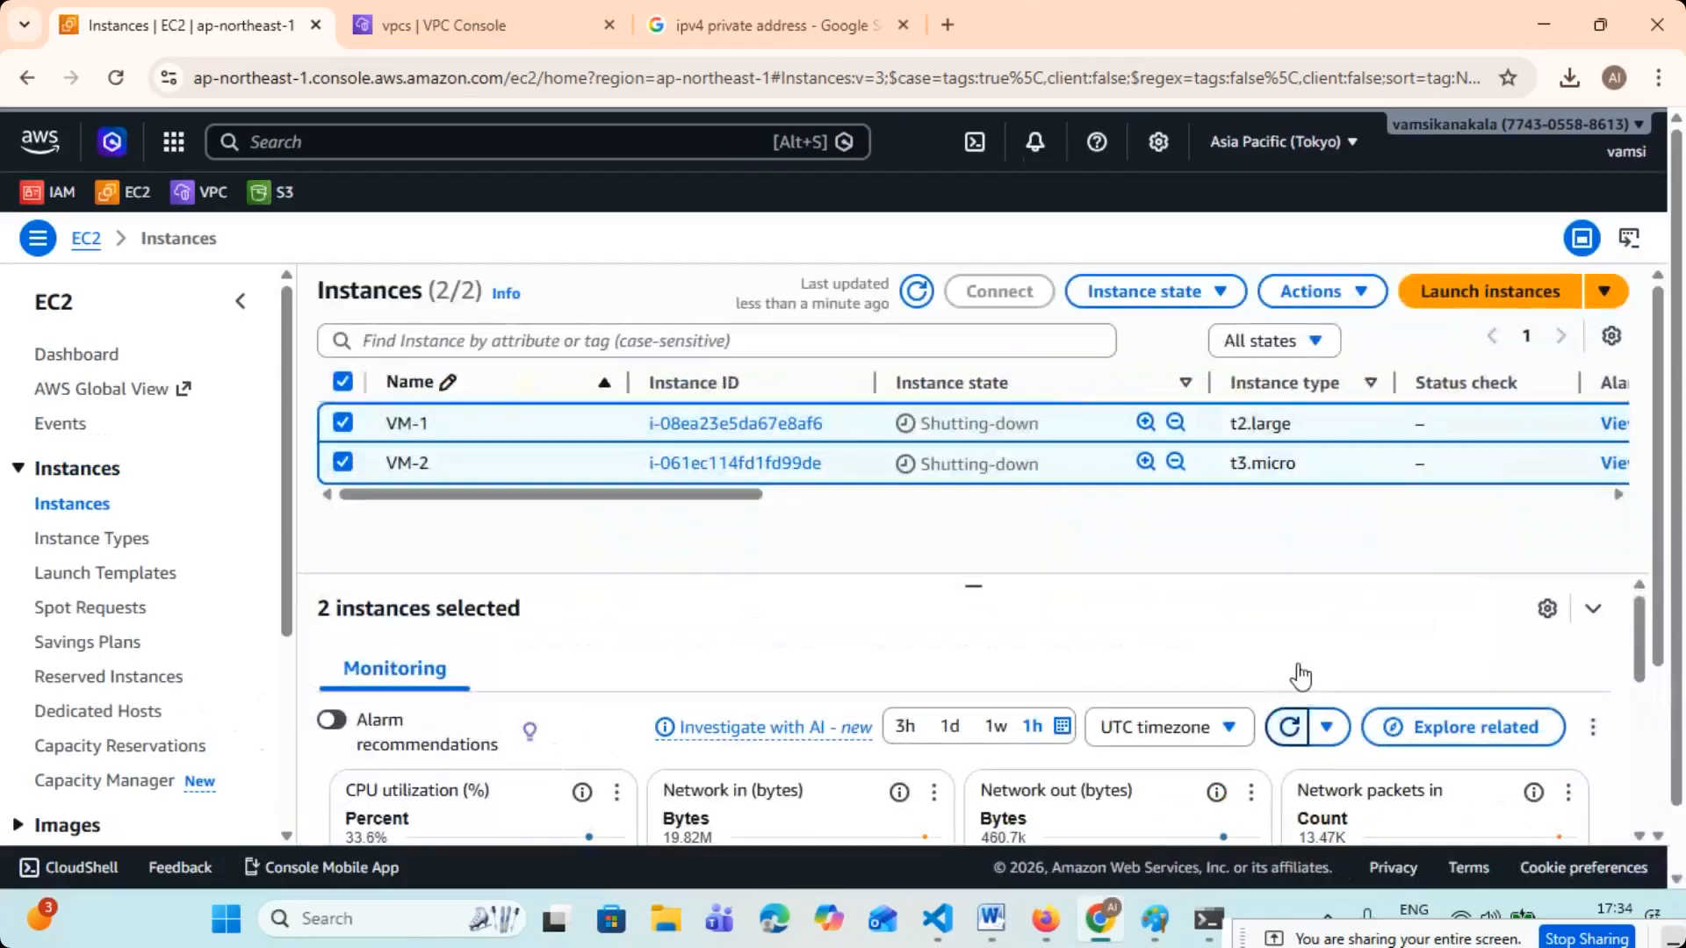
pyautogui.click(934, 340)
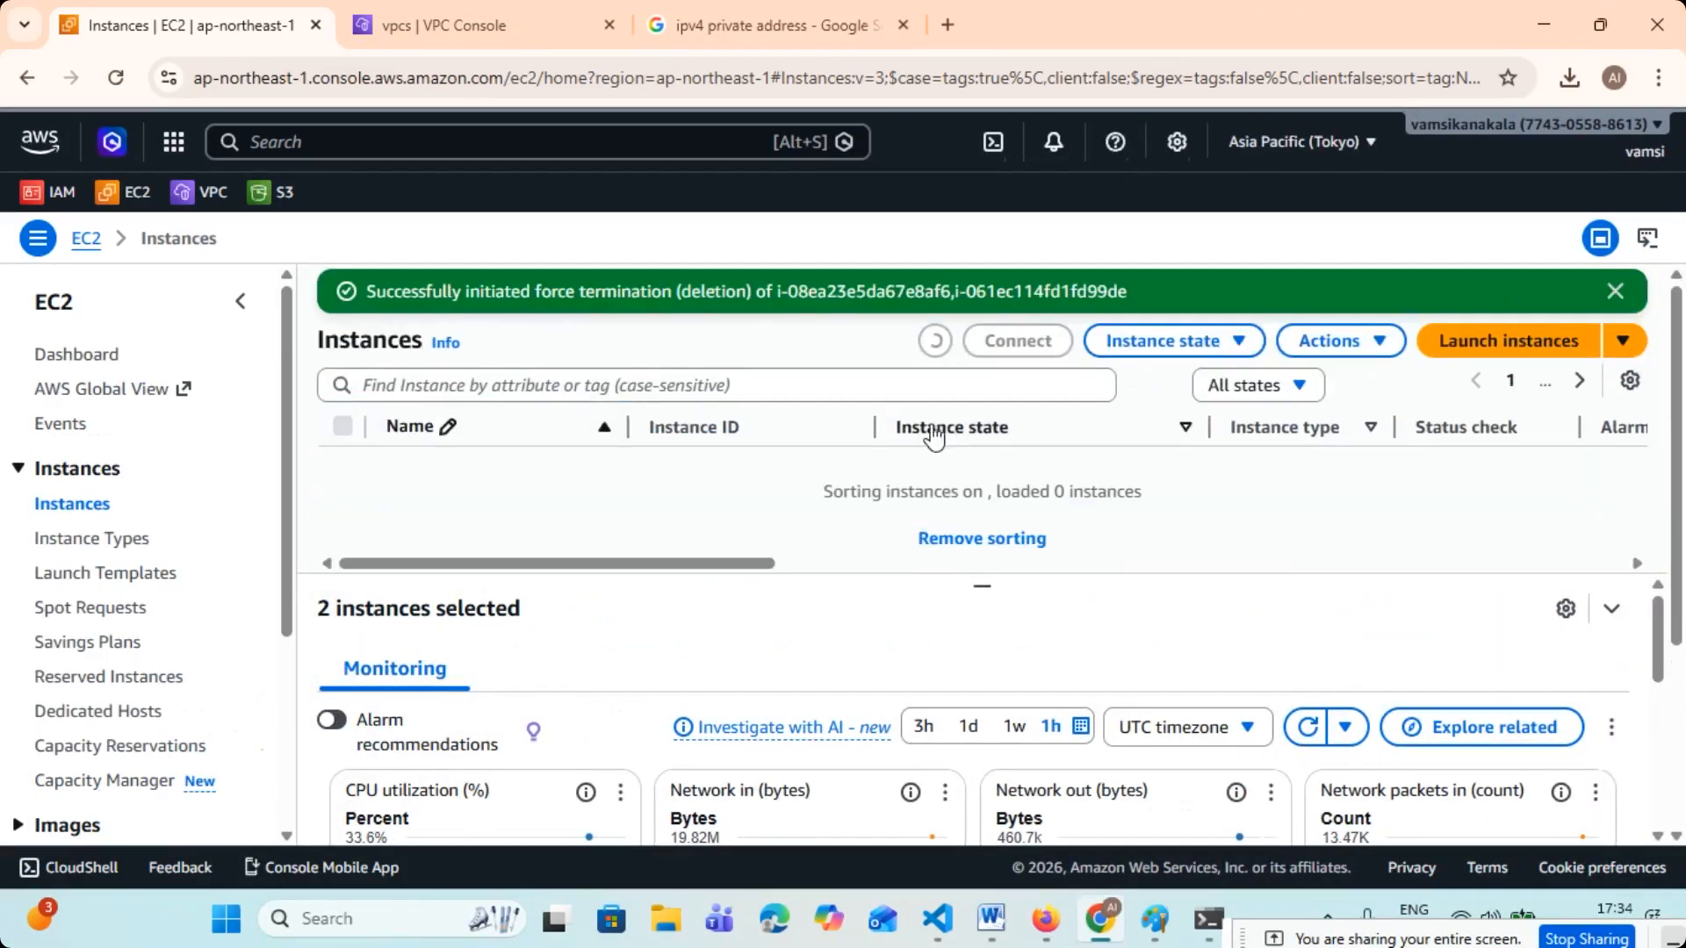
pyautogui.click(1615, 291)
pyautogui.click(934, 294)
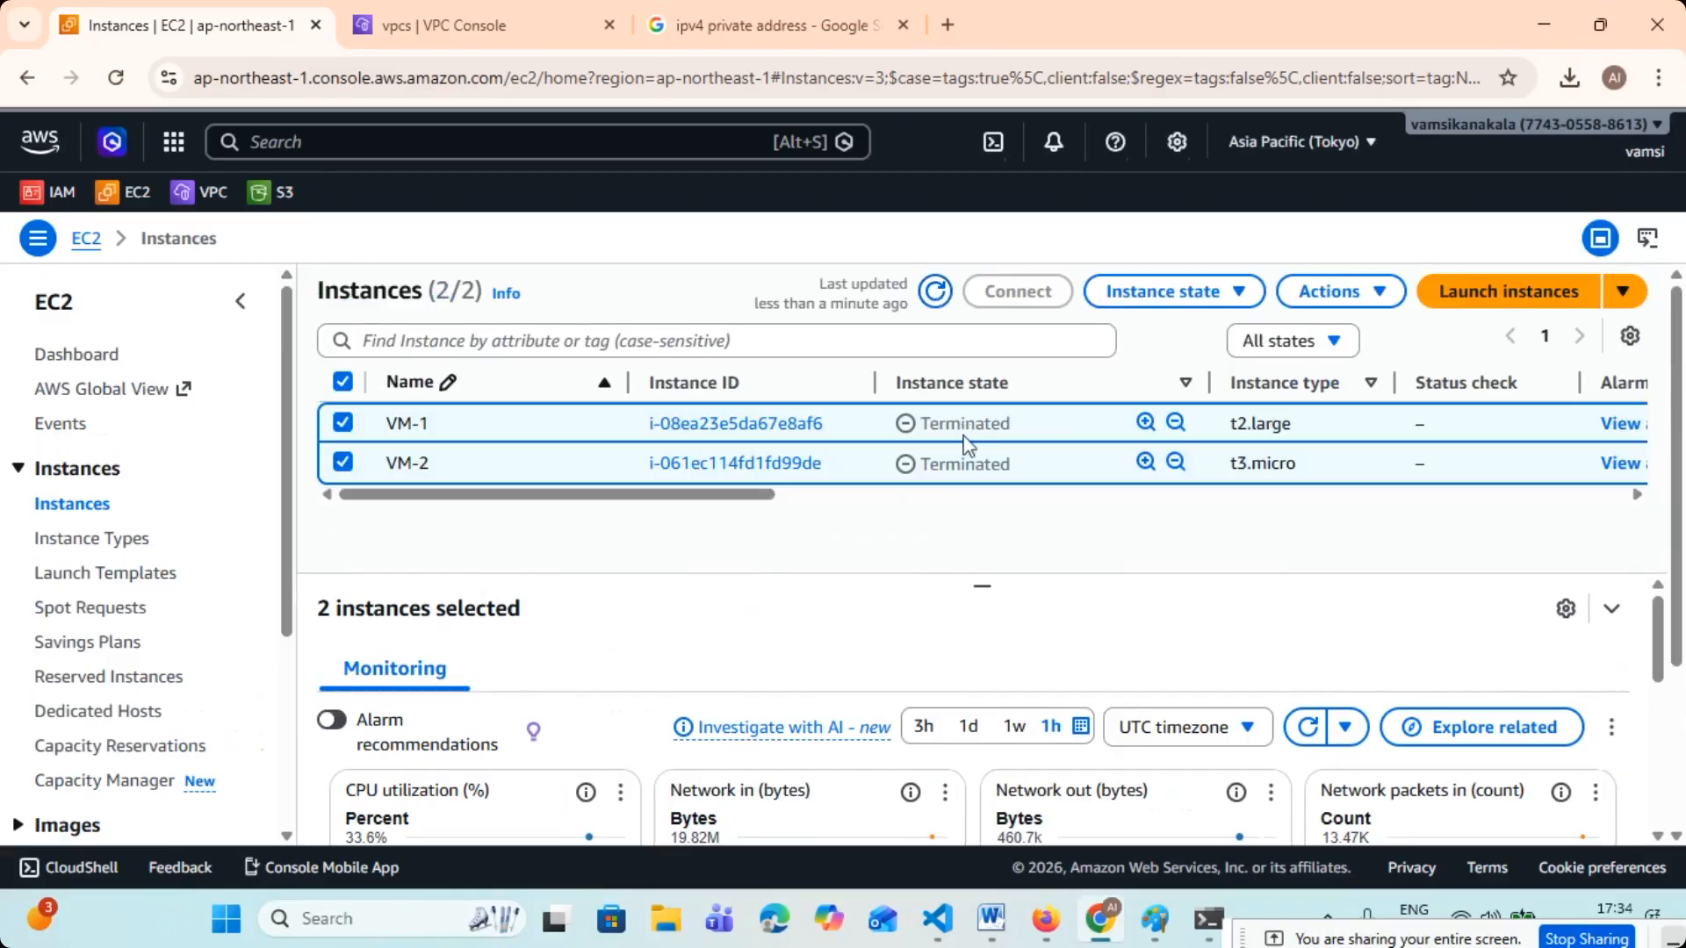
# - Delete tcs-vpc-1 together with its gateway, route table, security group and subnet, confirming with delete, and reload the VPC list
pyautogui.click(489, 27)
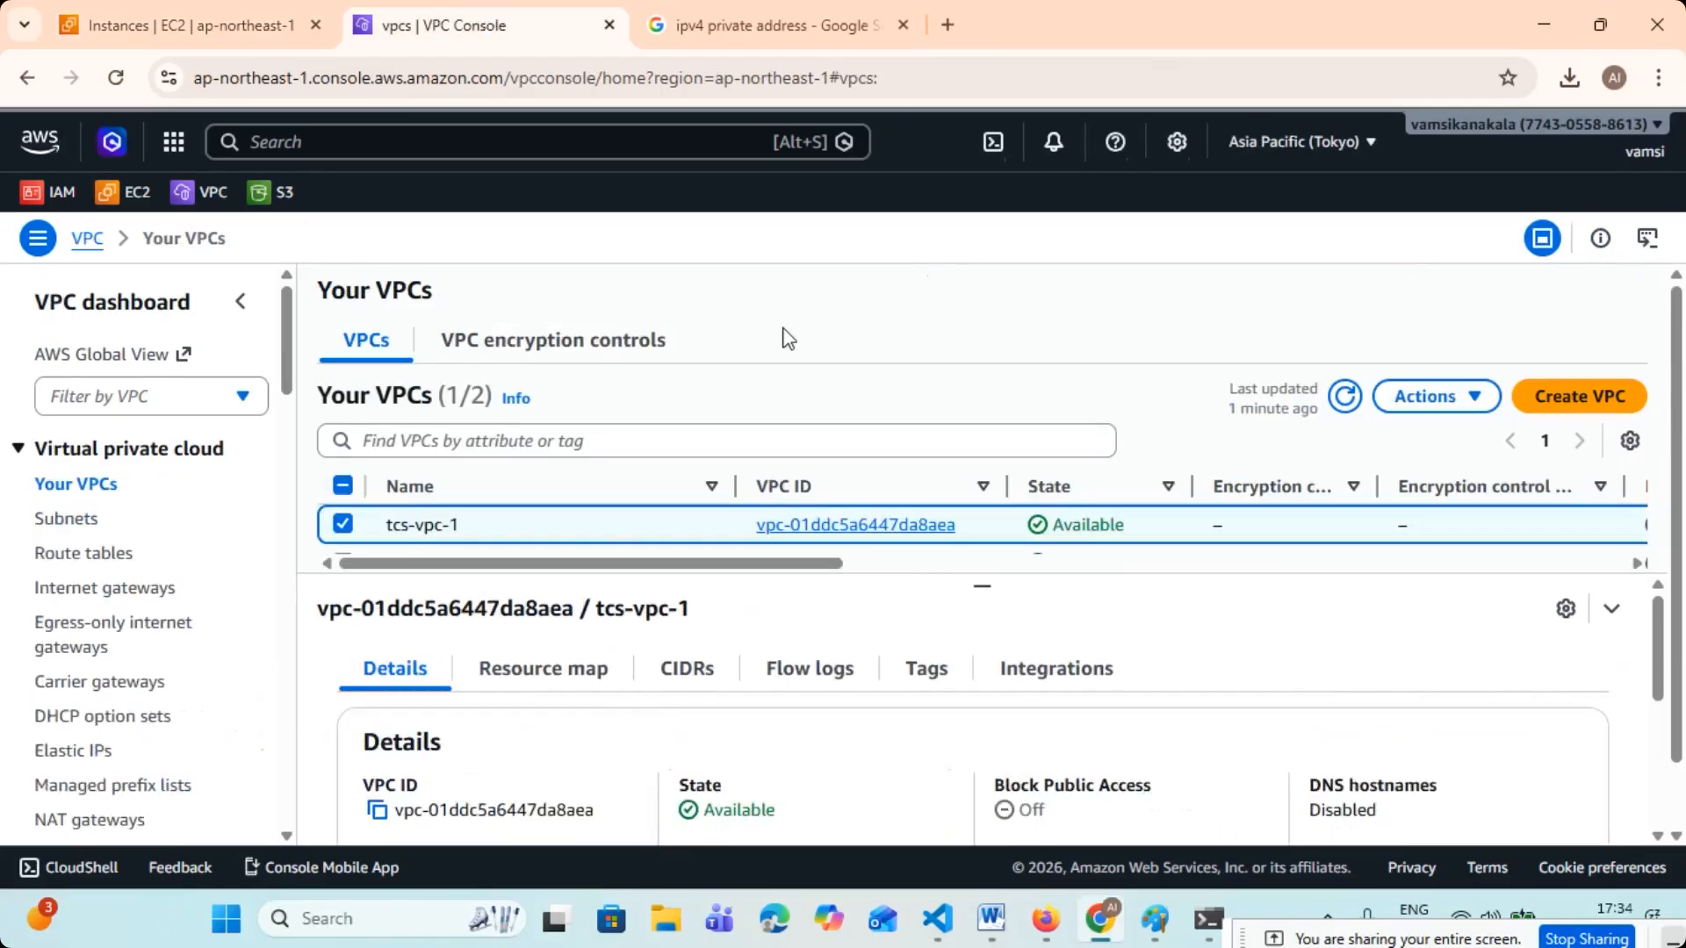
pyautogui.click(1475, 400)
pyautogui.click(1269, 699)
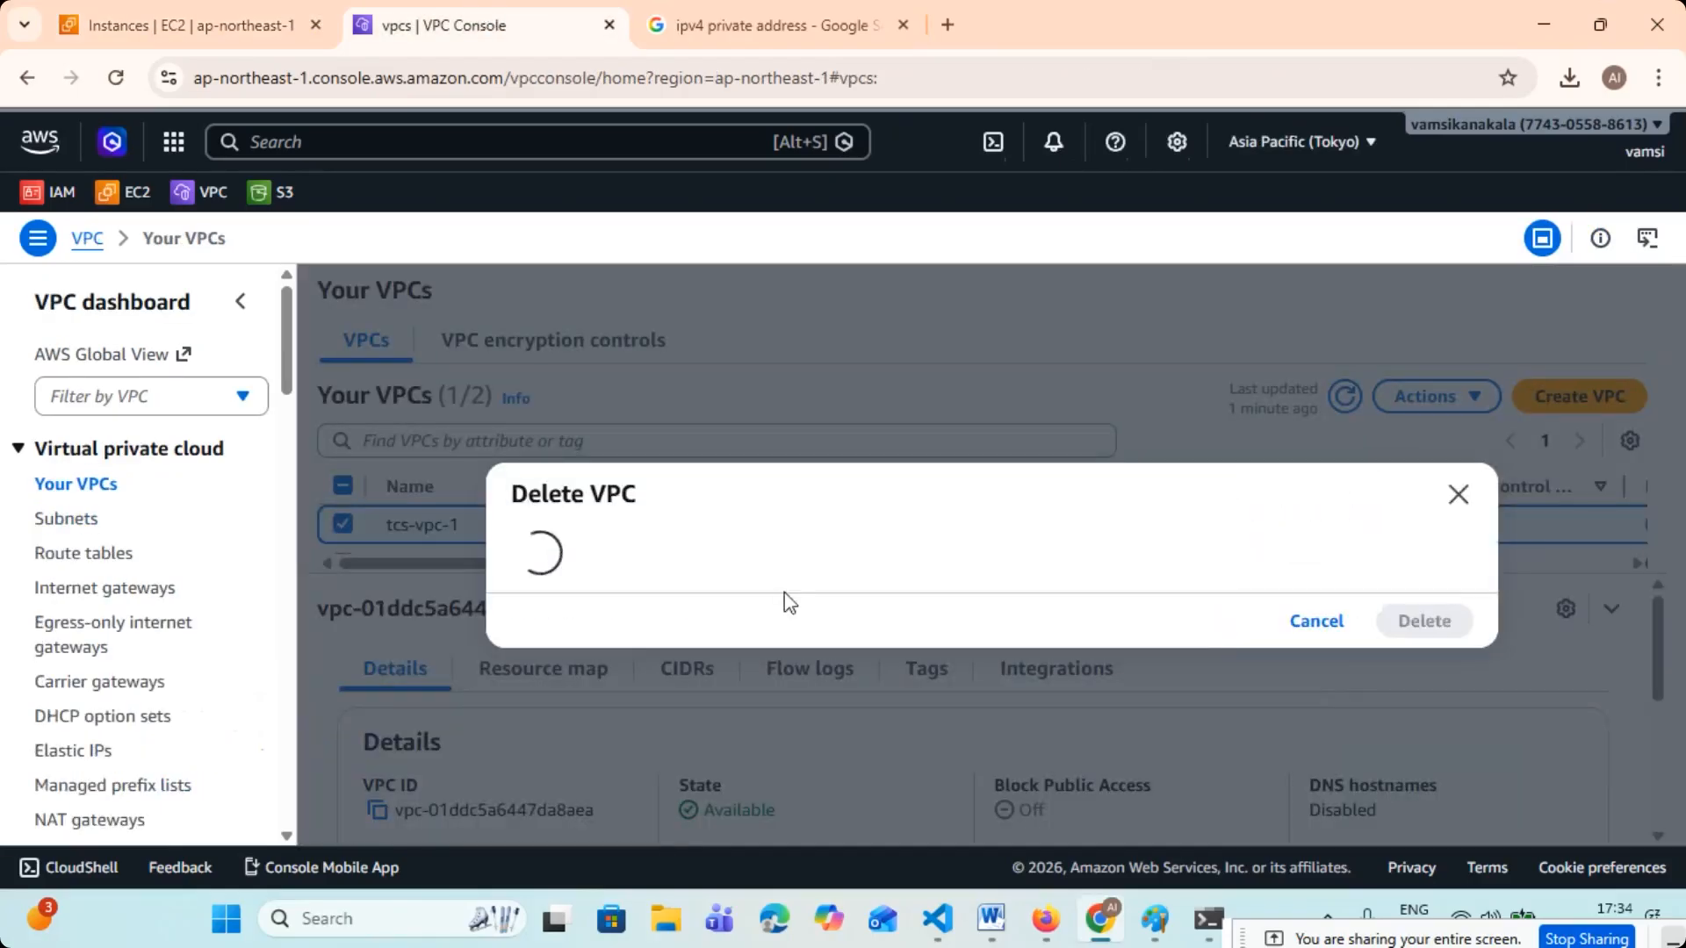
pyautogui.scroll(-1, 891, 531)
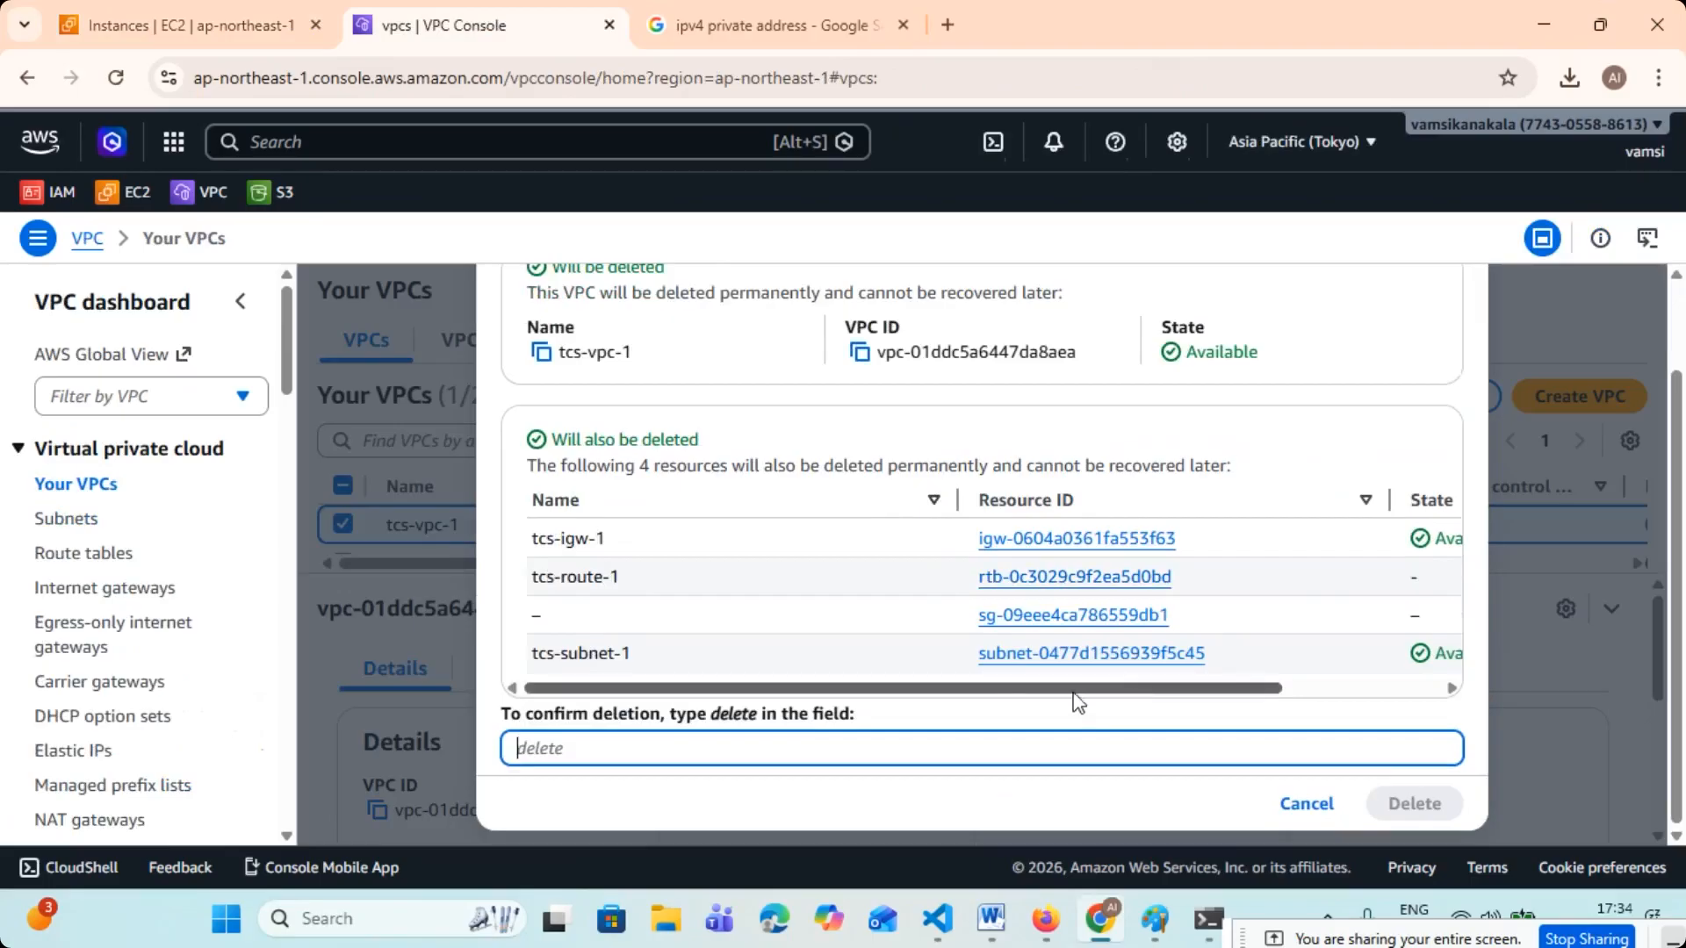
pyautogui.write('delte')
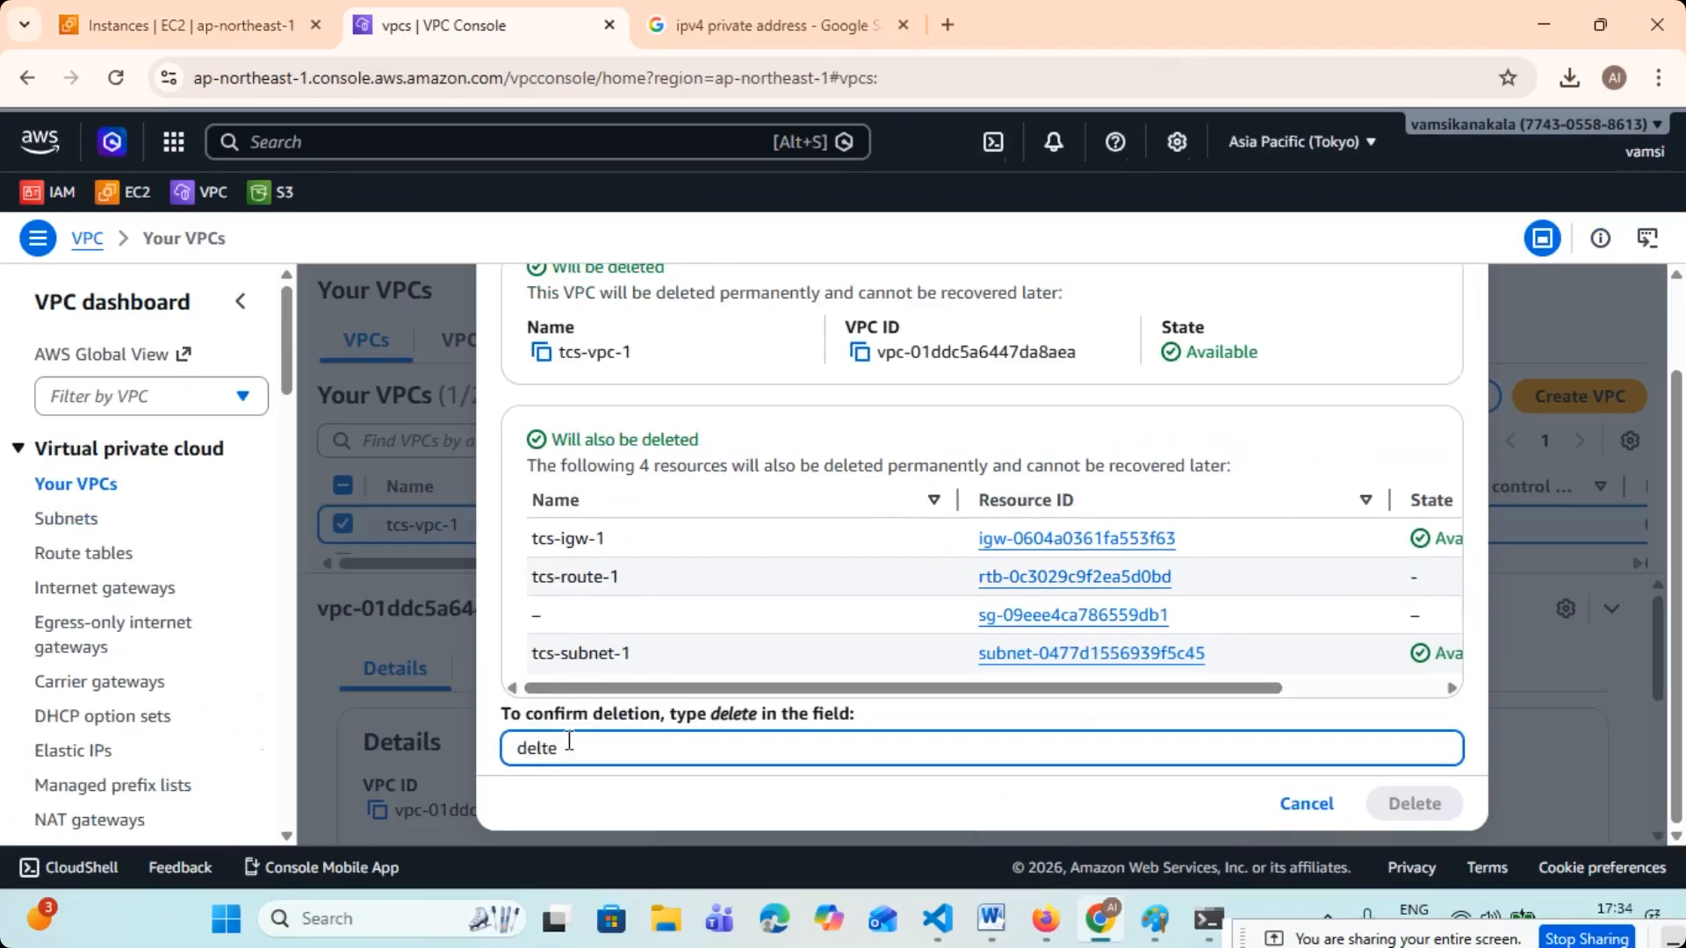
pyautogui.press('BackSpace')
pyautogui.press('BackSpace')
pyautogui.write('ete')
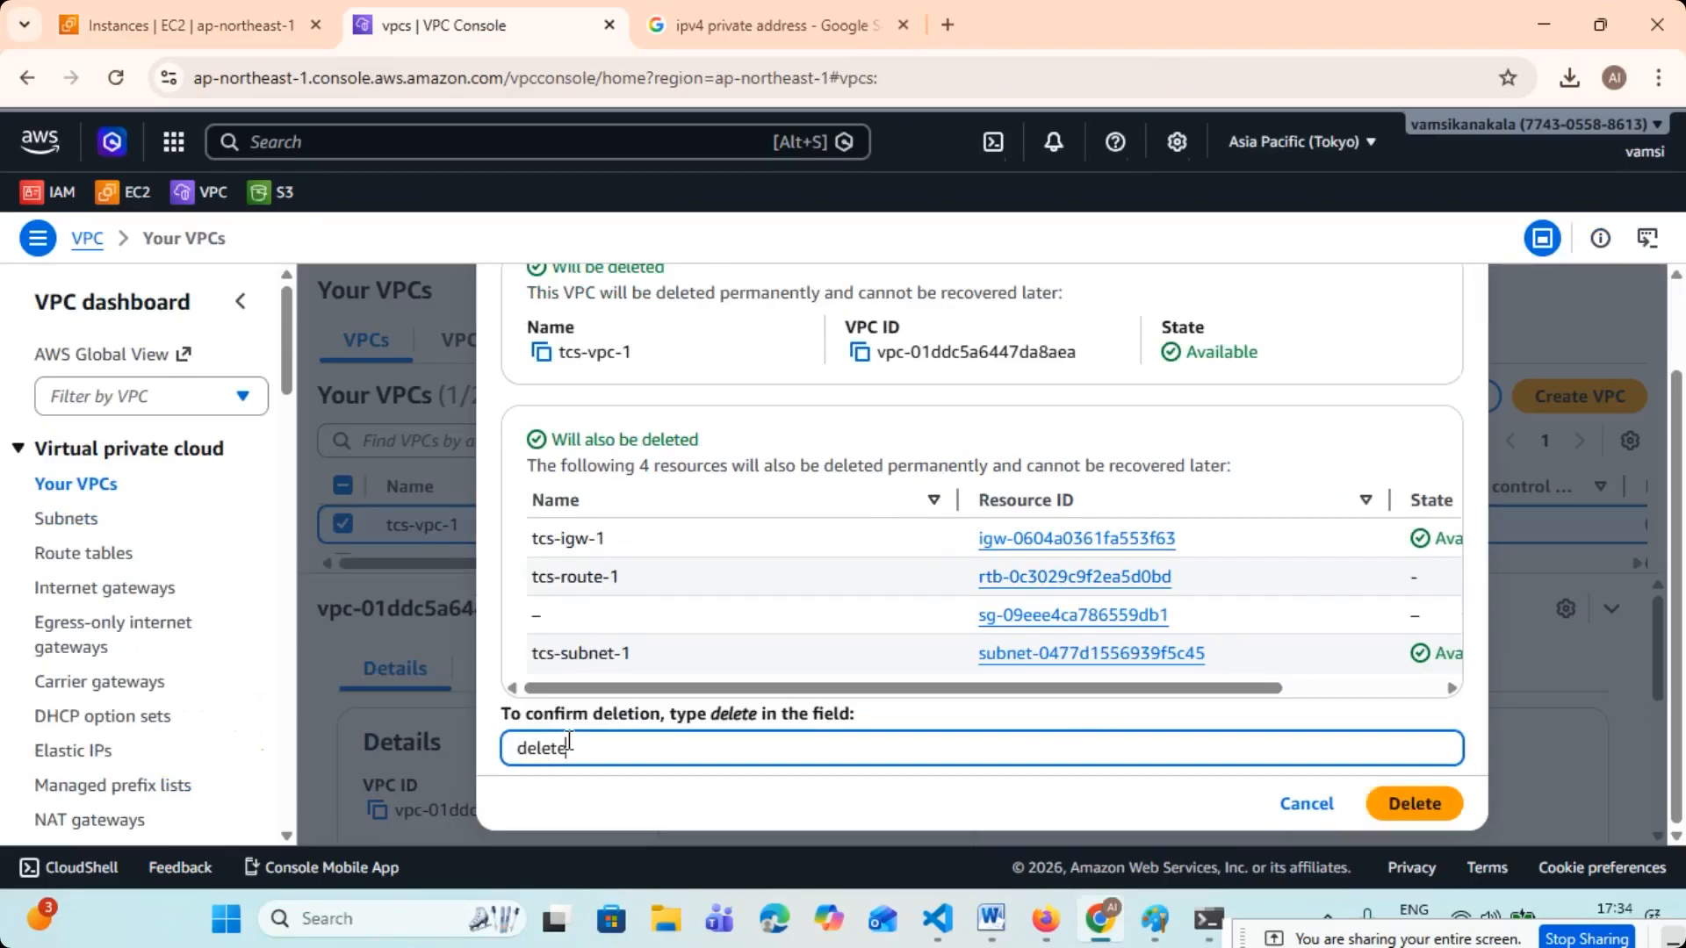
pyautogui.press('BackSpace')
pyautogui.click(1414, 803)
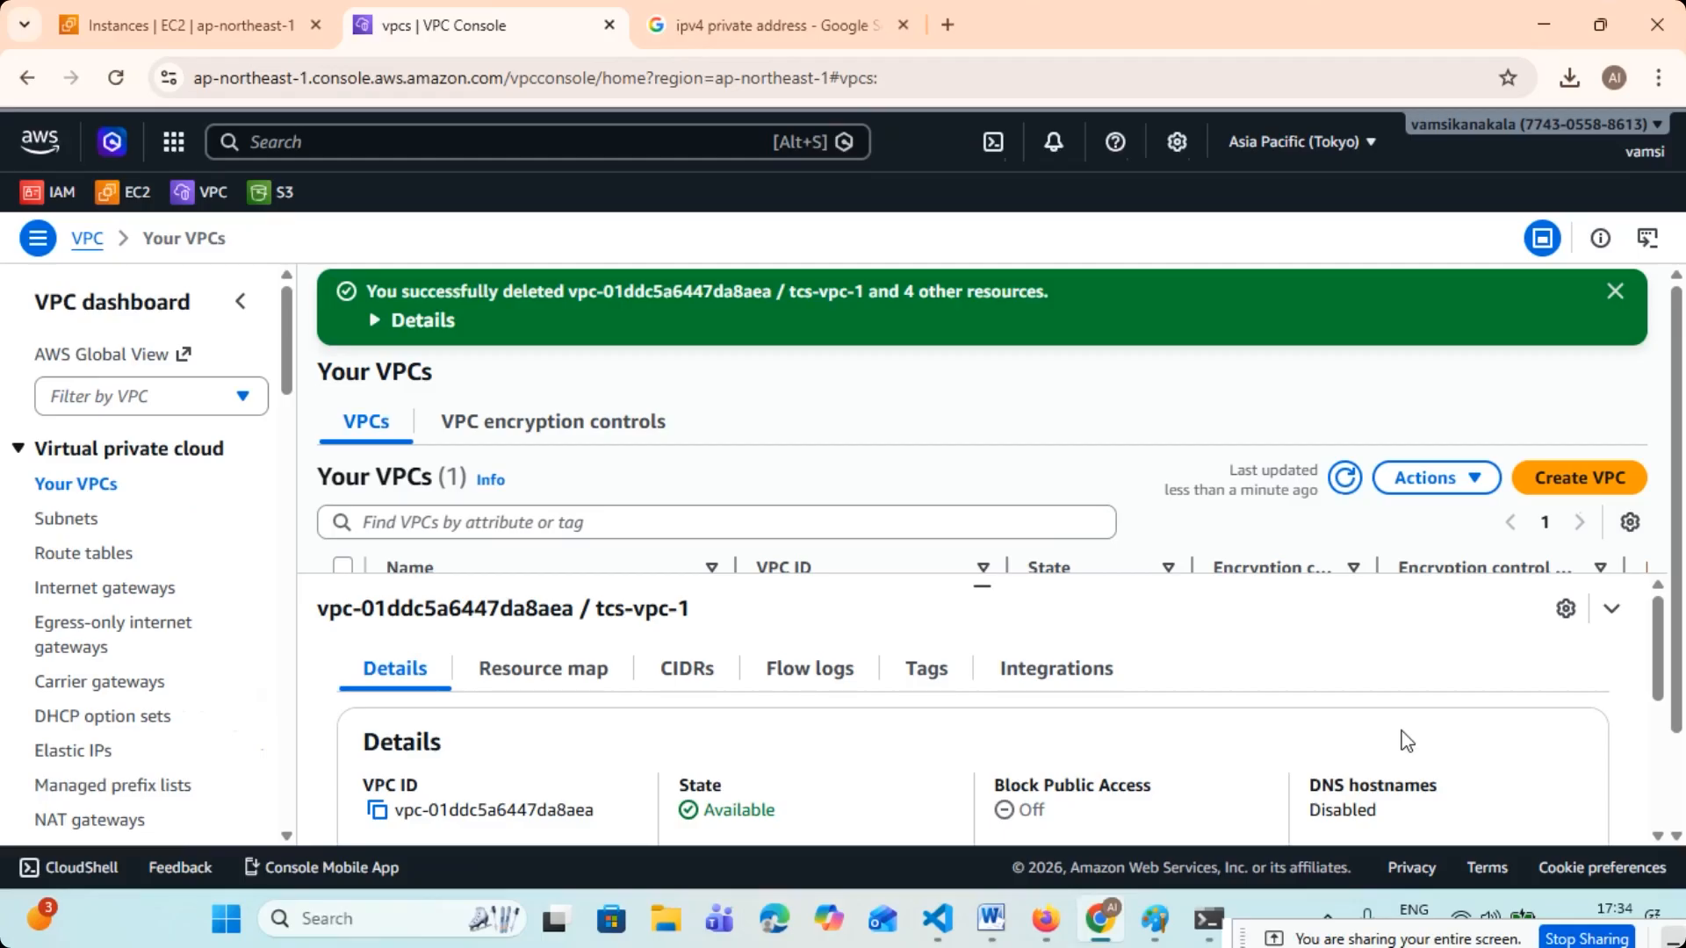
pyautogui.click(1615, 291)
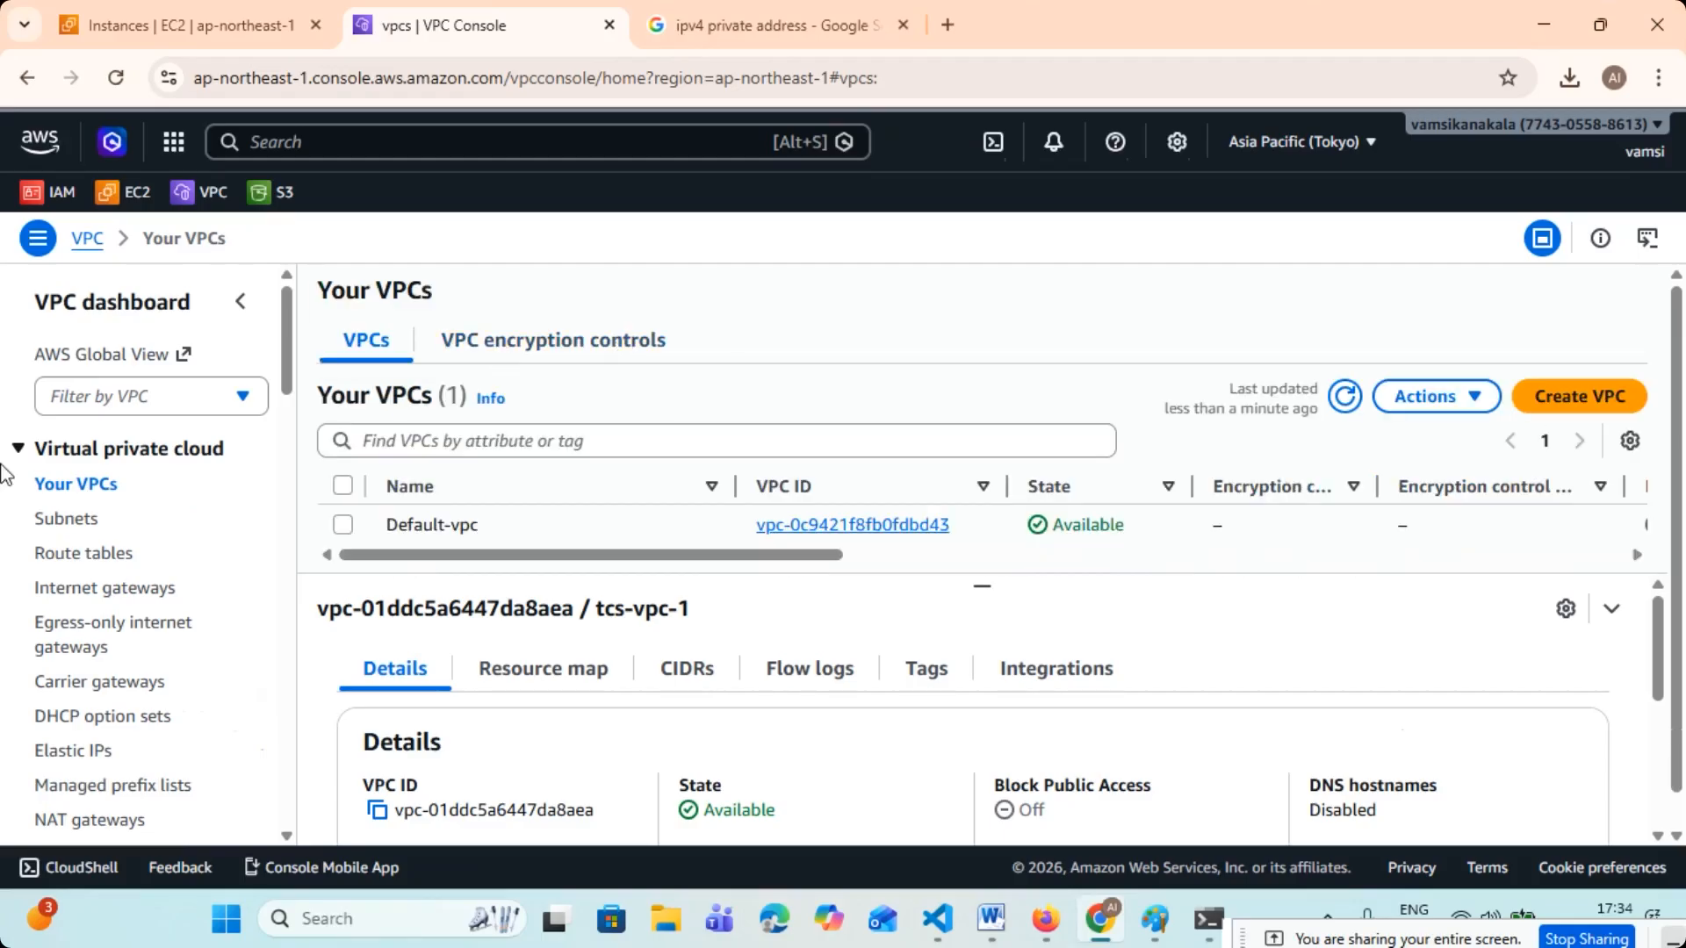
pyautogui.click(115, 77)
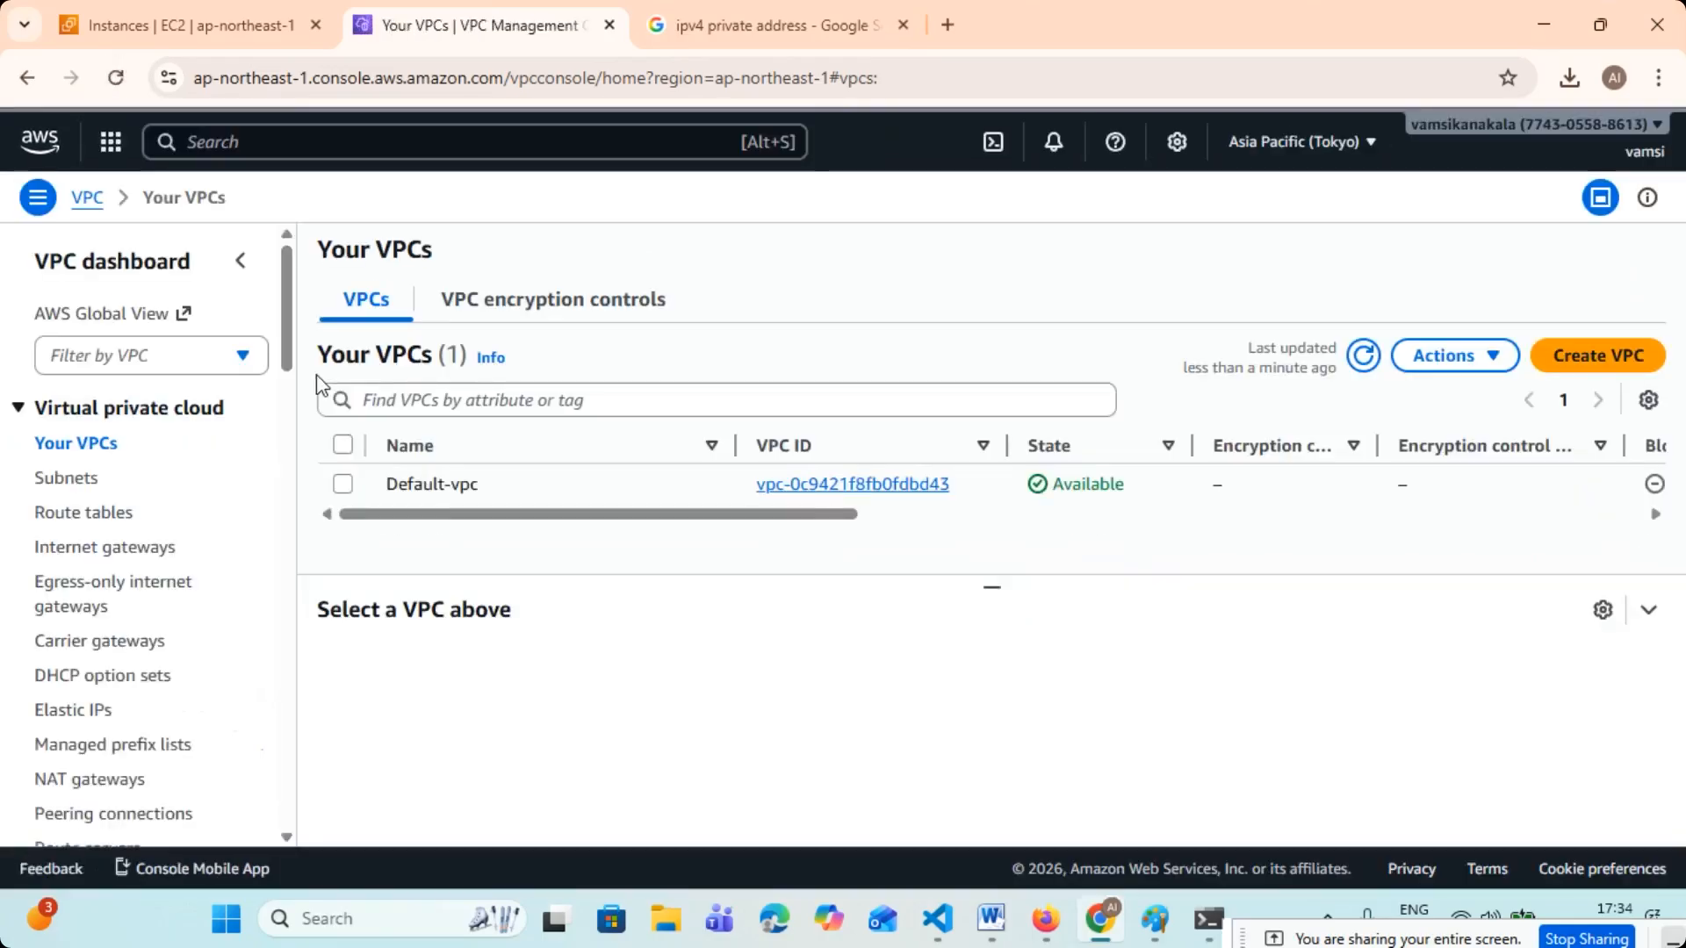
# - Review the remaining VPCs, subnets, route tables and internet gateways in Tokyo, and return to the VPC list
pyautogui.moveTo(505, 555)
pyautogui.mouseDown()
pyautogui.moveTo(1294, 595)
pyautogui.moveTo(524, 583)
pyautogui.mouseUp()
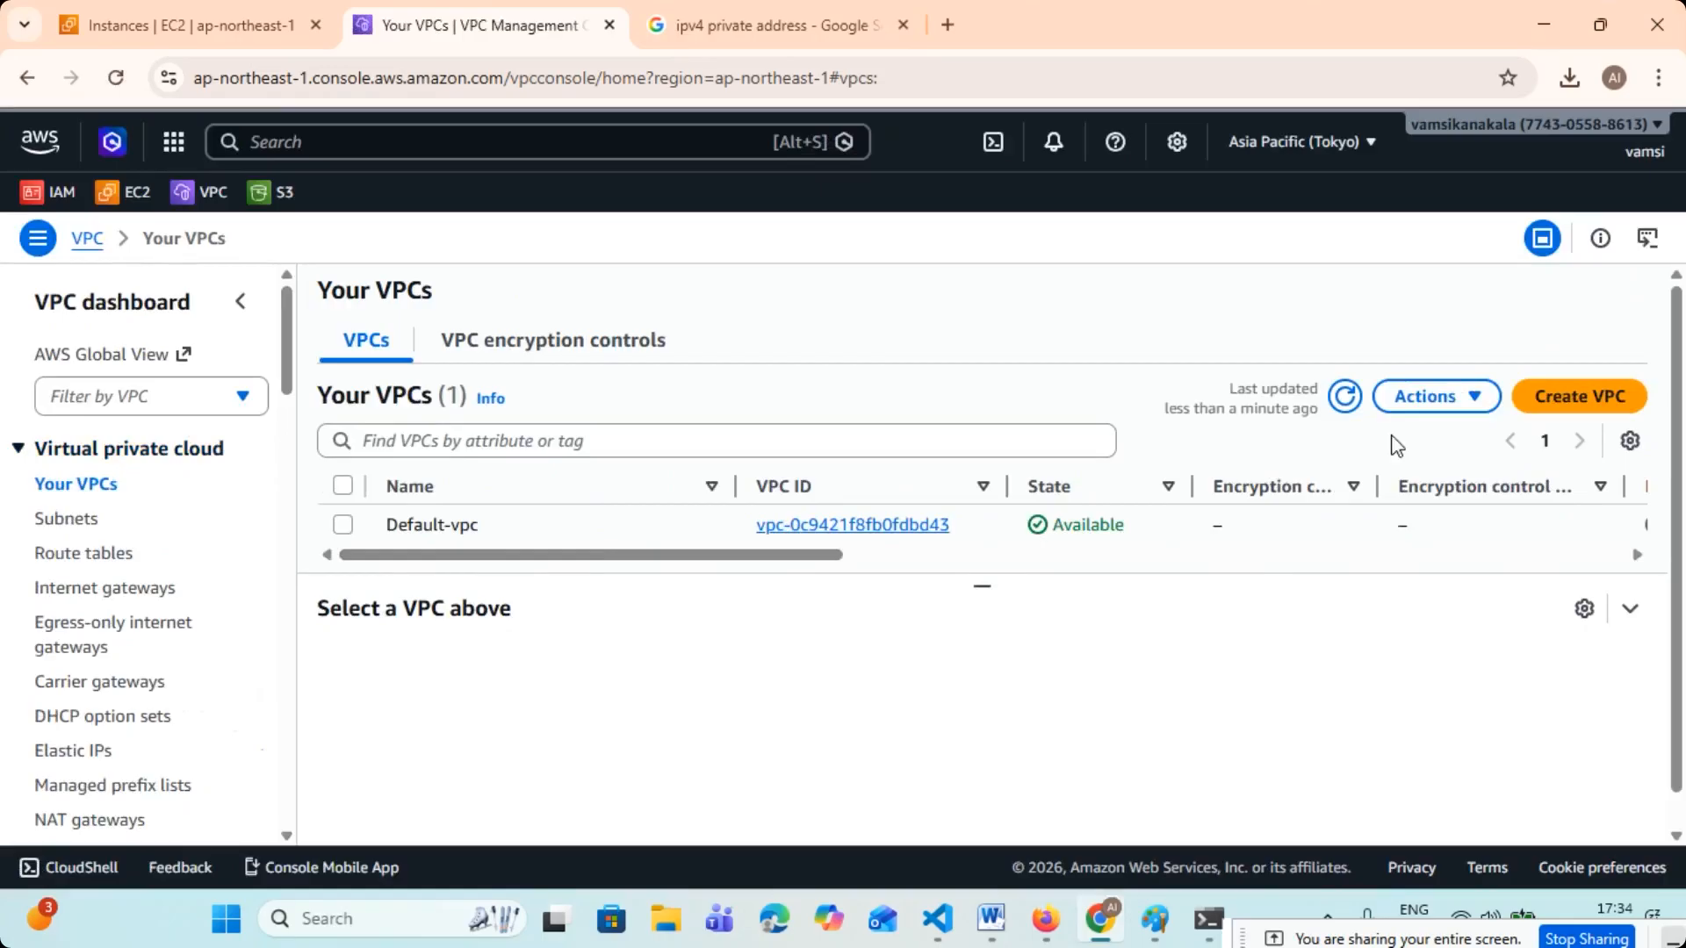
pyautogui.click(51, 526)
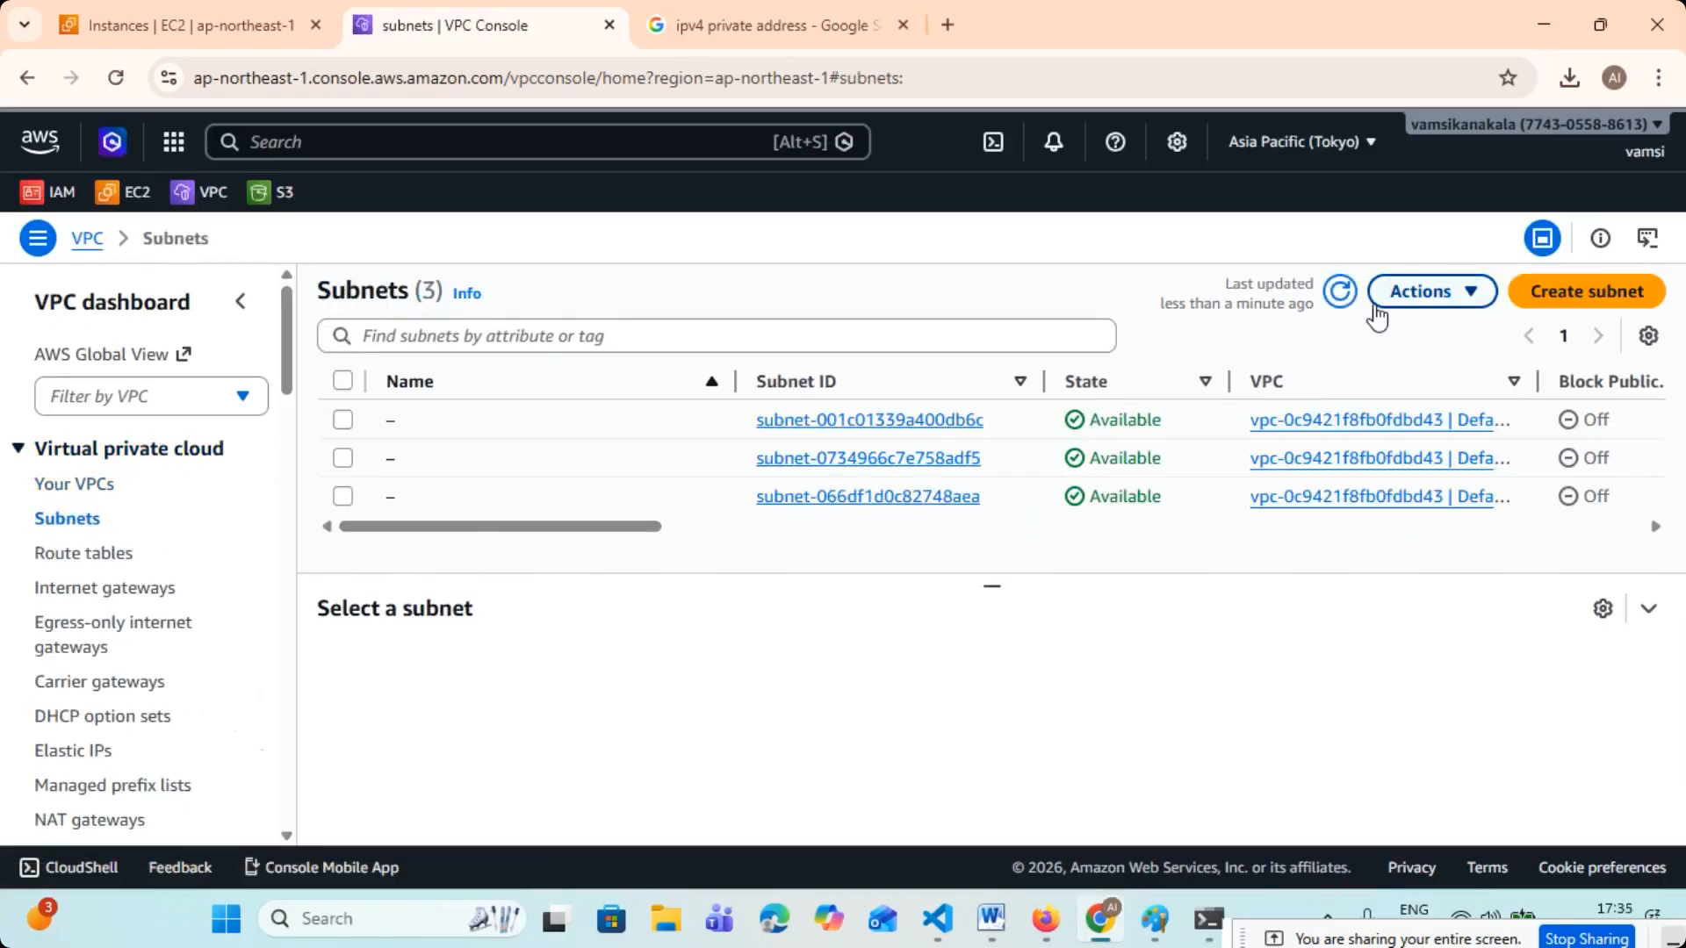
pyautogui.moveTo(597, 527); pyautogui.dragTo(703, 562)
pyautogui.click(127, 555)
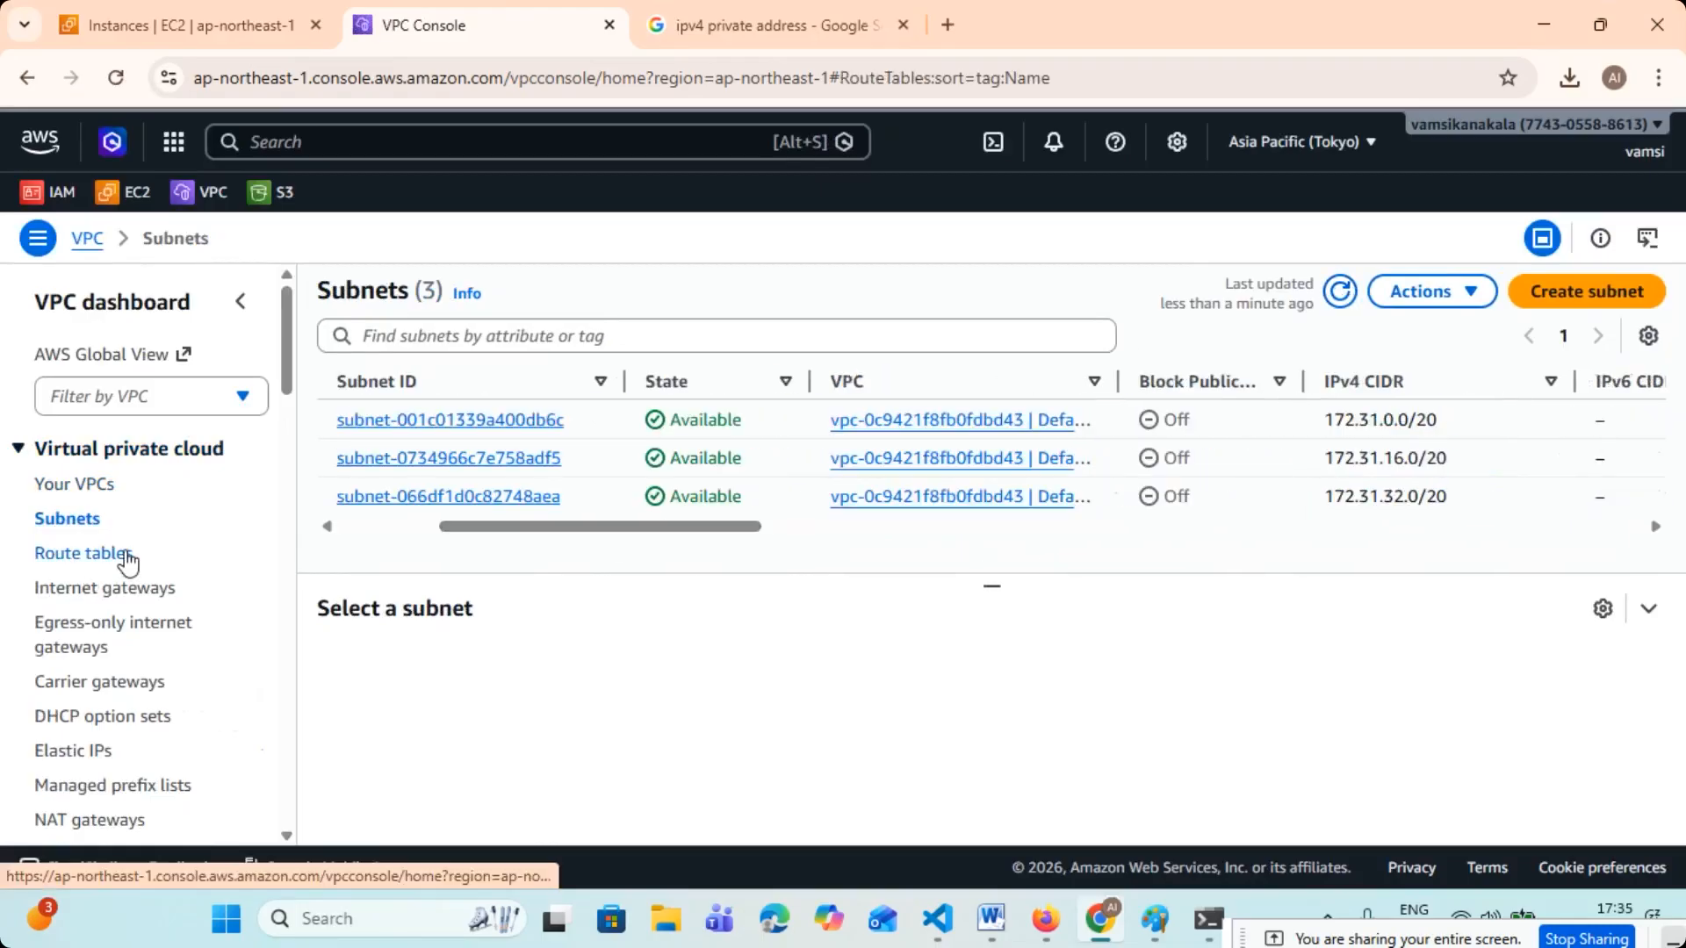
pyautogui.click(94, 590)
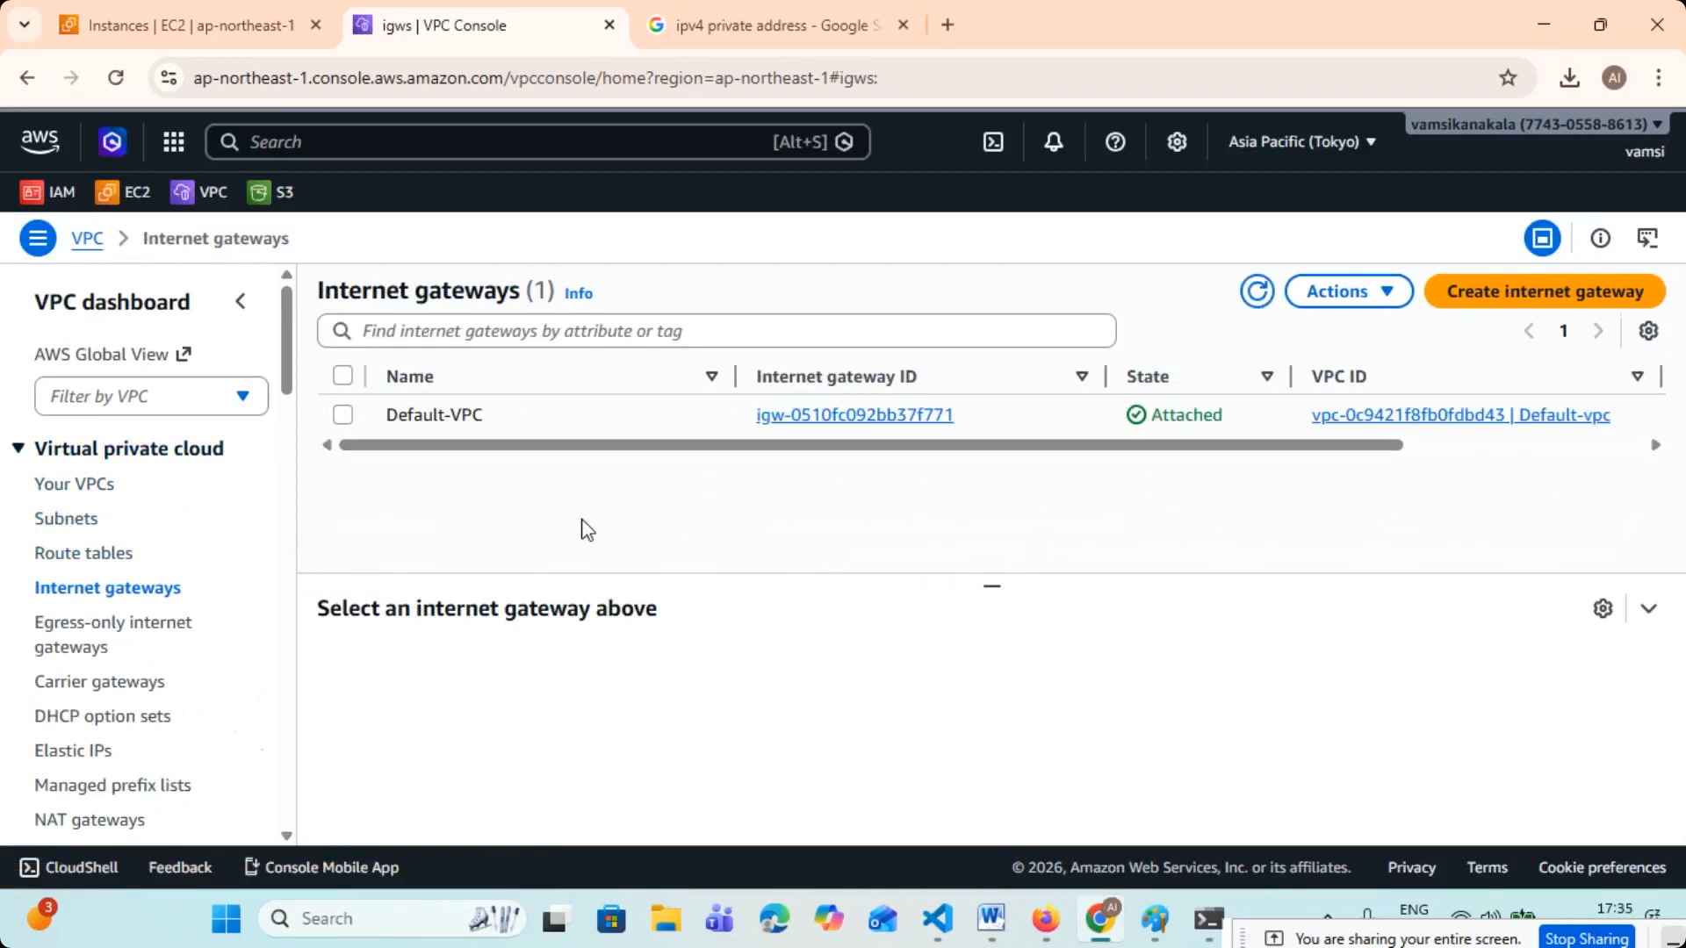
pyautogui.click(90, 485)
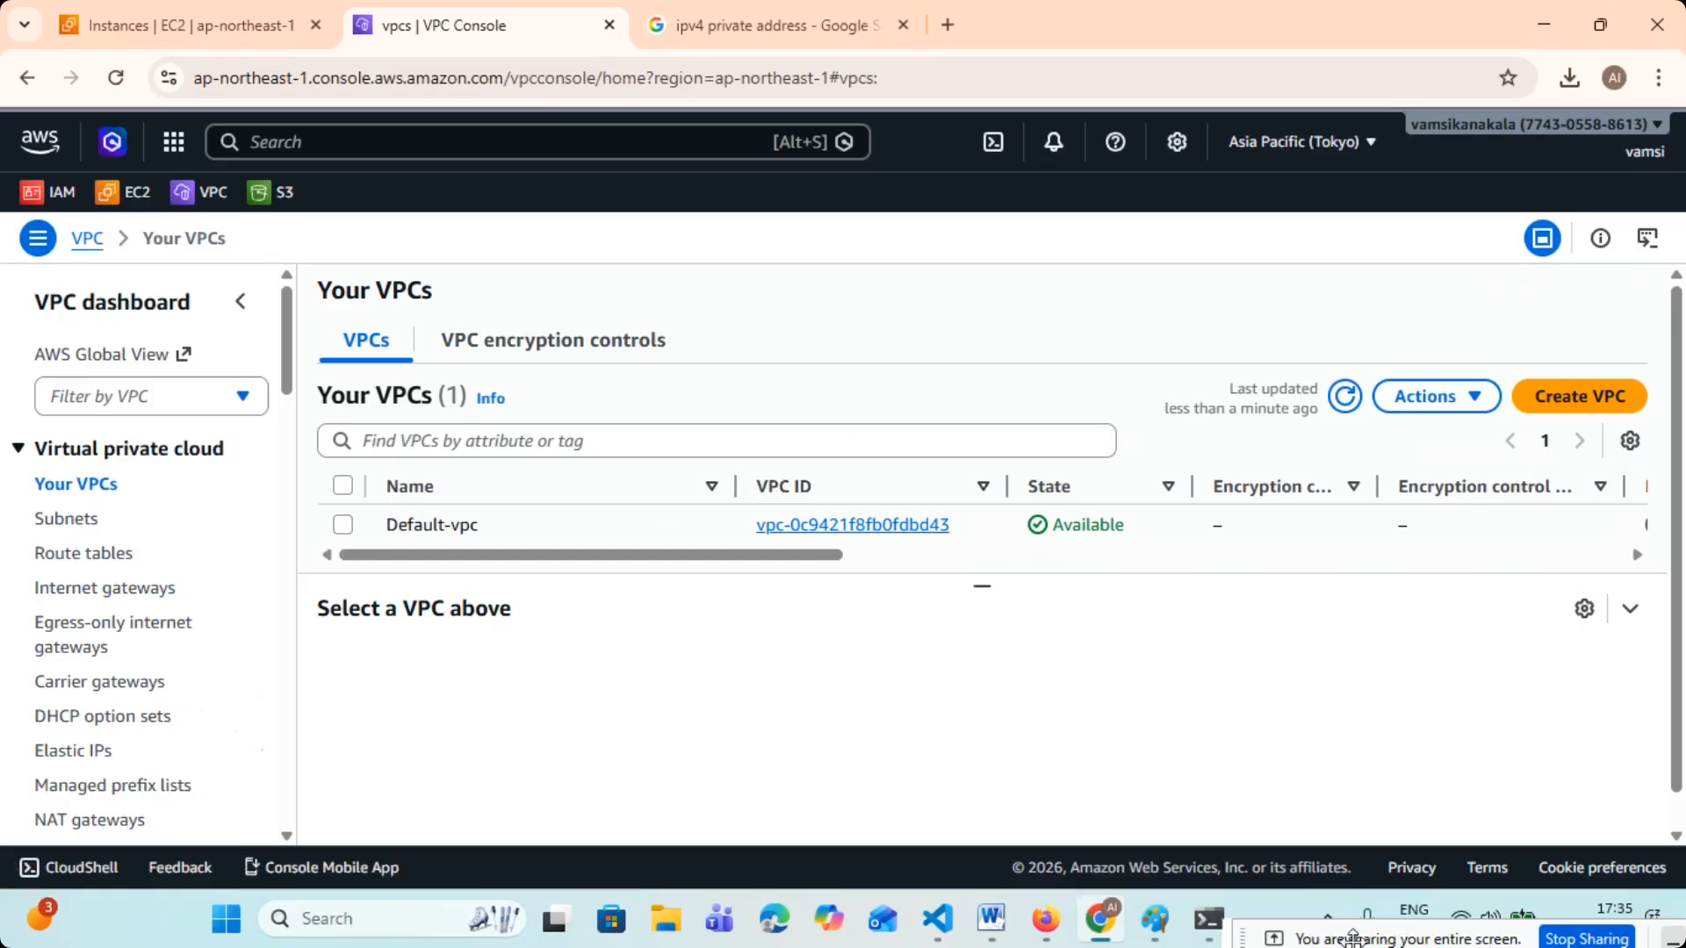
# - Switch to the EC2 instance list and refresh it to check the state of VM-1 and VM-2
pyautogui.click(105, 24)
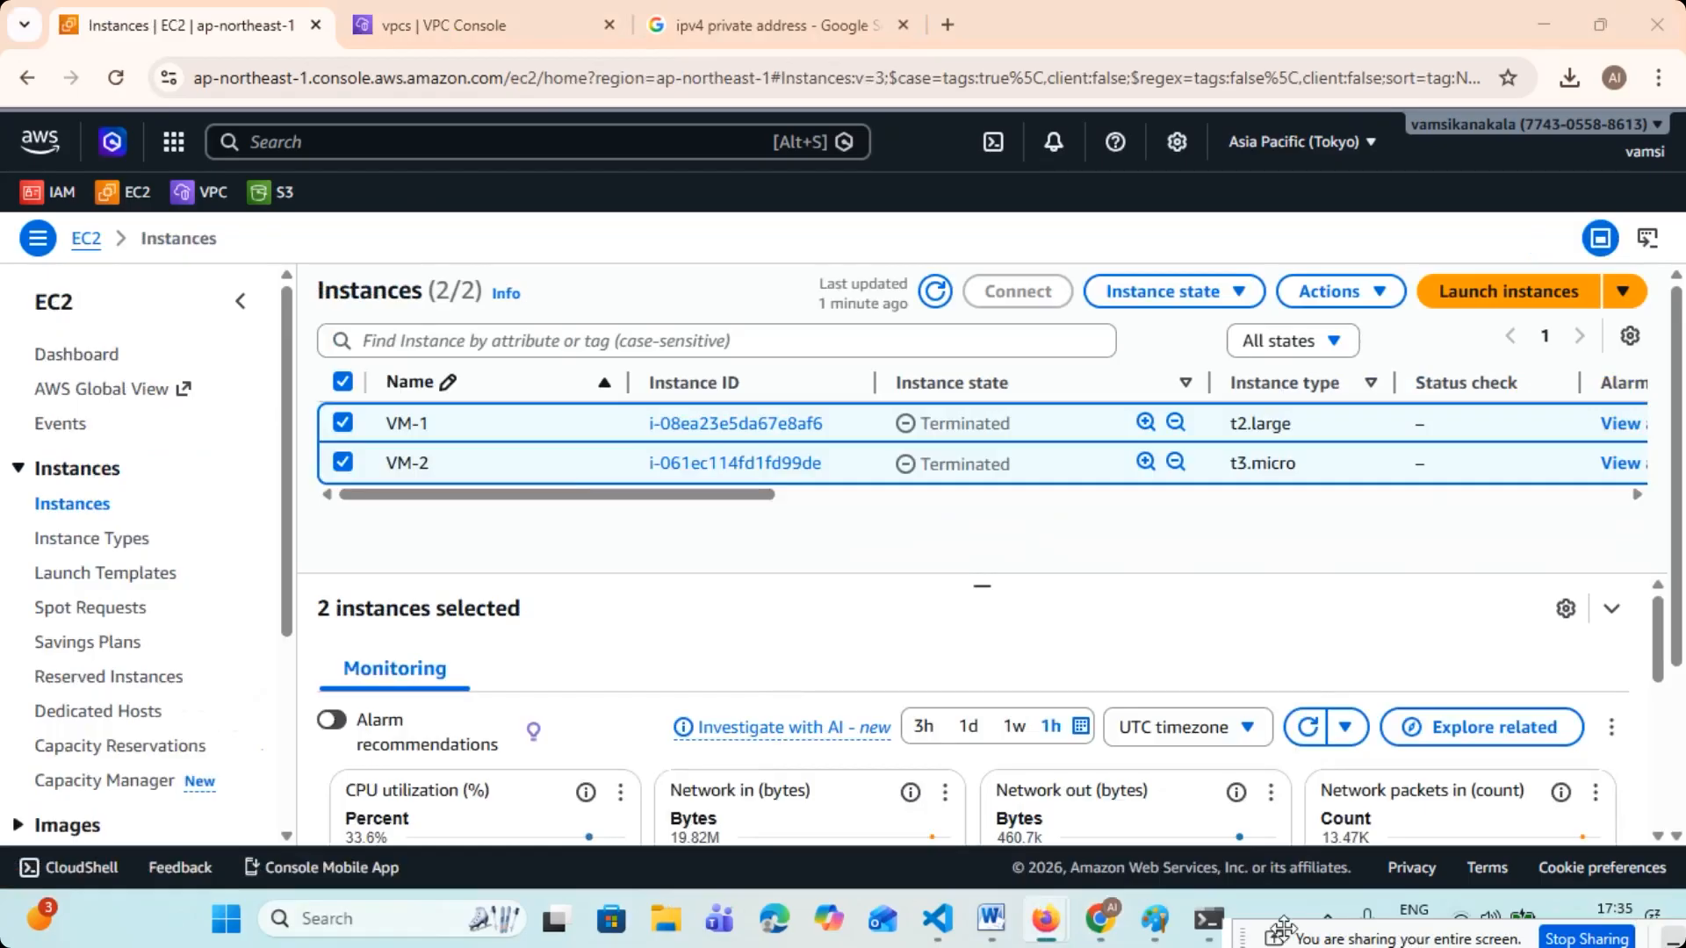
pyautogui.moveTo(1340, 939); pyautogui.dragTo(643, 911)
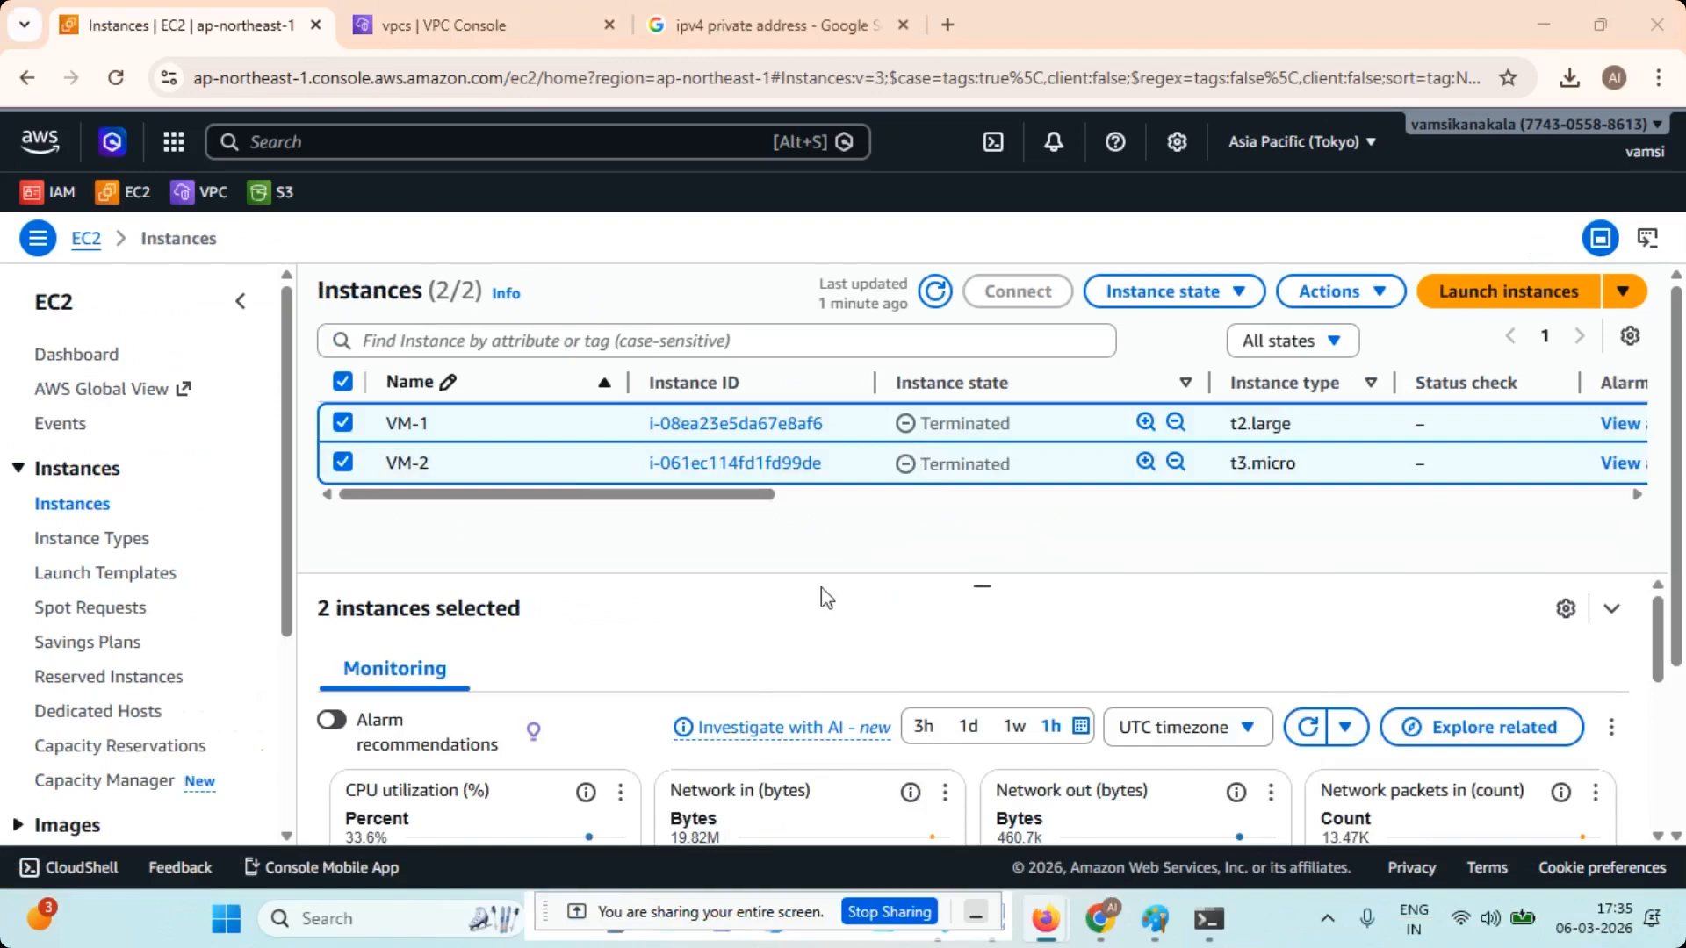
pyautogui.click(936, 294)
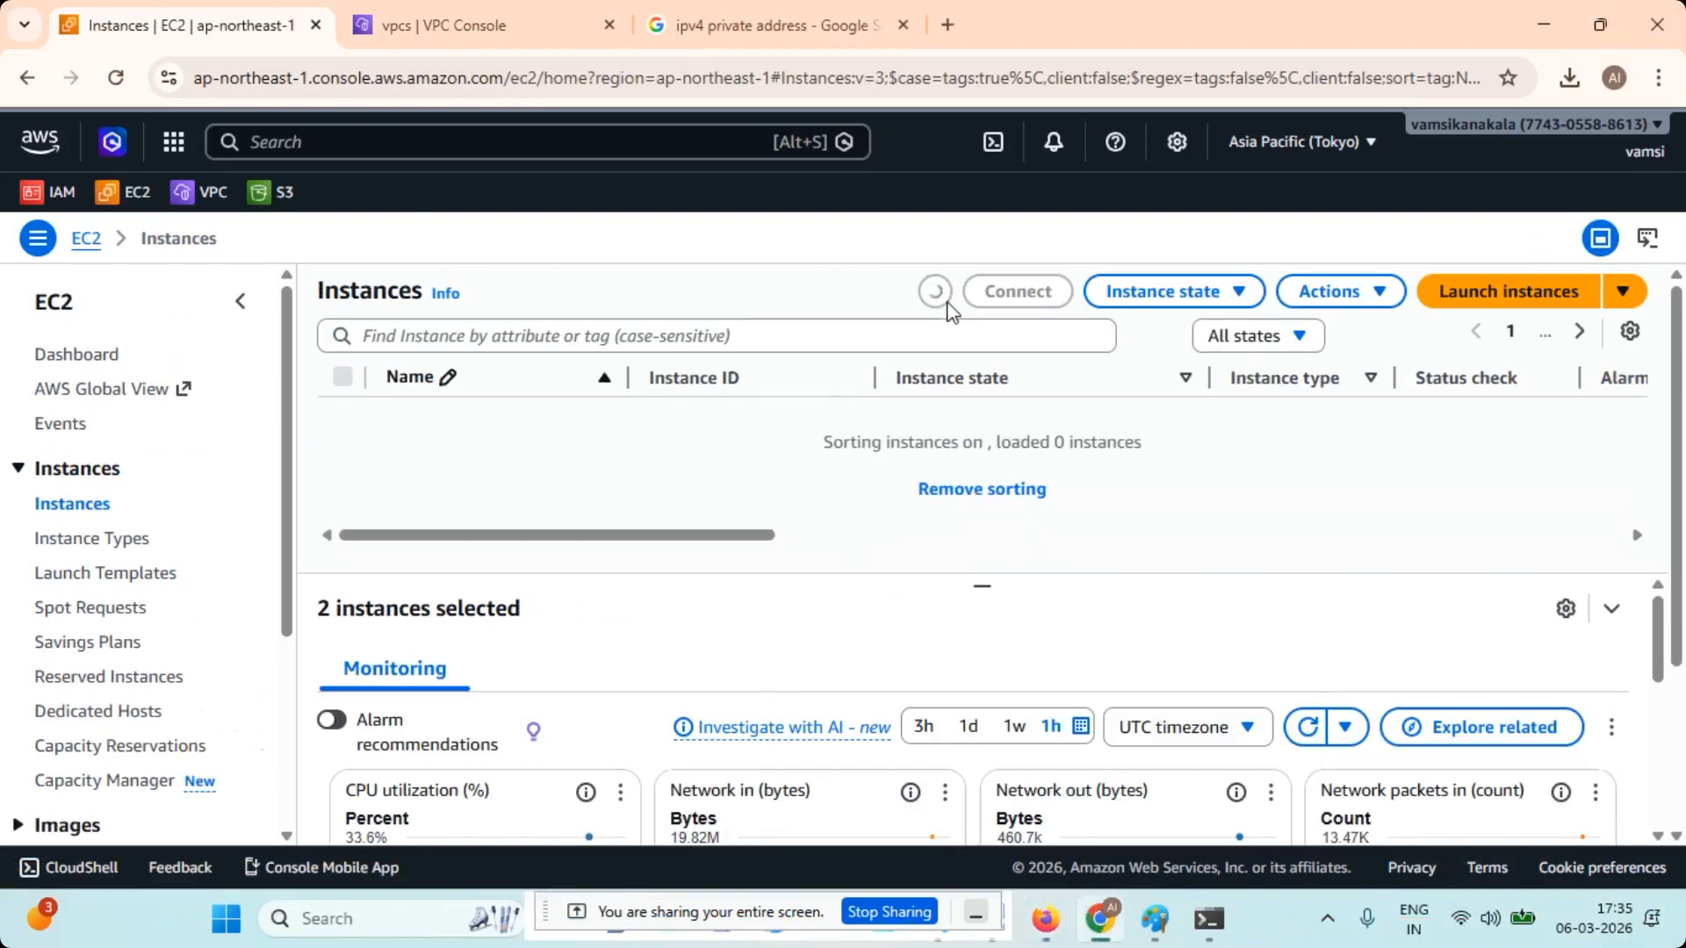
pyautogui.click(940, 298)
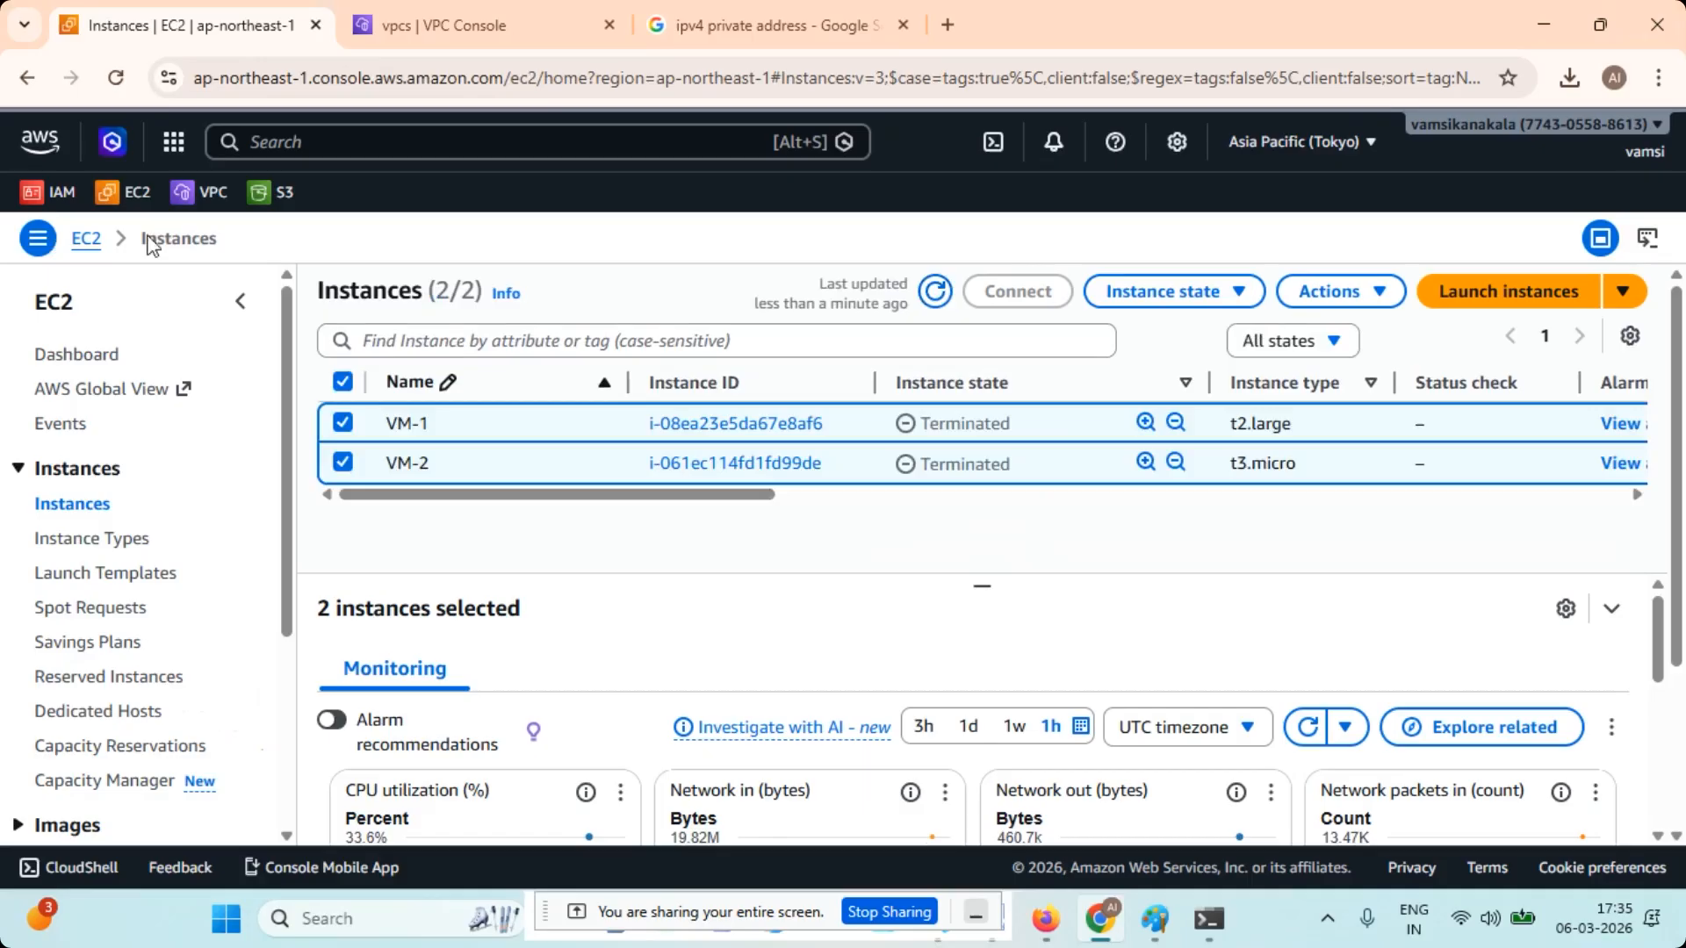
# - Move the screen-sharing bar off the taskbar and close the Google search page for ipv4 private address
pyautogui.moveTo(977, 927); pyautogui.dragTo(1075, 631)
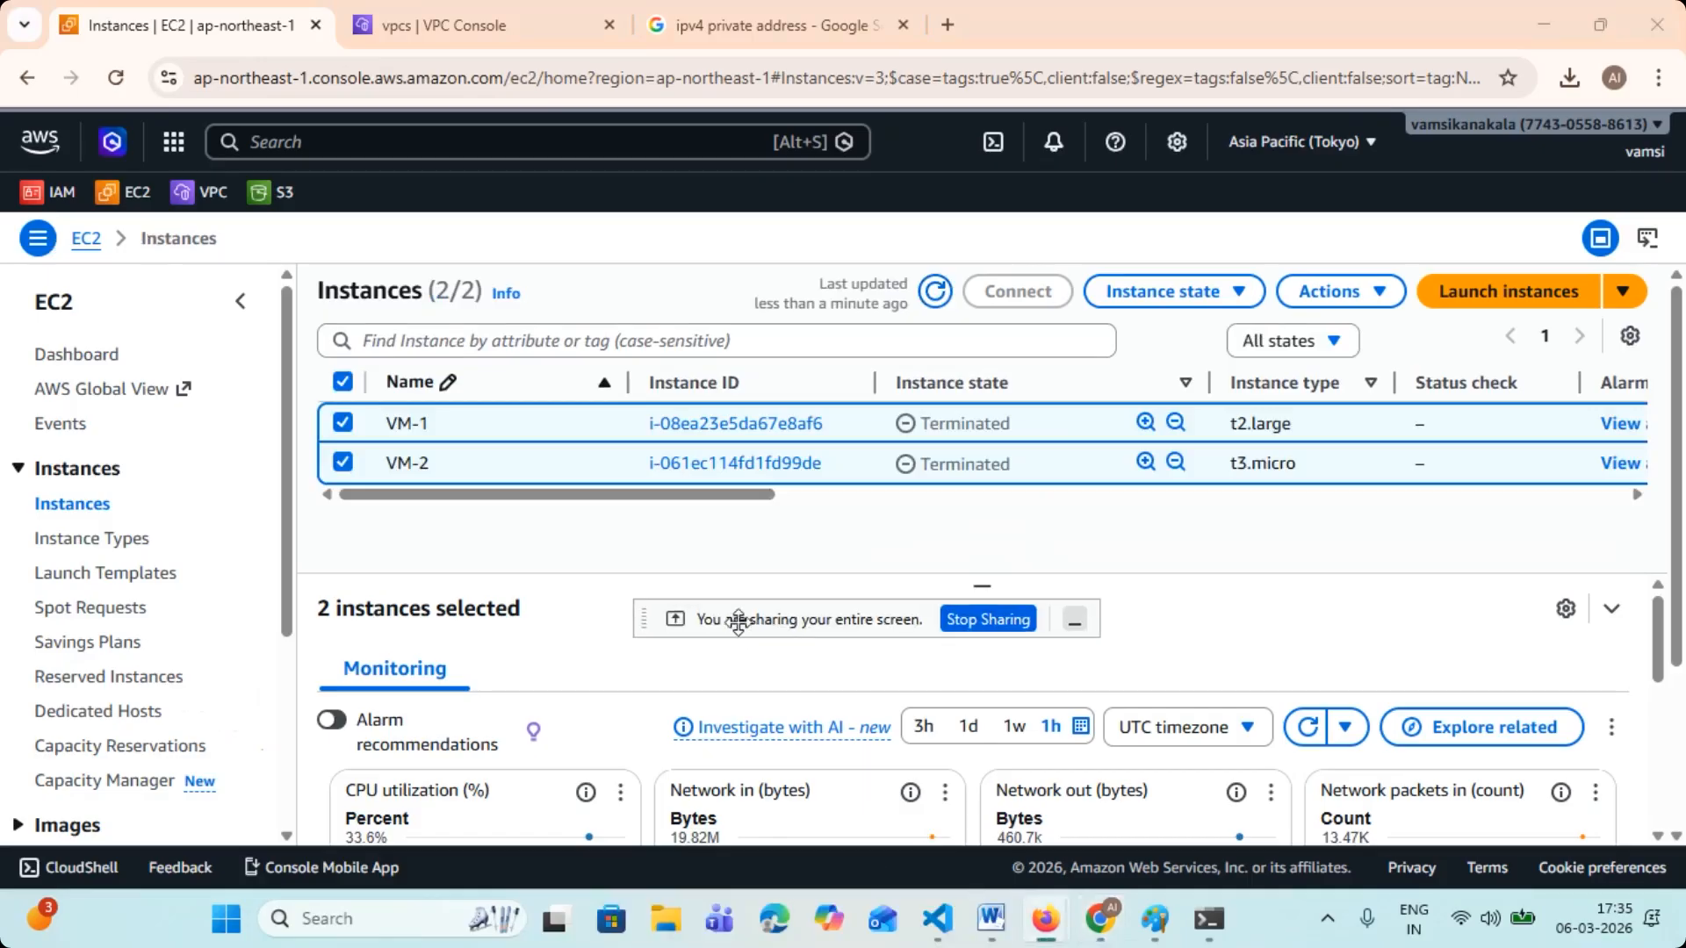
pyautogui.click(1047, 783)
pyautogui.click(415, 8)
pyautogui.click(671, 23)
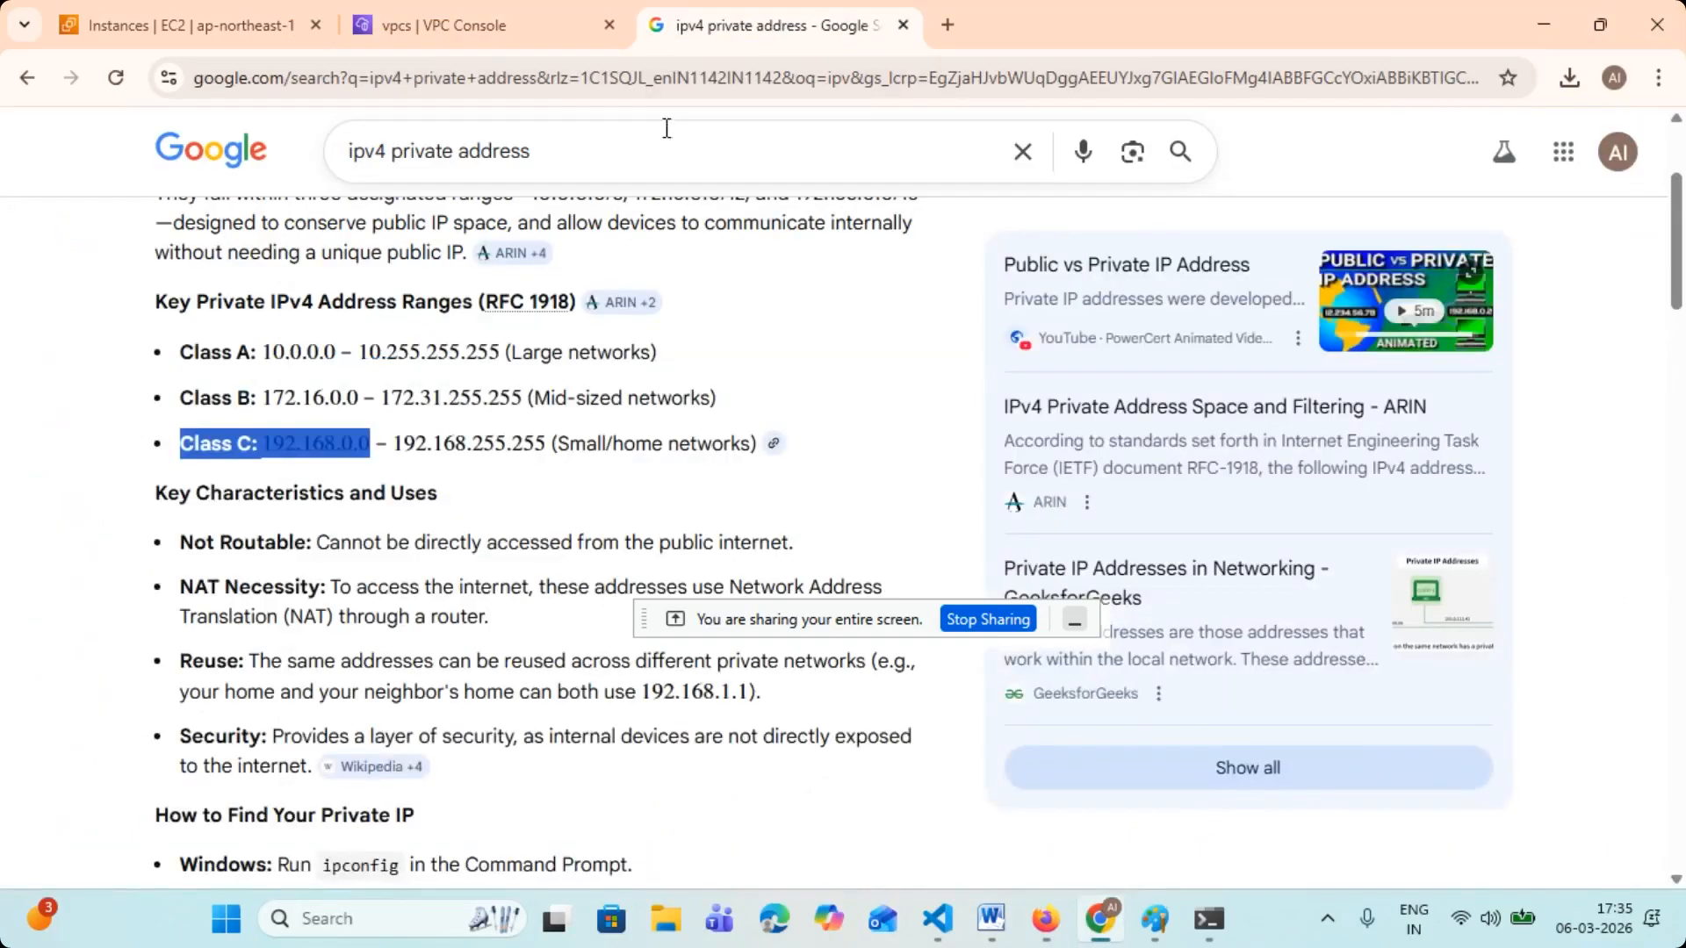
pyautogui.click(902, 25)
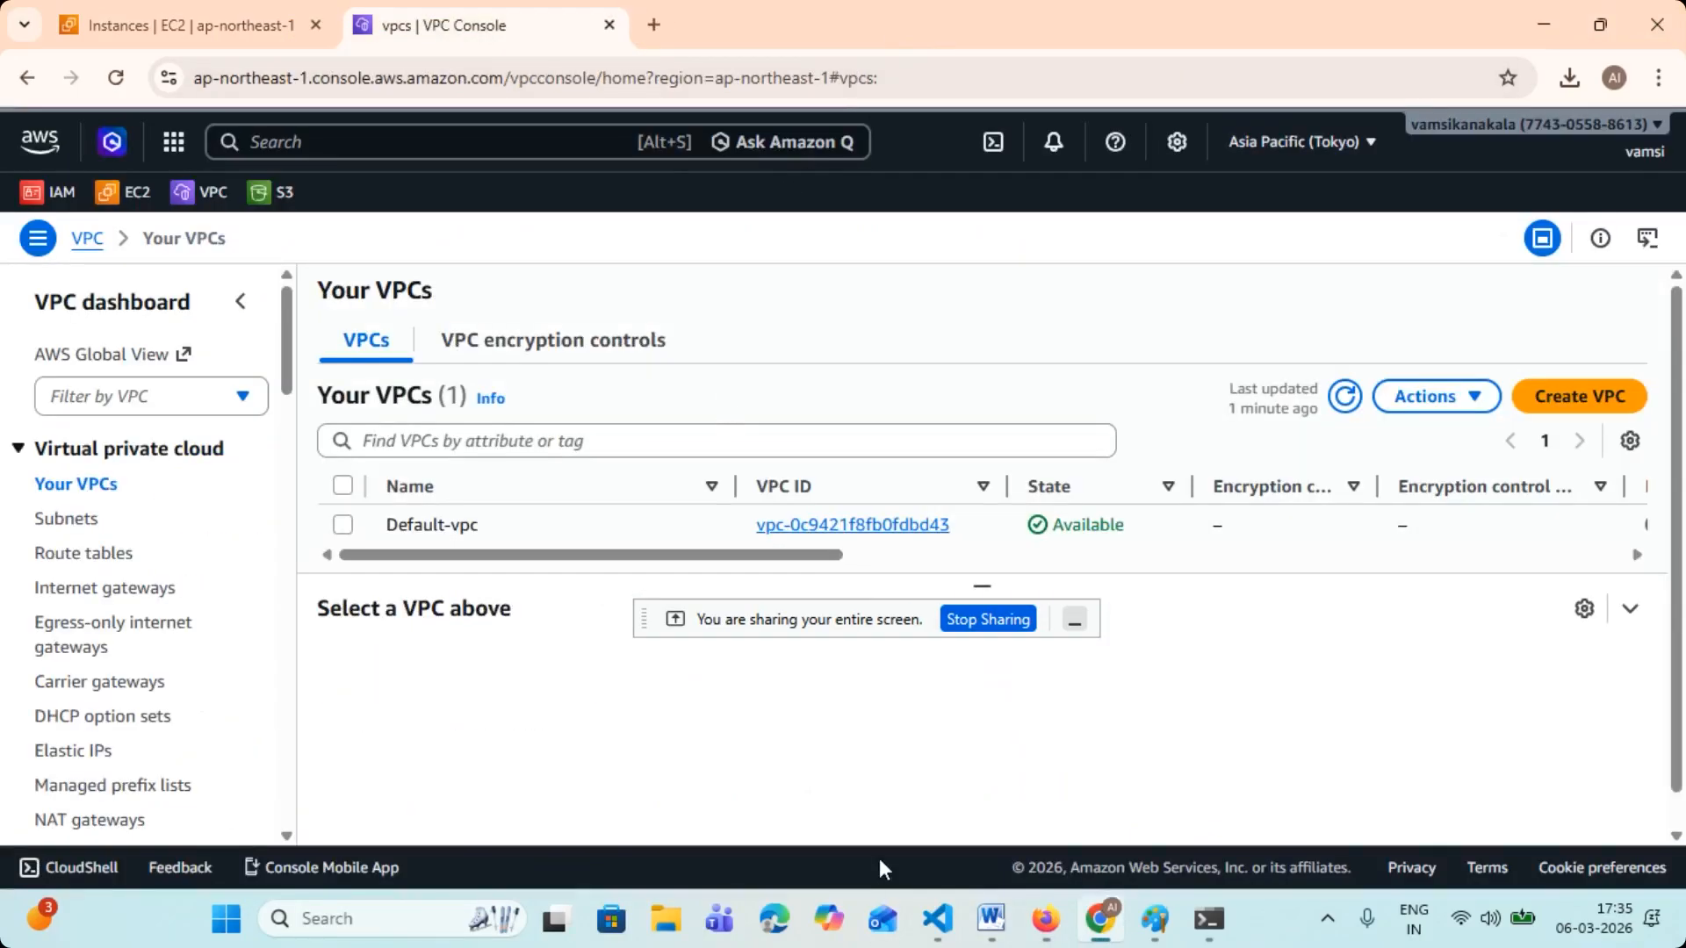
# - Switch to the Webex meeting in Firefox, move the screen-sharing bar aside and close the meeting page
pyautogui.click(1045, 922)
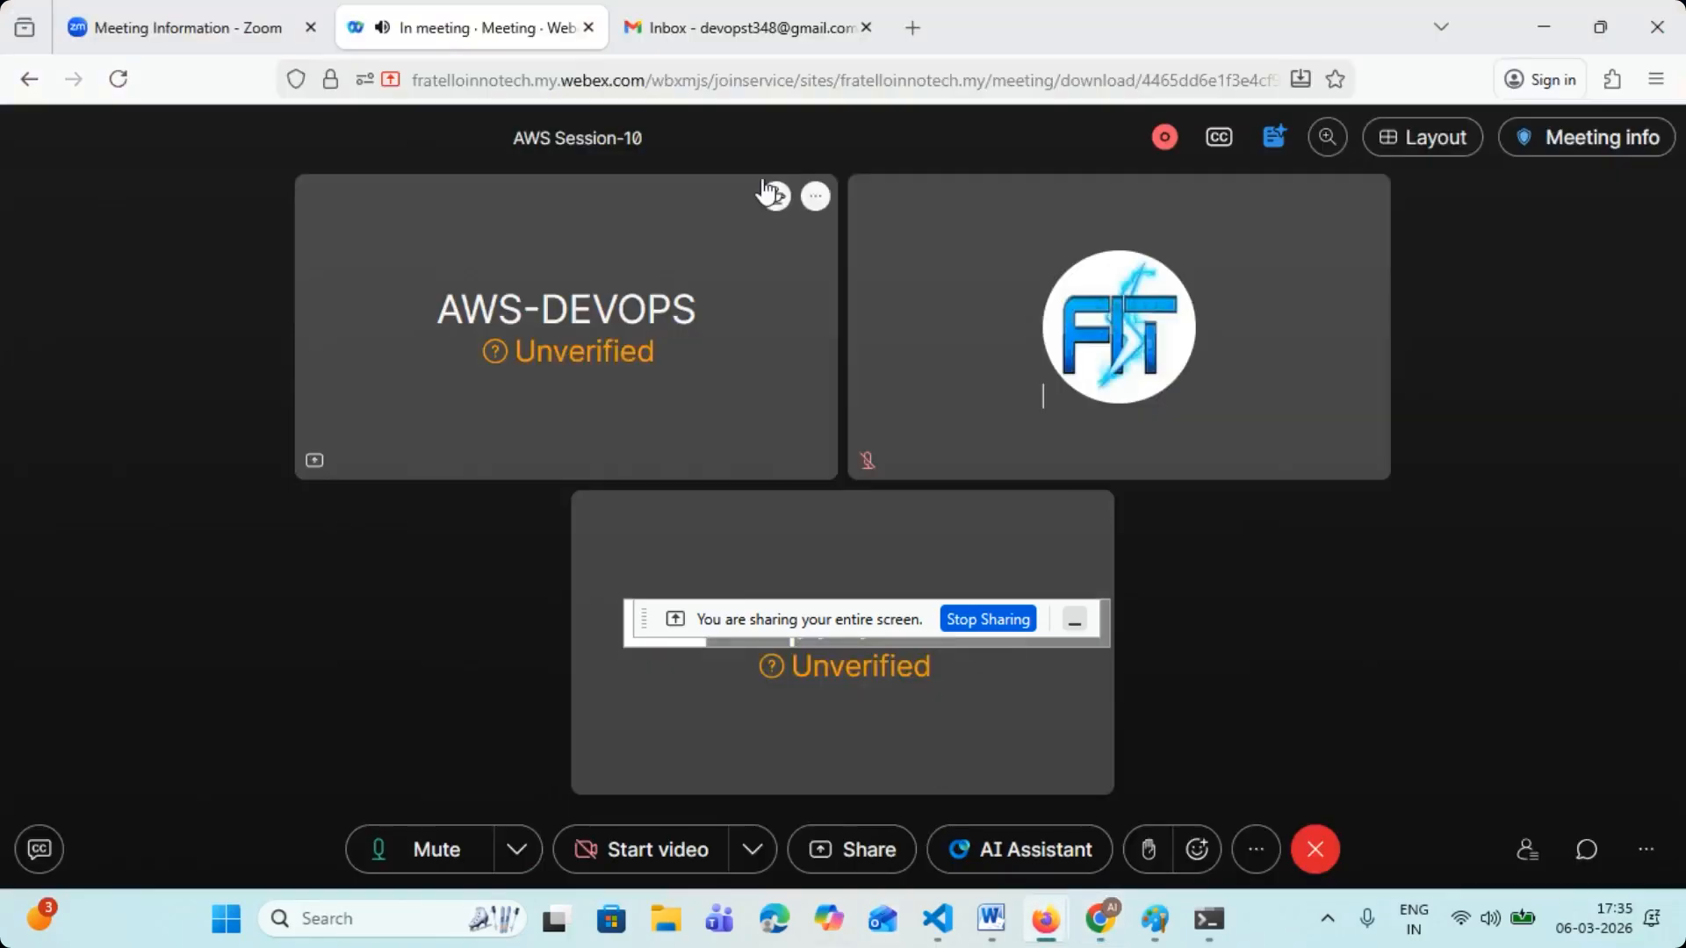
pyautogui.moveTo(814, 628); pyautogui.dragTo(1450, 625)
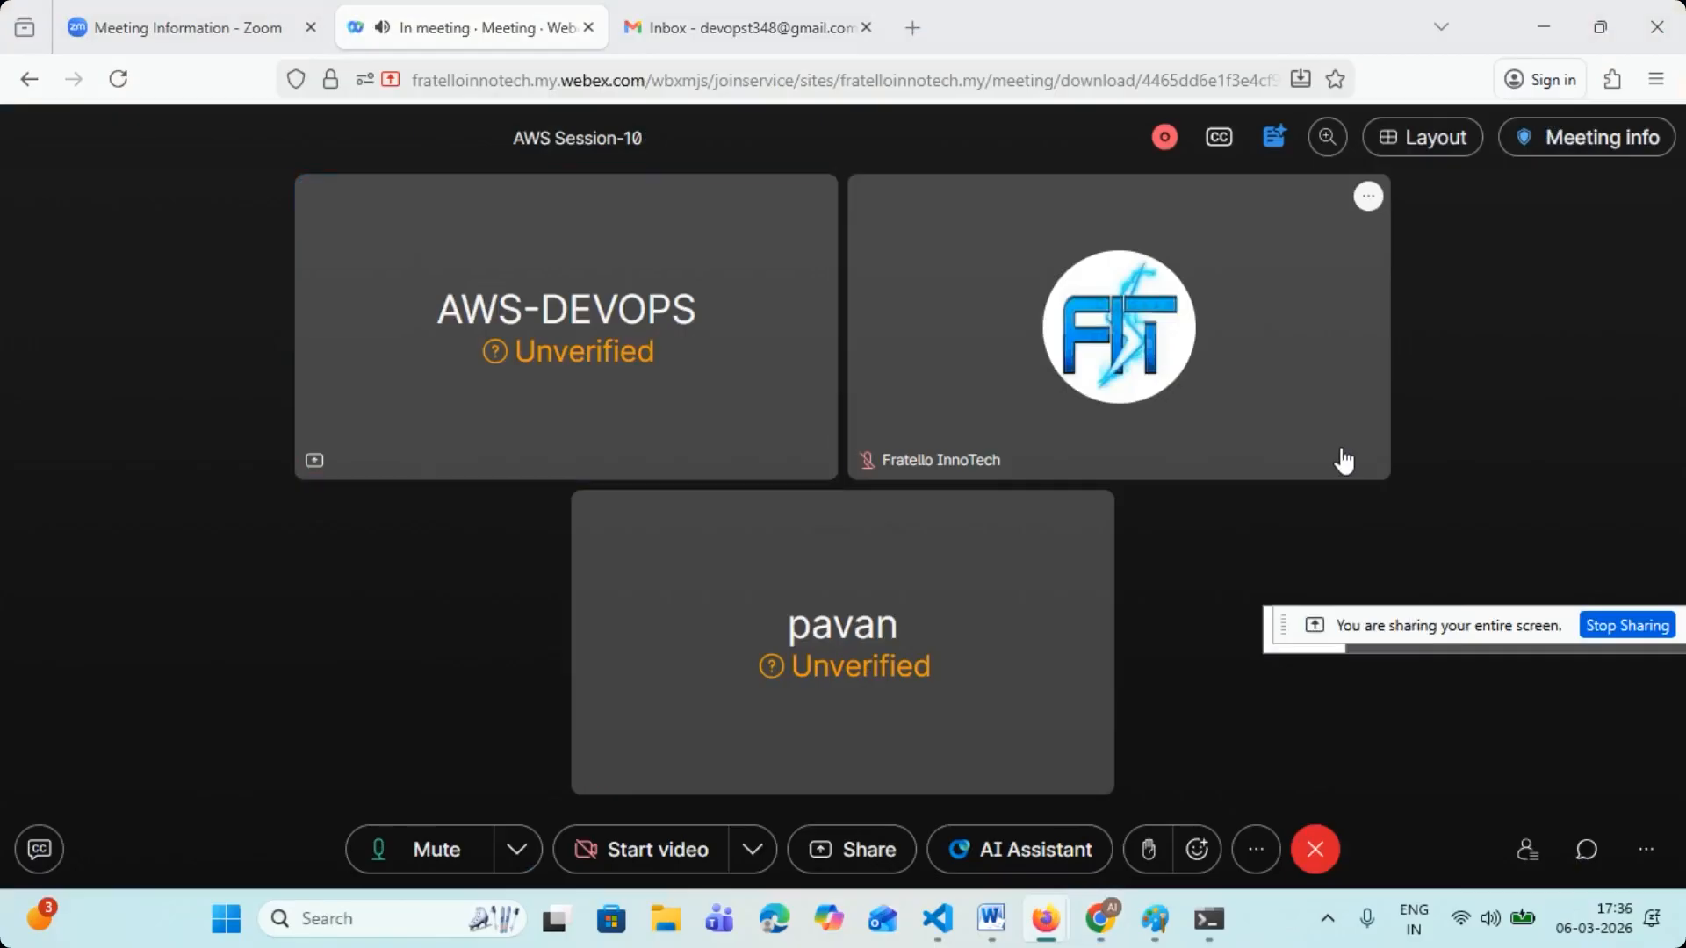
pyautogui.click(585, 32)
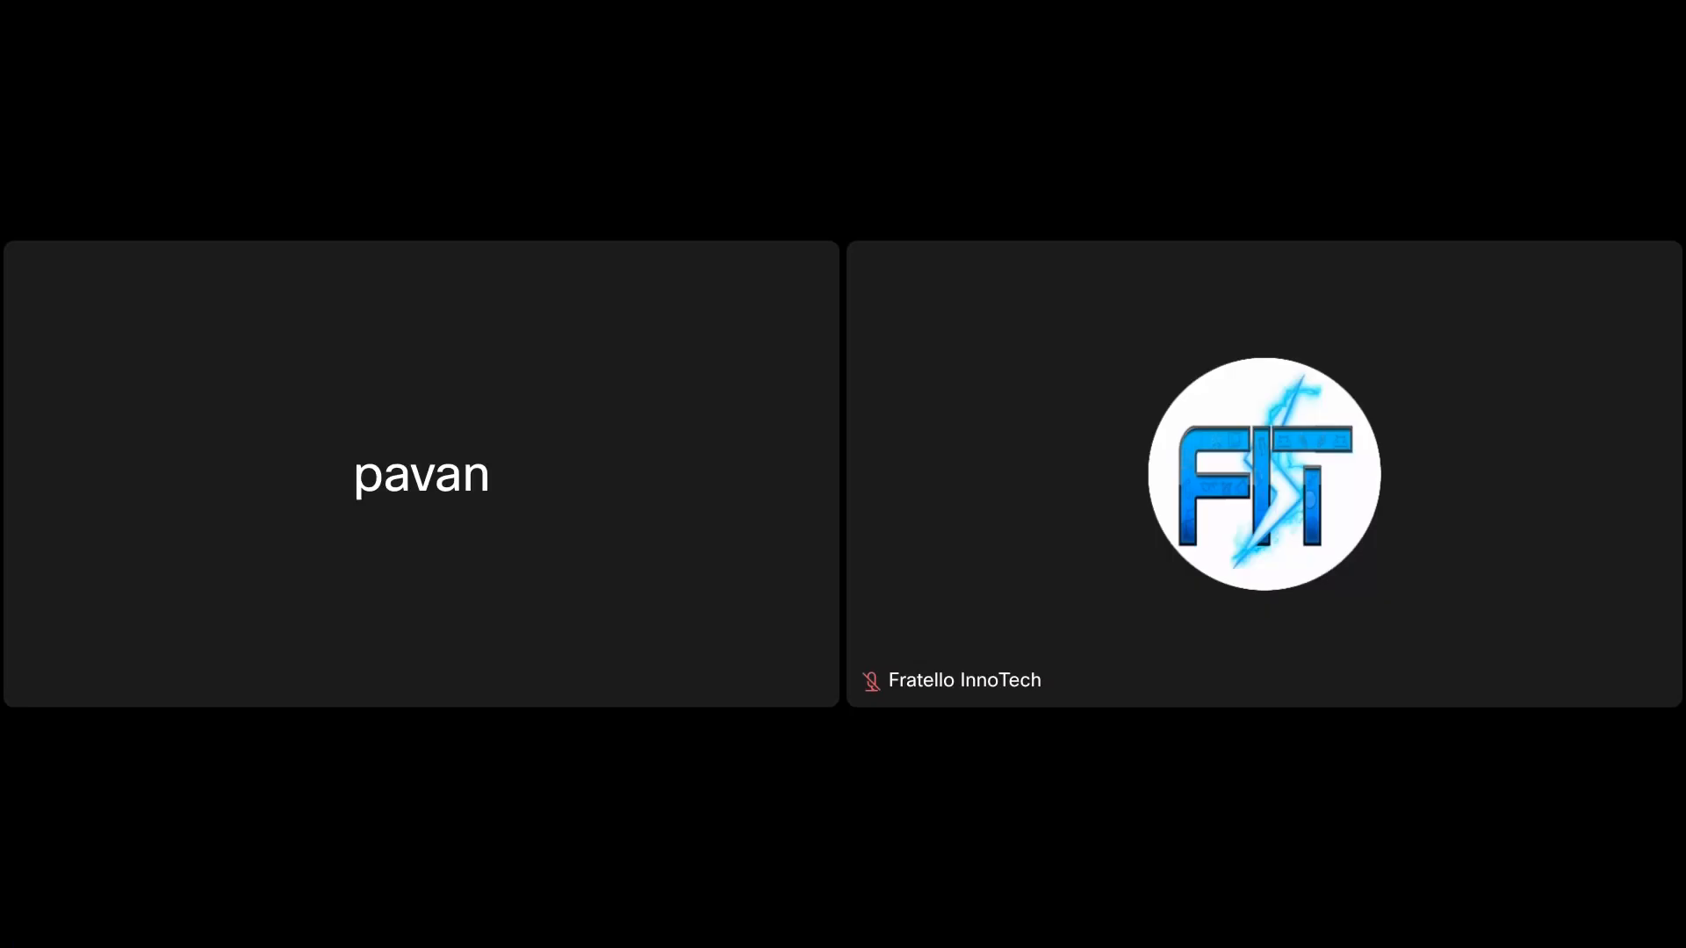